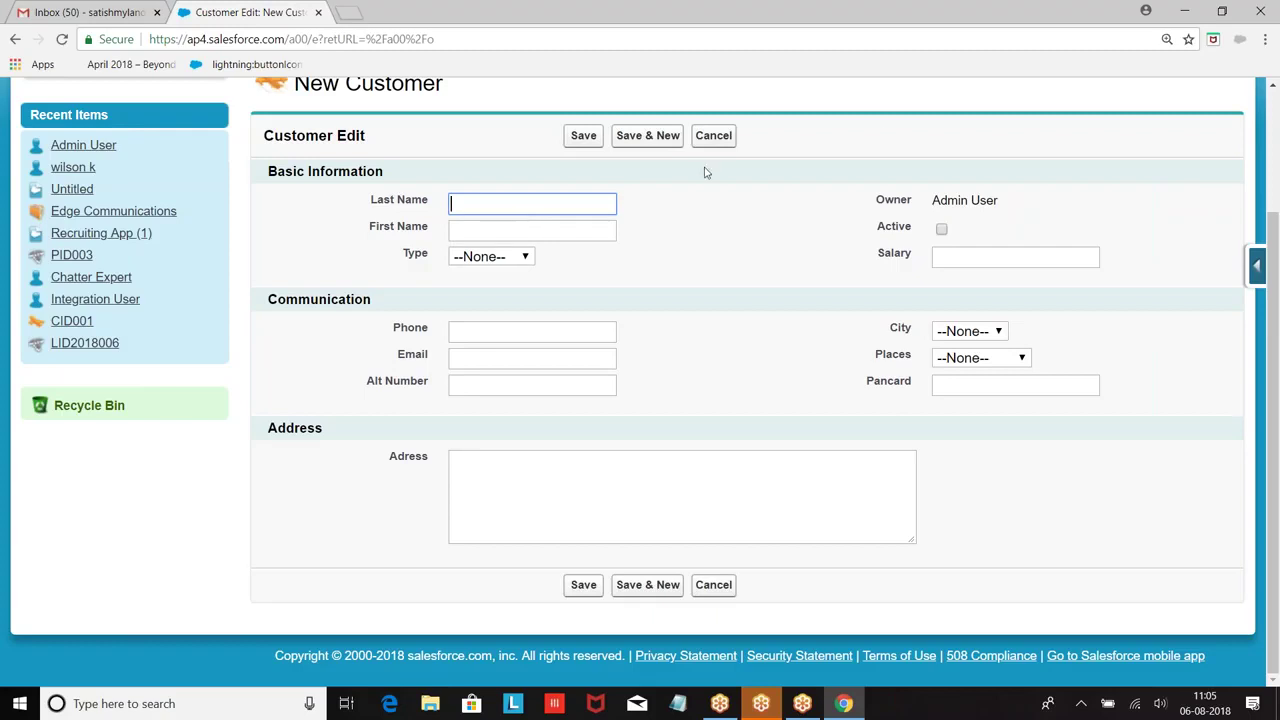
Step: Launch a blank Notepad window over the New Customer form and maximize it
{"action": "scroll", "coordinate": [735, 170], "scroll_direction": "up", "scroll_amount": 3}
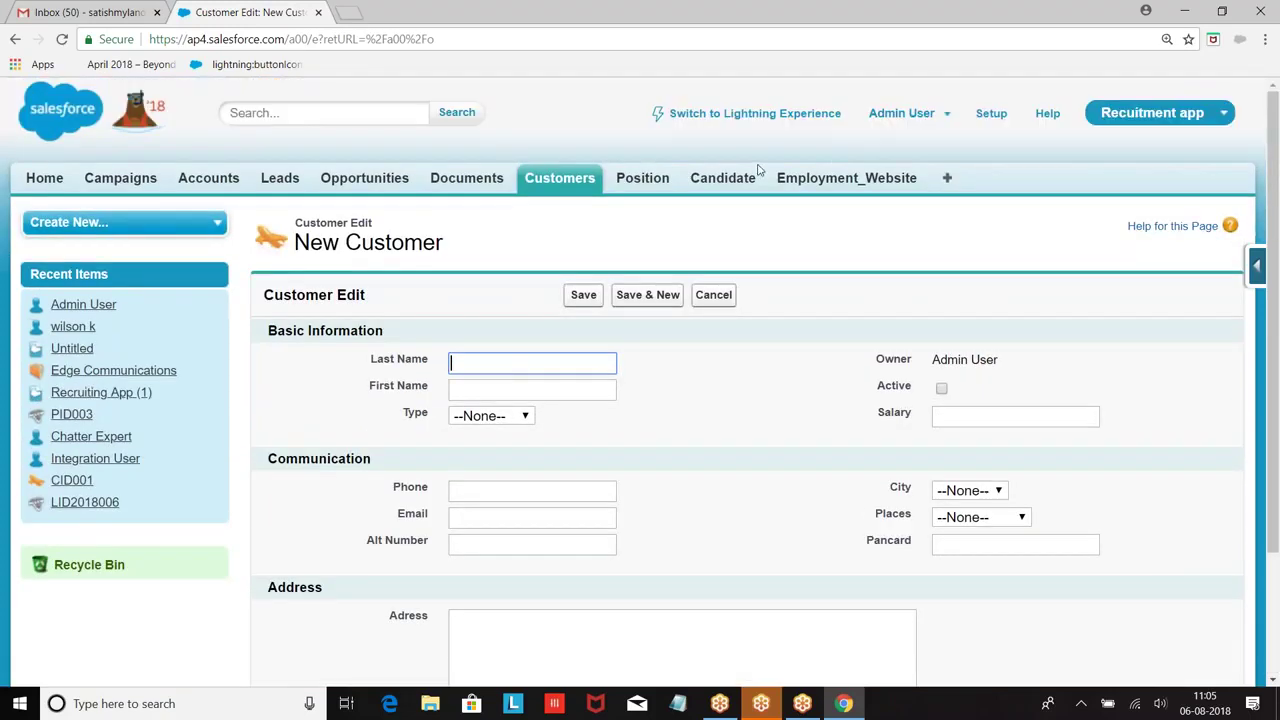
{"action": "left_click", "coordinate": [672, 708]}
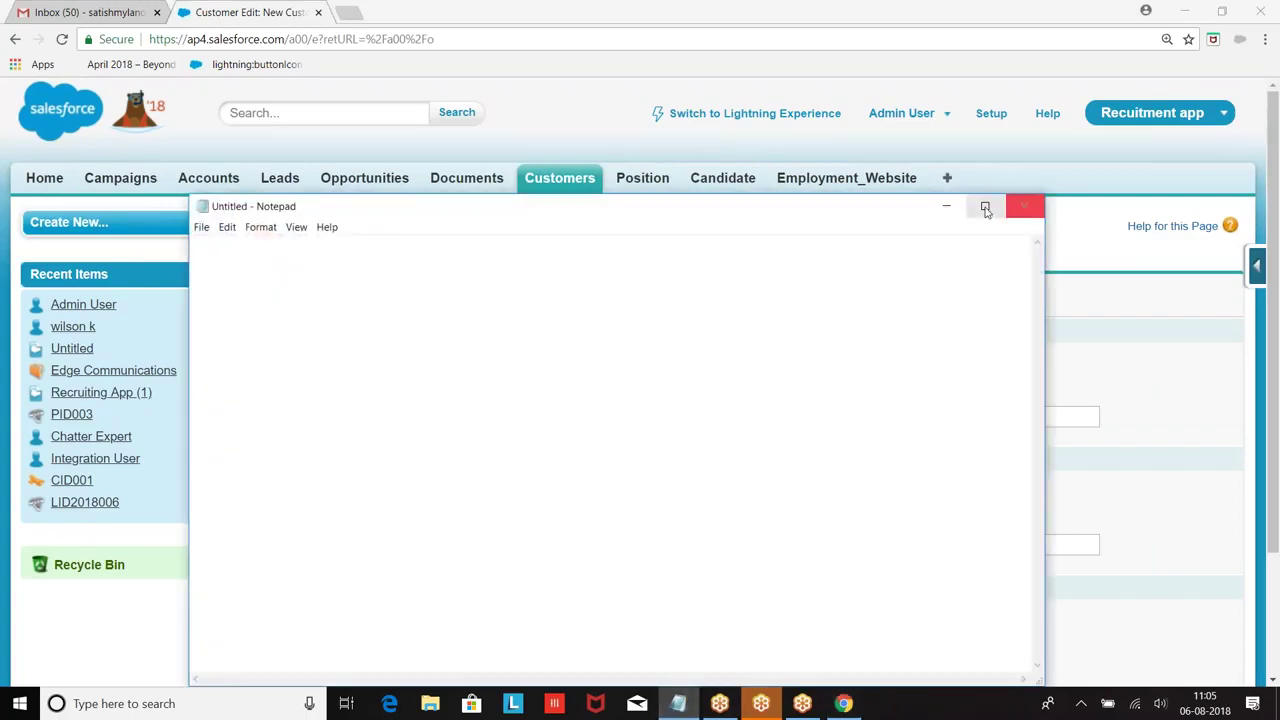
{"action": "left_click", "coordinate": [983, 206]}
Step: Type the 'DataLoader' heading with a dashed underline
{"action": "type", "text": "Data"}
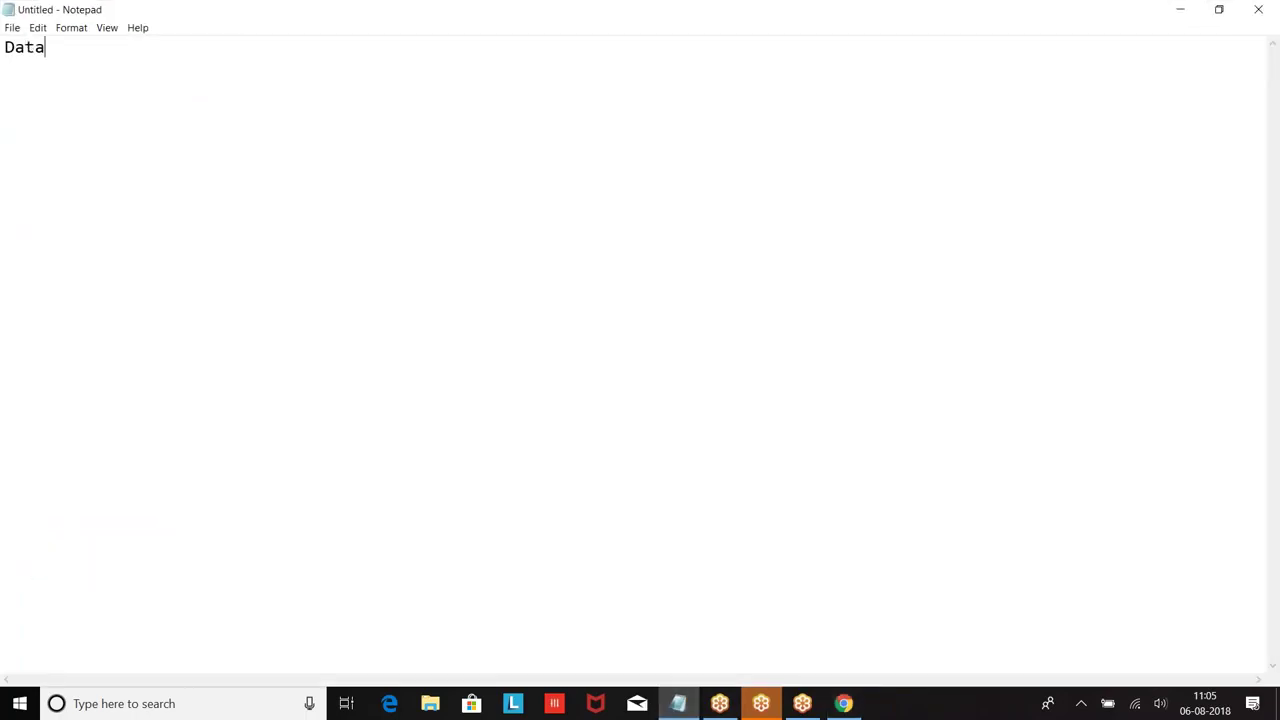
{"action": "type", "text": "Loader"}
{"action": "key", "text": "Return"}
{"action": "type", "text": "------------"}
{"action": "key", "text": "Return"}
Step: Write note 1: 'DataLoader is a ETL tool given by salesforce.'
{"action": "type", "text": "1. DataLodae"}
{"action": "key", "text": "BackSpace"}
{"action": "key", "text": "BackSpace"}
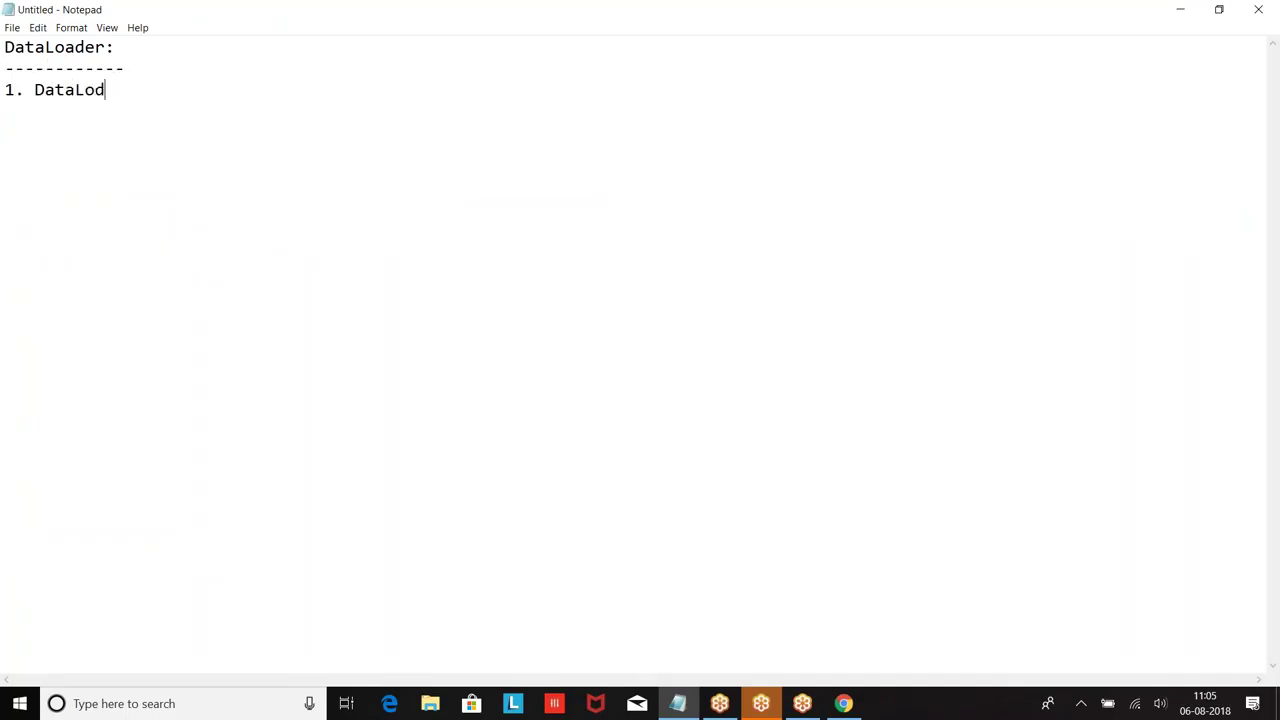
{"action": "key", "text": "BackSpace"}
{"action": "type", "text": "ader is a ETL tool given"}
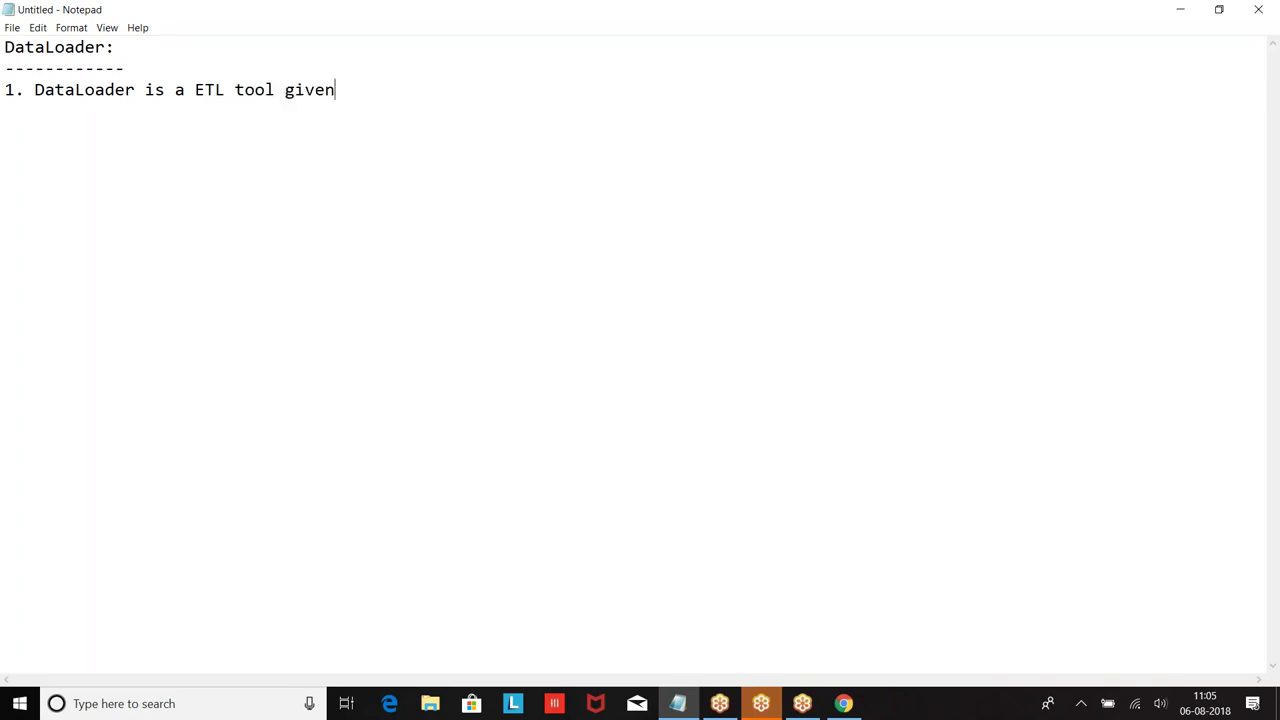
{"action": "type", "text": " by salesfo"}
{"action": "key", "text": "BackSpace"}
{"action": "key", "text": "BackSpace"}
{"action": "type", "text": "sfore."}
{"action": "key", "text": "BackSpace"}
Step: Write note 2: 'This tool is used to work with bulk data.'
{"action": "type", "text": "ce"}
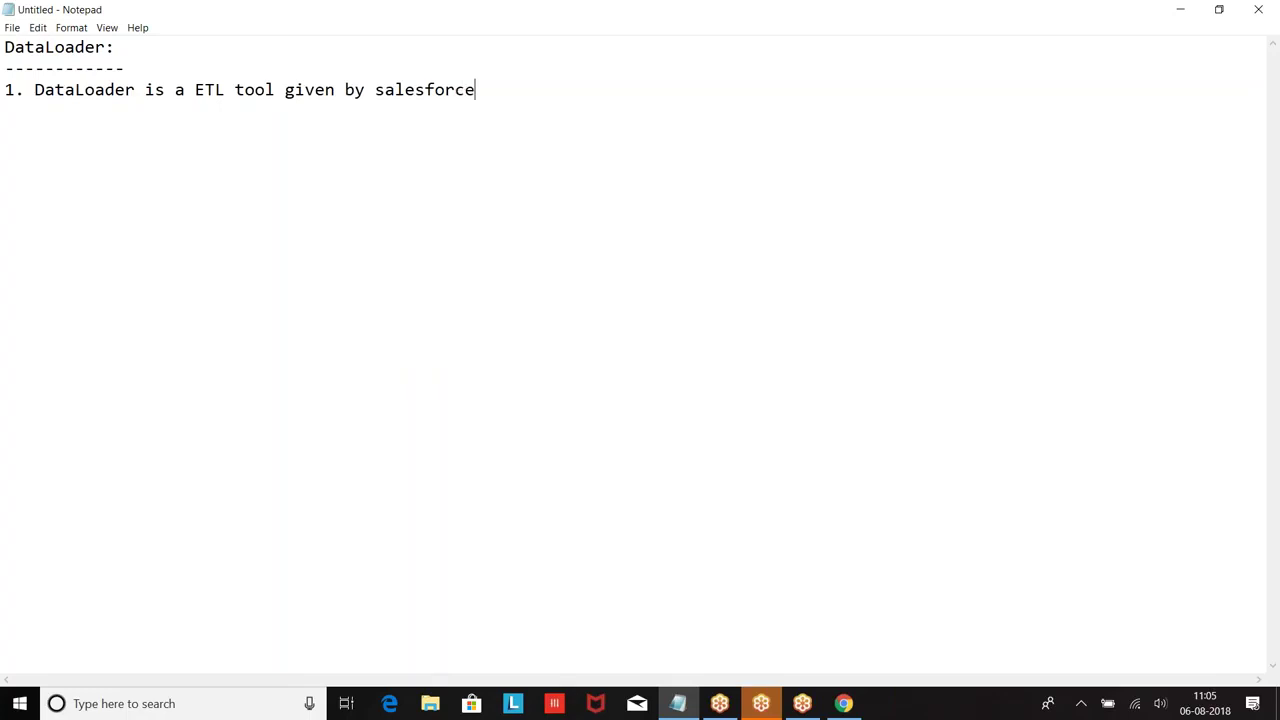
{"action": "type", "text": "2. This tool is used too work with b"}
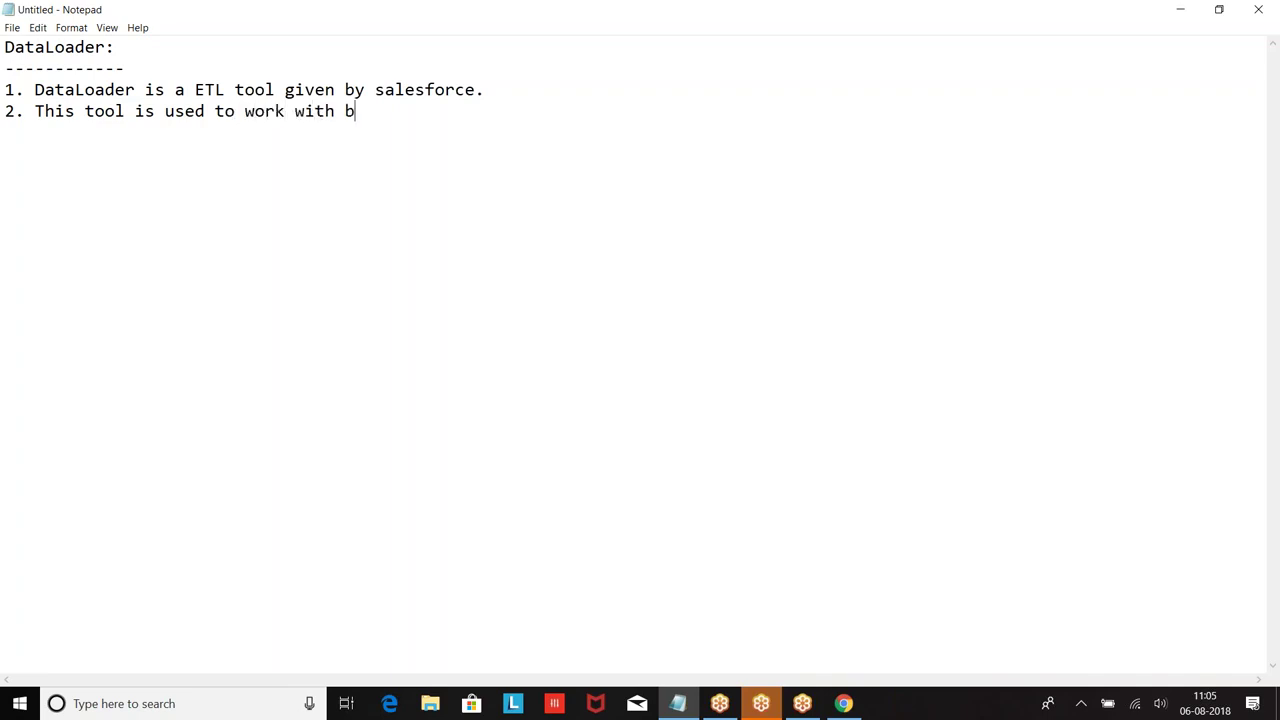
{"action": "type", "text": "ulk am"}
{"action": "key", "text": "BackSpace"}
{"action": "key", "text": "BackSpace"}
{"action": "type", "text": "data"}
{"action": "key", "text": "BackSpace"}
{"action": "type", "text": "."}
Step: Add note 3: 'This will support upto 5 million records.'
{"action": "key", "text": "Return"}
{"action": "type", "text": "3. This wil"}
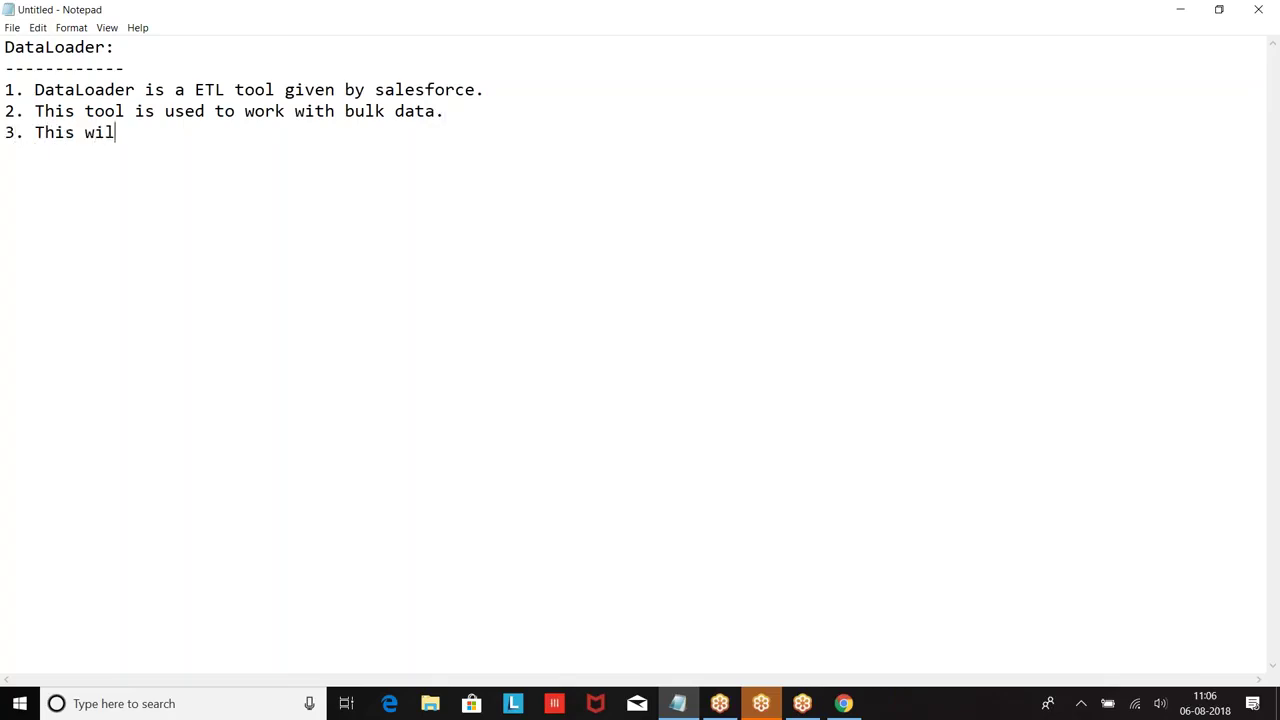
{"action": "type", "text": "l support upto 4"}
{"action": "key", "text": "BackSpace"}
{"action": "key", "text": "BackSpace"}
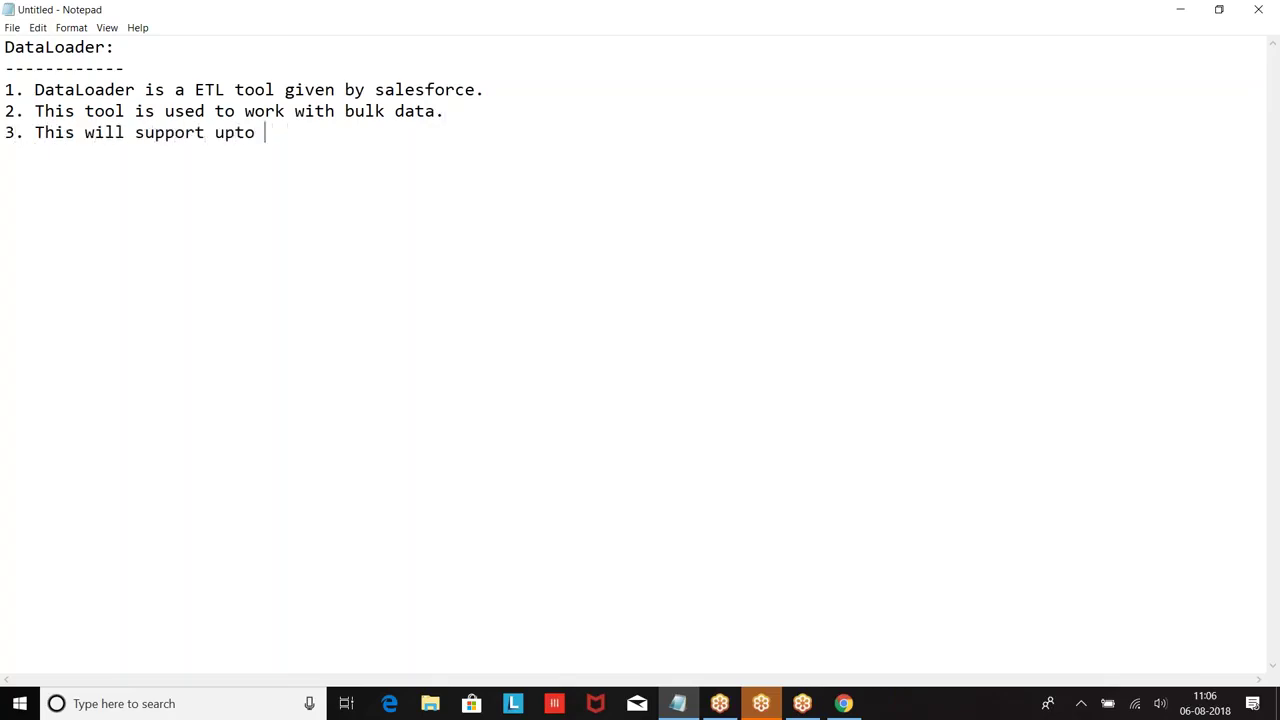
{"action": "type", "text": "5 million records."}
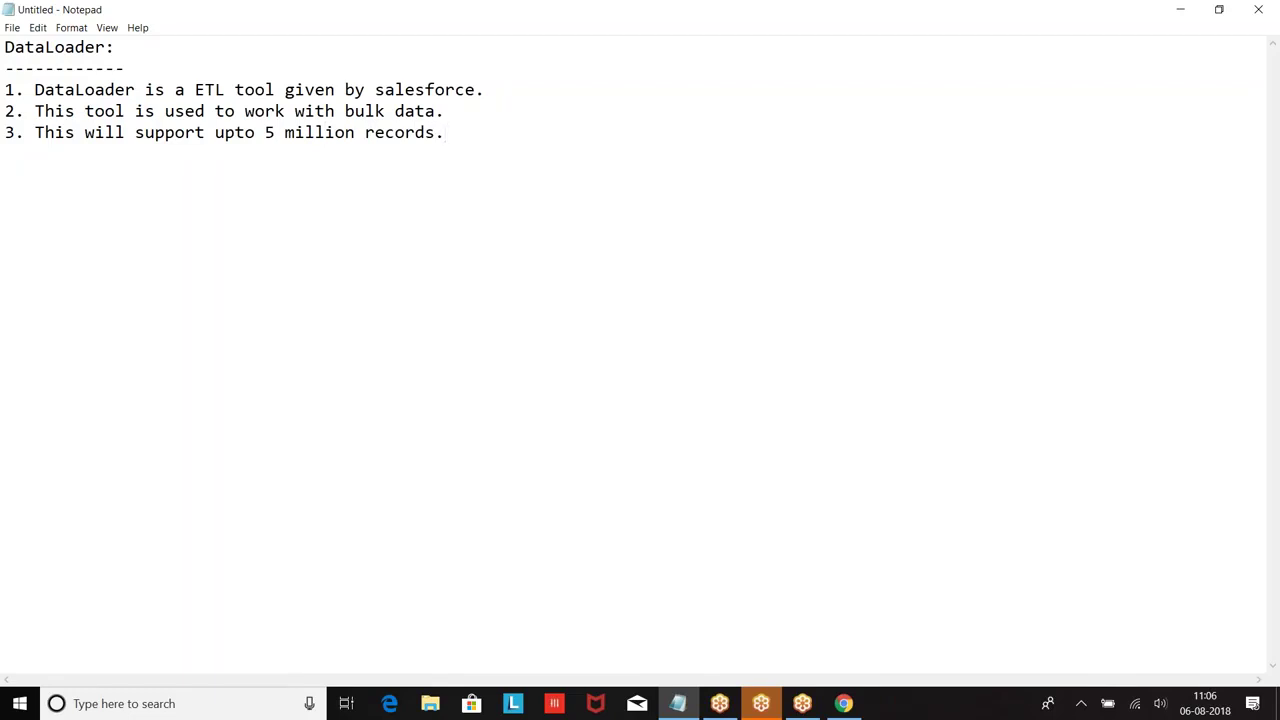
Step: Add note 4 listing operations Insert, Update, Upsert, Delete, Export, Export all
{"action": "key", "text": "Return"}
{"action": "type", "text": "4. This wil"}
{"action": "key", "text": "BackSpace"}
{"action": "key", "text": "BackSpace"}
{"action": "type", "text": "ll suppor"}
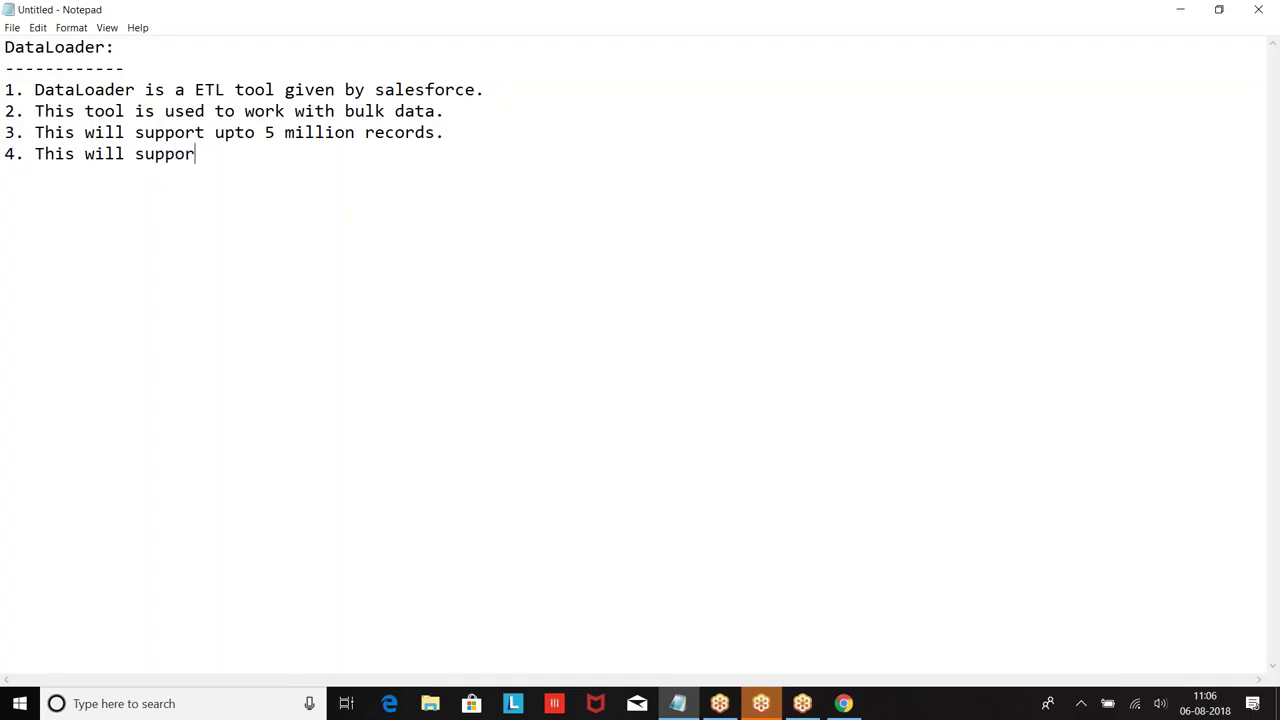
{"action": "type", "text": "t the operations of "}
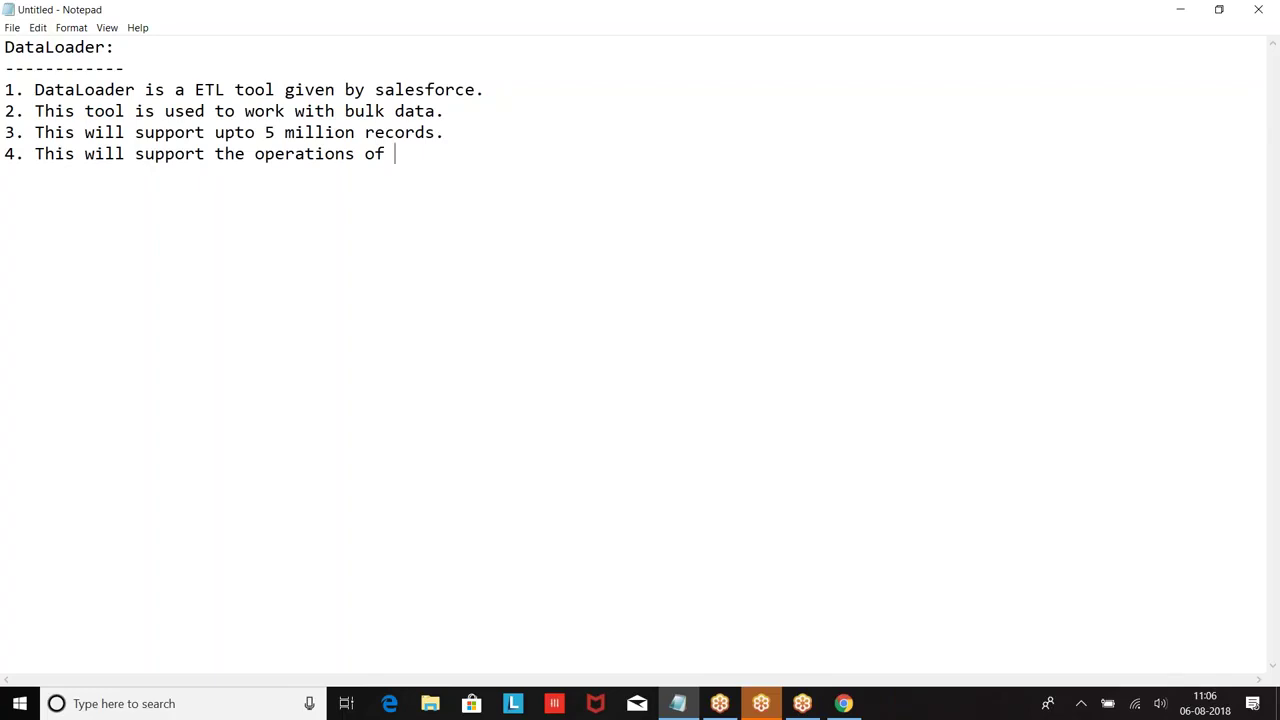
{"action": "type", "text": "Insert, Update ,Upa"}
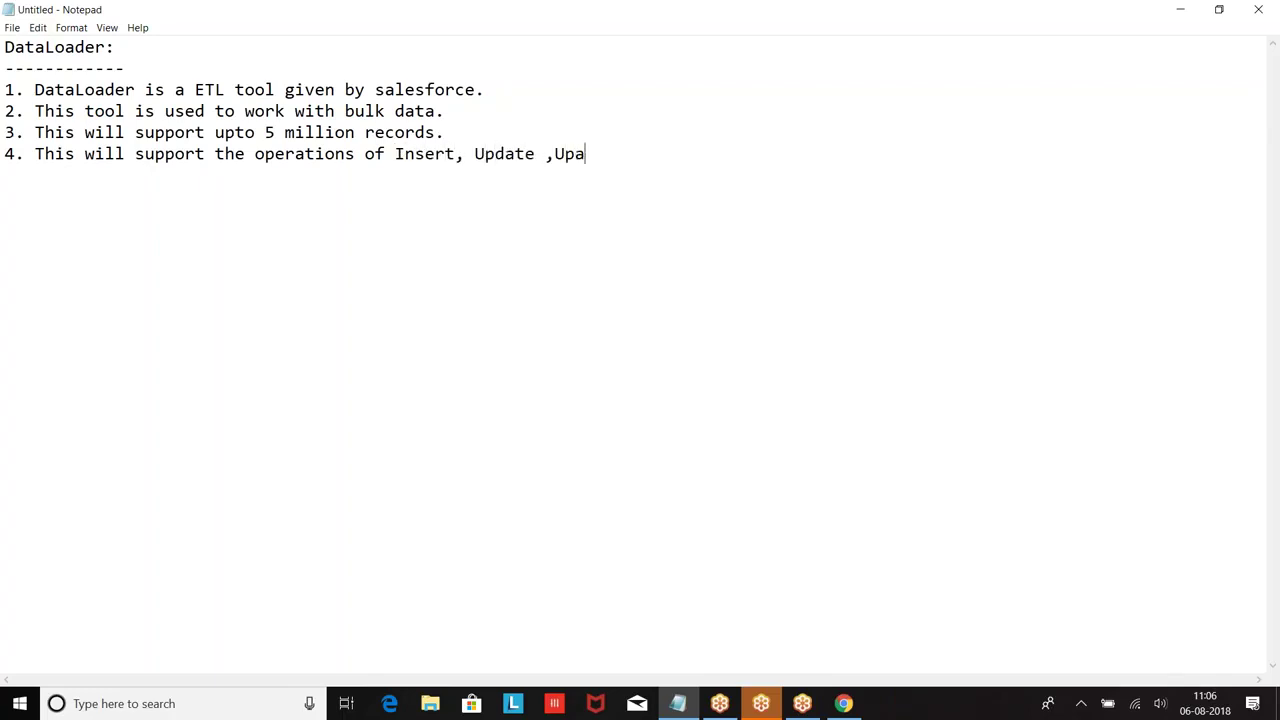
{"action": "key", "text": "BackSpace"}
{"action": "key", "text": "BackSpace"}
{"action": "type", "text": "psert,Delete,Export ,Export a"}
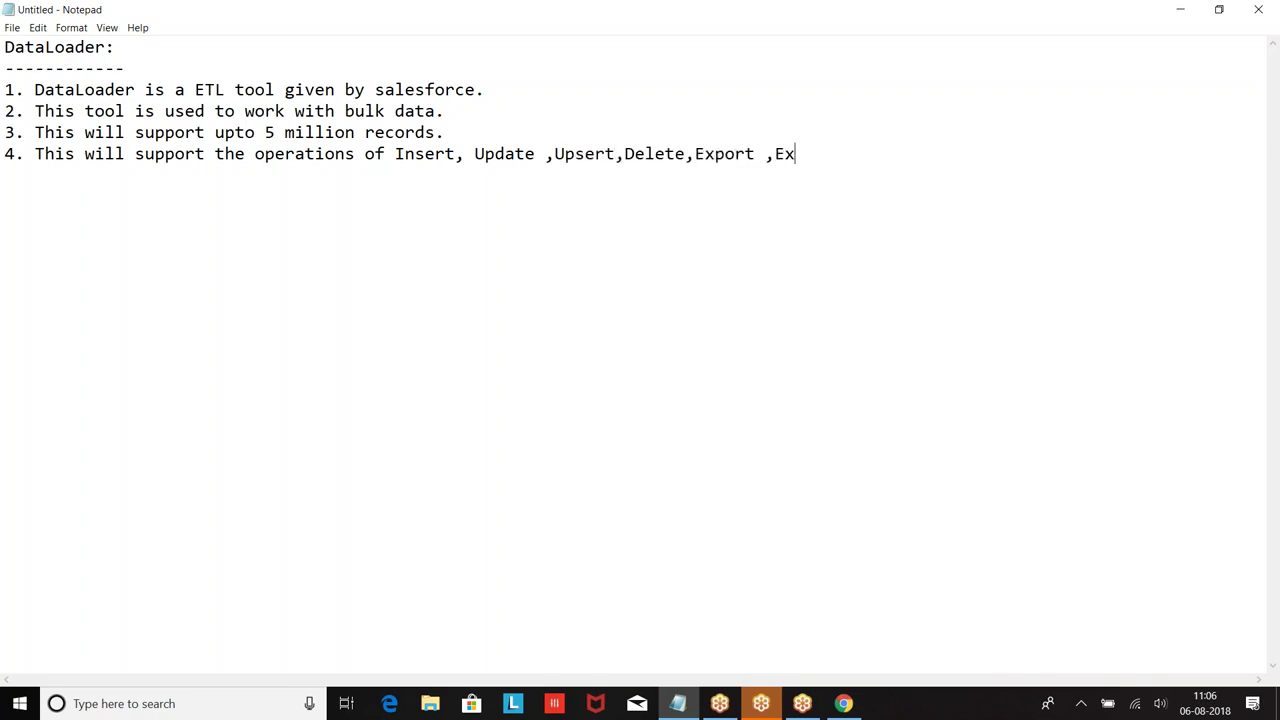
{"action": "type", "text": "ll"}
Step: Add note 5 'On which objects we can work using dataloder' with indented 'a. Standard Objects : 1. Lead'
{"action": "type", "text": "5. "}
{"action": "type", "text": "On whic"}
{"action": "key", "text": "BackSpace"}
{"action": "type", "text": "ich "}
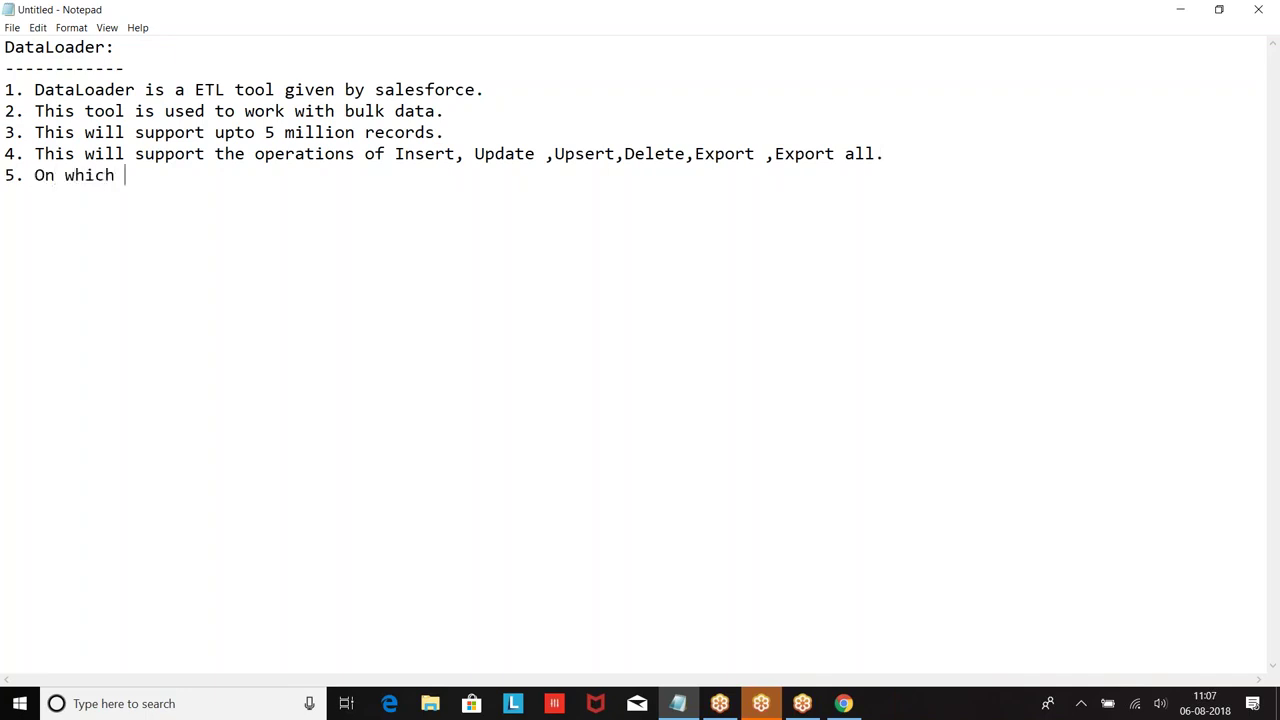
{"action": "type", "text": "objects we can work"}
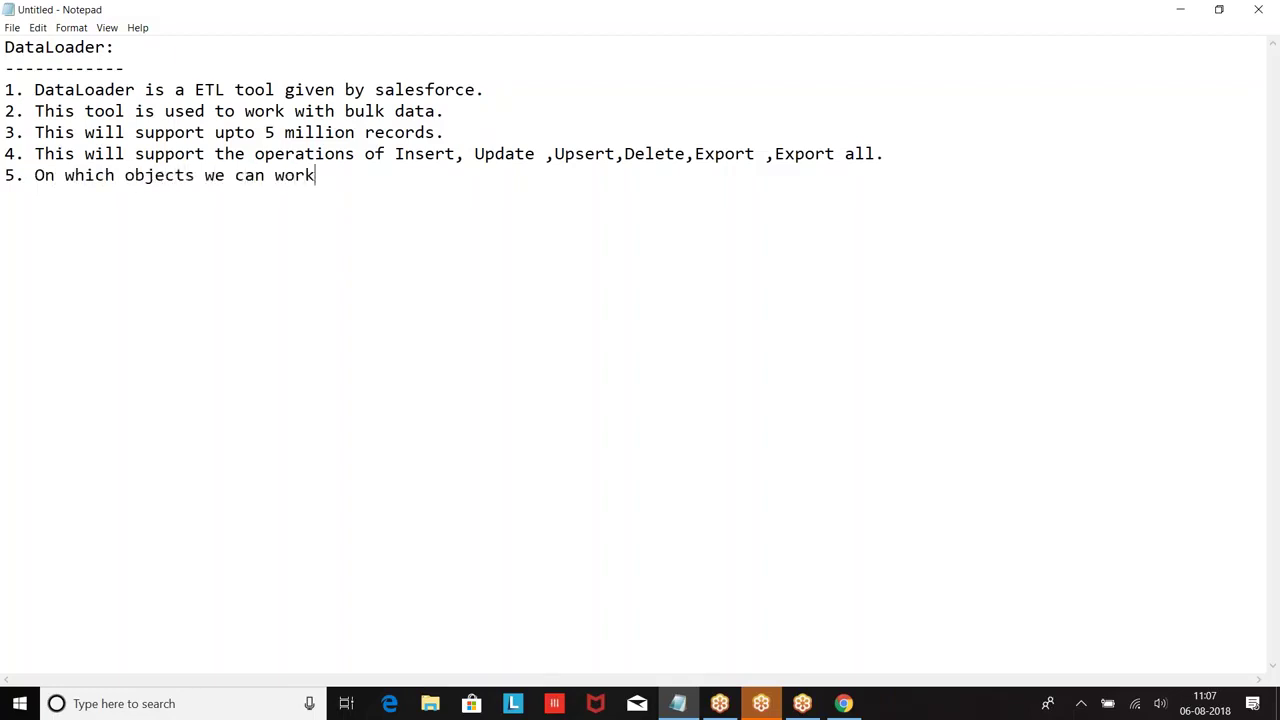
{"action": "type", "text": " using dataloder"}
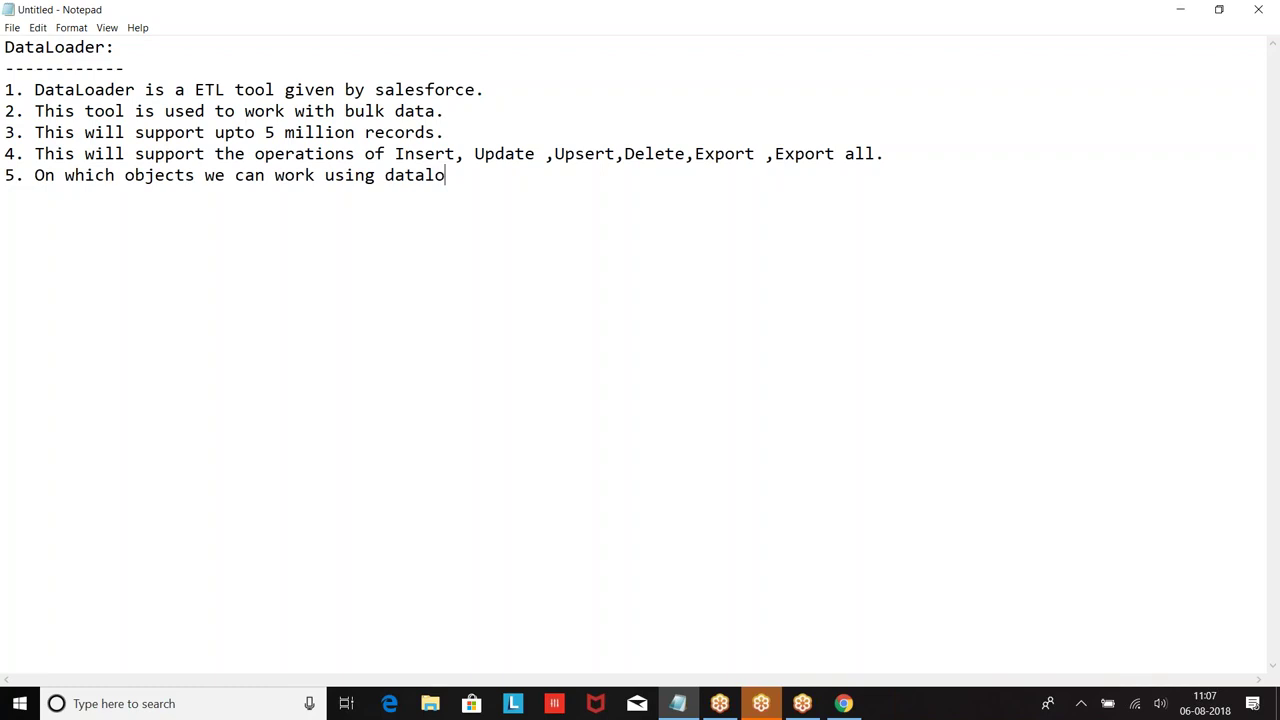
{"action": "key", "text": "Return"}
{"action": "key", "text": "Tab"}
{"action": "type", "text": "a. Standard Obj"}
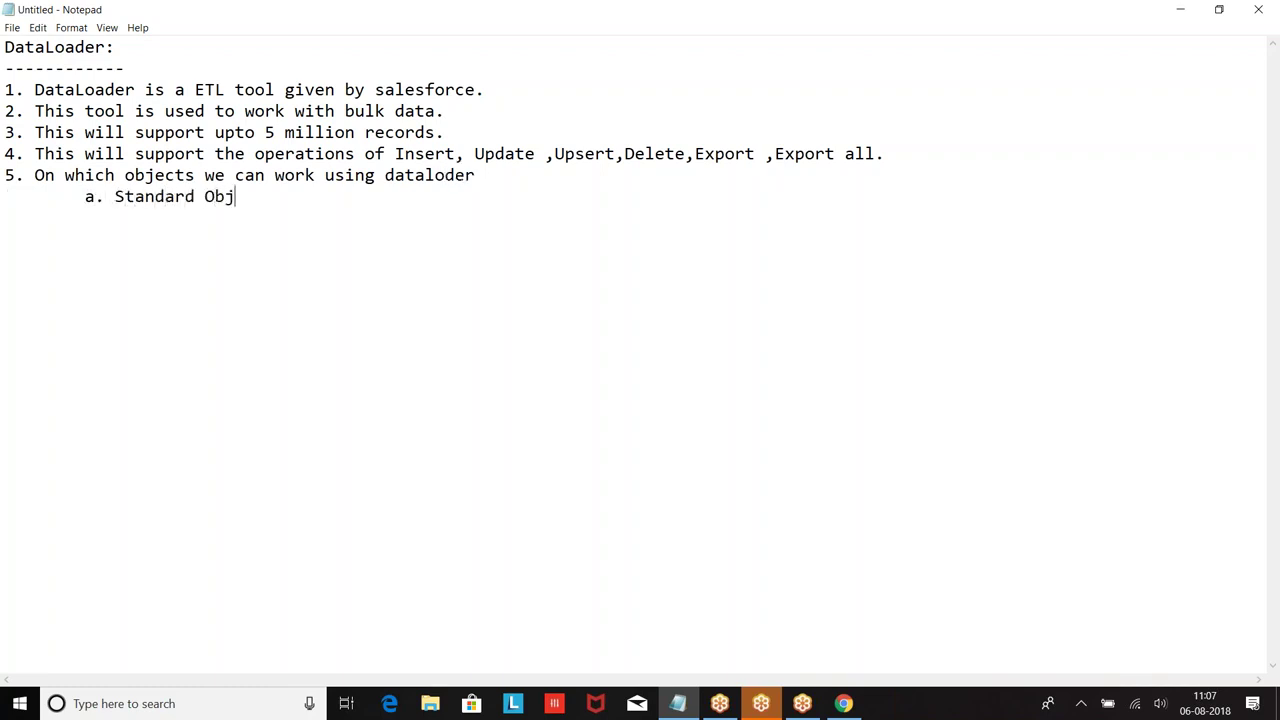
{"action": "type", "text": "ects : \t\t"}
{"action": "type", "text": "1. Lead"}
Step: List standard objects 2–5: Account, Contact, Opportunity, Product
{"action": "key", "text": "Return"}
{"action": "key", "text": "Tab"}
{"action": "type", "text": "2. C"}
{"action": "key", "text": "BackSpace"}
{"action": "type", "text": "Account"}
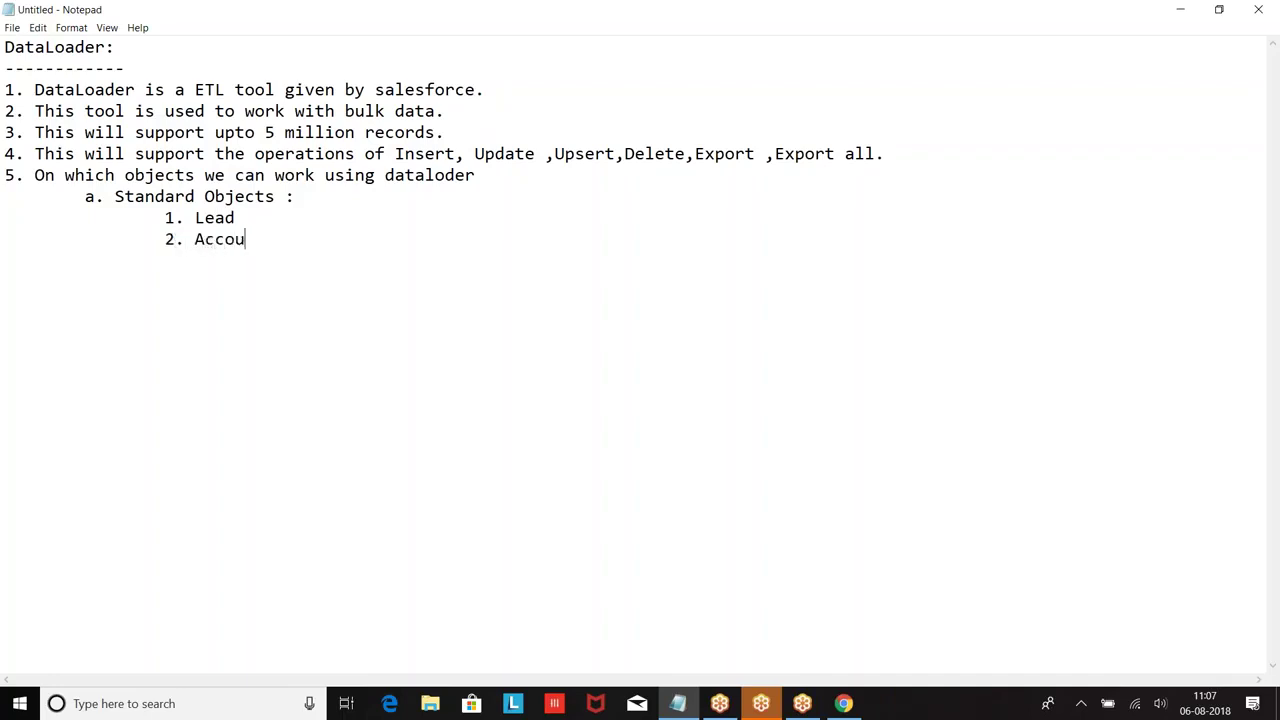
{"action": "key", "text": "Return"}
{"action": "key", "text": "Tab"}
{"action": "key", "text": "Tab"}
{"action": "type", "text": "3. Contact"}
{"action": "key", "text": "Return"}
{"action": "type", "text": "4. Opportunity"}
{"action": "key", "text": "Return"}
{"action": "type", "text": "5. Product"}
Step: Continue the list with objects 6–9: Pricebook, Task, Event, User
{"action": "key", "text": "Tab"}
{"action": "type", "text": "6. Pricebook"}
{"action": "key", "text": "Return"}
{"action": "key", "text": "Return"}
{"action": "key", "text": "Tab"}
{"action": "key", "text": "Tab"}
{"action": "type", "text": "7. Task"}
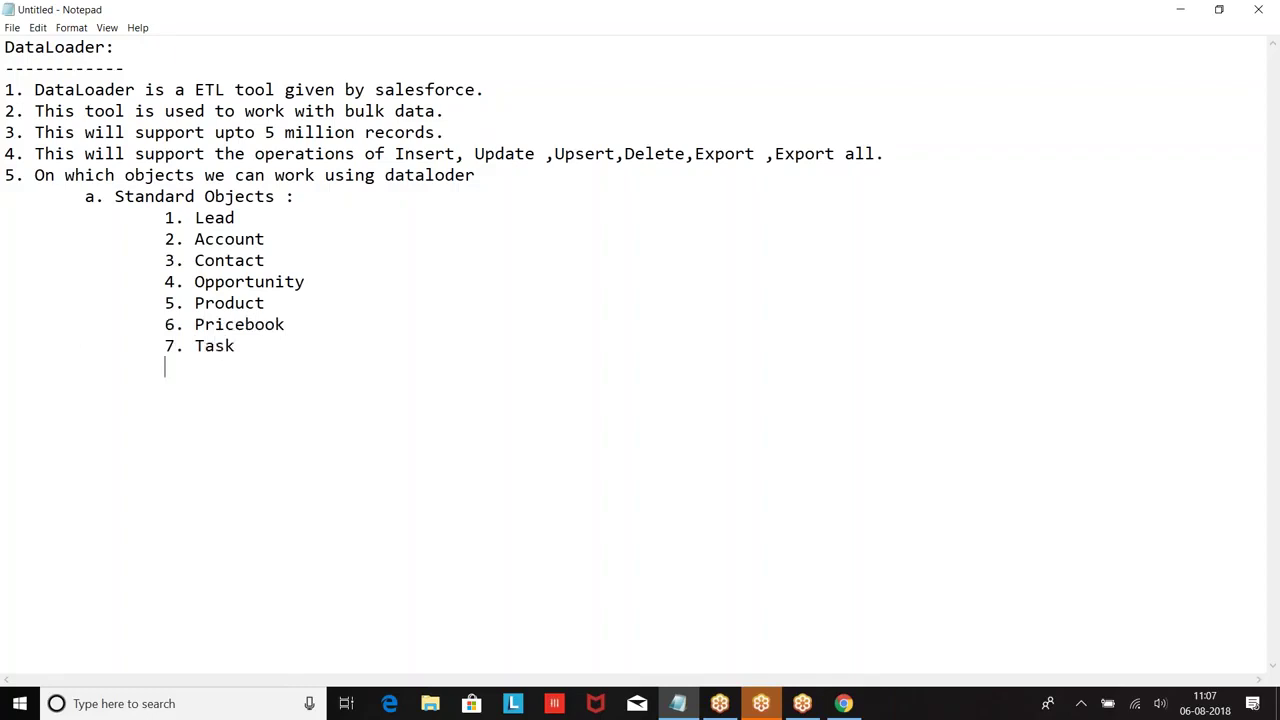
{"action": "key", "text": "Return"}
{"action": "key", "text": "Tab"}
{"action": "key", "text": "Tab"}
{"action": "type", "text": "8. Event"}
{"action": "key", "text": "Return"}
{"action": "key", "text": "Tab"}
{"action": "key", "text": "Tab"}
{"action": "type", "text": "9. User"}
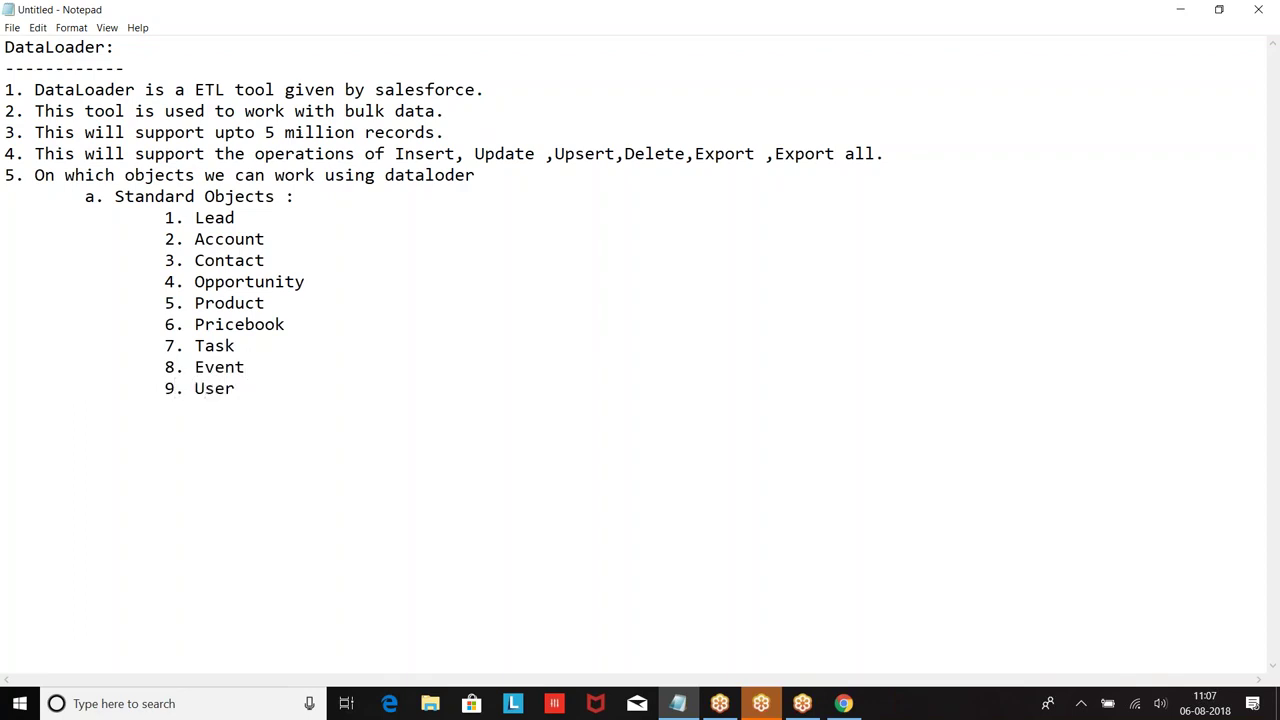
Step: Add sub-item 'b. All the custom Objects' and start line '6.'
{"action": "key", "text": "Tab"}
{"action": "key", "text": "BackSpace"}
{"action": "type", "text": "b. All the custo"}
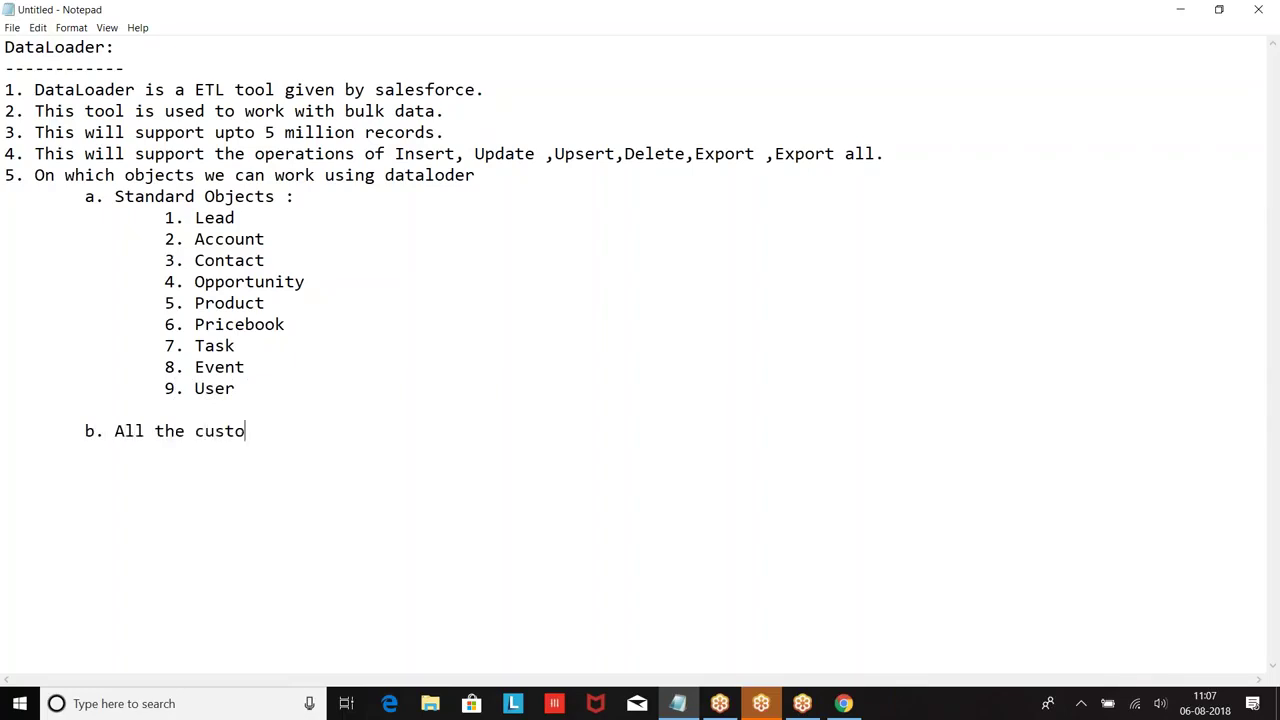
{"action": "type", "text": "m Objects."}
{"action": "key", "text": "Return"}
{"action": "key", "text": "Return"}
{"action": "type", "text": "6."}
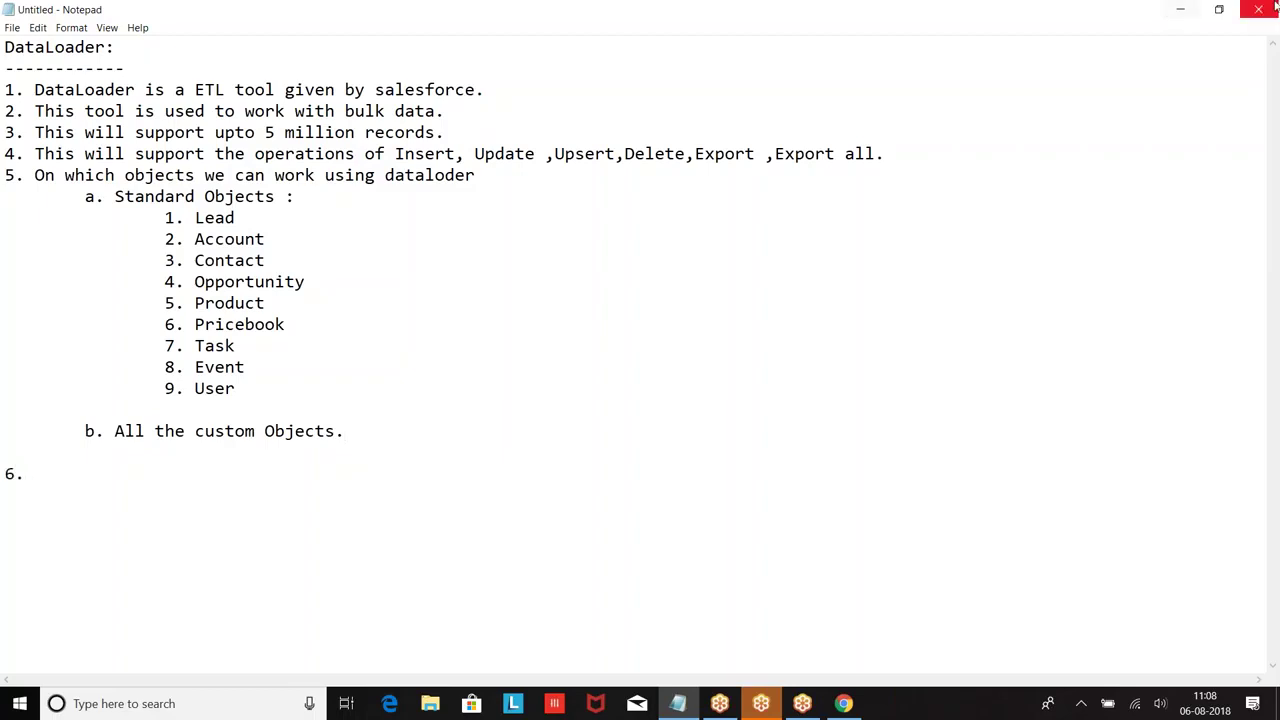
Step: Minimize Notepad and the browser, then open the salesforce PDF from the desktop
{"action": "left_click", "coordinate": [1180, 9]}
{"action": "left_click", "coordinate": [1184, 10]}
{"action": "double_click", "coordinate": [168, 601]}
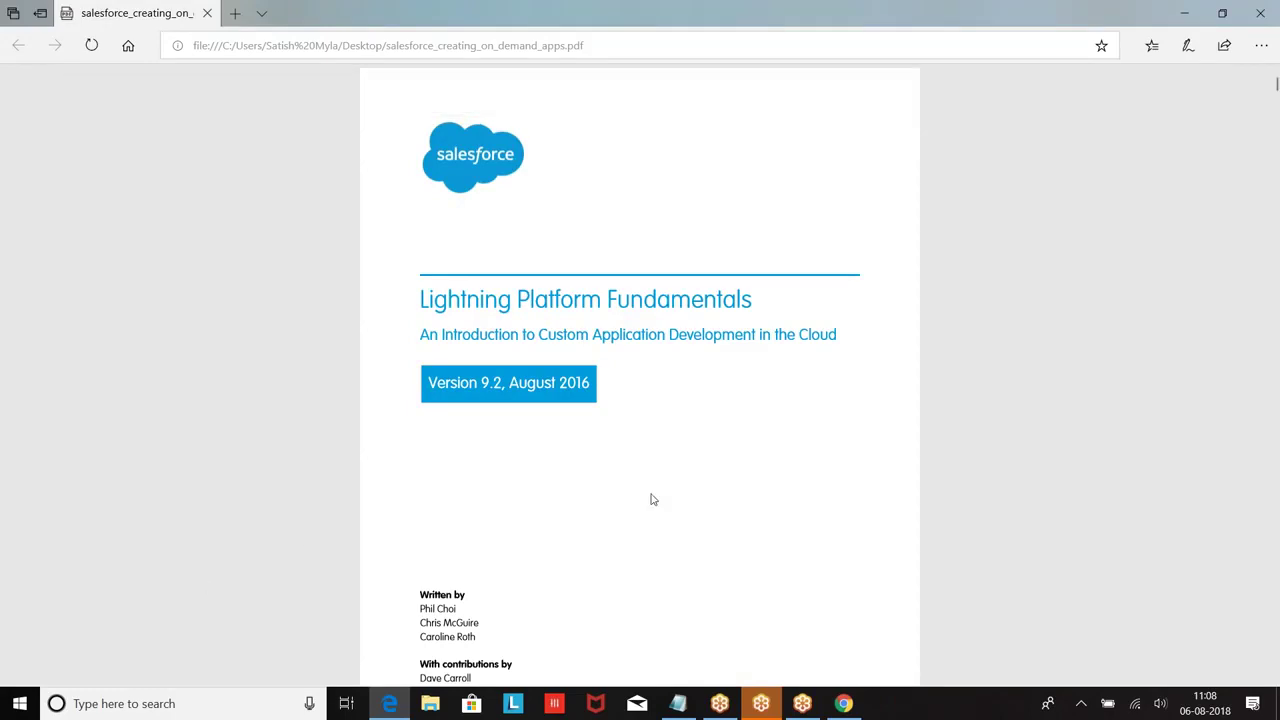
{"action": "scroll", "coordinate": [651, 498], "scroll_direction": "down", "scroll_amount": 3}
Step: Search the PDF for 'Data loader'
{"action": "key", "text": "ctrl+f"}
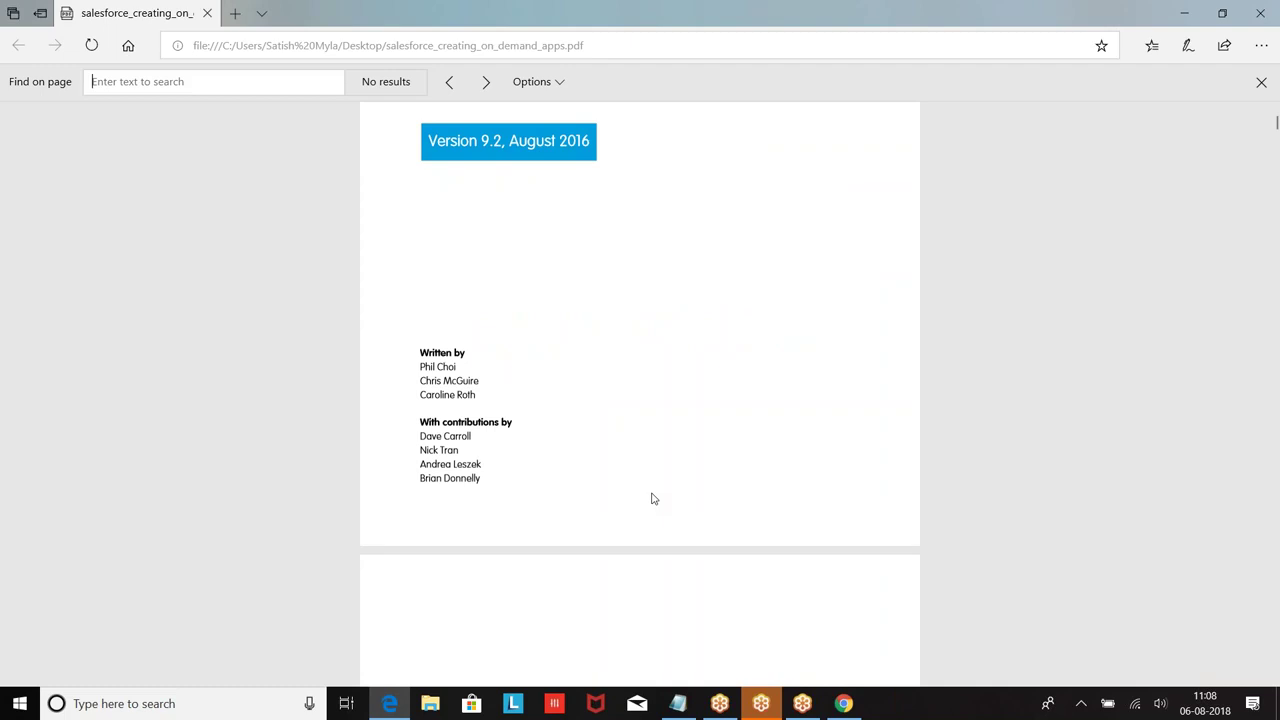
{"action": "type", "text": "Da"}
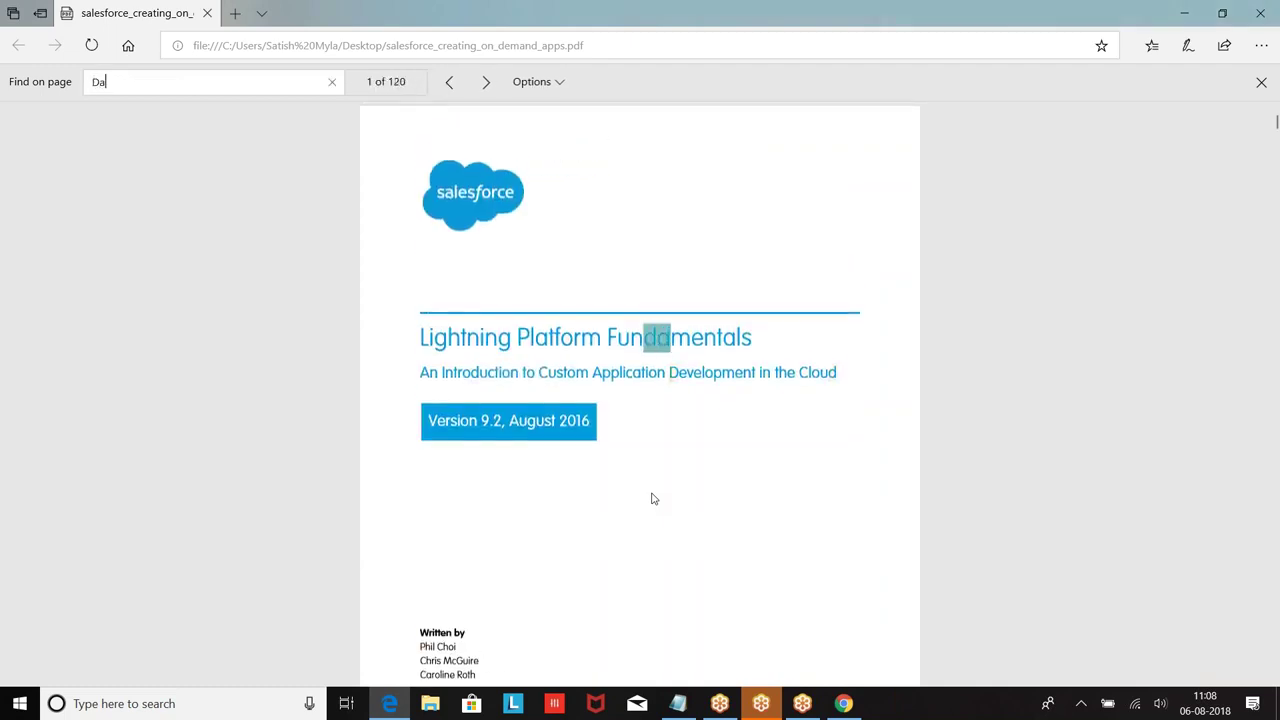
{"action": "type", "text": "taloae"}
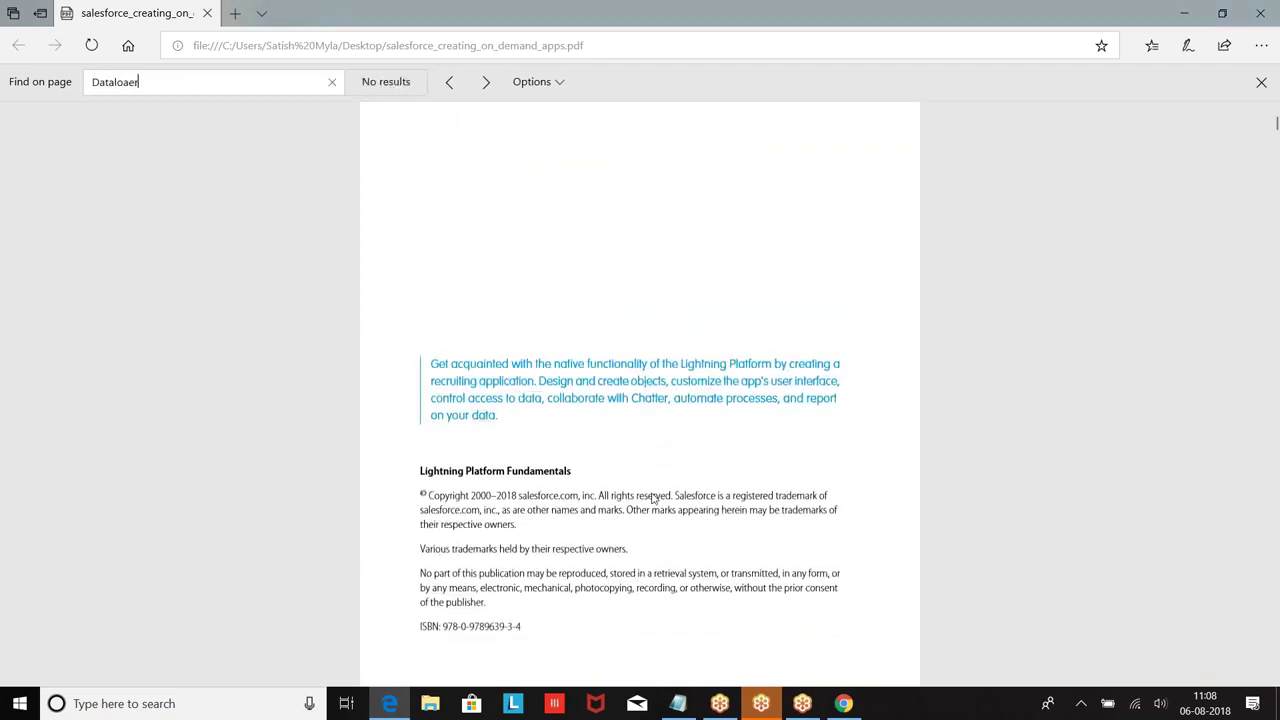
{"action": "key", "text": "BackSpace"}
{"action": "type", "text": "der"}
{"action": "left_click", "coordinate": [111, 82]}
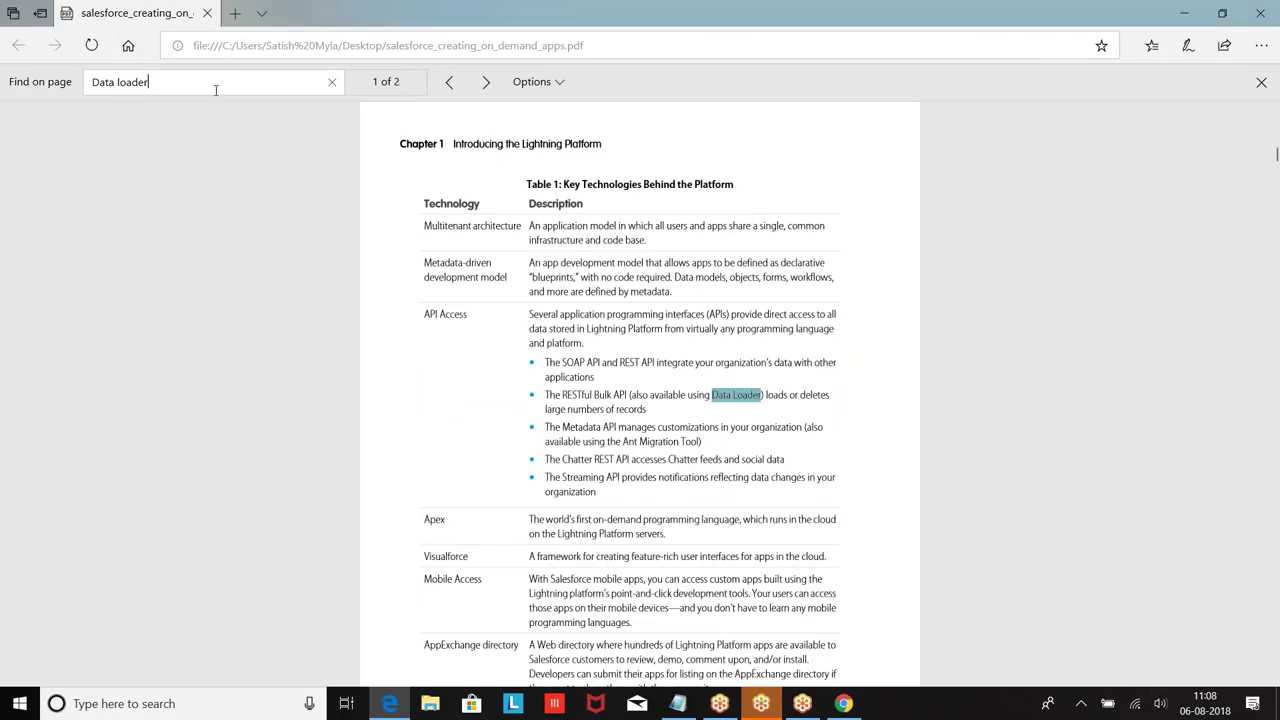
Step: Step through the matches to the second one, the Glossary definition of Data Loader
{"action": "scroll", "coordinate": [318, 251], "scroll_direction": "down", "scroll_amount": 5}
{"action": "scroll", "coordinate": [318, 251], "scroll_direction": "down", "scroll_amount": 3}
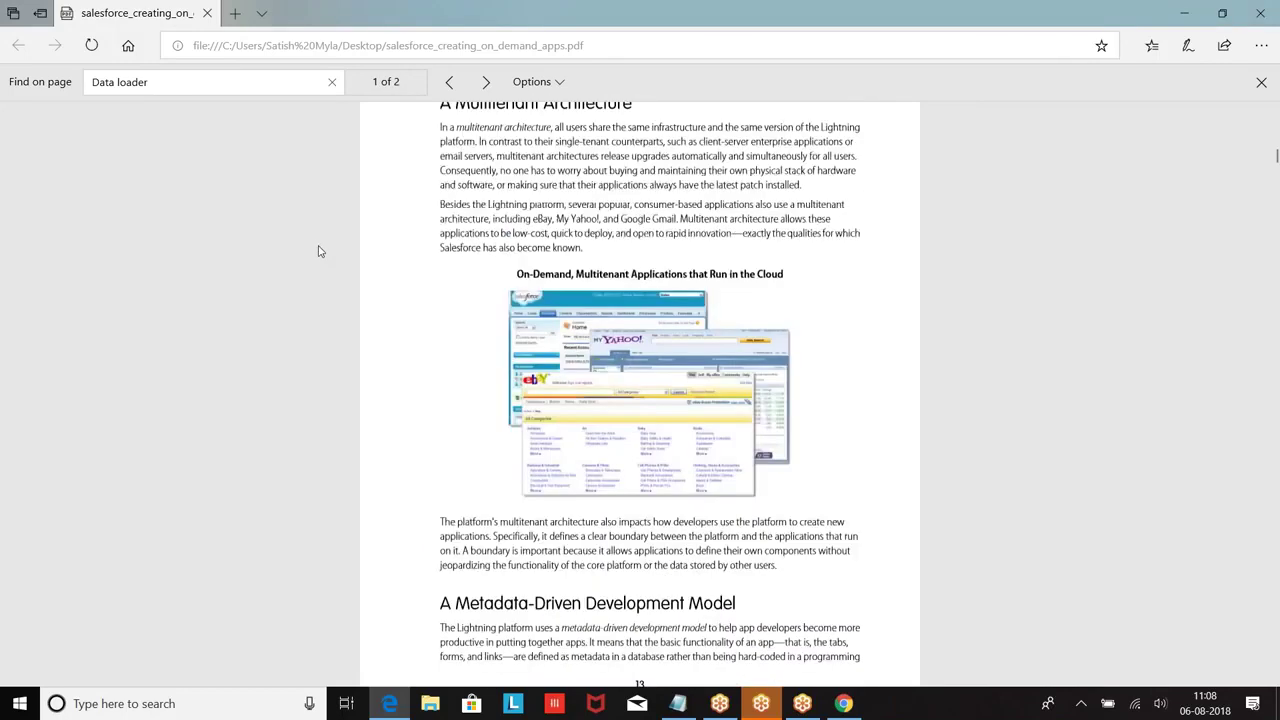
{"action": "left_click", "coordinate": [496, 87]}
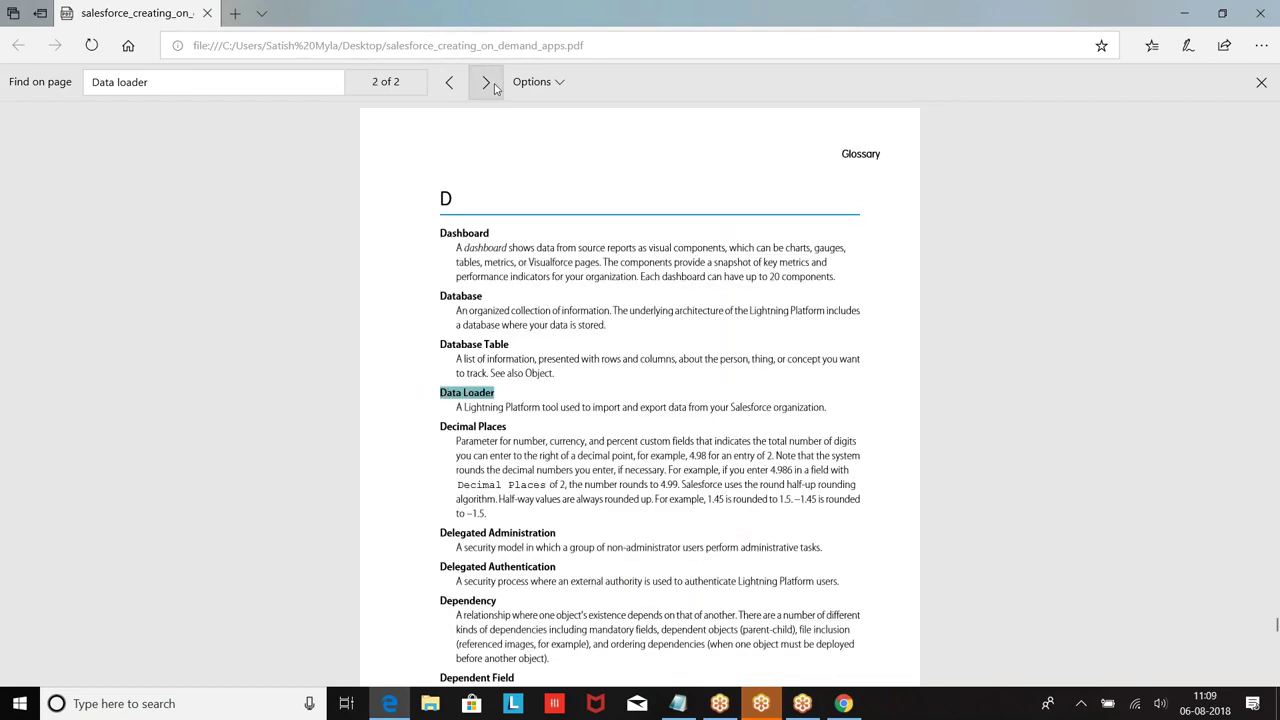
{"action": "left_click", "coordinate": [494, 87]}
{"action": "left_click", "coordinate": [494, 87]}
{"action": "scroll", "coordinate": [590, 230], "scroll_direction": "up", "scroll_amount": 3}
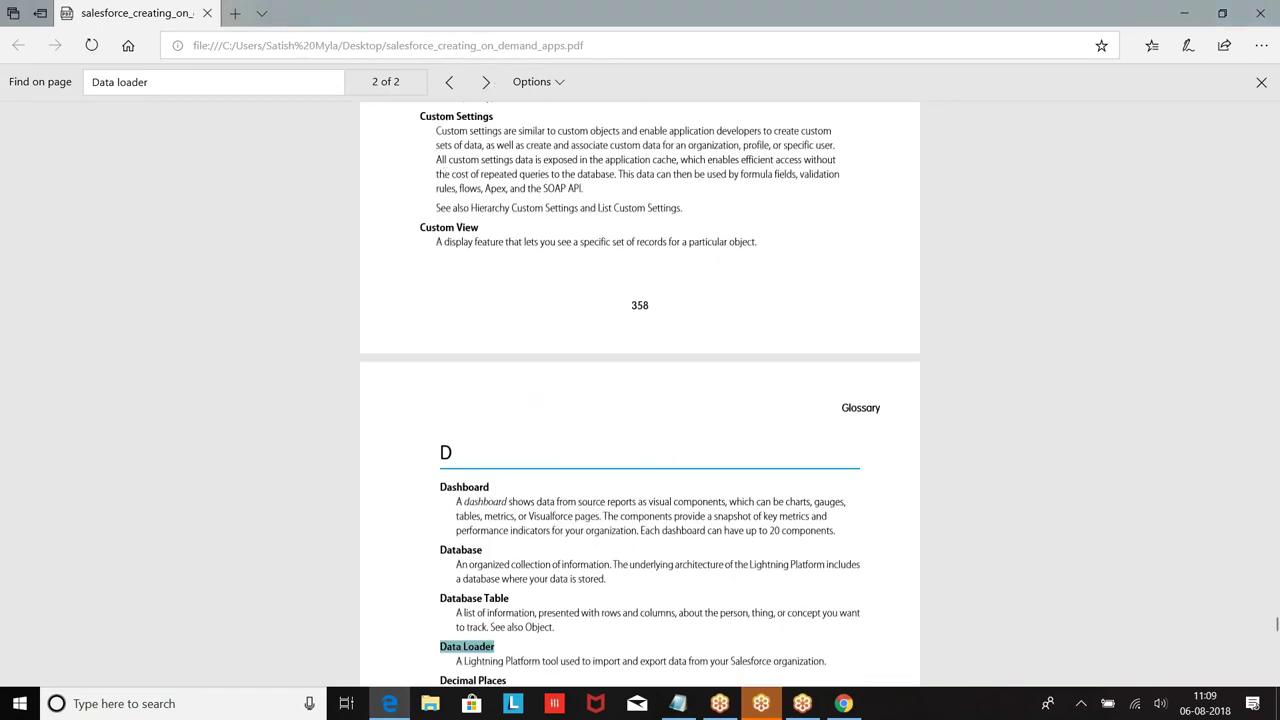
Step: Select the search term, then switch back to the Notepad notes
{"action": "left_click", "coordinate": [118, 81]}
{"action": "left_click_drag", "start_coordinate": [189, 81], "coordinate": [200, 80]}
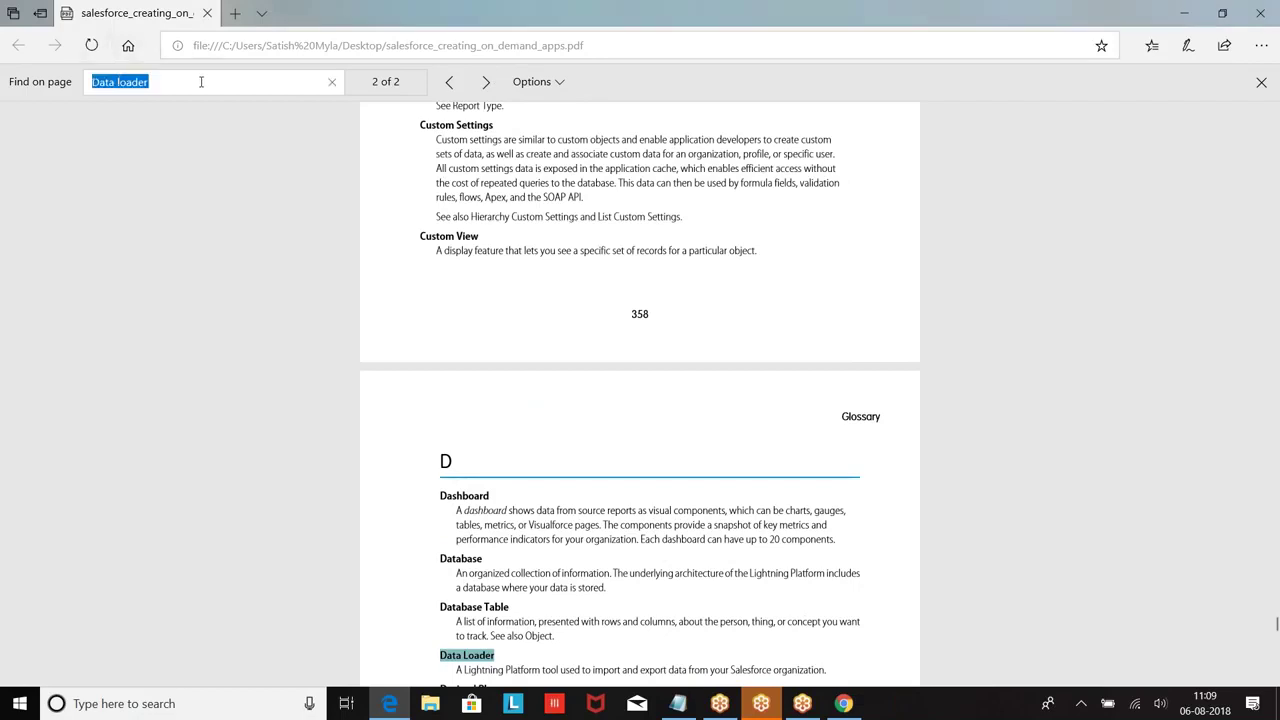
{"action": "left_click", "coordinate": [200, 80]}
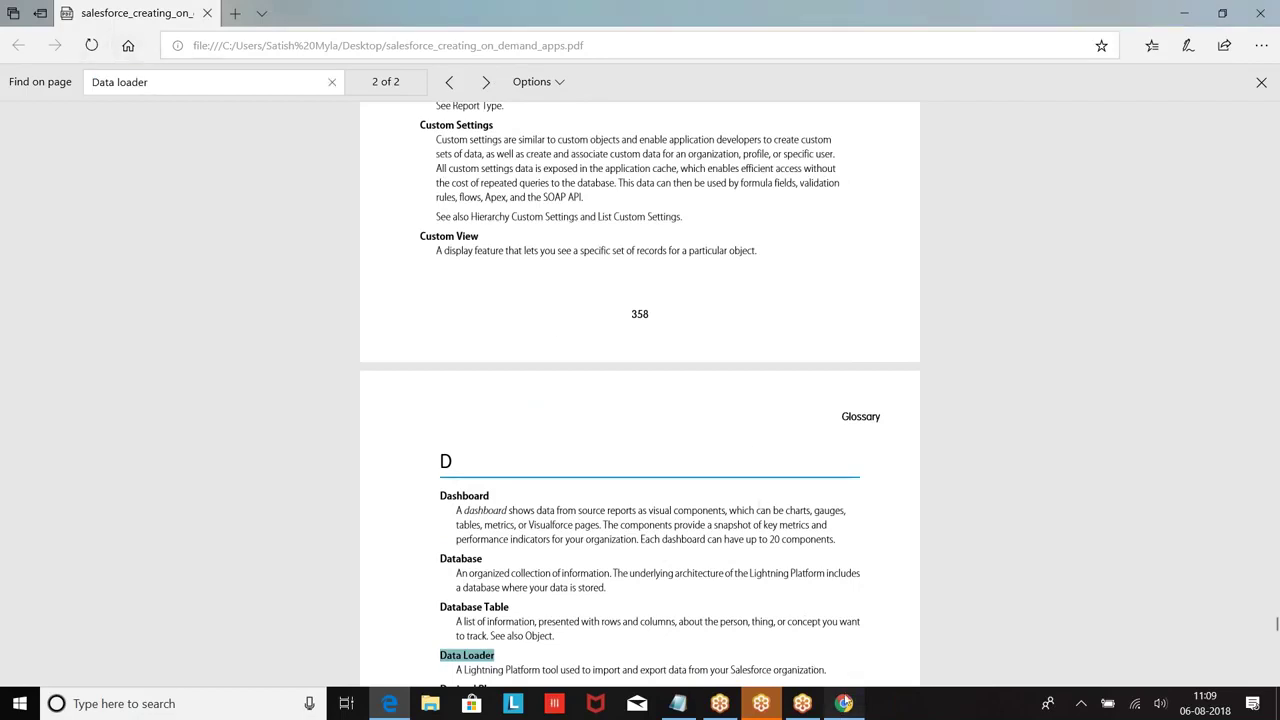
{"action": "left_click", "coordinate": [843, 703]}
{"action": "left_click", "coordinate": [678, 703]}
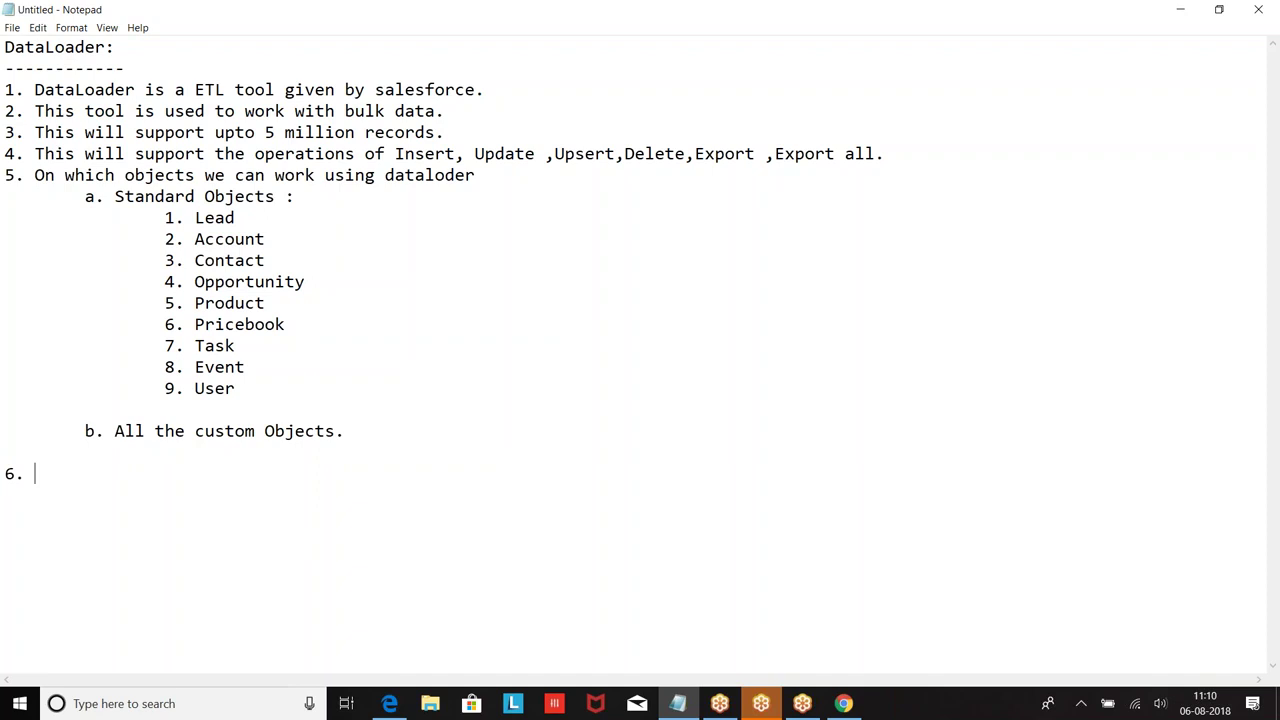
Step: Add point 6 'DataLoader will be working as non-atomic.' and point 7 'Dataloader is asynchronous.'
{"action": "type", "text": "DataLoader w"}
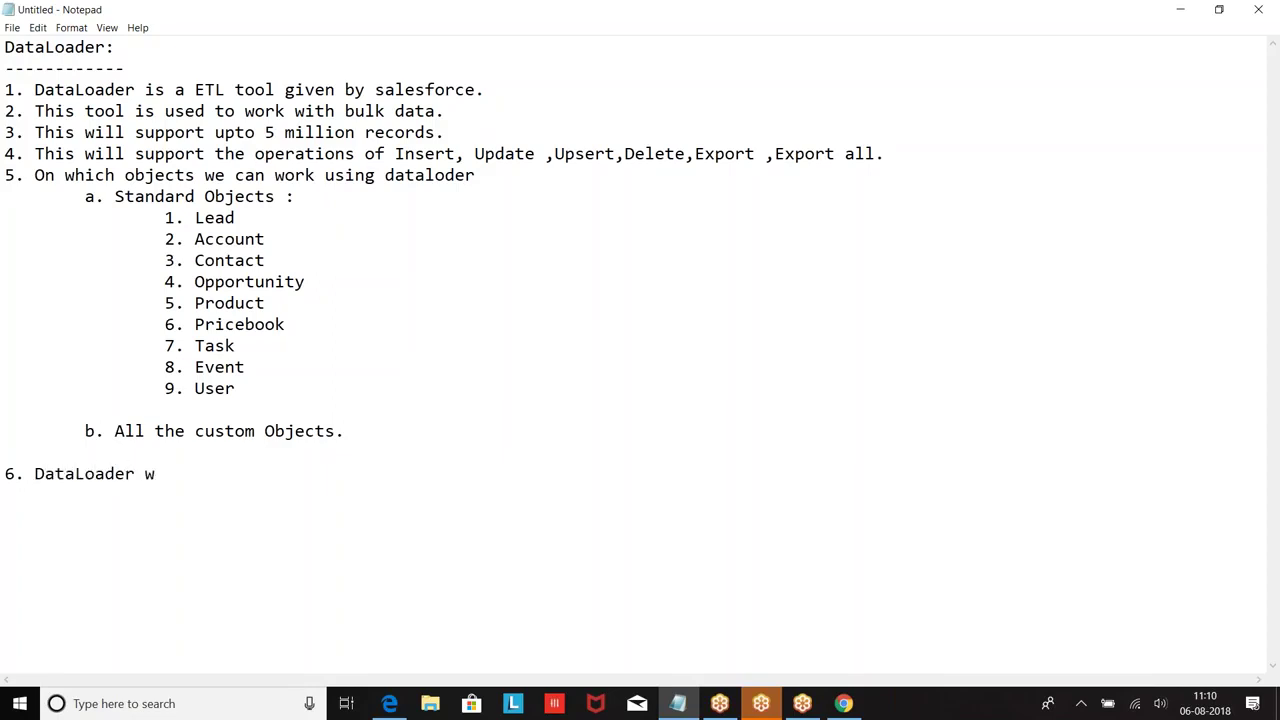
{"action": "type", "text": "ill be working a"}
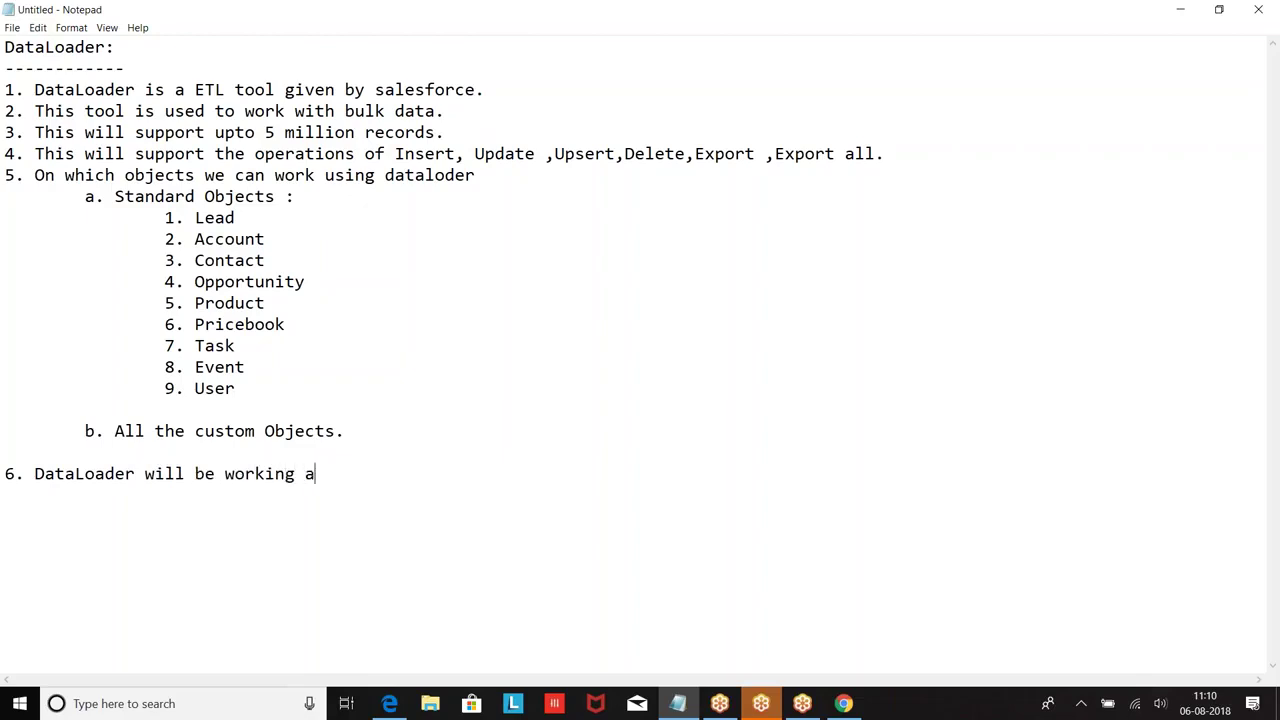
{"action": "type", "text": "s non-atomic."}
{"action": "key", "text": "Return"}
{"action": "type", "text": "7. Dat"}
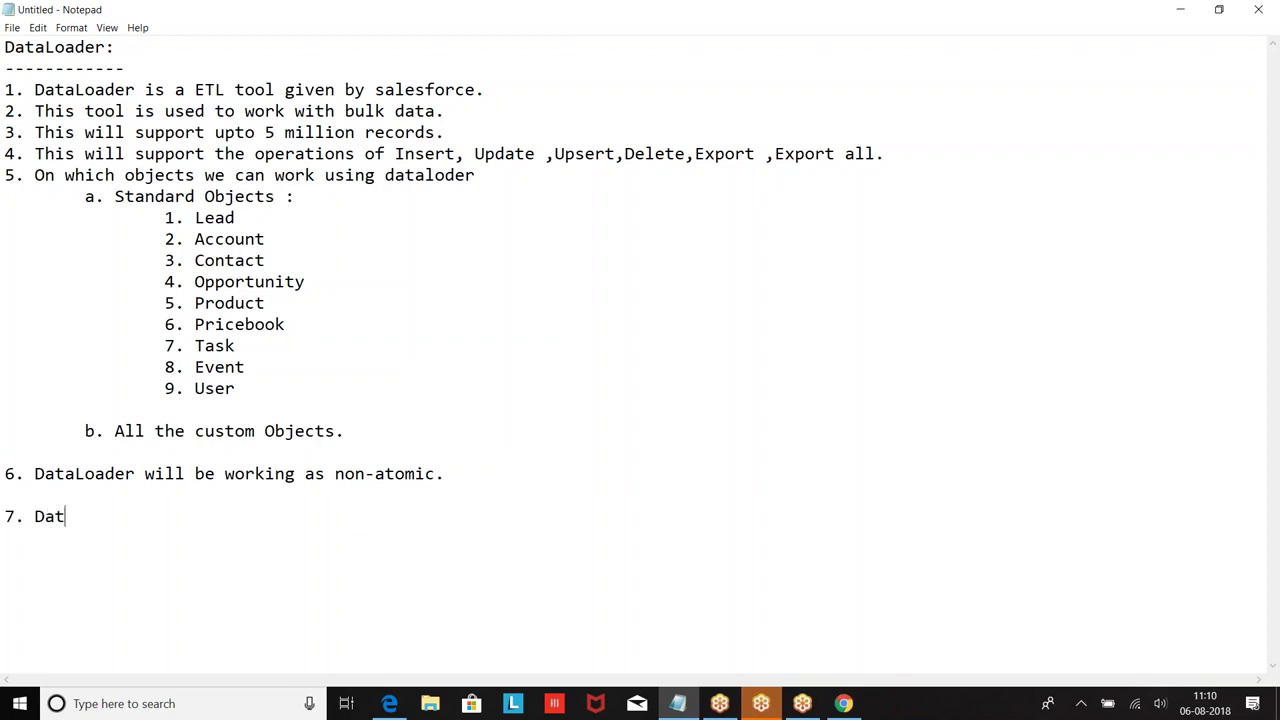
{"action": "type", "text": "aloader is asyncghr"}
{"action": "key", "text": "BackSpace"}
{"action": "key", "text": "BackSpace"}
{"action": "key", "text": "BackSpace"}
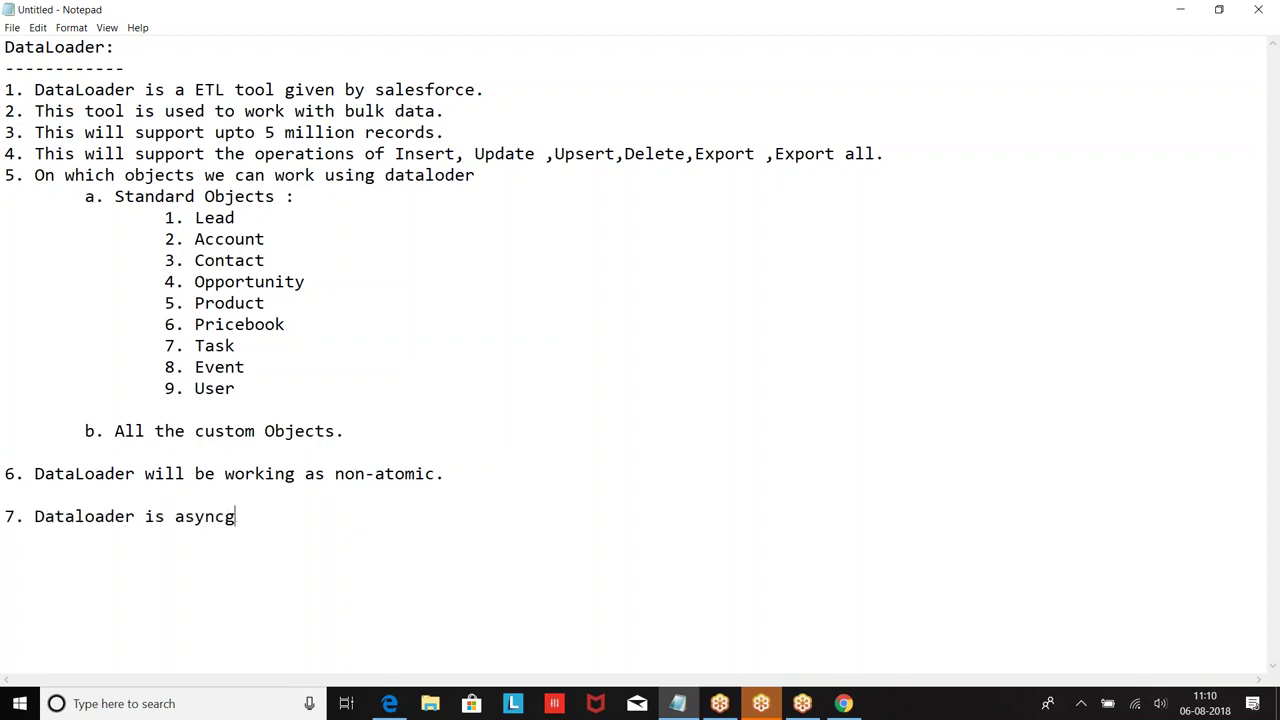
{"action": "type", "text": "hronous."}
{"action": "key", "text": "super"}
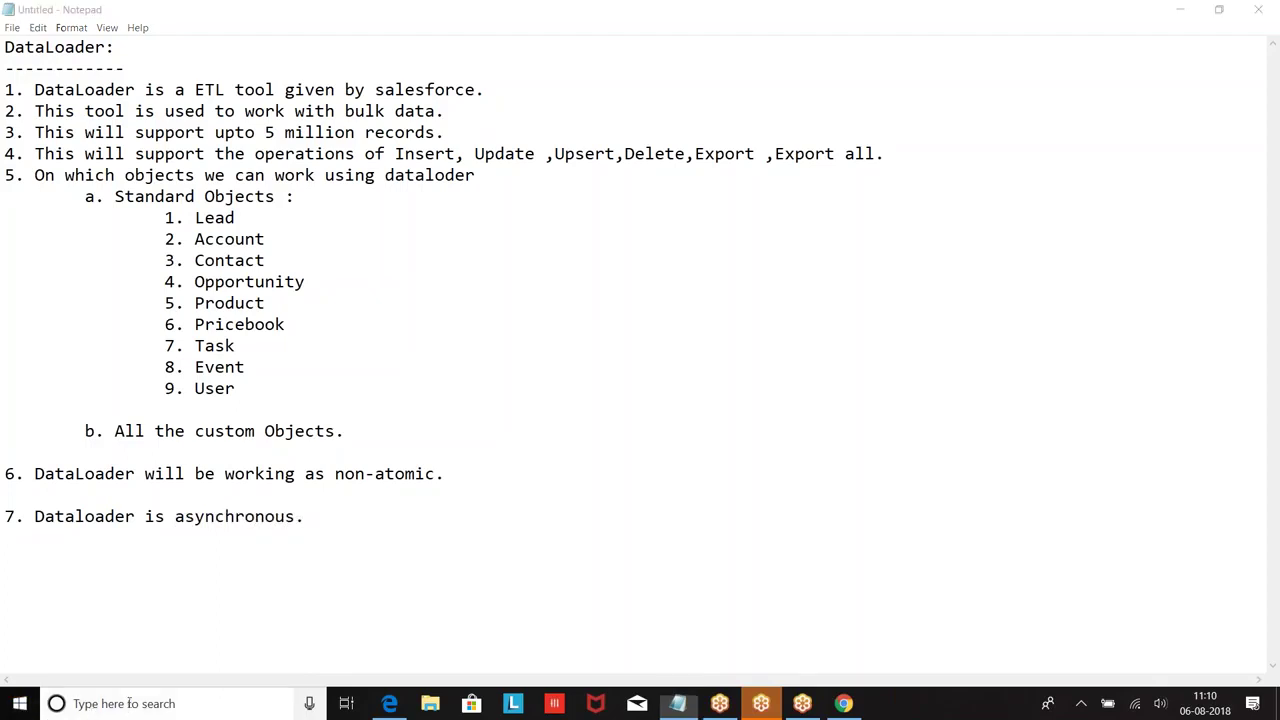
Step: Launch Paint and draw a top rectangle labelled 1000
{"action": "type", "text": "paint"}
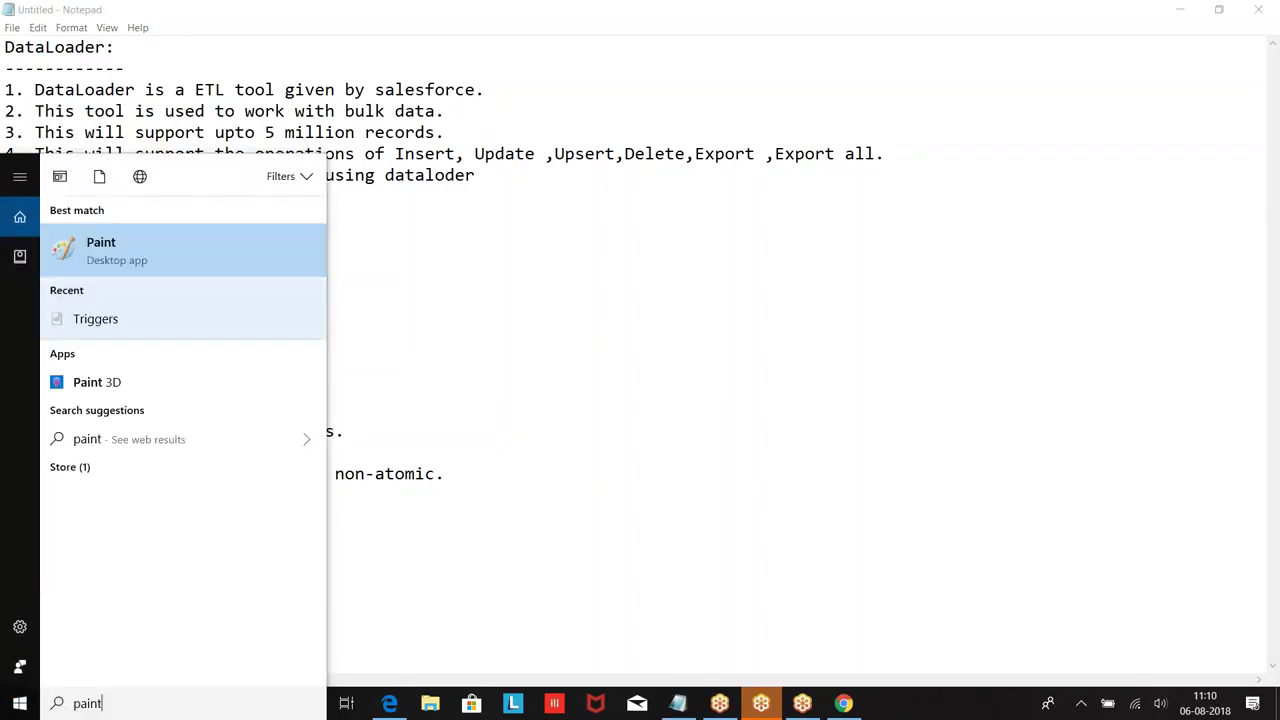
{"action": "key", "text": "Return"}
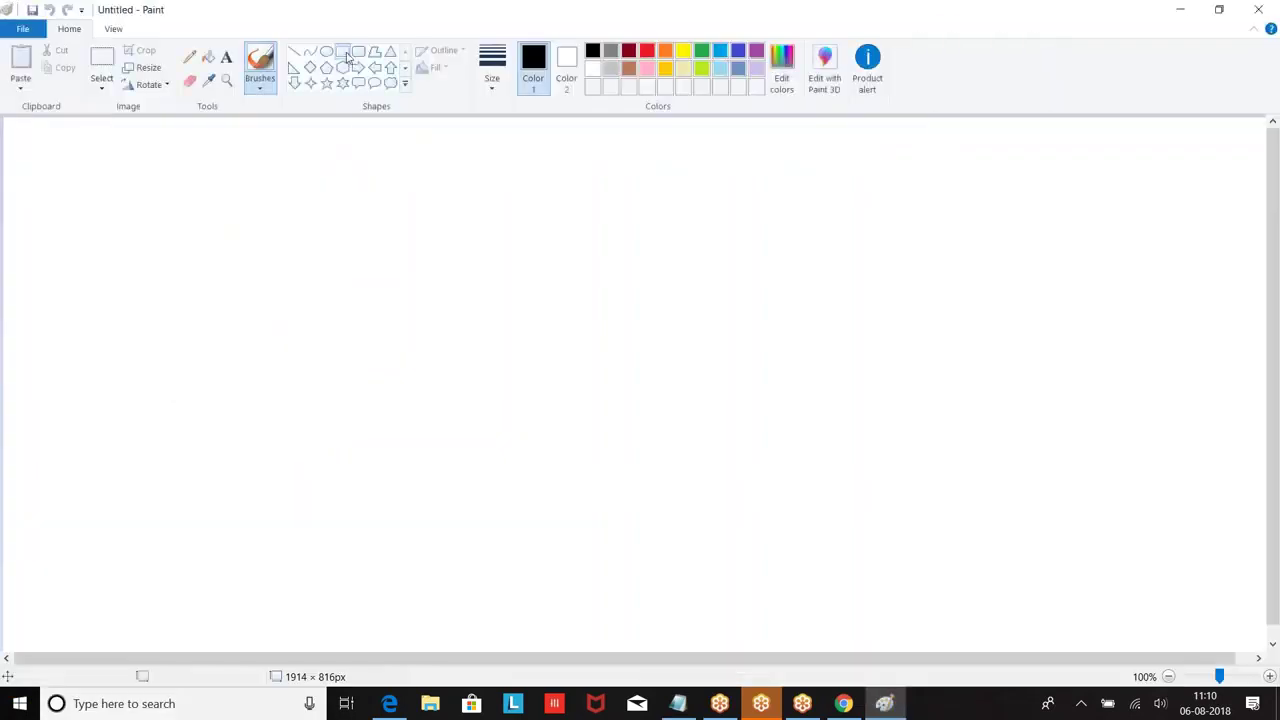
{"action": "left_click", "coordinate": [342, 51]}
{"action": "mouse_move", "coordinate": [400, 133]}
{"action": "left_mouse_down"}
{"action": "mouse_move", "coordinate": [537, 146]}
{"action": "mouse_move", "coordinate": [669, 180]}
{"action": "left_mouse_up"}
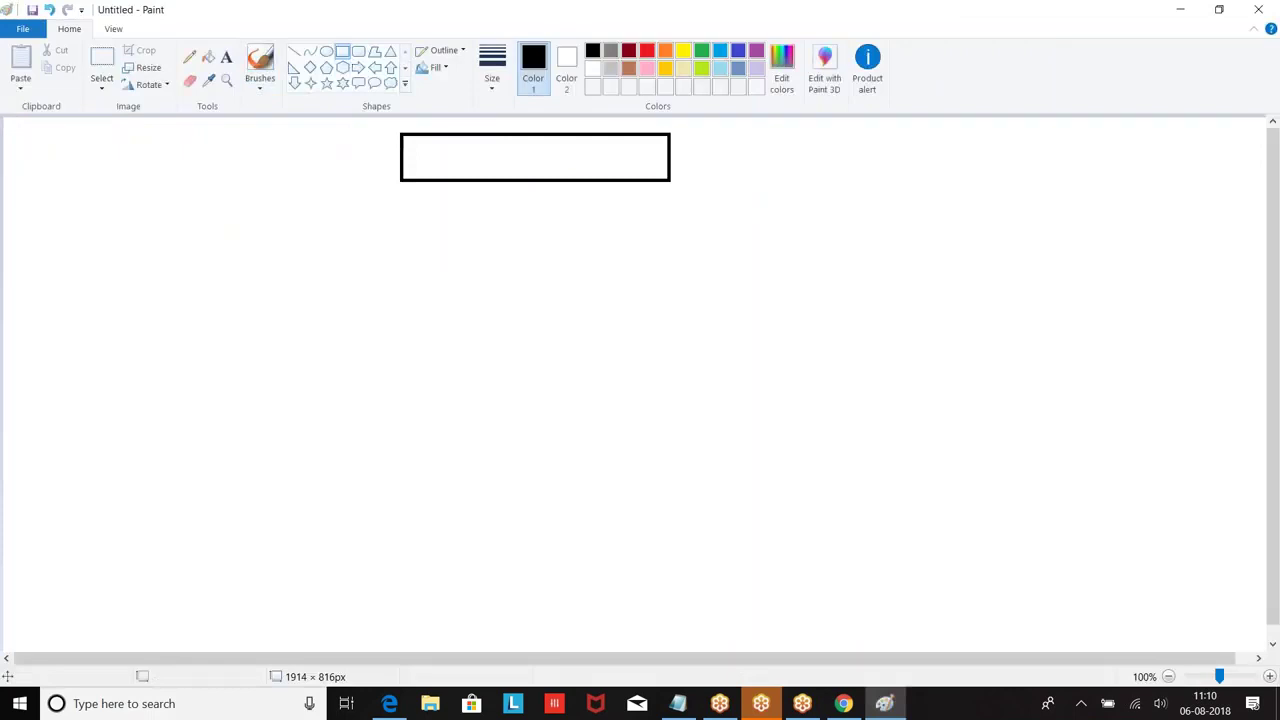
{"action": "left_click", "coordinate": [226, 56]}
{"action": "left_click", "coordinate": [477, 141]}
{"action": "type", "text": "1000"}
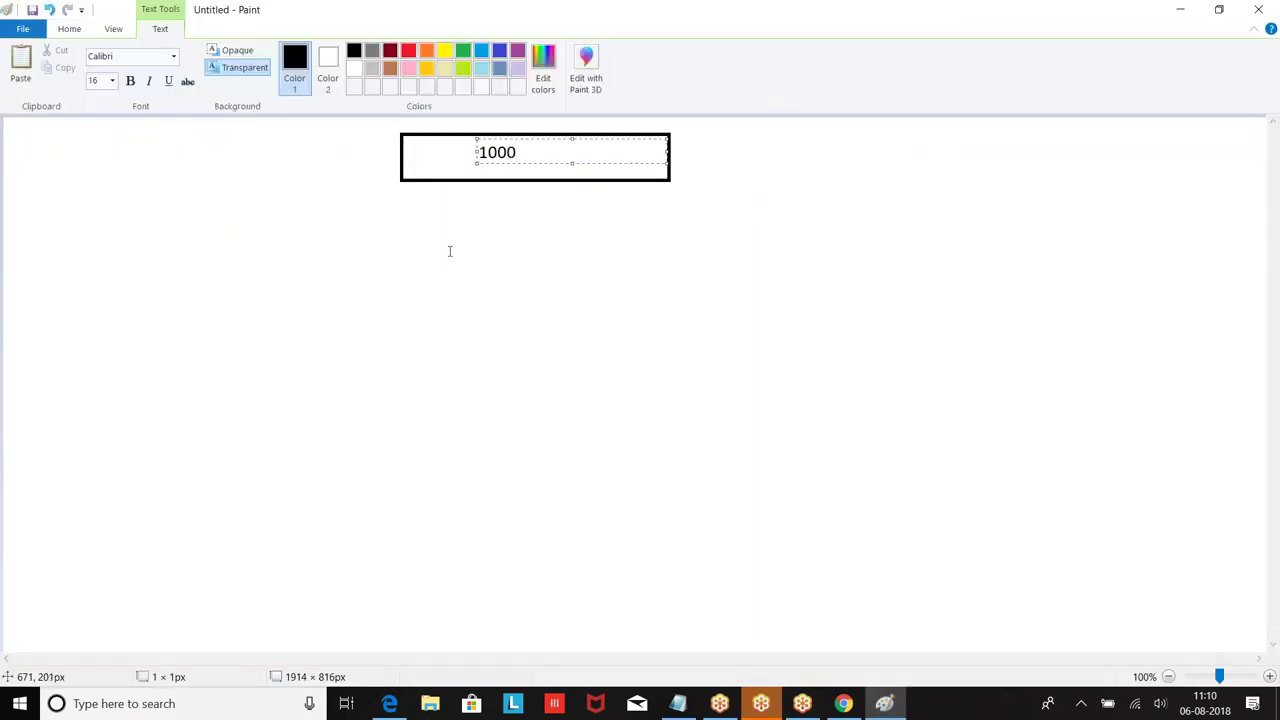
{"action": "left_click", "coordinate": [449, 249]}
Step: Draw the row of rectangles beneath the 1000 box
{"action": "left_click", "coordinate": [342, 51]}
{"action": "left_click_drag", "start_coordinate": [113, 215], "coordinate": [325, 252]}
{"action": "left_click_drag", "start_coordinate": [384, 215], "coordinate": [602, 256]}
{"action": "mouse_move", "coordinate": [627, 215]}
{"action": "left_mouse_down"}
{"action": "mouse_move", "coordinate": [820, 255]}
{"action": "mouse_move", "coordinate": [1023, 234]}
{"action": "mouse_move", "coordinate": [1046, 252]}
{"action": "left_mouse_up"}
{"action": "left_click_drag", "start_coordinate": [1073, 211], "coordinate": [1245, 247]}
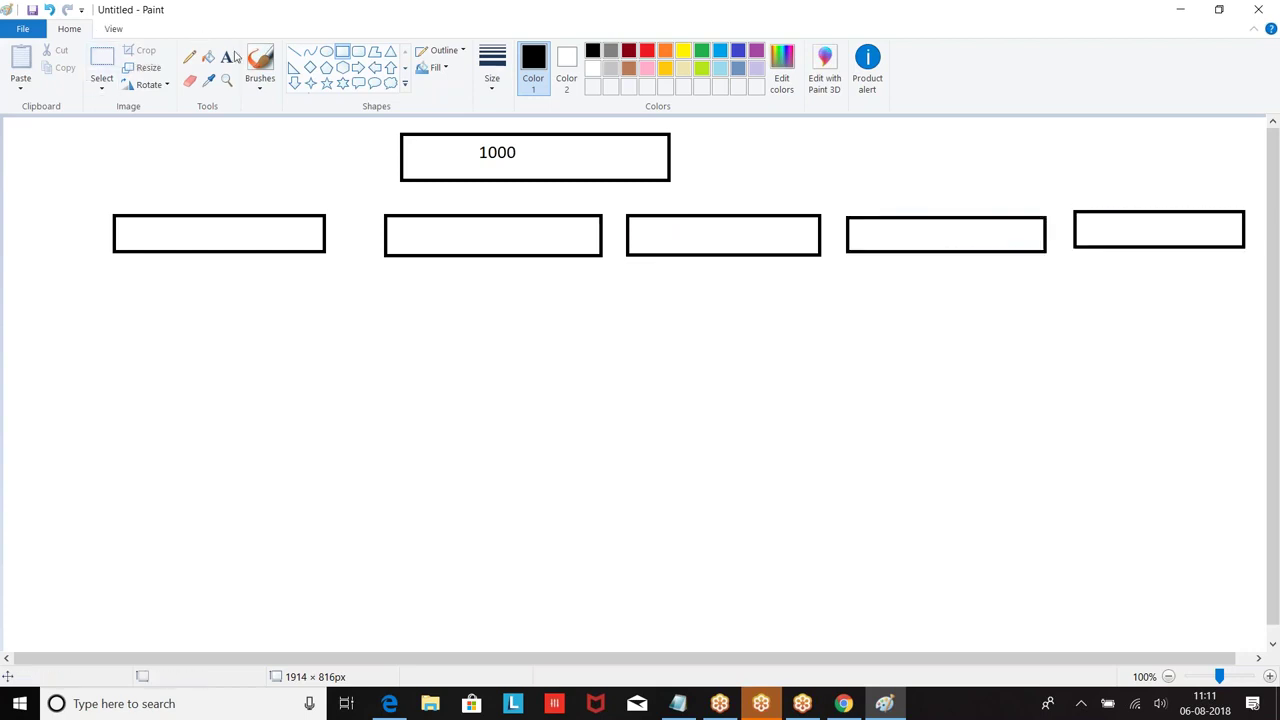
Step: Label the first three lower boxes 200
{"action": "left_click", "coordinate": [226, 56]}
{"action": "left_click", "coordinate": [180, 233]}
{"action": "type", "text": "200"}
{"action": "left_click", "coordinate": [458, 230]}
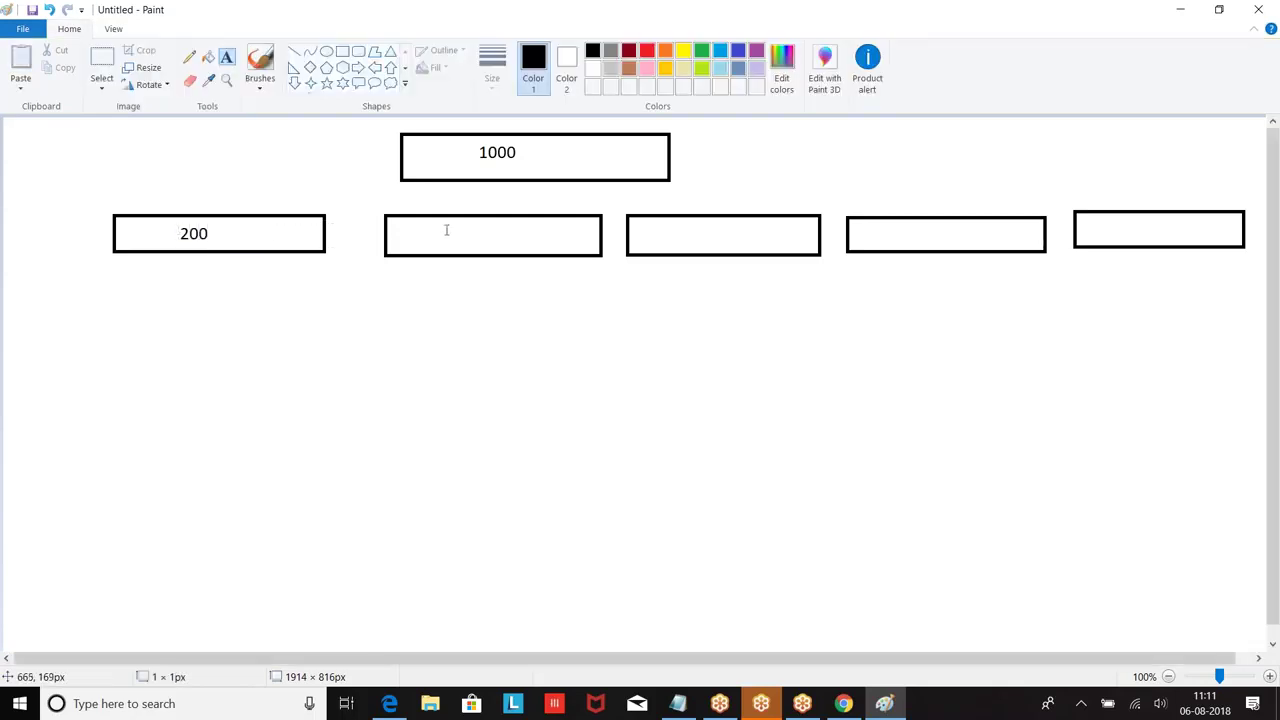
{"action": "left_click", "coordinate": [446, 229]}
{"action": "type", "text": "200"}
{"action": "left_click", "coordinate": [712, 253]}
{"action": "left_click", "coordinate": [683, 233]}
{"action": "type", "text": "200"}
{"action": "left_click", "coordinate": [913, 253]}
Step: Label the remaining two lower boxes 200
{"action": "left_click", "coordinate": [909, 229]}
{"action": "type", "text": "200"}
{"action": "left_click", "coordinate": [1019, 332]}
{"action": "left_click", "coordinate": [1122, 226]}
{"action": "type", "text": "200"}
{"action": "left_click", "coordinate": [857, 356]}
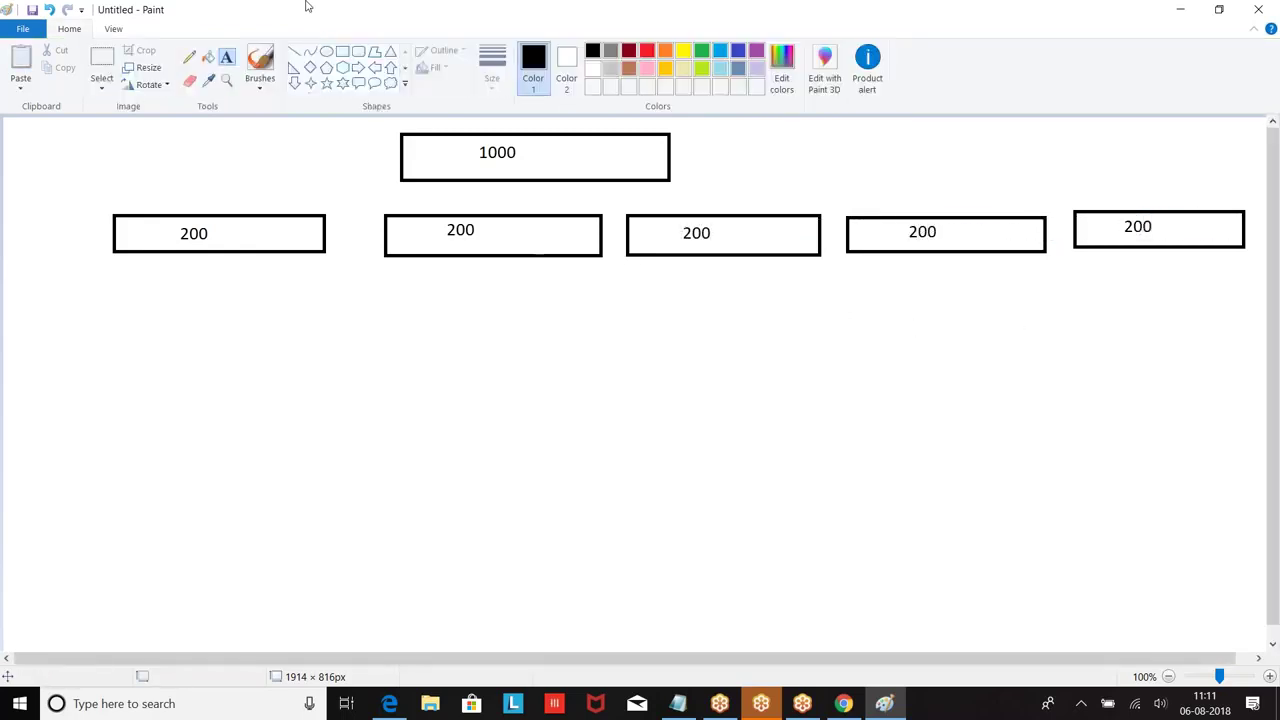
{"action": "left_click", "coordinate": [102, 62]}
Step: Select the five 200 boxes and shift them further left
{"action": "left_click_drag", "start_coordinate": [91, 200], "coordinate": [1257, 254]}
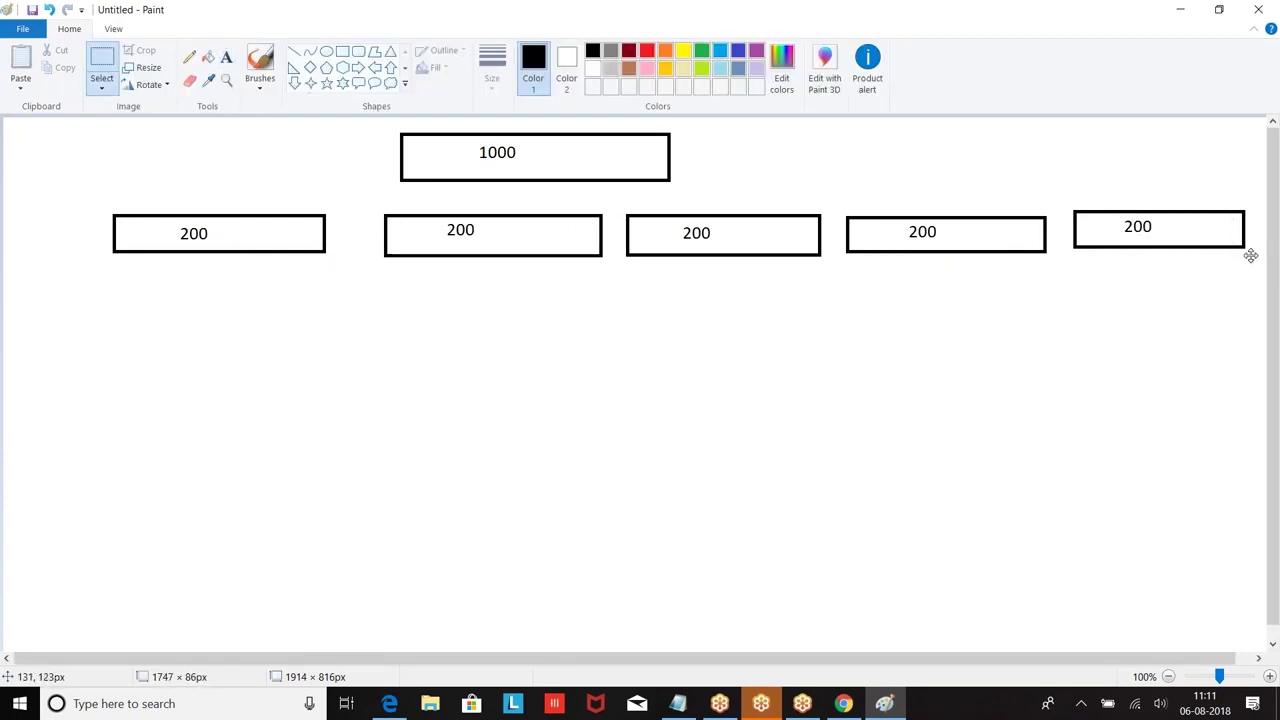
{"action": "left_click_drag", "start_coordinate": [974, 223], "coordinate": [886, 222]}
{"action": "left_click", "coordinate": [788, 349]}
Step: Draw straight lines connecting the 1000 box to each of the five 200 boxes
{"action": "left_click", "coordinate": [295, 53]}
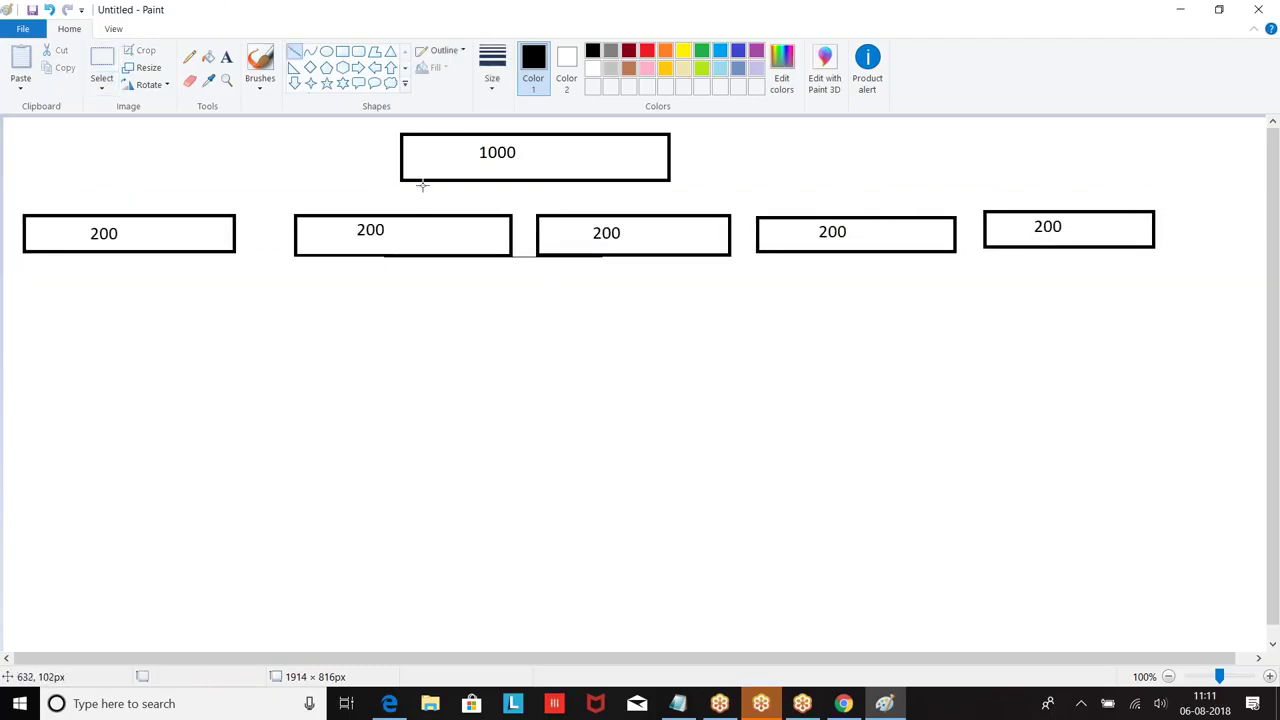
{"action": "mouse_move", "coordinate": [400, 180]}
{"action": "left_mouse_down"}
{"action": "mouse_move", "coordinate": [243, 189]}
{"action": "mouse_move", "coordinate": [236, 213]}
{"action": "left_mouse_up"}
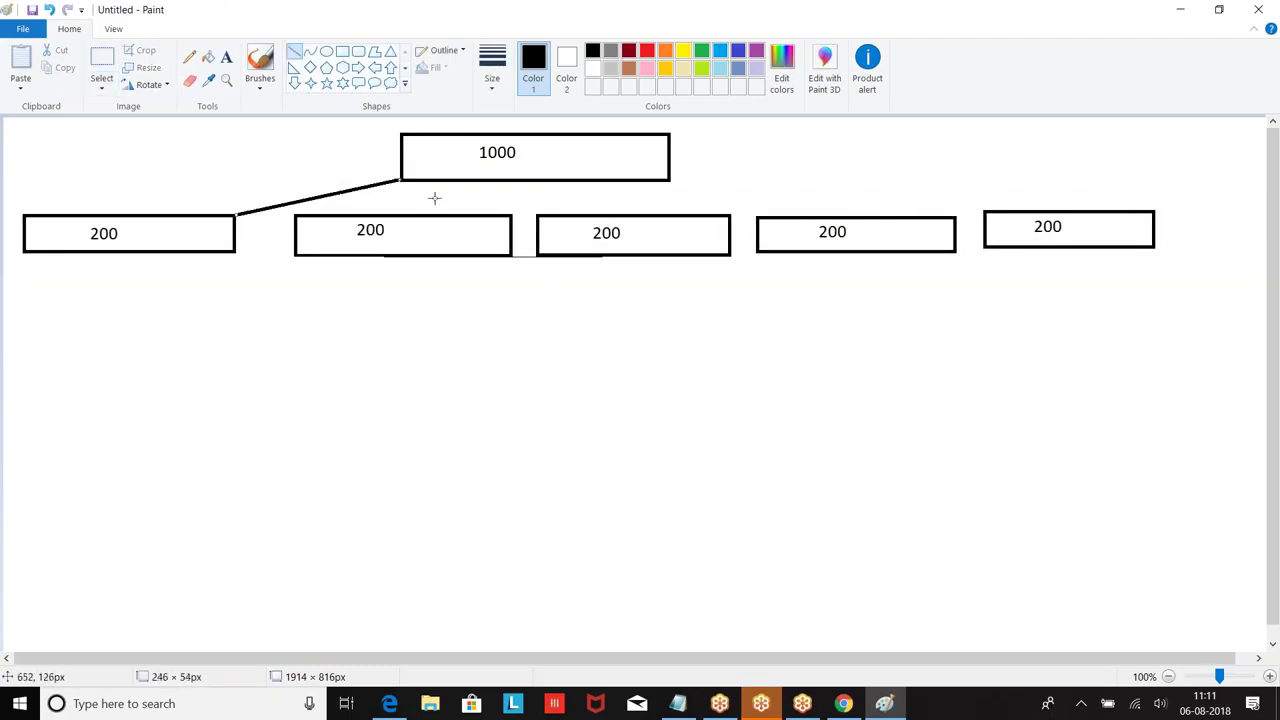
{"action": "left_click_drag", "start_coordinate": [432, 179], "coordinate": [433, 212]}
{"action": "left_click_drag", "start_coordinate": [613, 181], "coordinate": [613, 213]}
{"action": "left_click_drag", "start_coordinate": [669, 180], "coordinate": [759, 216]}
{"action": "left_click_drag", "start_coordinate": [670, 151], "coordinate": [990, 208]}
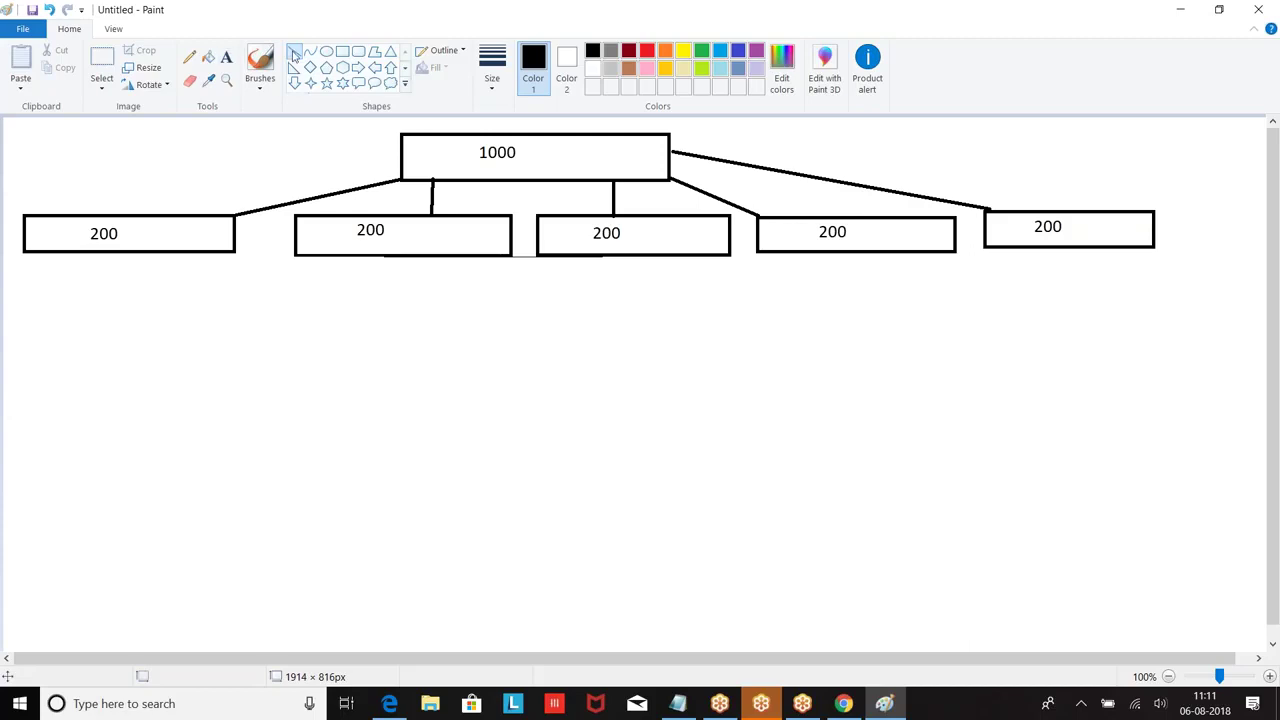
Step: Draw a vertical line down from each of the five 200 boxes
{"action": "left_click_drag", "start_coordinate": [118, 256], "coordinate": [119, 352]}
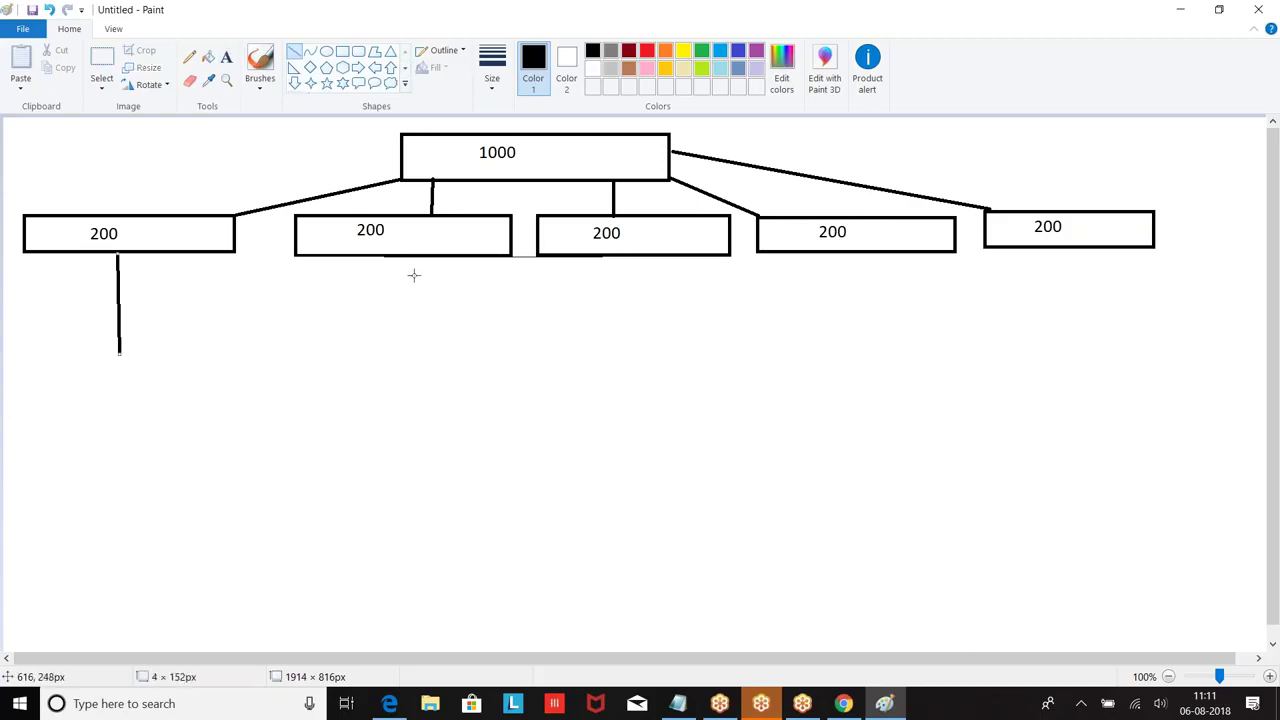
{"action": "left_click_drag", "start_coordinate": [414, 258], "coordinate": [417, 363]}
{"action": "left_click_drag", "start_coordinate": [626, 258], "coordinate": [628, 343]}
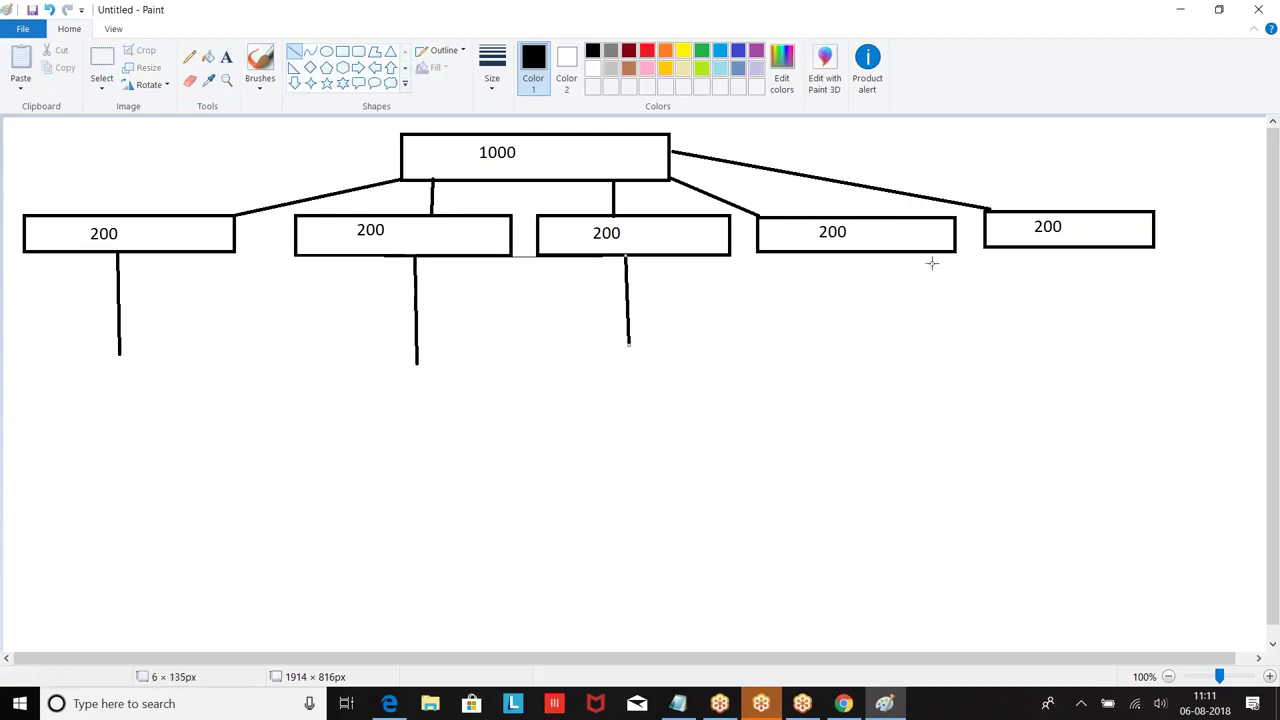
{"action": "left_click_drag", "start_coordinate": [864, 245], "coordinate": [867, 353]}
{"action": "left_click_drag", "start_coordinate": [1084, 246], "coordinate": [1088, 334]}
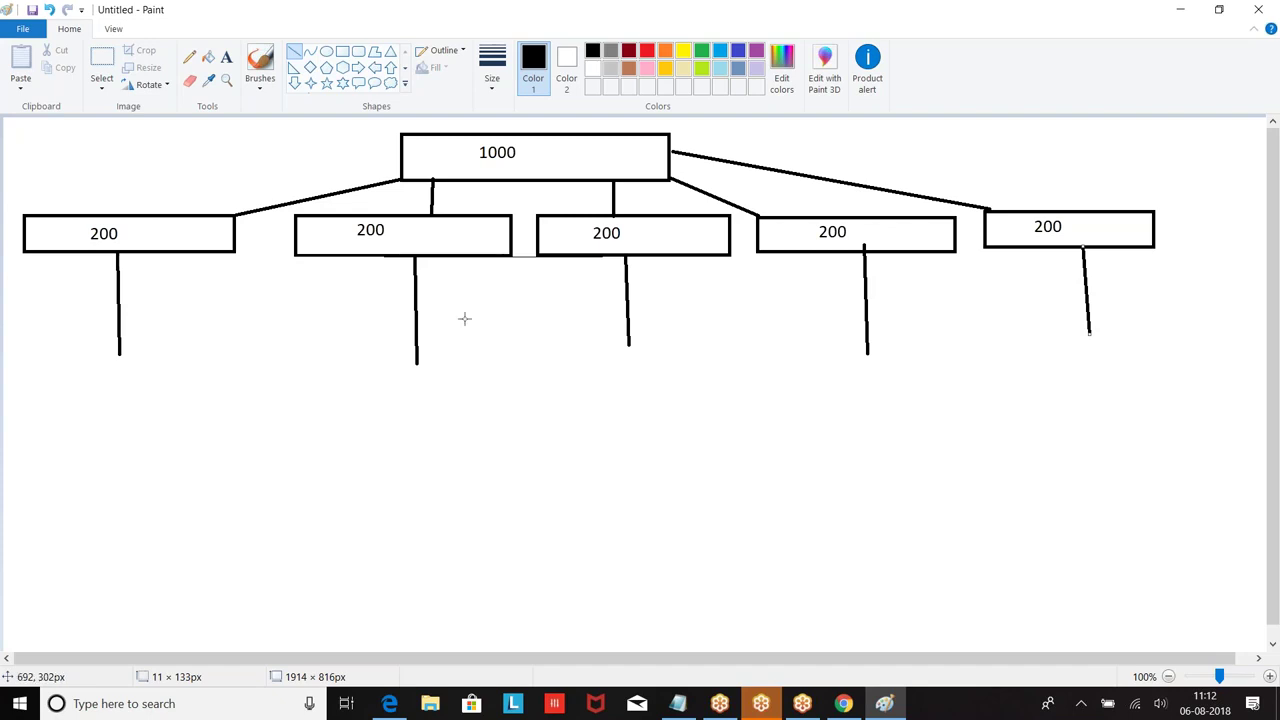
Step: Add text labels 1-200, 201-400 and 401-600 to the first three boxes
{"action": "left_click", "coordinate": [226, 56]}
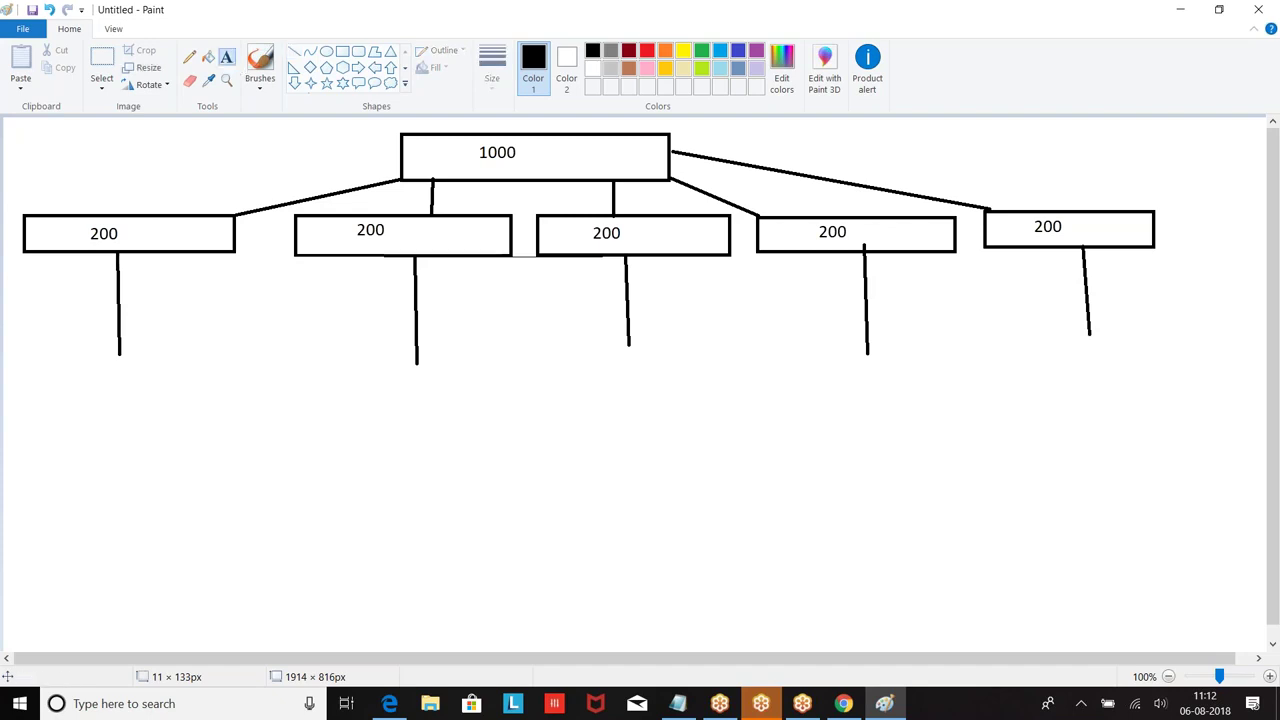
{"action": "left_click", "coordinate": [93, 187]}
{"action": "type", "text": "1-200"}
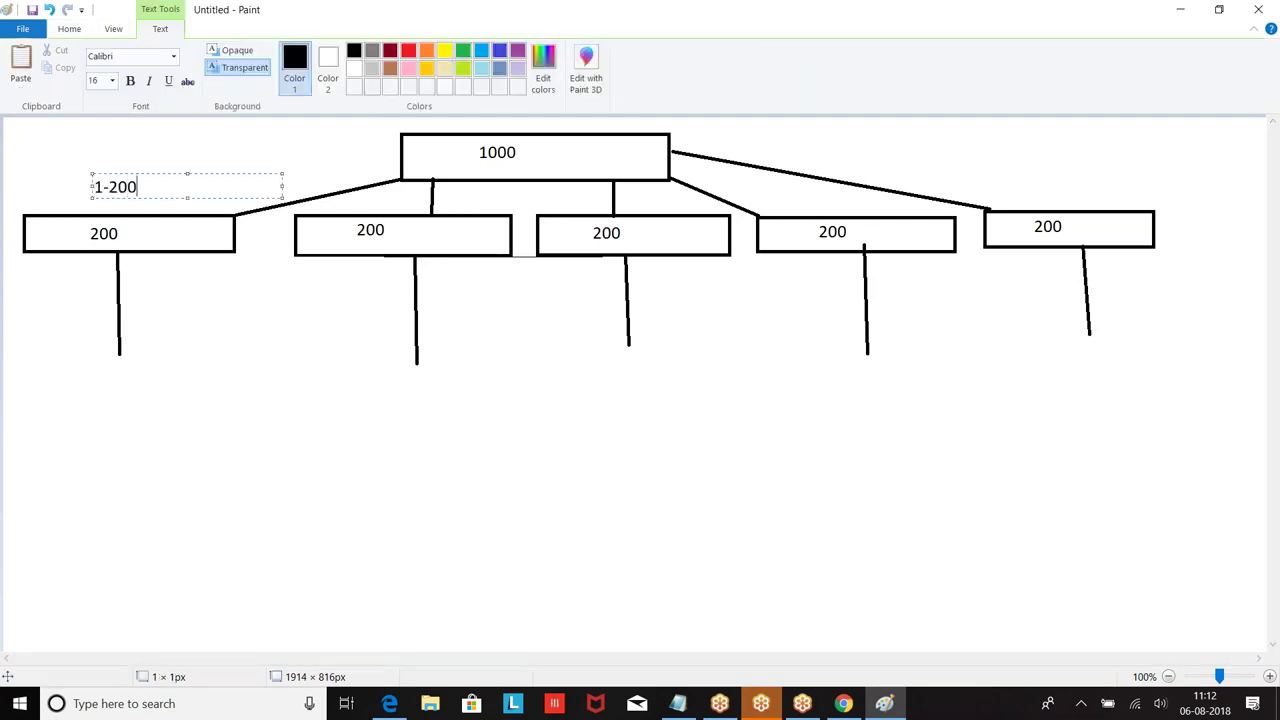
{"action": "left_click", "coordinate": [326, 270]}
{"action": "type", "text": "201-400"}
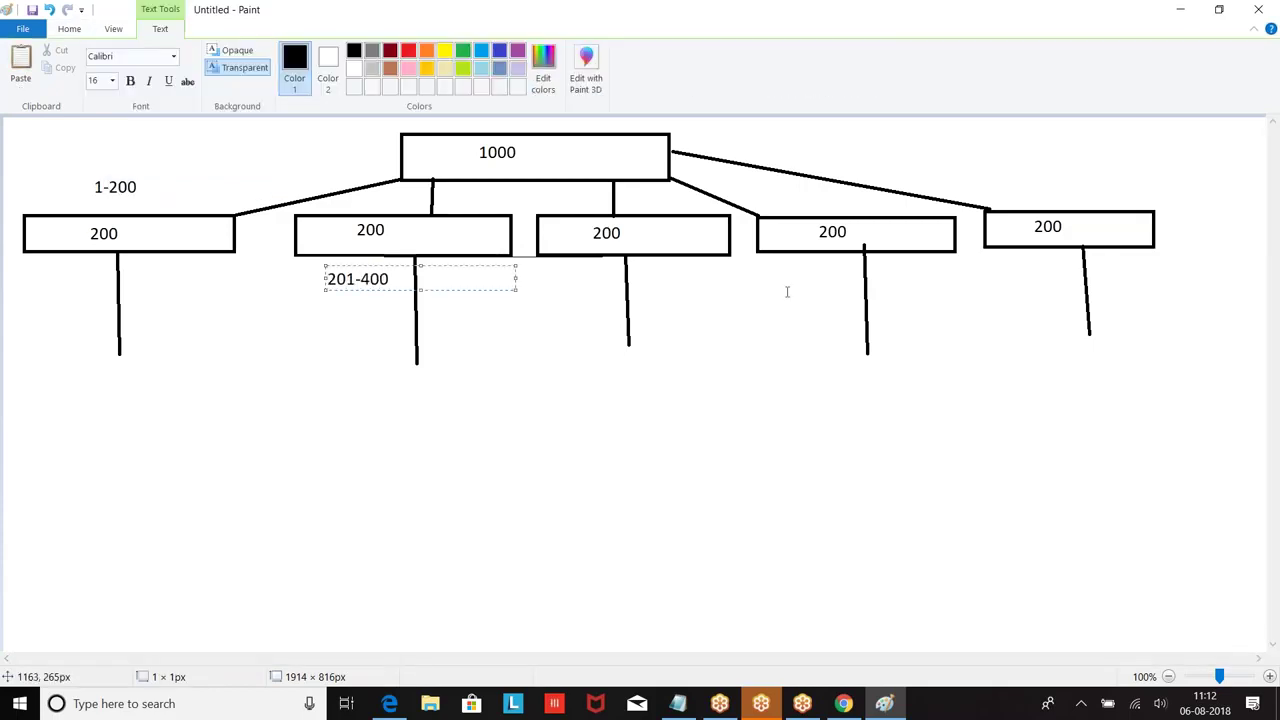
{"action": "left_click", "coordinate": [668, 277]}
{"action": "left_click", "coordinate": [659, 272]}
{"action": "type", "text": "401-600"}
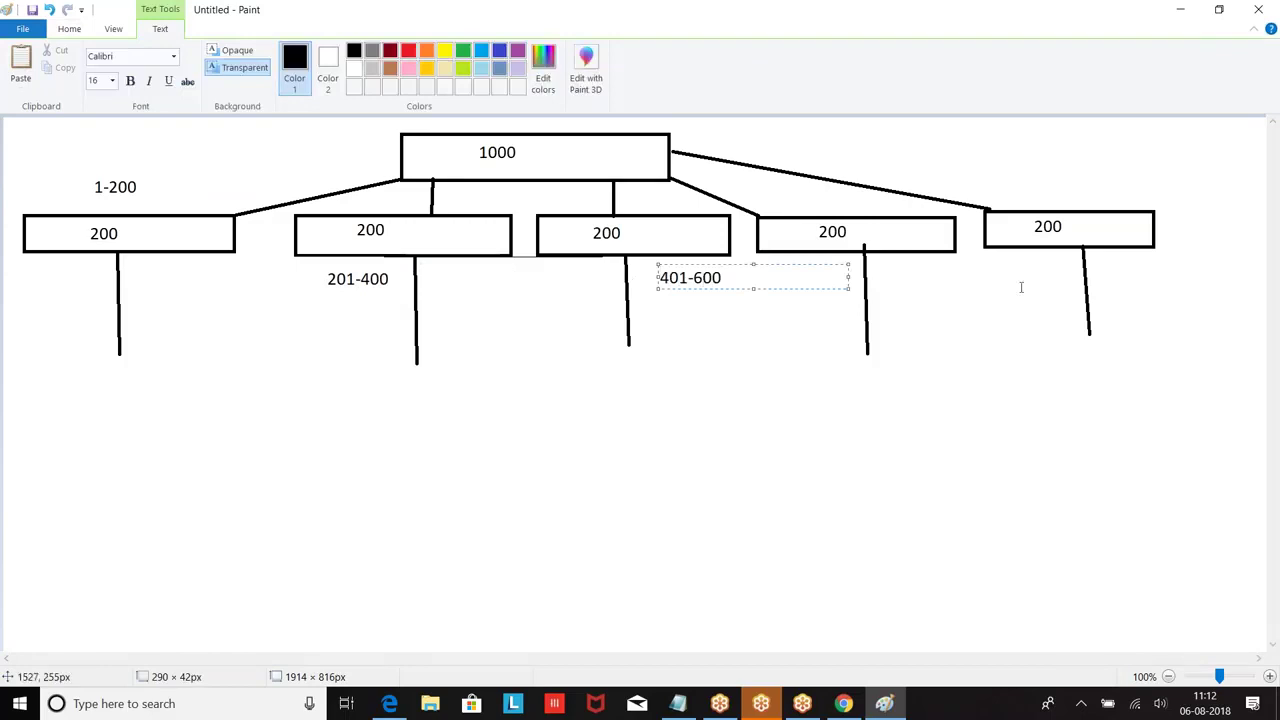
Step: Label the fourth and fifth boxes 601-800 and 801-1000, and begin '1,2,3,45,' below the diagram
{"action": "left_click", "coordinate": [966, 290]}
{"action": "left_click", "coordinate": [887, 272]}
{"action": "type", "text": "601"}
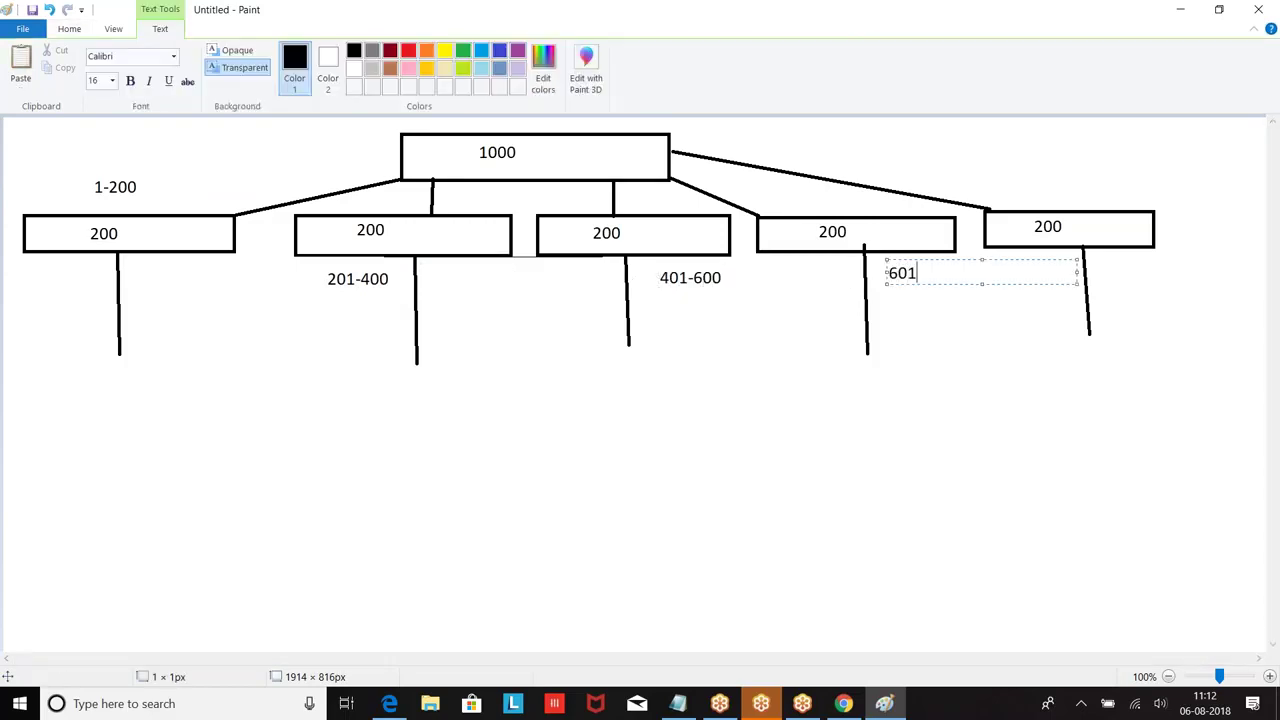
{"action": "type", "text": "-800"}
{"action": "left_click", "coordinate": [1165, 276]}
{"action": "left_click", "coordinate": [1124, 260]}
{"action": "type", "text": "9"}
{"action": "key", "text": "BackSpace"}
{"action": "type", "text": "801-1000"}
{"action": "left_click", "coordinate": [554, 383]}
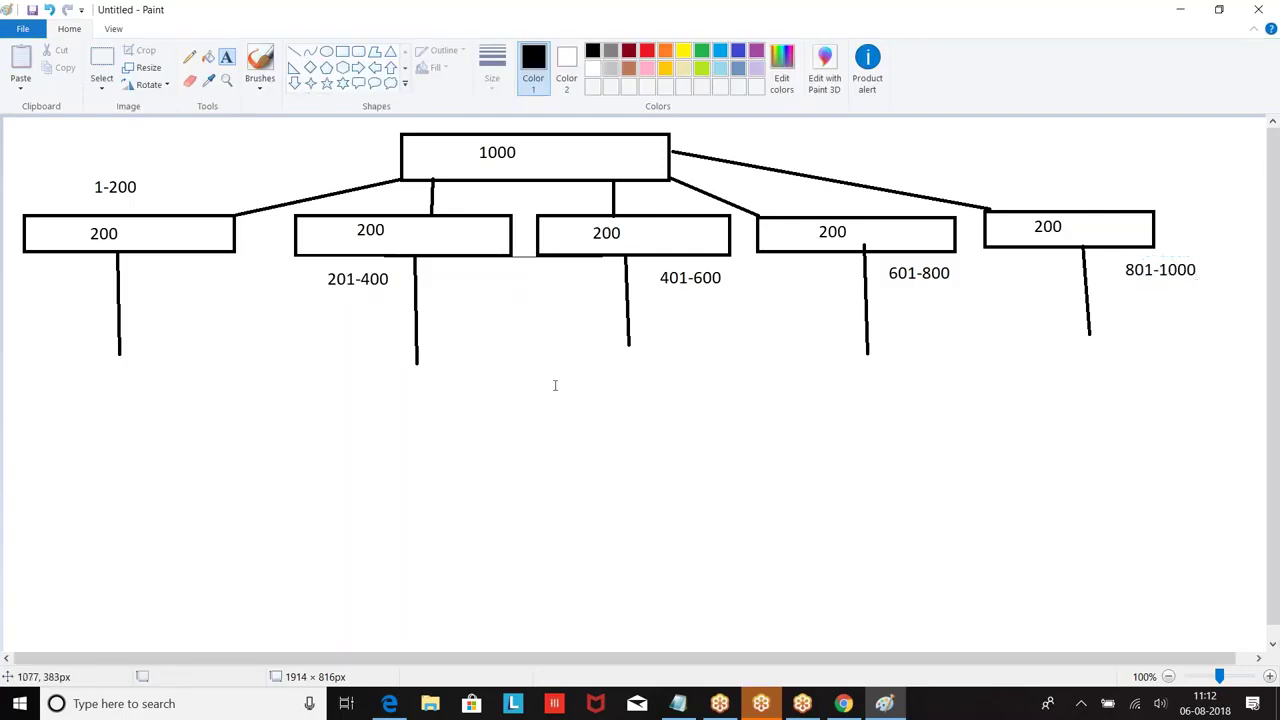
{"action": "left_click", "coordinate": [203, 460]}
{"action": "type", "text": "1,2,3,45,"}
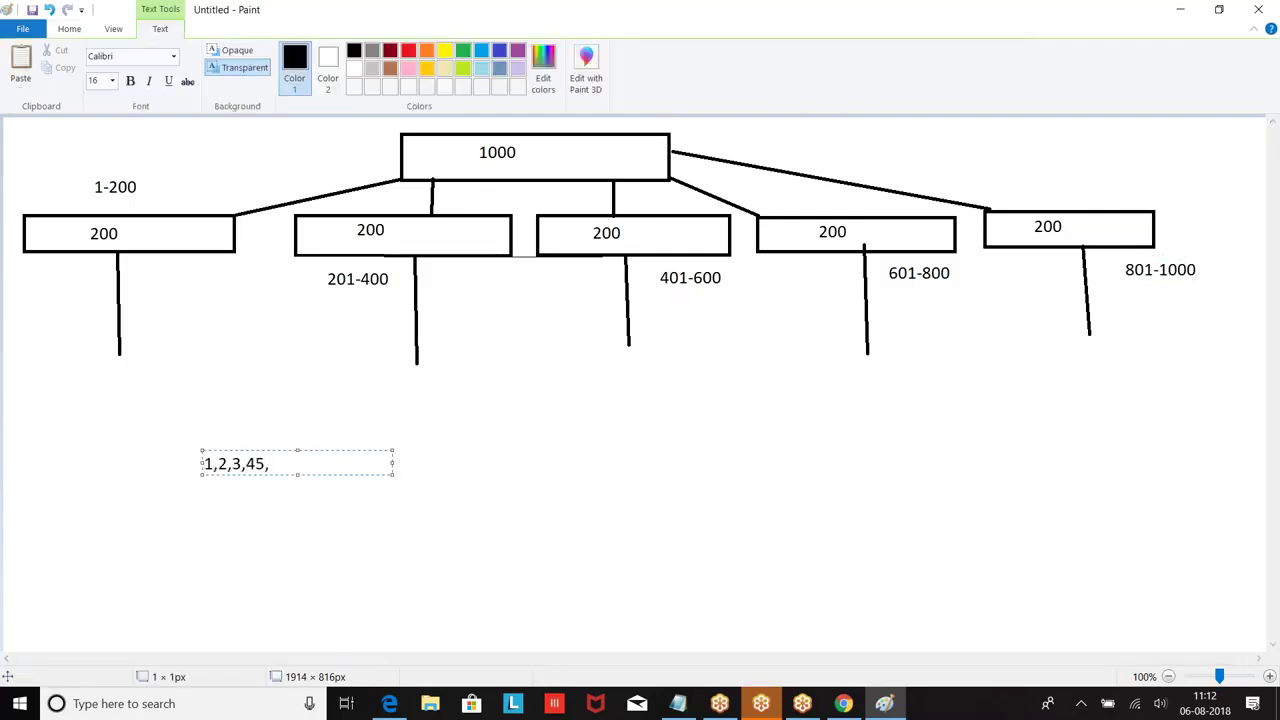
Step: Write '1,201,2,301,401,202' under the middle branch, then return to the Notepad notes
{"action": "left_click", "coordinate": [573, 418]}
{"action": "type", "text": "1,201,2,3"}
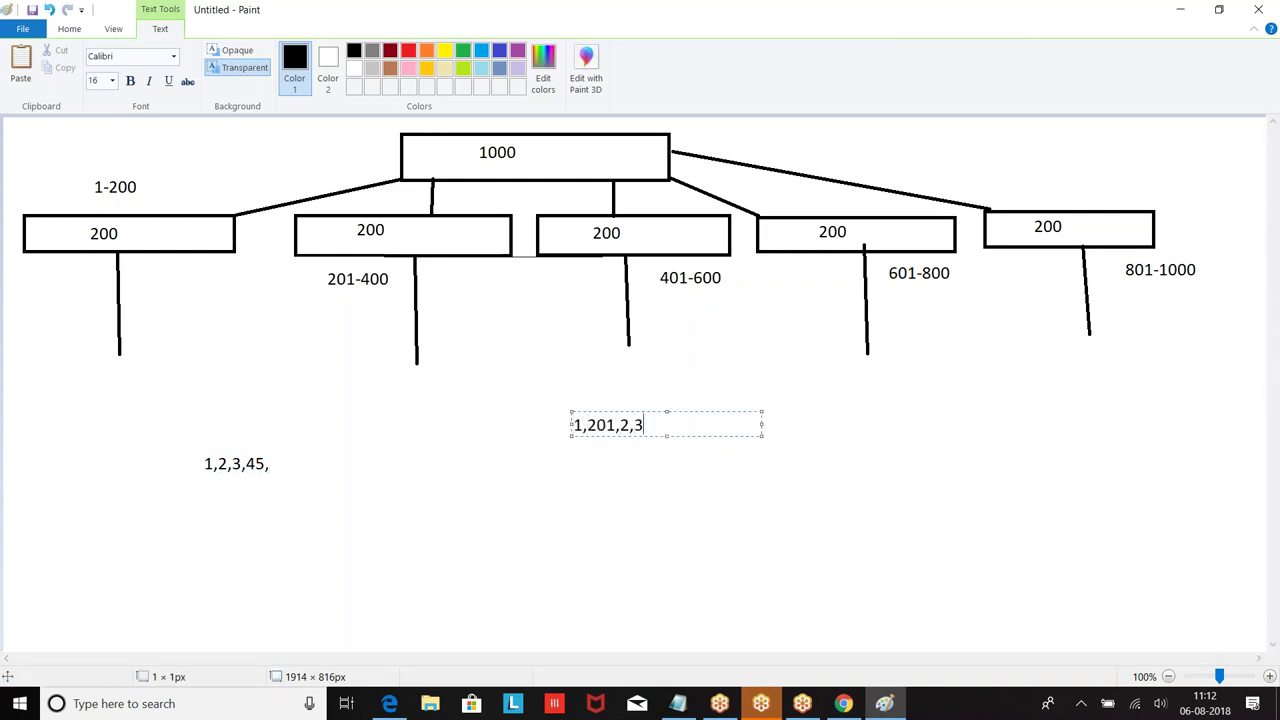
{"action": "type", "text": "01,401,201"}
{"action": "key", "text": "BackSpace"}
{"action": "type", "text": "2"}
{"action": "left_click", "coordinate": [678, 703]}
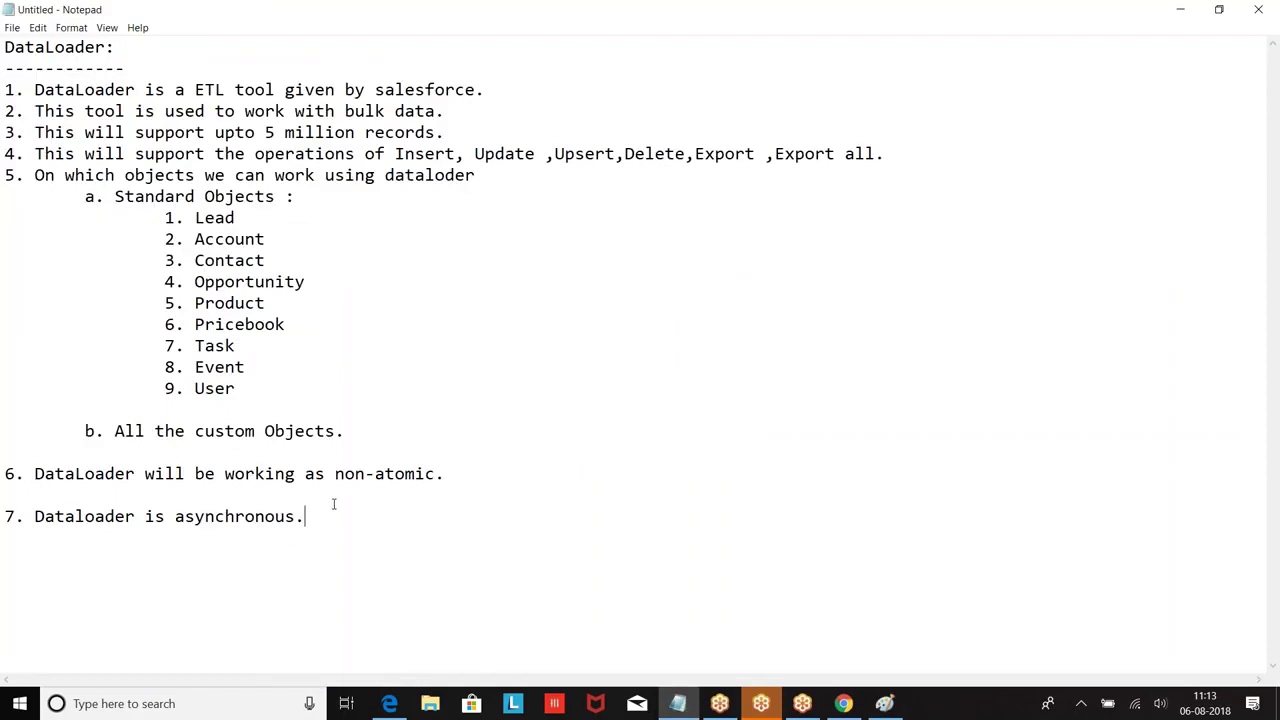
Step: Start point 8: 'While working on the data it will check'
{"action": "key", "text": "Return"}
{"action": "key", "text": "Return"}
{"action": "type", "text": "8. While worjkin"}
{"action": "key", "text": "BackSpace"}
{"action": "key", "text": "BackSpace"}
{"action": "key", "text": "BackSpace"}
{"action": "key", "text": "BackSpace"}
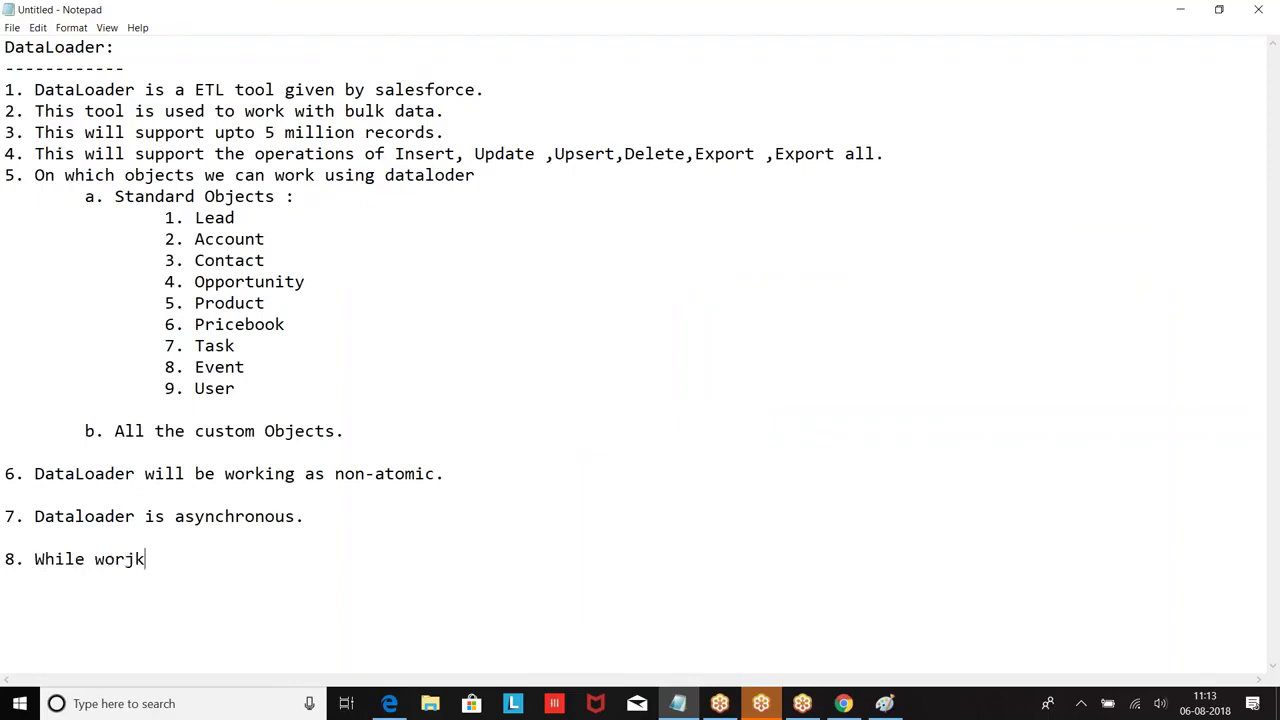
{"action": "type", "text": "king on the data it will chek"}
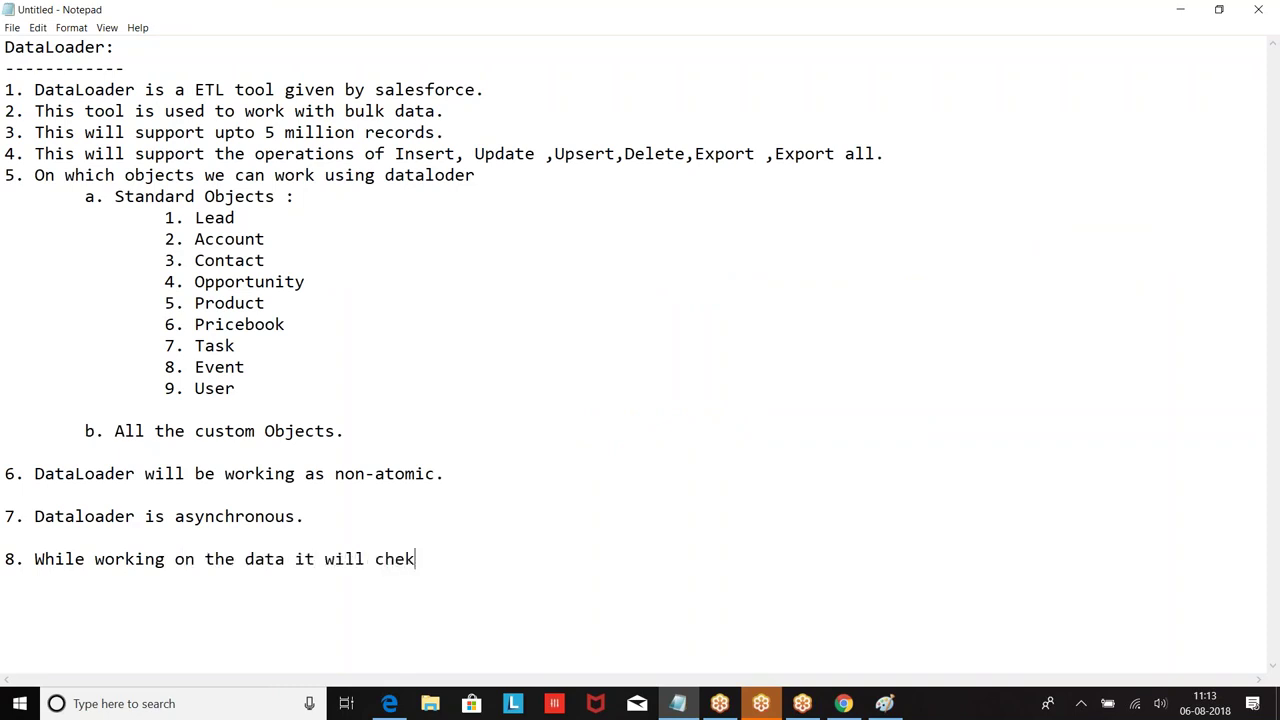
{"action": "key", "text": "BackSpace"}
{"action": "type", "text": "ck"}
Step: Add indented sub-points: a. all required fields are entered or not, b. all validation rules are verified
{"action": "key", "text": "Return"}
{"action": "key", "text": "Tab"}
{"action": "type", "text": "a. All the re"}
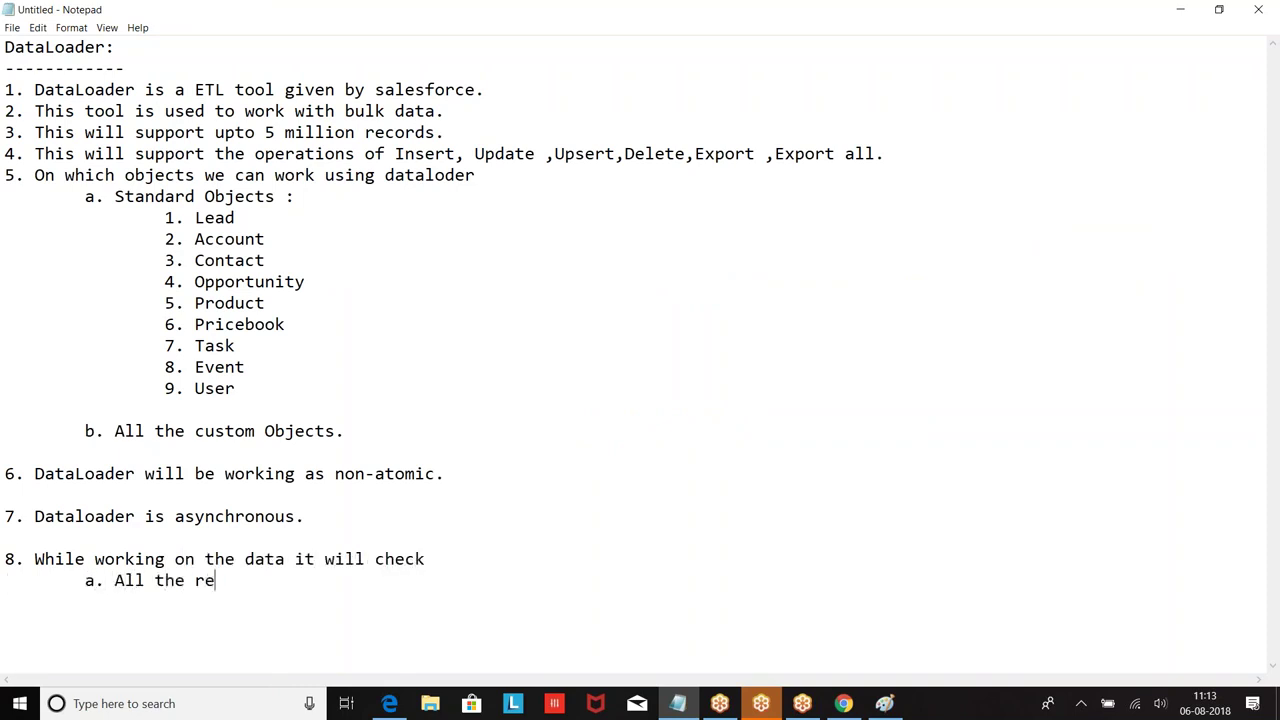
{"action": "type", "text": "quired field"}
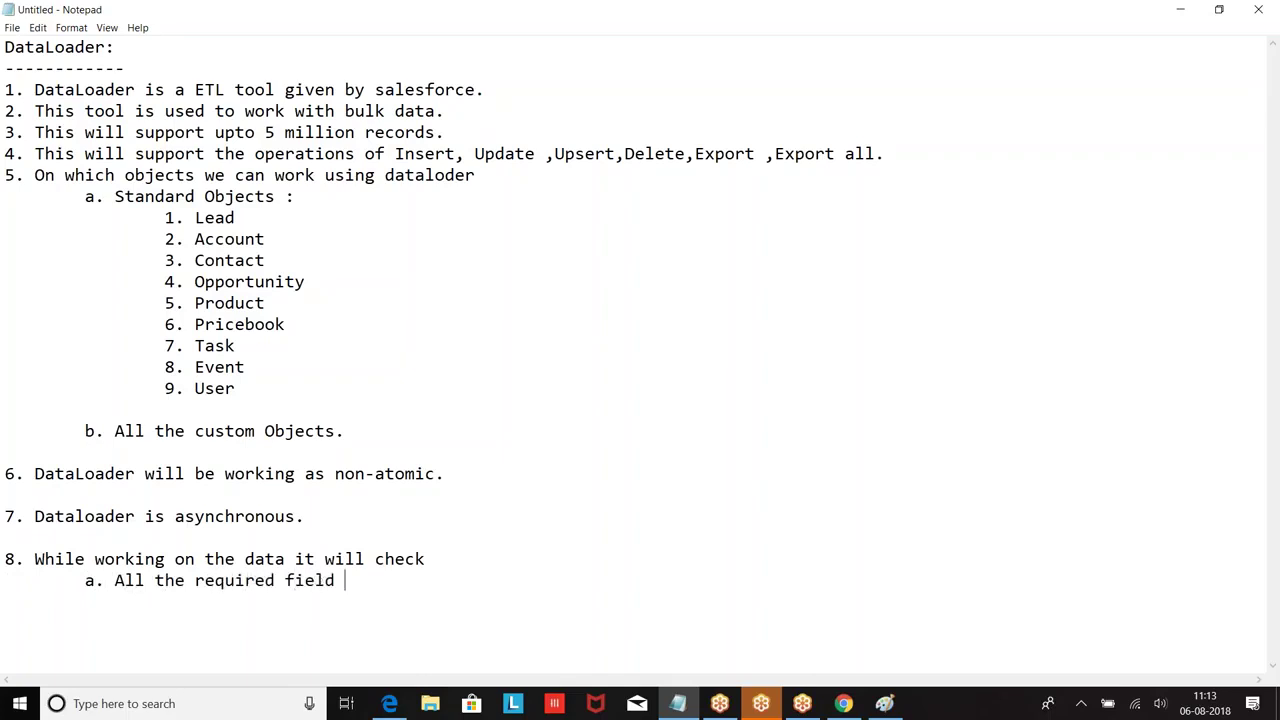
{"action": "type", "text": "s are entered"}
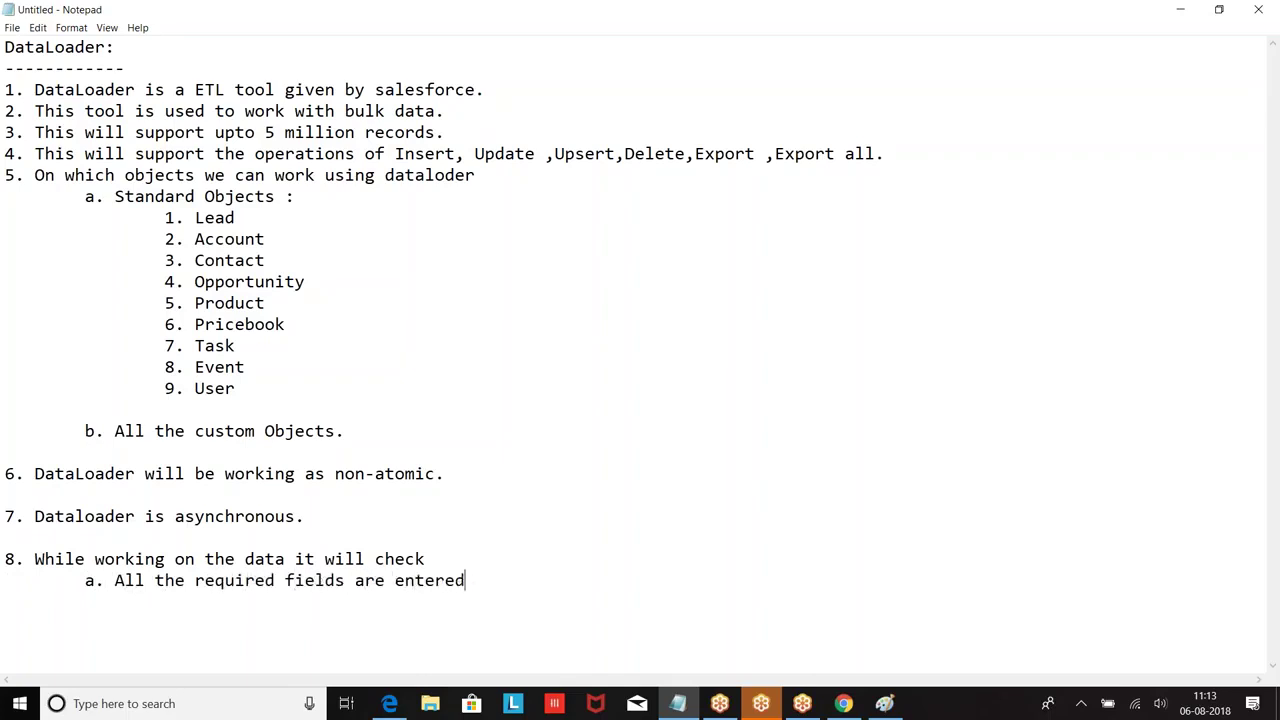
{"action": "type", "text": " or not b. ll"}
{"action": "key", "text": "BackSpace"}
{"action": "key", "text": "BackSpace"}
{"action": "type", "text": "All the va"}
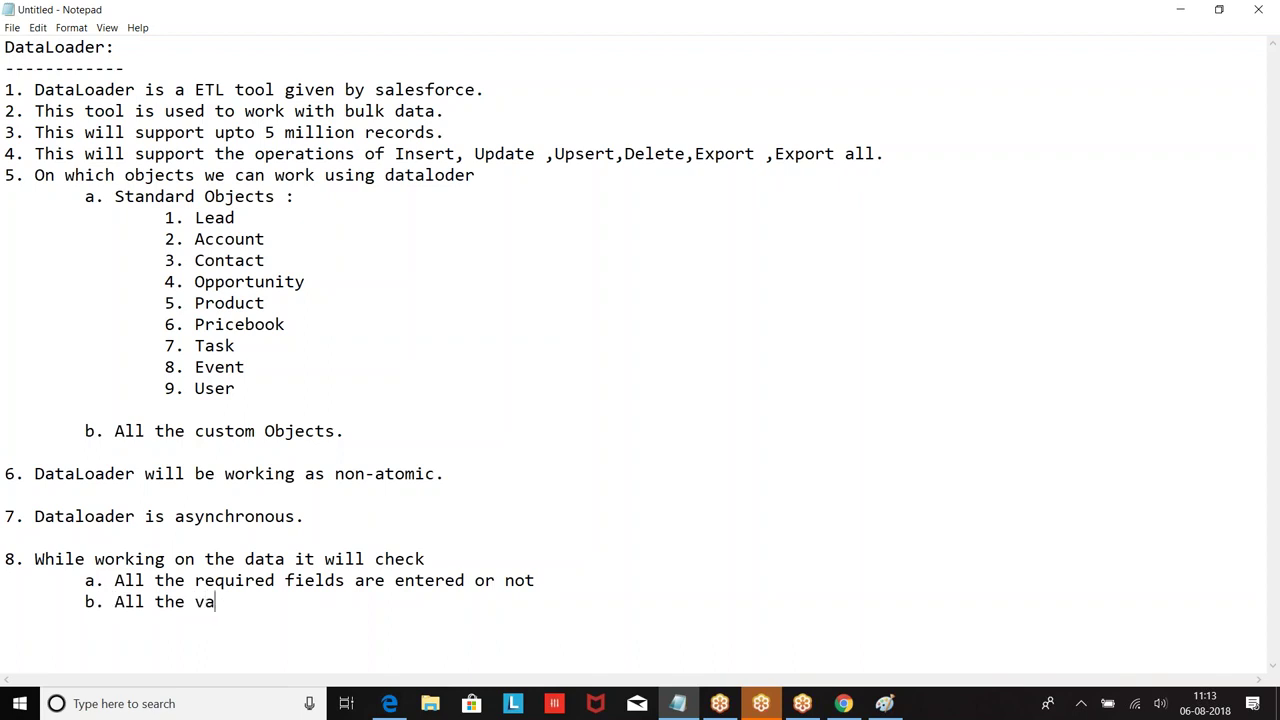
{"action": "type", "text": "lidation rules areverfirie"}
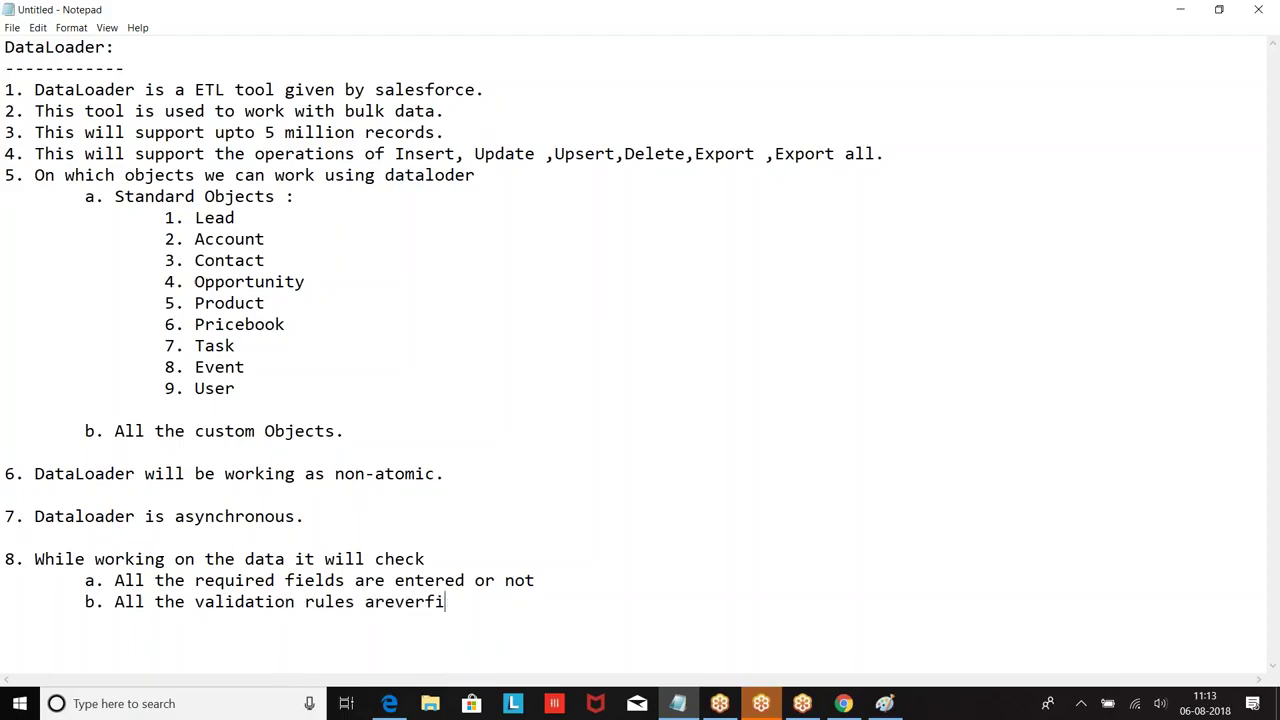
{"action": "key", "text": "BackSpace"}
{"action": "key", "text": "BackSpace"}
{"action": "key", "text": "BackSpace"}
{"action": "key", "text": "BackSpace"}
{"action": "key", "text": "BackSpace"}
{"action": "key", "text": "BackSpace"}
{"action": "key", "text": "BackSpace"}
{"action": "key", "text": "BackSpace"}
{"action": "type", "text": "verified"}
Step: Add the heading '9. How to install DataLoader :' with an indented line beneath
{"action": "key", "text": "Return"}
{"action": "key", "text": "Return"}
{"action": "key", "text": "Return"}
{"action": "scroll", "coordinate": [237, 180], "scroll_direction": "down", "scroll_amount": 4}
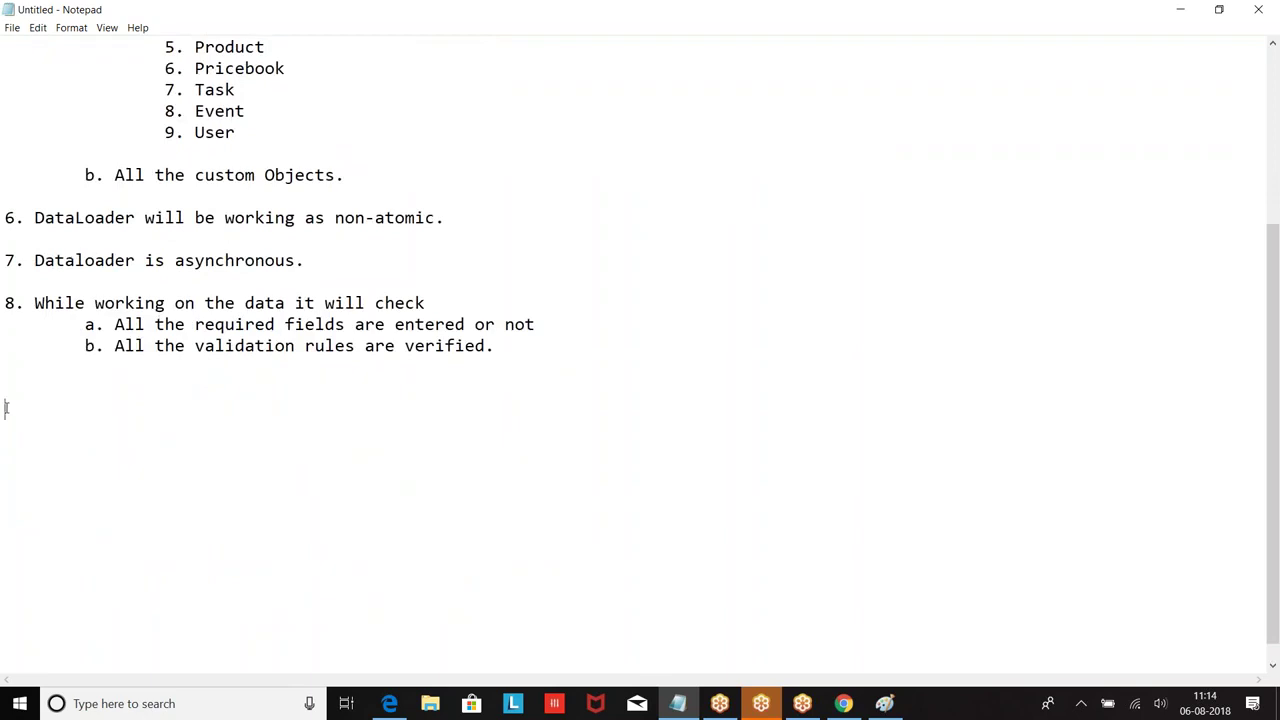
{"action": "type", "text": "9. How to install "}
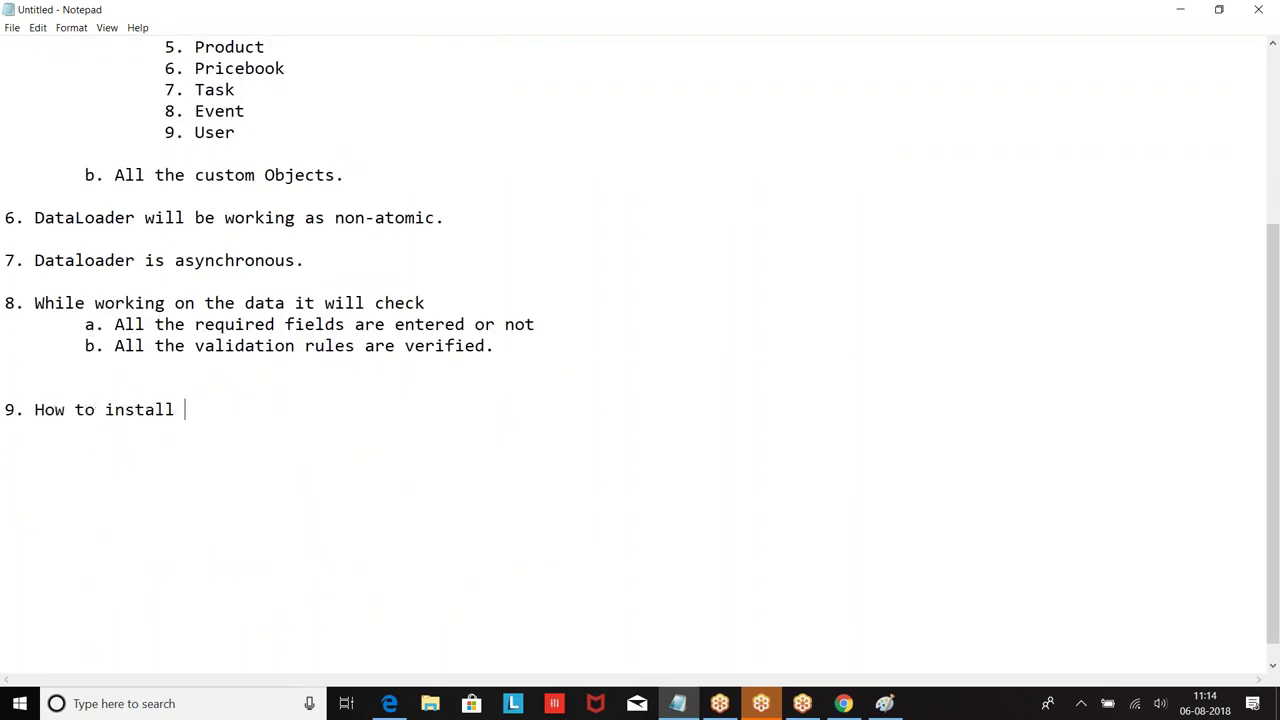
{"action": "type", "text": "DataLoader :"}
{"action": "key", "text": "Return"}
{"action": "key", "text": "Tab"}
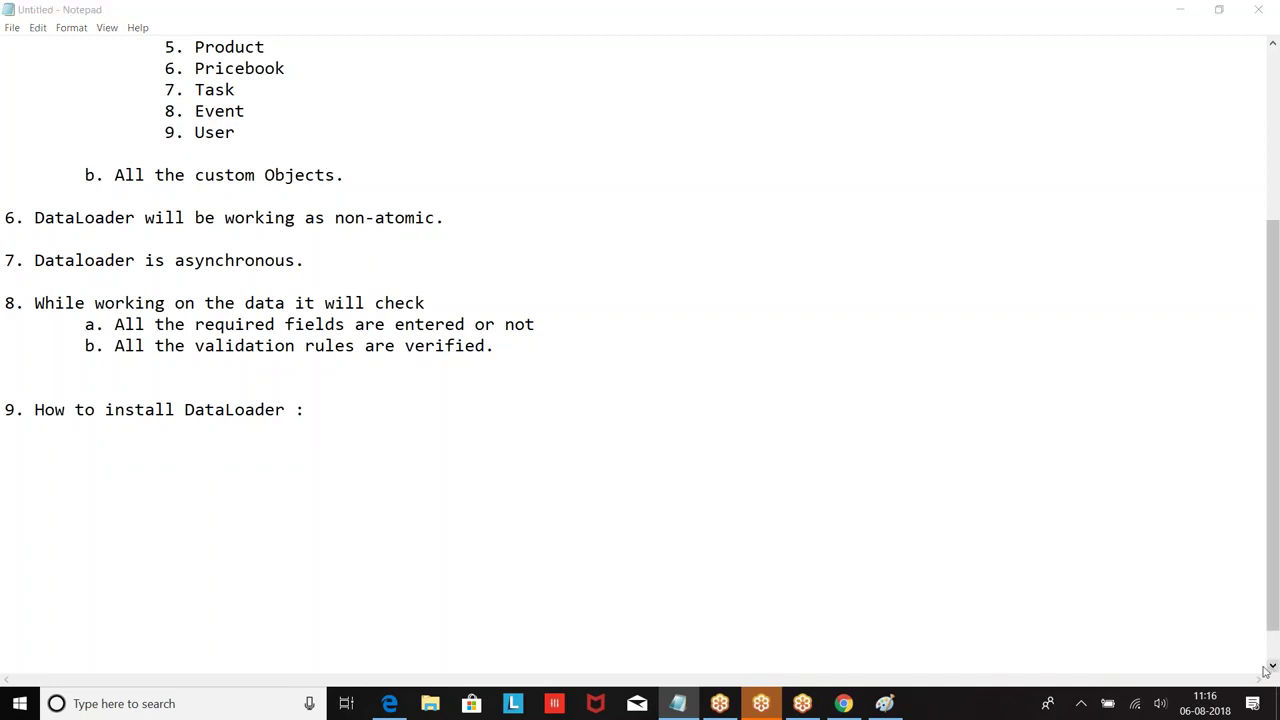
{"action": "left_click", "coordinate": [958, 489]}
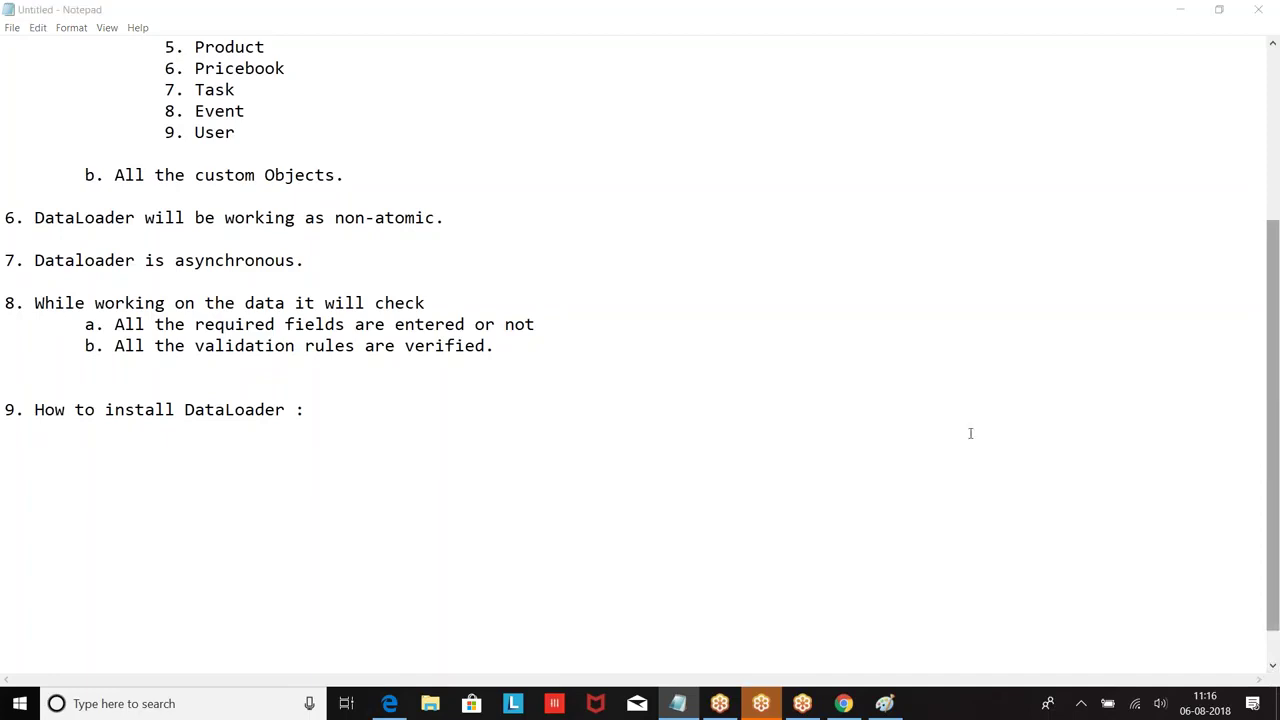
{"action": "left_click", "coordinate": [1259, 43]}
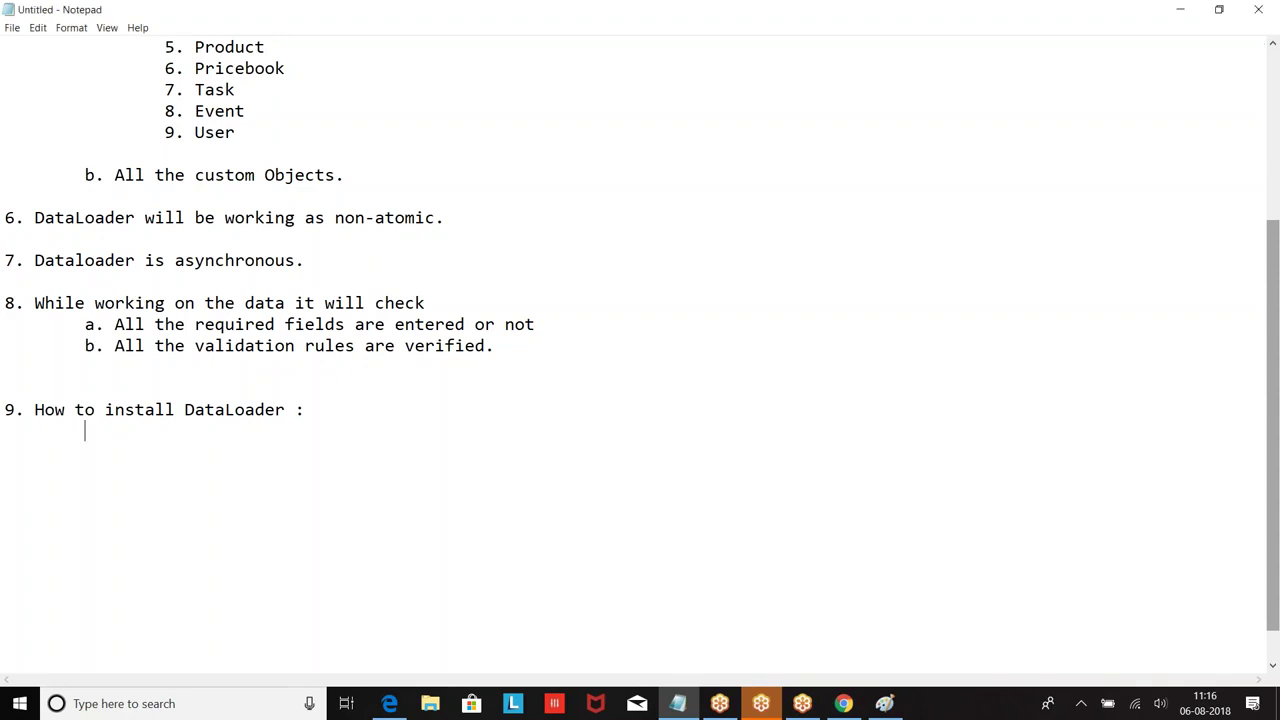
{"action": "left_click", "coordinate": [1262, 674]}
{"action": "left_click", "coordinate": [1262, 674]}
{"action": "left_click", "coordinate": [1238, 38]}
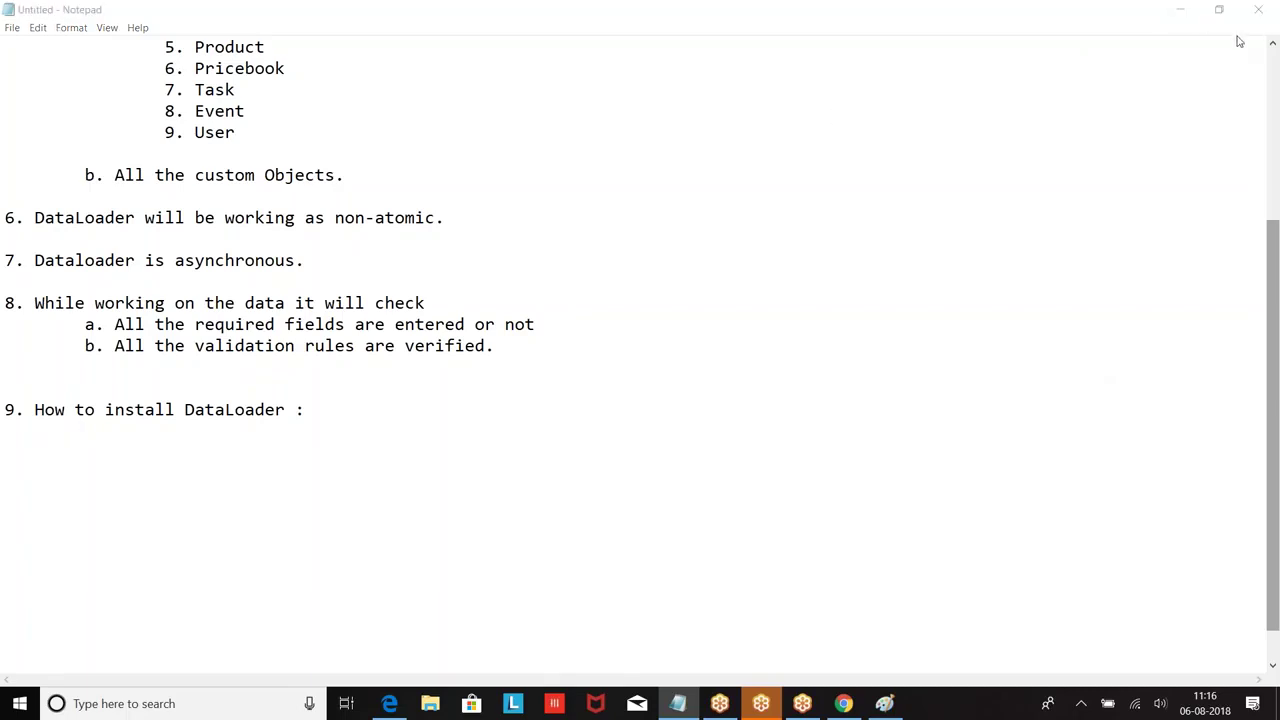
{"action": "left_click", "coordinate": [1240, 41]}
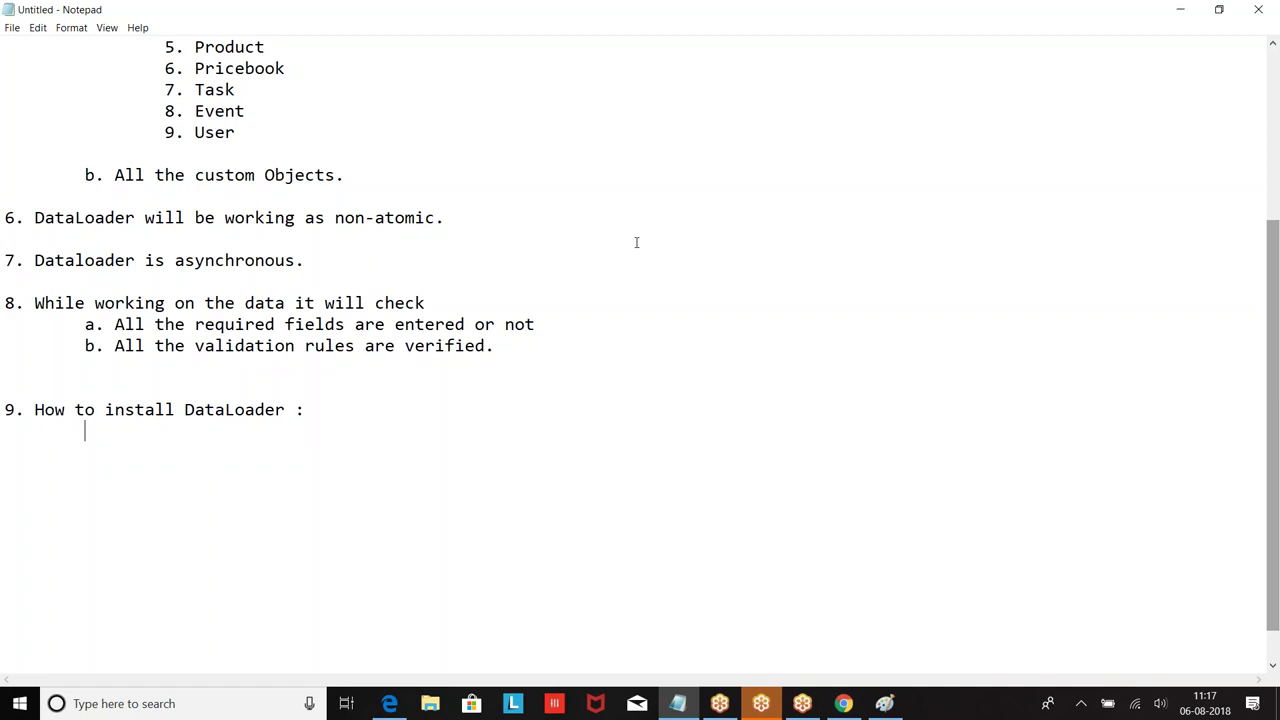
Step: Type 'Step 1: Check JRE is installed on your system.' under point 9, then switch to Chrome
{"action": "type", "text": "Step 1: Check JRE is installe"}
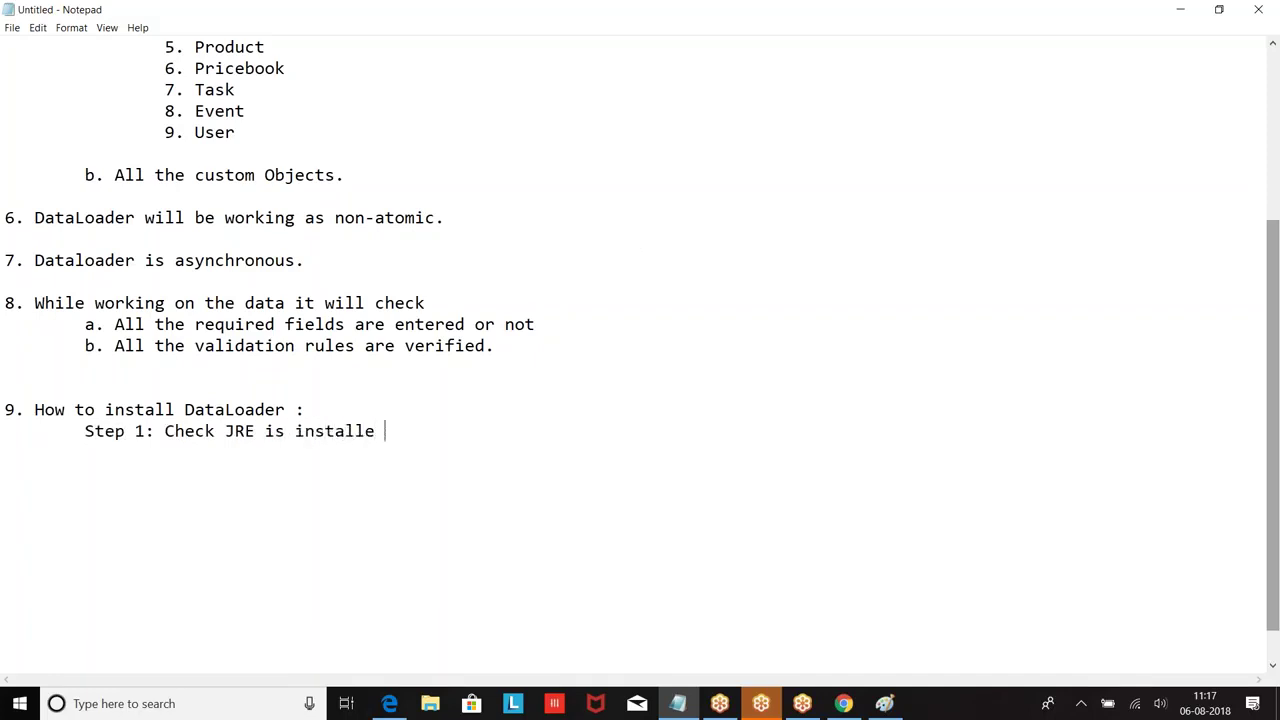
{"action": "type", "text": "d on your syste"}
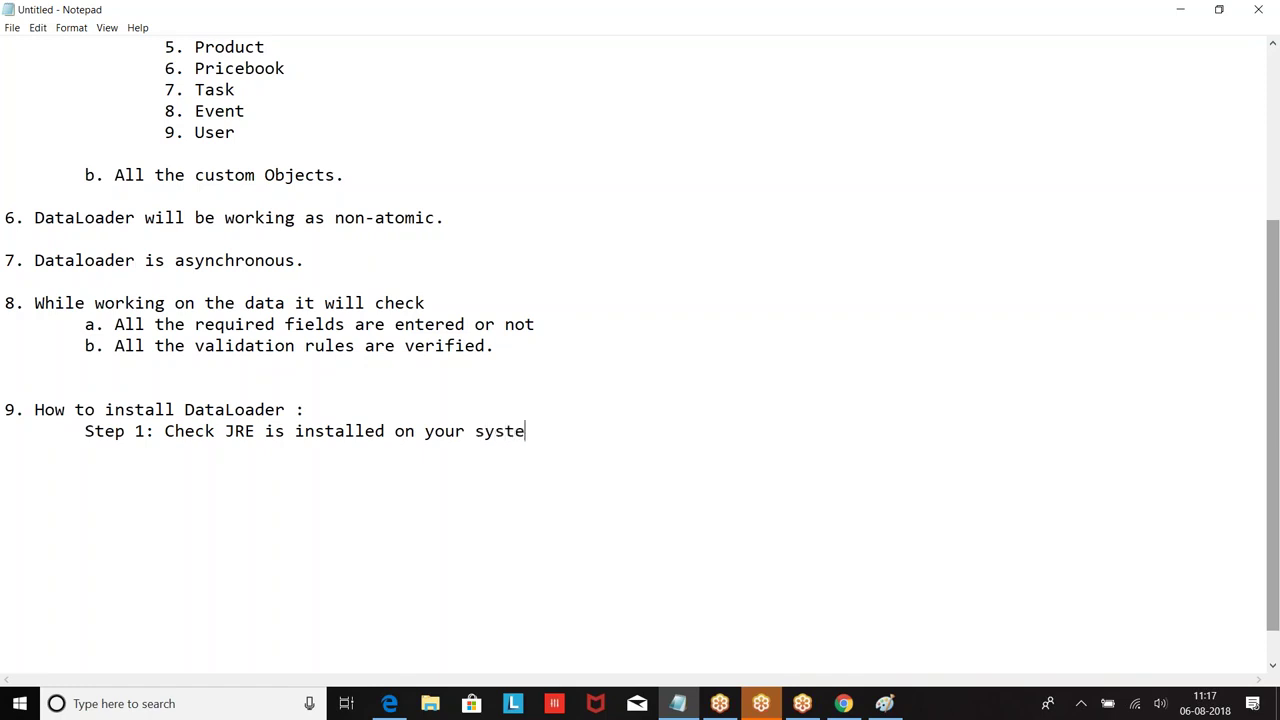
{"action": "type", "text": "m."}
{"action": "key", "text": "Return"}
{"action": "key", "text": "Tab"}
{"action": "left_click", "coordinate": [843, 703]}
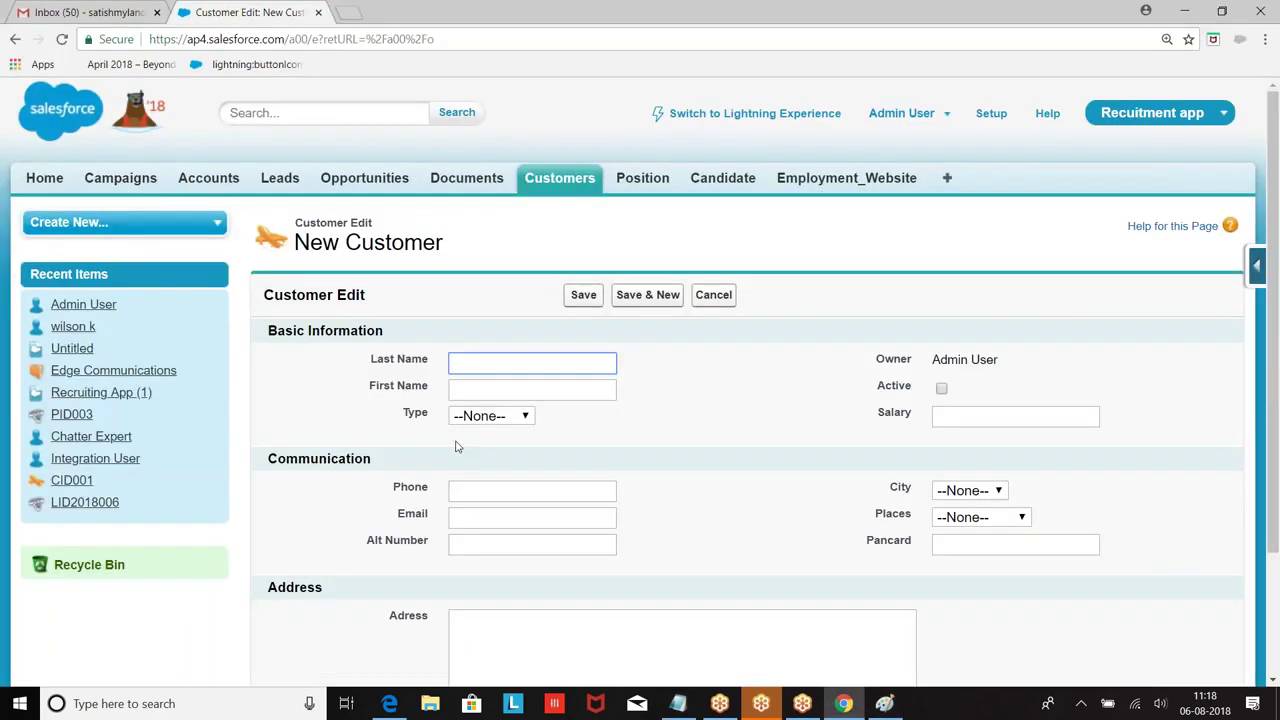
Step: Launch Command Prompt via Windows search with cmd and run javac
{"action": "left_click", "coordinate": [105, 700]}
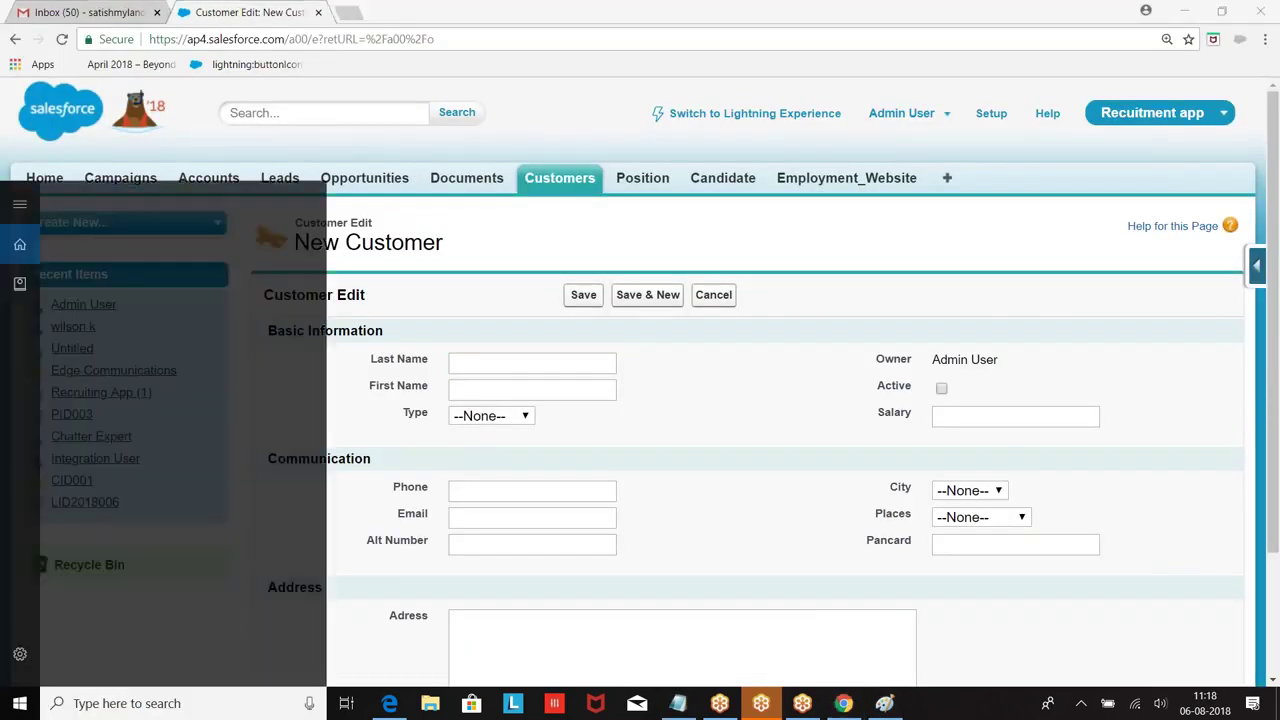
{"action": "type", "text": "cmd"}
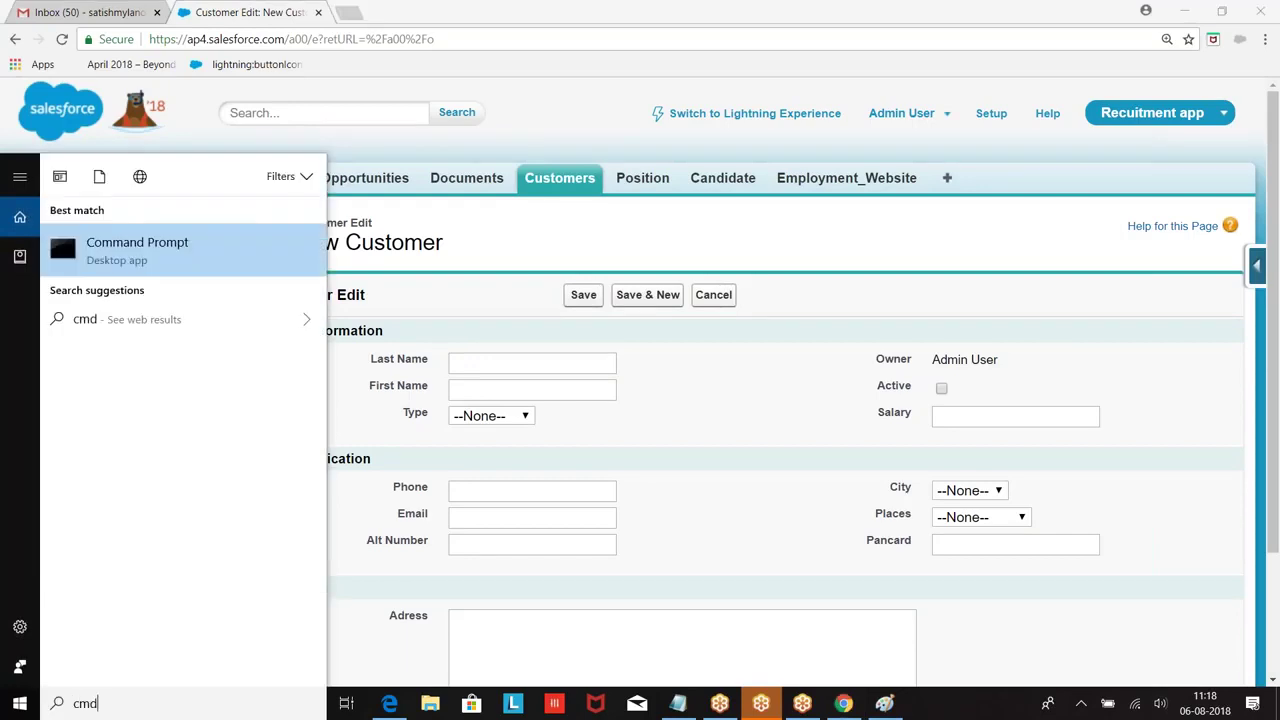
{"action": "key", "text": "Return"}
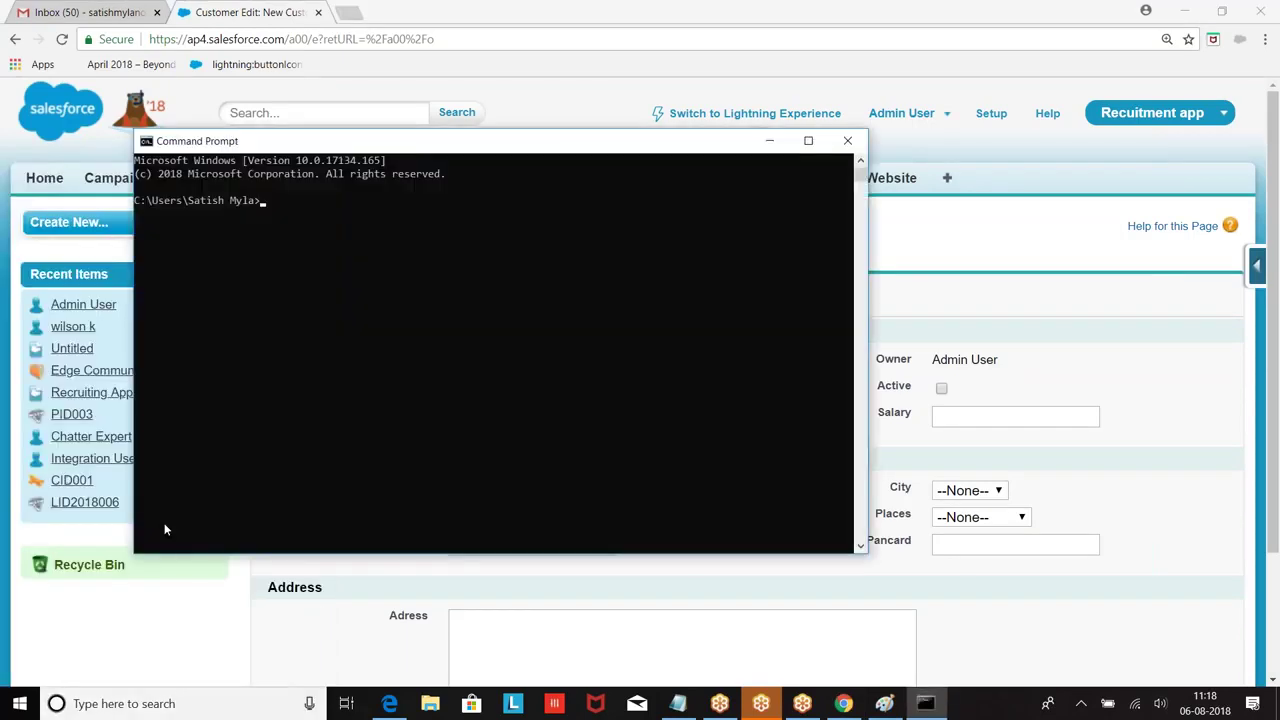
{"action": "type", "text": "javac"}
{"action": "key", "text": "Return"}
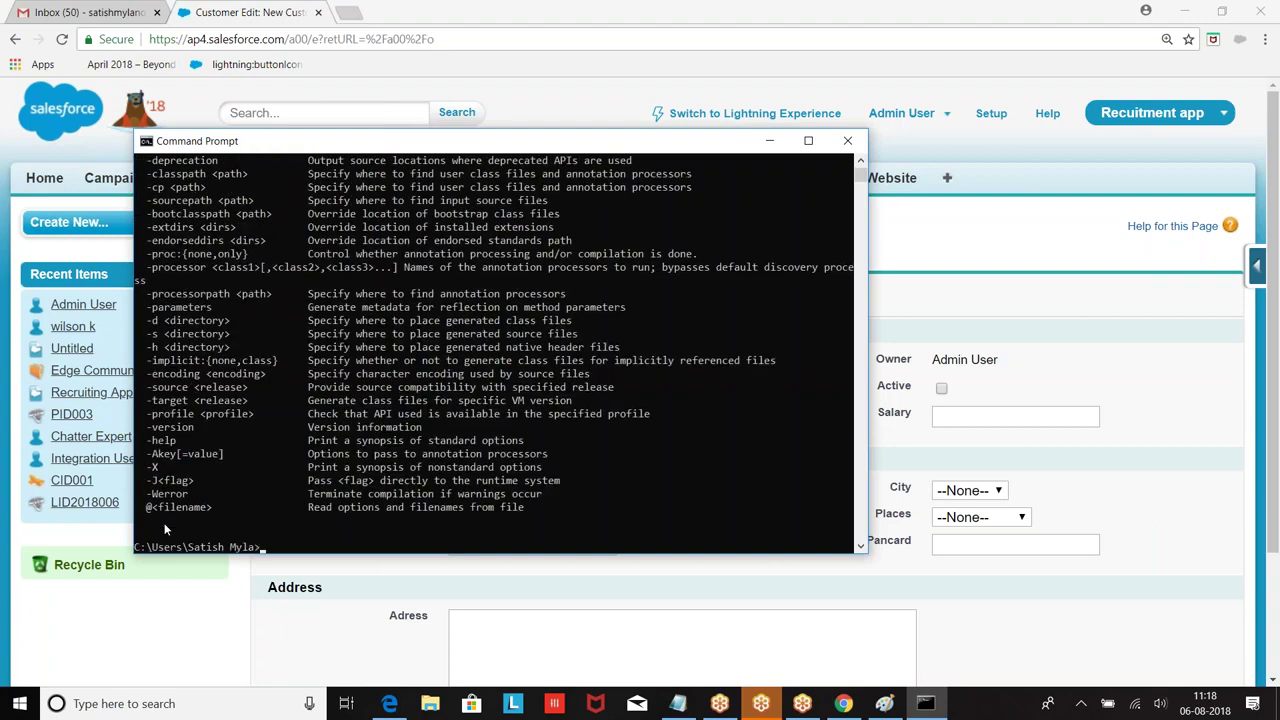
Step: Run the Java version check confirming 1.8.0_181, then minimize the console and browser
{"action": "scroll", "coordinate": [184, 293], "scroll_direction": "up", "scroll_amount": 4}
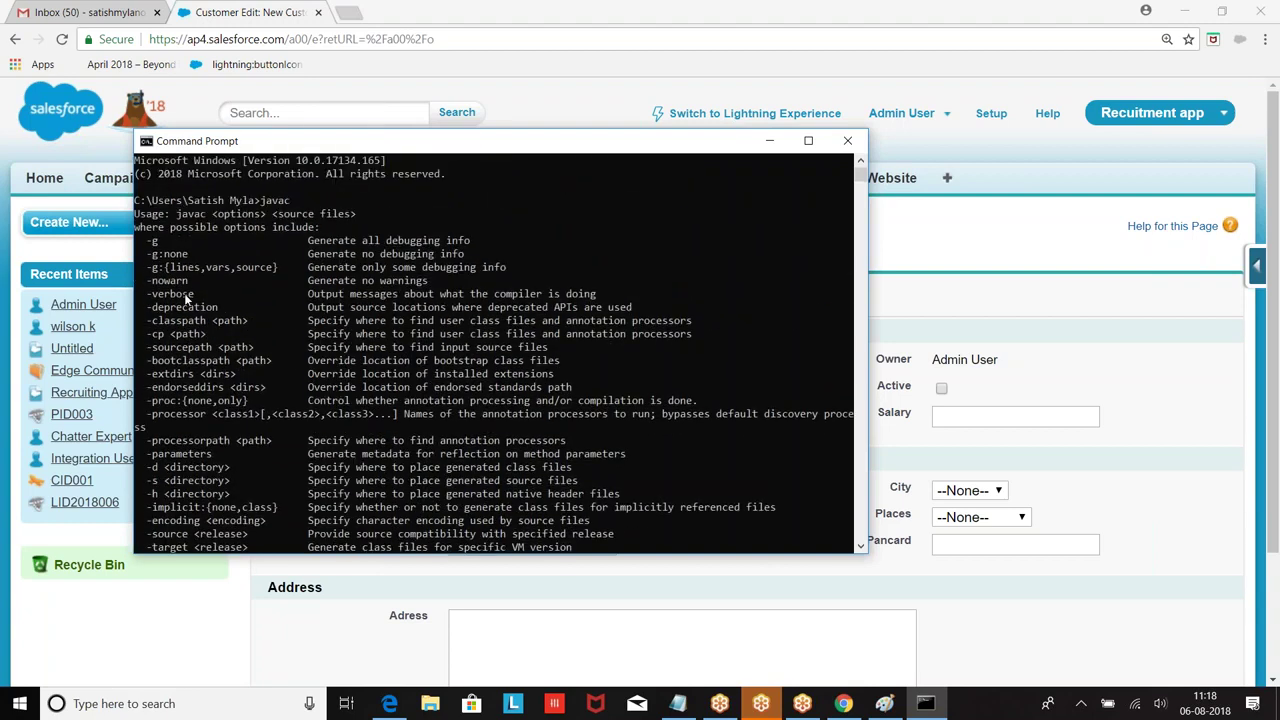
{"action": "scroll", "coordinate": [184, 293], "scroll_direction": "down", "scroll_amount": 1}
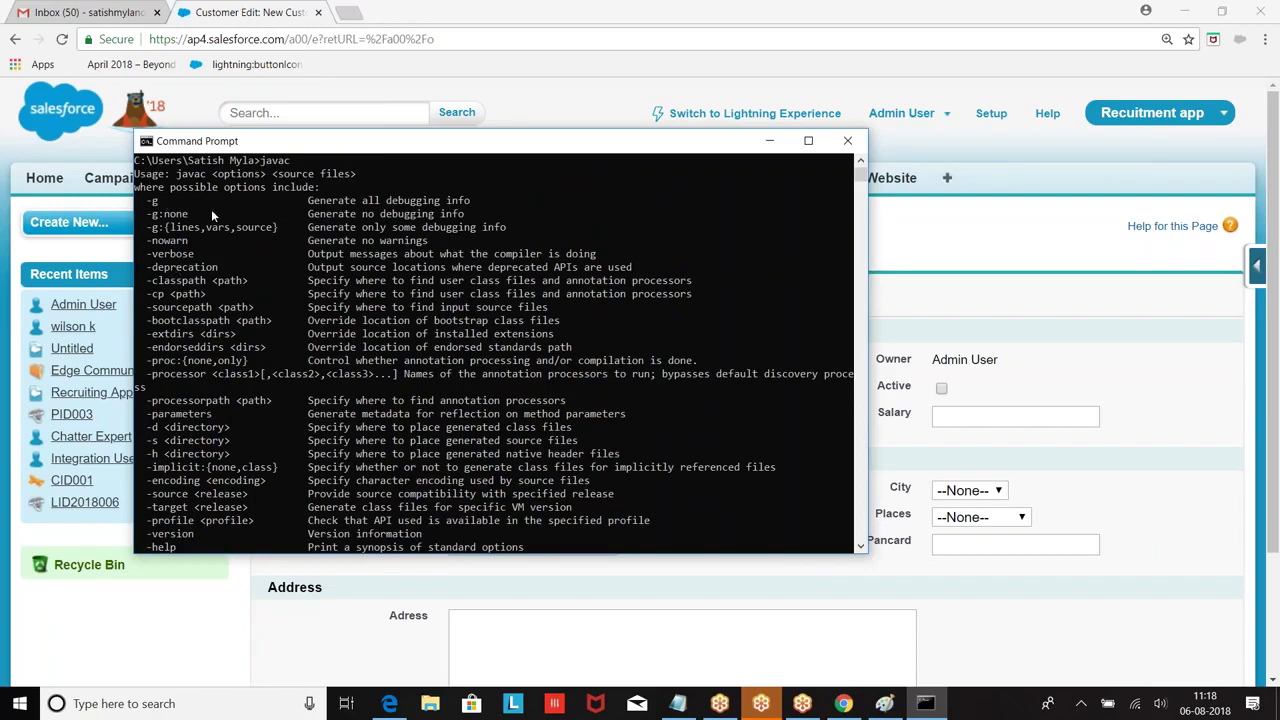
{"action": "scroll", "coordinate": [300, 220], "scroll_direction": "up", "scroll_amount": 1}
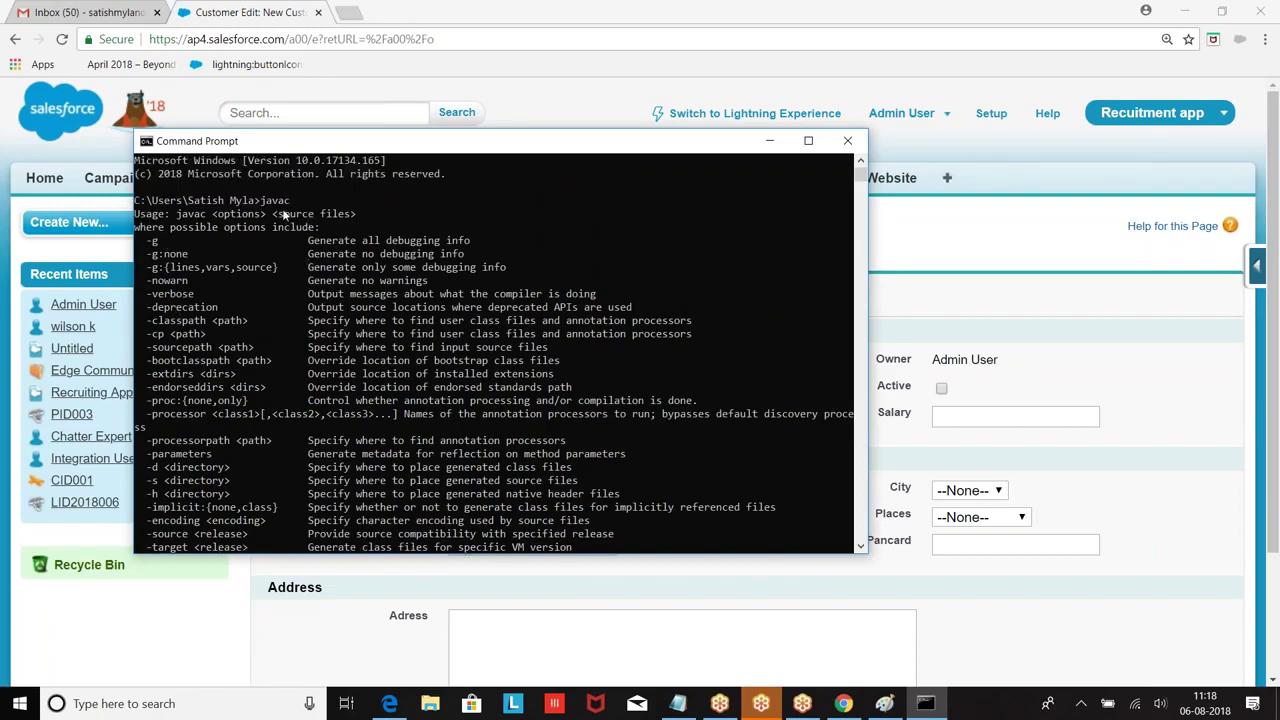
{"action": "scroll", "coordinate": [265, 212], "scroll_direction": "down", "scroll_amount": 1}
{"action": "scroll", "coordinate": [226, 260], "scroll_direction": "down", "scroll_amount": 5}
{"action": "scroll", "coordinate": [229, 230], "scroll_direction": "up", "scroll_amount": 3}
{"action": "scroll", "coordinate": [235, 195], "scroll_direction": "down", "scroll_amount": 3}
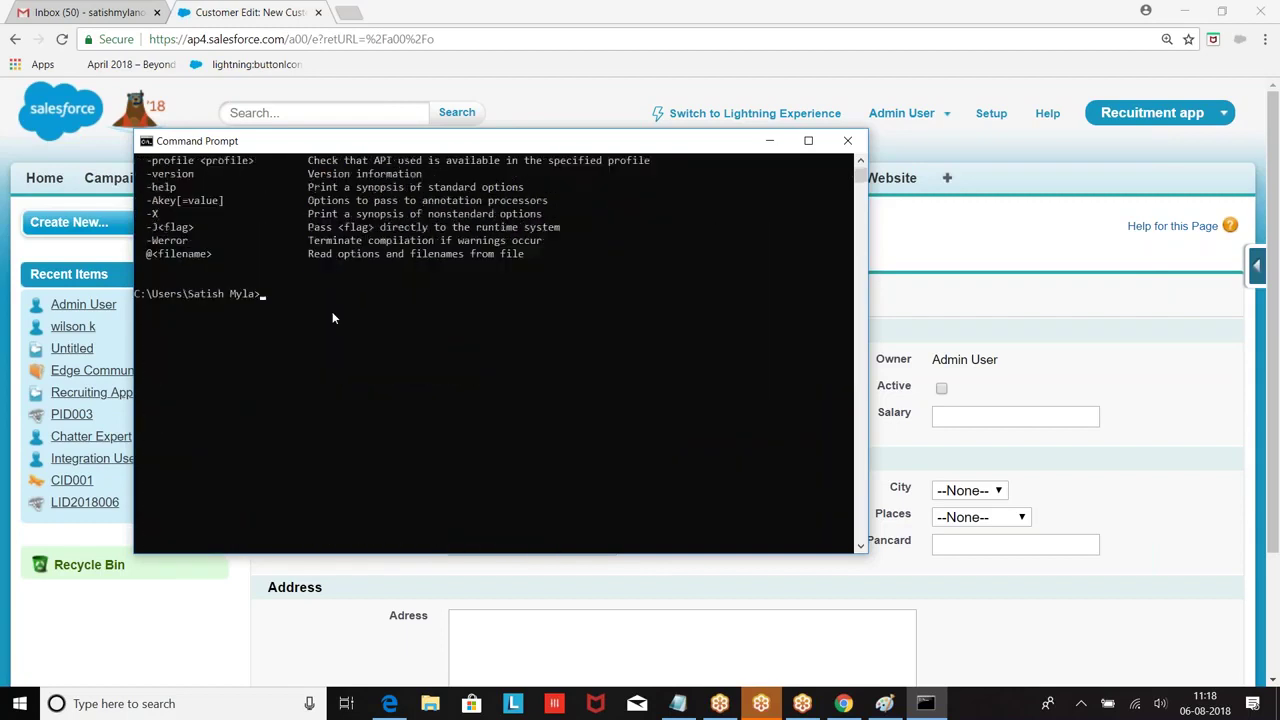
{"action": "type", "text": "java"}
{"action": "key", "text": "Return"}
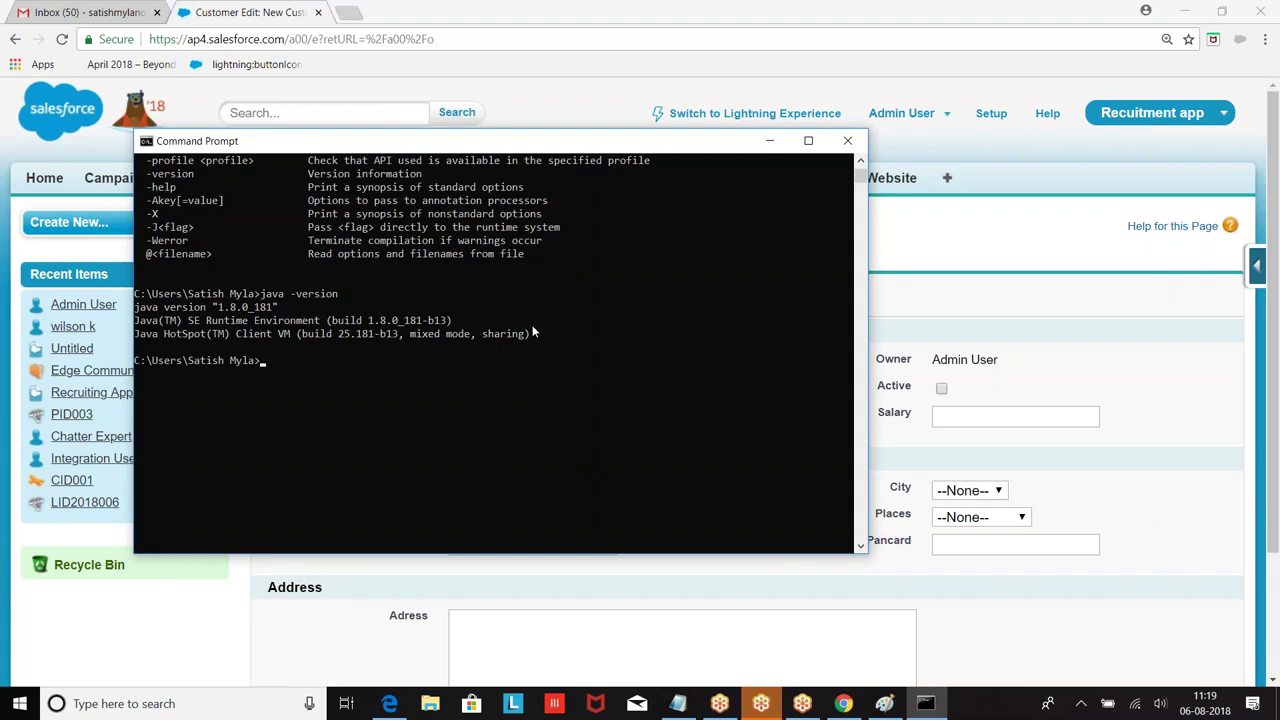
{"action": "left_click", "coordinate": [769, 141]}
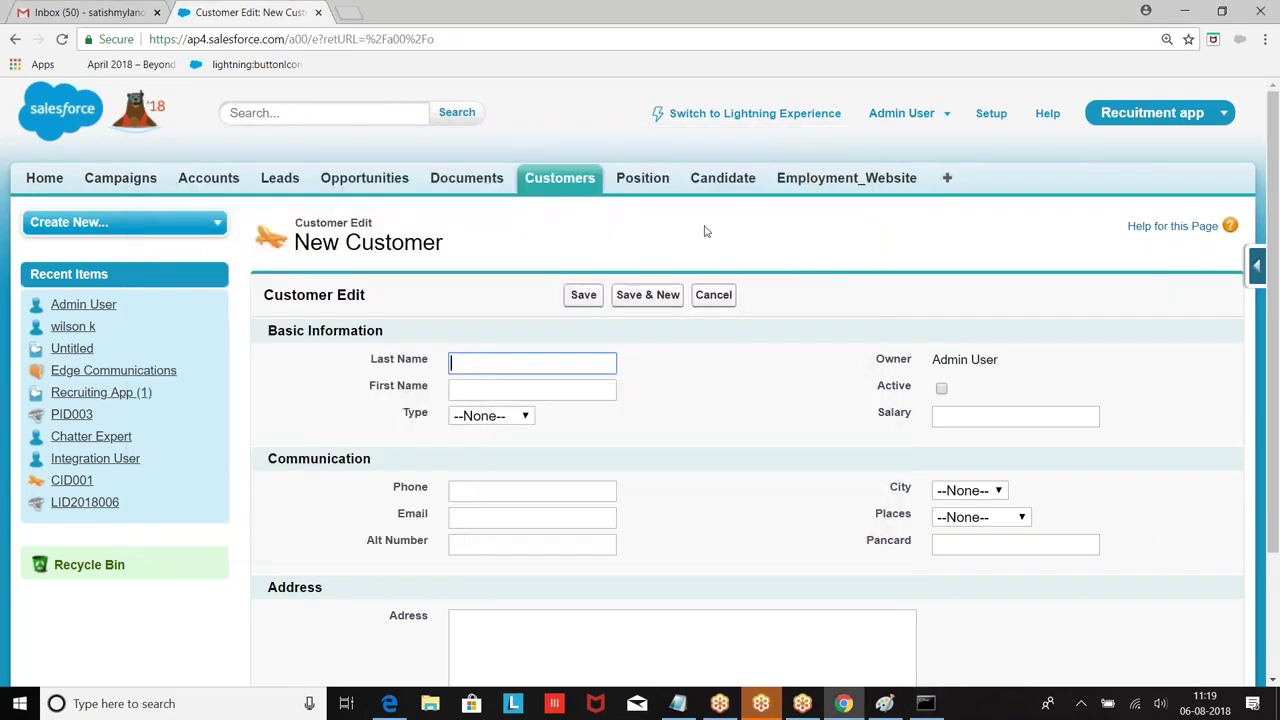
{"action": "left_click", "coordinate": [838, 704]}
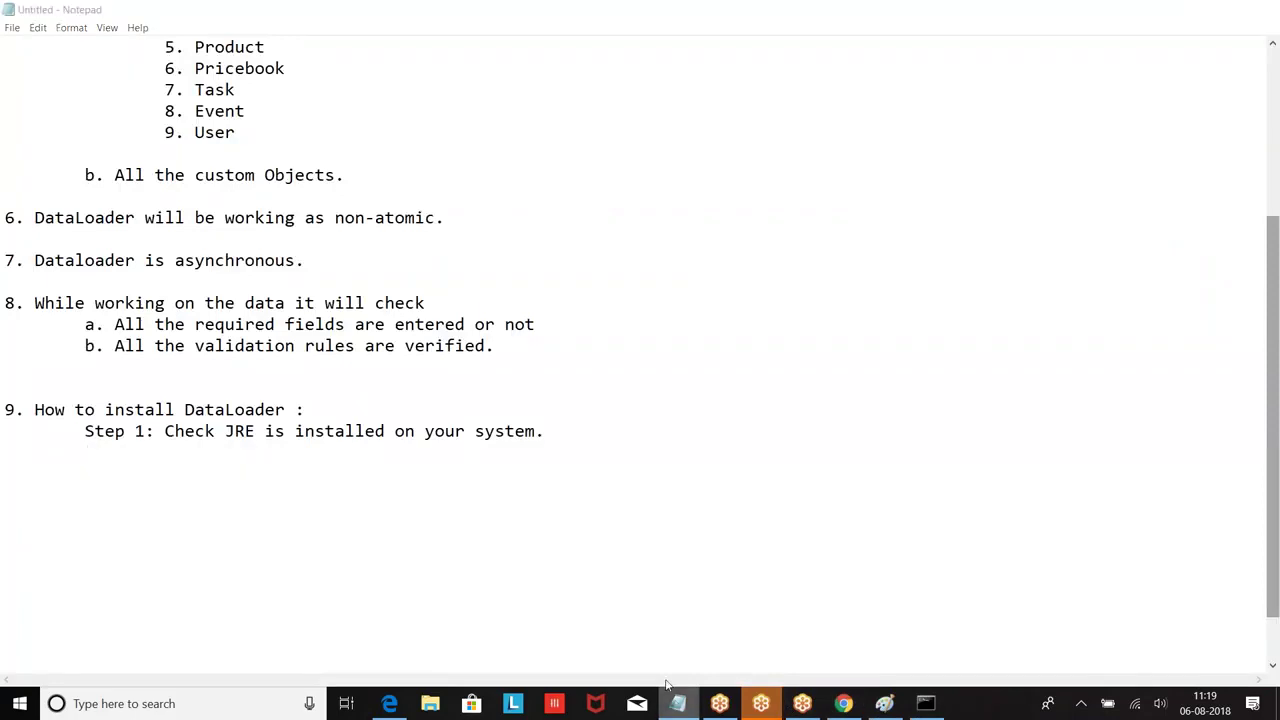
Step: Under Step 1, add the indented note 'Open :Cmd prompt and type java -version'
{"action": "left_click", "coordinate": [678, 703]}
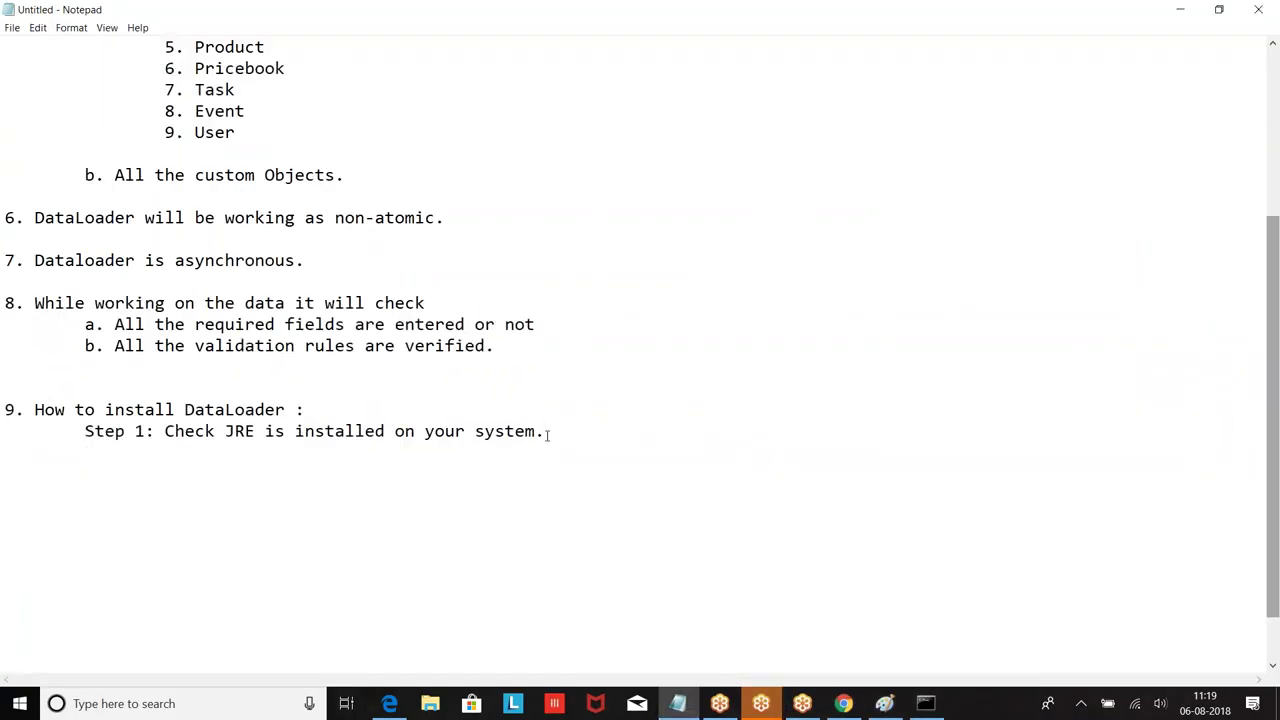
{"action": "key", "text": "Return"}
{"action": "key", "text": "Tab"}
{"action": "key", "text": "Tab"}
{"action": "type", "text": "Open :Cmd prompt"}
{"action": "key", "text": "BackSpace"}
{"action": "type", "text": "pt and type java -version"}
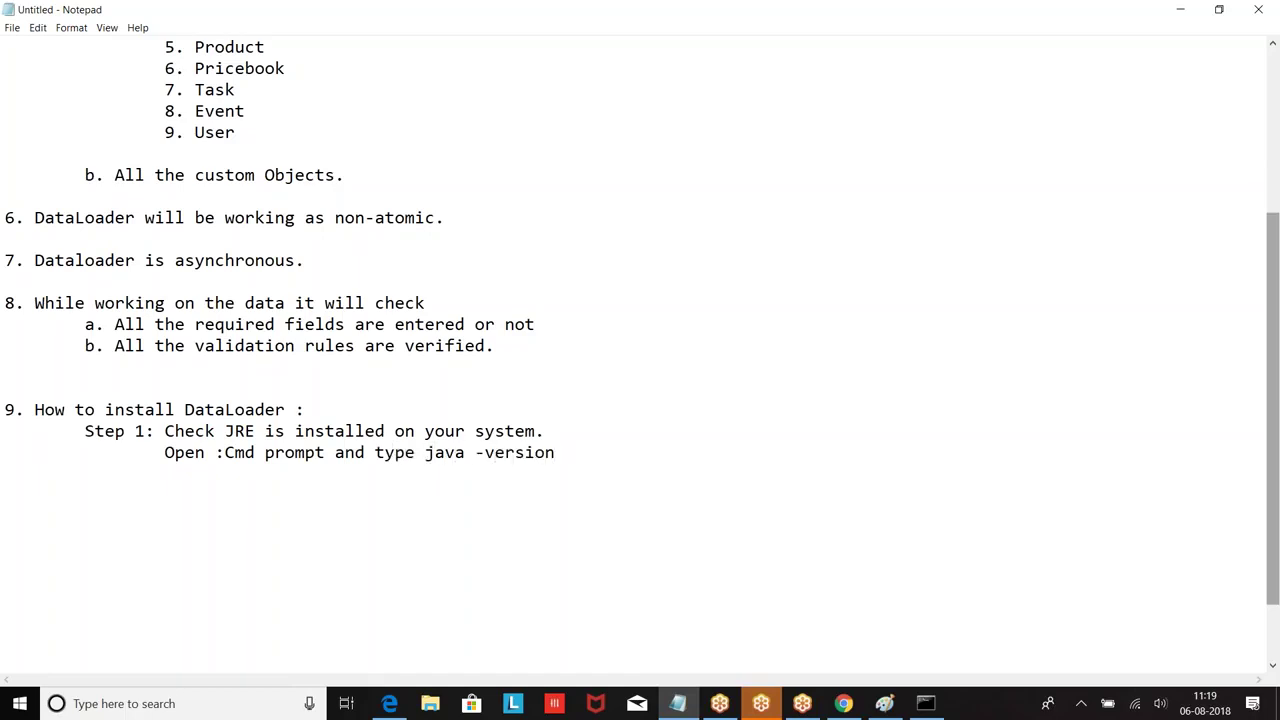
Step: Add the indented line 'Step 2: If JRE is not available on your system,'
{"action": "key", "text": "Return"}
{"action": "key", "text": "Return"}
{"action": "key", "text": "Tab"}
{"action": "type", "text": "Step 2"}
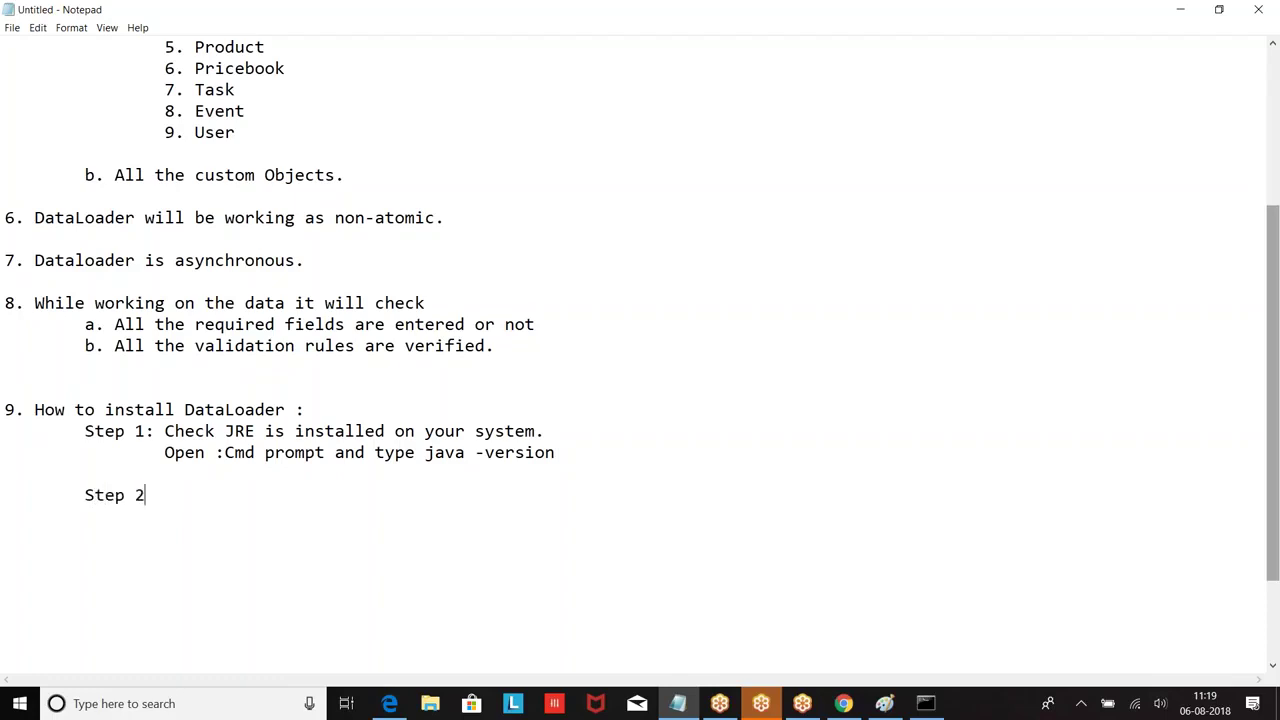
{"action": "type", "text": ": In hj"}
{"action": "key", "text": "BackSpace"}
{"action": "key", "text": "BackSpace"}
{"action": "key", "text": "BackSpace"}
{"action": "type", "text": "f JRE is not aval"}
{"action": "key", "text": "BackSpace"}
{"action": "type", "text": "ilable n"}
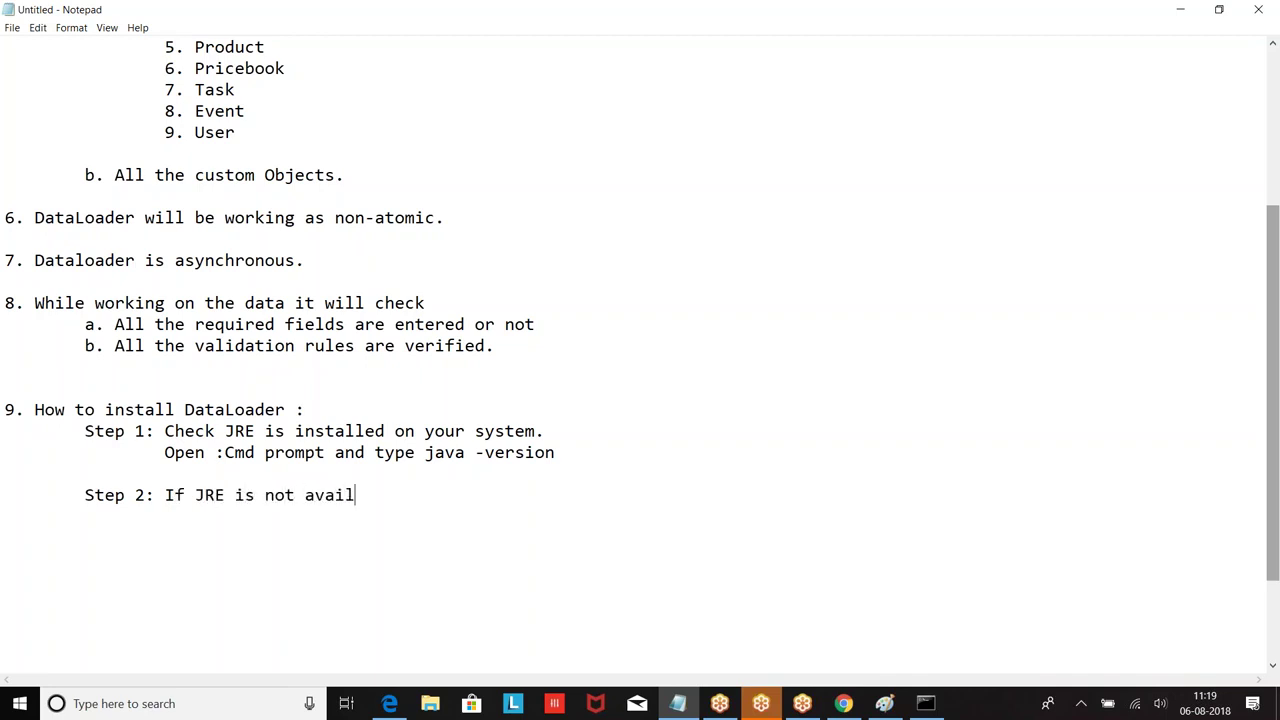
{"action": "key", "text": "BackSpace"}
{"action": "type", "text": "on your system,"}
{"action": "key", "text": "Return"}
{"action": "key", "text": "Tab"}
{"action": "key", "text": "Tab"}
{"action": "left_click", "coordinate": [843, 703]}
Step: Load oracle.com in a new tab and go through Menu > Developers > Downloads
{"action": "left_click", "coordinate": [362, 14]}
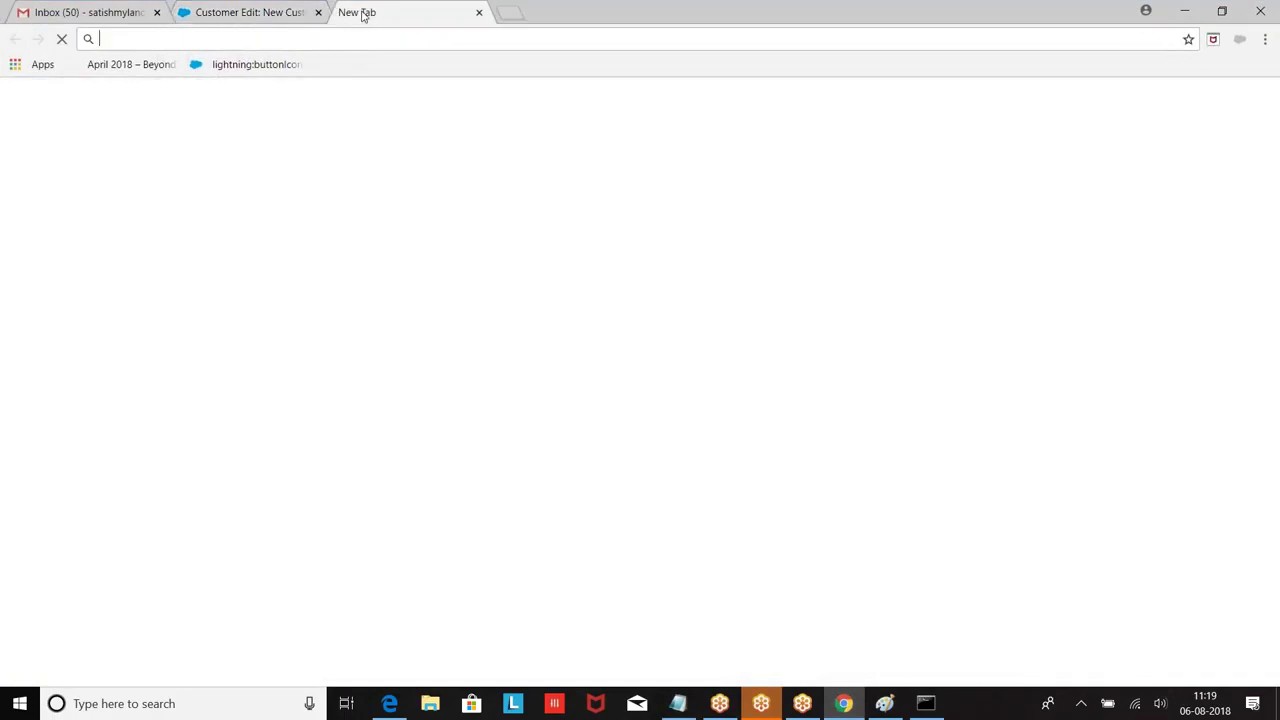
{"action": "type", "text": "oracle.com"}
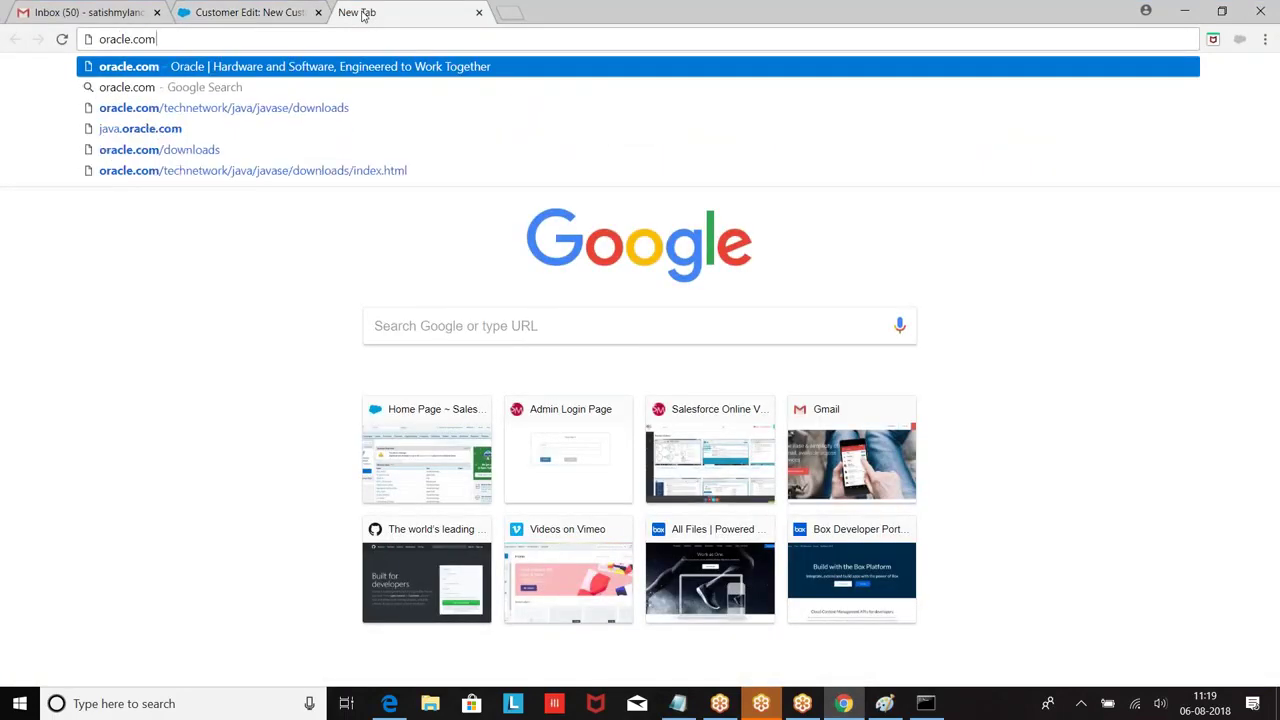
{"action": "key", "text": "Return"}
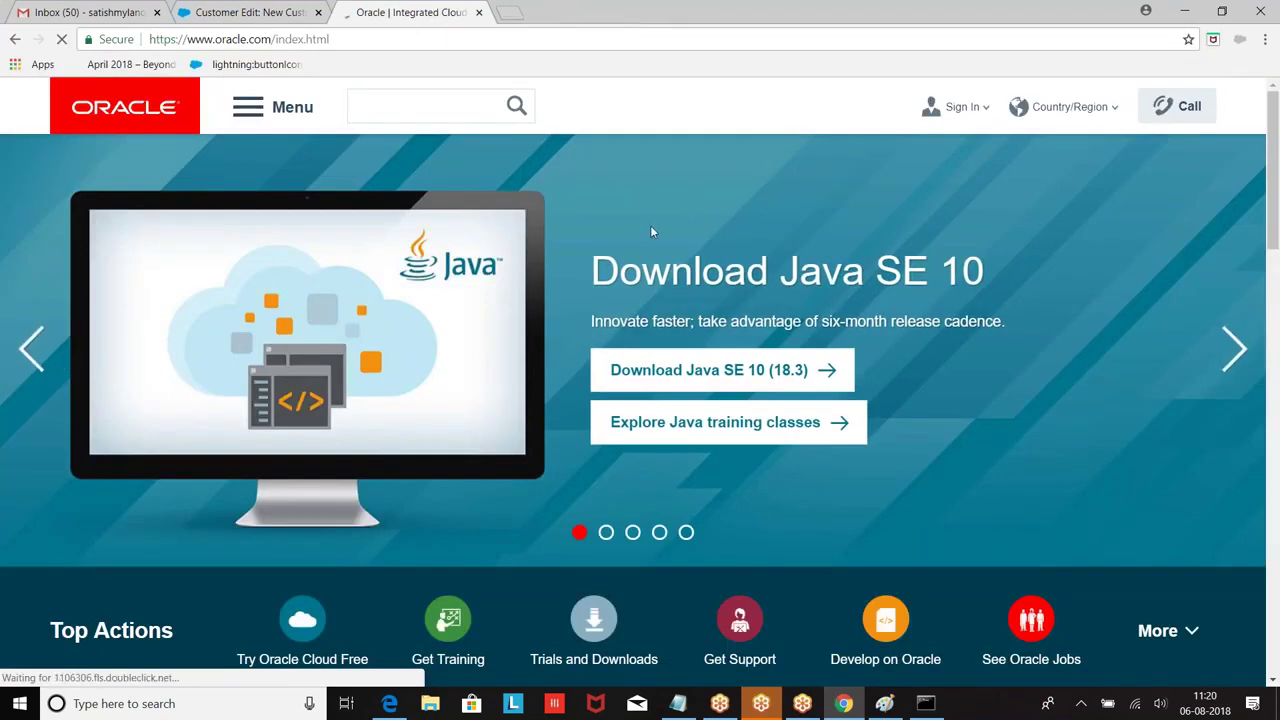
{"action": "scroll", "coordinate": [650, 228], "scroll_direction": "down", "scroll_amount": 1}
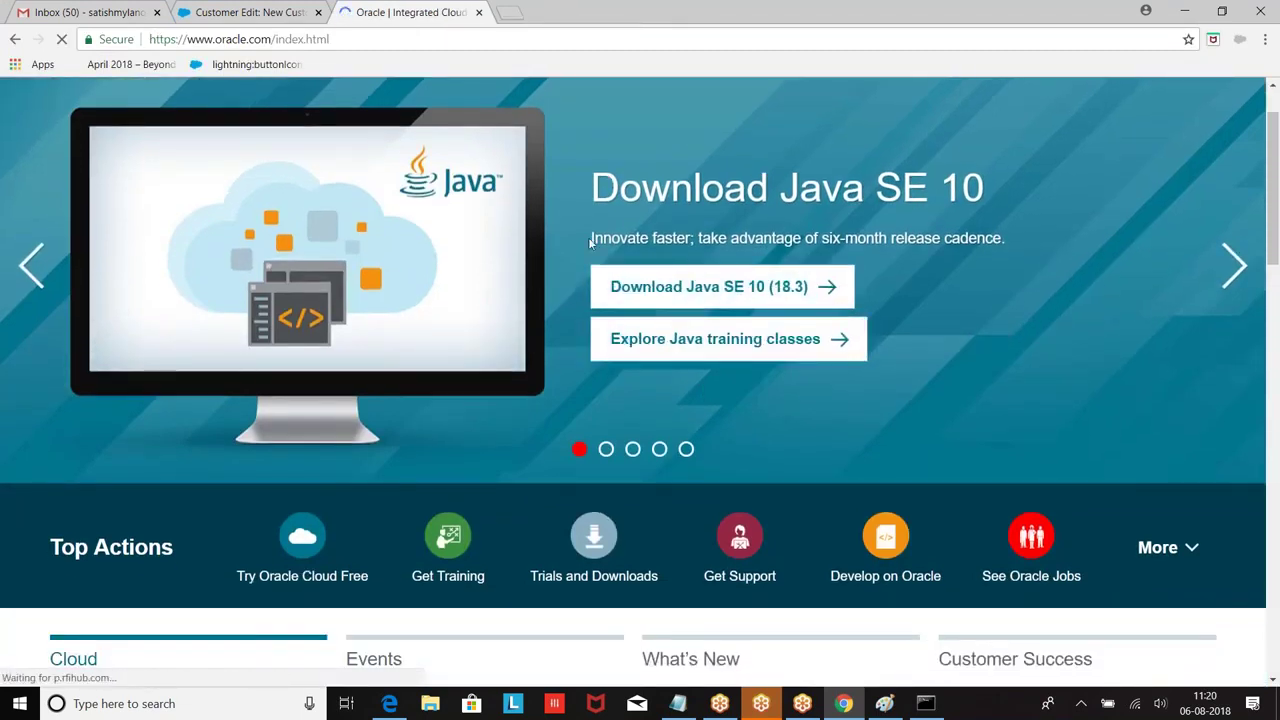
{"action": "scroll", "coordinate": [600, 320], "scroll_direction": "up", "scroll_amount": 1}
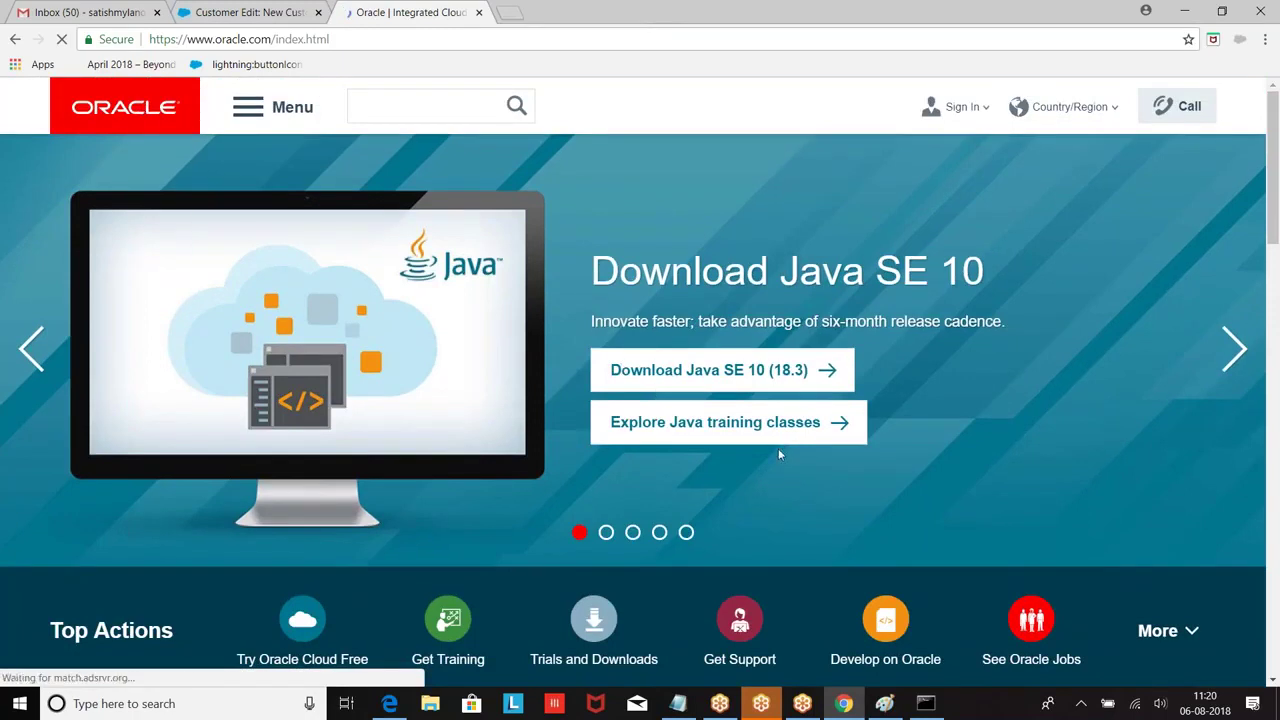
{"action": "scroll", "coordinate": [495, 331], "scroll_direction": "down", "scroll_amount": 1}
{"action": "scroll", "coordinate": [495, 331], "scroll_direction": "up", "scroll_amount": 1}
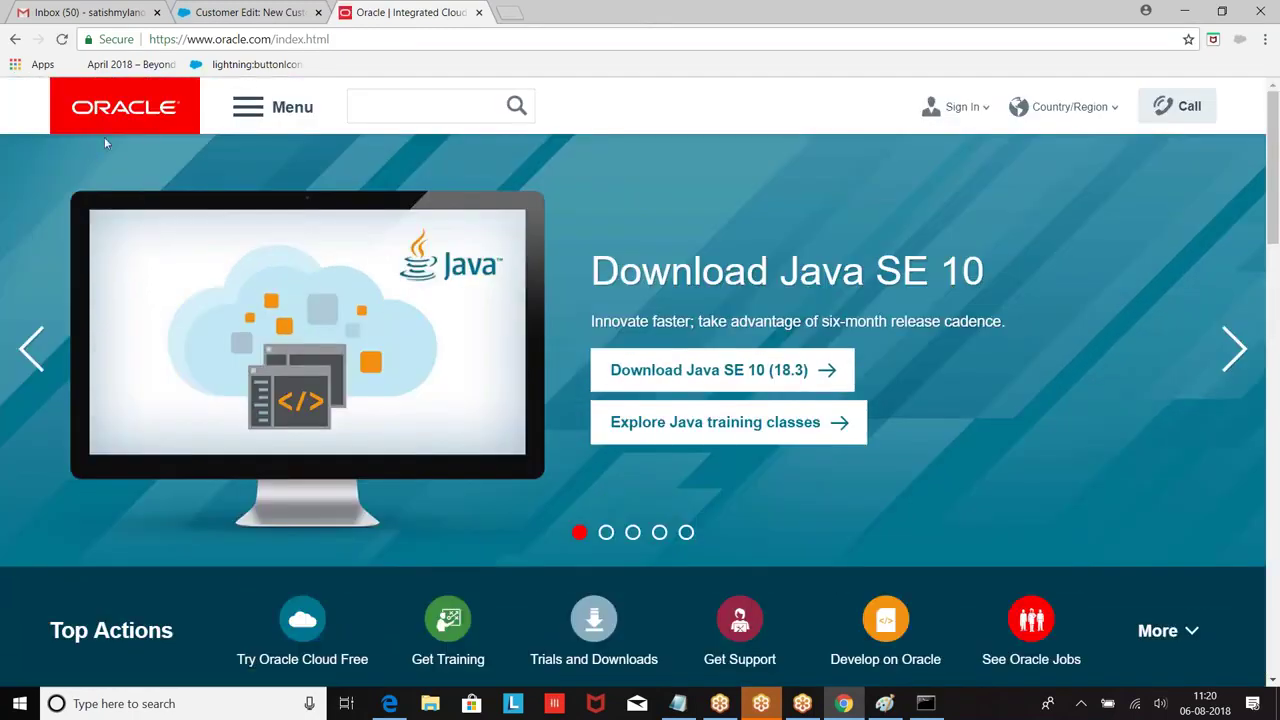
{"action": "left_click", "coordinate": [258, 107]}
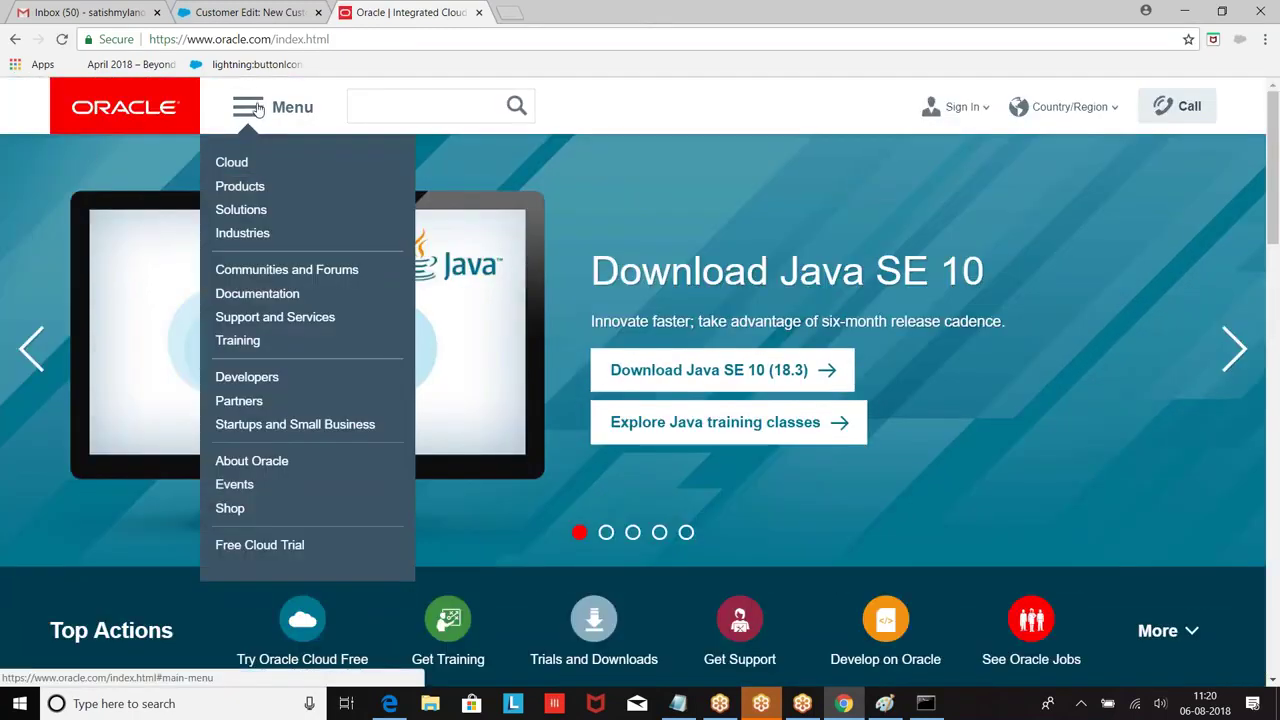
{"action": "mouse_move", "coordinate": [257, 286]}
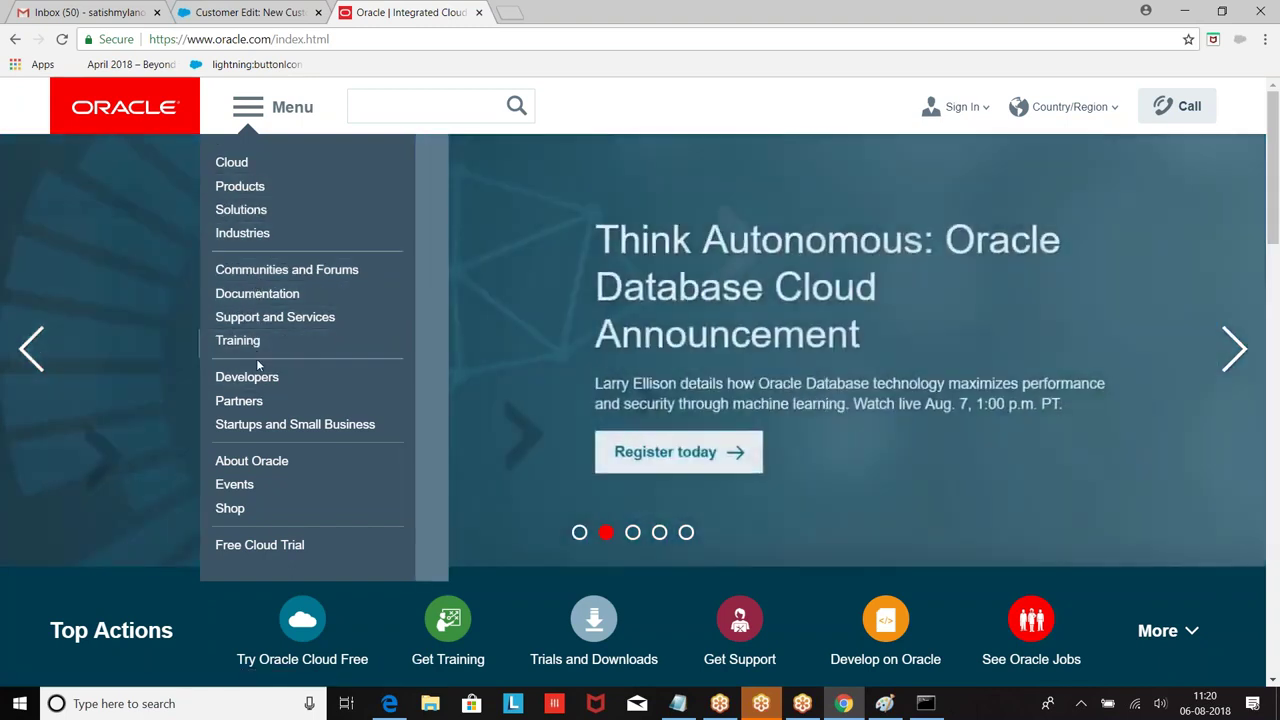
{"action": "mouse_move", "coordinate": [260, 379]}
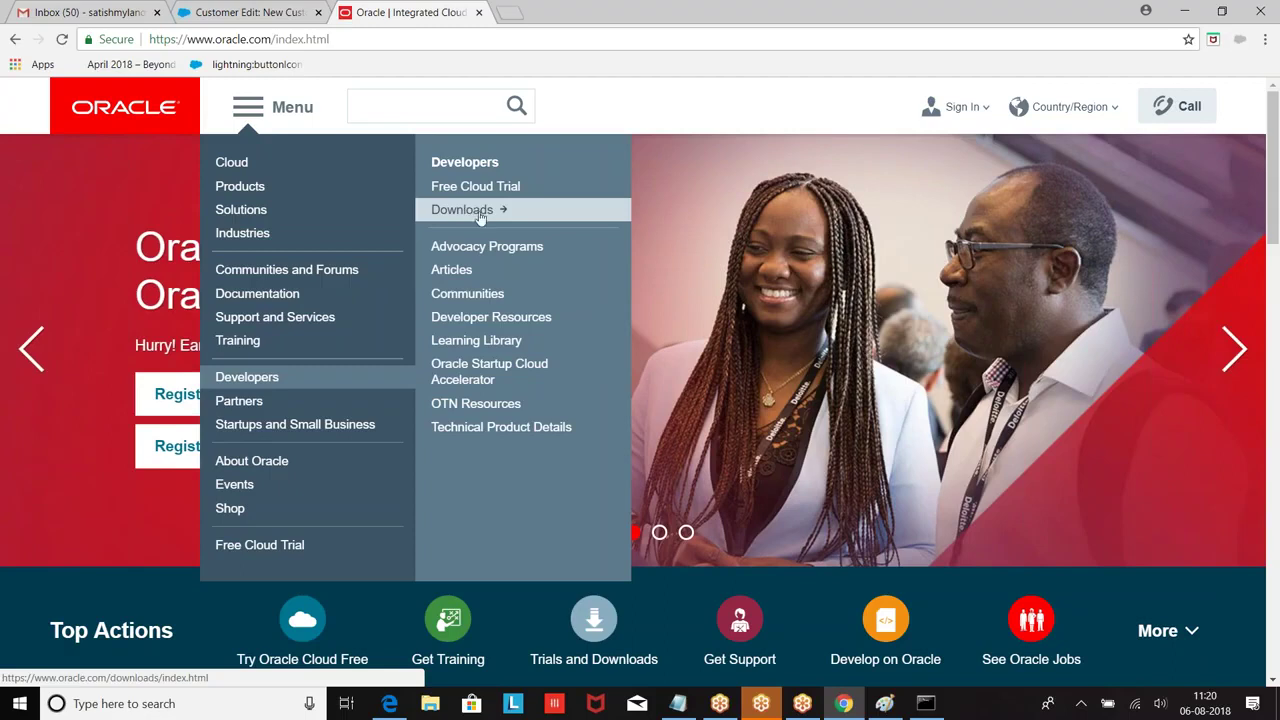
{"action": "left_click", "coordinate": [478, 214]}
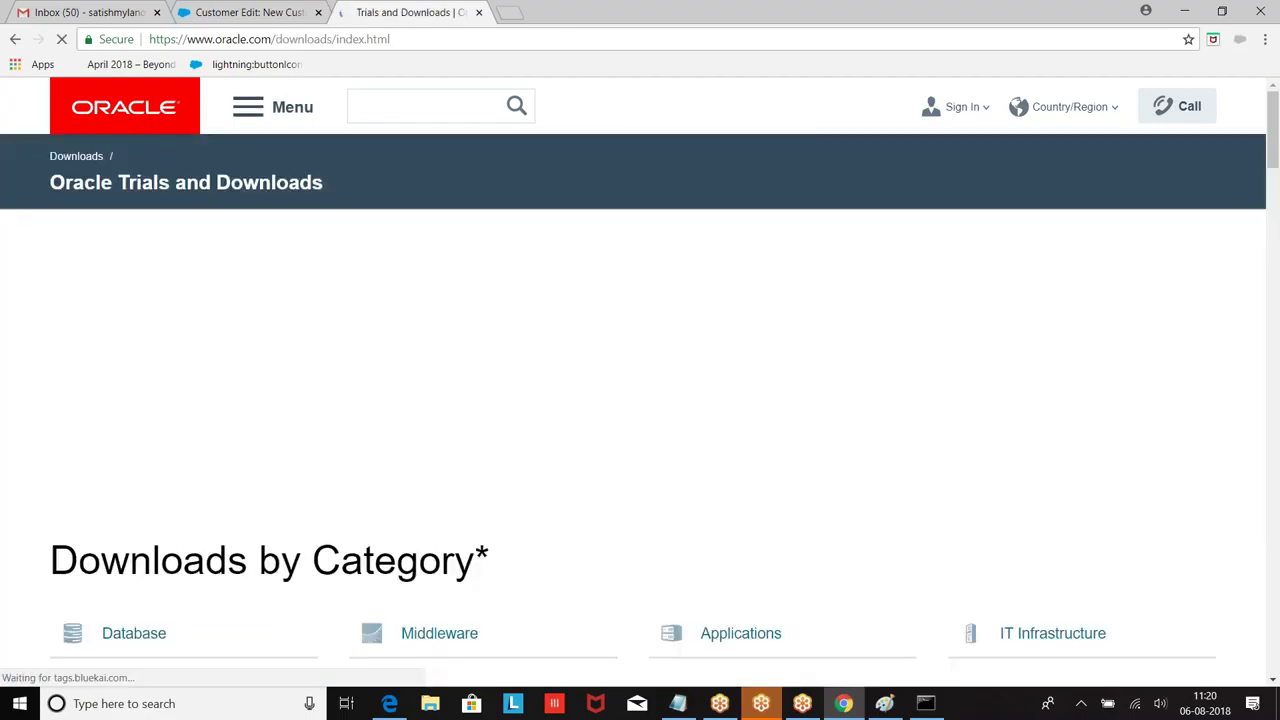
Step: Scroll the downloads catalogue to the Java category and open 'Java (JRE) for Consumers'
{"action": "scroll", "coordinate": [477, 246], "scroll_direction": "down", "scroll_amount": 2}
{"action": "scroll", "coordinate": [478, 265], "scroll_direction": "down", "scroll_amount": 1}
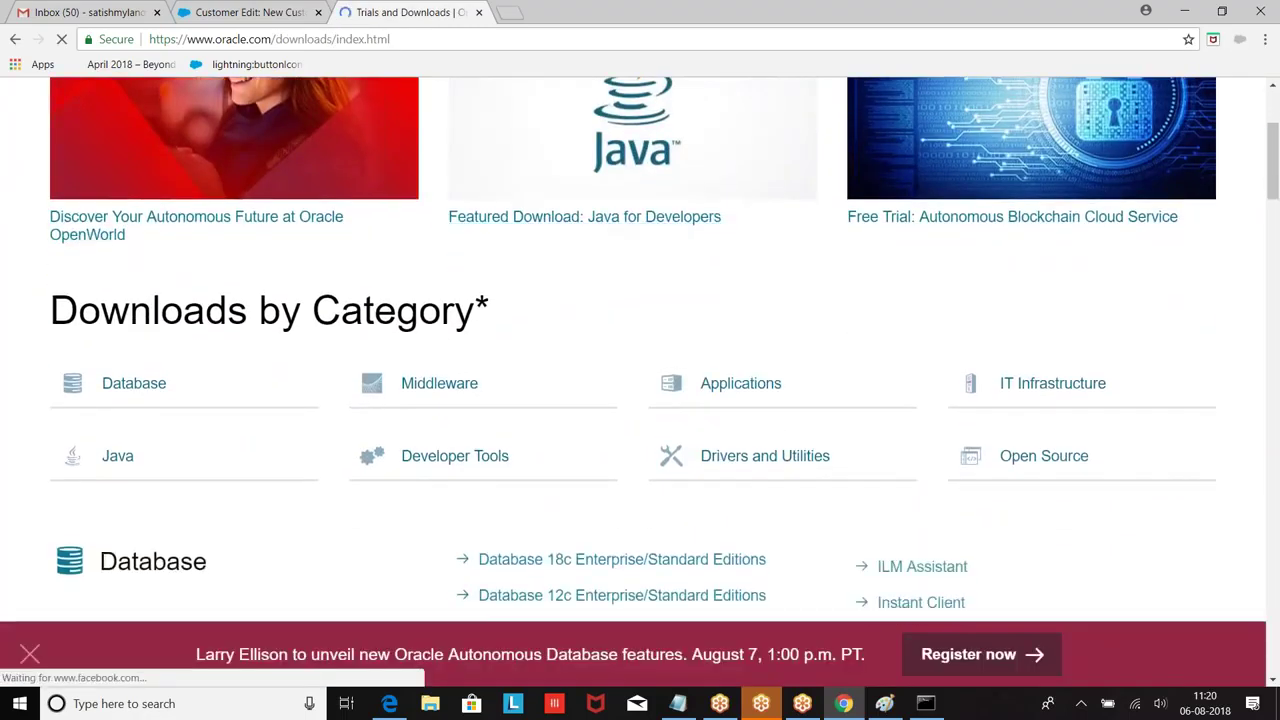
{"action": "scroll", "coordinate": [457, 263], "scroll_direction": "down", "scroll_amount": 1}
{"action": "left_click", "coordinate": [501, 323]}
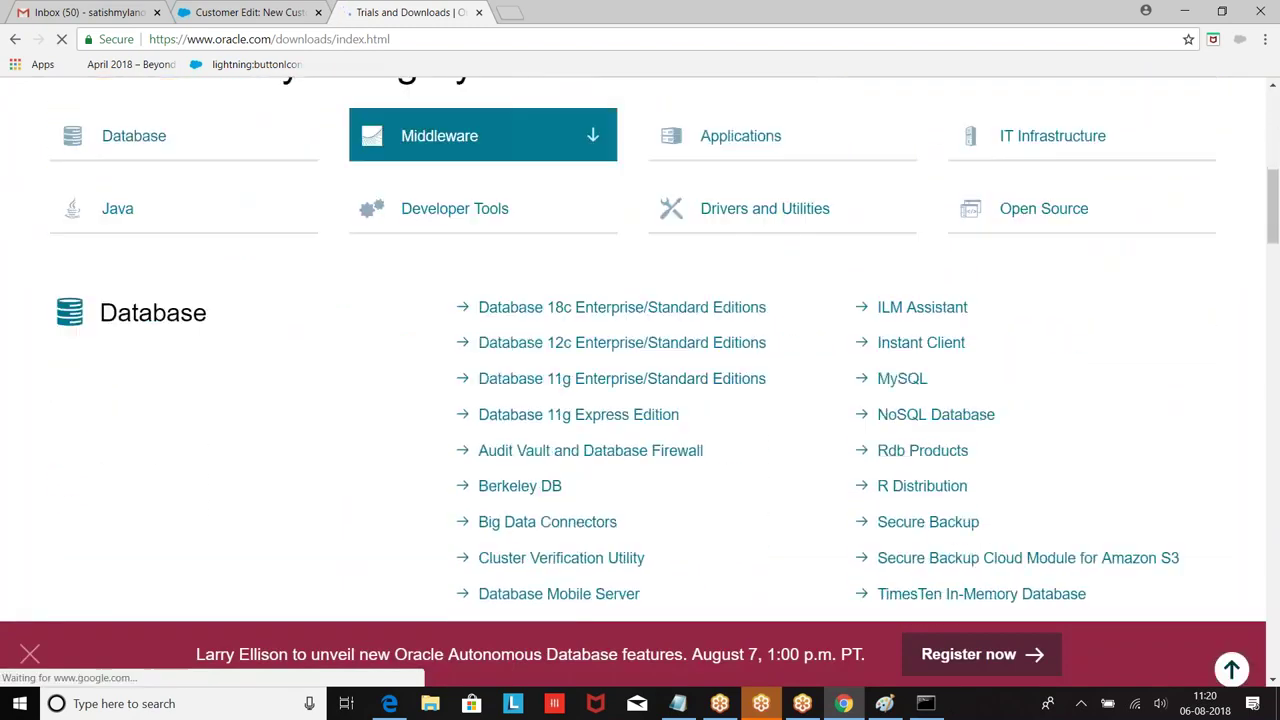
{"action": "scroll", "coordinate": [500, 315], "scroll_direction": "down", "scroll_amount": 6}
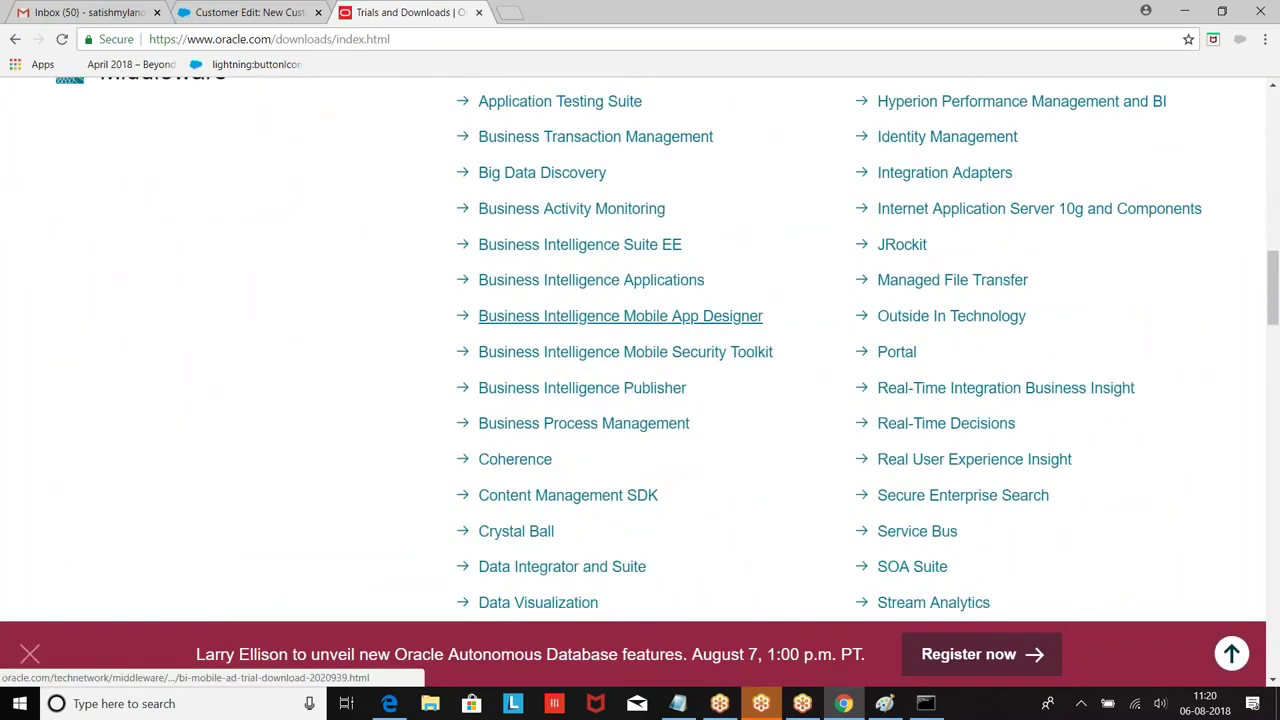
{"action": "scroll", "coordinate": [515, 295], "scroll_direction": "down", "scroll_amount": 10}
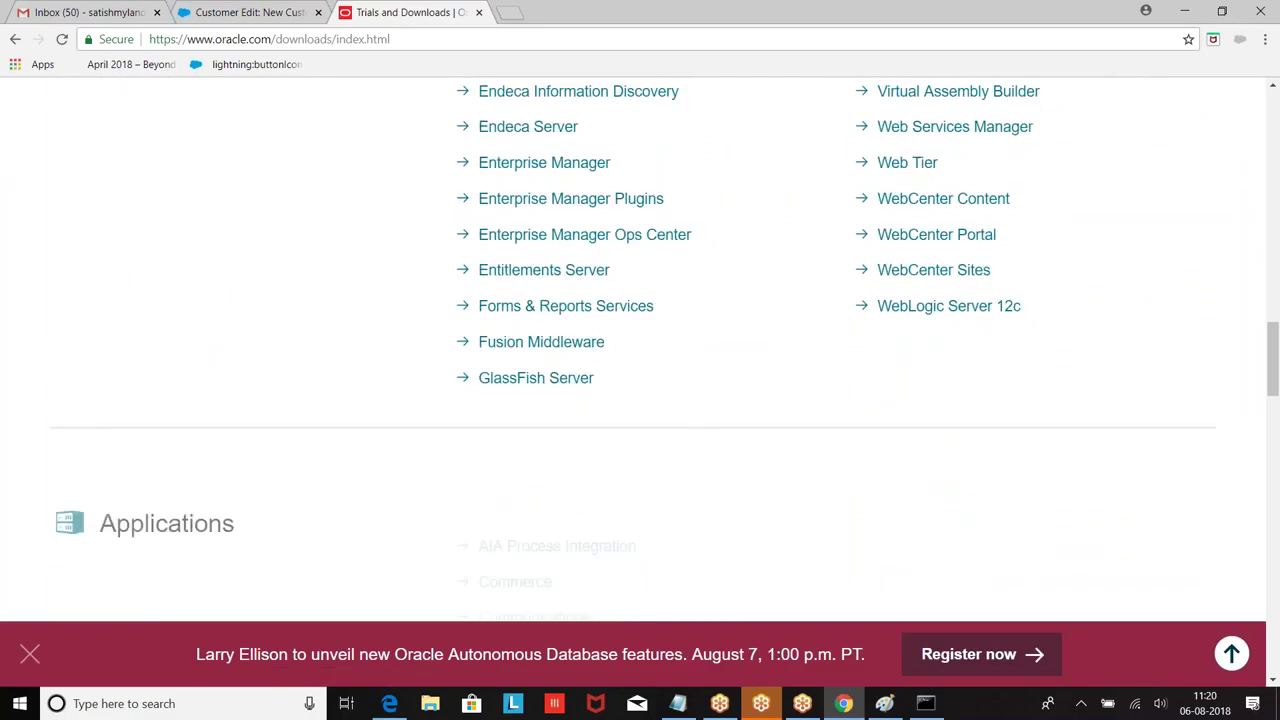
{"action": "scroll", "coordinate": [527, 282], "scroll_direction": "down", "scroll_amount": 2}
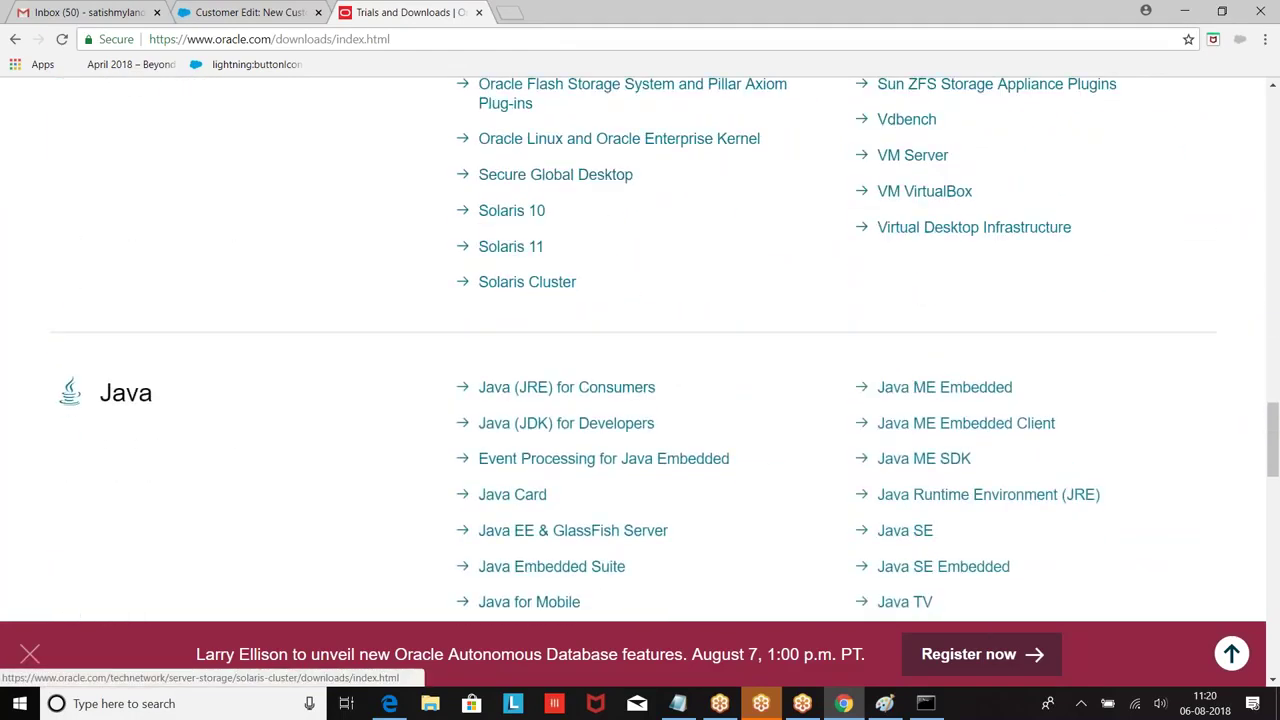
{"action": "scroll", "coordinate": [630, 201], "scroll_direction": "down", "scroll_amount": 1}
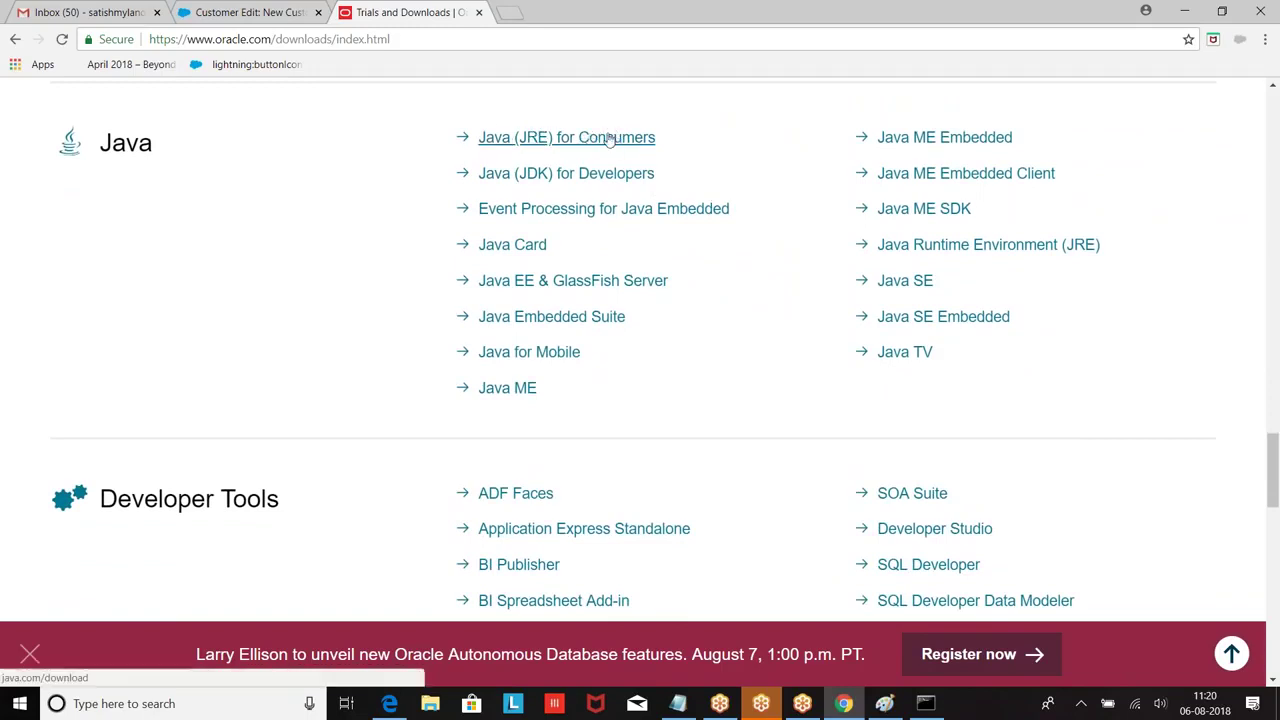
{"action": "left_click", "coordinate": [529, 143]}
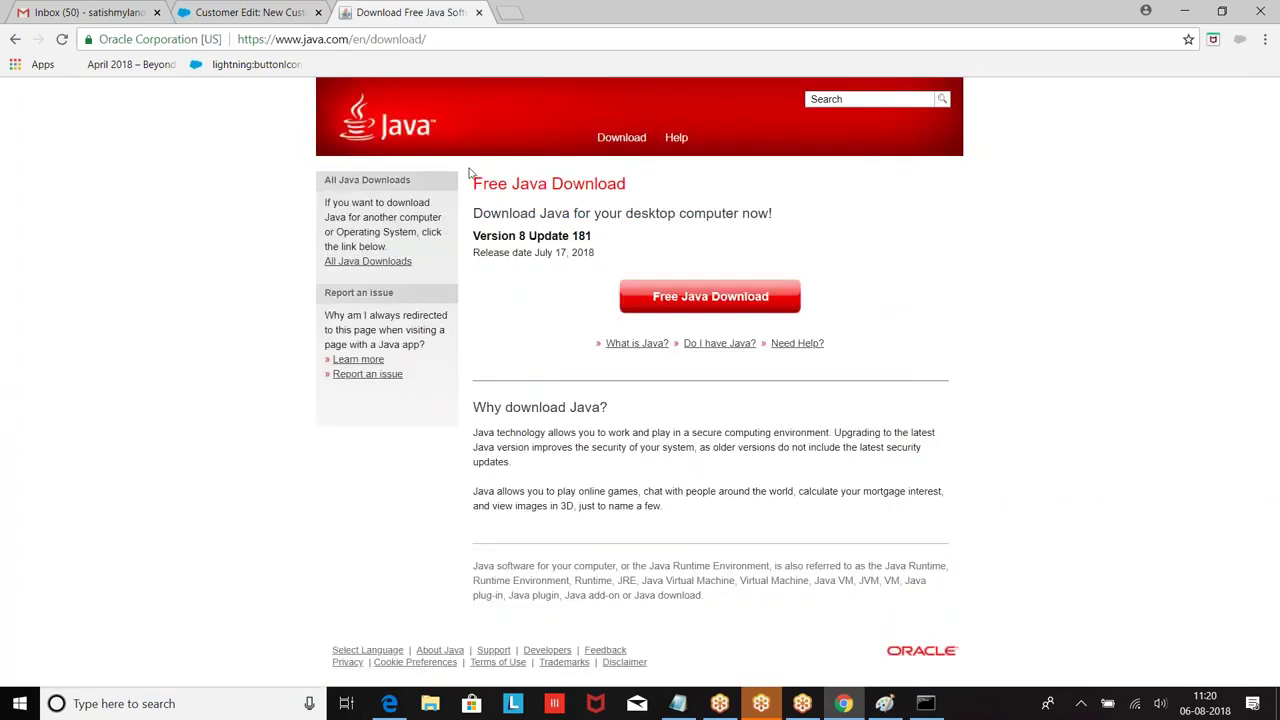
Step: Open the Java download page for Windows from java.com's Free Java Download page
{"action": "left_click", "coordinate": [684, 298]}
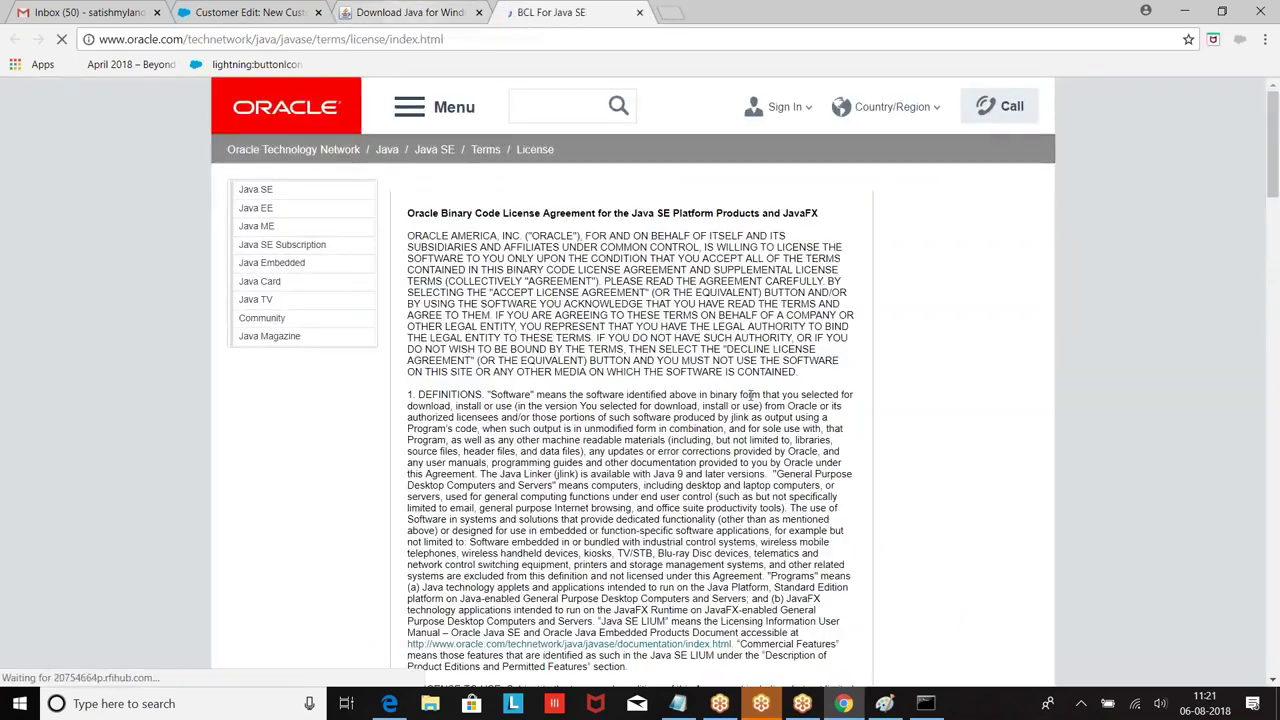
{"action": "scroll", "coordinate": [652, 660], "scroll_direction": "down", "scroll_amount": 15}
{"action": "scroll", "coordinate": [643, 657], "scroll_direction": "down", "scroll_amount": 10}
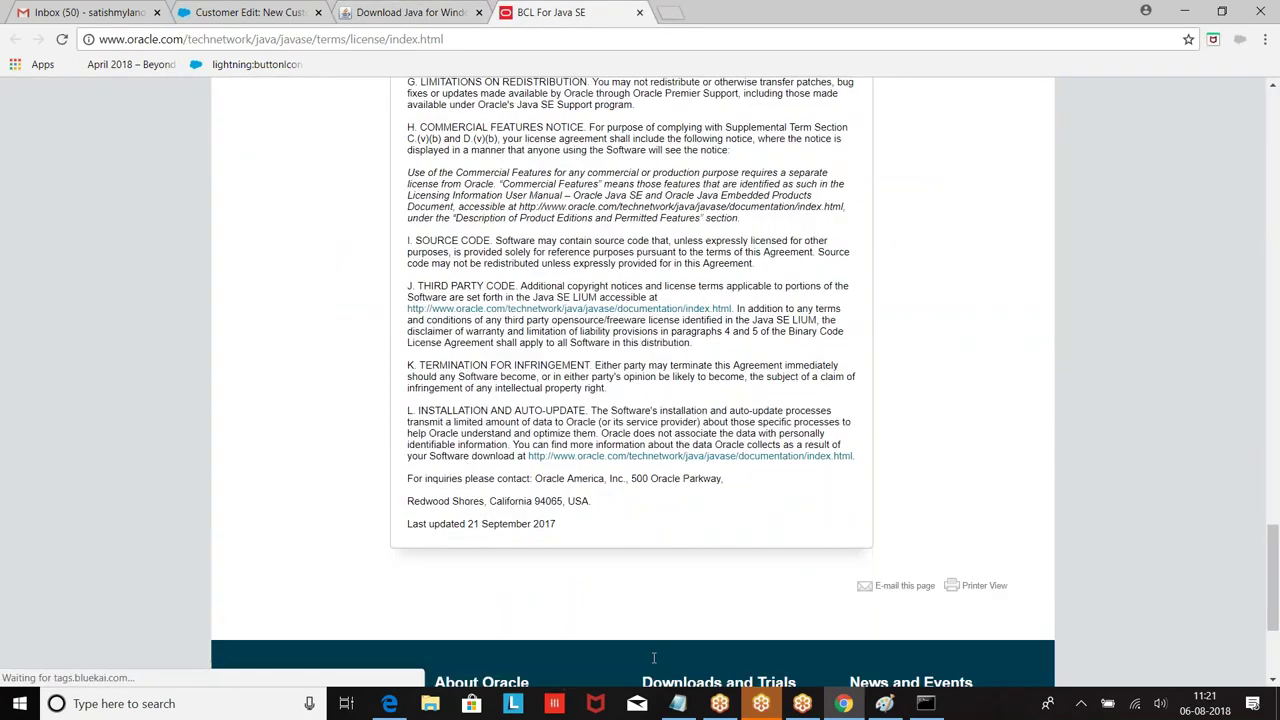
{"action": "scroll", "coordinate": [700, 600], "scroll_direction": "up", "scroll_amount": 8}
{"action": "scroll", "coordinate": [630, 400], "scroll_direction": "up", "scroll_amount": 15}
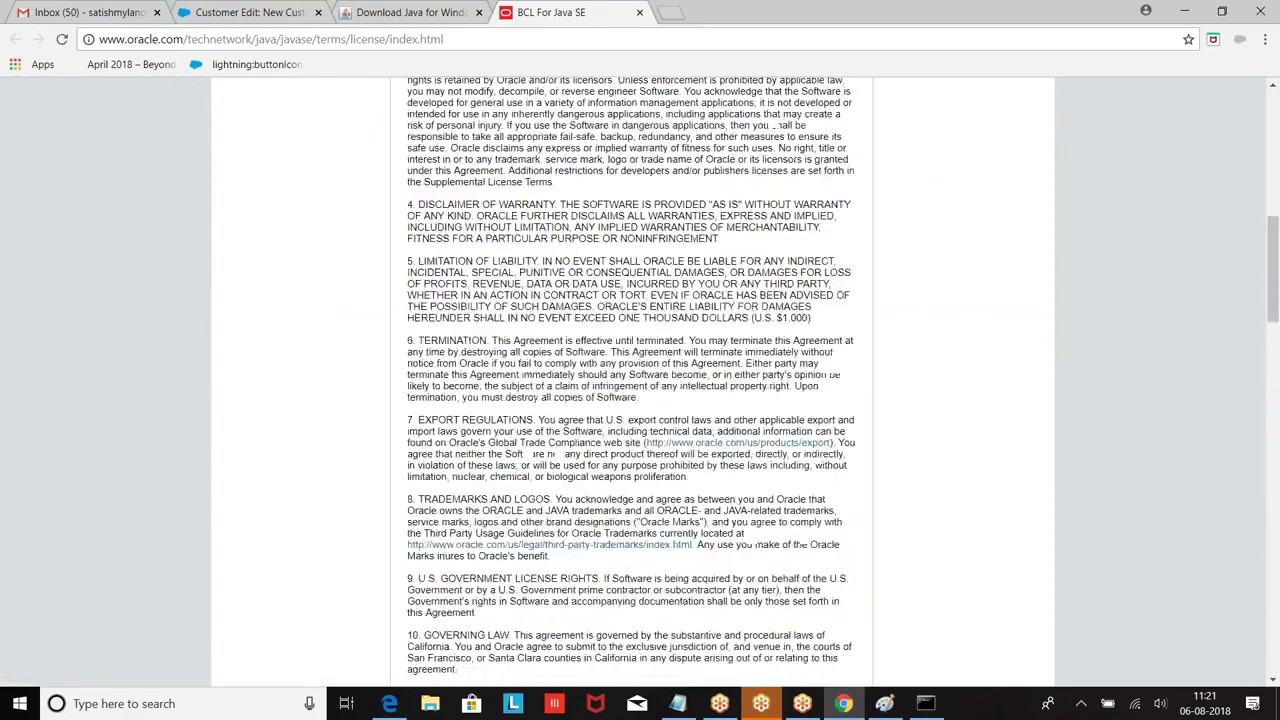
Step: Download the Version 8 Update 181 installer JavaSetup8u181.exe and show it in its folder
{"action": "left_click", "coordinate": [417, 14]}
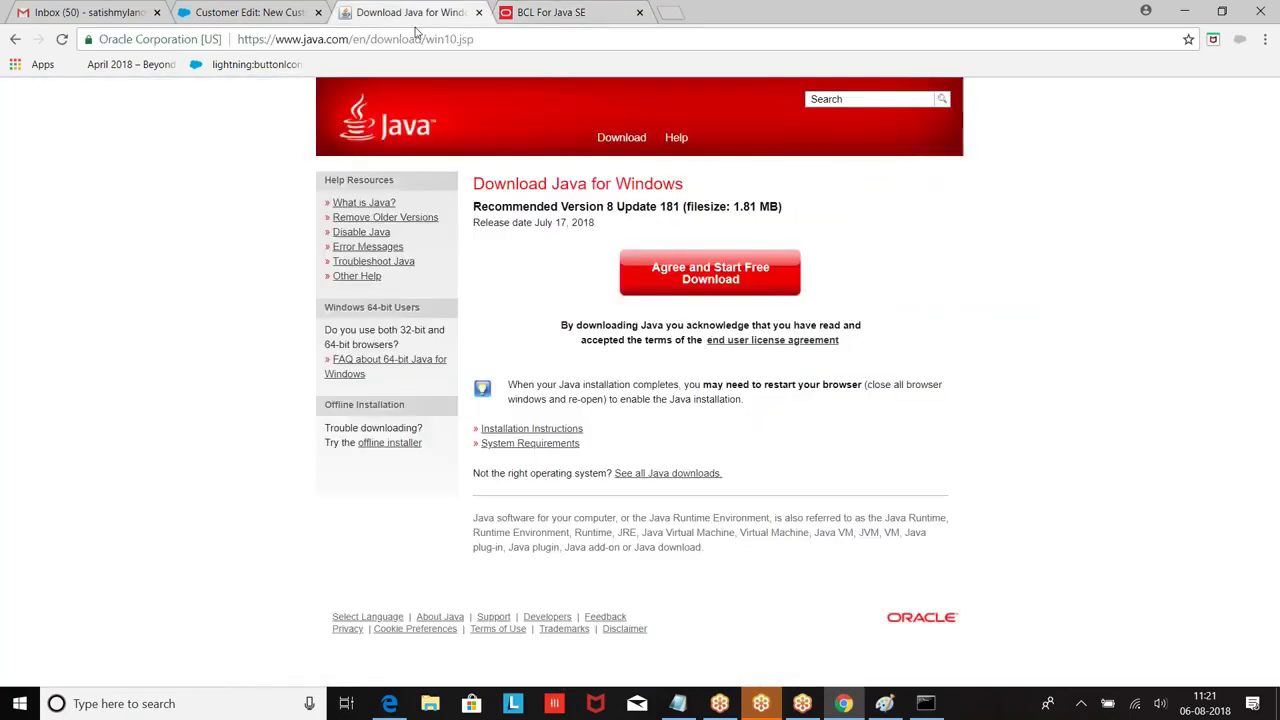
{"action": "left_click", "coordinate": [733, 281]}
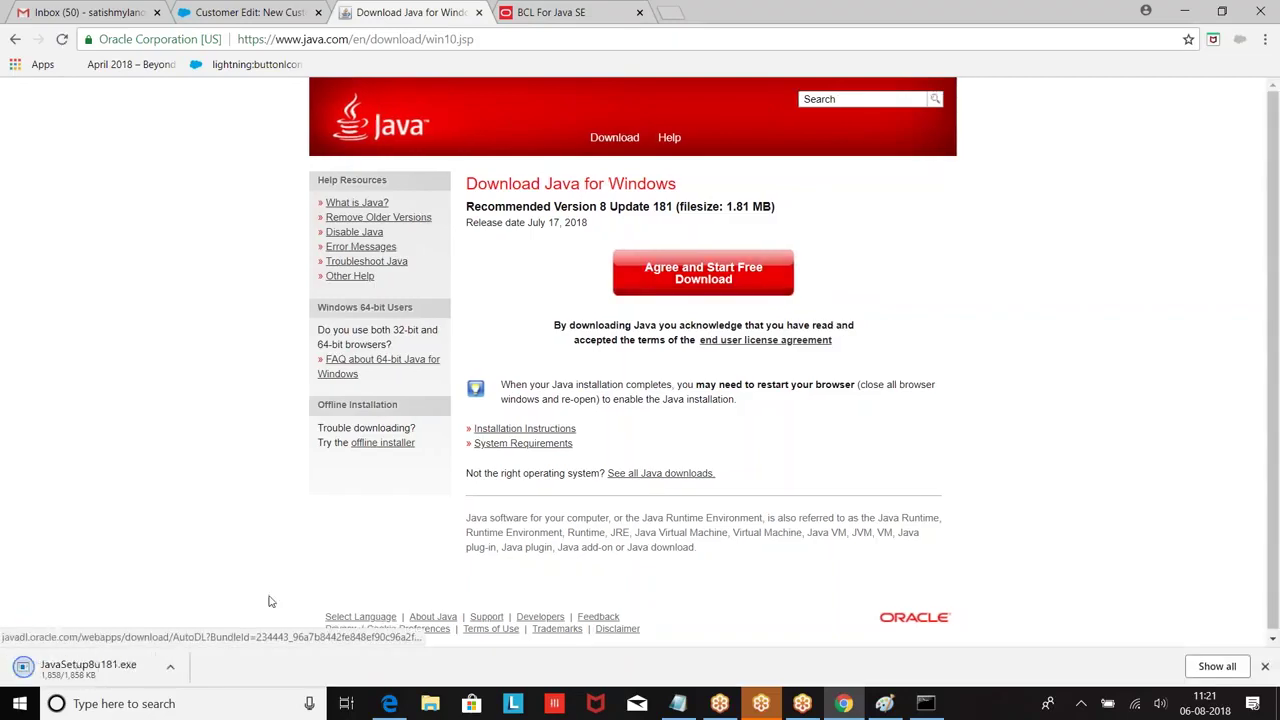
{"action": "left_click", "coordinate": [172, 669]}
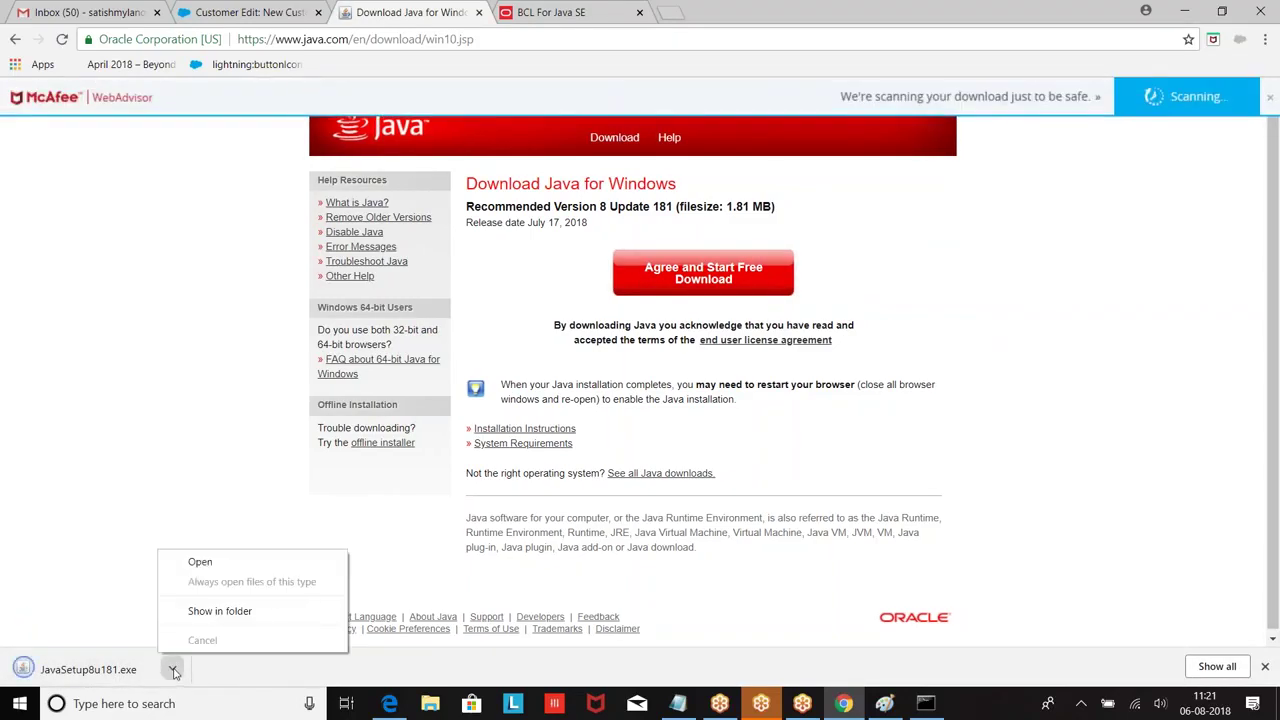
{"action": "left_click", "coordinate": [222, 621]}
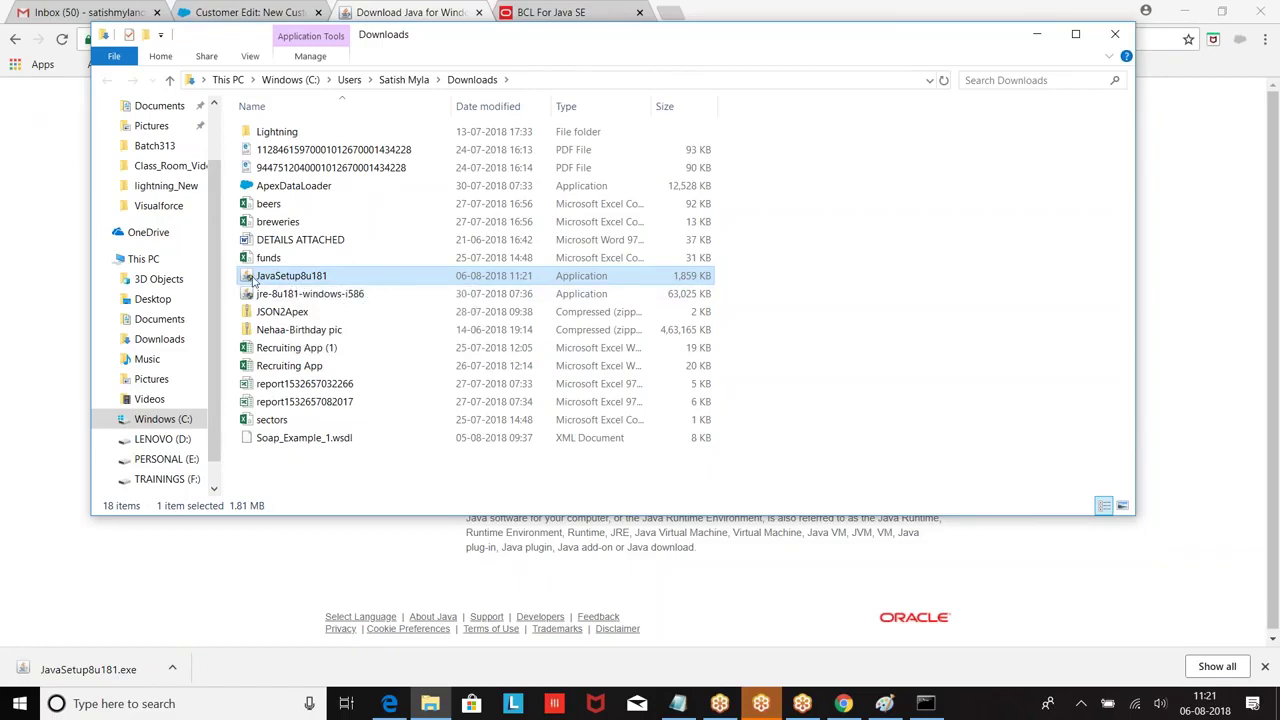
Step: Close the Downloads window showing JavaSetup8u181 and go back to the Java download page
{"action": "left_click", "coordinate": [1116, 36]}
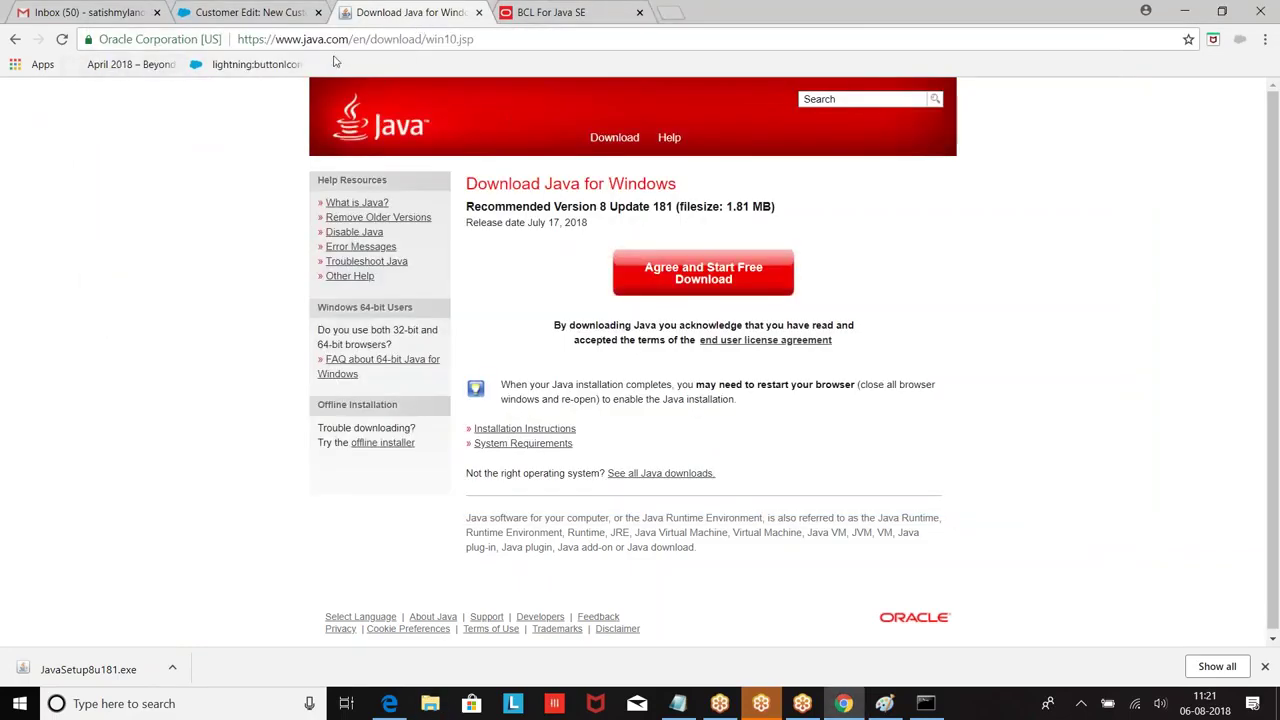
{"action": "left_click", "coordinate": [15, 40]}
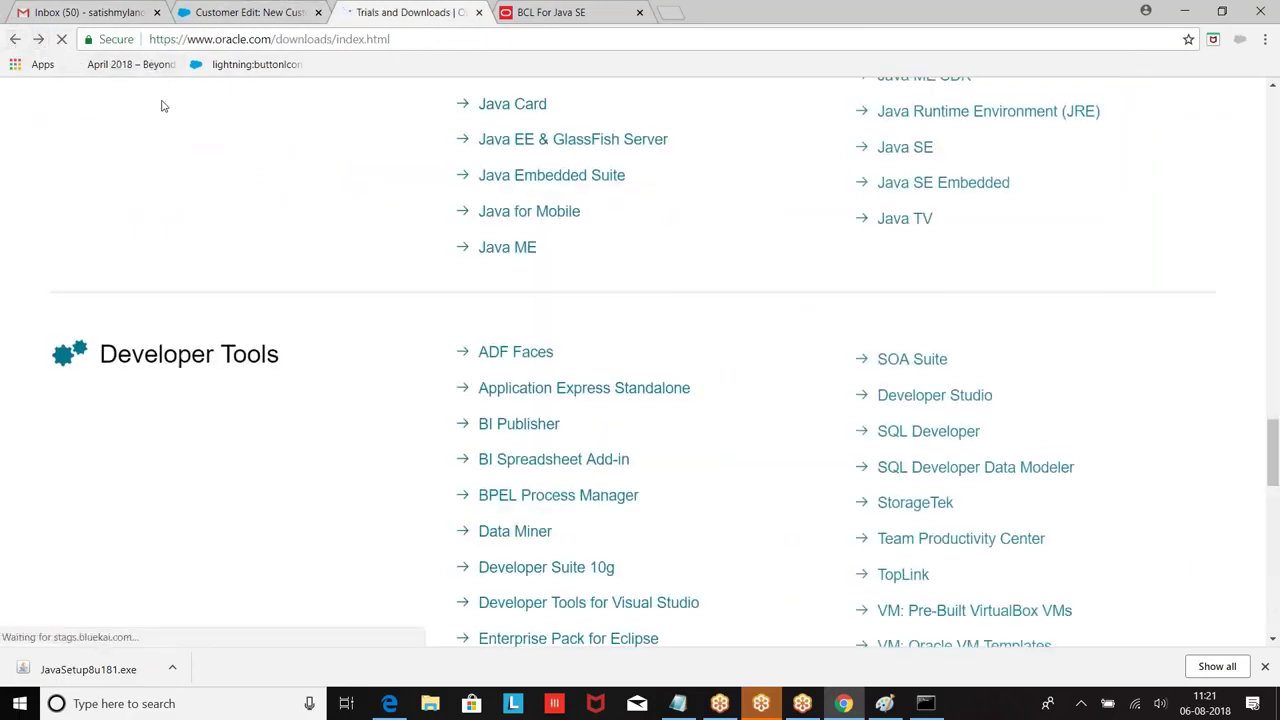
{"action": "left_click", "coordinate": [38, 40]}
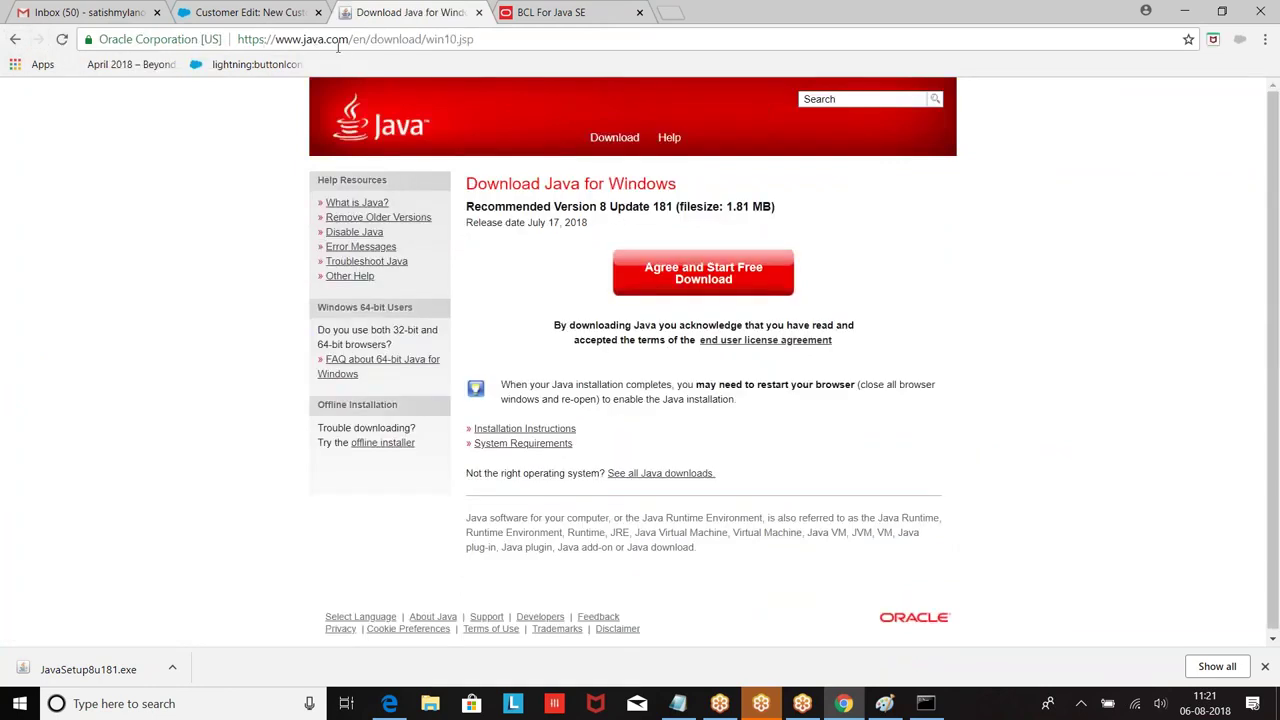
{"action": "left_click_drag", "start_coordinate": [353, 38], "coordinate": [602, 38]}
{"action": "key", "text": "BackSpace"}
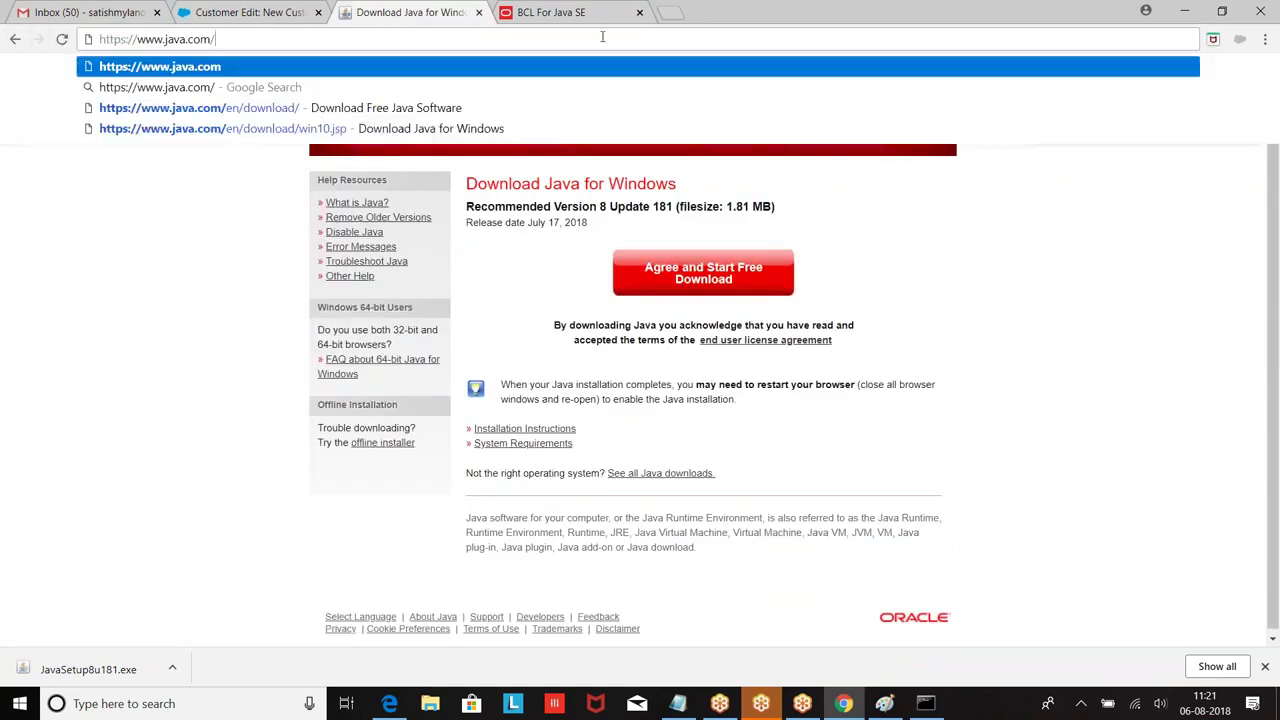
{"action": "key", "text": "Return"}
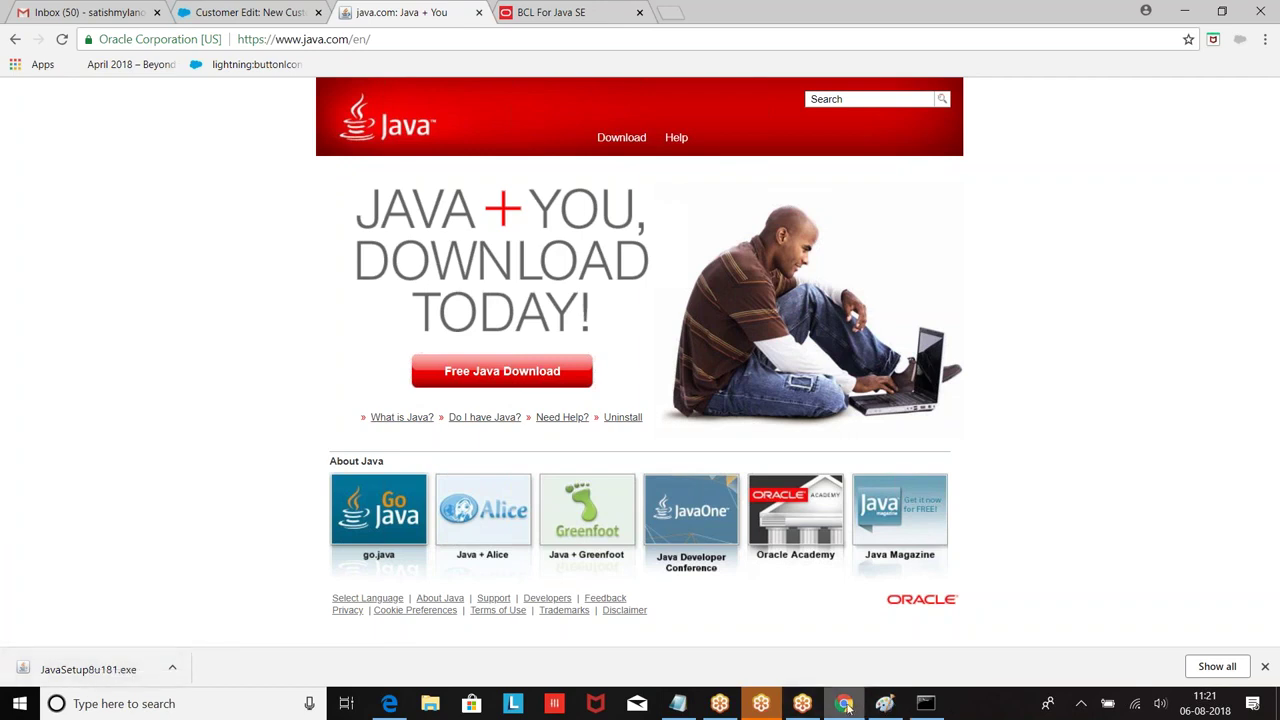
{"action": "left_click", "coordinate": [678, 703]}
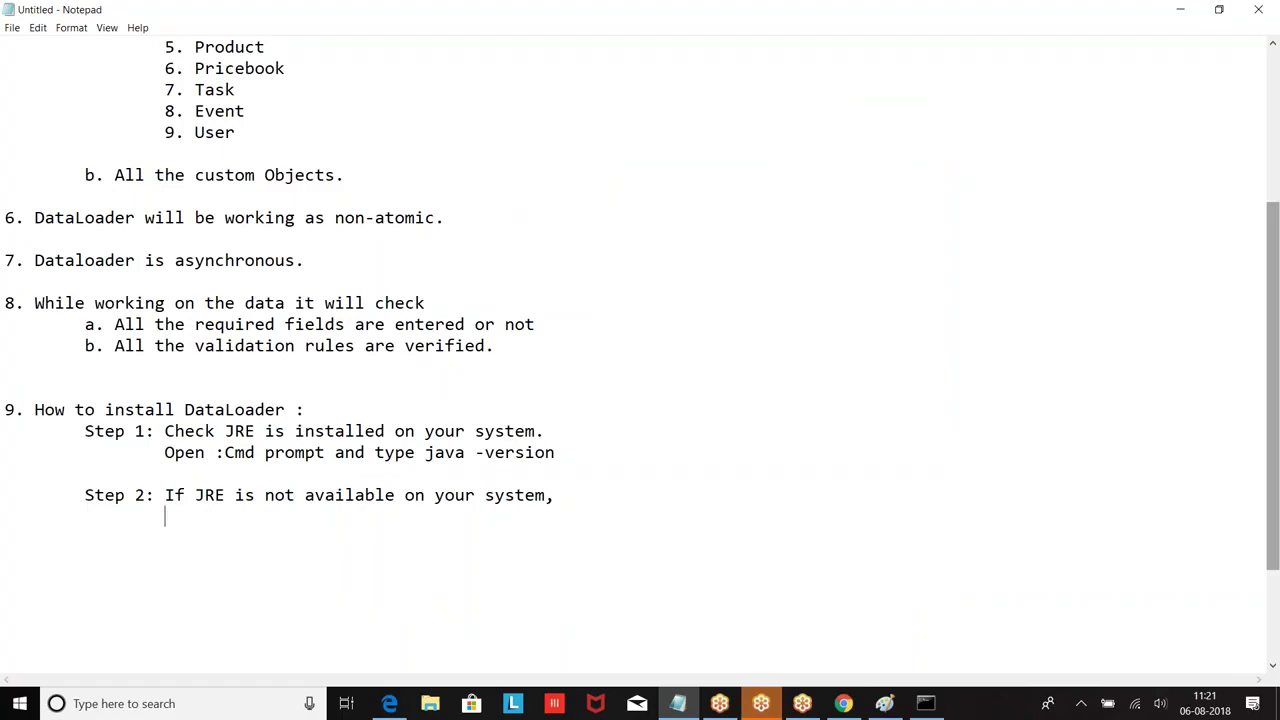
{"action": "type", "text": "tep"}
{"action": "key", "text": "BackSpace"}
{"action": "key", "text": "BackSpace"}
{"action": "key", "text": "BackSpace"}
{"action": "key", "text": "BackSpace"}
{"action": "type", "text": "1. Open : Www"}
{"action": "key", "text": "BackSpace"}
{"action": "key", "text": "BackSpace"}
{"action": "key", "text": "BackSpace"}
{"action": "type", "text": "www.oracle.com"}
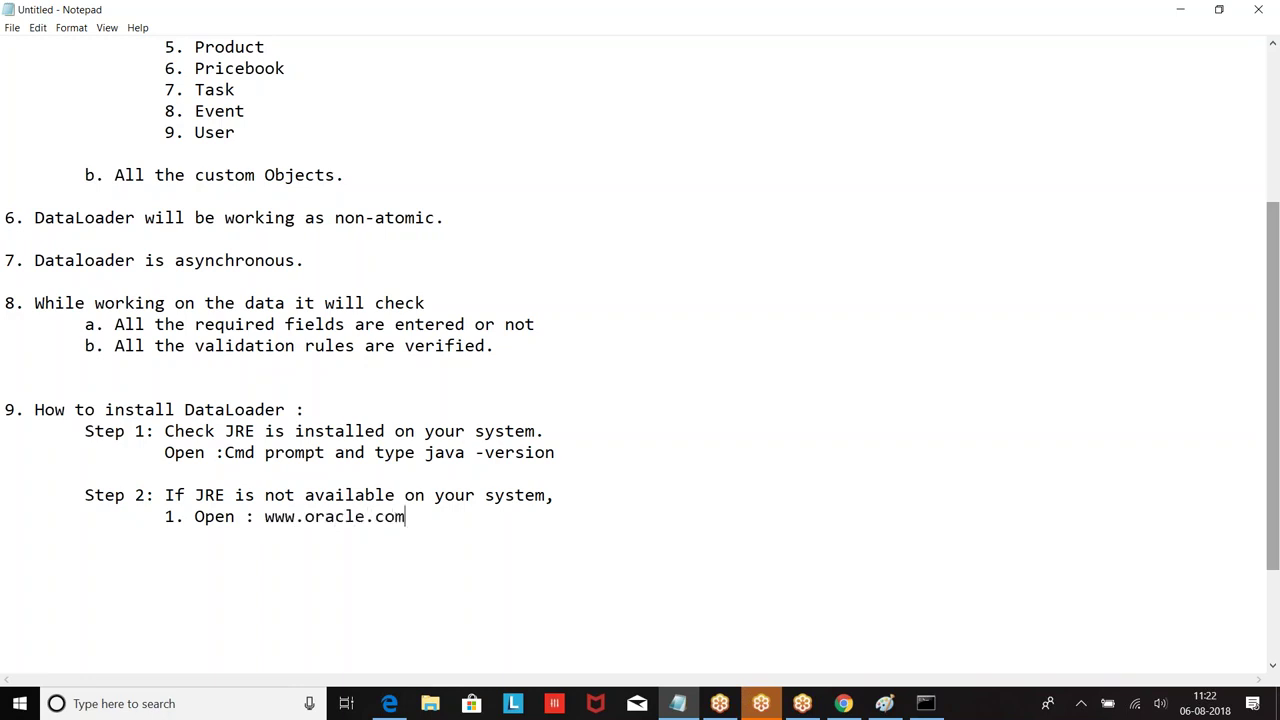
{"action": "key", "text": "Return"}
{"action": "key", "text": "Tab"}
{"action": "type", "text": "2. Don"}
{"action": "type", "text": "nload the"}
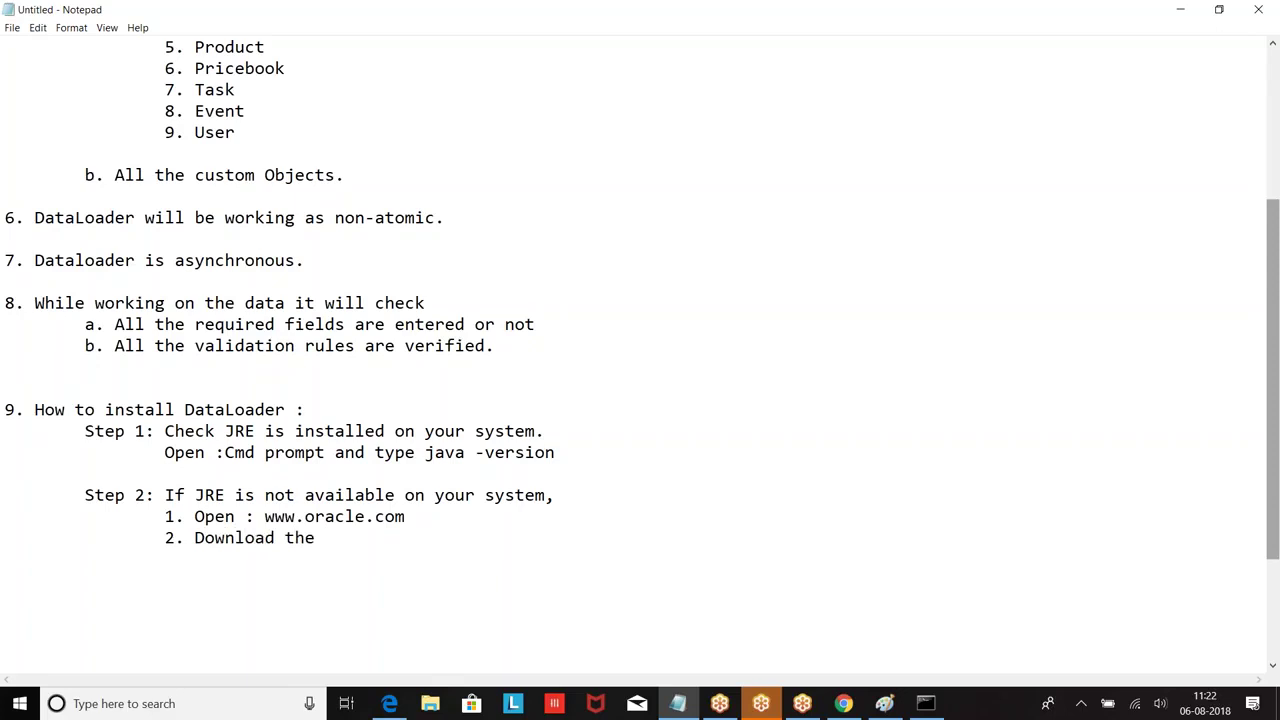
{"action": "key", "text": "BackSpace"}
{"action": "key", "text": "BackSpace"}
{"action": "key", "text": "BackSpace"}
{"action": "key", "text": "BackSpace"}
{"action": "key", "text": "BackSpace"}
{"action": "key", "text": "BackSpace"}
{"action": "key", "text": "BackSpace"}
{"action": "key", "text": "BackSpace"}
{"action": "key", "text": "BackSpace"}
{"action": "key", "text": "BackSpace"}
{"action": "type", "text": "Developers"}
{"action": "type", "text": "--Jav"}
{"action": "key", "text": "BackSpace"}
{"action": "key", "text": "BackSpace"}
{"action": "key", "text": "BackSpace"}
{"action": "type", "text": "S"}
{"action": "key", "text": "BackSpace"}
{"action": "type", "text": "Downlaods---"}
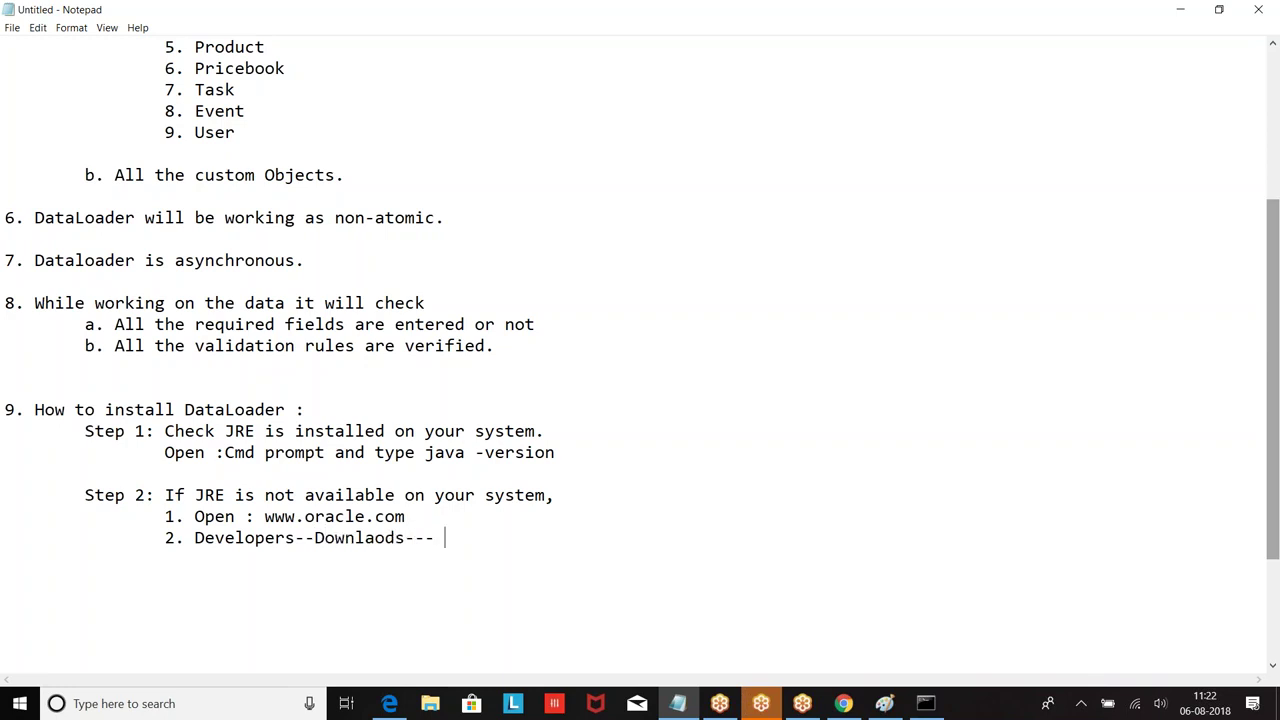
{"action": "type", "text": " Jav"}
{"action": "type", "text": "R"}
{"action": "type", "text": "E"}
Step: Add indented sub-steps '3. .exe file' and '4. Click on .exe file next-->next-->Finish'
{"action": "key", "text": "Return"}
{"action": "key", "text": "Tab"}
{"action": "type", "text": "3. .exe file"}
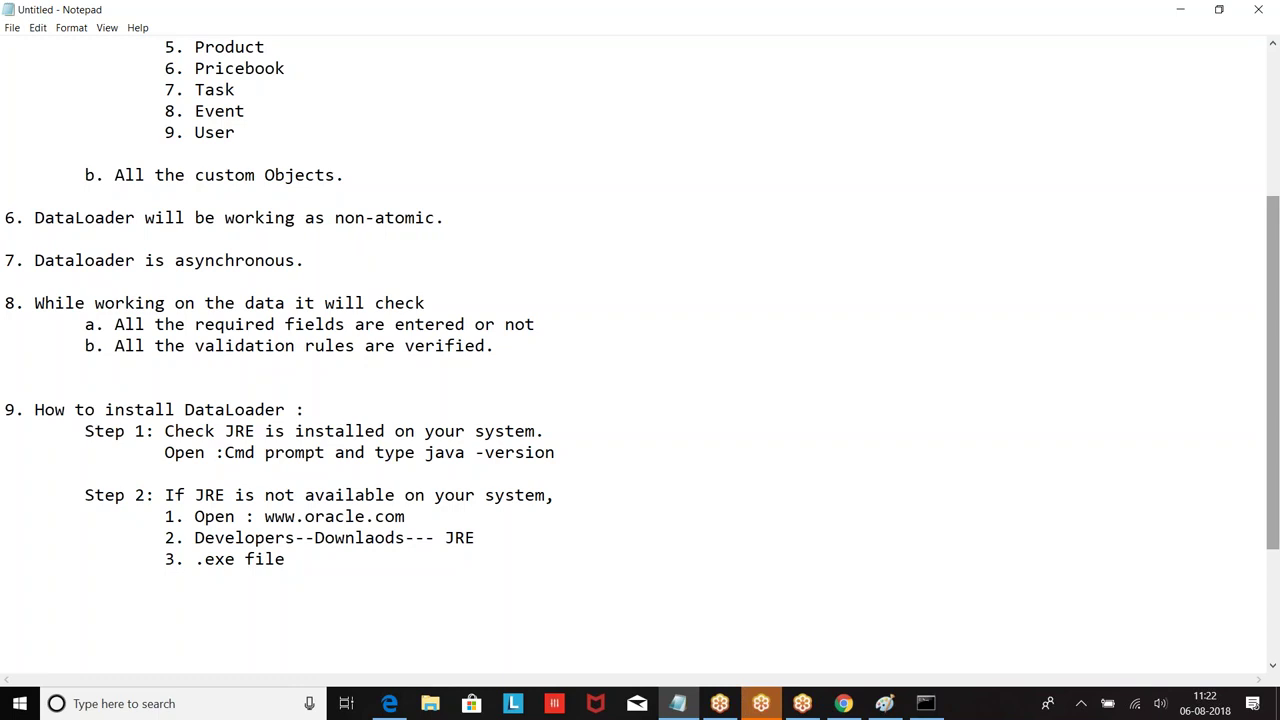
{"action": "key", "text": "Return"}
{"action": "key", "text": "Tab"}
{"action": "type", "text": "4. Click on .exe file "}
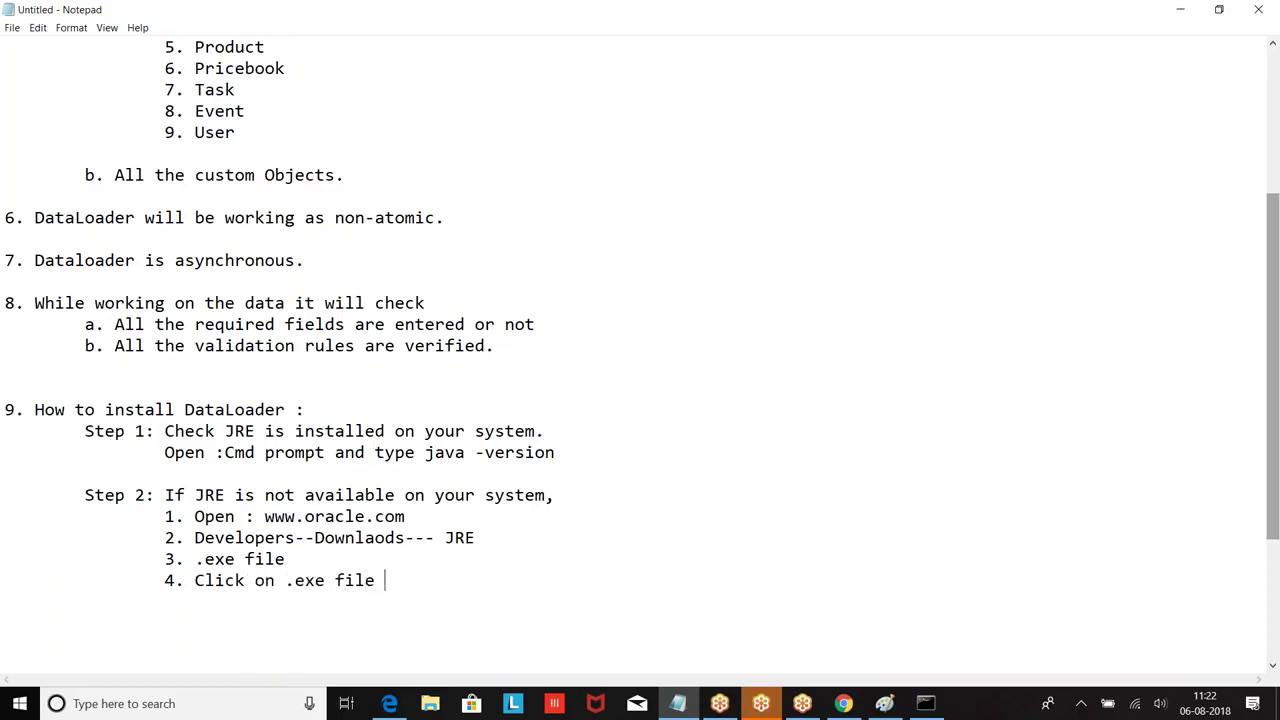
{"action": "type", "text": "next-->next-->Finish"}
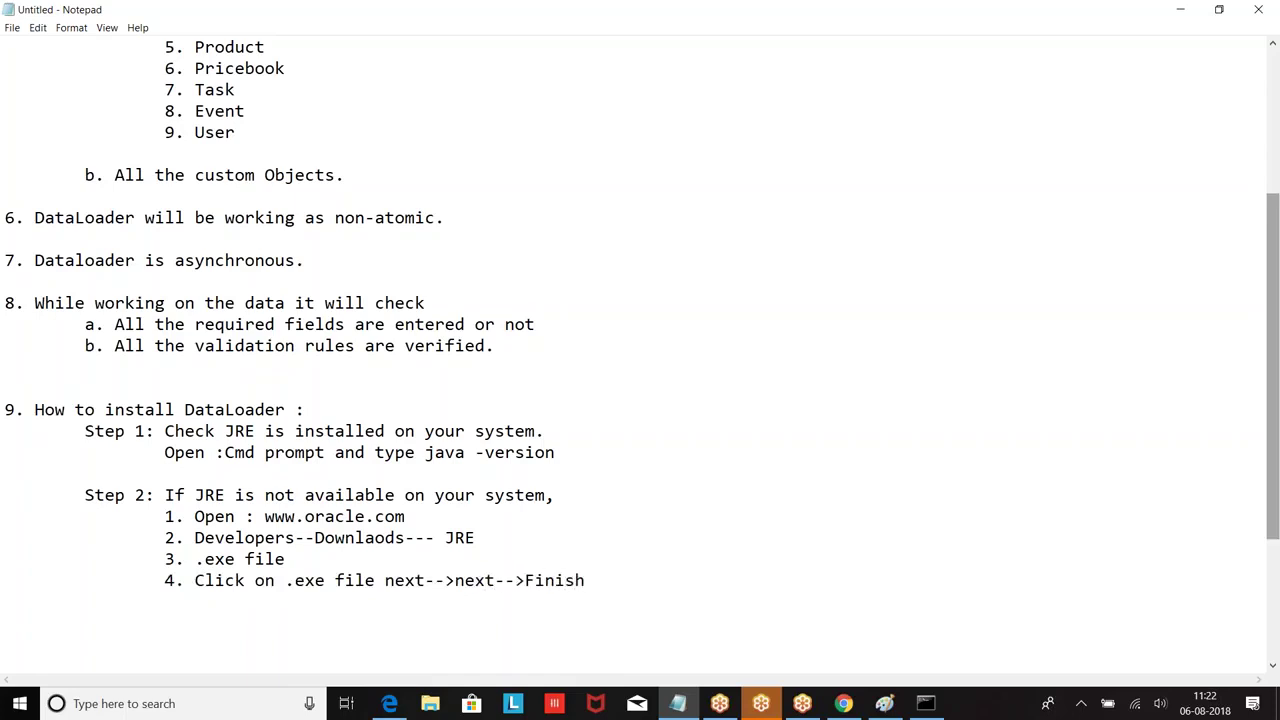
{"action": "scroll", "coordinate": [200, 557], "scroll_direction": "down", "scroll_amount": 3}
{"action": "scroll", "coordinate": [17, 580], "scroll_direction": "up", "scroll_amount": 3}
{"action": "scroll", "coordinate": [340, 522], "scroll_direction": "down", "scroll_amount": 1}
Step: Add the heading 'Step 3: Set the environmental variables :' with a new line beneath it
{"action": "key", "text": "Return"}
{"action": "key", "text": "Return"}
{"action": "key", "text": "Tab"}
{"action": "type", "text": "Step "}
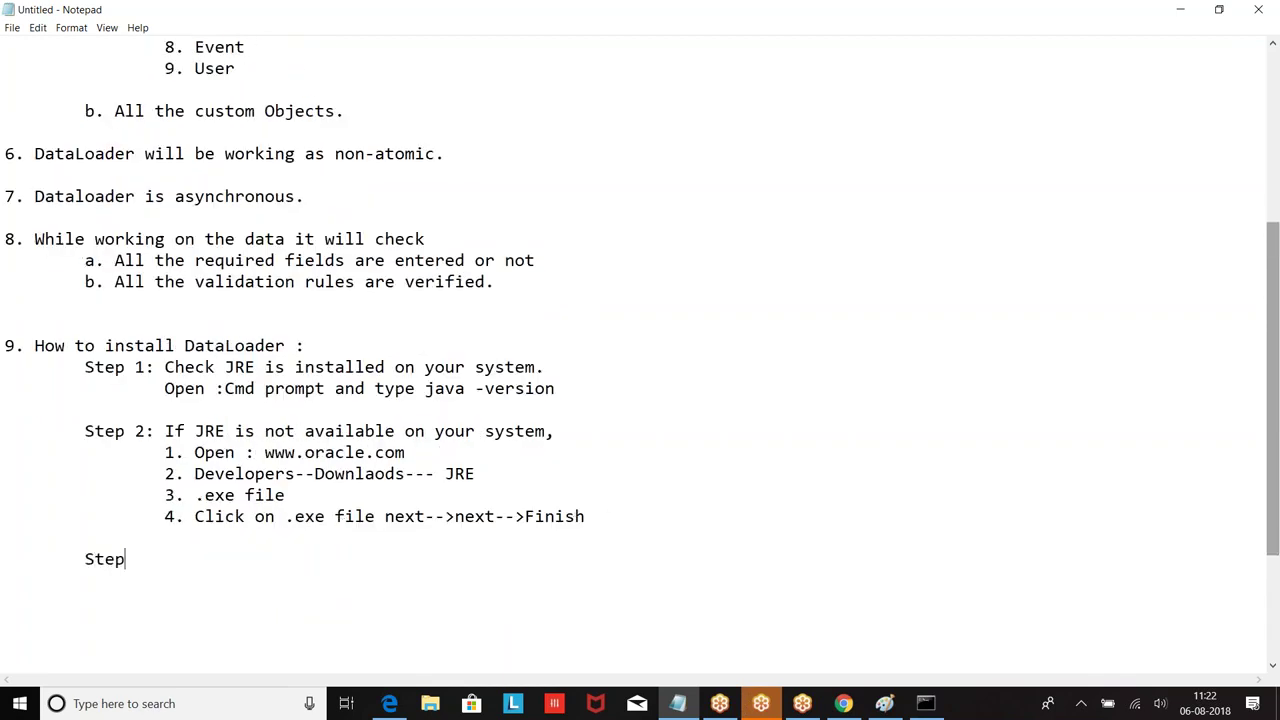
{"action": "type", "text": "3: Set the environmental var"}
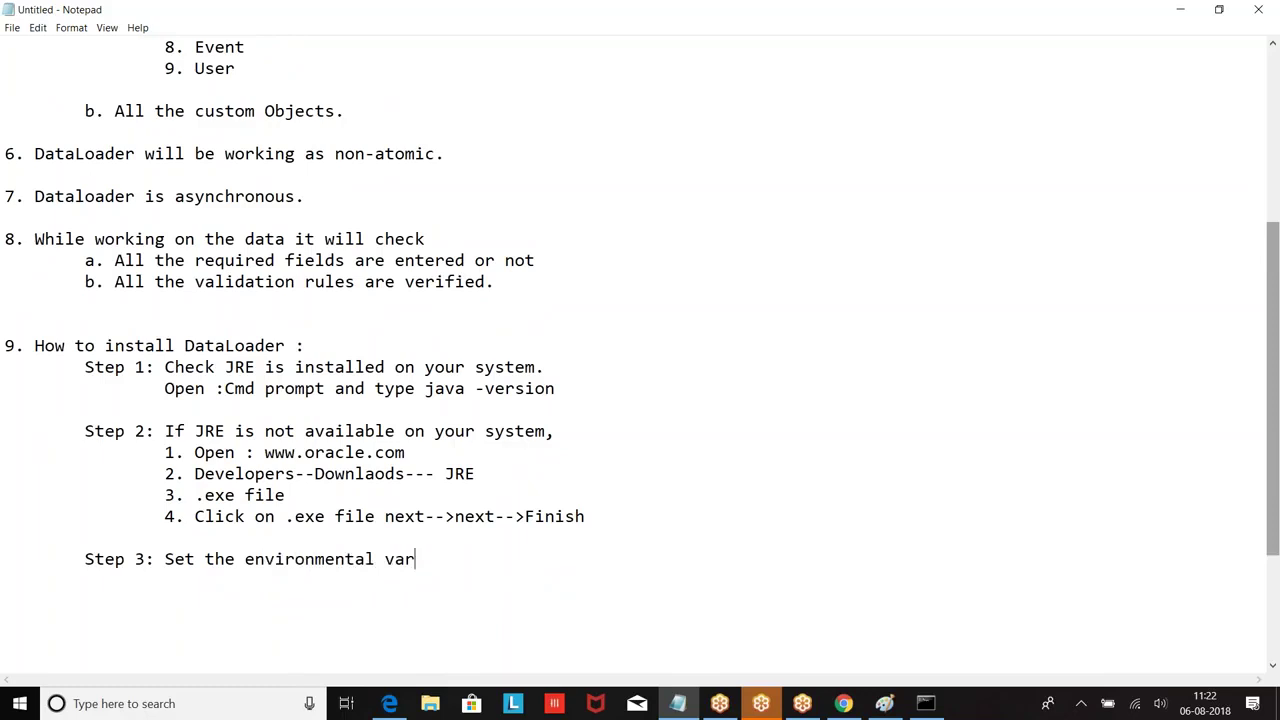
{"action": "type", "text": "iables :"}
{"action": "key", "text": "Return"}
{"action": "scroll", "coordinate": [663, 437], "scroll_direction": "down", "scroll_amount": 3}
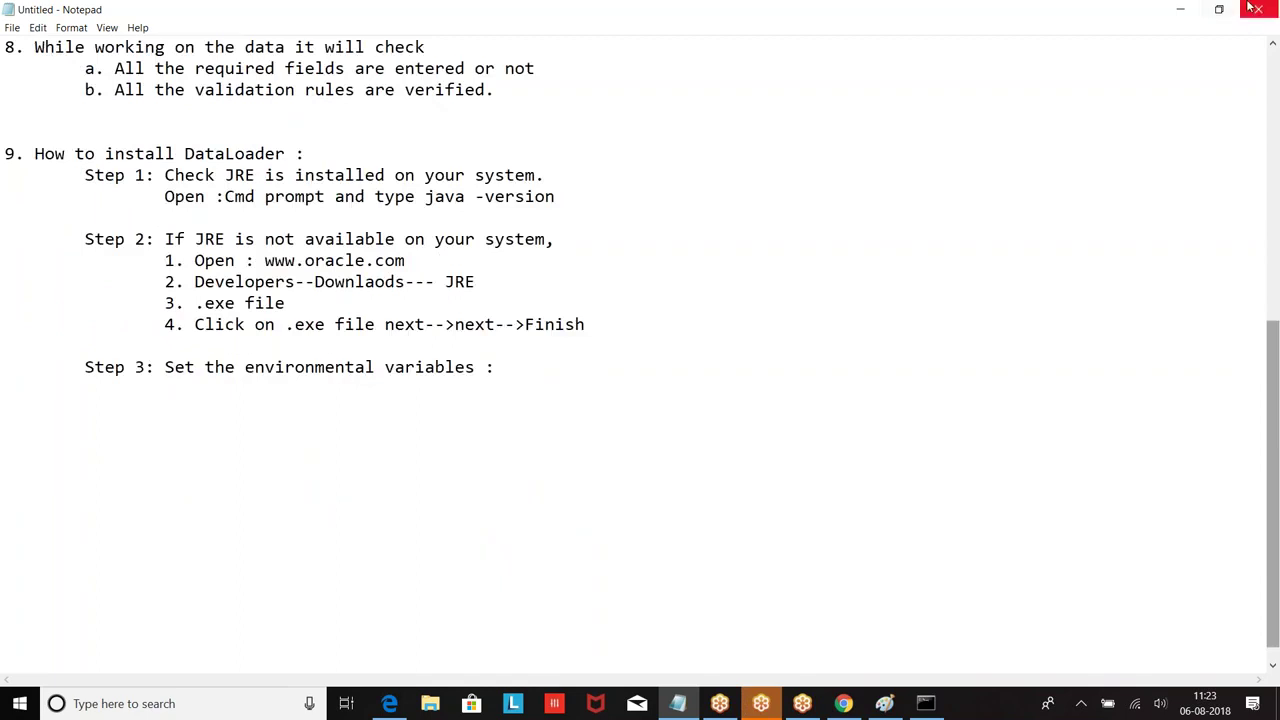
{"action": "left_click", "coordinate": [1180, 10]}
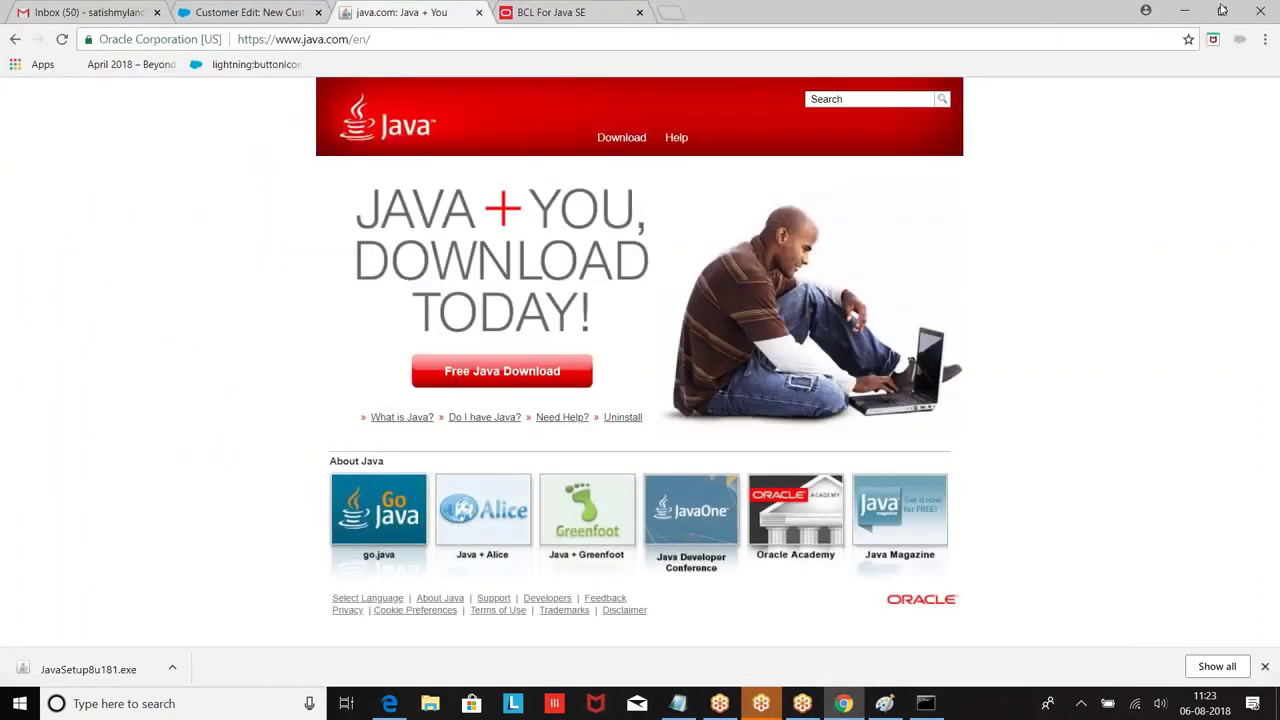
Step: Close the BCL For Java SE and java.com tabs, then minimize Chrome, Paint and Edge
{"action": "left_click", "coordinate": [640, 12]}
{"action": "left_click", "coordinate": [479, 12]}
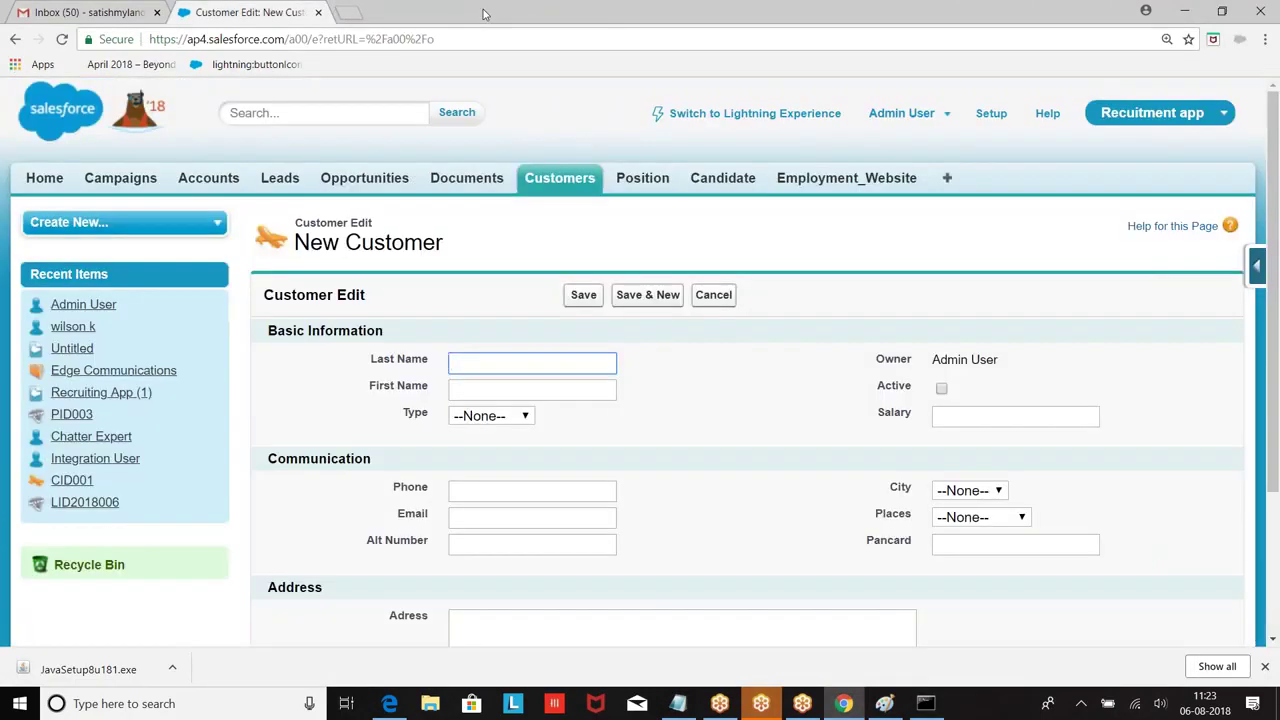
{"action": "left_click", "coordinate": [1183, 11]}
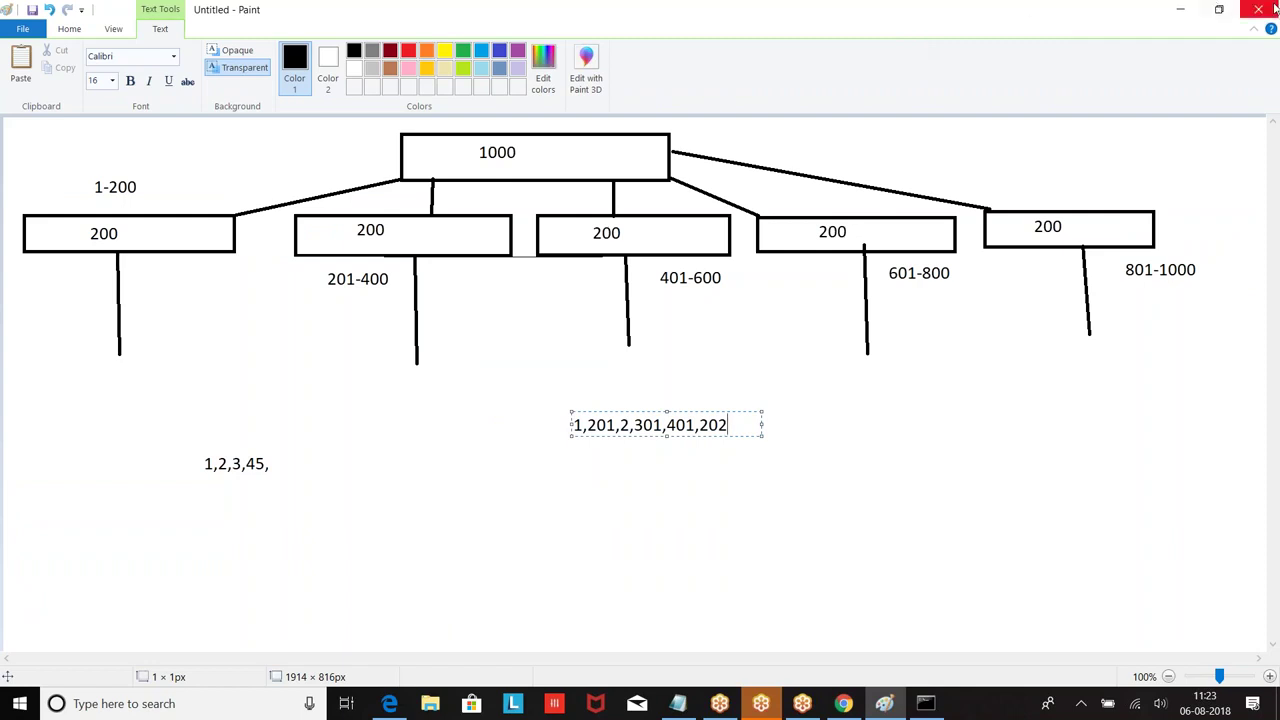
{"action": "left_click", "coordinate": [1180, 9]}
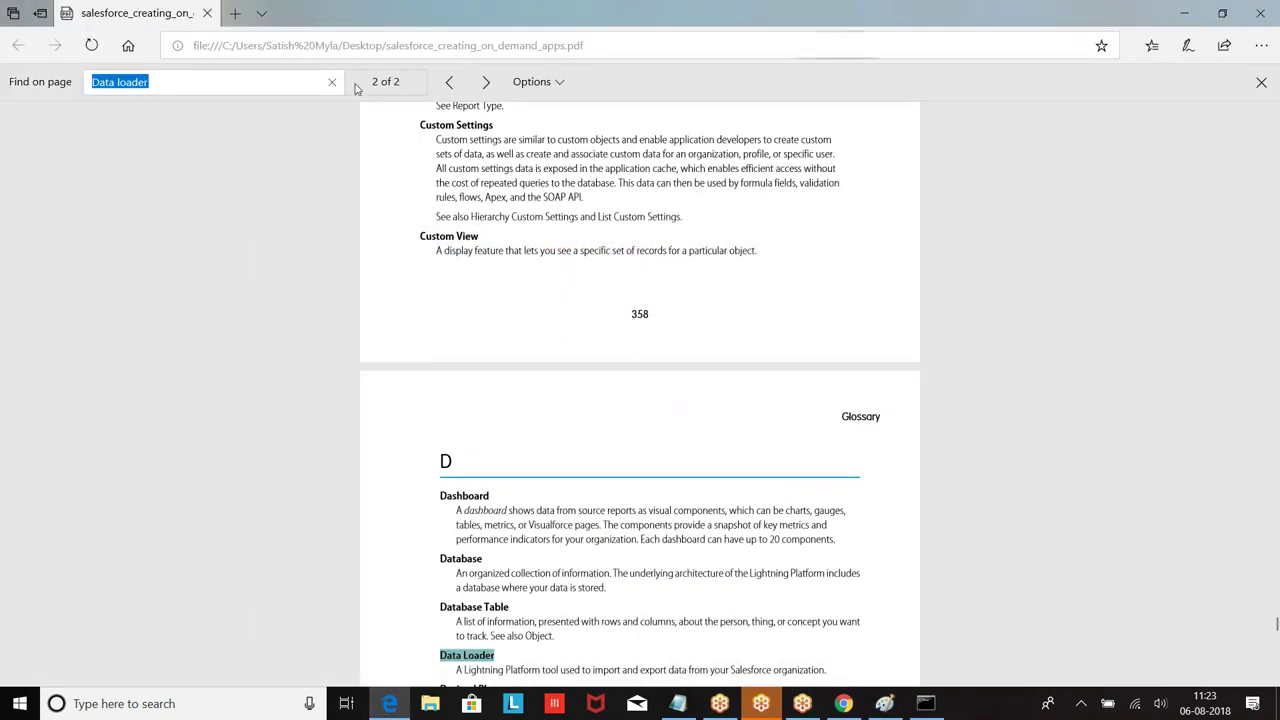
{"action": "left_click", "coordinate": [1183, 12]}
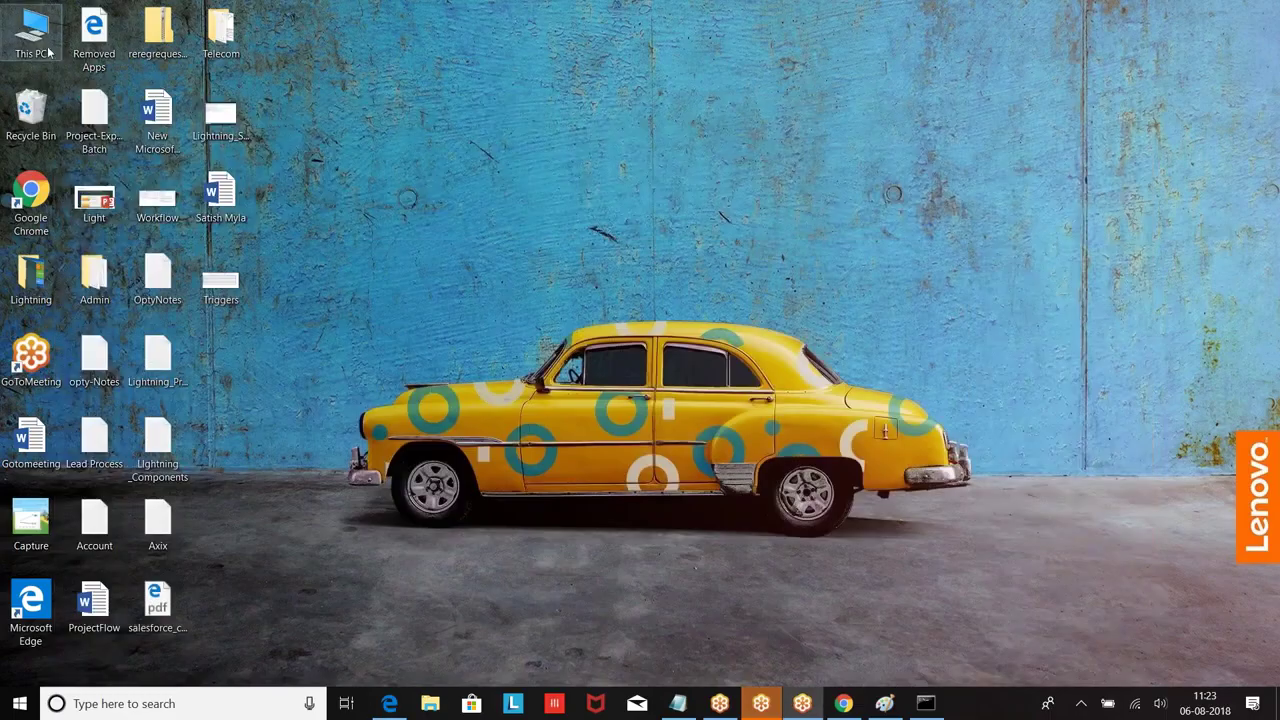
Step: Browse to Program Files (x86)\Java\jre1.8.0_181\bin and reveal its full path
{"action": "double_click", "coordinate": [31, 49]}
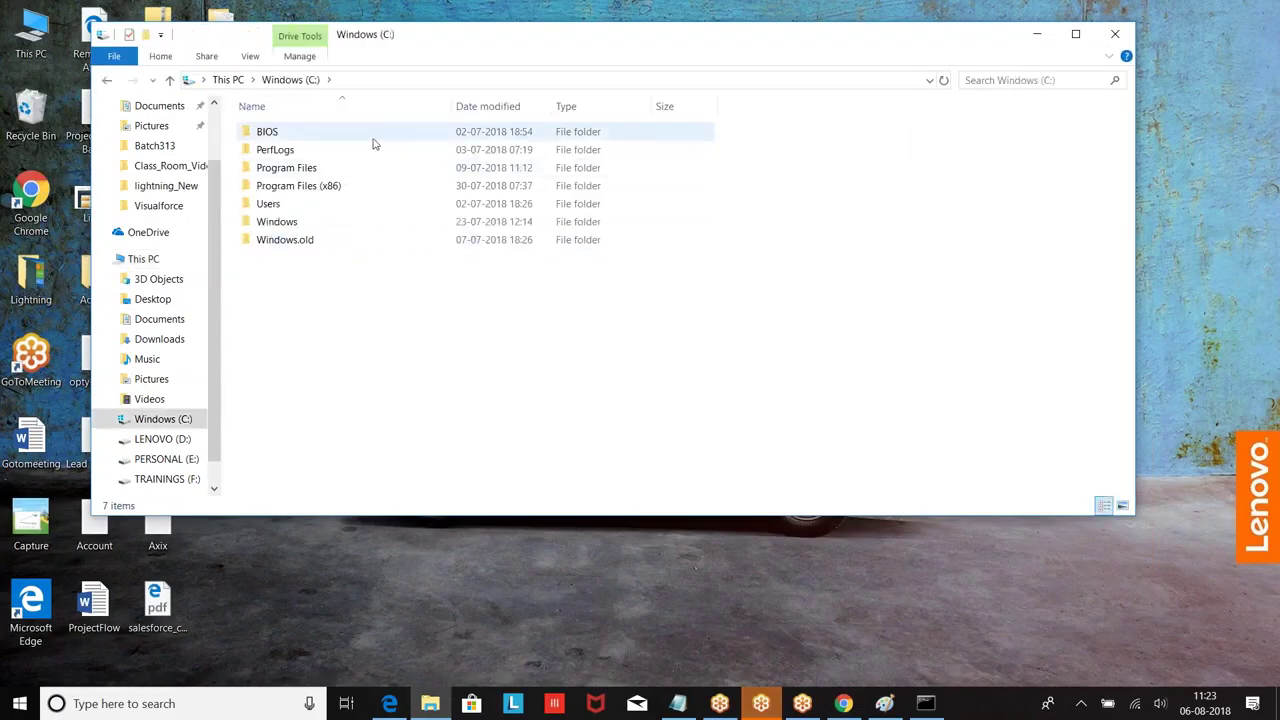
{"action": "double_click", "coordinate": [293, 186]}
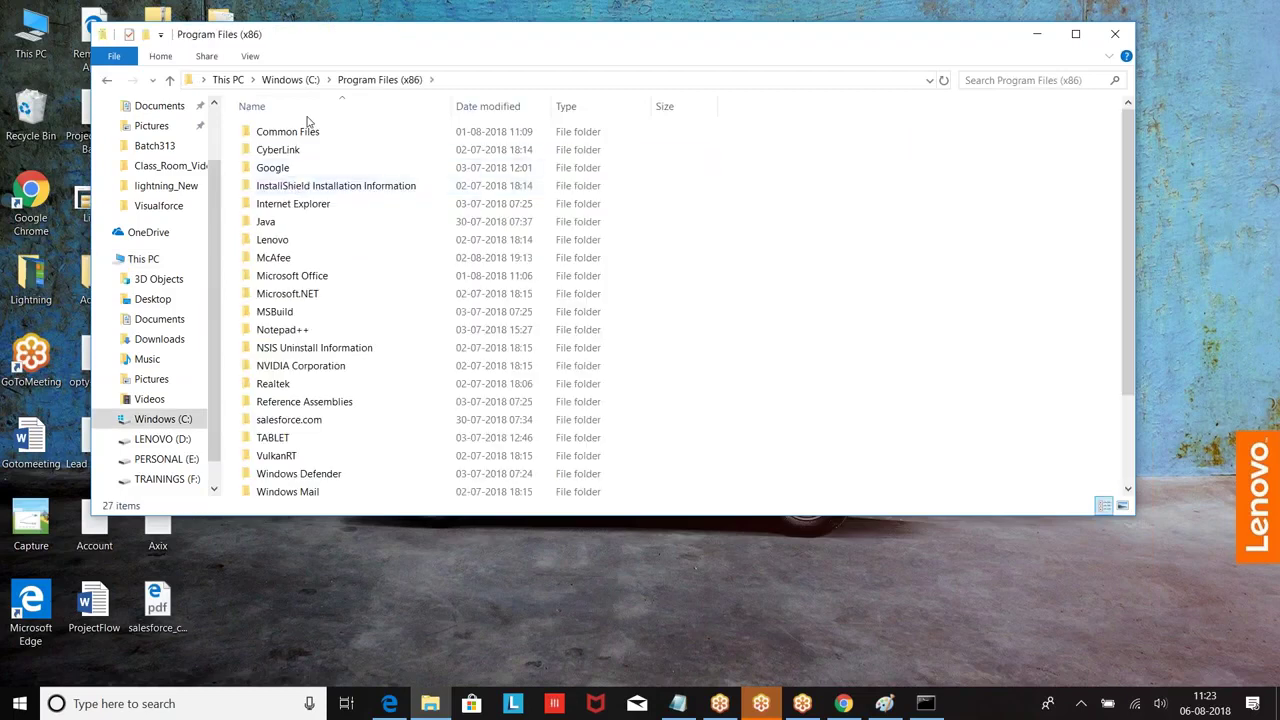
{"action": "double_click", "coordinate": [270, 222]}
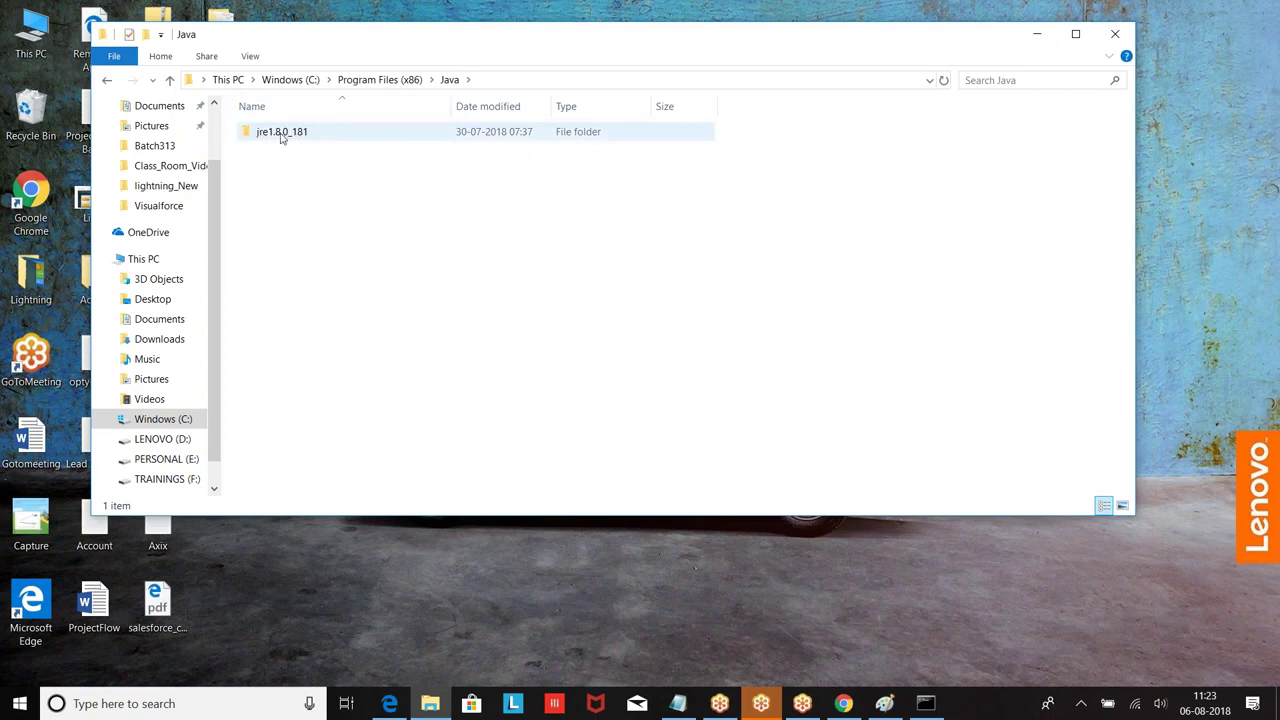
{"action": "left_click", "coordinate": [292, 80]}
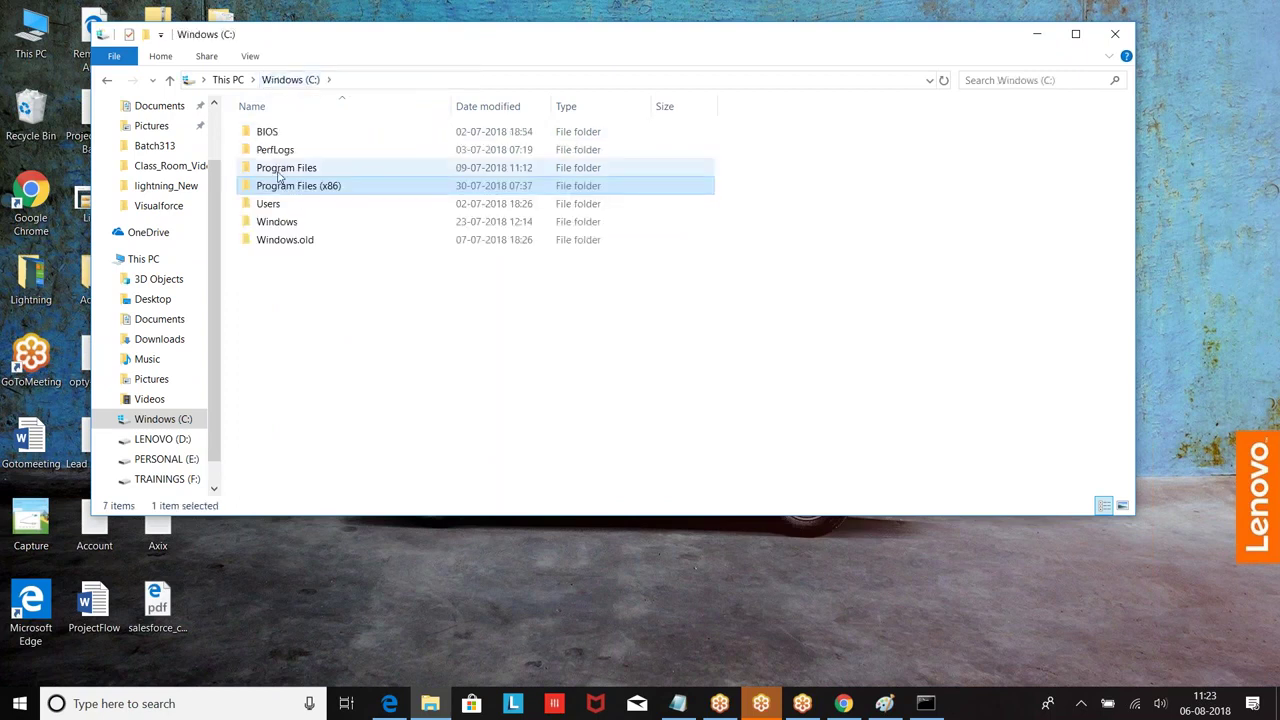
{"action": "double_click", "coordinate": [330, 188]}
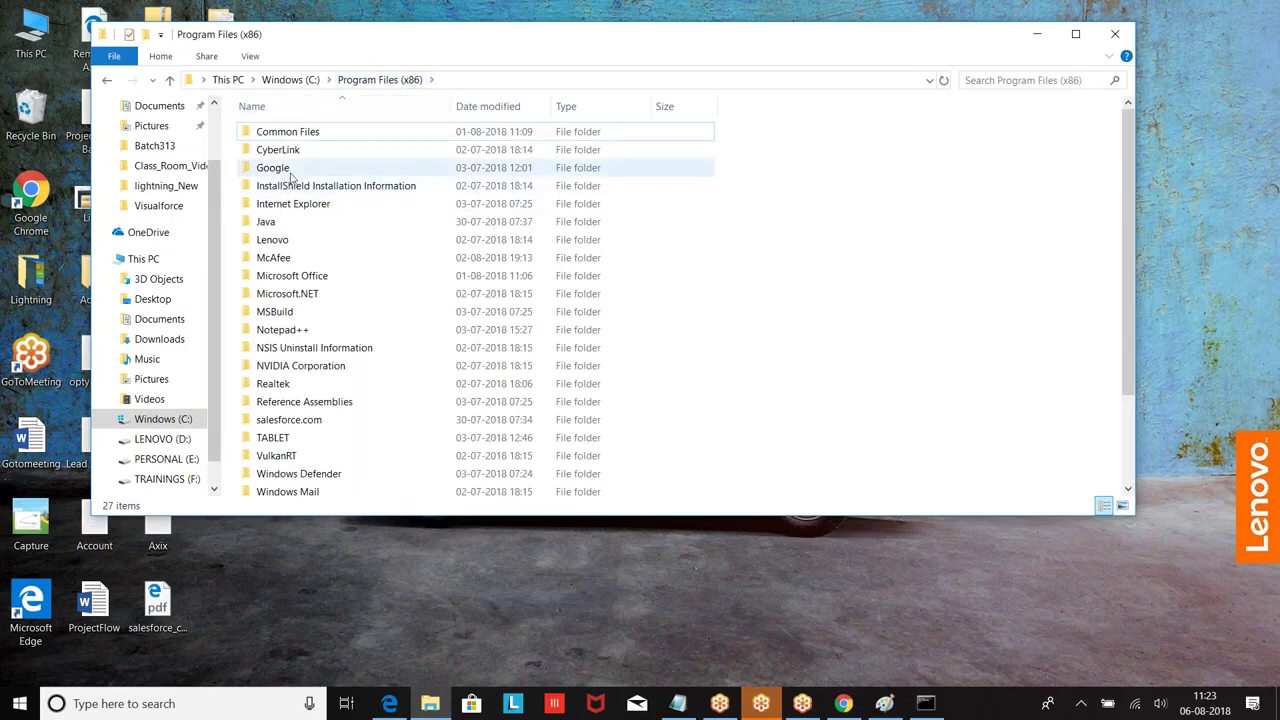
{"action": "double_click", "coordinate": [262, 224]}
{"action": "double_click", "coordinate": [280, 132]}
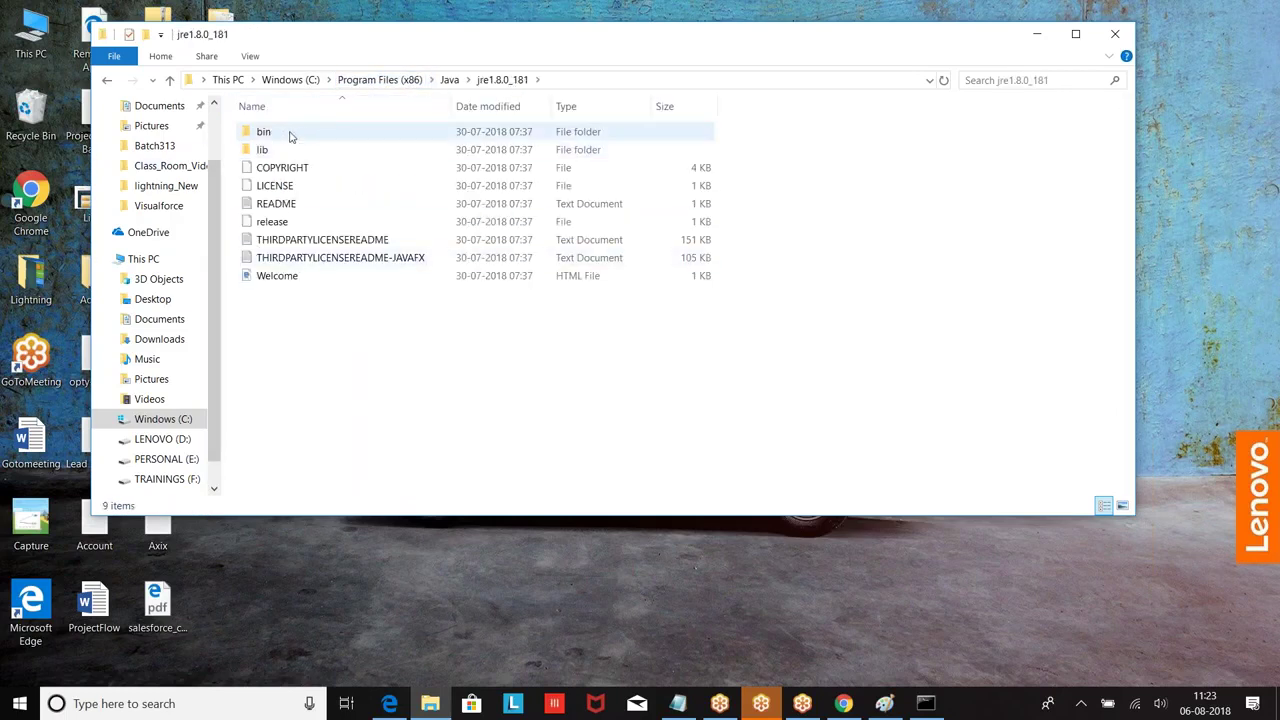
{"action": "double_click", "coordinate": [286, 133]}
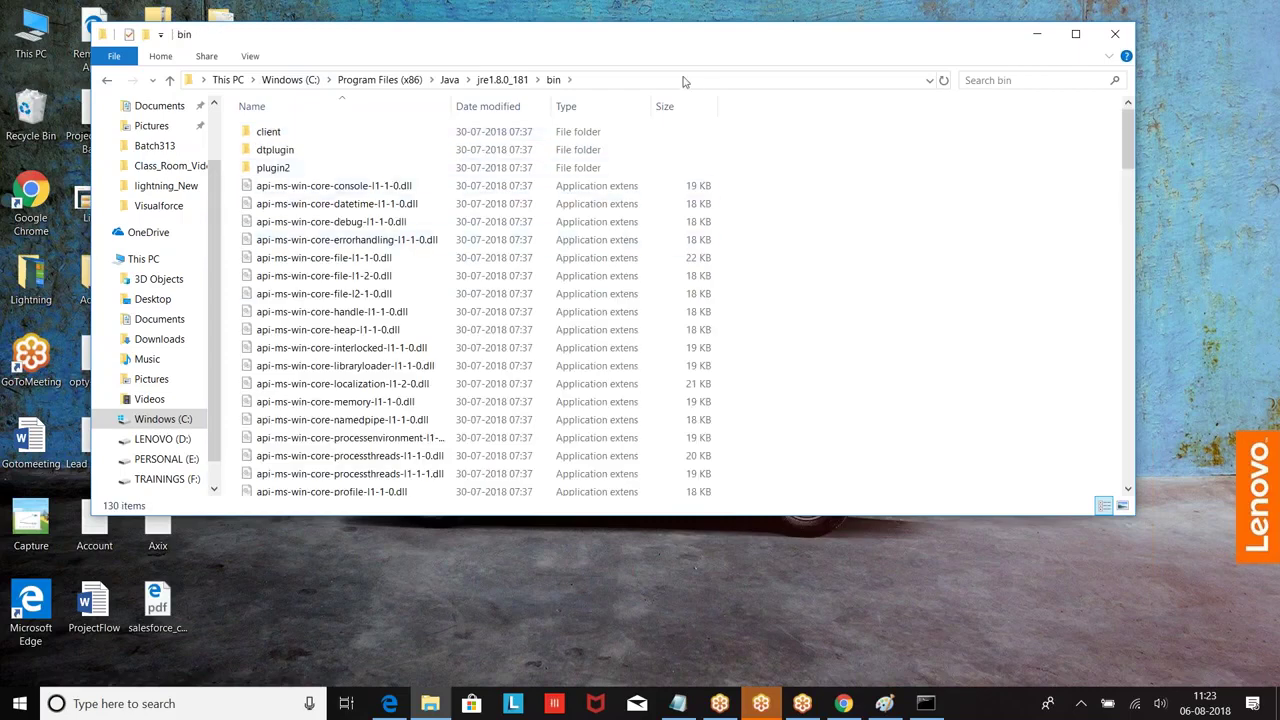
{"action": "left_click", "coordinate": [608, 82]}
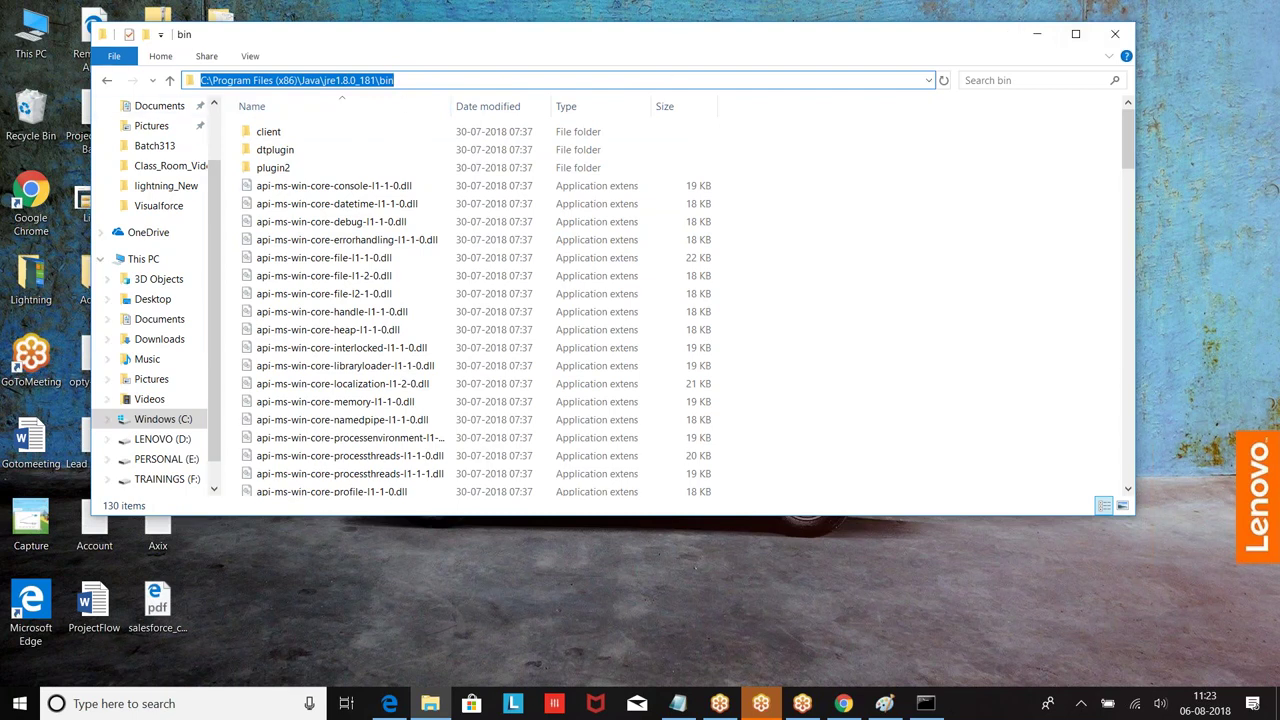
Step: Browse to C:\Program Files\Java\jdk1.8.0_172\bin, reveal its path, then hide File Explorer
{"action": "left_click", "coordinate": [150, 420]}
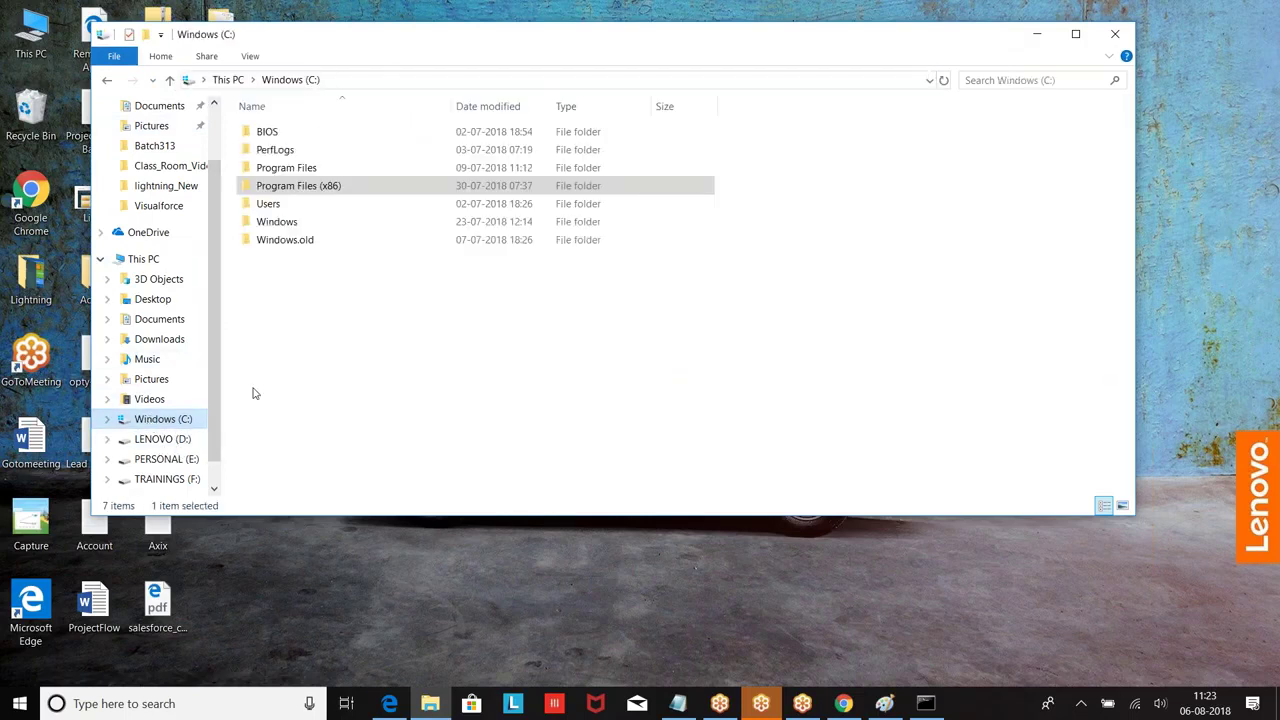
{"action": "double_click", "coordinate": [262, 167]}
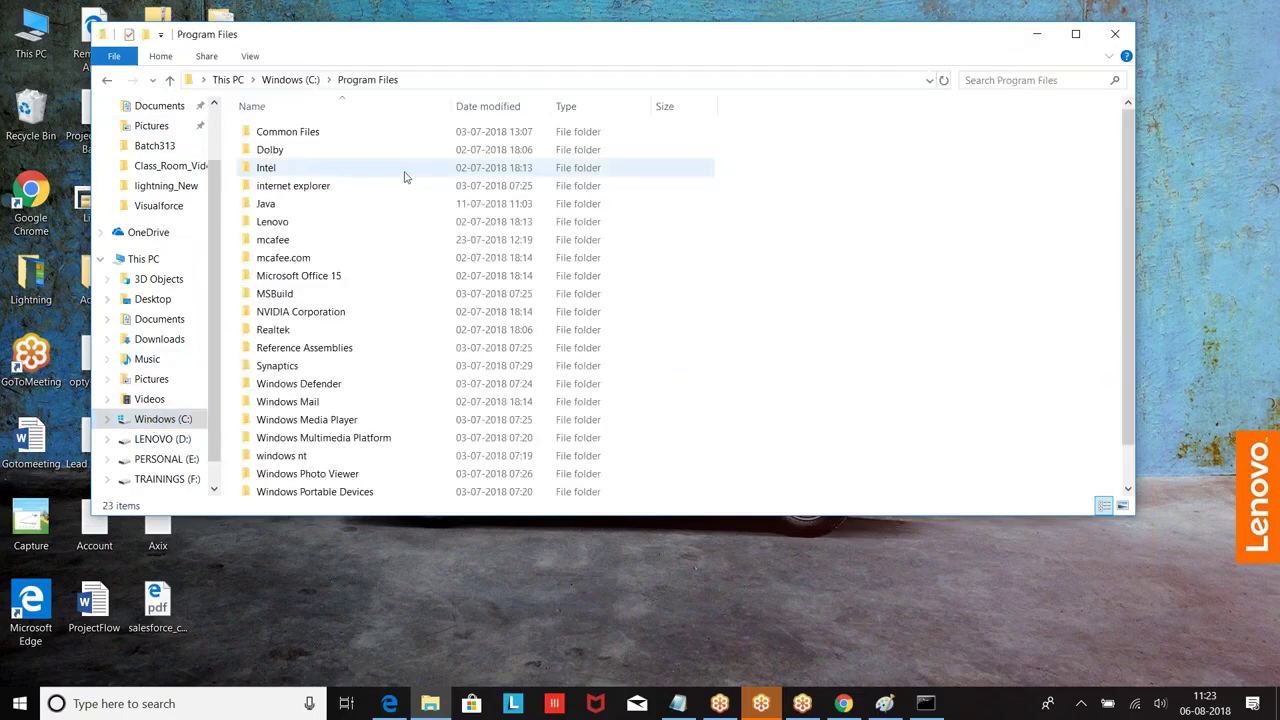
{"action": "double_click", "coordinate": [300, 204]}
{"action": "left_click", "coordinate": [287, 133]}
{"action": "double_click", "coordinate": [284, 133]}
{"action": "double_click", "coordinate": [263, 131]}
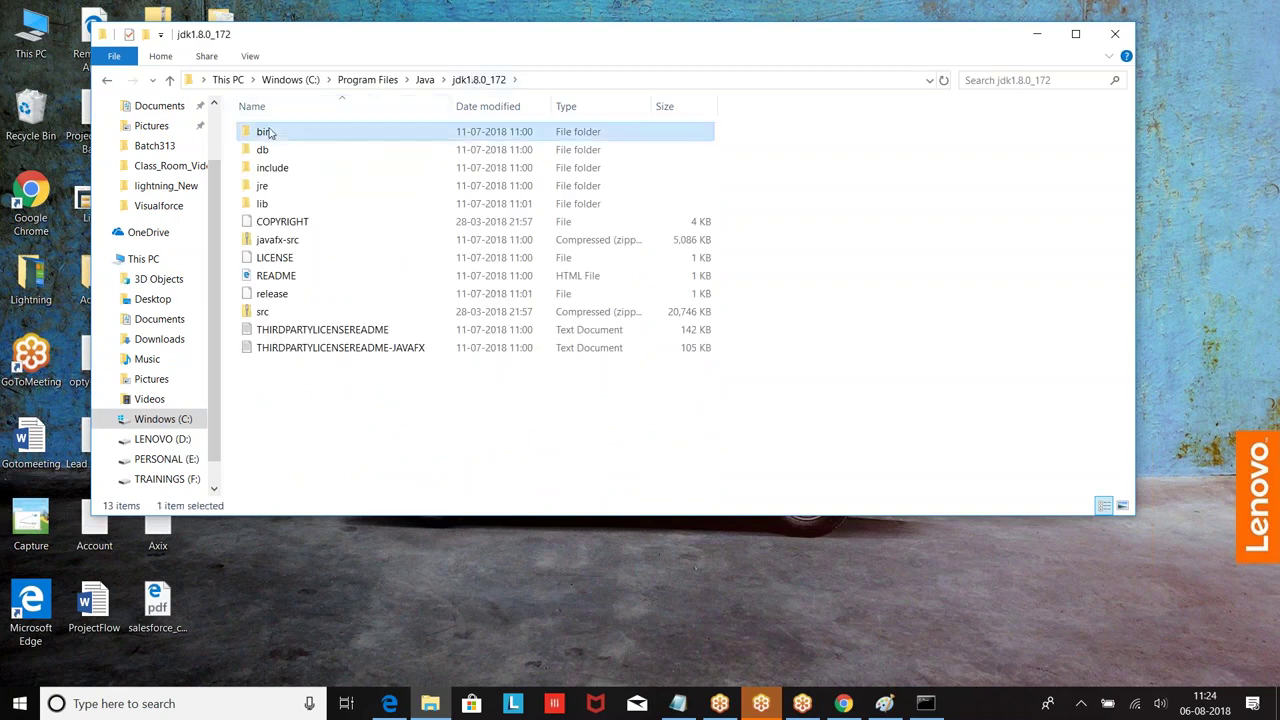
{"action": "left_click", "coordinate": [572, 80]}
{"action": "key", "text": "ctrl+c"}
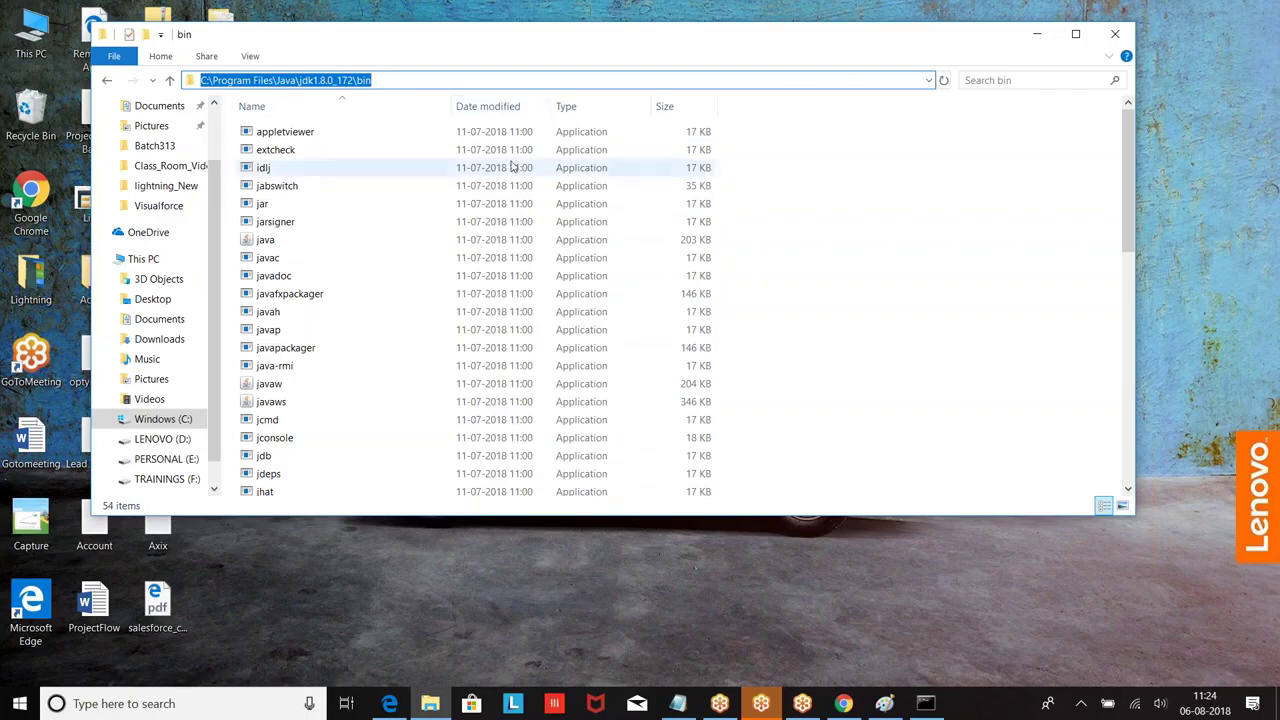
{"action": "left_click", "coordinate": [1038, 35]}
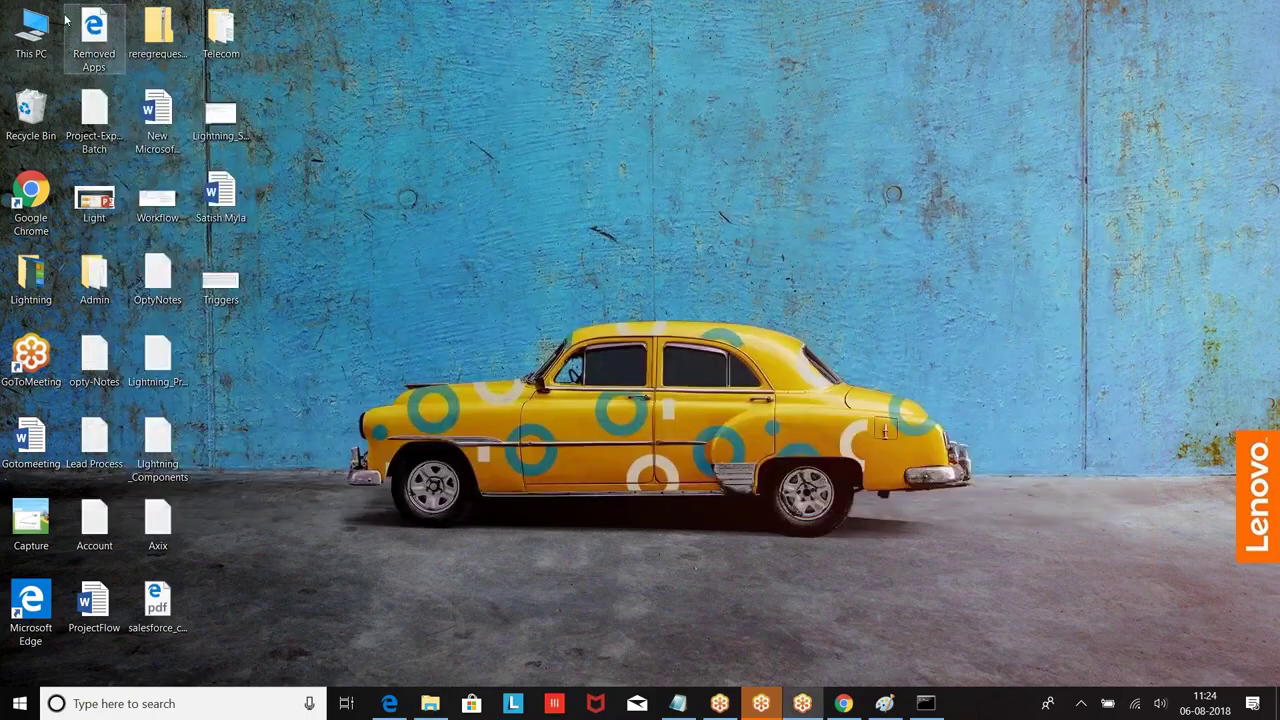
Step: Open Environment Variables from This PC's properties and inspect the user Path entries, including jre1.8.0_181 bin
{"action": "right_click", "coordinate": [38, 30]}
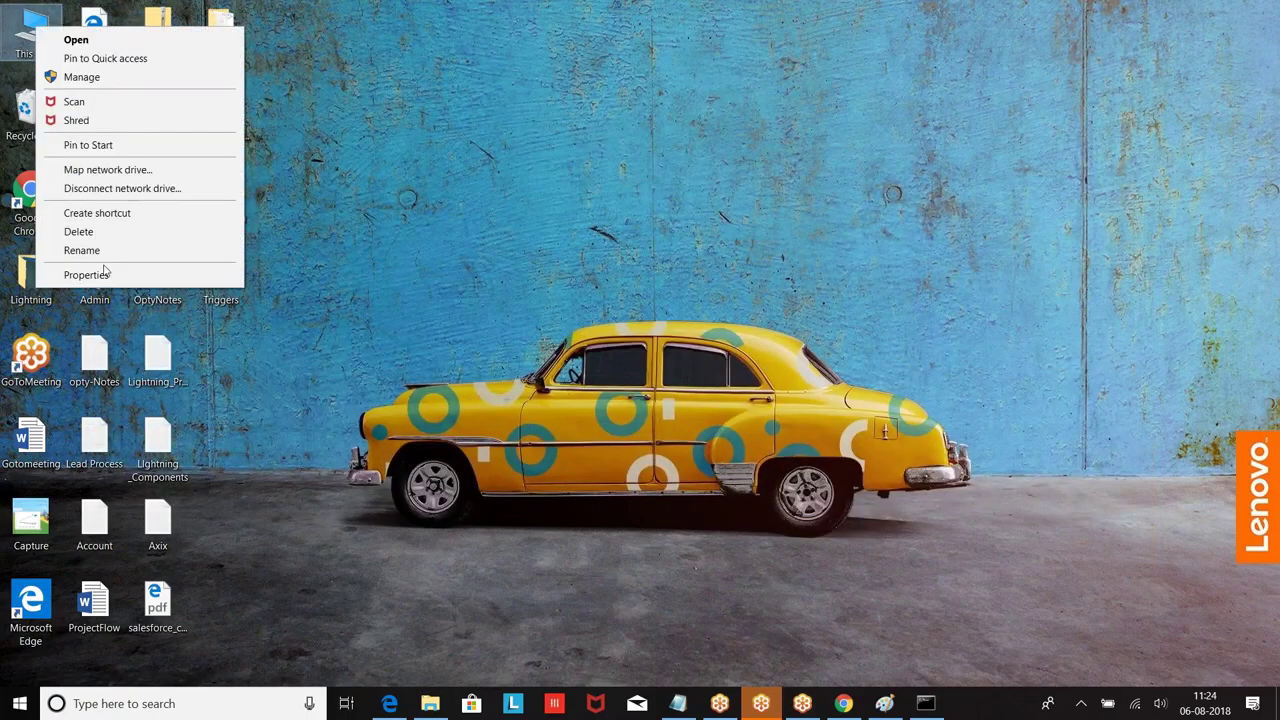
{"action": "left_click", "coordinate": [104, 272]}
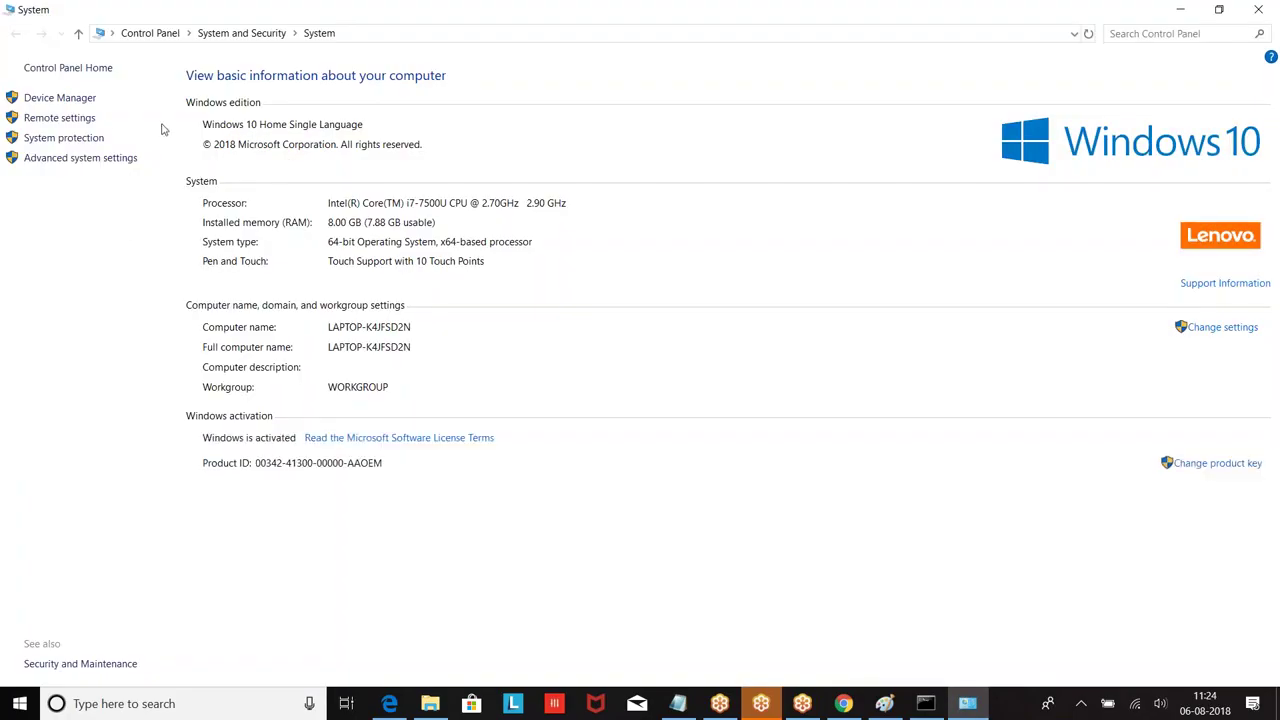
{"action": "left_click", "coordinate": [73, 160]}
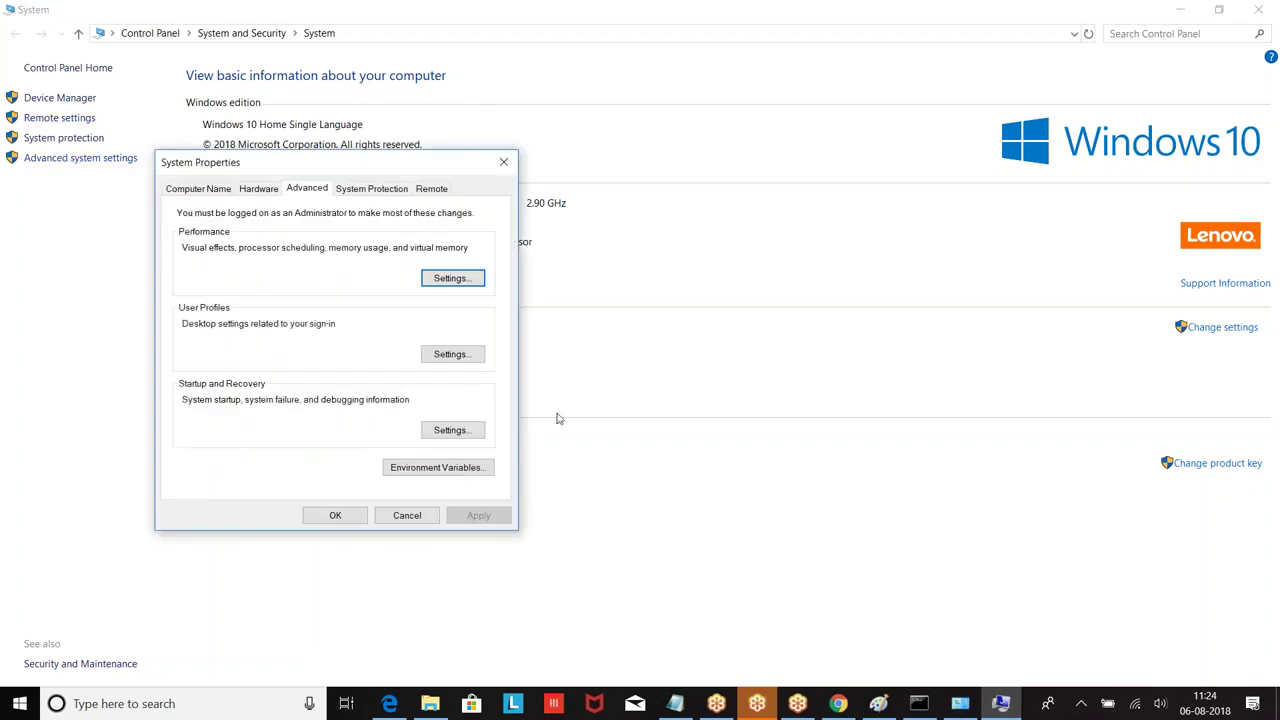
{"action": "left_click", "coordinate": [419, 470]}
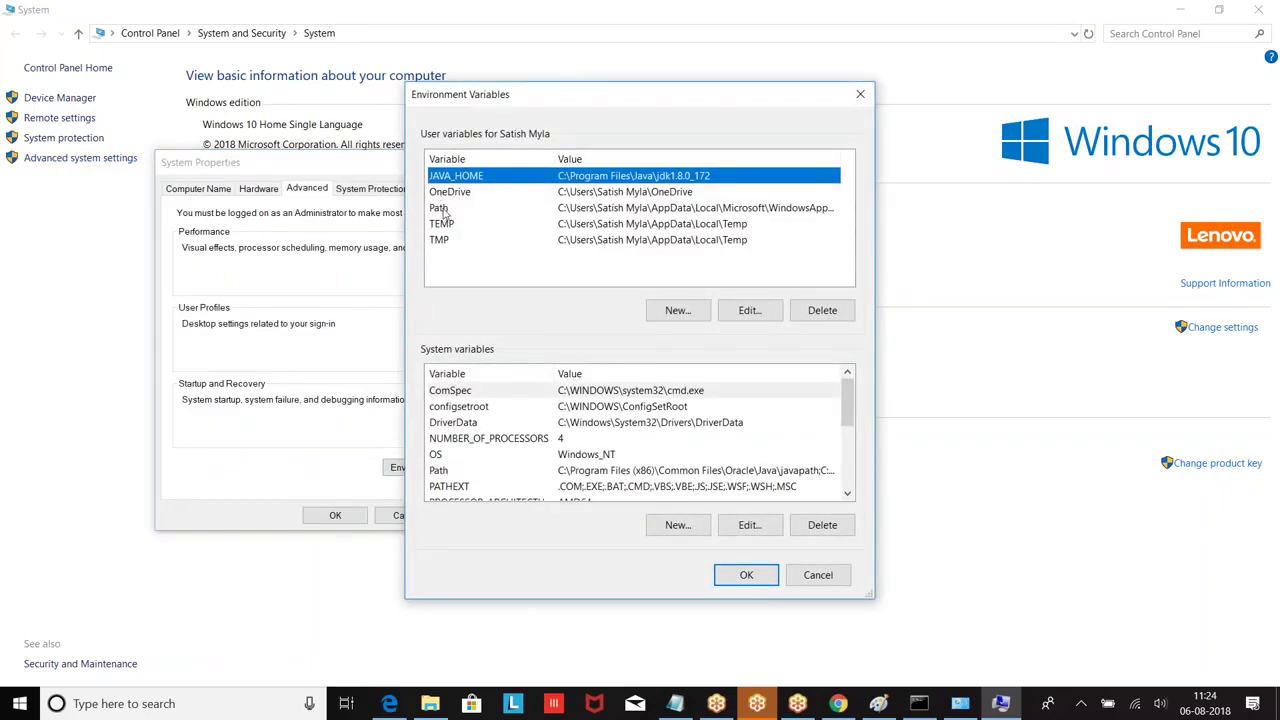
{"action": "left_click", "coordinate": [443, 210]}
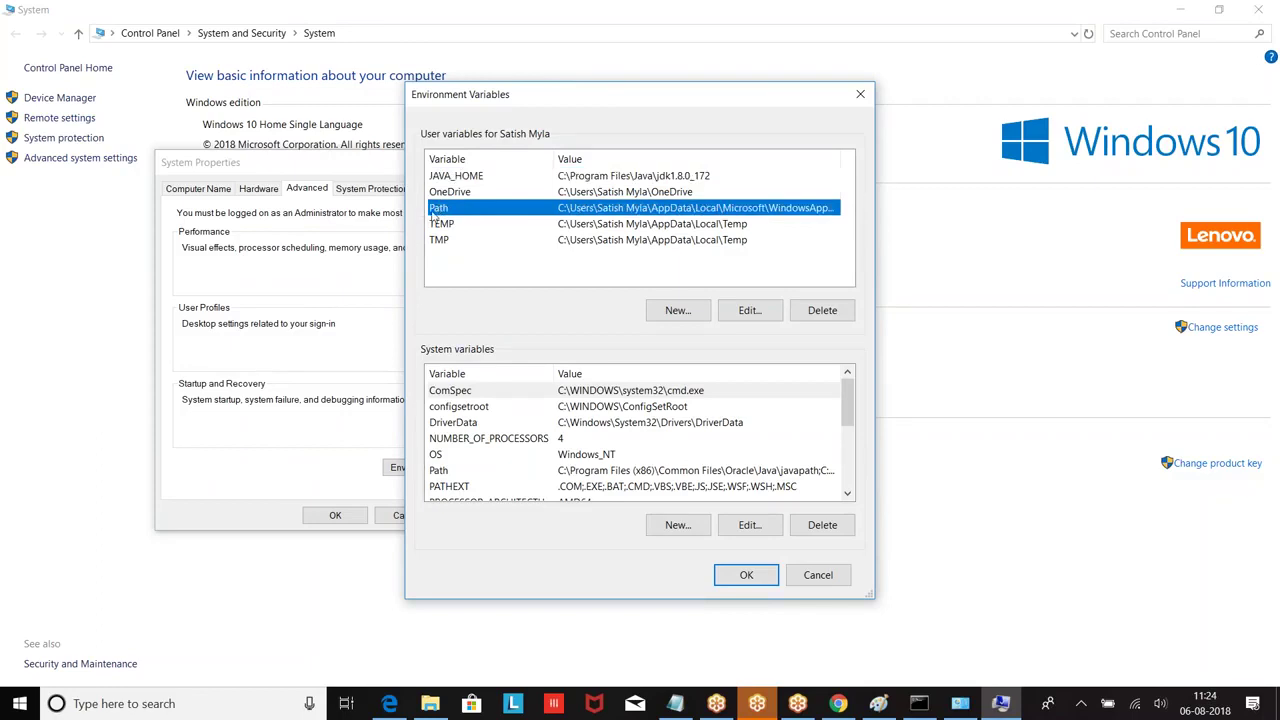
{"action": "left_click", "coordinate": [752, 313]}
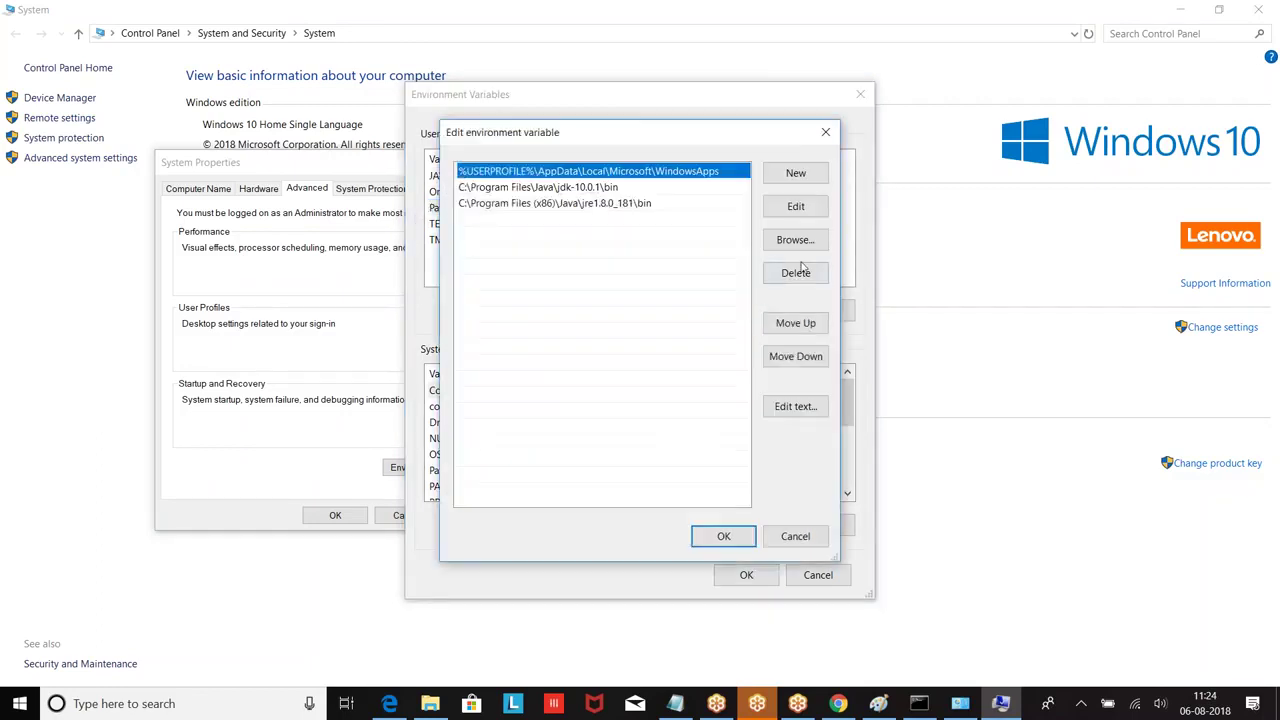
{"action": "left_click", "coordinate": [796, 207]}
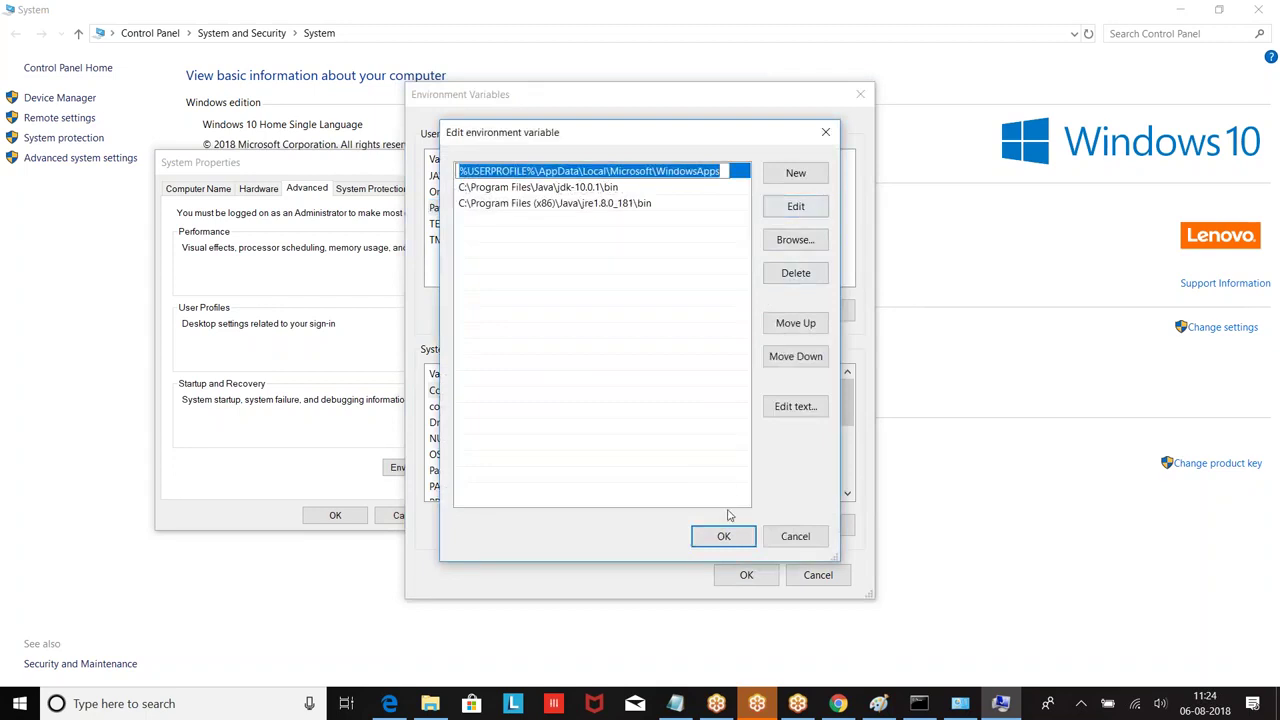
{"action": "left_click", "coordinate": [585, 206]}
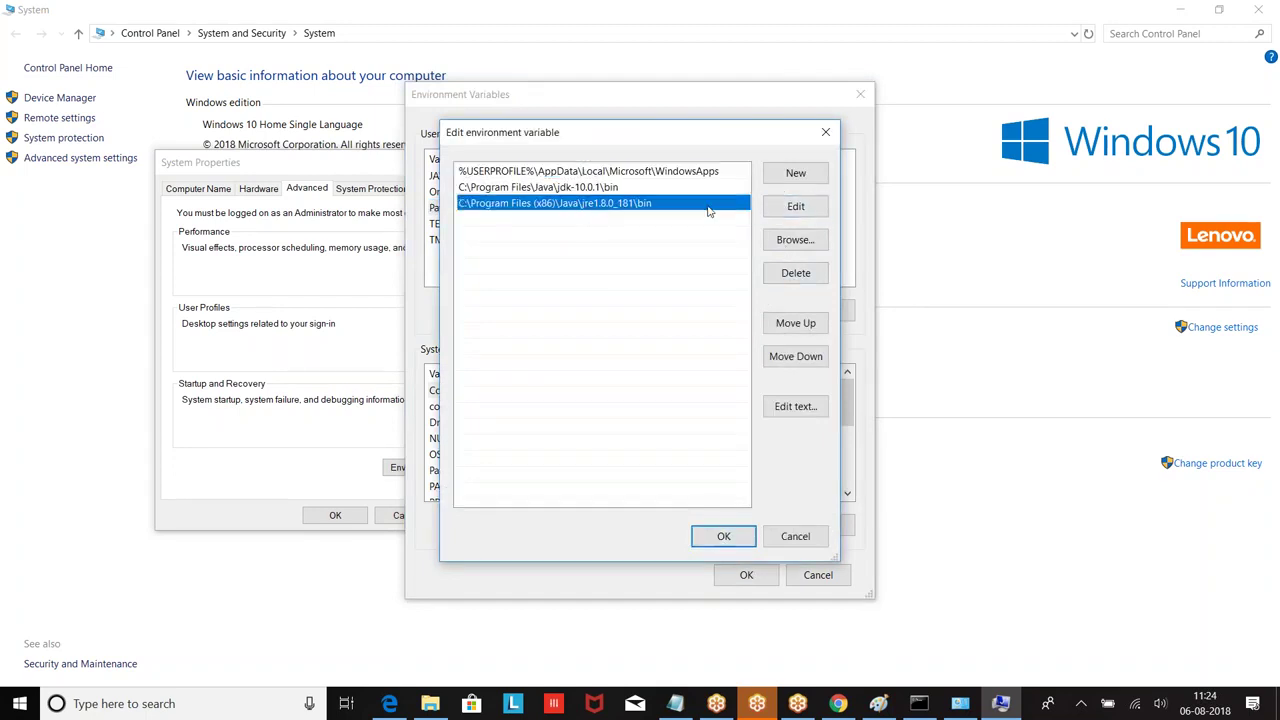
{"action": "left_click", "coordinate": [791, 211]}
{"action": "left_click", "coordinate": [729, 538]}
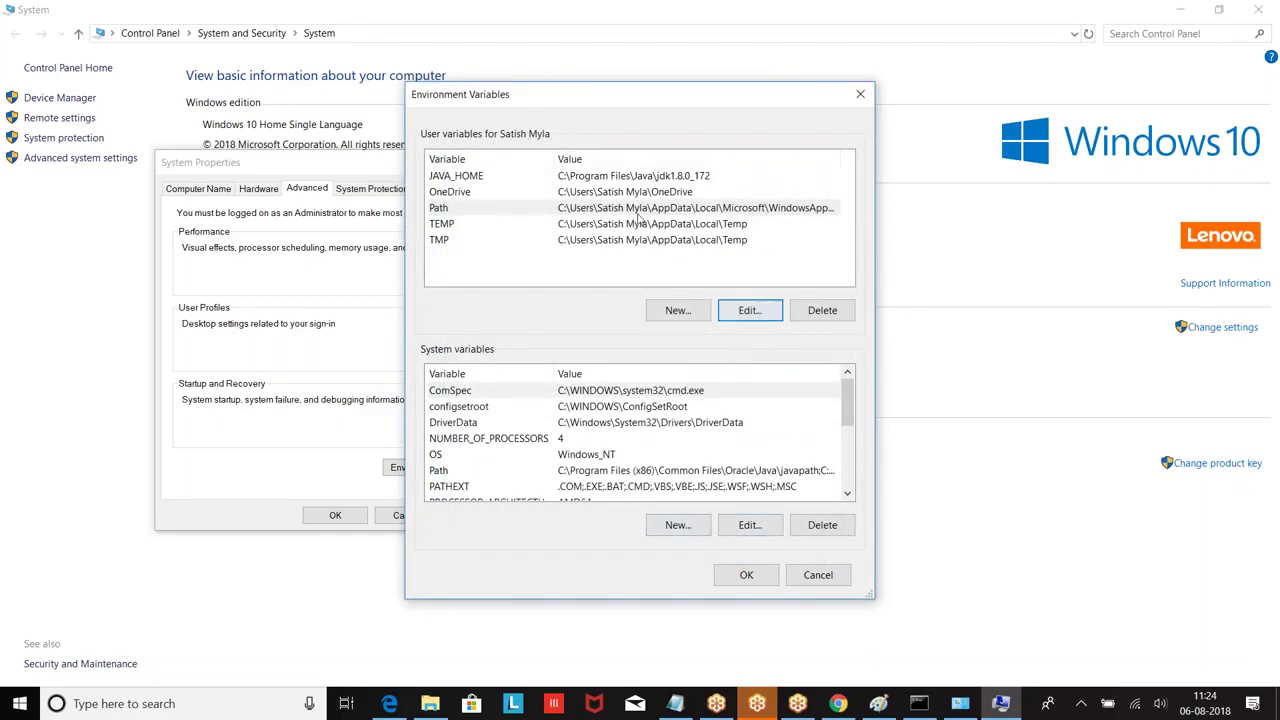
Step: View the user Path as a single text value and close it without saving
{"action": "left_click", "coordinate": [745, 318]}
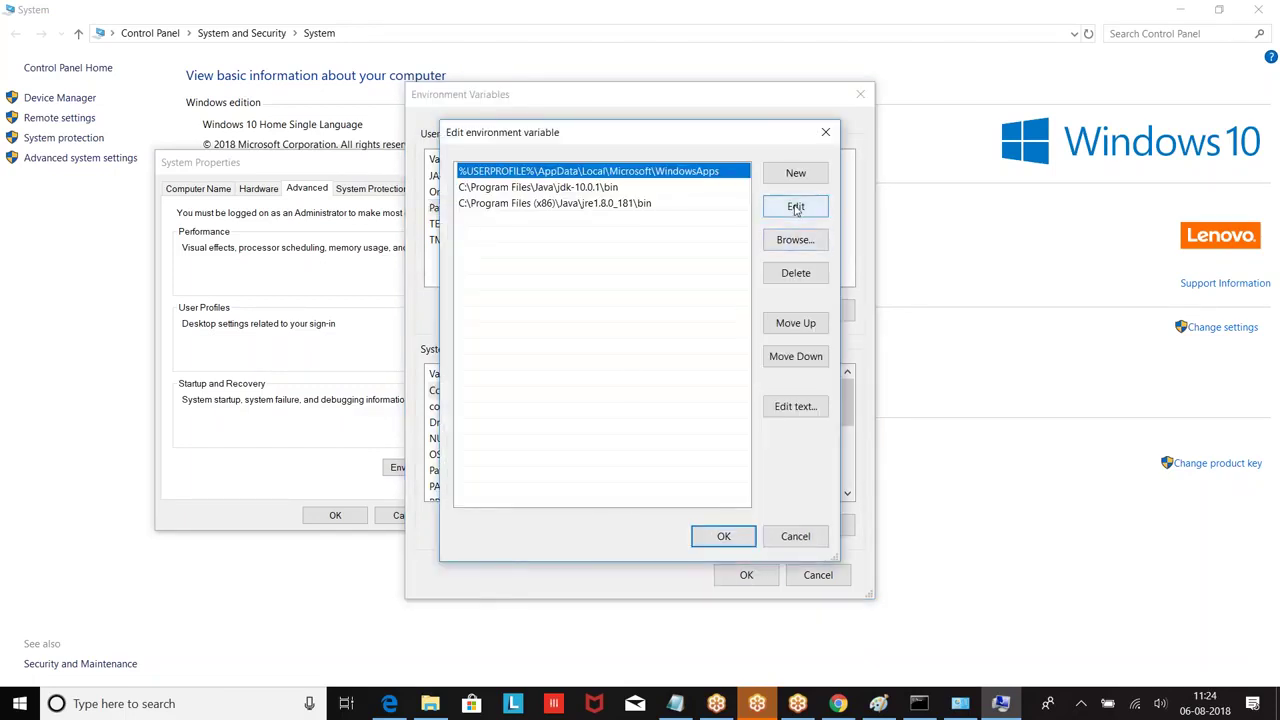
{"action": "left_click", "coordinate": [796, 410]}
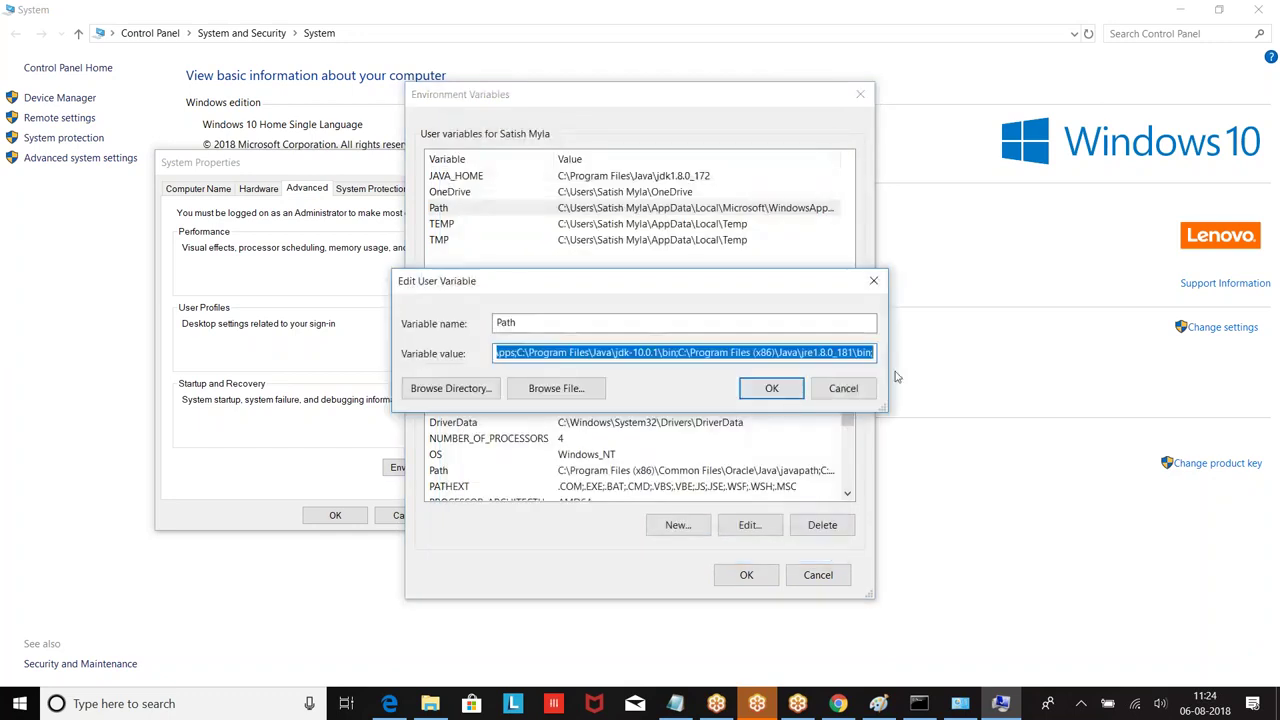
{"action": "left_click", "coordinate": [870, 352]}
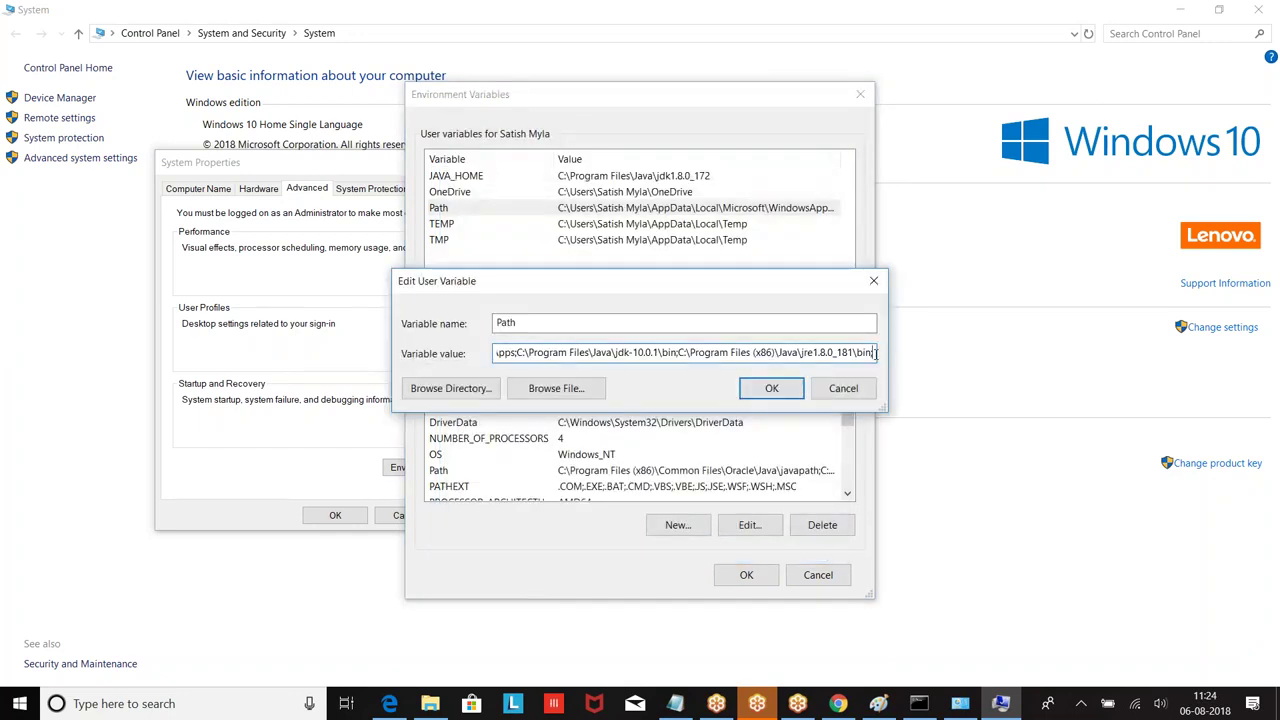
{"action": "left_click", "coordinate": [873, 280]}
Step: Try a new user variable 'TEst' with the pasted JDK bin path, then discard it
{"action": "left_click", "coordinate": [679, 310]}
{"action": "type", "text": "TEst"}
{"action": "left_click", "coordinate": [519, 352]}
{"action": "key", "text": "ctrl+v"}
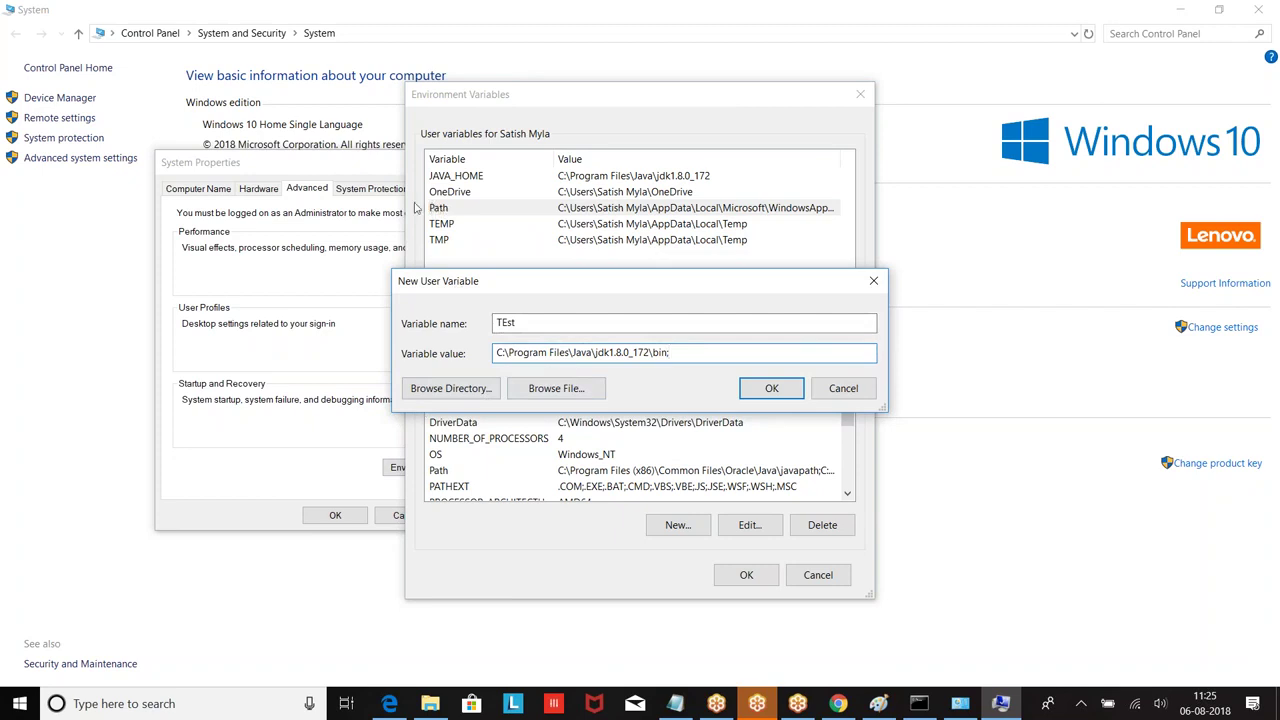
{"action": "left_click", "coordinate": [873, 284]}
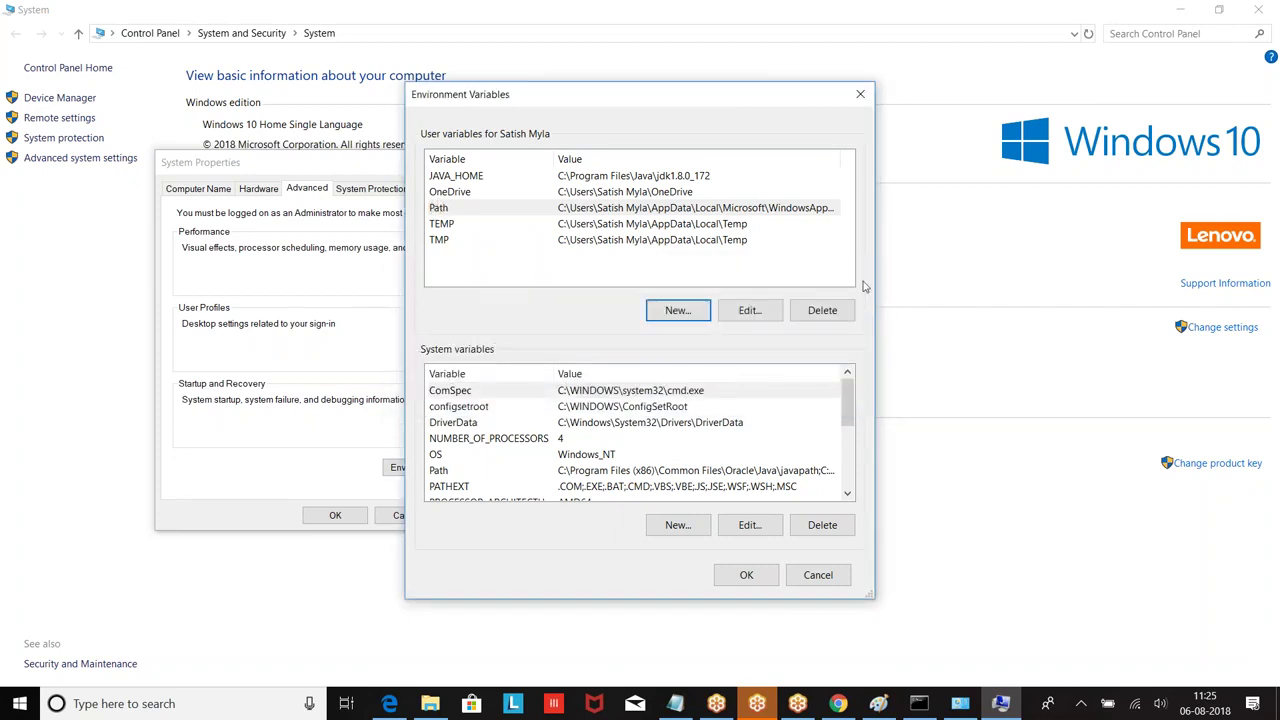
Step: Recheck the Path value, close all system dialogs and Command Prompt, and return to the notes
{"action": "left_click", "coordinate": [518, 210]}
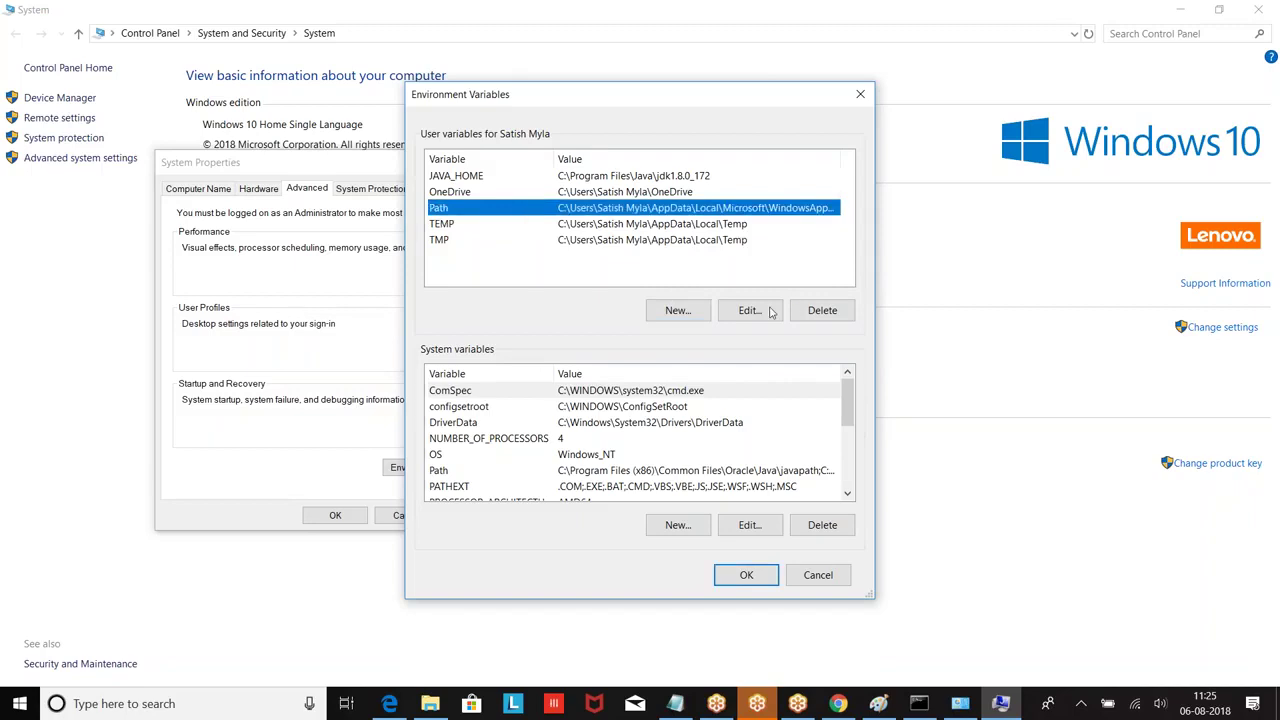
{"action": "left_click", "coordinate": [770, 310]}
{"action": "left_click", "coordinate": [795, 406]}
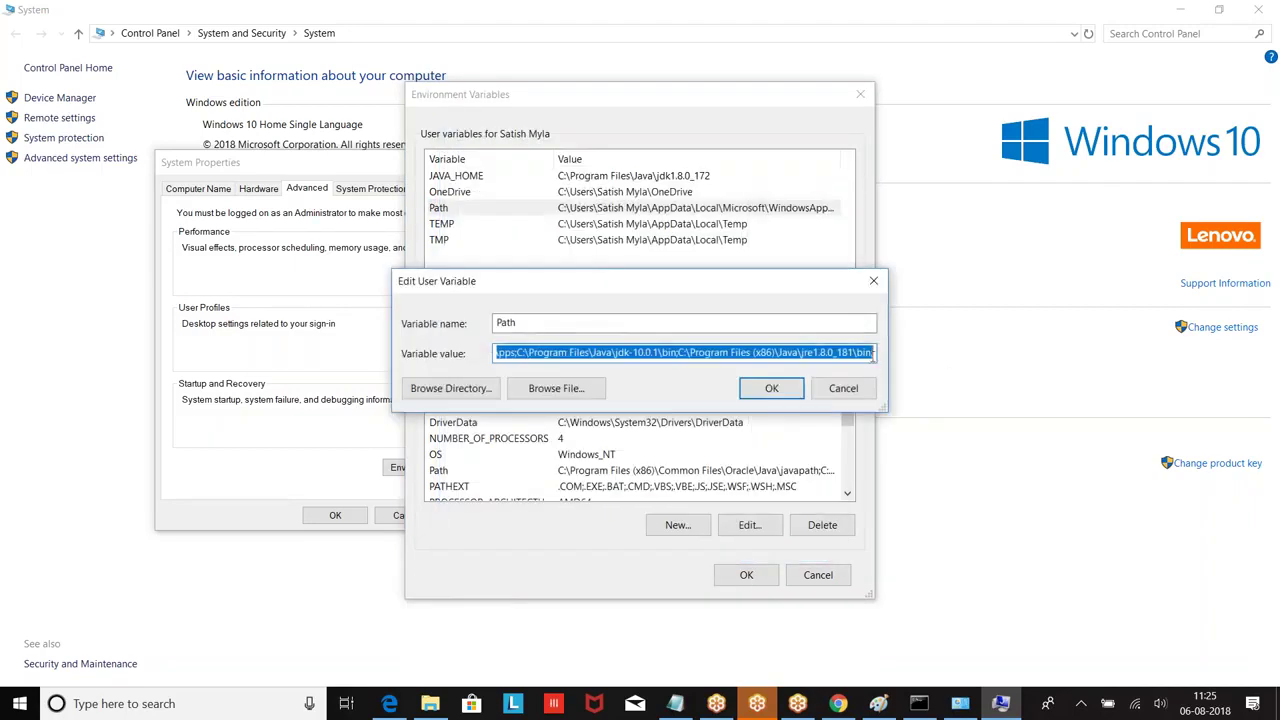
{"action": "left_click", "coordinate": [869, 353]}
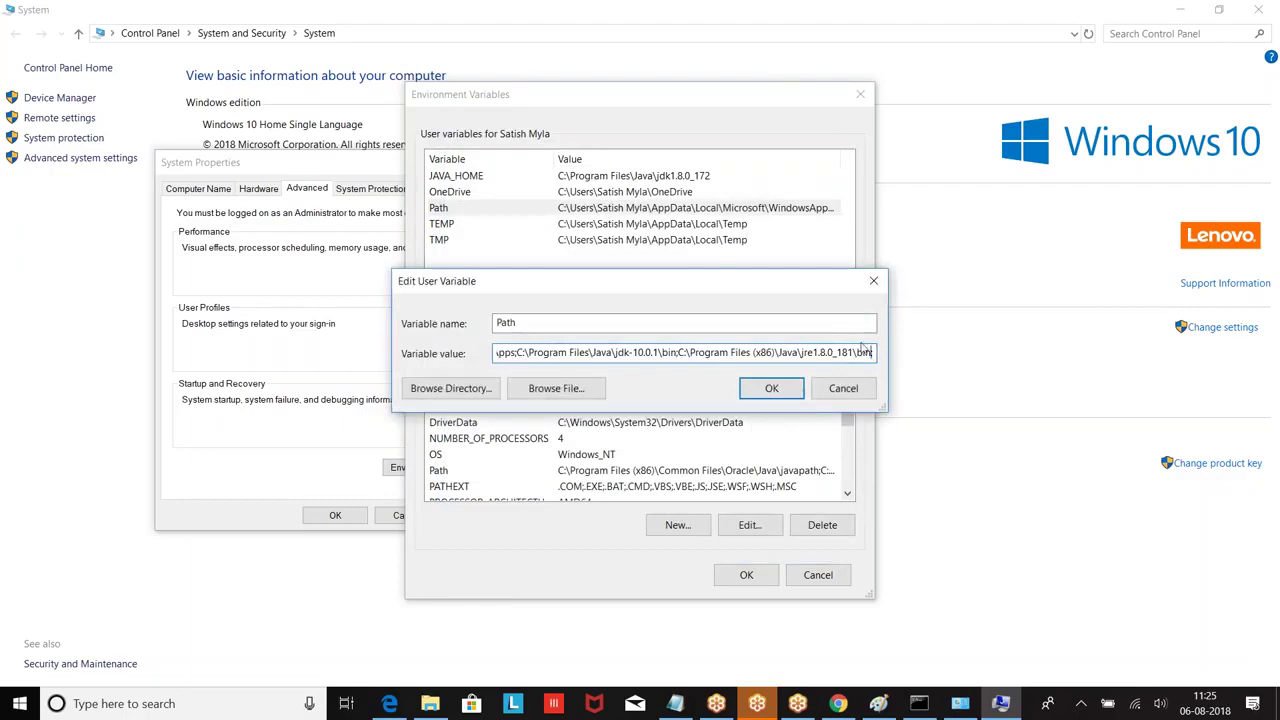
{"action": "left_click", "coordinate": [843, 389]}
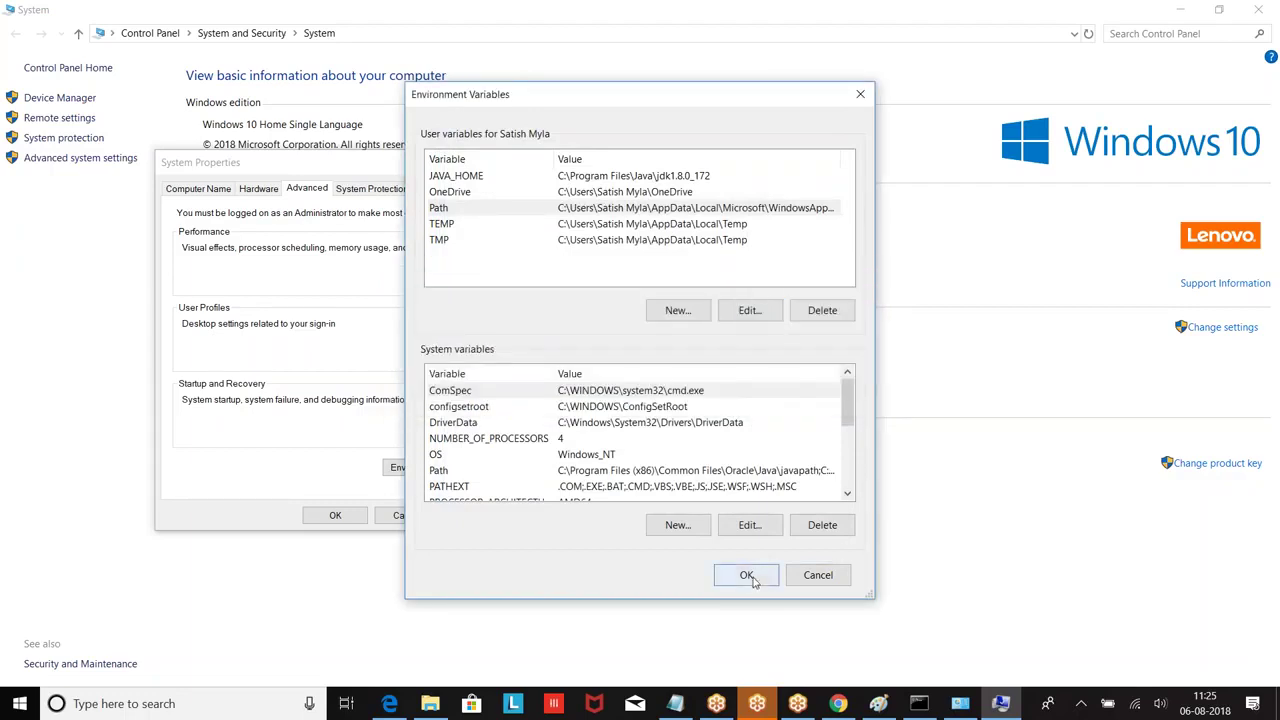
{"action": "left_click", "coordinate": [746, 575]}
{"action": "left_click", "coordinate": [334, 515]}
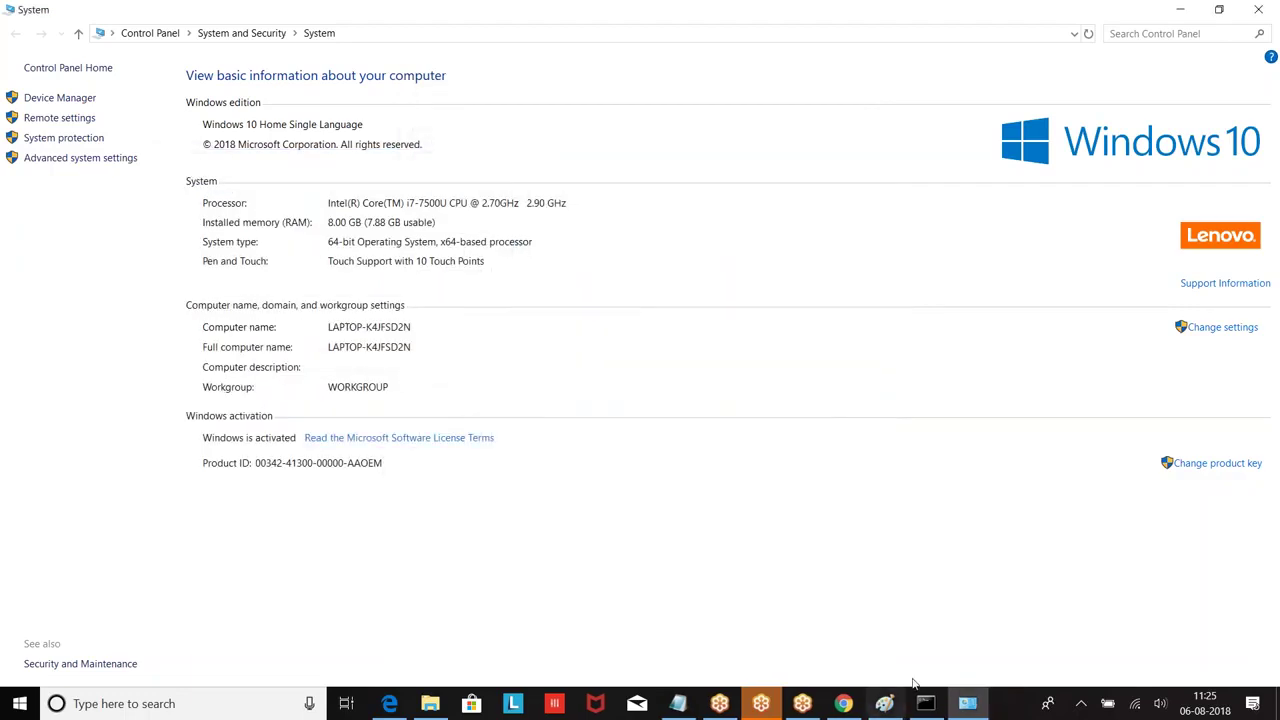
{"action": "left_click", "coordinate": [919, 703]}
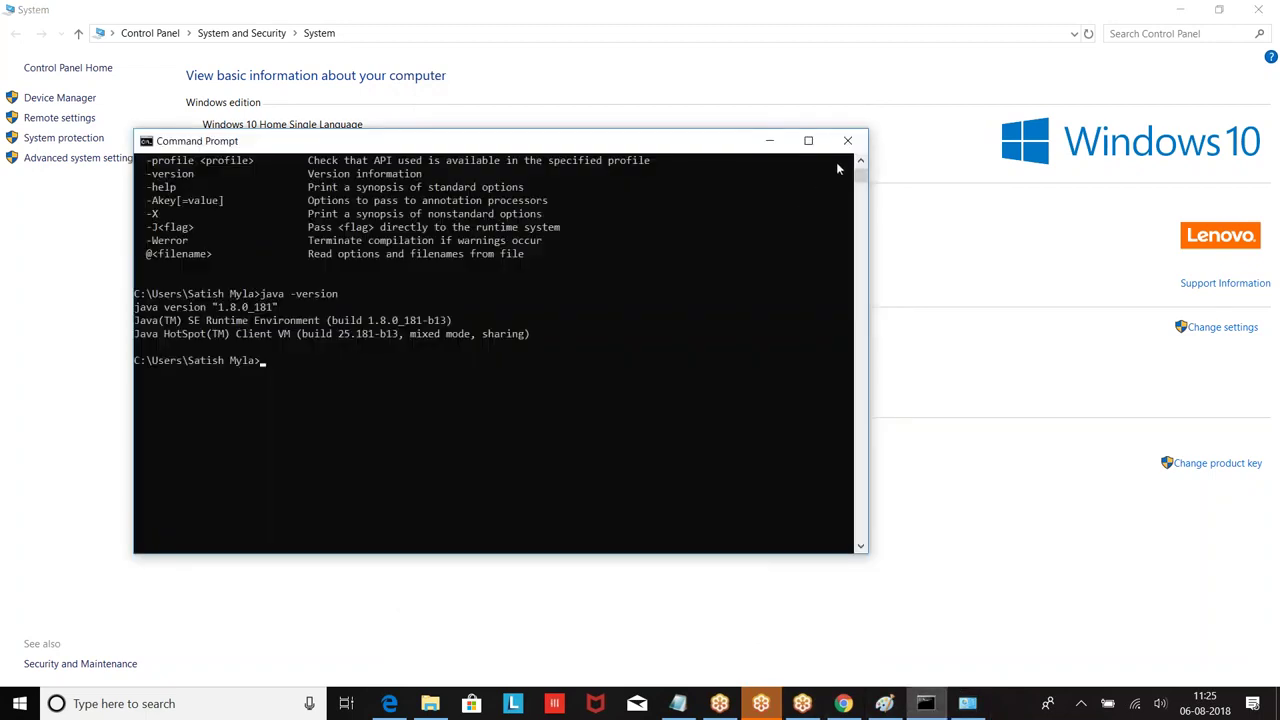
{"action": "left_click", "coordinate": [855, 161]}
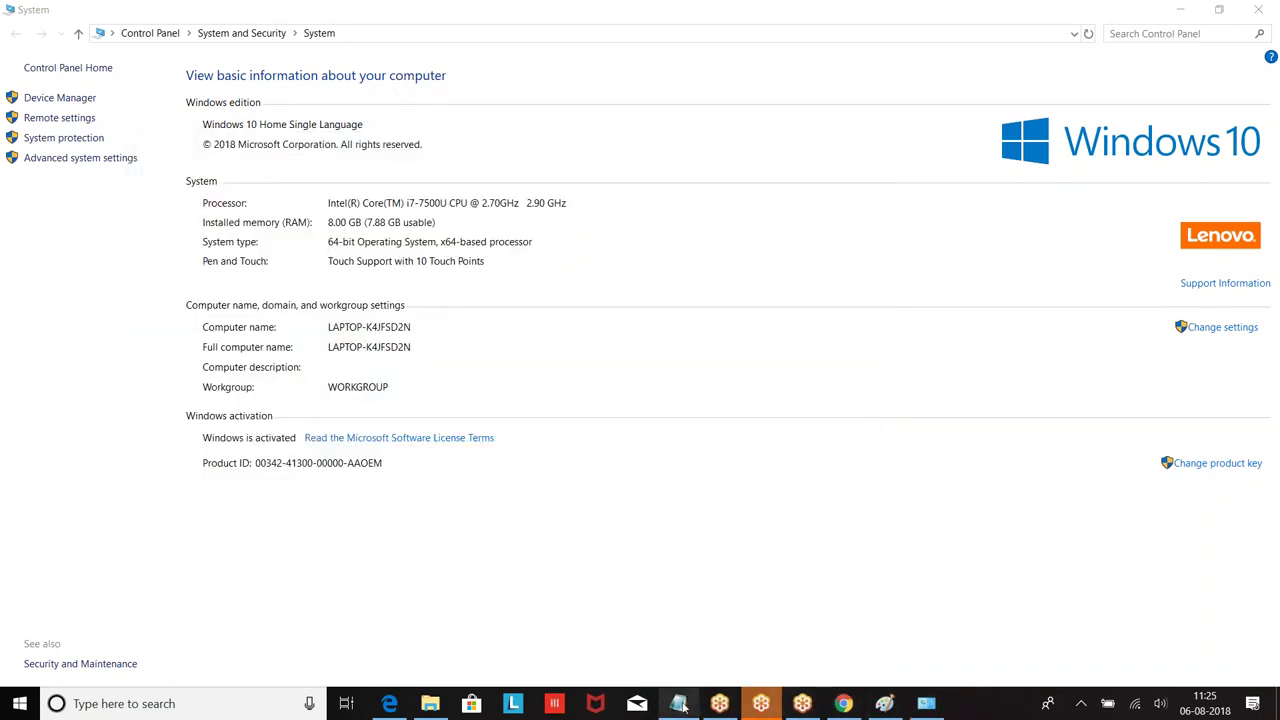
{"action": "left_click", "coordinate": [678, 703]}
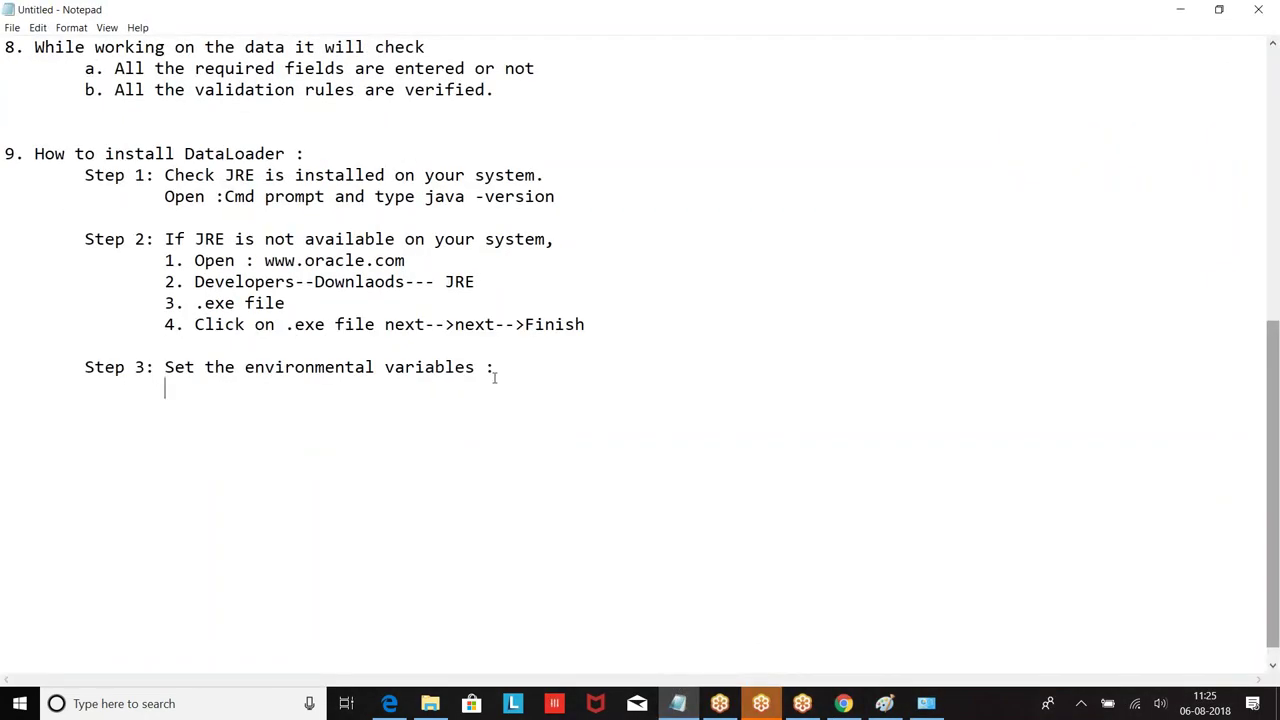
Step: Under Step 3, type the indented chain MyComputer |---> Right Click |---> Properties
{"action": "key", "text": "Return"}
{"action": "key", "text": "Tab"}
{"action": "key", "text": "Tab"}
{"action": "type", "text": "MyCompute"}
{"action": "type", "text": "er"}
{"action": "key", "text": "BackSpace"}
{"action": "key", "text": "BackSpace"}
{"action": "type", "text": "r"}
{"action": "key", "text": "Return"}
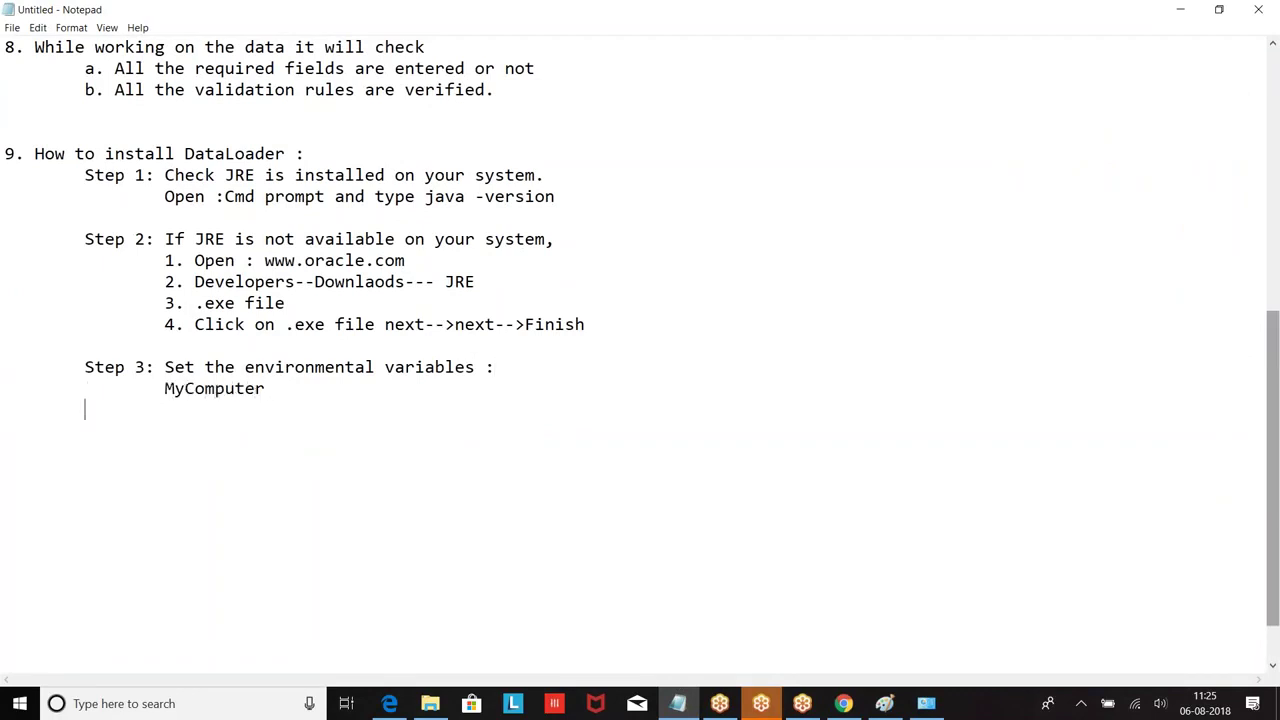
{"action": "type", "text": "|--->Right Click"}
{"action": "key", "text": "BackSpace"}
{"action": "key", "text": "BackSpace"}
{"action": "type", "text": "ick"}
{"action": "key", "text": "Return"}
{"action": "key", "text": "Tab"}
{"action": "key", "text": "Tab"}
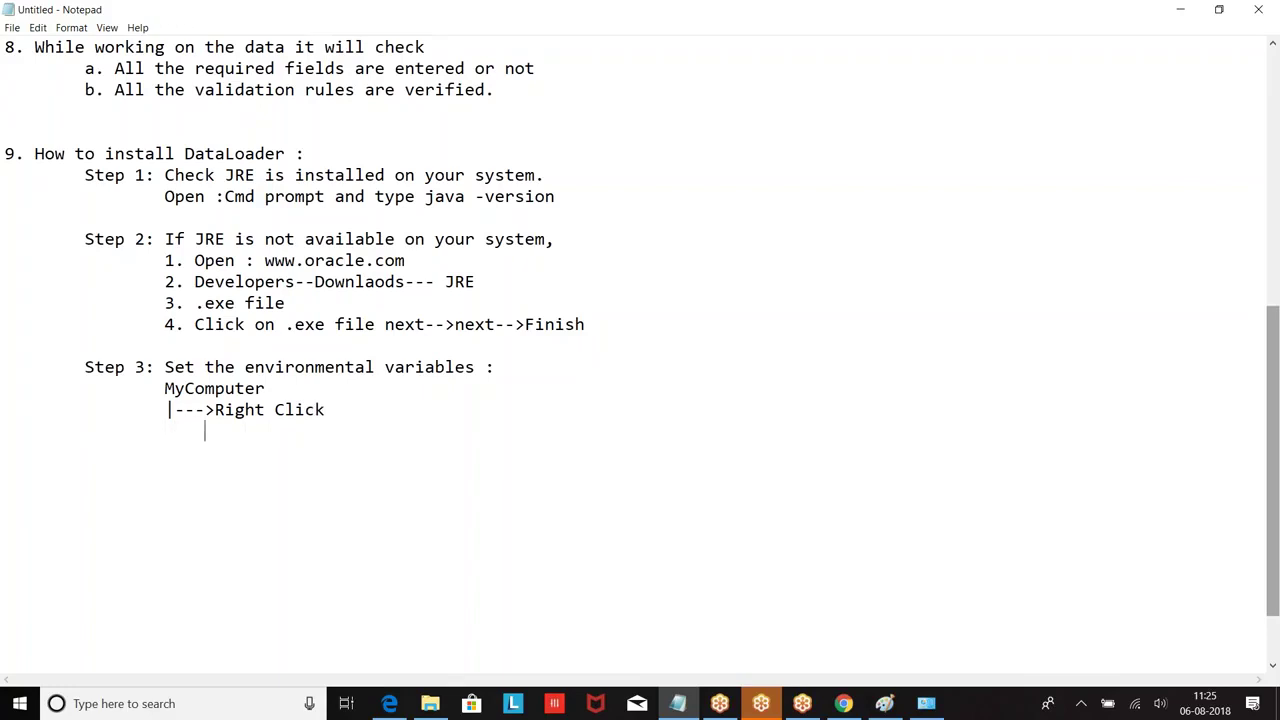
{"action": "type", "text": "|---> Properties"}
Step: Continue the chain with |---> Advanced settings and |---> Environmental variables, then open blank lines
{"action": "key", "text": "Return"}
{"action": "key", "text": "Tab"}
{"action": "key", "text": "Tab"}
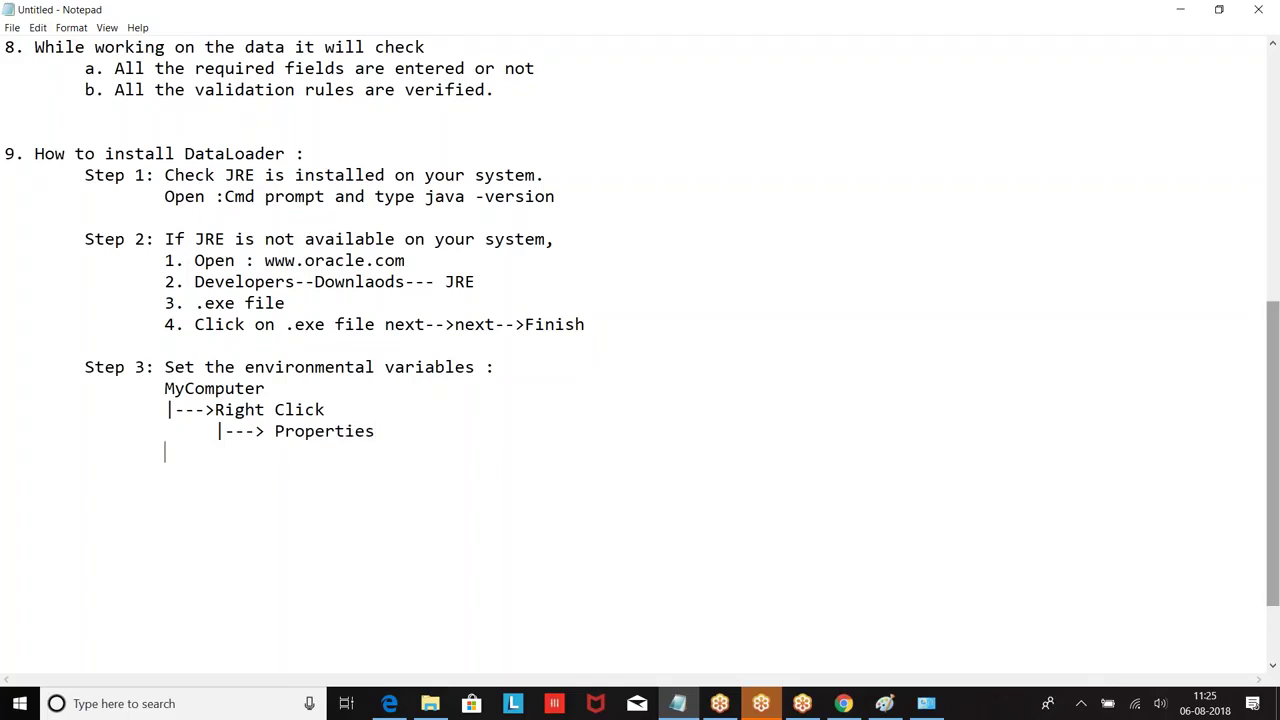
{"action": "type", "text": "|---> Advanced s"}
{"action": "key", "text": "BackSpace"}
{"action": "key", "text": "BackSpace"}
{"action": "type", "text": "d settings"}
{"action": "key", "text": "Return"}
{"action": "key", "text": "Tab"}
{"action": "key", "text": "Tab"}
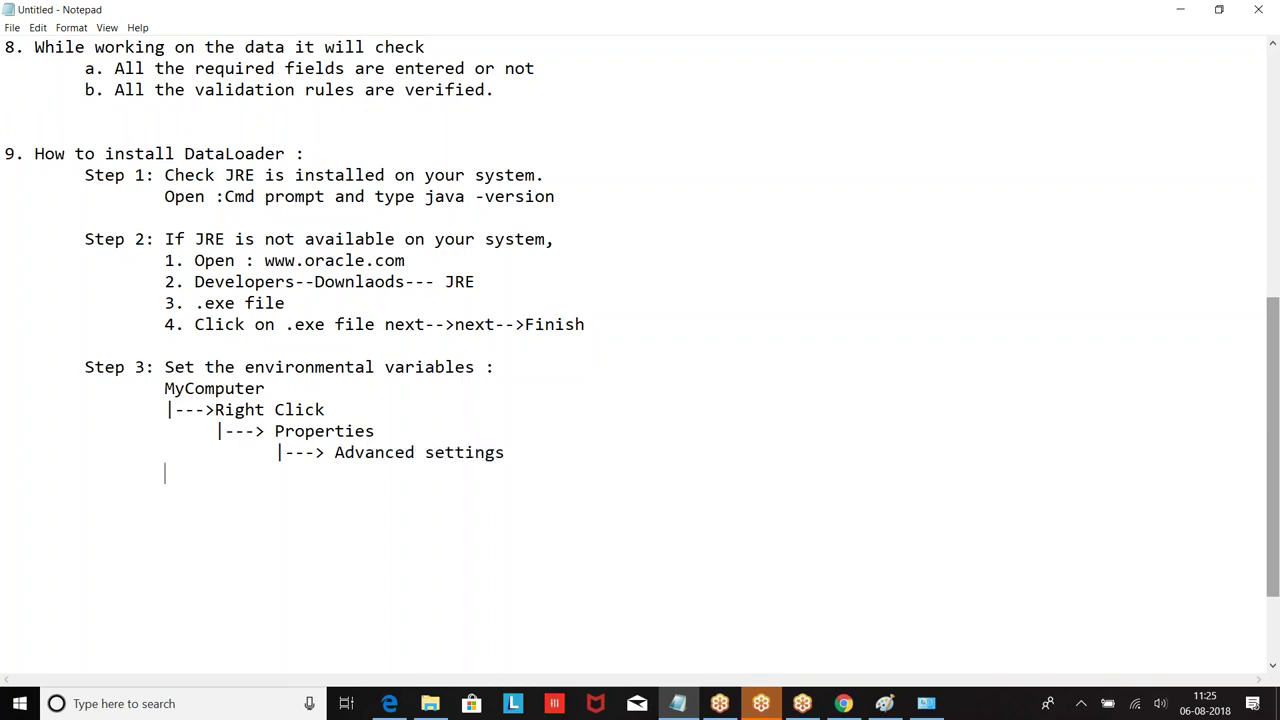
{"action": "type", "text": "|---> Environmne"}
{"action": "key", "text": "BackSpace"}
{"action": "key", "text": "BackSpace"}
{"action": "type", "text": "ental vai"}
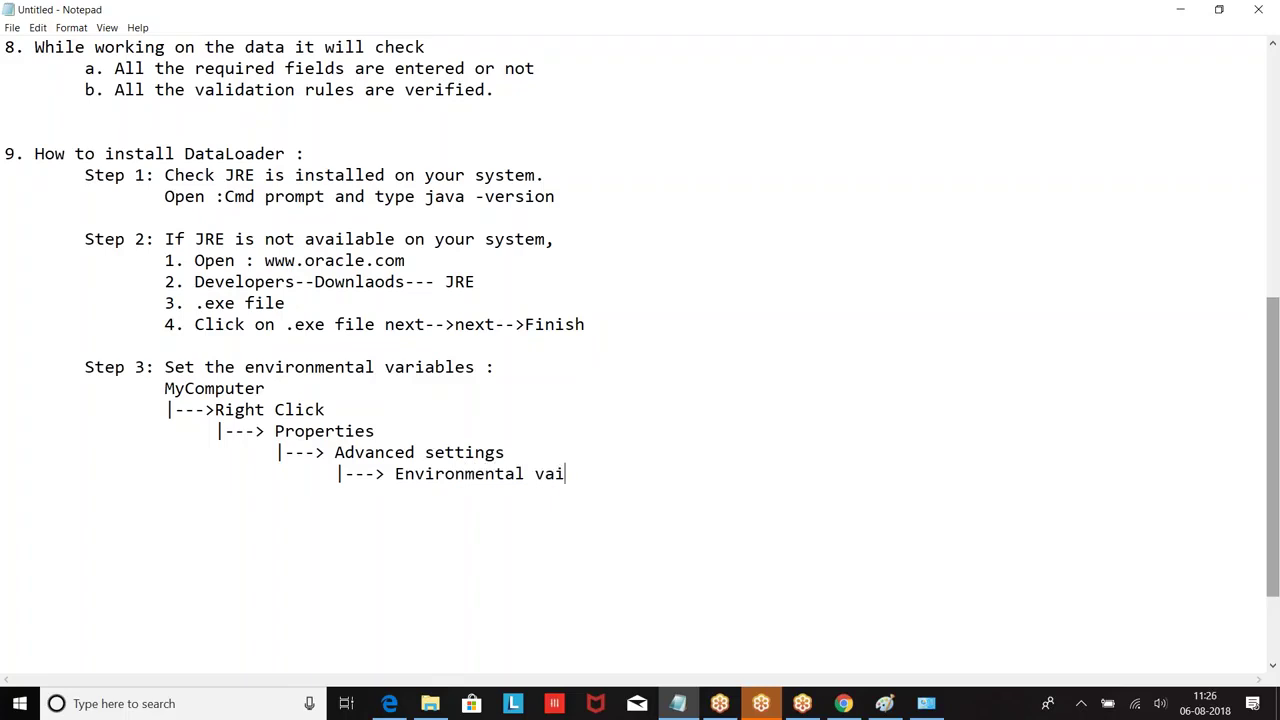
{"action": "key", "text": "BackSpace"}
{"action": "type", "text": "riables"}
{"action": "key", "text": "Return"}
{"action": "key", "text": "Return"}
{"action": "key", "text": "Tab"}
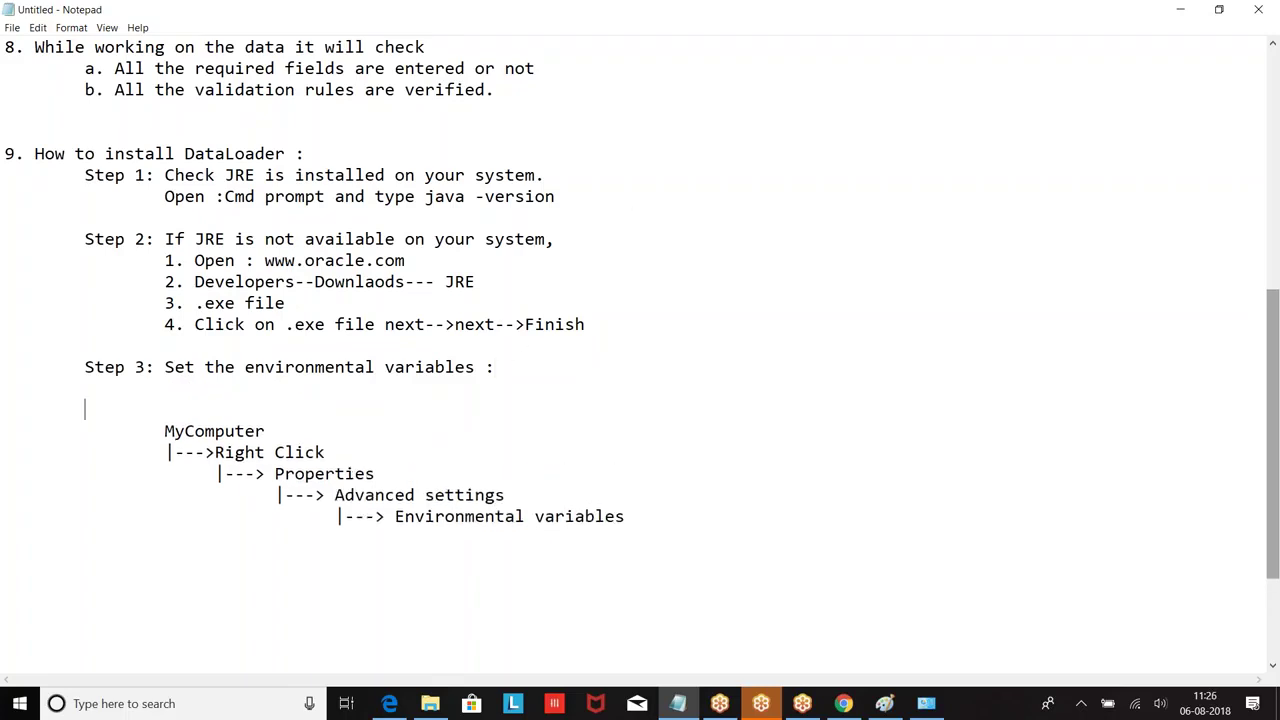
Step: Add '1. Get the path of JRE Bin' with the indented path c://Programfiles(86)/Java/JRE-1.8.../bin
{"action": "type", "text": "Step"}
{"action": "key", "text": "BackSpace"}
{"action": "key", "text": "BackSpace"}
{"action": "key", "text": "BackSpace"}
{"action": "key", "text": "BackSpace"}
{"action": "key", "text": "BackSpace"}
{"action": "type", "text": "1. Get the path of"}
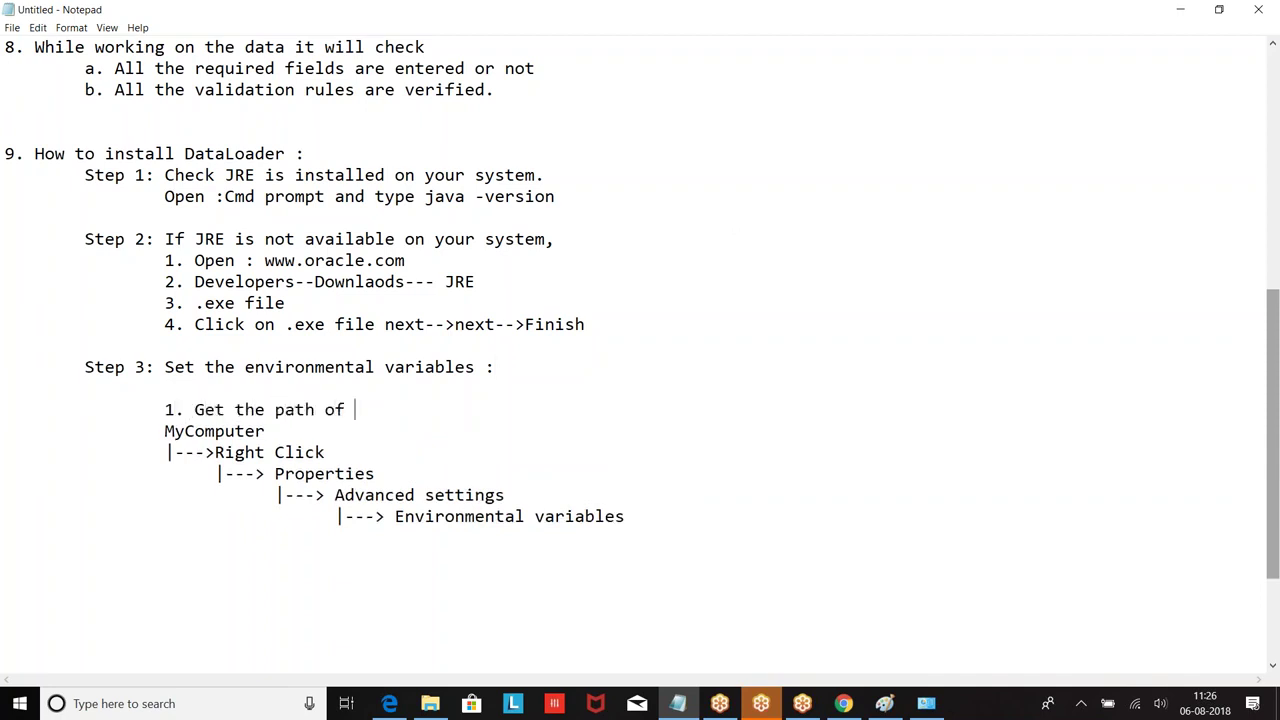
{"action": "type", "text": " H"}
{"action": "key", "text": "BackSpace"}
{"action": "type", "text": "JRE Bin"}
{"action": "key", "text": "Return"}
{"action": "key", "text": "Tab"}
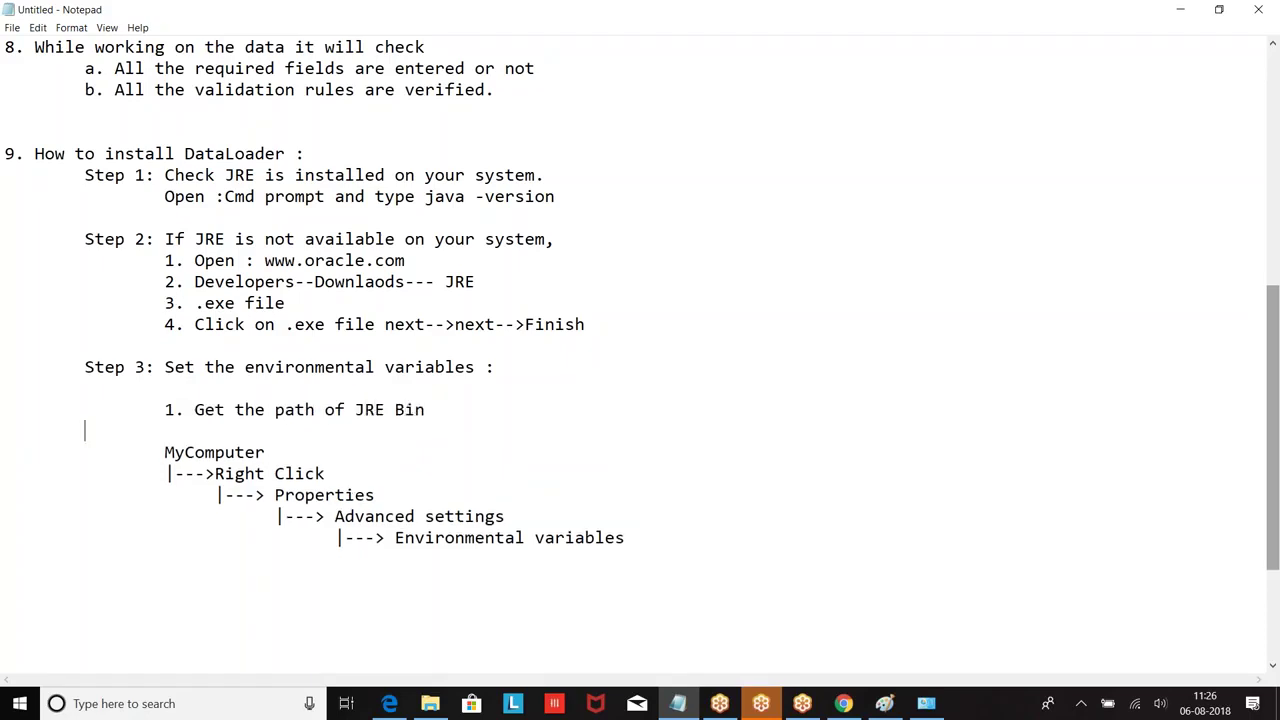
{"action": "type", "text": "c://Programfiles(8"}
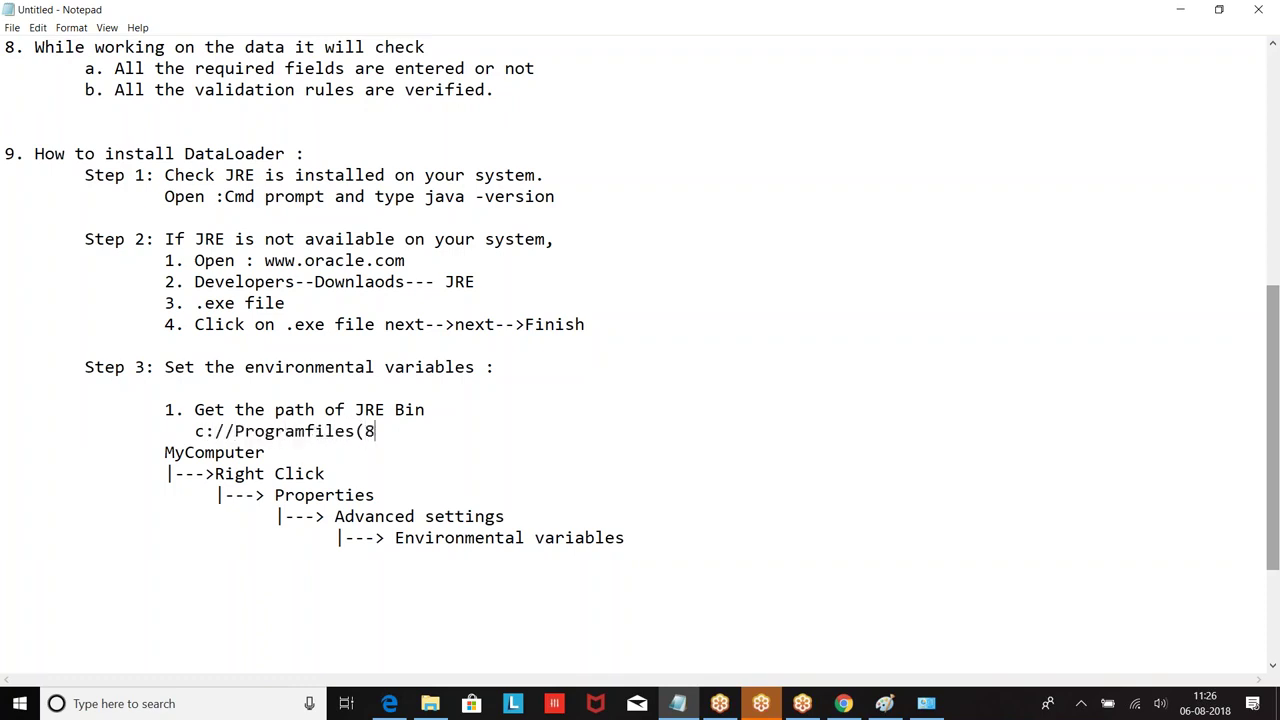
{"action": "type", "text": "6)/Java/JRE"}
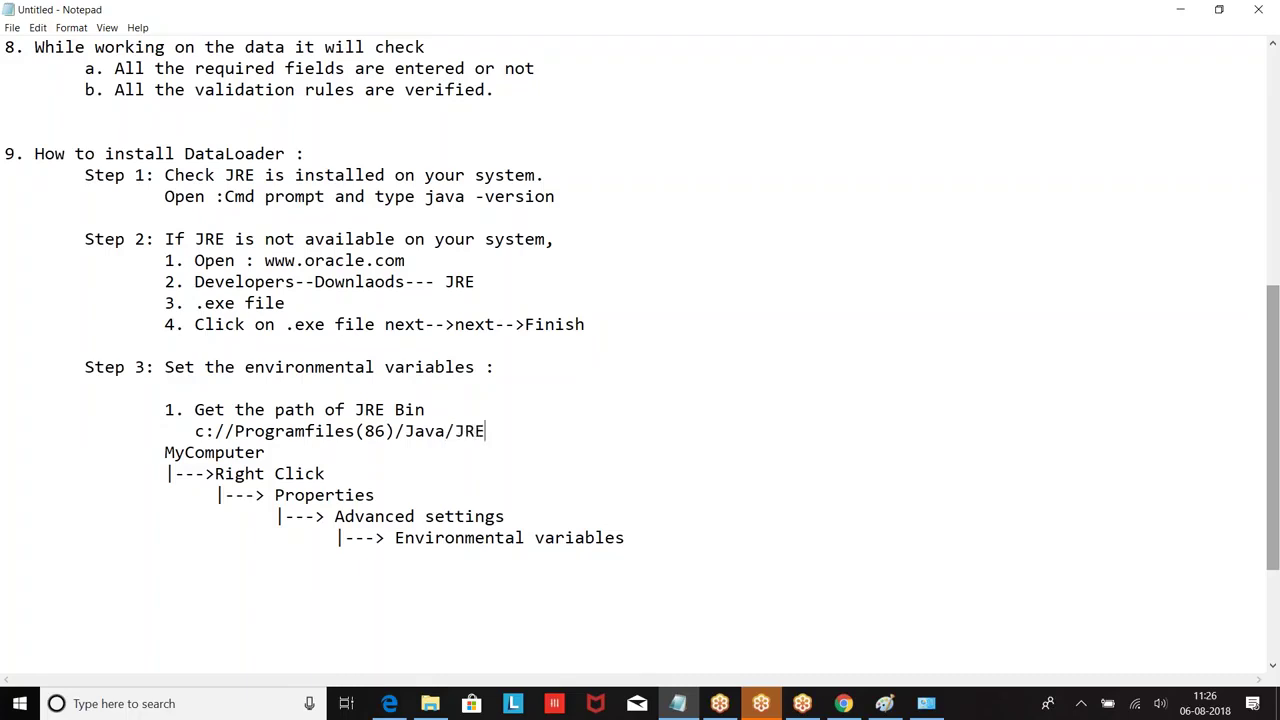
{"action": "type", "text": "-1.8.../Bi"}
{"action": "key", "text": "BackSpace"}
{"action": "key", "text": "BackSpace"}
{"action": "type", "text": "bin"}
Step: Add an indented '|---> Select User Variables' line below Environmental variables
{"action": "key", "text": "Return"}
{"action": "key", "text": "Tab"}
{"action": "key", "text": "Tab"}
{"action": "type", "text": "|---> Select User Val"}
{"action": "key", "text": "BackSpace"}
{"action": "type", "text": "ra"}
{"action": "key", "text": "BackSpace"}
{"action": "type", "text": "iabe"}
{"action": "key", "text": "BackSpace"}
{"action": "type", "text": "les"}
{"action": "key", "text": "Return"}
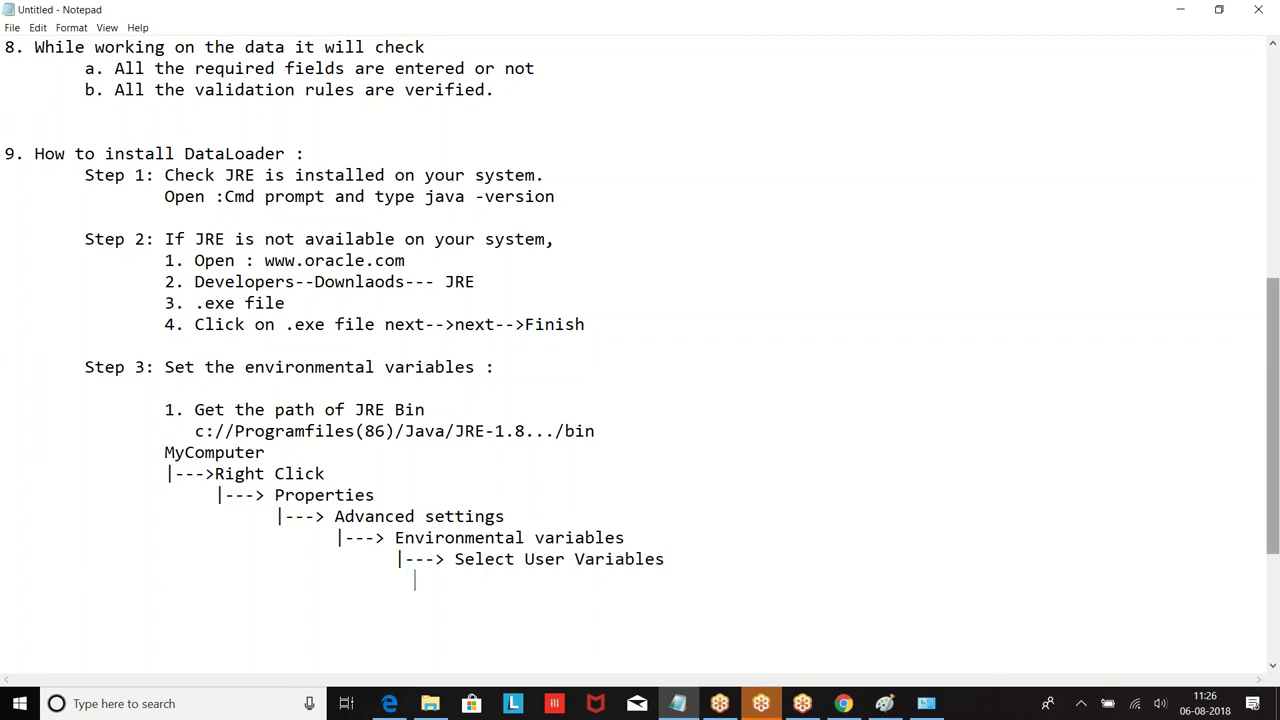
Step: Continue the chain with 'Select Path' and '|--->Click on Edit Text' lines
{"action": "type", "text": "|--"}
{"action": "type", "text": "Se"}
{"action": "key", "text": "BackSpace"}
{"action": "key", "text": "BackSpace"}
{"action": "type", "text": "> Se"}
{"action": "key", "text": "BackSpace"}
{"action": "key", "text": "BackSpace"}
{"action": "type", "text": "elec"}
{"action": "key", "text": "BackSpace"}
{"action": "key", "text": "BackSpace"}
{"action": "key", "text": "BackSpace"}
{"action": "key", "text": "BackSpace"}
{"action": "type", "text": "Select Pt"}
{"action": "key", "text": "BackSpace"}
{"action": "type", "text": "ath"}
{"action": "key", "text": "Return"}
{"action": "key", "text": "Tab"}
{"action": "key", "text": "Tab"}
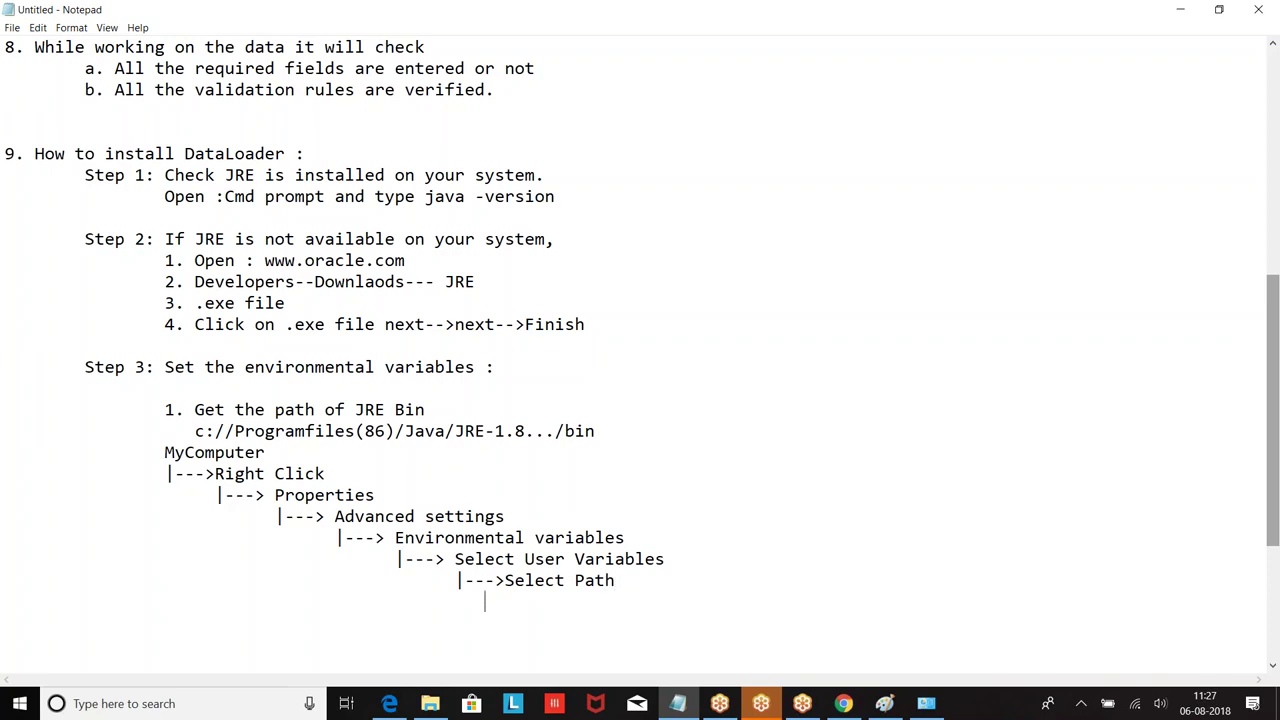
{"action": "type", "text": "|--->Click on Edit Text"}
{"action": "key", "text": "Return"}
{"action": "key", "text": "Tab"}
{"action": "key", "text": "Tab"}
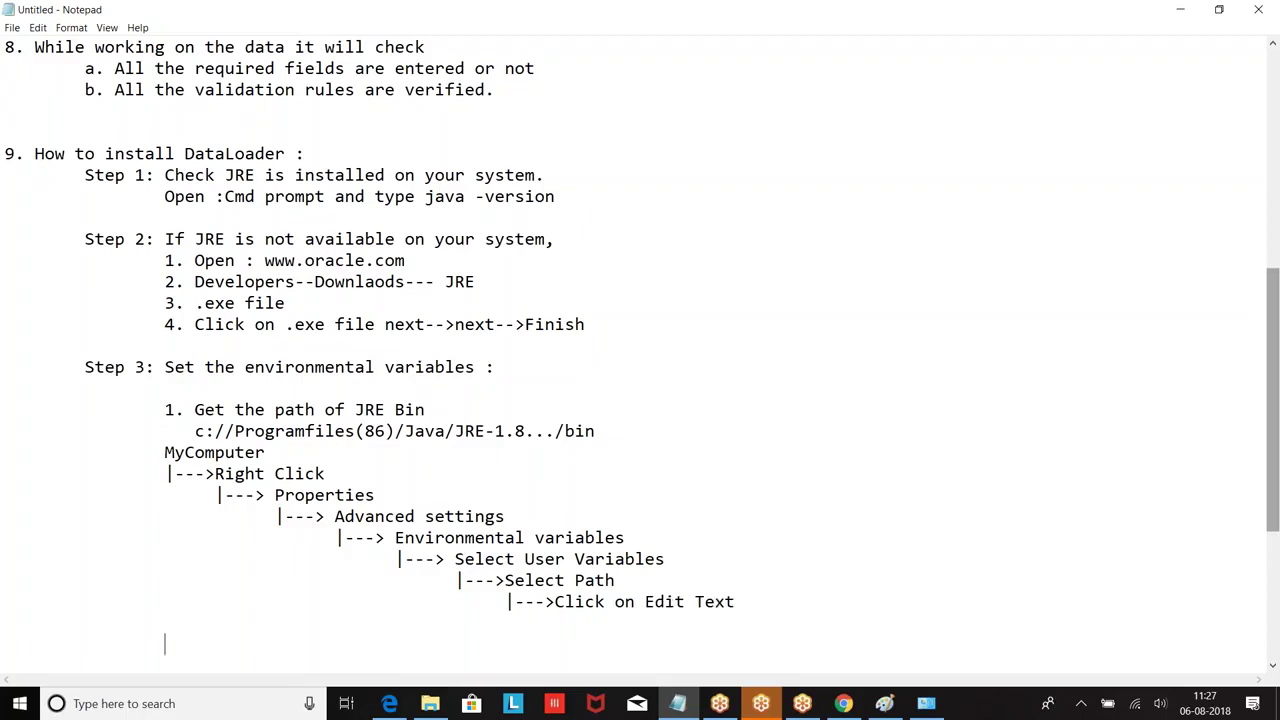
{"action": "scroll", "coordinate": [557, 462], "scroll_direction": "down", "scroll_amount": 3}
{"action": "left_click", "coordinate": [159, 261]}
Step: Number MyComputer as '2.' and indent the Right Click through Click on Edit Text lines further right
{"action": "type", "text": "2."}
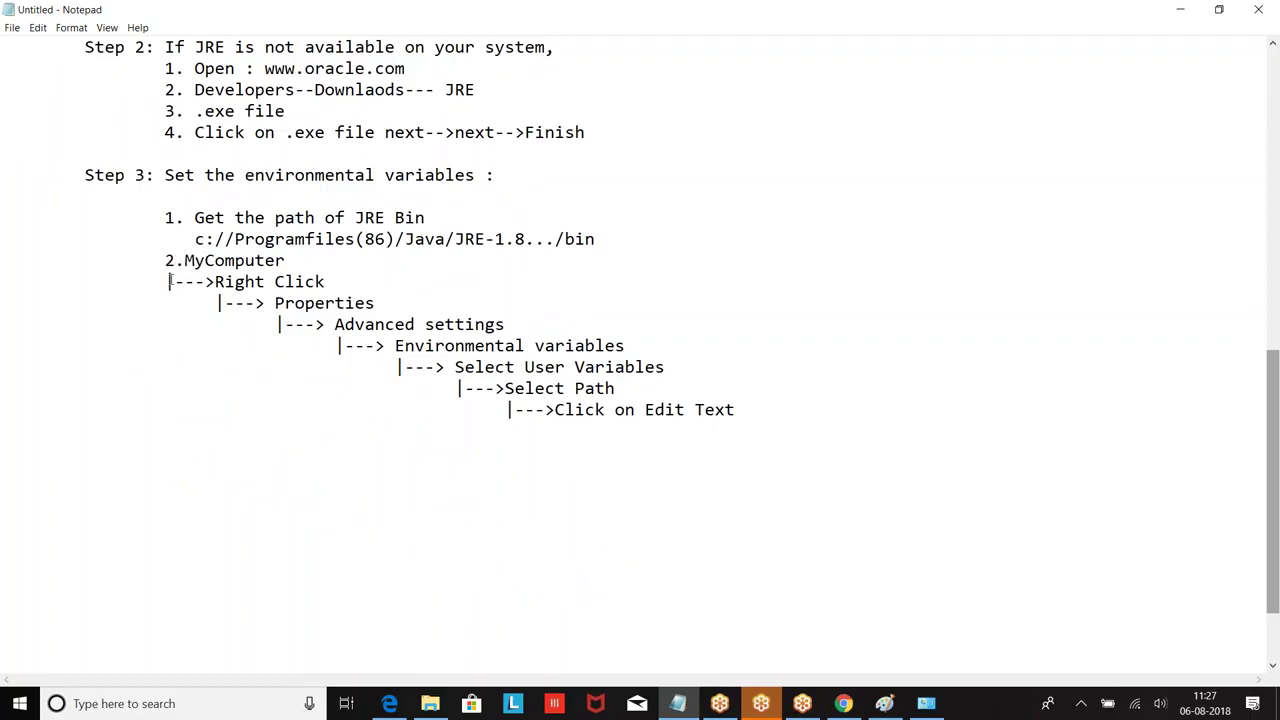
{"action": "left_click", "coordinate": [170, 281]}
{"action": "key", "text": "Tab"}
{"action": "key", "text": "BackSpace"}
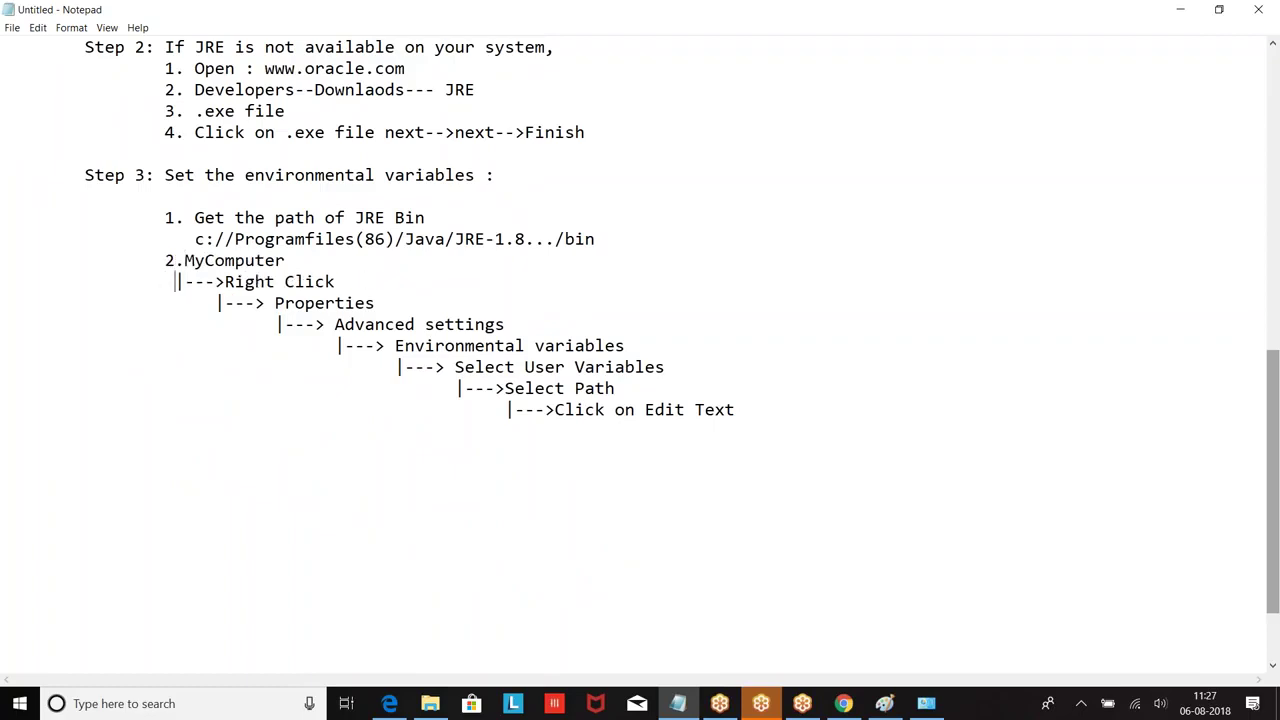
{"action": "left_click", "coordinate": [219, 303]}
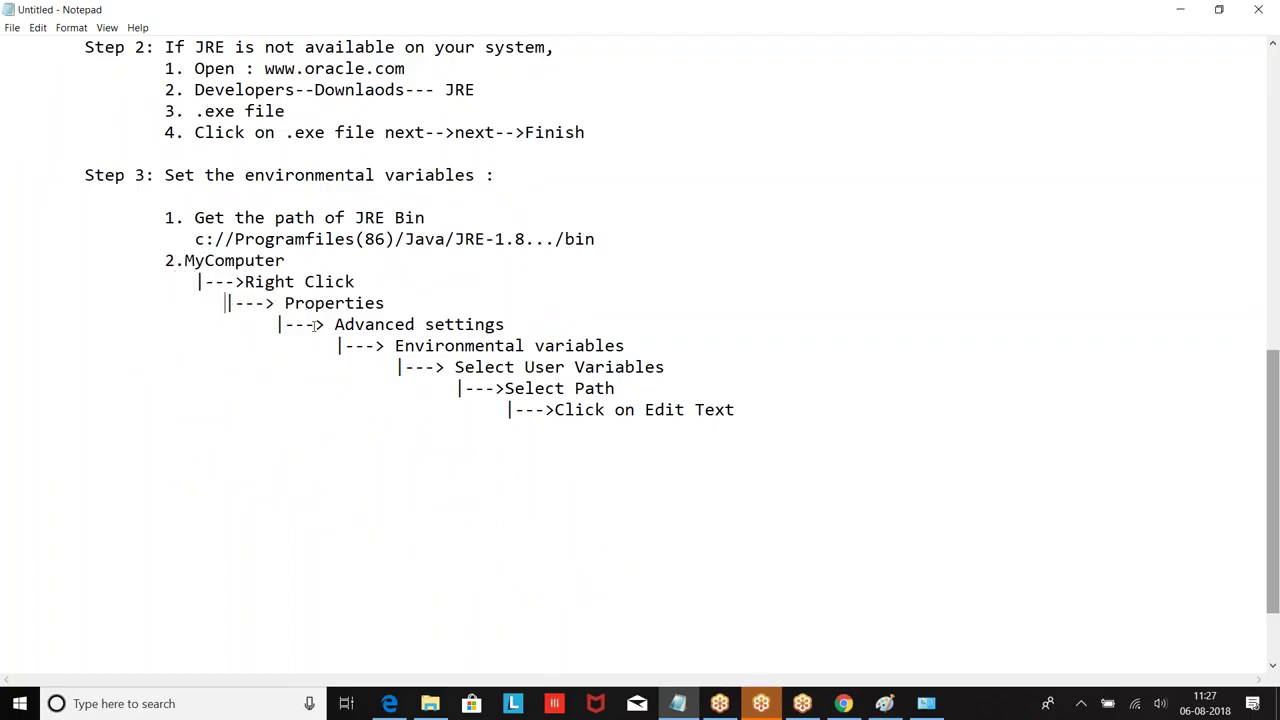
{"action": "left_click", "coordinate": [338, 346]}
{"action": "left_click", "coordinate": [394, 367]}
{"action": "left_click", "coordinate": [464, 388]}
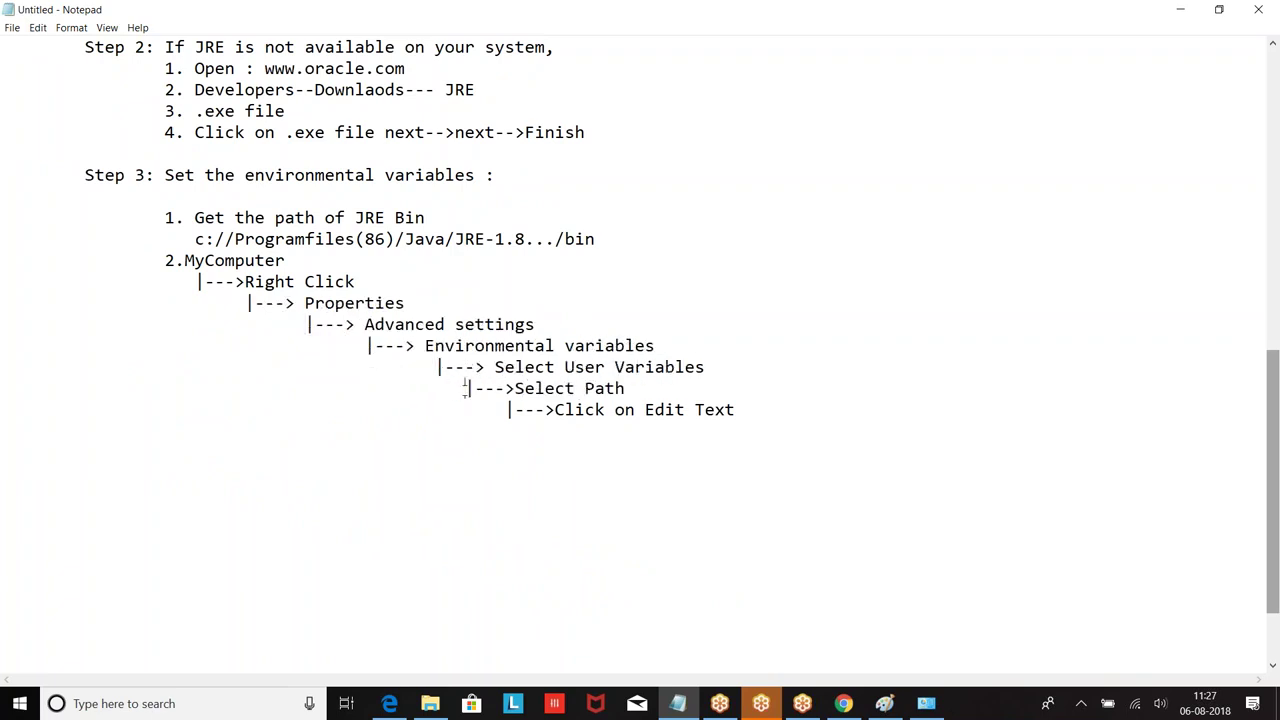
{"action": "left_click", "coordinate": [509, 414]}
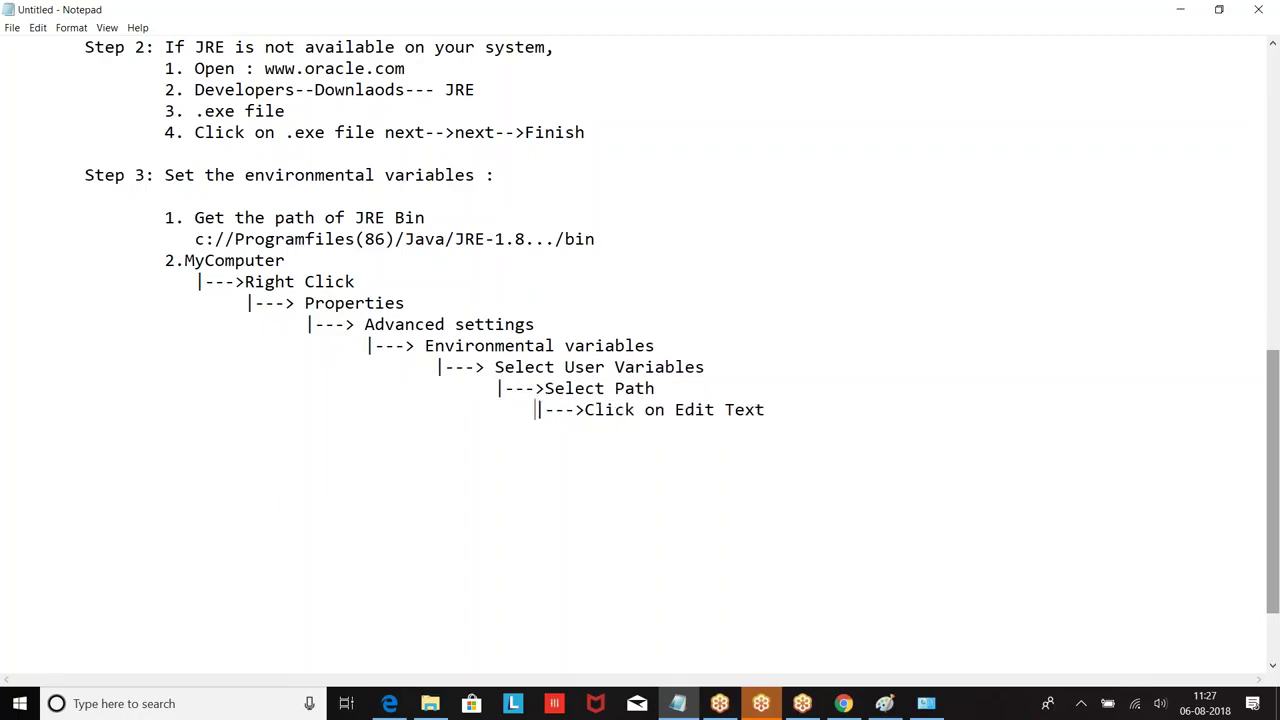
{"action": "key", "text": "Return"}
{"action": "key", "text": "Return"}
{"action": "key", "text": "Tab"}
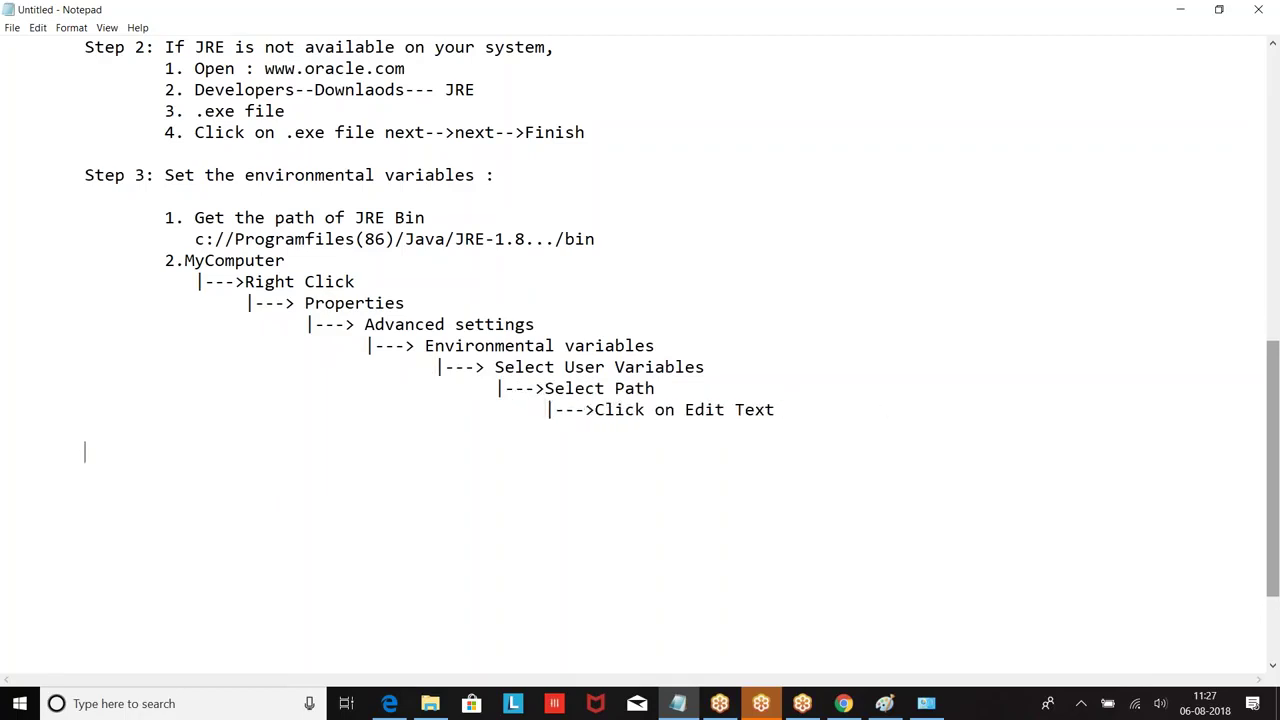
Step: Type the item '3. Add the path of jre bin to the path'
{"action": "type", "text": "3. Add the path t"}
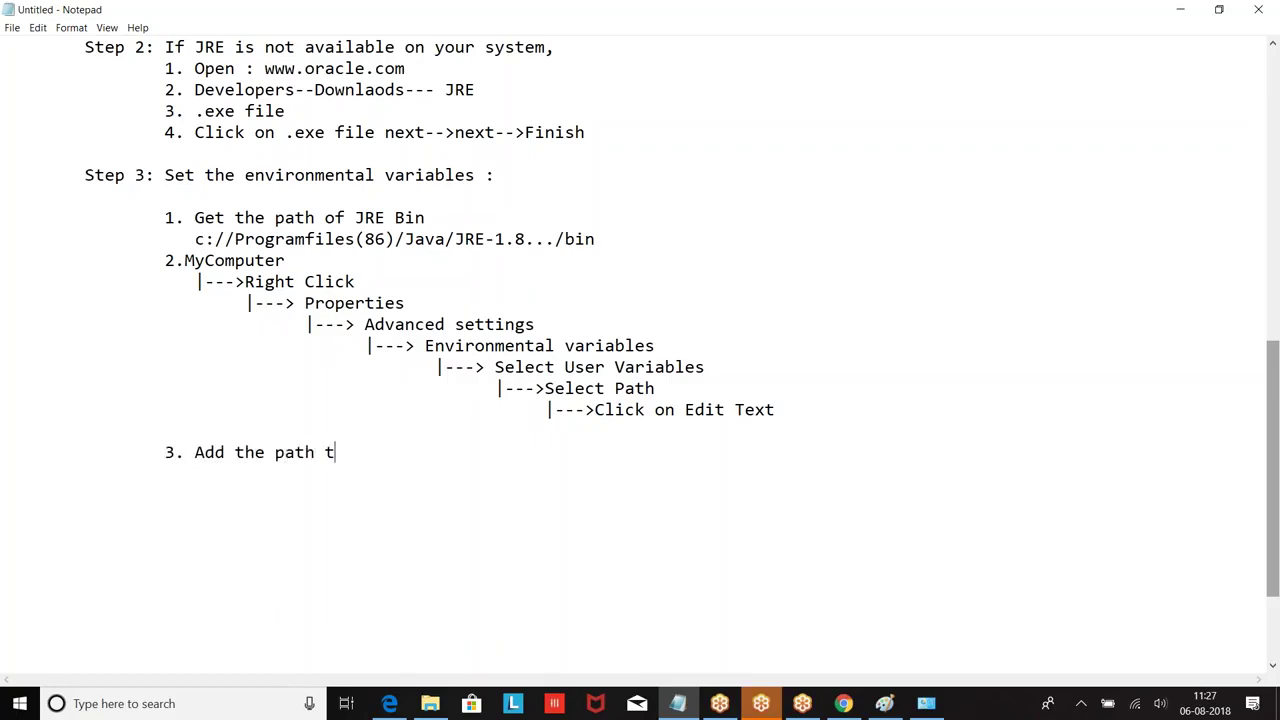
{"action": "key", "text": "BackSpace"}
{"action": "key", "text": "BackSpace"}
{"action": "key", "text": "BackSpace"}
{"action": "type", "text": "th of"}
{"action": "type", "text": "jre bin to the path"}
{"action": "key", "text": "Return"}
{"action": "key", "text": "Tab"}
{"action": "key", "text": "Tab"}
Step: Paste the bin folder path below it, changing jdk to jre: C:\Program Files\Java\jre1.8.0_172\bin
{"action": "type", "text": "C:\\Program Files\\Java\\jdk1.8.0_172\\bin"}
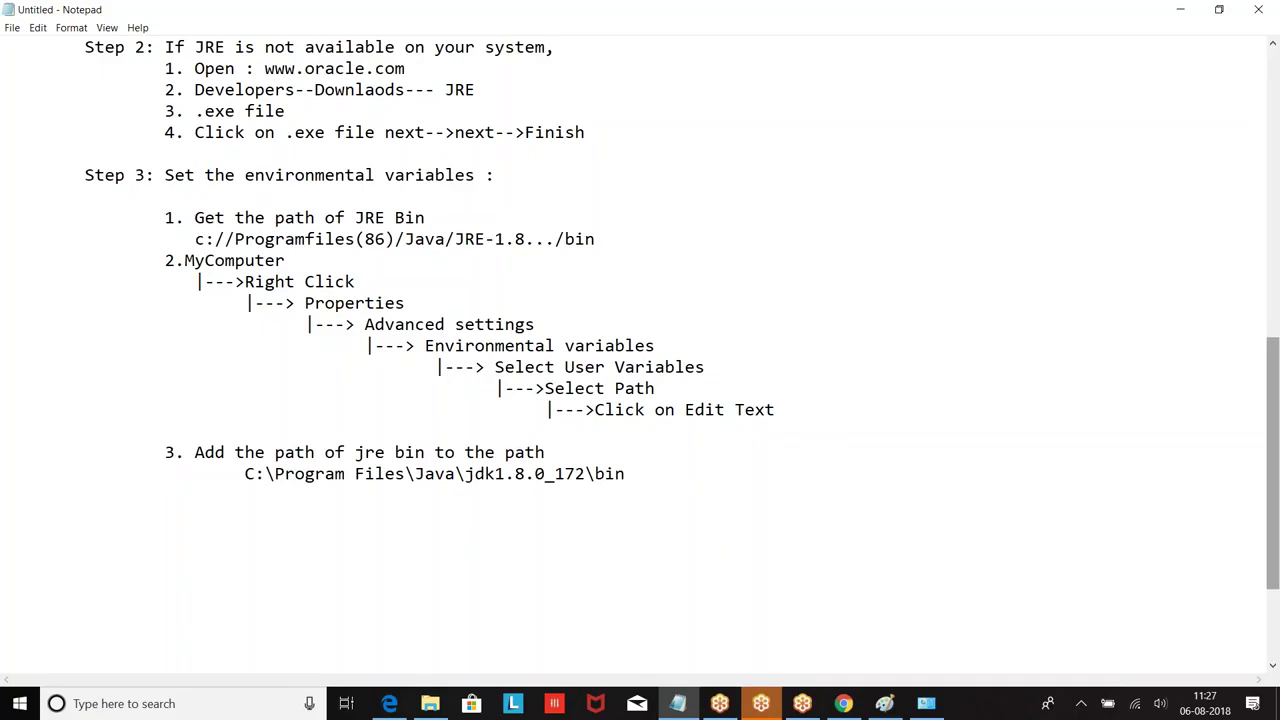
{"action": "left_click", "coordinate": [494, 472]}
{"action": "key", "text": "BackSpace"}
{"action": "key", "text": "BackSpace"}
{"action": "type", "text": "re"}
{"action": "left_click", "coordinate": [712, 471]}
{"action": "scroll", "coordinate": [712, 471], "scroll_direction": "up", "scroll_amount": 5}
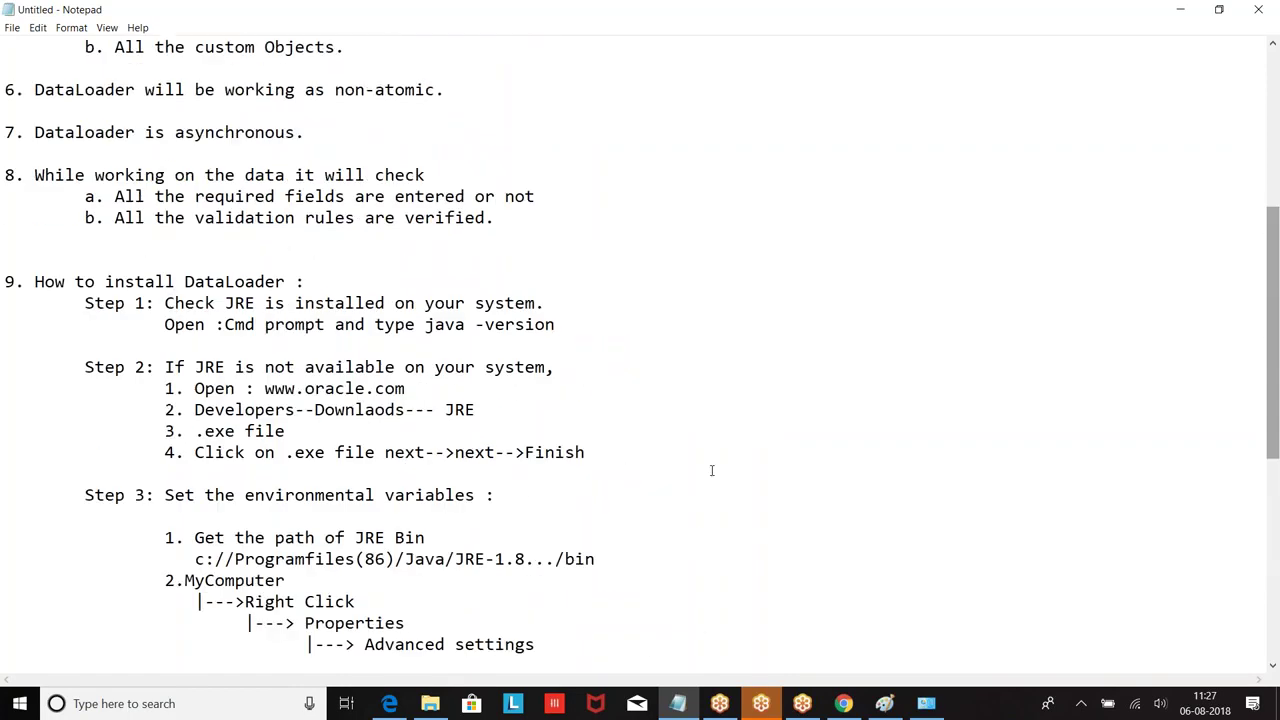
{"action": "scroll", "coordinate": [409, 395], "scroll_direction": "down", "scroll_amount": 4}
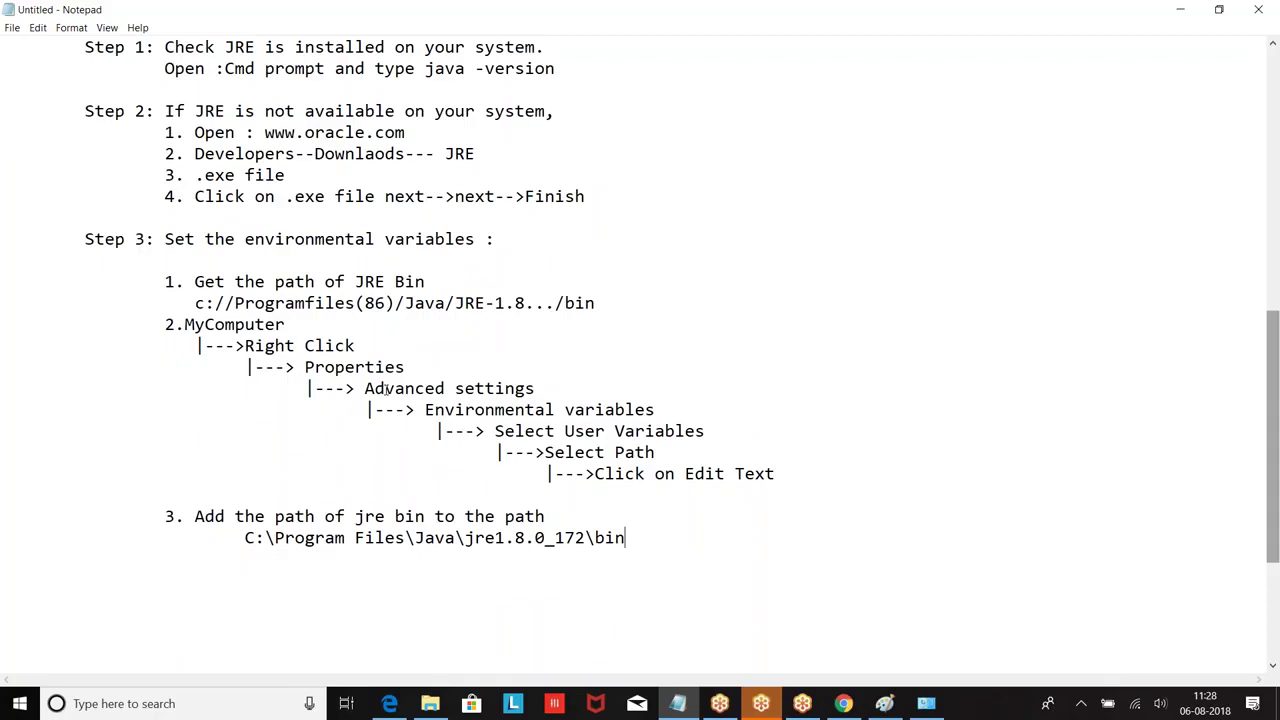
Step: Add '10. How to download the dataloader .' below the JRE bin path notes, with an indented line beneath
{"action": "scroll", "coordinate": [386, 392], "scroll_direction": "up", "scroll_amount": 10}
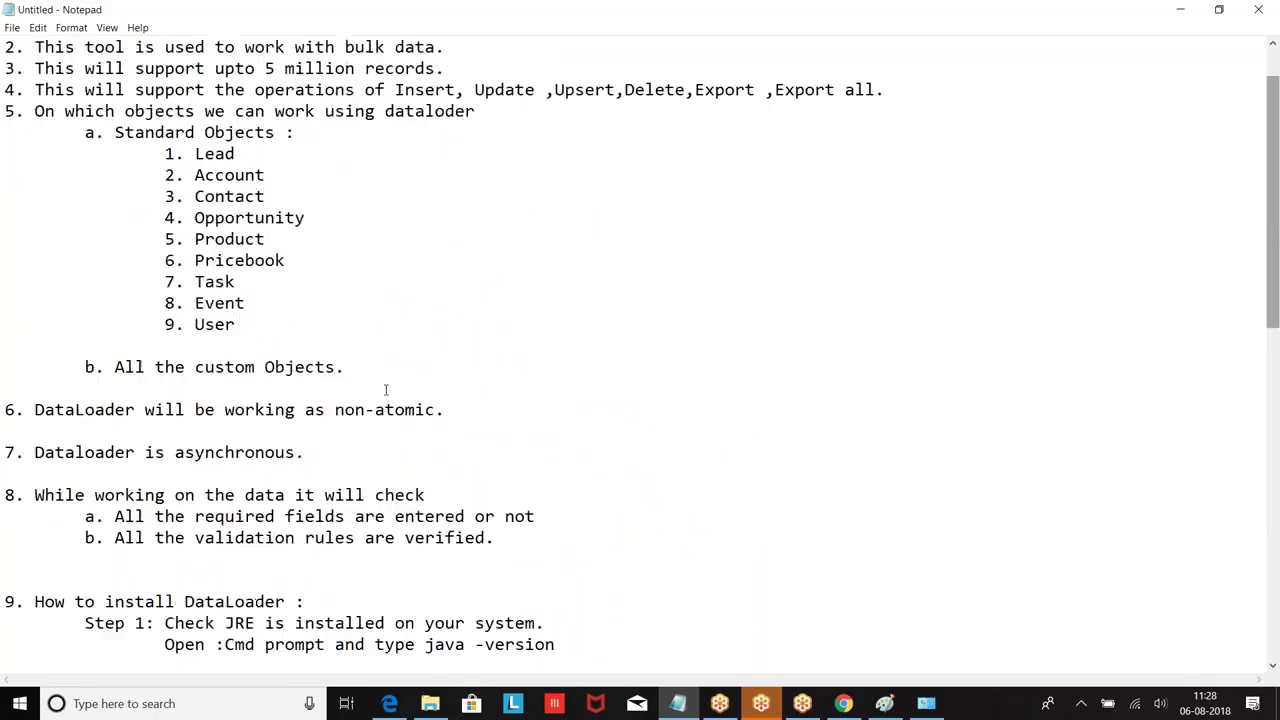
{"action": "scroll", "coordinate": [386, 392], "scroll_direction": "down", "scroll_amount": 7}
{"action": "scroll", "coordinate": [386, 390], "scroll_direction": "down", "scroll_amount": 2}
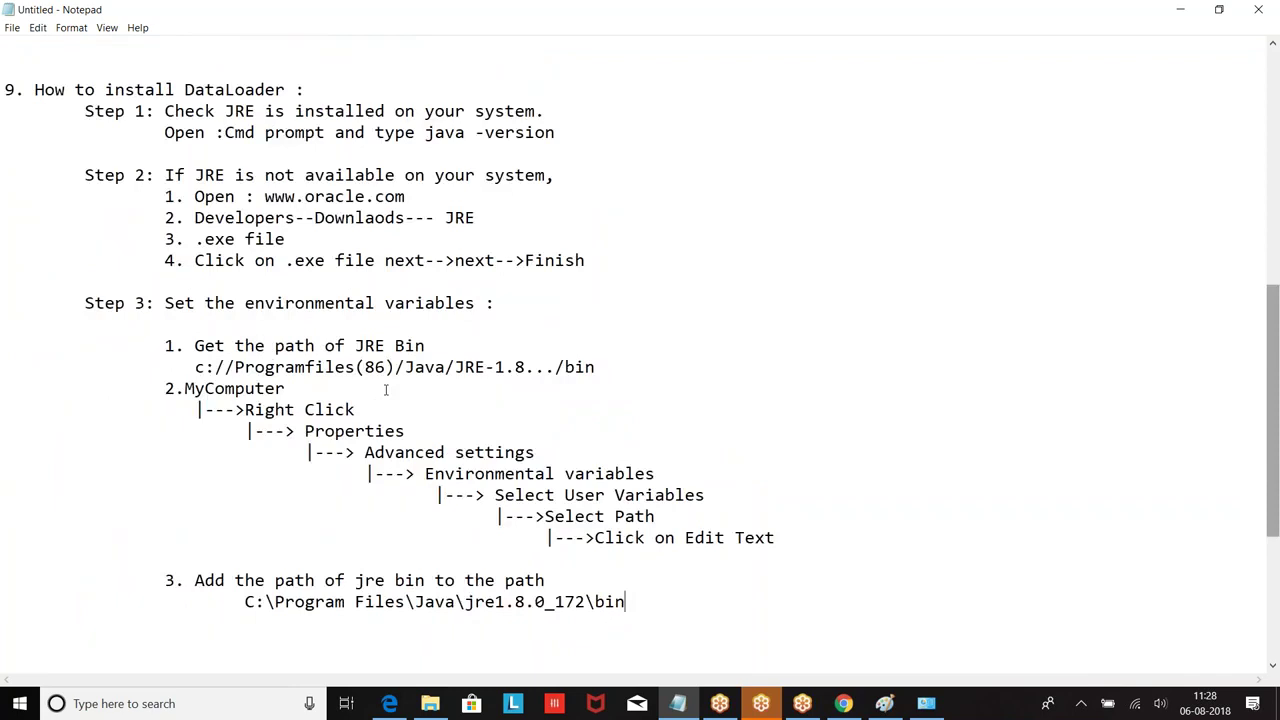
{"action": "scroll", "coordinate": [386, 390], "scroll_direction": "down", "scroll_amount": 4}
{"action": "left_click", "coordinate": [84, 463]}
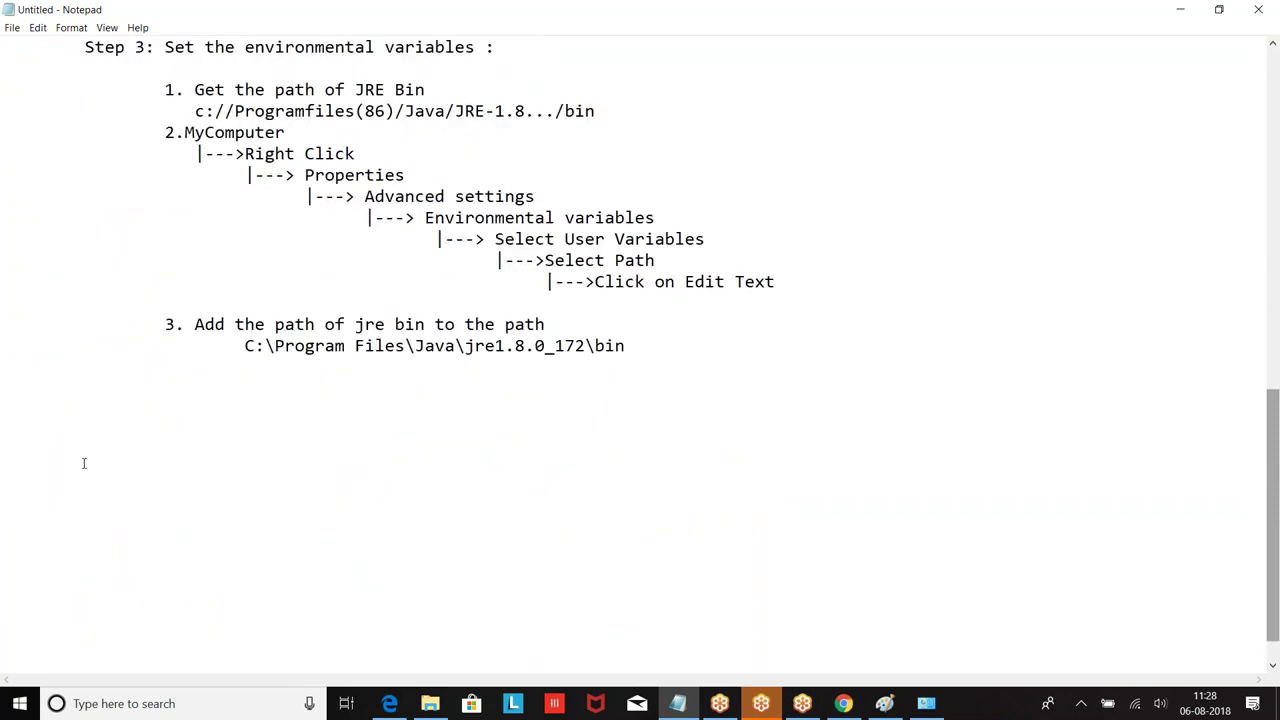
{"action": "scroll", "coordinate": [84, 463], "scroll_direction": "up", "scroll_amount": 5}
{"action": "scroll", "coordinate": [90, 340], "scroll_direction": "down", "scroll_amount": 6}
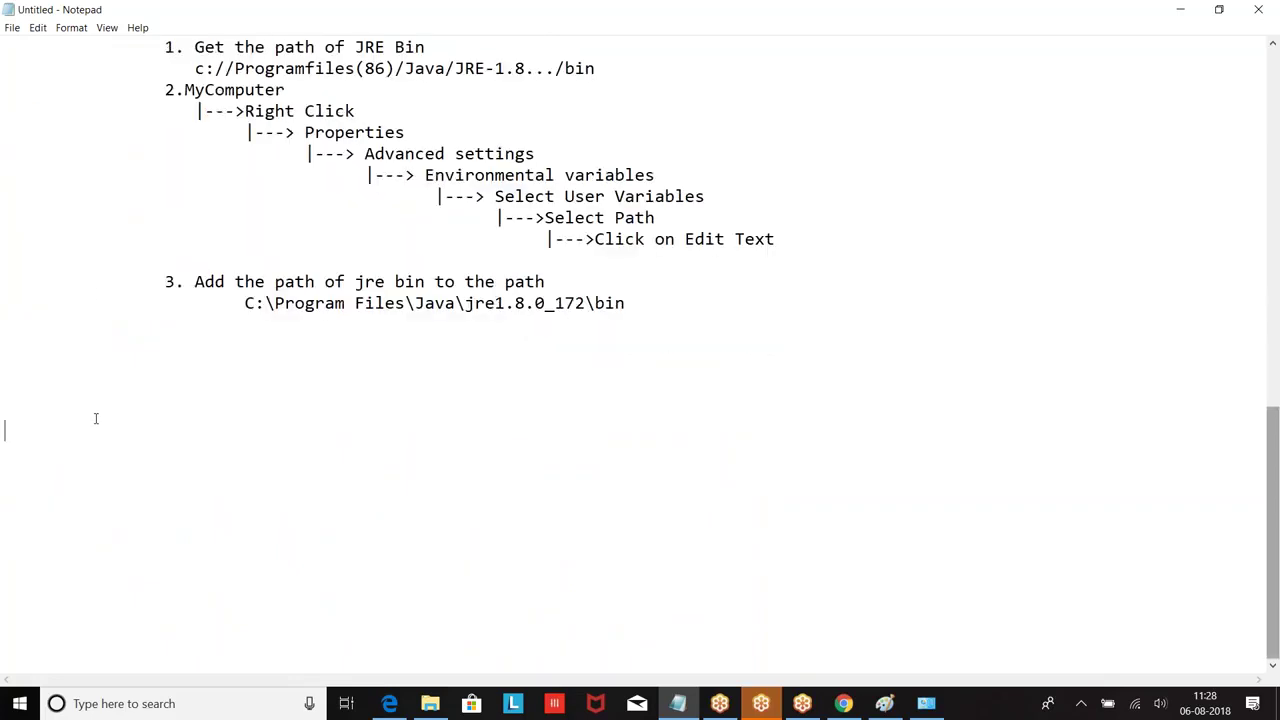
{"action": "type", "text": "10. How to donwloa"}
{"action": "key", "text": "BackSpace"}
{"action": "key", "text": "BackSpace"}
{"action": "key", "text": "BackSpace"}
{"action": "key", "text": "BackSpace"}
{"action": "key", "text": "BackSpace"}
{"action": "type", "text": "wnload the dataloader "}
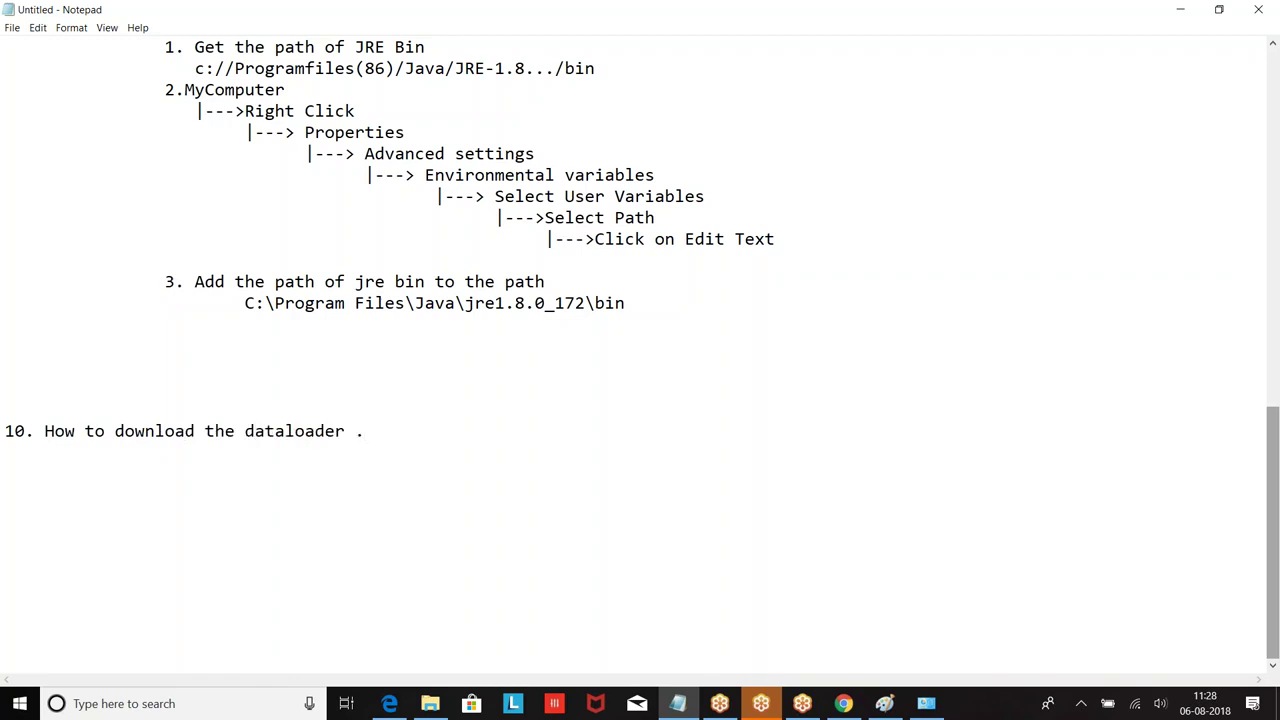
{"action": "type", "text": "."}
{"action": "key", "text": "Return"}
{"action": "key", "text": "Tab"}
Step: Switch to Salesforce in Chrome and open the Setup home page
{"action": "left_click", "coordinate": [843, 703]}
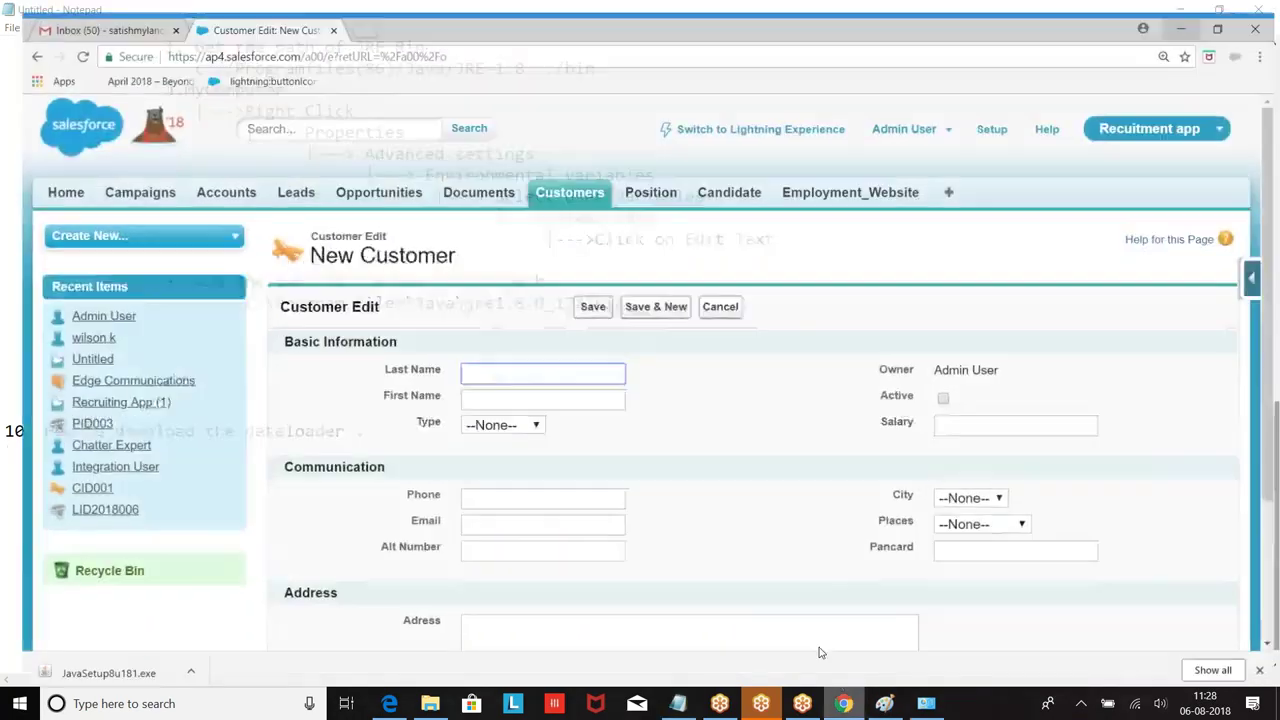
{"action": "left_click", "coordinate": [991, 117]}
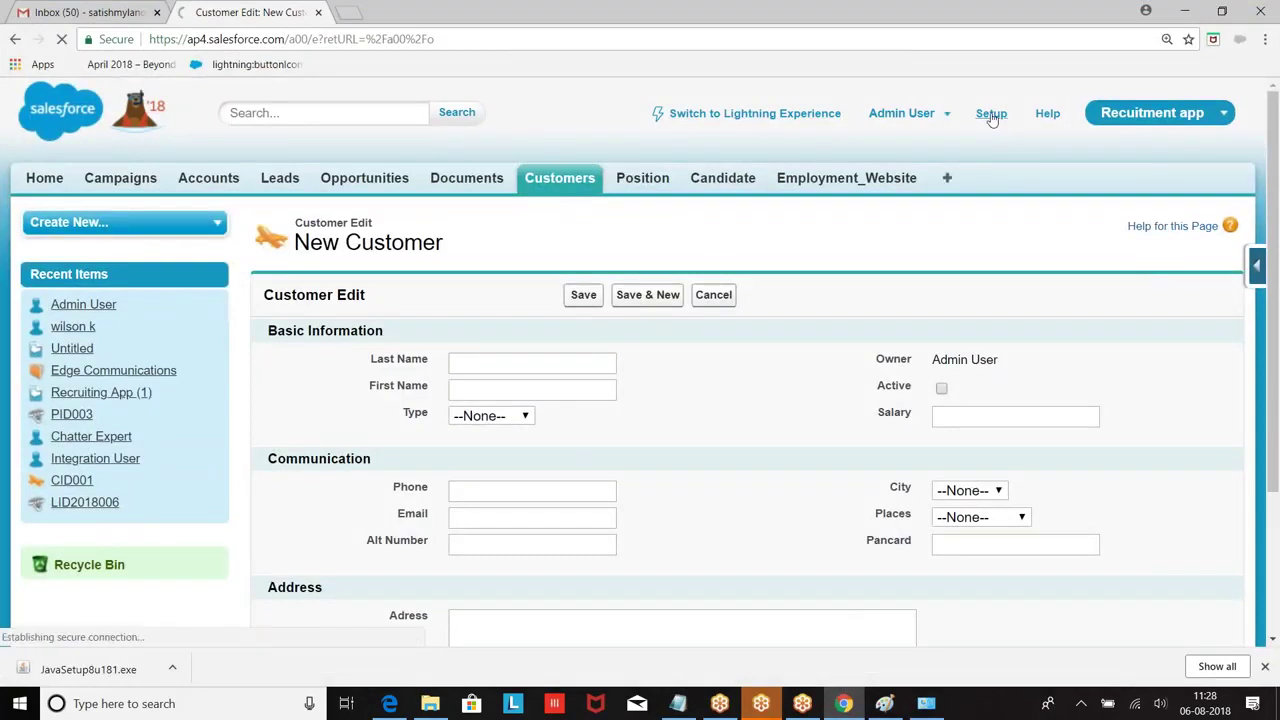
{"action": "scroll", "coordinate": [128, 205], "scroll_direction": "down", "scroll_amount": 4}
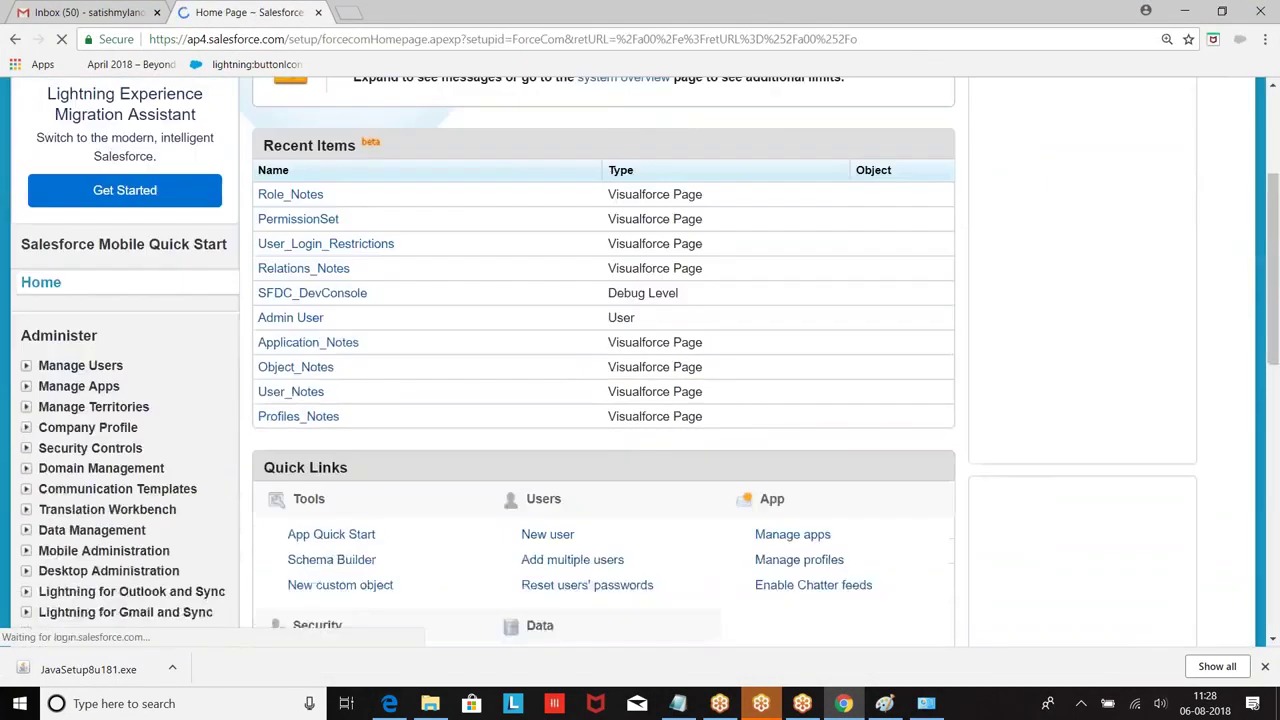
{"action": "scroll", "coordinate": [133, 126], "scroll_direction": "down", "scroll_amount": 2}
{"action": "scroll", "coordinate": [240, 178], "scroll_direction": "up", "scroll_amount": 1}
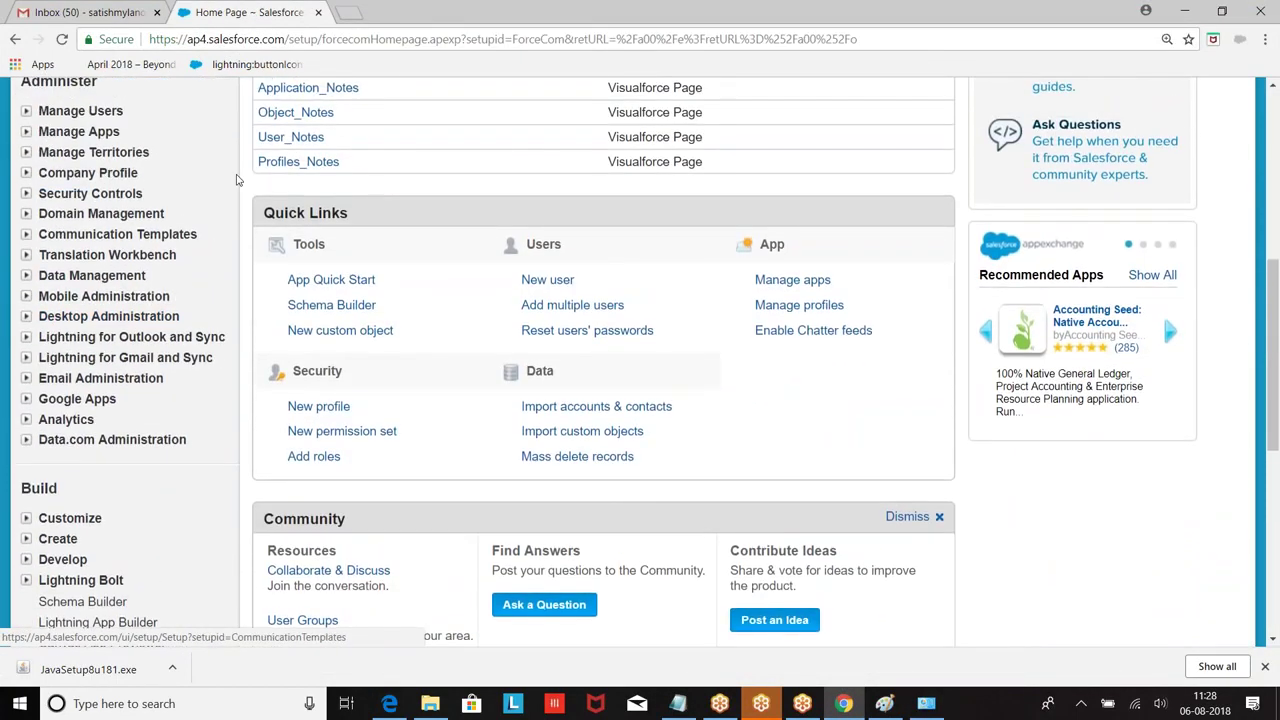
{"action": "scroll", "coordinate": [30, 160], "scroll_direction": "up", "scroll_amount": 1}
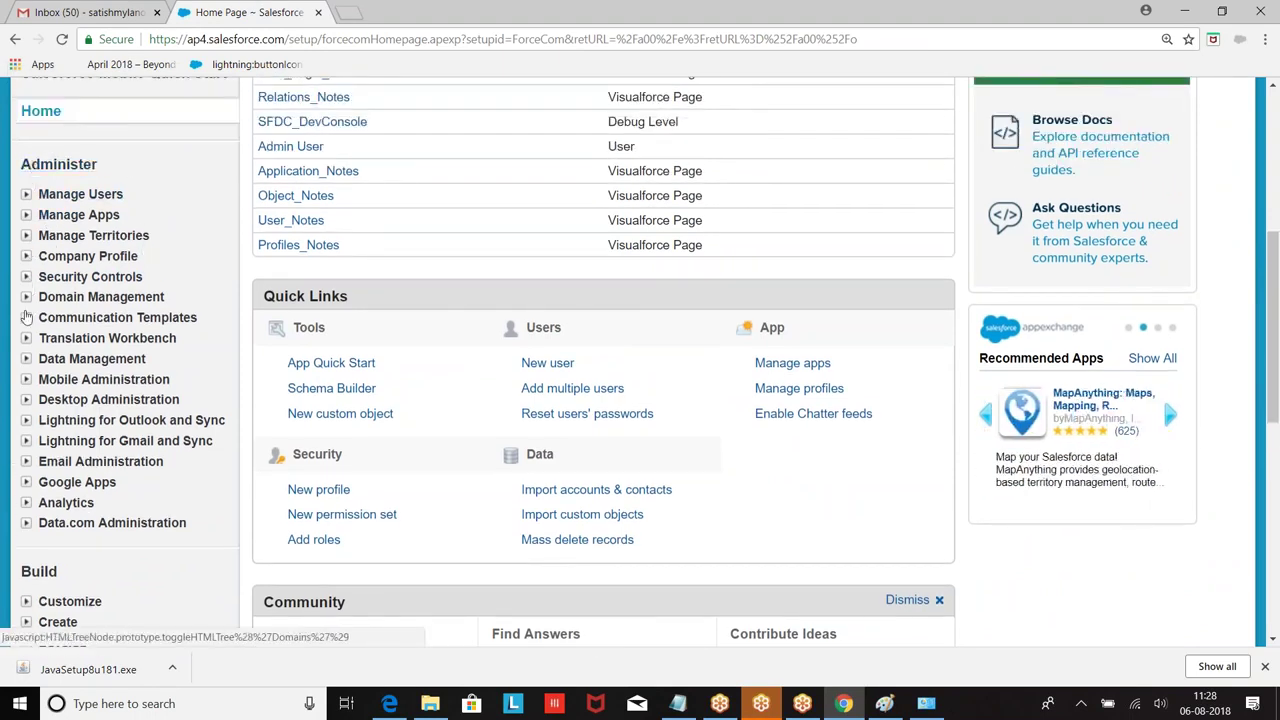
Step: Under Data Management, bring up the Data Loader download page, then minimize the browser
{"action": "left_click", "coordinate": [26, 358]}
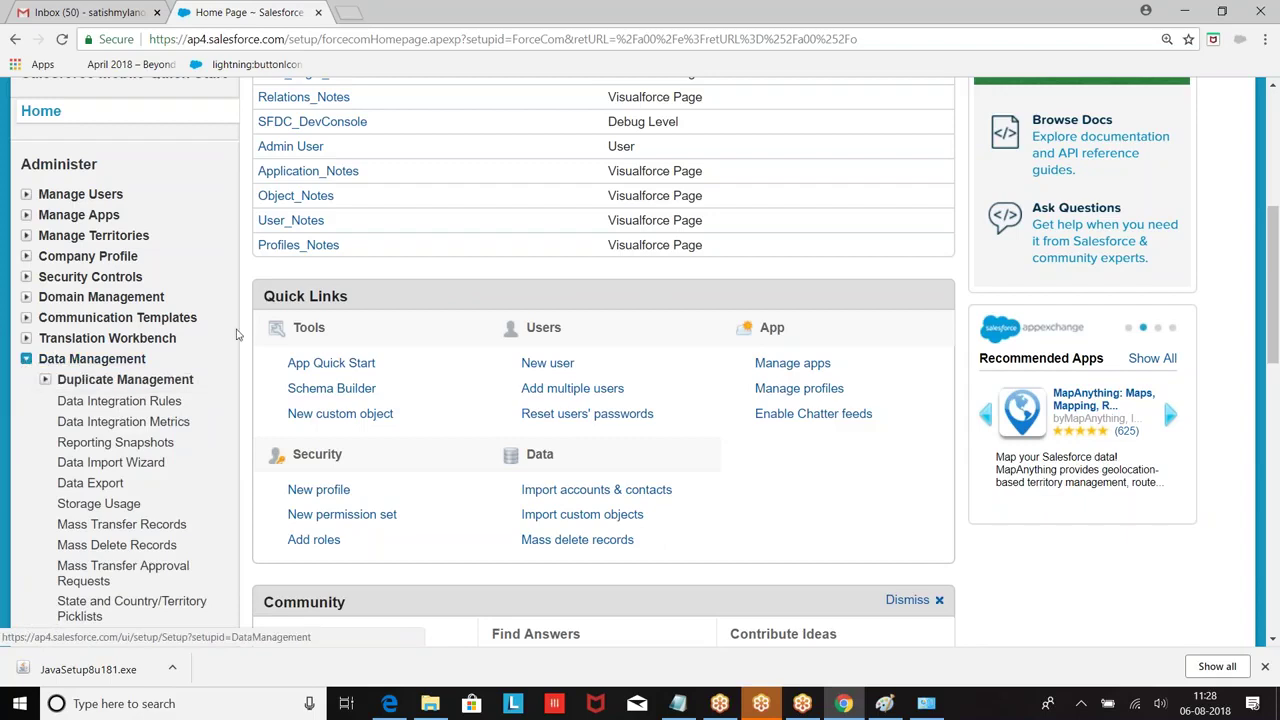
{"action": "scroll", "coordinate": [256, 327], "scroll_direction": "down", "scroll_amount": 1}
{"action": "scroll", "coordinate": [256, 327], "scroll_direction": "down", "scroll_amount": 2}
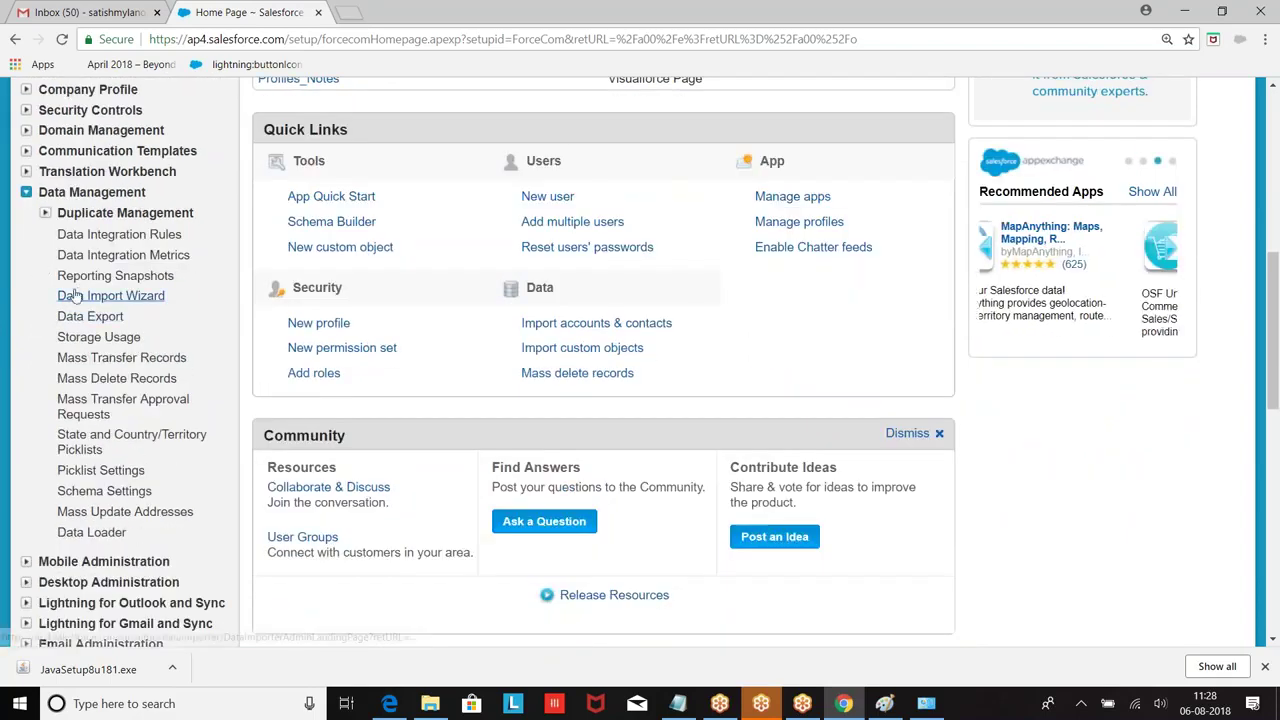
{"action": "scroll", "coordinate": [95, 370], "scroll_direction": "down", "scroll_amount": 2}
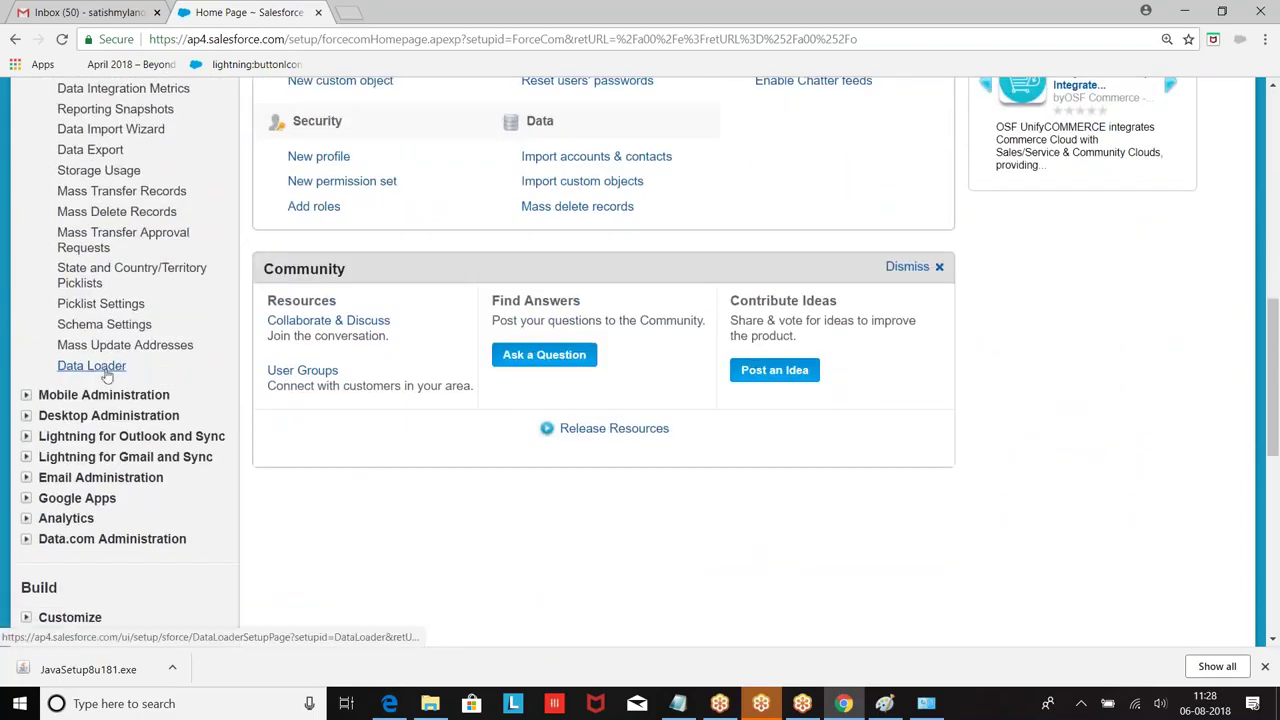
{"action": "left_click", "coordinate": [95, 368]}
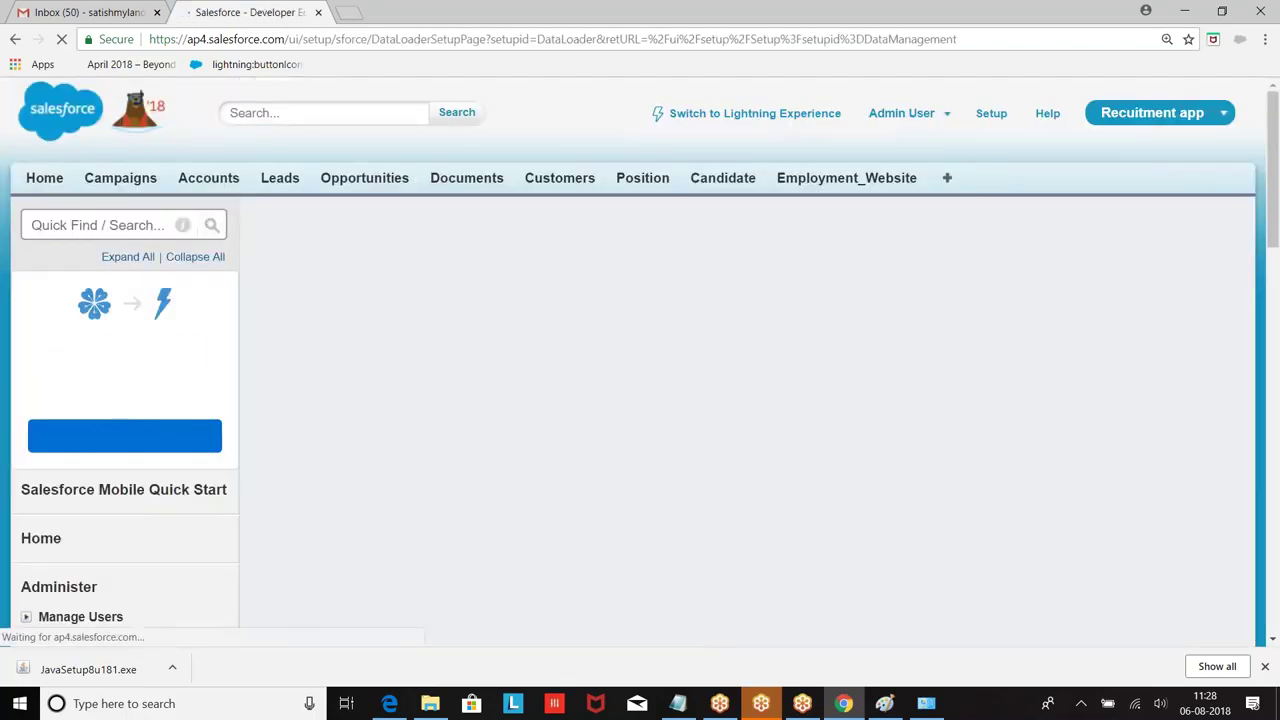
{"action": "scroll", "coordinate": [113, 275], "scroll_direction": "down", "scroll_amount": 1}
{"action": "scroll", "coordinate": [751, 191], "scroll_direction": "up", "scroll_amount": 1}
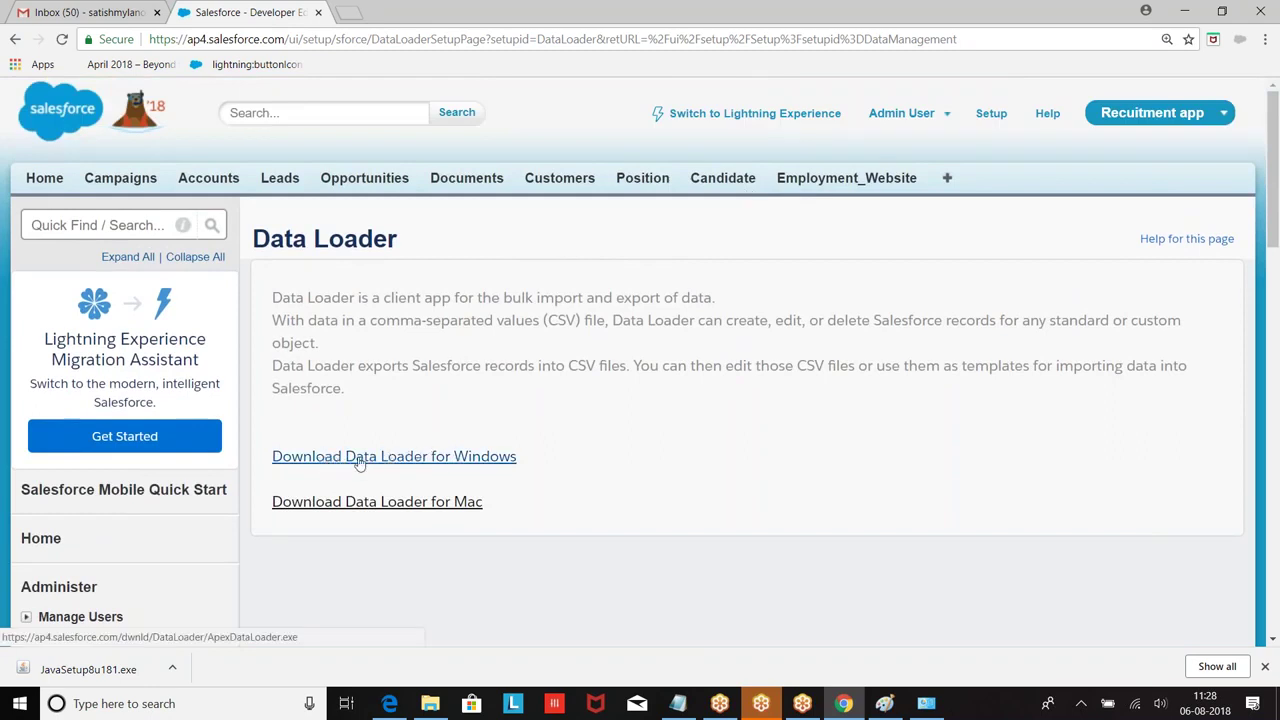
{"action": "left_click", "coordinate": [1193, 10]}
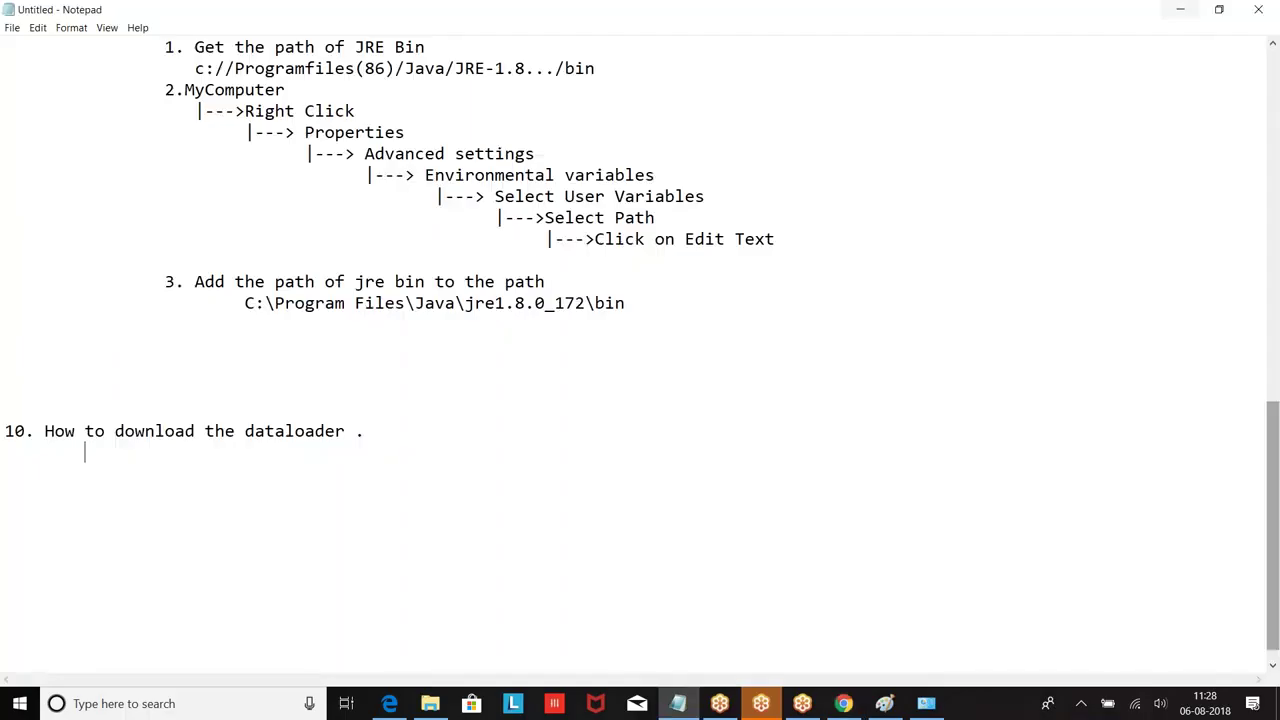
Step: Open the Downloads folder holding ApexDataLoader via This PC, then search Start for 'contr'
{"action": "left_click", "coordinate": [1165, 10]}
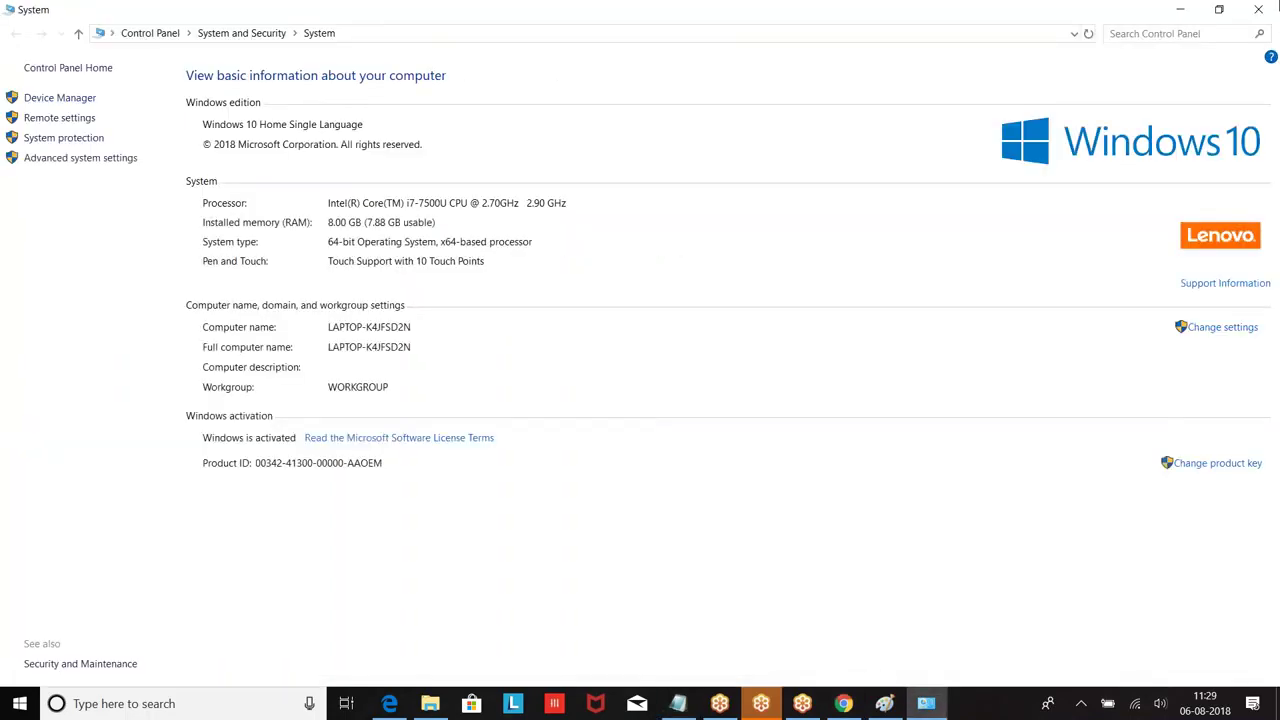
{"action": "left_click", "coordinate": [1257, 10]}
{"action": "double_click", "coordinate": [24, 44]}
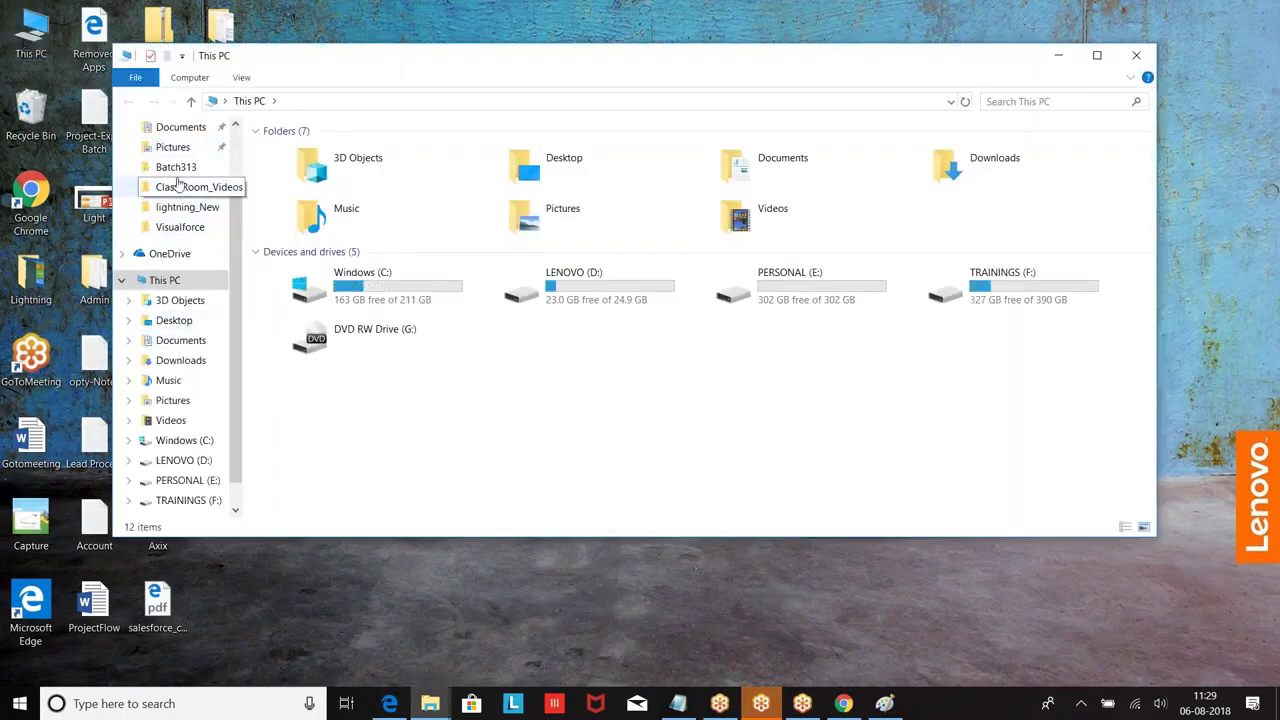
{"action": "scroll", "coordinate": [180, 150], "scroll_direction": "up", "scroll_amount": 1}
{"action": "left_click", "coordinate": [181, 148]}
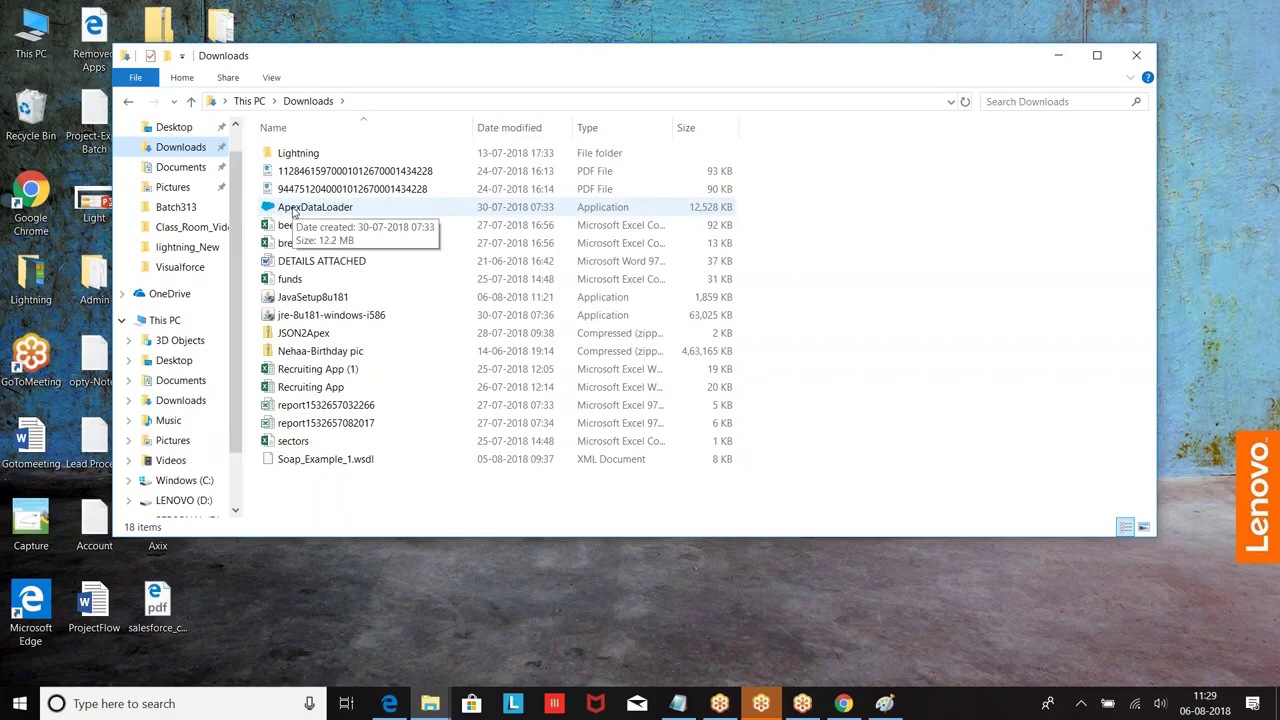
{"action": "left_click", "coordinate": [20, 710]}
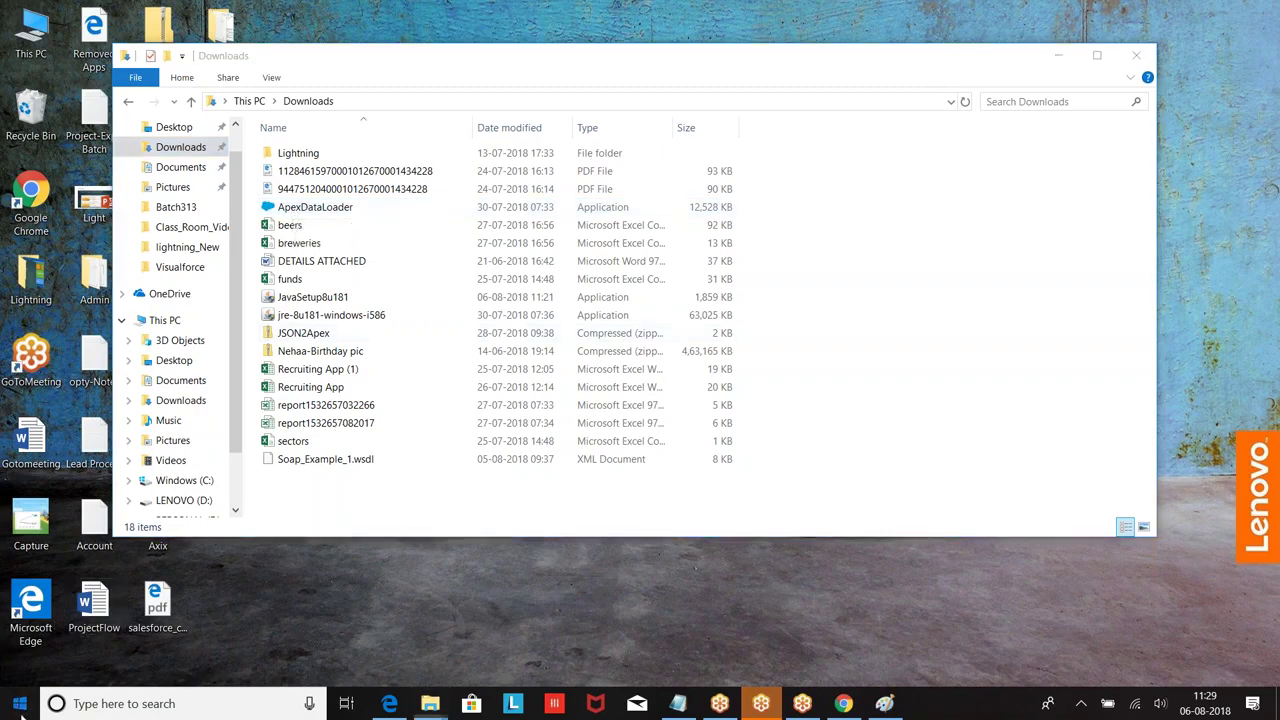
{"action": "type", "text": "c"}
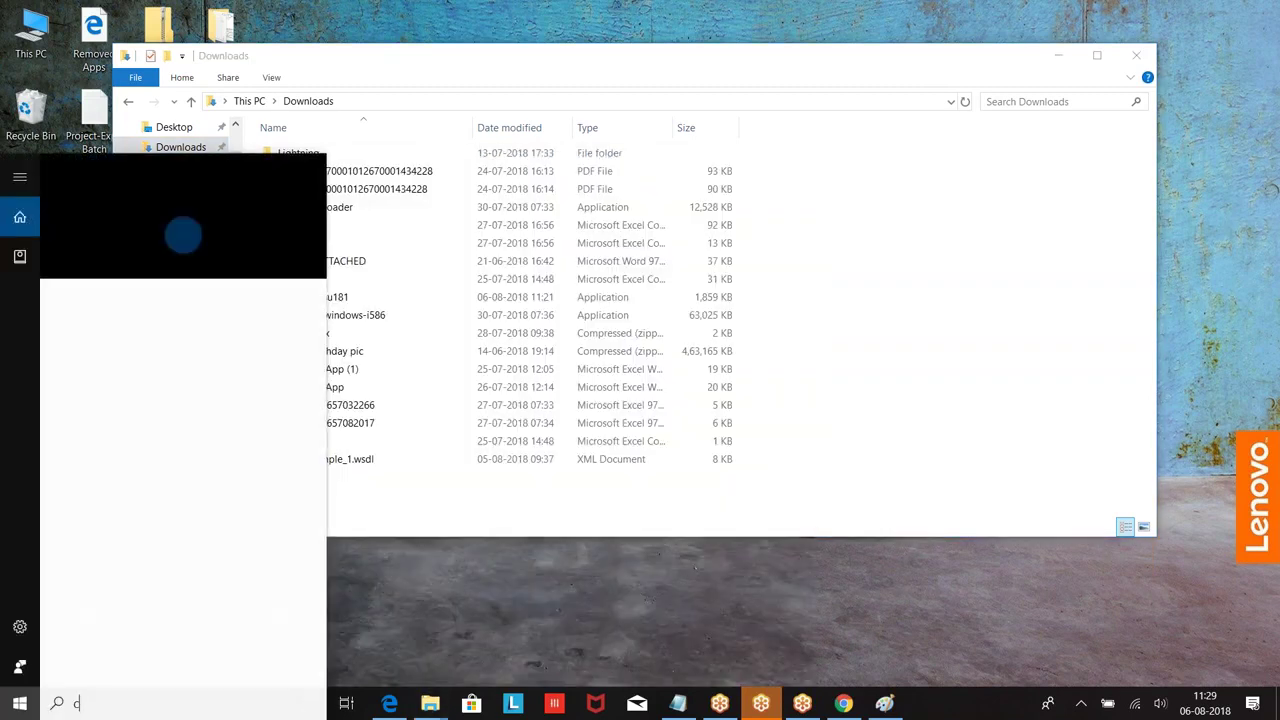
{"action": "type", "text": "ontr"}
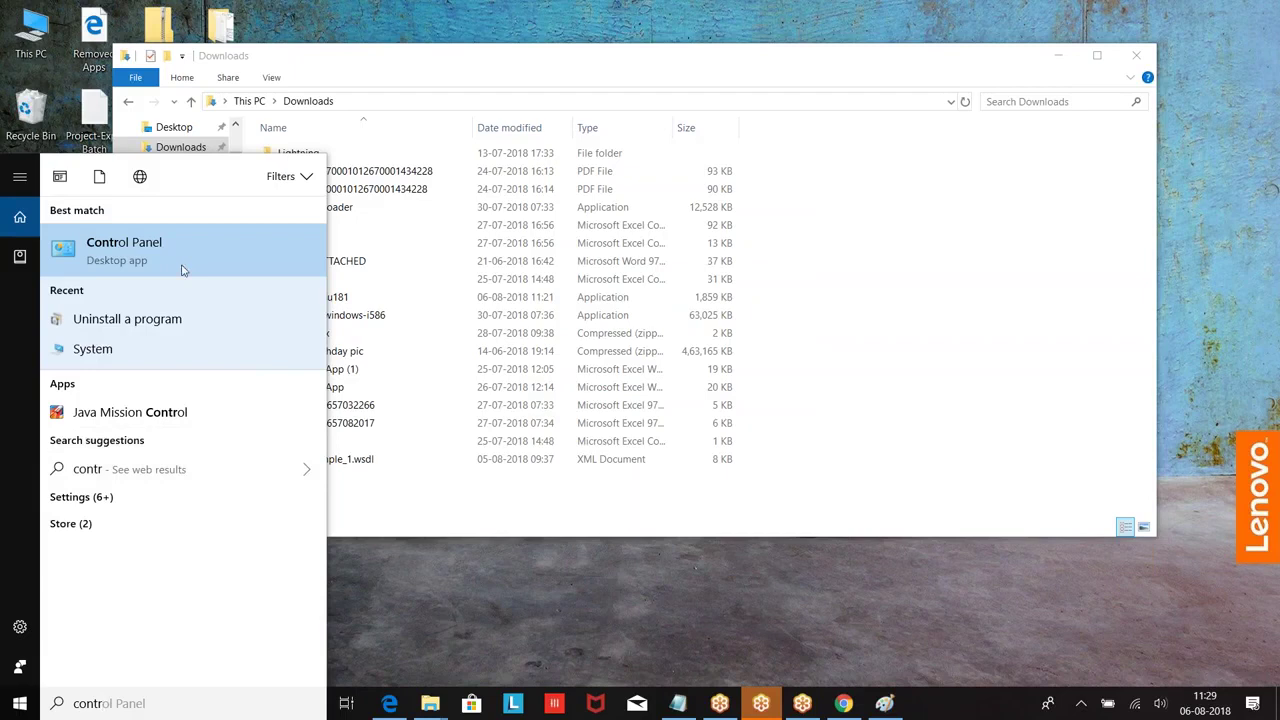
Step: Open Control Panel's Programs and Features list of installed programs
{"action": "left_click", "coordinate": [128, 244]}
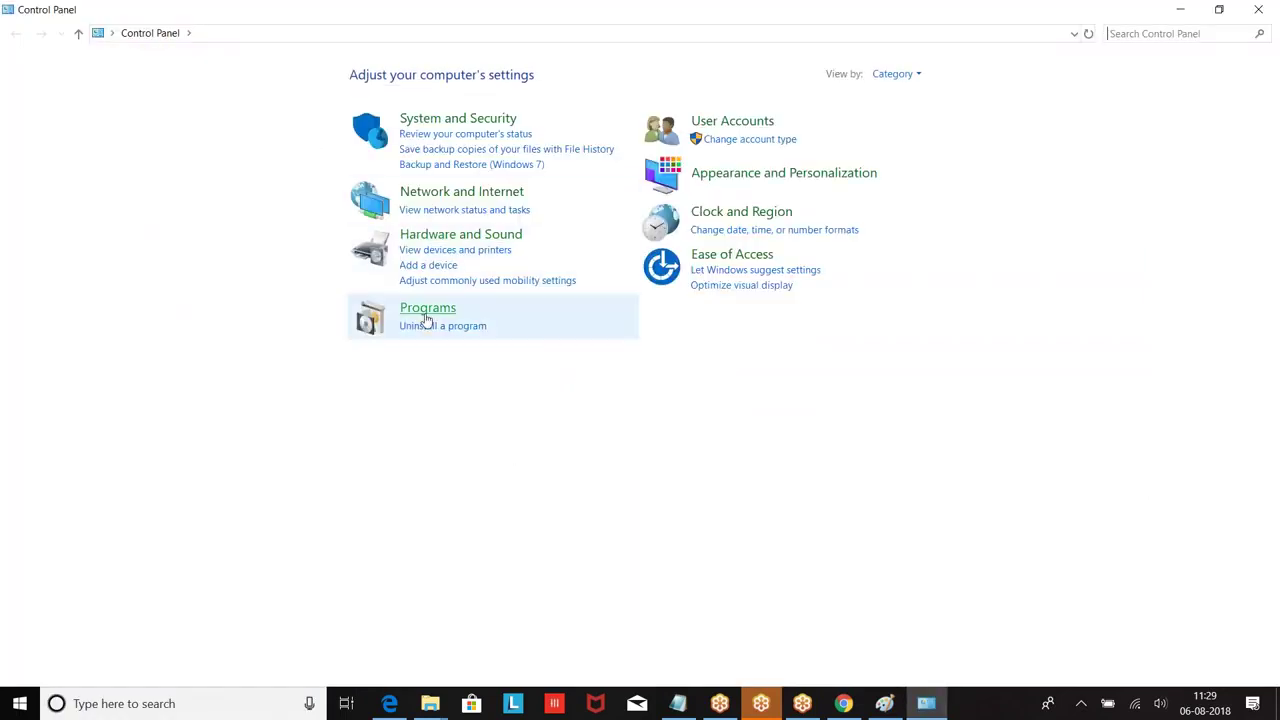
{"action": "left_click", "coordinate": [423, 320]}
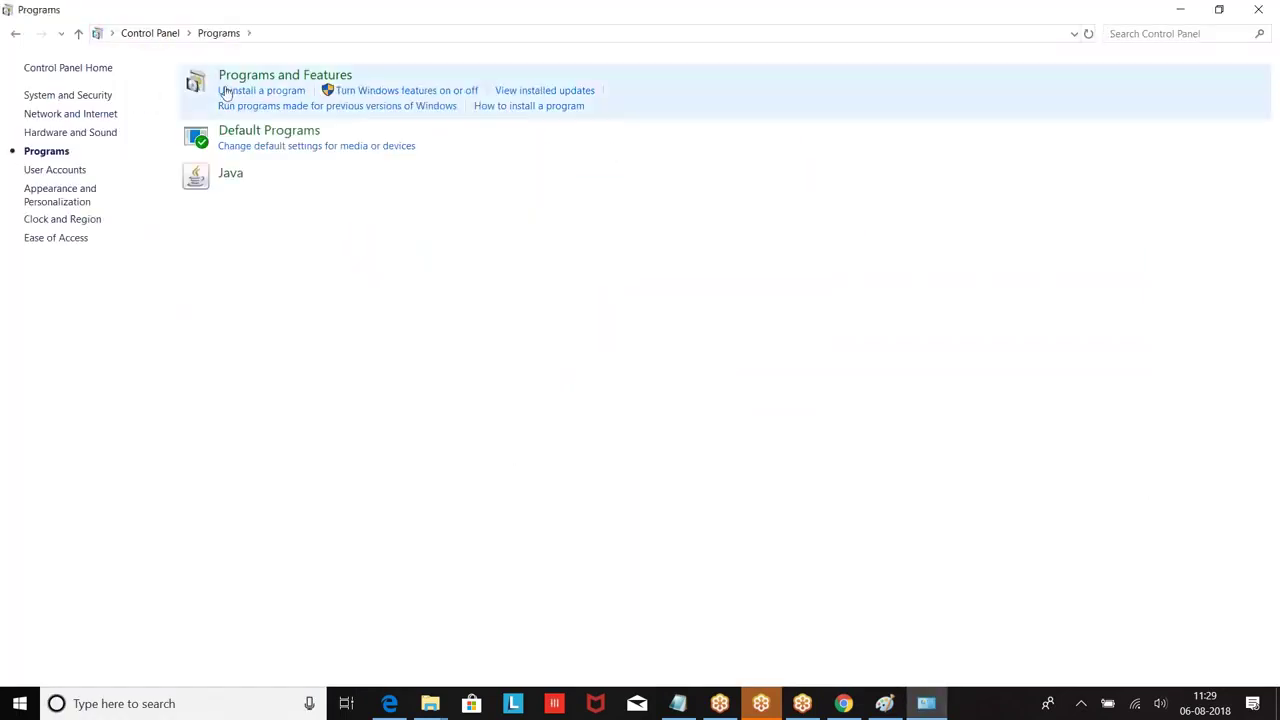
{"action": "left_click", "coordinate": [286, 77]}
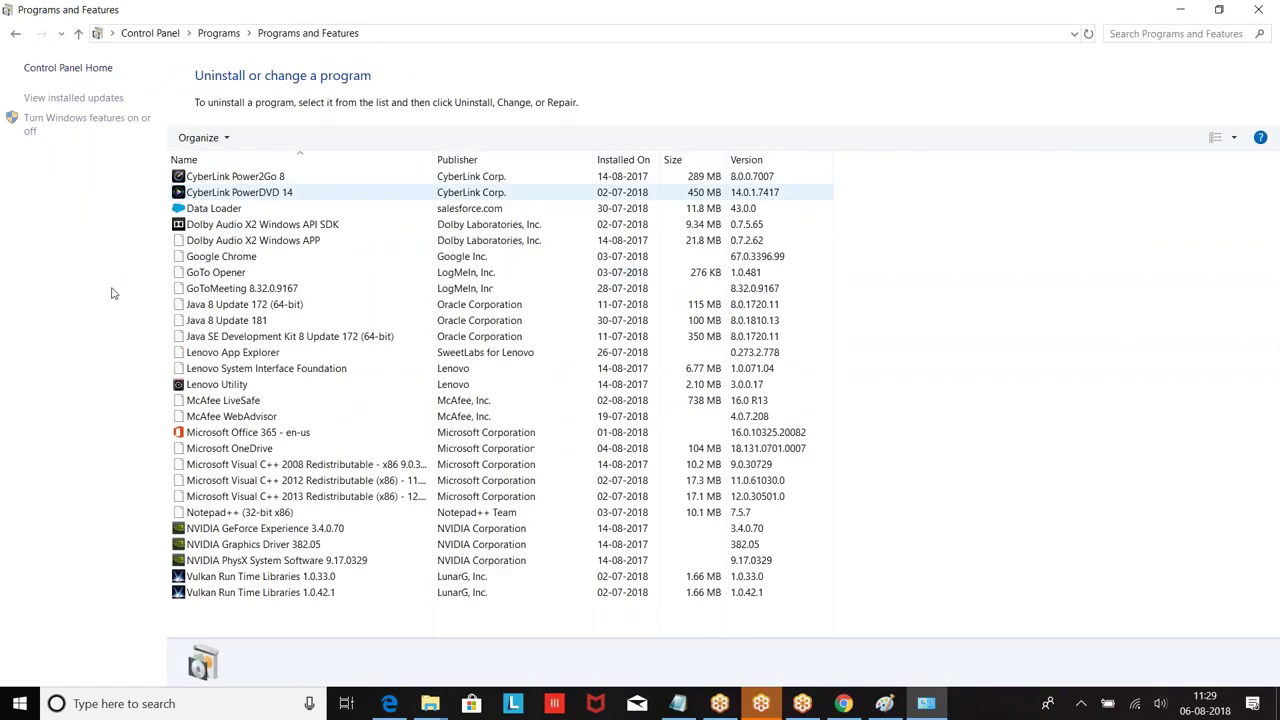
Step: Uninstall Data Loader 43.0.0, then minimize Control Panel to return to Downloads
{"action": "left_click", "coordinate": [222, 210]}
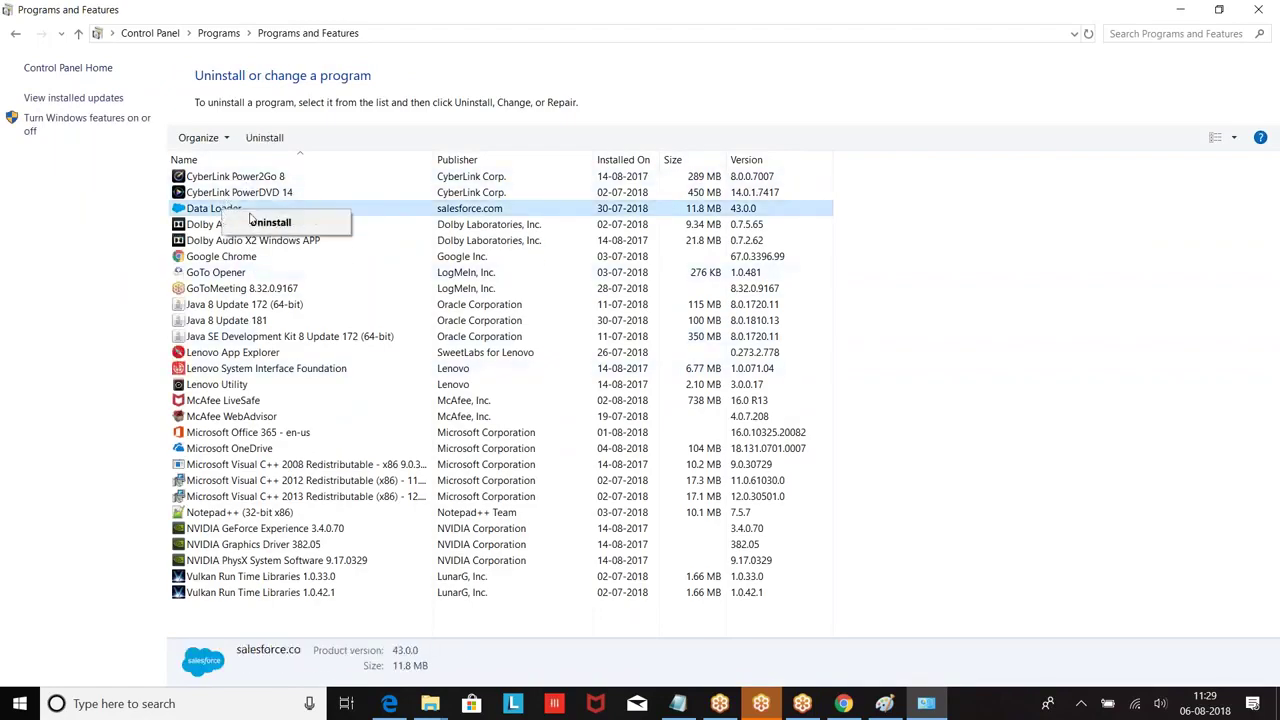
{"action": "double_click", "coordinate": [222, 210]}
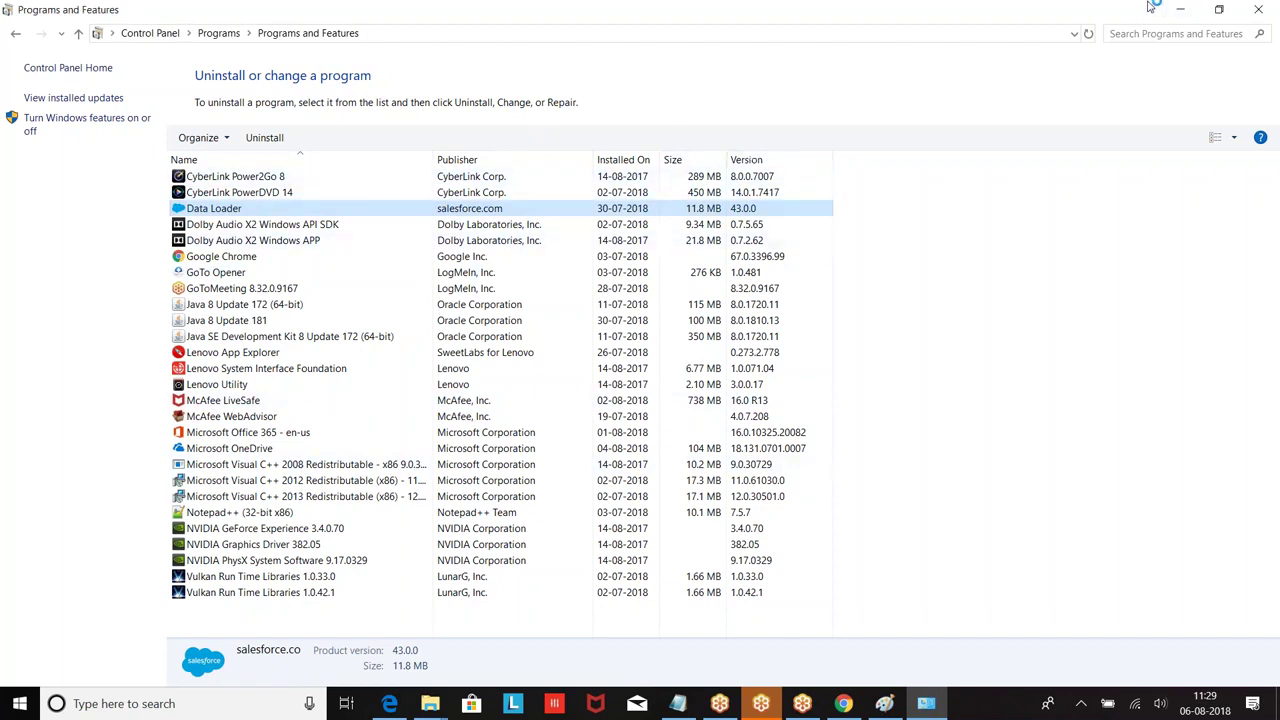
{"action": "left_click", "coordinate": [737, 485]}
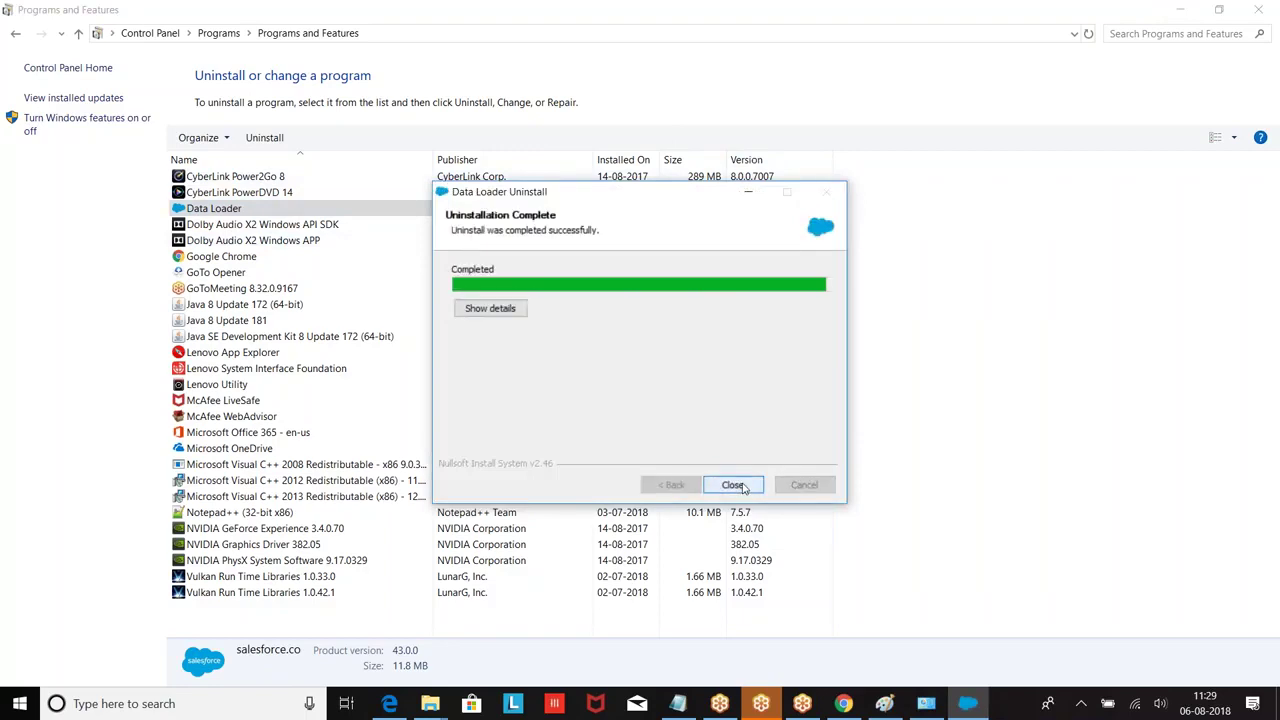
{"action": "left_click", "coordinate": [733, 485]}
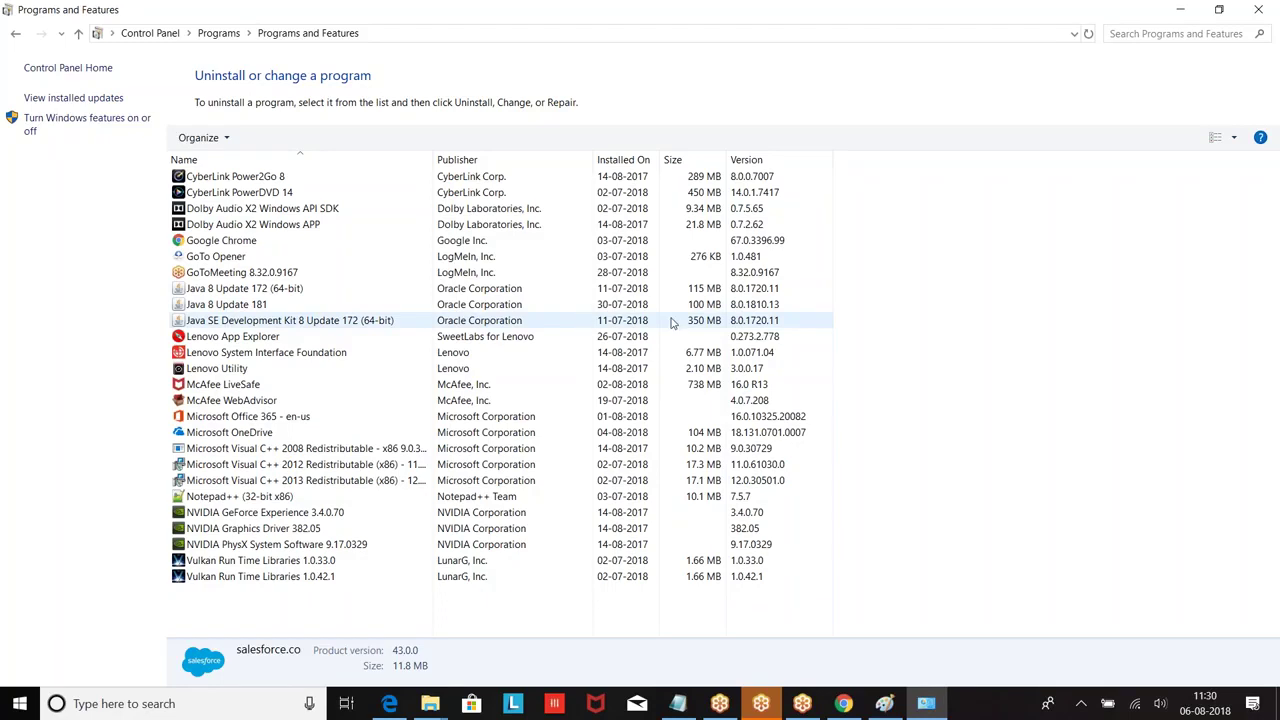
{"action": "left_click", "coordinate": [1180, 10]}
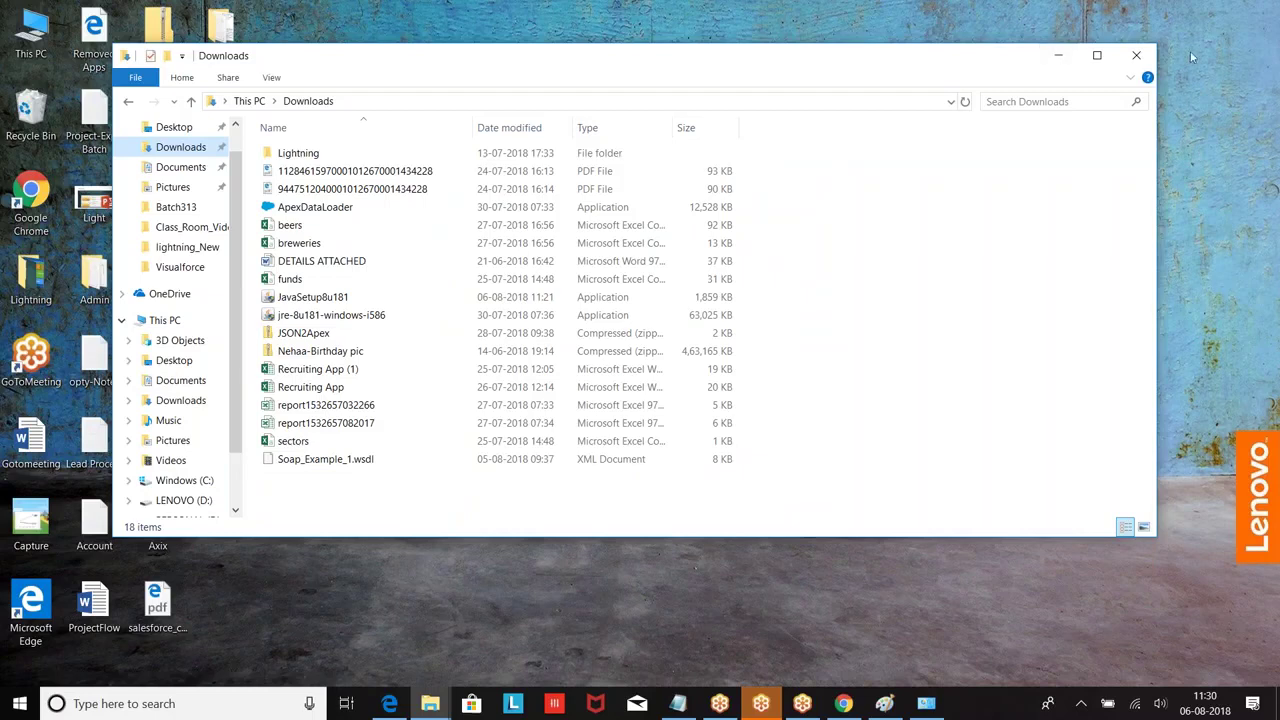
Step: Run the ApexDataLoader installer (12,528 KB) from Downloads to reach its License Agreement
{"action": "left_click", "coordinate": [307, 208]}
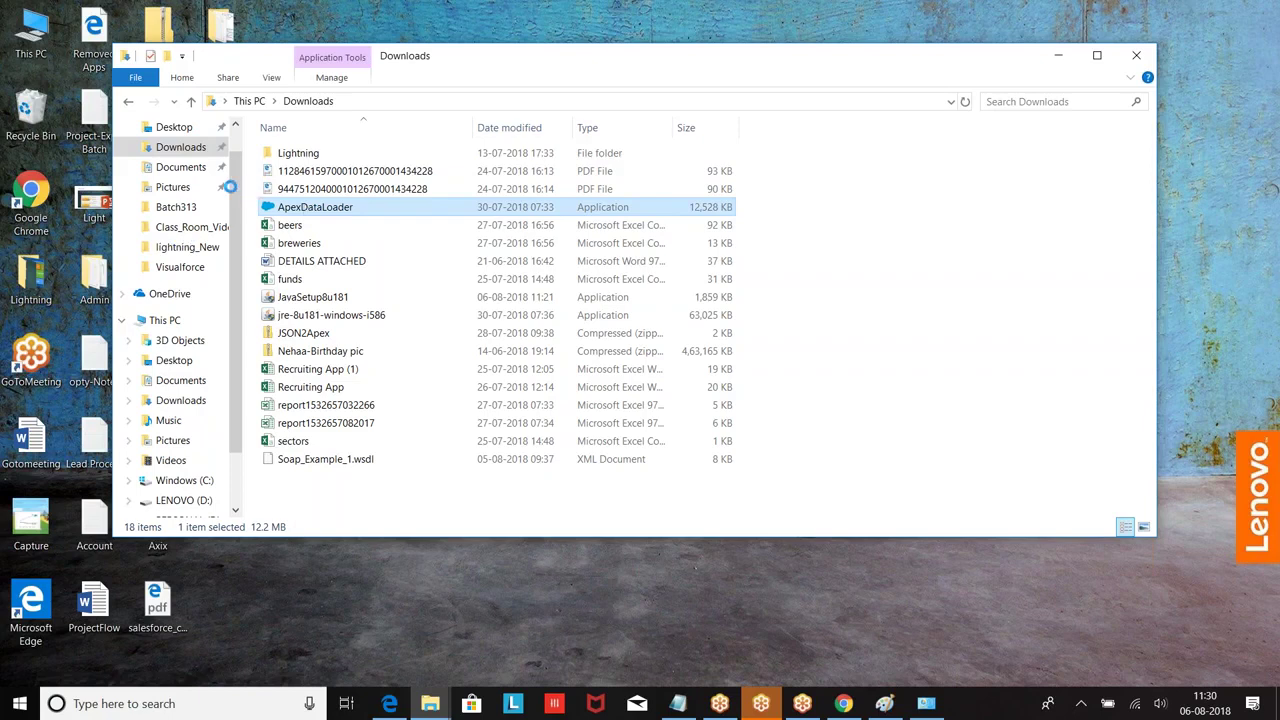
{"action": "double_click", "coordinate": [349, 210]}
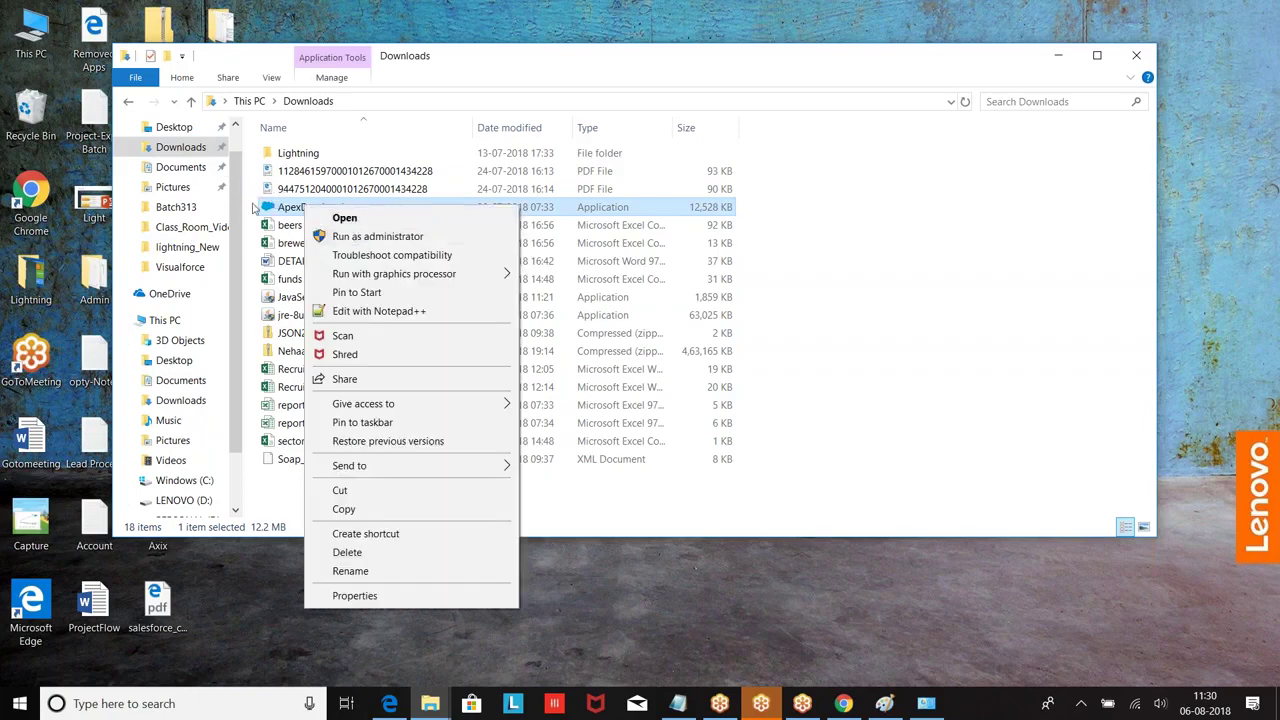
{"action": "left_click", "coordinate": [294, 207]}
{"action": "left_click", "coordinate": [294, 209]}
{"action": "left_click", "coordinate": [406, 249]}
{"action": "left_click", "coordinate": [269, 210]}
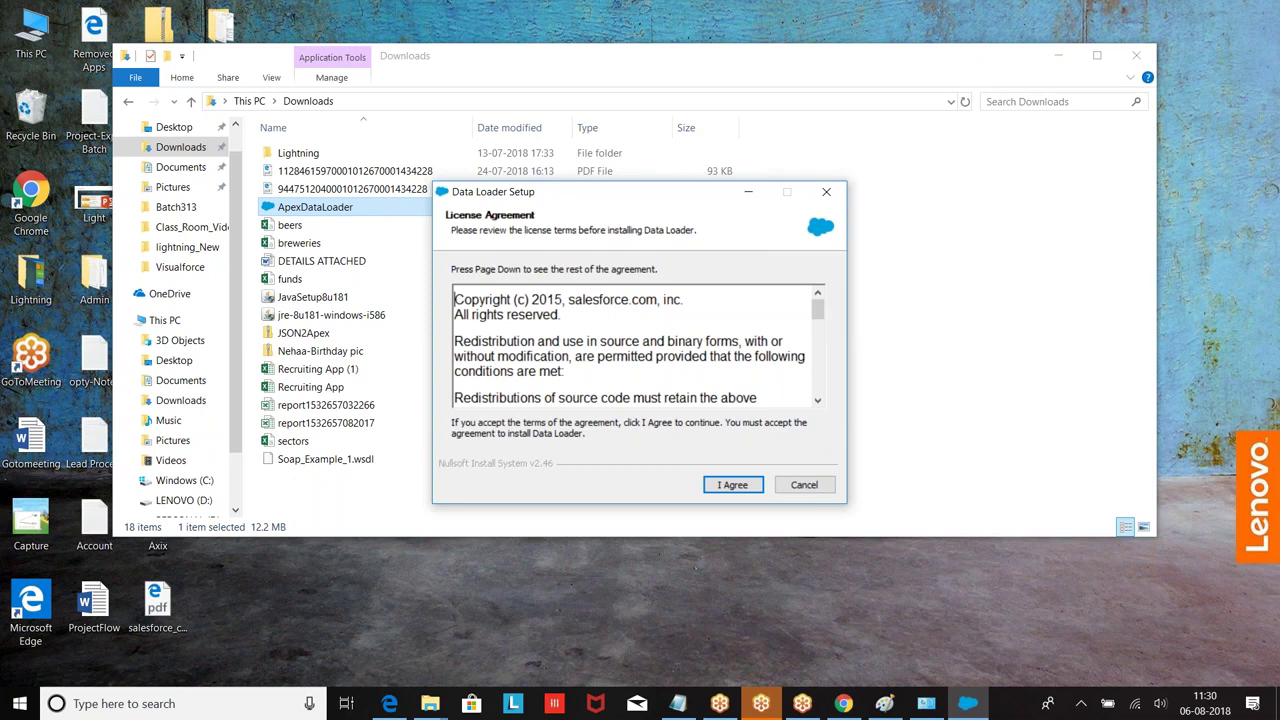
Step: Install Data Loader with administrator rights to the default folder, then minimize it and close Downloads
{"action": "left_click", "coordinate": [718, 487]}
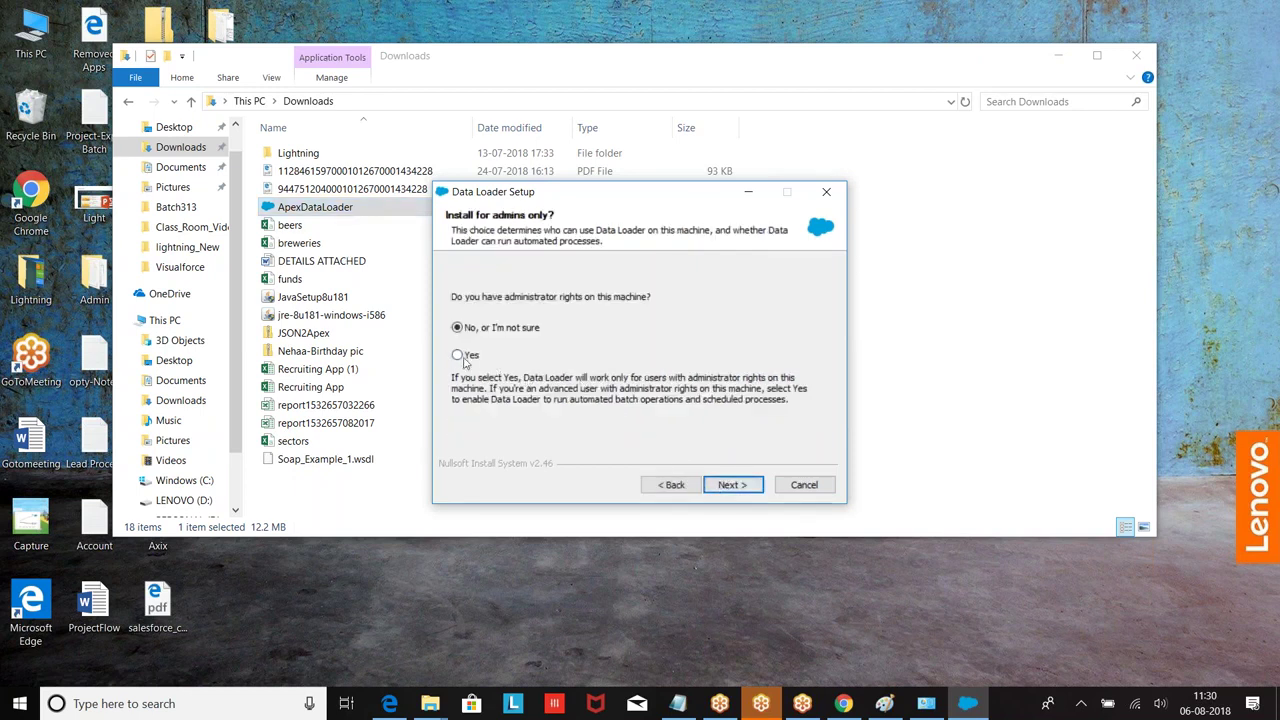
{"action": "left_click", "coordinate": [463, 357]}
{"action": "left_click", "coordinate": [731, 484]}
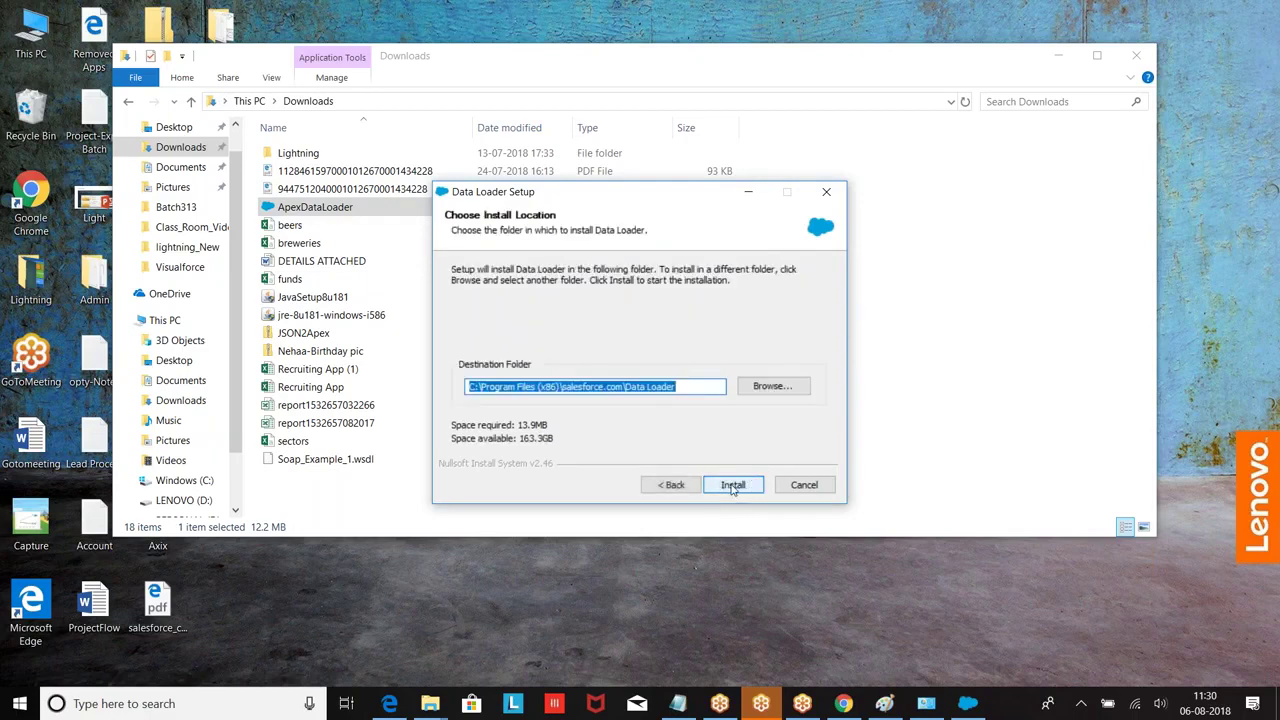
{"action": "left_click", "coordinate": [730, 484]}
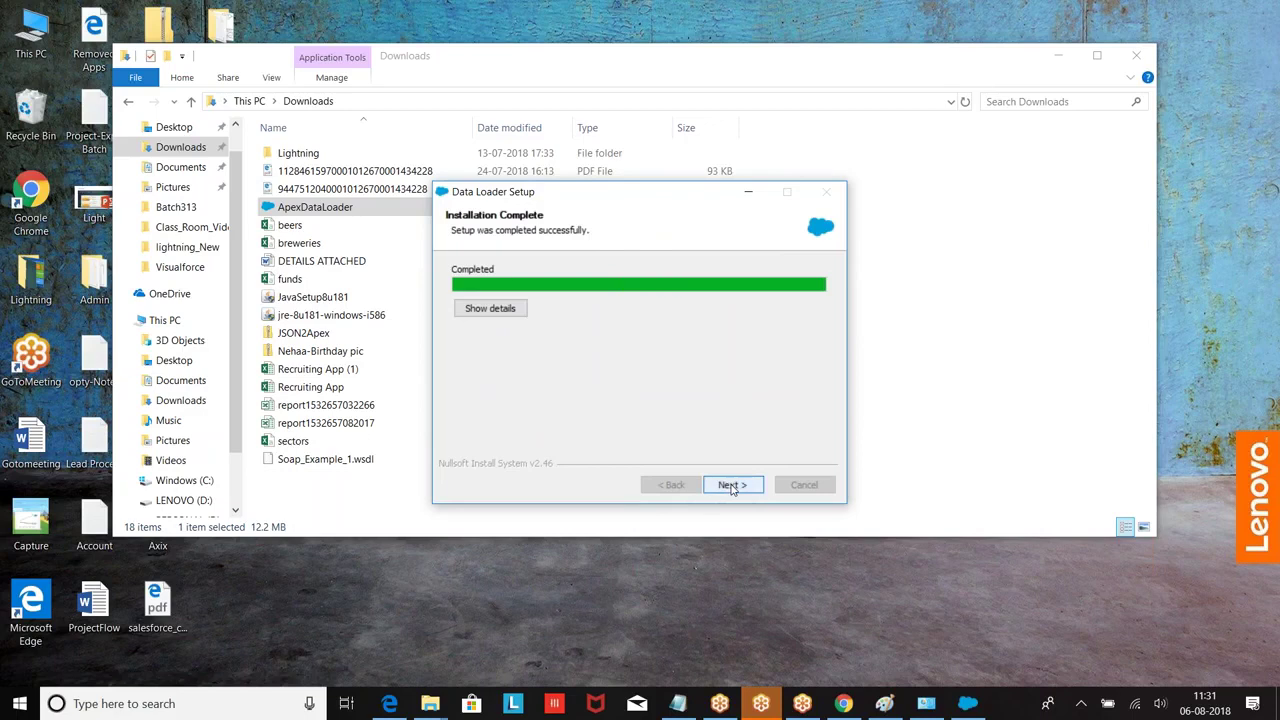
{"action": "left_click", "coordinate": [731, 486]}
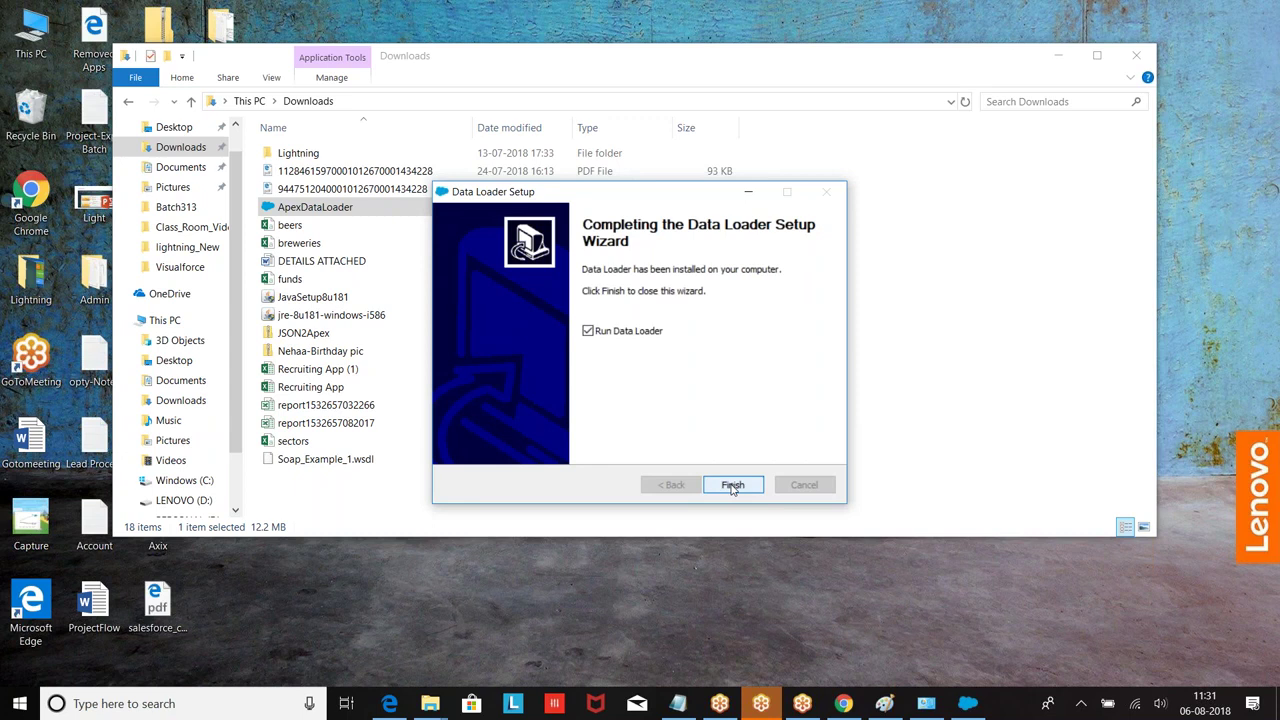
{"action": "left_click", "coordinate": [732, 486]}
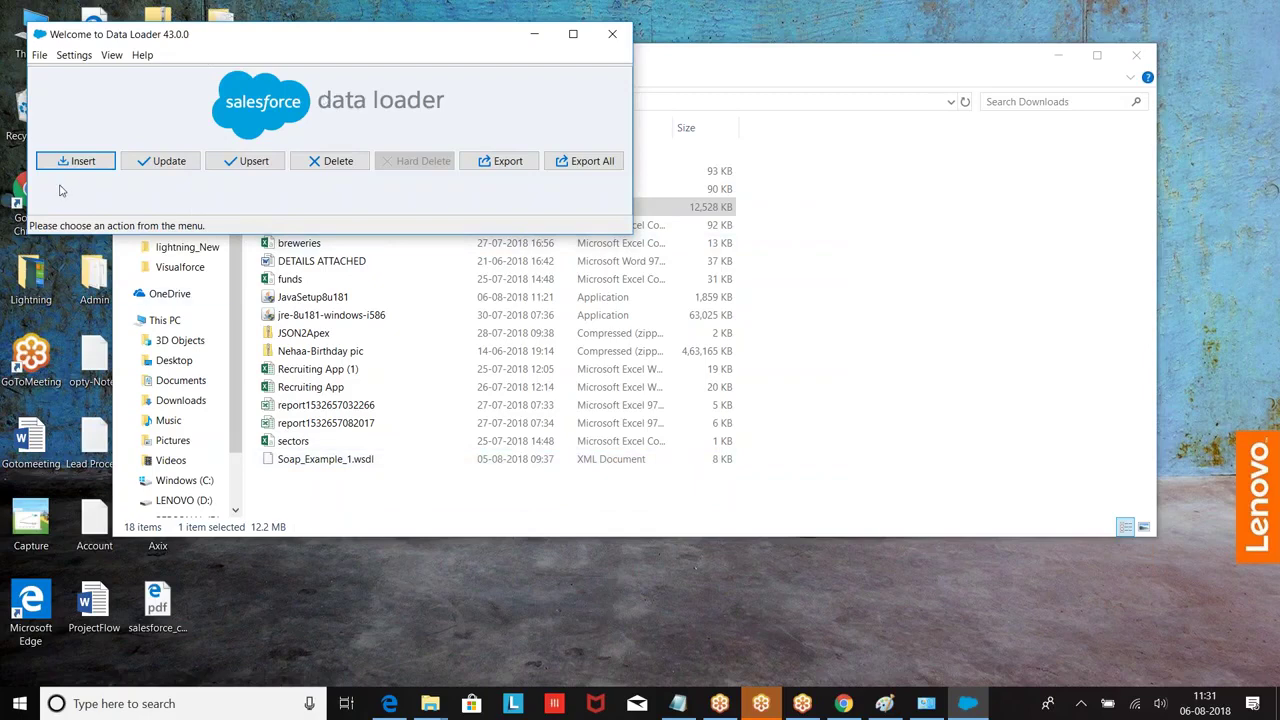
{"action": "left_click", "coordinate": [533, 34]}
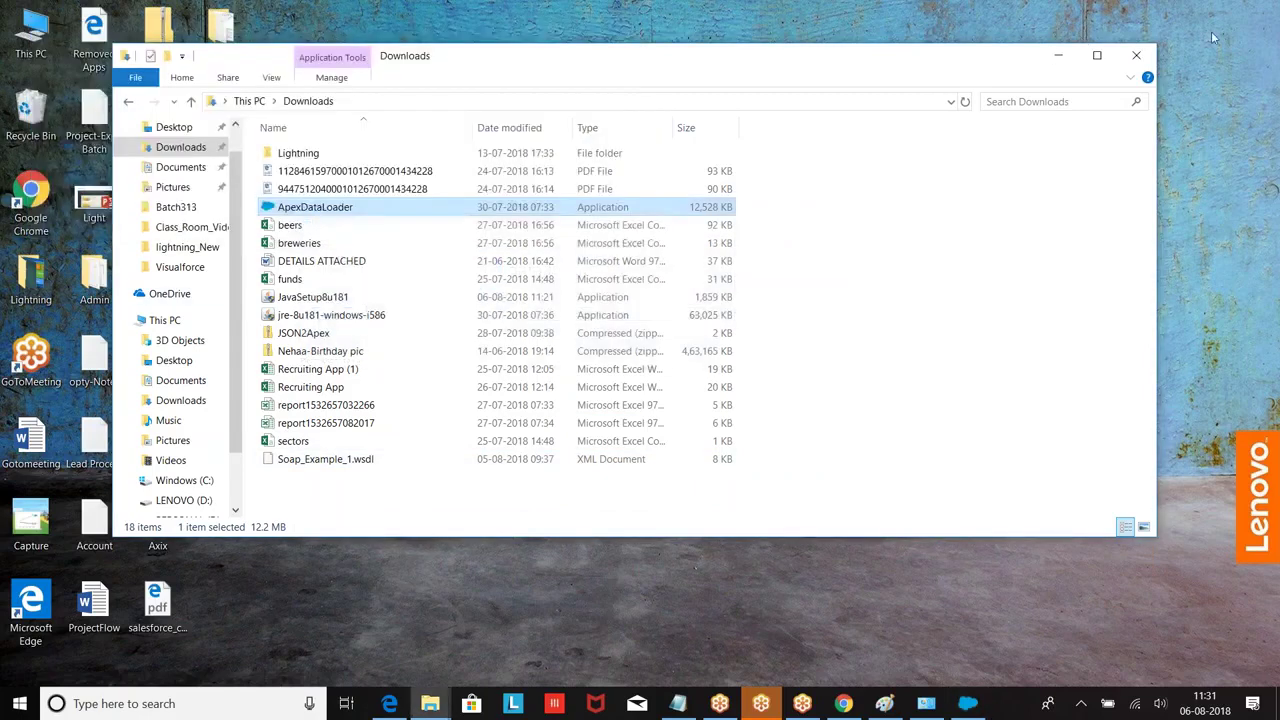
{"action": "left_click", "coordinate": [1138, 55]}
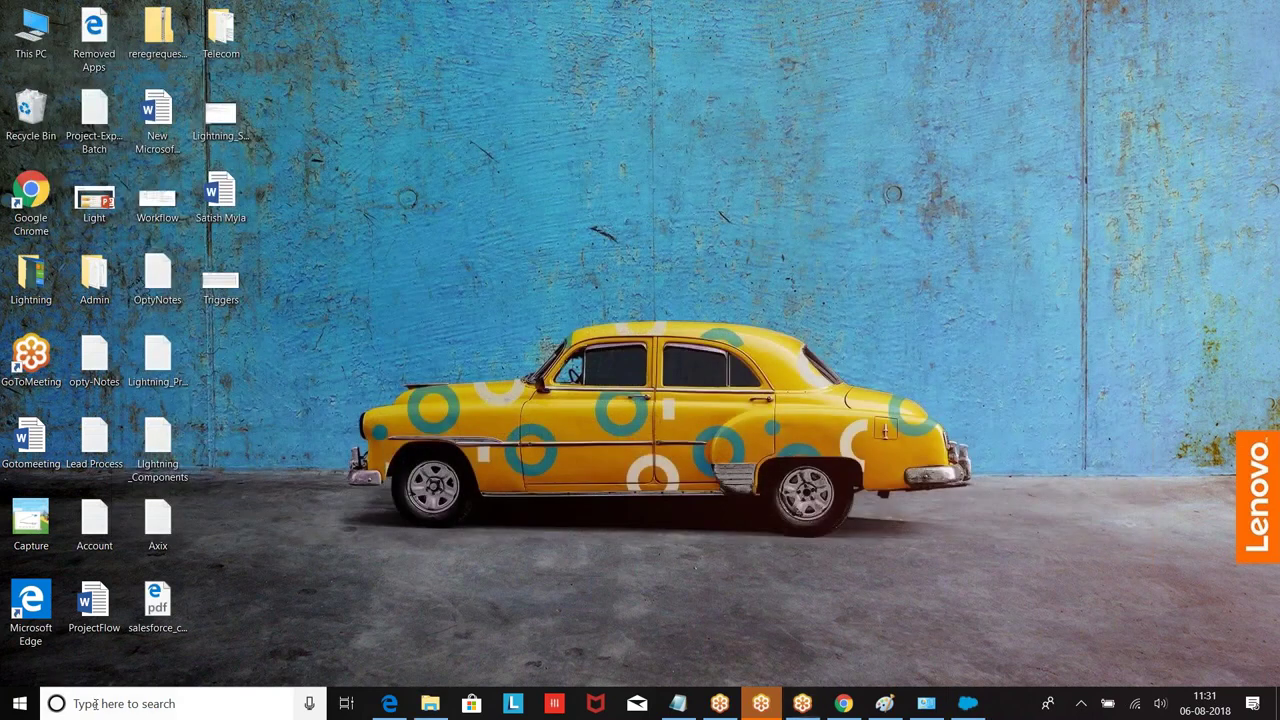
Step: Search Start for 'dataloader' and launch Data Loader
{"action": "left_click", "coordinate": [95, 704]}
{"action": "type", "text": "data"}
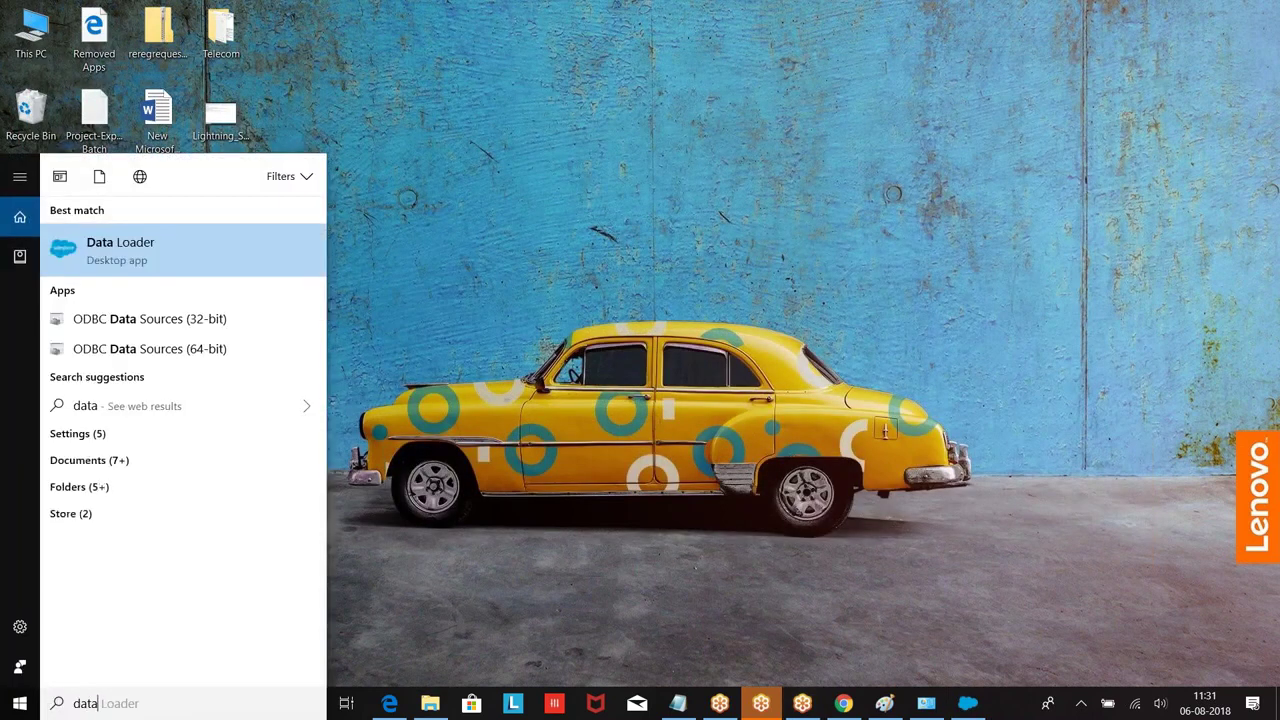
{"action": "type", "text": "loader"}
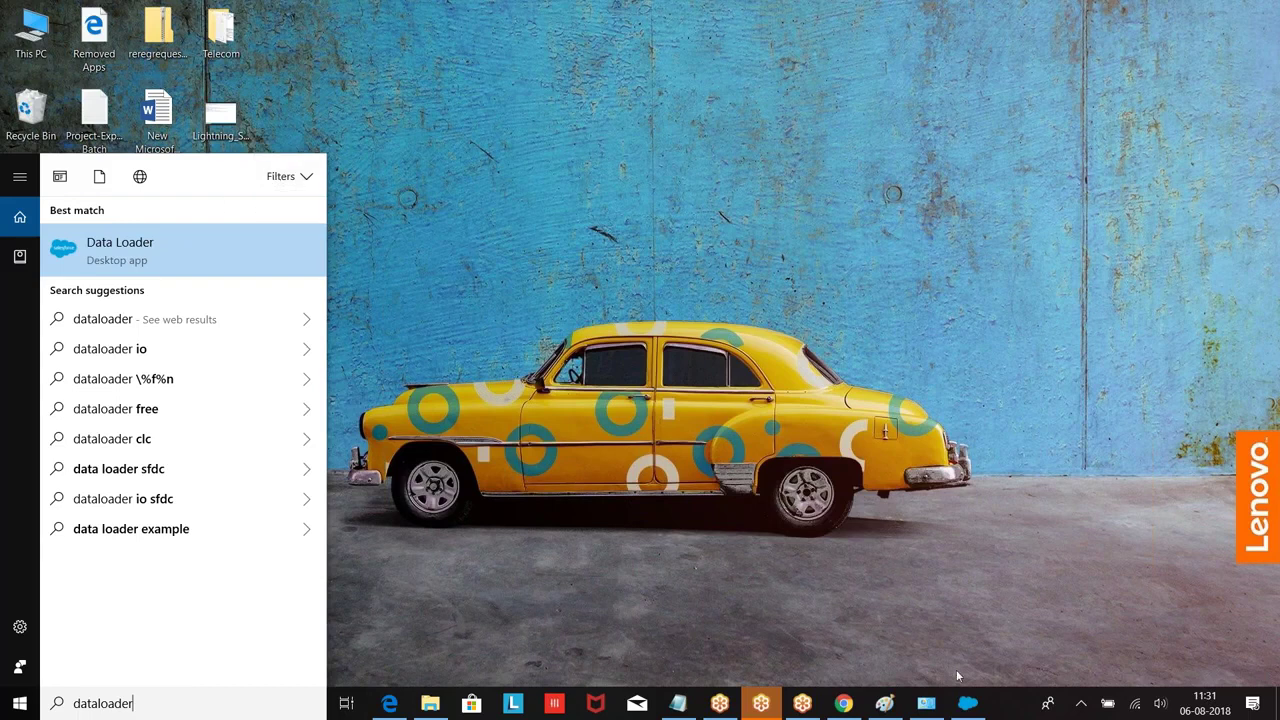
{"action": "left_click", "coordinate": [967, 708]}
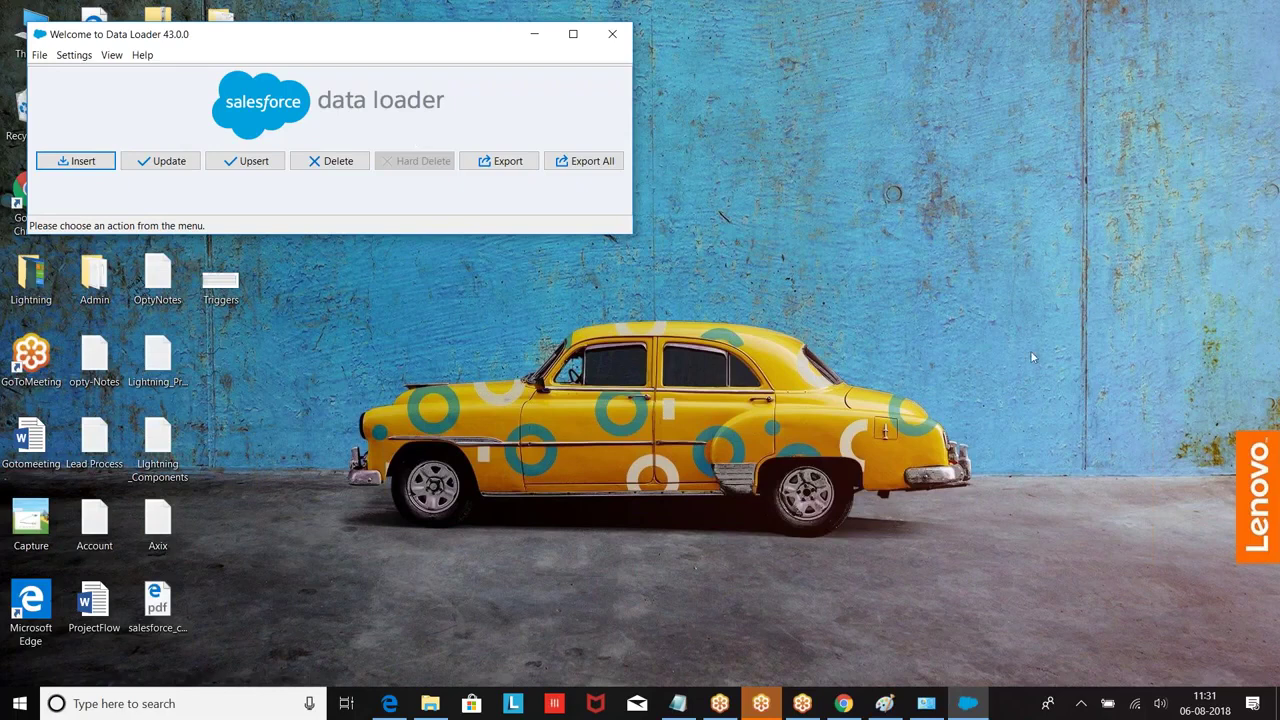
Step: Glance at the Salesforce Data Loader page, minimize the browser, and bring Notepad forward
{"action": "left_click", "coordinate": [845, 706]}
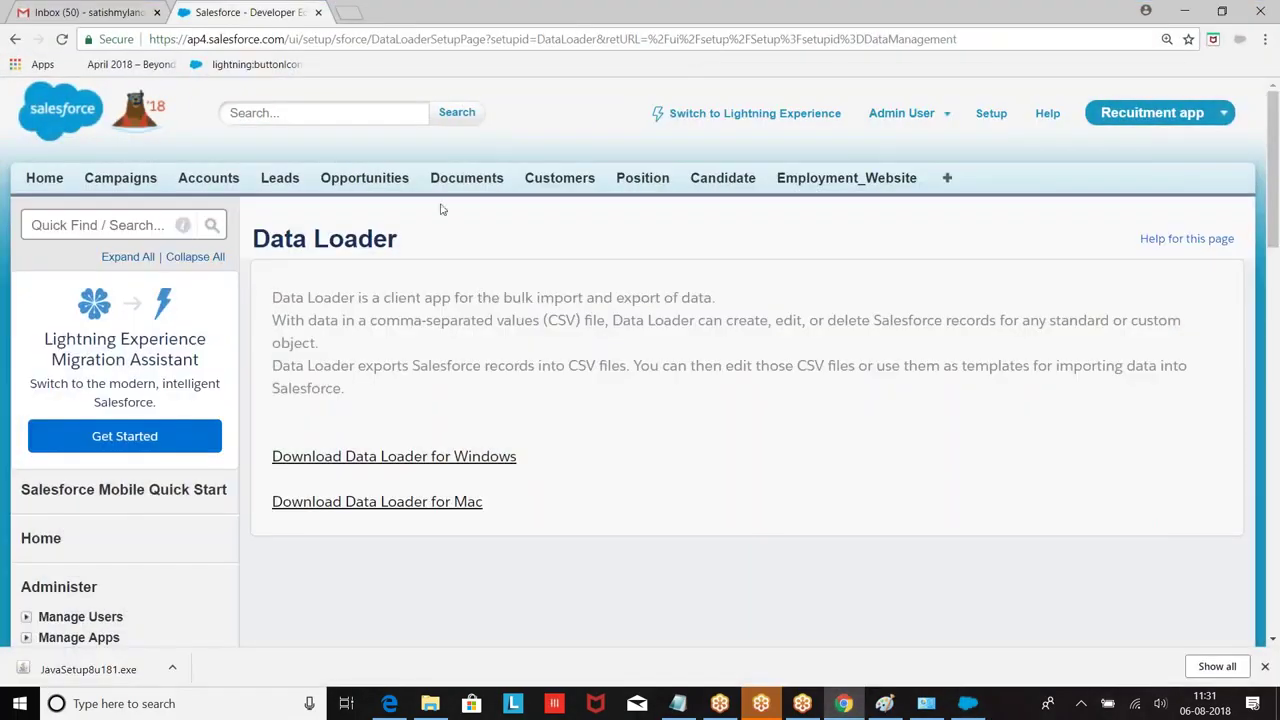
{"action": "scroll", "coordinate": [309, 337], "scroll_direction": "down", "scroll_amount": 3}
{"action": "scroll", "coordinate": [314, 343], "scroll_direction": "up", "scroll_amount": 3}
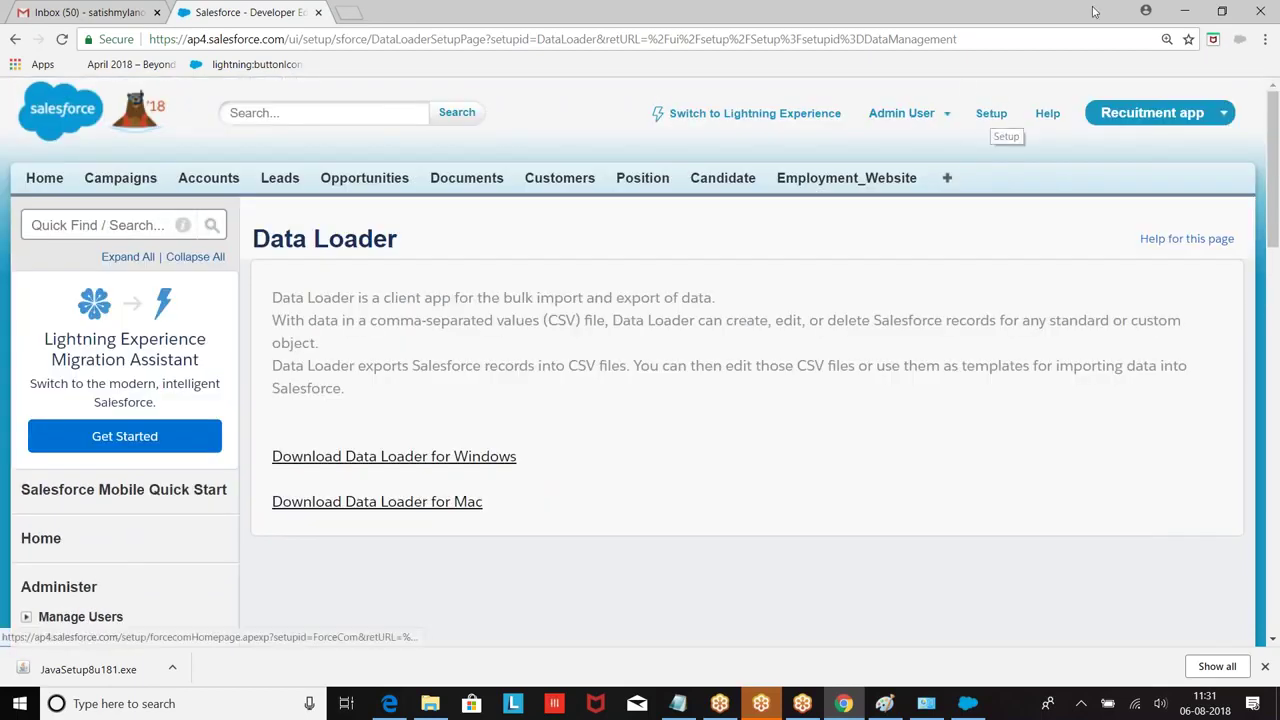
{"action": "left_click", "coordinate": [1184, 11]}
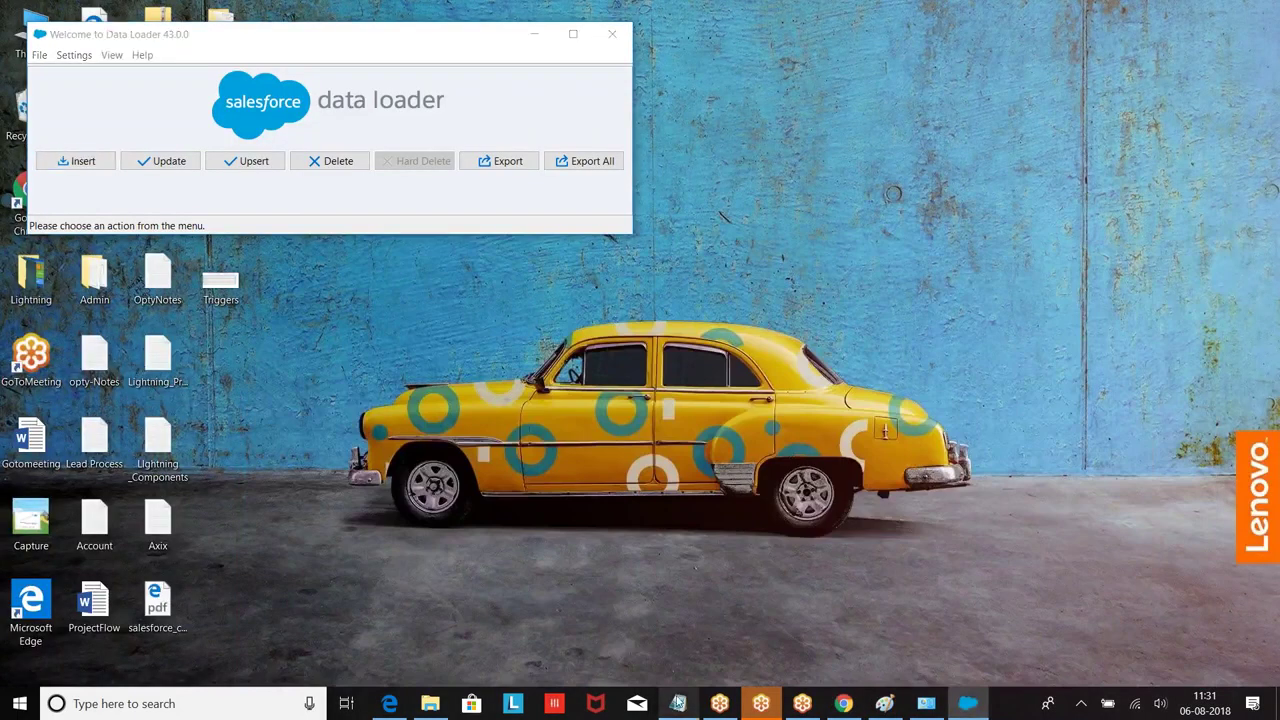
{"action": "left_click", "coordinate": [678, 703]}
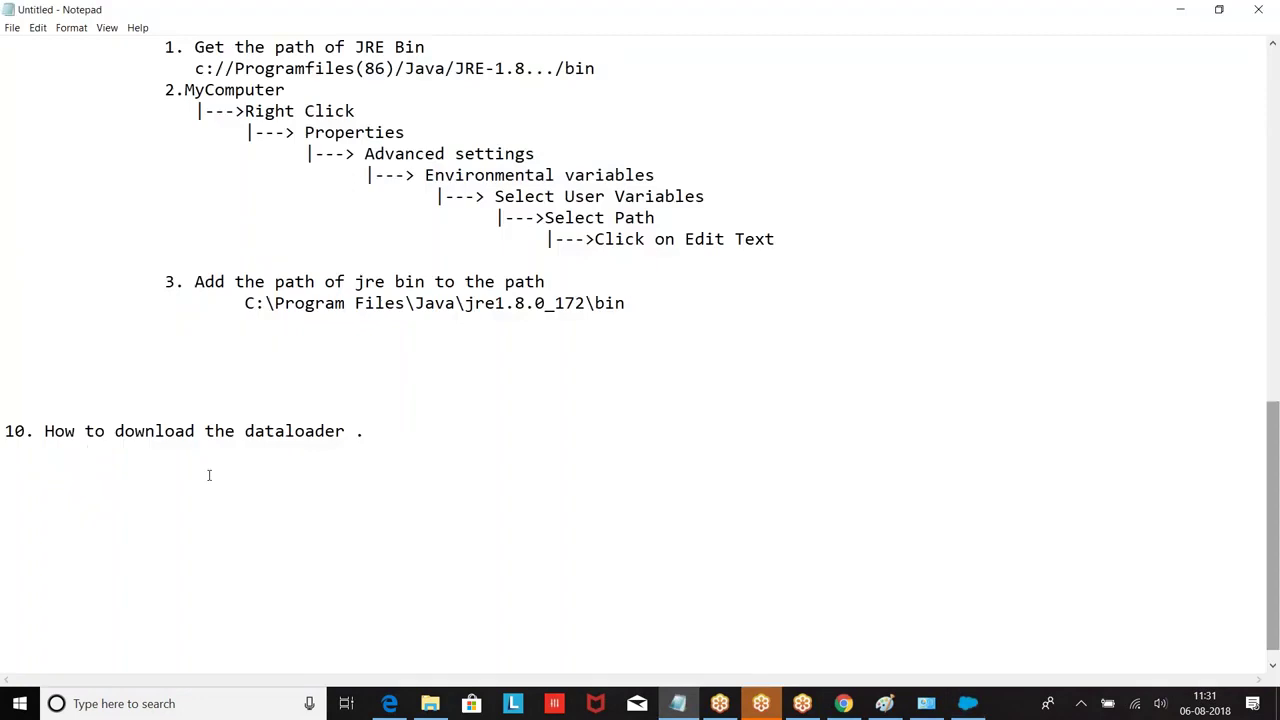
Step: Under item 10, type '1. Navigation :' with an indented 'Setup' line below it
{"action": "type", "text": "Set"}
{"action": "key", "text": "BackSpace"}
{"action": "key", "text": "BackSpace"}
{"action": "key", "text": "BackSpace"}
{"action": "type", "text": "1. Nai"}
{"action": "key", "text": "BackSpace"}
{"action": "type", "text": "vigation :"}
{"action": "key", "text": "Return"}
{"action": "key", "text": "Tab"}
{"action": "key", "text": "Tab"}
{"action": "type", "text": "Setup"}
{"action": "key", "text": "Return"}
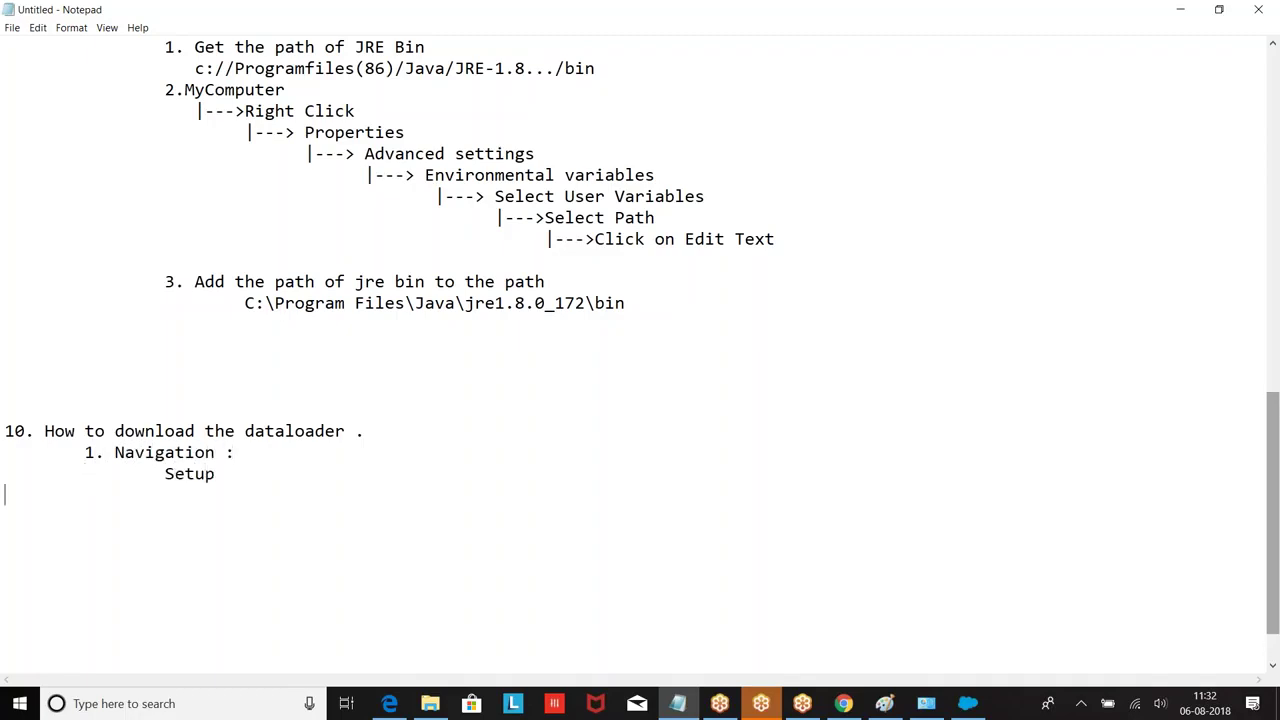
Step: Add the indented '|---> Adminster', '|---> Data Management' and '|---> Data Loader' lines
{"action": "type", "text": "|---> Adminster"}
{"action": "key", "text": "Return"}
{"action": "key", "text": "Tab"}
{"action": "key", "text": "Tab"}
{"action": "key", "text": "Tab"}
{"action": "type", "text": "|---"}
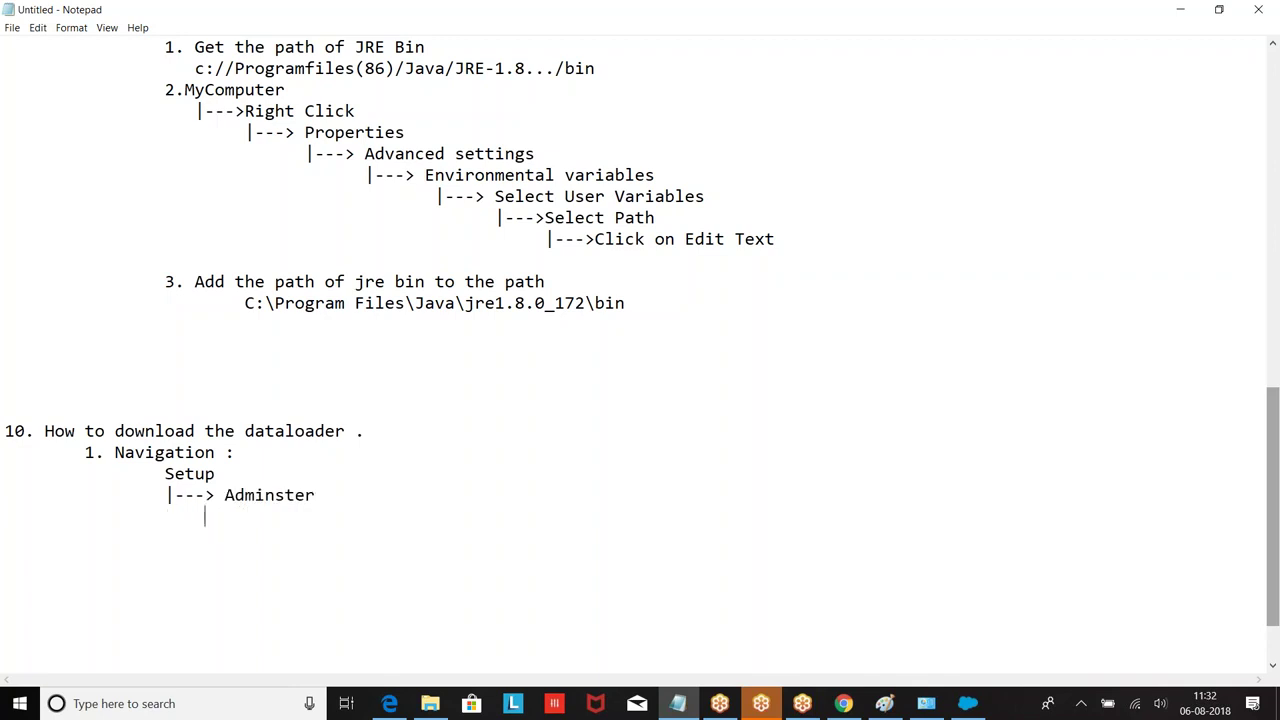
{"action": "type", "text": "> DataLoader"}
{"action": "key", "text": "Return"}
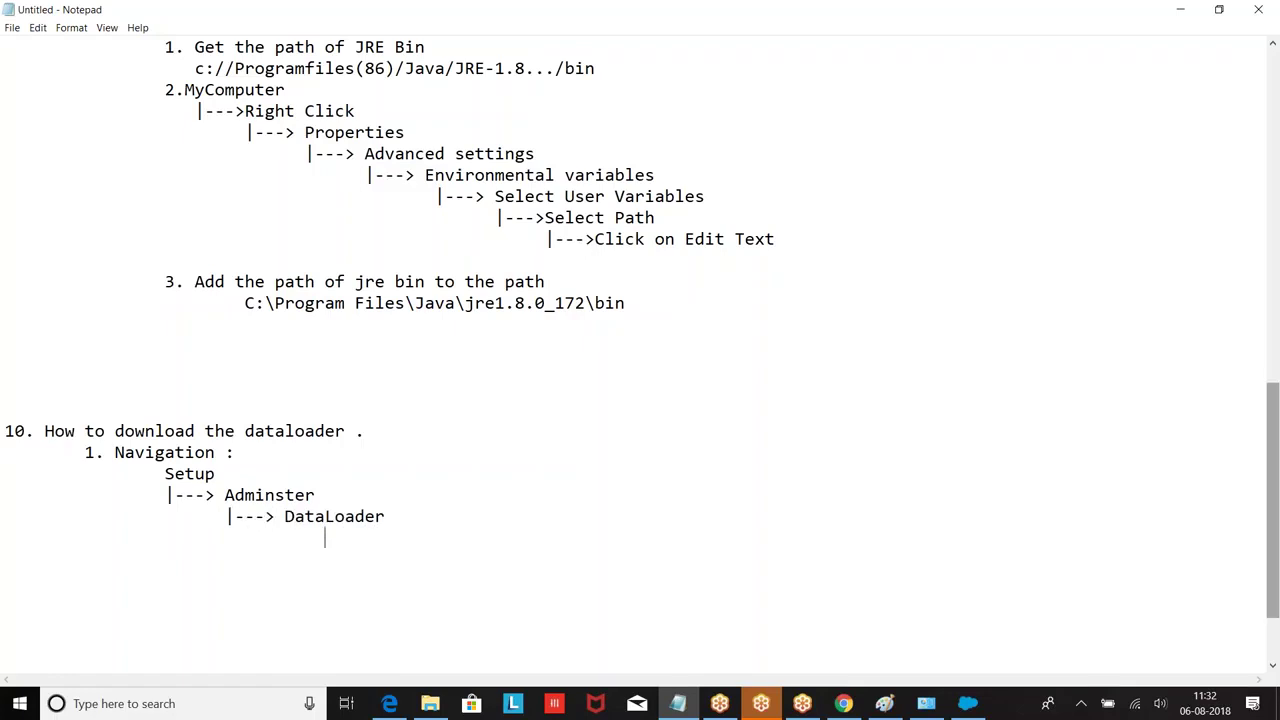
{"action": "left_click", "coordinate": [390, 517]}
{"action": "key", "text": "BackSpace"}
{"action": "key", "text": "BackSpace"}
{"action": "key", "text": "BackSpace"}
{"action": "key", "text": "BackSpace"}
{"action": "key", "text": "BackSpace"}
{"action": "key", "text": "BackSpace"}
{"action": "type", "text": "Management"}
{"action": "key", "text": "Return"}
{"action": "key", "text": "Tab"}
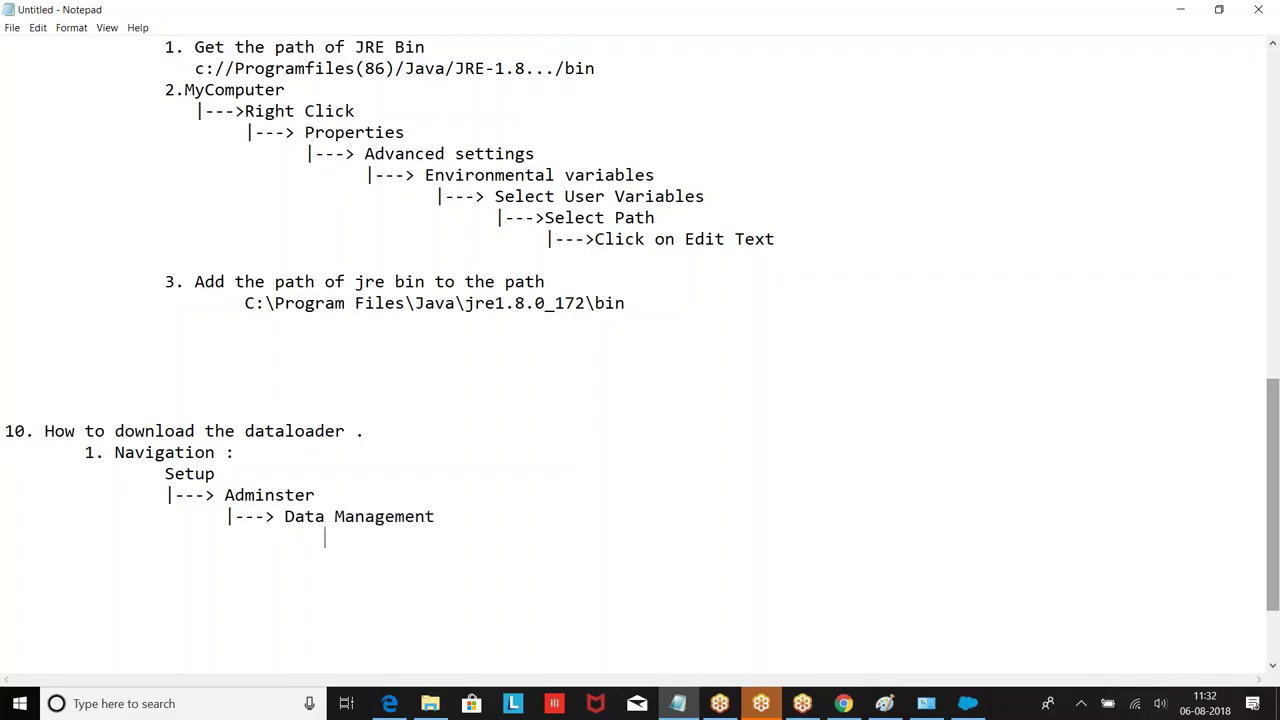
{"action": "type", "text": "|---> Data Loader"}
{"action": "key", "text": "Return"}
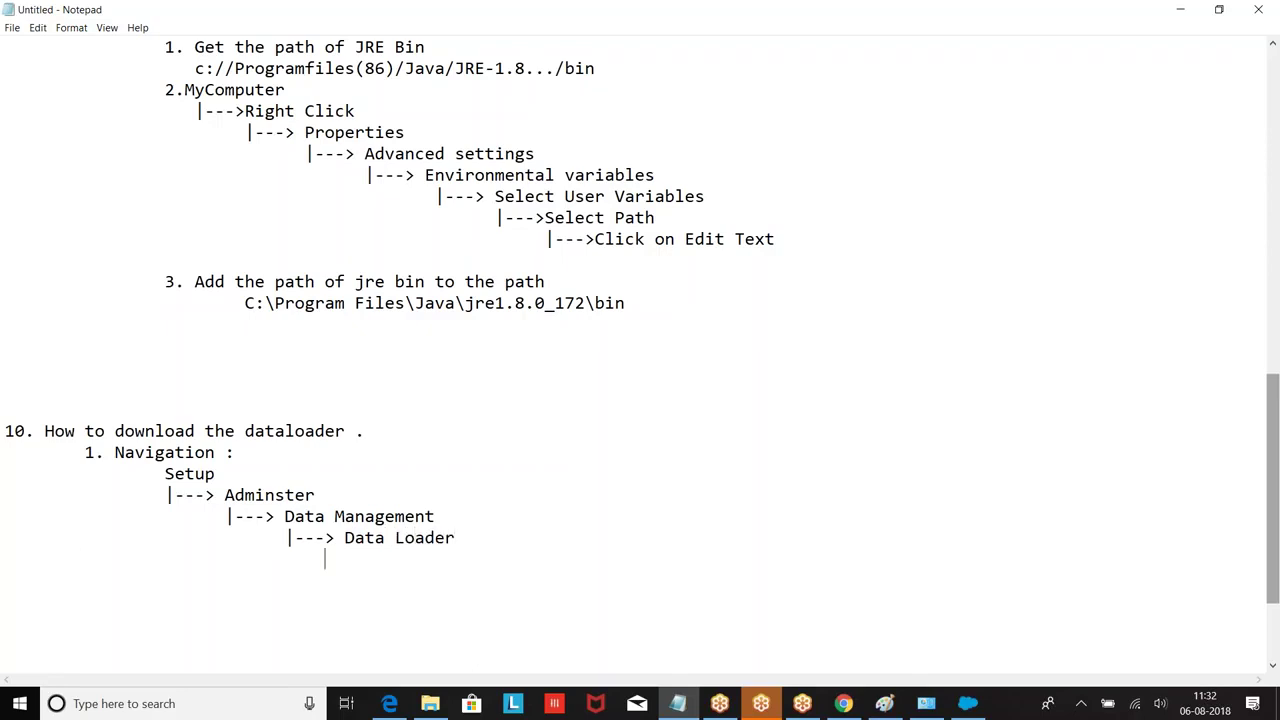
Step: Finish the path with '|--->DownLoad for windows' and leave an indented blank line
{"action": "type", "text": "|--->DownLoad"}
{"action": "type", "text": "for"}
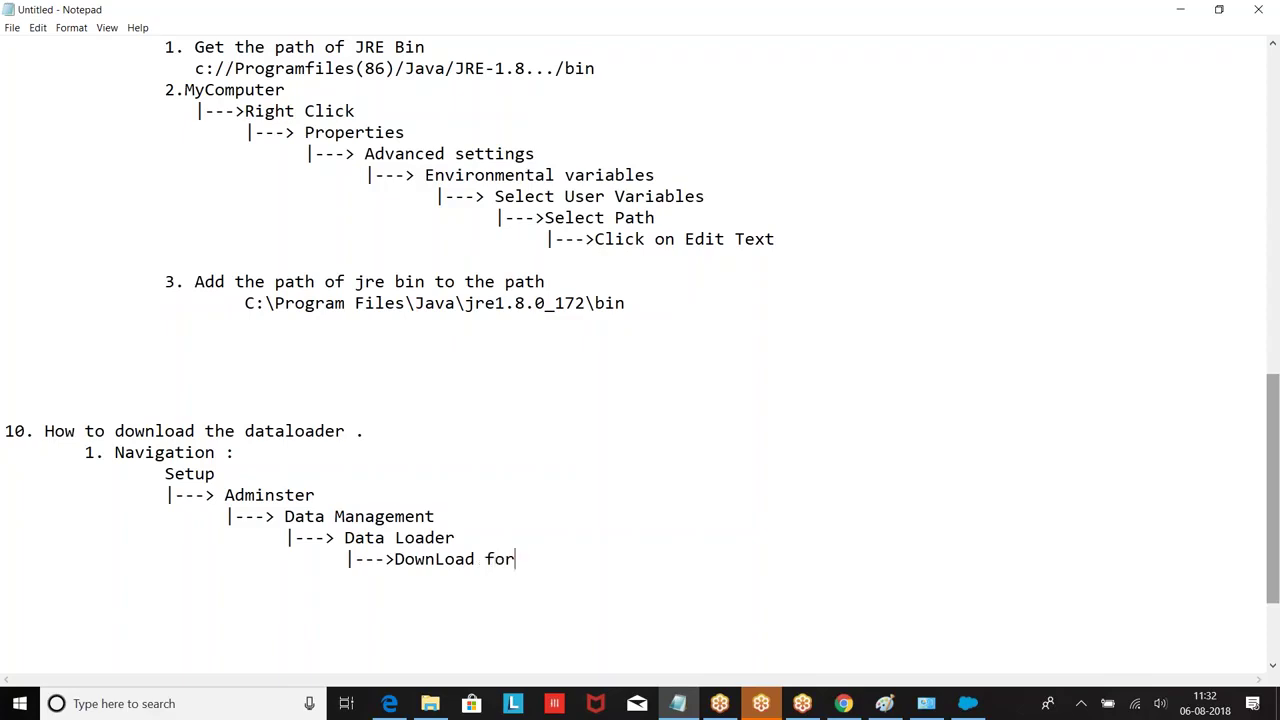
{"action": "type", "text": " windows"}
{"action": "key", "text": "Return"}
{"action": "key", "text": "Return"}
{"action": "scroll", "coordinate": [510, 320], "scroll_direction": "down", "scroll_amount": 1}
{"action": "key", "text": "Return"}
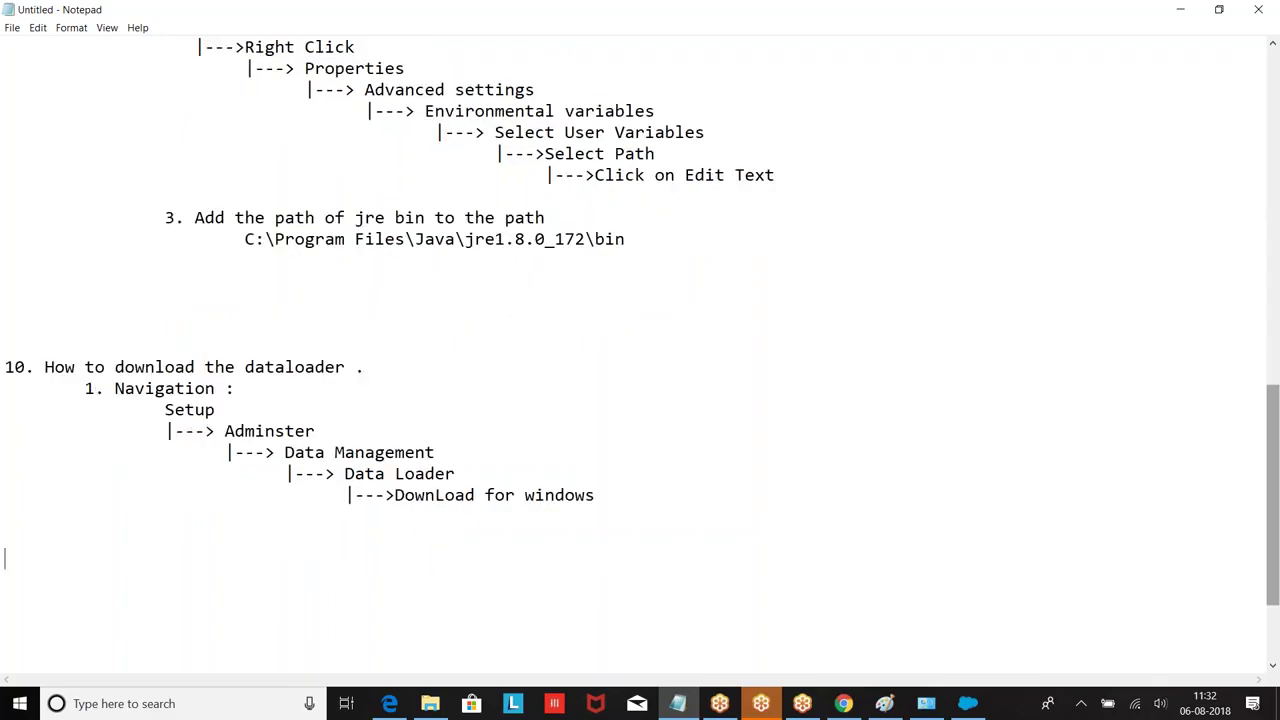
{"action": "key", "text": "Tab"}
{"action": "scroll", "coordinate": [405, 466], "scroll_direction": "down", "scroll_amount": 1}
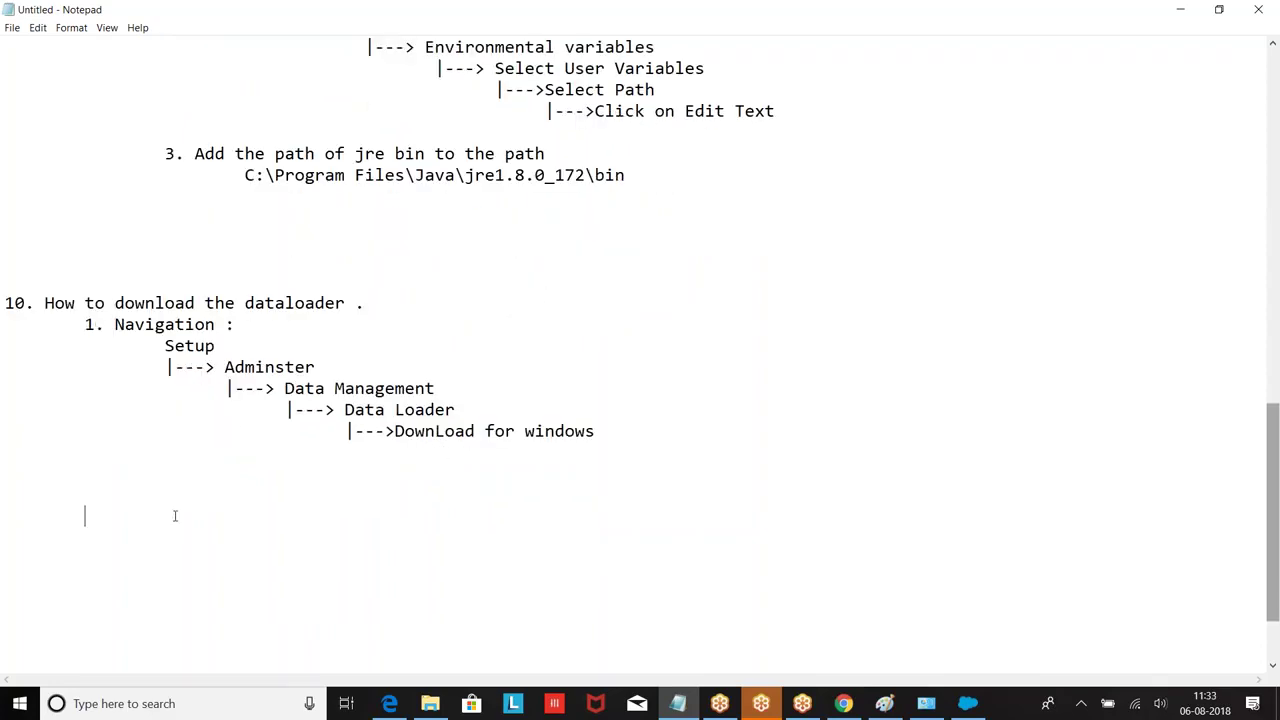
Step: Add step '2. Click on .exe file and Next->Next-> save.' under the navigation path
{"action": "type", "text": "2.  Click on .exe file and  n next->"}
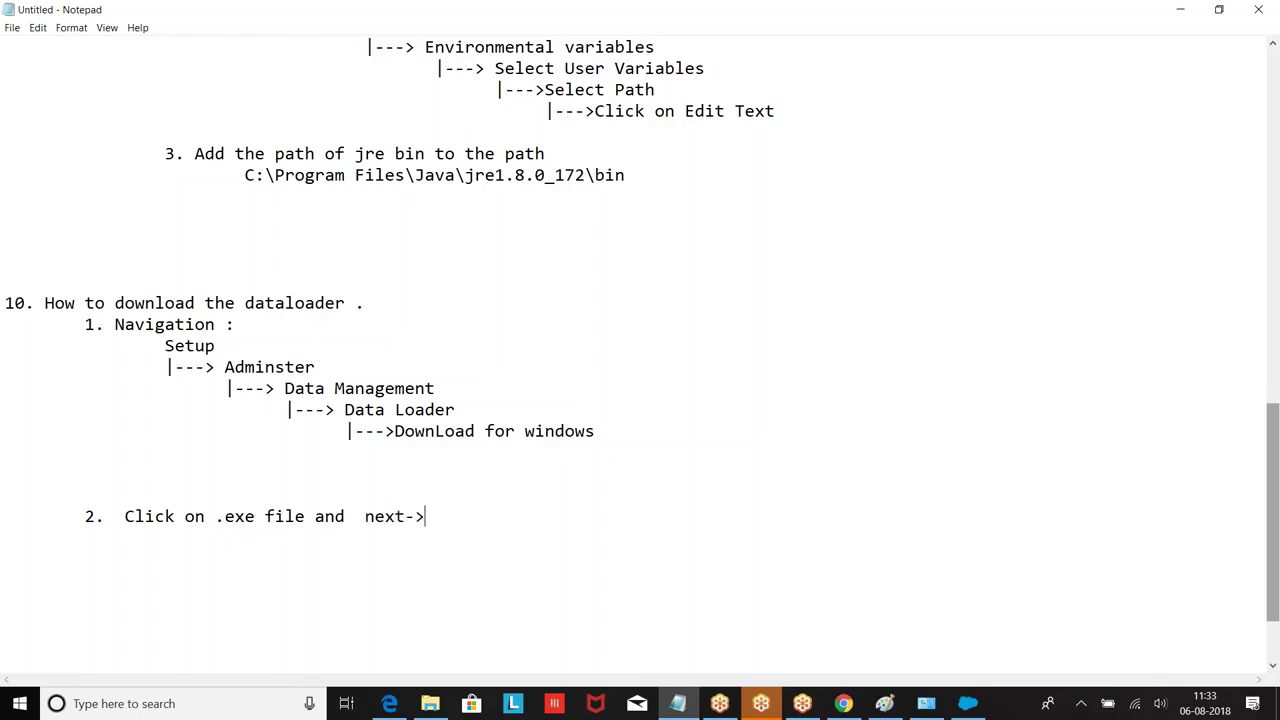
{"action": "type", "text": "Next-> save."}
{"action": "left_click", "coordinate": [376, 516]}
{"action": "key", "text": "BackSpace"}
{"action": "type", "text": "N"}
{"action": "left_click", "coordinate": [552, 517]}
Step: Add item '11. How to login to dataloader.' with an indented line beneath it
{"action": "key", "text": "Return"}
{"action": "key", "text": "Return"}
{"action": "key", "text": "Return"}
{"action": "type", "text": "11.  "}
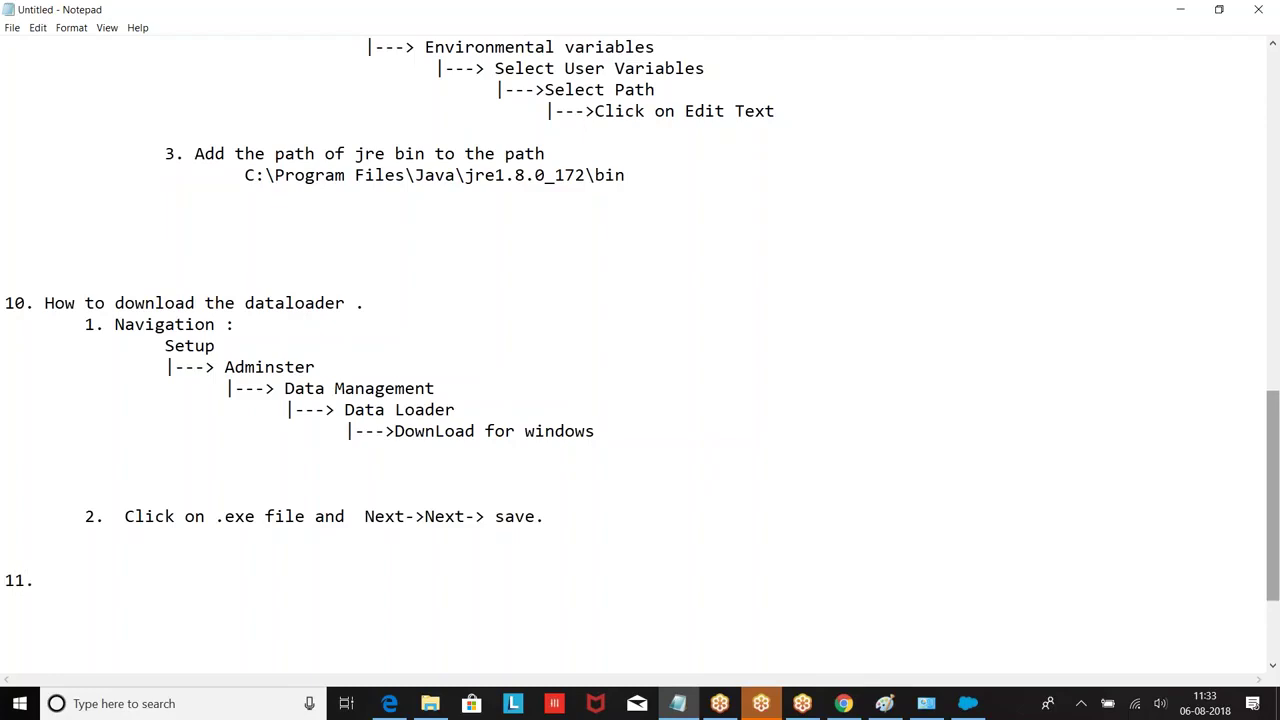
{"action": "type", "text": "How to login to datal"}
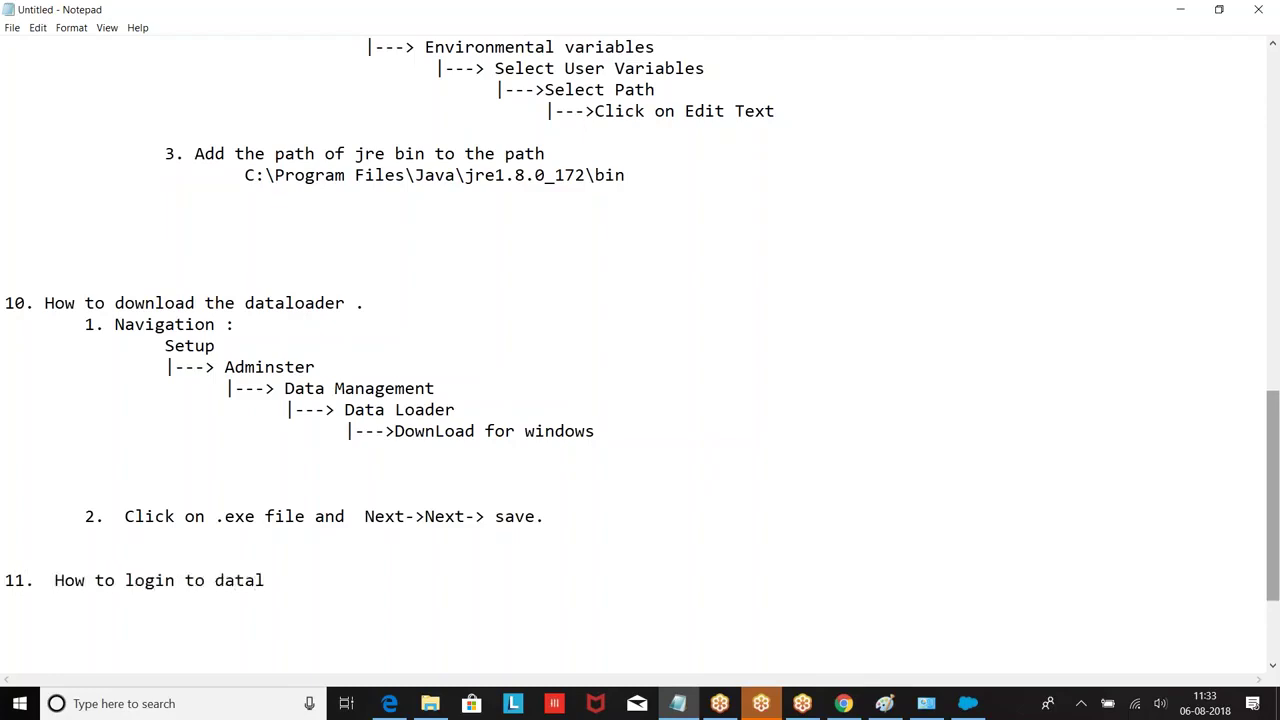
{"action": "type", "text": "oader."}
{"action": "key", "text": "Return"}
{"action": "key", "text": "Return"}
{"action": "scroll", "coordinate": [780, 414], "scroll_direction": "down", "scroll_amount": 3}
{"action": "key", "text": "Tab"}
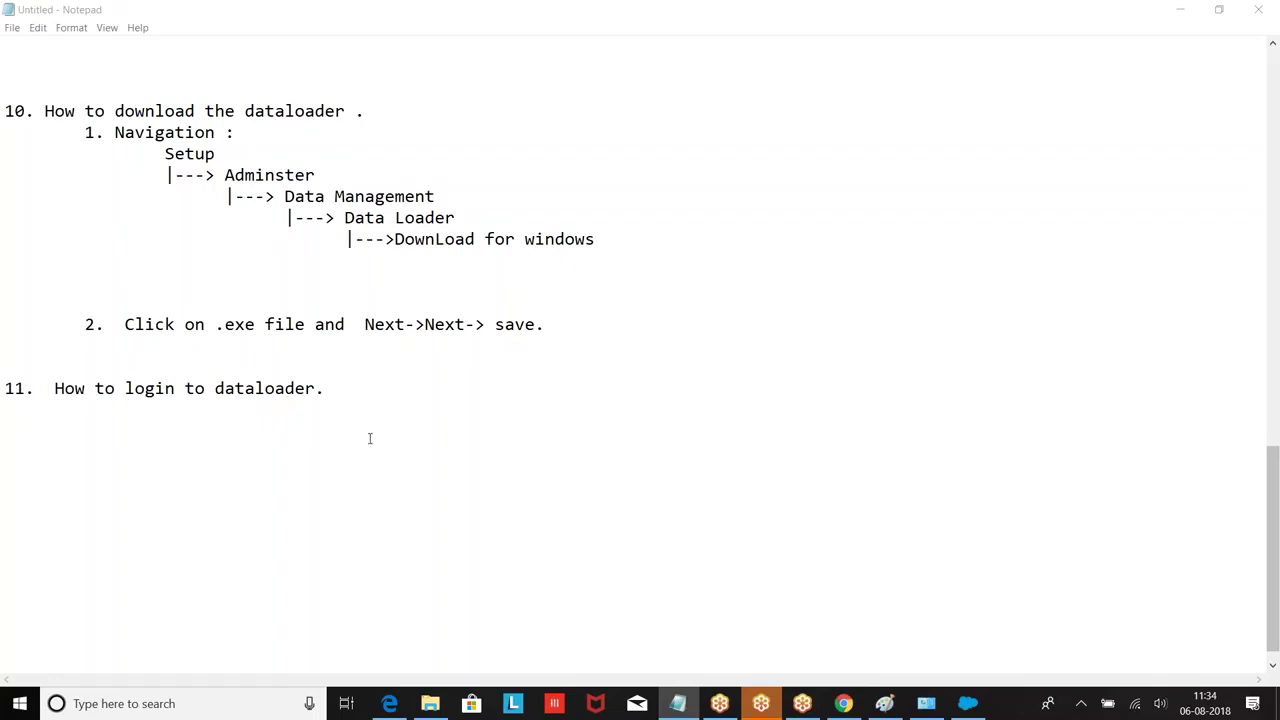
{"action": "left_click", "coordinate": [355, 397]}
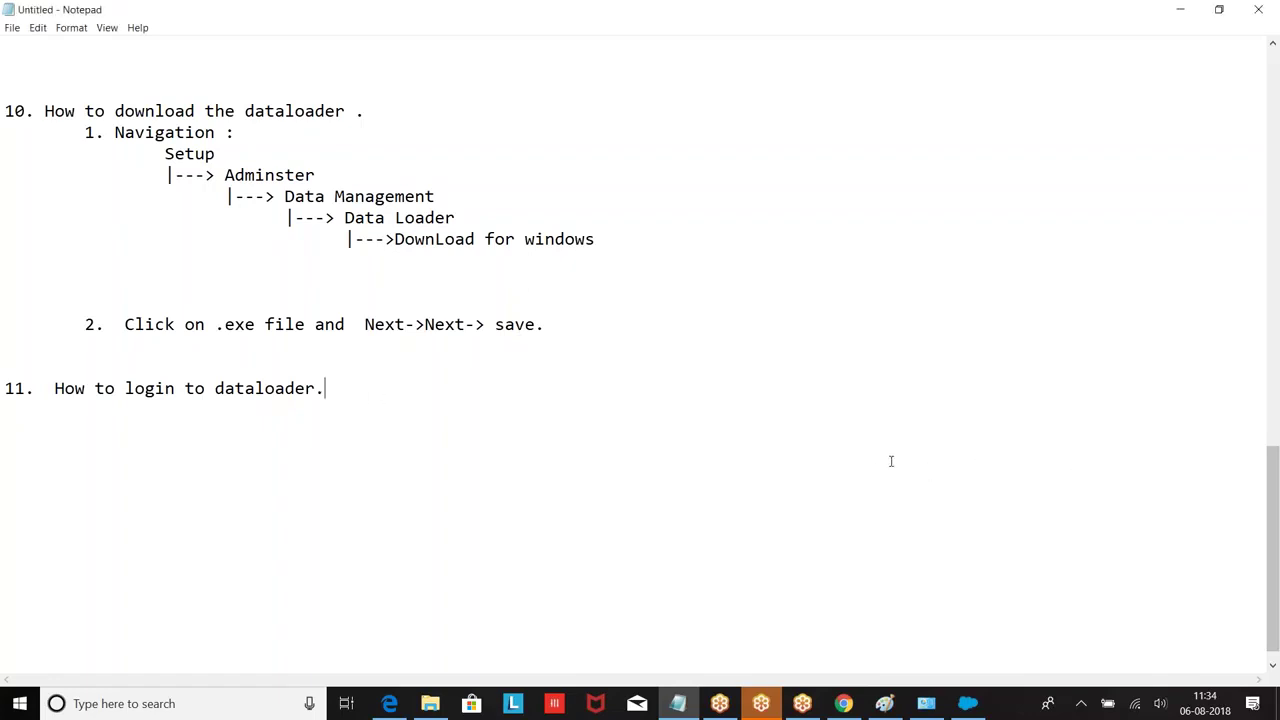
{"action": "left_click", "coordinate": [1270, 423]}
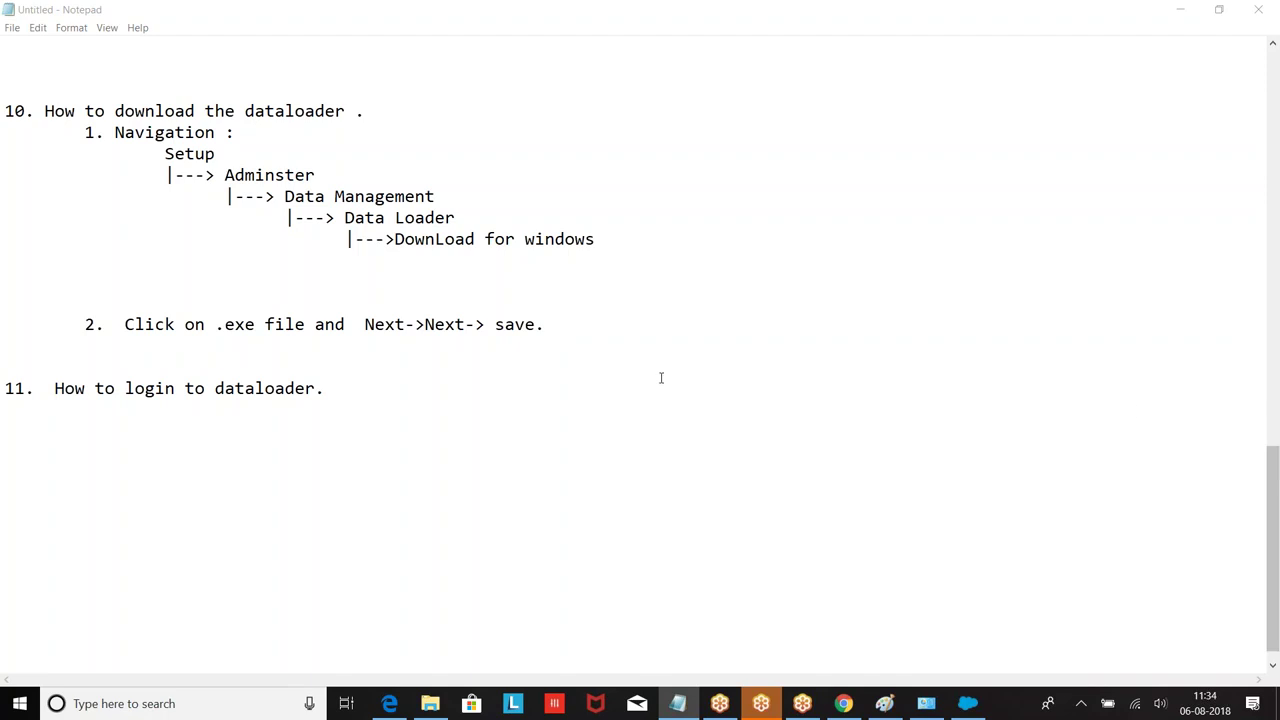
{"action": "left_click", "coordinate": [329, 389]}
{"action": "key", "text": "Return"}
{"action": "key", "text": "Tab"}
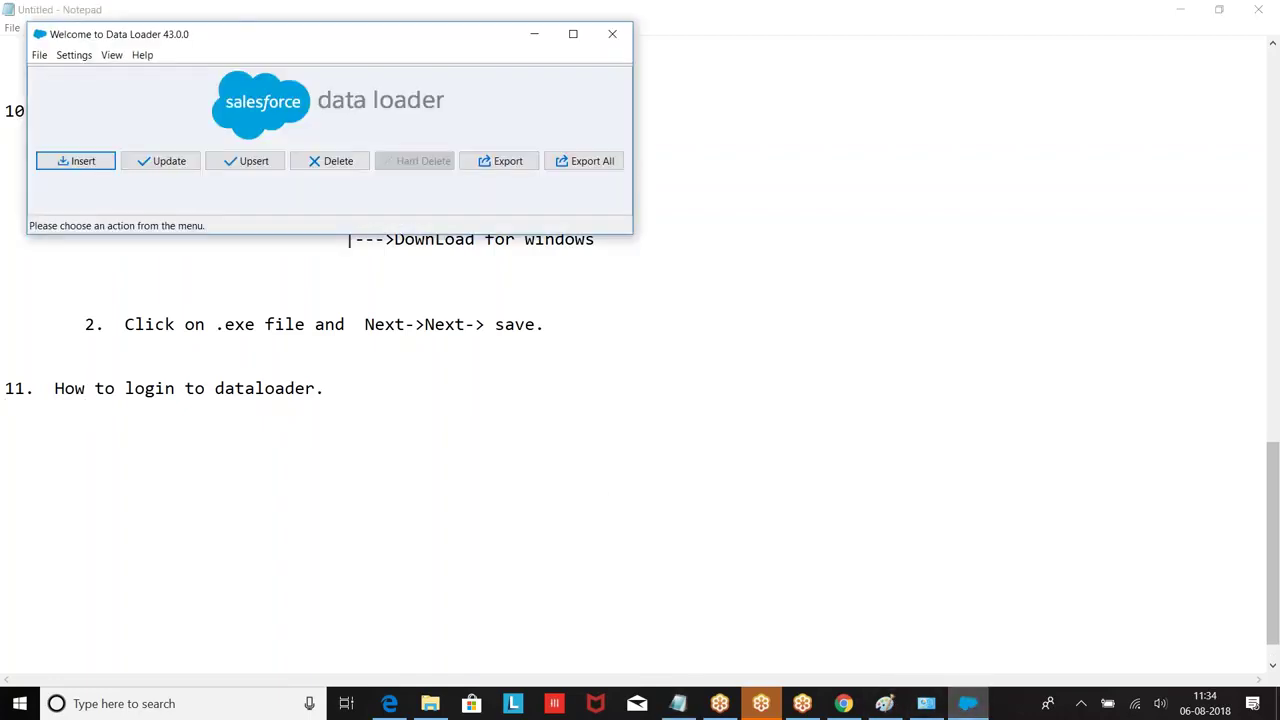
Step: Start an Export in Data Loader and begin logging in to the Production environment
{"action": "left_click", "coordinate": [507, 161]}
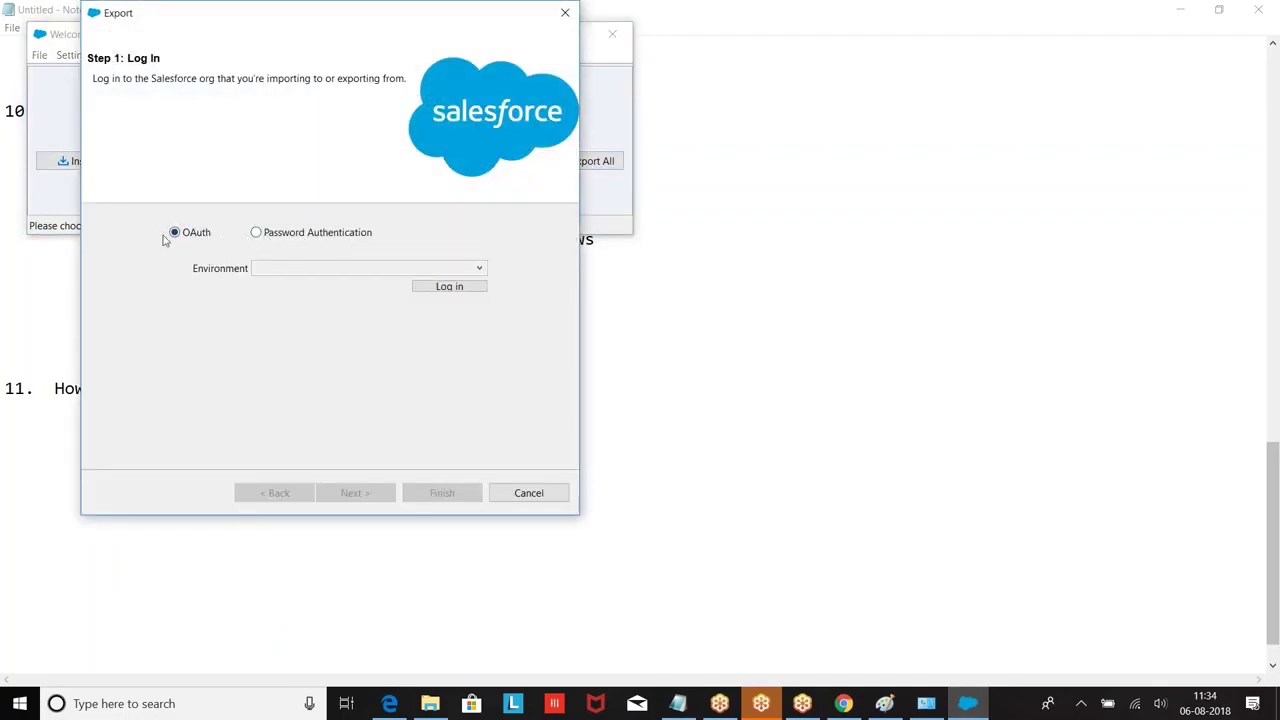
{"action": "left_click", "coordinate": [373, 270]}
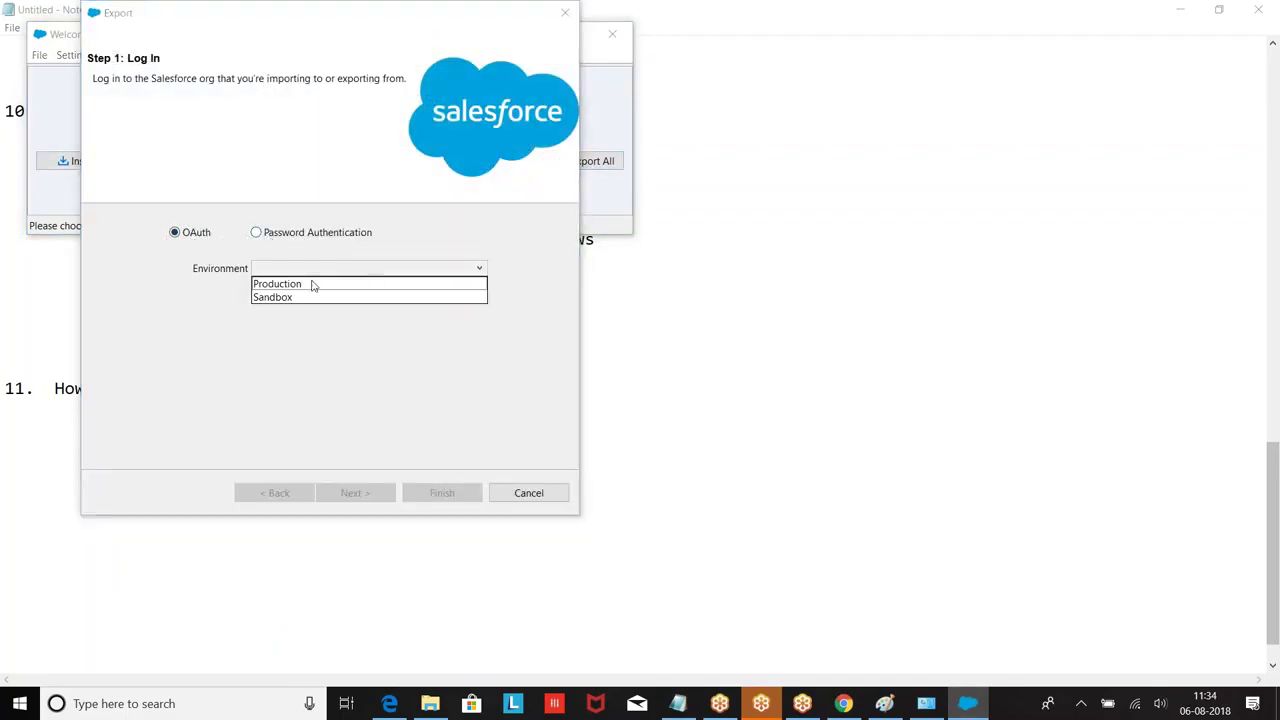
{"action": "left_click", "coordinate": [288, 287]}
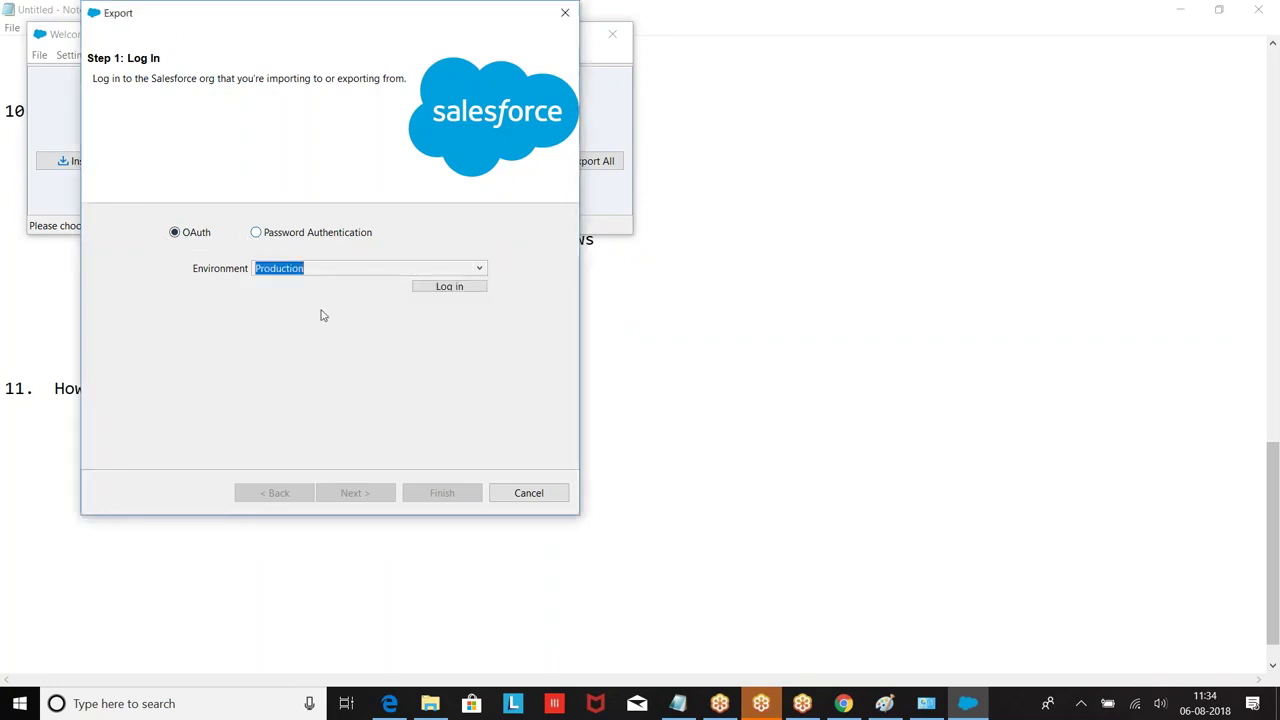
{"action": "left_click", "coordinate": [455, 287]}
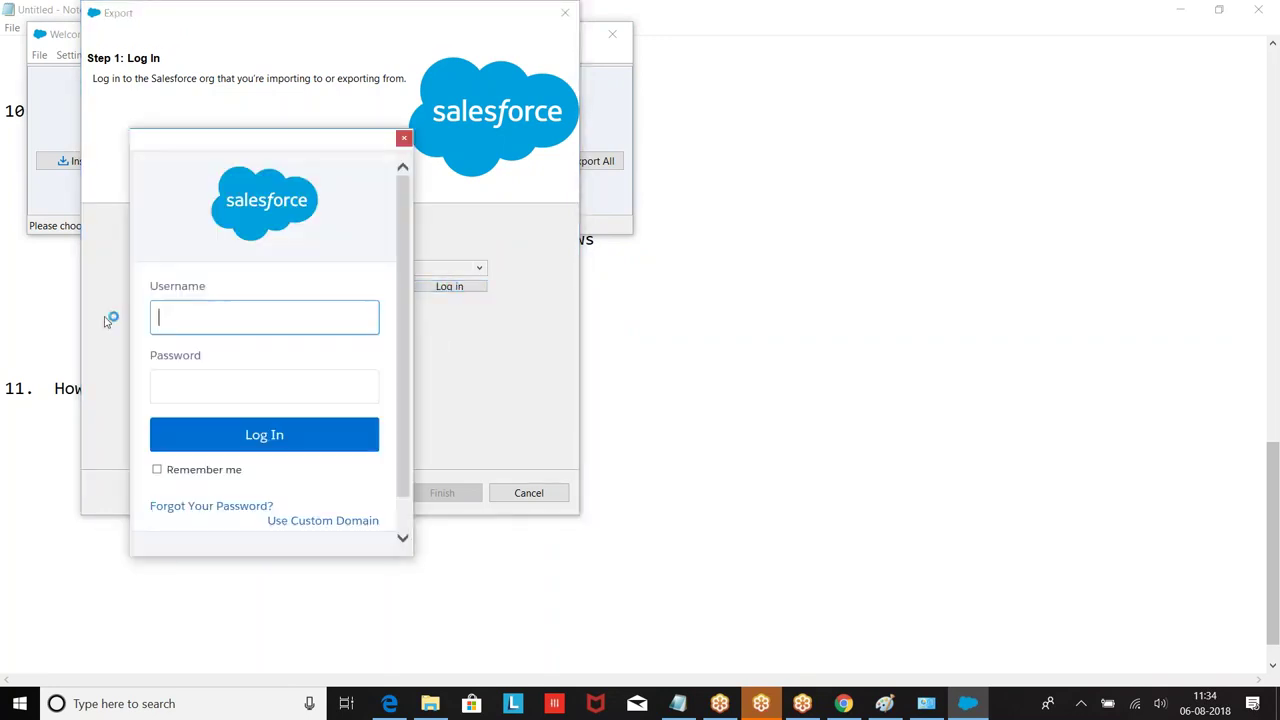
Step: Enter the admin username and password, log in, and allow Data Loader access
{"action": "key", "text": "Tab"}
{"action": "key", "text": "Tab"}
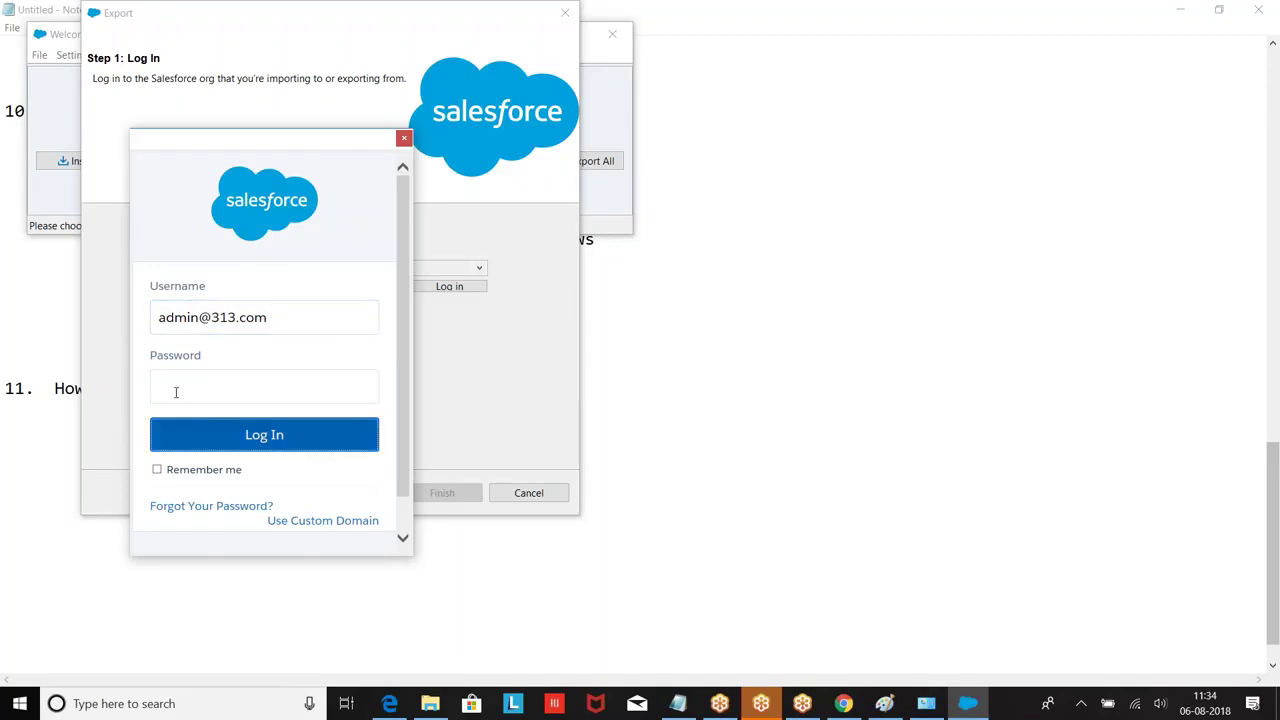
{"action": "left_click", "coordinate": [175, 392]}
{"action": "type", "text": "•••••••••••••"}
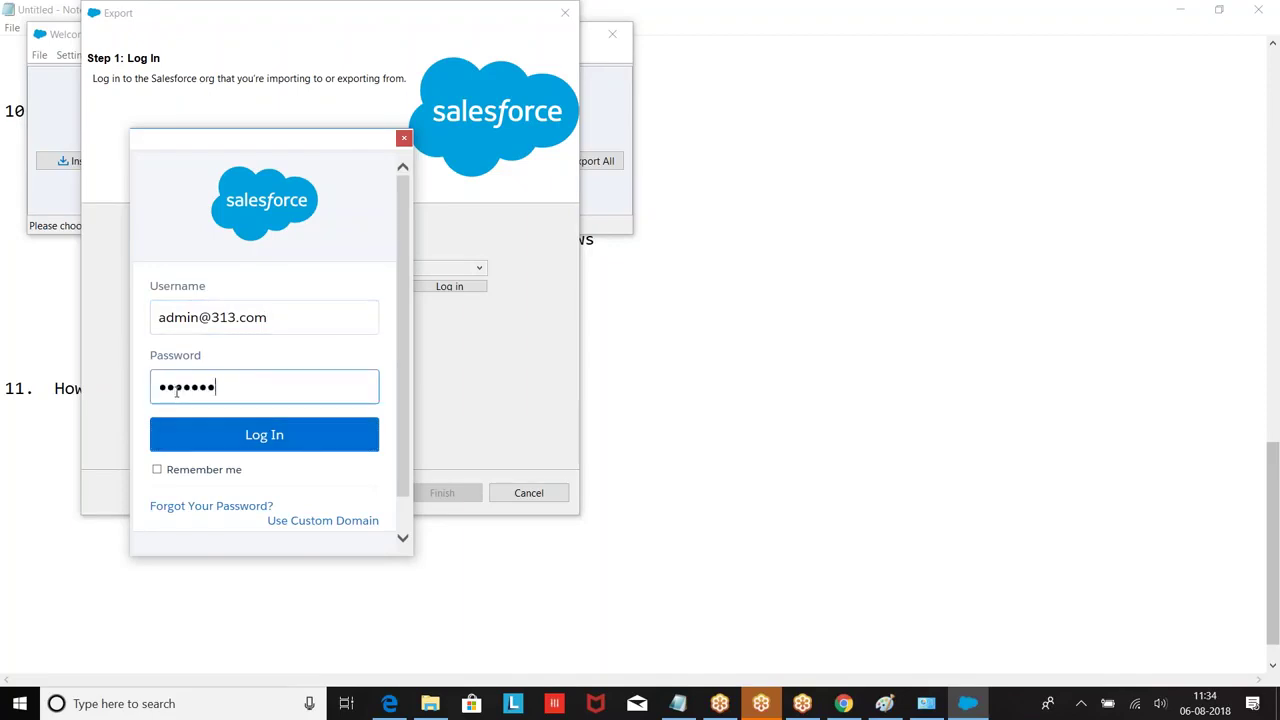
{"action": "left_click", "coordinate": [270, 434]}
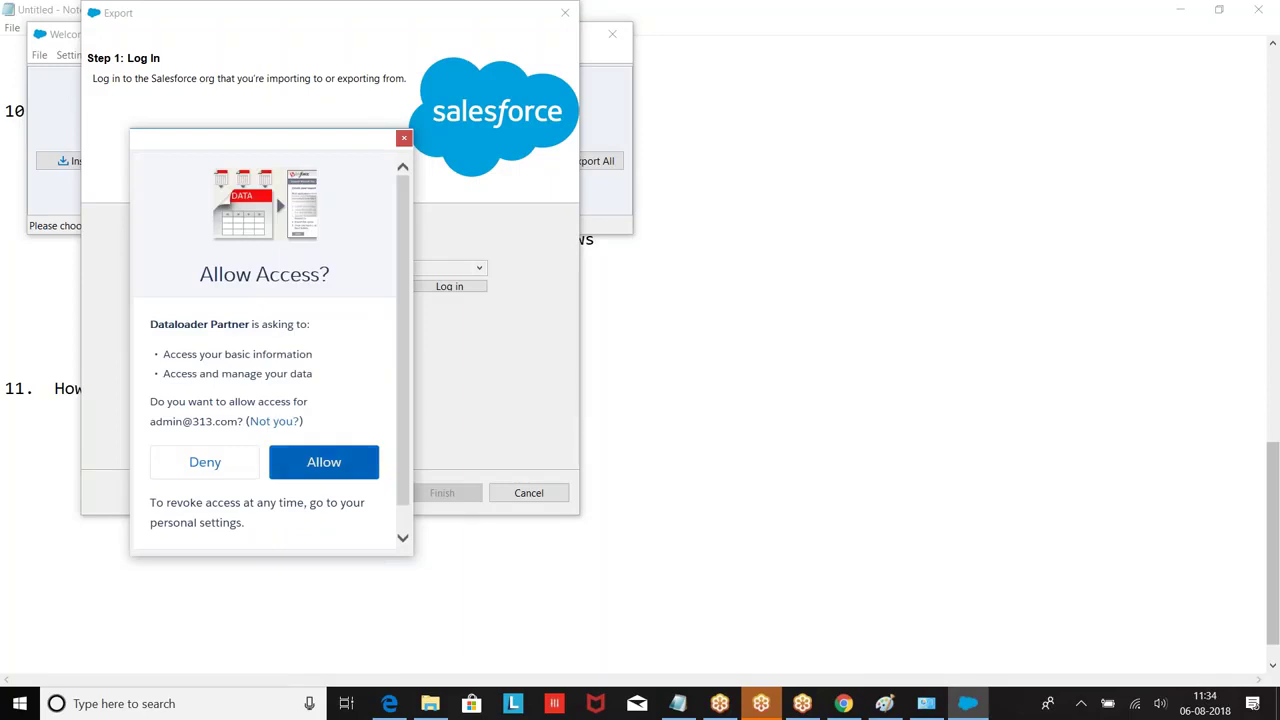
{"action": "left_click", "coordinate": [311, 463]}
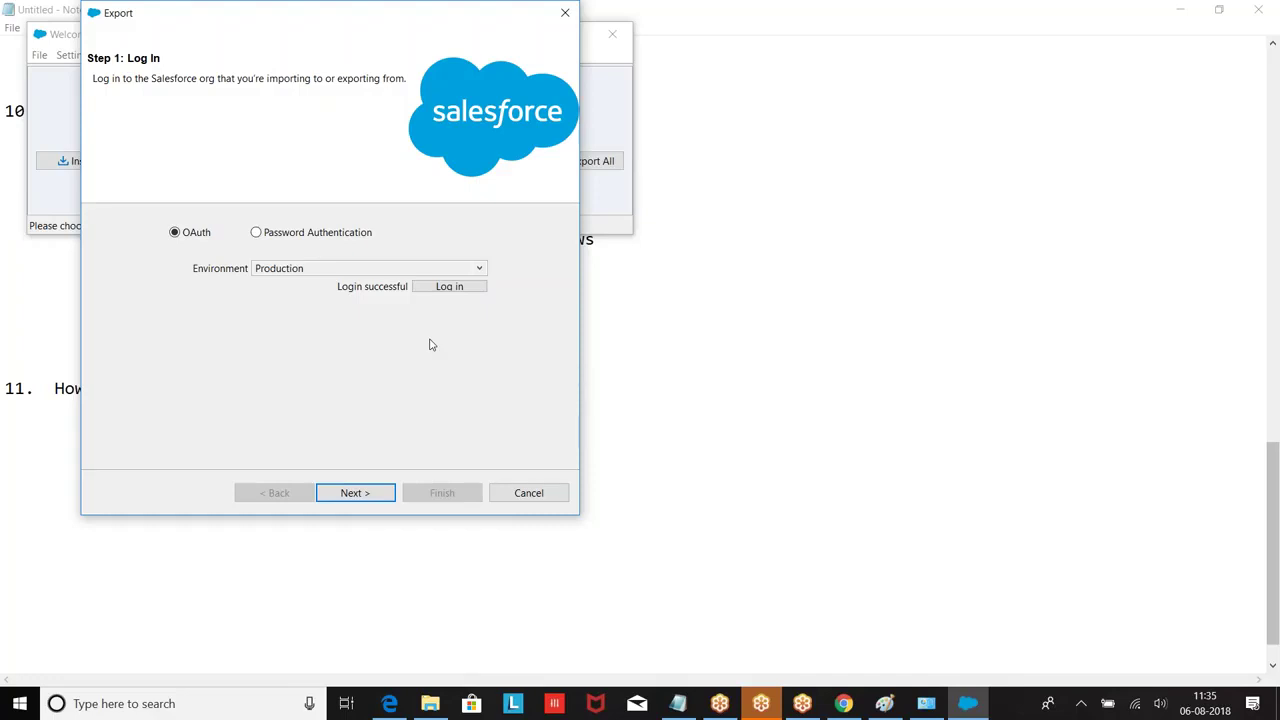
Step: Add the '1. OAuth :' heading with the line 'If you want to login using OAuth'
{"action": "left_click", "coordinate": [678, 703]}
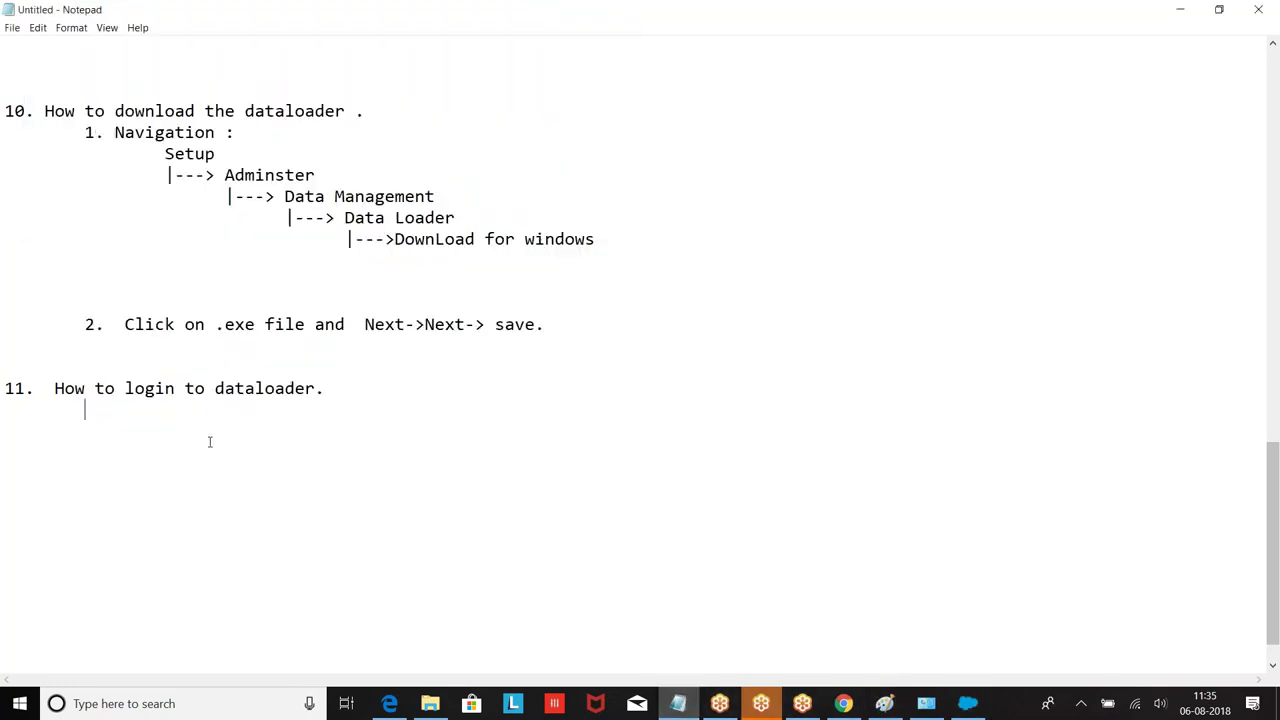
{"action": "type", "text": "1. OAuth :"}
{"action": "key", "text": "Return"}
{"action": "type", "text": "a. If yo"}
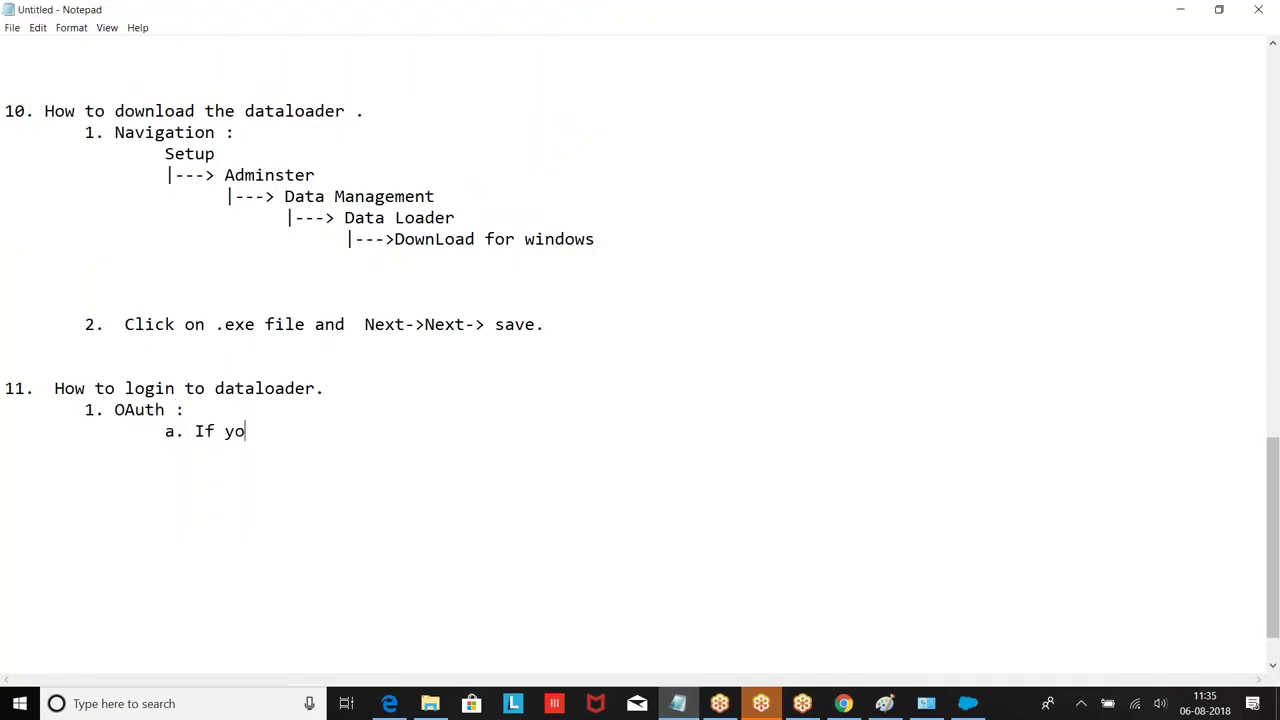
{"action": "type", "text": "u want t"}
{"action": "key", "text": "BackSpace"}
{"action": "key", "text": "BackSpace"}
{"action": "type", "text": "to login using OAuth"}
{"action": "key", "text": "Return"}
{"action": "key", "text": "Tab"}
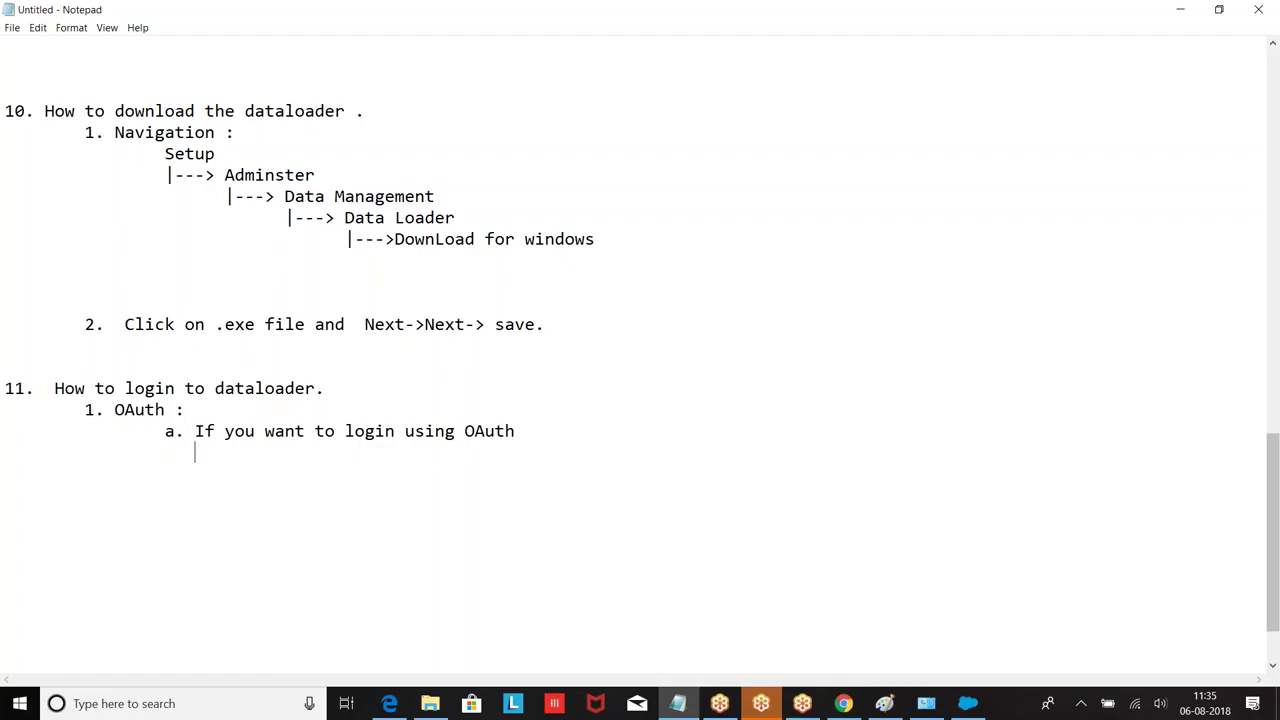
Step: List the OAuth steps: Choose Environment, Enter Credentials, Enter OTP, and Login
{"action": "type", "text": "a"}
{"action": "key", "text": "BackSpace"}
{"action": "type", "text": "1. Step 1: Choose "}
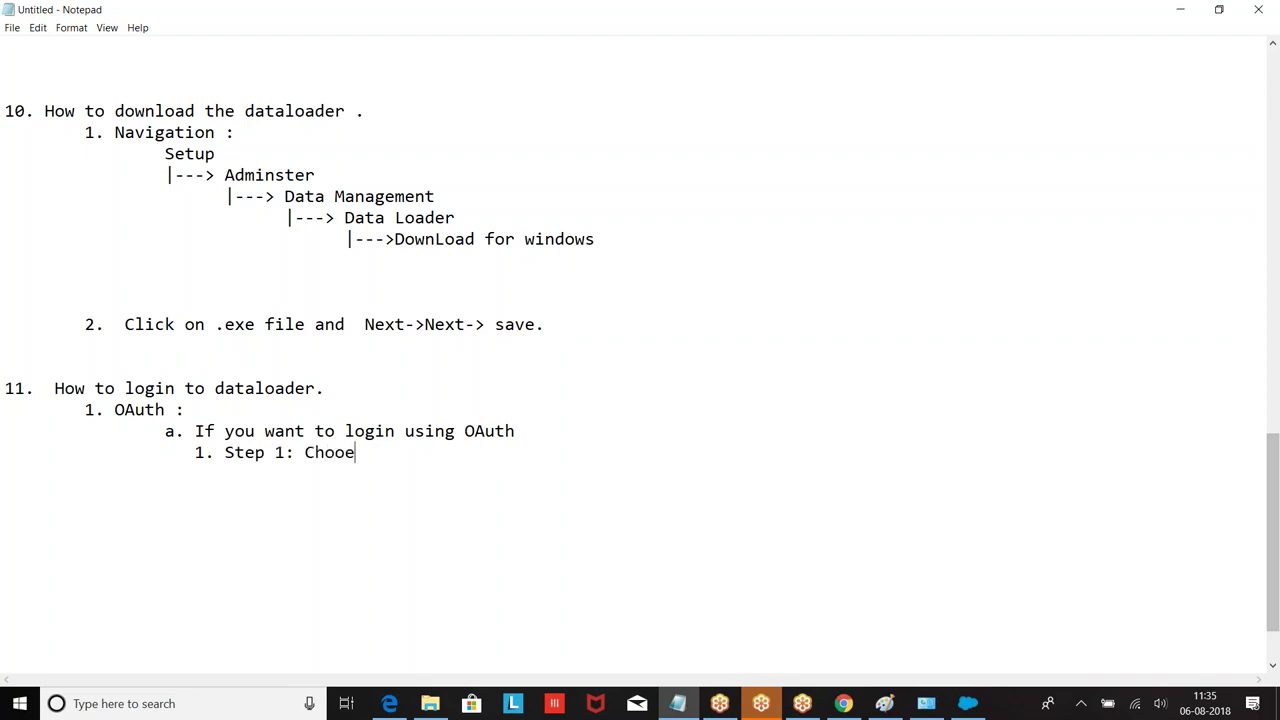
{"action": "type", "text": "Environment"}
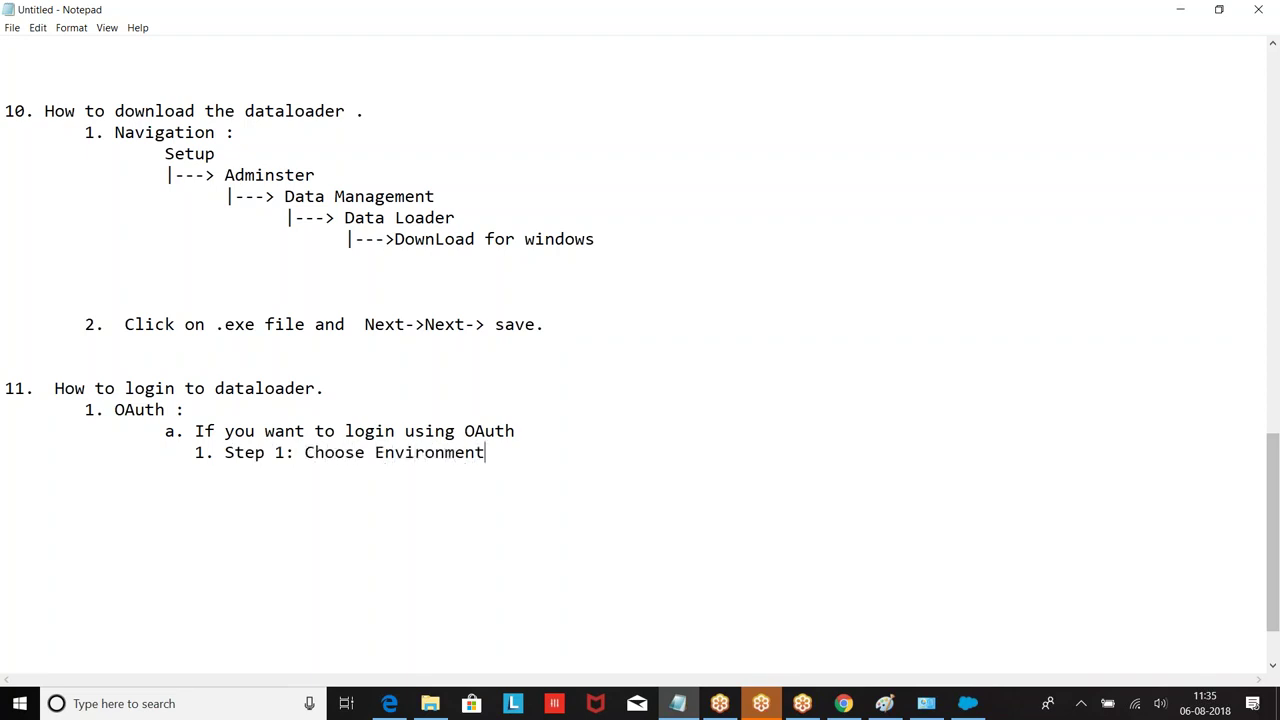
{"action": "type", "text": " ."}
{"action": "key", "text": "Return"}
{"action": "type", "text": "2. Step"}
{"action": "type", "text": " 2: Enter C"}
{"action": "type", "text": "redentia"}
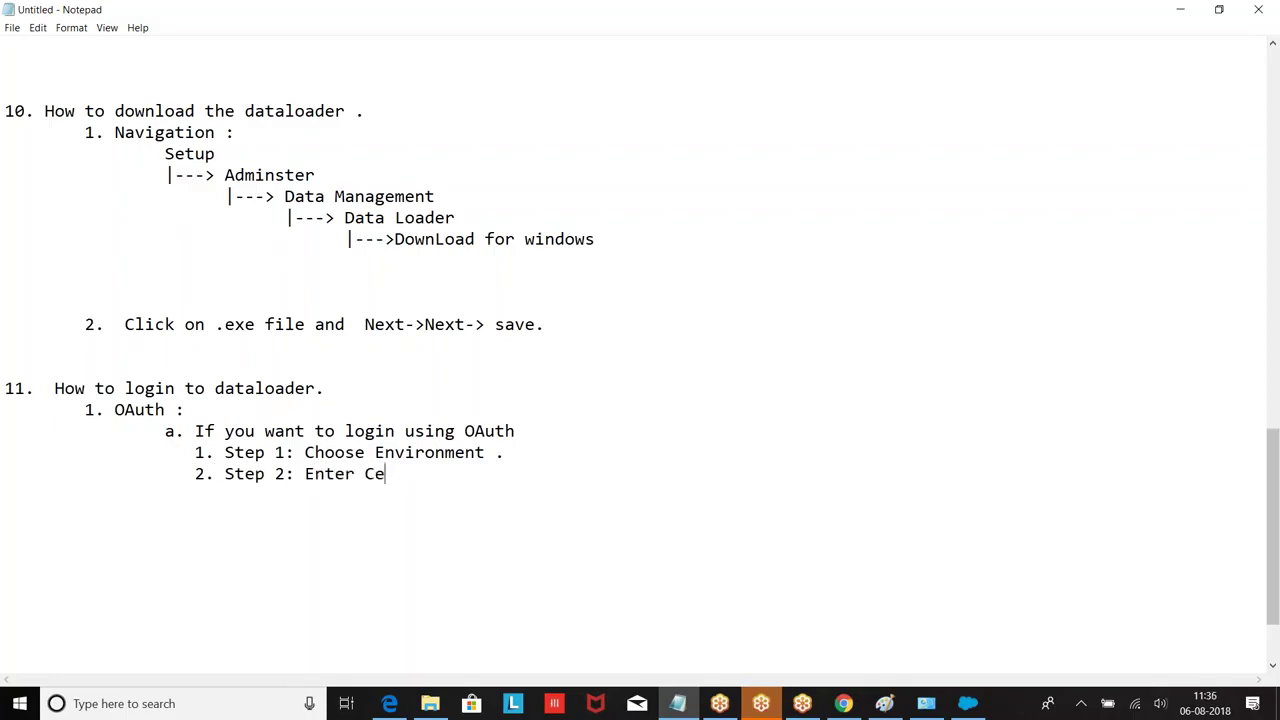
{"action": "type", "text": "ls"}
{"action": "key", "text": "Return"}
{"action": "type", "text": "3. Step"}
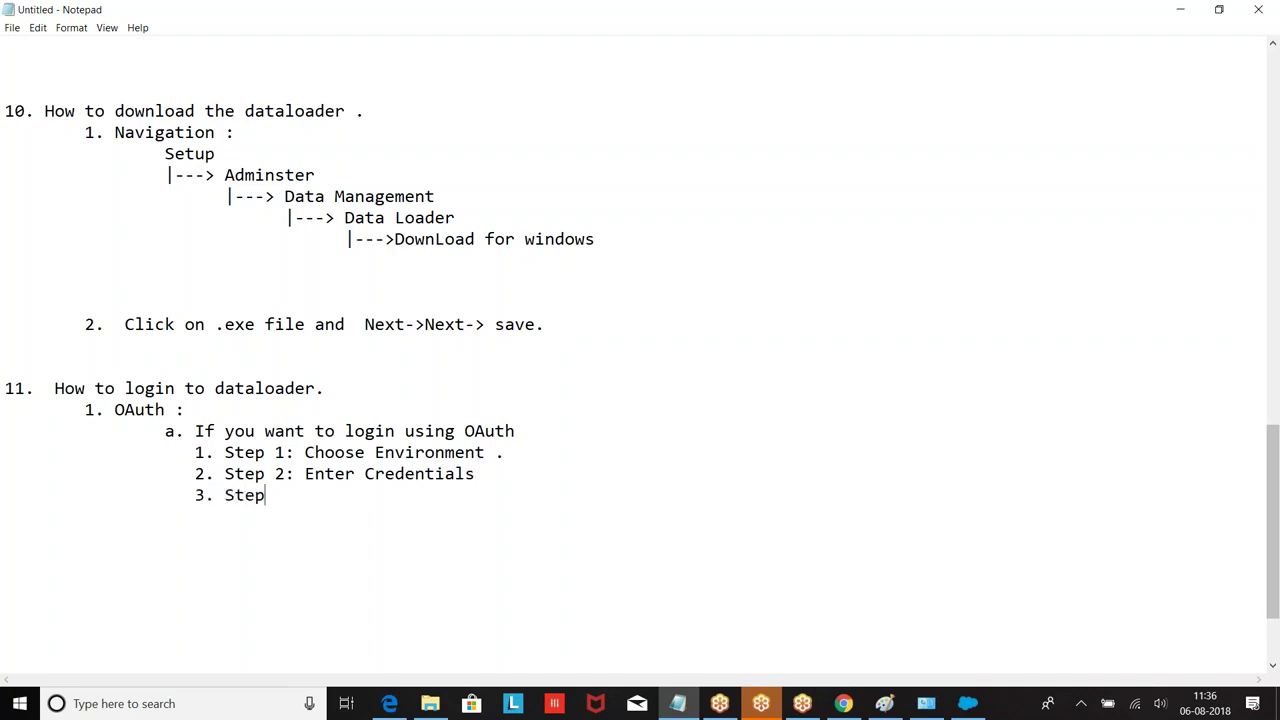
{"action": "type", "text": " 3: Enter OTP"}
{"action": "key", "text": "Return"}
{"action": "key", "text": "Tab"}
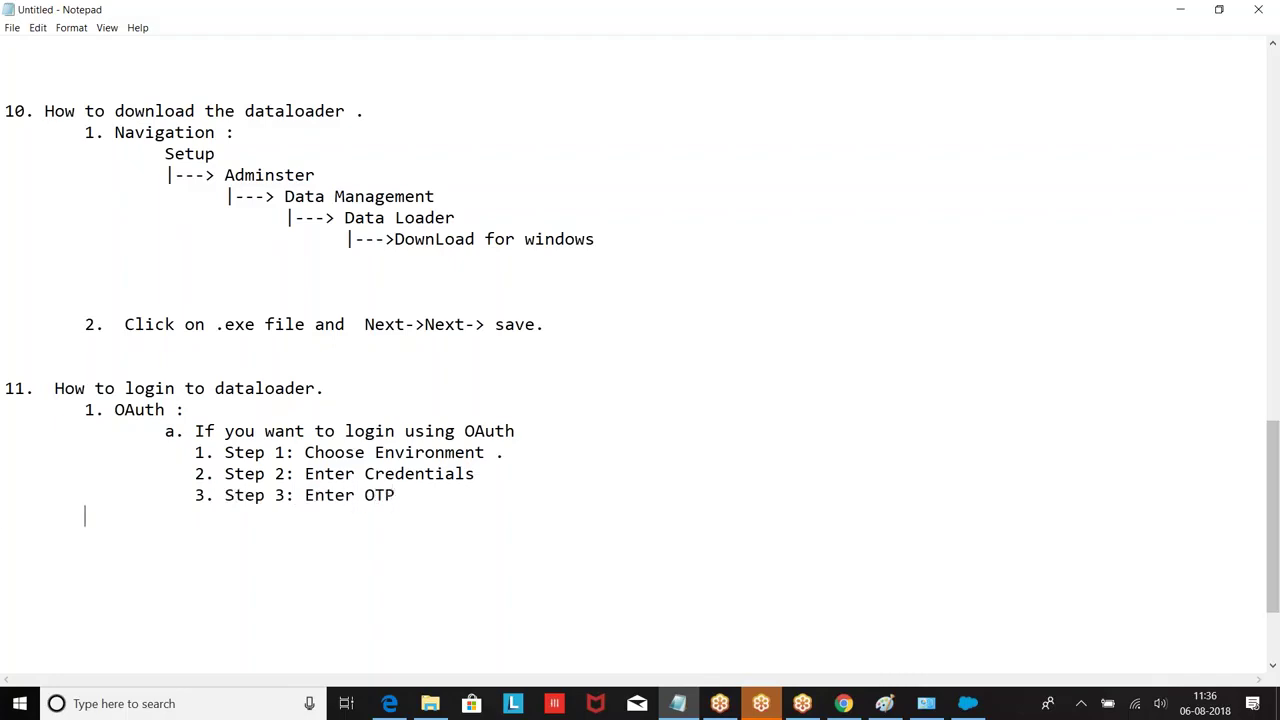
{"action": "type", "text": "4. Login"}
{"action": "key", "text": "Return"}
Step: Start a '2. Password Authentication :' heading with a 'b.' line beneath it
{"action": "key", "text": "Return"}
{"action": "key", "text": "Tab"}
{"action": "type", "text": "2. Password Authti"}
{"action": "key", "text": "BackSpace"}
{"action": "key", "text": "BackSpace"}
{"action": "type", "text": "entication :"}
{"action": "key", "text": "Return"}
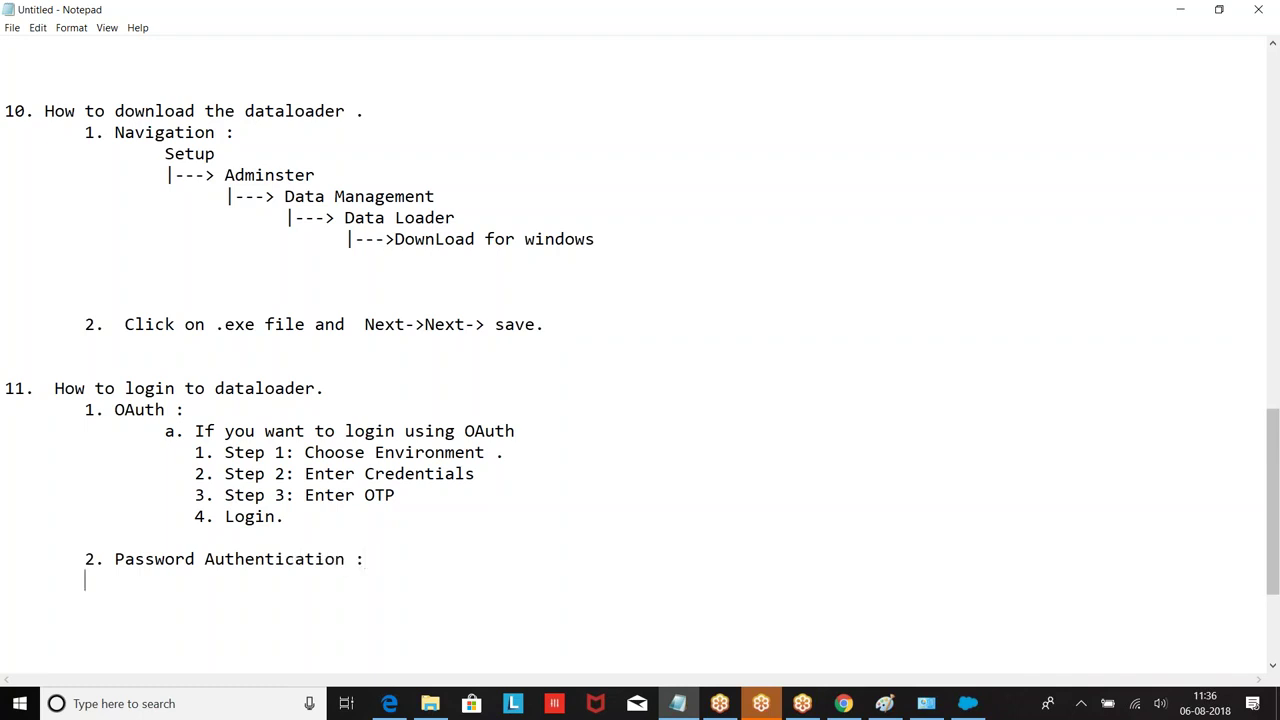
{"action": "type", "text": "b."}
Step: Cancel the Data Loader export wizard and log out via the File menu
{"action": "left_click", "coordinate": [958, 706]}
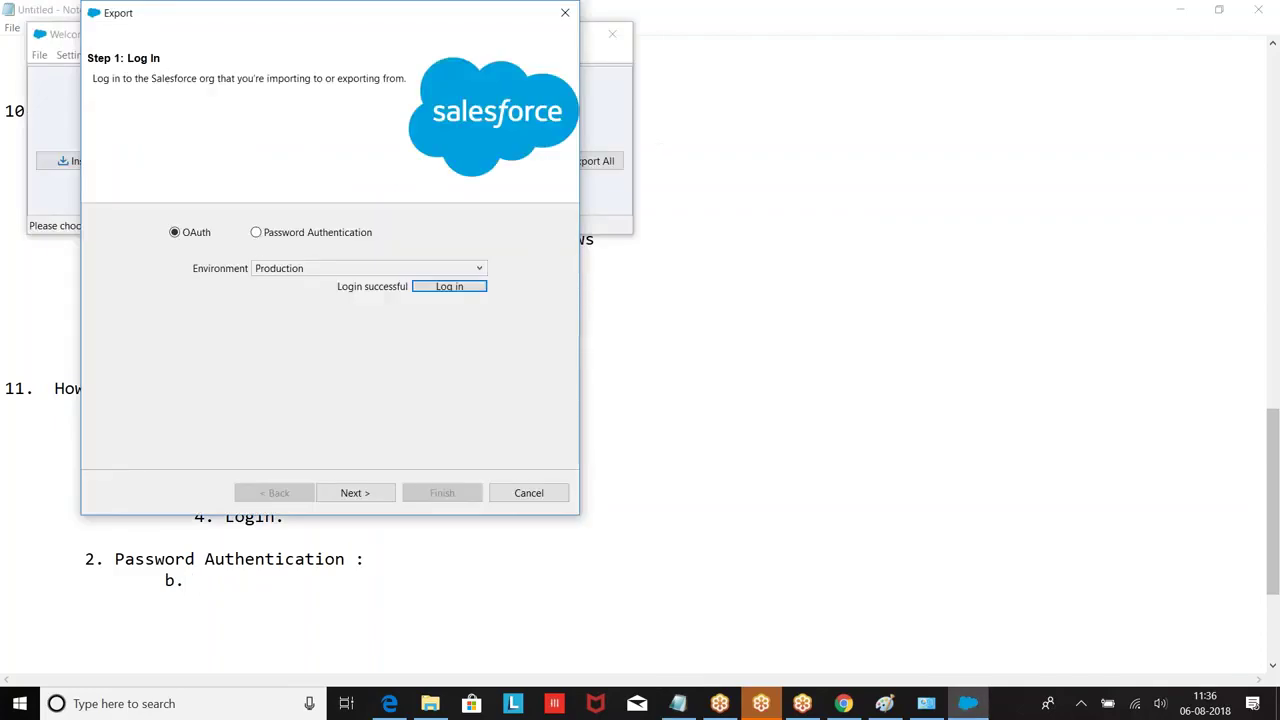
{"action": "left_click", "coordinate": [537, 493]}
{"action": "left_click", "coordinate": [39, 55]}
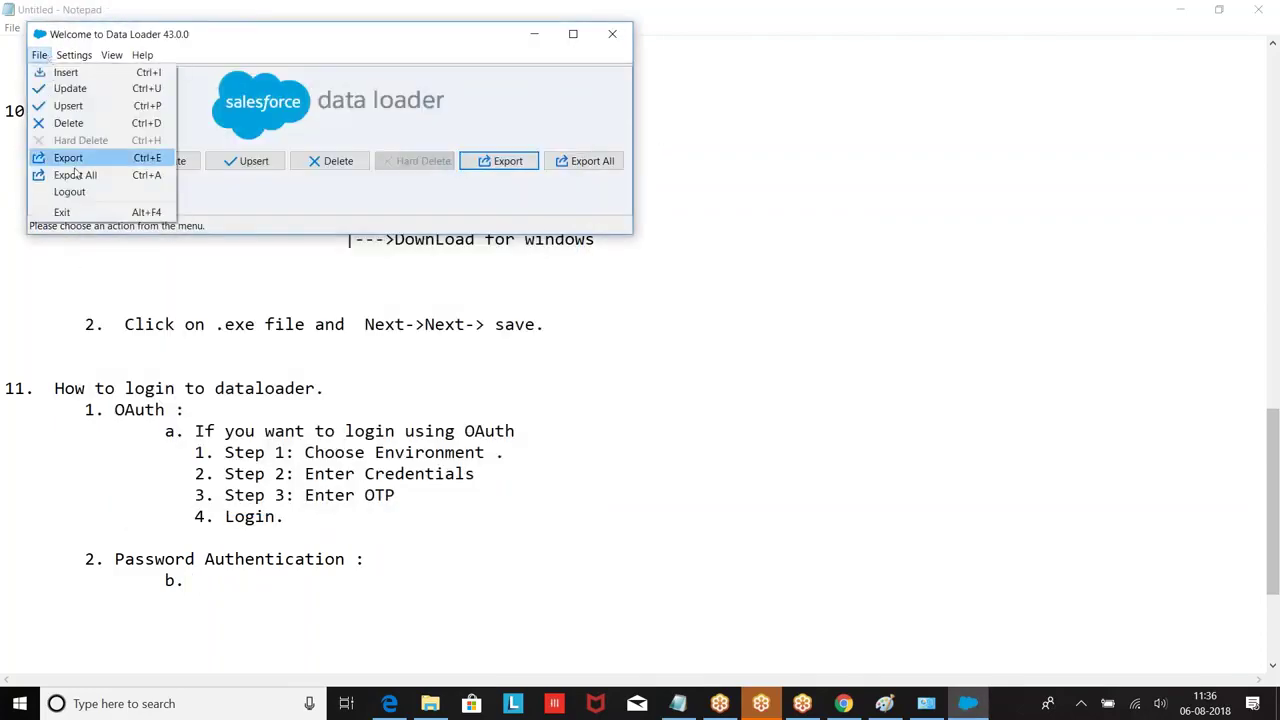
{"action": "left_click", "coordinate": [85, 197]}
{"action": "left_click", "coordinate": [39, 55]}
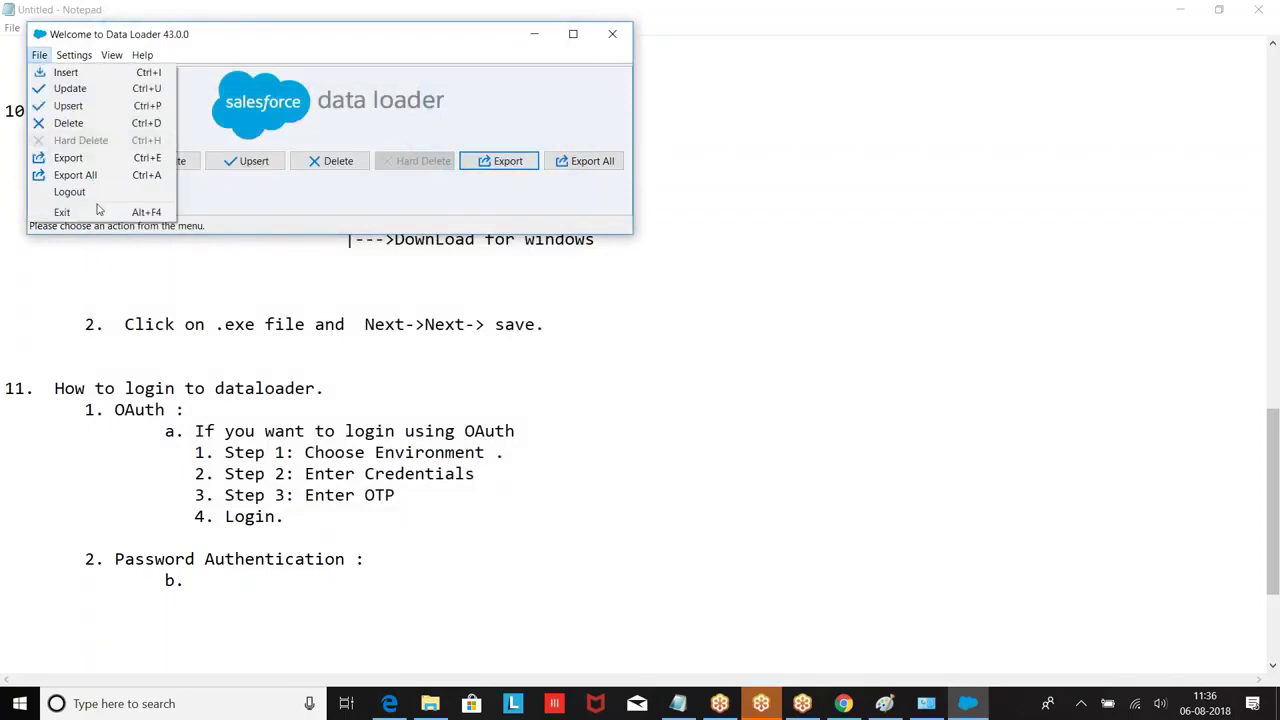
{"action": "left_click", "coordinate": [87, 197]}
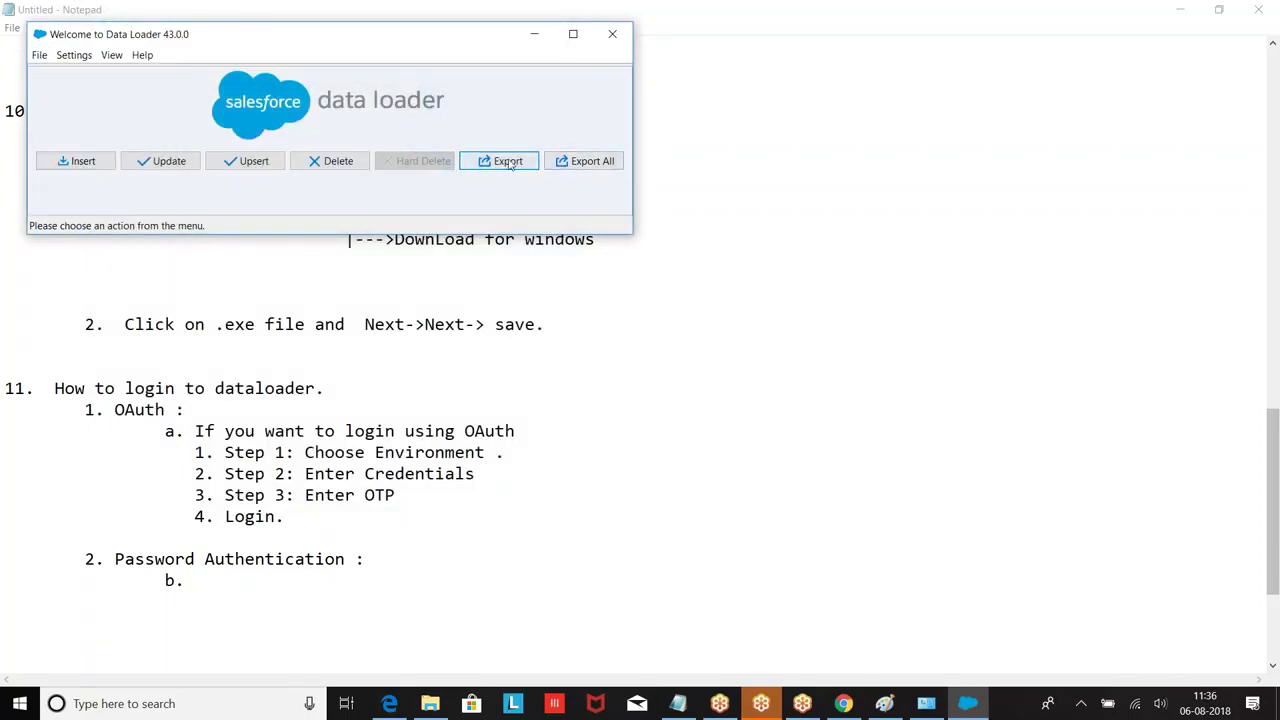
Step: Restart the export with Password Authentication, entering the admin username and account password
{"action": "left_click", "coordinate": [505, 162]}
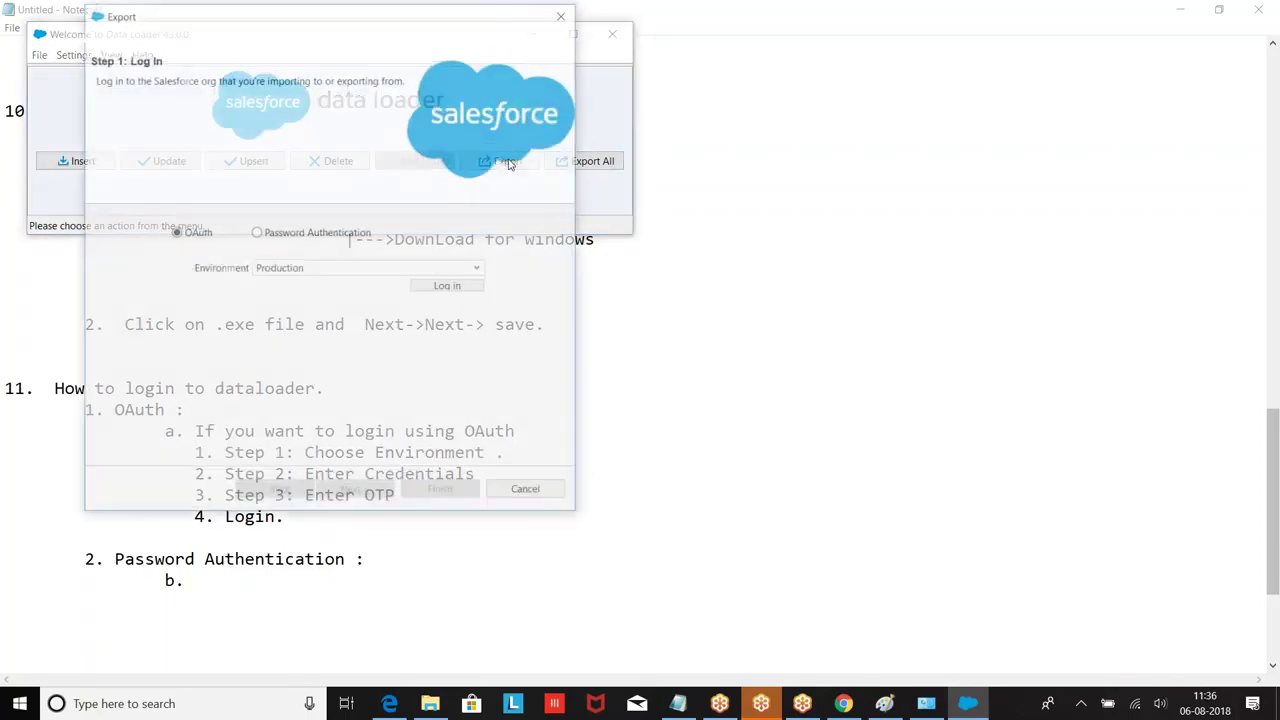
{"action": "left_click", "coordinate": [259, 235]}
{"action": "left_click", "coordinate": [262, 268]}
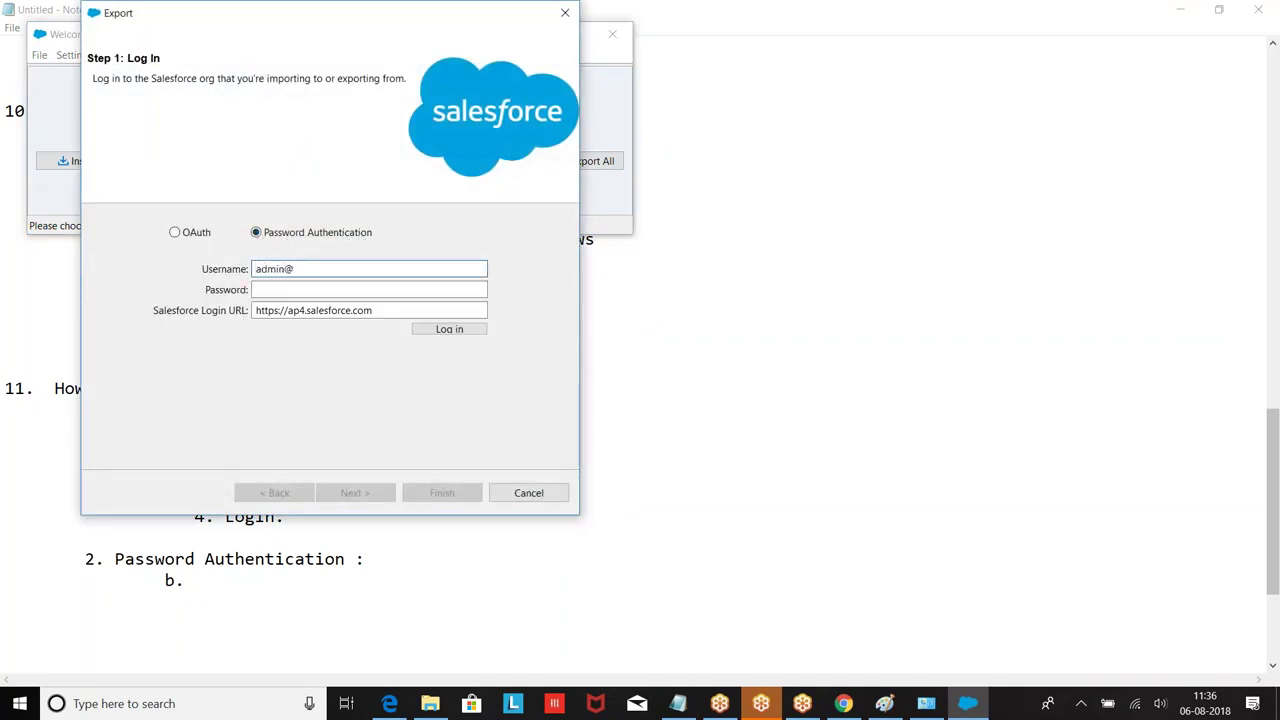
{"action": "left_click", "coordinate": [287, 288]}
{"action": "type", "text": "•••••••••••••"}
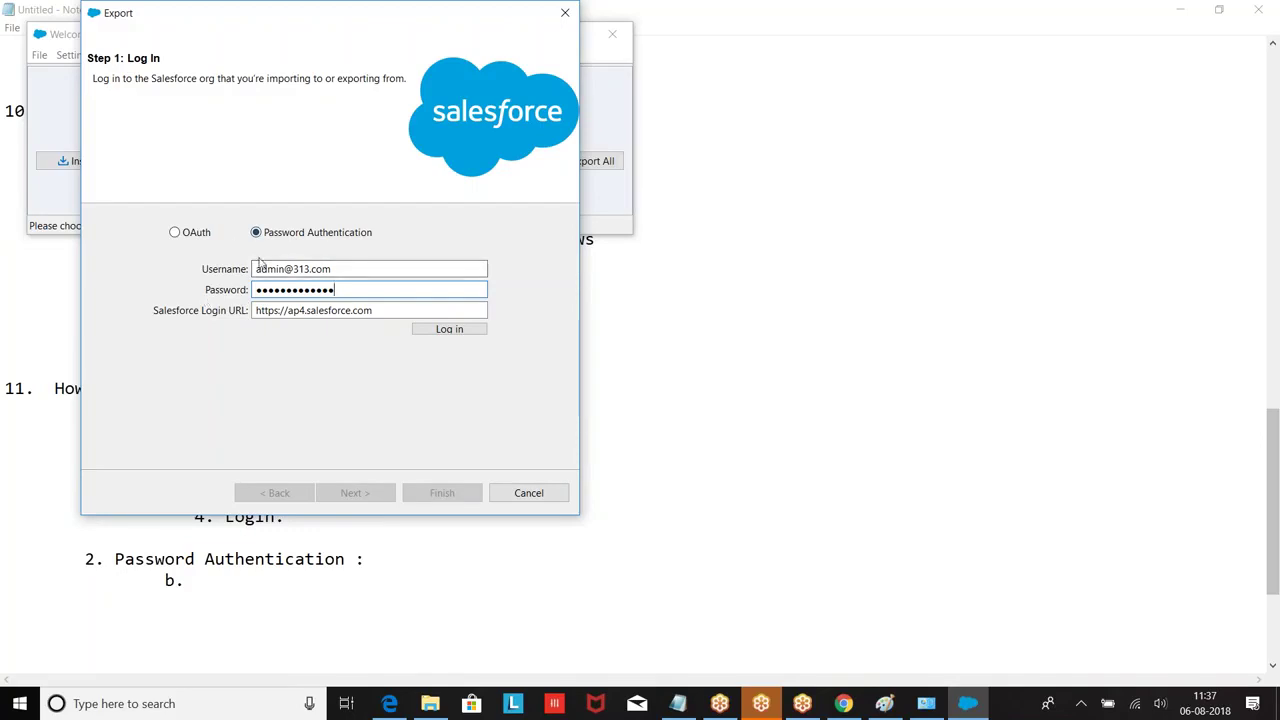
{"action": "left_click", "coordinate": [843, 703]}
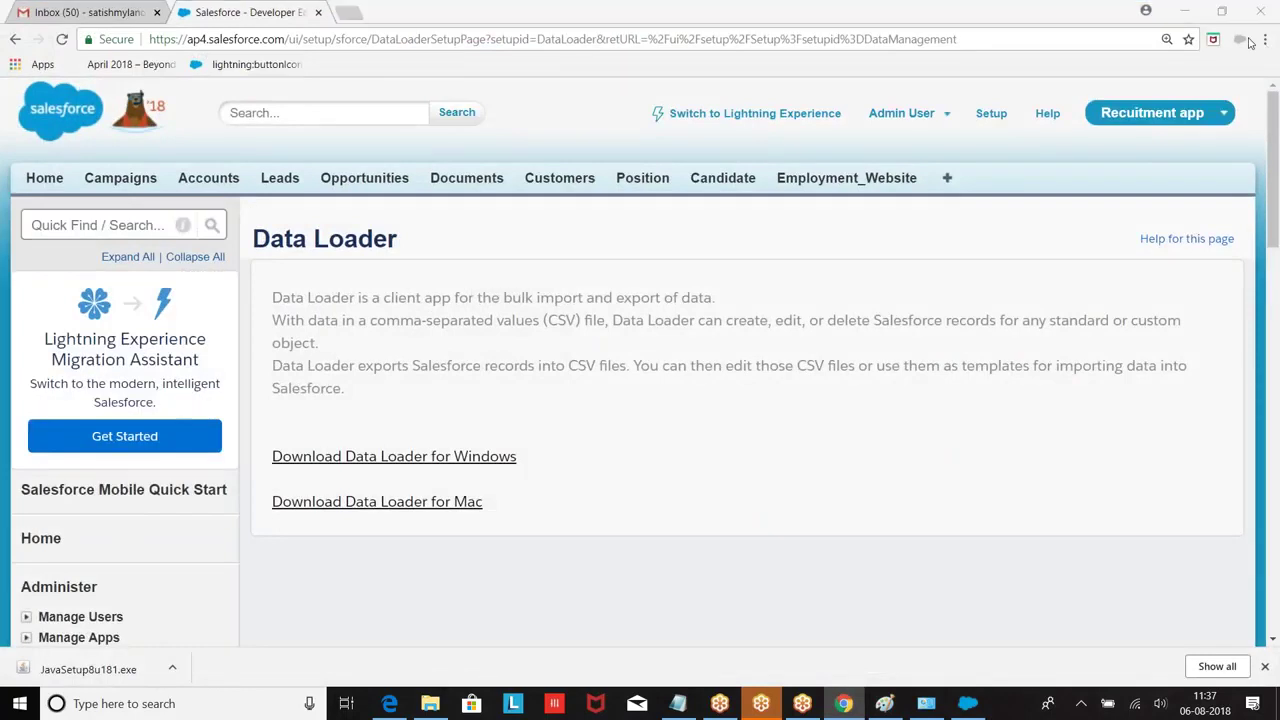
{"action": "left_click", "coordinate": [935, 114]}
Step: Look through My Settings' Personal section, then return to the Setup home page
{"action": "left_click", "coordinate": [782, 177]}
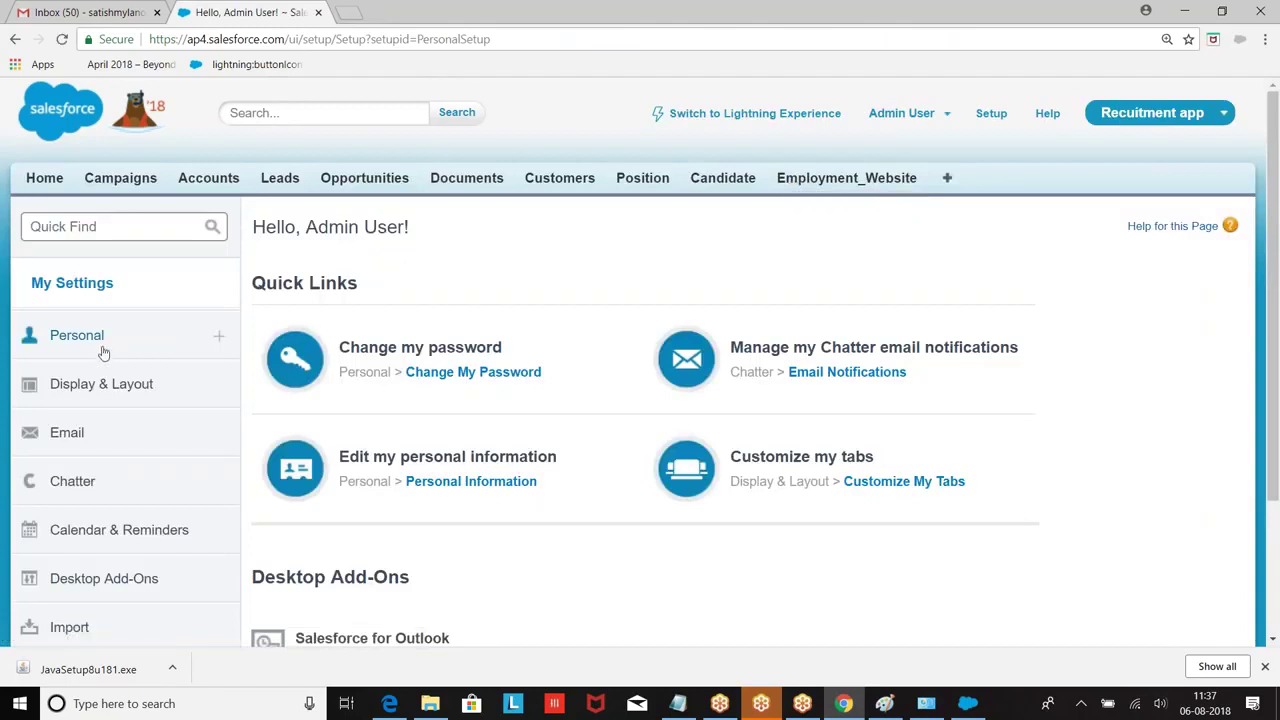
{"action": "left_click", "coordinate": [101, 349]}
{"action": "scroll", "coordinate": [101, 349], "scroll_direction": "down", "scroll_amount": 3}
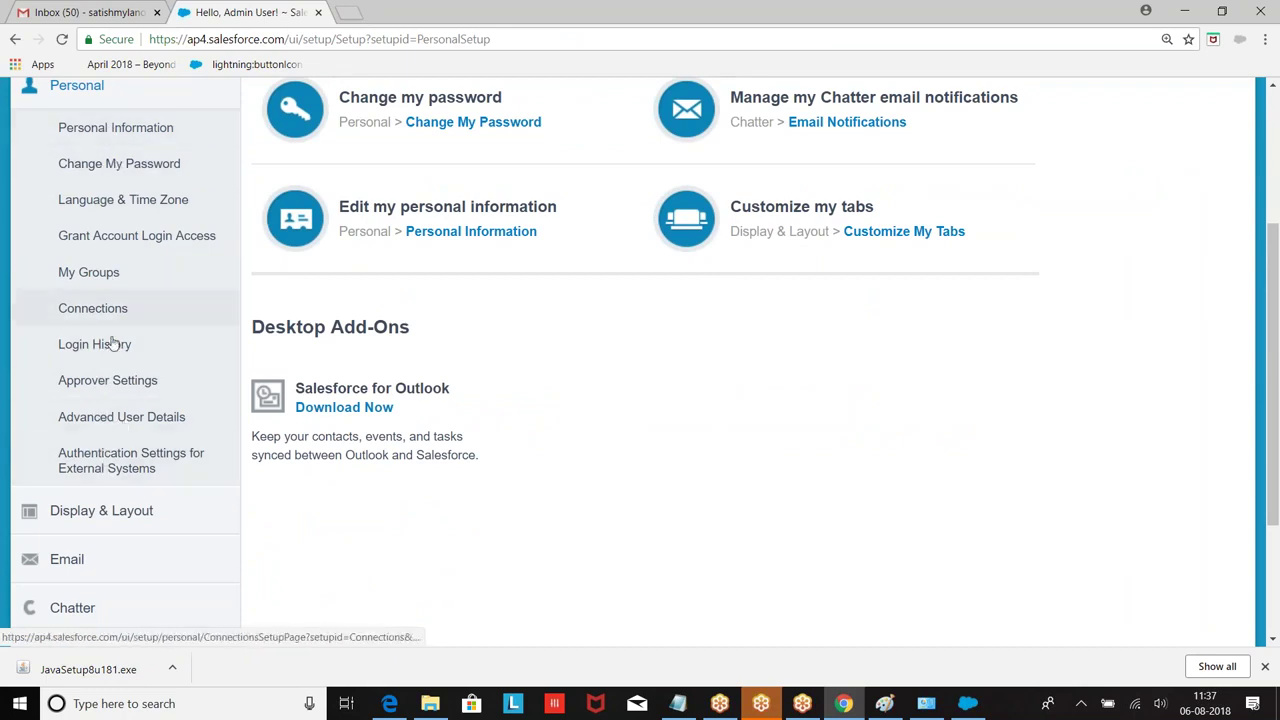
{"action": "scroll", "coordinate": [150, 300], "scroll_direction": "up", "scroll_amount": 3}
{"action": "left_click", "coordinate": [988, 114]}
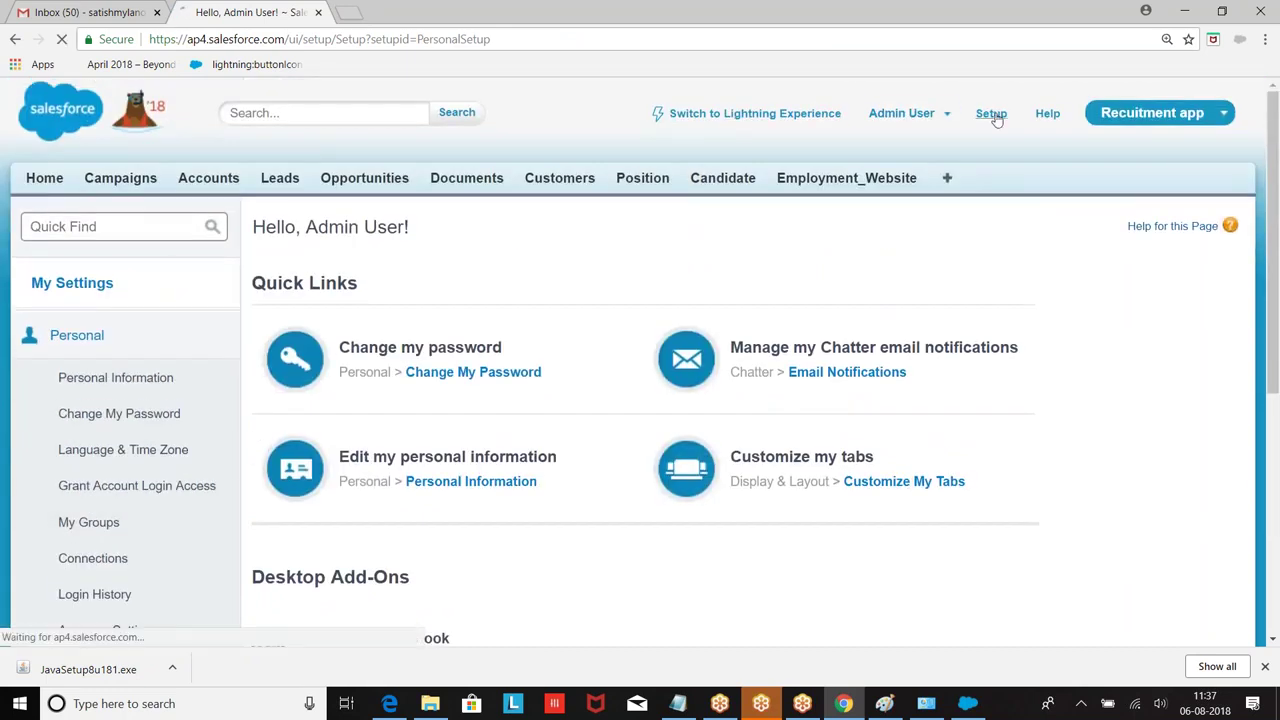
{"action": "scroll", "coordinate": [640, 360], "scroll_direction": "down", "scroll_amount": 2}
{"action": "scroll", "coordinate": [100, 206], "scroll_direction": "down", "scroll_amount": 3}
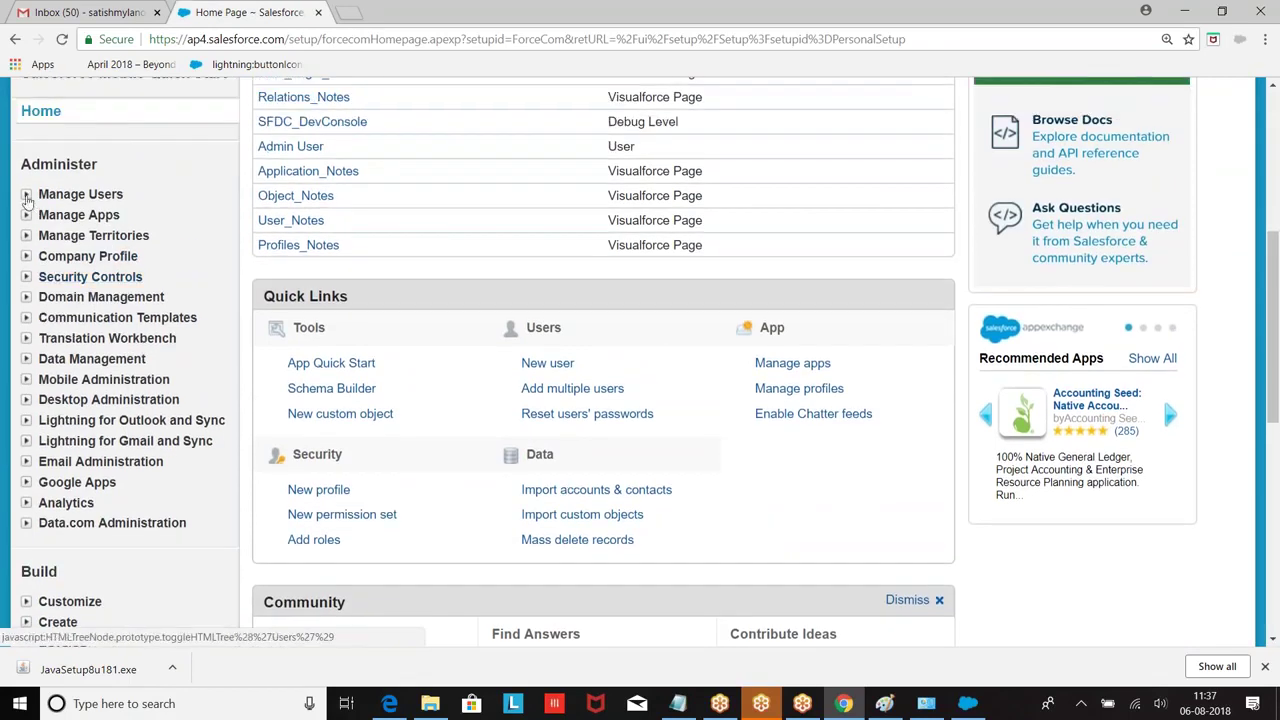
Step: Delete the System Administrator profile's 0.0.0.0–255.255.255.255 login IP range, then go back to Setup
{"action": "left_click", "coordinate": [27, 195]}
{"action": "left_click", "coordinate": [88, 320]}
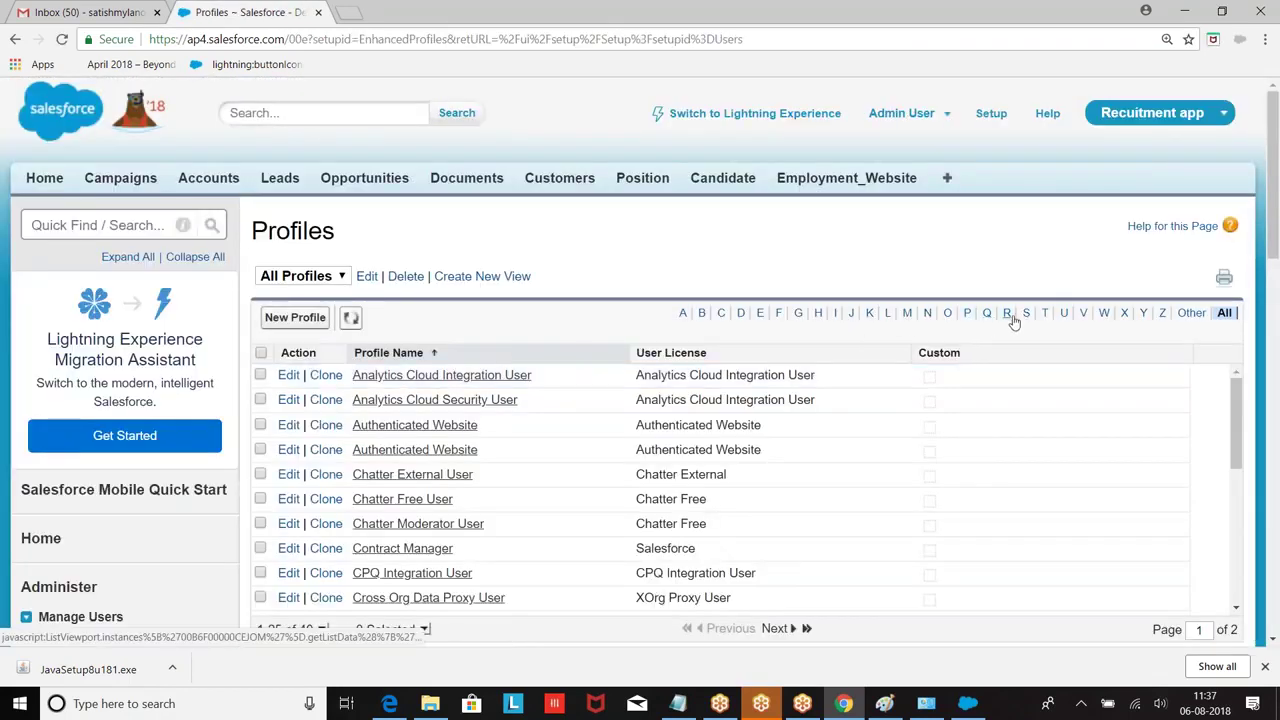
{"action": "left_click", "coordinate": [1028, 314]}
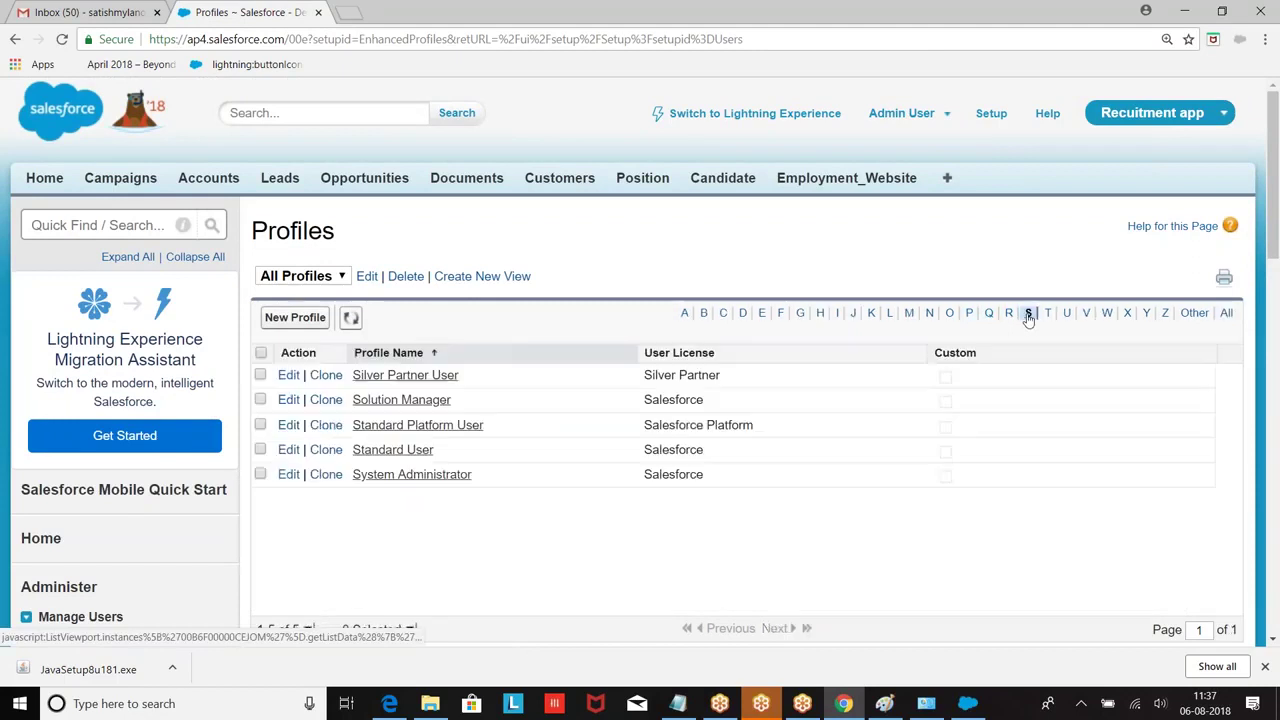
{"action": "left_click", "coordinate": [406, 475]}
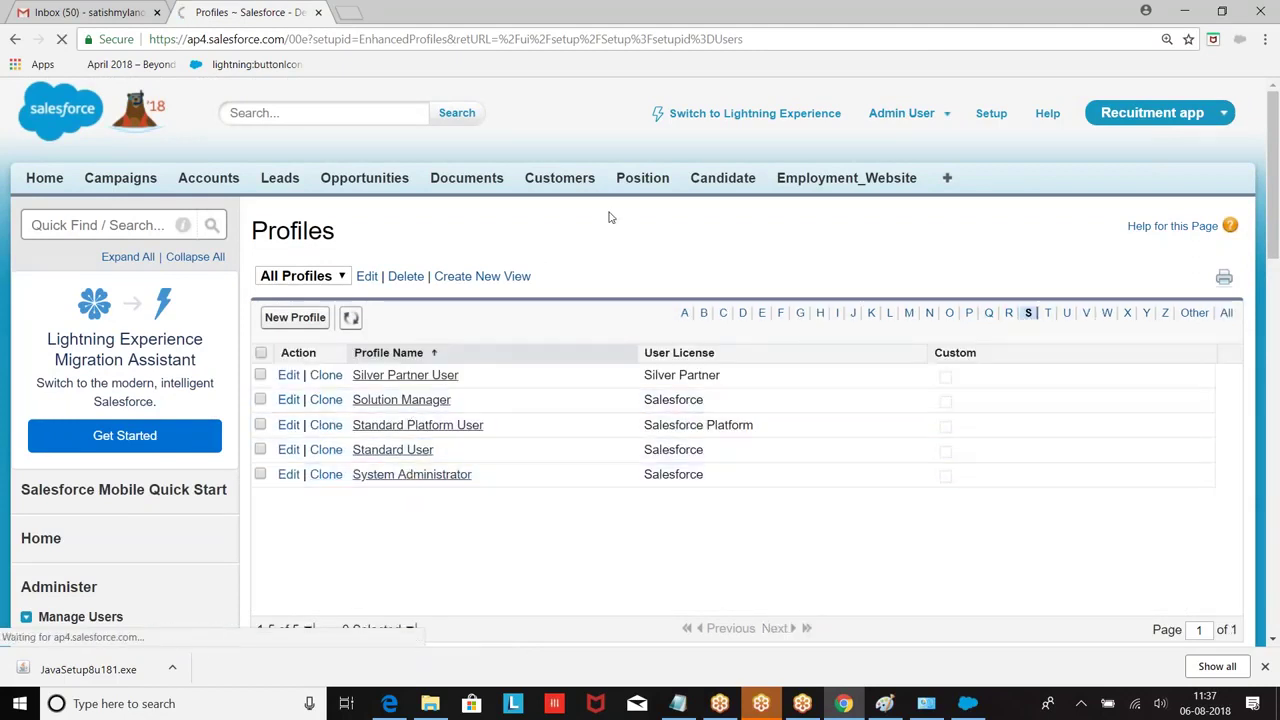
{"action": "scroll", "coordinate": [610, 216], "scroll_direction": "down", "scroll_amount": 4}
{"action": "scroll", "coordinate": [610, 216], "scroll_direction": "down", "scroll_amount": 15}
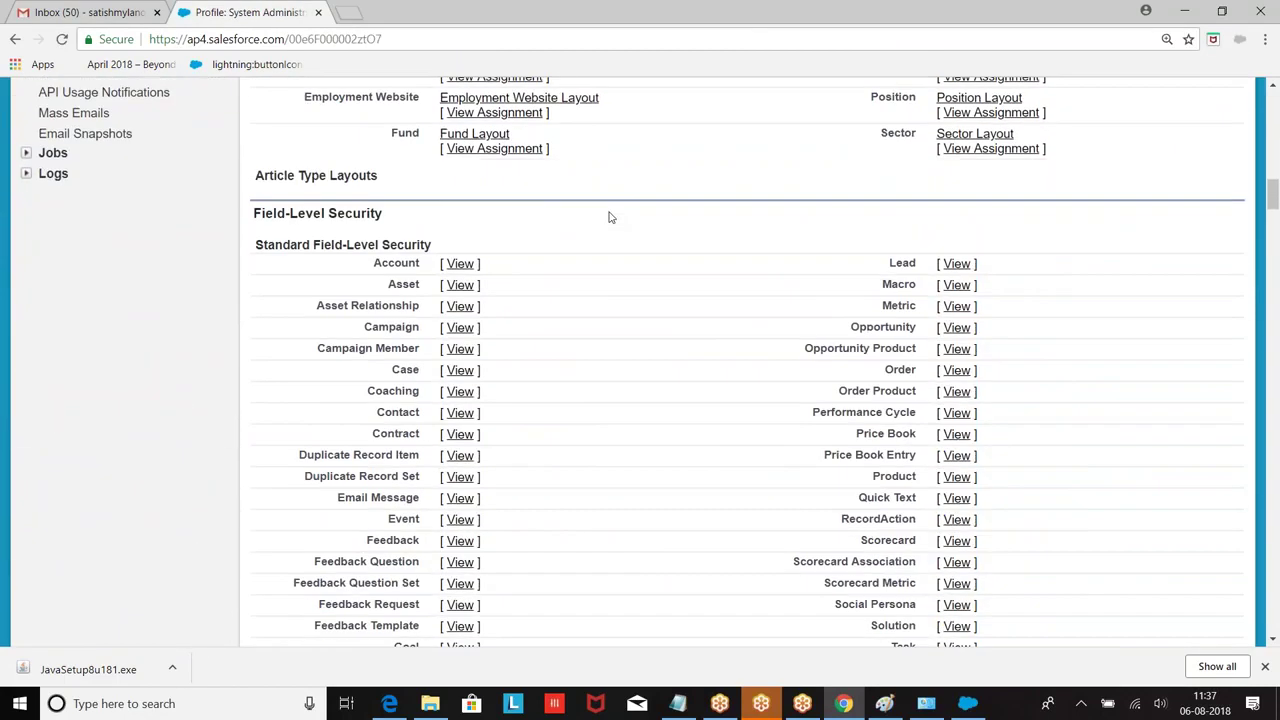
{"action": "scroll", "coordinate": [610, 217], "scroll_direction": "down", "scroll_amount": 20}
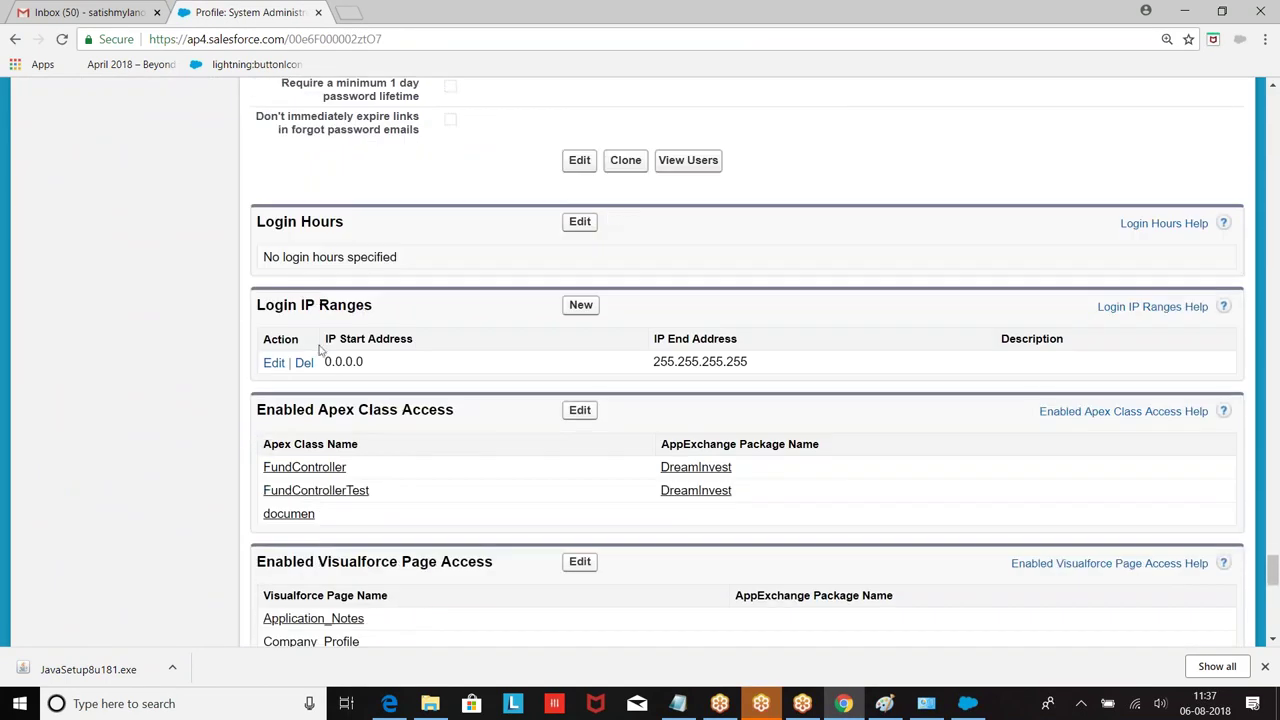
{"action": "left_click", "coordinate": [303, 362]}
{"action": "left_click", "coordinate": [715, 149]}
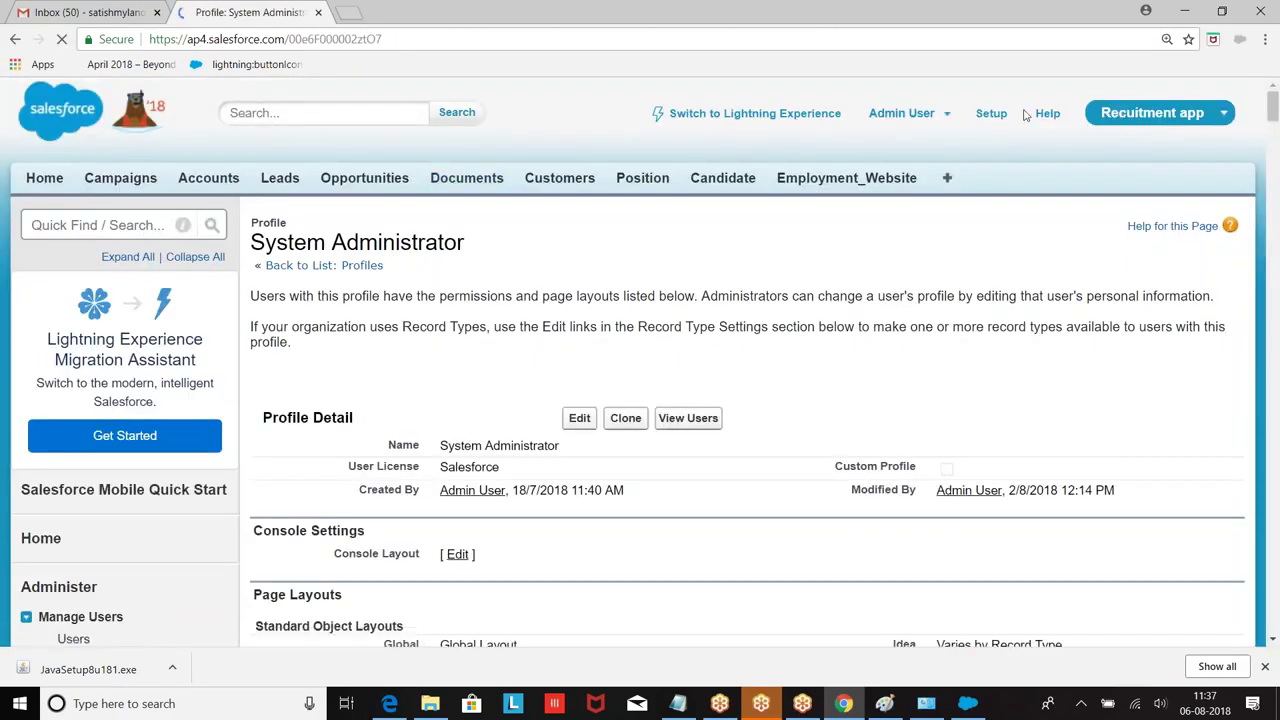
{"action": "left_click", "coordinate": [991, 113]}
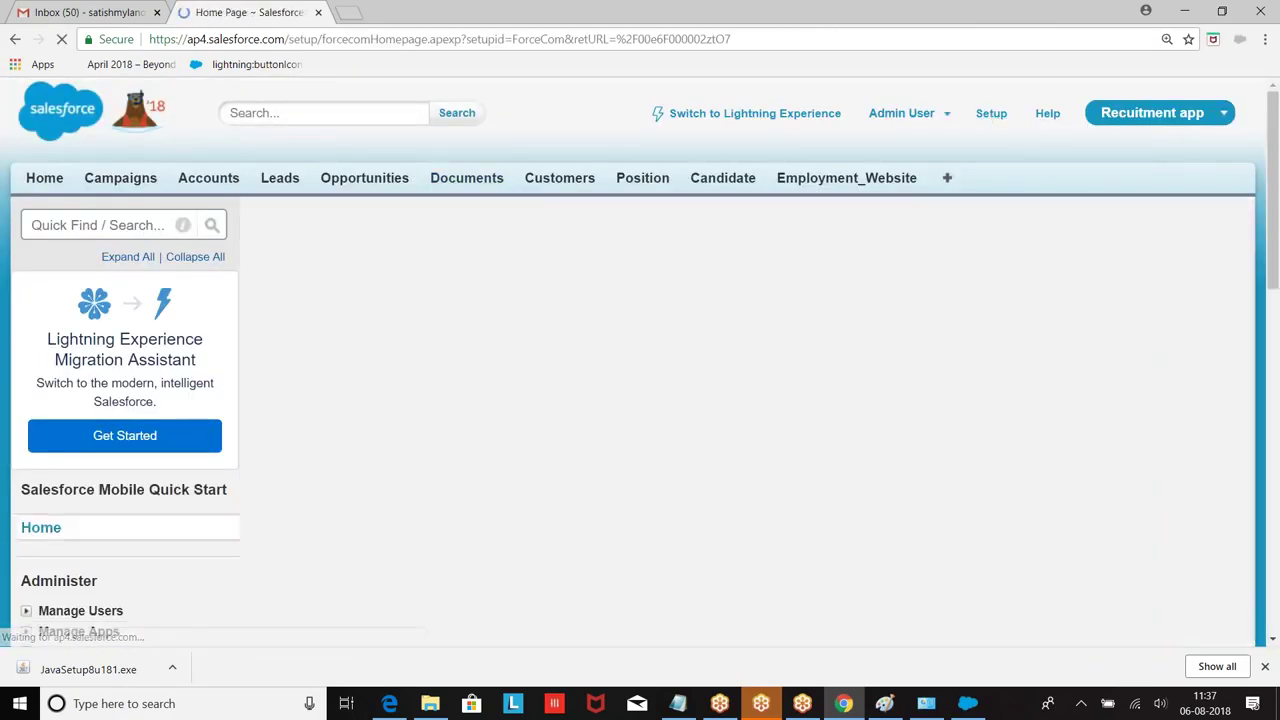
Step: Expand Manage Users and open the Profiles list
{"action": "scroll", "coordinate": [33, 195], "scroll_direction": "down", "scroll_amount": 4}
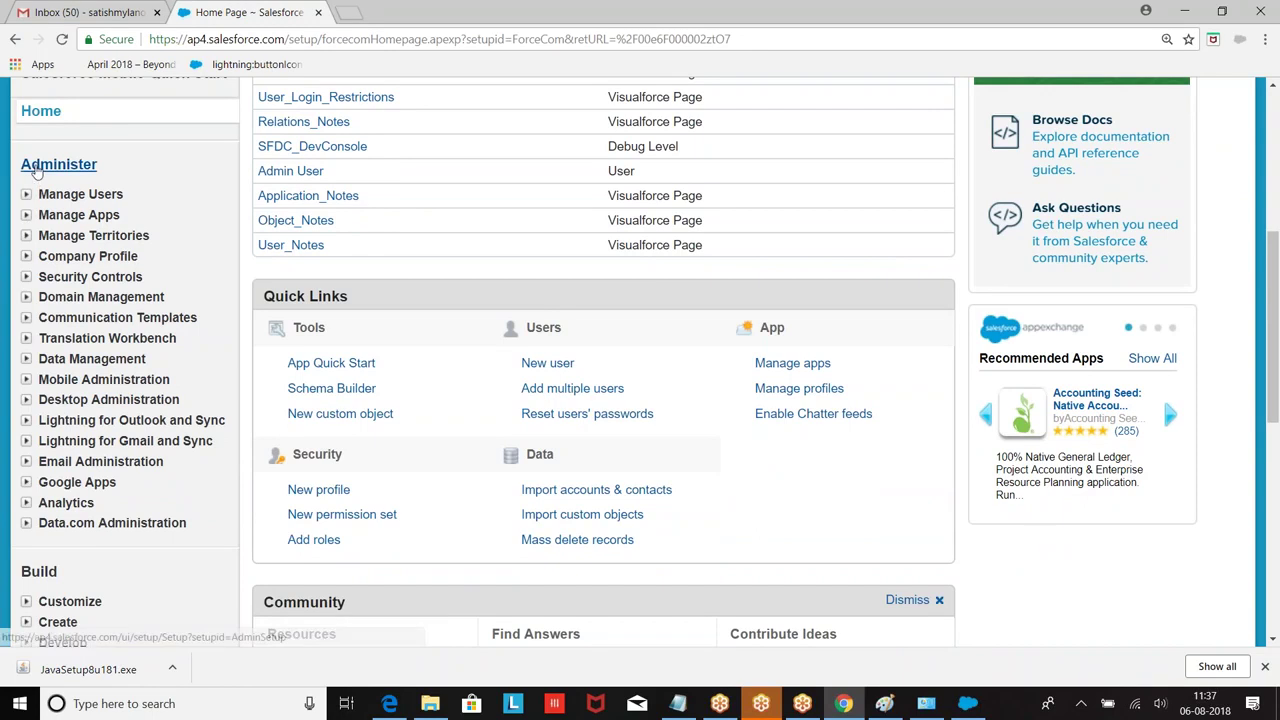
{"action": "left_click", "coordinate": [26, 196]}
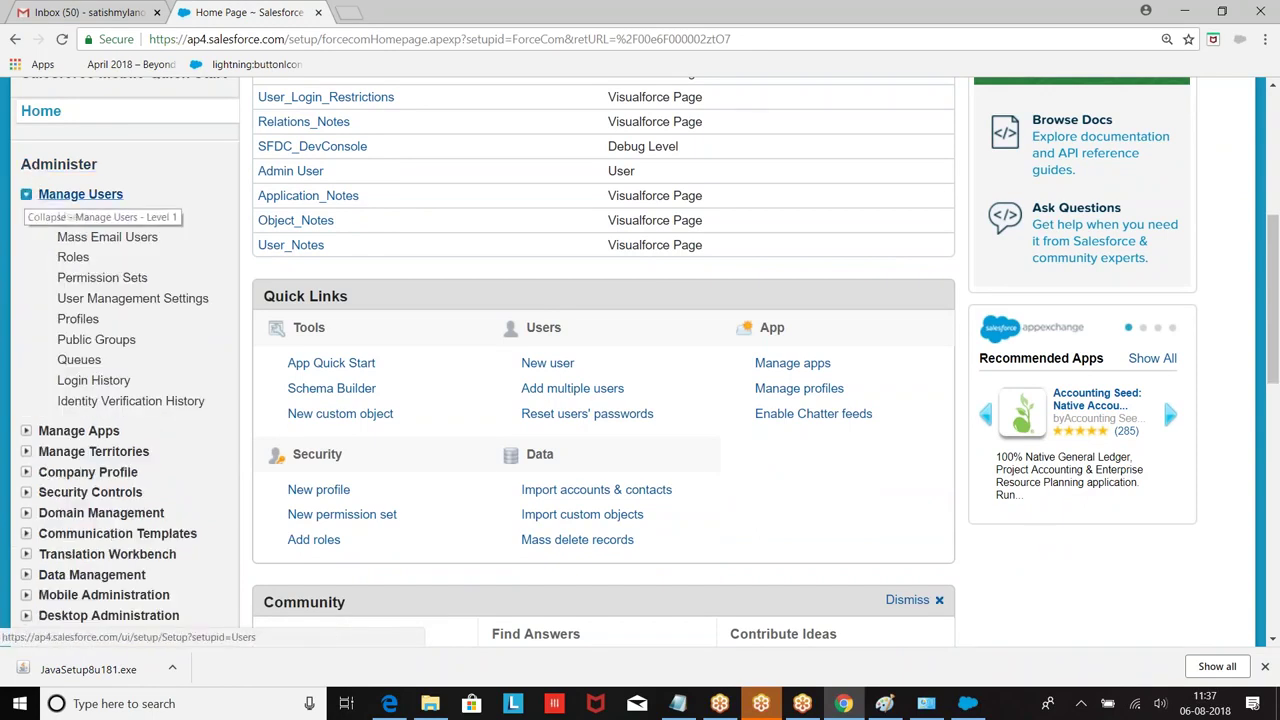
{"action": "left_click", "coordinate": [78, 319]}
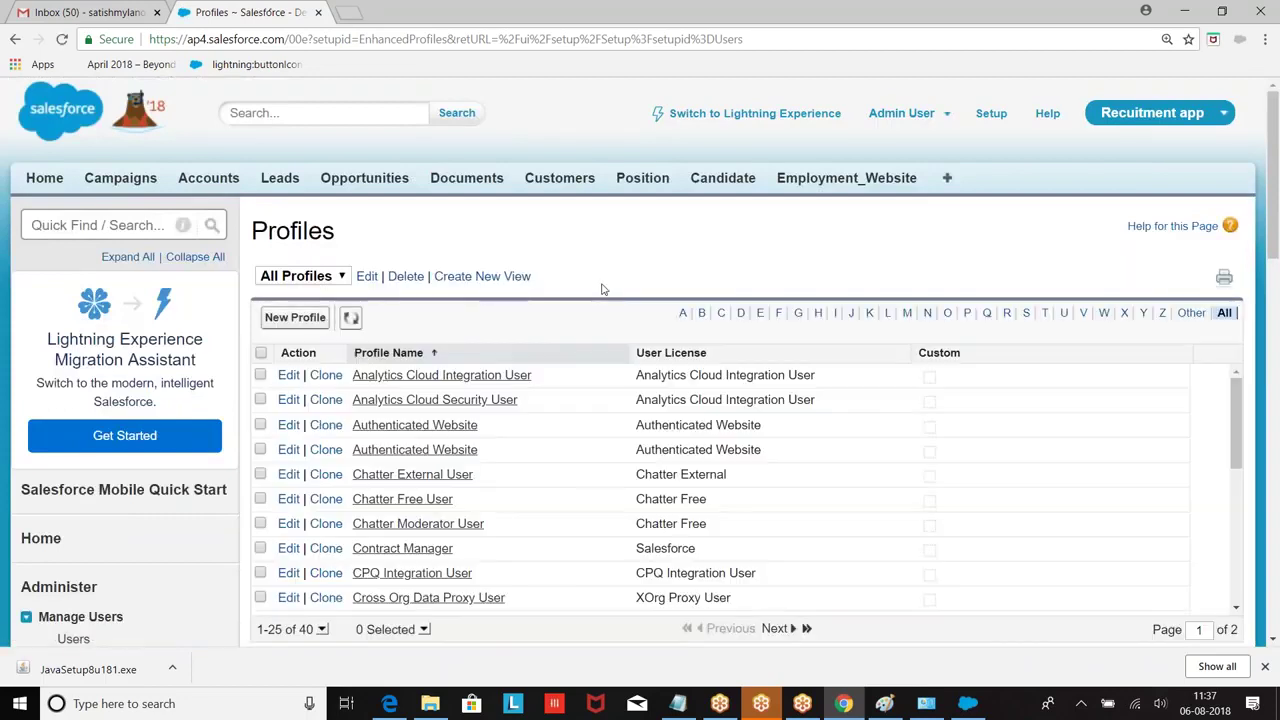
{"action": "scroll", "coordinate": [686, 290], "scroll_direction": "down", "scroll_amount": 2}
{"action": "scroll", "coordinate": [972, 261], "scroll_direction": "up", "scroll_amount": 1}
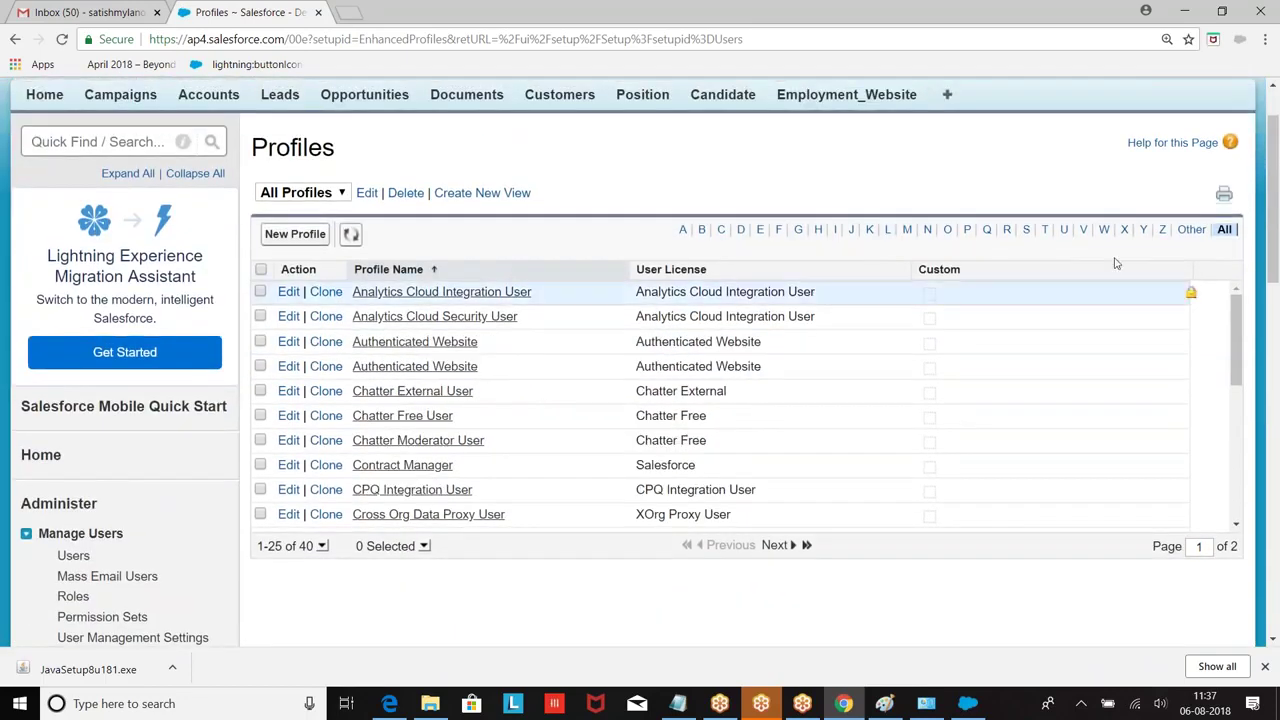
{"action": "scroll", "coordinate": [972, 261], "scroll_direction": "up", "scroll_amount": 1}
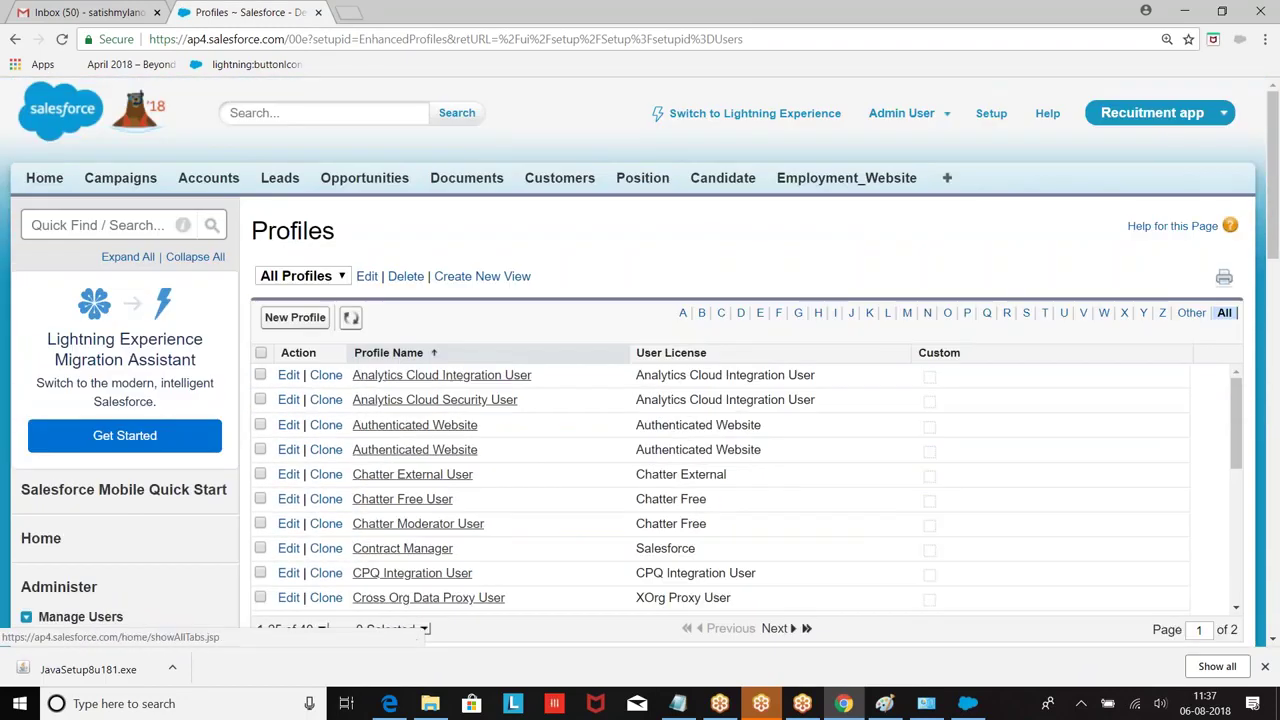
Step: Reset the security token via My Settings > Personal so a new one is emailed
{"action": "left_click", "coordinate": [950, 118]}
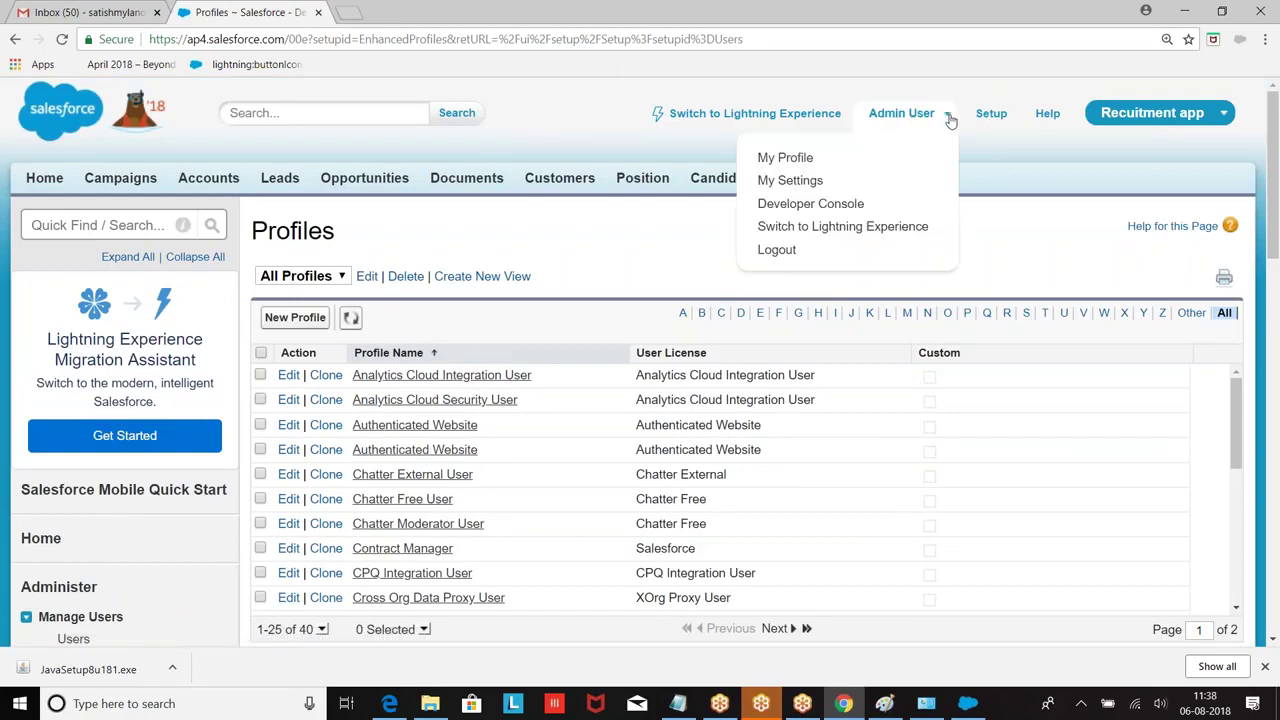
{"action": "left_click", "coordinate": [785, 182]}
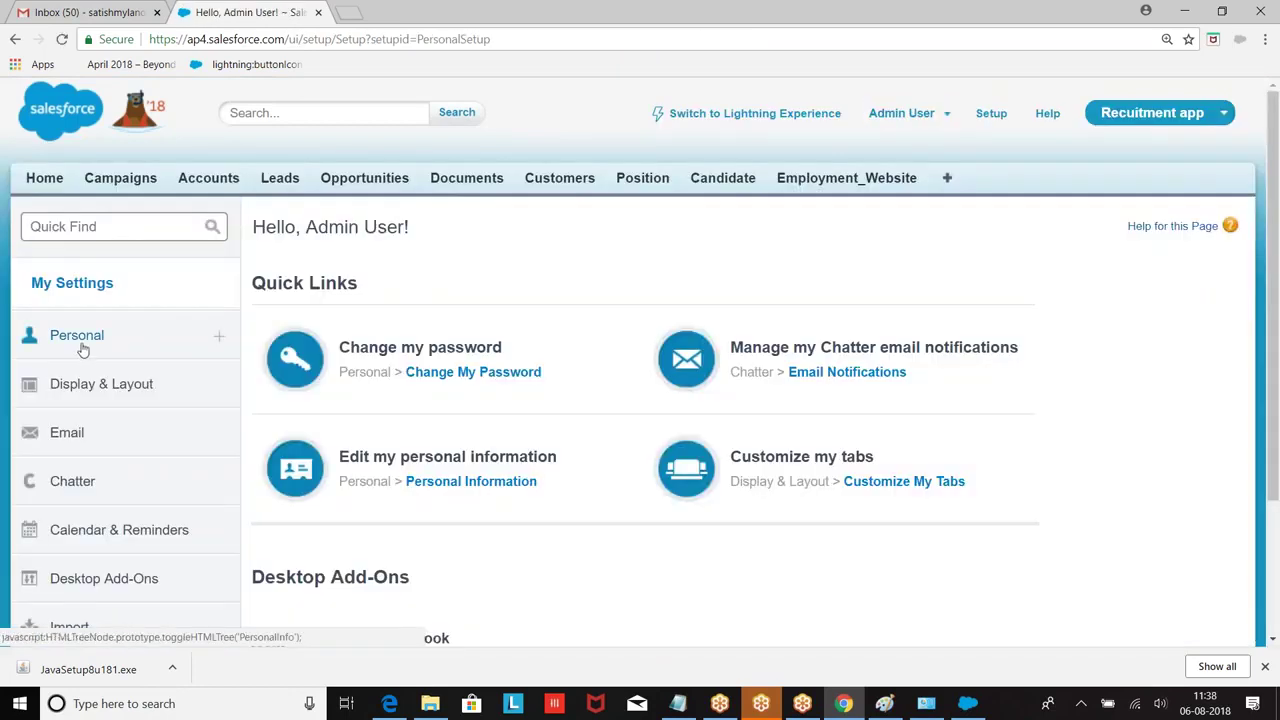
{"action": "left_click", "coordinate": [80, 346]}
{"action": "scroll", "coordinate": [203, 317], "scroll_direction": "down", "scroll_amount": 2}
{"action": "scroll", "coordinate": [200, 360], "scroll_direction": "down", "scroll_amount": 1}
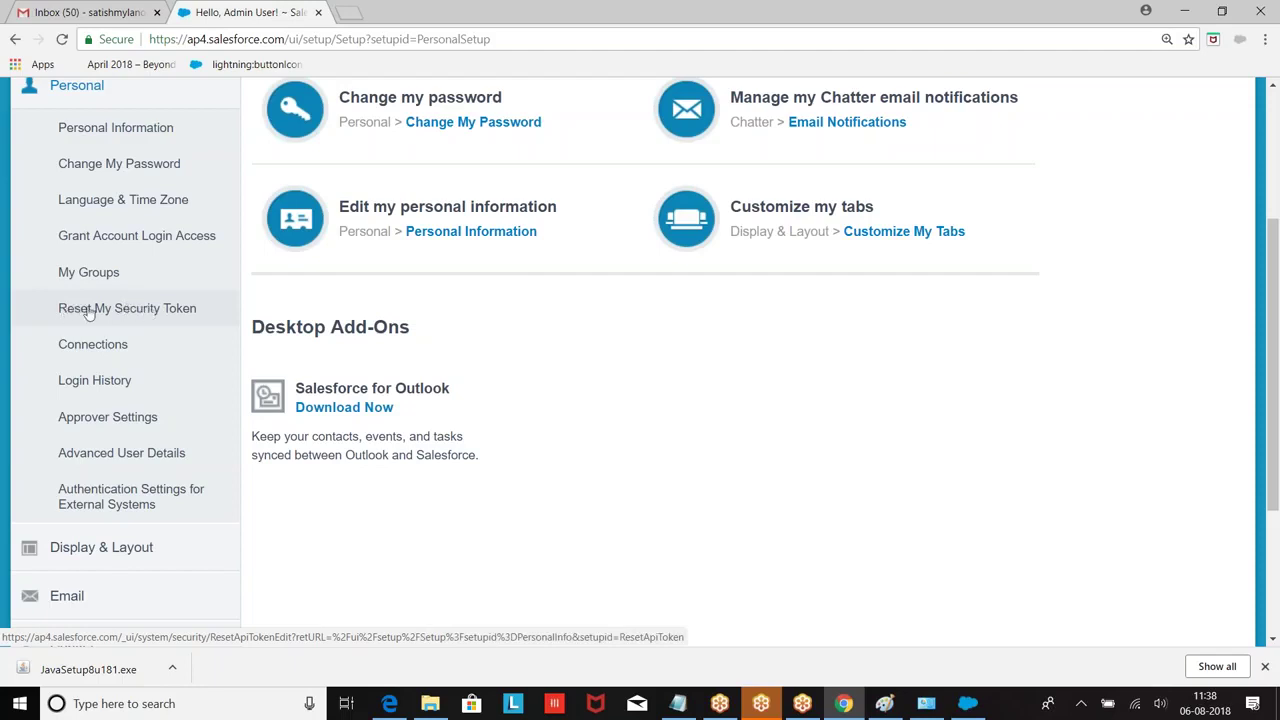
{"action": "left_click", "coordinate": [89, 311]}
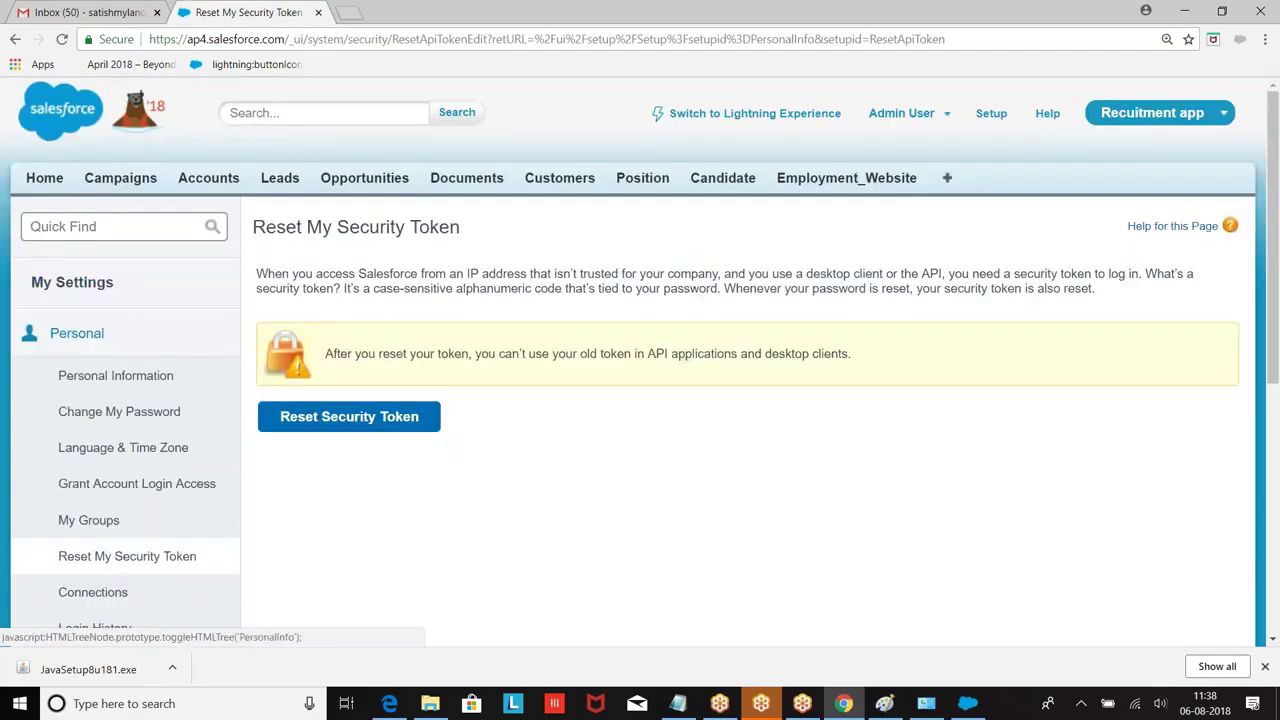
{"action": "scroll", "coordinate": [437, 325], "scroll_direction": "down", "scroll_amount": 1}
{"action": "scroll", "coordinate": [437, 325], "scroll_direction": "down", "scroll_amount": 3}
{"action": "left_click", "coordinate": [338, 253]}
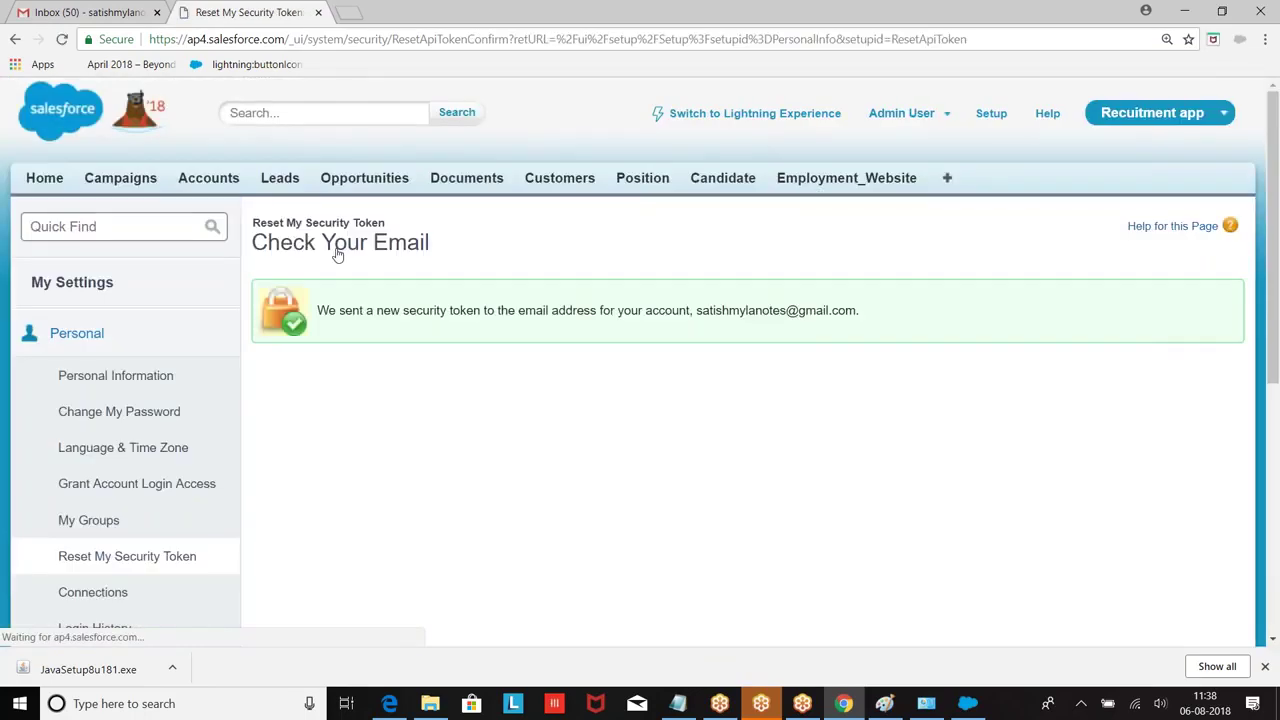
{"action": "left_click", "coordinate": [105, 16]}
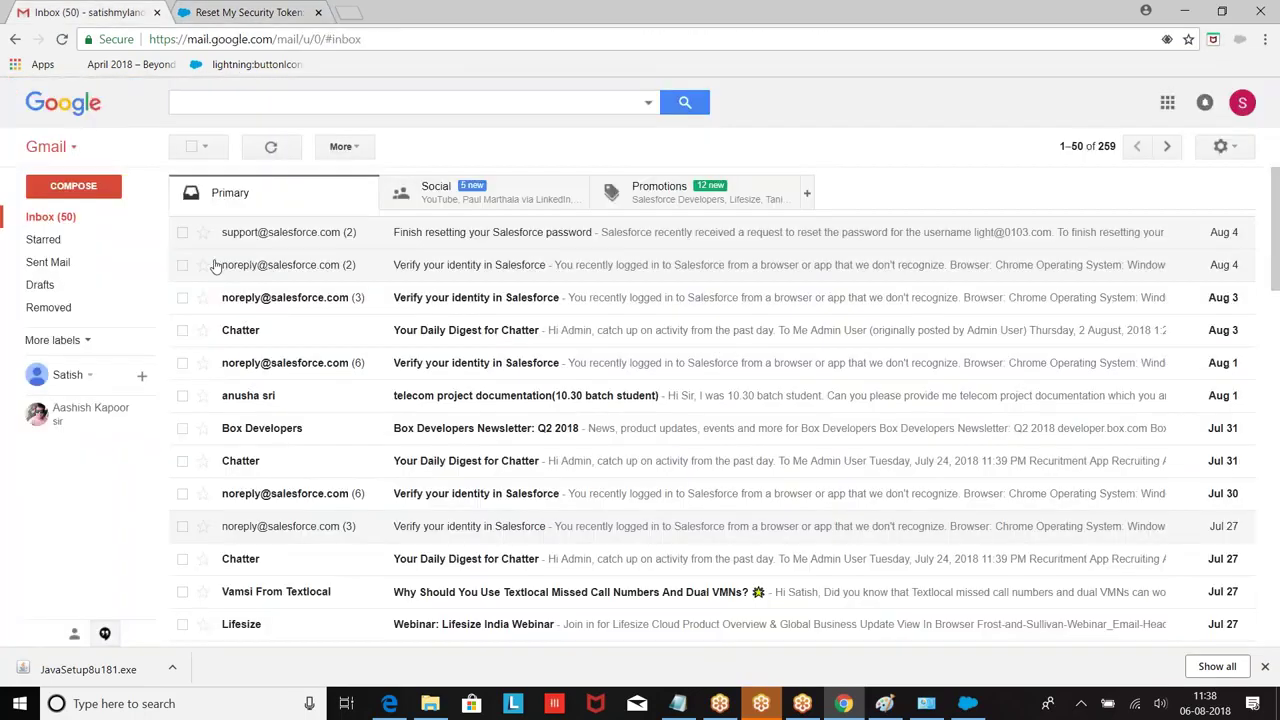
Step: Open the 'Your new Salesforce security token' email and select the token for Data Loader
{"action": "left_click", "coordinate": [50, 216]}
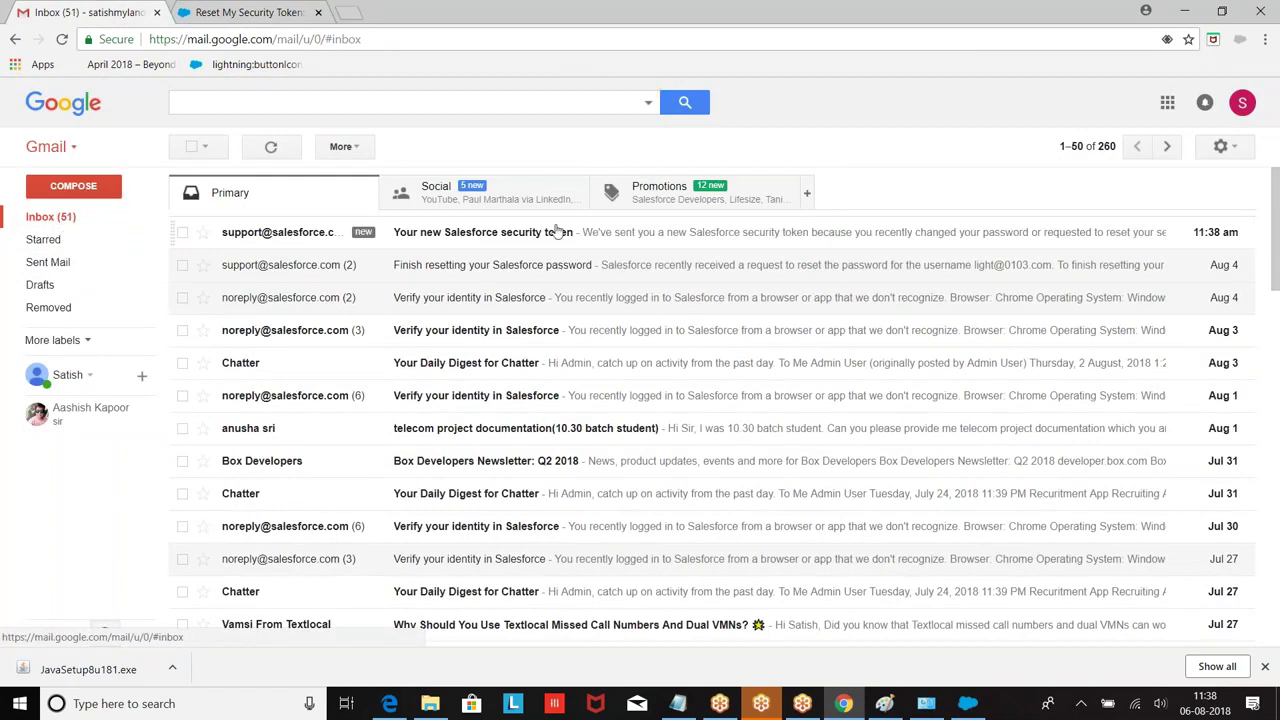
{"action": "left_click", "coordinate": [487, 240]}
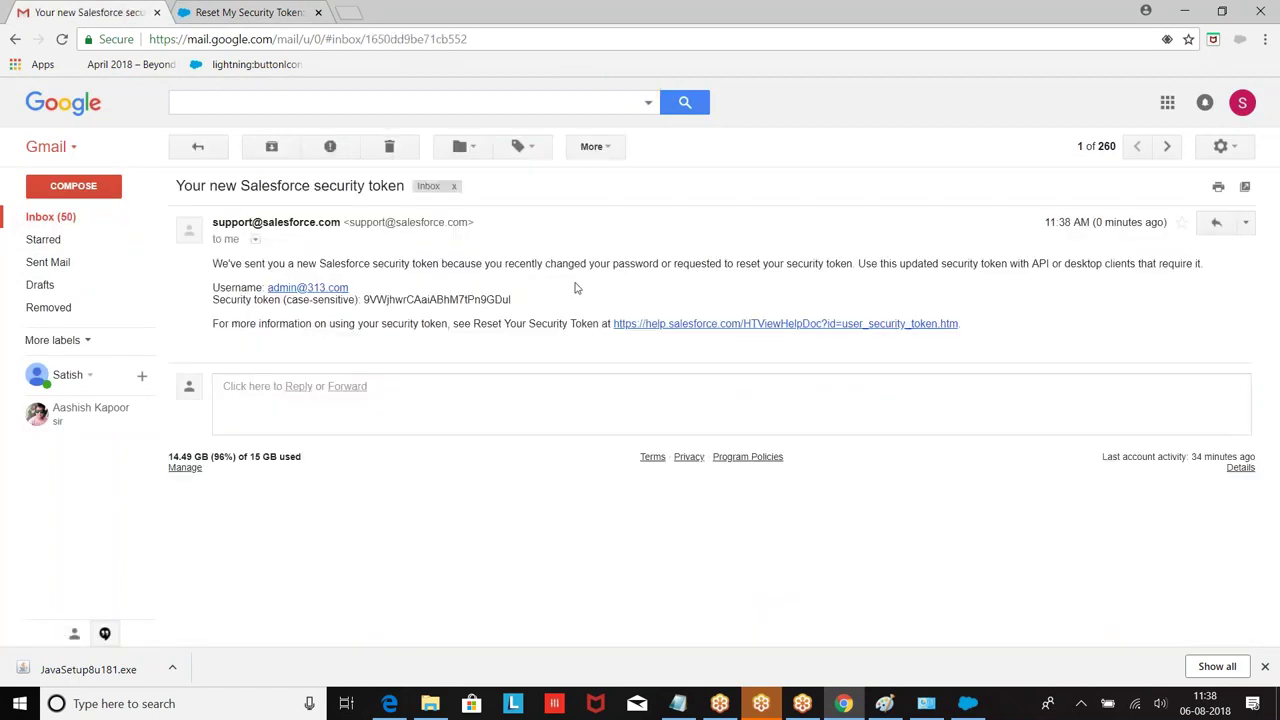
{"action": "double_click", "coordinate": [438, 299]}
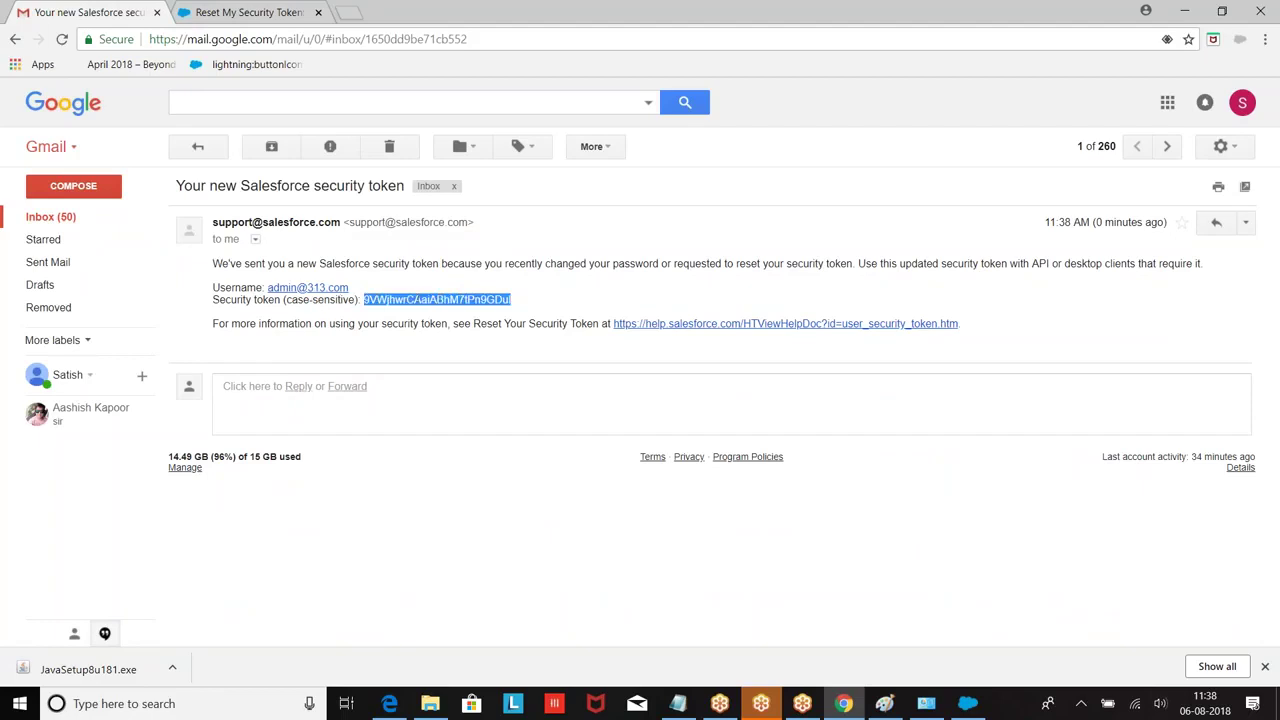
{"action": "left_click", "coordinate": [967, 703]}
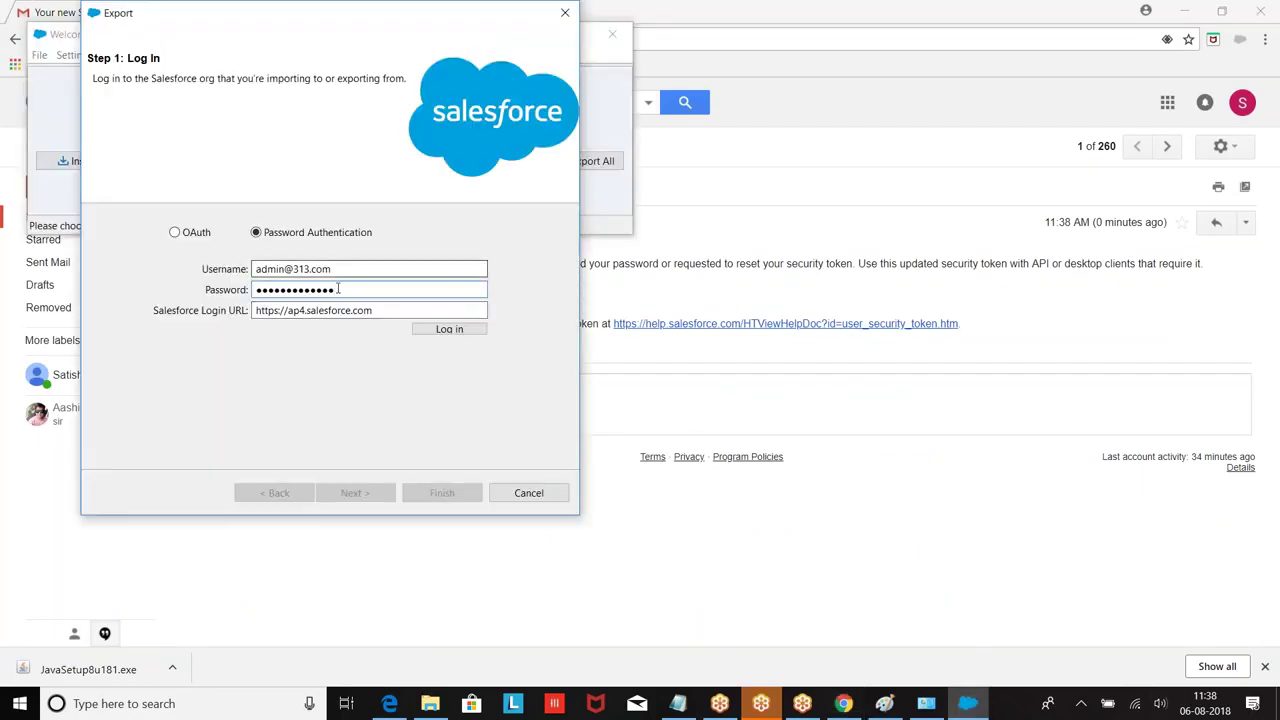
Step: Attempt a login with the pasted token, then close the failed login dialog
{"action": "key", "text": "ctrl+v"}
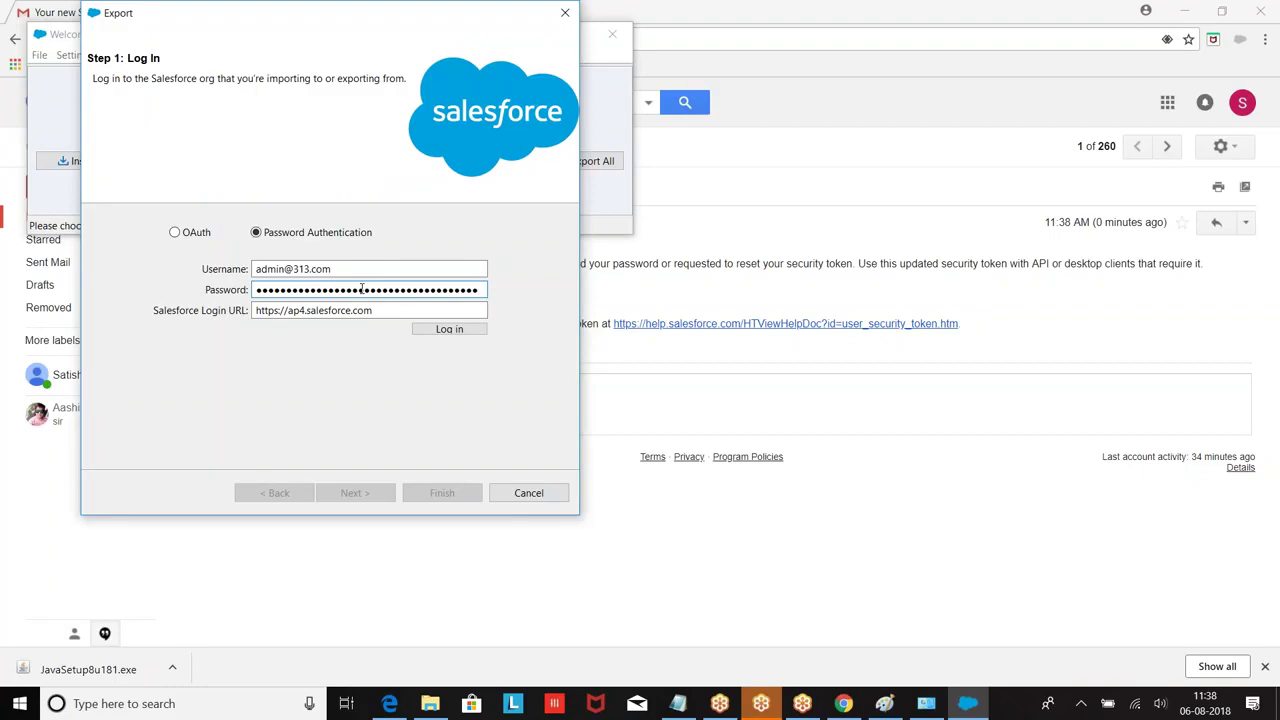
{"action": "left_click", "coordinate": [449, 329]}
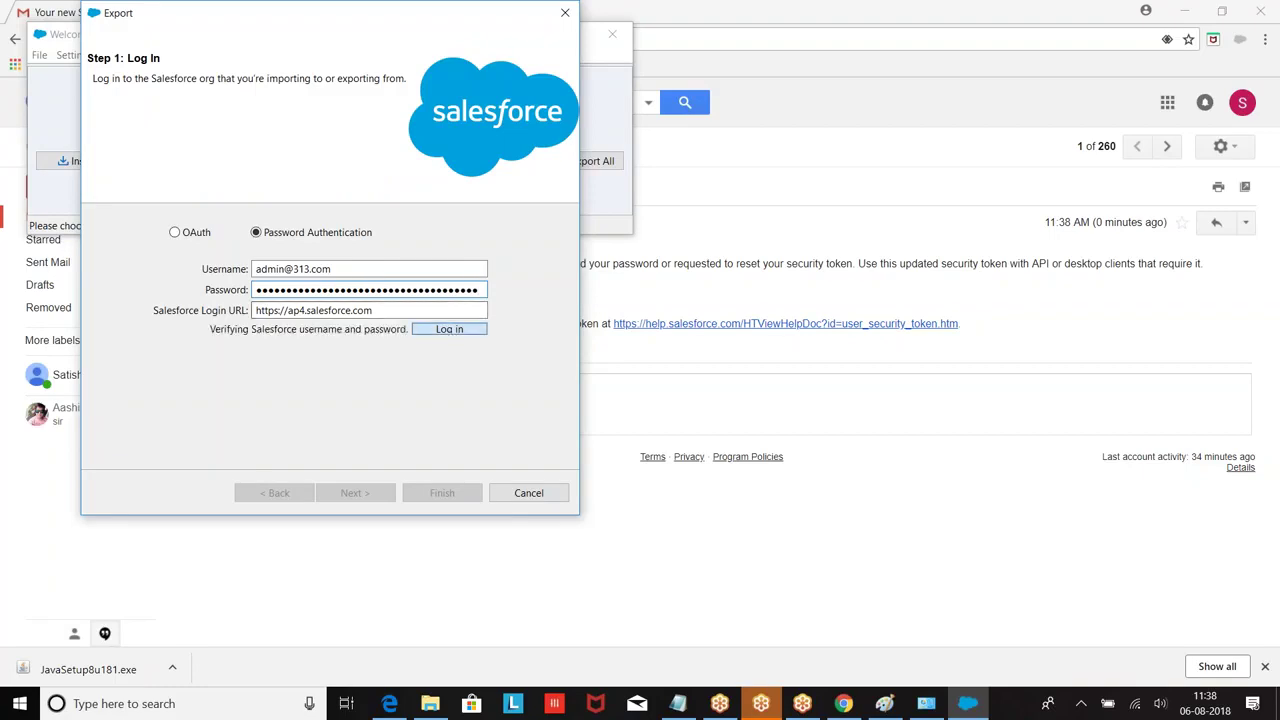
{"action": "left_click_drag", "start_coordinate": [363, 270], "coordinate": [151, 266]}
{"action": "key", "text": "BackSpace"}
{"action": "type", "text": "admin@"}
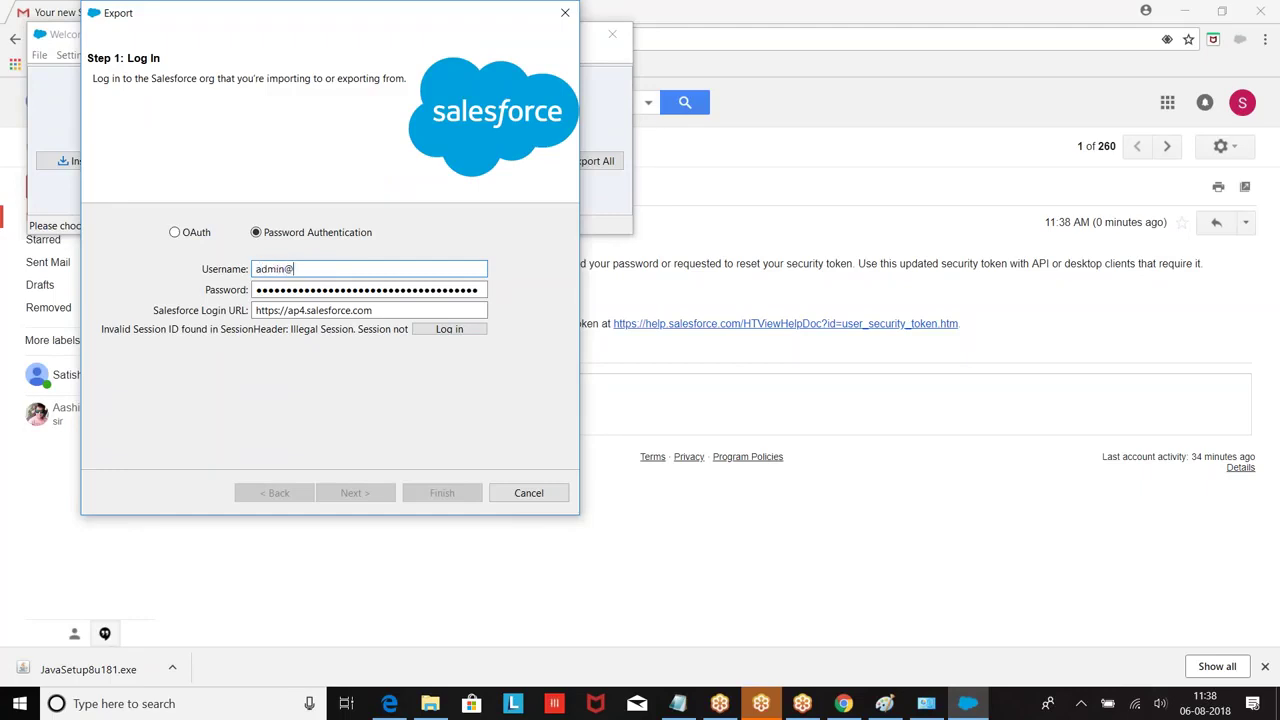
{"action": "left_click", "coordinate": [565, 12]}
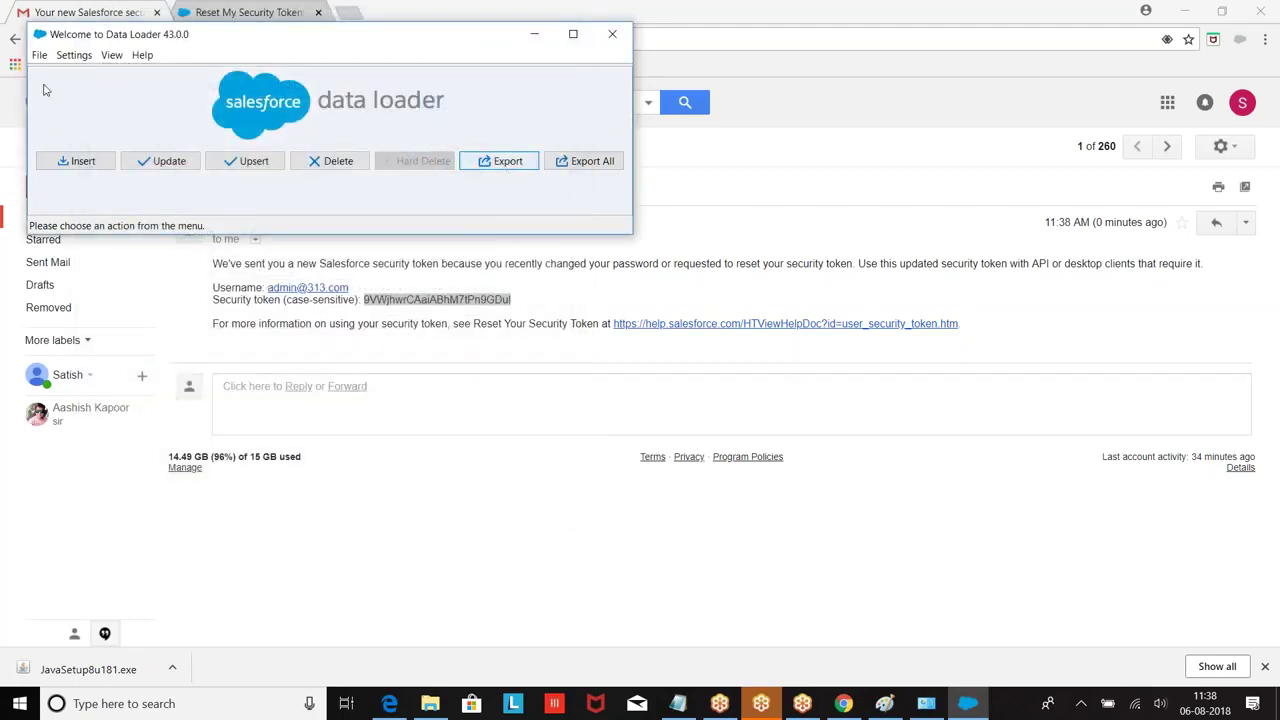
Step: Log out, close Data Loader, and relaunch it by searching 'data'
{"action": "left_click", "coordinate": [39, 55]}
{"action": "left_click", "coordinate": [74, 192]}
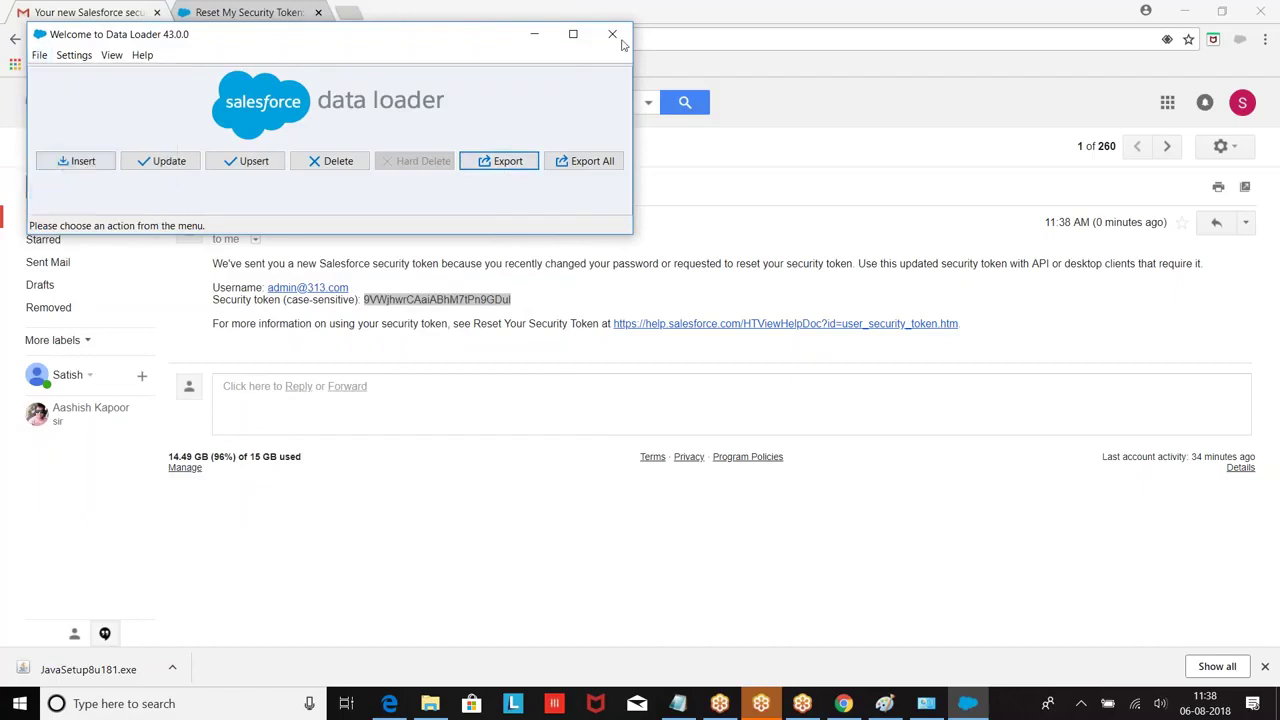
{"action": "left_click", "coordinate": [613, 33]}
{"action": "left_click", "coordinate": [135, 692]}
{"action": "type", "text": "d"}
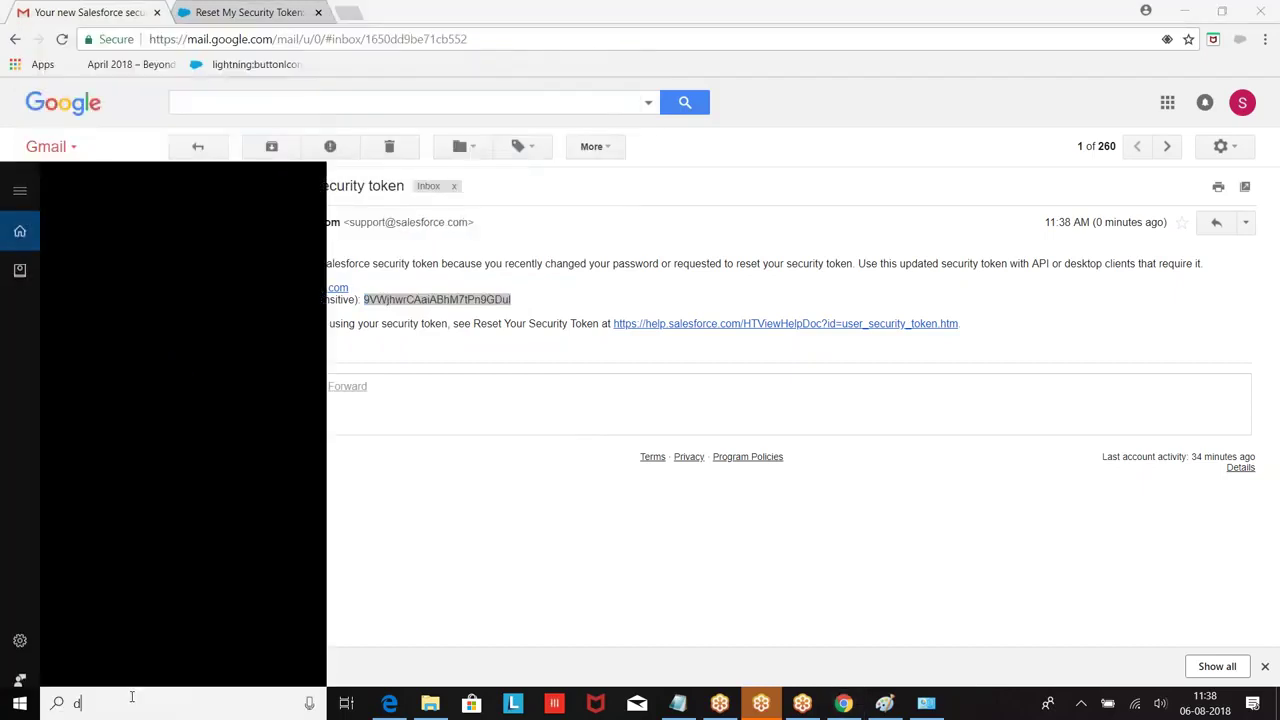
{"action": "type", "text": "ata"}
{"action": "left_click", "coordinate": [134, 249]}
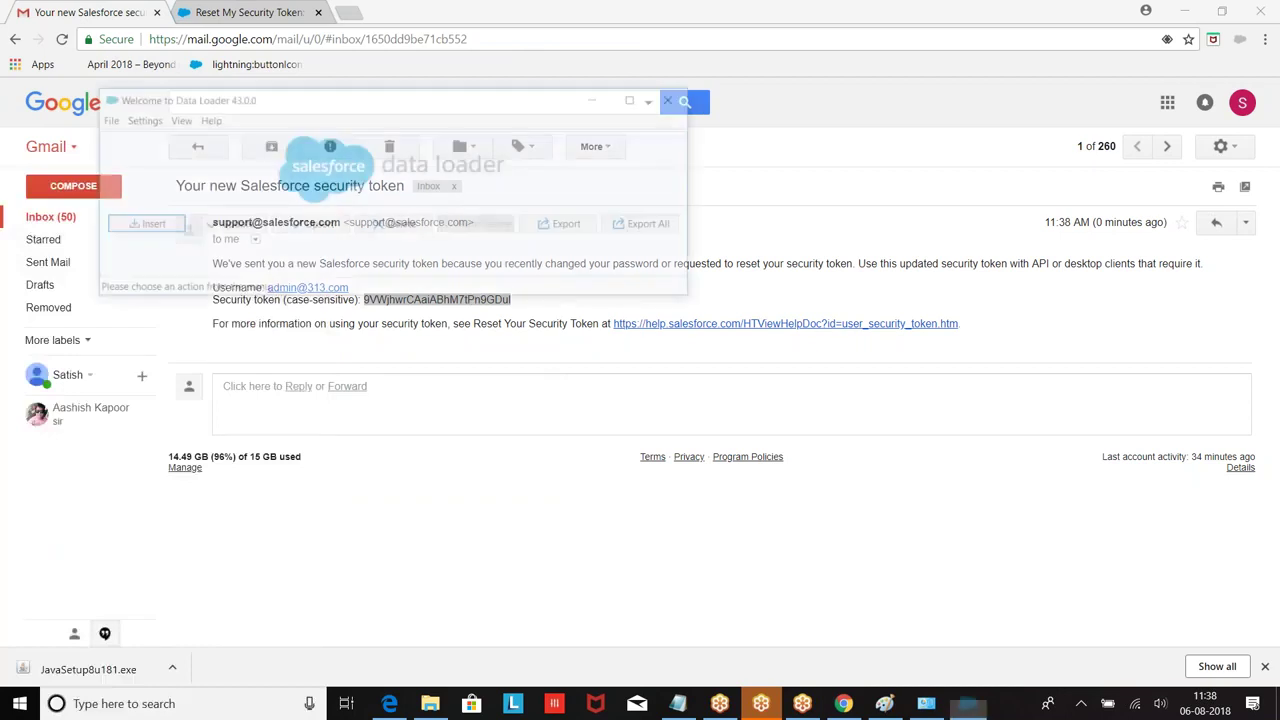
Step: Log in via Password Authentication with password plus security token, then close the Export wizard
{"action": "left_click", "coordinate": [566, 228]}
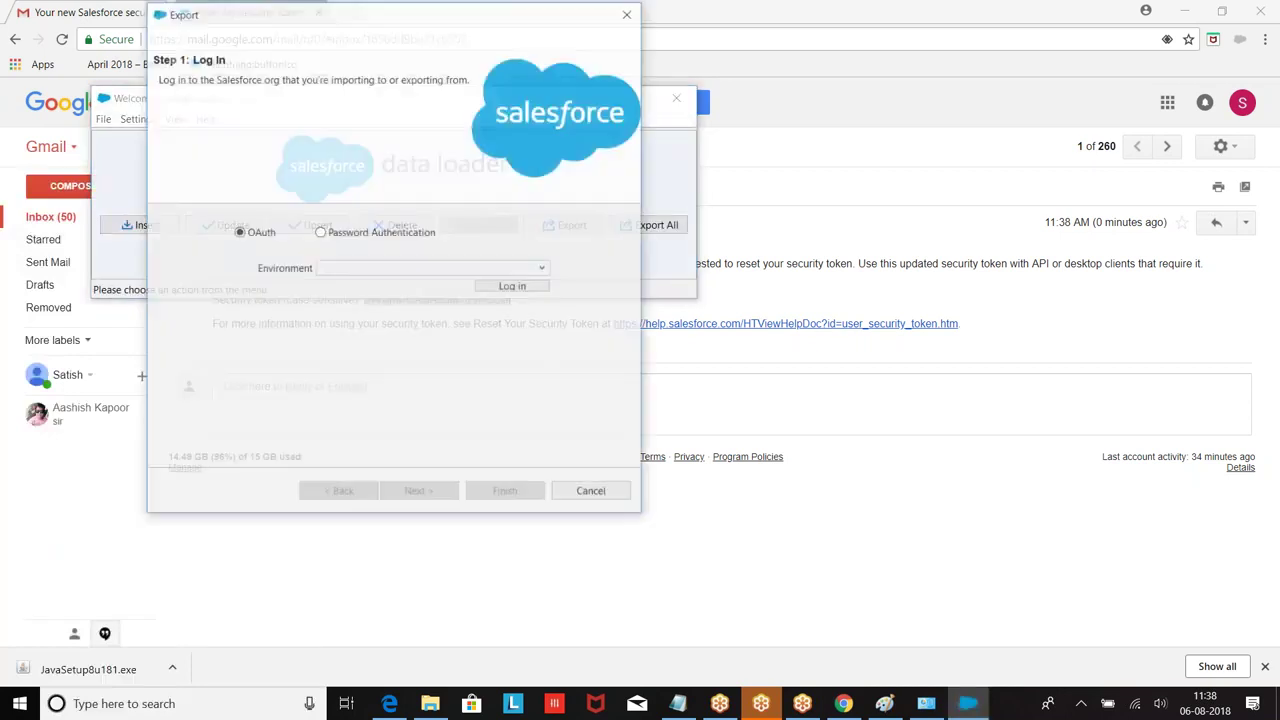
{"action": "left_click", "coordinate": [320, 232]}
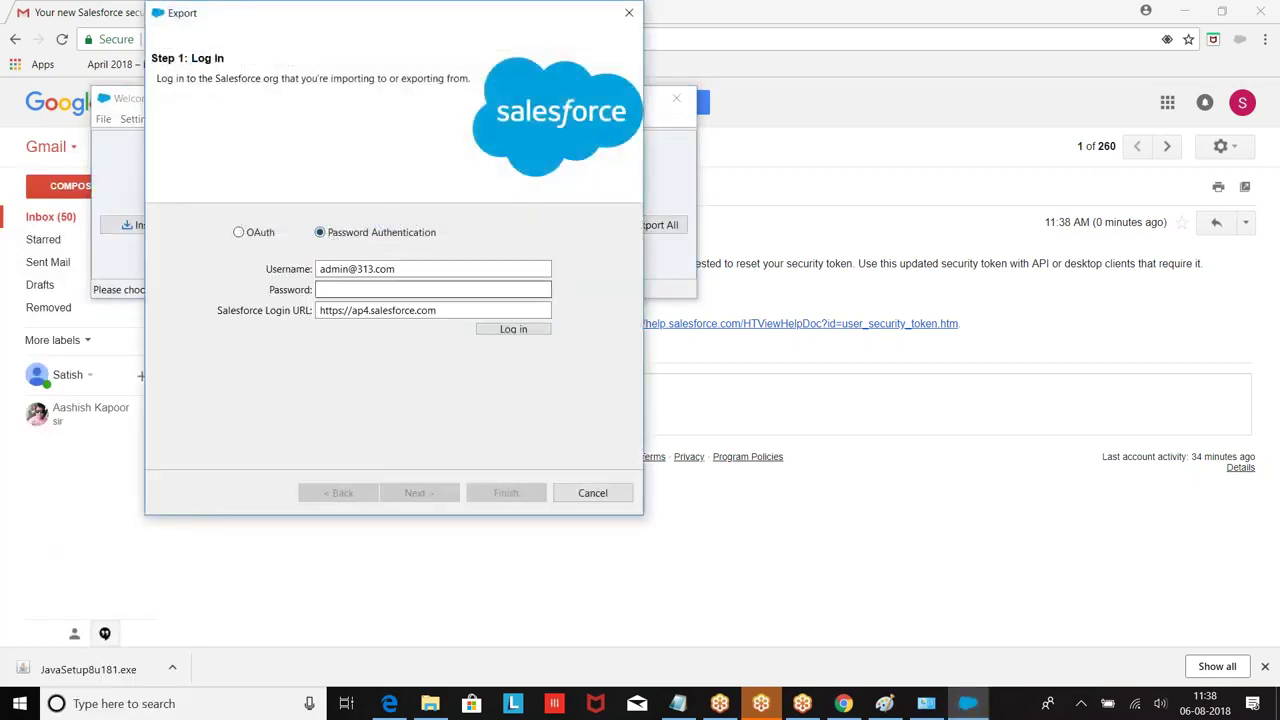
{"action": "left_click", "coordinate": [339, 291]}
{"action": "type", "text": "•••••••••"}
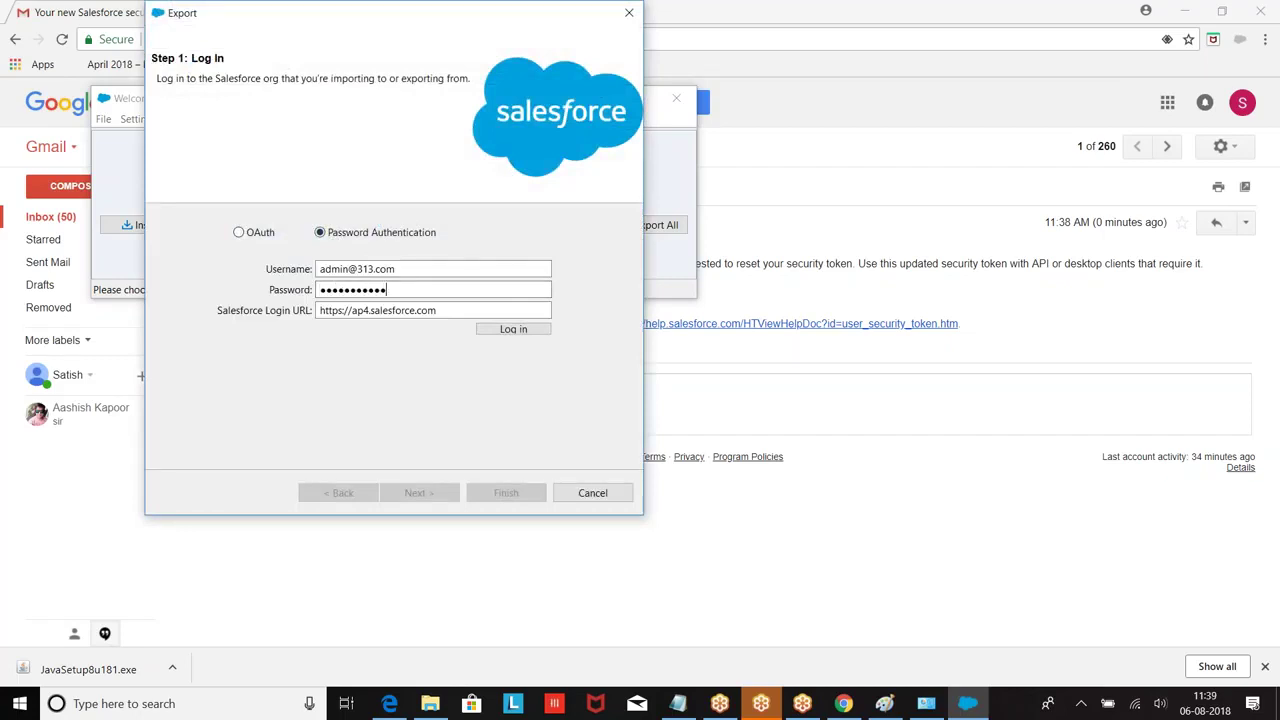
{"action": "key", "text": "ctrl+v"}
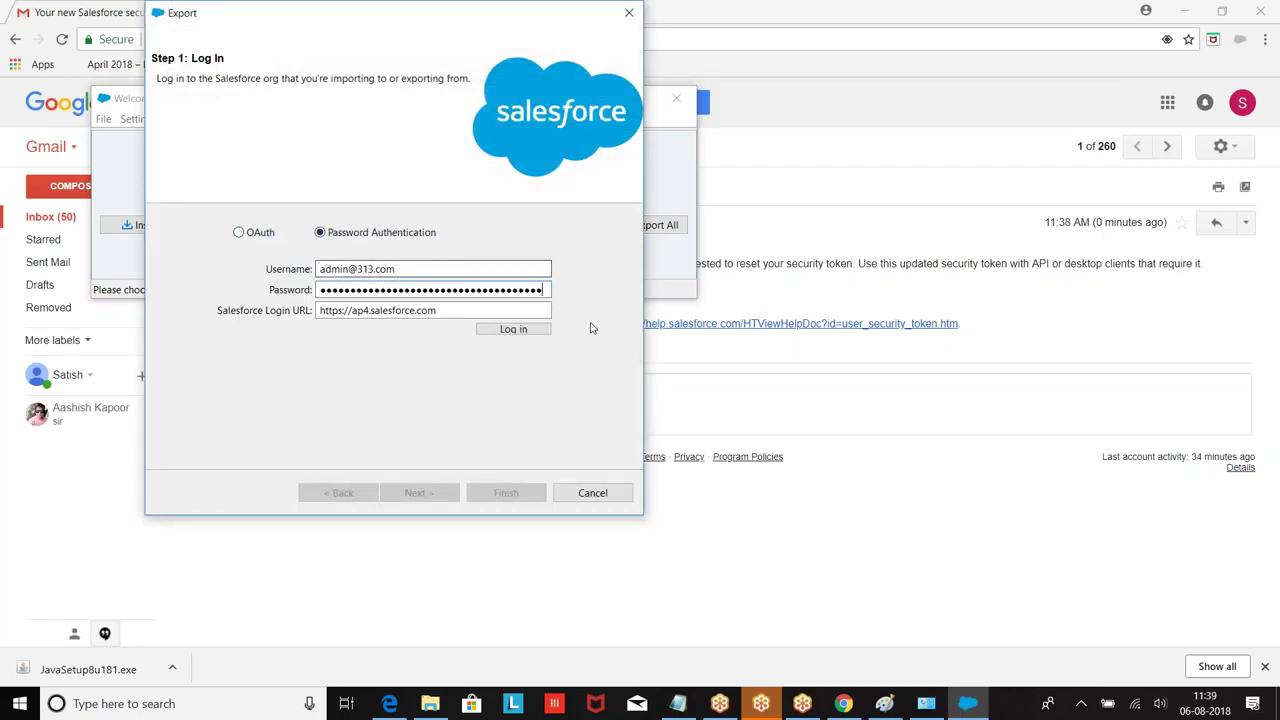
{"action": "left_click", "coordinate": [510, 330]}
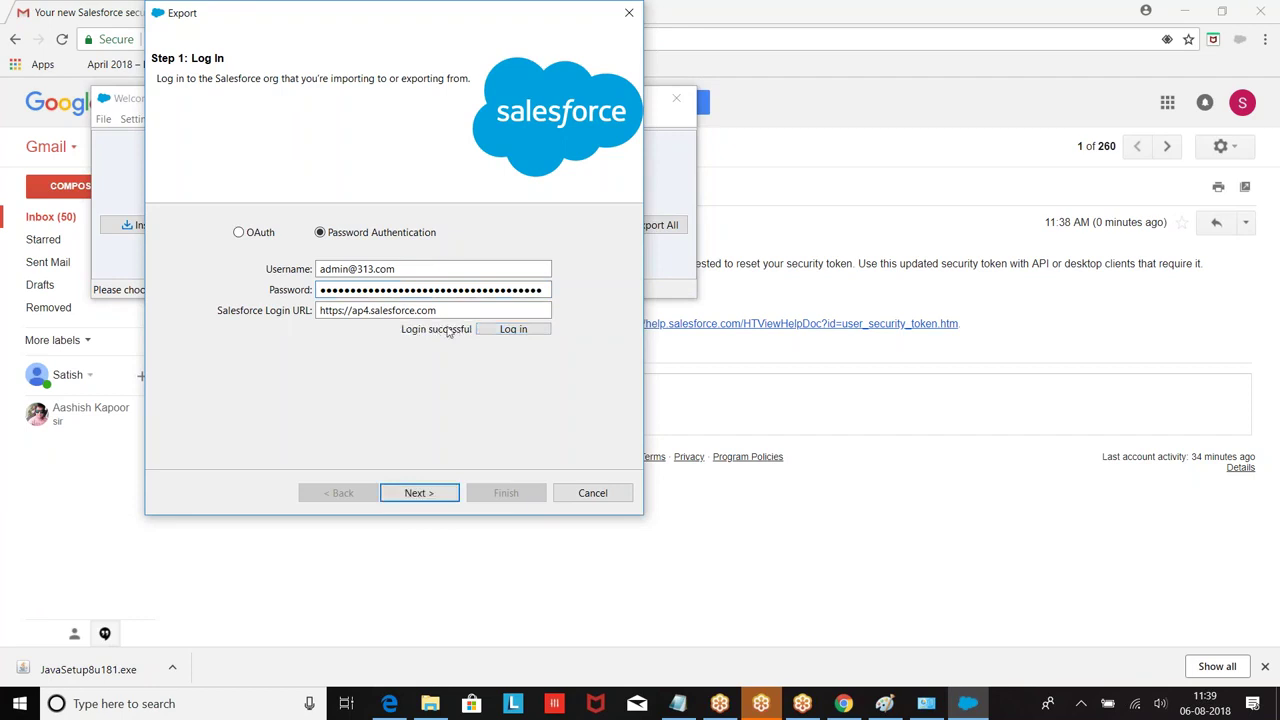
{"action": "left_click", "coordinate": [423, 492]}
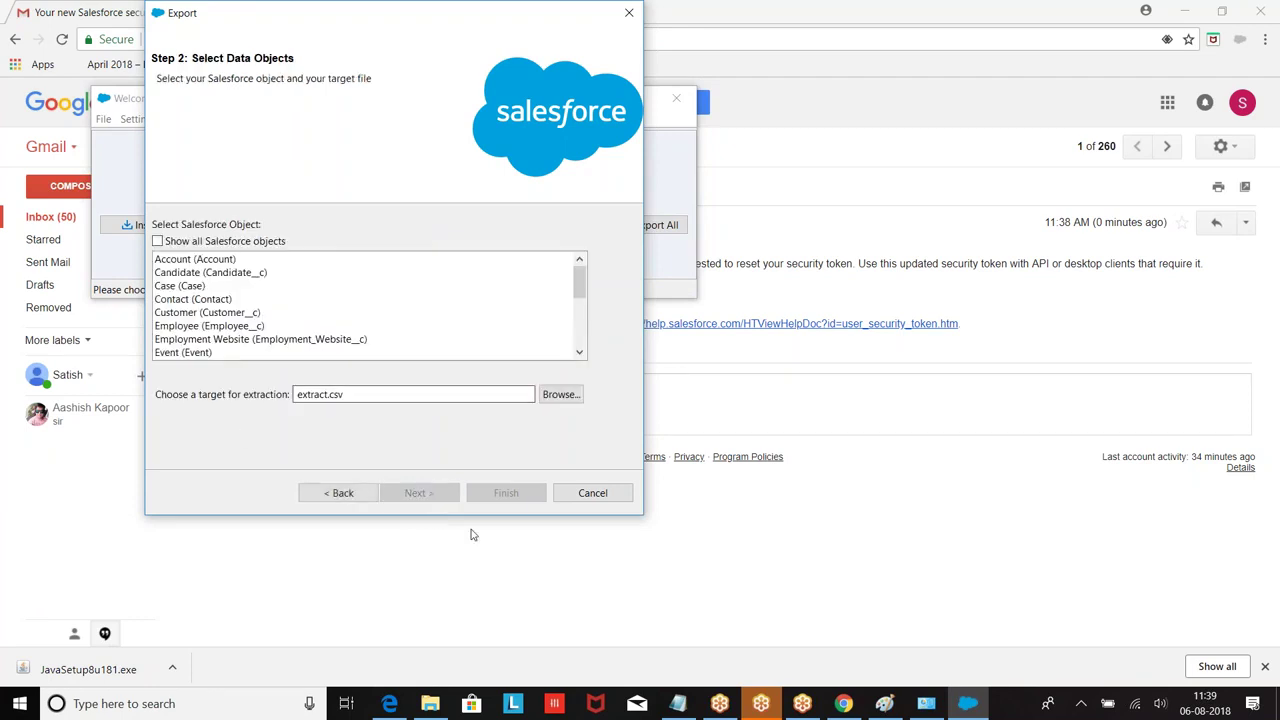
{"action": "left_click", "coordinate": [630, 14]}
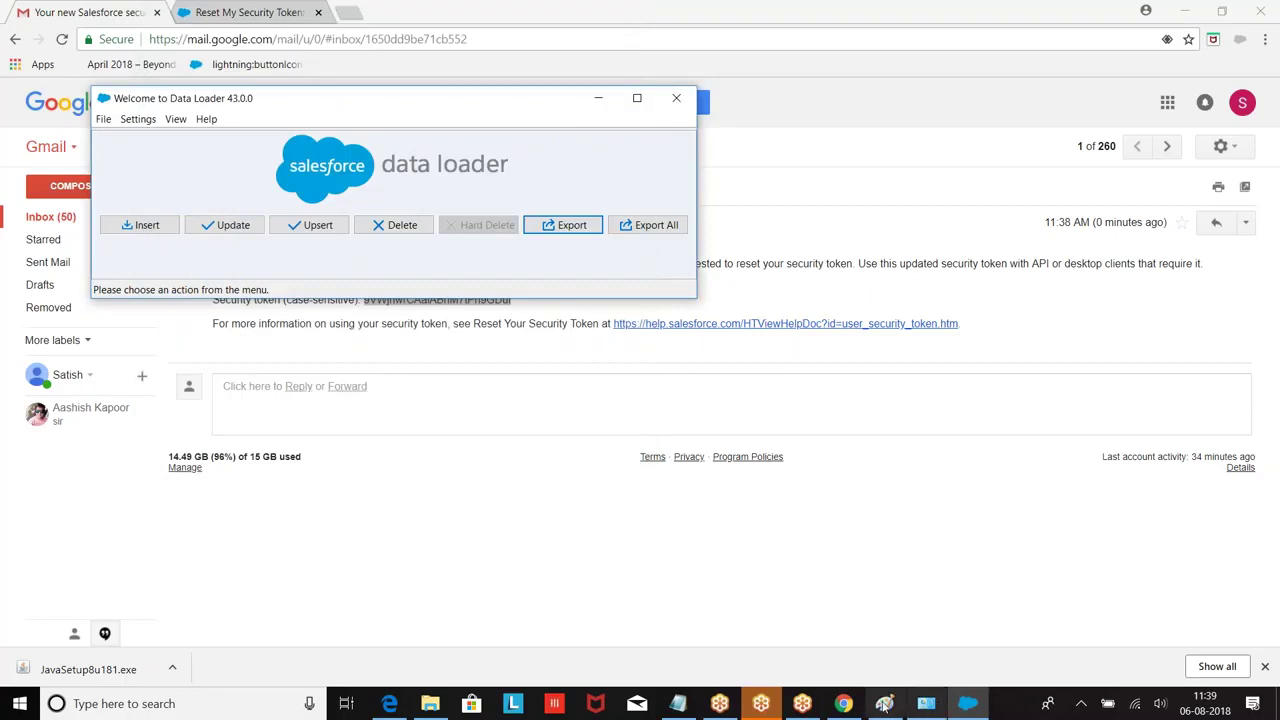
{"action": "left_click", "coordinate": [678, 703]}
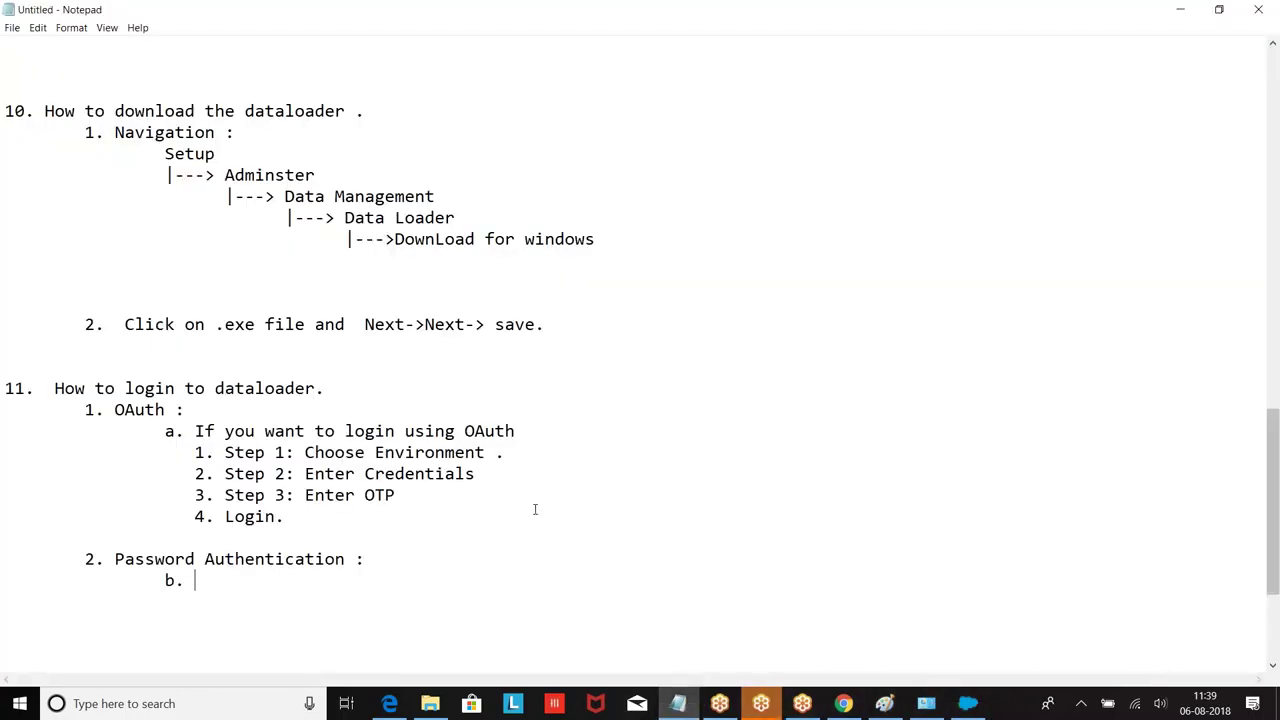
Step: Replace the stray 'b.' with the heading '1. Generate Security Token:'
{"action": "key", "text": "BackSpace"}
{"action": "type", "text": "1. User"}
{"action": "key", "text": "BackSpace"}
{"action": "key", "text": "BackSpace"}
{"action": "type", "text": "er Name : salesforce"}
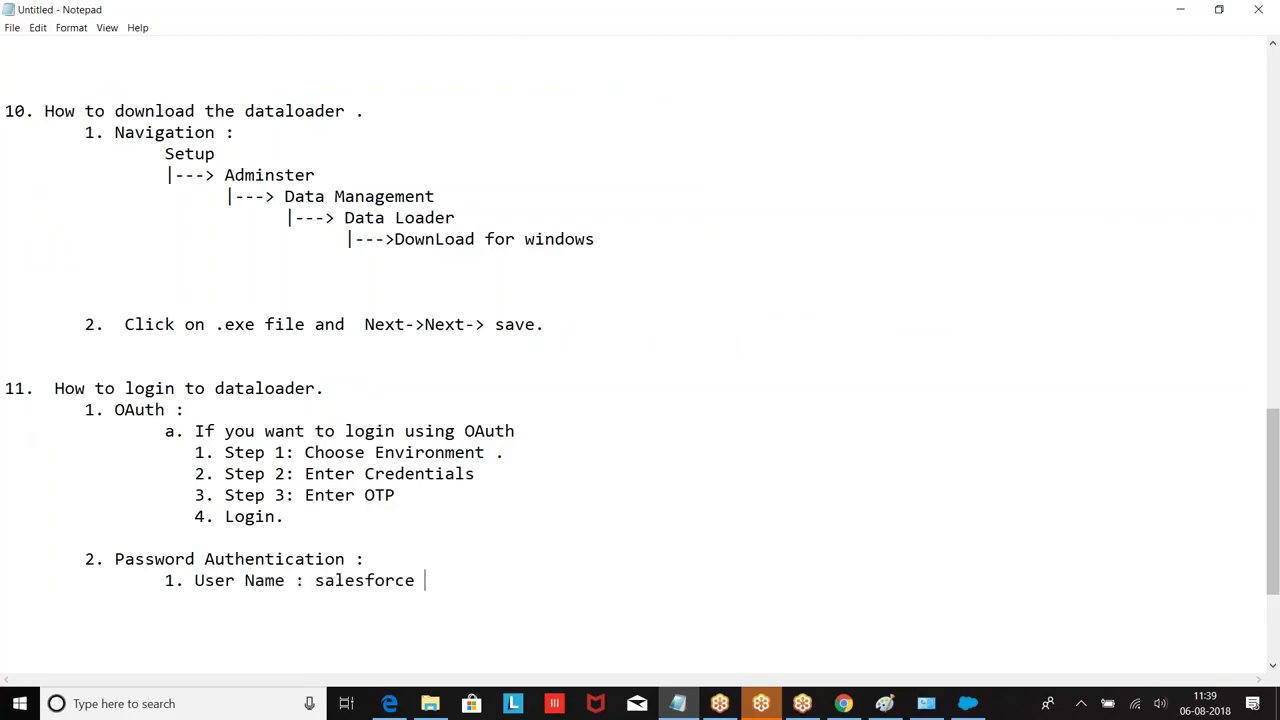
{"action": "key", "text": "BackSpace"}
{"action": "key", "text": "BackSpace"}
{"action": "key", "text": "BackSpace"}
{"action": "key", "text": "BackSpace"}
{"action": "key", "text": "BackSpace"}
{"action": "key", "text": "BackSpace"}
{"action": "key", "text": "BackSpace"}
{"action": "key", "text": "BackSpace"}
{"action": "key", "text": "BackSpace"}
{"action": "key", "text": "BackSpace"}
{"action": "key", "text": "BackSpace"}
{"action": "key", "text": "BackSpace"}
{"action": "key", "text": "BackSpace"}
{"action": "key", "text": "BackSpace"}
{"action": "key", "text": "BackSpace"}
{"action": "key", "text": "BackSpace"}
{"action": "key", "text": "BackSpace"}
{"action": "key", "text": "BackSpace"}
{"action": "key", "text": "BackSpace"}
{"action": "key", "text": "BackSpace"}
{"action": "type", "text": "Generate Security Token:"}
{"action": "key", "text": "Return"}
{"action": "key", "text": "Tab"}
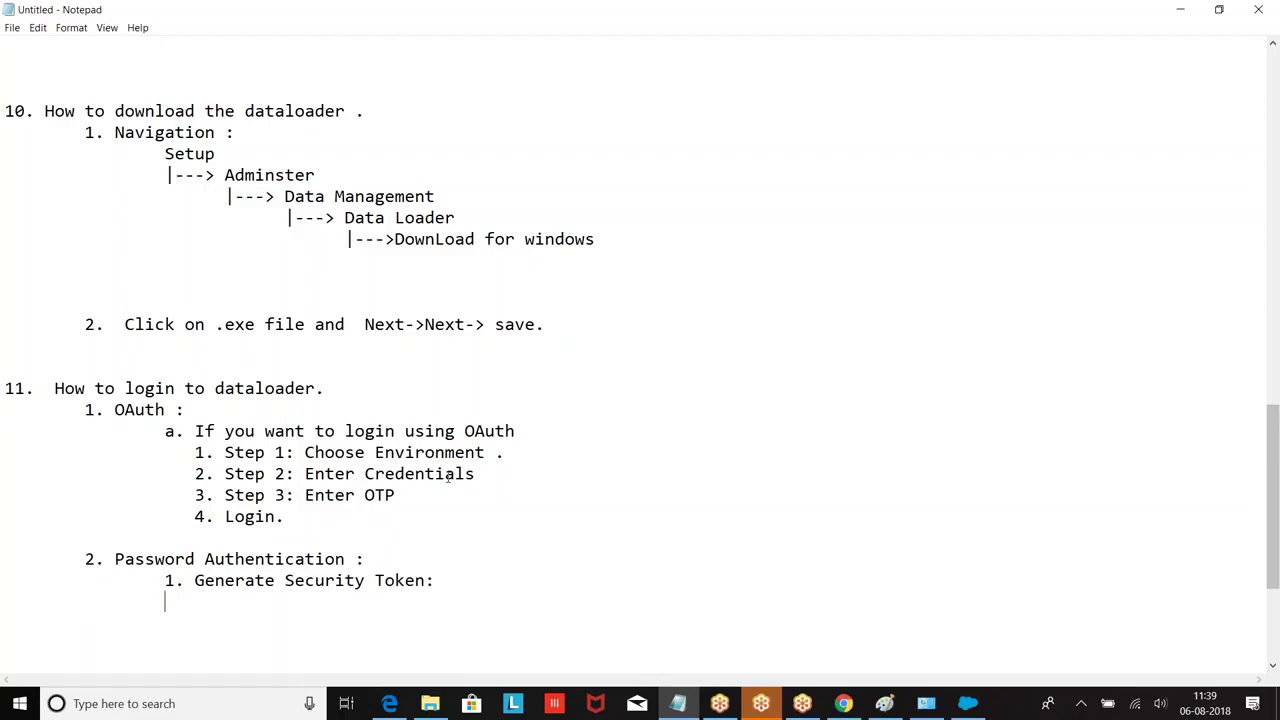
Step: Add the indented path lines 'User Name |---> My Settings' and '|---> Personal'
{"action": "scroll", "coordinate": [507, 440], "scroll_direction": "down", "scroll_amount": 3}
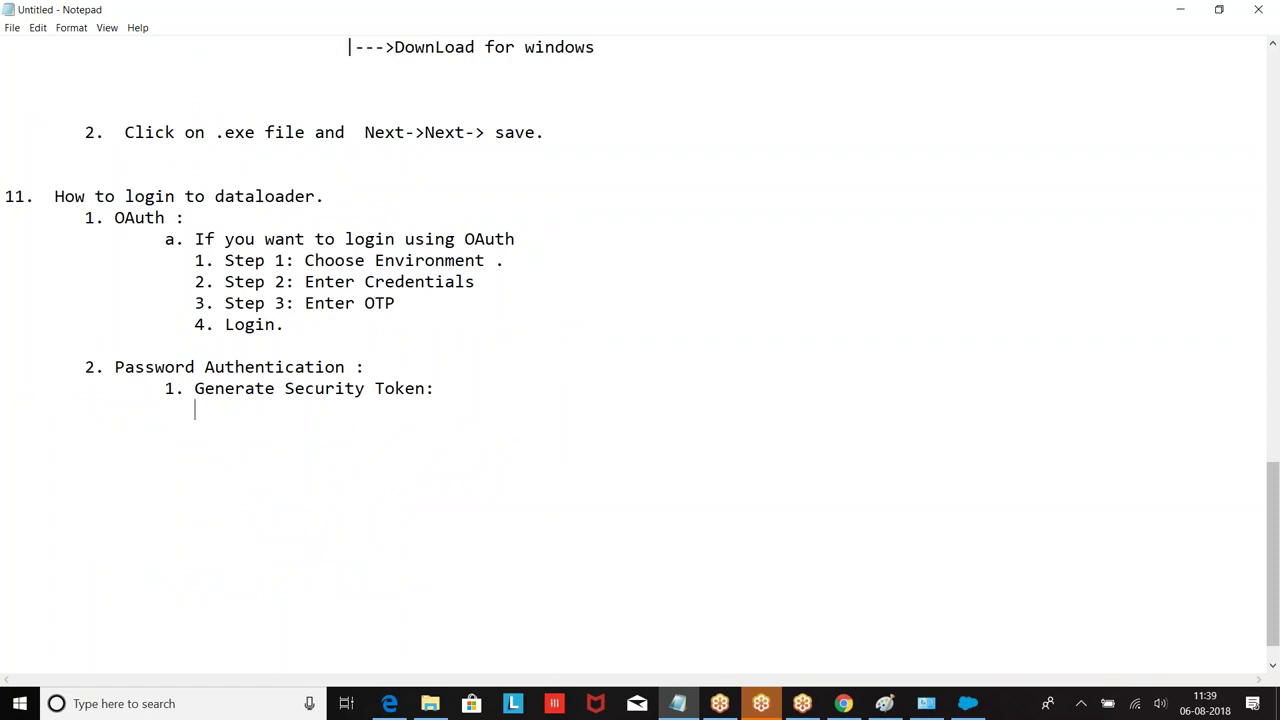
{"action": "type", "text": "Set"}
{"action": "key", "text": "BackSpace"}
{"action": "key", "text": "BackSpace"}
{"action": "type", "text": "Us"}
{"action": "key", "text": "BackSpace"}
{"action": "key", "text": "BackSpace"}
{"action": "key", "text": "BackSpace"}
{"action": "type", "text": "User Name |---> M"}
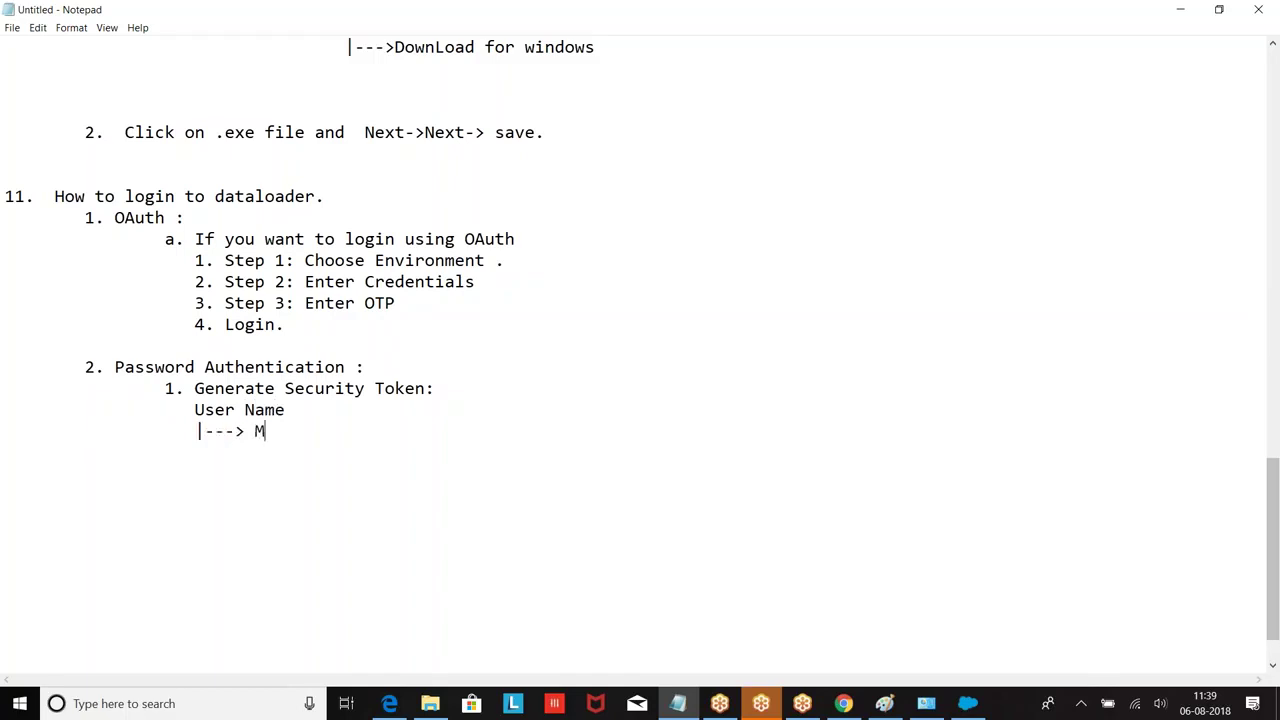
{"action": "type", "text": "y Settings"}
{"action": "key", "text": "Return"}
{"action": "key", "text": "Tab"}
{"action": "type", "text": "|"}
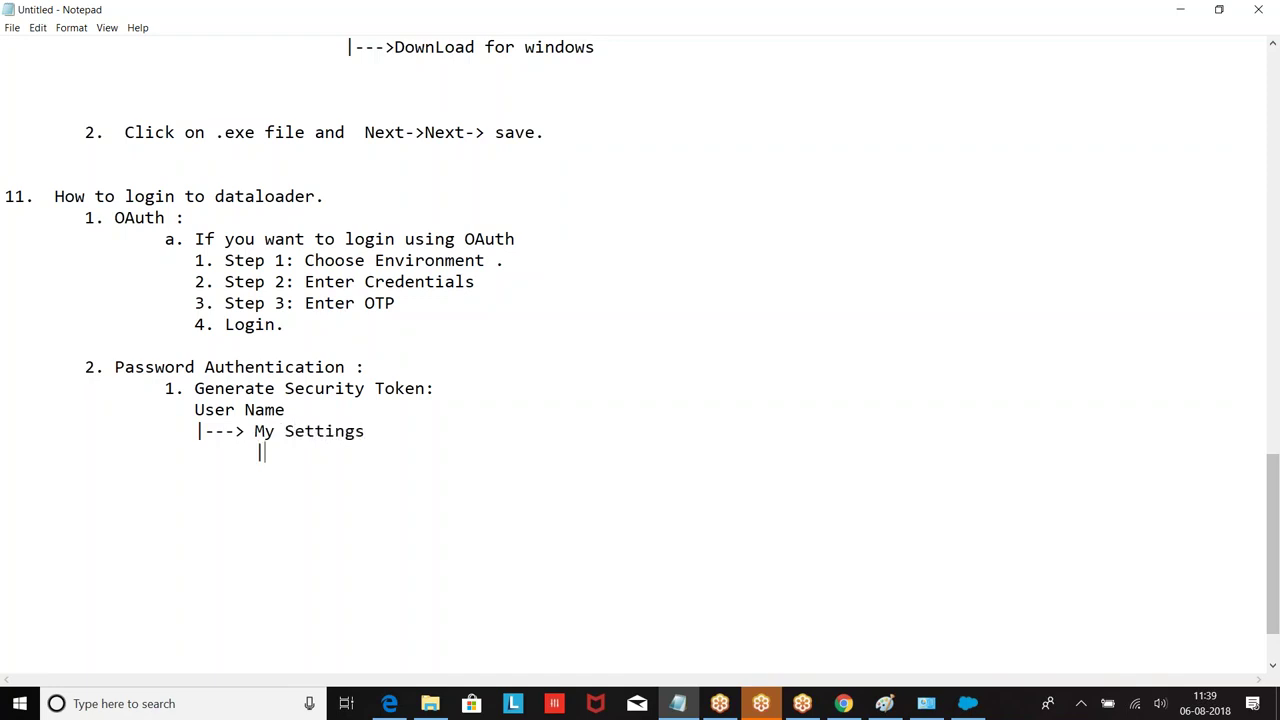
{"action": "type", "text": "---> Personal"}
{"action": "key", "text": "Return"}
{"action": "key", "text": "Tab"}
{"action": "key", "text": "Tab"}
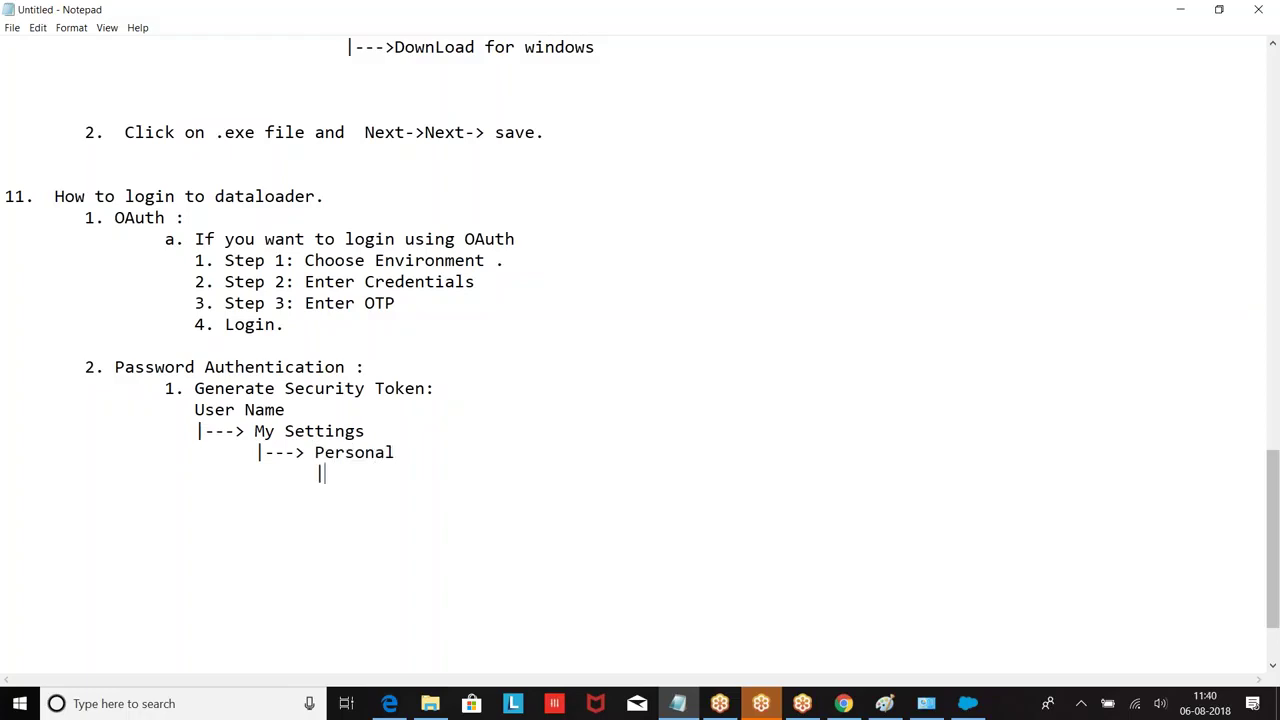
Step: Add the '|--->Generate Securtrity Token' and '|---> Rest Security Token' navigation lines
{"action": "type", "text": "|--->Generate Secur"}
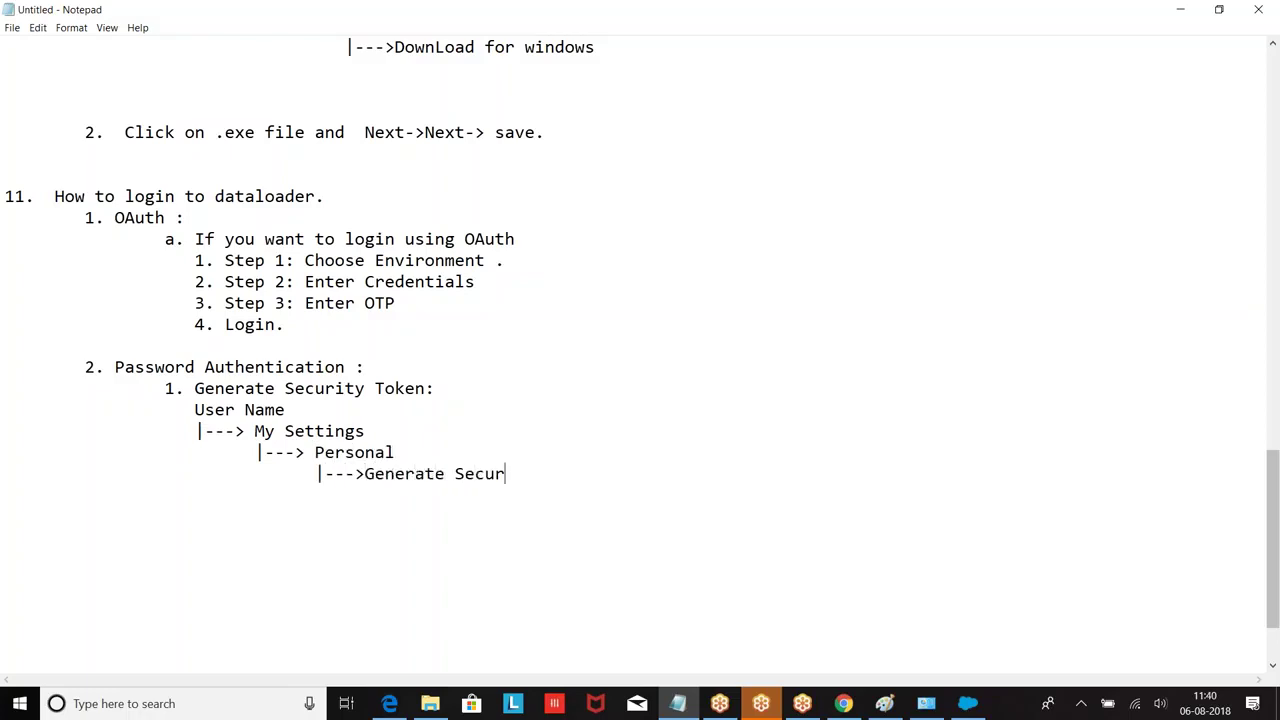
{"action": "type", "text": "trity Token"}
{"action": "key", "text": "Return"}
{"action": "key", "text": "Tab"}
{"action": "key", "text": "Tab"}
{"action": "key", "text": "Tab"}
{"action": "type", "text": "|---> G"}
{"action": "key", "text": "BackSpace"}
{"action": "type", "text": "REse"}
{"action": "key", "text": "BackSpace"}
{"action": "key", "text": "BackSpace"}
{"action": "key", "text": "BackSpace"}
{"action": "type", "text": "est Se"}
{"action": "key", "text": "BackSpace"}
{"action": "key", "text": "BackSpace"}
{"action": "type", "text": "Securi"}
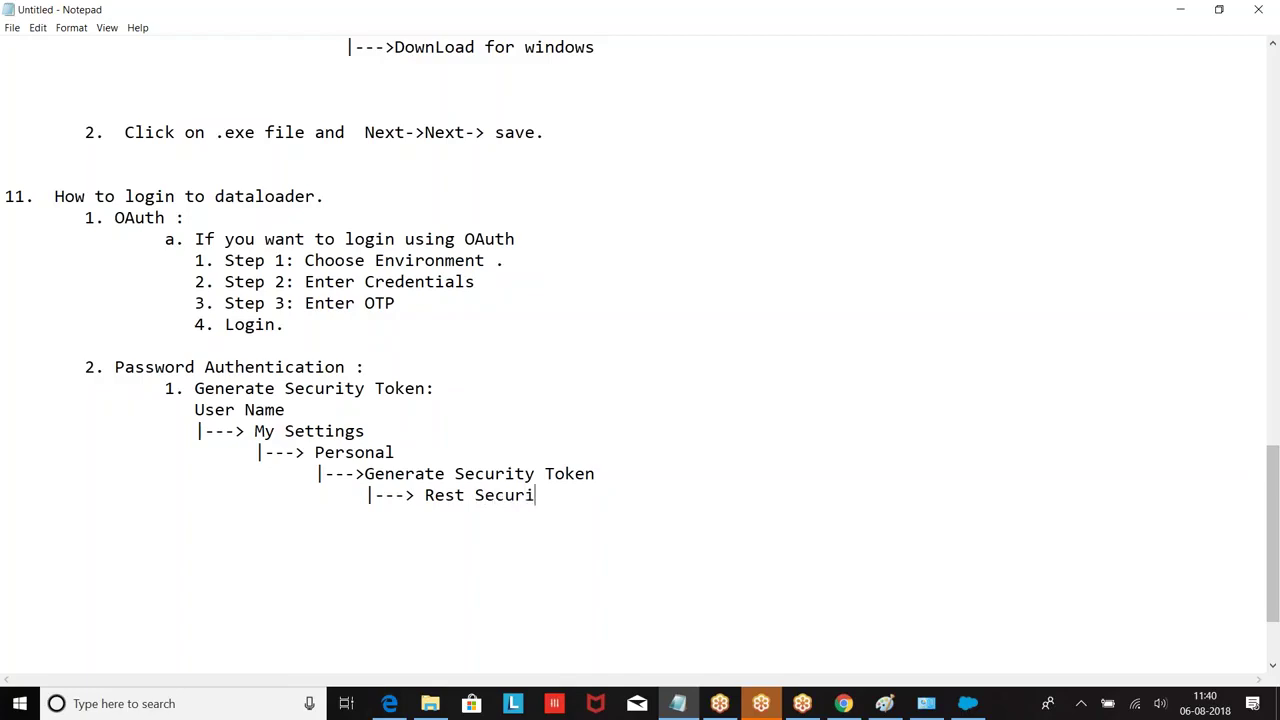
{"action": "type", "text": "ty Toeken."}
{"action": "key", "text": "Return"}
{"action": "key", "text": "Return"}
{"action": "key", "text": "Tab"}
{"action": "scroll", "coordinate": [640, 334], "scroll_direction": "down", "scroll_amount": 1}
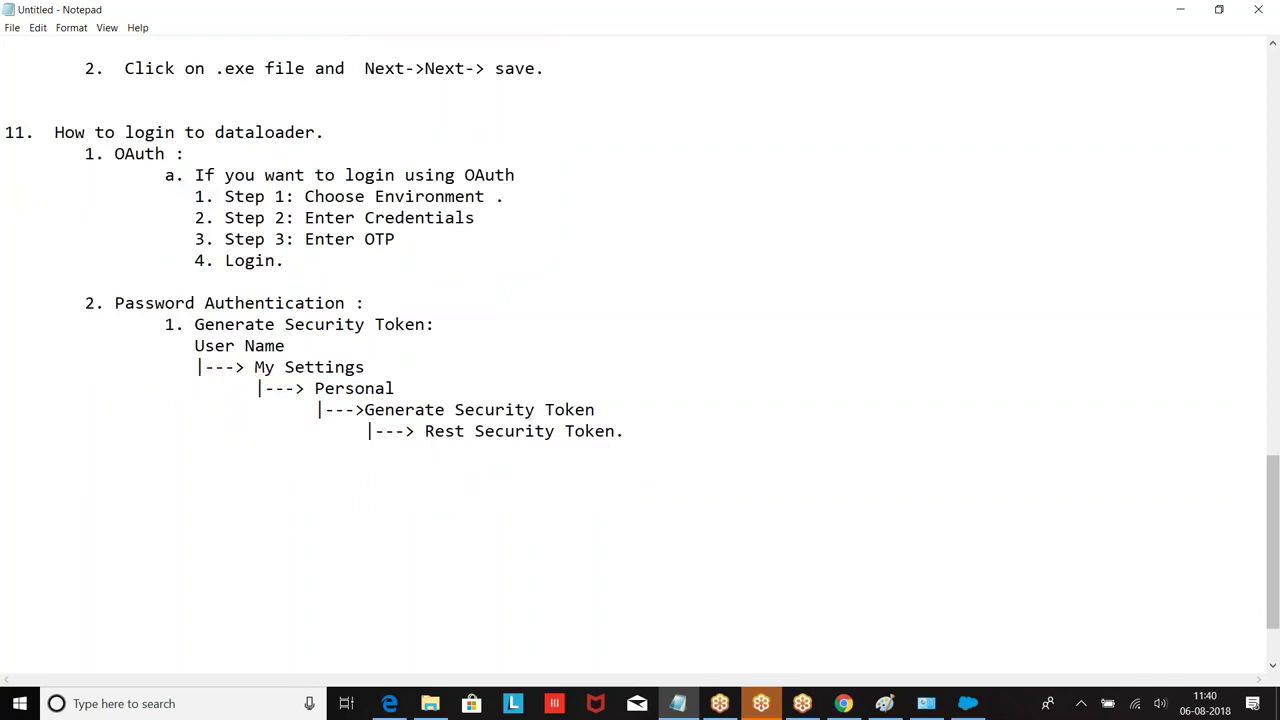
Step: Add the note 'You will receive security token to email.' under Password Authentication
{"action": "type", "text": "2. You will receive security toke n to "}
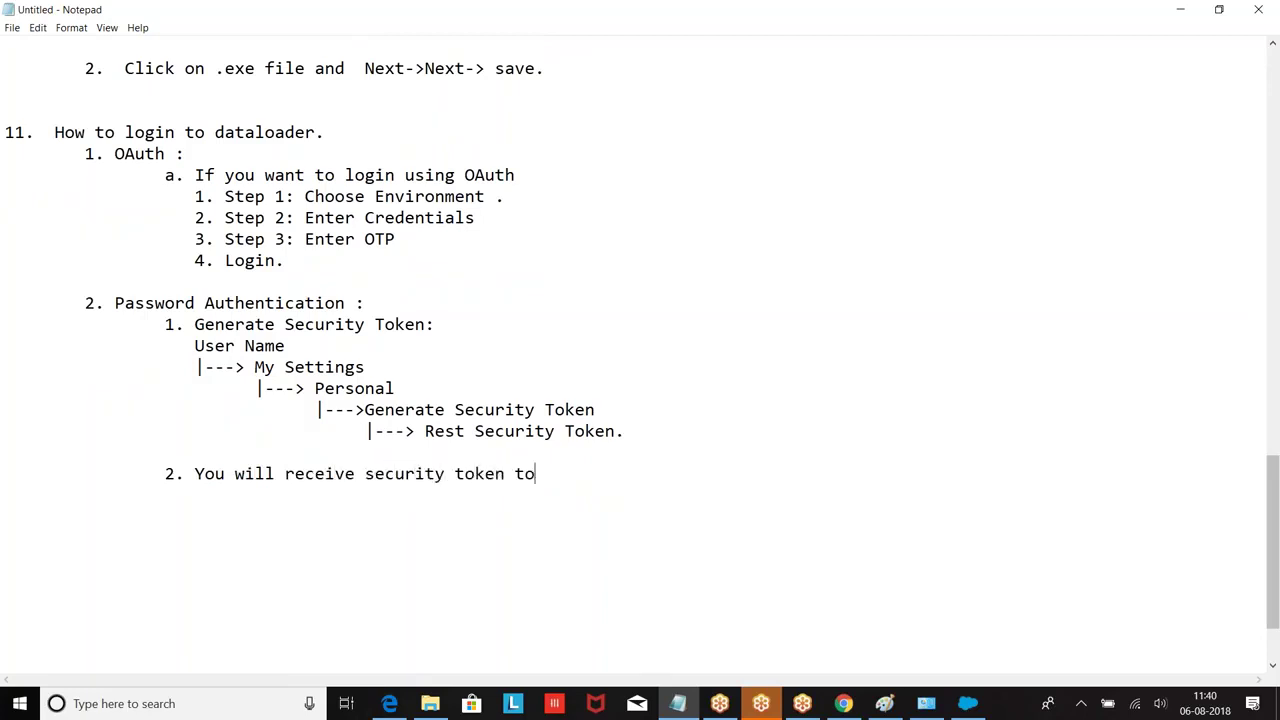
{"action": "type", "text": "email."}
{"action": "key", "text": "Return"}
{"action": "key", "text": "Return"}
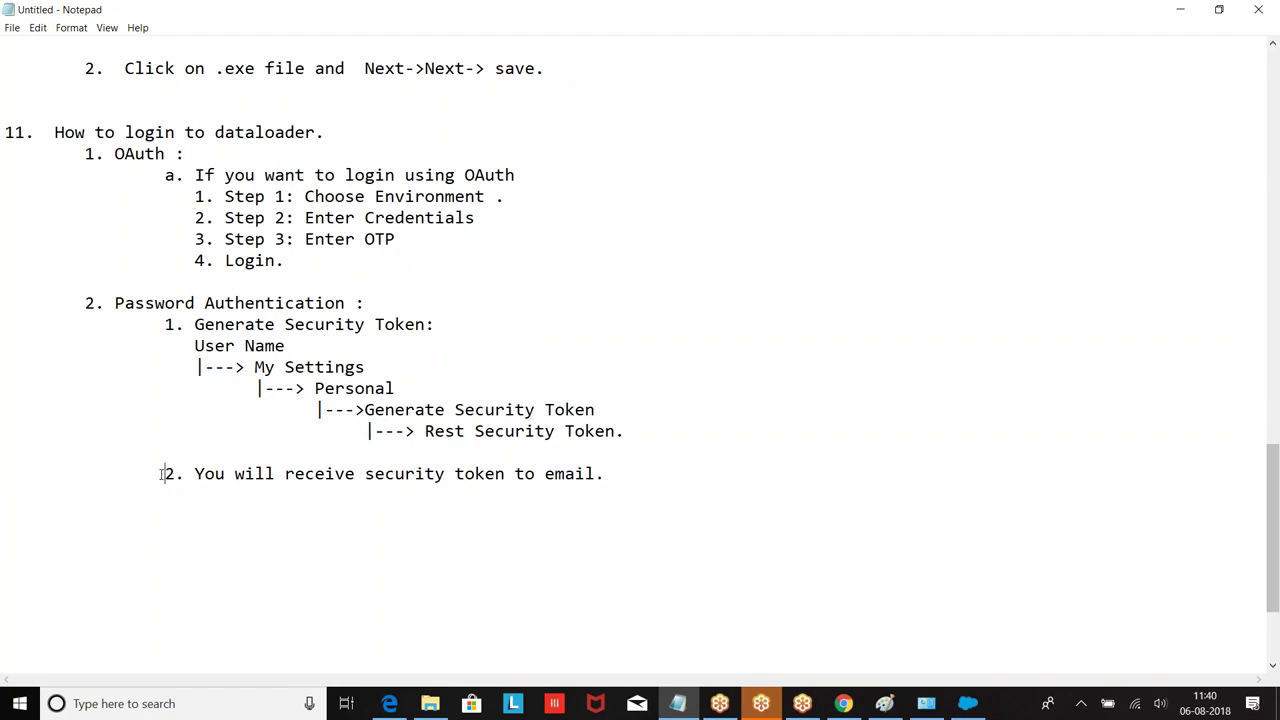
{"action": "key", "text": "Tab"}
{"action": "key", "text": "BackSpace"}
{"action": "key", "text": "Delete"}
{"action": "key", "text": "Delete"}
{"action": "type", "text": "Not:"}
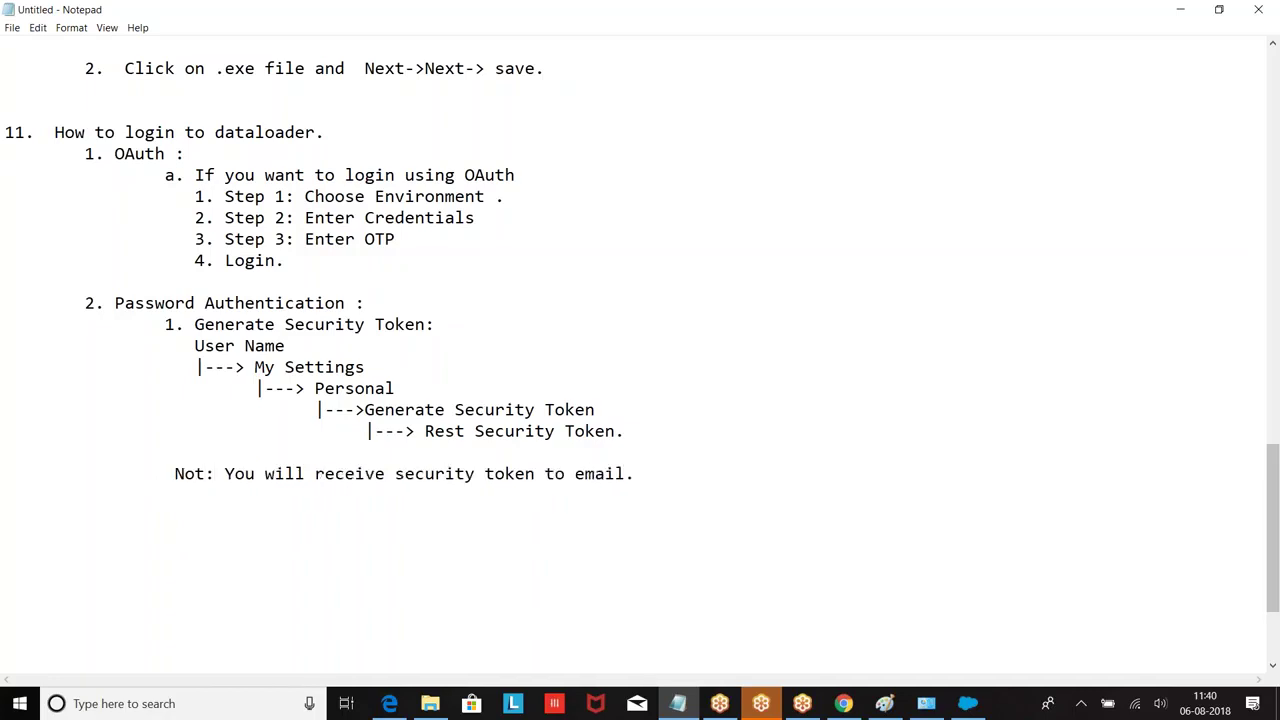
{"action": "type", "text": ":"}
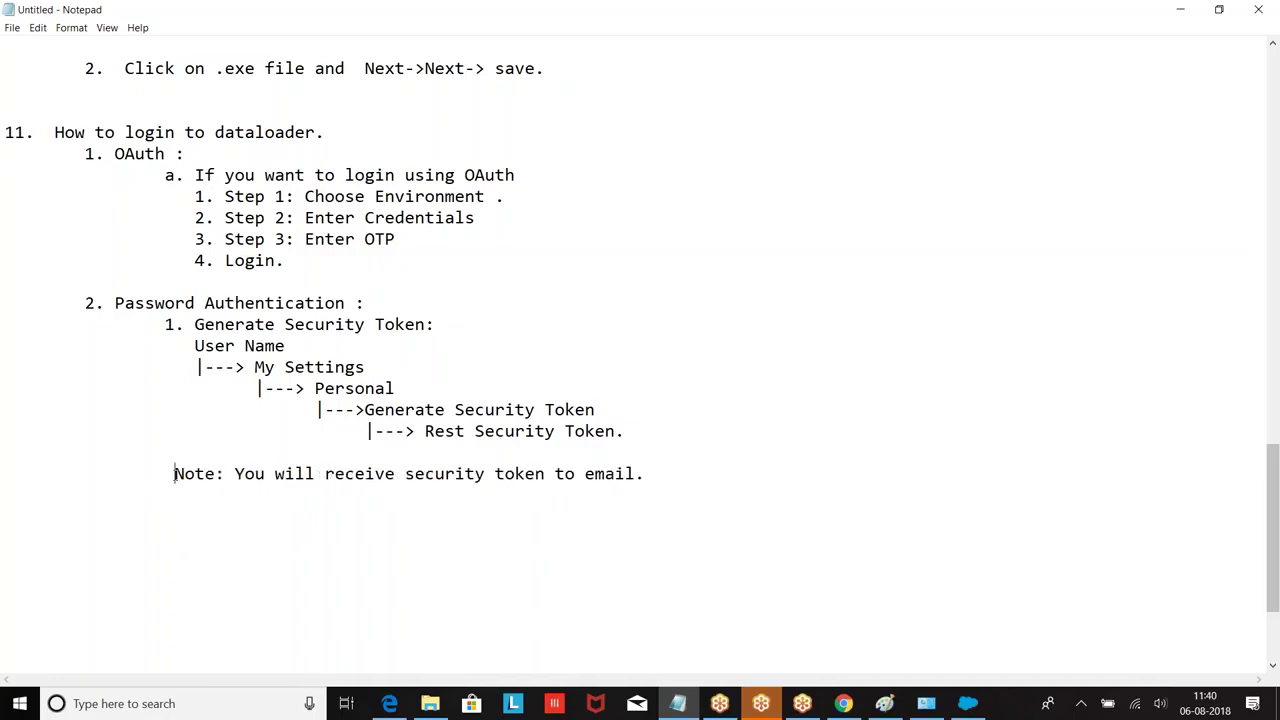
{"action": "key", "text": "Return"}
{"action": "key", "text": "Return"}
Step: Write step 2: 'Login UserName : Salesforce UserName' and 'Login Password : salesforce Password+securityToken'
{"action": "key", "text": "Tab"}
{"action": "type", "text": "2. Login Usr"}
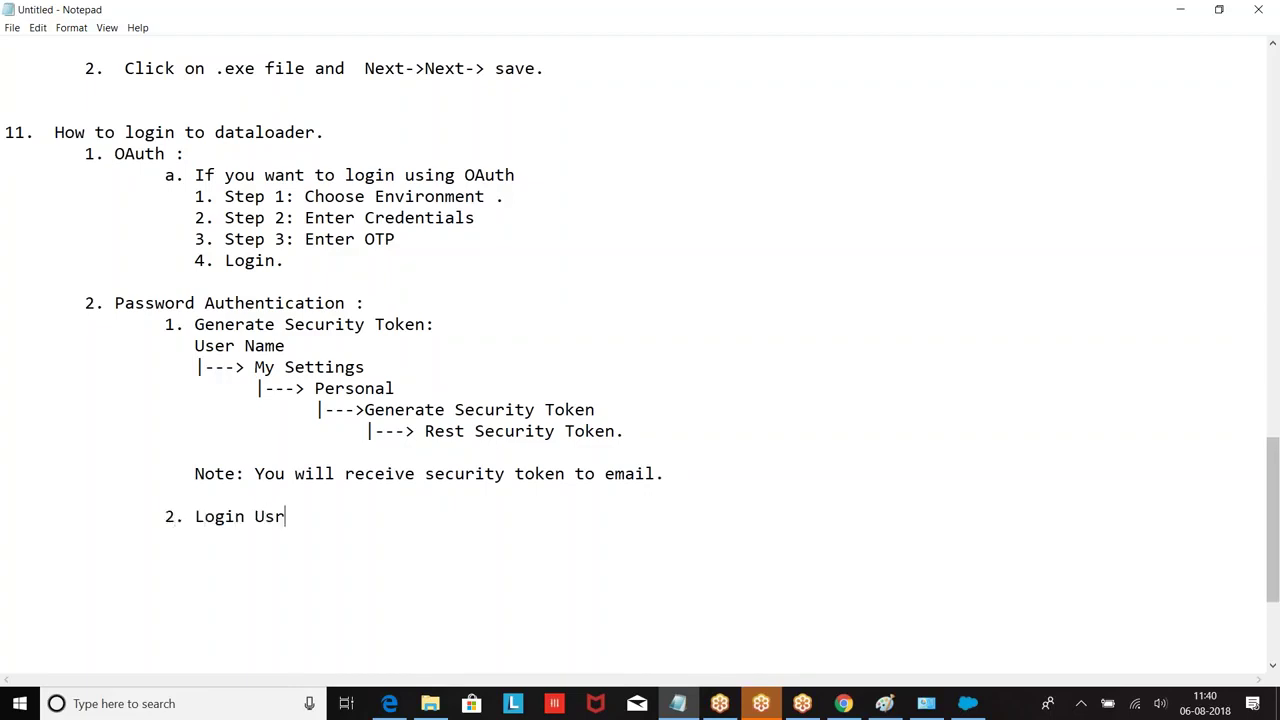
{"action": "key", "text": "BackSpace"}
{"action": "type", "text": "er Nam"}
{"action": "type", "text": "e : Salesforce Usr"}
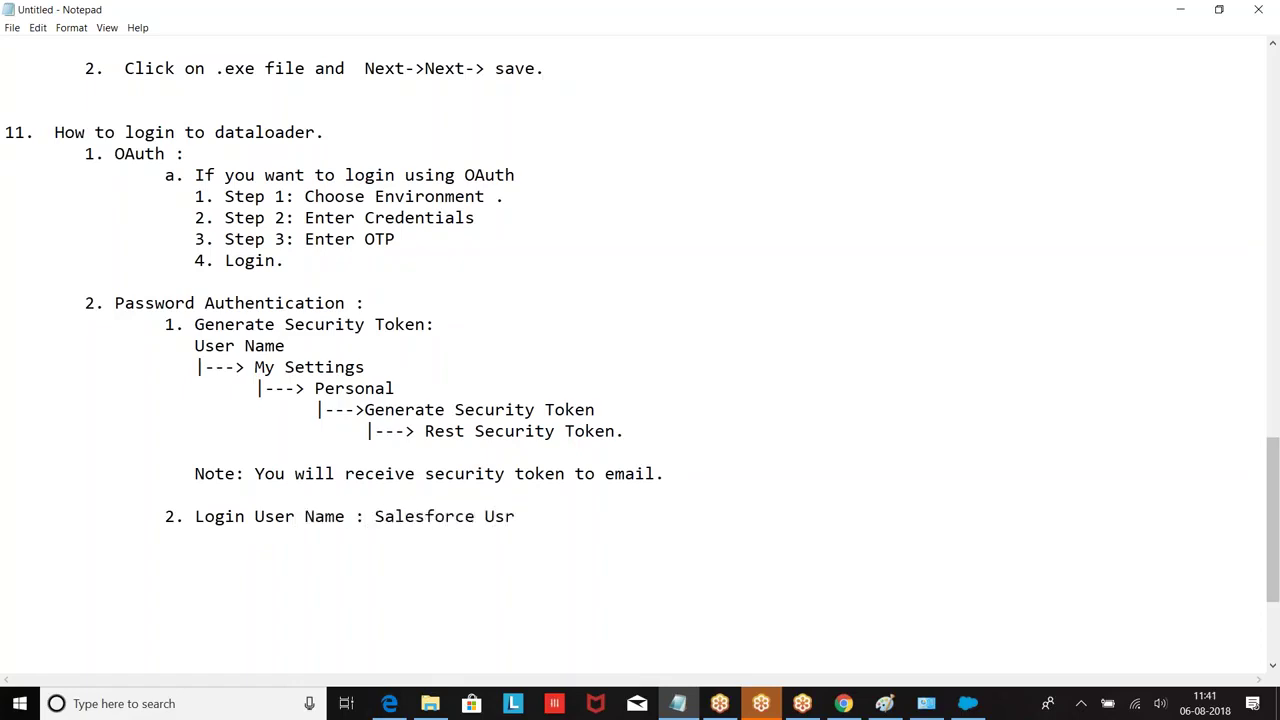
{"action": "key", "text": "BackSpace"}
{"action": "type", "text": "erName :"}
{"action": "key", "text": "Return"}
{"action": "type", "text": "Login Password"}
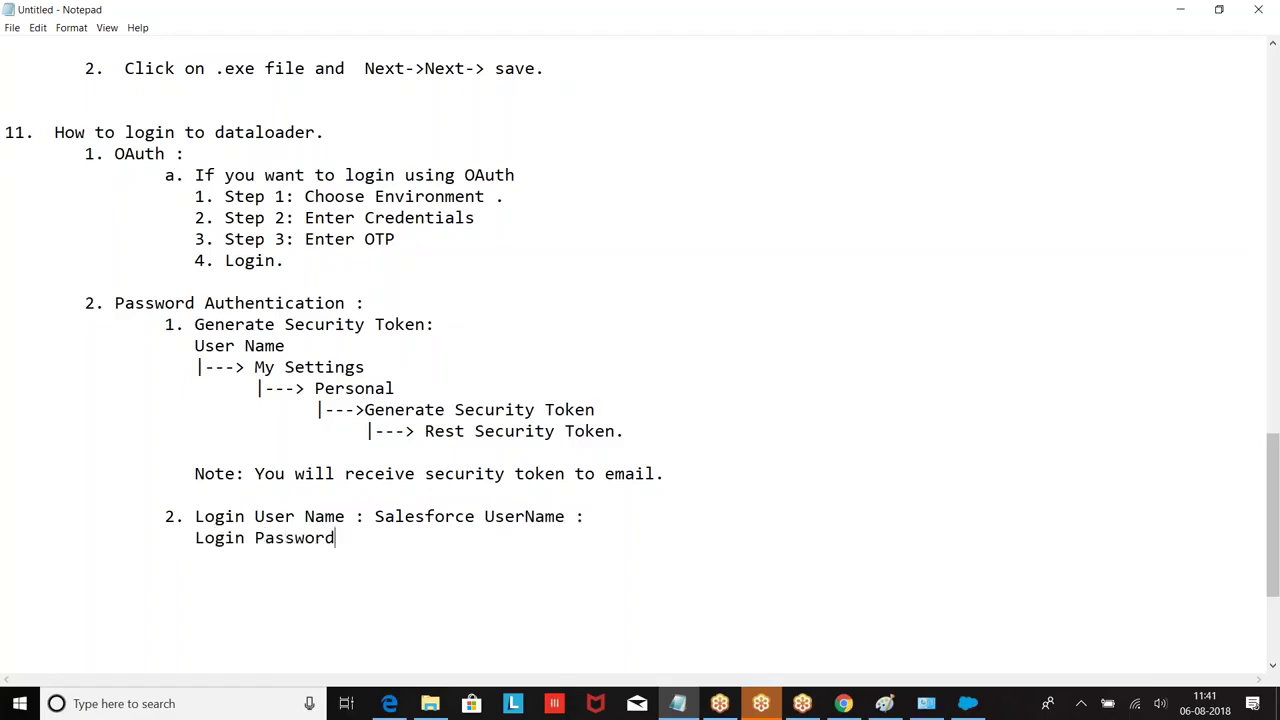
{"action": "type", "text": "  : salesforce P"}
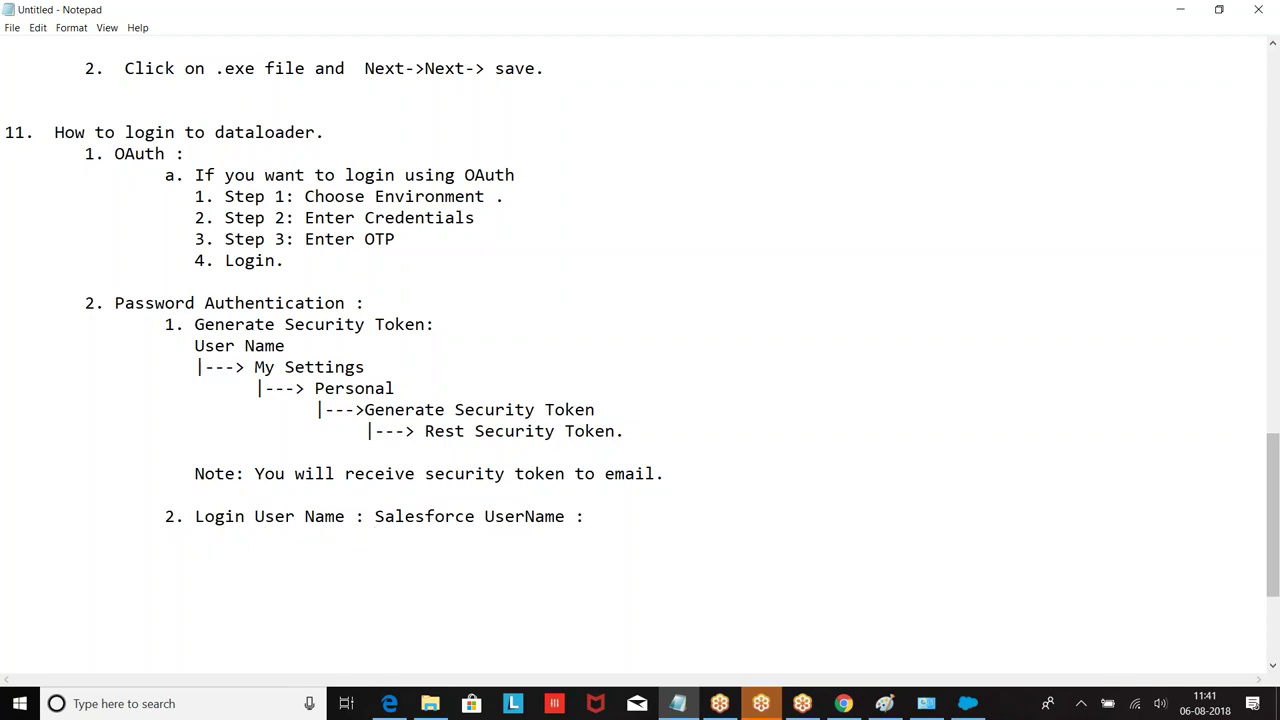
{"action": "type", "text": "assword"}
{"action": "type", "text": "+re"}
{"action": "key", "text": "BackSpace"}
{"action": "key", "text": "BackSpace"}
{"action": "type", "text": "se"}
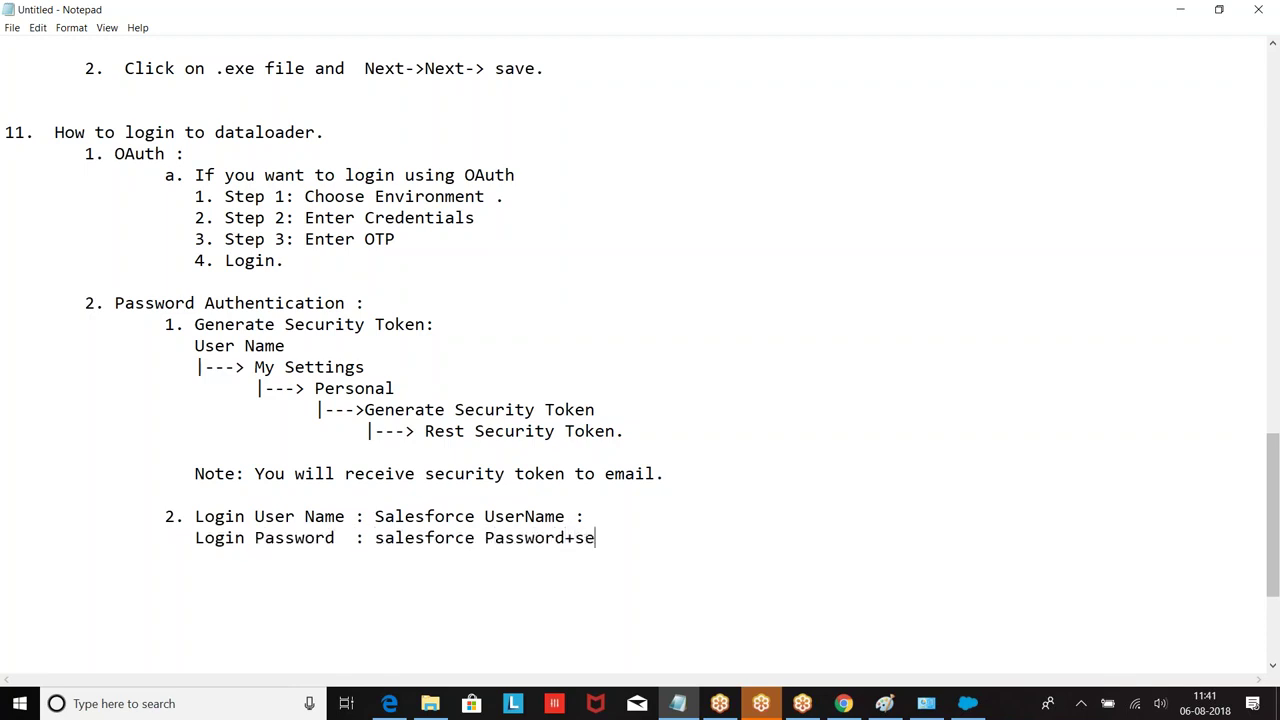
{"action": "type", "text": "curityToken"}
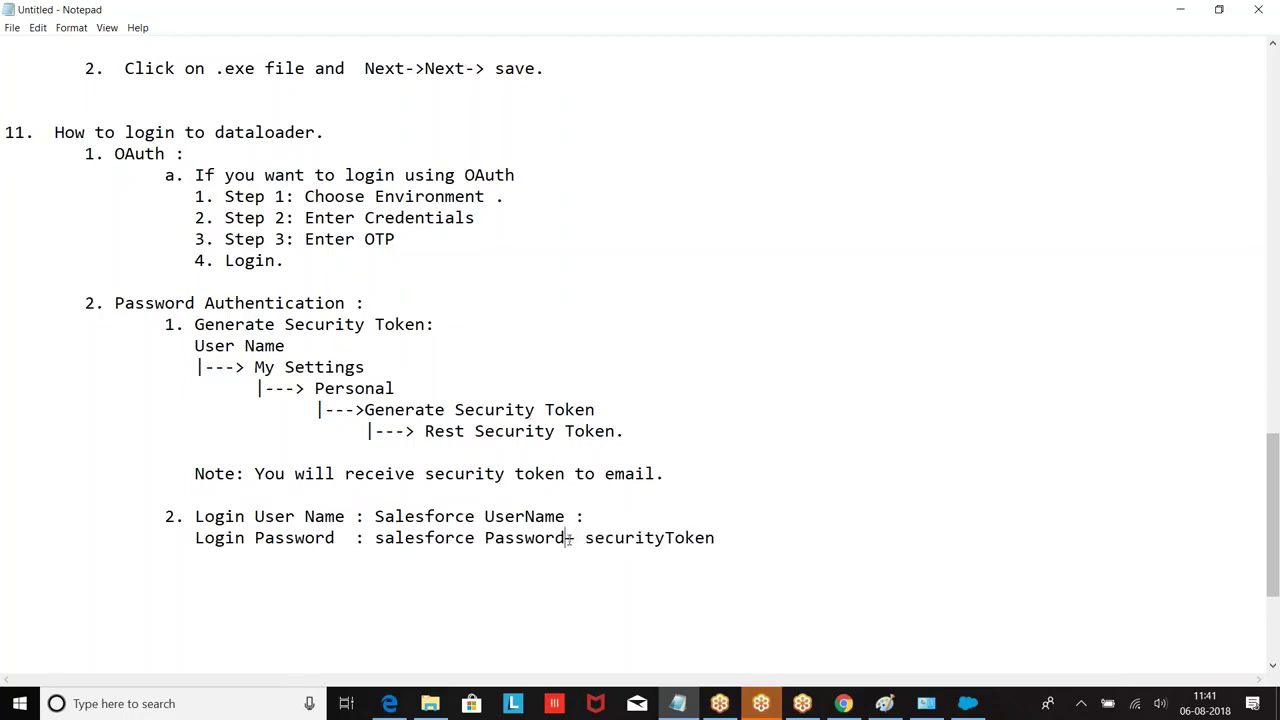
{"action": "left_click", "coordinate": [597, 541]}
{"action": "key", "text": "BackSpace"}
Step: Add point 12: 'DataLoader will support only .CSV format (comma Separated Values)'
{"action": "scroll", "coordinate": [507, 287], "scroll_direction": "up", "scroll_amount": 6}
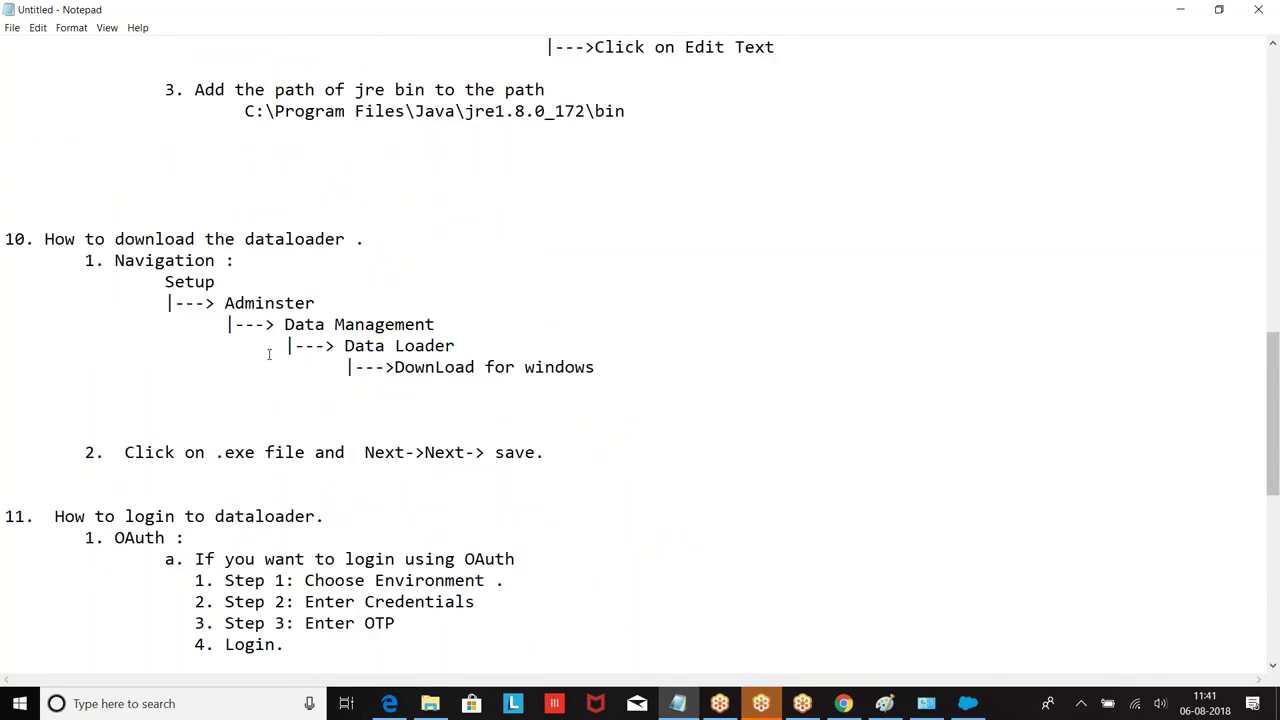
{"action": "scroll", "coordinate": [317, 339], "scroll_direction": "down", "scroll_amount": 4}
{"action": "scroll", "coordinate": [421, 419], "scroll_direction": "down", "scroll_amount": 4}
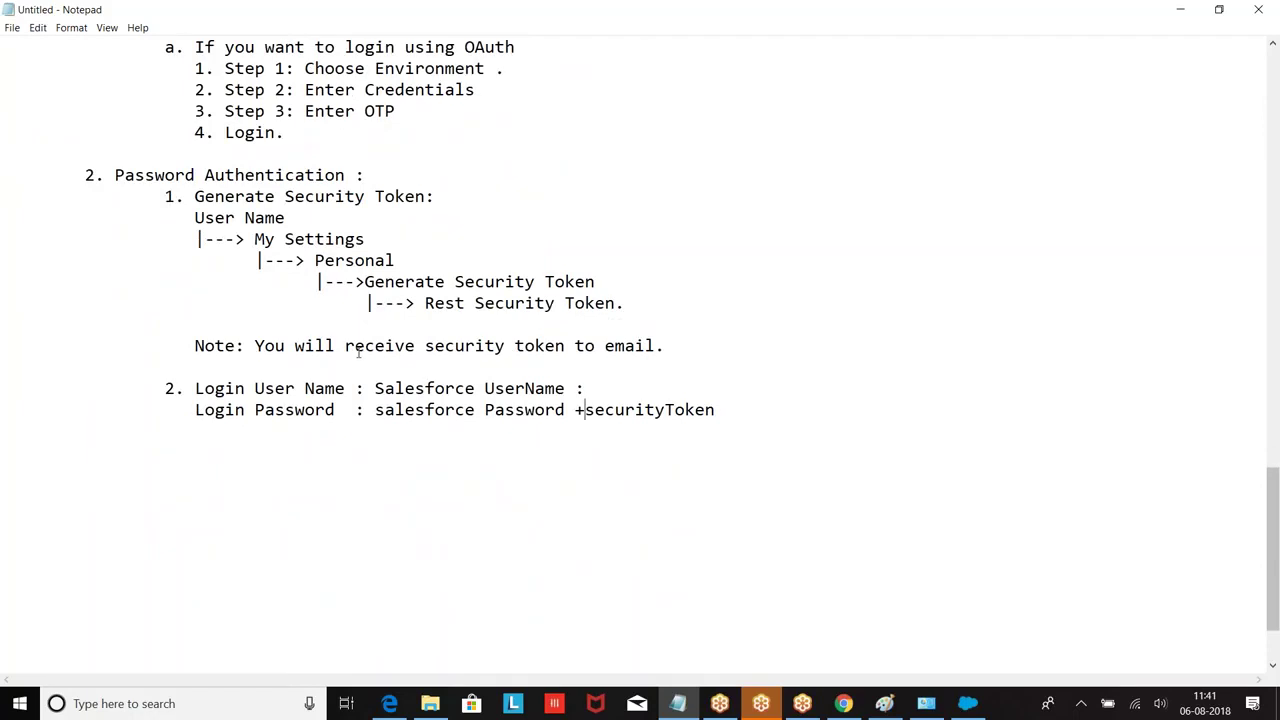
{"action": "scroll", "coordinate": [723, 420], "scroll_direction": "up", "scroll_amount": 6}
{"action": "scroll", "coordinate": [723, 420], "scroll_direction": "down", "scroll_amount": 6}
{"action": "left_click", "coordinate": [731, 416]}
{"action": "key", "text": "Return"}
{"action": "key", "text": "Return"}
{"action": "key", "text": "Return"}
{"action": "type", "text": "12. DataLoade wil"}
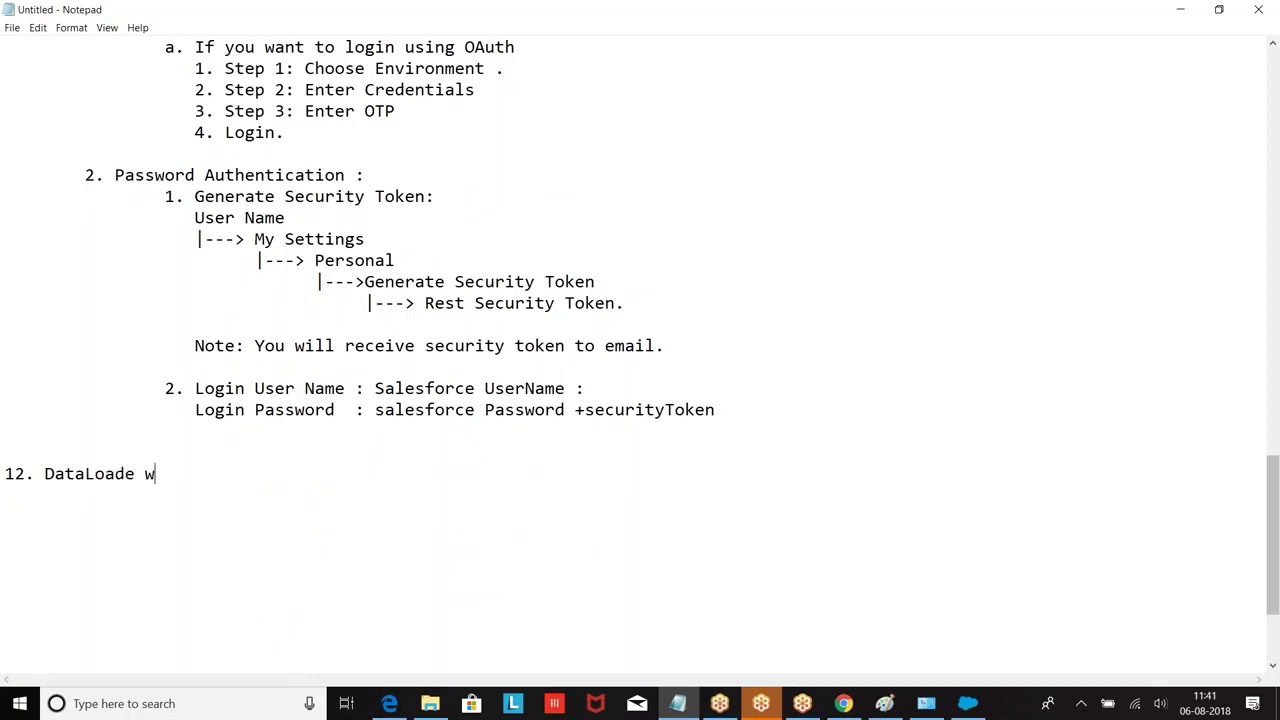
{"action": "key", "text": "BackSpace"}
{"action": "key", "text": "BackSpace"}
{"action": "key", "text": "BackSpace"}
{"action": "key", "text": "BackSpace"}
{"action": "type", "text": "r will support "}
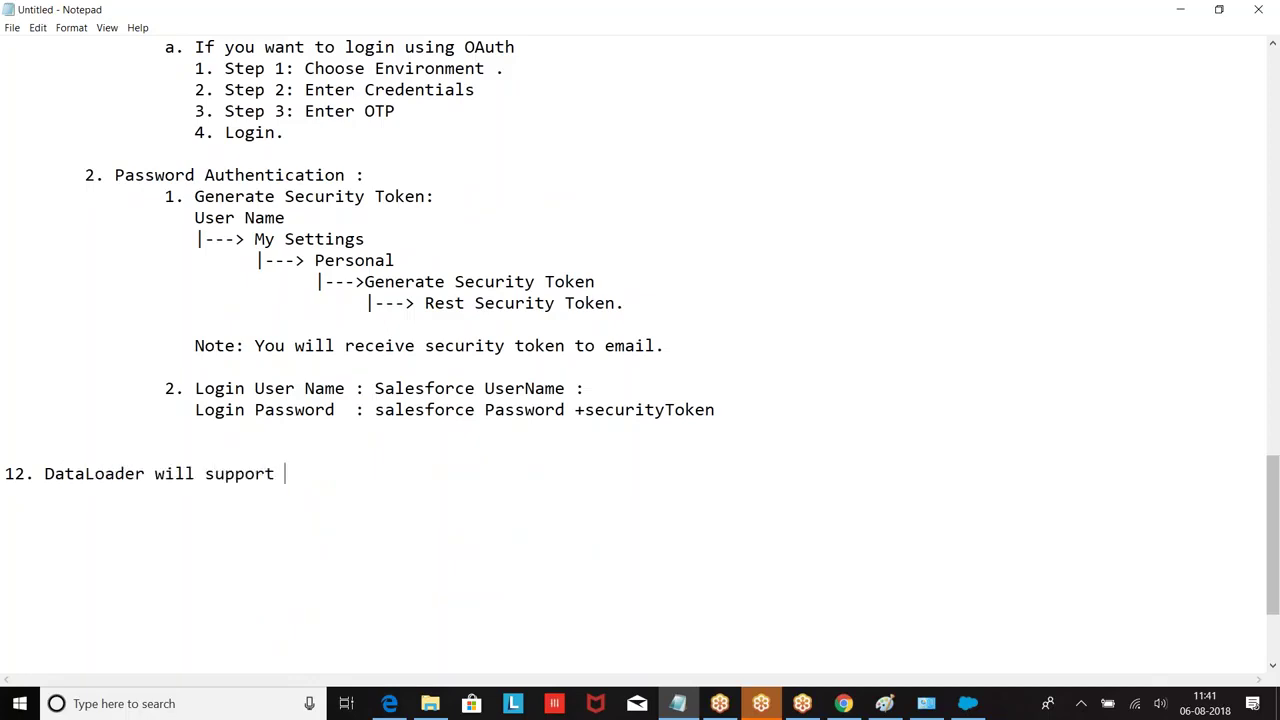
{"action": "type", "text": "only .CSV format (comma Se"}
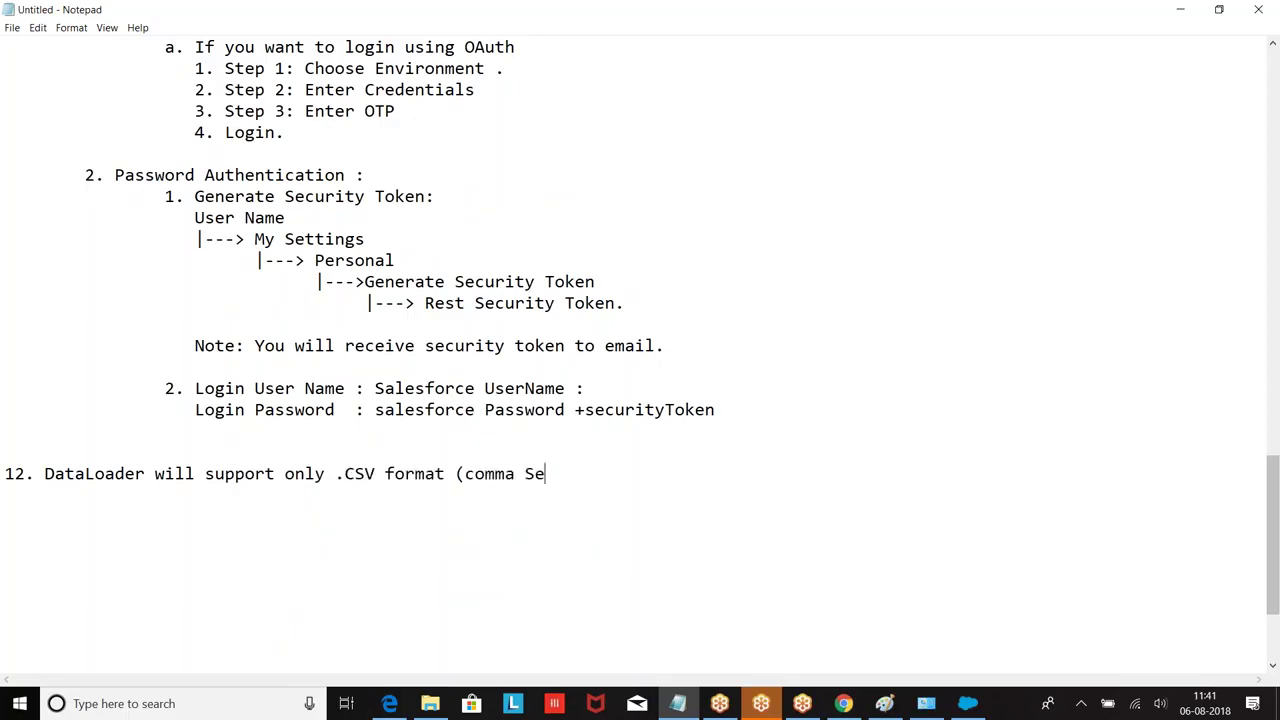
{"action": "type", "text": "parated Values"}
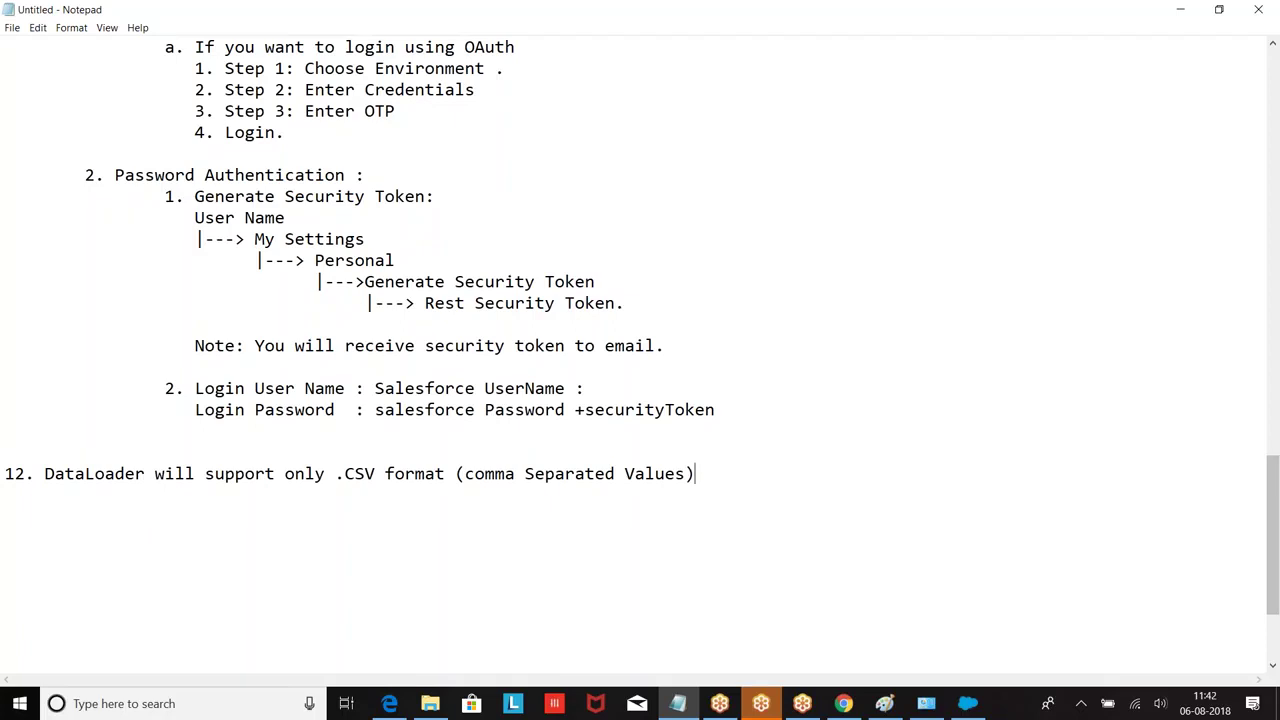
Step: Start point 13 headed 'Insert Data :' with a blank line below
{"action": "key", "text": "Return"}
{"action": "type", "text": "13. Insert Data "}
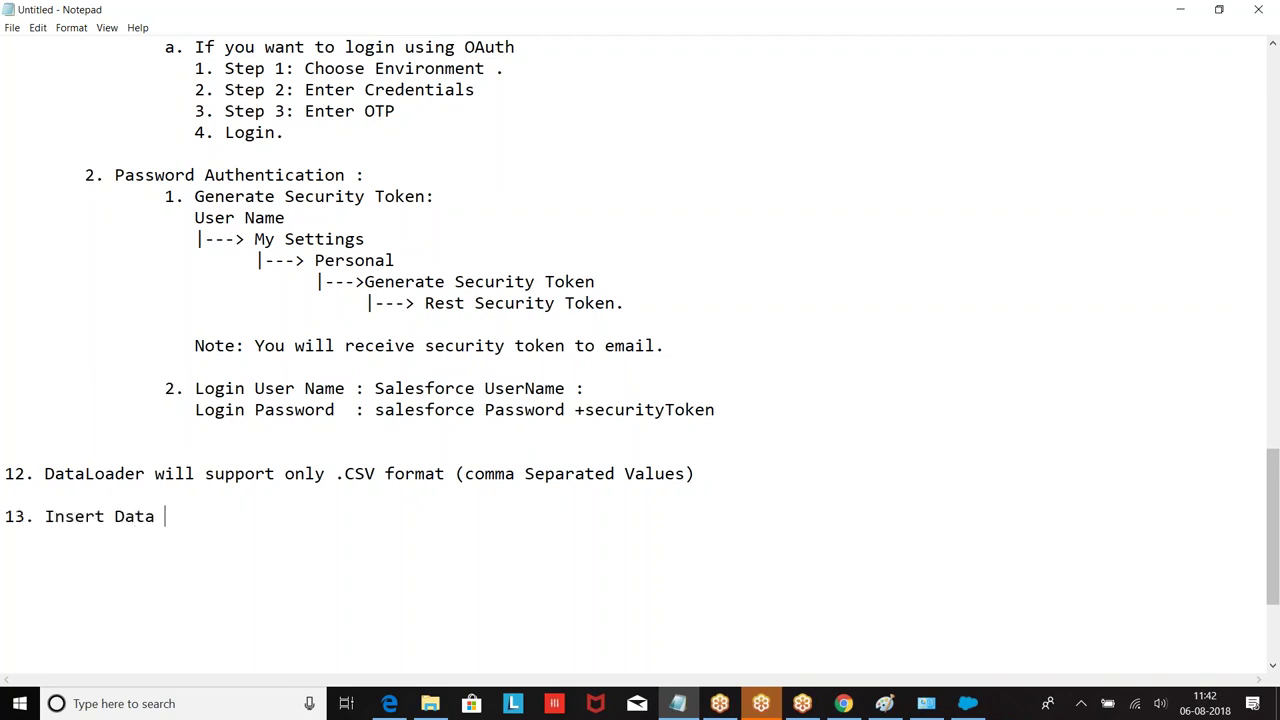
{"action": "type", "text": ":"}
{"action": "key", "text": "Return"}
{"action": "key", "text": "Return"}
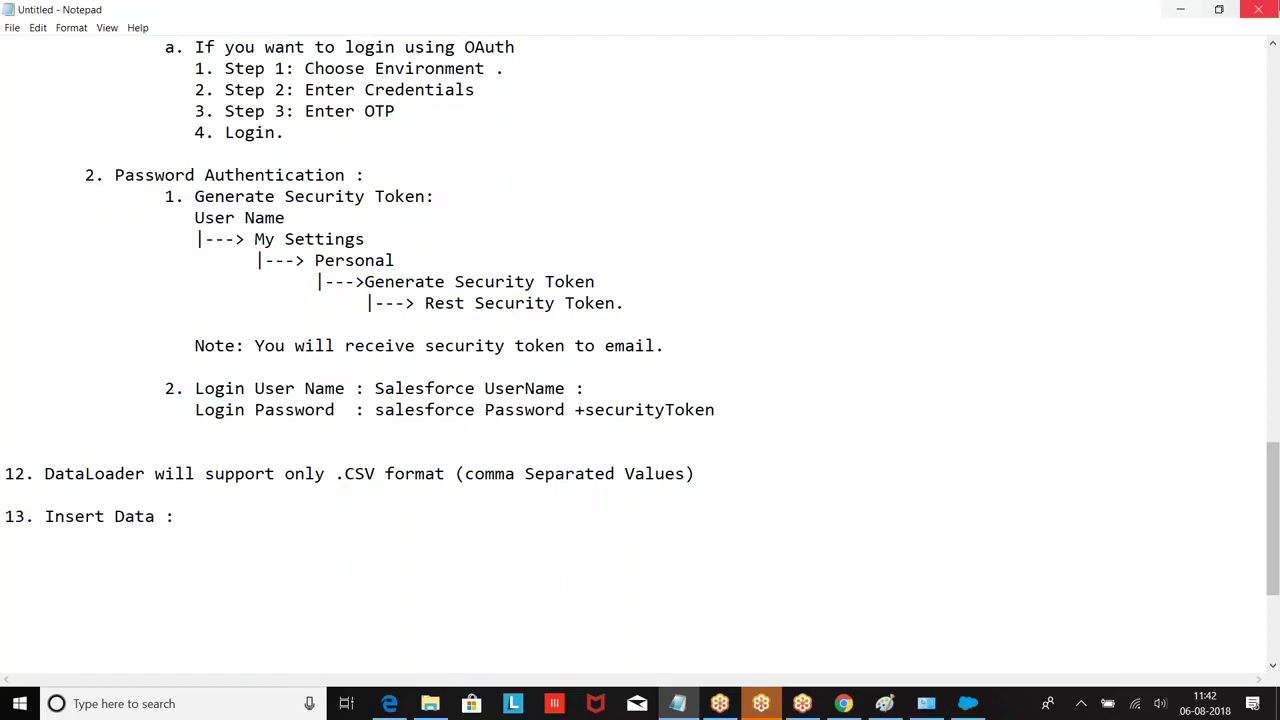
Step: Minimize Notepad and Data Loader, then open Salesforce's Accounts home page in Chrome
{"action": "left_click", "coordinate": [1178, 9]}
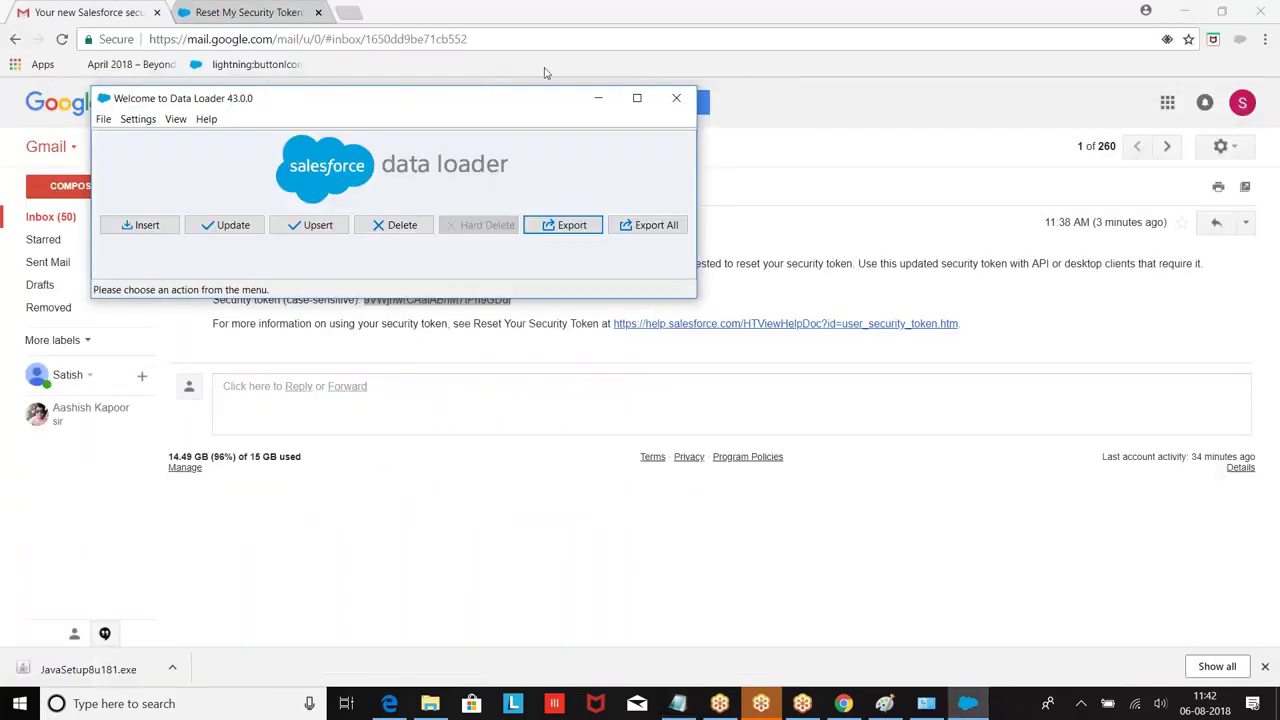
{"action": "left_click", "coordinate": [594, 97]}
{"action": "left_click", "coordinate": [250, 12]}
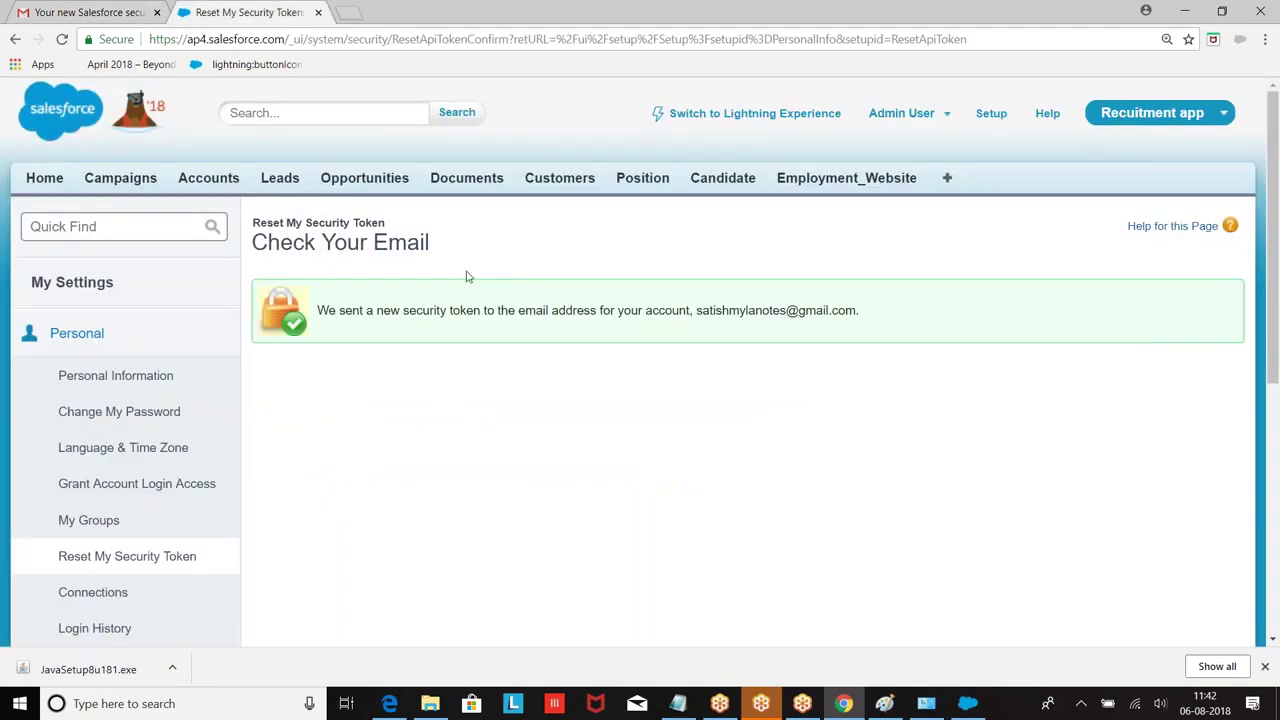
{"action": "left_click", "coordinate": [208, 179]}
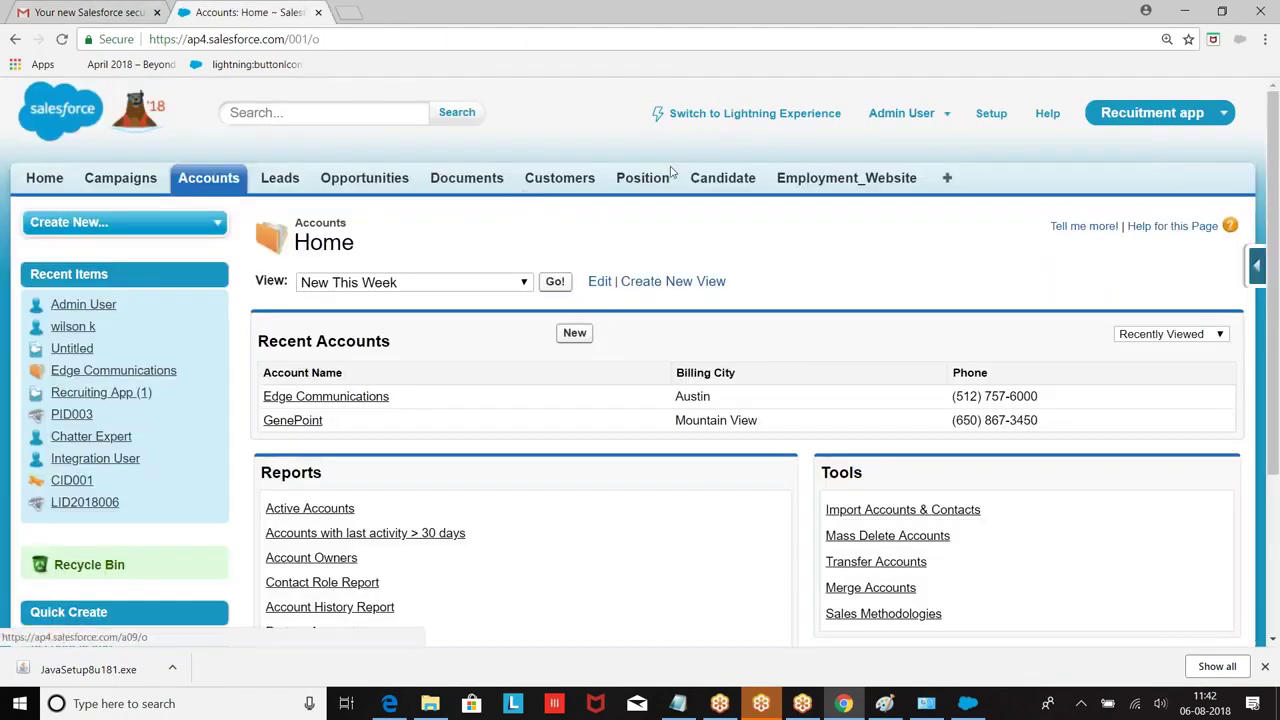
{"action": "left_click", "coordinate": [1184, 10]}
Step: Create a new desktop folder named DataLoader and open it
{"action": "right_click", "coordinate": [408, 185]}
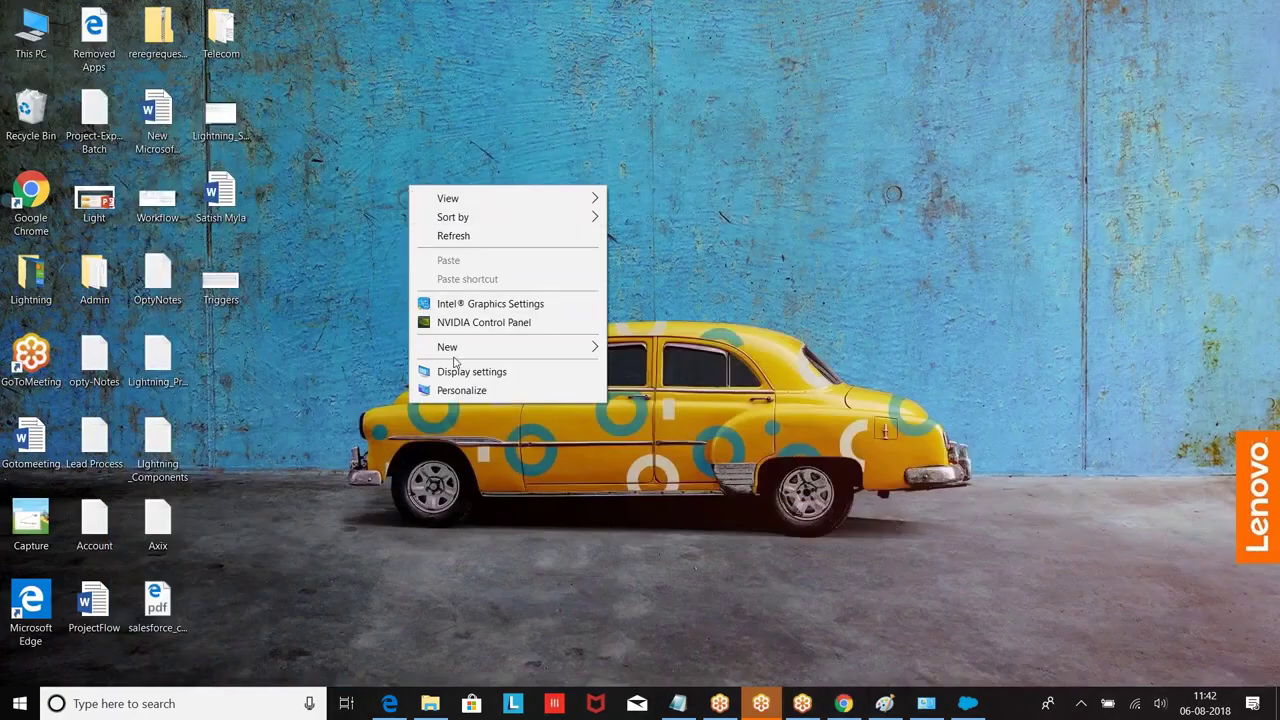
{"action": "mouse_move", "coordinate": [541, 350]}
{"action": "left_click", "coordinate": [660, 348]}
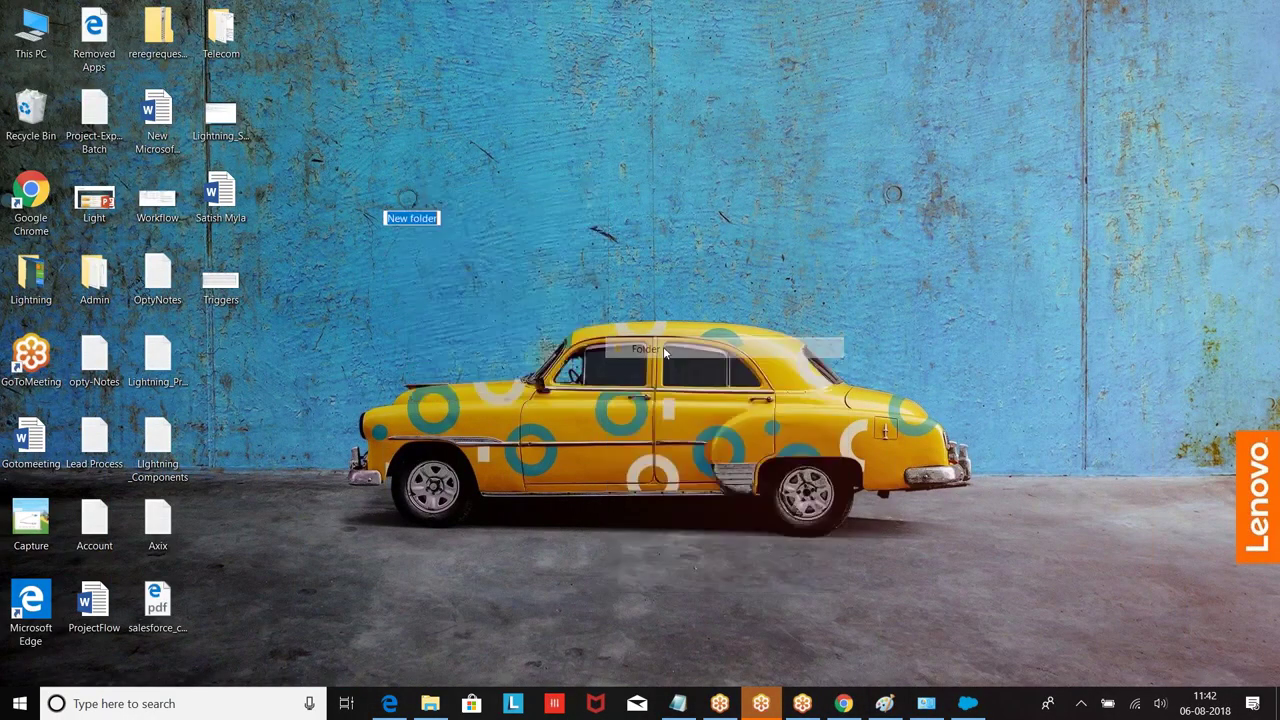
{"action": "type", "text": "a"}
{"action": "type", "text": "Data"}
{"action": "type", "text": "Loader"}
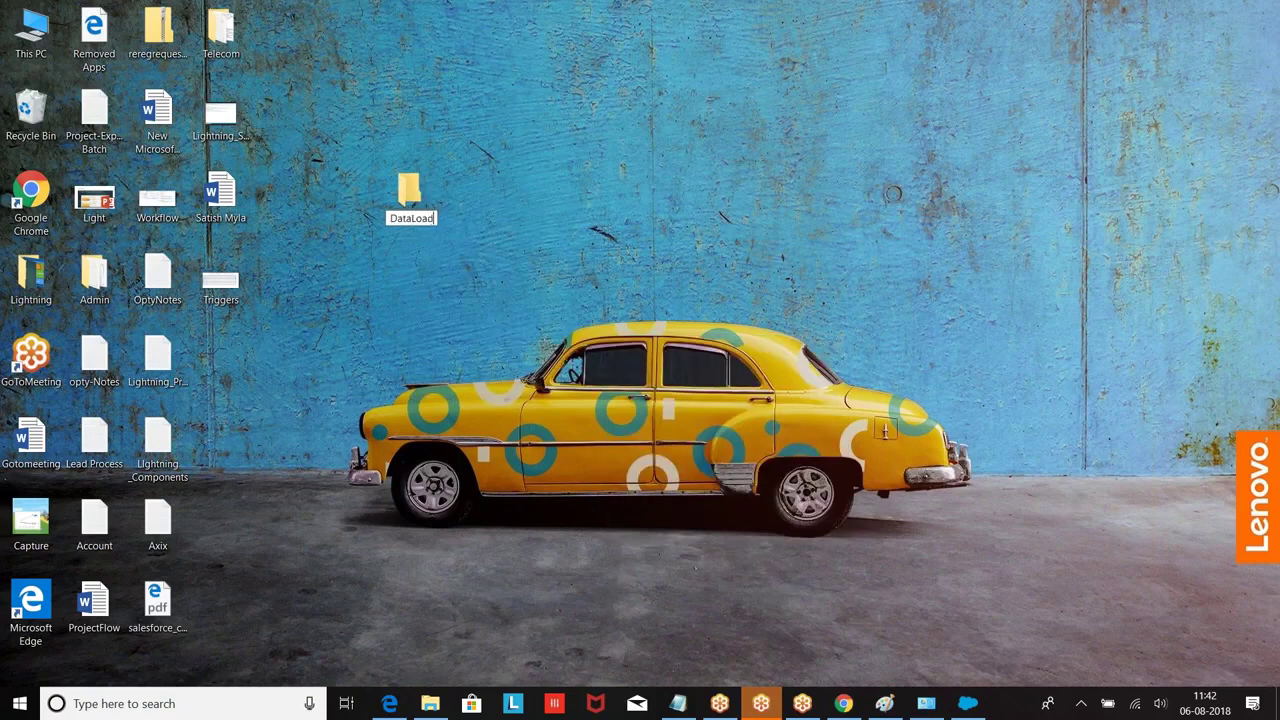
{"action": "key", "text": "Return"}
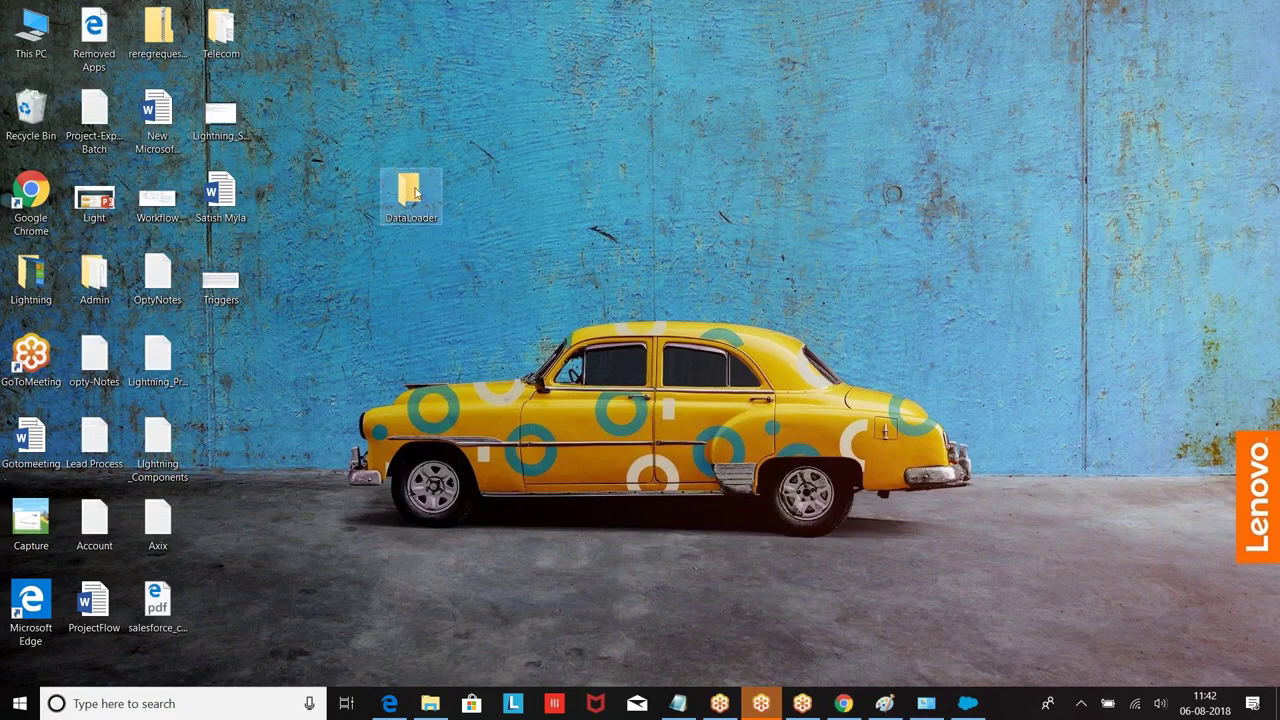
{"action": "double_click", "coordinate": [416, 193]}
Step: Add a new Microsoft Excel worksheet in the folder named Account
{"action": "right_click", "coordinate": [394, 228]}
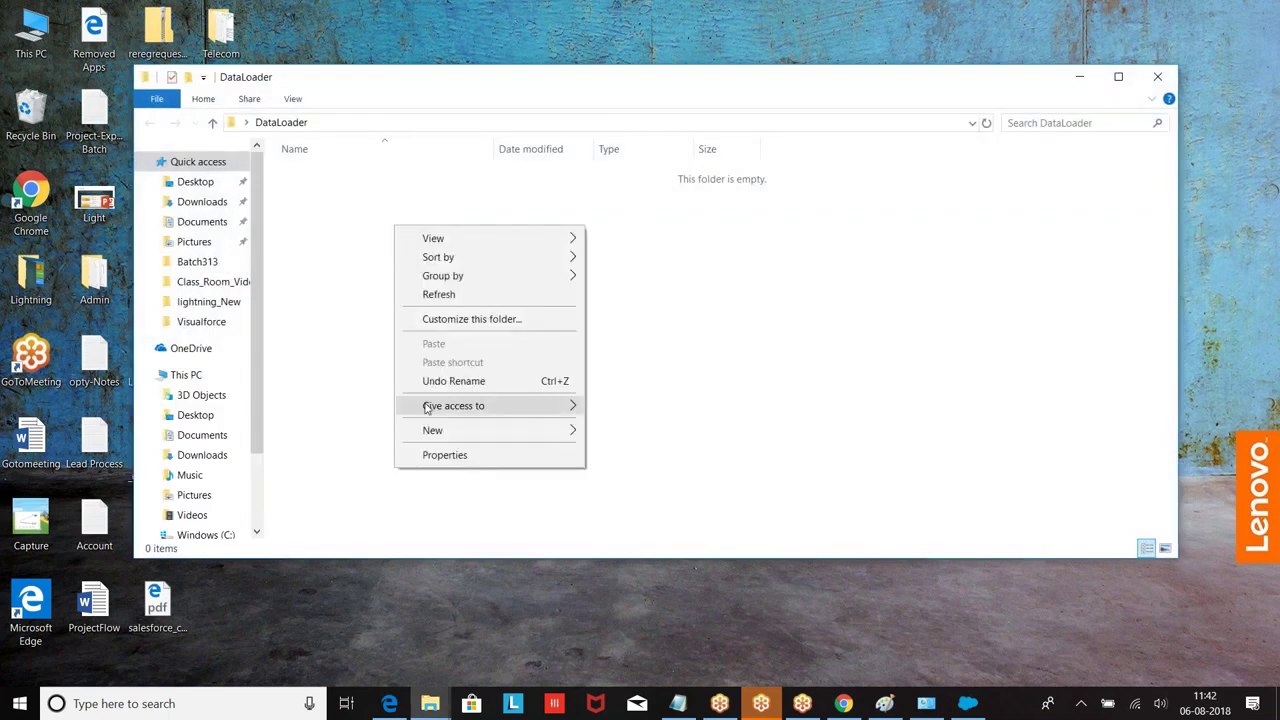
{"action": "mouse_move", "coordinate": [447, 431]}
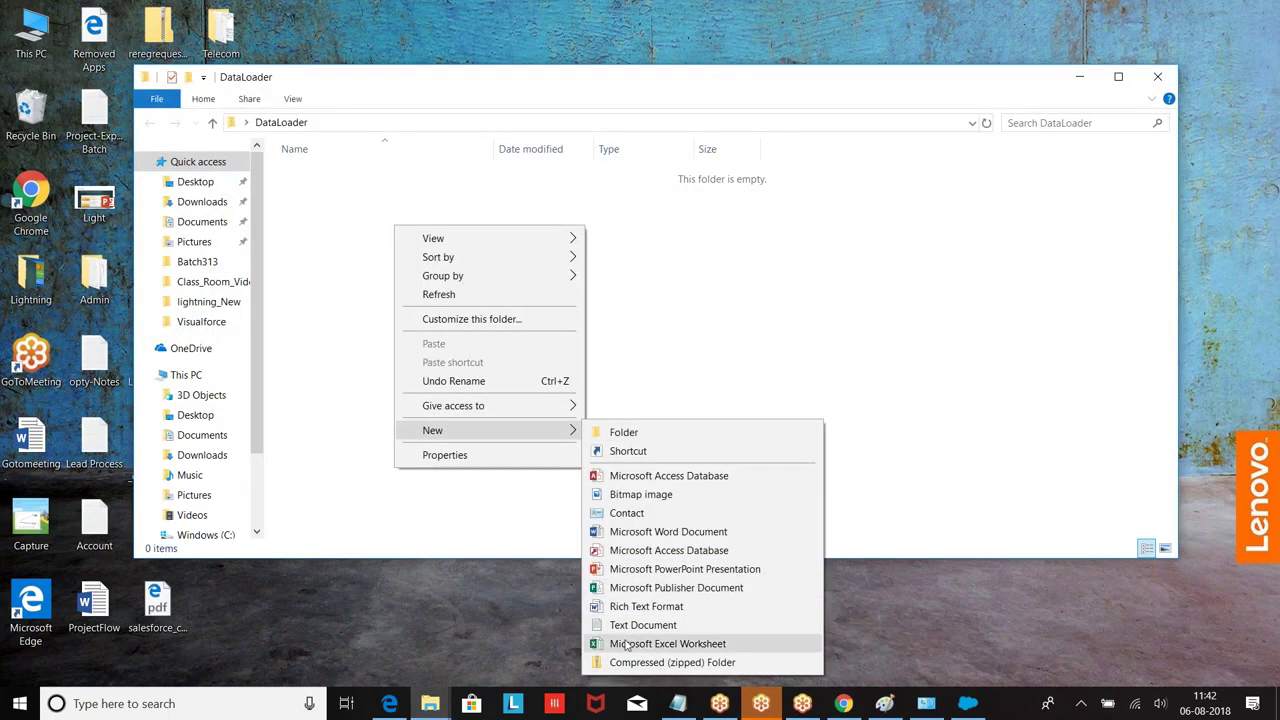
{"action": "left_click", "coordinate": [627, 644]}
{"action": "type", "text": "Data"}
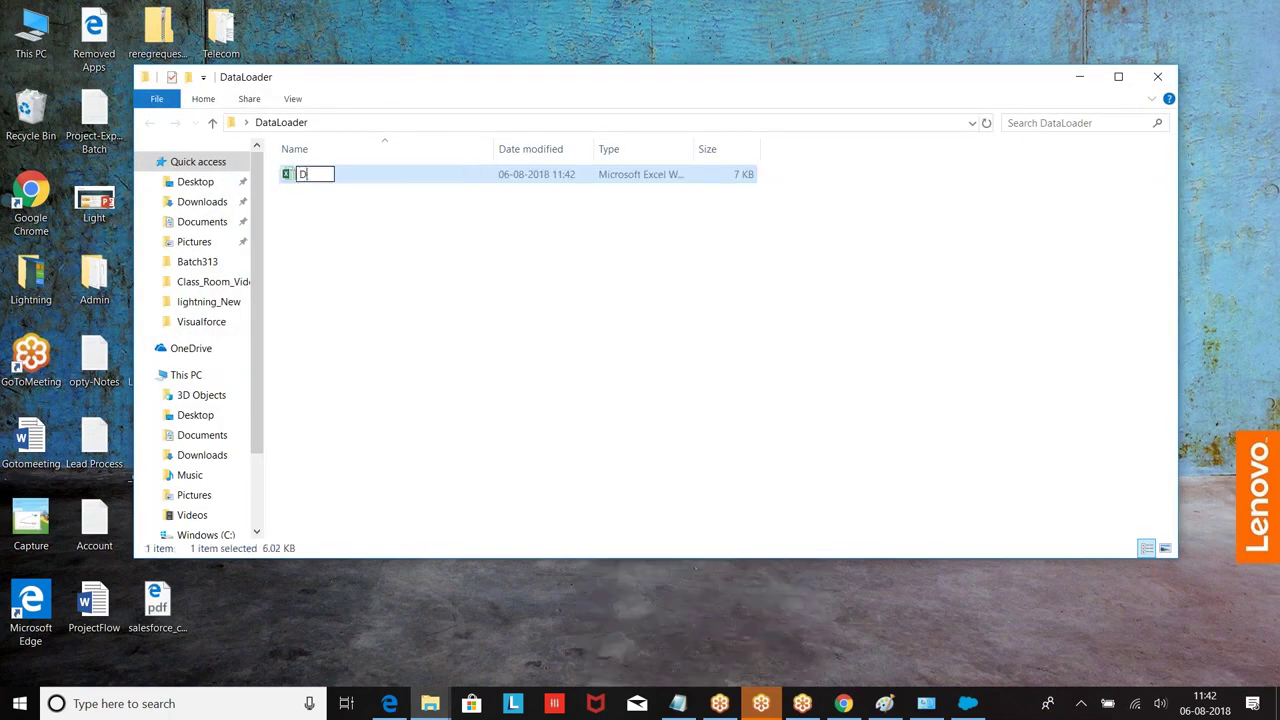
{"action": "key", "text": "BackSpace"}
{"action": "key", "text": "BackSpace"}
{"action": "key", "text": "BackSpace"}
{"action": "type", "text": "a"}
{"action": "key", "text": "BackSpace"}
{"action": "key", "text": "BackSpace"}
{"action": "type", "text": "Account"}
{"action": "left_click", "coordinate": [386, 262]}
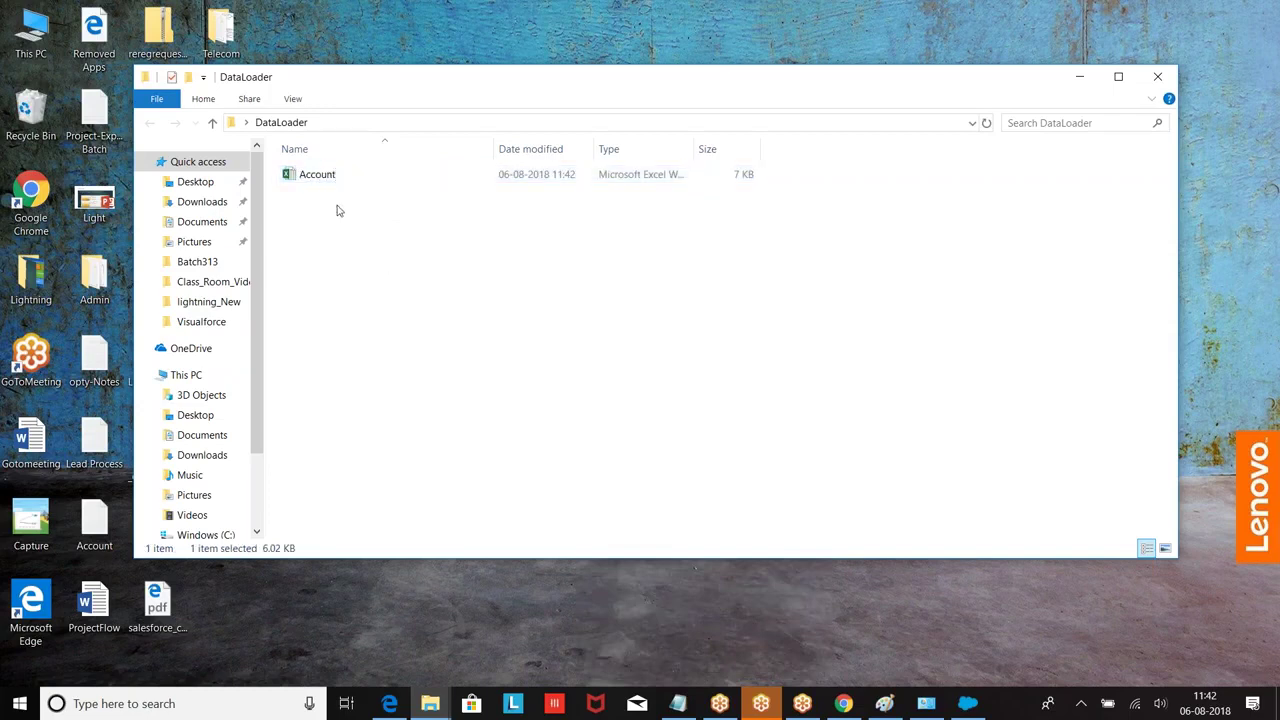
{"action": "left_click", "coordinate": [302, 177]}
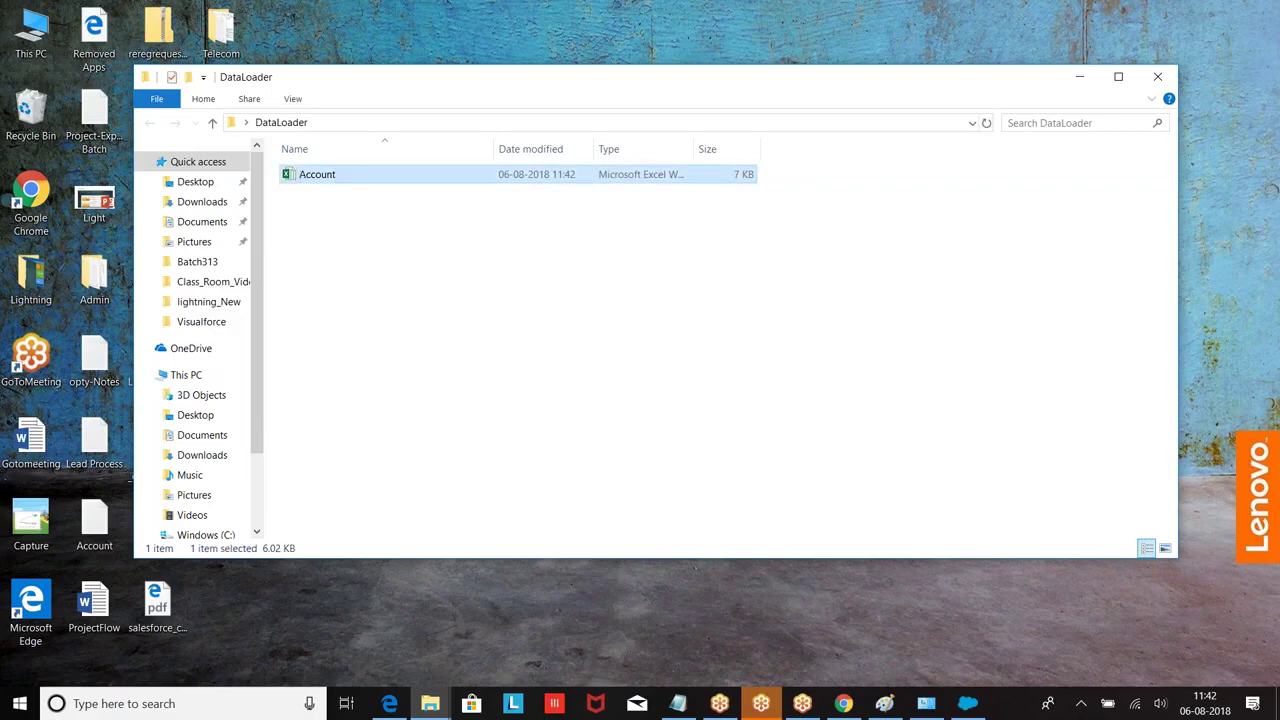
Step: Open Account in Excel and enter headers Name, Phone, Rating, Ownership in A1:D1
{"action": "key", "text": "Return"}
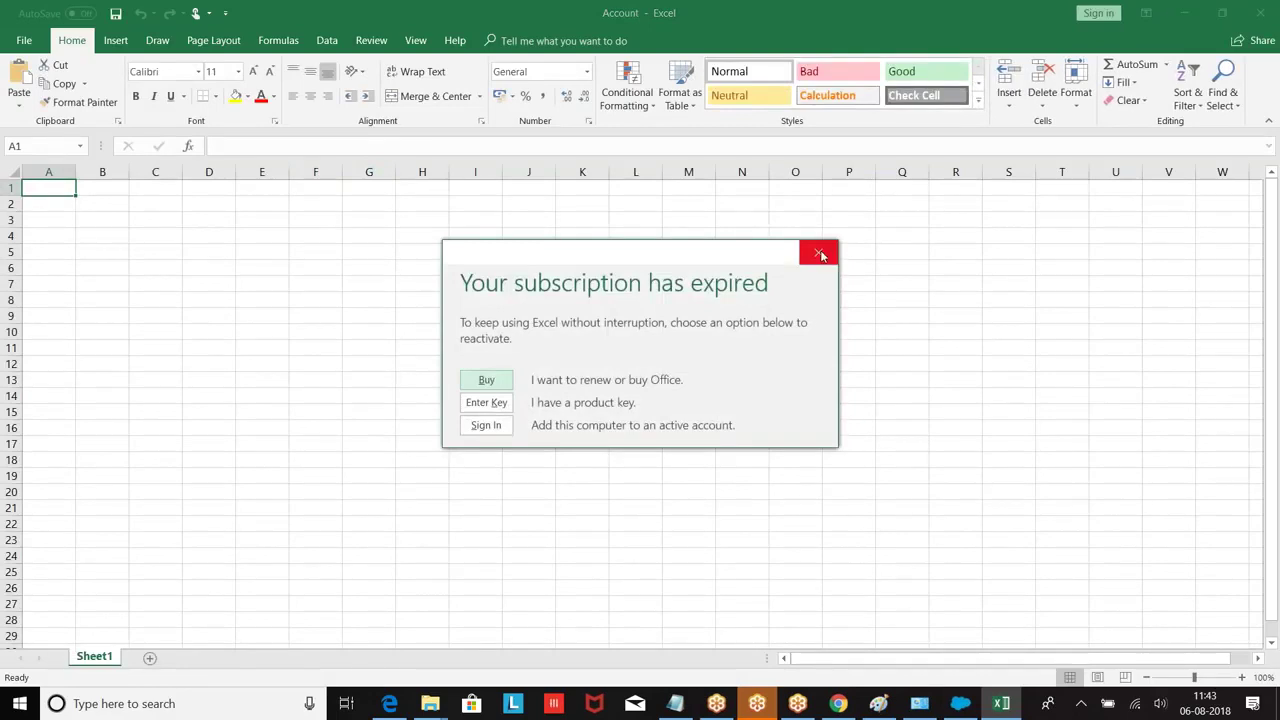
{"action": "left_click", "coordinate": [818, 252]}
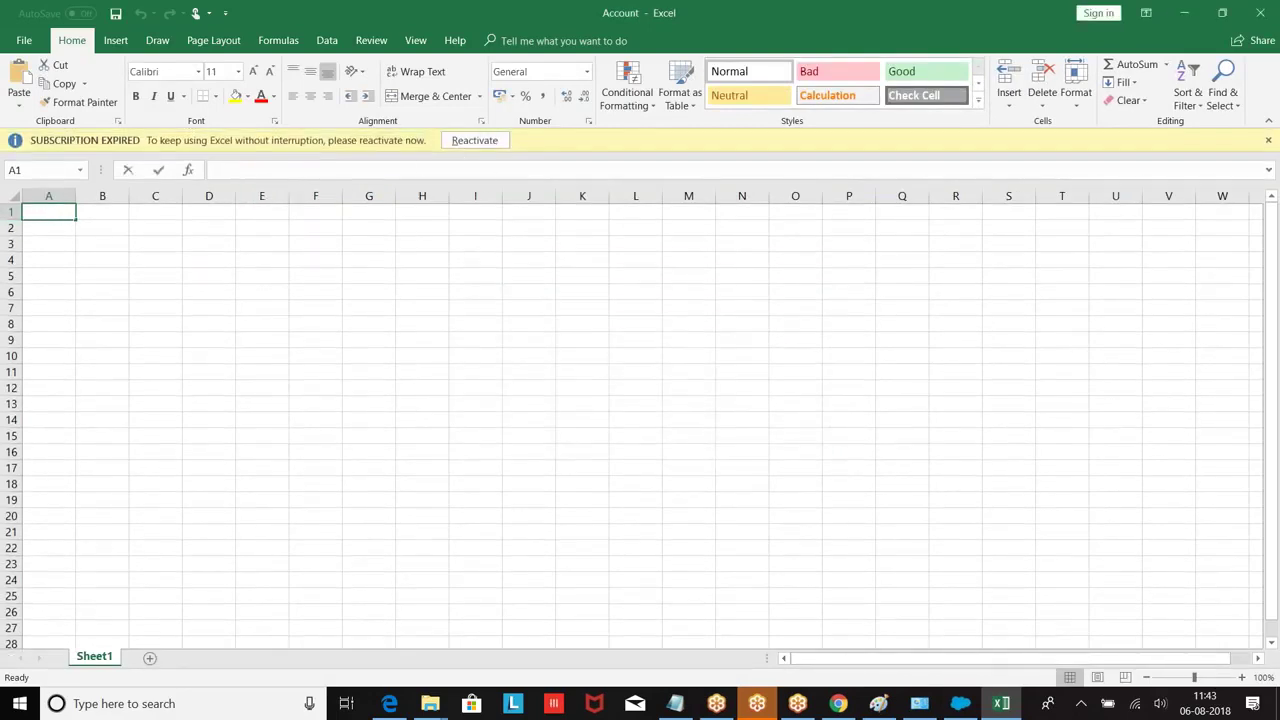
{"action": "double_click", "coordinate": [50, 214]}
{"action": "type", "text": "Name"}
{"action": "key", "text": "Tab"}
{"action": "type", "text": "Phon"}
{"action": "key", "text": "Tab"}
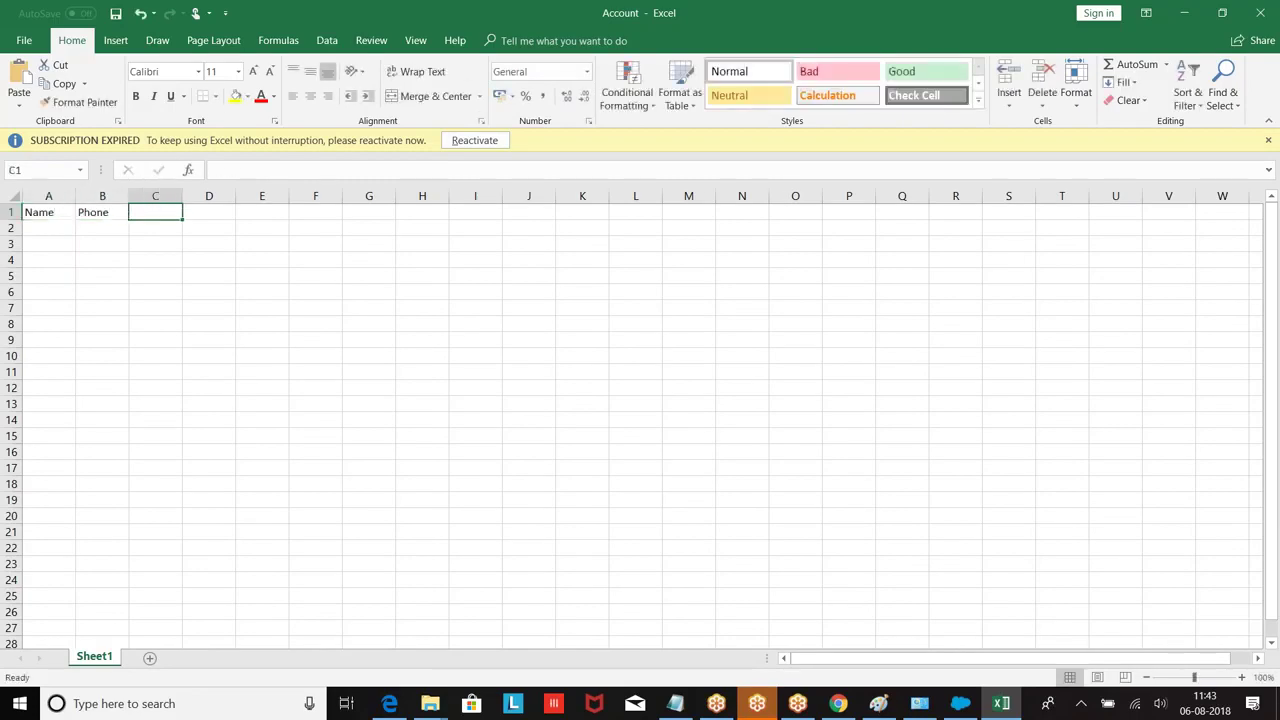
{"action": "type", "text": "Rating"}
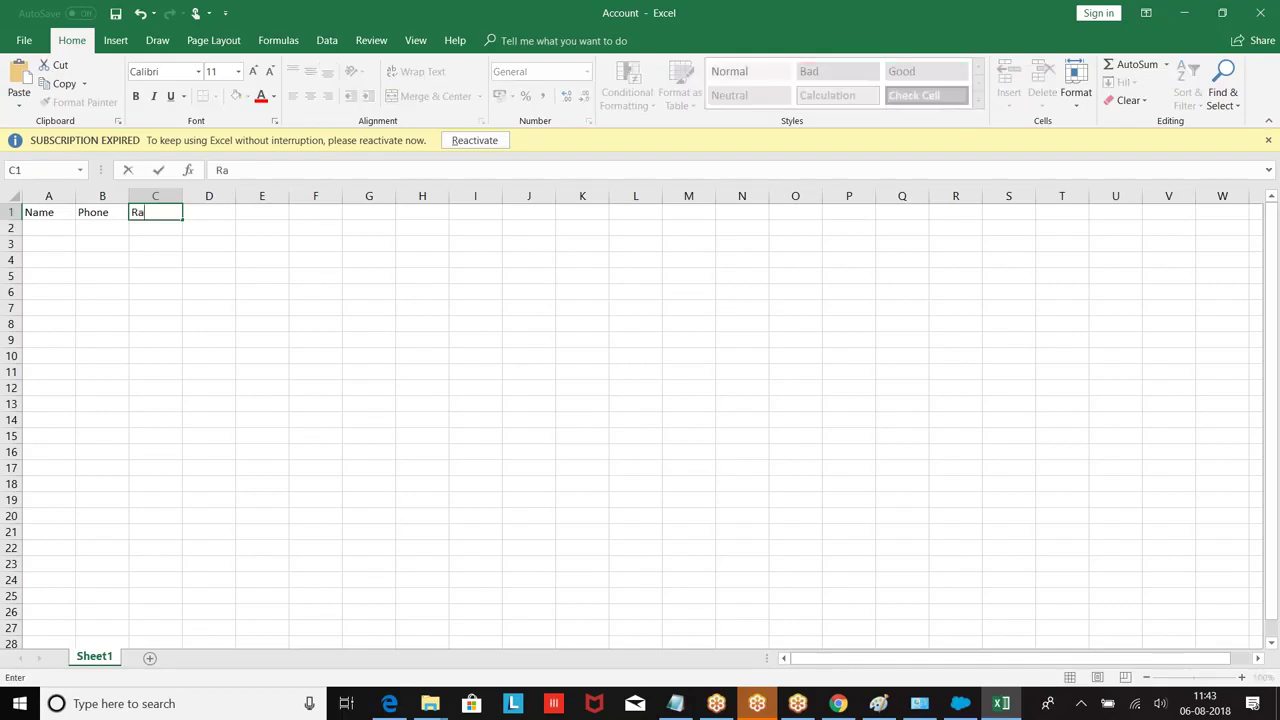
{"action": "key", "text": "Tab"}
{"action": "type", "text": "Ownership"}
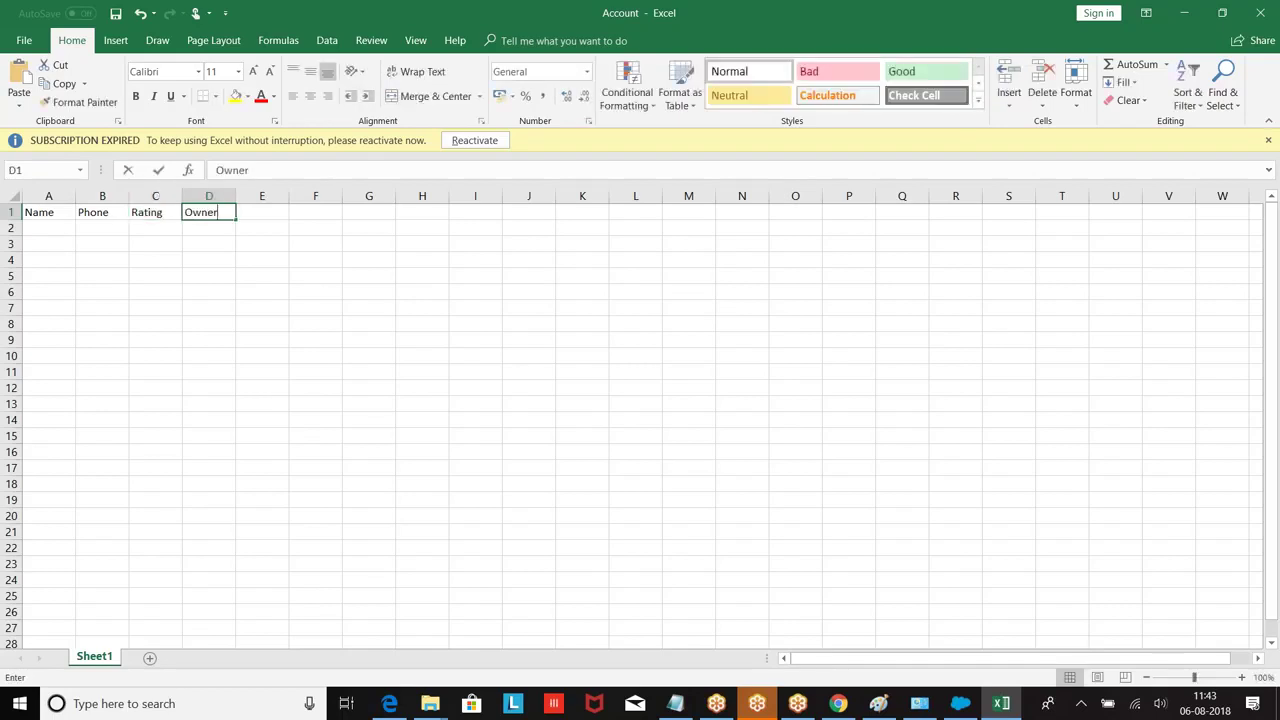
{"action": "key", "text": "BackSpace"}
{"action": "key", "text": "BackSpace"}
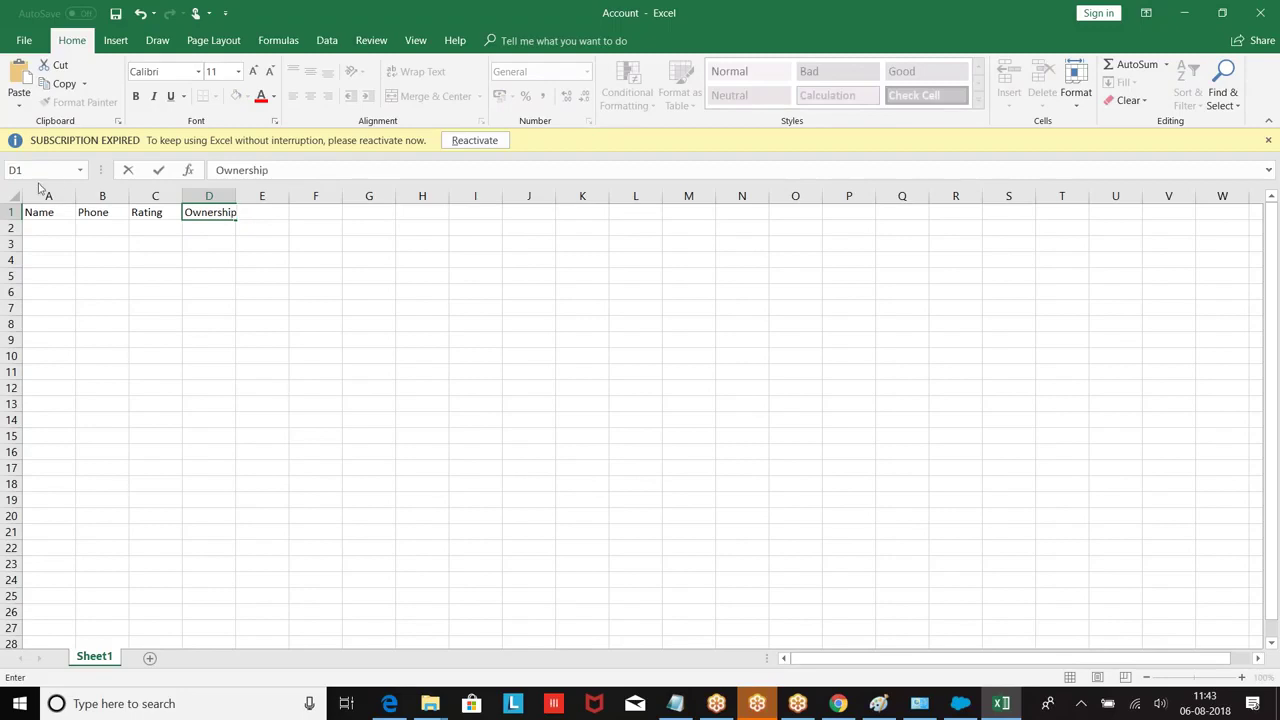
Step: Widen columns A through D to fit the headers
{"action": "left_click", "coordinate": [74, 199]}
{"action": "left_click_drag", "start_coordinate": [76, 196], "coordinate": [561, 196]}
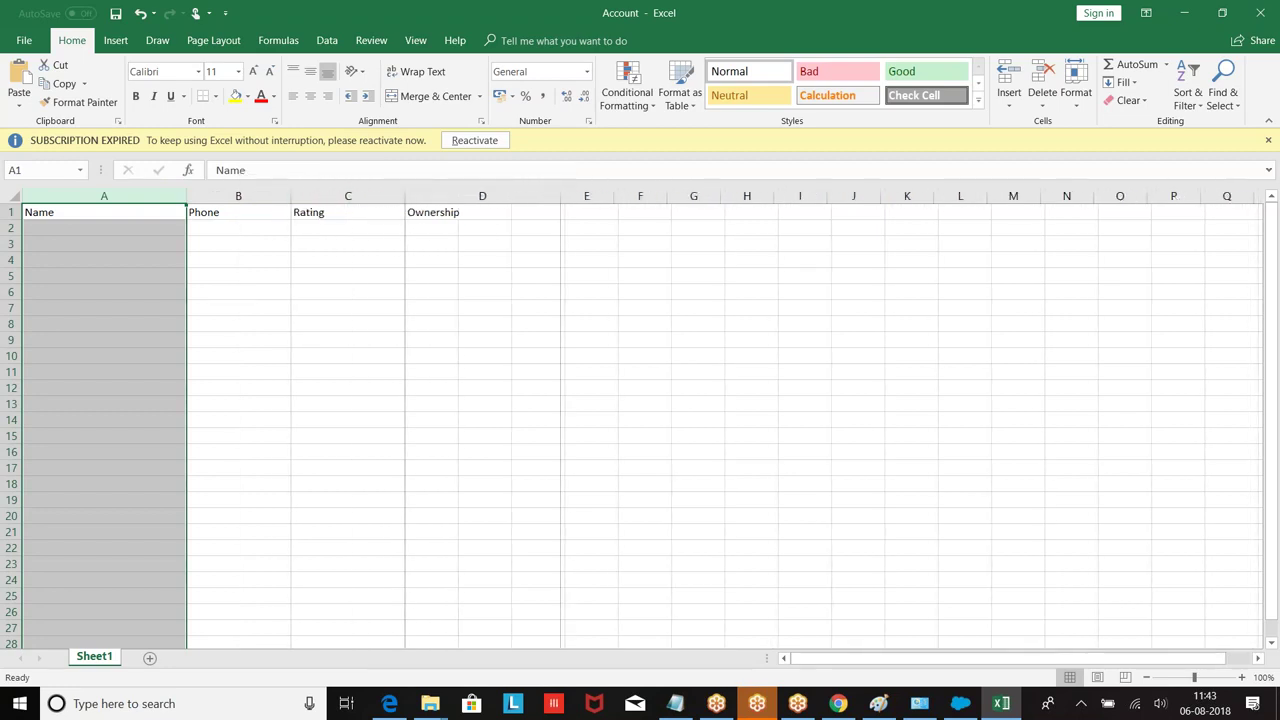
{"action": "left_click", "coordinate": [347, 323]}
Step: Number the Name column 1 to 18 in A2 through A19, filling down from 1–4
{"action": "left_click", "coordinate": [58, 227]}
{"action": "type", "text": "Ac"}
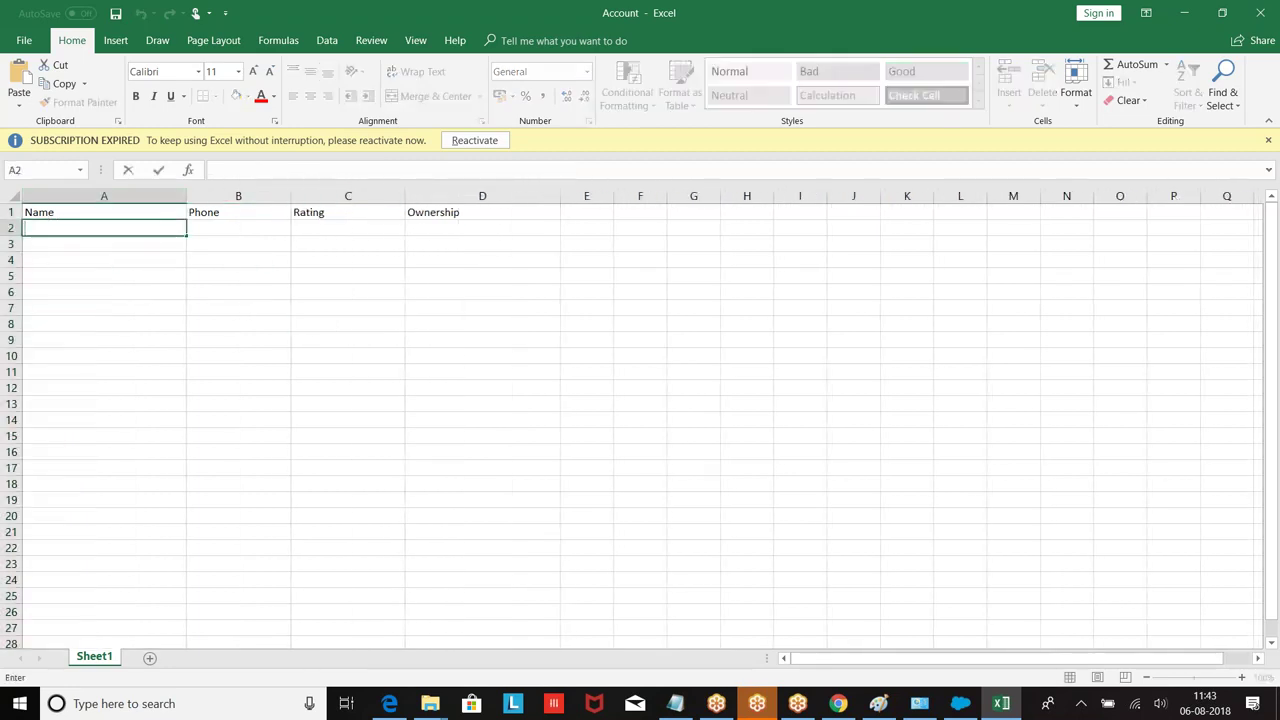
{"action": "type", "text": "un"}
{"action": "key", "text": "BackSpace"}
{"action": "key", "text": "BackSpace"}
{"action": "key", "text": "BackSpace"}
{"action": "key", "text": "BackSpace"}
{"action": "type", "text": "1"}
{"action": "left_click", "coordinate": [53, 244]}
{"action": "type", "text": "2"}
{"action": "left_click", "coordinate": [51, 256]}
{"action": "type", "text": "3"}
{"action": "left_click", "coordinate": [48, 276]}
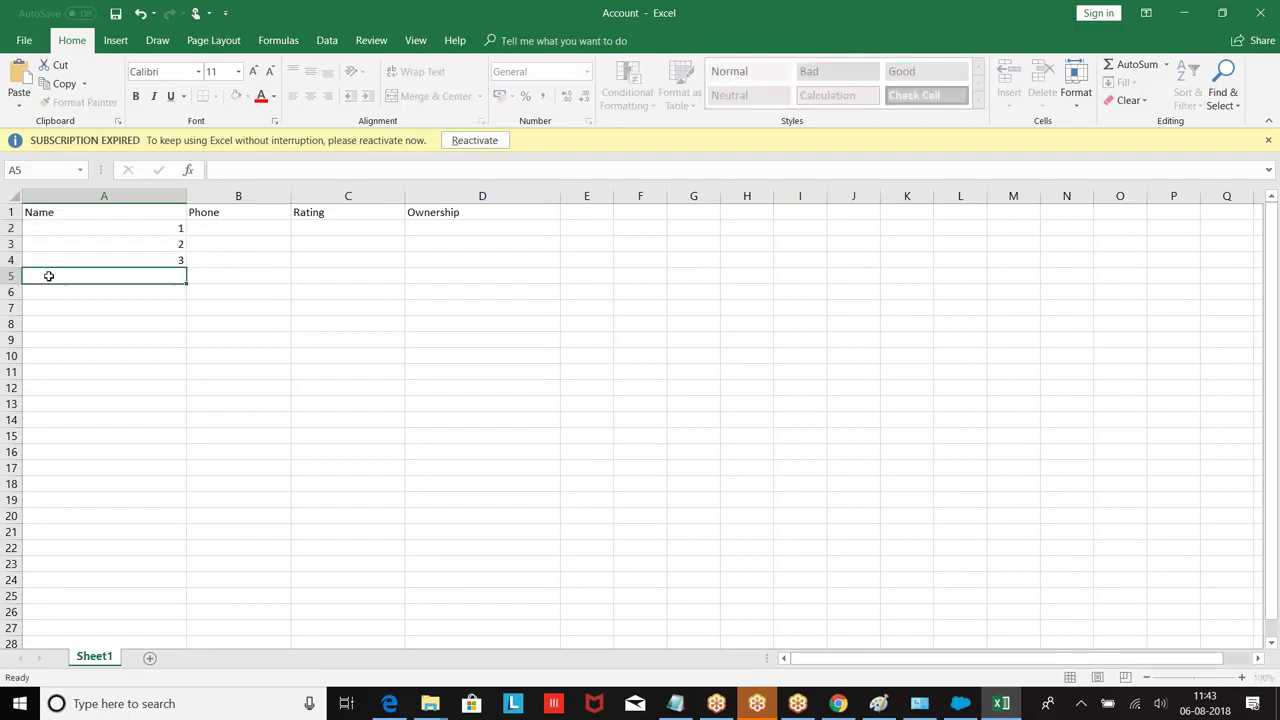
{"action": "type", "text": "4"}
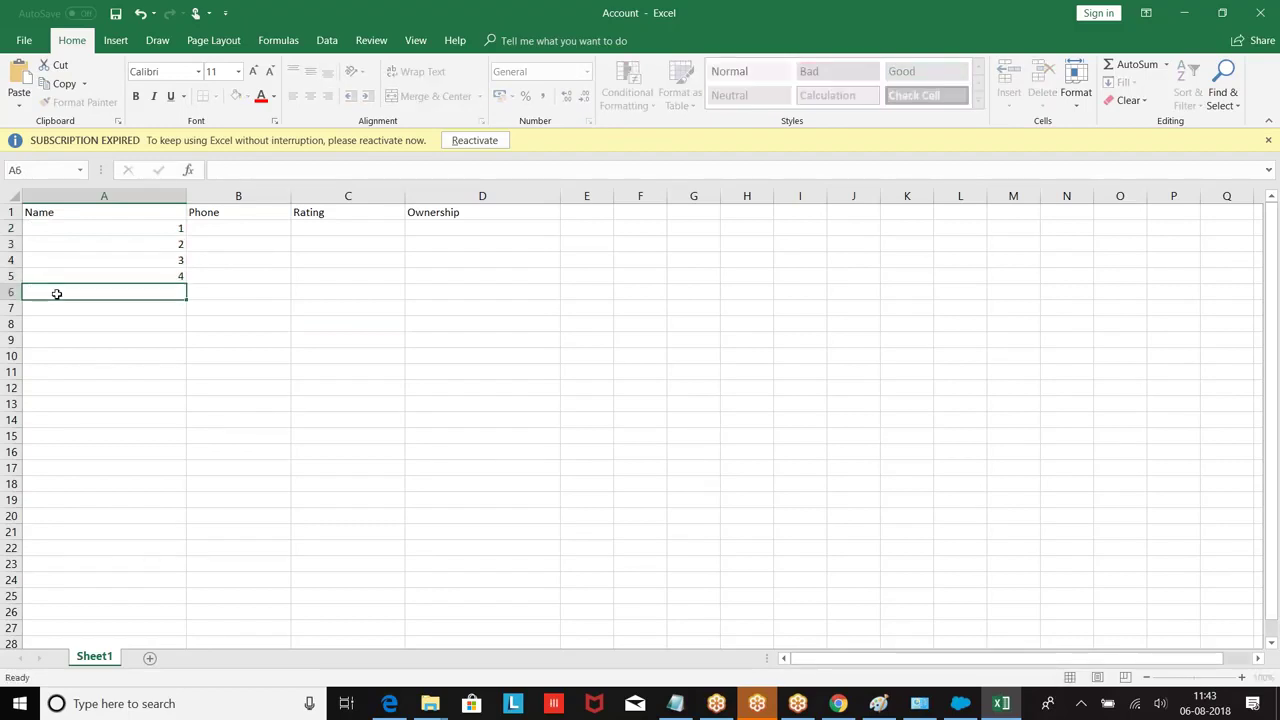
{"action": "left_click", "coordinate": [57, 293]}
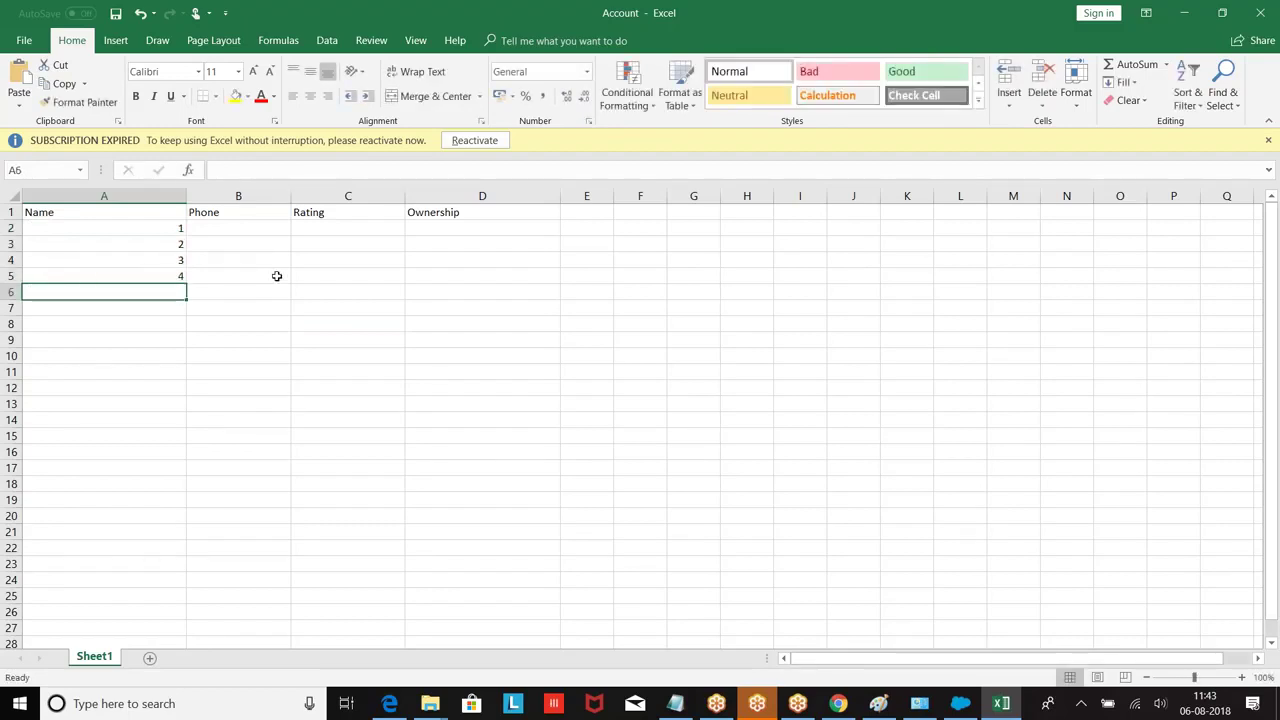
{"action": "left_click_drag", "start_coordinate": [77, 231], "coordinate": [166, 506]}
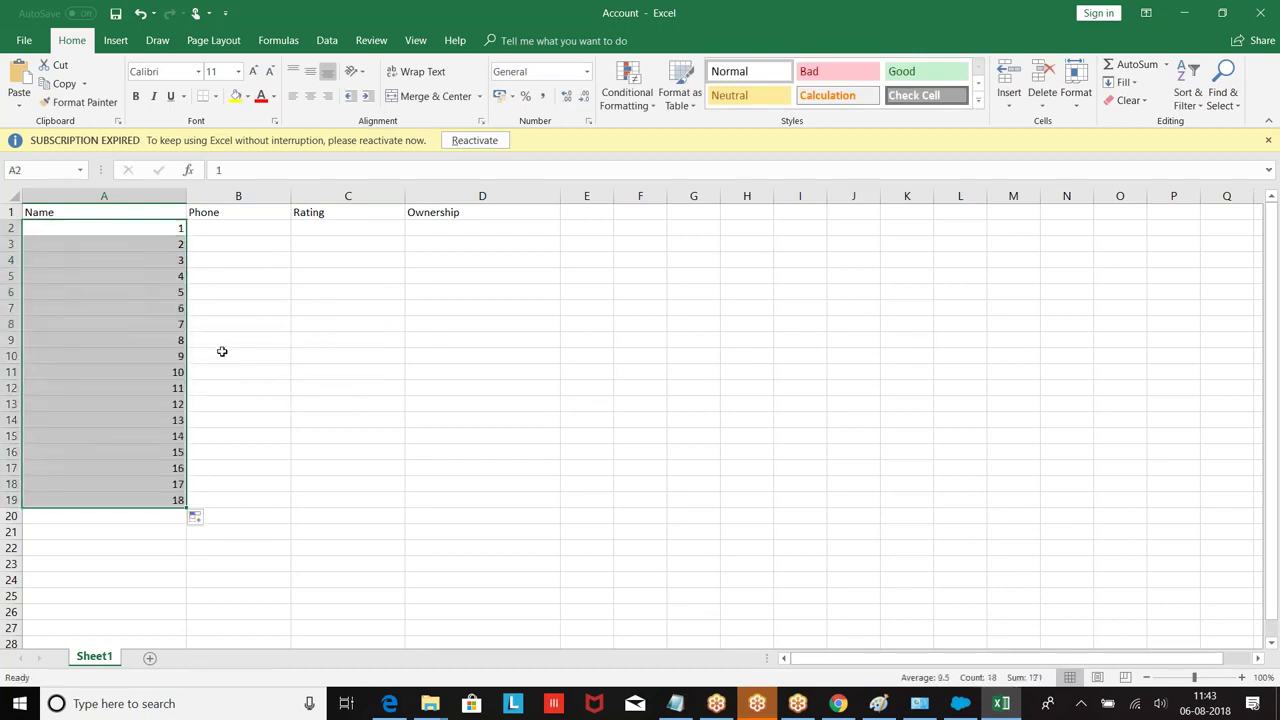
{"action": "left_click", "coordinate": [296, 370]}
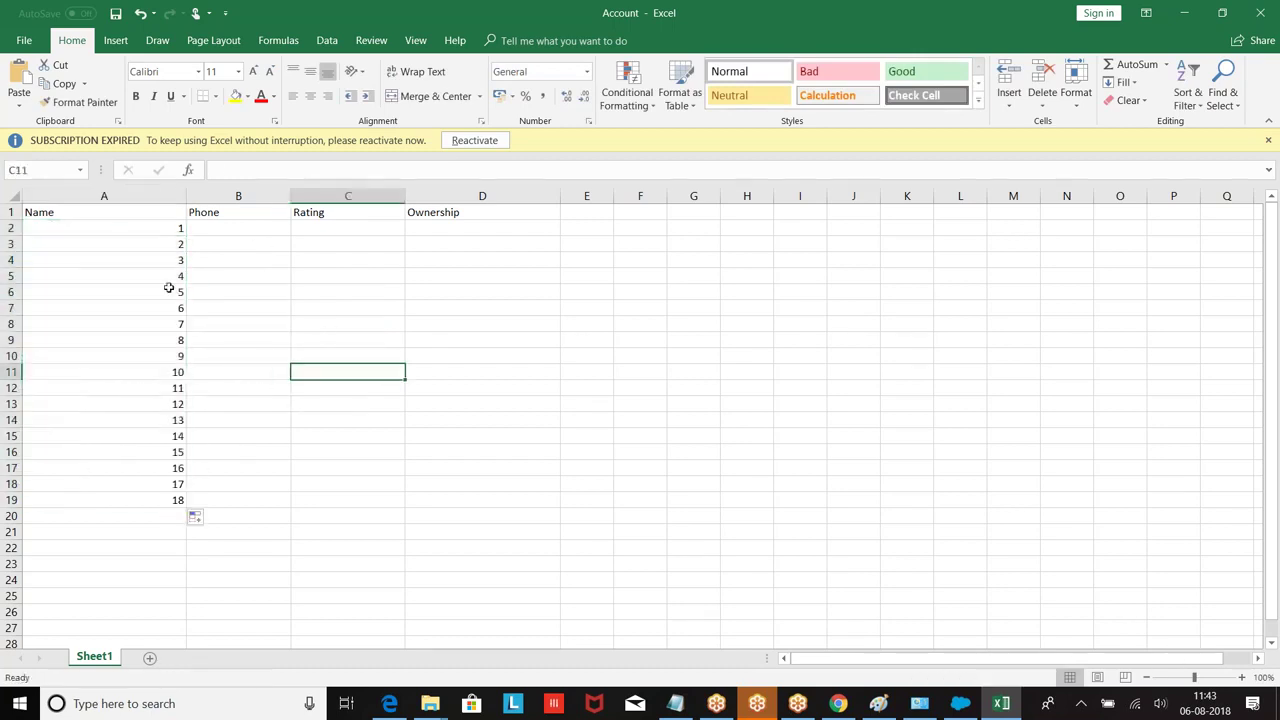
Step: Rename A2 through A5 as Account 1, Account2, Account3 and Account4
{"action": "left_click", "coordinate": [181, 229]}
{"action": "double_click", "coordinate": [139, 230]}
{"action": "type", "text": "Account"}
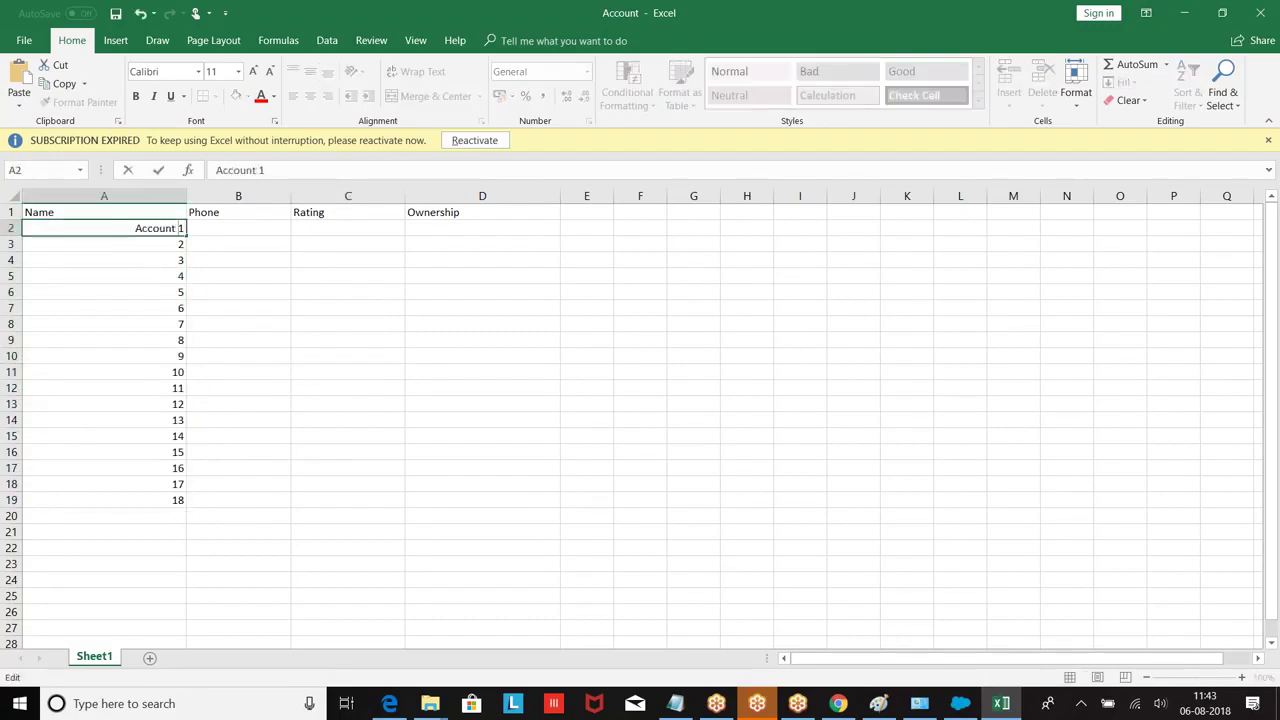
{"action": "double_click", "coordinate": [162, 227]}
{"action": "key", "text": "ctrl+c"}
{"action": "left_click", "coordinate": [137, 249]}
{"action": "key", "text": "ctrl+Down"}
{"action": "left_click", "coordinate": [140, 248]}
{"action": "type", "text": "Account2"}
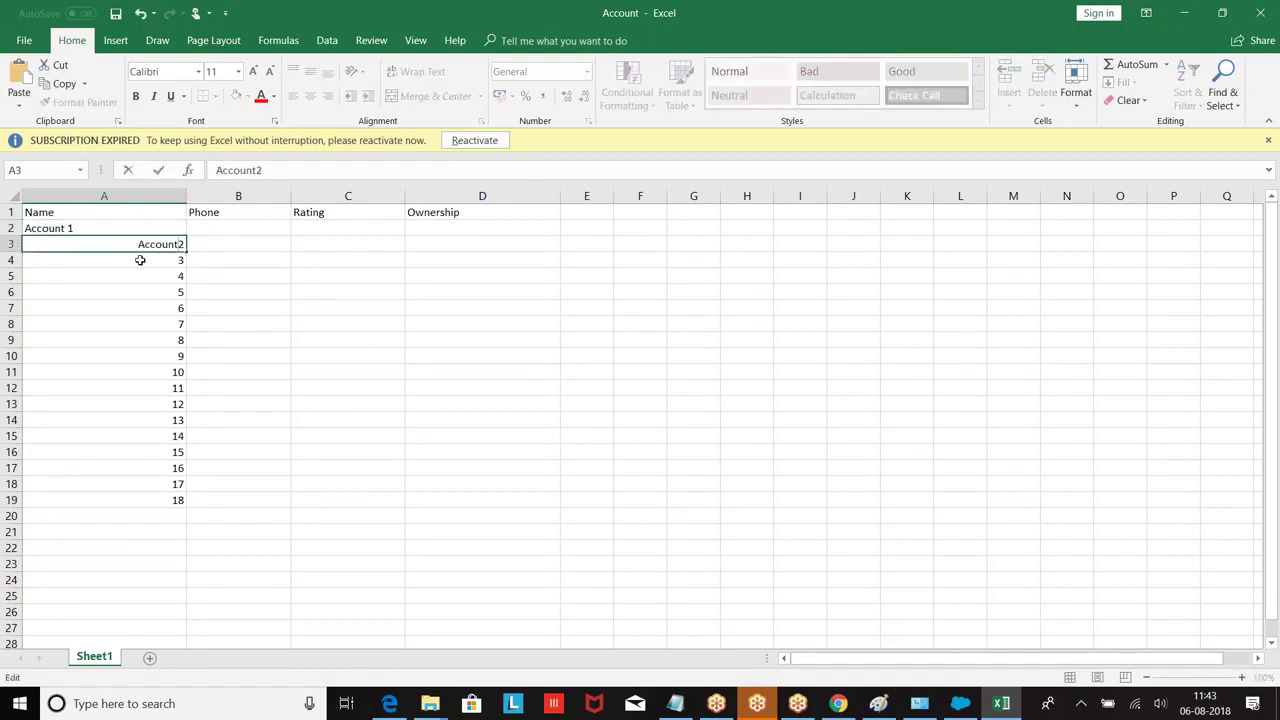
{"action": "key", "text": "Return"}
{"action": "type", "text": "Account3"}
{"action": "key", "text": "Return"}
{"action": "type", "text": "Account4"}
{"action": "double_click", "coordinate": [147, 298]}
Step: Prefix 'Account' to the numbers in A6 through A9
{"action": "double_click", "coordinate": [157, 291]}
{"action": "type", "text": "Account"}
{"action": "key", "text": "Return"}
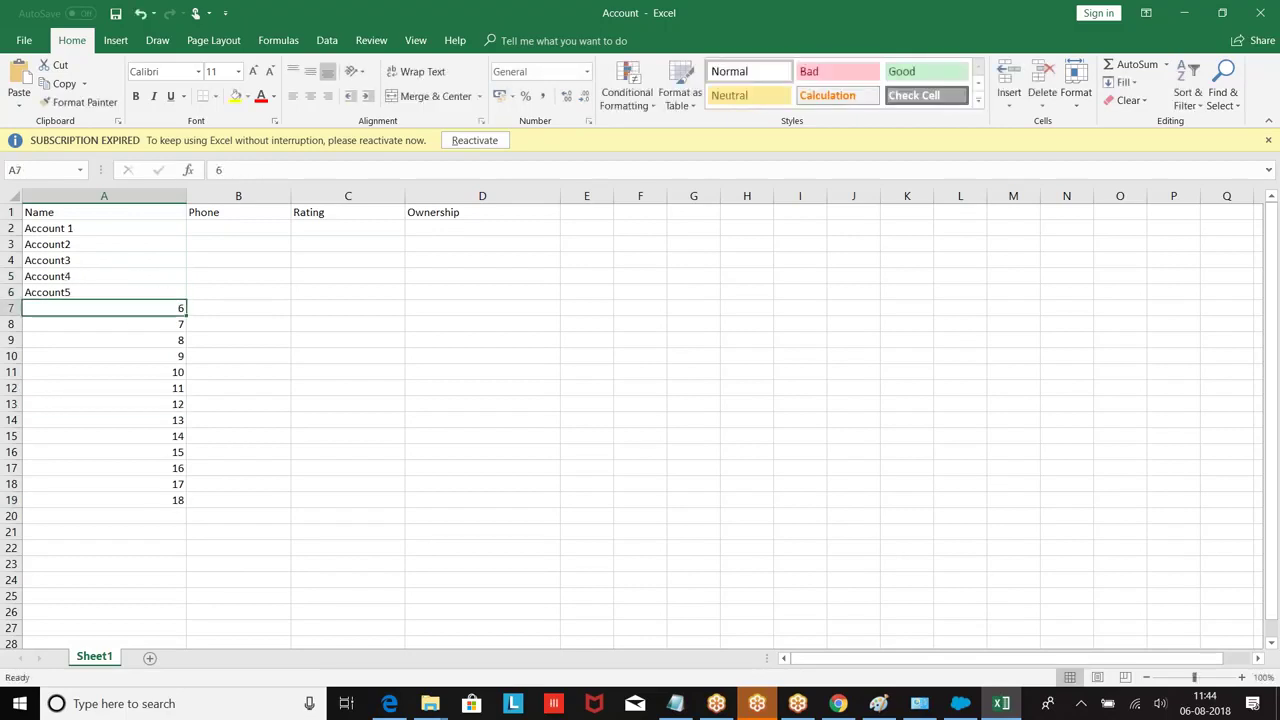
{"action": "key", "text": "ctrl+v"}
{"action": "key", "text": "Return"}
{"action": "double_click", "coordinate": [112, 324]}
{"action": "key", "text": "ctrl+v"}
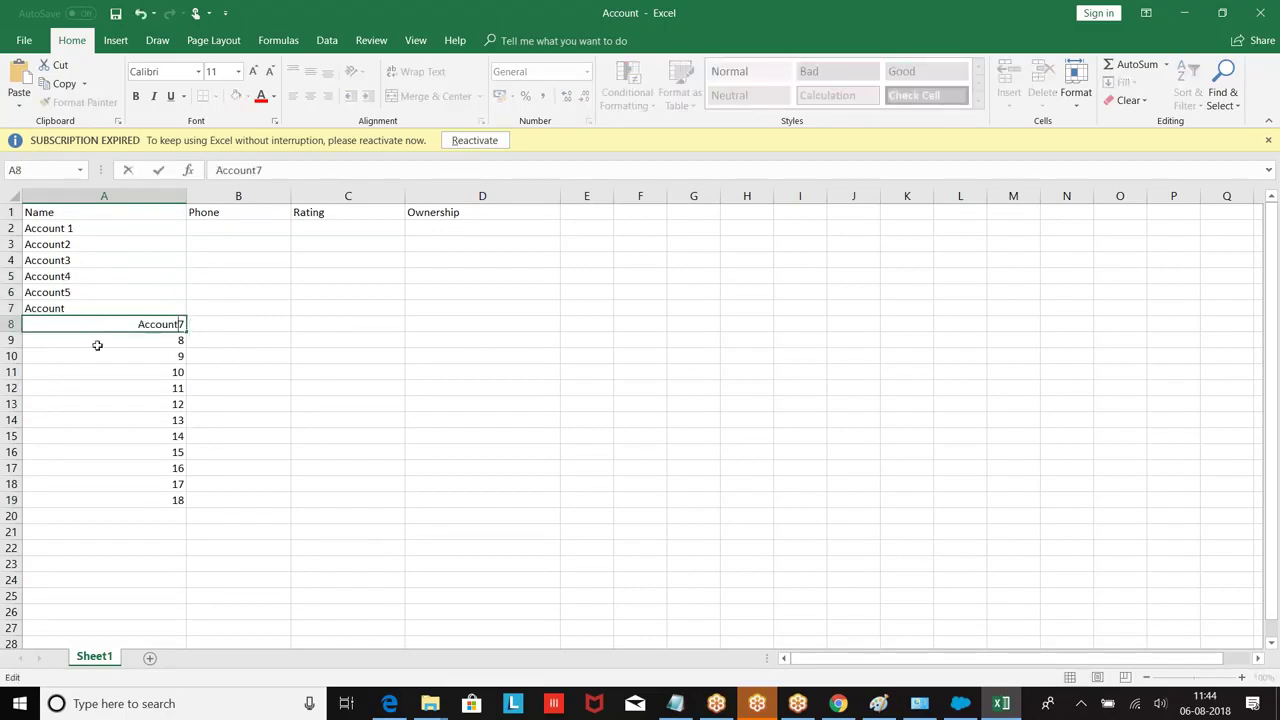
{"action": "key", "text": "Return"}
{"action": "double_click", "coordinate": [95, 343]}
{"action": "key", "text": "ctrl+v"}
{"action": "left_click", "coordinate": [69, 368]}
{"action": "double_click", "coordinate": [69, 368]}
Step: Correct A7 to Account6 and prefix 'Account' to the numbers 9, 10 and 11
{"action": "left_click", "coordinate": [77, 309]}
{"action": "double_click", "coordinate": [77, 309]}
{"action": "type", "text": "6"}
{"action": "left_click", "coordinate": [57, 352]}
{"action": "double_click", "coordinate": [57, 352]}
{"action": "key", "text": "ctrl+v"}
{"action": "left_click", "coordinate": [36, 372]}
{"action": "double_click", "coordinate": [37, 372]}
{"action": "key", "text": "ctrl+v"}
{"action": "left_click", "coordinate": [52, 390]}
{"action": "double_click", "coordinate": [52, 390]}
{"action": "key", "text": "ctrl+v"}
Step: Prefix 'Account' to entries 12 through 15 in column A
{"action": "type", "text": "Account"}
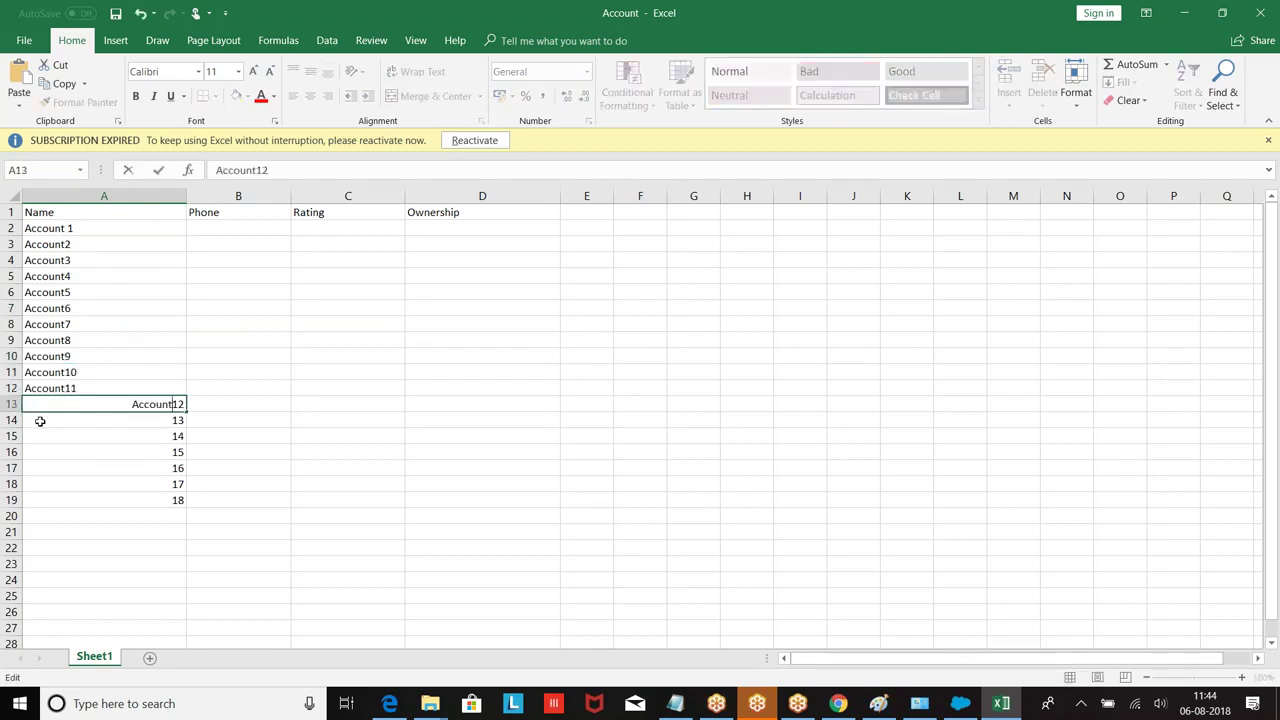
{"action": "key", "text": "Return"}
{"action": "key", "text": "F2"}
{"action": "key", "text": "Home"}
{"action": "type", "text": "Account"}
{"action": "key", "text": "Return"}
{"action": "key", "text": "F2"}
{"action": "key", "text": "Home"}
{"action": "type", "text": "Account"}
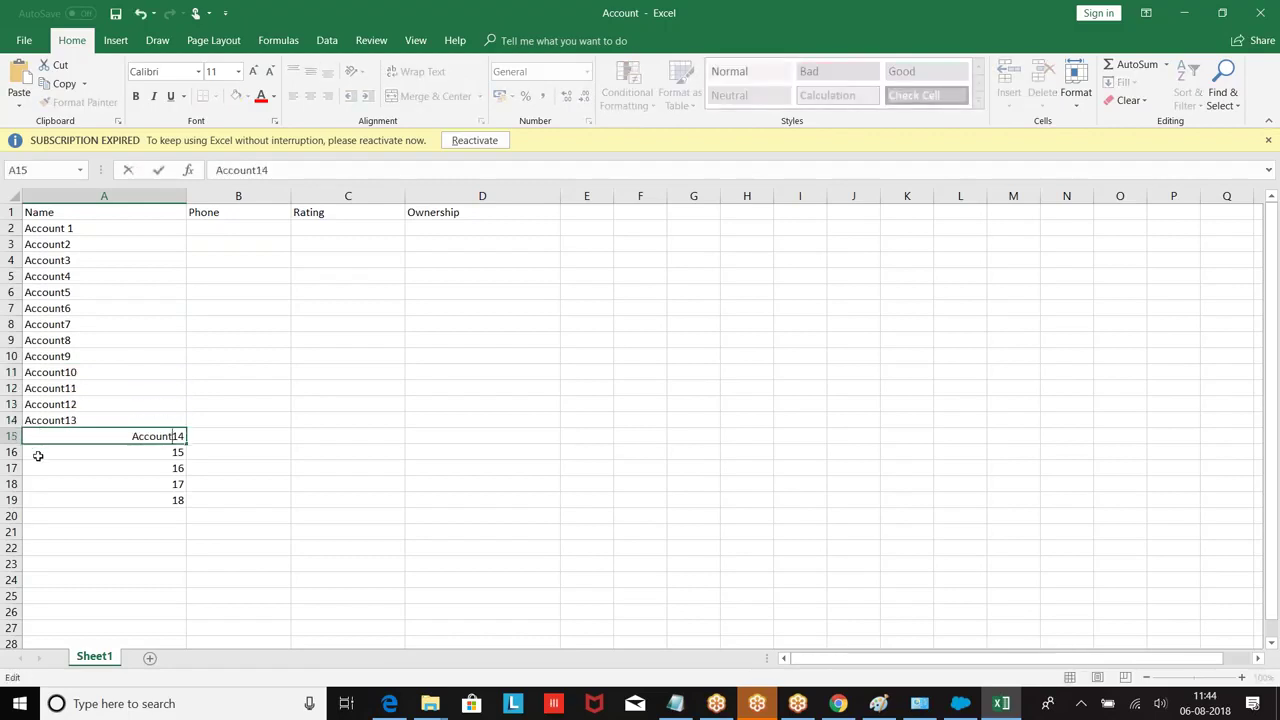
{"action": "key", "text": "Return"}
{"action": "key", "text": "F2"}
{"action": "key", "text": "Home"}
{"action": "type", "text": "Account"}
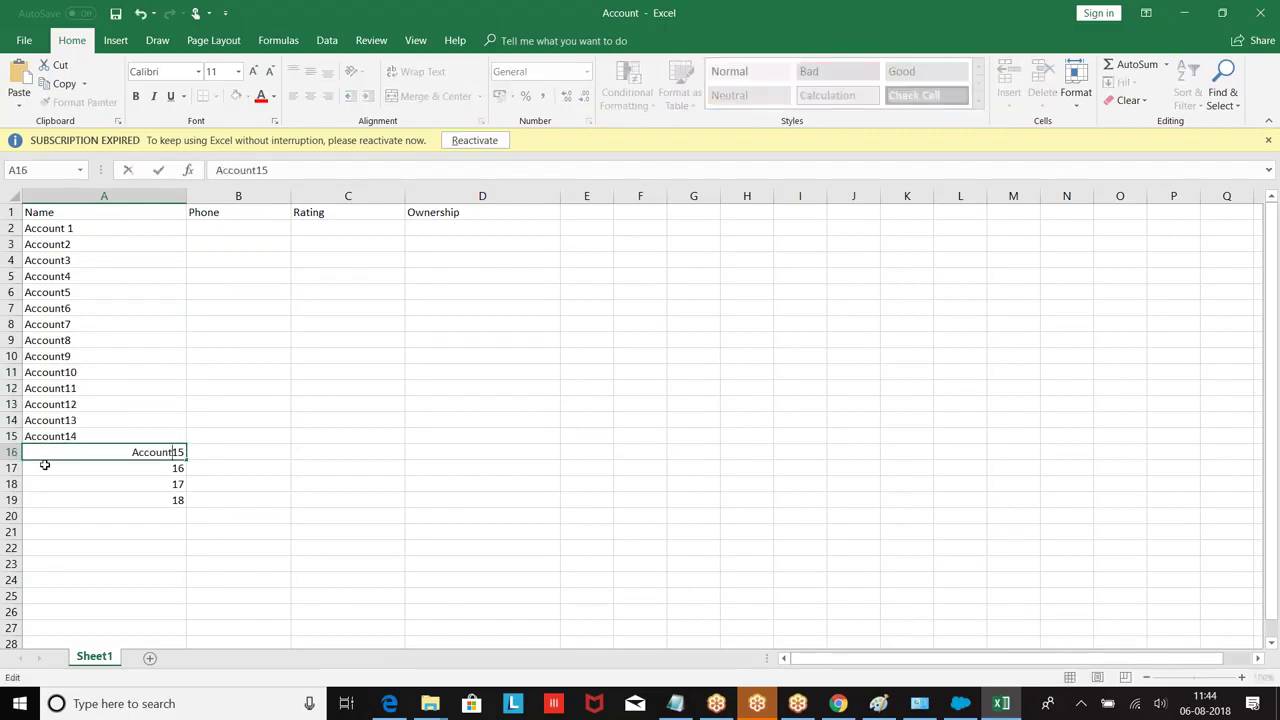
{"action": "key", "text": "Return"}
Step: Prefix 'Account' to the last entries 16, 17 and 18 in column A
{"action": "key", "text": "F2"}
{"action": "key", "text": "Home"}
{"action": "type", "text": "Account"}
{"action": "key", "text": "Return"}
{"action": "key", "text": "F2"}
{"action": "key", "text": "Home"}
{"action": "type", "text": "Account"}
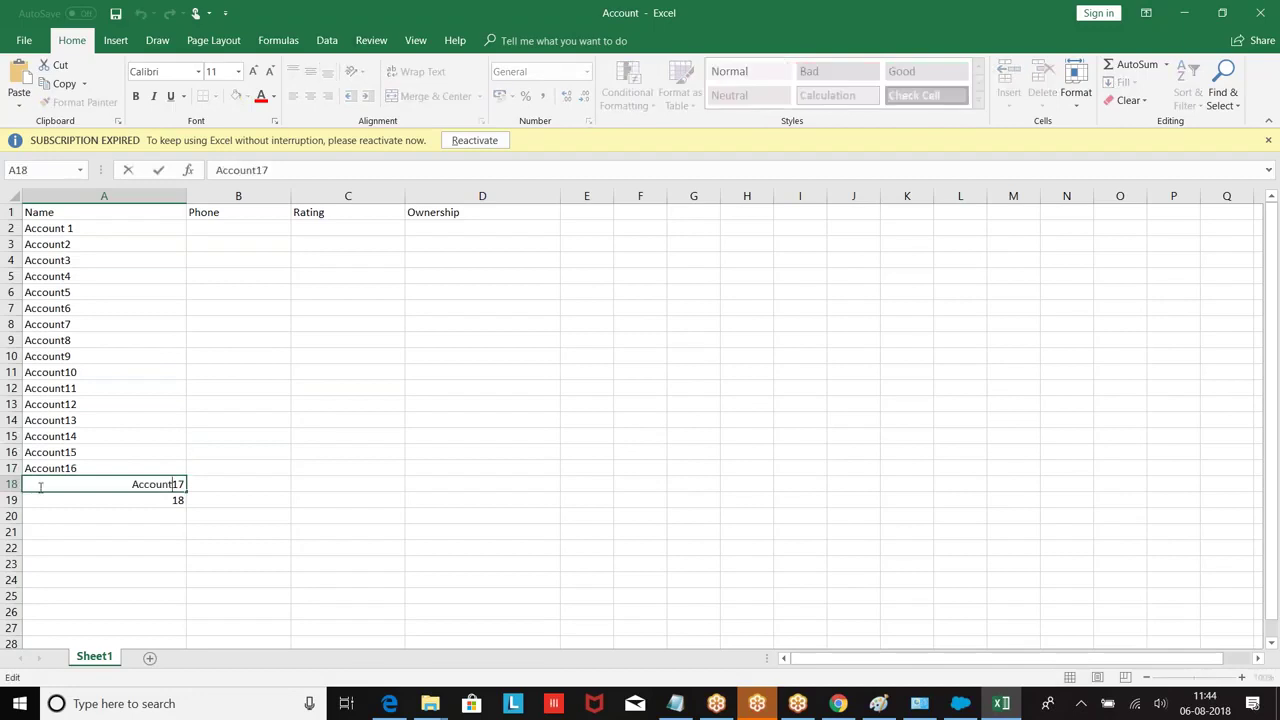
{"action": "key", "text": "Return"}
{"action": "key", "text": "F2"}
{"action": "key", "text": "Home"}
{"action": "type", "text": "Account"}
{"action": "left_click", "coordinate": [281, 355]}
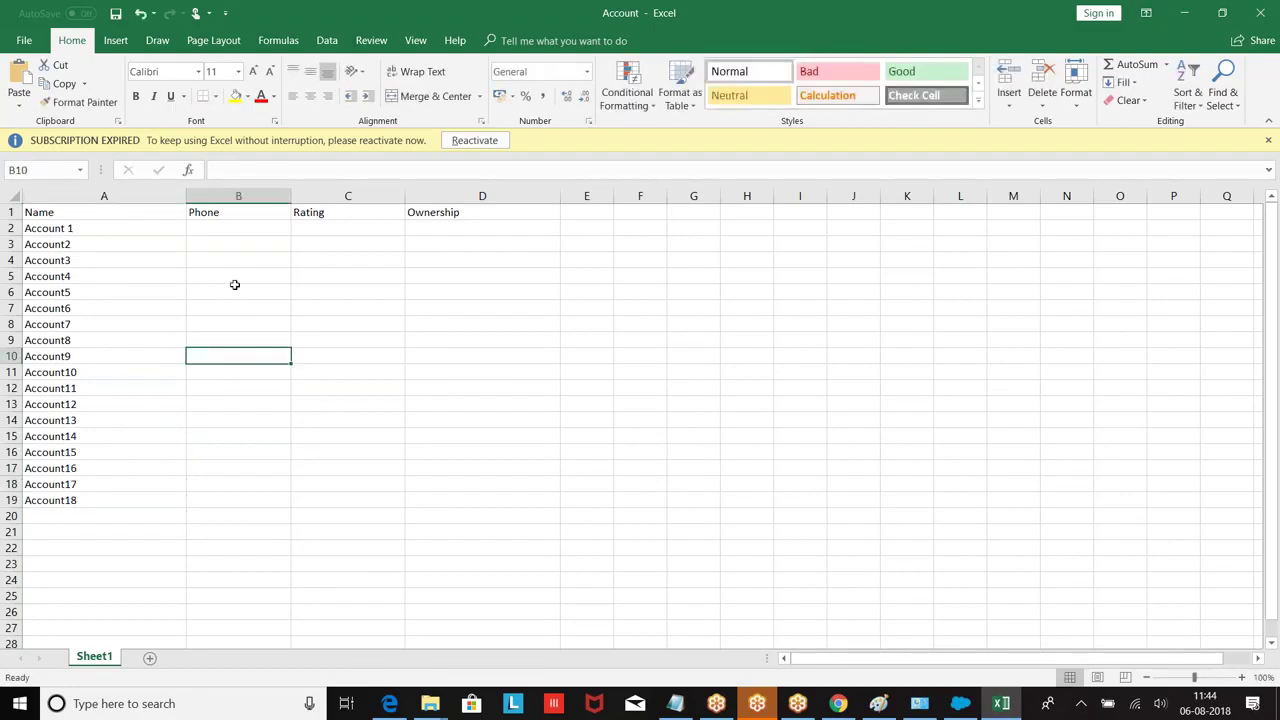
Step: Enter 1234, 1235, 1236 in B2:B4 and extend the series to 1251 in B19
{"action": "left_click", "coordinate": [218, 225]}
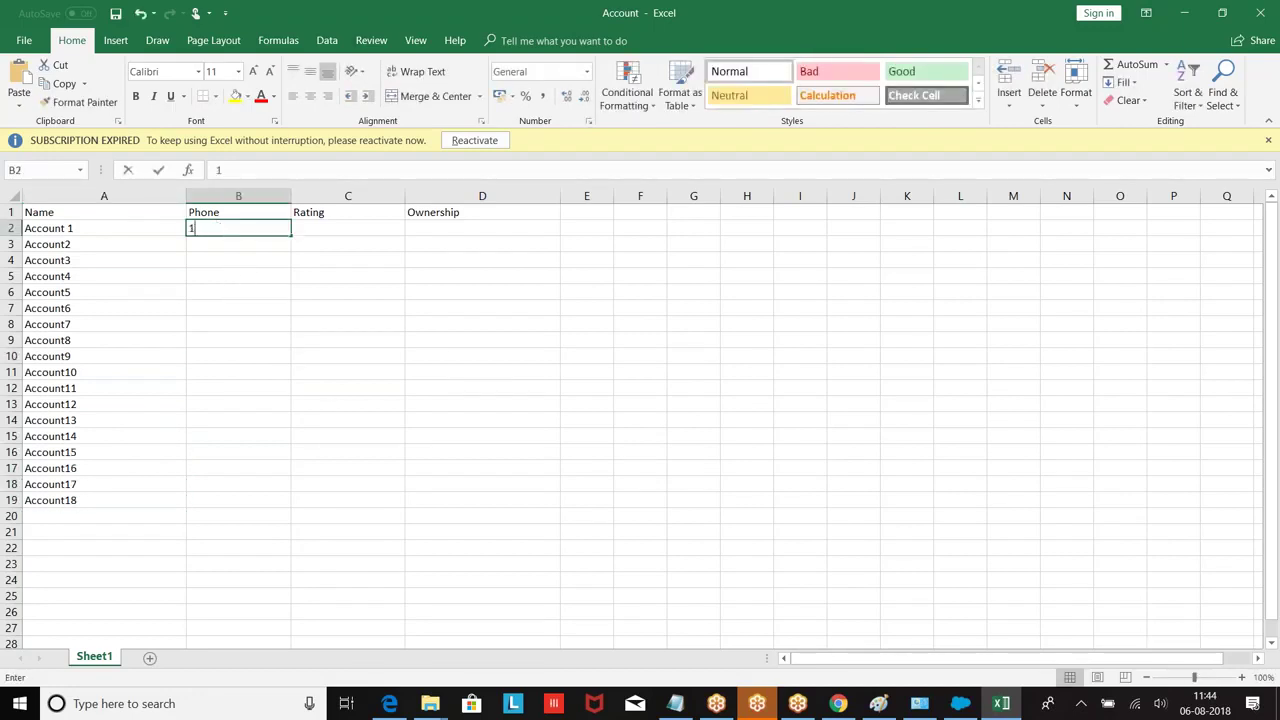
{"action": "type", "text": "1234"}
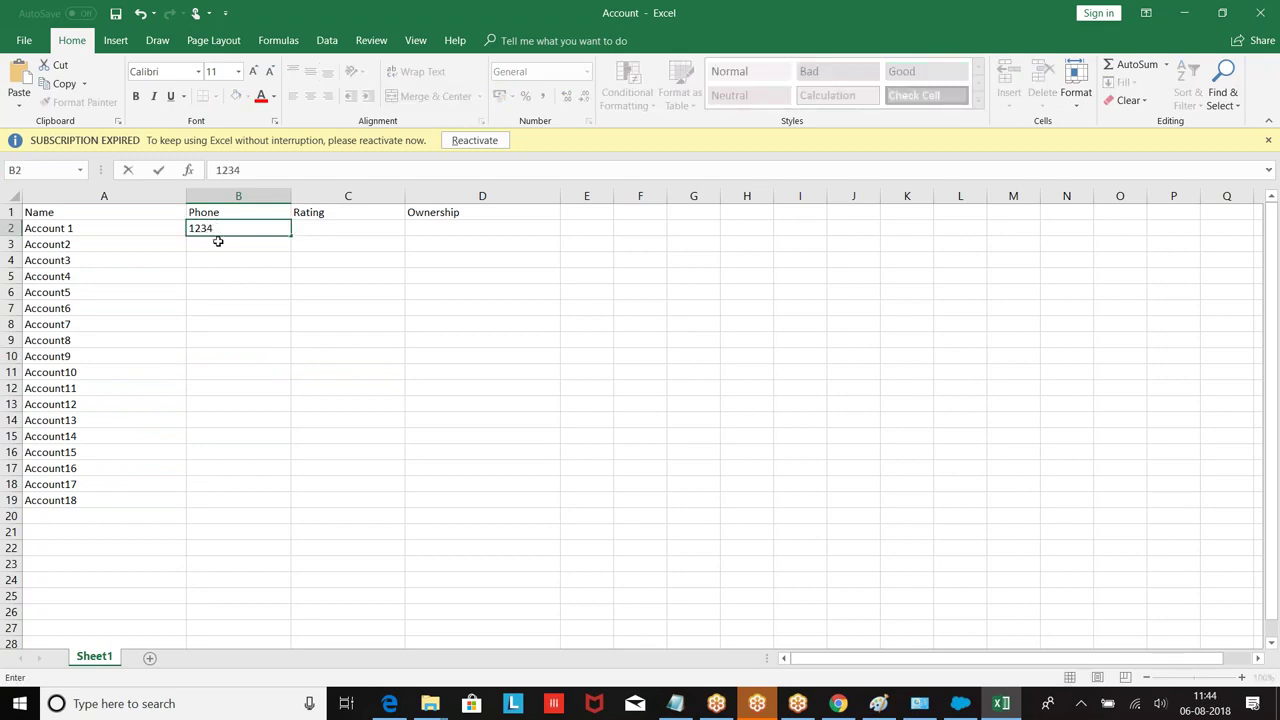
{"action": "key", "text": "Return"}
{"action": "type", "text": "1235"}
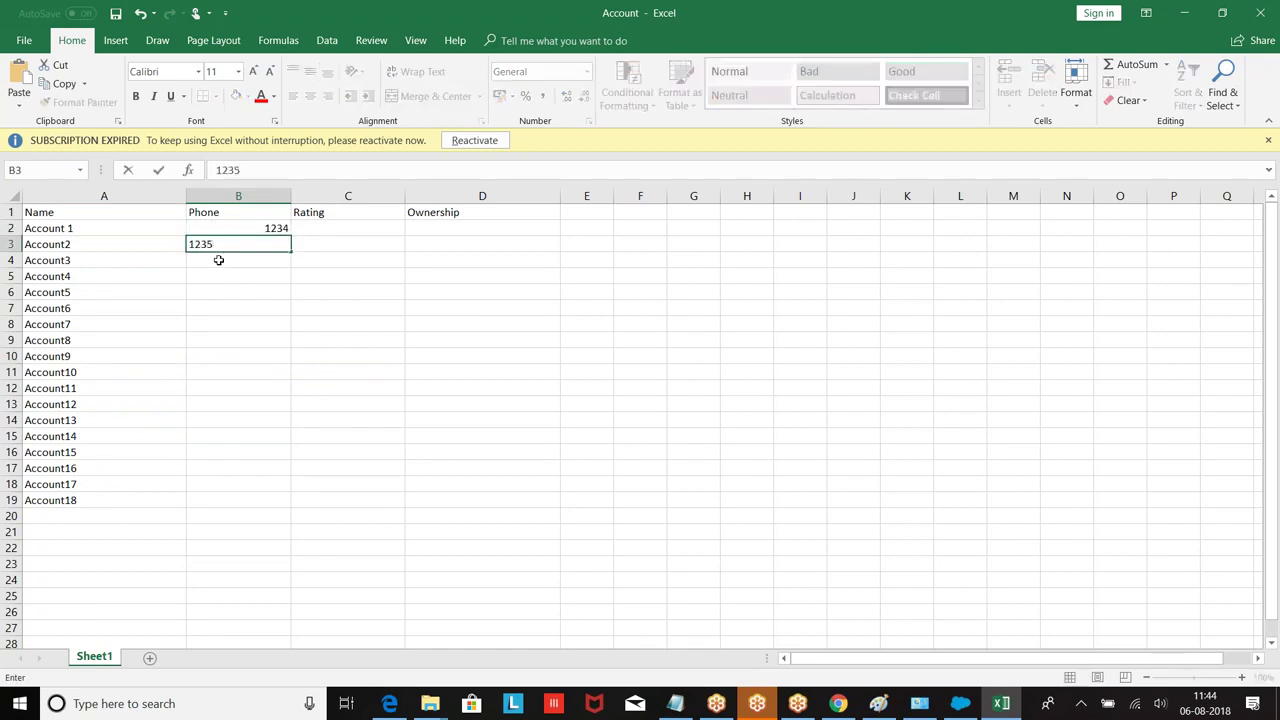
{"action": "key", "text": "Return"}
{"action": "type", "text": "123"}
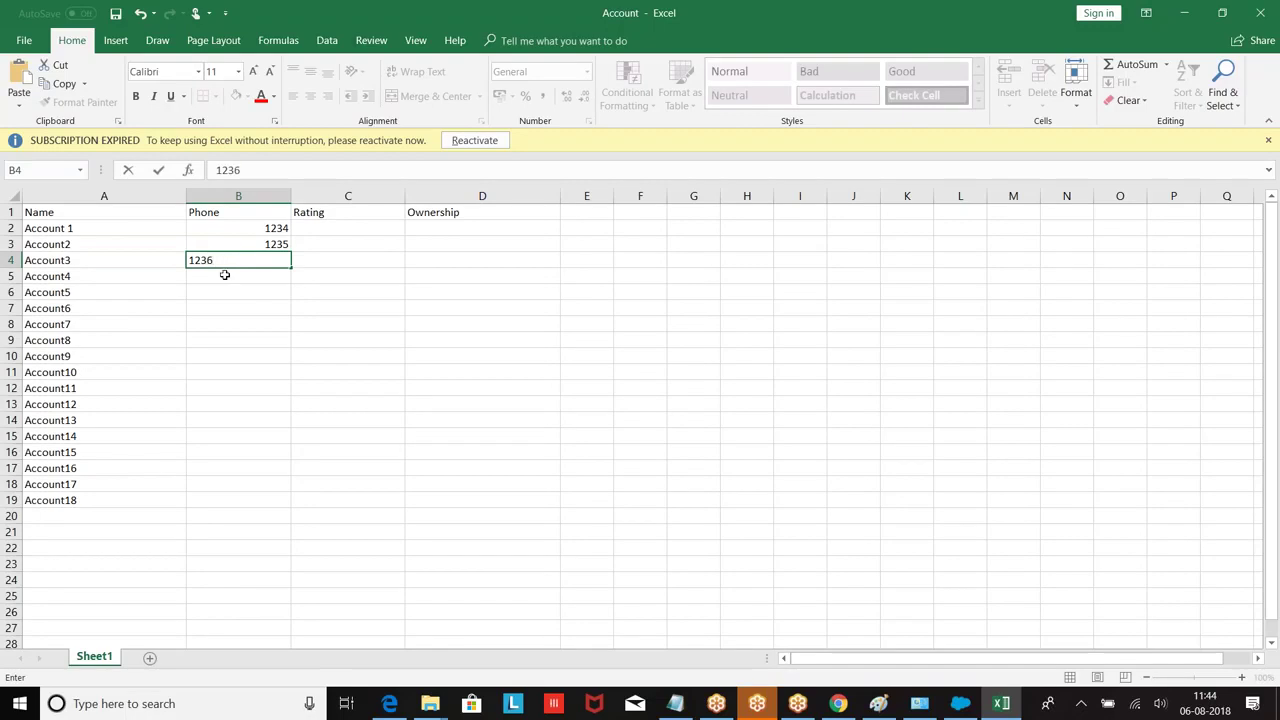
{"action": "type", "text": "6"}
{"action": "key", "text": "Return"}
{"action": "left_click_drag", "start_coordinate": [268, 228], "coordinate": [275, 510]}
{"action": "left_click", "coordinate": [385, 386]}
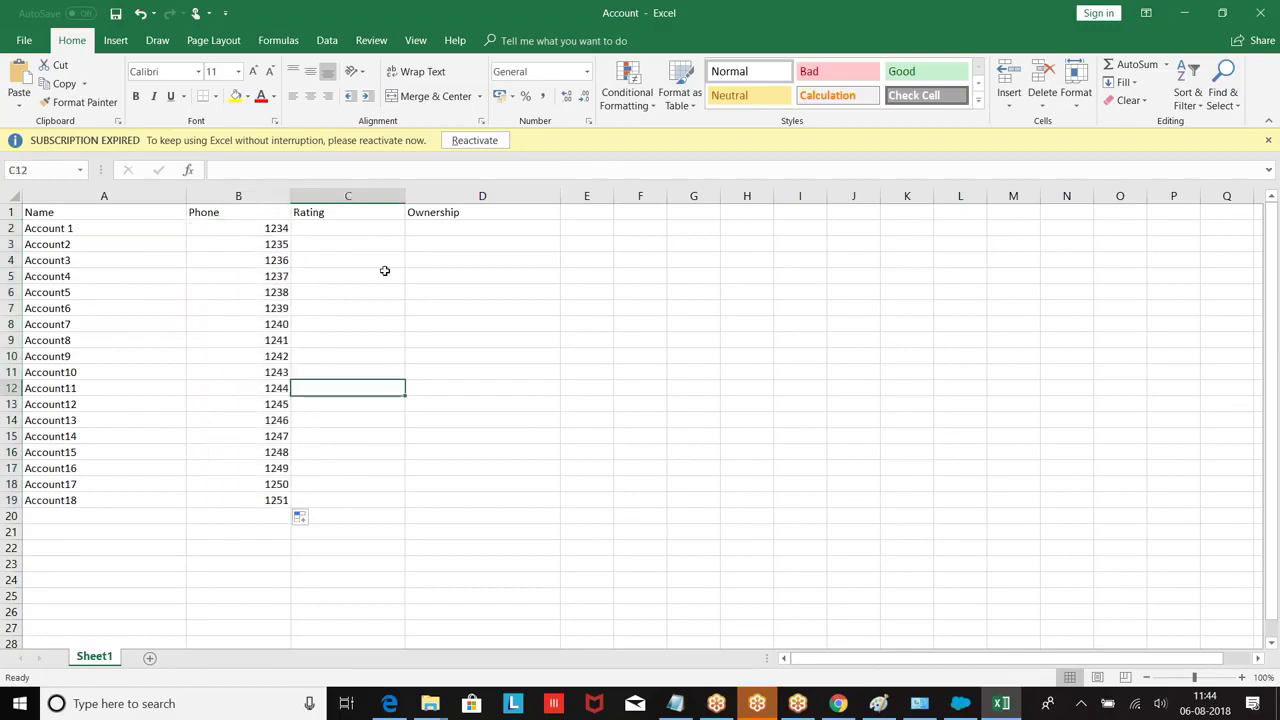
Step: Fill the Rating column with HOT for Account 1–7, Warm for 8–14, Cold for 15–18
{"action": "double_click", "coordinate": [337, 225]}
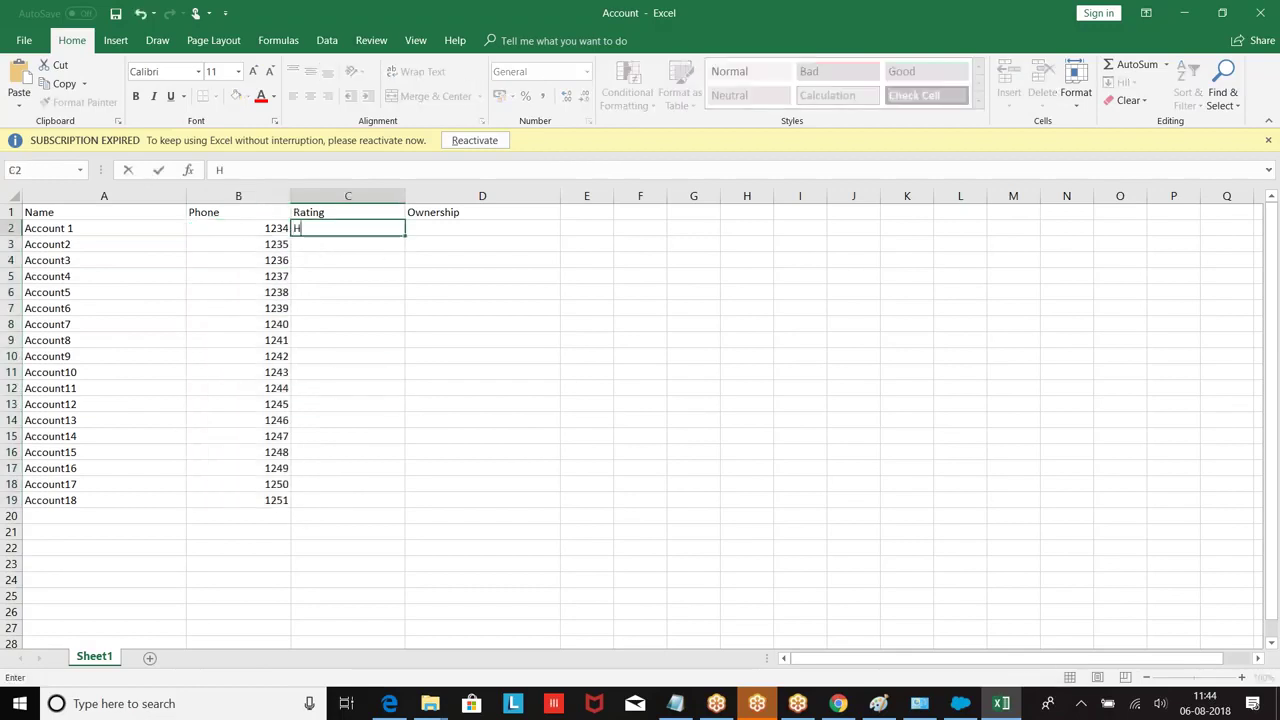
{"action": "type", "text": "o"}
{"action": "key", "text": "BackSpace"}
{"action": "key", "text": "BackSpace"}
{"action": "key", "text": "BackSpace"}
{"action": "type", "text": "HOT"}
{"action": "left_click_drag", "start_coordinate": [405, 235], "coordinate": [412, 330]}
{"action": "left_click", "coordinate": [340, 404]}
{"action": "left_click", "coordinate": [302, 340]}
{"action": "type", "text": "Warm"}
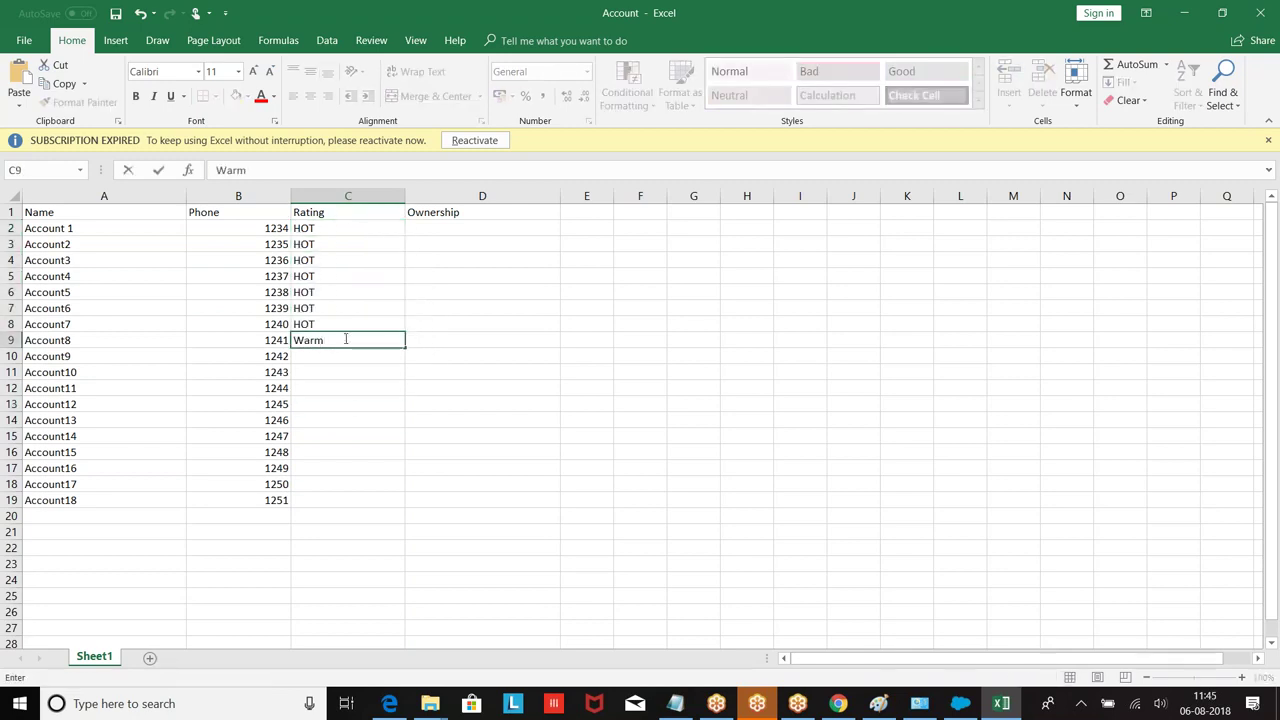
{"action": "left_click_drag", "start_coordinate": [405, 346], "coordinate": [398, 443]}
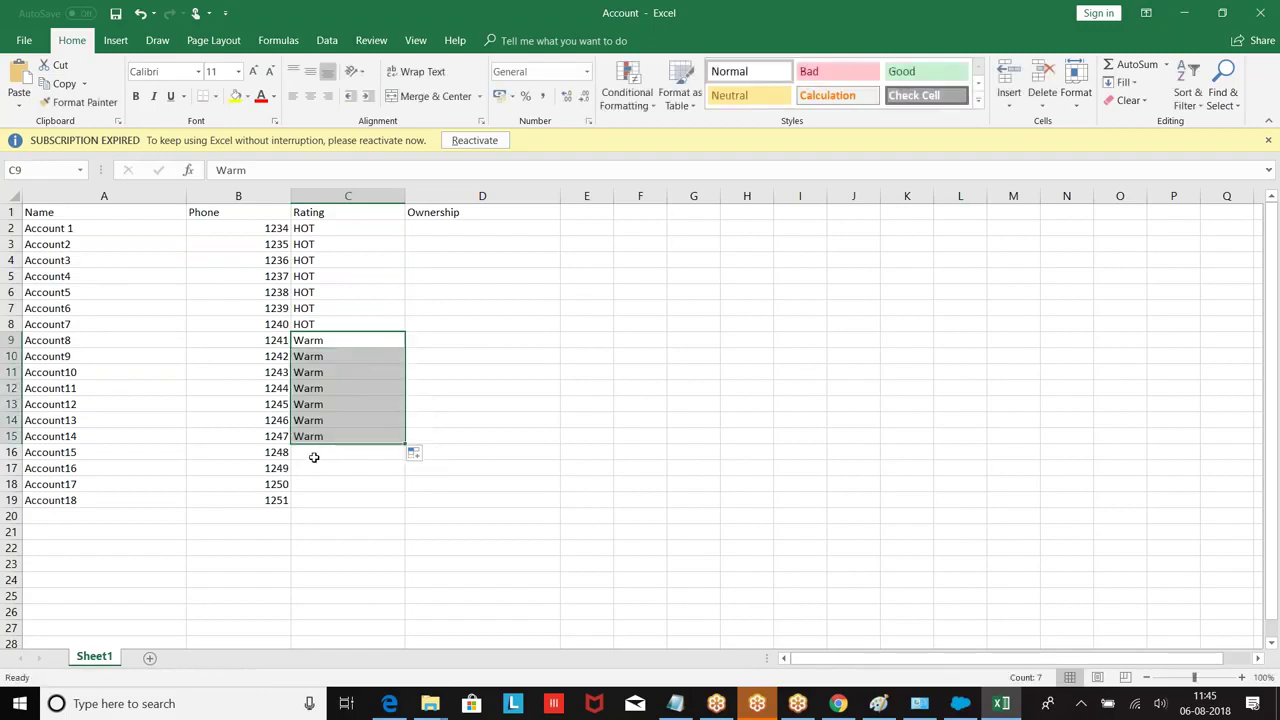
{"action": "left_click", "coordinate": [314, 454]}
{"action": "type", "text": "Cold"}
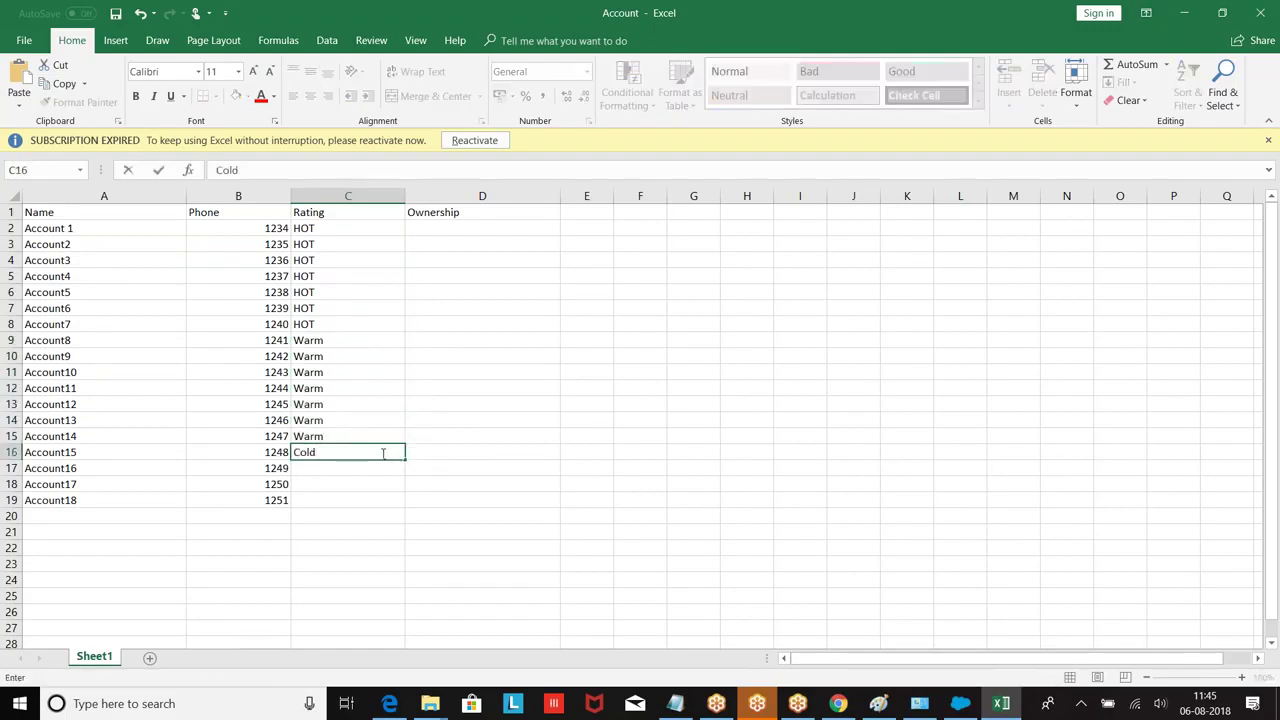
{"action": "left_click_drag", "start_coordinate": [404, 460], "coordinate": [404, 508]}
Step: Fill the Ownership column with Public for the first six accounts and Private for the rest
{"action": "left_click", "coordinate": [500, 437]}
{"action": "left_click", "coordinate": [437, 228]}
{"action": "type", "text": "Public"}
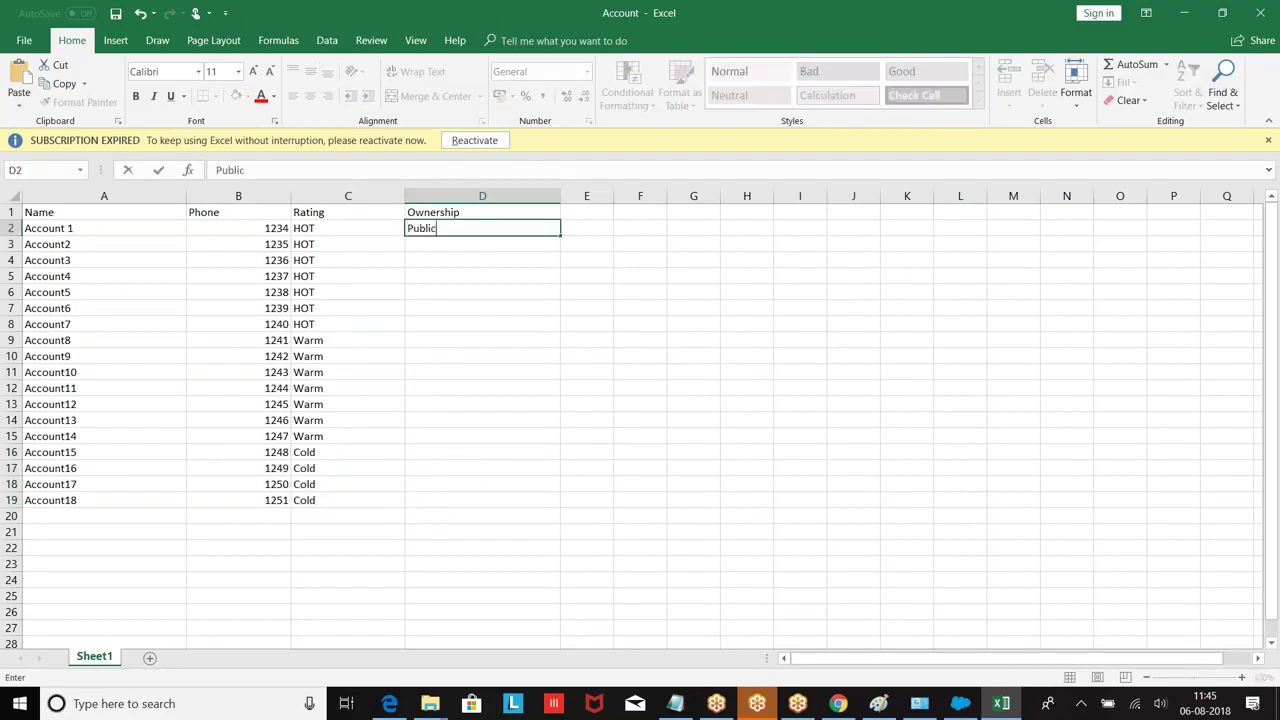
{"action": "left_click_drag", "start_coordinate": [560, 236], "coordinate": [555, 318]}
{"action": "left_click", "coordinate": [466, 391]}
{"action": "left_click", "coordinate": [418, 322]}
{"action": "type", "text": "Private"}
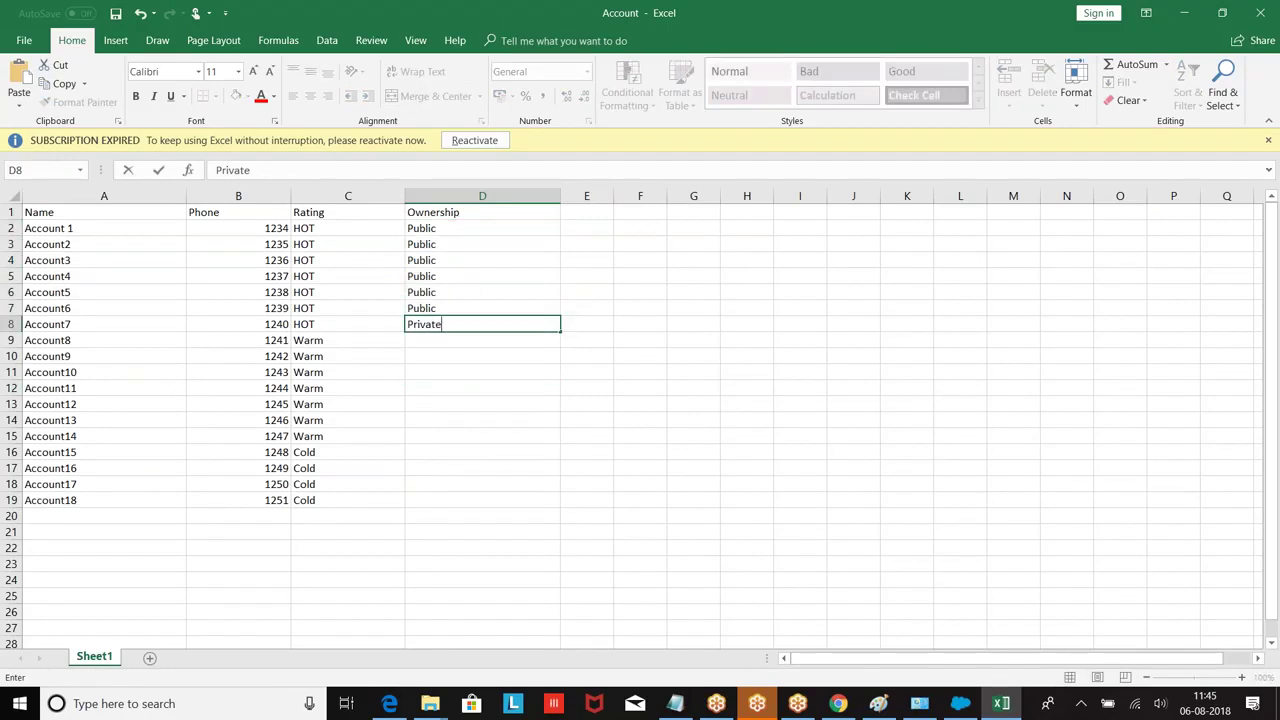
{"action": "left_click", "coordinate": [557, 330]}
{"action": "left_click_drag", "start_coordinate": [560, 331], "coordinate": [545, 505]}
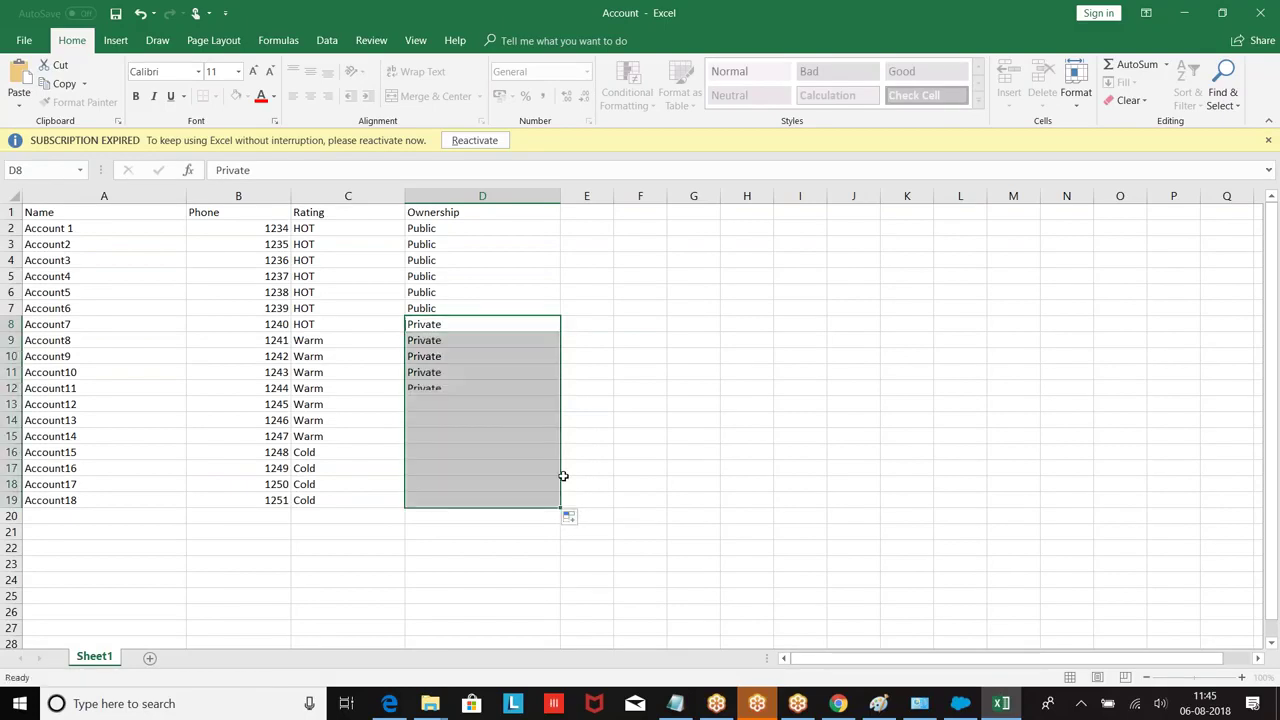
{"action": "left_click", "coordinate": [691, 369]}
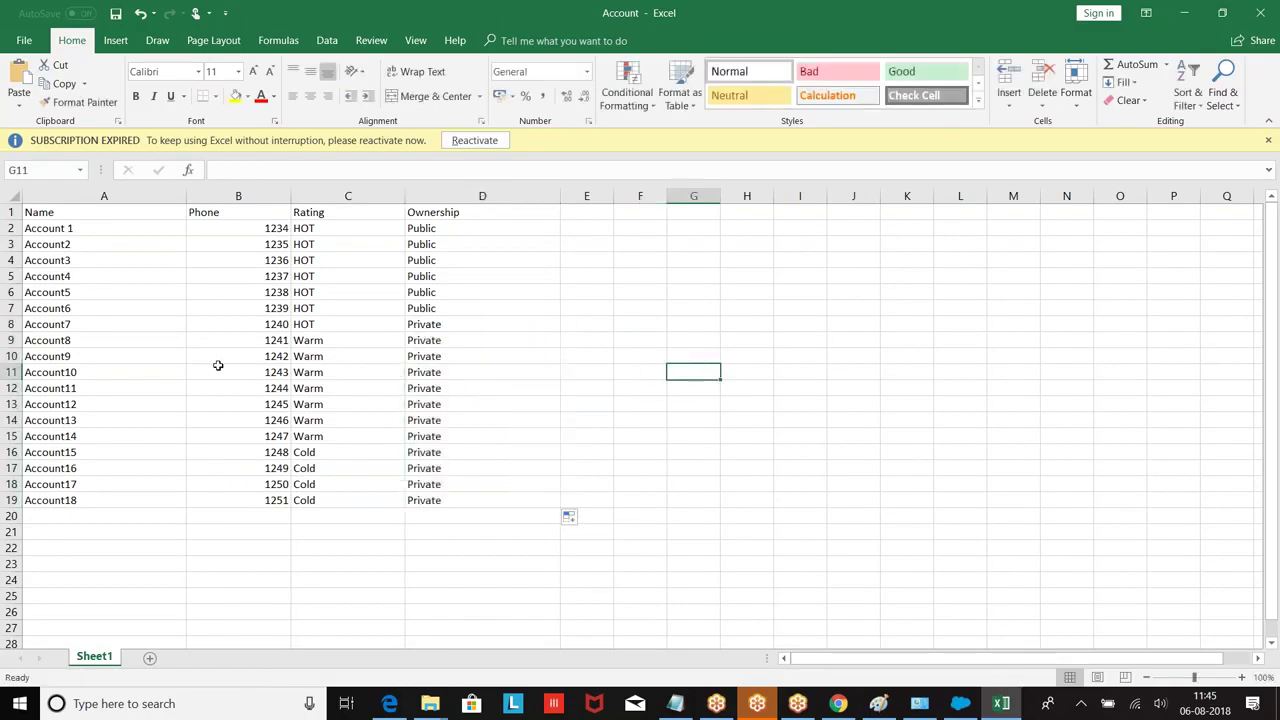
Step: Save the sheet as Account in CSV (Comma delimited) format, then close Excel
{"action": "left_click", "coordinate": [24, 38]}
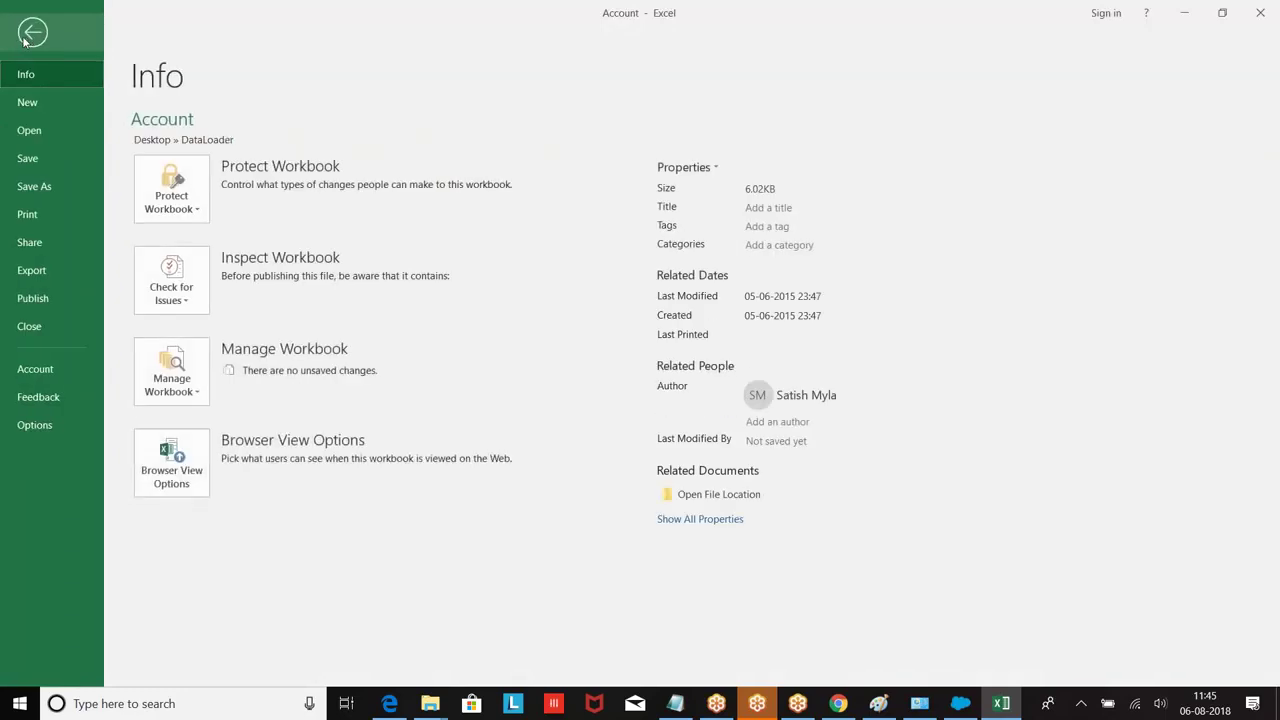
{"action": "left_click", "coordinate": [30, 186]}
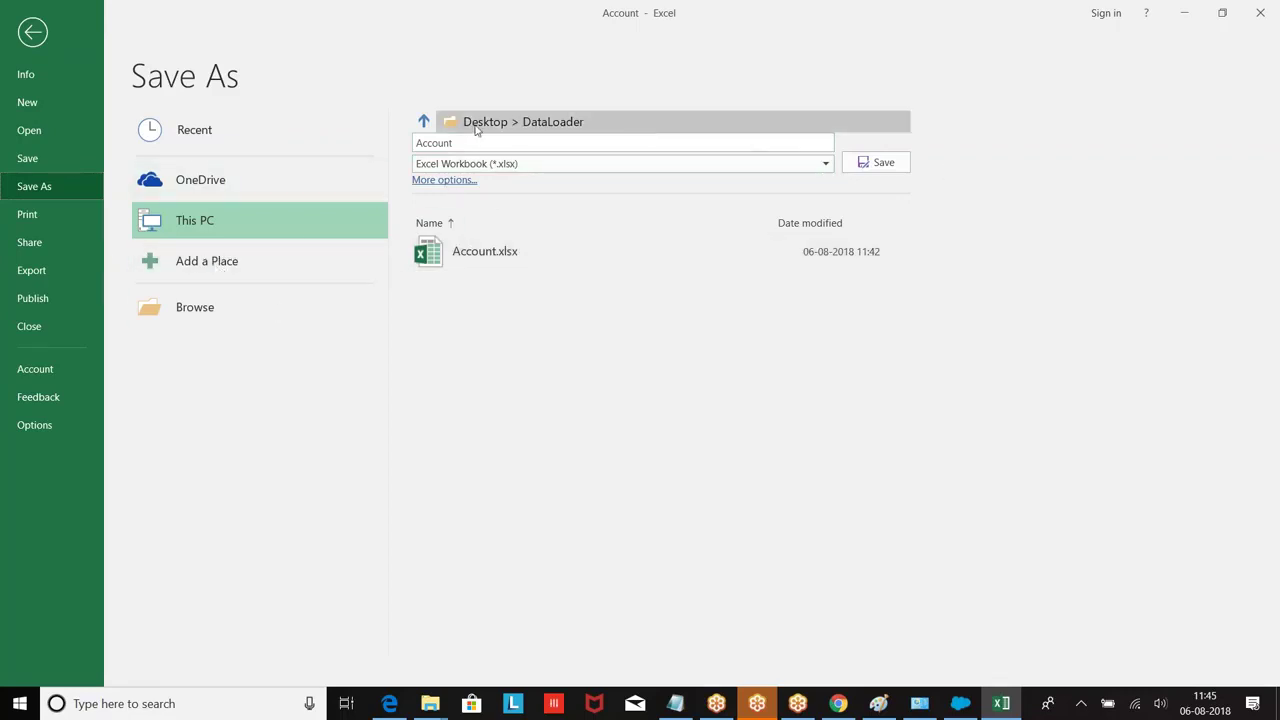
{"action": "left_click", "coordinate": [566, 170]}
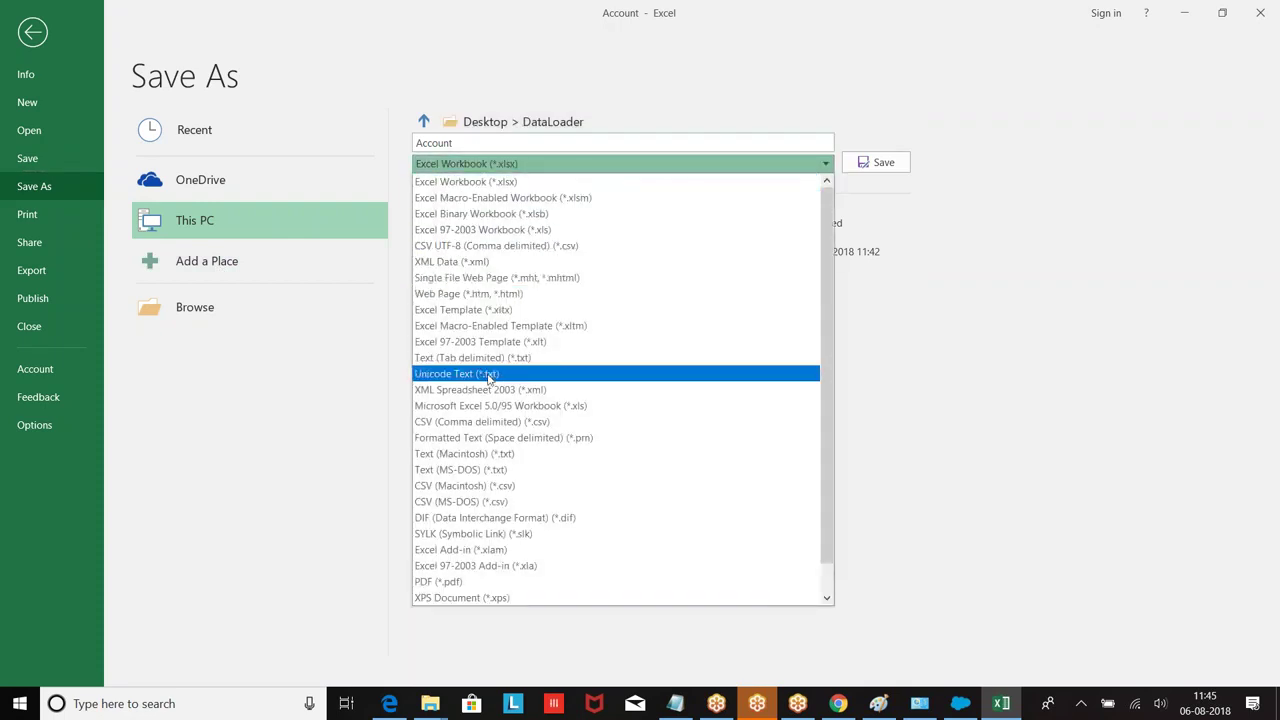
{"action": "left_click", "coordinate": [467, 424]}
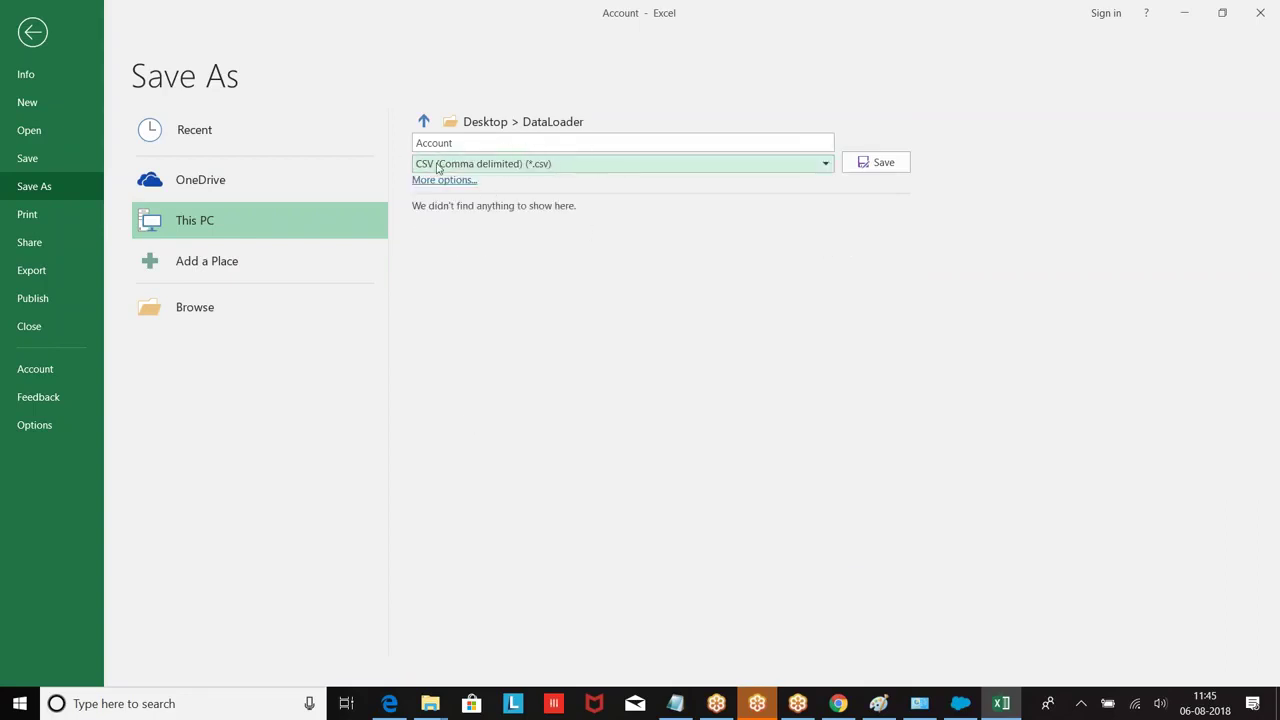
{"action": "left_click", "coordinate": [874, 164]}
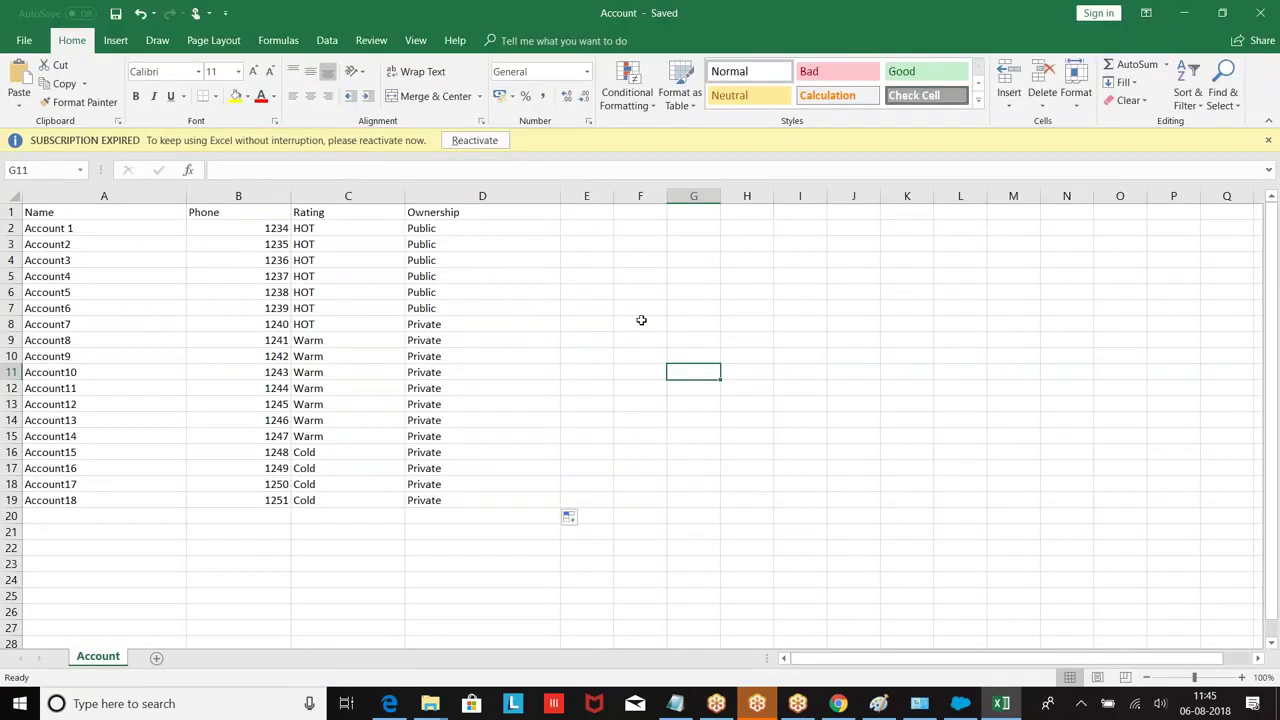
{"action": "left_click", "coordinate": [1267, 14]}
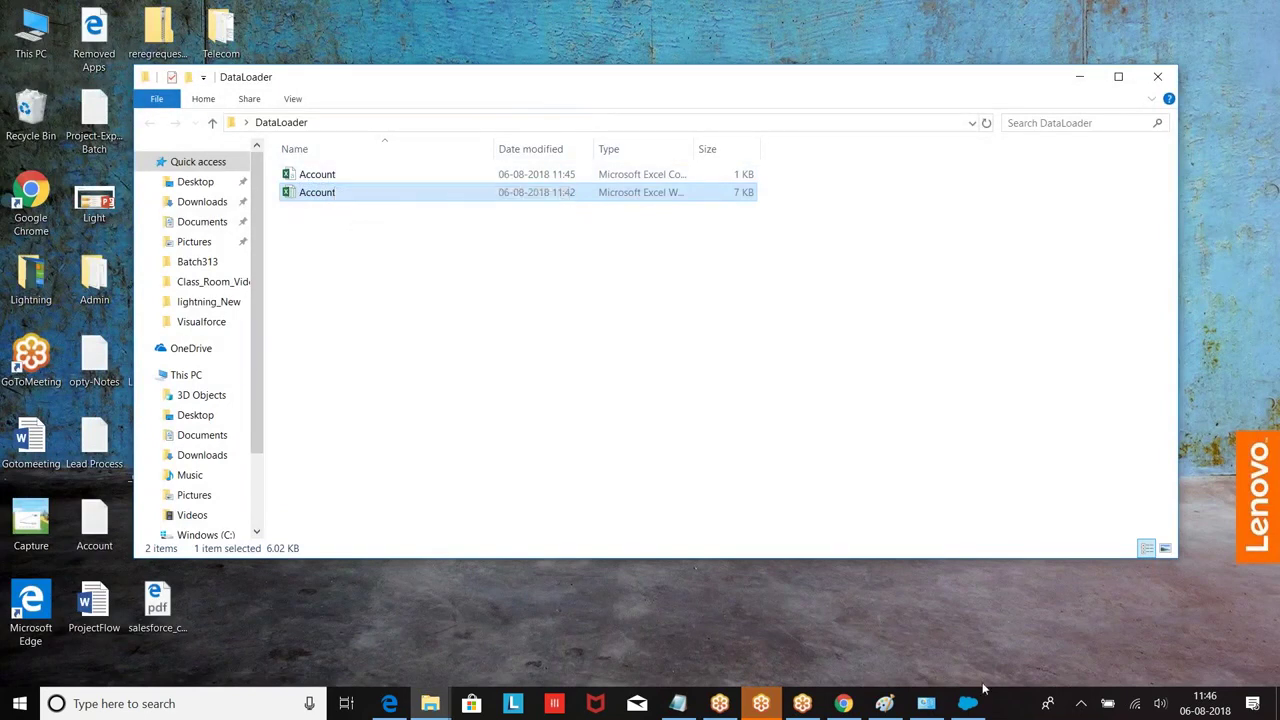
Step: Start an Account insert and choose Account.csv from Desktop > DataLoader as the source file
{"action": "left_click", "coordinate": [138, 226]}
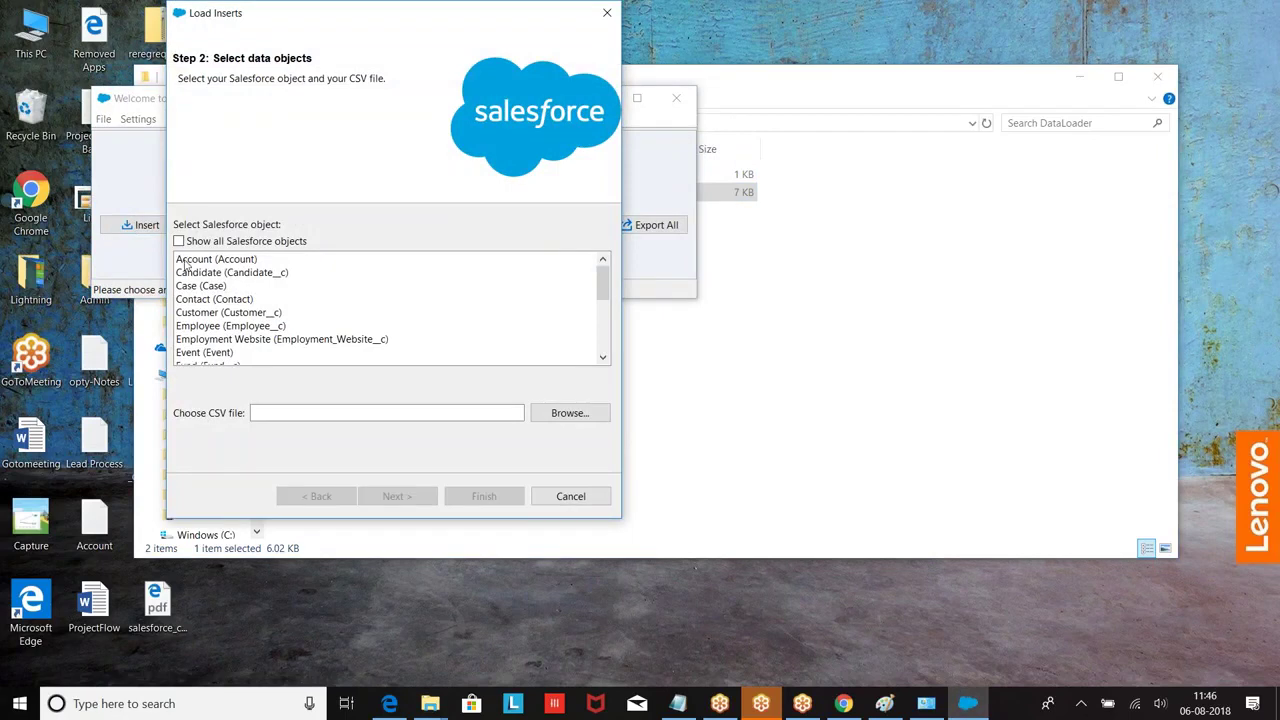
{"action": "left_click", "coordinate": [199, 262]}
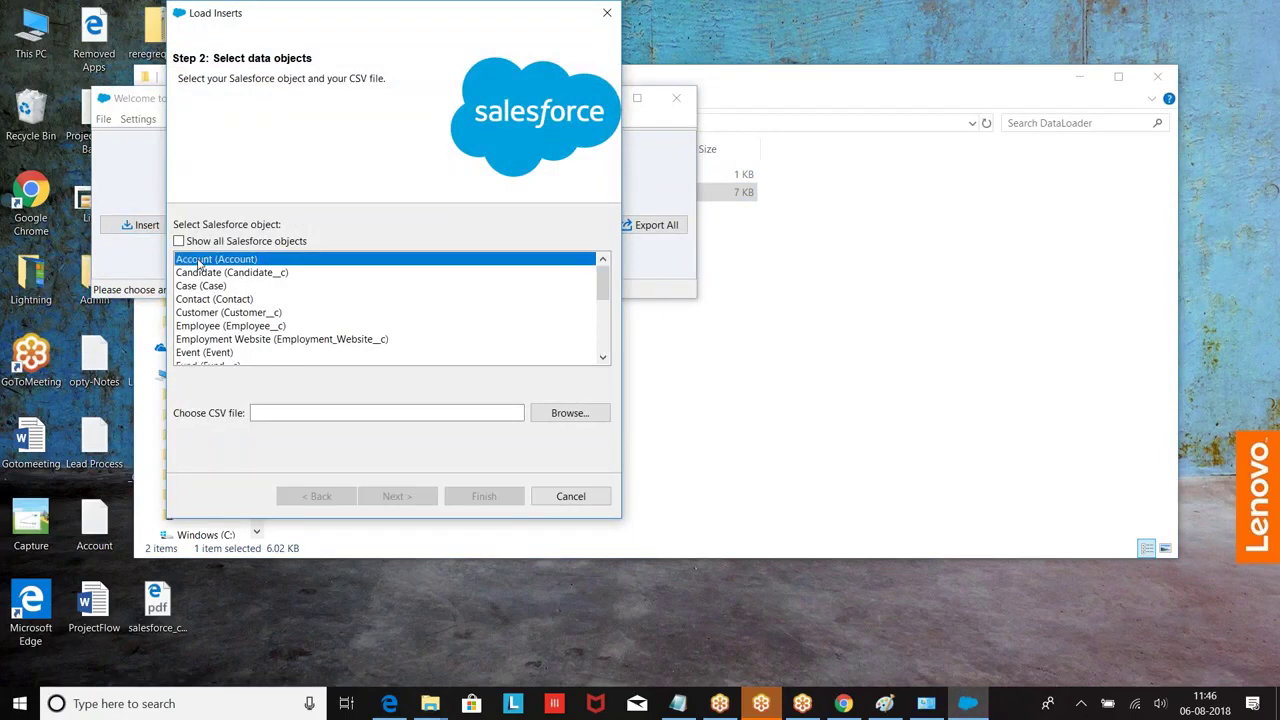
{"action": "left_click", "coordinate": [561, 415]}
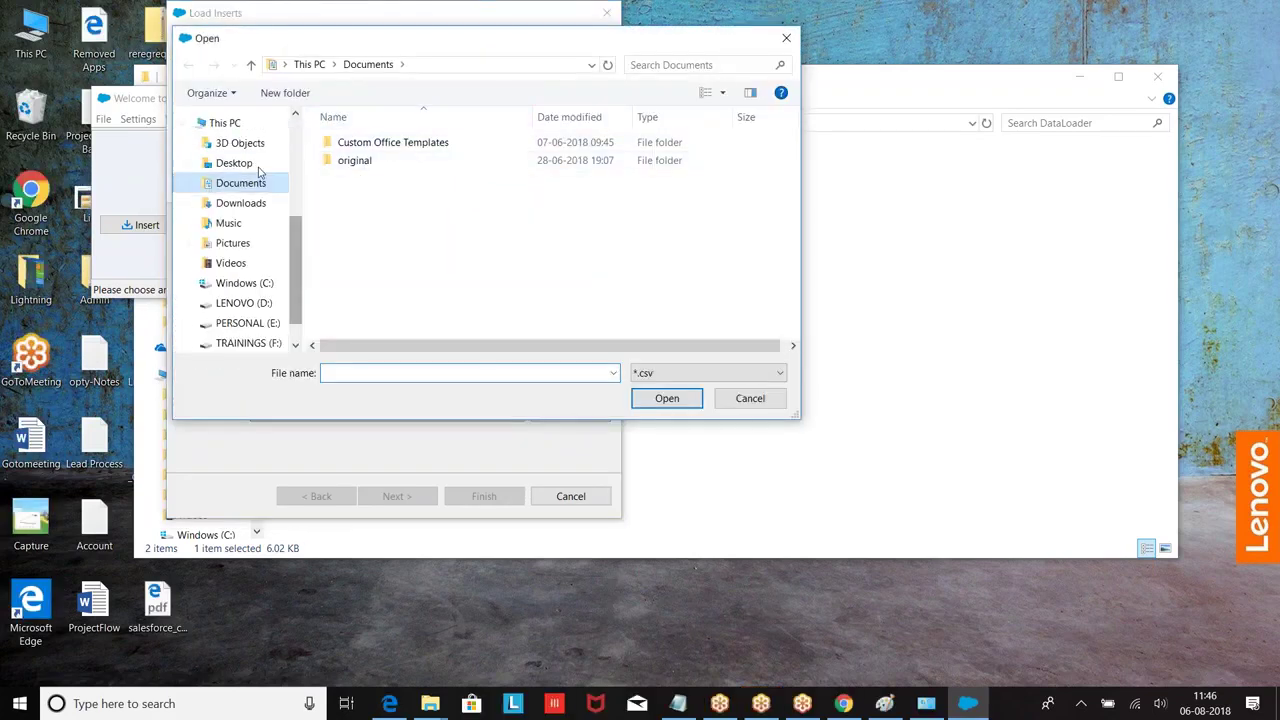
{"action": "left_click", "coordinate": [243, 165]}
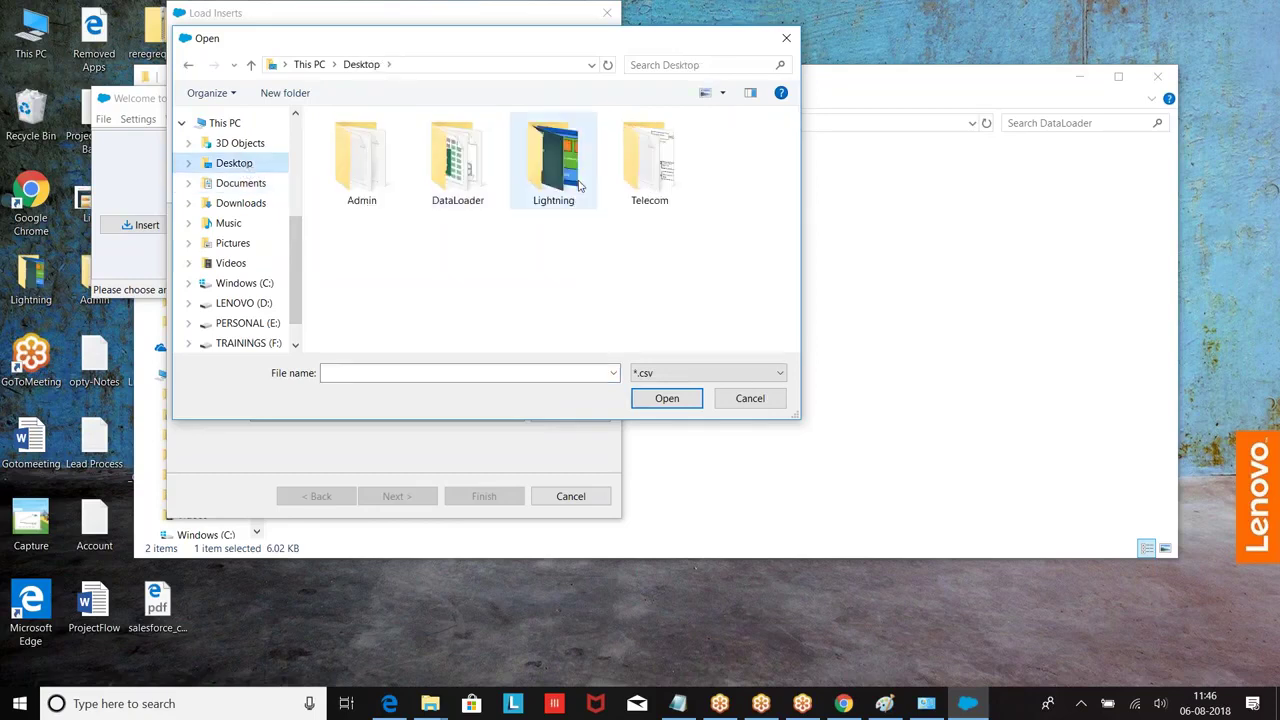
{"action": "double_click", "coordinate": [462, 180]}
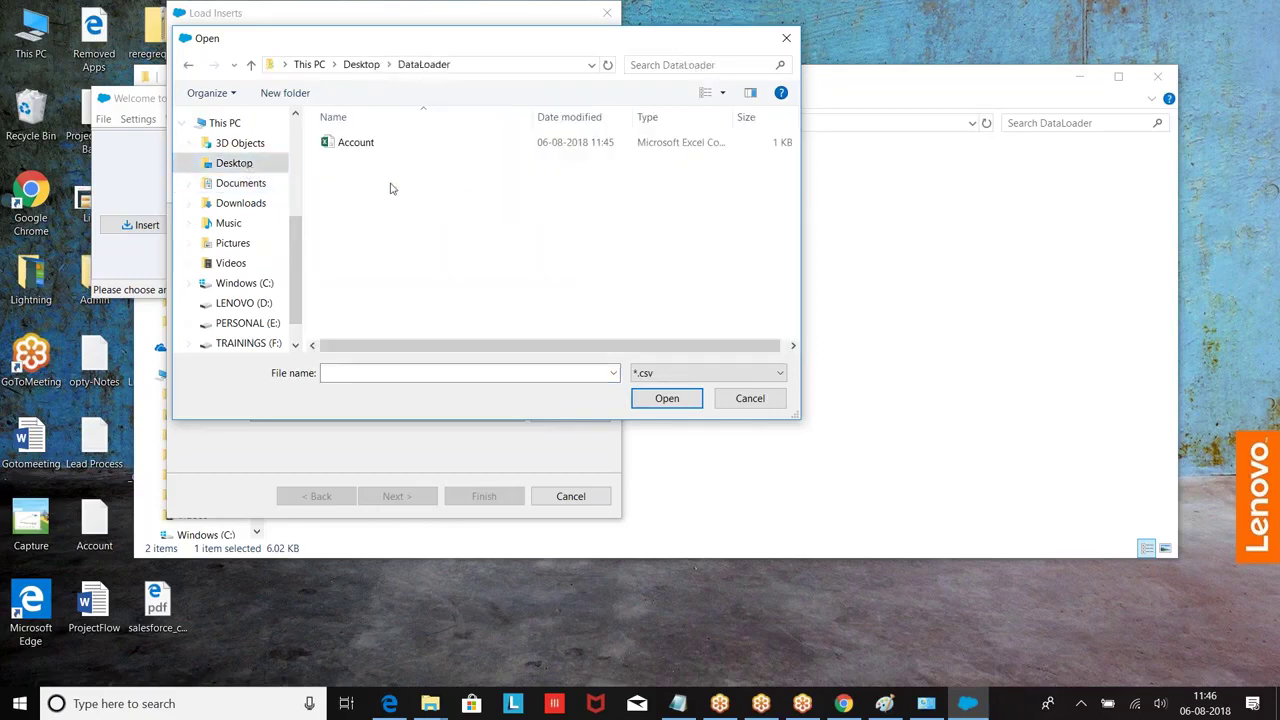
{"action": "left_click", "coordinate": [338, 143]}
{"action": "left_click", "coordinate": [665, 398]}
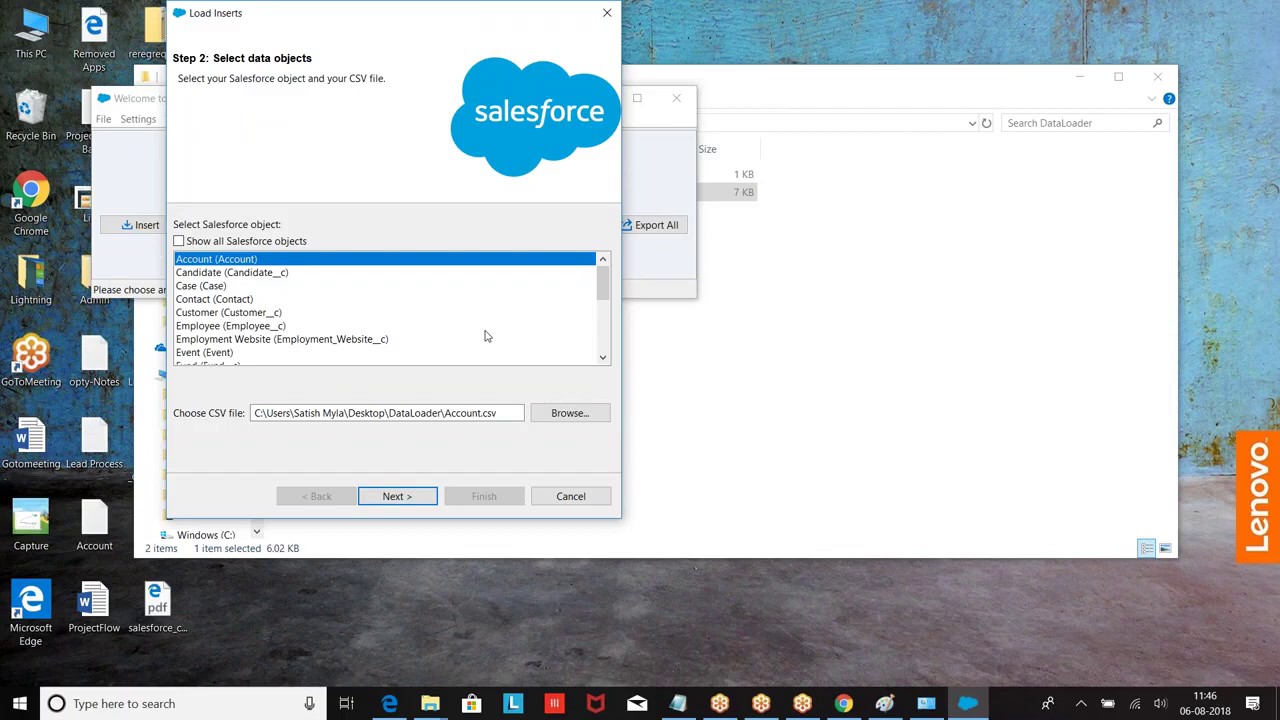
Step: Accept Account with Account.csv, acknowledge the 18 initialized records, and open the field-mapping editor
{"action": "left_click", "coordinate": [402, 498]}
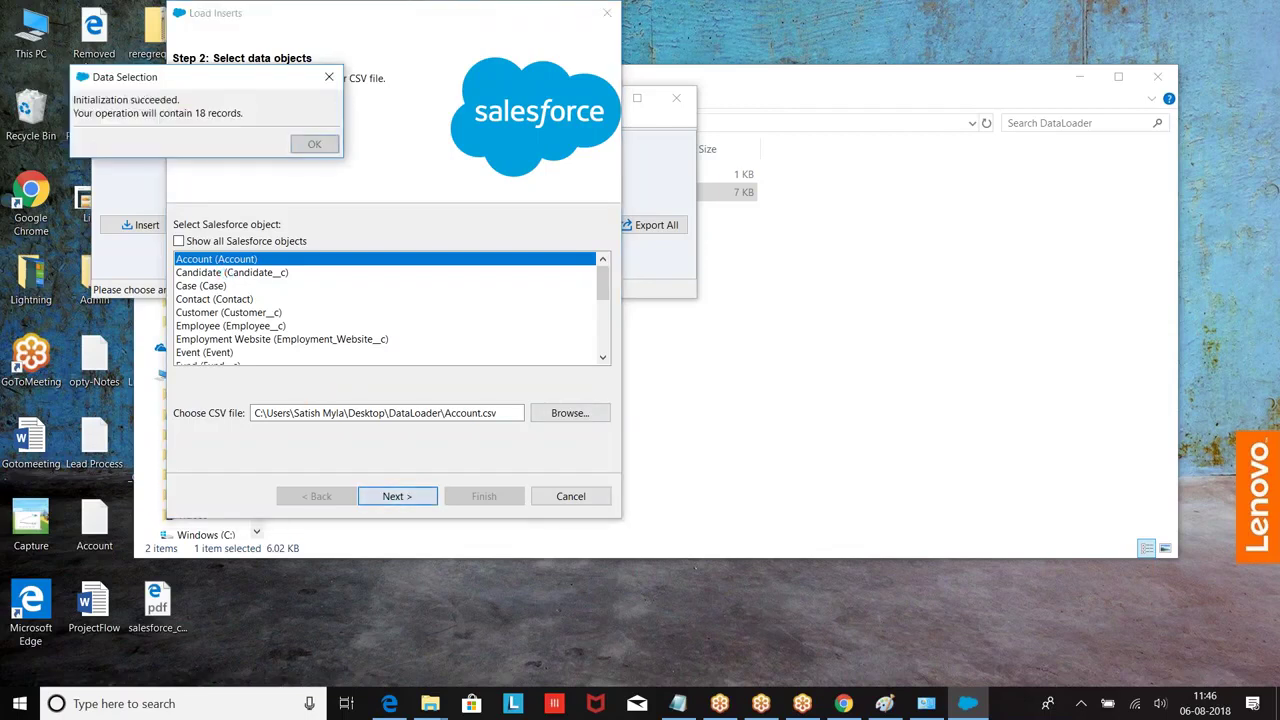
{"action": "left_click", "coordinate": [314, 143]}
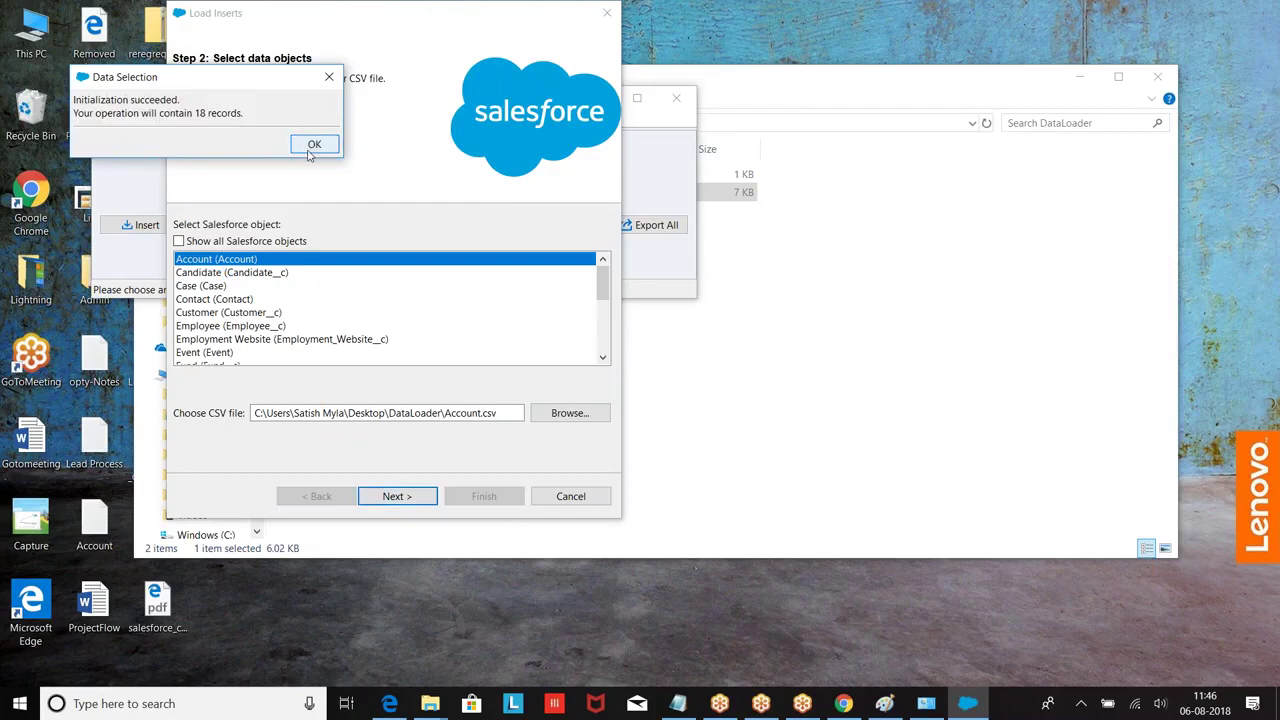
{"action": "left_click", "coordinate": [345, 228]}
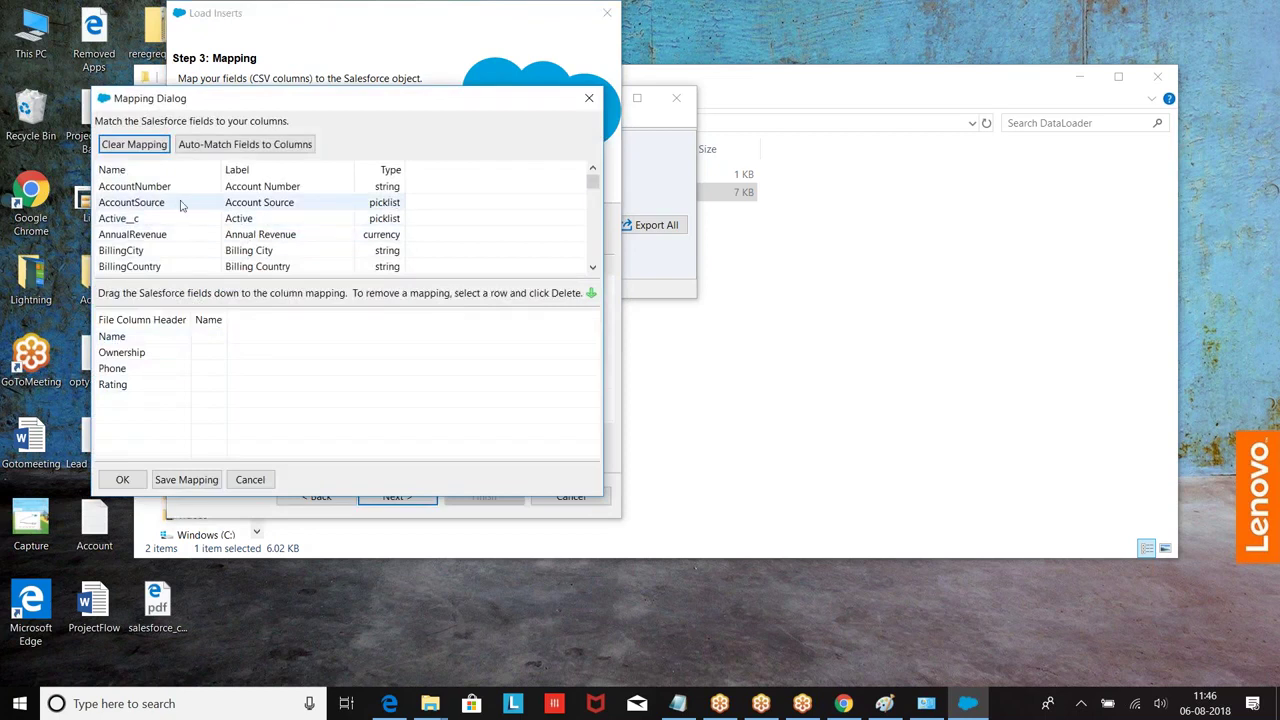
Step: Map Name and Ownership by hand, auto-match Phone and Rating, and advance to Step 4
{"action": "scroll", "coordinate": [183, 210], "scroll_direction": "down", "scroll_amount": 7}
{"action": "scroll", "coordinate": [183, 214], "scroll_direction": "down", "scroll_amount": 1}
{"action": "left_click_drag", "start_coordinate": [128, 204], "coordinate": [211, 349]}
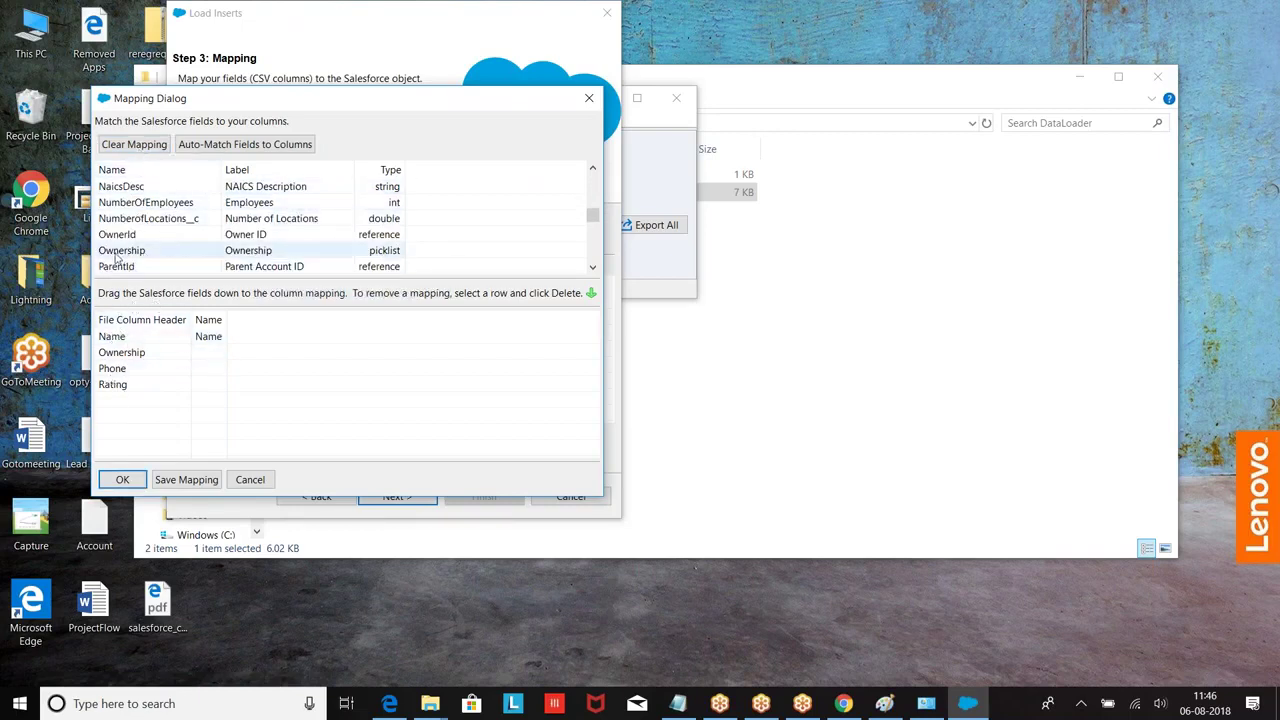
{"action": "left_click_drag", "start_coordinate": [120, 250], "coordinate": [226, 356]}
{"action": "left_click", "coordinate": [226, 145]}
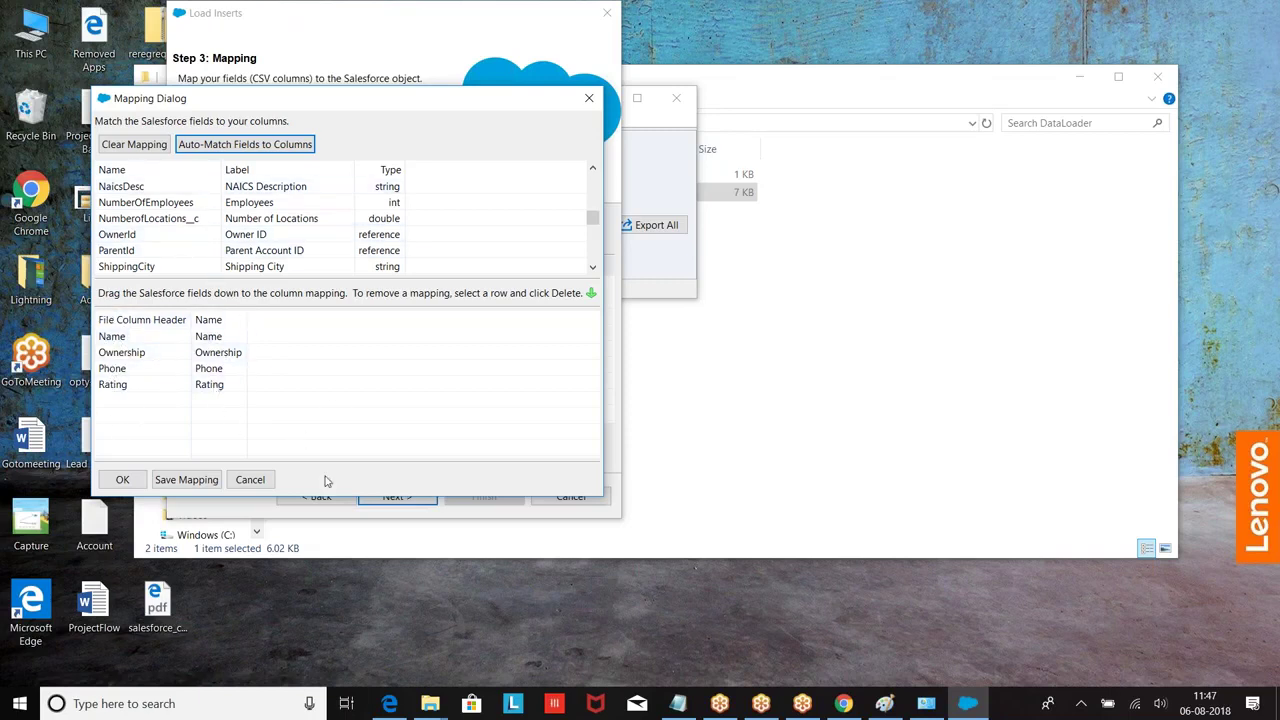
{"action": "left_click", "coordinate": [122, 479]}
{"action": "left_click", "coordinate": [395, 496]}
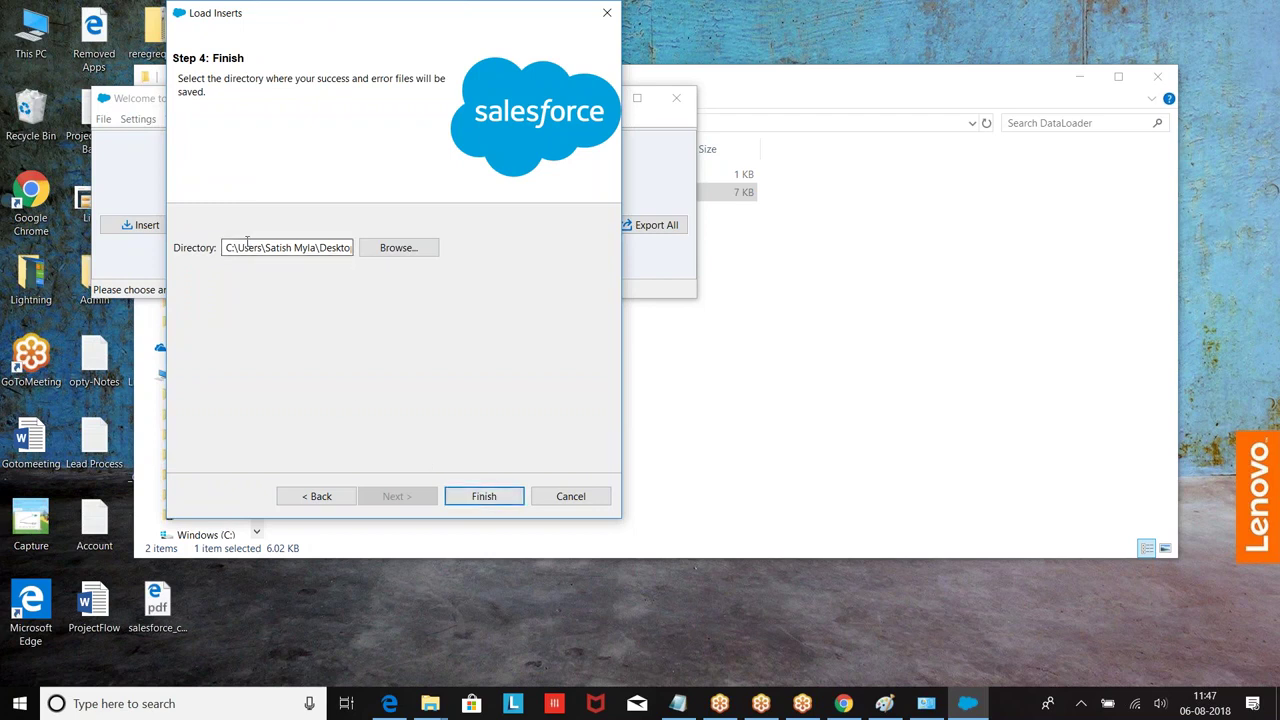
Step: Run the Account insert with the DataLoader folder as the results directory
{"action": "left_click", "coordinate": [482, 494]}
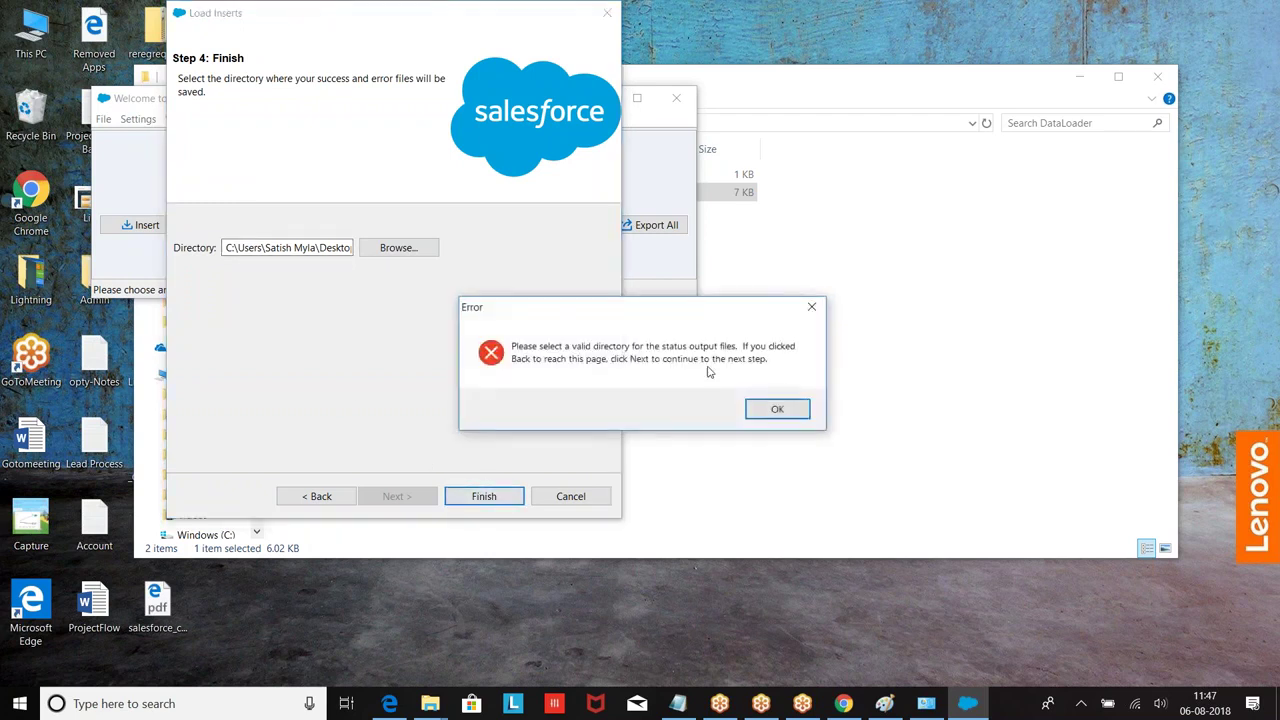
{"action": "left_click", "coordinate": [777, 410]}
{"action": "left_click", "coordinate": [398, 247]}
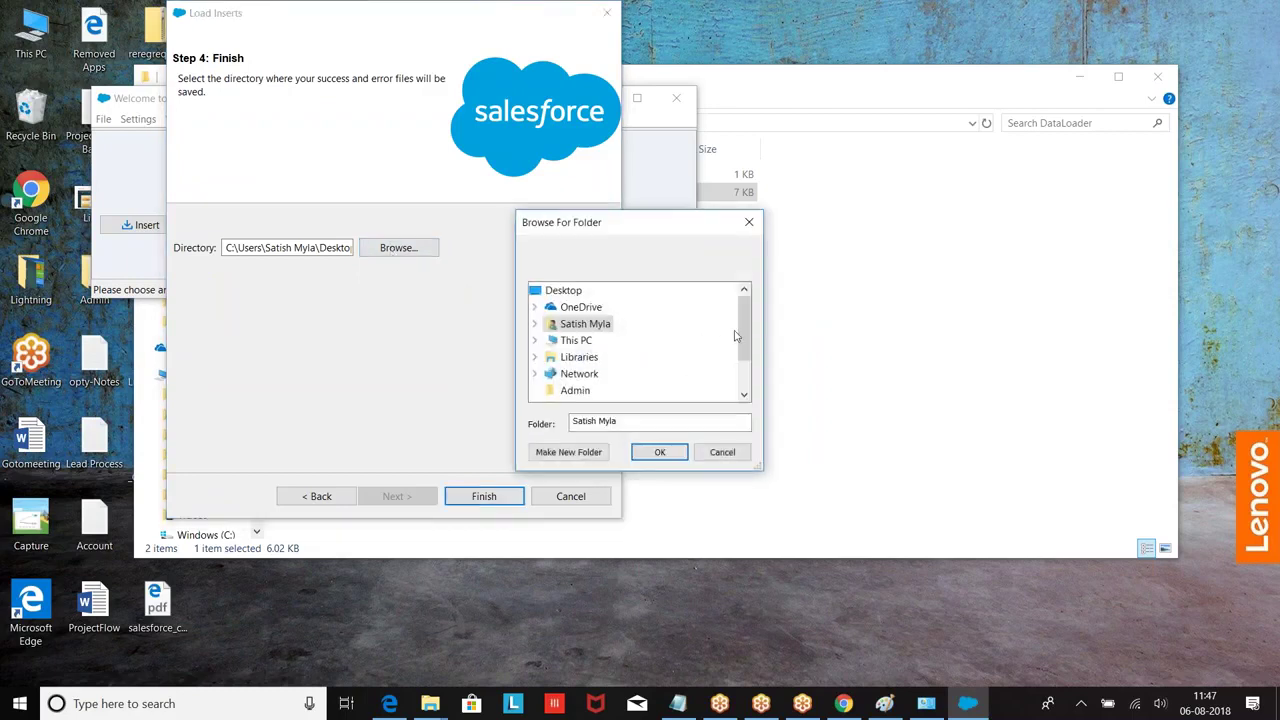
{"action": "left_click", "coordinate": [751, 370]}
{"action": "left_click", "coordinate": [603, 358]}
{"action": "left_click", "coordinate": [670, 453]}
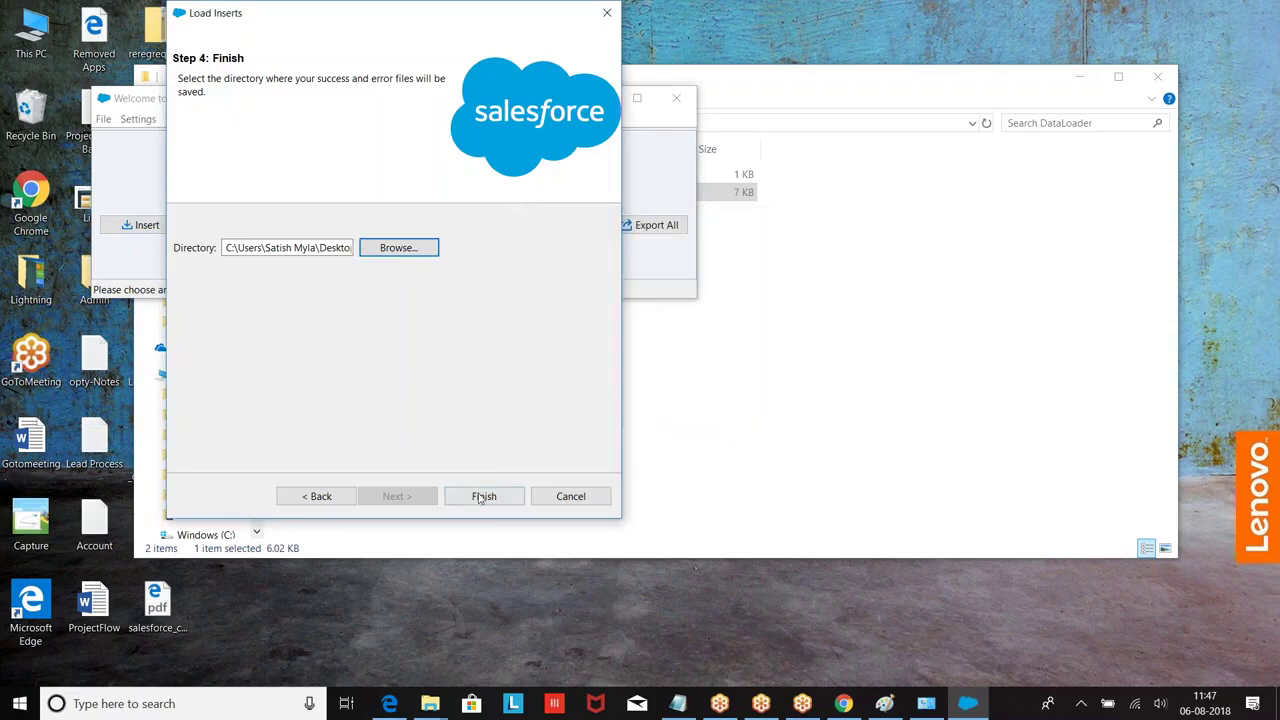
{"action": "left_click", "coordinate": [493, 498]}
{"action": "left_click", "coordinate": [681, 410]}
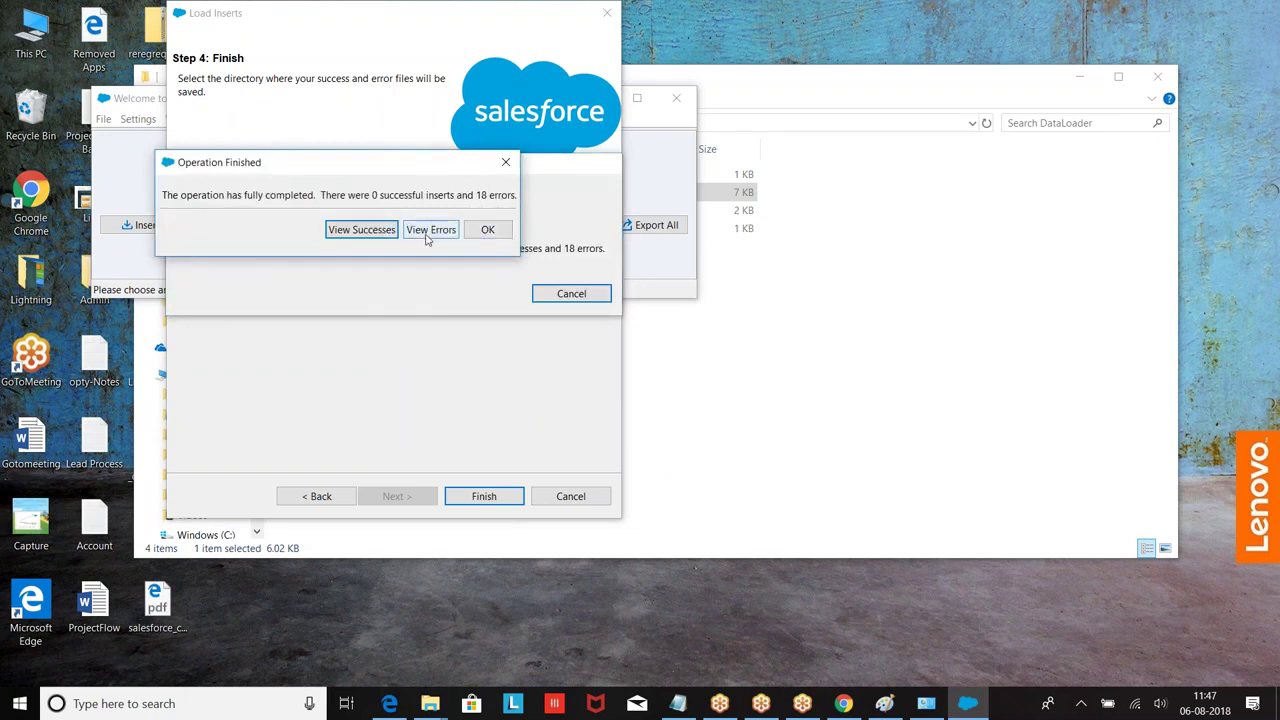
Step: Review the 18 errors, widened to show the missing user__c required-field messages
{"action": "left_click", "coordinate": [430, 233]}
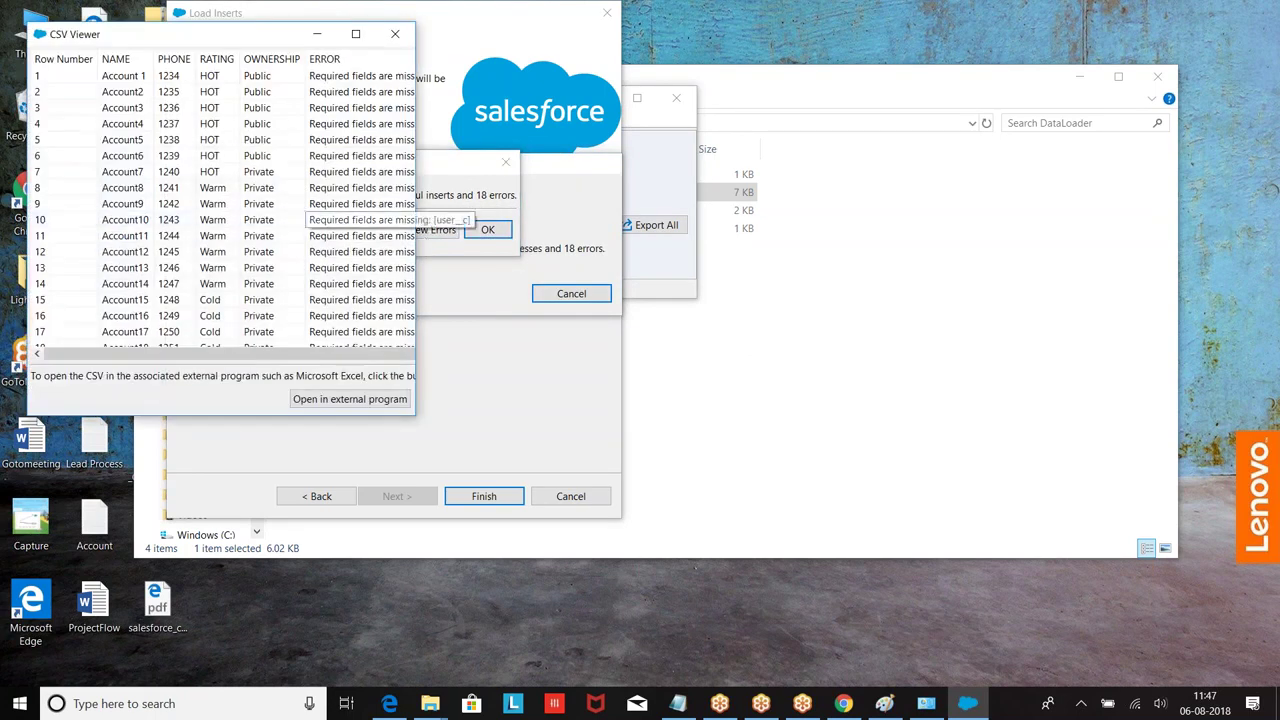
{"action": "left_click_drag", "start_coordinate": [415, 306], "coordinate": [903, 306]}
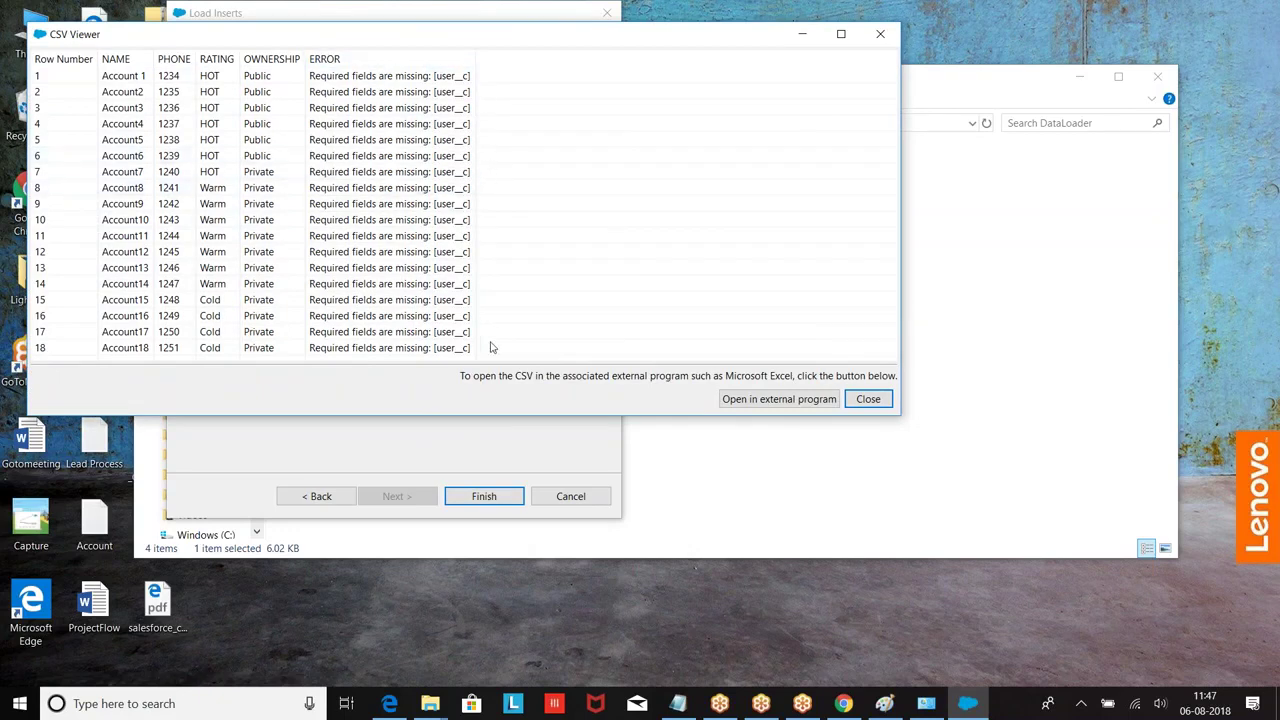
{"action": "left_click", "coordinate": [805, 37]}
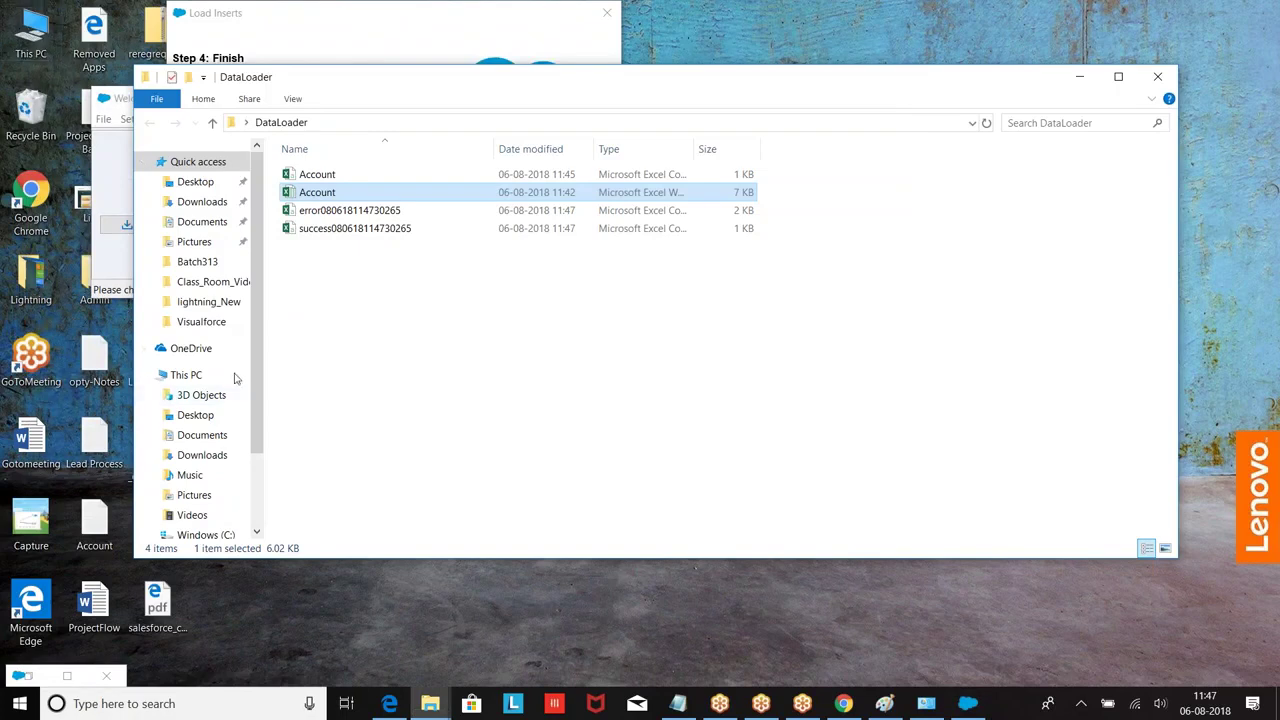
{"action": "left_click", "coordinate": [843, 703]}
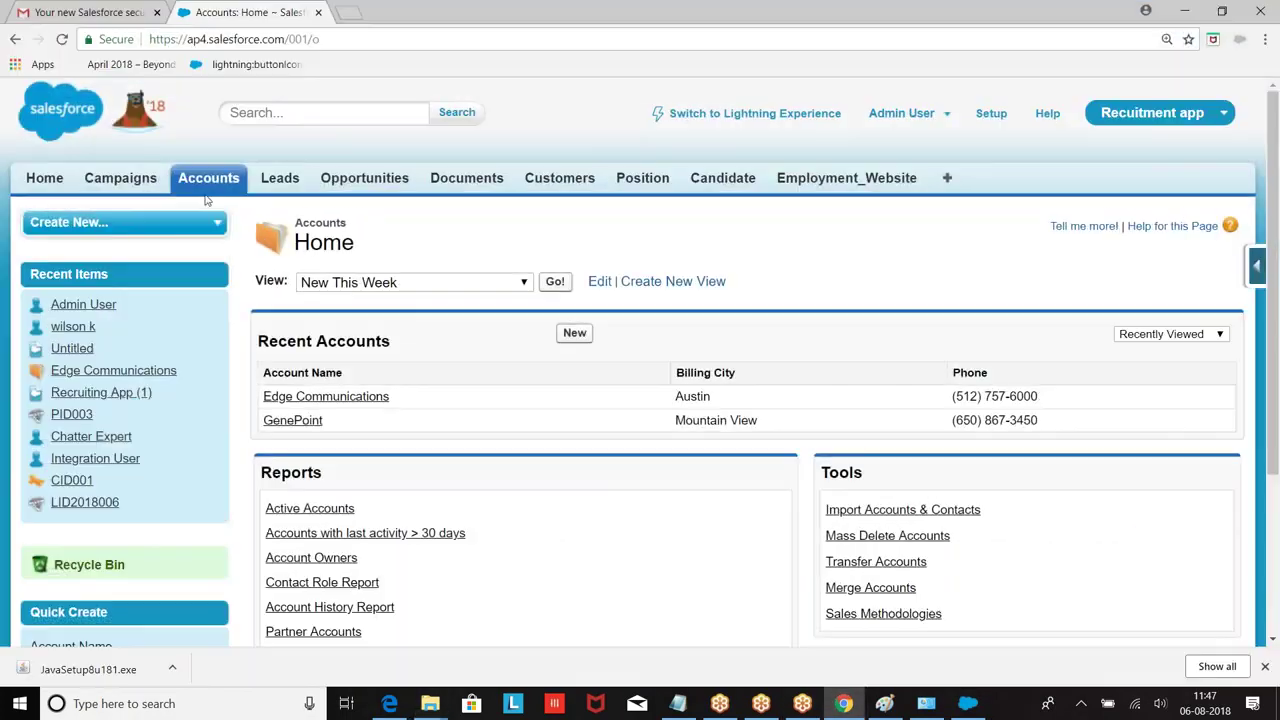
Step: Delete the user custom field from the Account fields list
{"action": "left_click", "coordinate": [210, 178]}
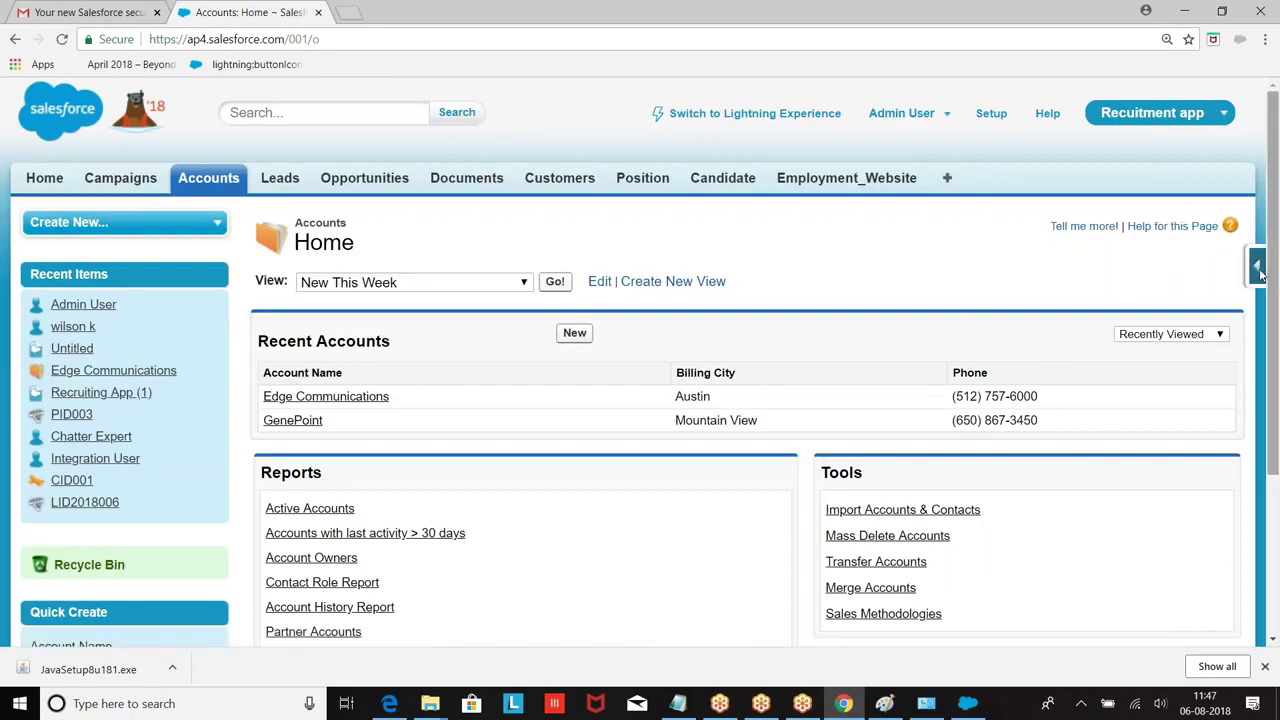
{"action": "left_click", "coordinate": [1257, 265]}
{"action": "left_click", "coordinate": [1086, 300]}
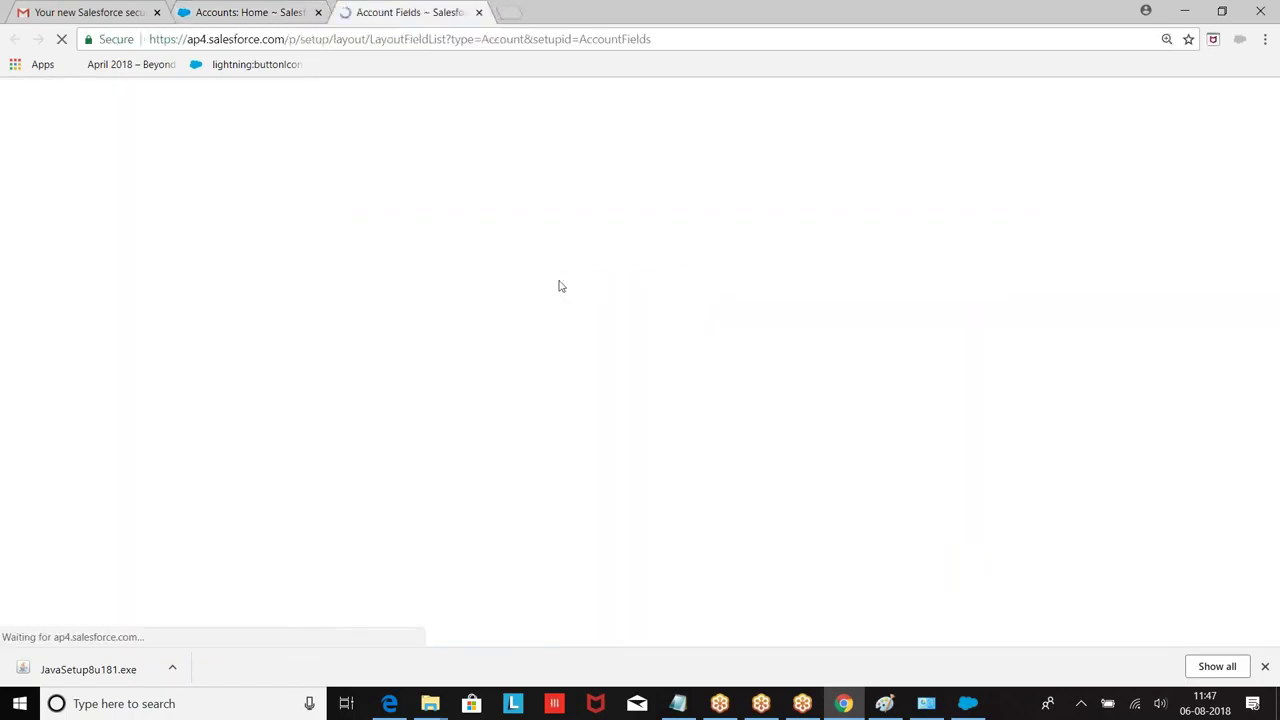
{"action": "scroll", "coordinate": [560, 286], "scroll_direction": "down", "scroll_amount": 10}
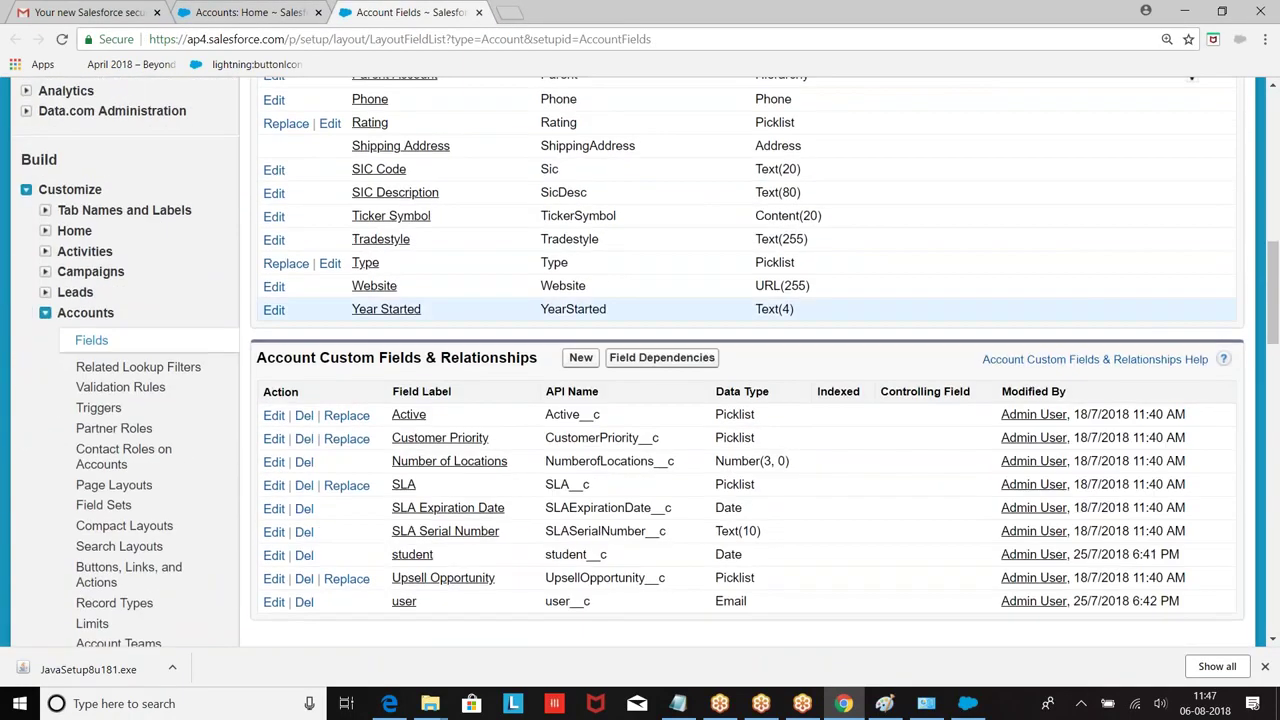
{"action": "scroll", "coordinate": [640, 305], "scroll_direction": "down", "scroll_amount": 3}
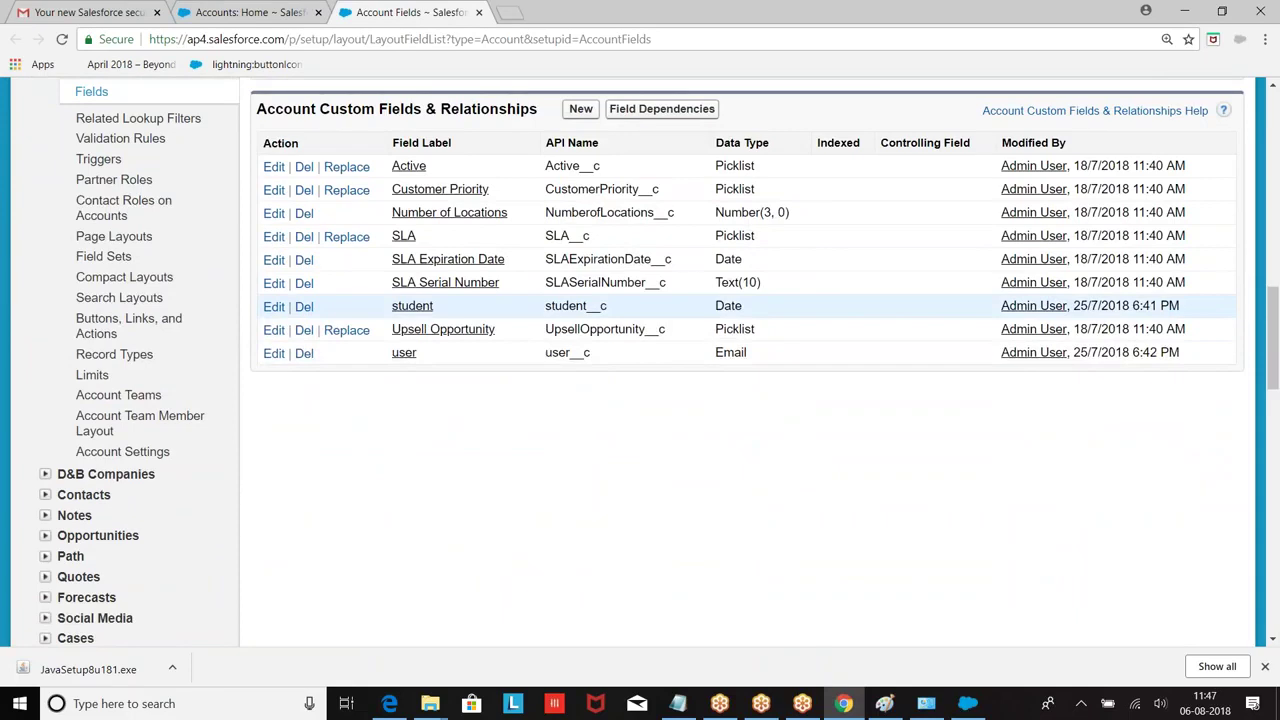
{"action": "left_click", "coordinate": [305, 354]}
{"action": "scroll", "coordinate": [165, 282], "scroll_direction": "down", "scroll_amount": 1}
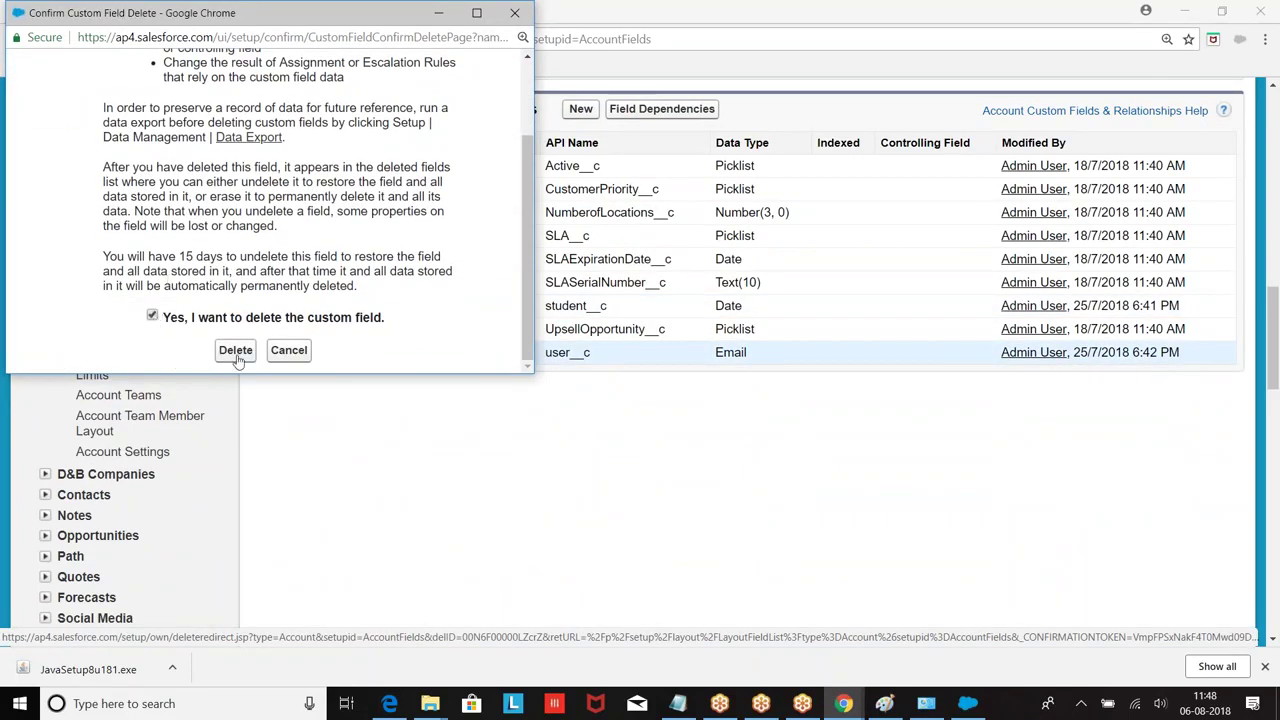
{"action": "left_click", "coordinate": [236, 352]}
Step: Permanently erase the deleted user field from Account Deleted Fields
{"action": "scroll", "coordinate": [275, 334], "scroll_direction": "down", "scroll_amount": 12}
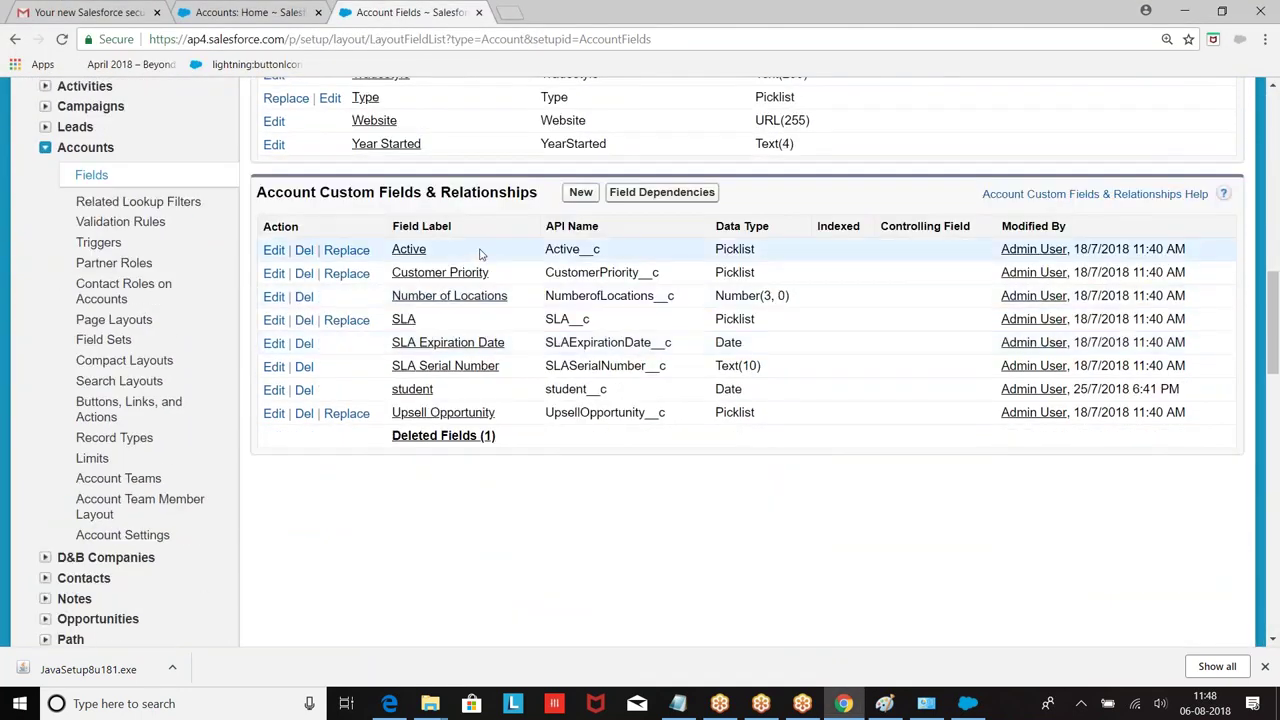
{"action": "left_click", "coordinate": [443, 435]}
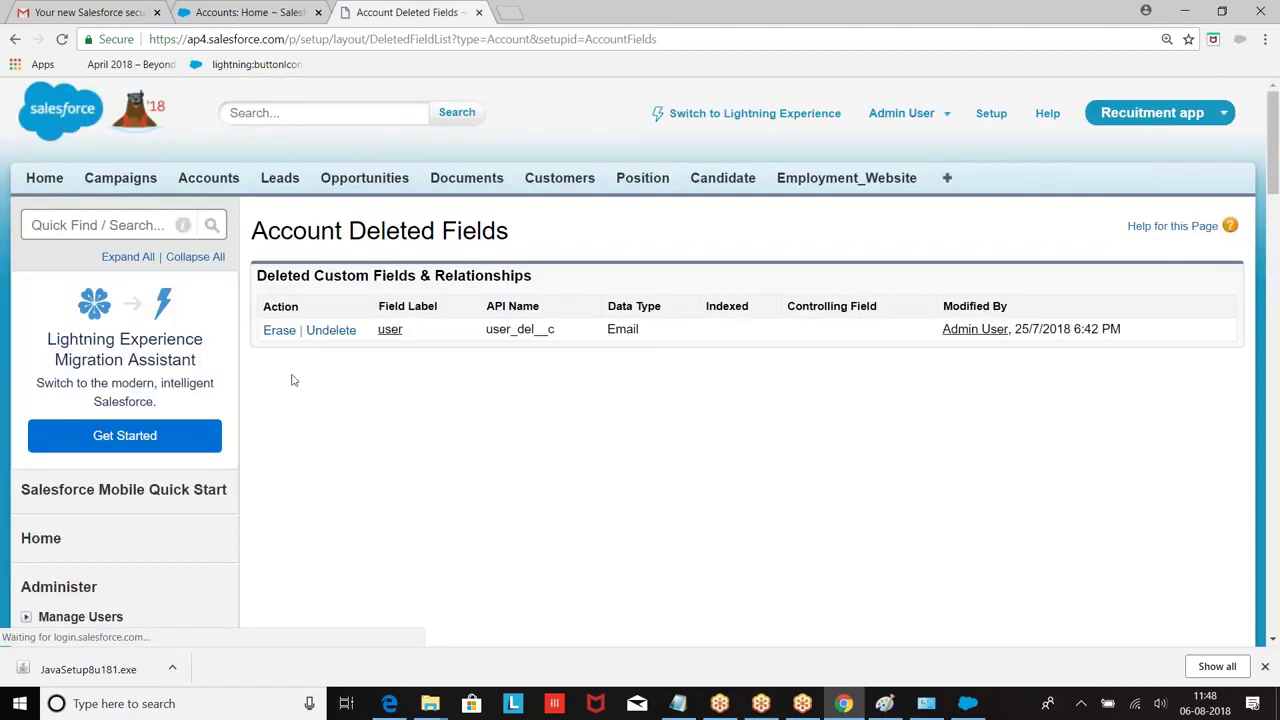
{"action": "left_click", "coordinate": [279, 330]}
{"action": "scroll", "coordinate": [187, 259], "scroll_direction": "down", "scroll_amount": 2}
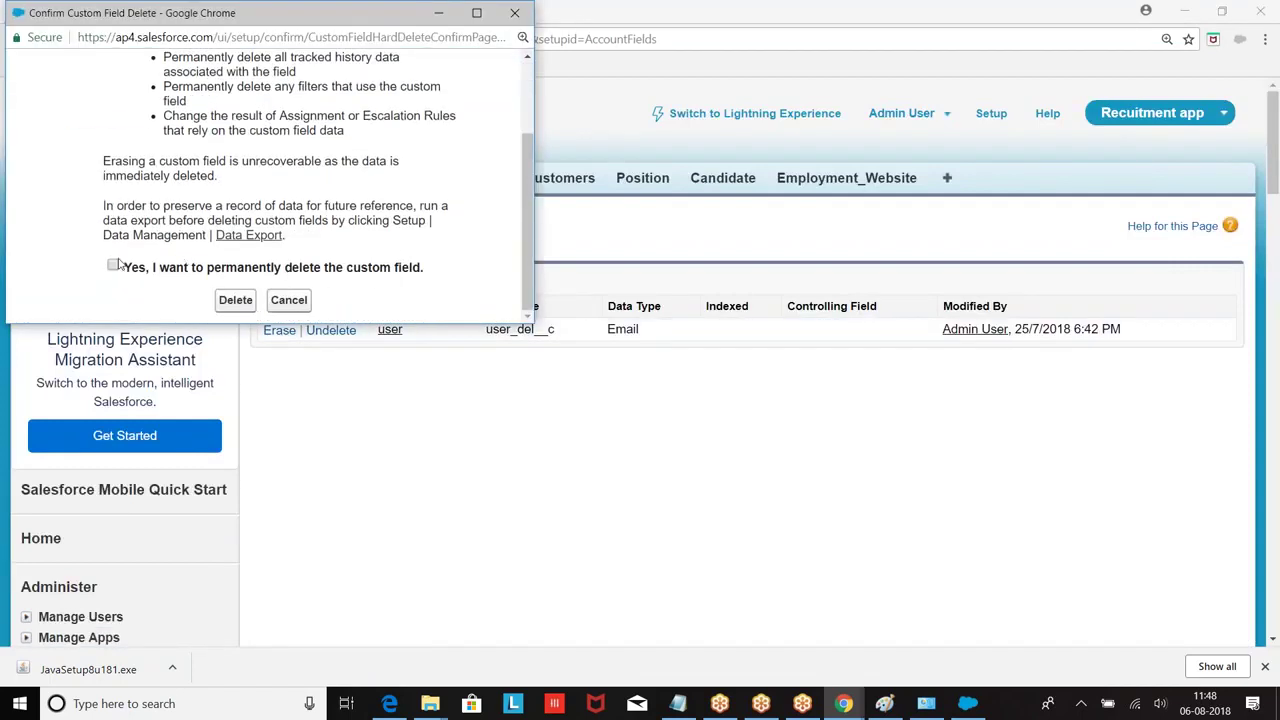
{"action": "left_click", "coordinate": [235, 300]}
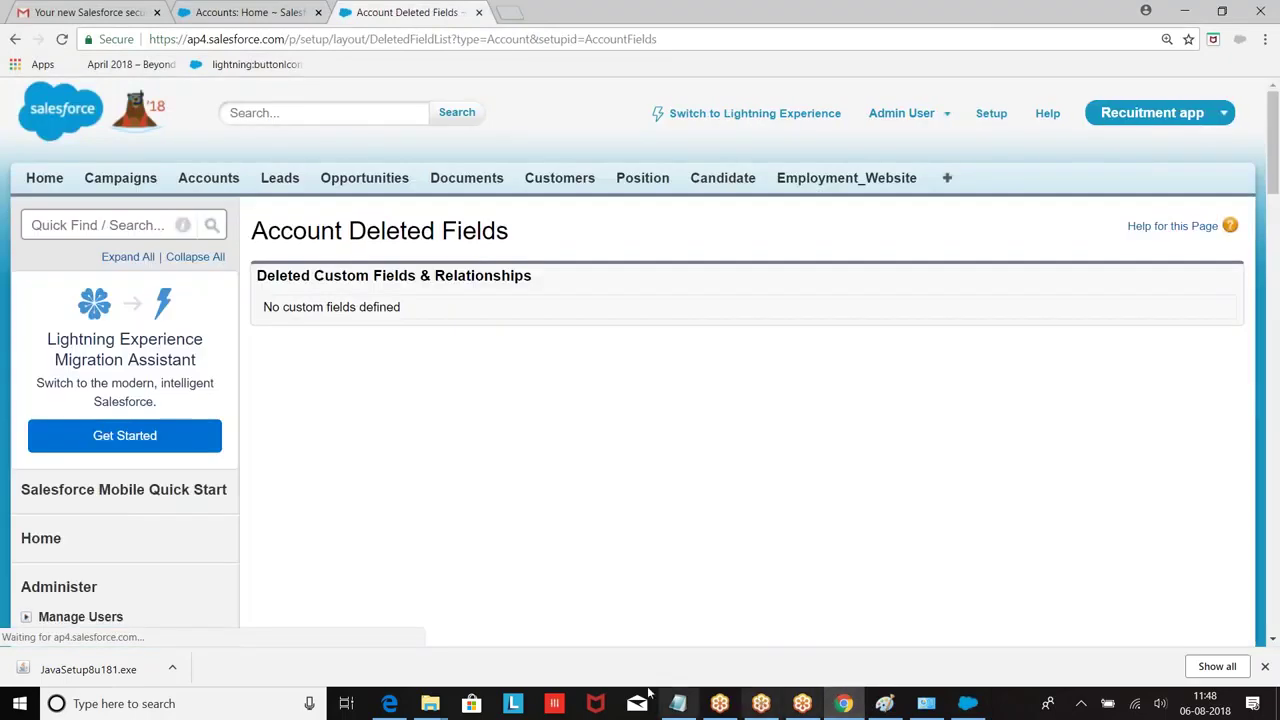
{"action": "mouse_move", "coordinate": [430, 703]}
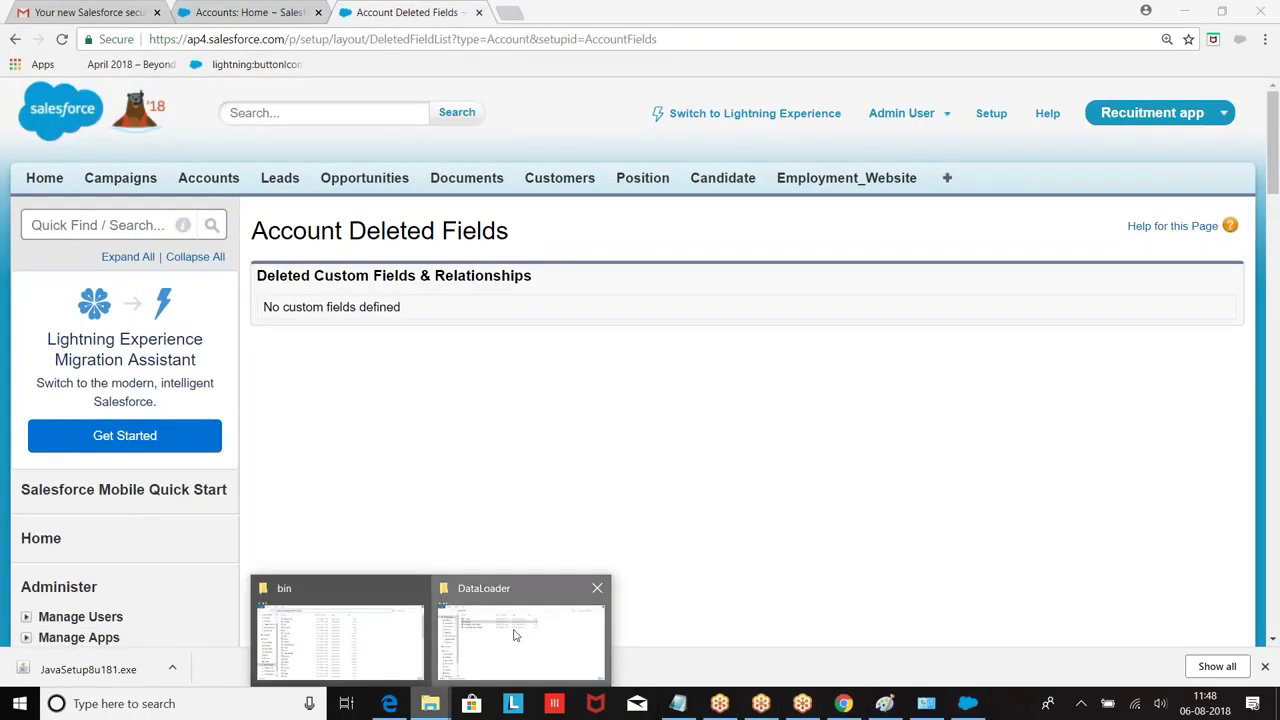
{"action": "left_click", "coordinate": [466, 622]}
Step: Delete the old error and success result files and close the failed run's wizard
{"action": "left_click_drag", "start_coordinate": [446, 244], "coordinate": [372, 217]}
{"action": "key", "text": "Delete"}
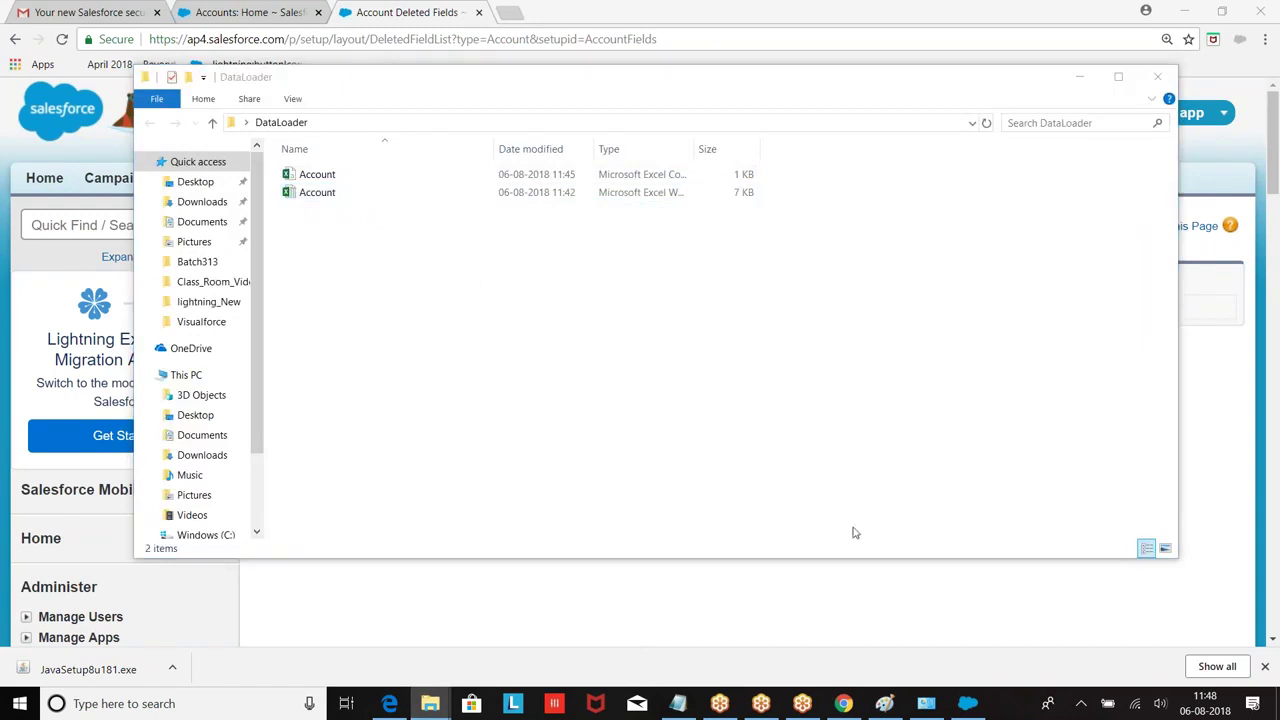
{"action": "left_click", "coordinate": [970, 700]}
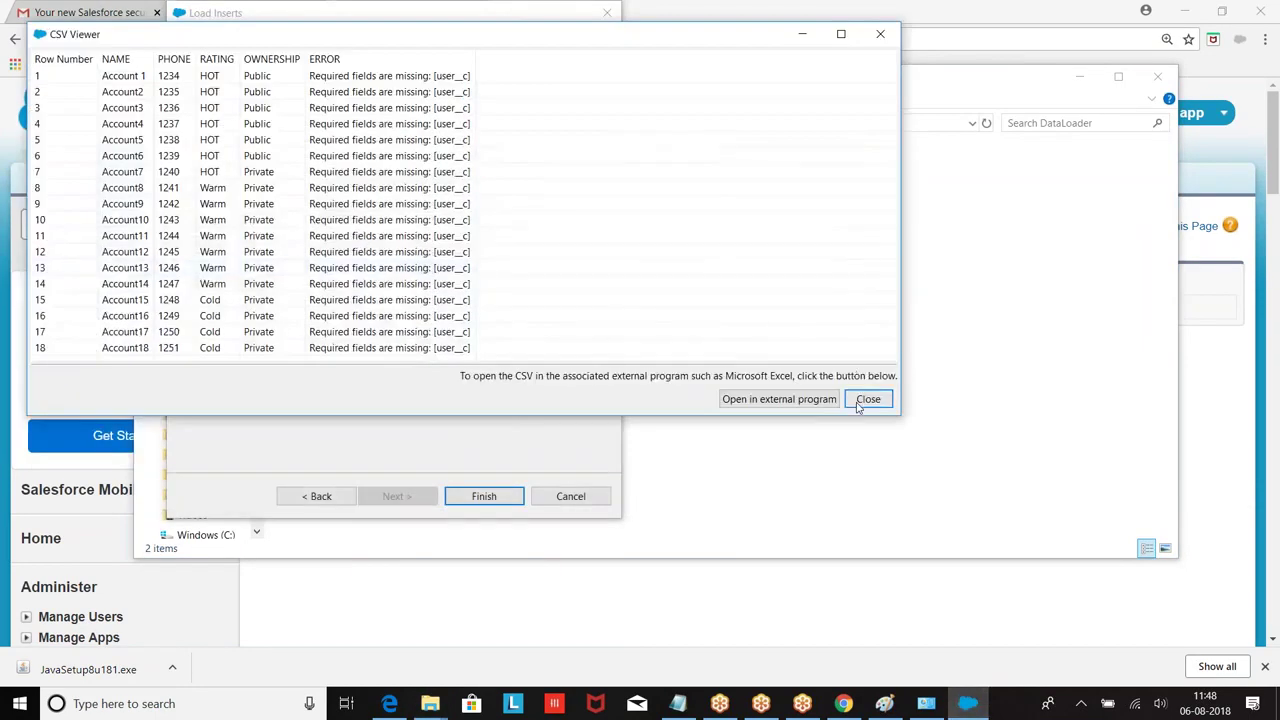
{"action": "left_click", "coordinate": [862, 401]}
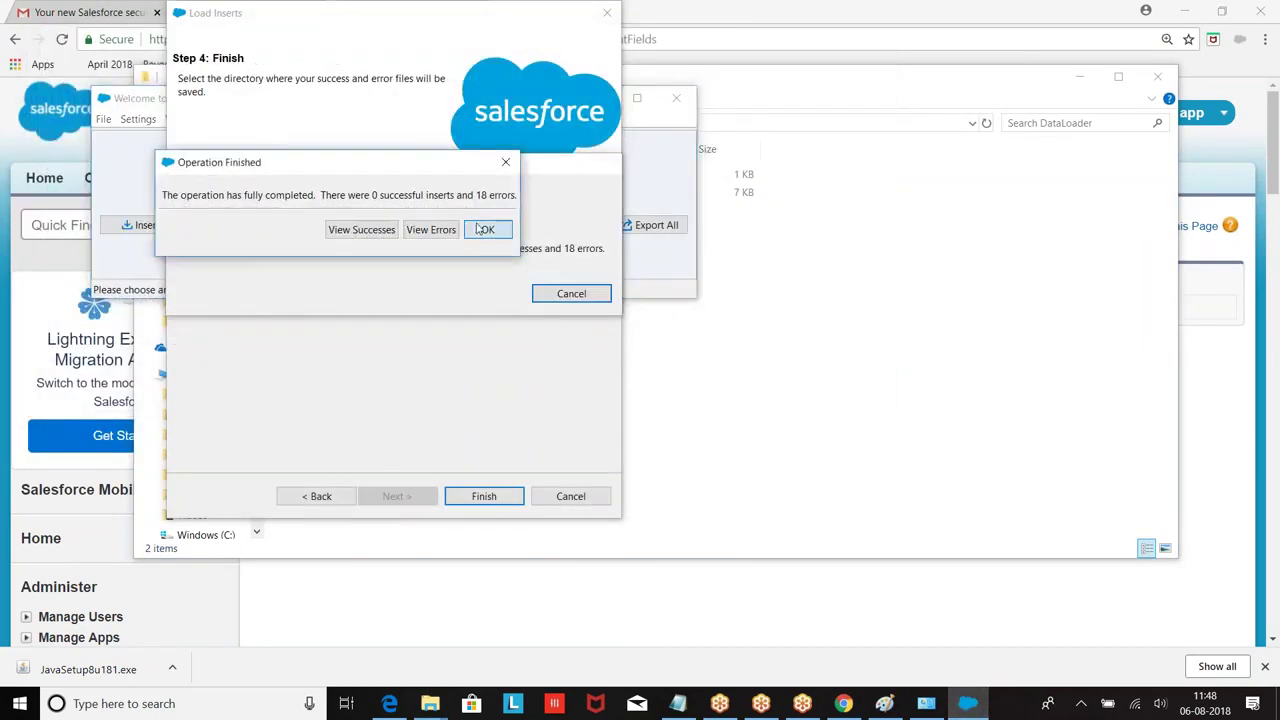
{"action": "left_click", "coordinate": [487, 229]}
Step: Start a new Account insert from Account.csv and reach mapping with 18 records
{"action": "left_click", "coordinate": [140, 226]}
{"action": "left_click", "coordinate": [233, 261]}
{"action": "left_click", "coordinate": [570, 413]}
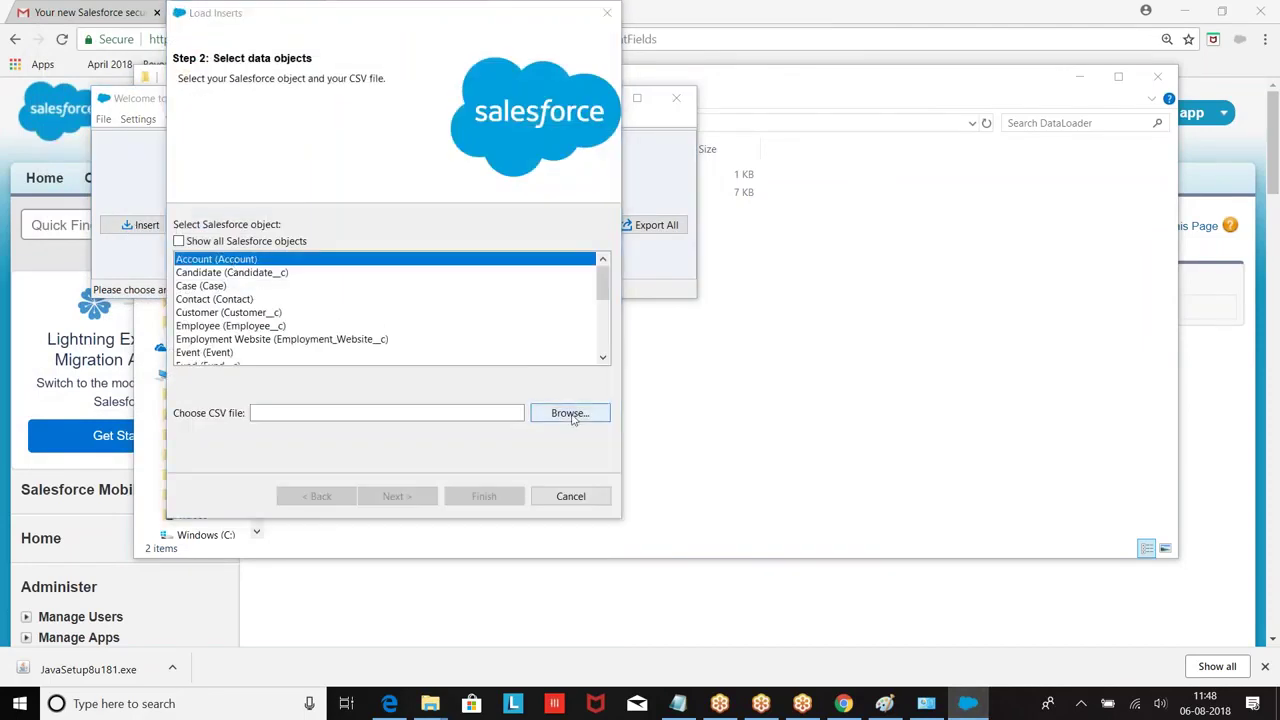
{"action": "left_click", "coordinate": [360, 143]}
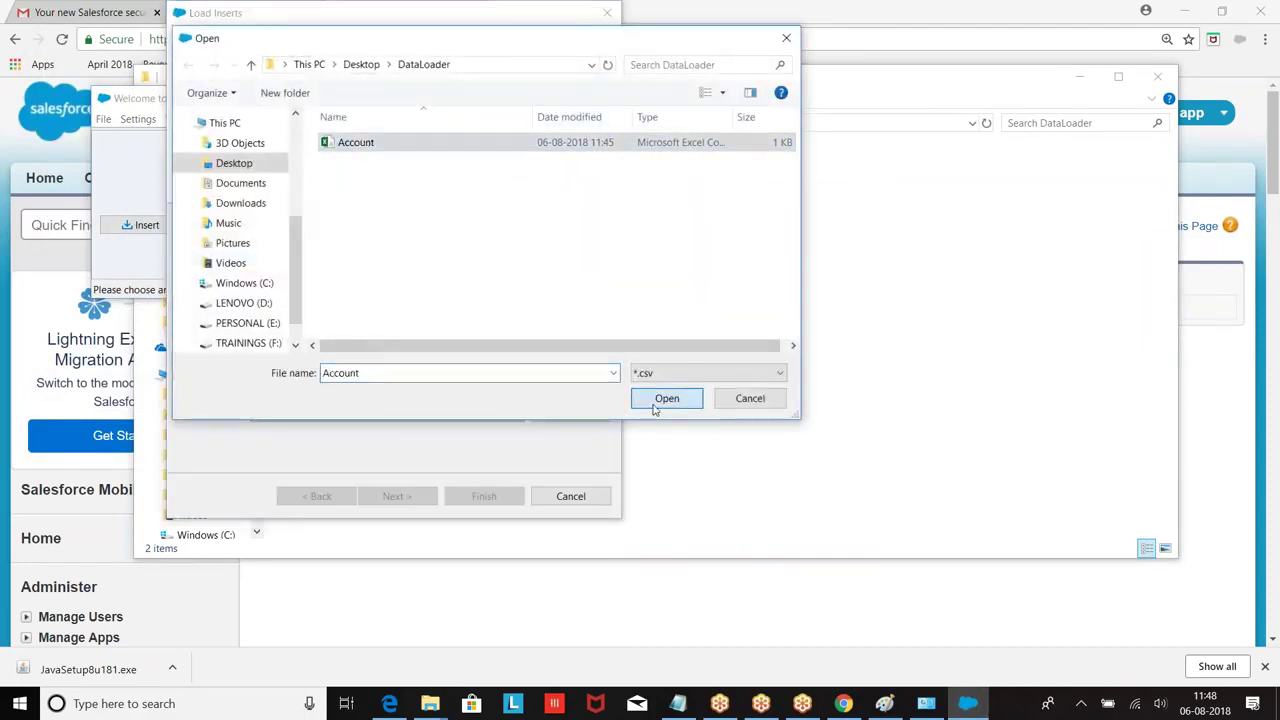
{"action": "left_click", "coordinate": [660, 399]}
{"action": "left_click", "coordinate": [405, 497]}
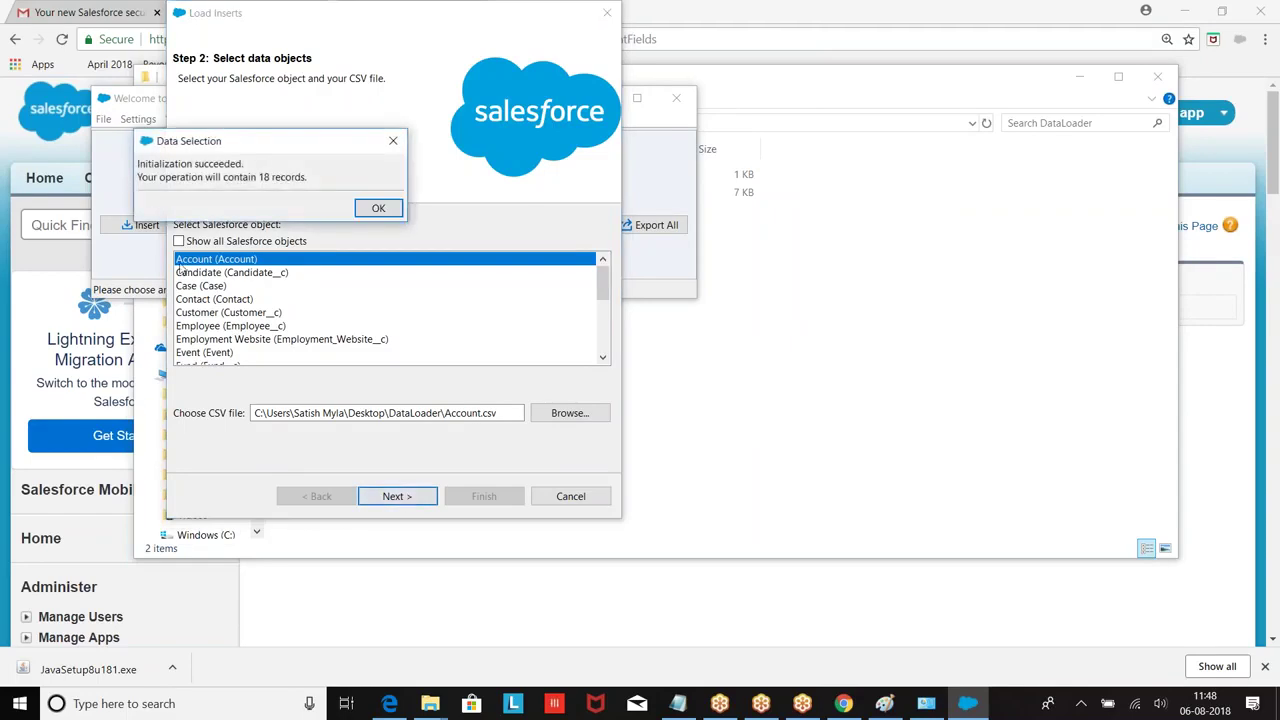
{"action": "left_click", "coordinate": [378, 208]}
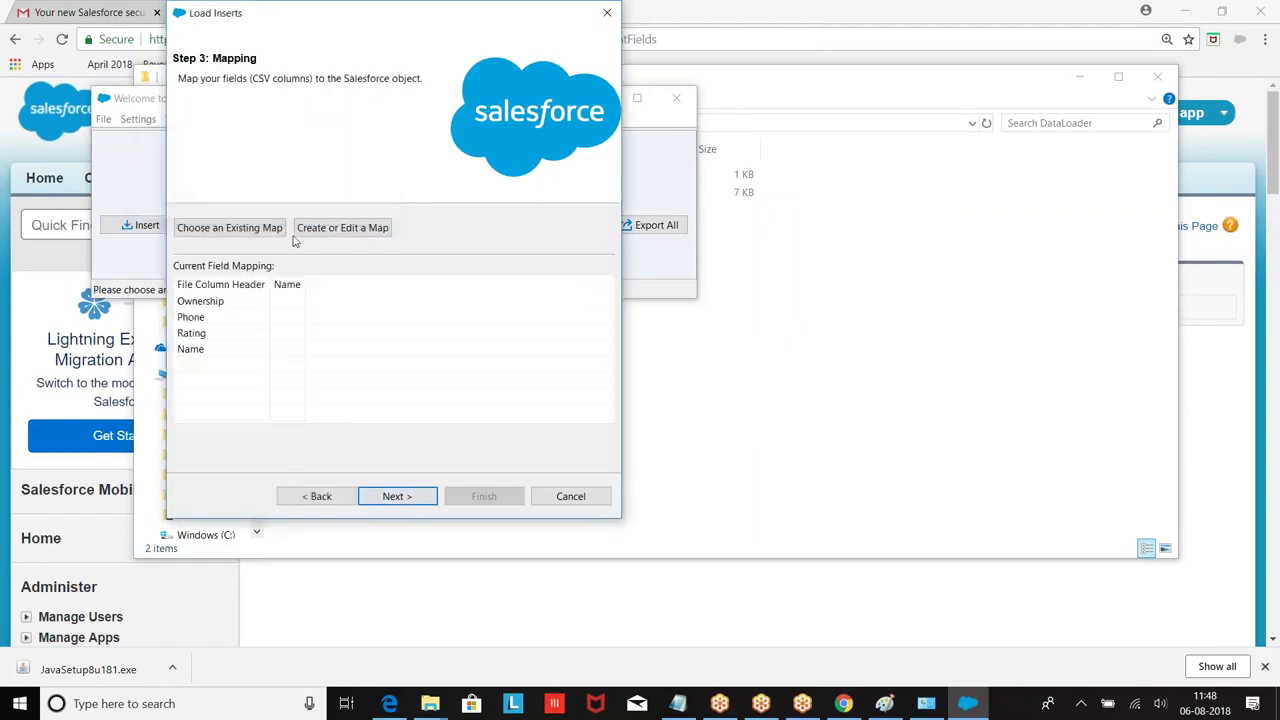
{"action": "left_click", "coordinate": [344, 230]}
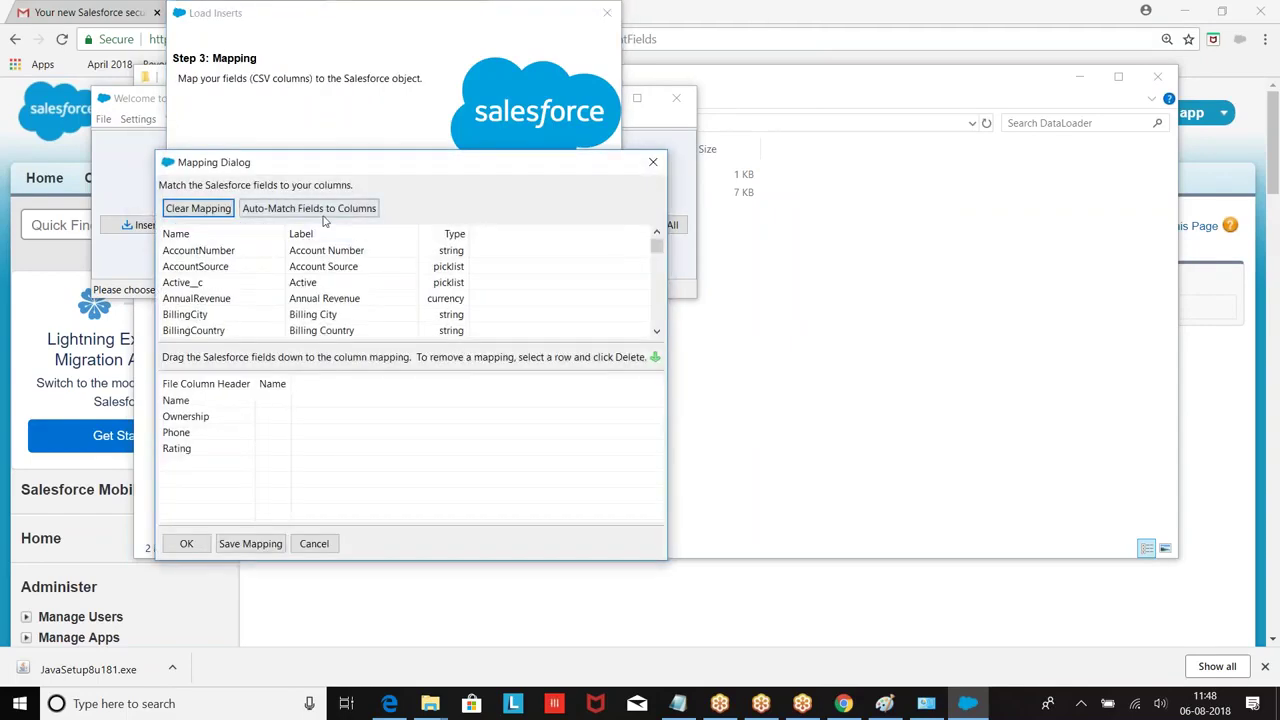
Step: Auto-match Name, Ownership, Phone and Rating, then run the insert
{"action": "left_click", "coordinate": [324, 212]}
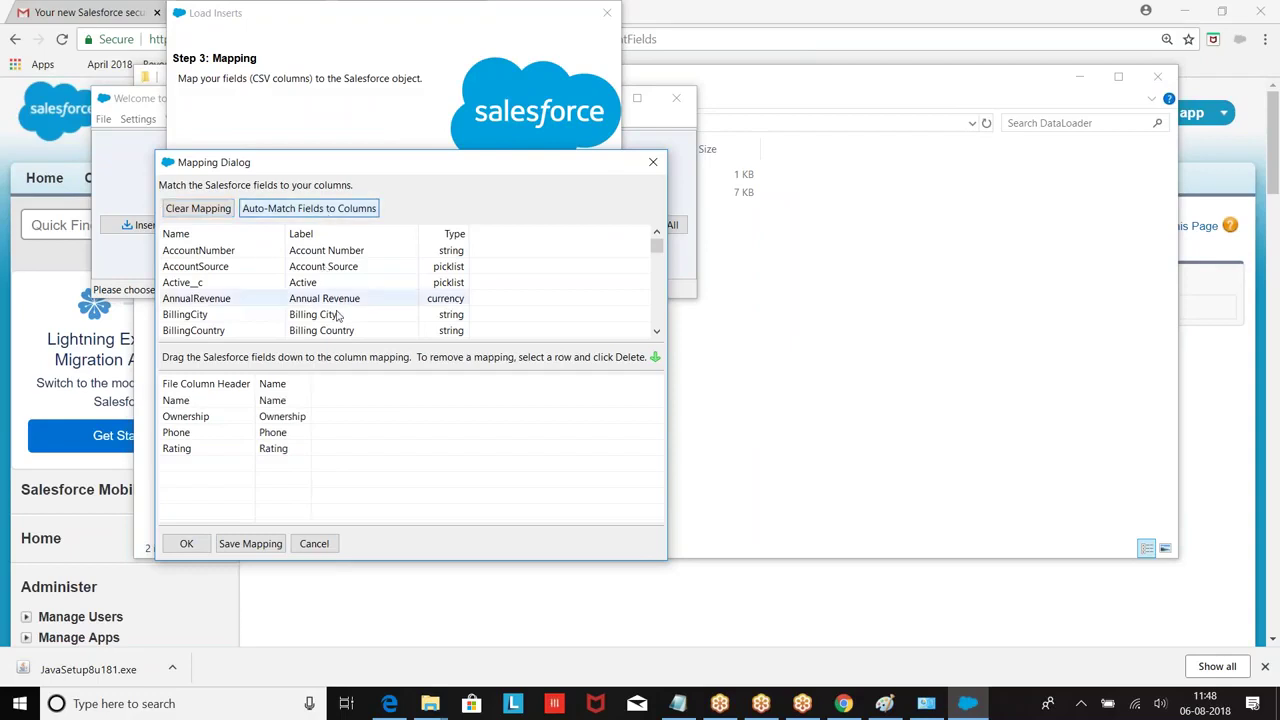
{"action": "left_click", "coordinate": [187, 543]}
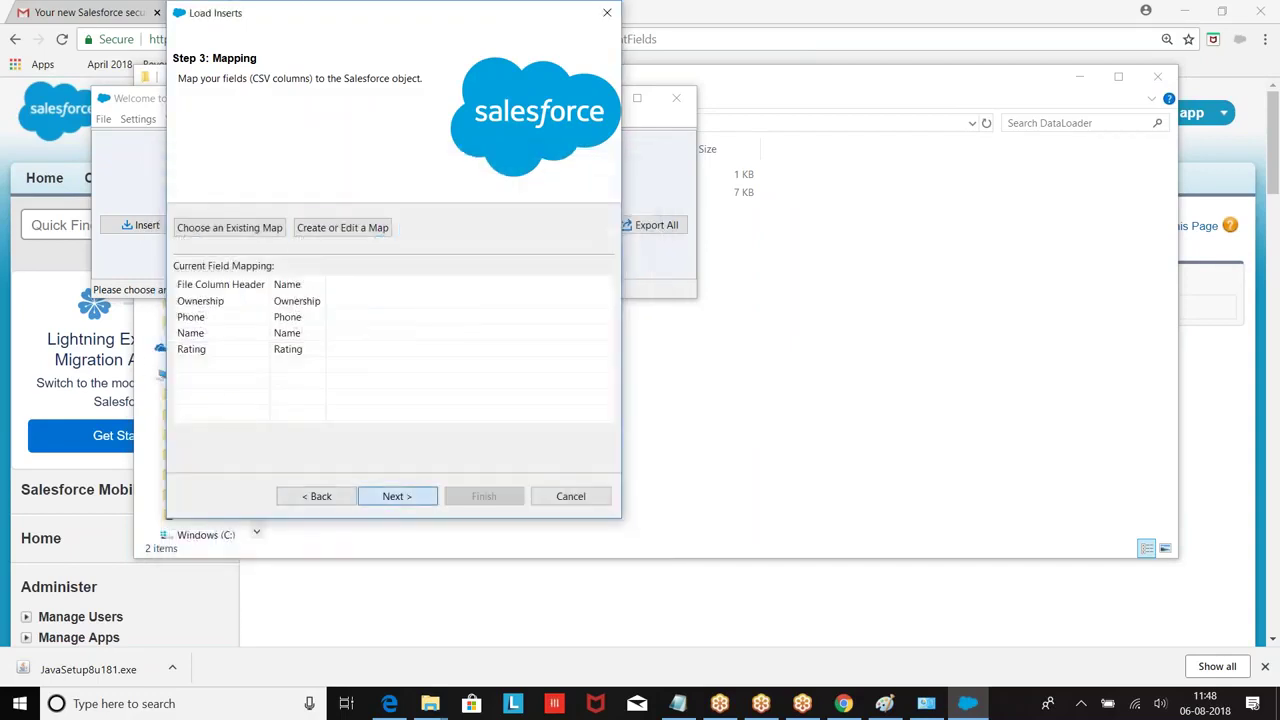
{"action": "left_click", "coordinate": [418, 500]}
{"action": "left_click", "coordinate": [482, 500]}
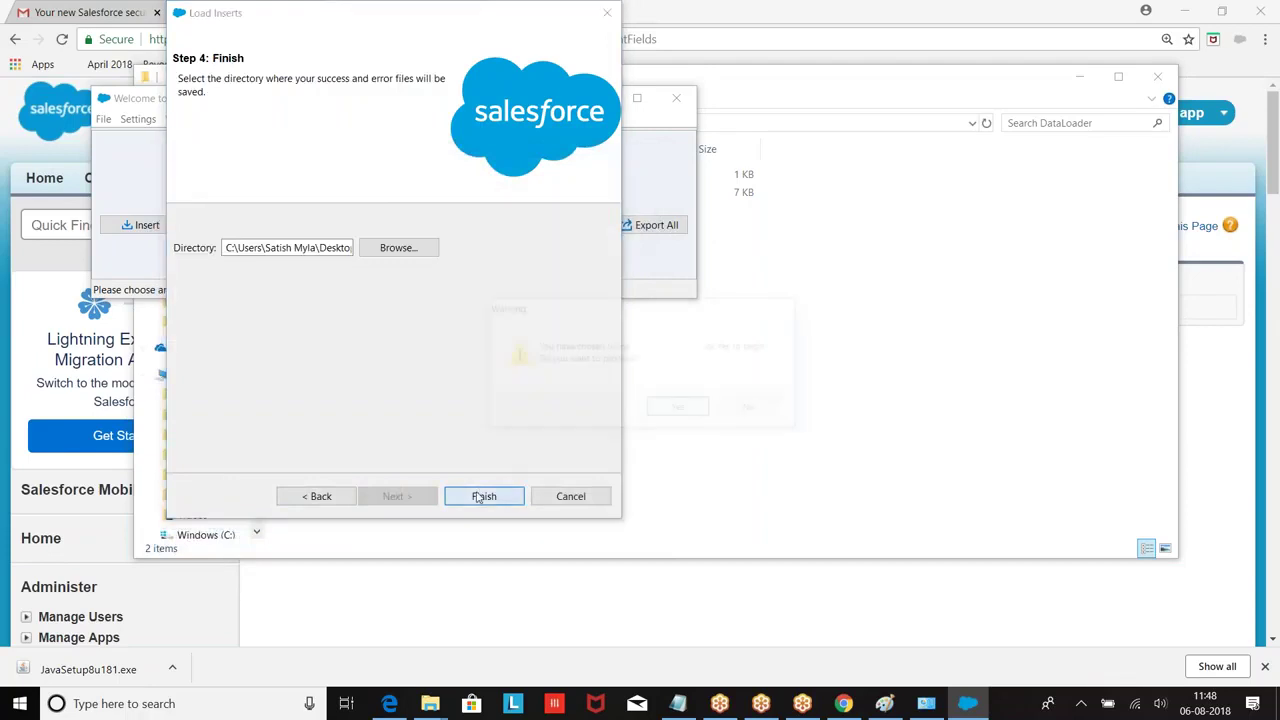
{"action": "left_click", "coordinate": [667, 412]}
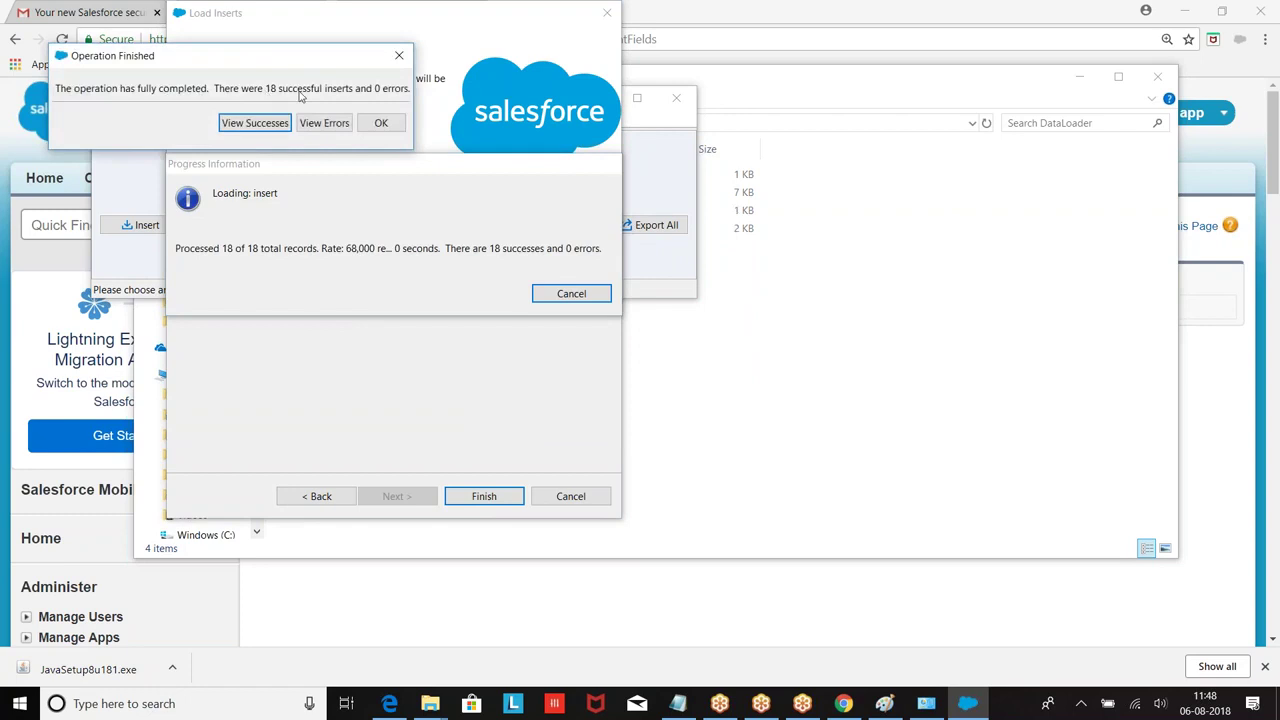
Step: Review the 18 successfully inserted Account records and close the wizard
{"action": "left_click", "coordinate": [268, 122]}
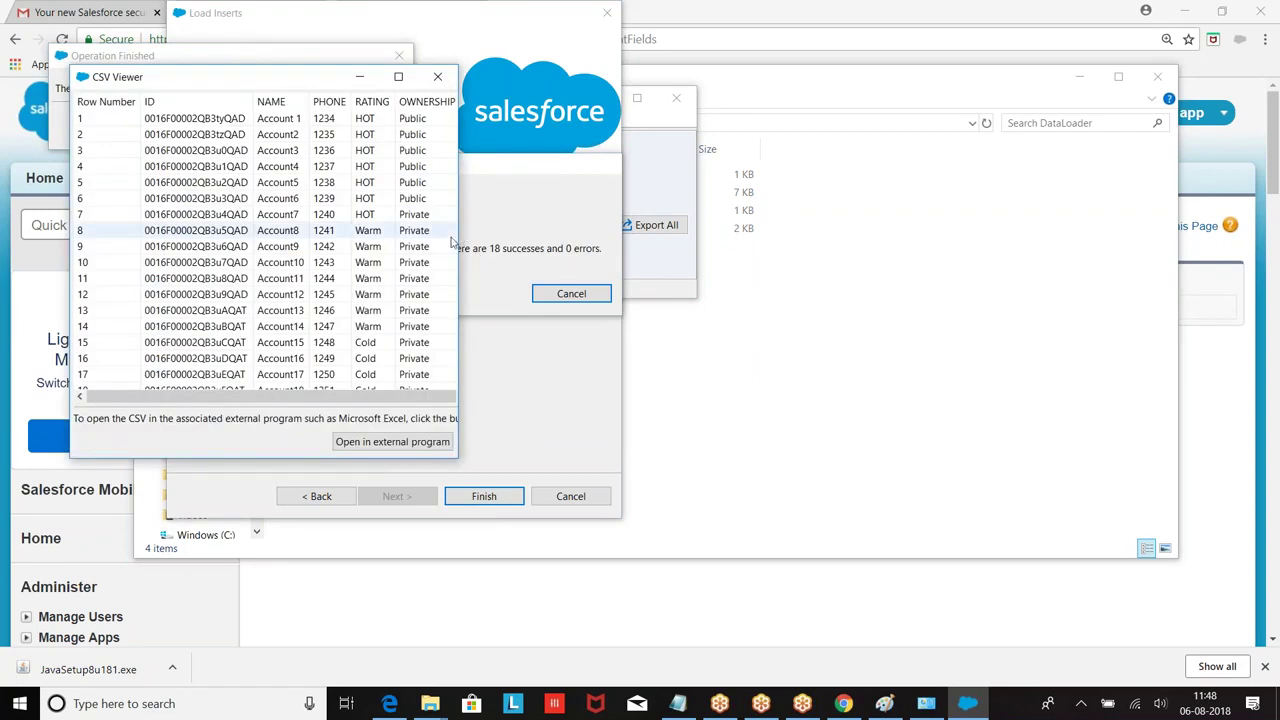
{"action": "left_click_drag", "start_coordinate": [798, 280], "coordinate": [1020, 280]}
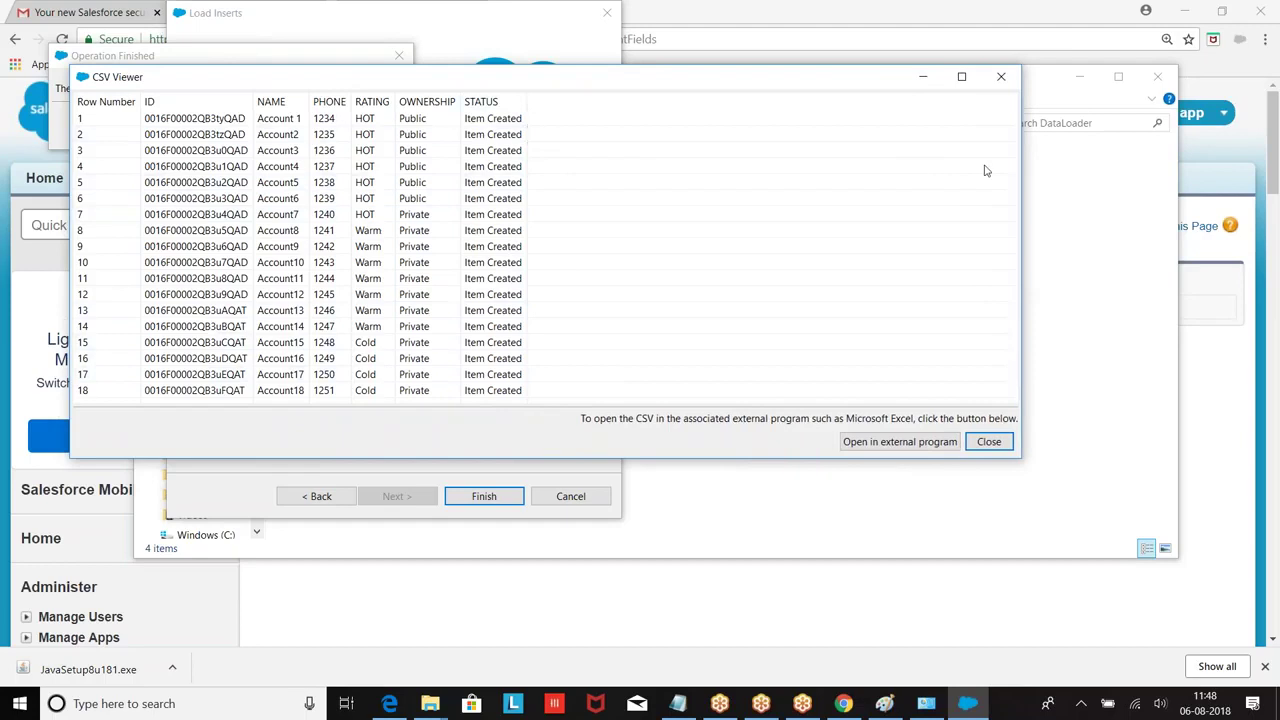
{"action": "left_click", "coordinate": [1001, 76]}
{"action": "left_click", "coordinate": [385, 122]}
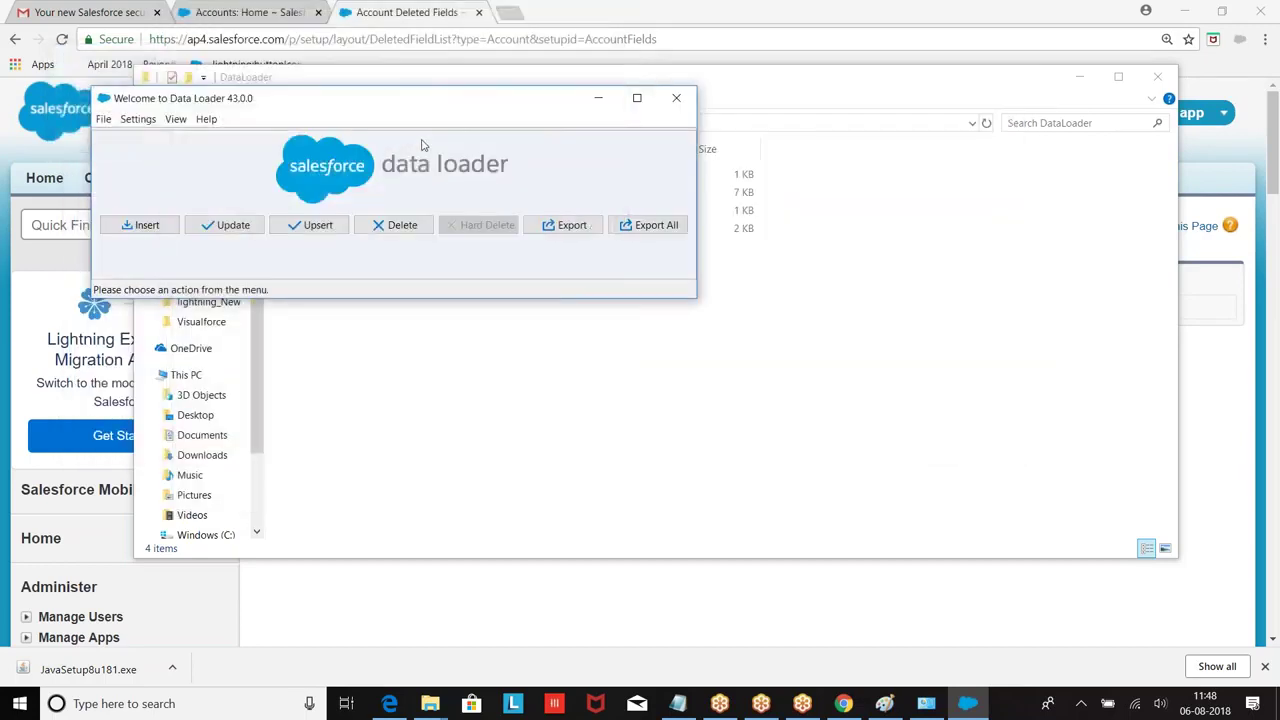
{"action": "left_click", "coordinate": [230, 12]}
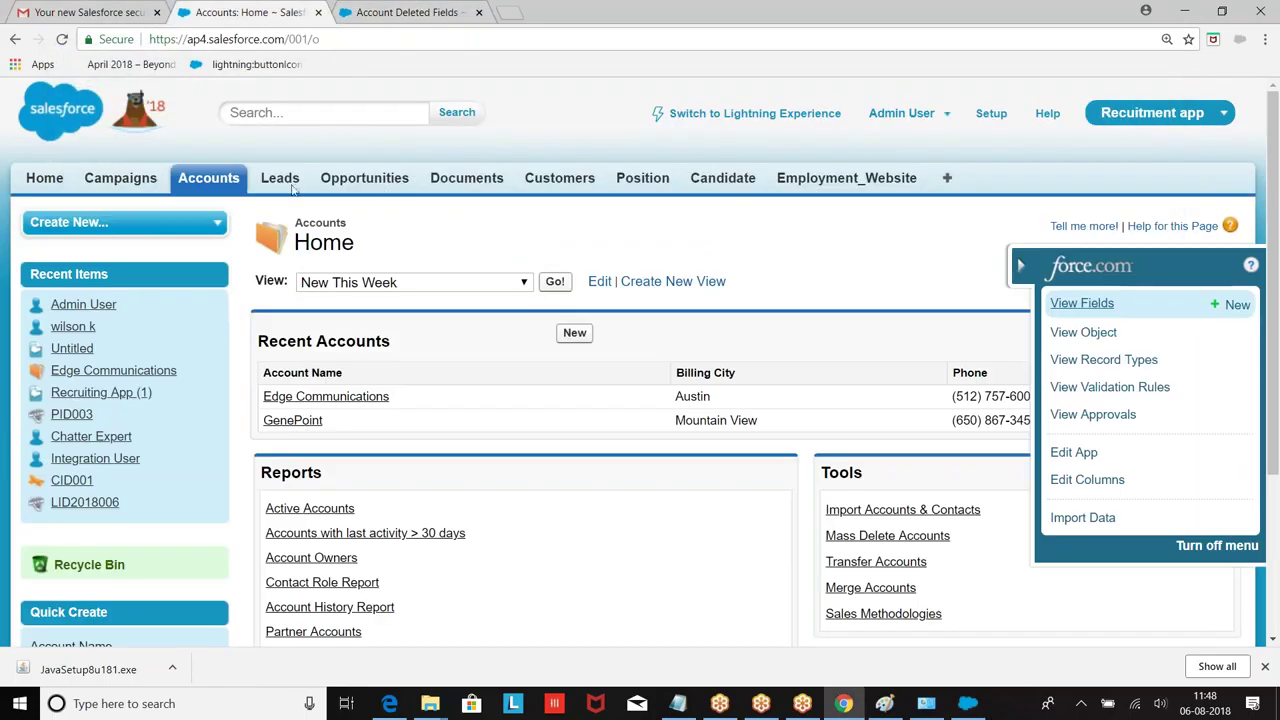
Step: Check the New This Week accounts list for the 18 imported accounts
{"action": "left_click", "coordinate": [209, 178]}
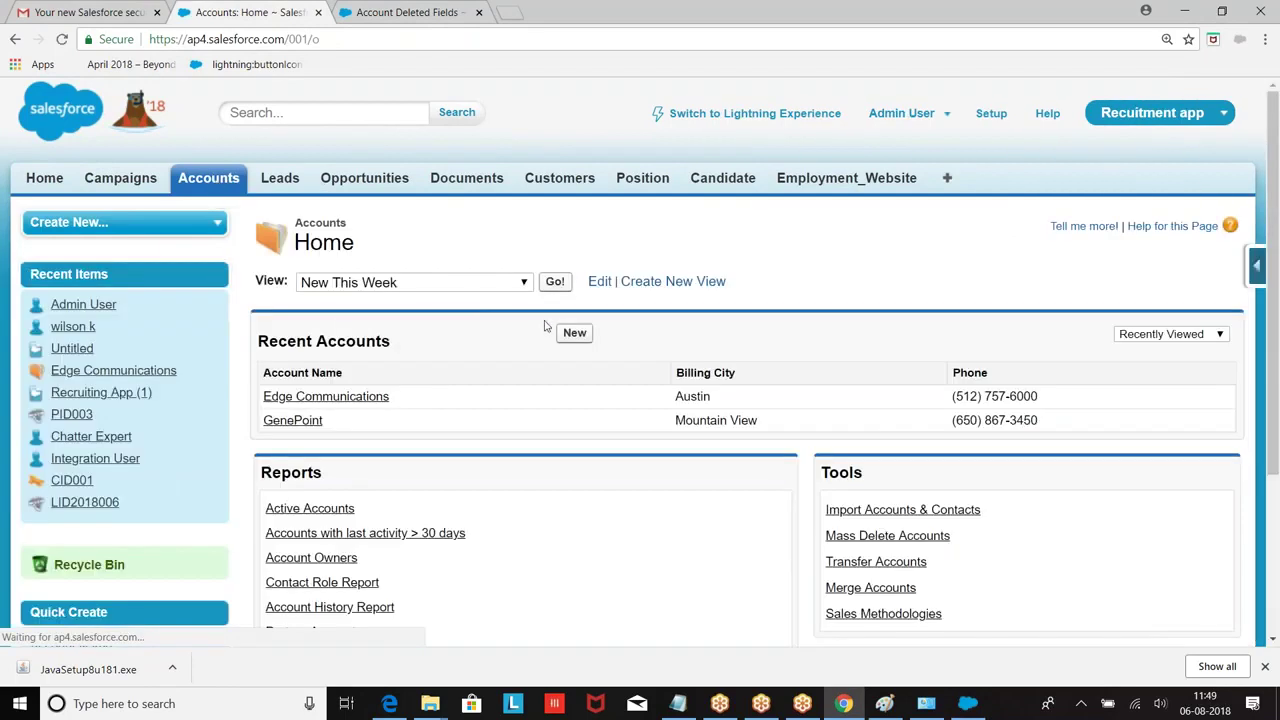
{"action": "left_click", "coordinate": [553, 283]}
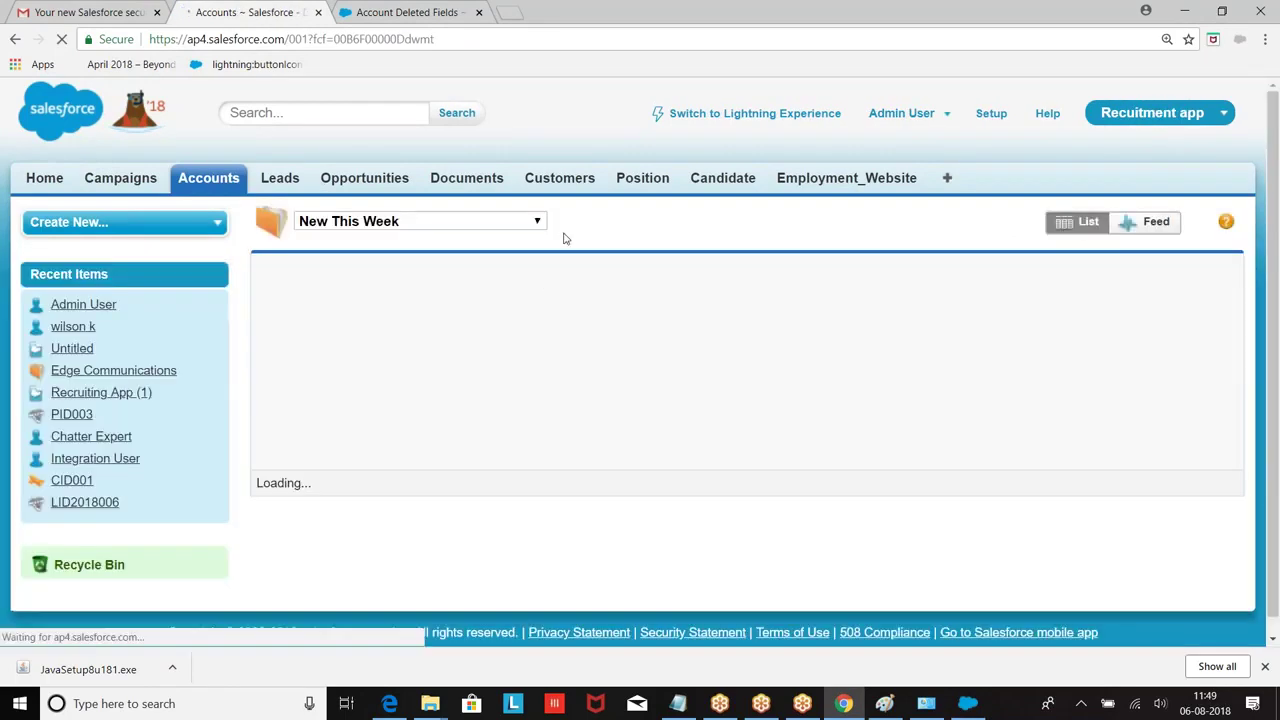
{"action": "scroll", "coordinate": [614, 277], "scroll_direction": "down", "scroll_amount": 5}
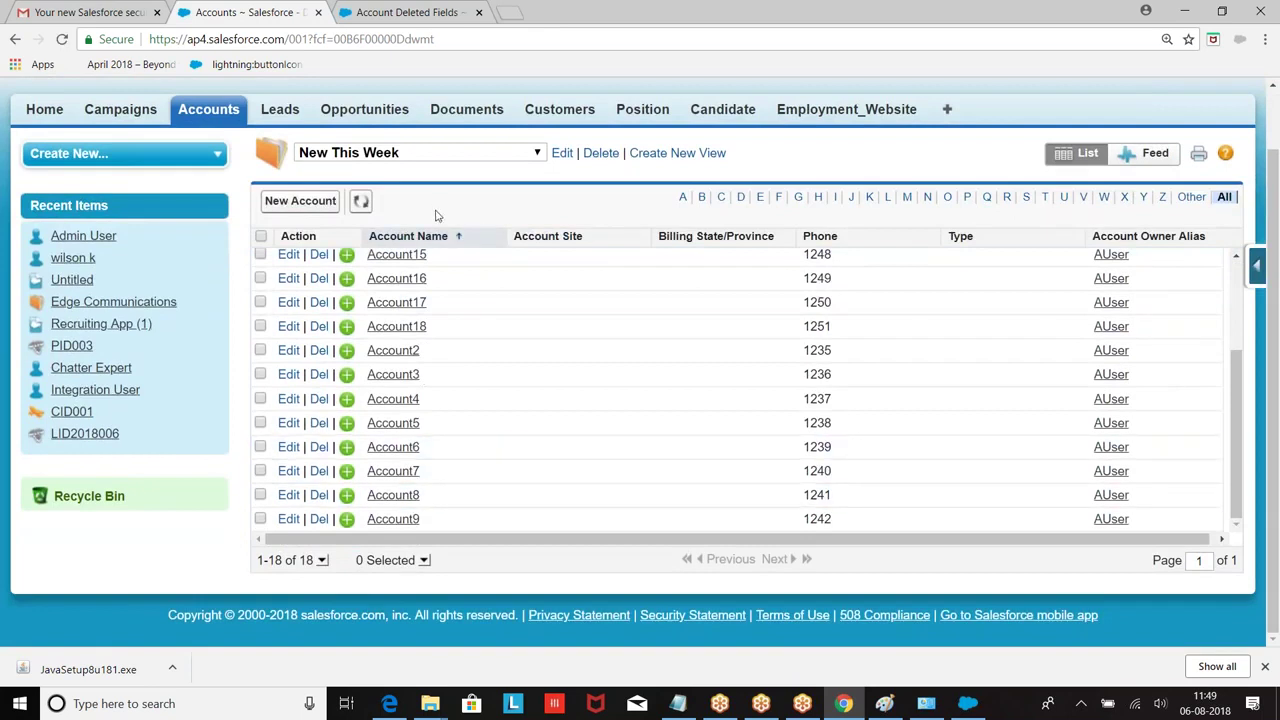
{"action": "scroll", "coordinate": [474, 404], "scroll_direction": "up", "scroll_amount": 3}
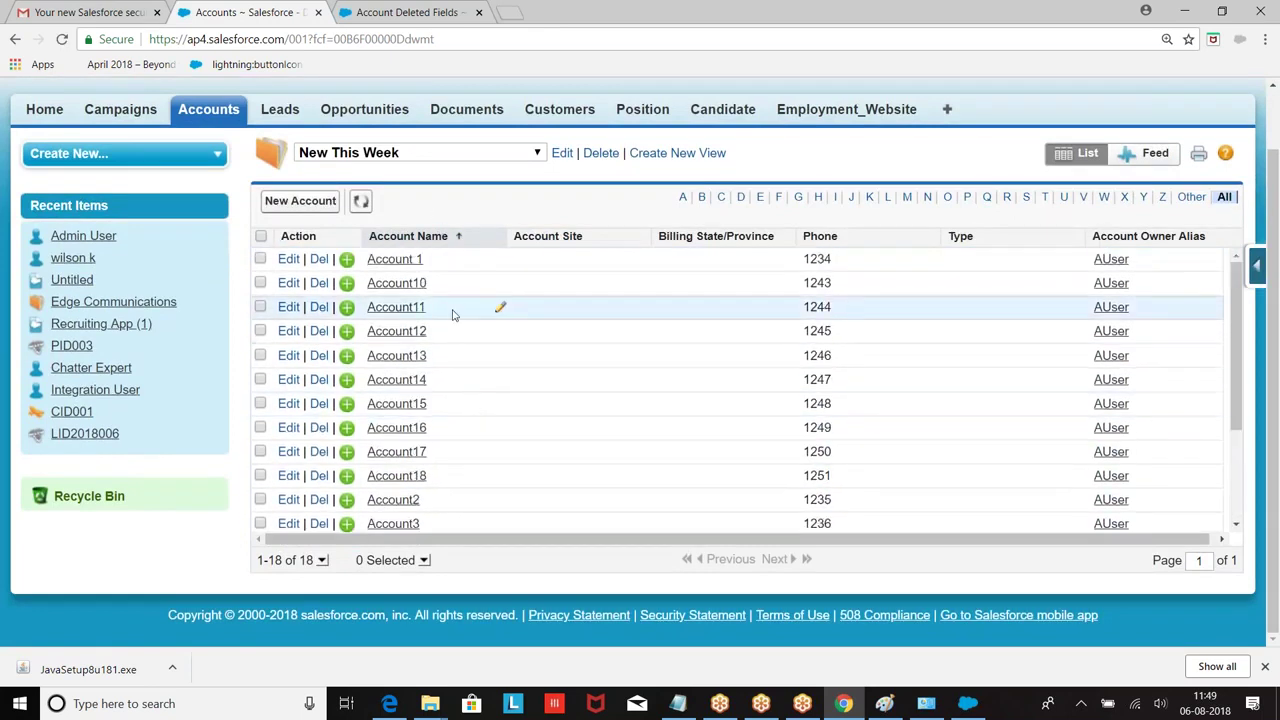
Step: Open a New Account form from Accounts home and scroll through its fields
{"action": "left_click", "coordinate": [208, 109]}
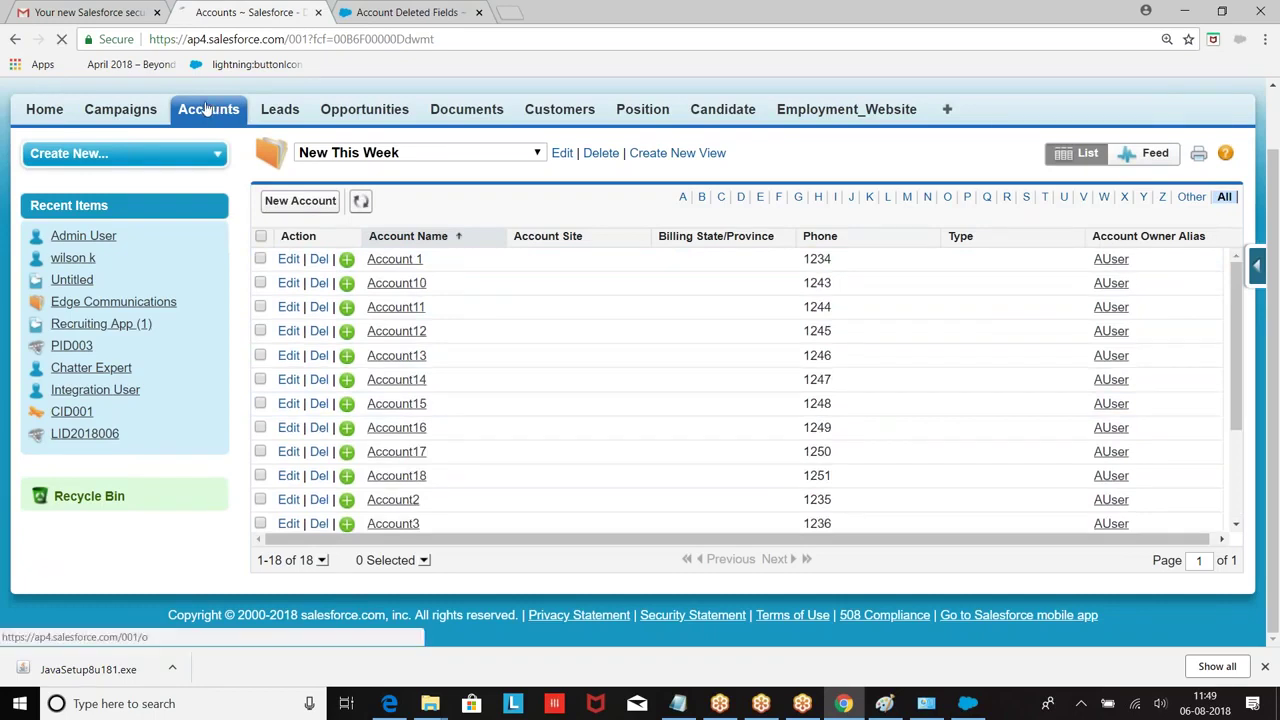
{"action": "left_click", "coordinate": [586, 334]}
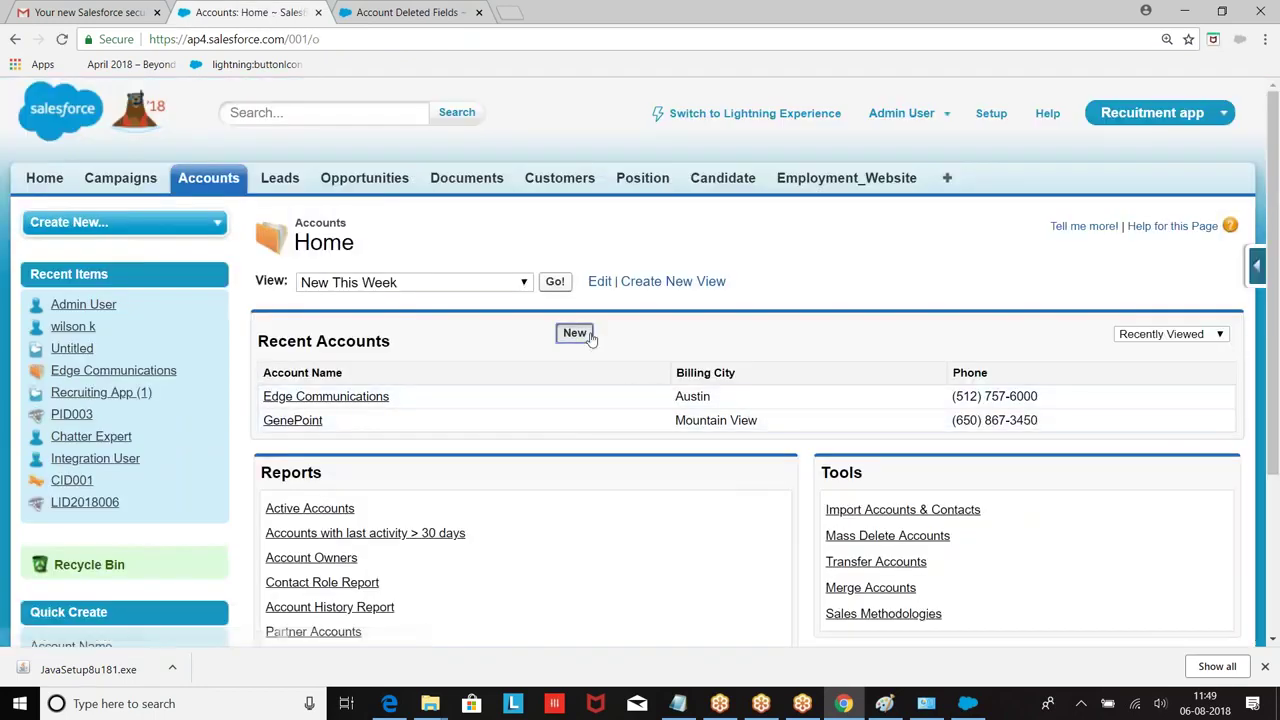
{"action": "scroll", "coordinate": [592, 340], "scroll_direction": "down", "scroll_amount": 1}
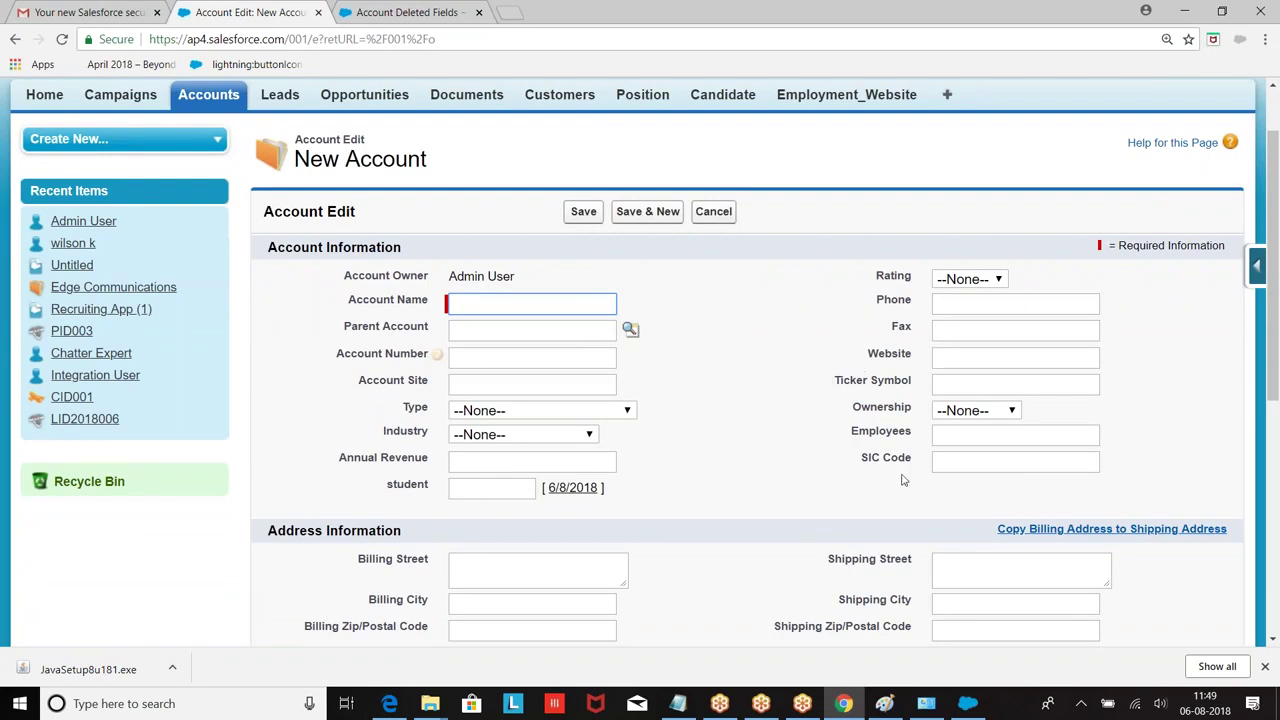
{"action": "scroll", "coordinate": [643, 444], "scroll_direction": "down", "scroll_amount": 1}
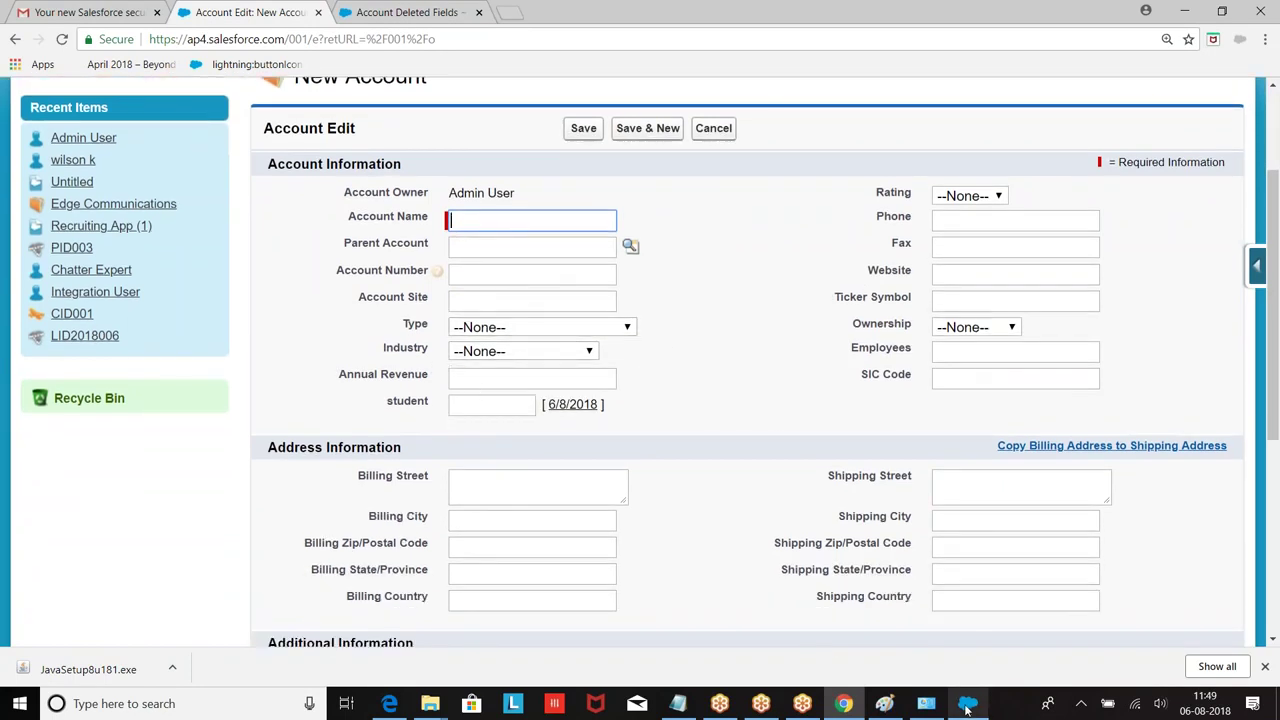
{"action": "mouse_move", "coordinate": [719, 703]}
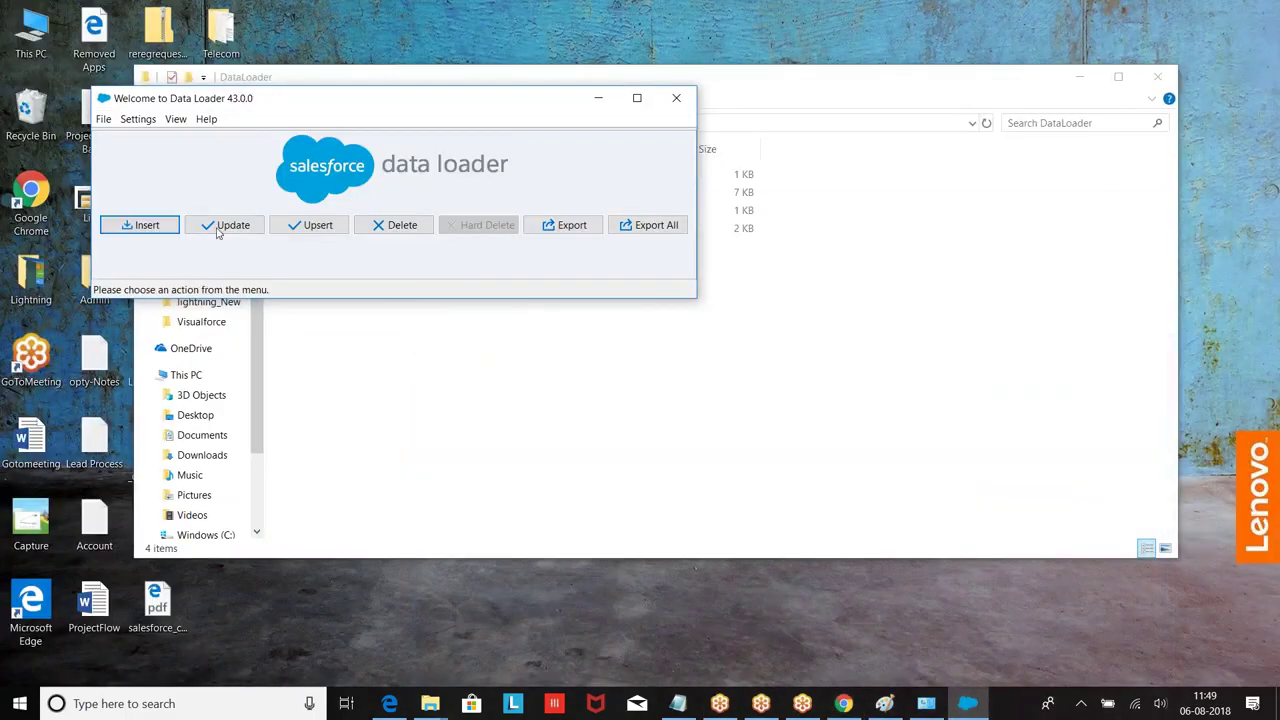
Step: Delete the error log file from the DataLoader folder
{"action": "left_click", "coordinate": [598, 98]}
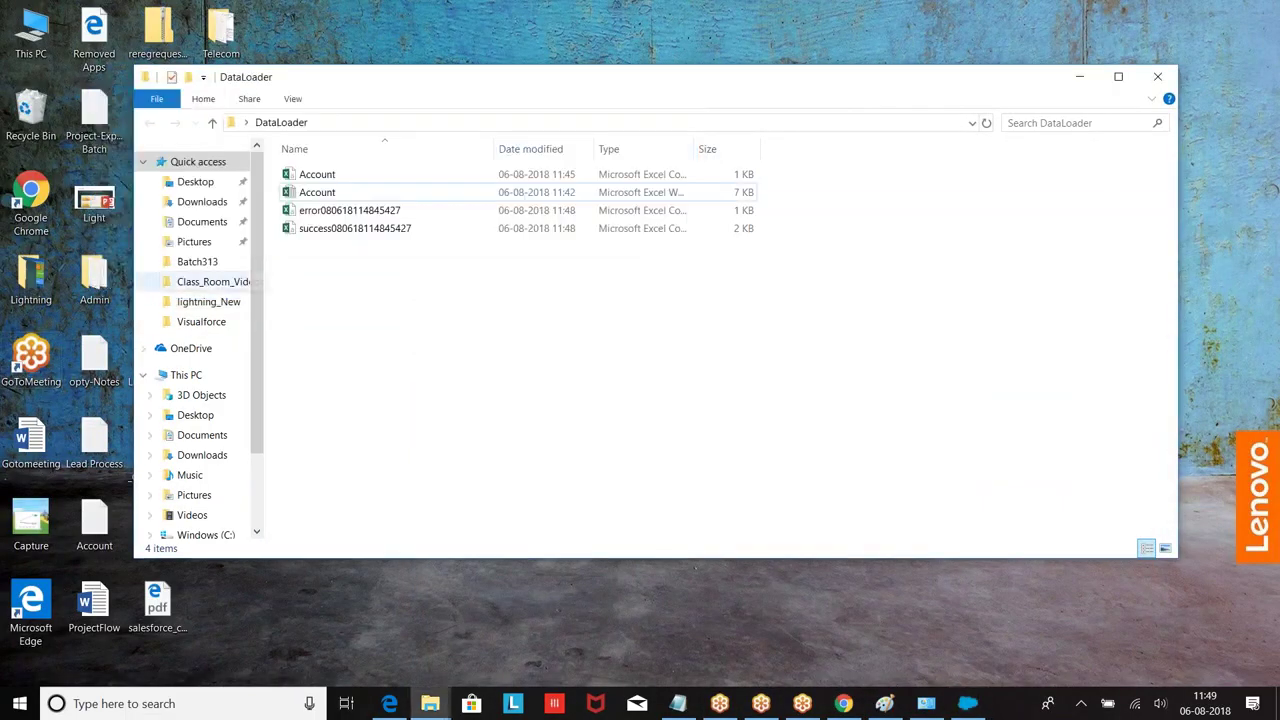
{"action": "left_click_drag", "start_coordinate": [472, 270], "coordinate": [334, 208]}
{"action": "left_click", "coordinate": [361, 250]}
{"action": "left_click", "coordinate": [341, 214]}
{"action": "key", "text": "Delete"}
Step: Rename the success file to AccountUpdate and open it in Excel
{"action": "right_click", "coordinate": [341, 218]}
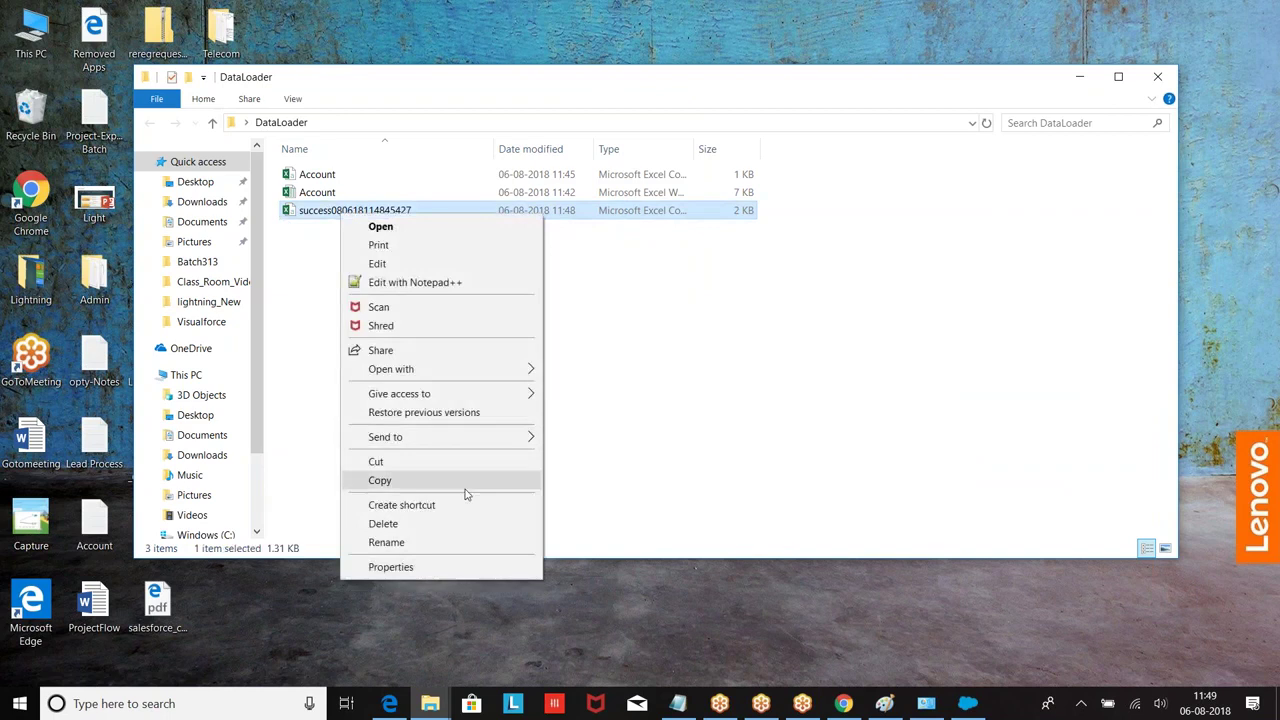
{"action": "left_click", "coordinate": [406, 543]}
{"action": "type", "text": "AccountUpdate"}
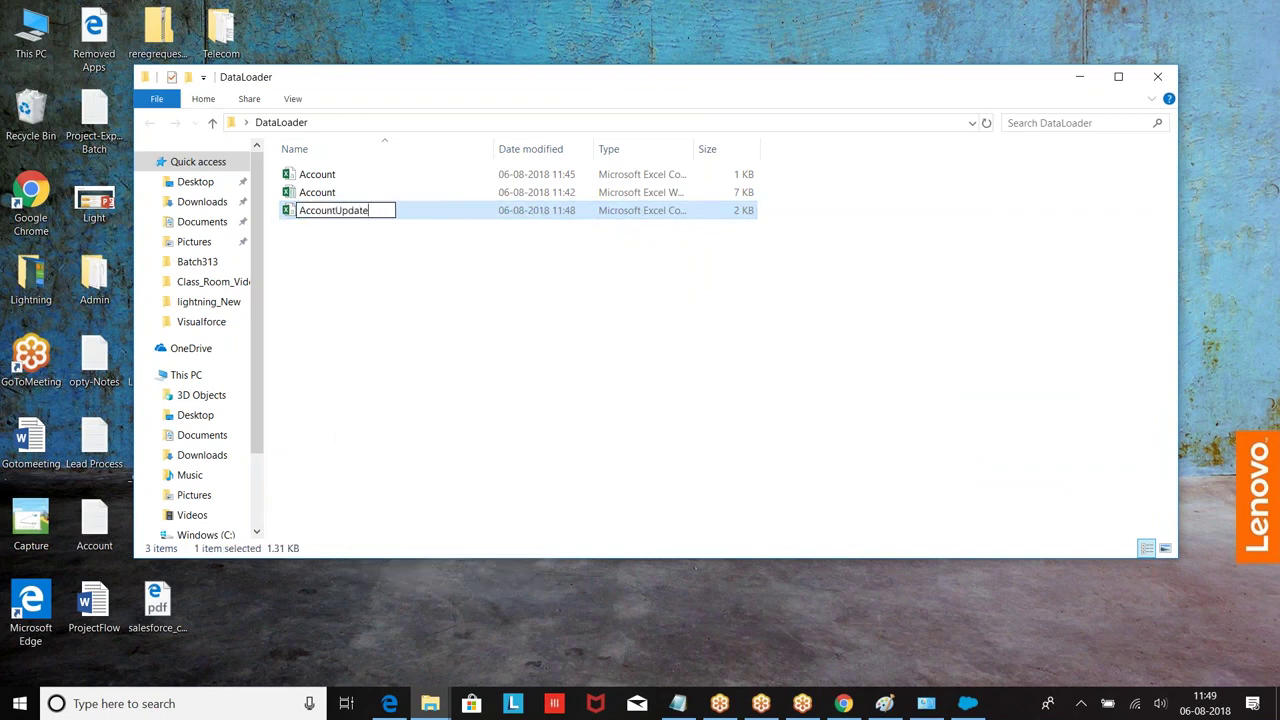
{"action": "left_click", "coordinate": [524, 392]}
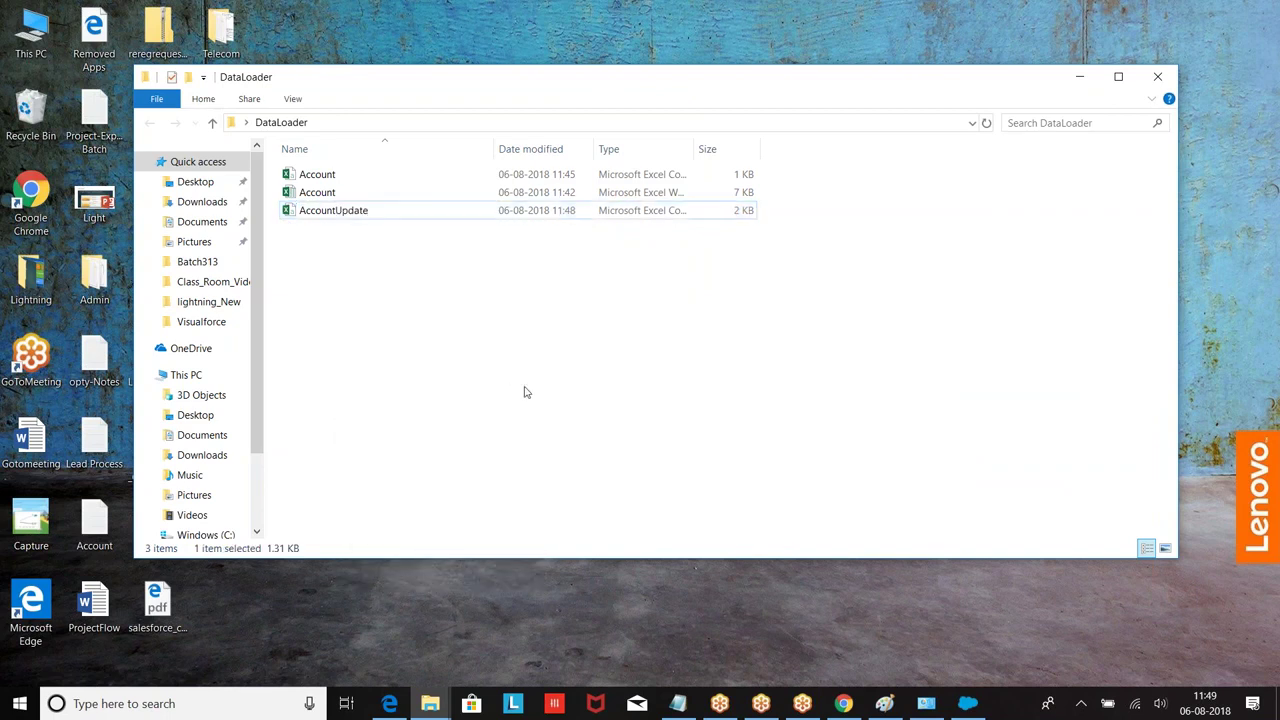
{"action": "left_click", "coordinate": [315, 217]}
{"action": "double_click", "coordinate": [315, 213]}
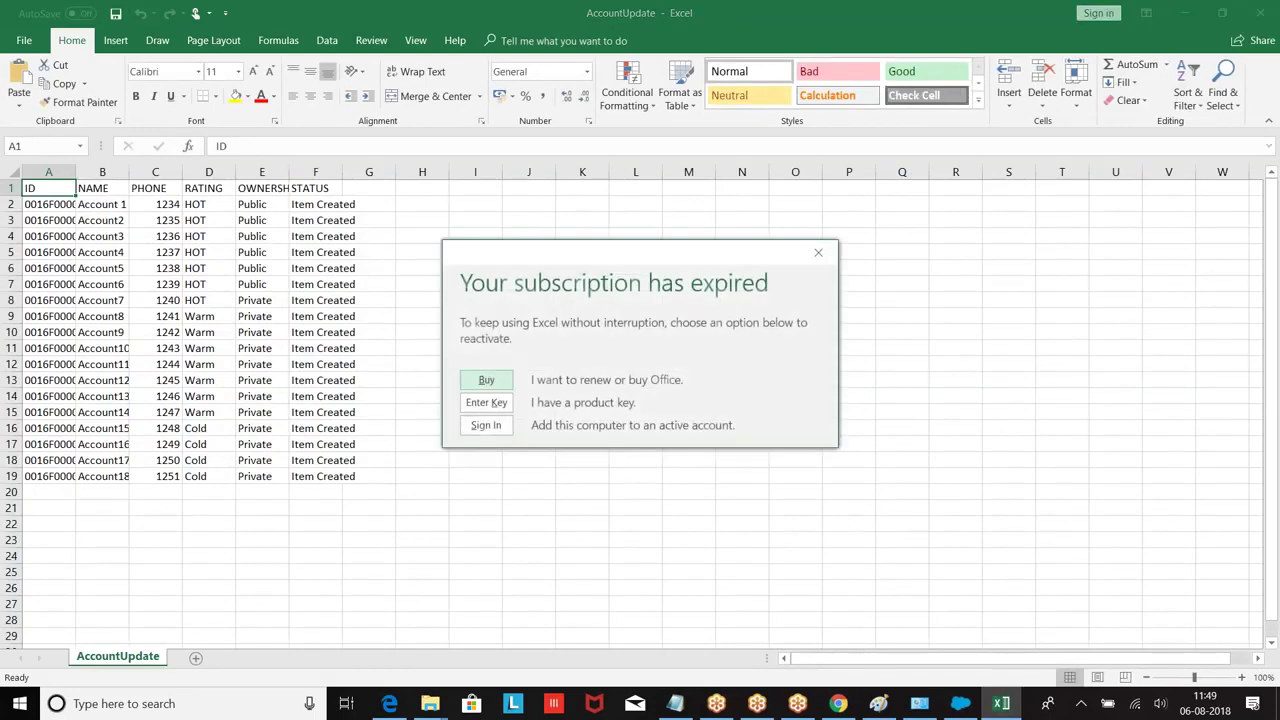
Step: Delete the STATUS column from the AccountUpdate sheet
{"action": "left_click", "coordinate": [818, 252]}
{"action": "left_click", "coordinate": [315, 213]}
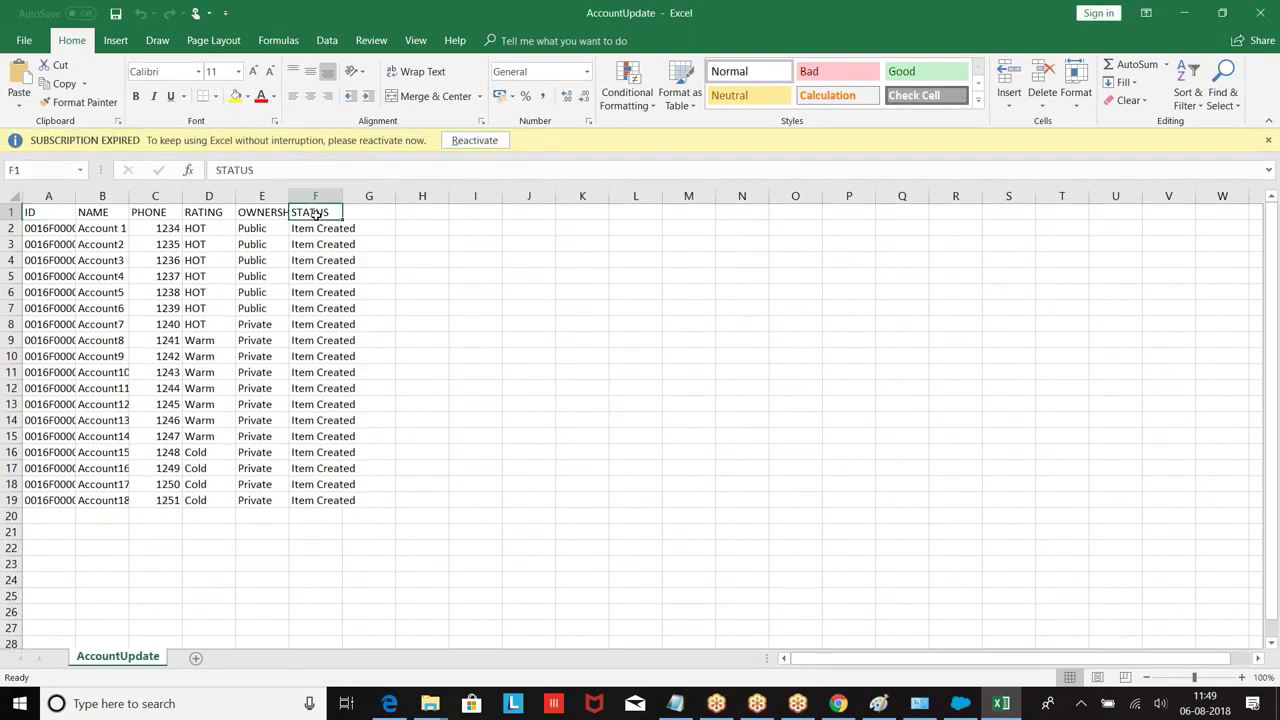
{"action": "right_click", "coordinate": [315, 213]}
{"action": "key", "text": "Escape"}
{"action": "left_click", "coordinate": [315, 196]}
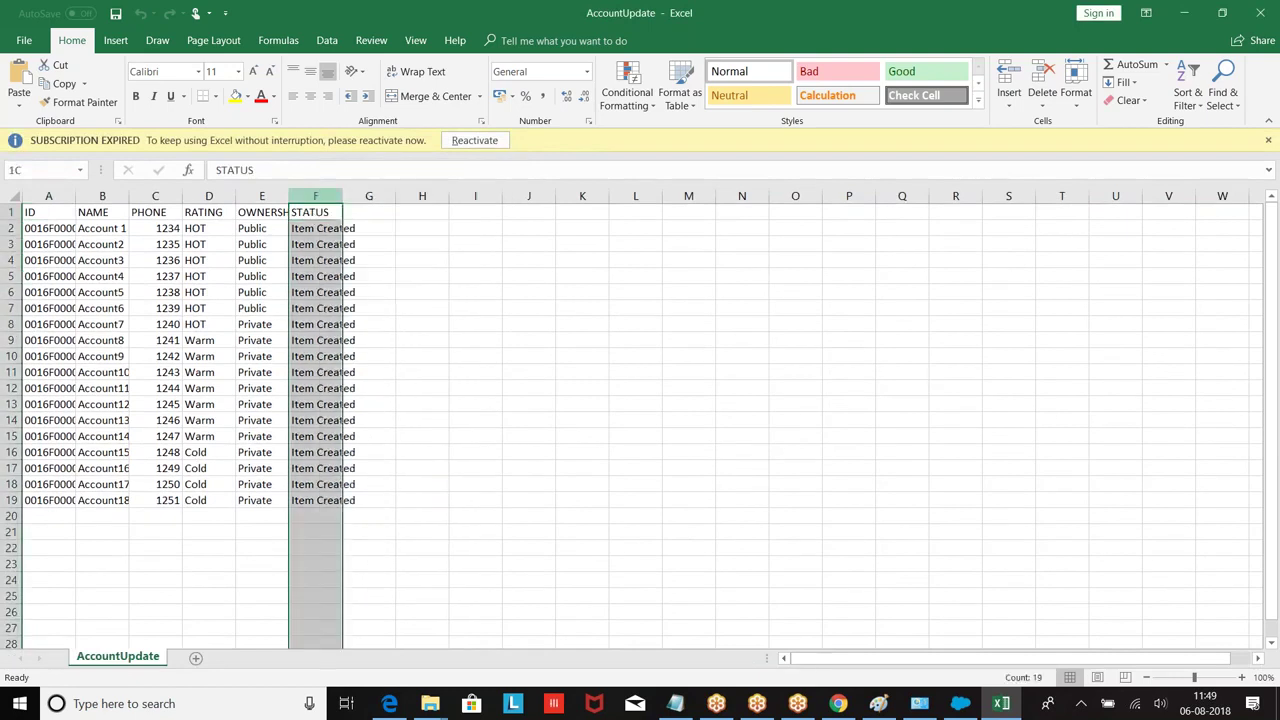
{"action": "right_click", "coordinate": [315, 196]}
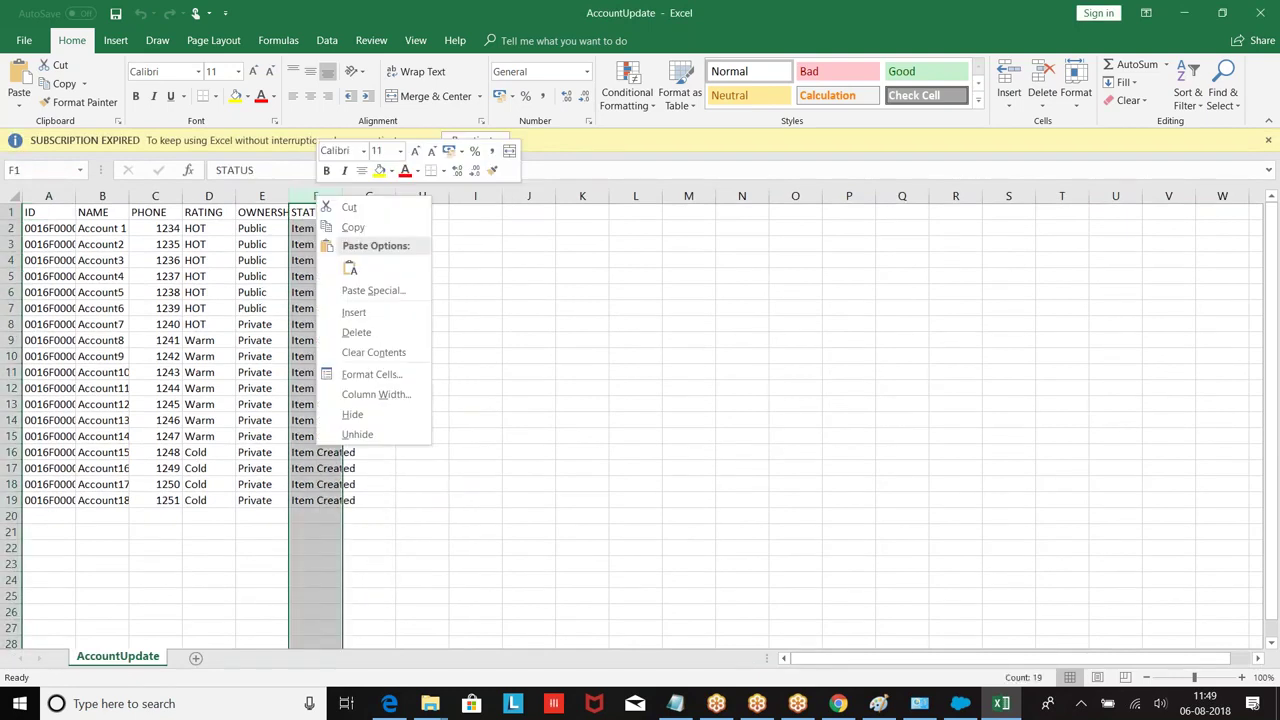
{"action": "left_click", "coordinate": [357, 332]}
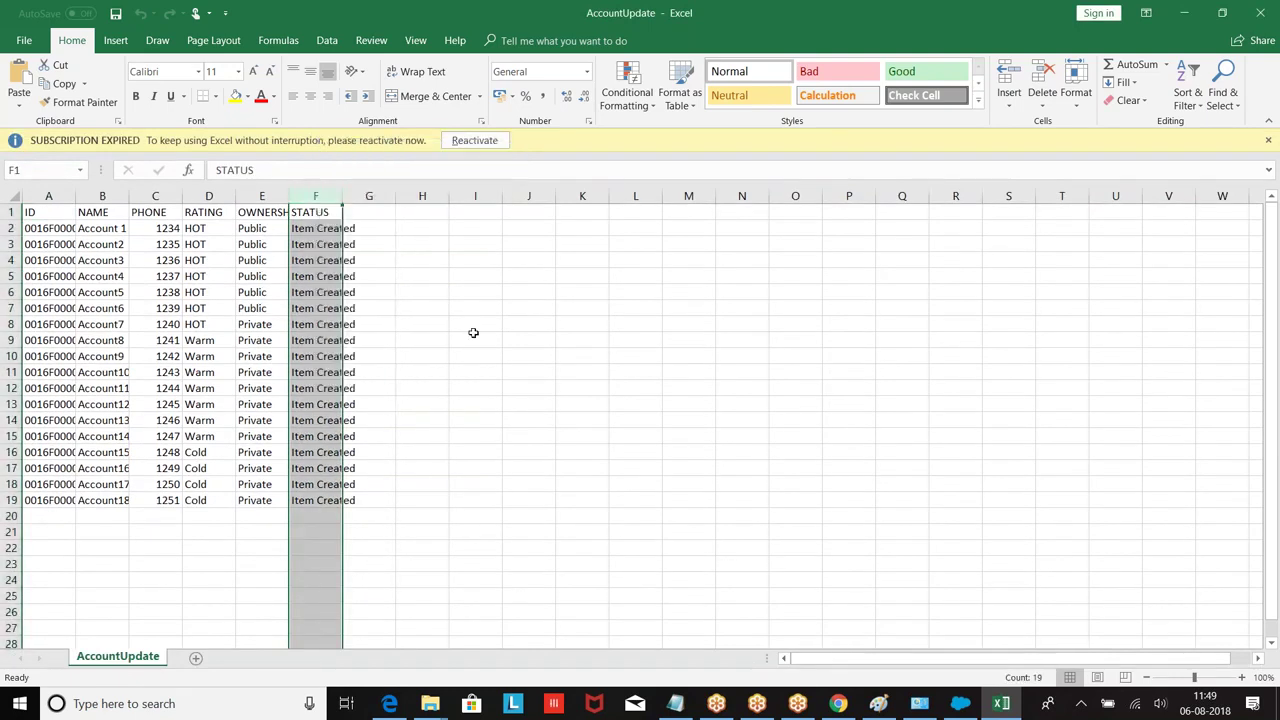
Step: Widen columns A, B, E and F so IDs, names and OWNERSHIP fit
{"action": "double_click", "coordinate": [77, 195]}
{"action": "left_click_drag", "start_coordinate": [263, 195], "coordinate": [728, 197]}
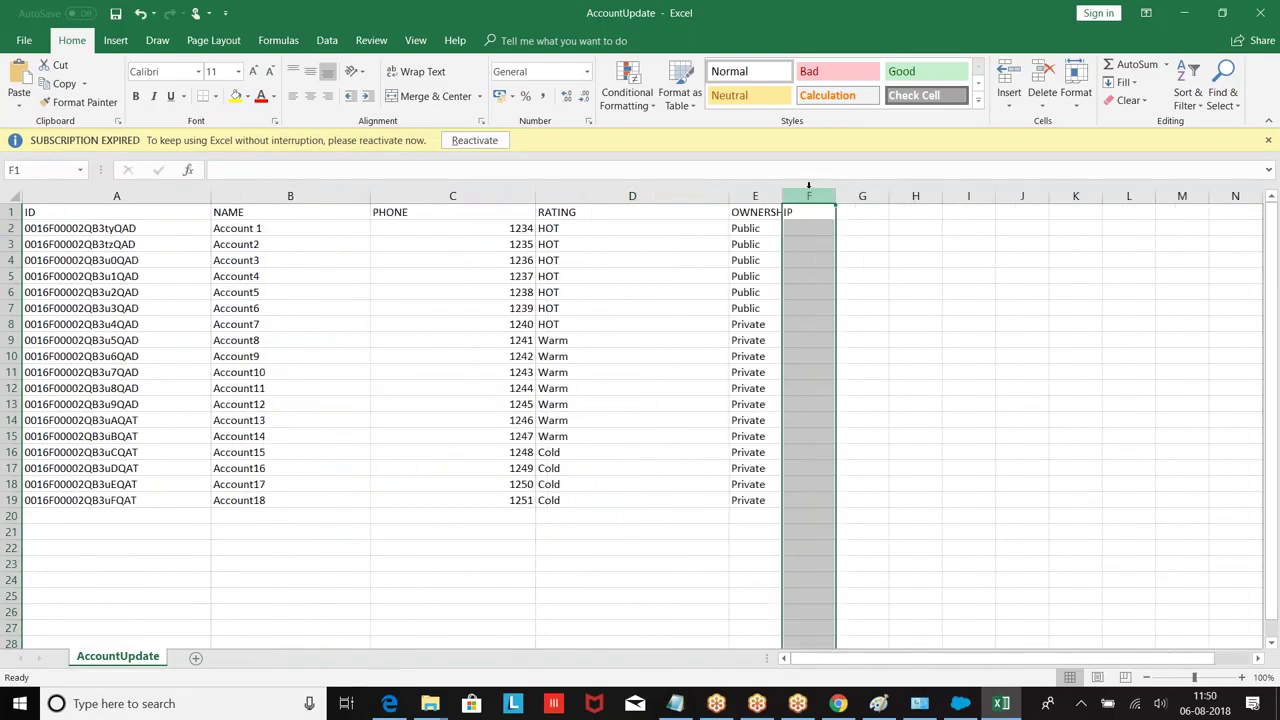
{"action": "left_click_drag", "start_coordinate": [836, 195], "coordinate": [943, 196]}
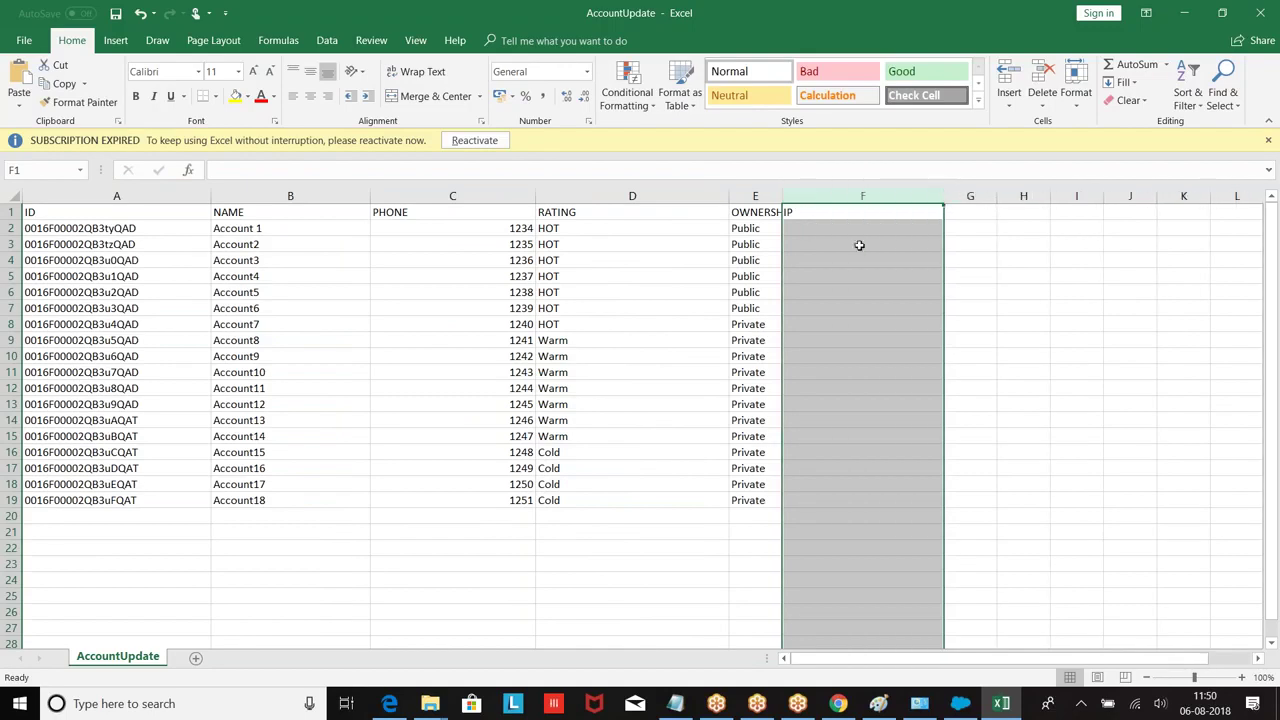
{"action": "left_click_drag", "start_coordinate": [781, 189], "coordinate": [818, 195]}
{"action": "left_click_drag", "start_coordinate": [729, 193], "coordinate": [687, 193]}
Step: Add an Industry heading in F1 and fill Banking down F2 to F6
{"action": "left_click", "coordinate": [791, 211]}
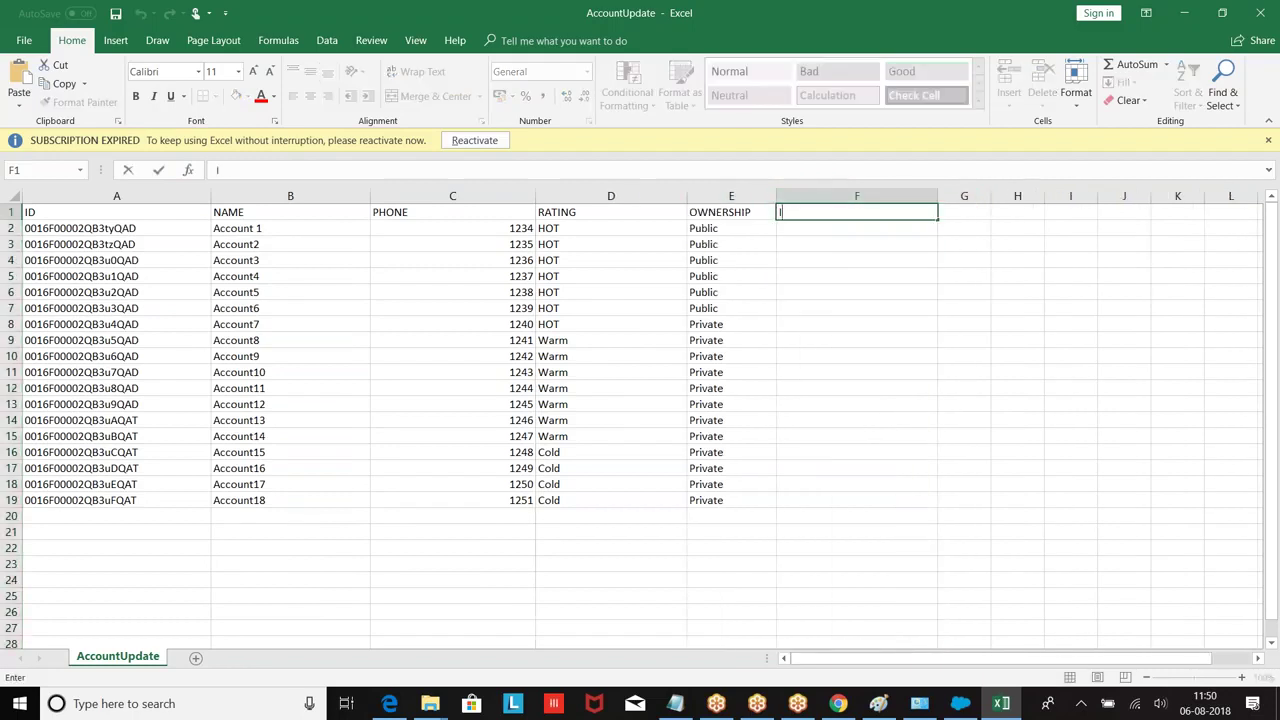
{"action": "key", "text": "Return"}
{"action": "type", "text": "Banking"}
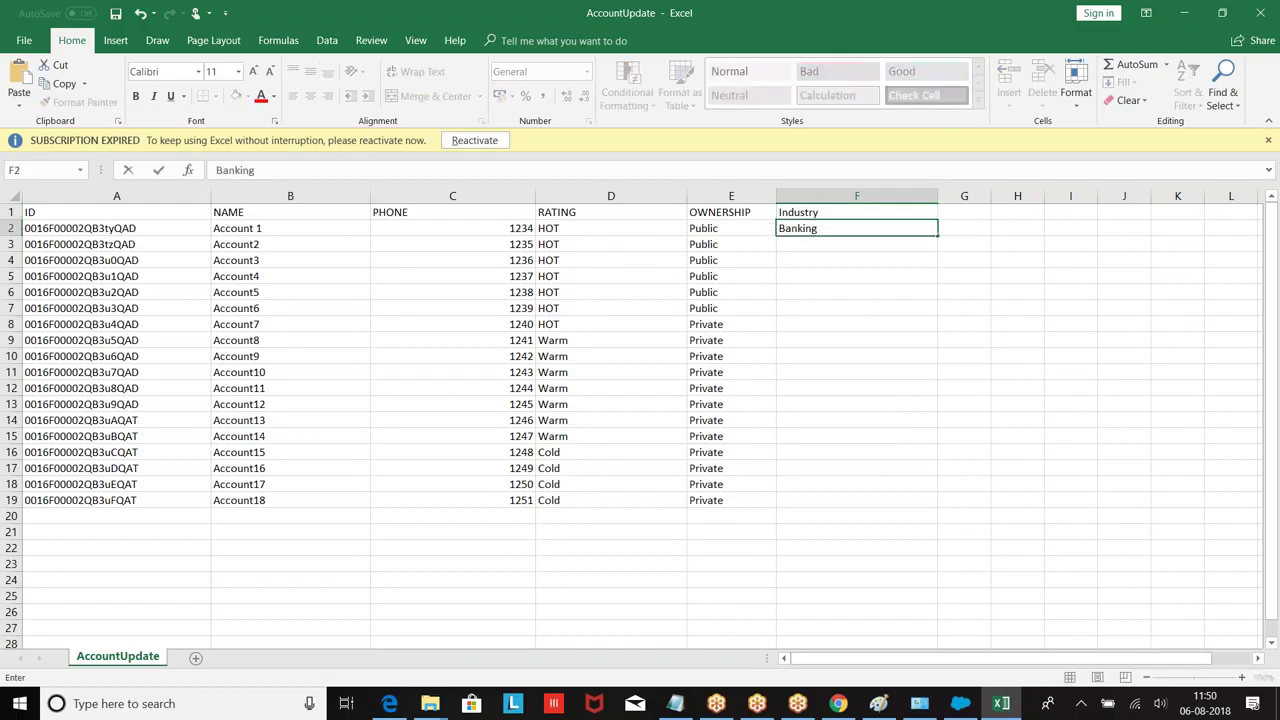
{"action": "left_click", "coordinate": [938, 232]}
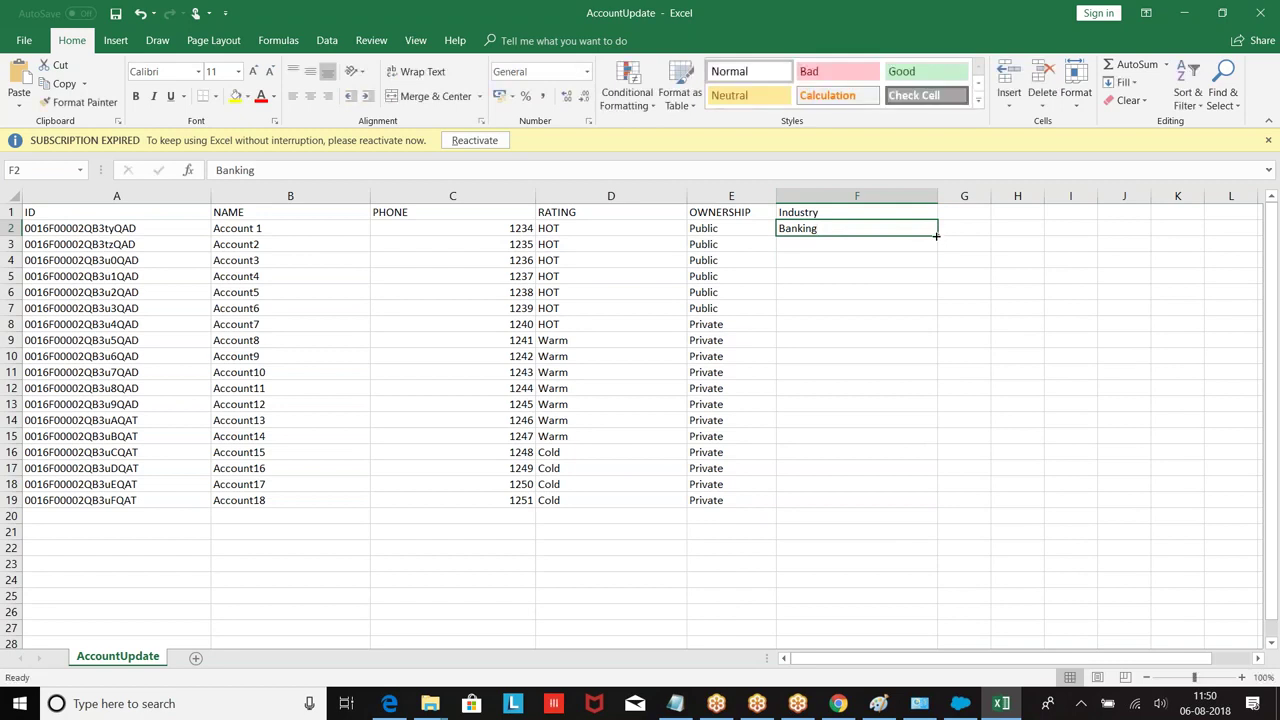
{"action": "left_click_drag", "start_coordinate": [937, 235], "coordinate": [940, 300]}
{"action": "left_click", "coordinate": [857, 360]}
Step: Fill Energy into F7 to F14 and Education into F15 to F19
{"action": "left_click", "coordinate": [799, 314]}
{"action": "type", "text": "Energy"}
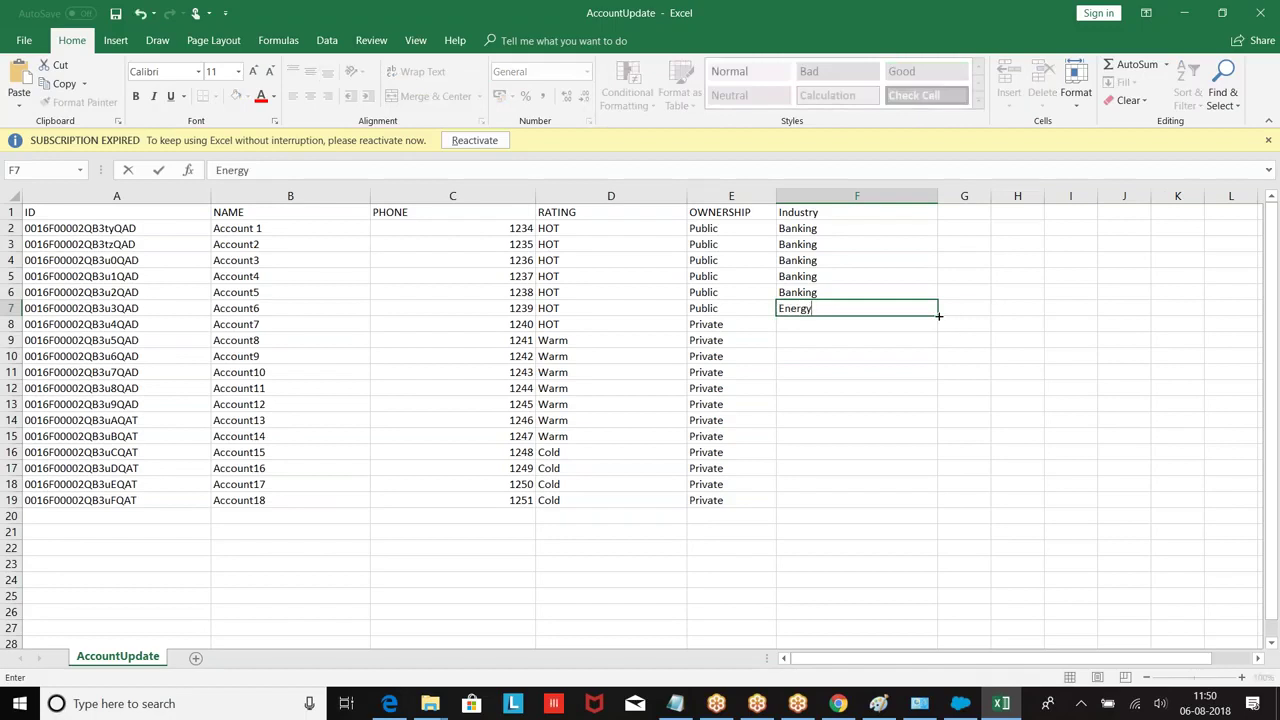
{"action": "left_click_drag", "start_coordinate": [938, 315], "coordinate": [938, 420]}
{"action": "left_click", "coordinate": [841, 472]}
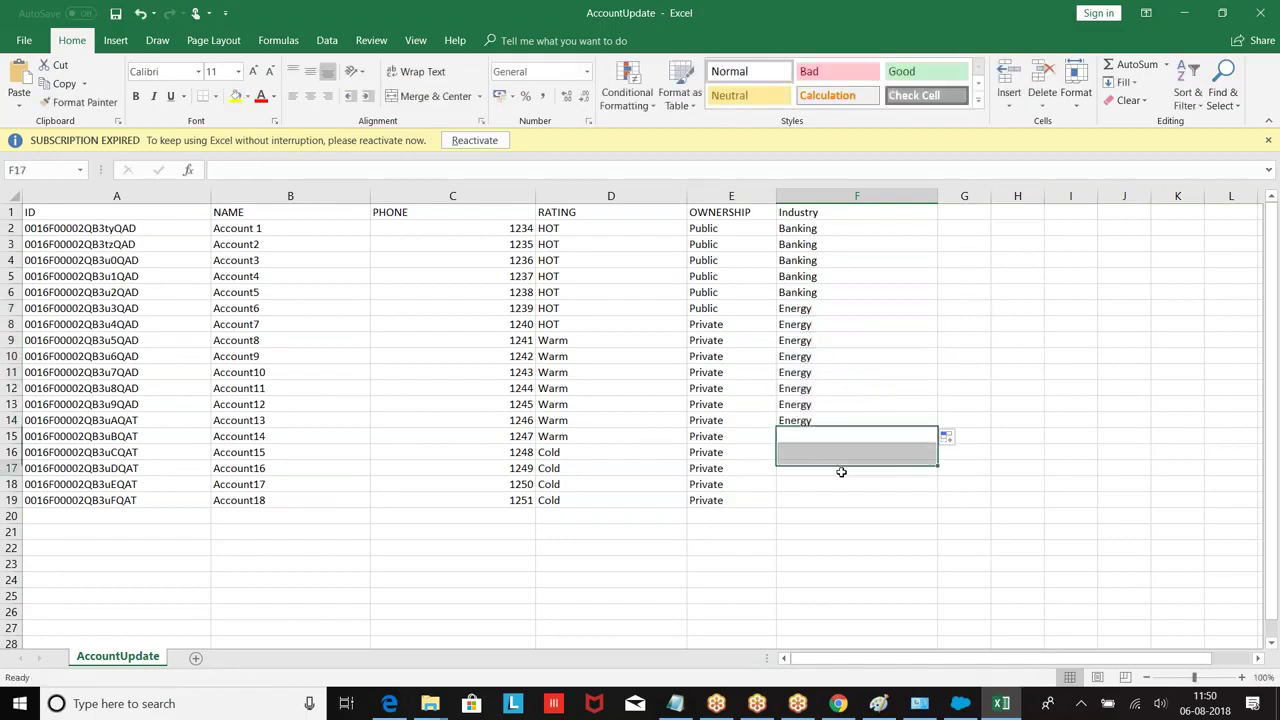
{"action": "left_click", "coordinate": [796, 438]}
{"action": "type", "text": "E"}
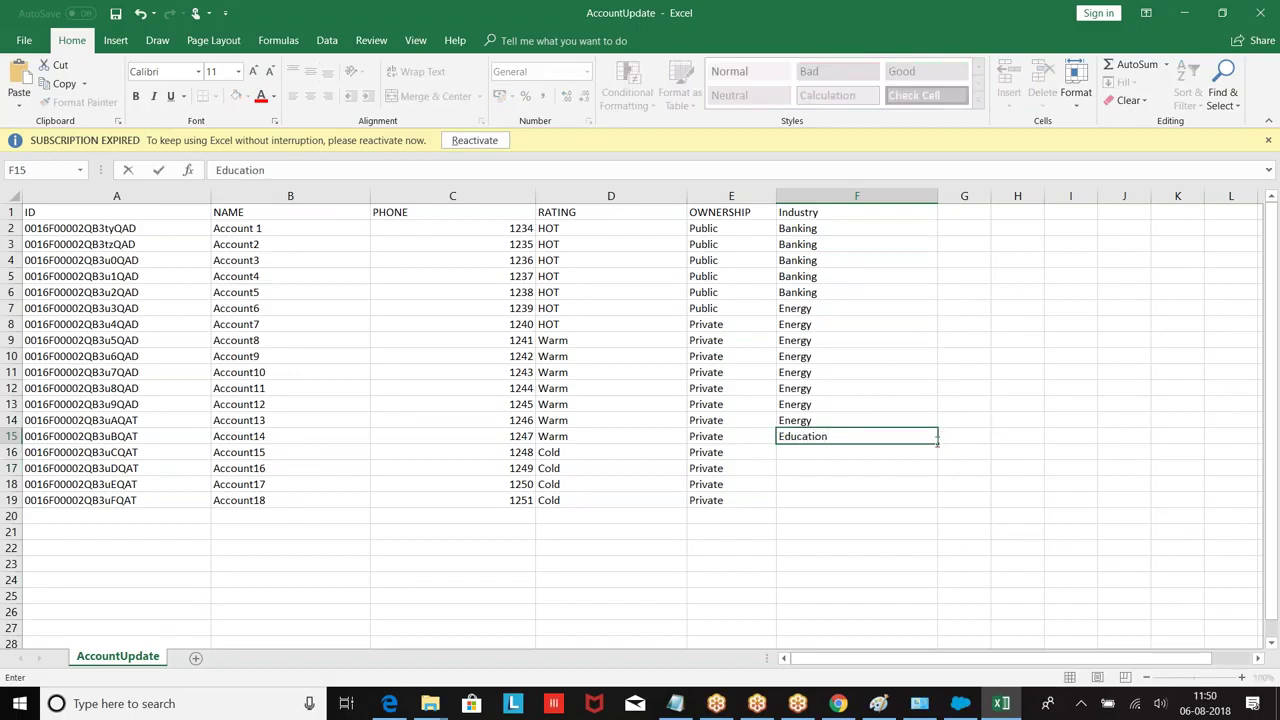
{"action": "type", "text": "ducation"}
{"action": "left_click_drag", "start_coordinate": [938, 442], "coordinate": [940, 506]}
{"action": "left_click", "coordinate": [563, 534]}
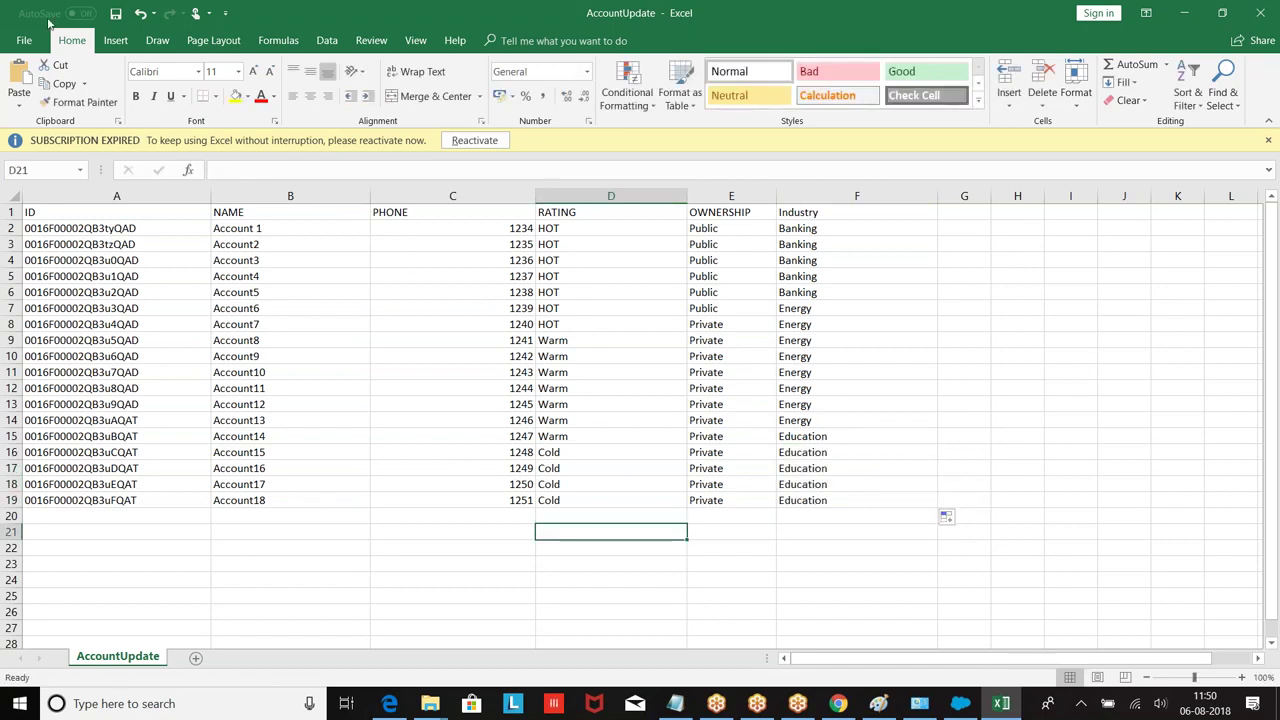
Step: Save the AccountUpdate workbook and close Excel
{"action": "left_click", "coordinate": [116, 13]}
{"action": "left_click", "coordinate": [116, 13]}
{"action": "left_click", "coordinate": [116, 13]}
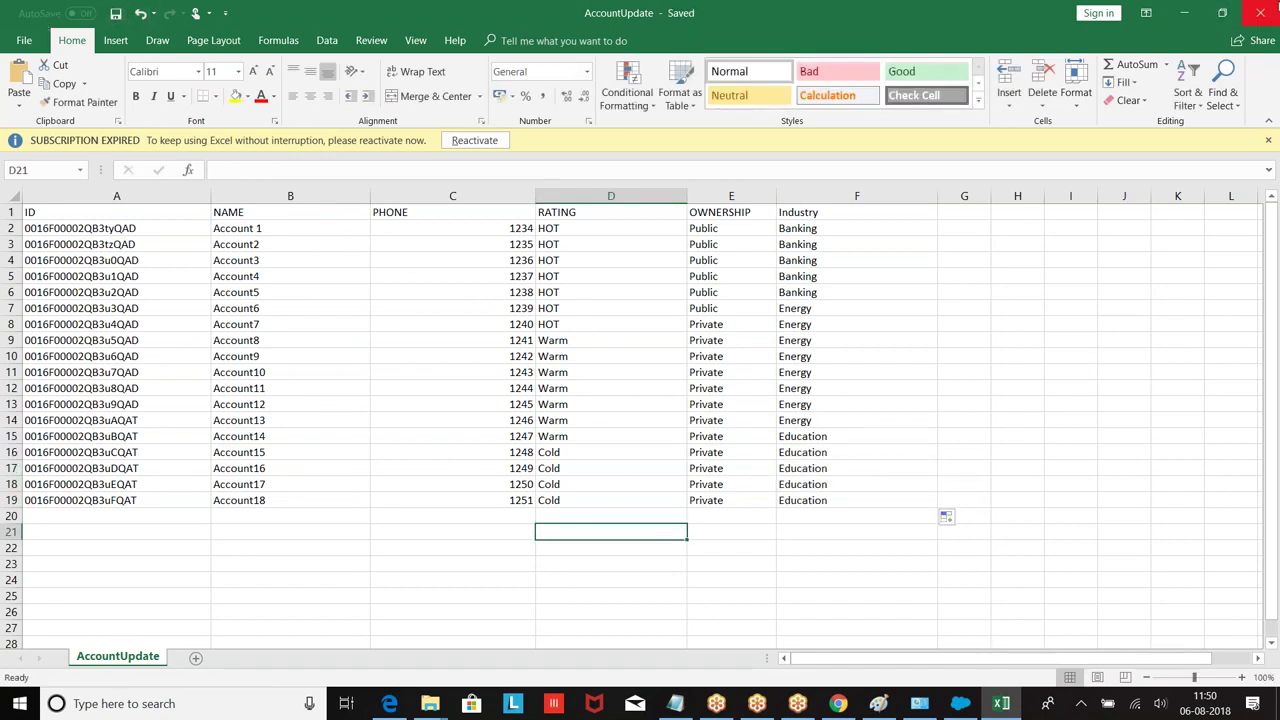
{"action": "left_click", "coordinate": [1260, 13]}
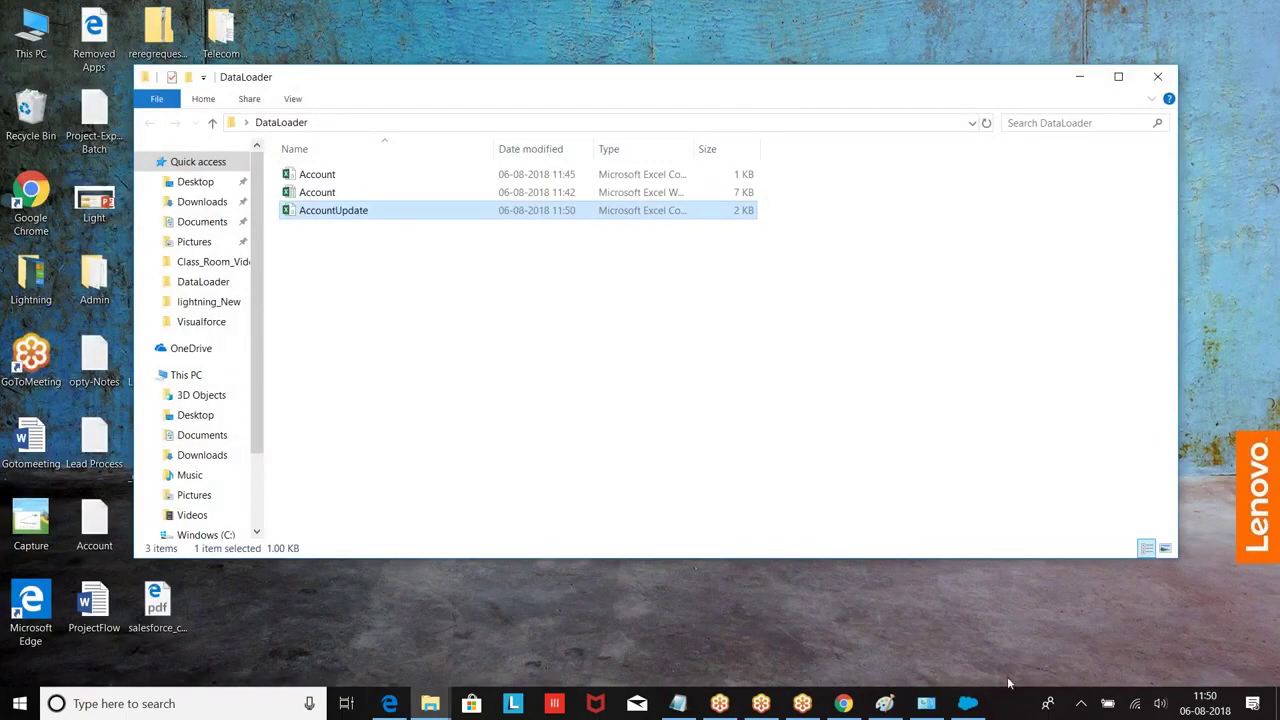
Step: Start an Account update from AccountUpdate.csv and load its 18 records
{"action": "left_click", "coordinate": [967, 703]}
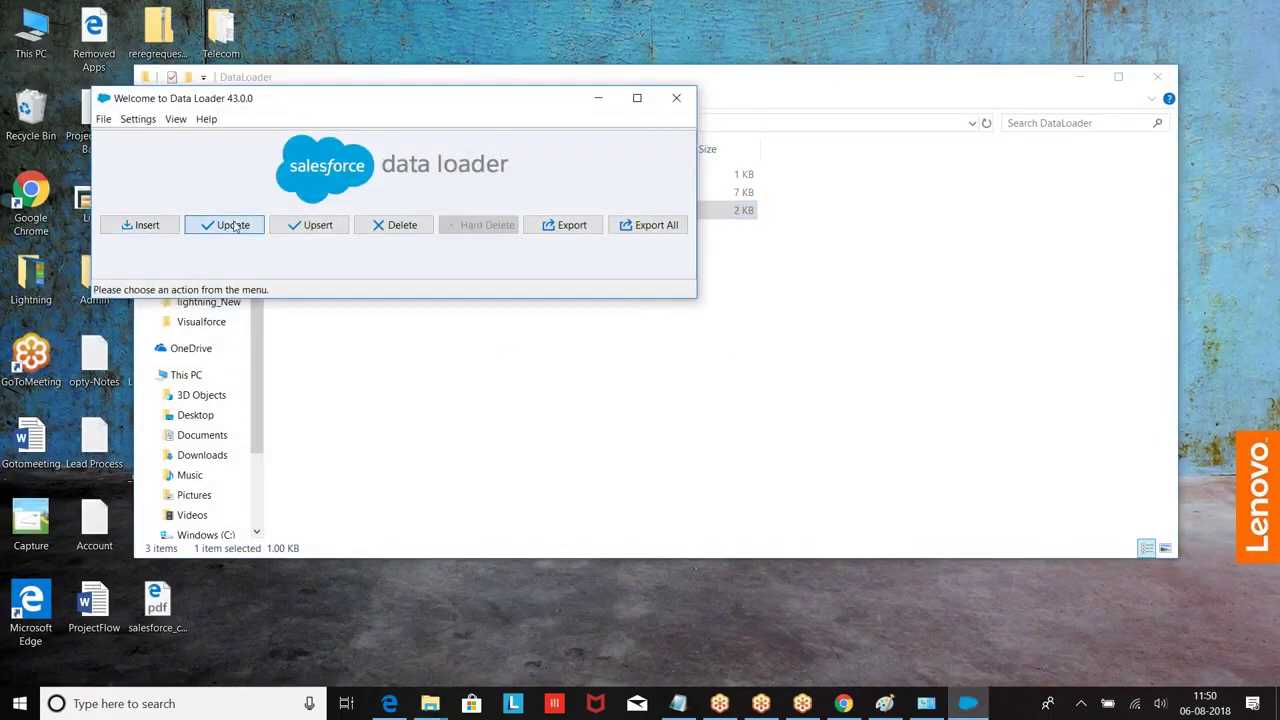
{"action": "left_click", "coordinate": [240, 225]}
{"action": "left_click", "coordinate": [205, 260]}
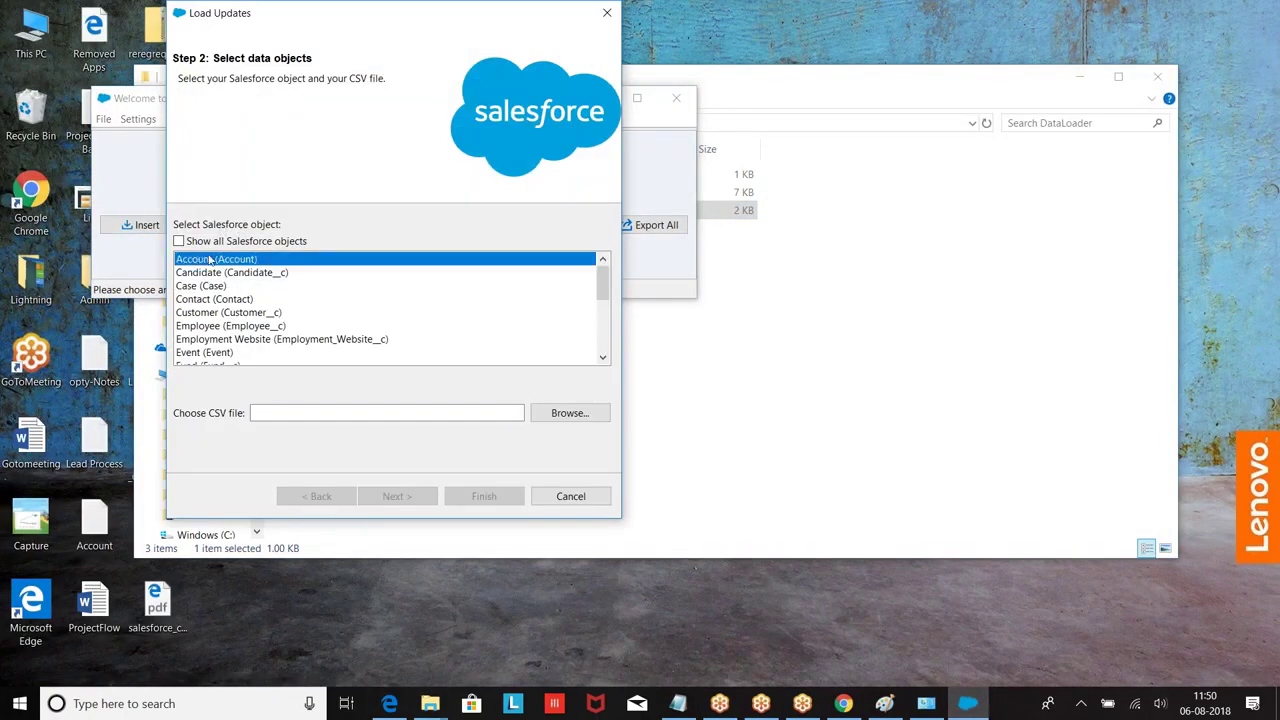
{"action": "left_click", "coordinate": [566, 413]}
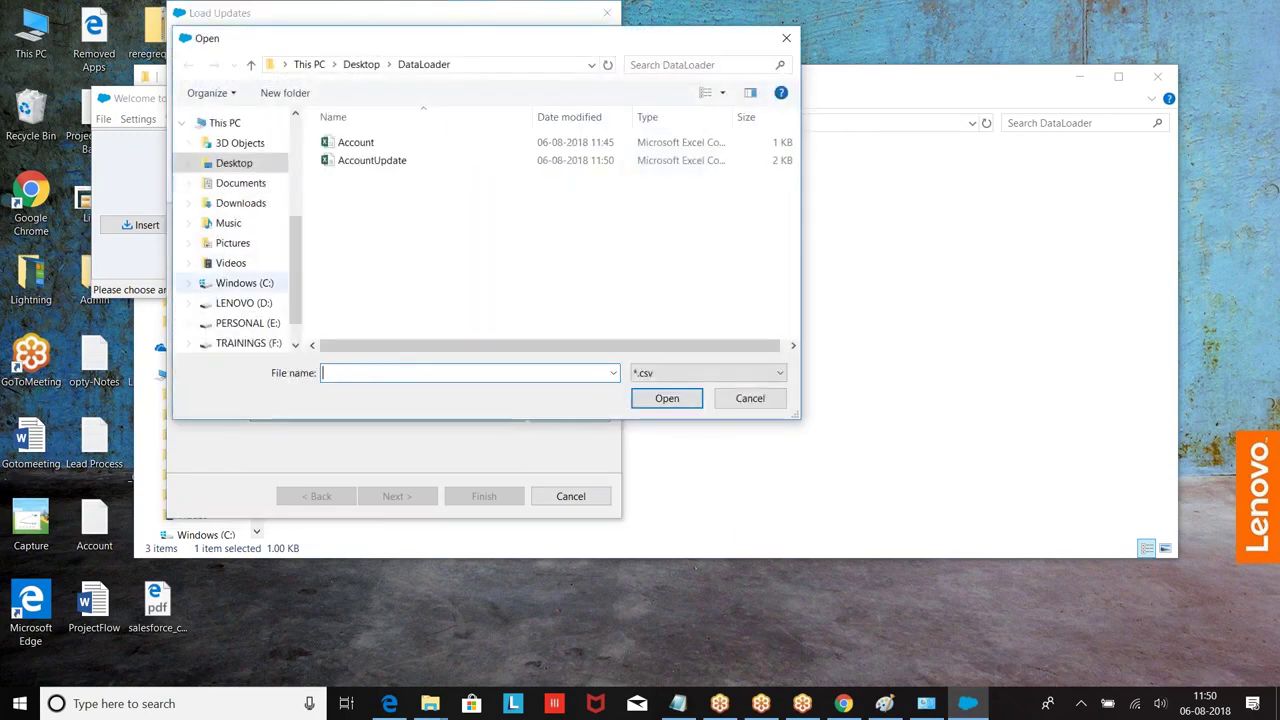
{"action": "left_click", "coordinate": [360, 161]}
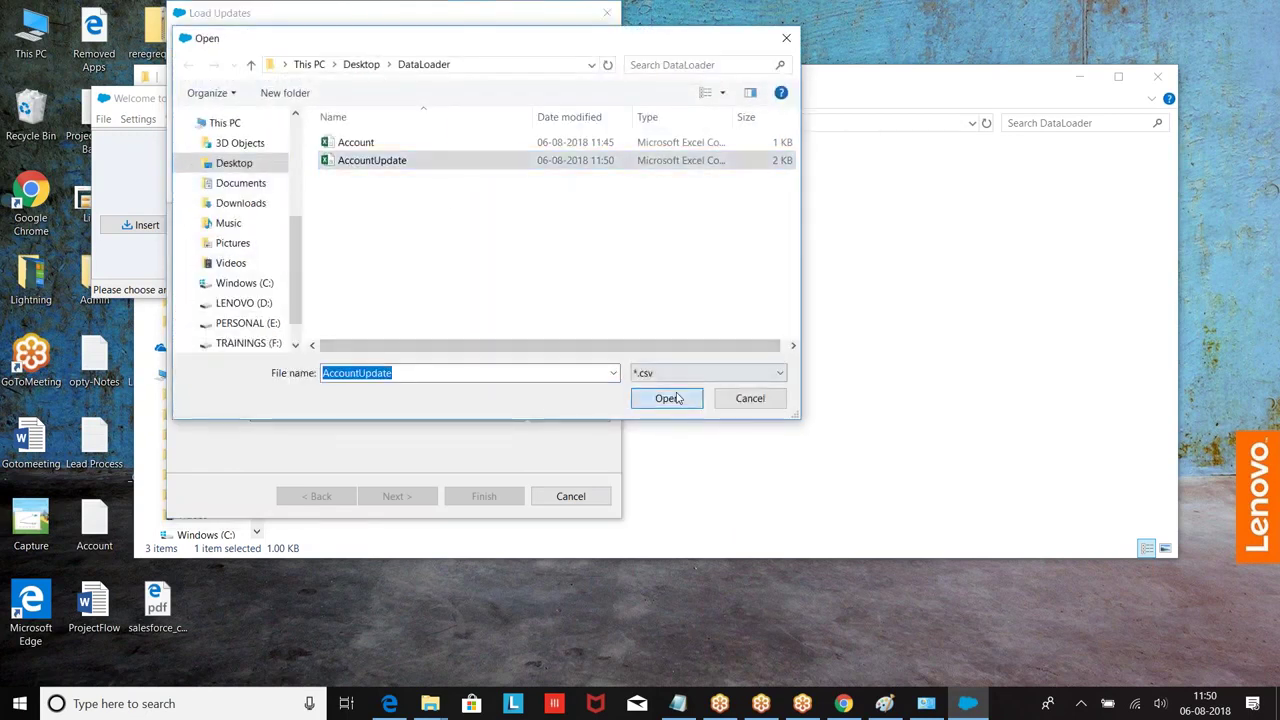
{"action": "left_click", "coordinate": [668, 397]}
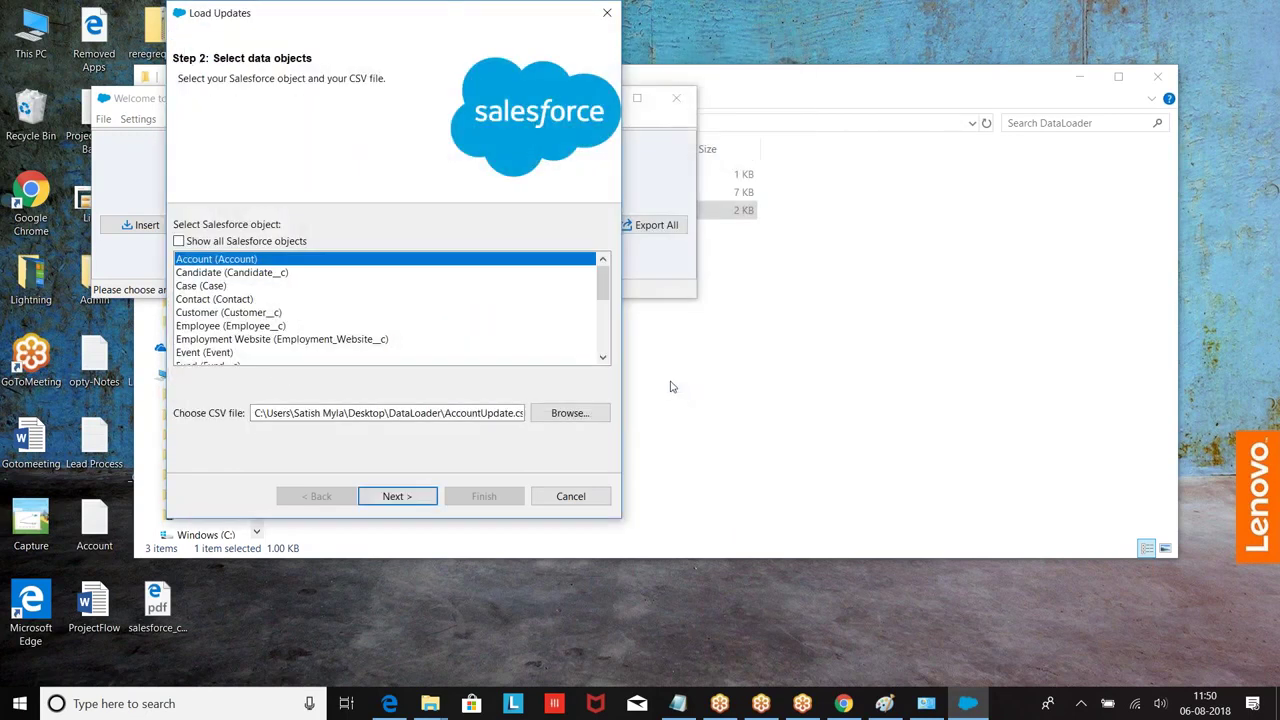
{"action": "left_click", "coordinate": [397, 500]}
{"action": "left_click", "coordinate": [380, 210]}
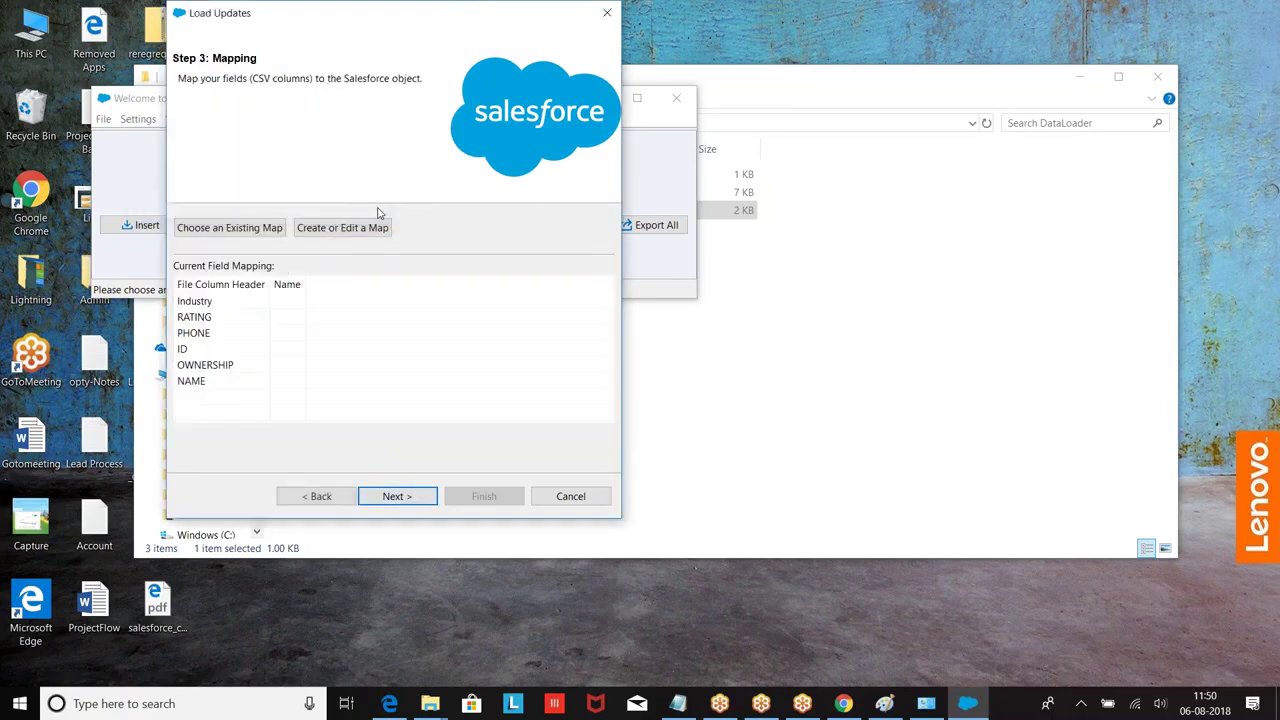
Step: Auto-match the fields, run the update, and review the 18 successful updates
{"action": "left_click", "coordinate": [345, 210]}
{"action": "left_click", "coordinate": [187, 544]}
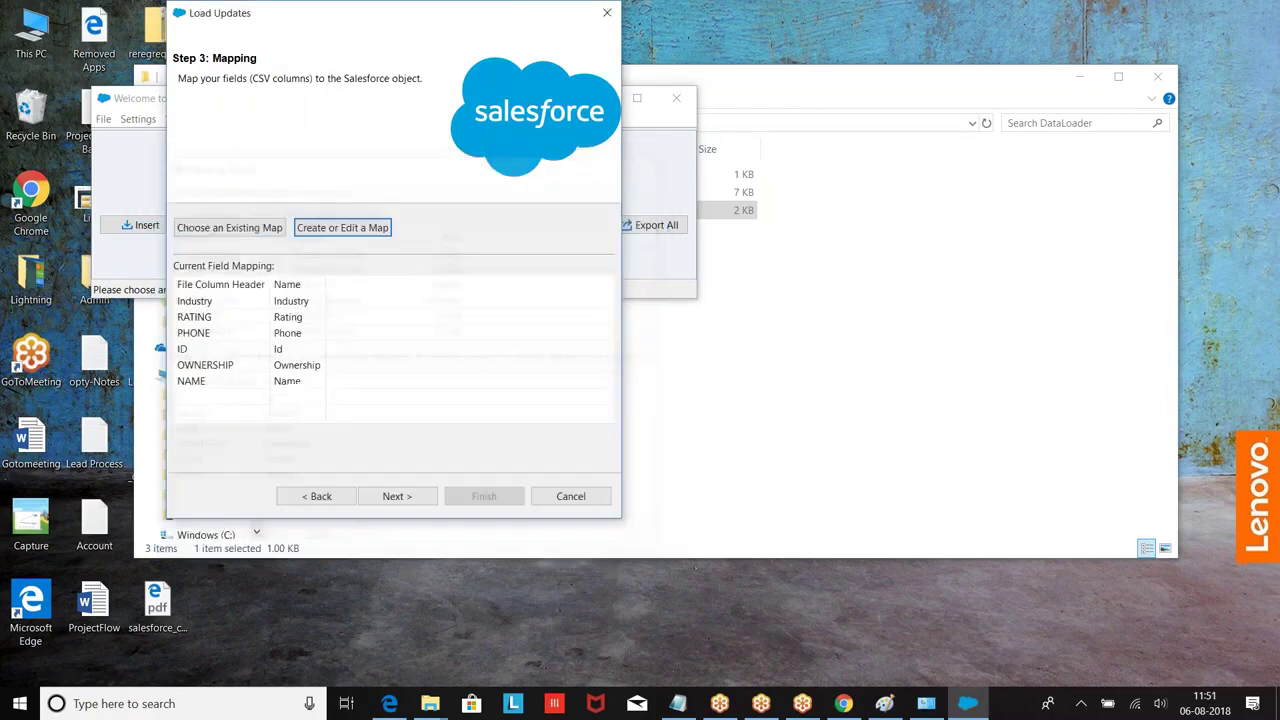
{"action": "left_click", "coordinate": [408, 494]}
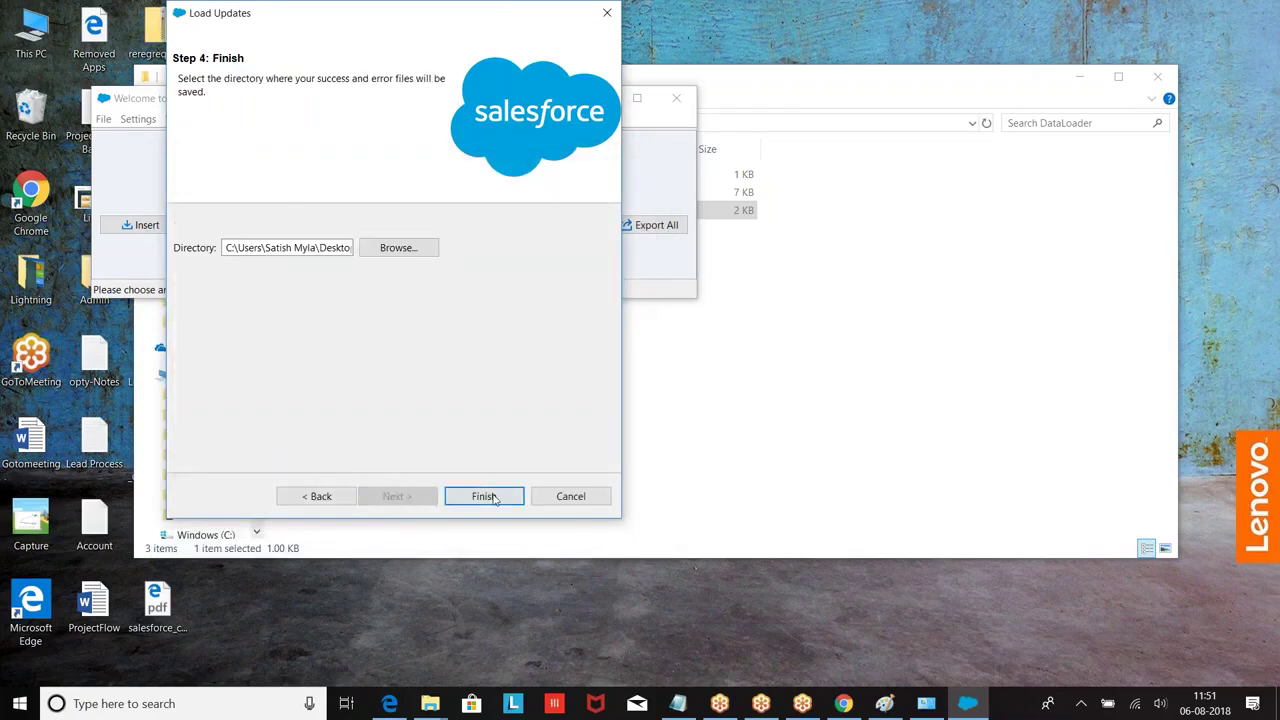
{"action": "left_click", "coordinate": [492, 498]}
{"action": "left_click", "coordinate": [695, 418]}
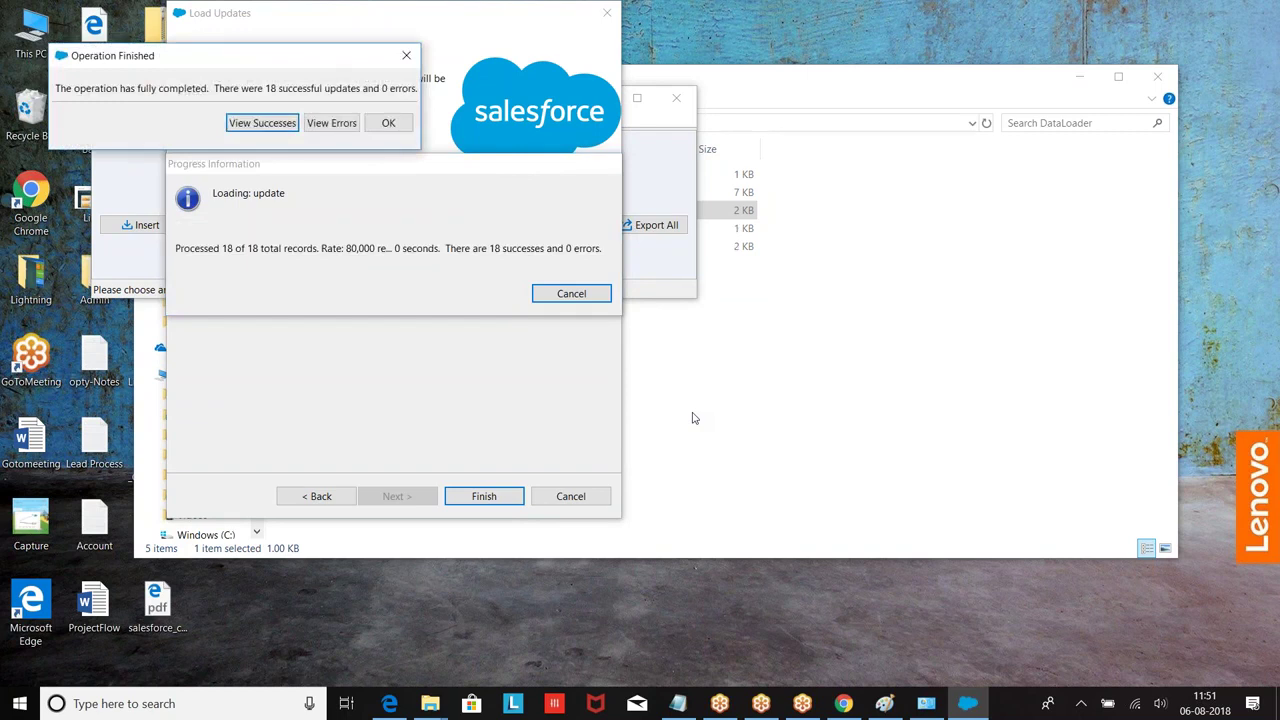
{"action": "left_click", "coordinate": [285, 125]}
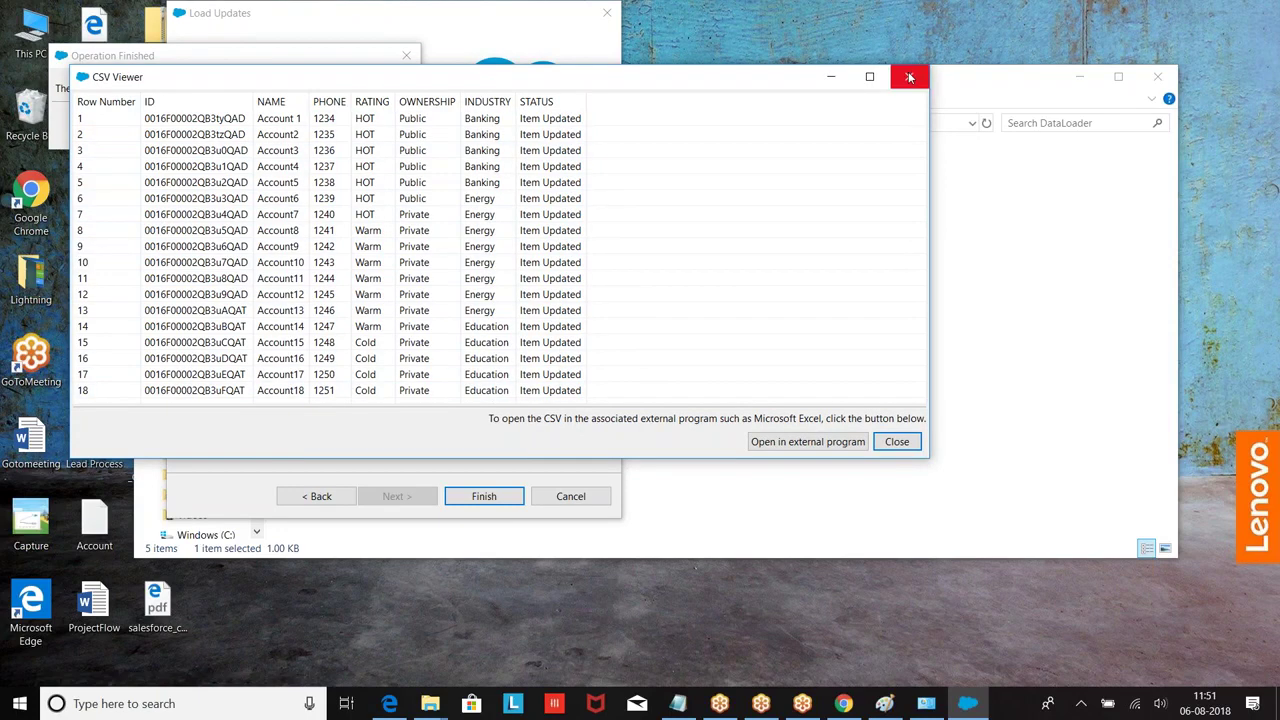
{"action": "left_click", "coordinate": [909, 77]}
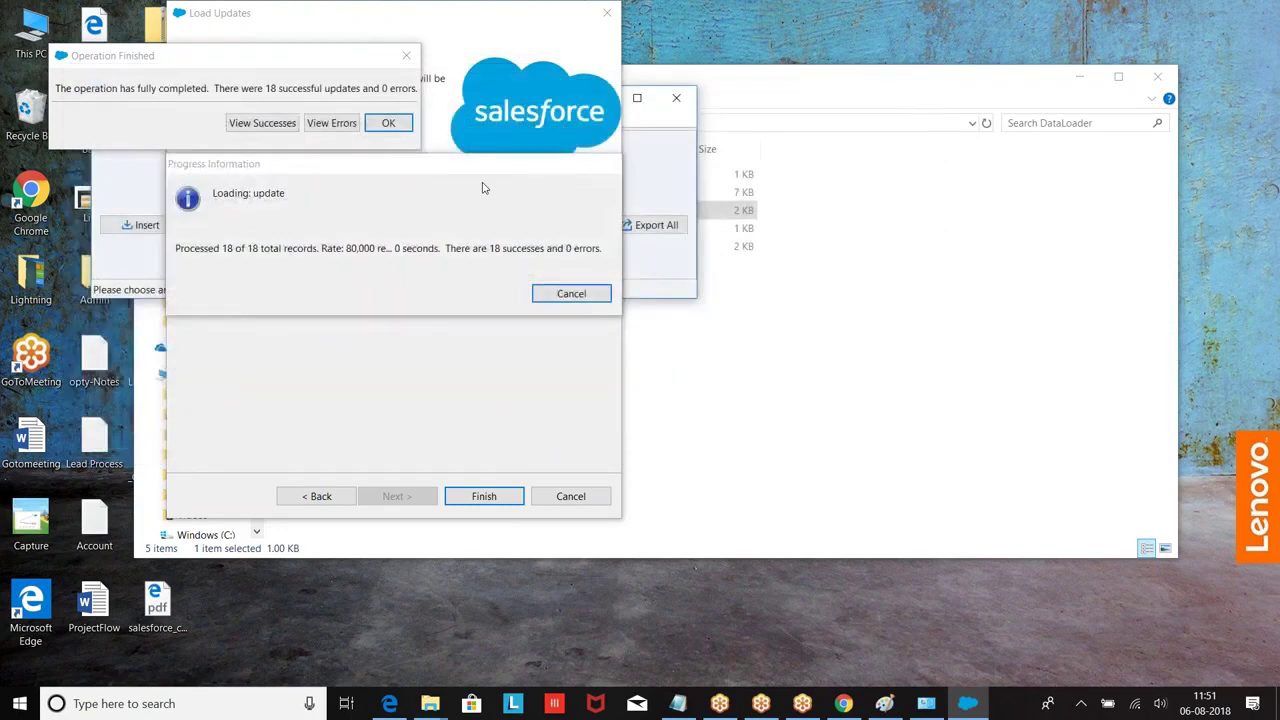
{"action": "left_click", "coordinate": [386, 123]}
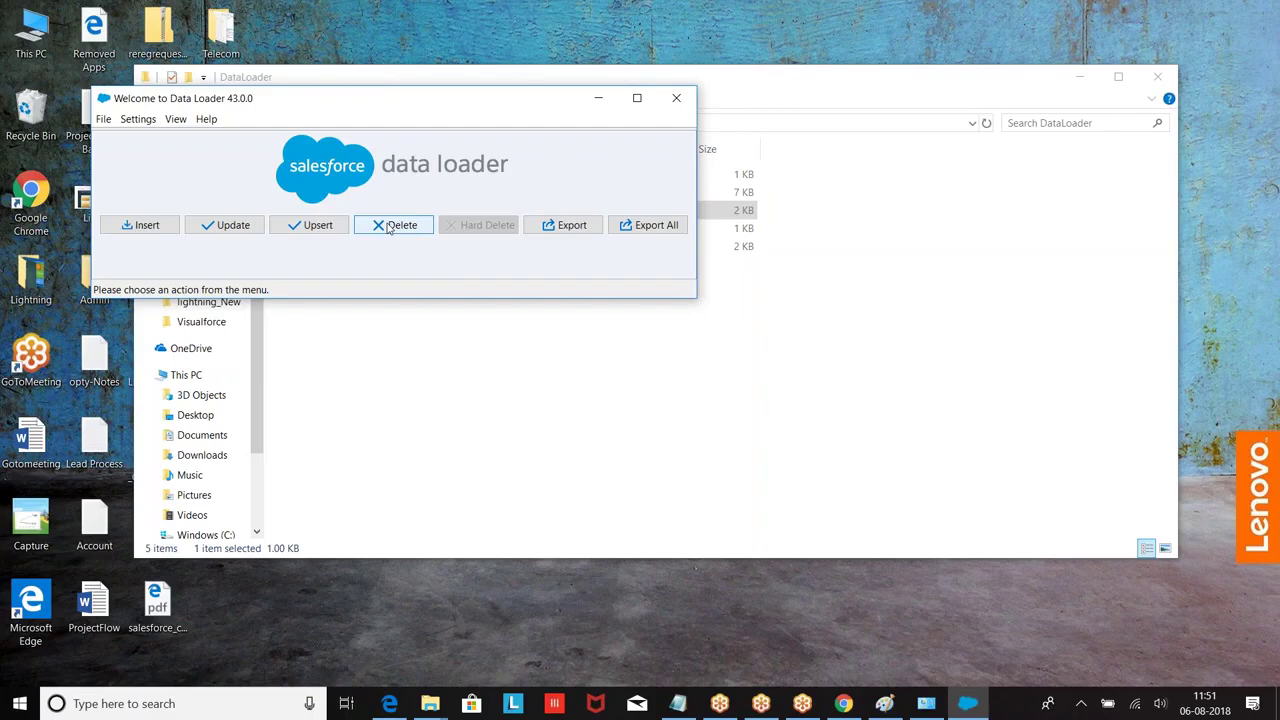
Step: Start a delete on the Account object using the success results file as the CSV
{"action": "left_click", "coordinate": [393, 225]}
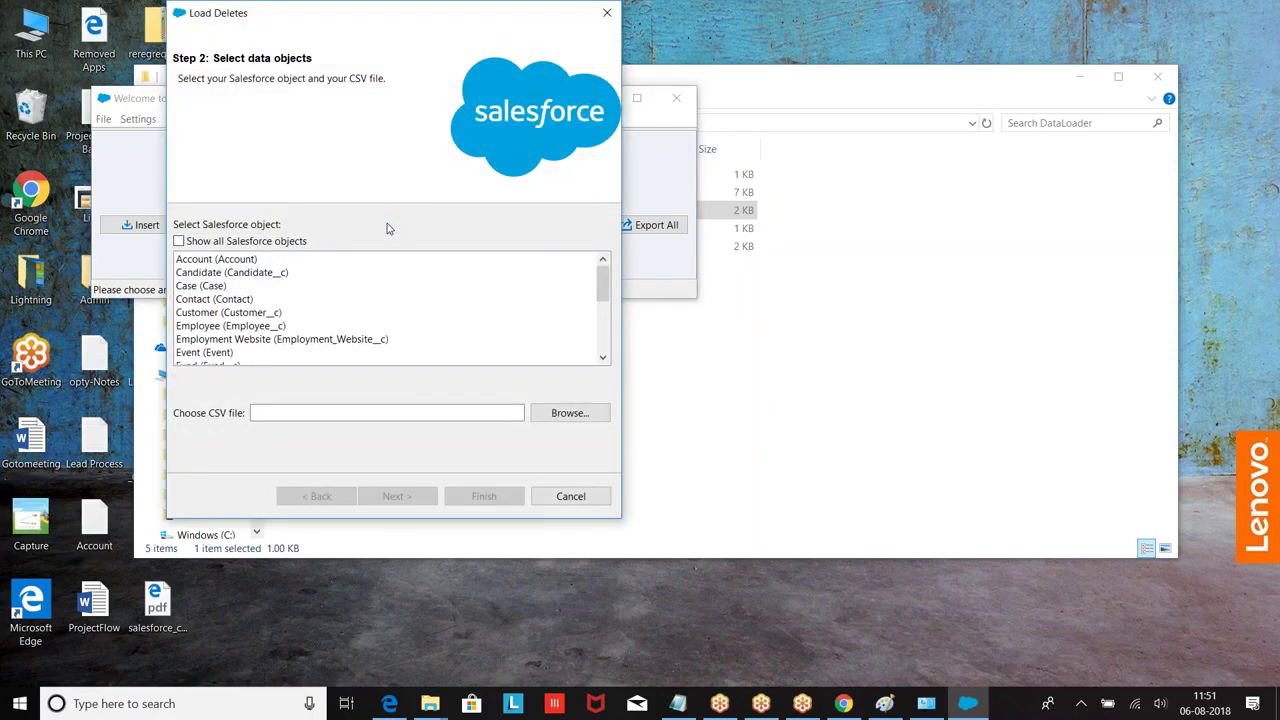
{"action": "mouse_move", "coordinate": [603, 284]}
{"action": "left_mouse_down"}
{"action": "mouse_move", "coordinate": [603, 338]}
{"action": "mouse_move", "coordinate": [603, 262]}
{"action": "left_mouse_up"}
{"action": "left_click", "coordinate": [210, 263]}
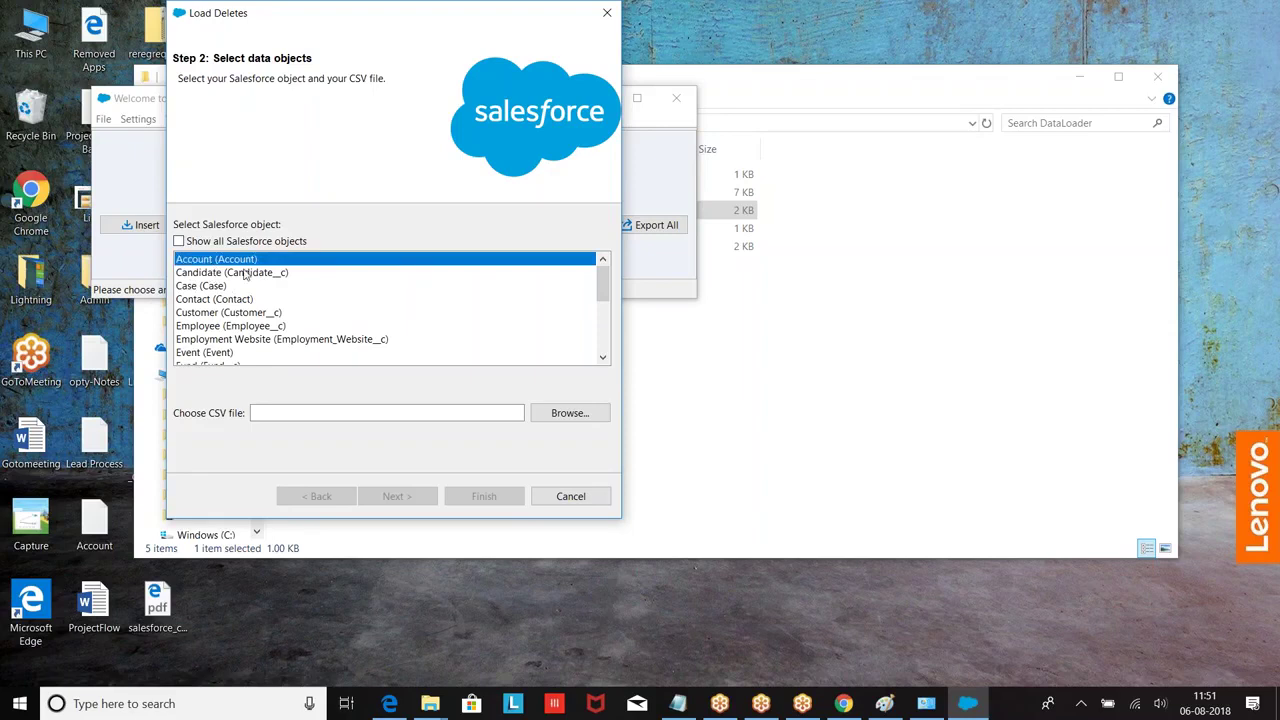
{"action": "left_click", "coordinate": [568, 418]}
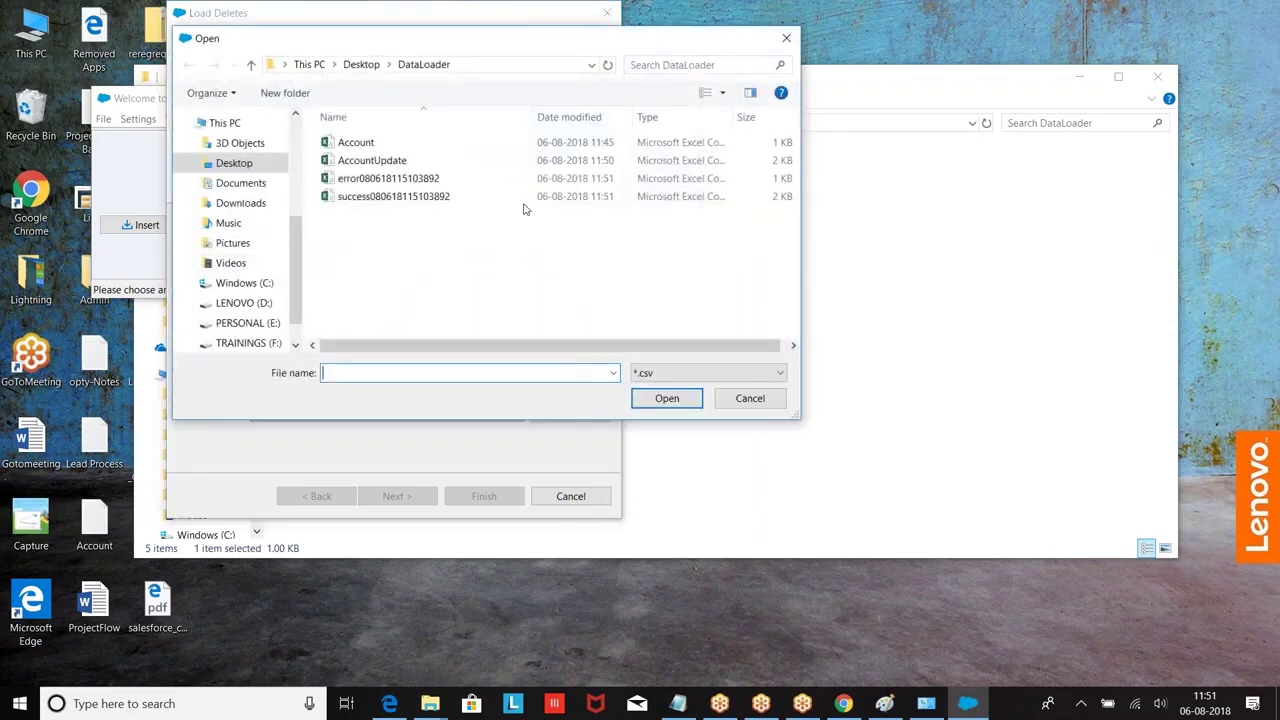
{"action": "left_click", "coordinate": [385, 196]}
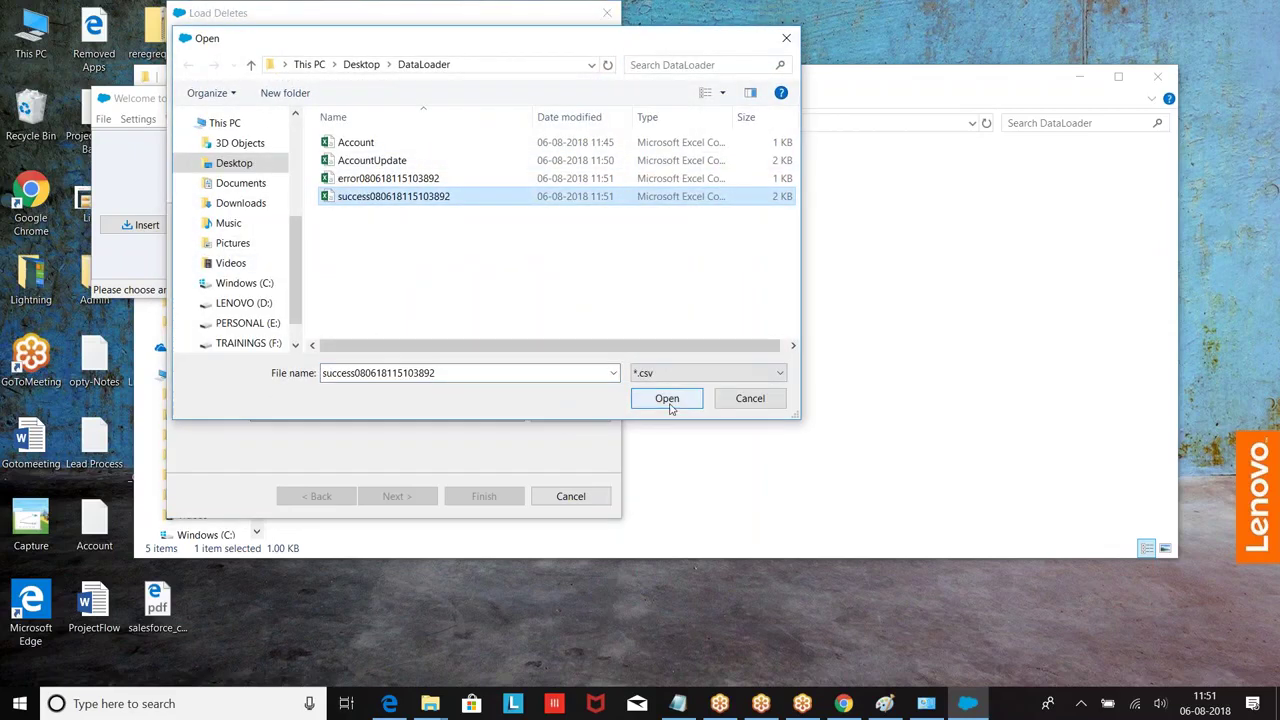
{"action": "left_click", "coordinate": [667, 398]}
{"action": "left_click", "coordinate": [392, 497]}
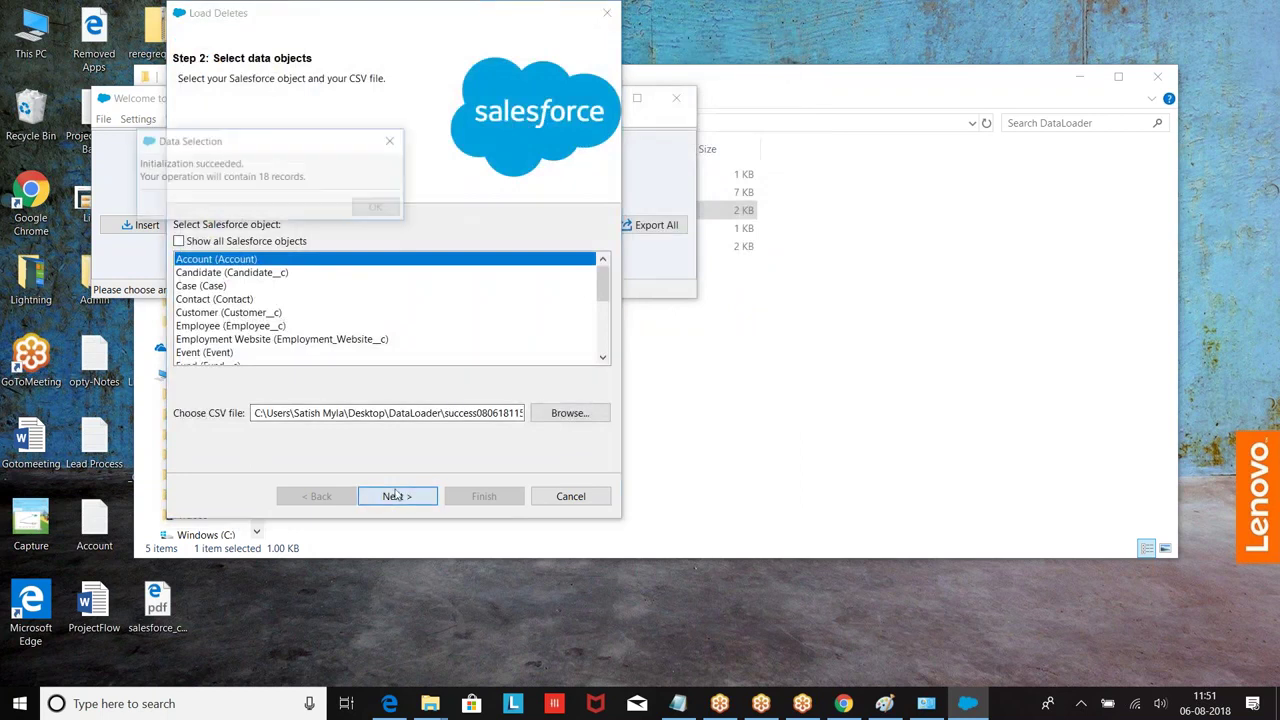
Step: Auto-match the file columns so ID maps to the Id field
{"action": "left_click", "coordinate": [368, 208]}
{"action": "left_click", "coordinate": [340, 228]}
{"action": "left_click", "coordinate": [308, 210]}
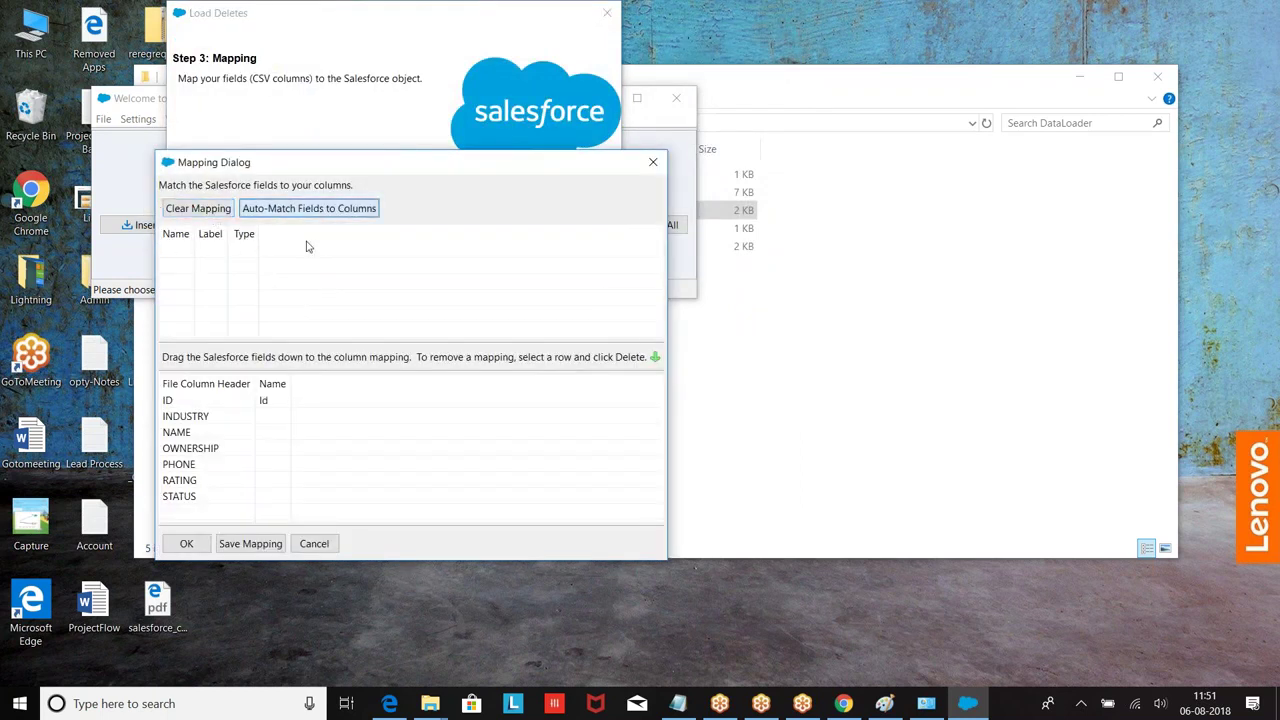
{"action": "left_click", "coordinate": [190, 544]}
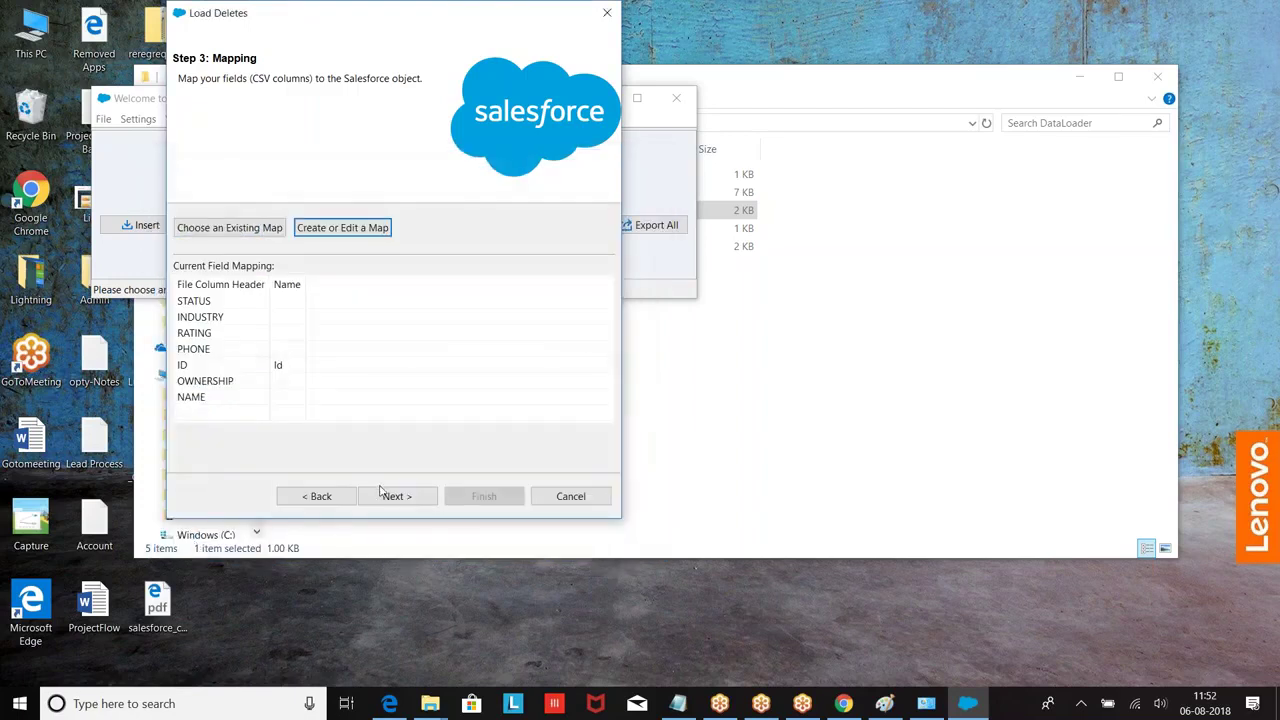
{"action": "left_click", "coordinate": [381, 492]}
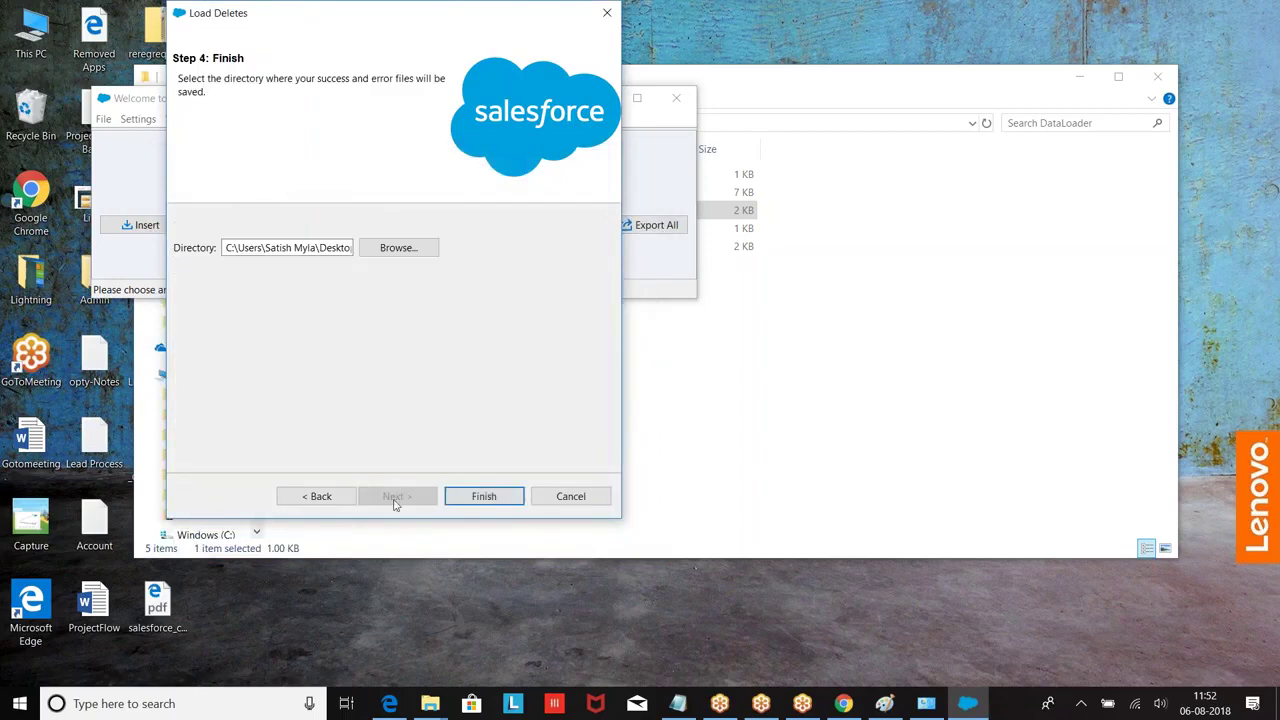
Step: Run the delete, approve both warnings, and close the results showing 18 deletes and 0 errors
{"action": "left_click", "coordinate": [485, 496]}
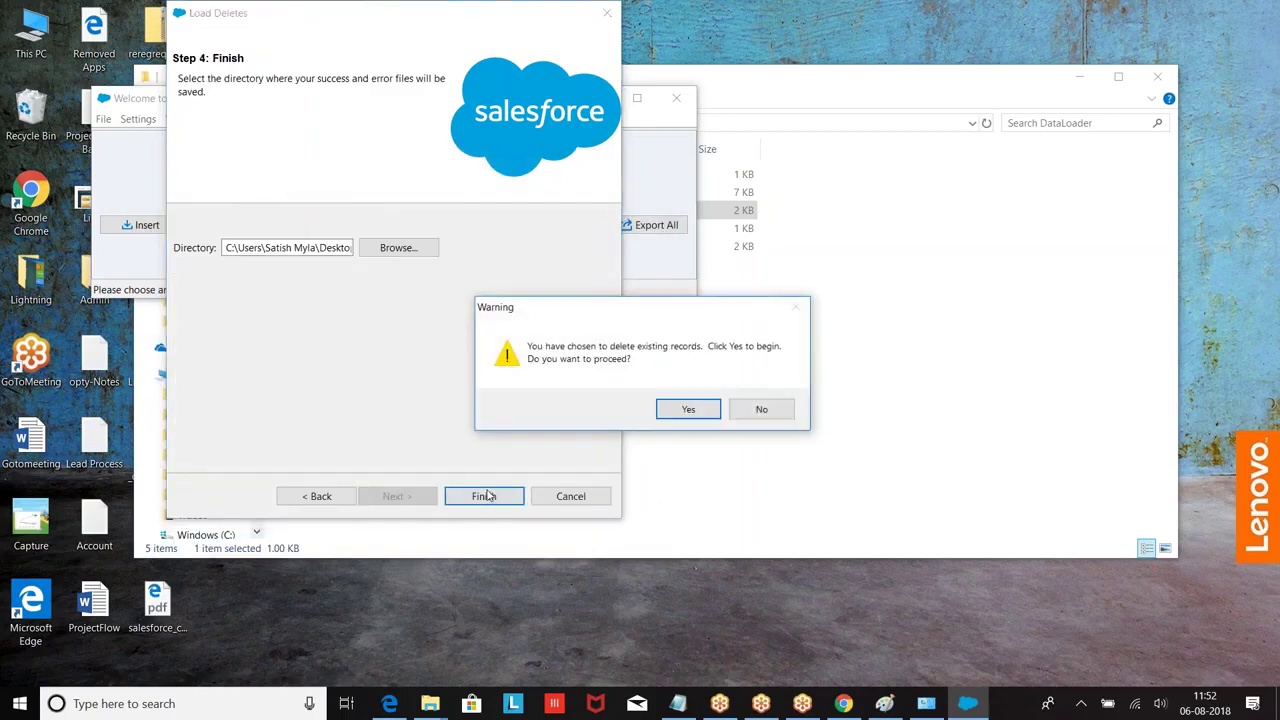
{"action": "left_click", "coordinate": [686, 414]}
{"action": "left_click", "coordinate": [693, 423]}
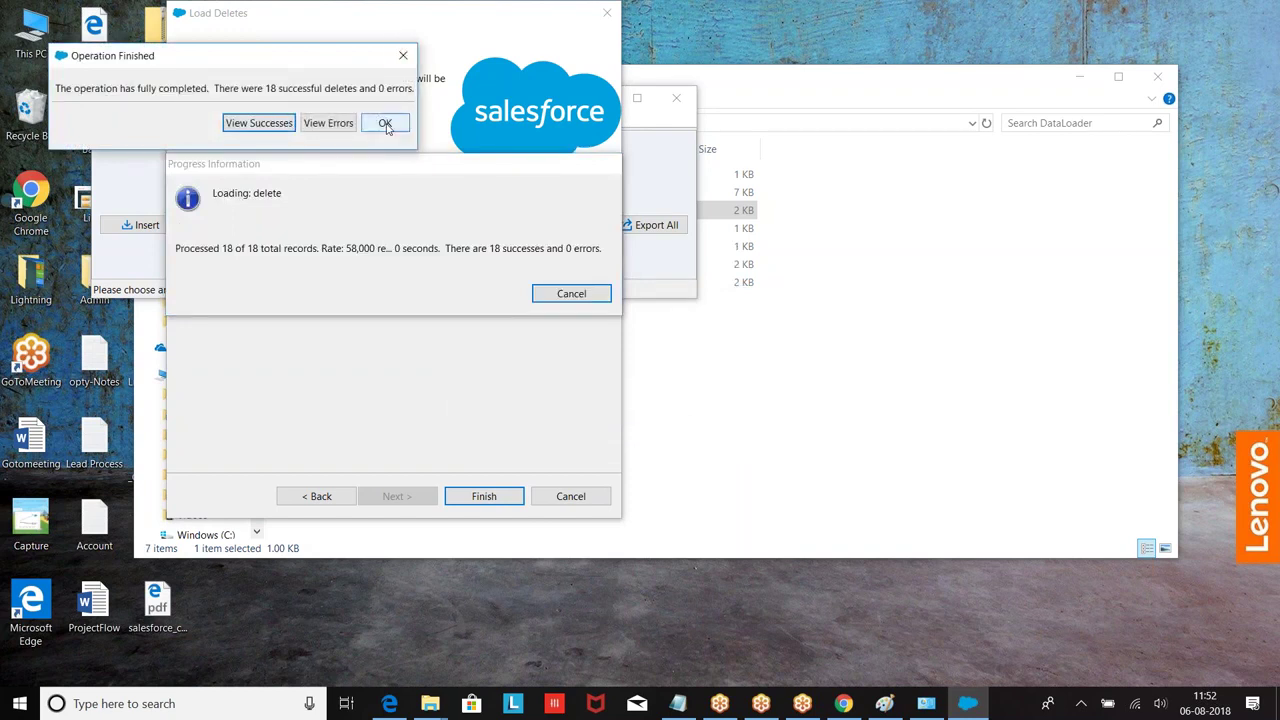
{"action": "left_click", "coordinate": [385, 122]}
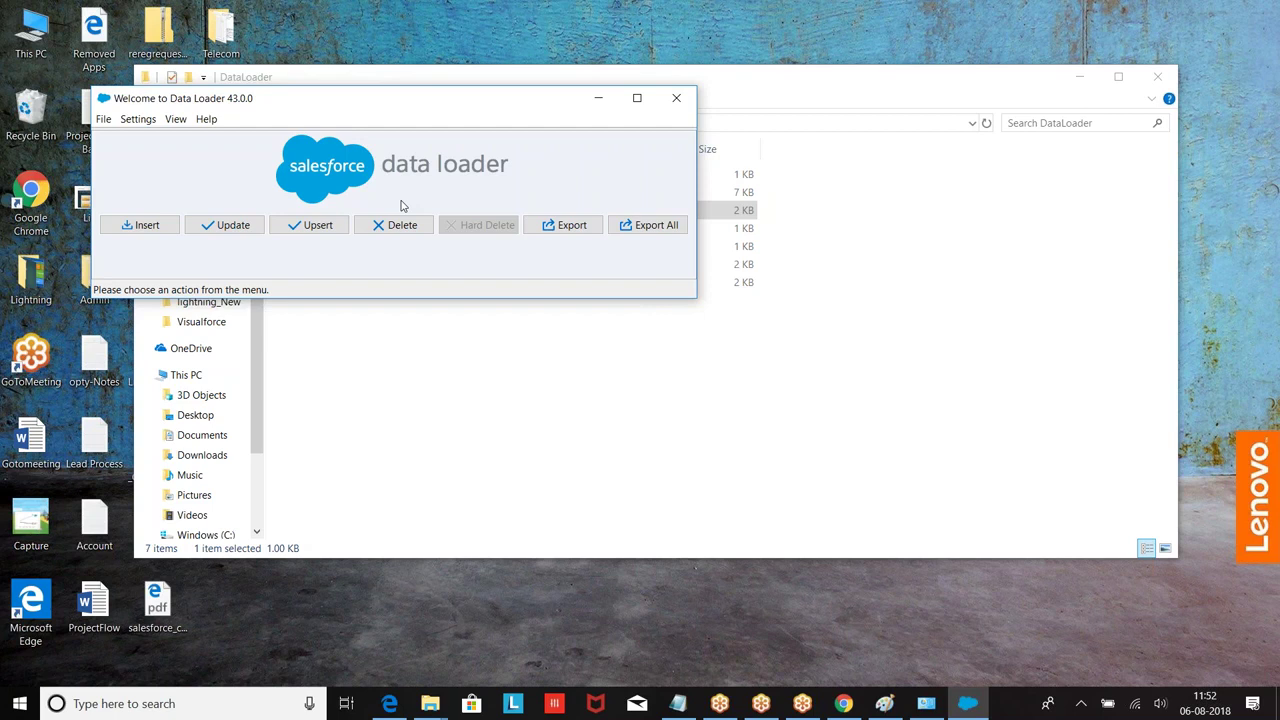
Step: Set up an Account export to extract.csv in the DataLoader folder
{"action": "left_click", "coordinate": [572, 232]}
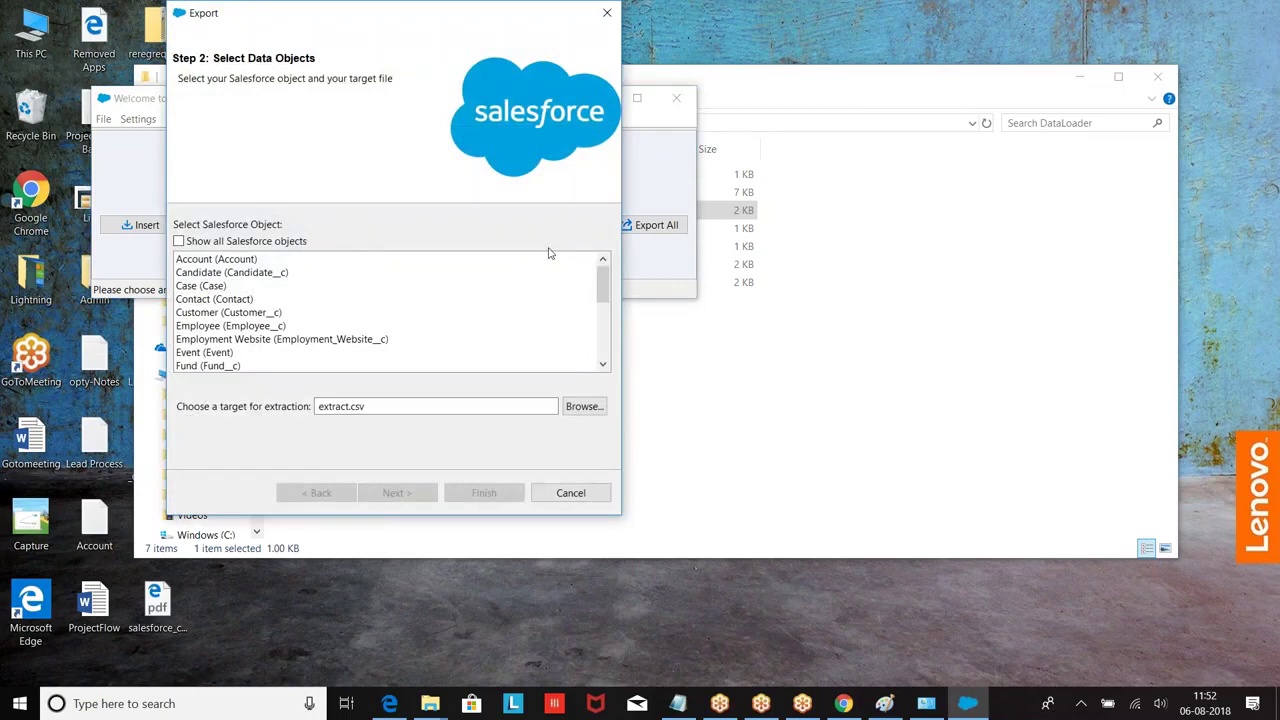
{"action": "left_click", "coordinate": [202, 263]}
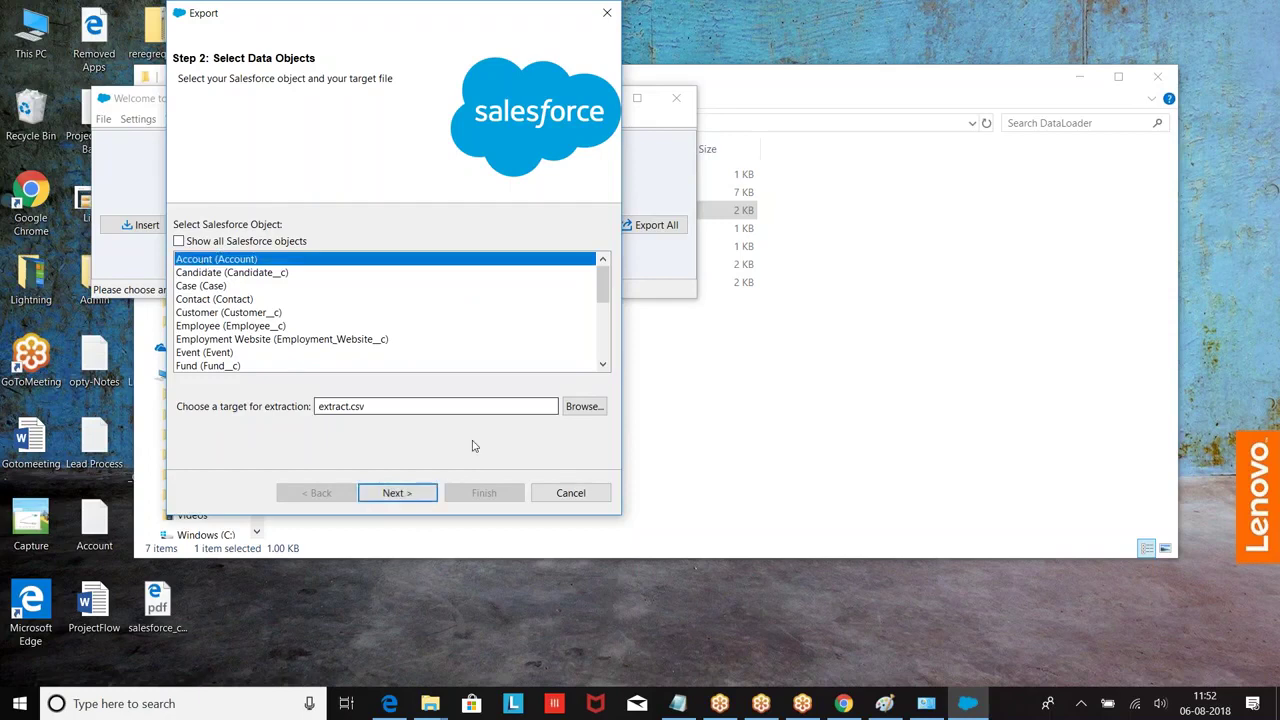
{"action": "left_click", "coordinate": [584, 406]}
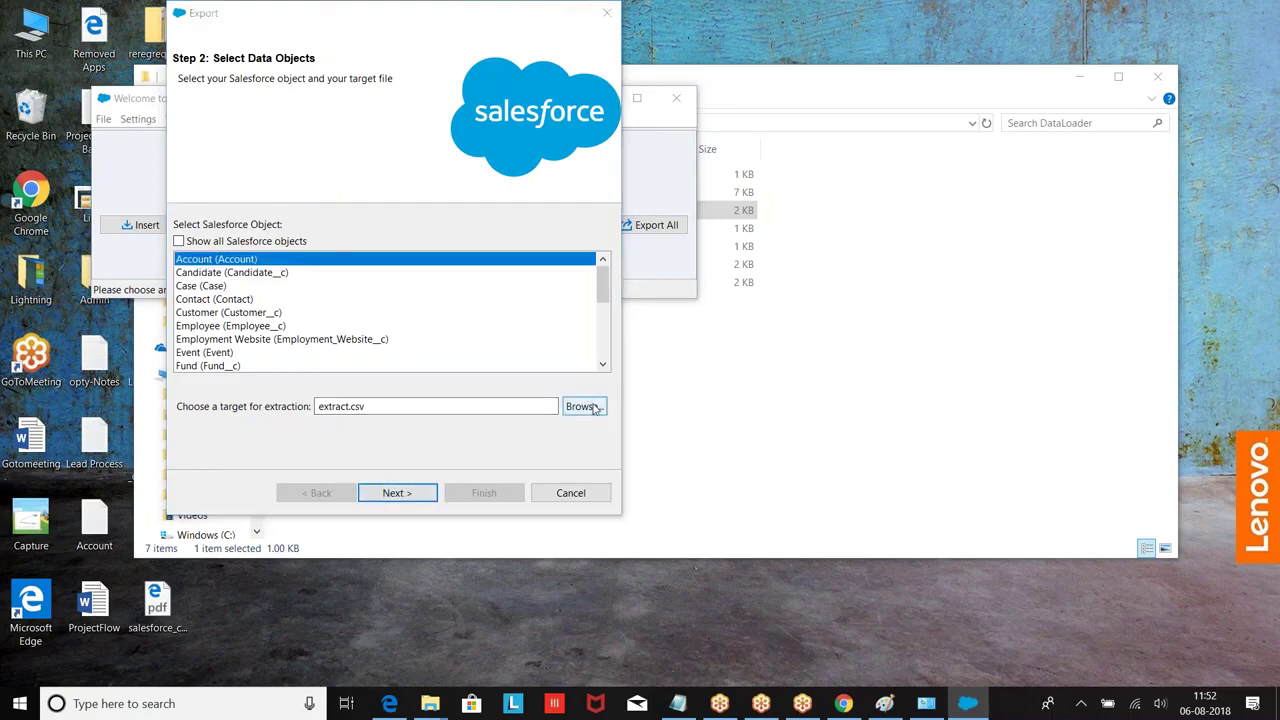
{"action": "left_click", "coordinate": [666, 396]}
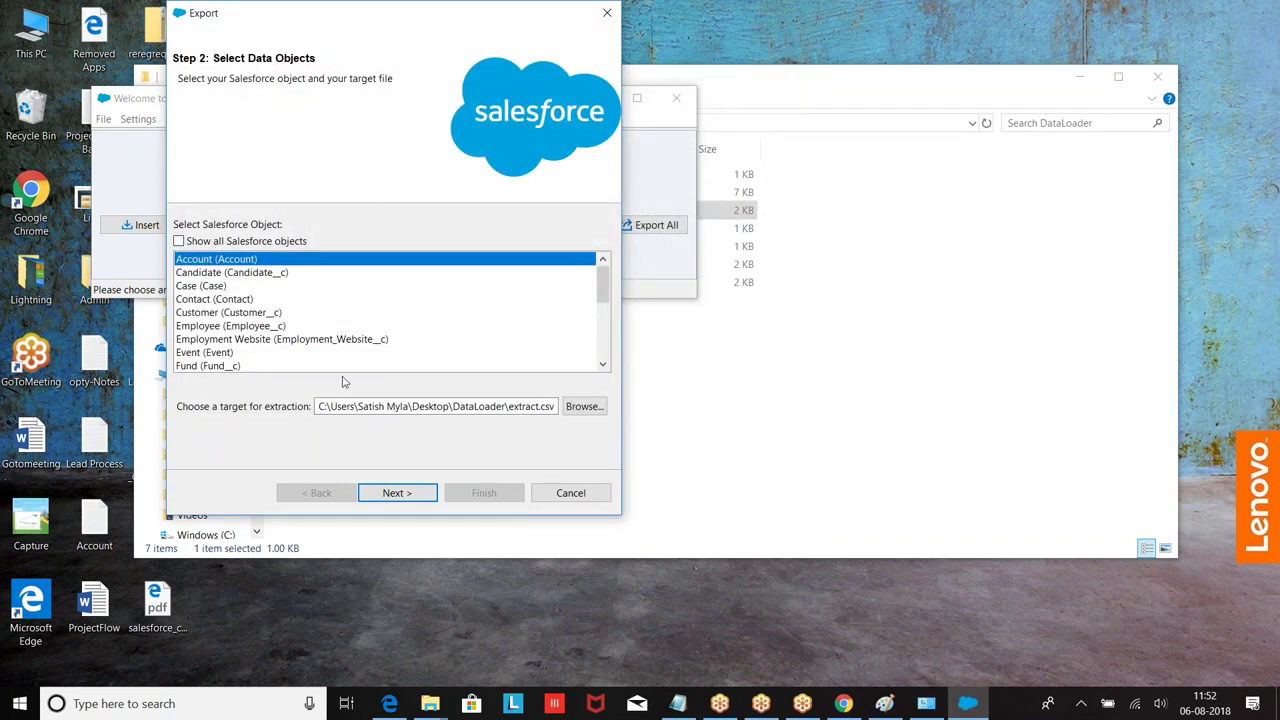
{"action": "left_click", "coordinate": [397, 493]}
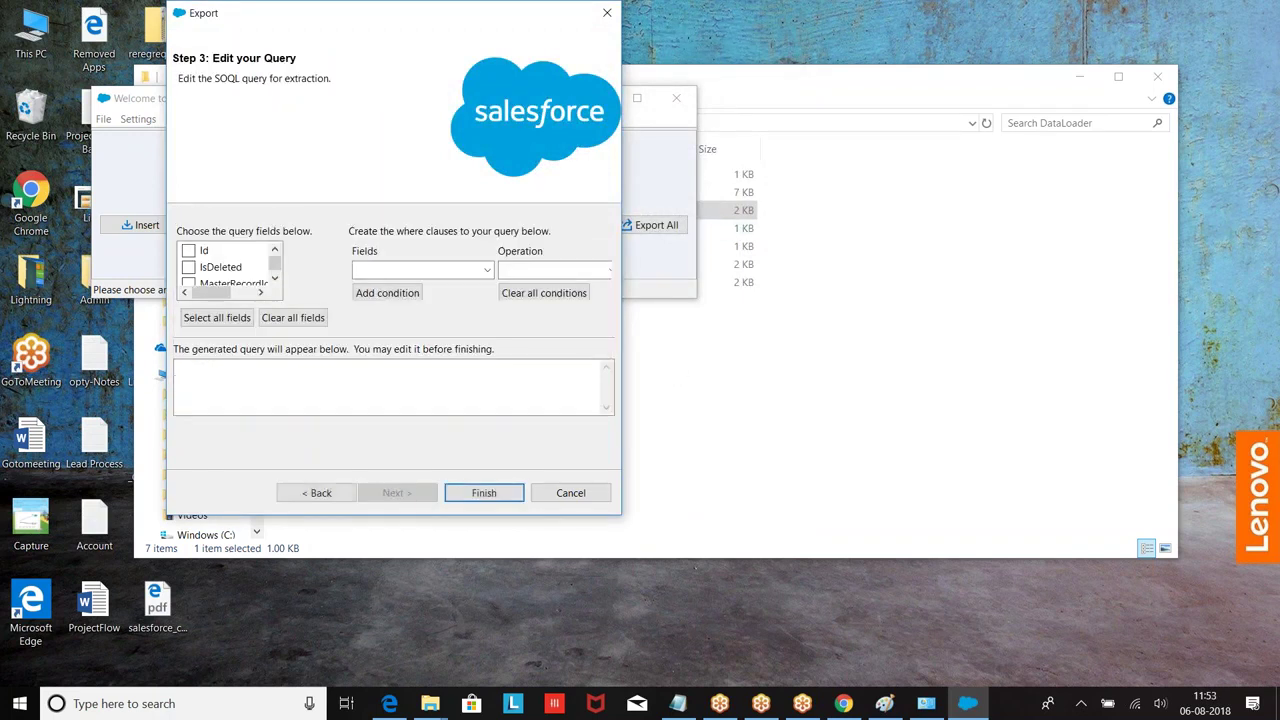
Step: Select the Id, Type and Phone fields for the export query
{"action": "left_click", "coordinate": [188, 251]}
{"action": "mouse_move", "coordinate": [272, 265]}
{"action": "left_mouse_down"}
{"action": "mouse_move", "coordinate": [274, 283]}
{"action": "mouse_move", "coordinate": [283, 254]}
{"action": "mouse_move", "coordinate": [277, 268]}
{"action": "left_mouse_up"}
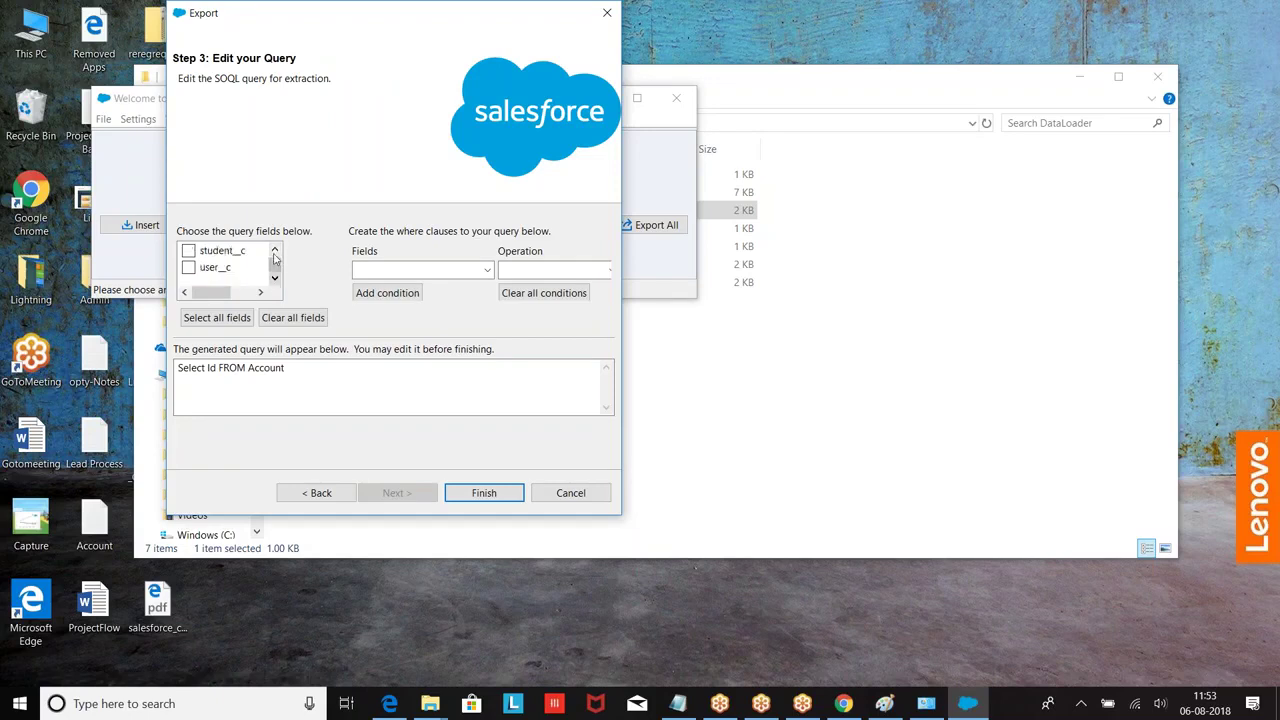
{"action": "left_click_drag", "start_coordinate": [270, 263], "coordinate": [275, 250]}
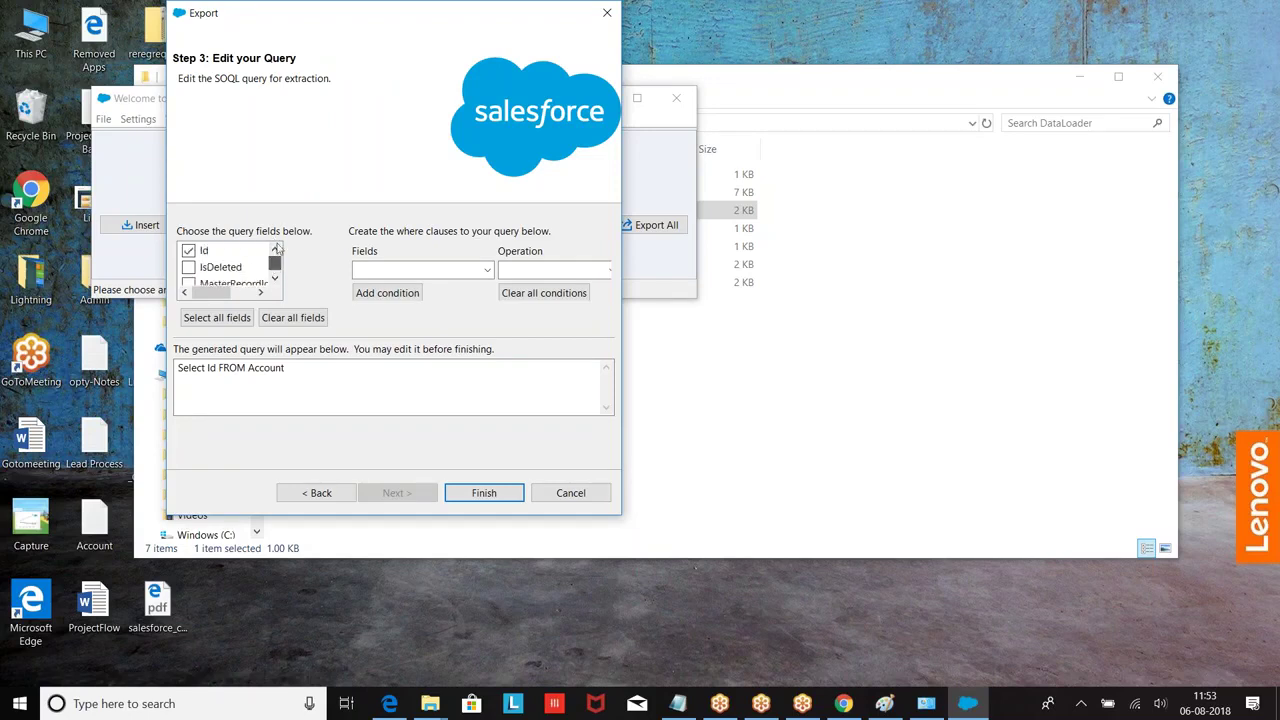
{"action": "left_click", "coordinate": [275, 280]}
{"action": "left_click", "coordinate": [275, 280]}
{"action": "left_click", "coordinate": [275, 280]}
{"action": "left_click", "coordinate": [275, 280]}
{"action": "left_click", "coordinate": [189, 251]}
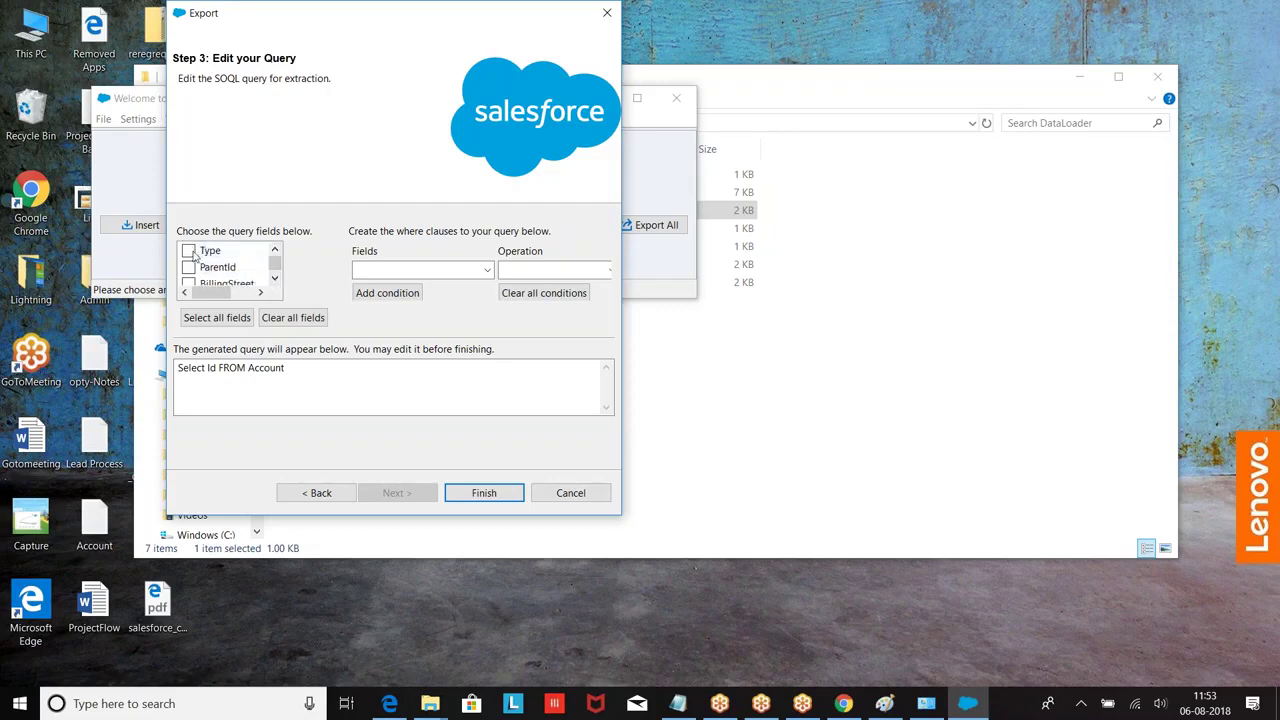
{"action": "left_click", "coordinate": [275, 280]}
{"action": "left_click", "coordinate": [275, 280]}
{"action": "left_click", "coordinate": [275, 280]}
{"action": "left_click", "coordinate": [275, 280]}
{"action": "left_click", "coordinate": [275, 280]}
{"action": "left_click", "coordinate": [275, 280]}
{"action": "left_click", "coordinate": [275, 280]}
{"action": "left_click", "coordinate": [275, 280]}
{"action": "left_click", "coordinate": [275, 280]}
{"action": "left_click", "coordinate": [275, 280]}
{"action": "left_click", "coordinate": [275, 280]}
{"action": "left_click", "coordinate": [275, 280]}
{"action": "left_click", "coordinate": [275, 280]}
{"action": "left_click", "coordinate": [275, 280]}
{"action": "left_click", "coordinate": [275, 280]}
{"action": "left_click", "coordinate": [275, 280]}
{"action": "left_click", "coordinate": [275, 280]}
{"action": "left_click", "coordinate": [275, 280]}
{"action": "left_click", "coordinate": [189, 267]}
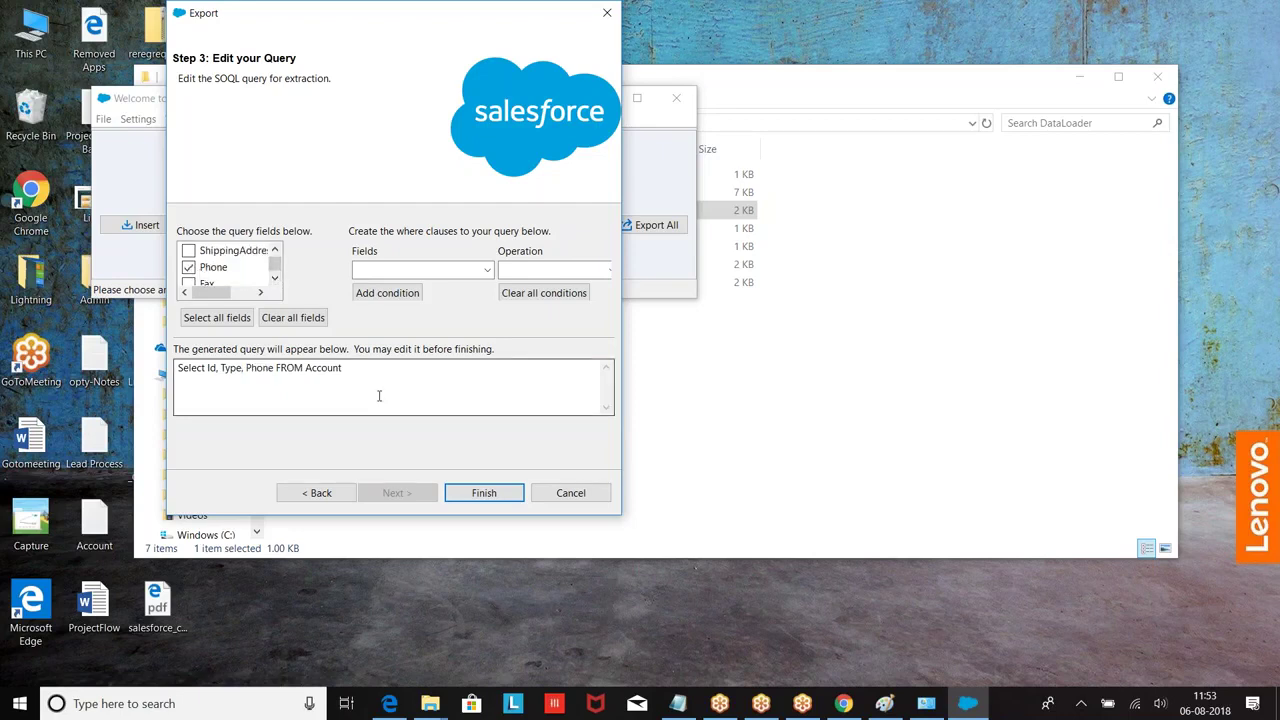
Step: Run the export, view the 12 extracted rows, and close the wizard
{"action": "left_click", "coordinate": [488, 495]}
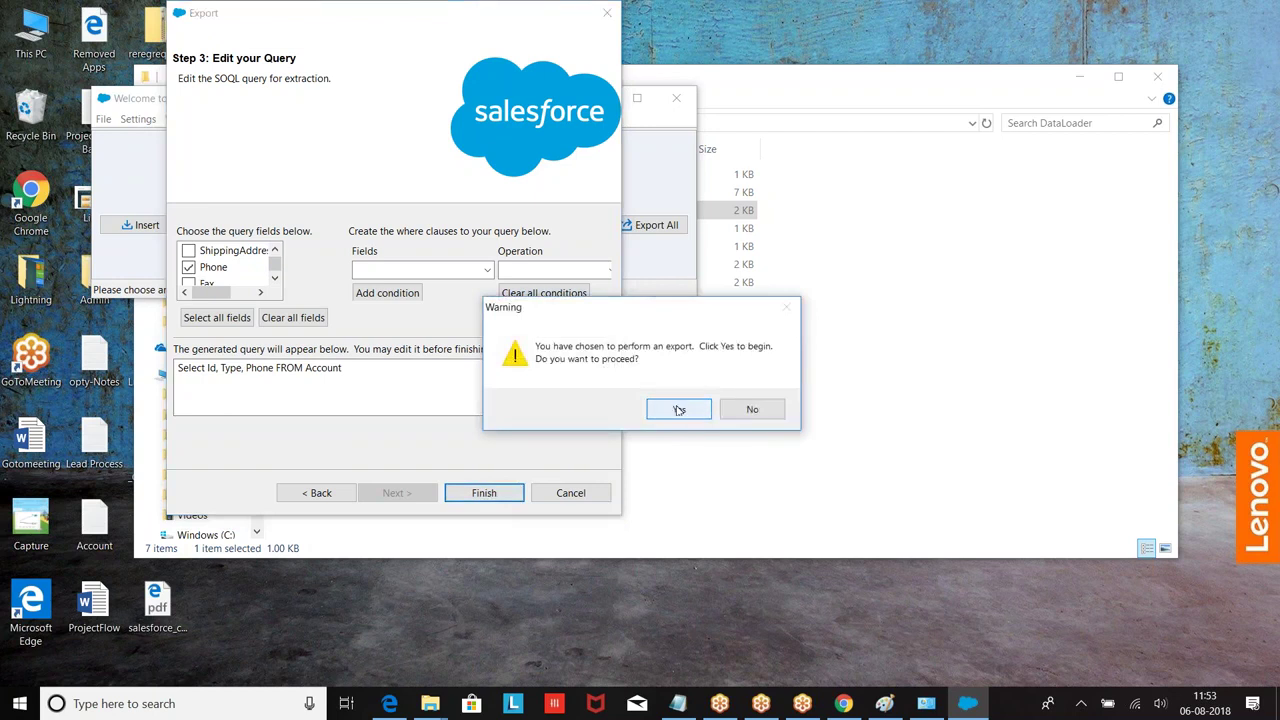
{"action": "key", "text": "Return"}
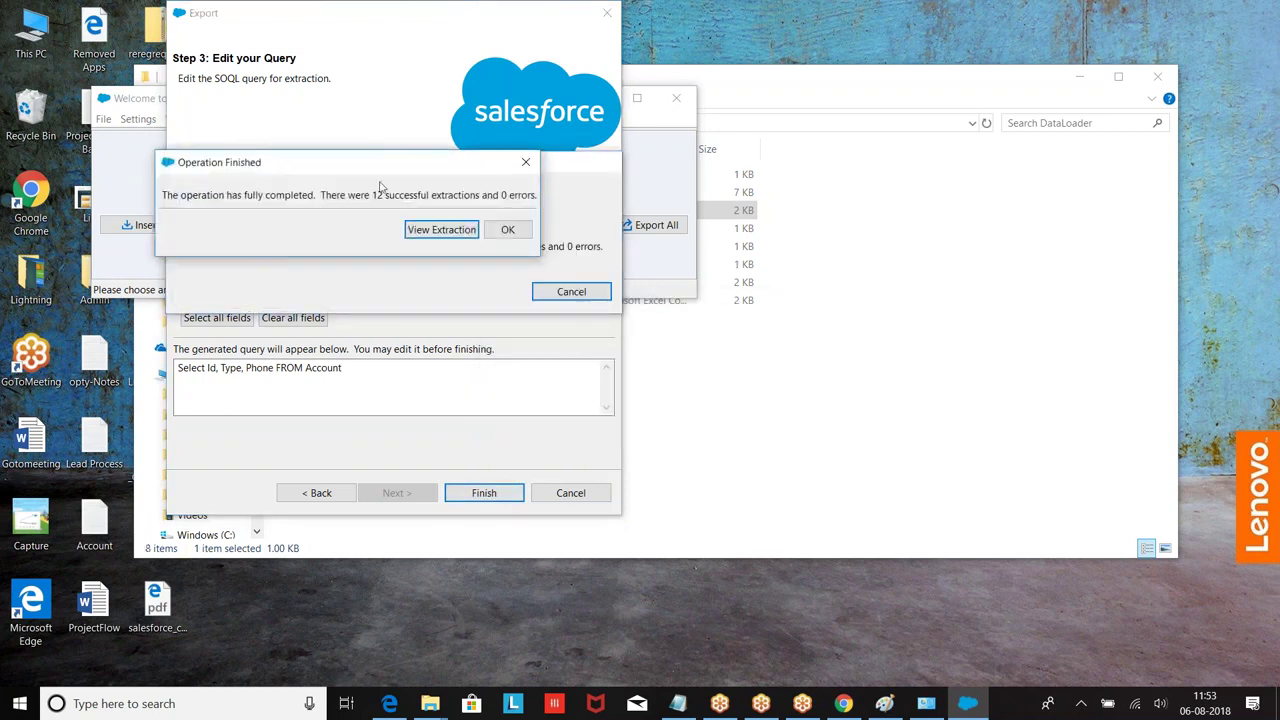
{"action": "left_click", "coordinate": [441, 229]}
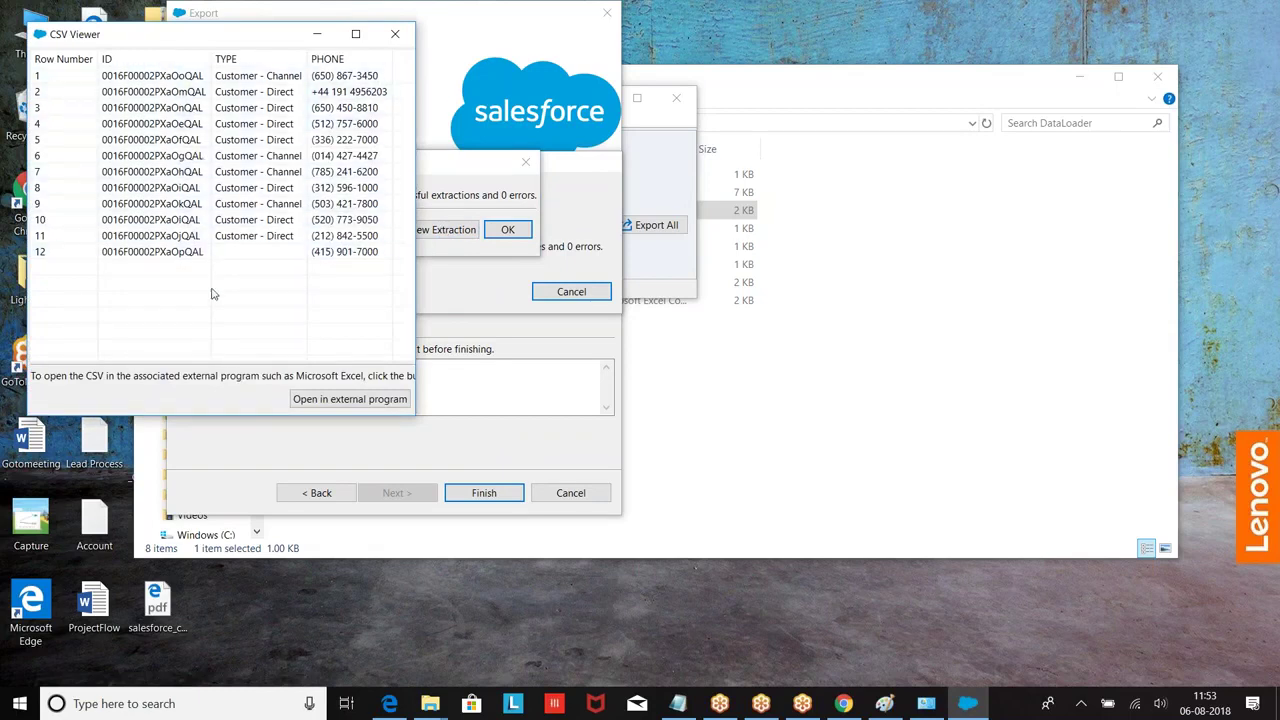
{"action": "left_click", "coordinate": [395, 34]}
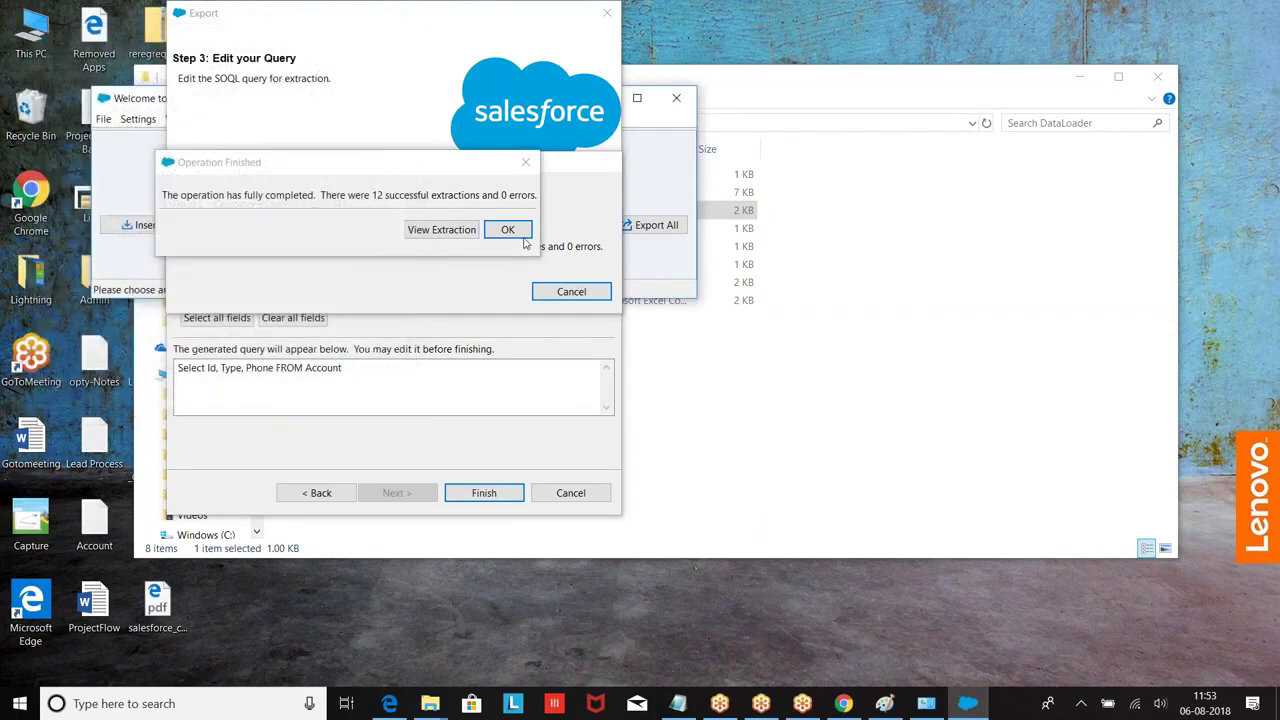
{"action": "left_click", "coordinate": [507, 229]}
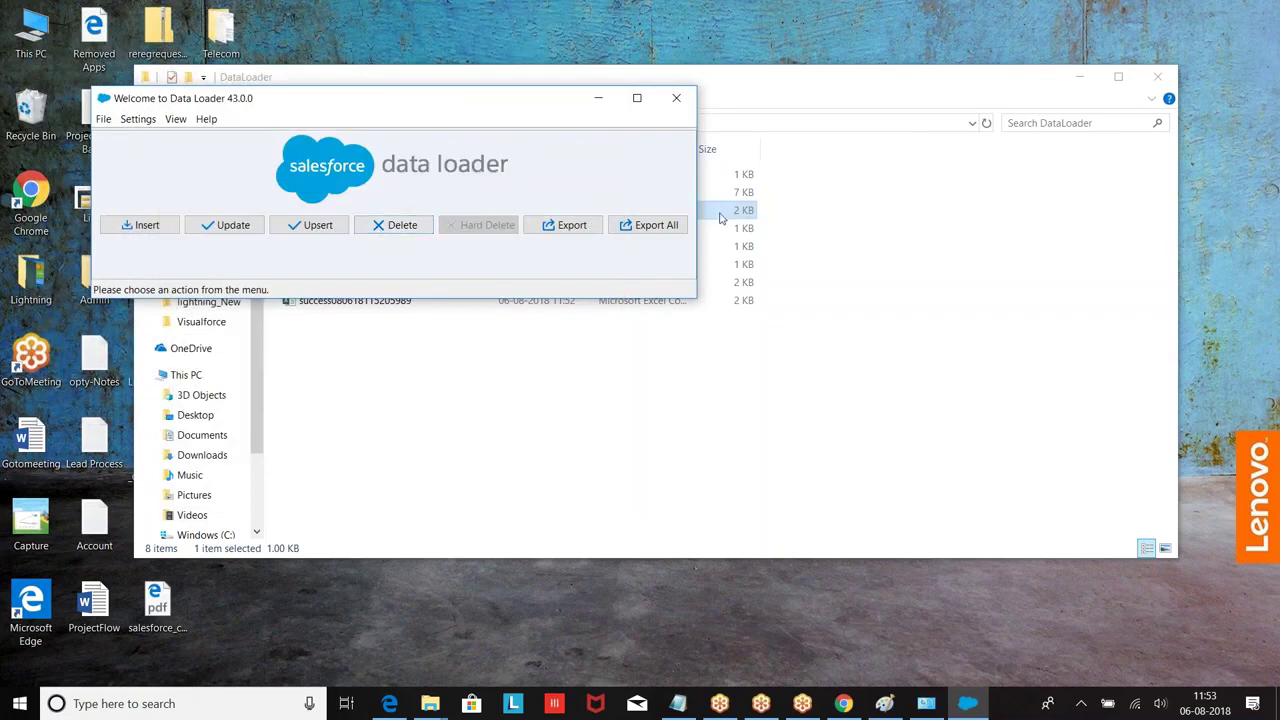
Step: Start an Export All to extract.csv, agreeing to replace the existing file
{"action": "left_click", "coordinate": [651, 227]}
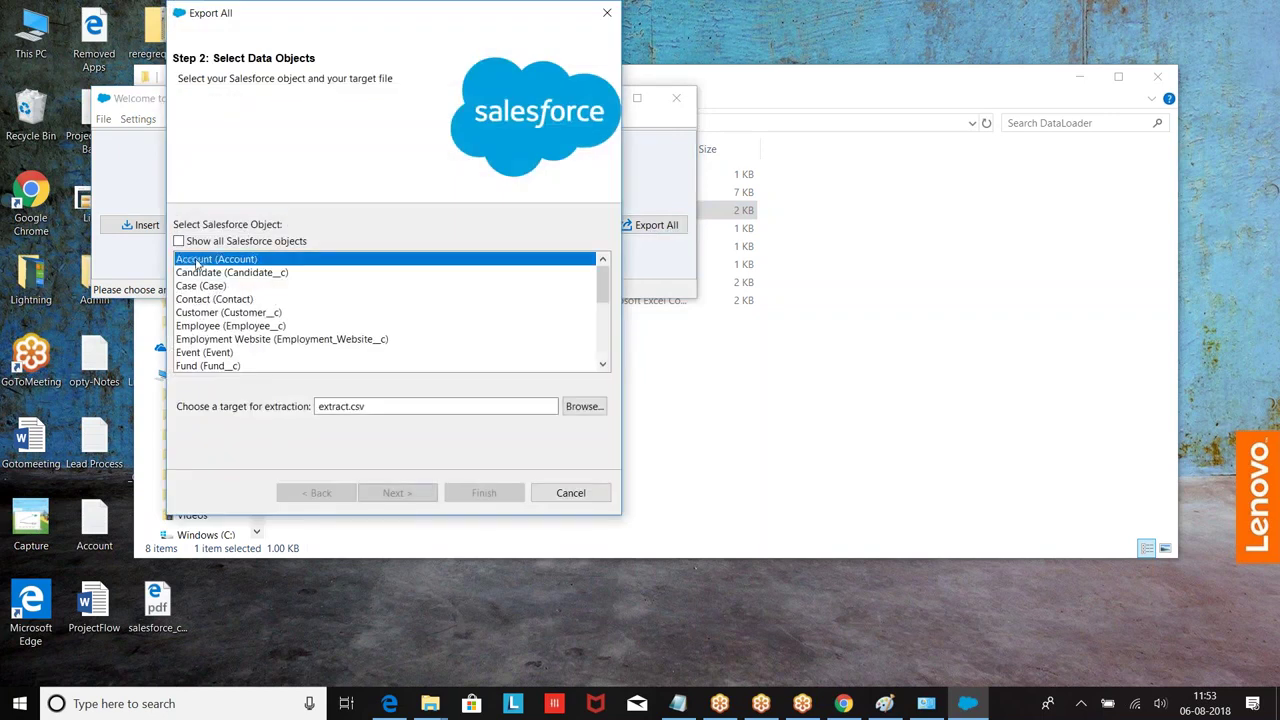
{"action": "left_click", "coordinate": [584, 406]}
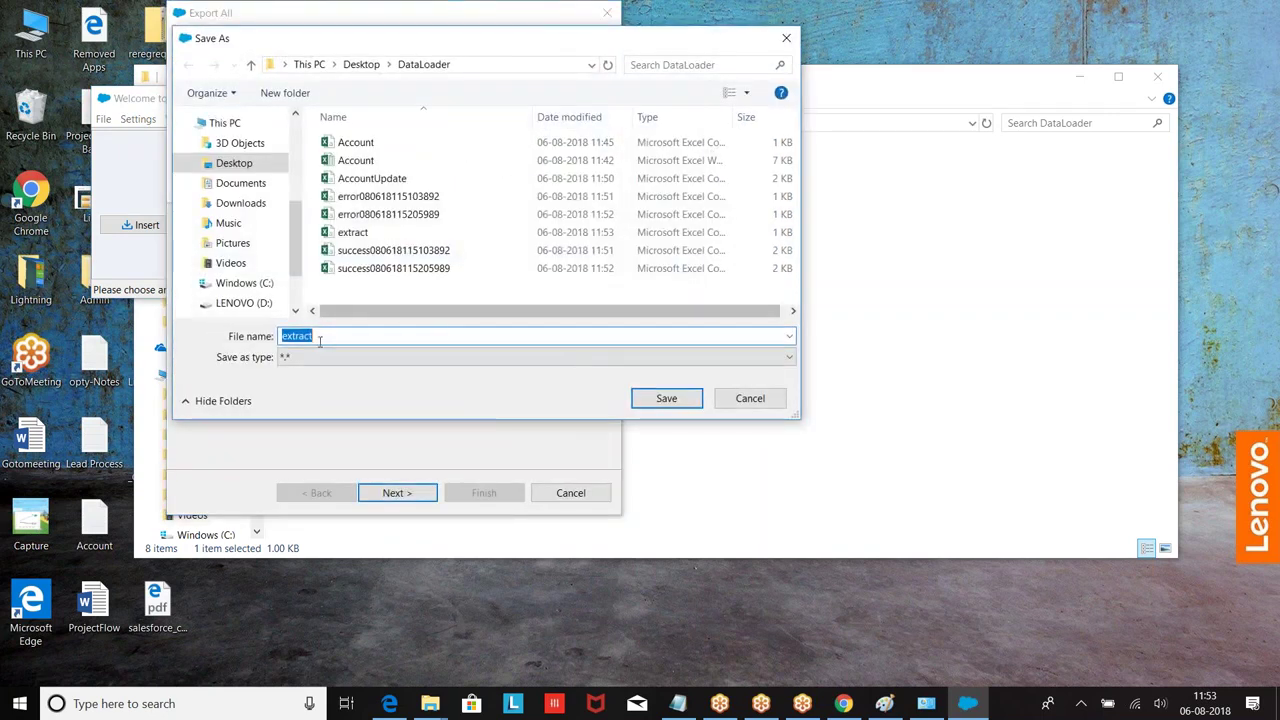
{"action": "left_click", "coordinate": [662, 400]}
{"action": "left_click", "coordinate": [410, 492]}
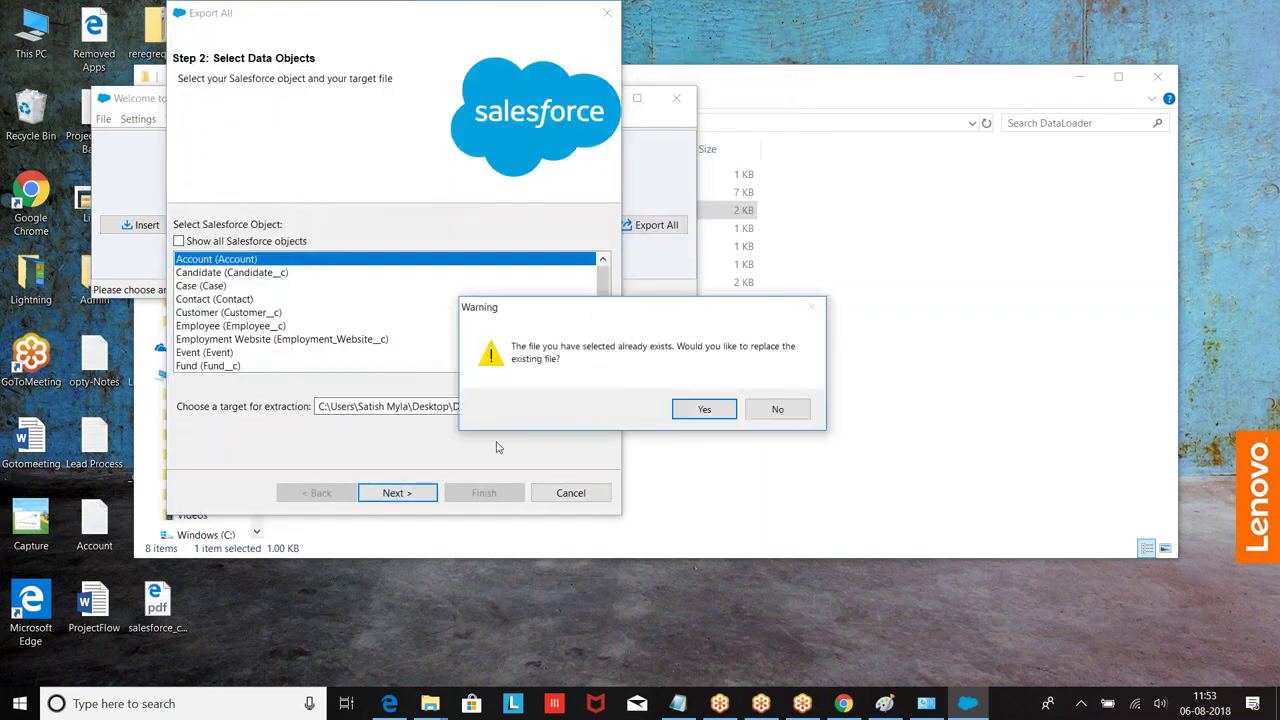
{"action": "left_click", "coordinate": [682, 411]}
Step: Query Id, Name and Type and run the export, yielding 30 successful extractions
{"action": "left_click", "coordinate": [189, 252]}
{"action": "scroll", "coordinate": [274, 275], "scroll_direction": "down", "scroll_amount": 2}
{"action": "left_click", "coordinate": [189, 267]}
{"action": "left_click", "coordinate": [190, 284]}
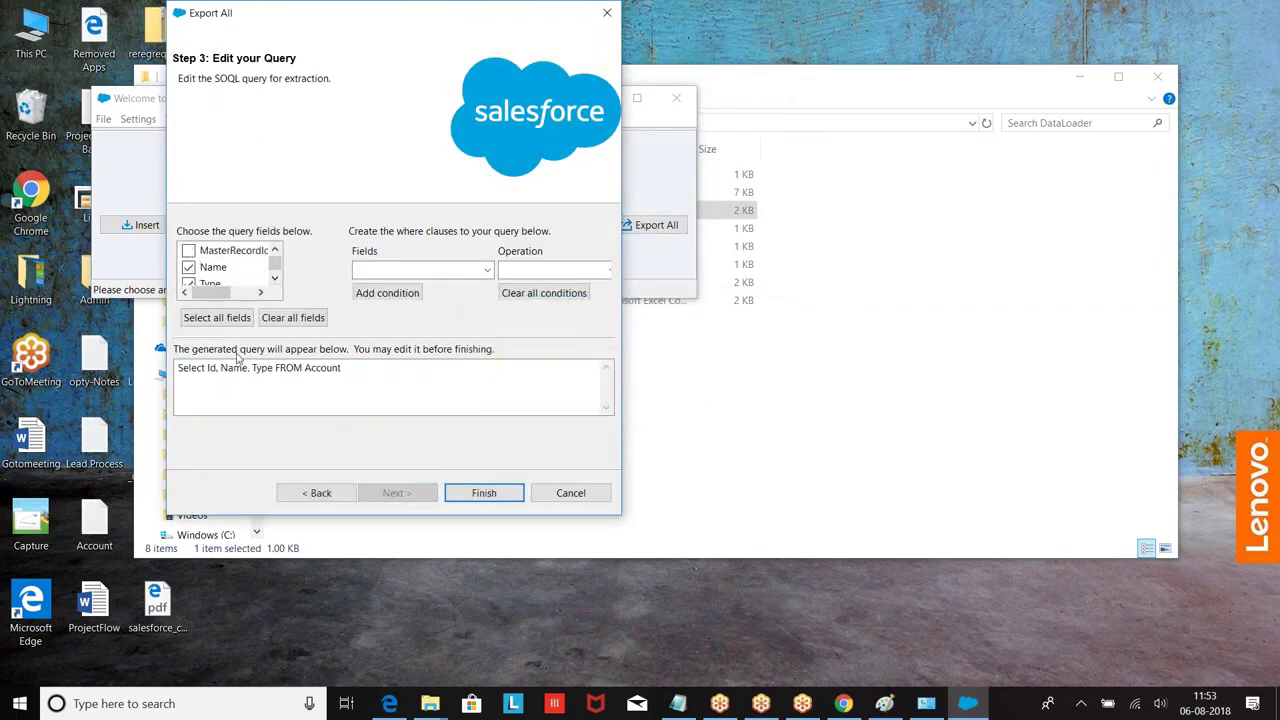
{"action": "left_click", "coordinate": [490, 495]}
{"action": "left_click", "coordinate": [701, 418]}
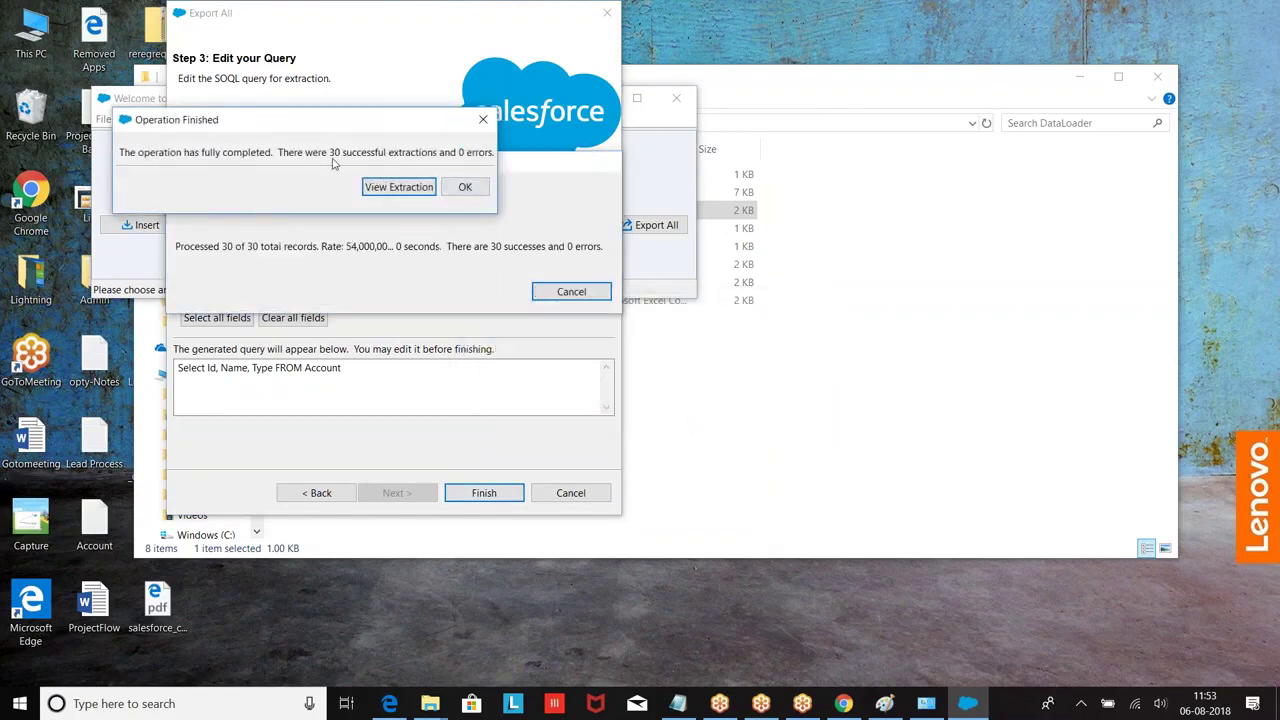
{"action": "left_click", "coordinate": [465, 187]}
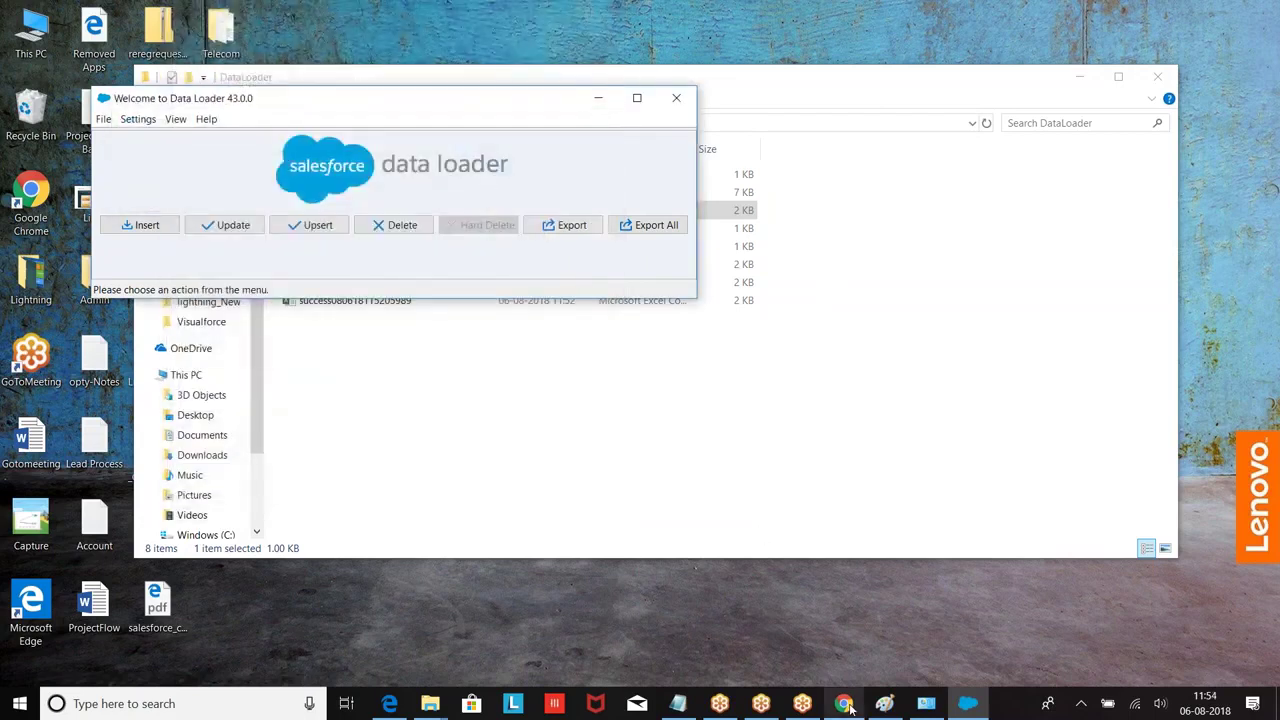
{"action": "left_click", "coordinate": [843, 703]}
Step: Show the All Accounts view listing the 12 remaining accounts
{"action": "scroll", "coordinate": [440, 166], "scroll_direction": "up", "scroll_amount": 3}
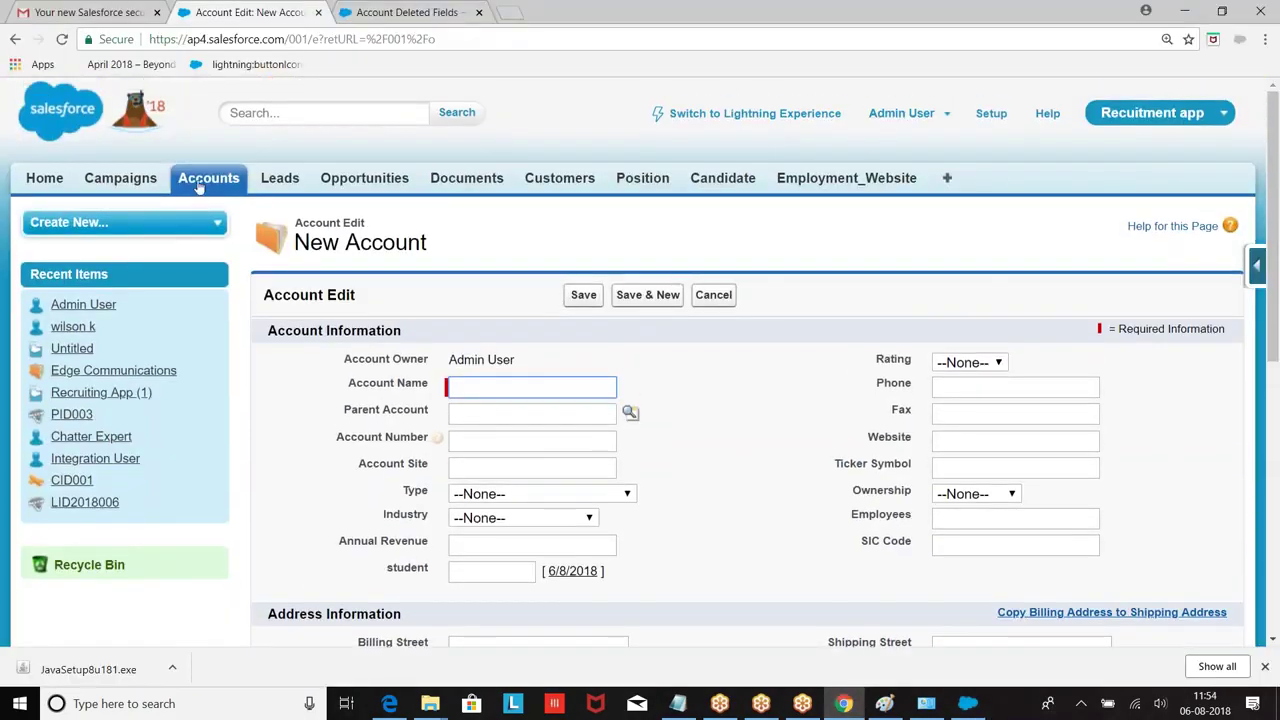
{"action": "left_click", "coordinate": [208, 178]}
{"action": "left_click", "coordinate": [480, 282]}
{"action": "left_click", "coordinate": [400, 301]}
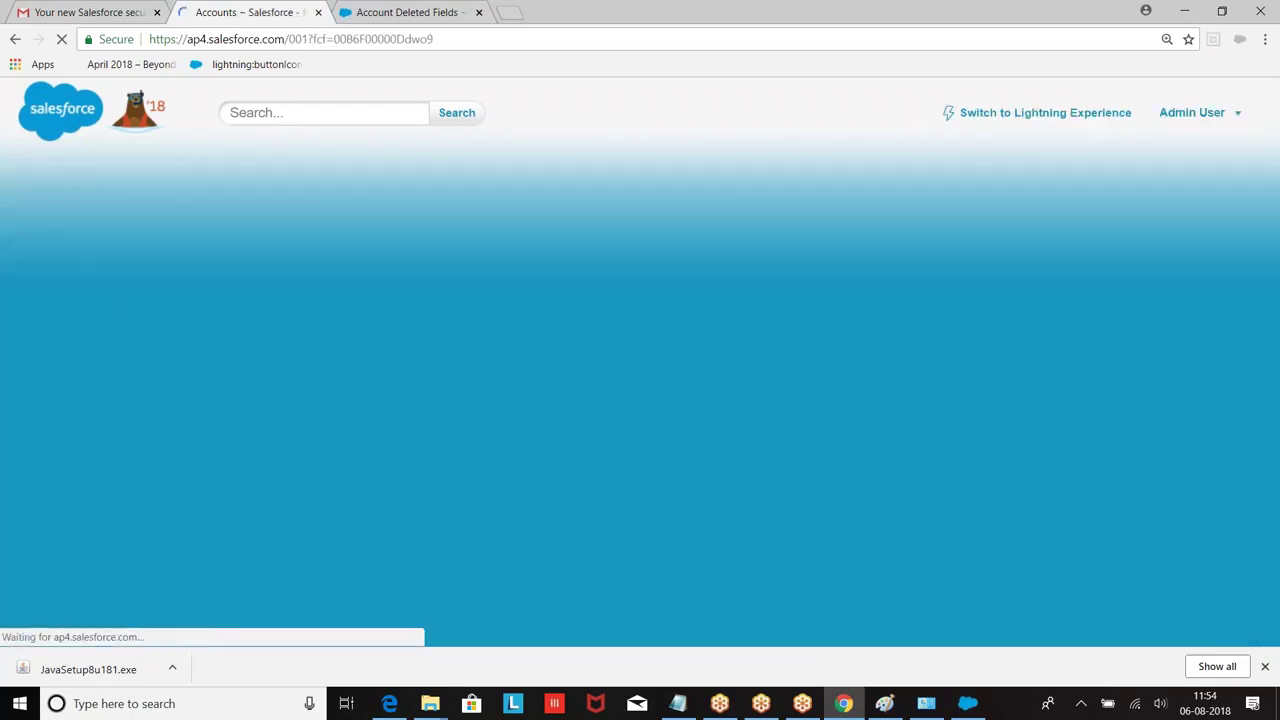
{"action": "scroll", "coordinate": [695, 390], "scroll_direction": "down", "scroll_amount": 2}
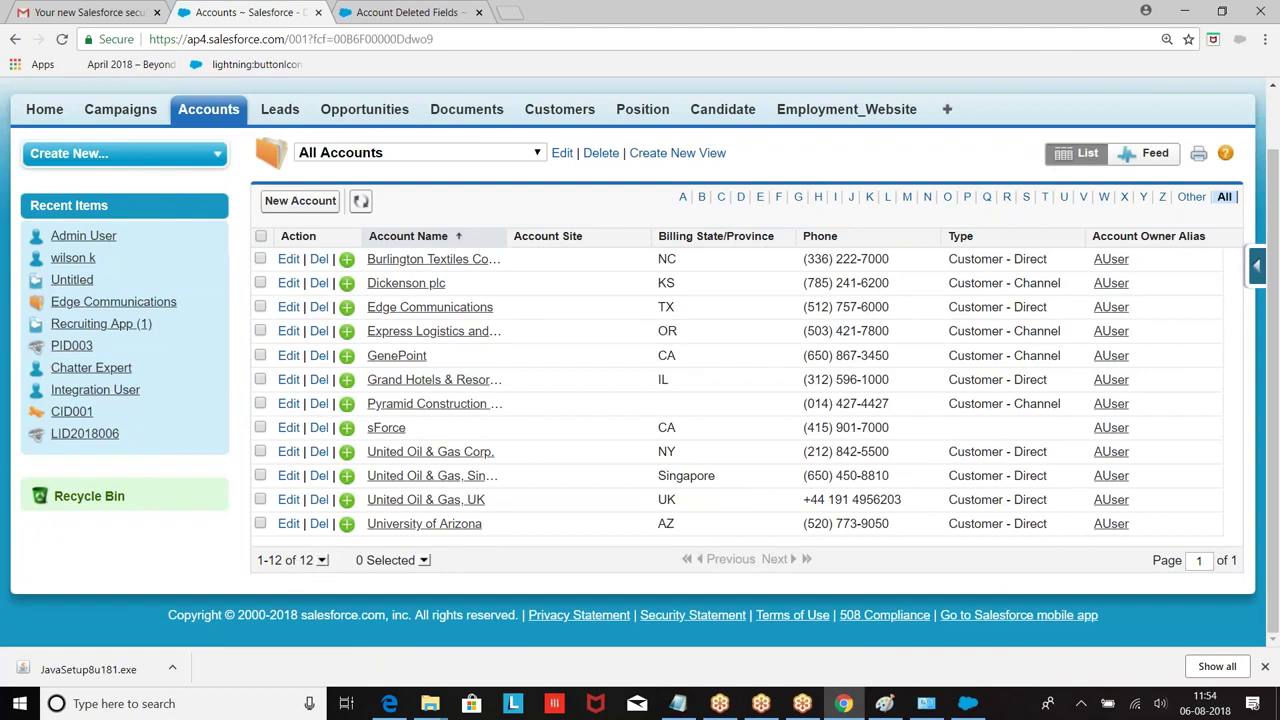
Step: Open the Recycle Bin listing the deleted Account1–Account18 records
{"action": "left_click", "coordinate": [89, 497]}
{"action": "scroll", "coordinate": [503, 348], "scroll_direction": "down", "scroll_amount": 4}
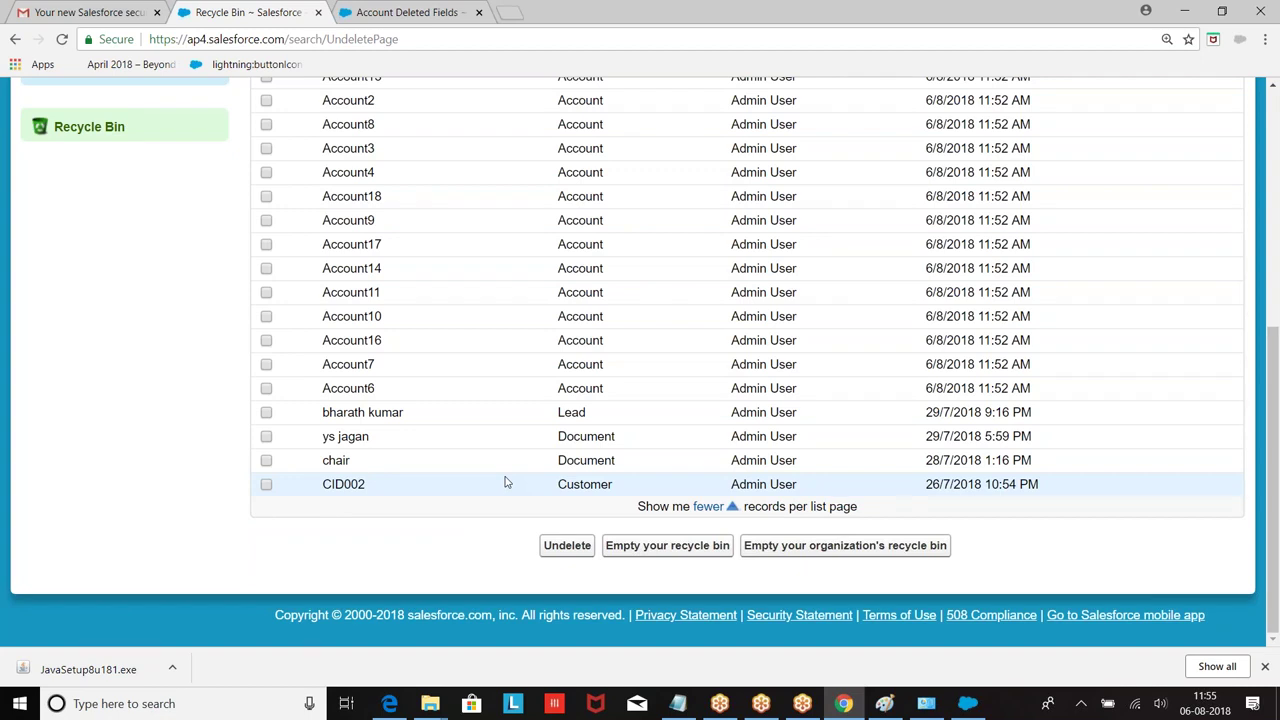
{"action": "scroll", "coordinate": [490, 340], "scroll_direction": "up", "scroll_amount": 5}
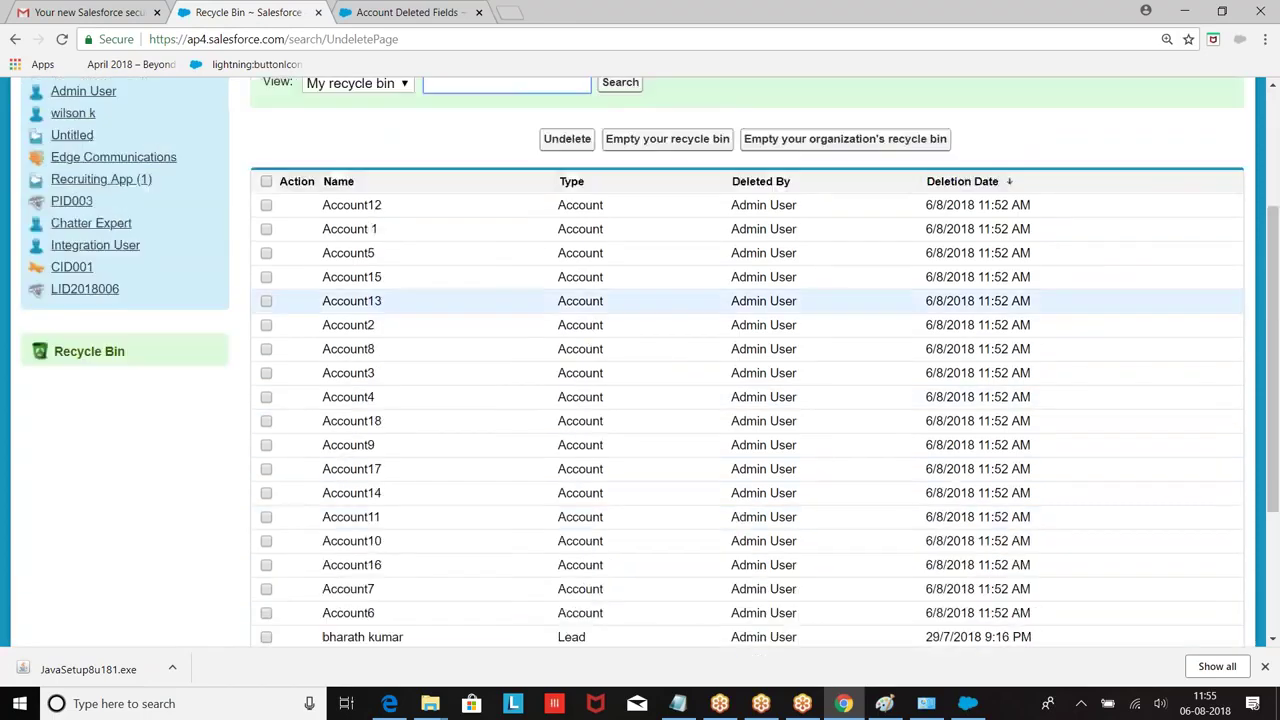
Step: Show all users' deleted records and permanently empty the organization's recycle bin
{"action": "left_click", "coordinate": [355, 297]}
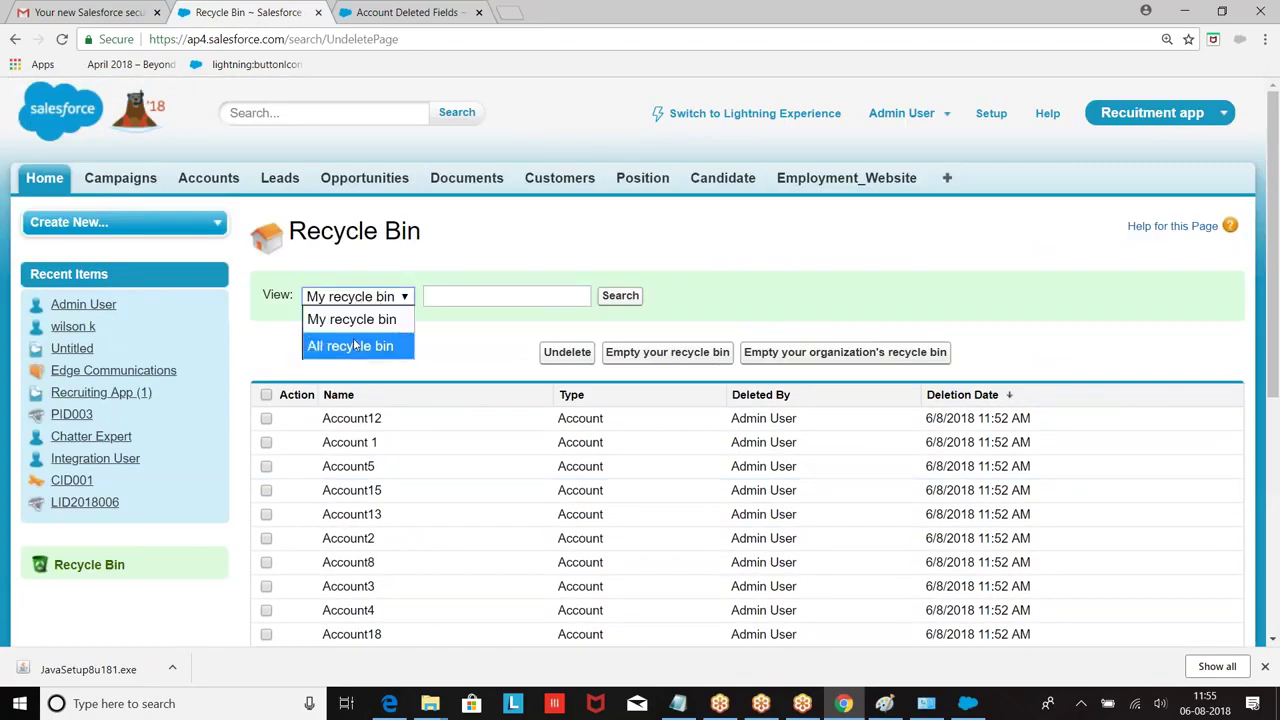
{"action": "left_click", "coordinate": [353, 343]}
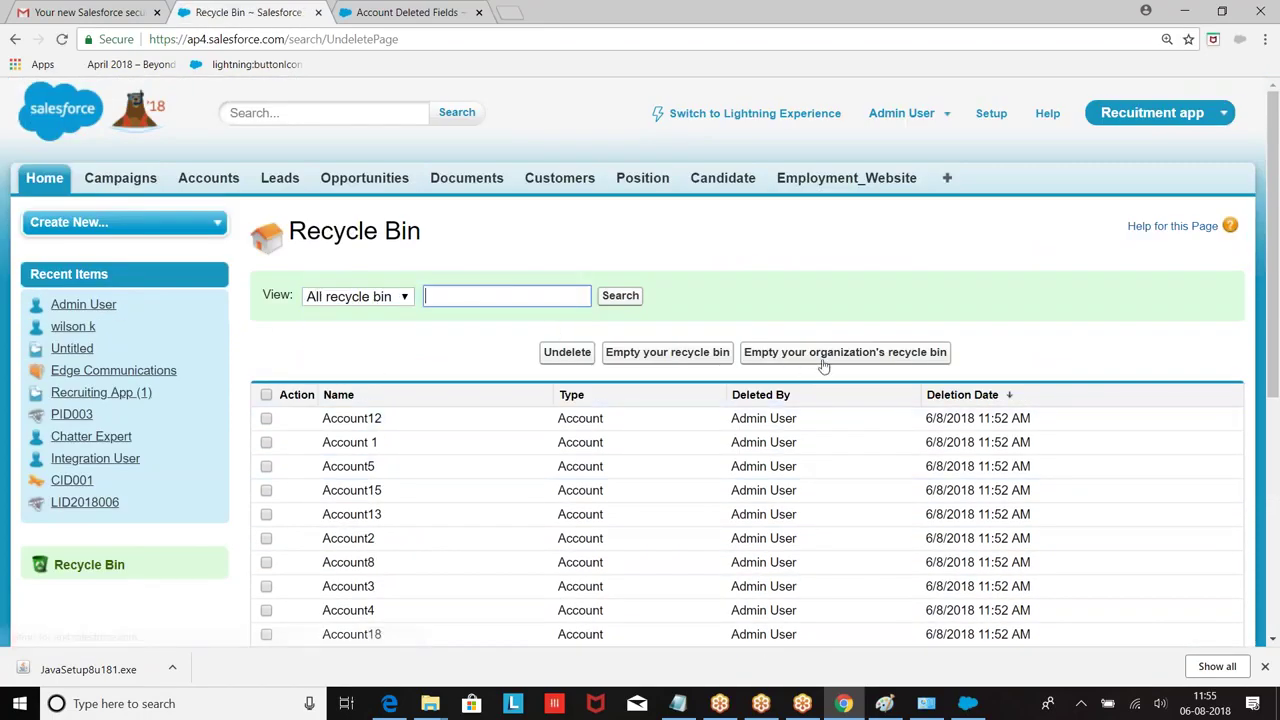
{"action": "left_click", "coordinate": [823, 362]}
{"action": "left_click", "coordinate": [712, 134]}
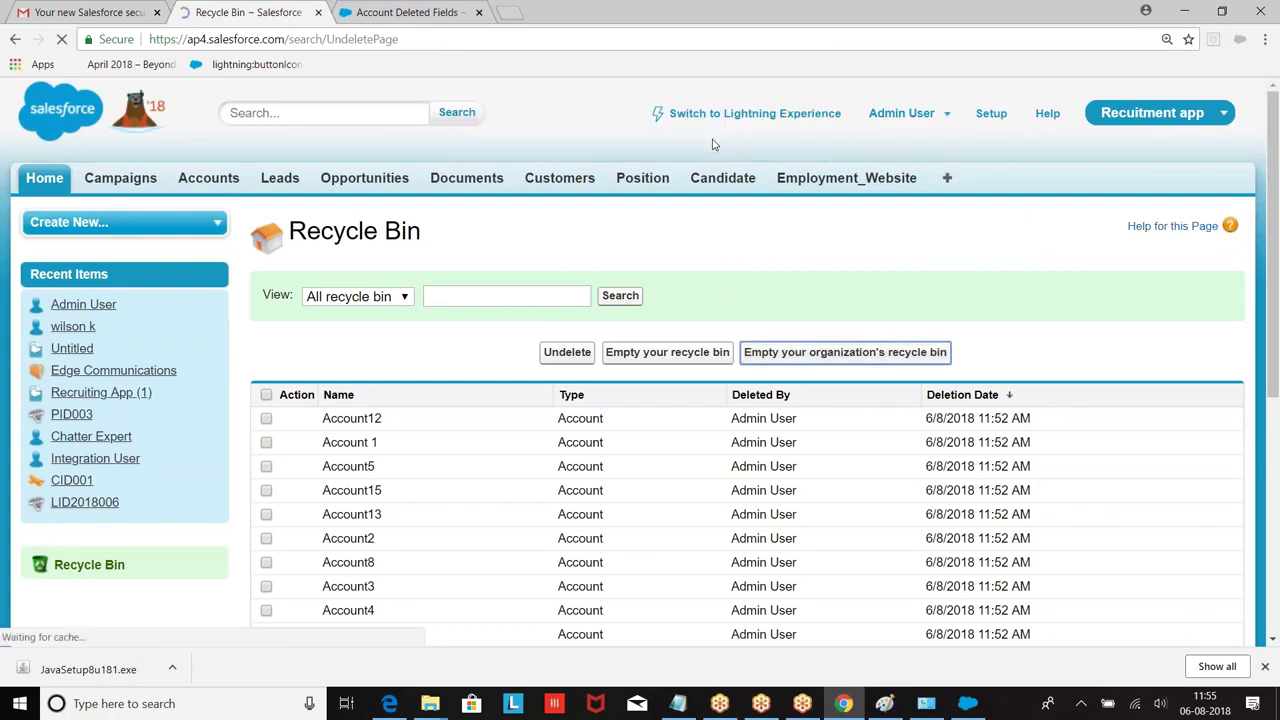
Step: Bring up Data Loader briefly, minimize it, and return to the browser's record tabs
{"action": "left_click", "coordinate": [968, 703]}
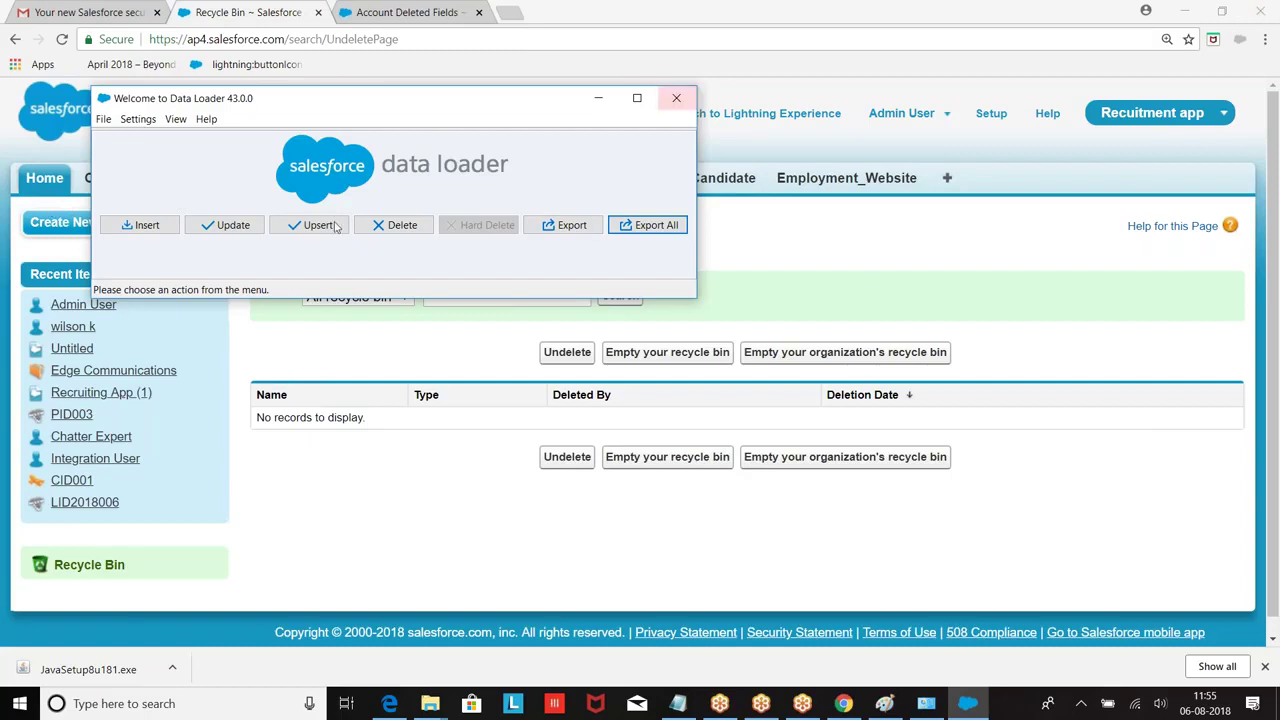
{"action": "left_click", "coordinate": [598, 98]}
{"action": "left_click", "coordinate": [666, 178]}
Step: Open the Customer object's field list from the Customers page
{"action": "left_click", "coordinate": [560, 178]}
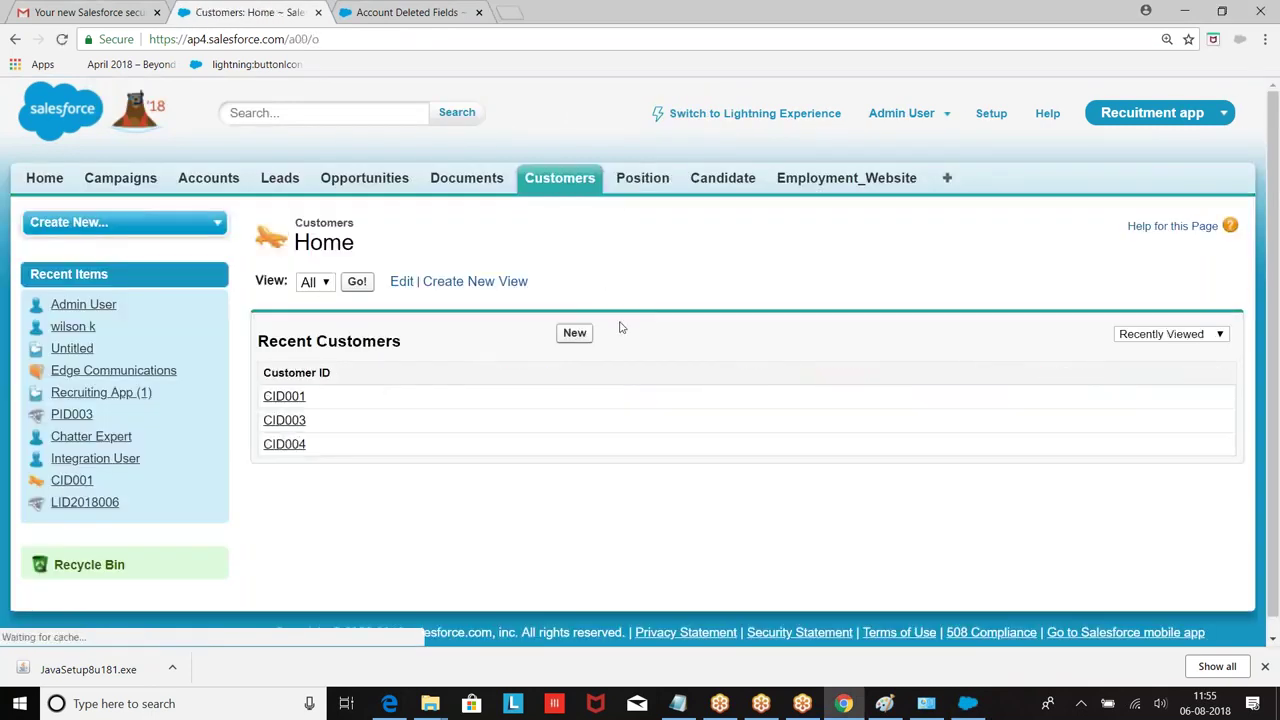
{"action": "left_click", "coordinate": [576, 333]}
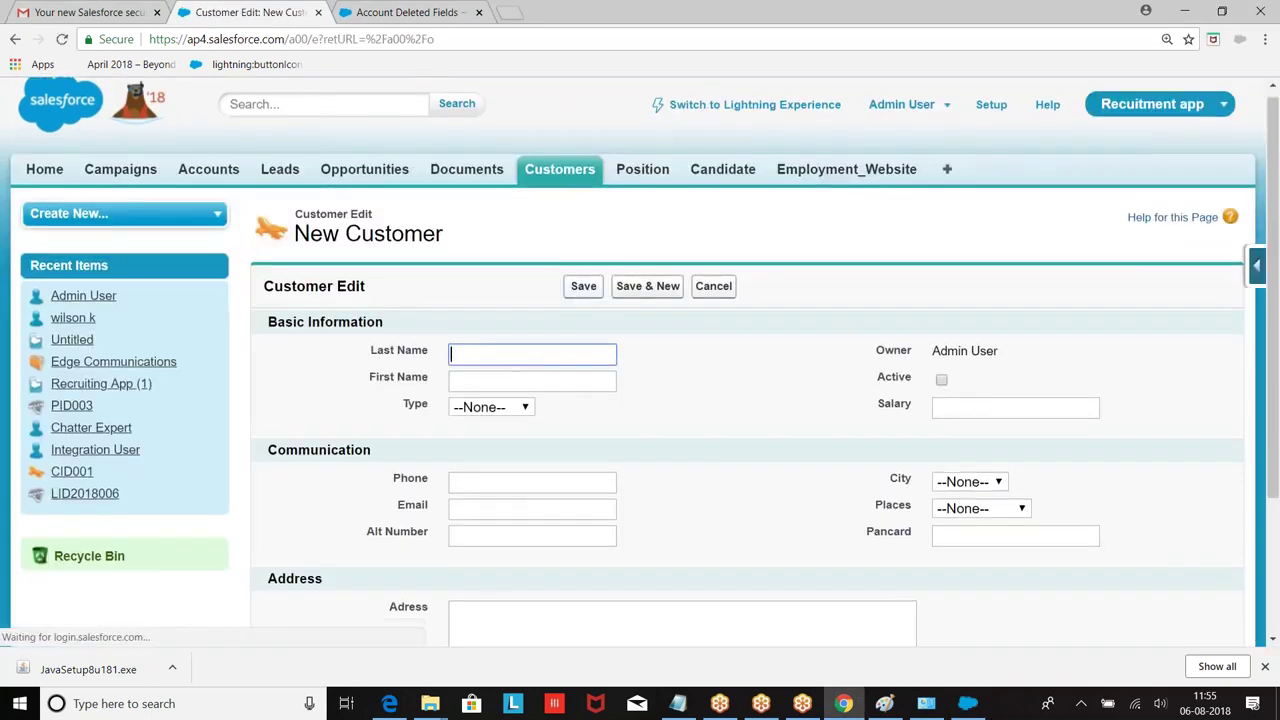
{"action": "scroll", "coordinate": [576, 333], "scroll_direction": "down", "scroll_amount": 2}
{"action": "scroll", "coordinate": [530, 262], "scroll_direction": "up", "scroll_amount": 2}
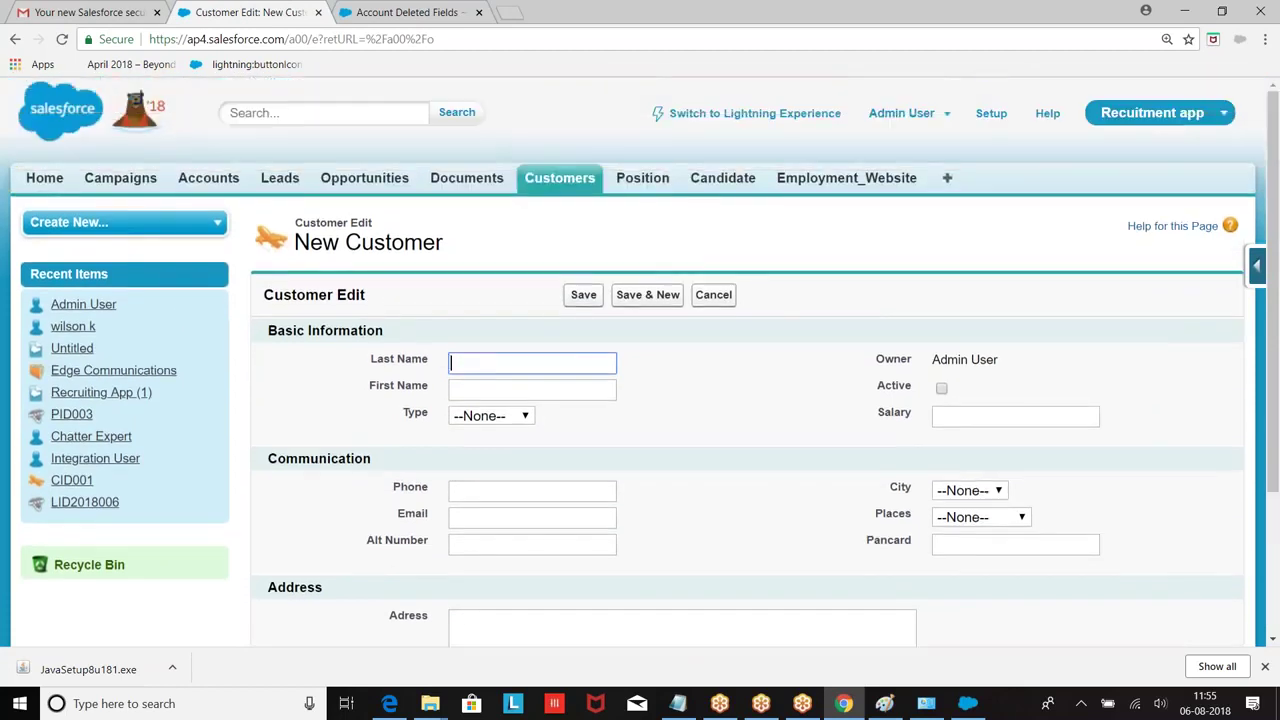
{"action": "scroll", "coordinate": [530, 262], "scroll_direction": "down", "scroll_amount": 2}
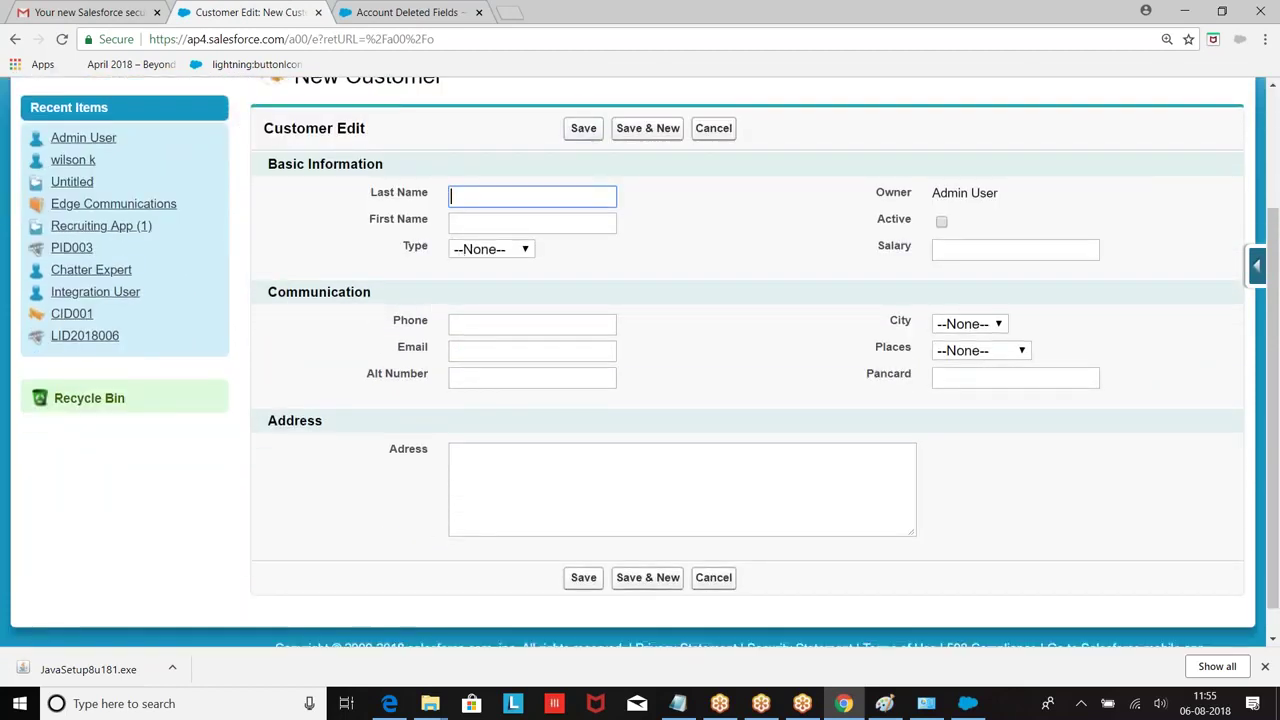
{"action": "left_click", "coordinate": [1262, 272]}
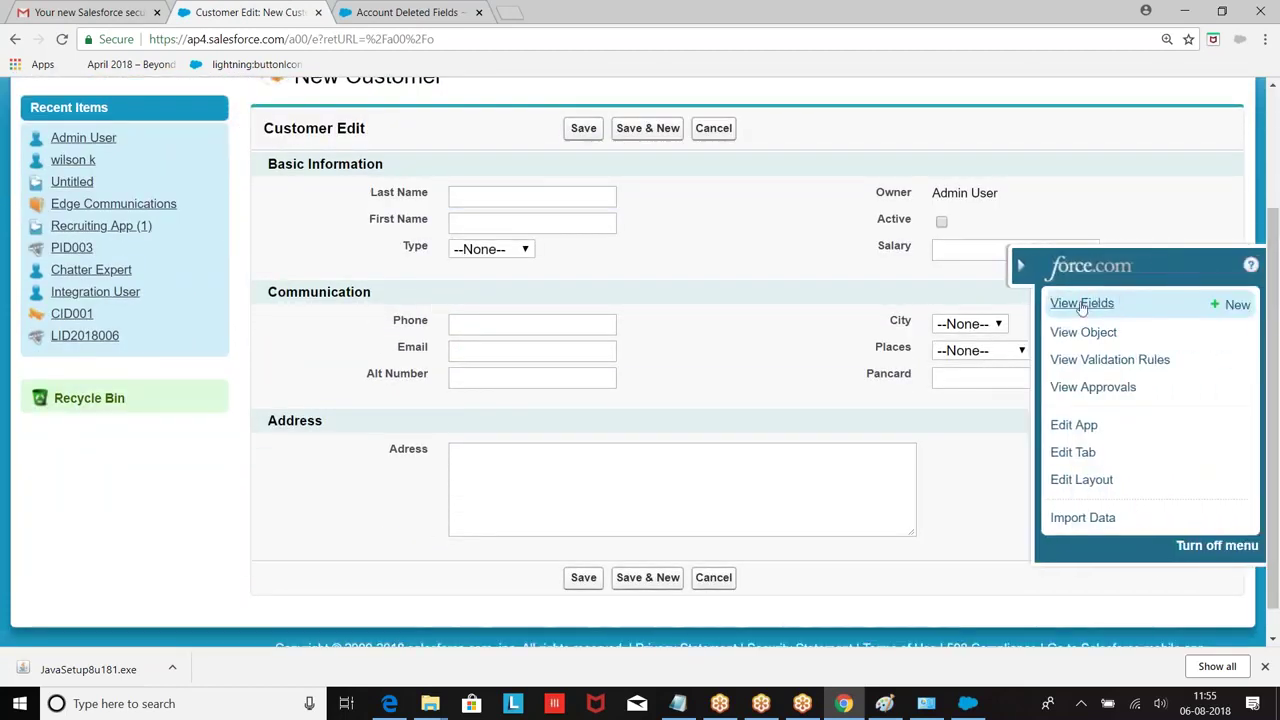
{"action": "left_click", "coordinate": [1086, 304]}
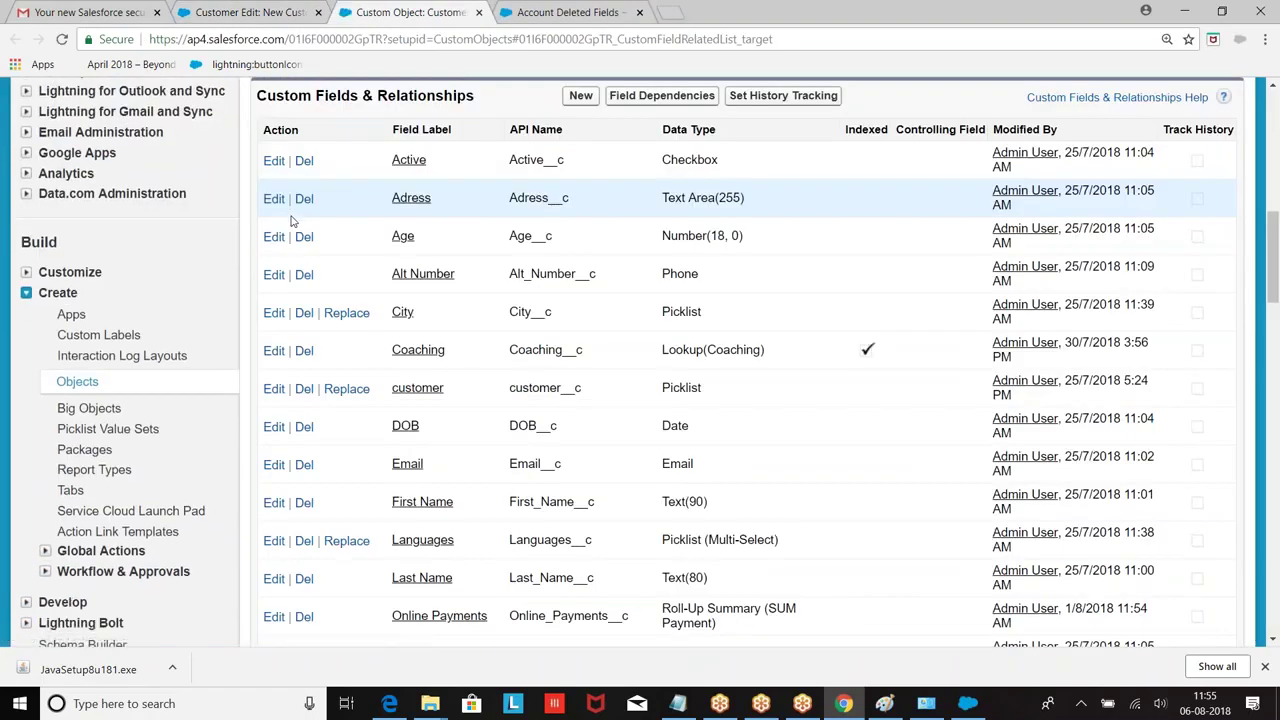
{"action": "scroll", "coordinate": [497, 360], "scroll_direction": "down", "scroll_amount": 2}
{"action": "scroll", "coordinate": [497, 360], "scroll_direction": "up", "scroll_amount": 2}
Step: Start a new custom field with the Number data type
{"action": "left_click", "coordinate": [580, 184]}
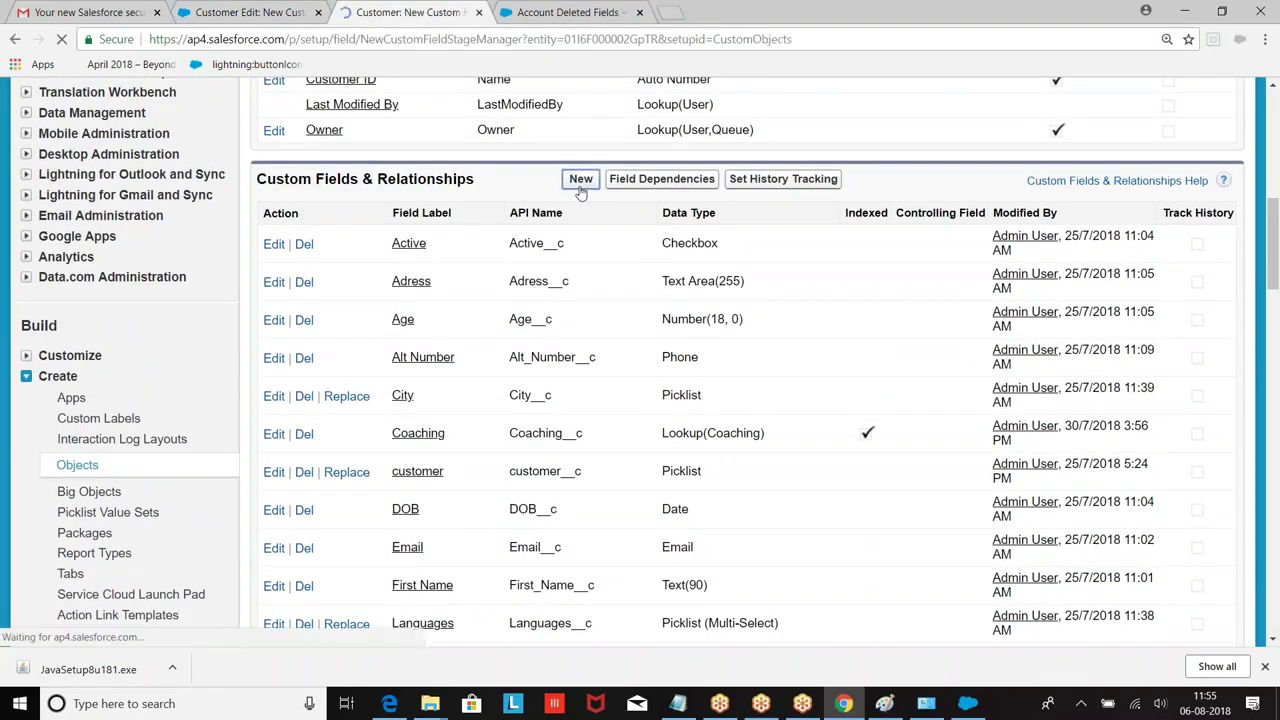
{"action": "scroll", "coordinate": [523, 274], "scroll_direction": "down", "scroll_amount": 10}
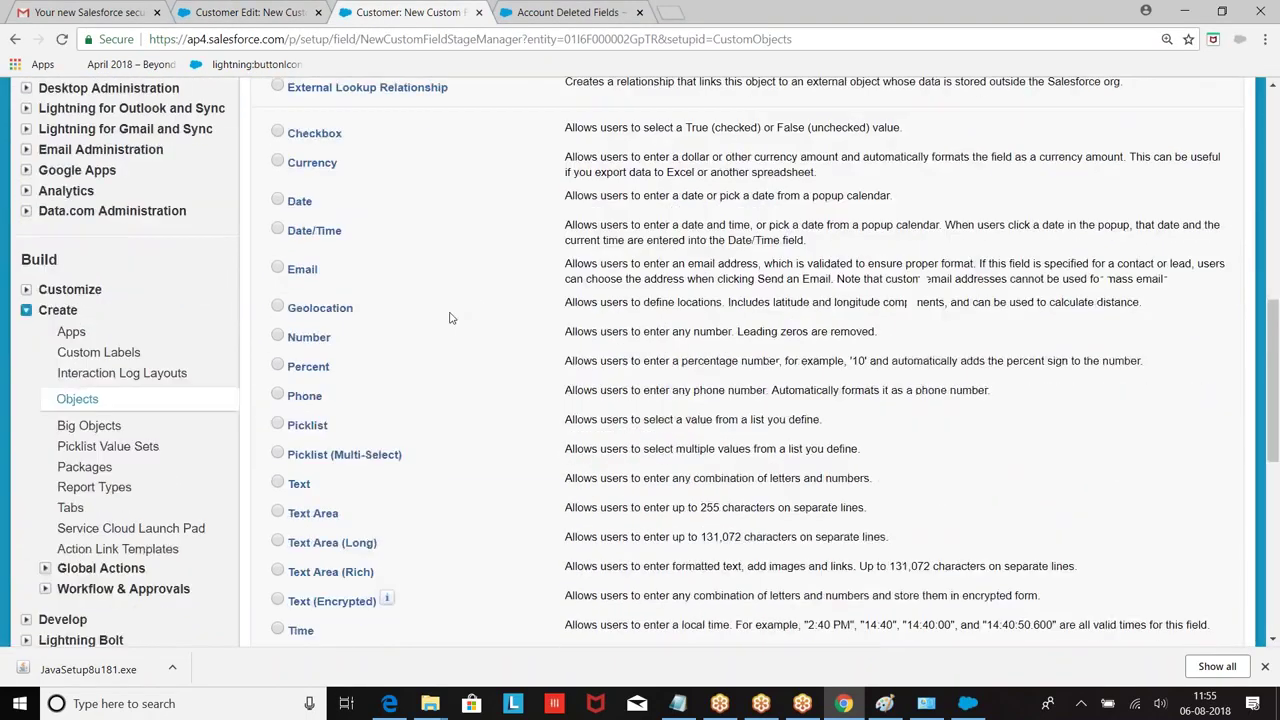
{"action": "left_click", "coordinate": [278, 238]}
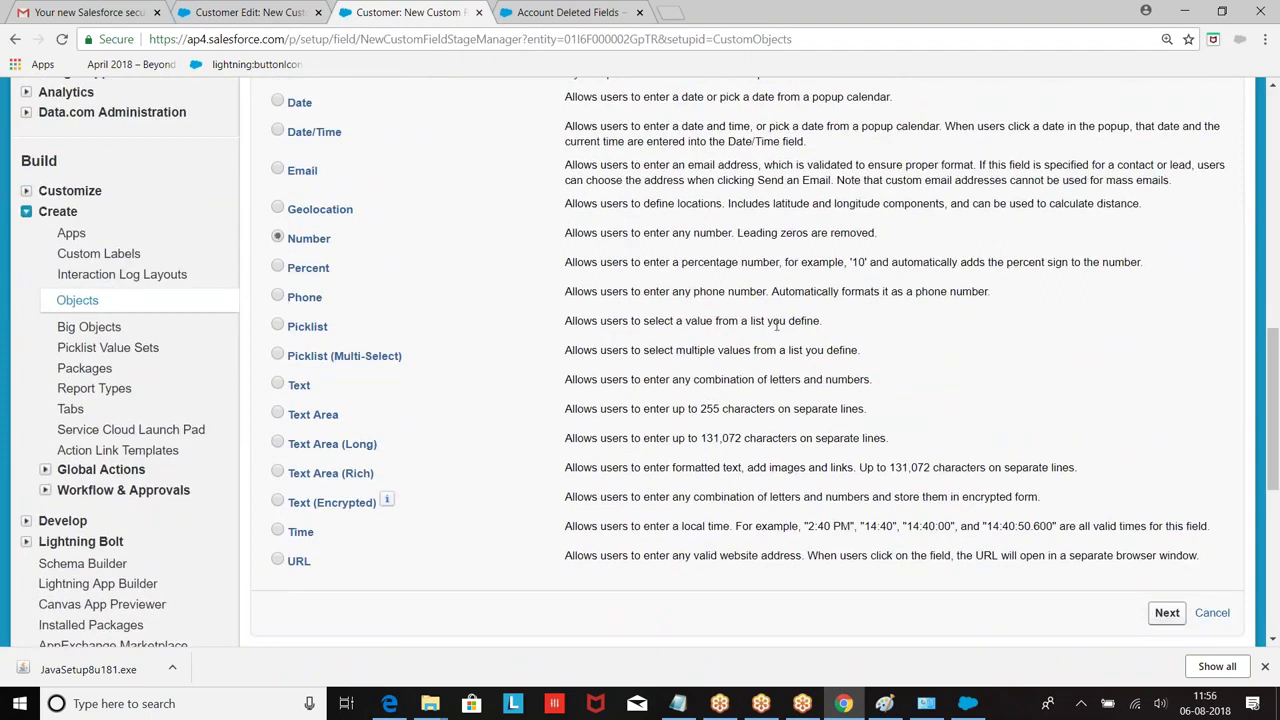
{"action": "scroll", "coordinate": [1033, 427], "scroll_direction": "down", "scroll_amount": 2}
{"action": "left_click", "coordinate": [1166, 447]}
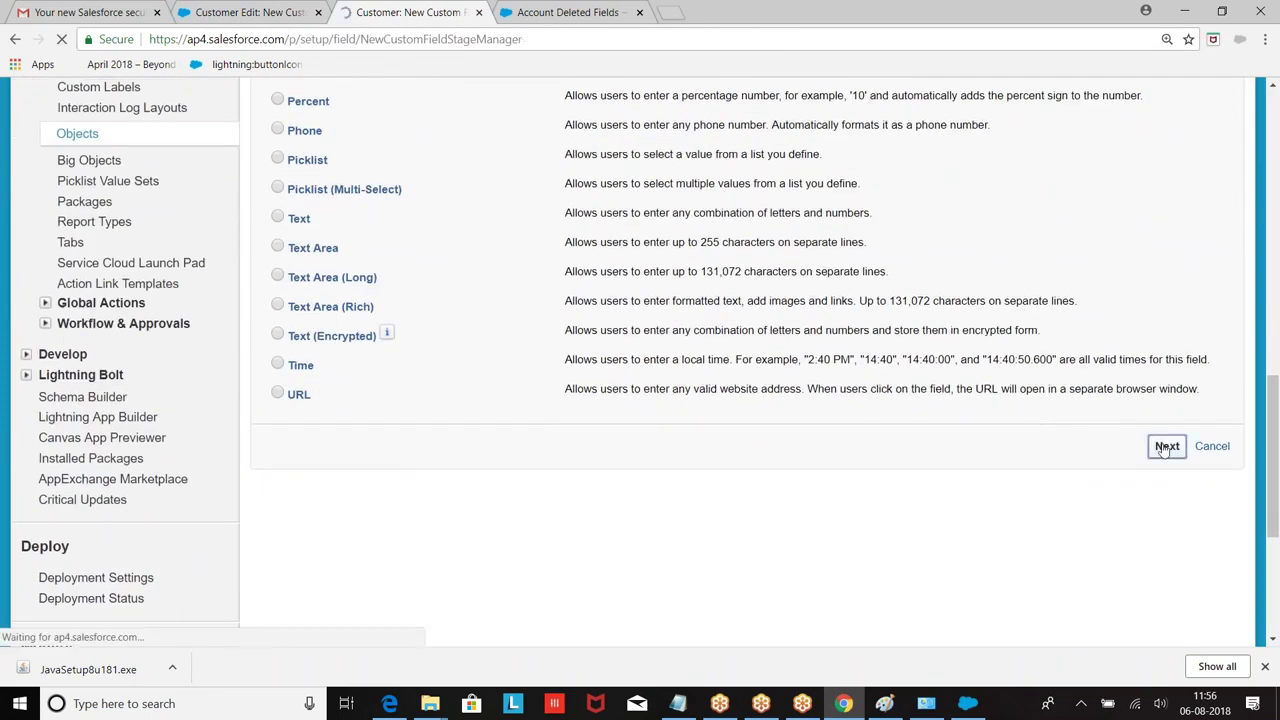
Step: Label the field CNo and mark it as an External ID
{"action": "left_click", "coordinate": [488, 388]}
{"action": "type", "text": "C"}
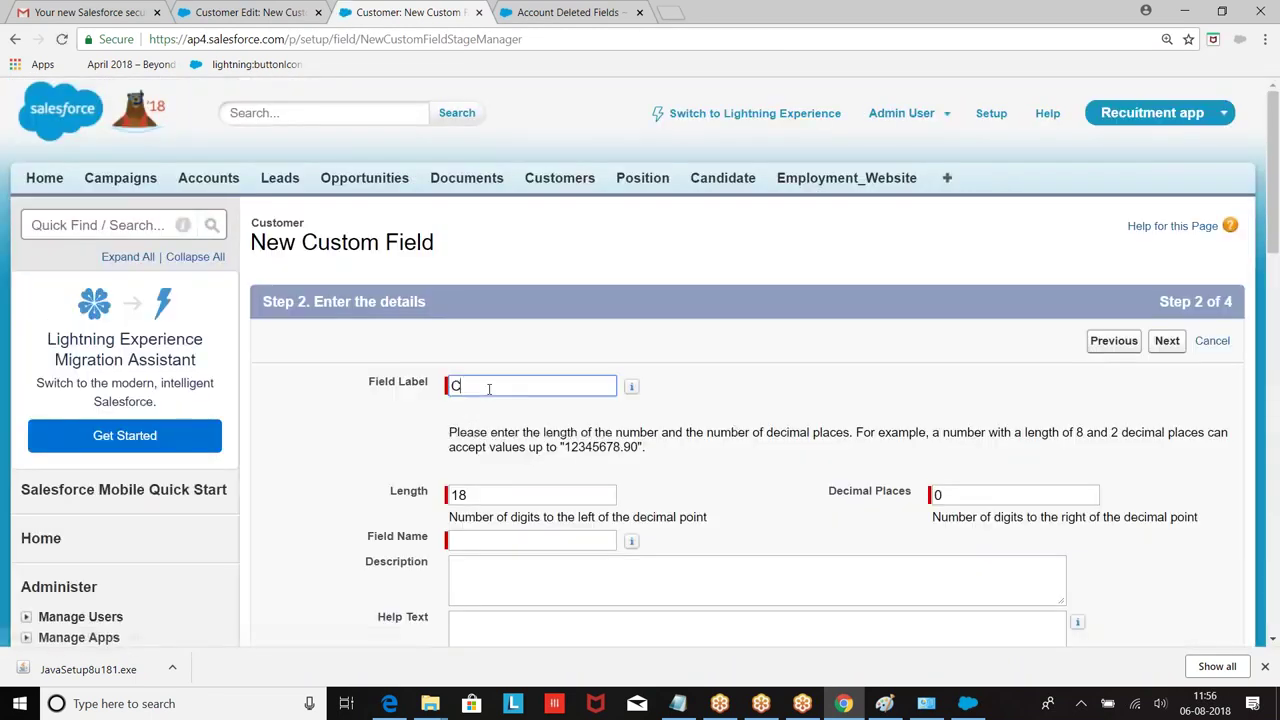
{"action": "type", "text": "ustomerId"}
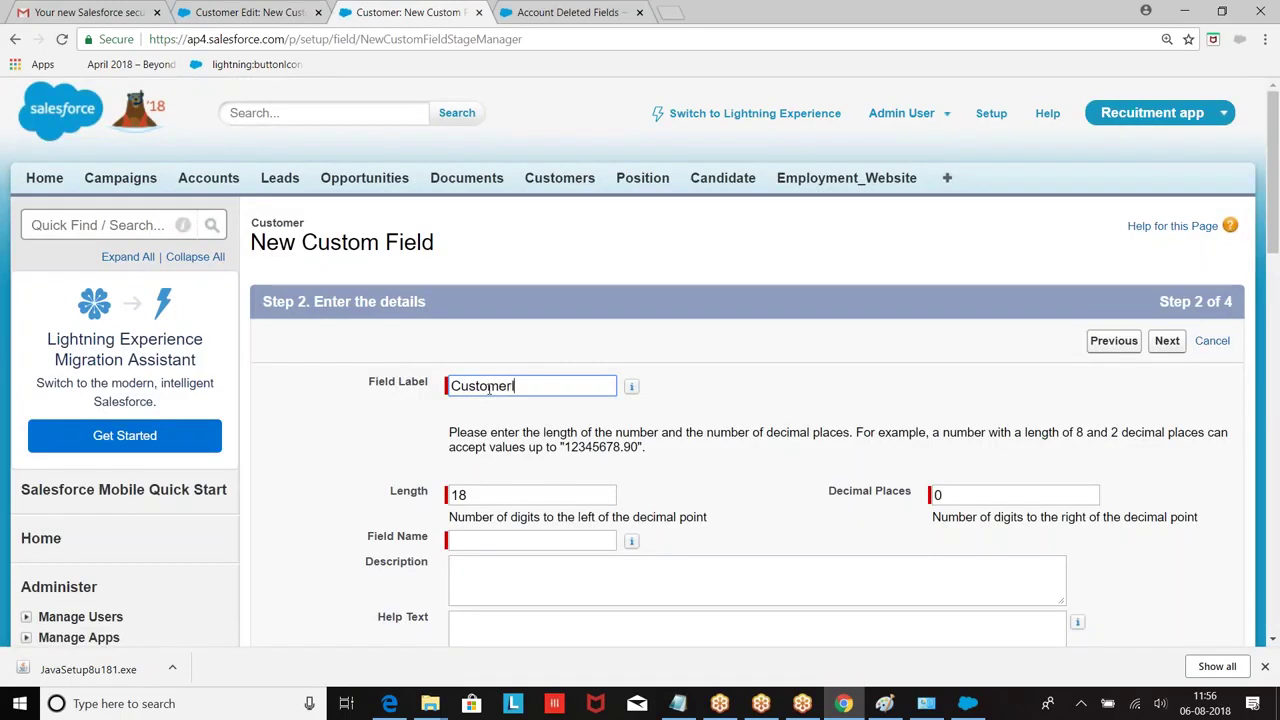
{"action": "key", "text": "BackSpace"}
{"action": "key", "text": "BackSpace"}
{"action": "key", "text": "BackSpace"}
{"action": "key", "text": "BackSpace"}
{"action": "key", "text": "BackSpace"}
{"action": "key", "text": "BackSpace"}
{"action": "key", "text": "BackSpace"}
{"action": "key", "text": "BackSpace"}
{"action": "key", "text": "BackSpace"}
{"action": "type", "text": "No"}
{"action": "left_click", "coordinate": [838, 341]}
{"action": "scroll", "coordinate": [838, 341], "scroll_direction": "down", "scroll_amount": 3}
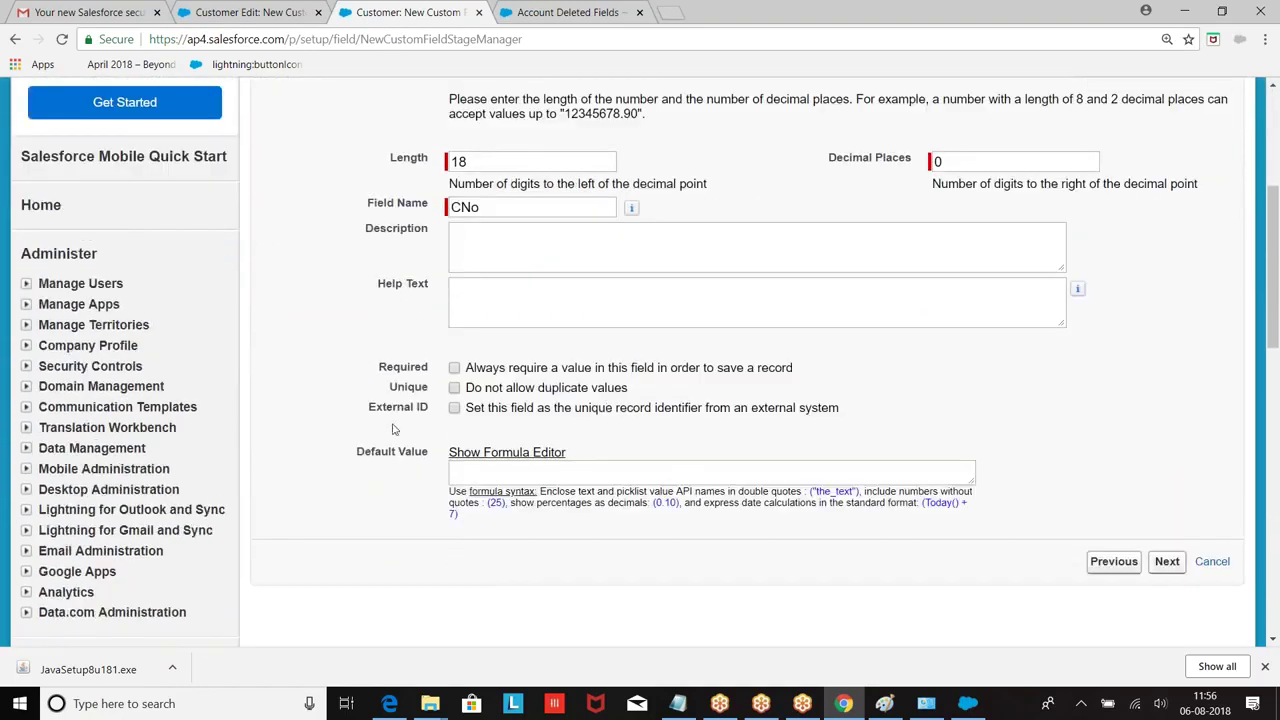
{"action": "left_click_drag", "start_coordinate": [369, 411], "coordinate": [416, 407]}
{"action": "left_click", "coordinate": [455, 408]}
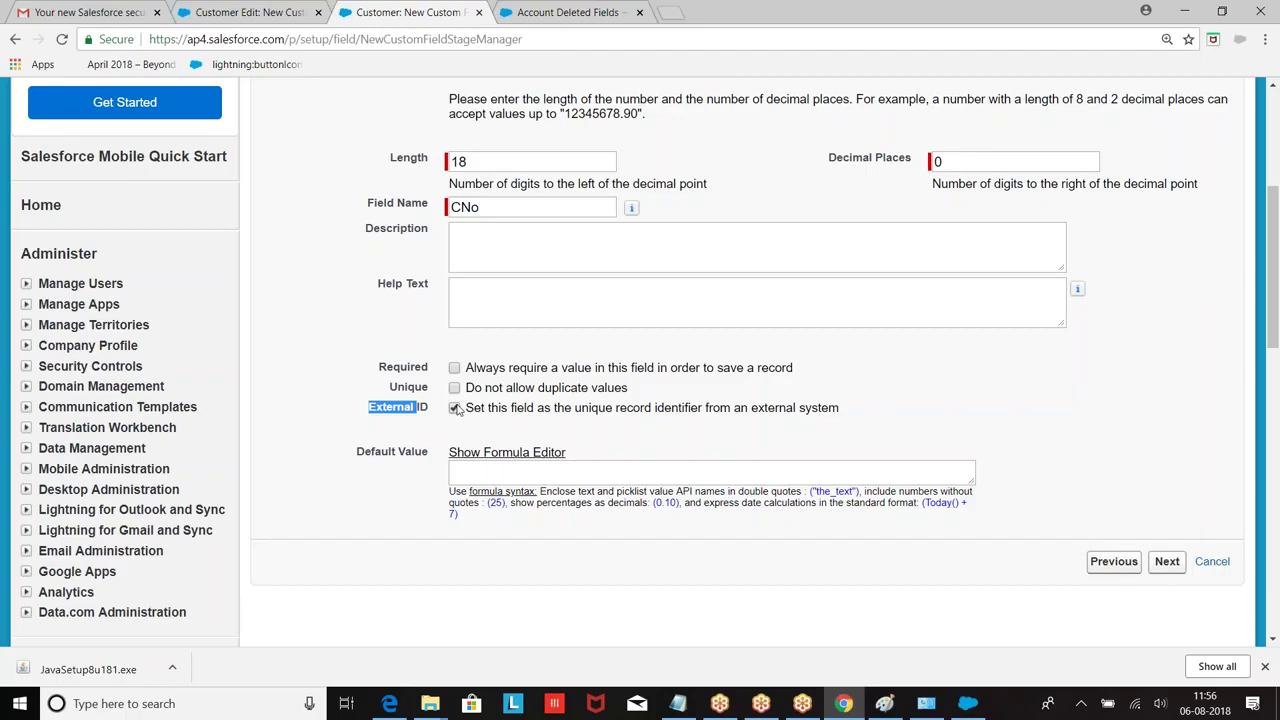
Step: Save the CNo field and switch back to the Paint diagram
{"action": "left_click", "coordinate": [1162, 562]}
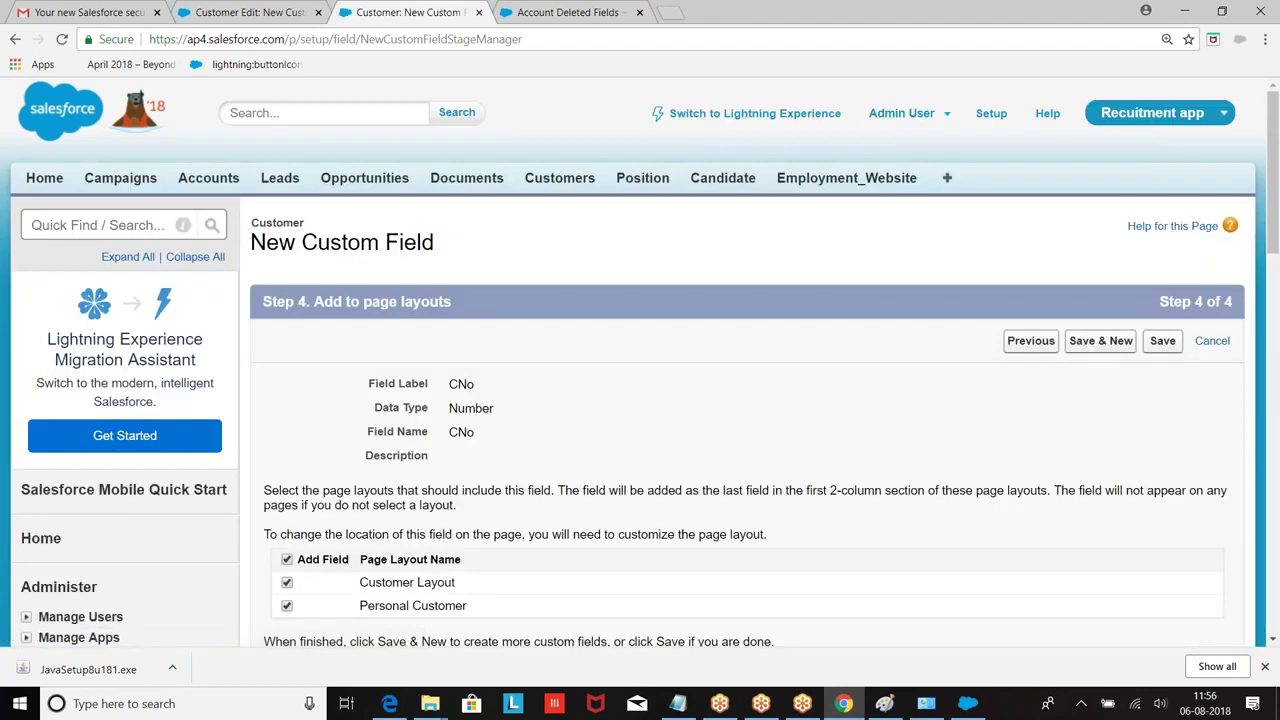
{"action": "left_click", "coordinate": [1162, 341]}
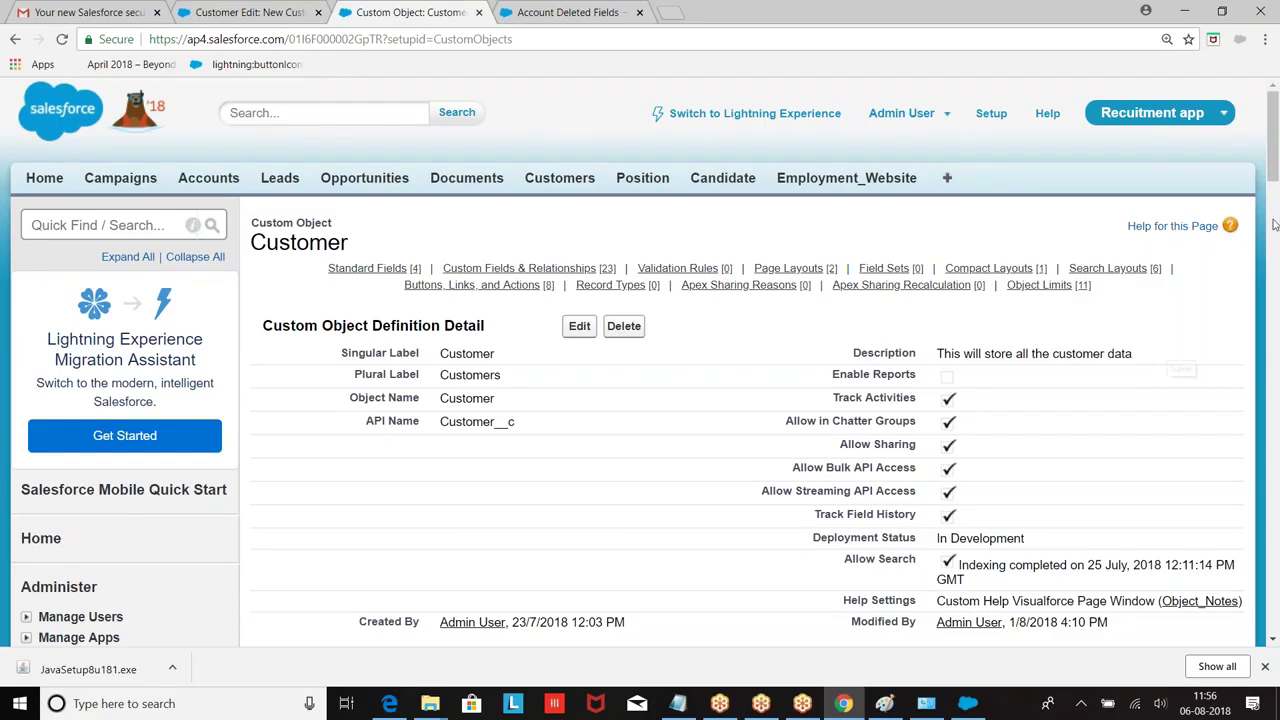
{"action": "left_click", "coordinate": [884, 703]}
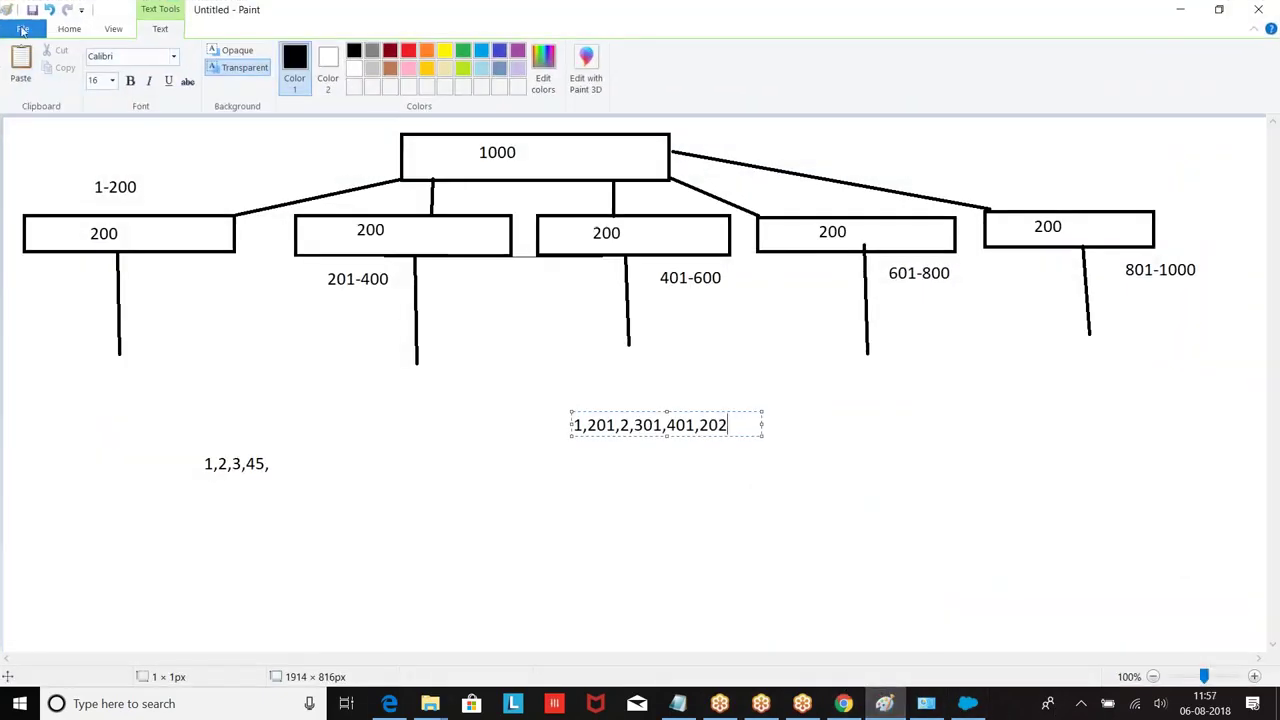
Step: Start a new blank Paint canvas, discarding the old diagram unsaved
{"action": "left_click", "coordinate": [22, 28]}
{"action": "left_click", "coordinate": [45, 54]}
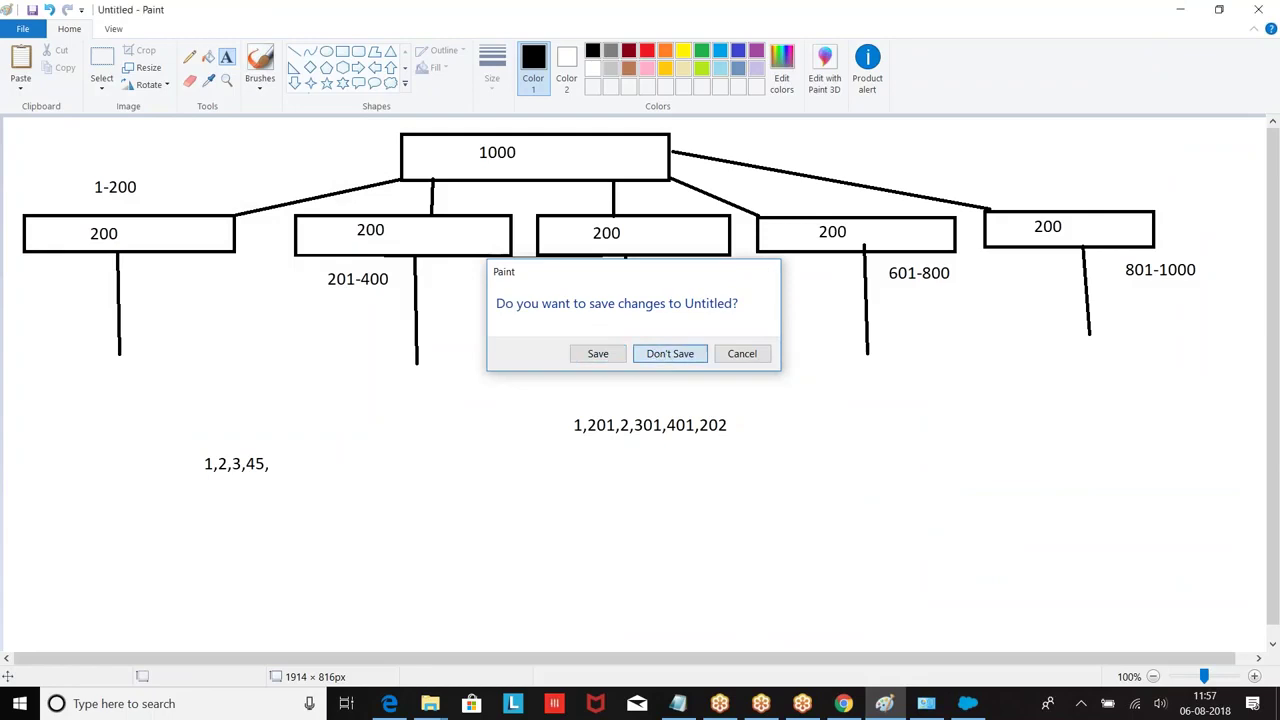
{"action": "left_click", "coordinate": [669, 354]}
Step: Draw two large rectangles and a thin header bar inside the right one
{"action": "left_click", "coordinate": [342, 51]}
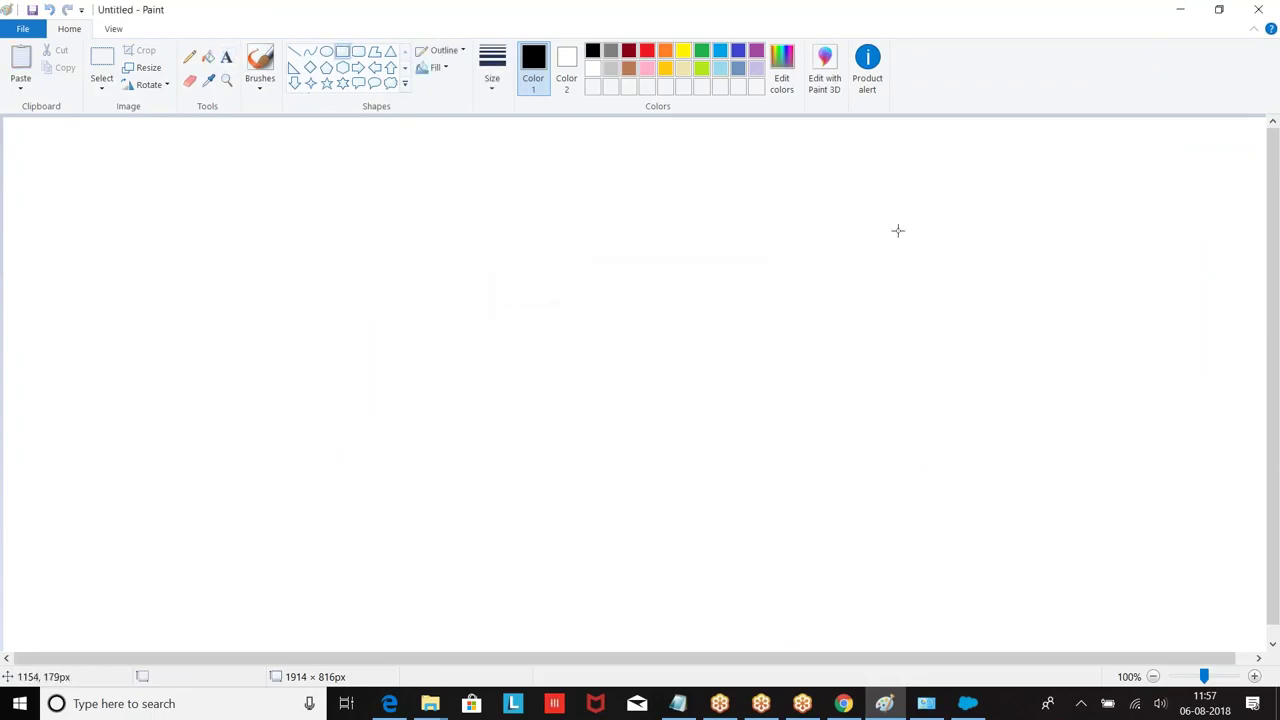
{"action": "left_click_drag", "start_coordinate": [7, 151], "coordinate": [473, 385]}
{"action": "left_click_drag", "start_coordinate": [806, 153], "coordinate": [1230, 389]}
{"action": "left_click_drag", "start_coordinate": [800, 271], "coordinate": [712, 271]}
{"action": "left_click", "coordinate": [717, 469]}
{"action": "left_click_drag", "start_coordinate": [778, 179], "coordinate": [1208, 212]}
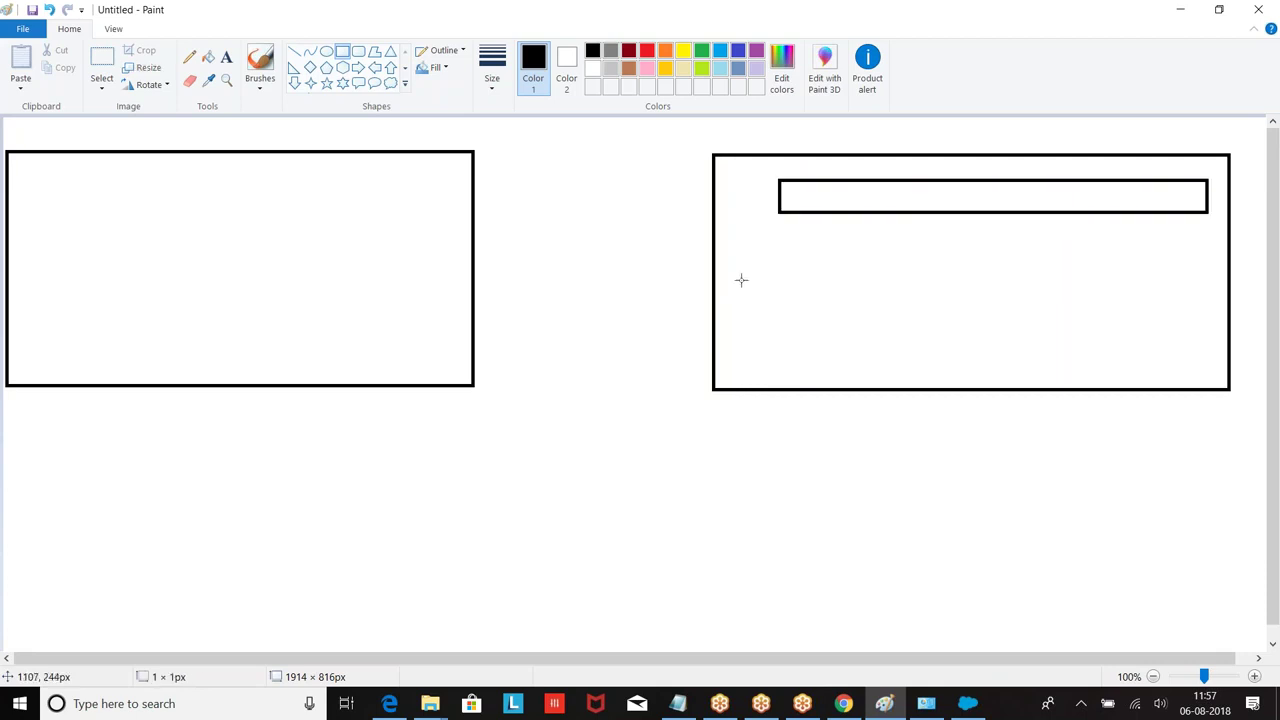
Step: Type the header row ID, Name, Phone, City across the header bar
{"action": "left_click", "coordinate": [226, 57]}
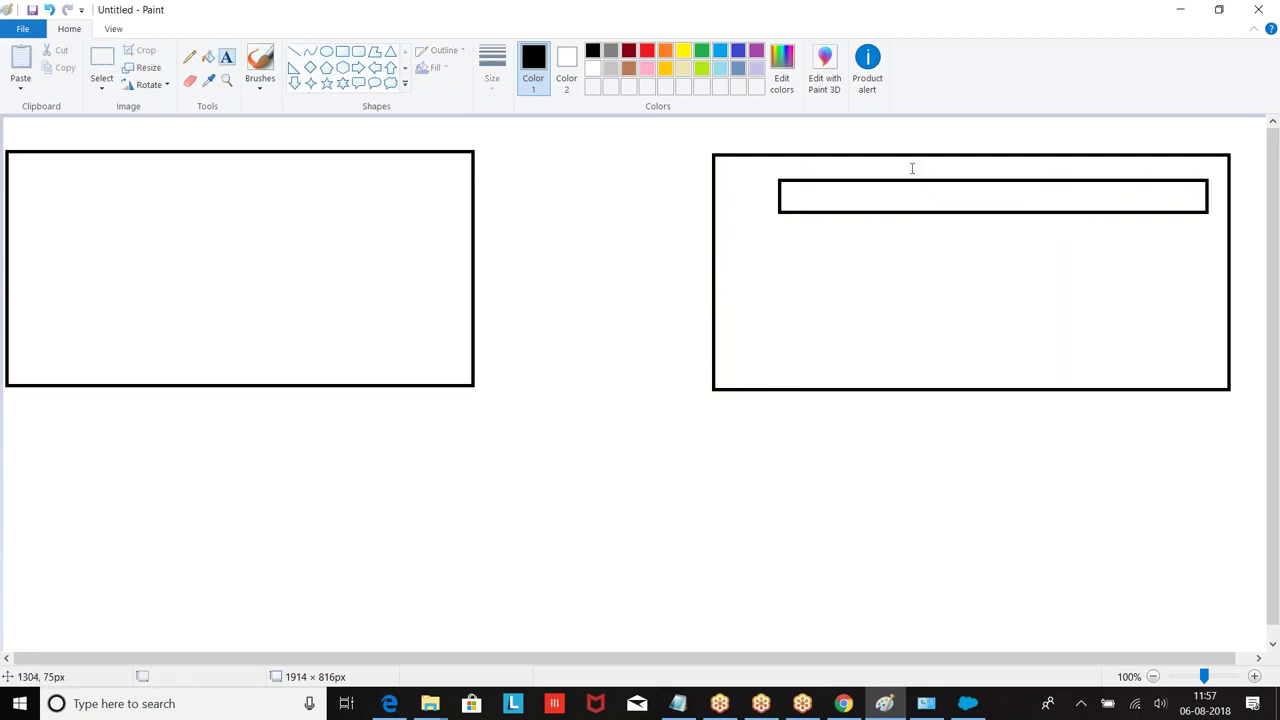
{"action": "left_click", "coordinate": [784, 188]}
{"action": "type", "text": "ID"}
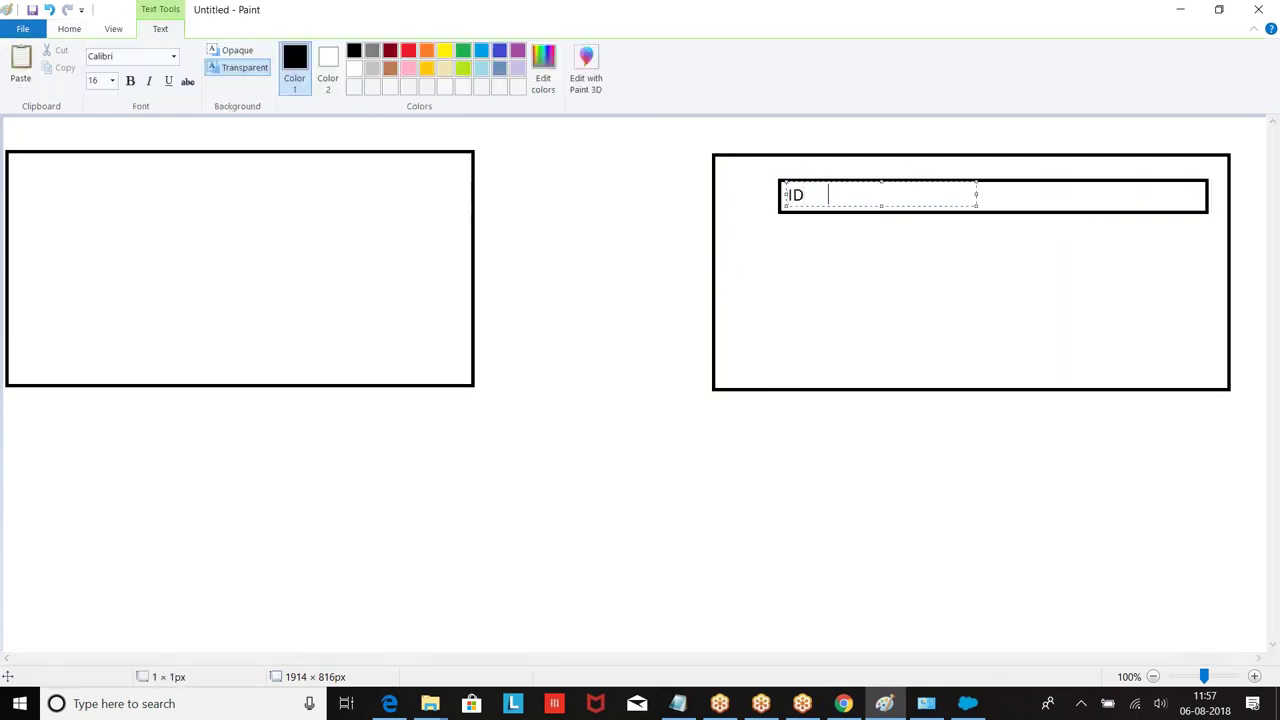
{"action": "left_click_drag", "start_coordinate": [976, 194], "coordinate": [1182, 197]}
{"action": "type", "text": "Name                Phone      "}
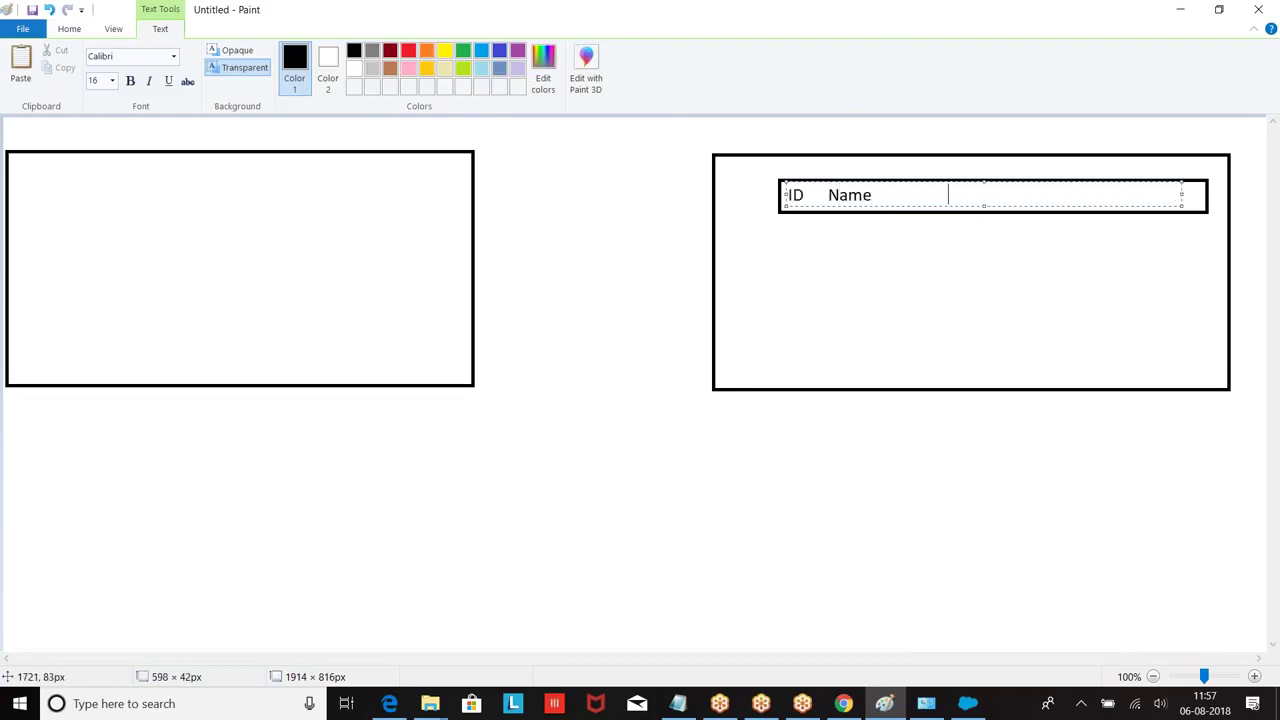
{"action": "type", "text": "         City"}
{"action": "key", "text": "Return"}
Step: Add the first table row: 001, Sam, 123, Hyd
{"action": "type", "text": "001"}
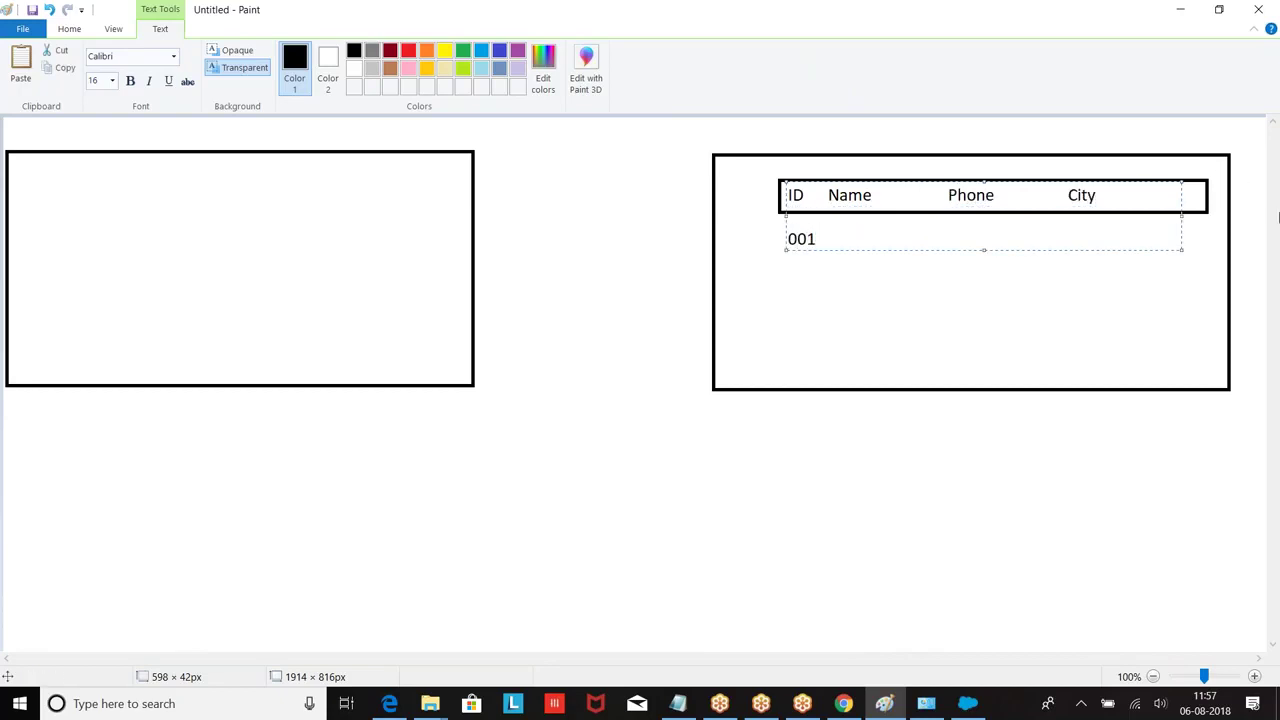
{"action": "left_click", "coordinate": [826, 196]}
{"action": "left_click", "coordinate": [840, 238]}
{"action": "type", "text": "Sa"}
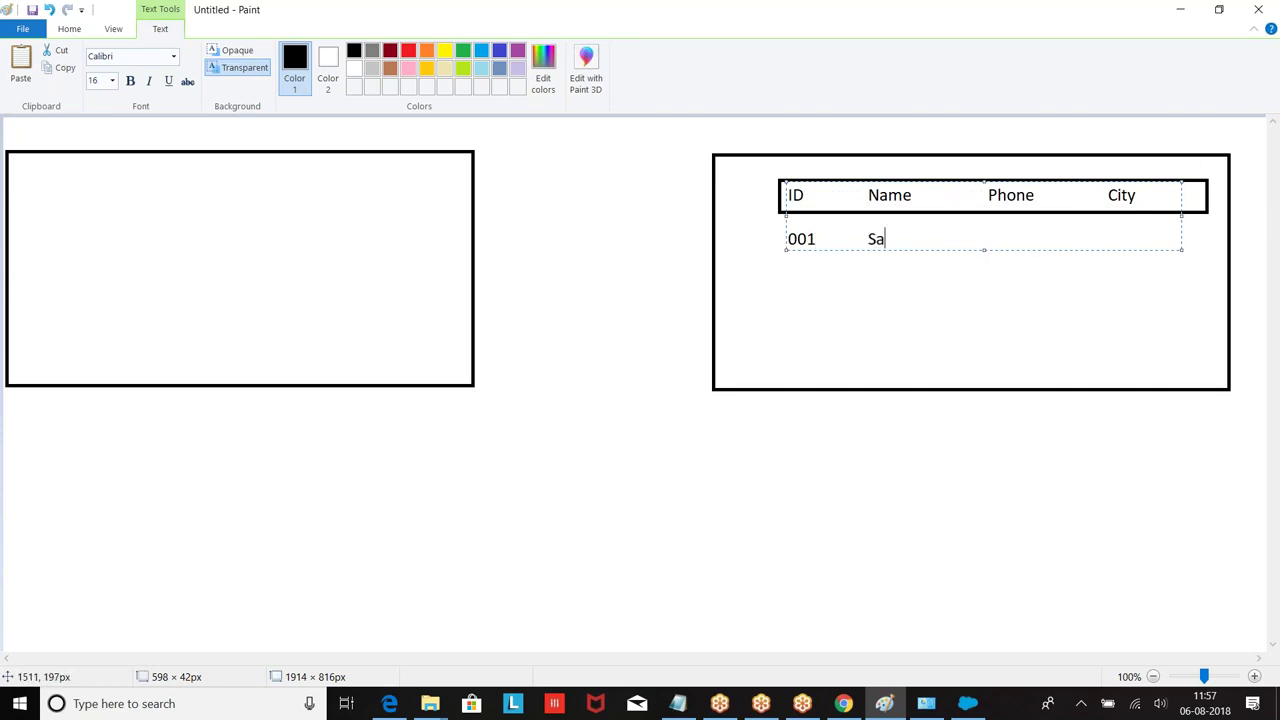
{"action": "type", "text": "m                  123                     Hyd"}
Step: Add the second row with Ram, 234, Ban, then choose red as the colour
{"action": "key", "text": "Return"}
{"action": "type", "text": "2"}
{"action": "key", "text": "Tab"}
{"action": "type", "text": "Ram"}
{"action": "key", "text": "Tab"}
{"action": "key", "text": "Tab"}
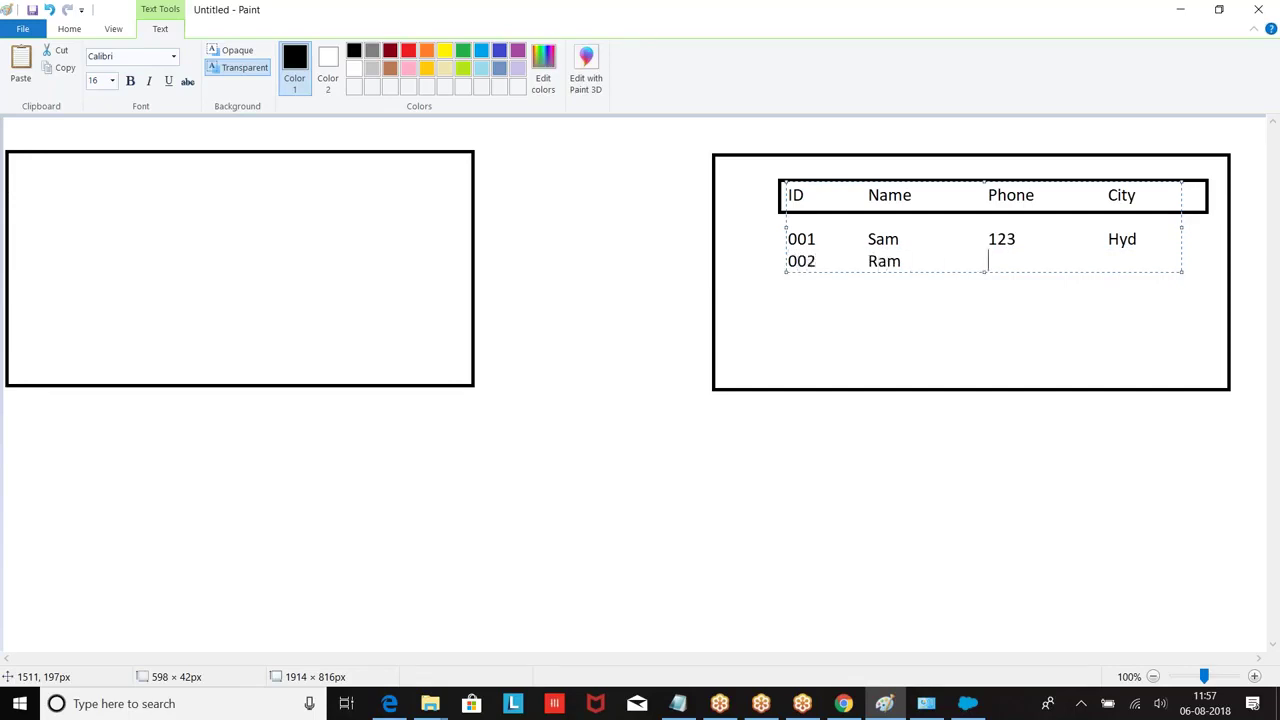
{"action": "type", "text": "234"}
{"action": "key", "text": "Tab"}
{"action": "key", "text": "Tab"}
{"action": "key", "text": "Tab"}
{"action": "type", "text": "Ban"}
{"action": "left_click", "coordinate": [481, 302]}
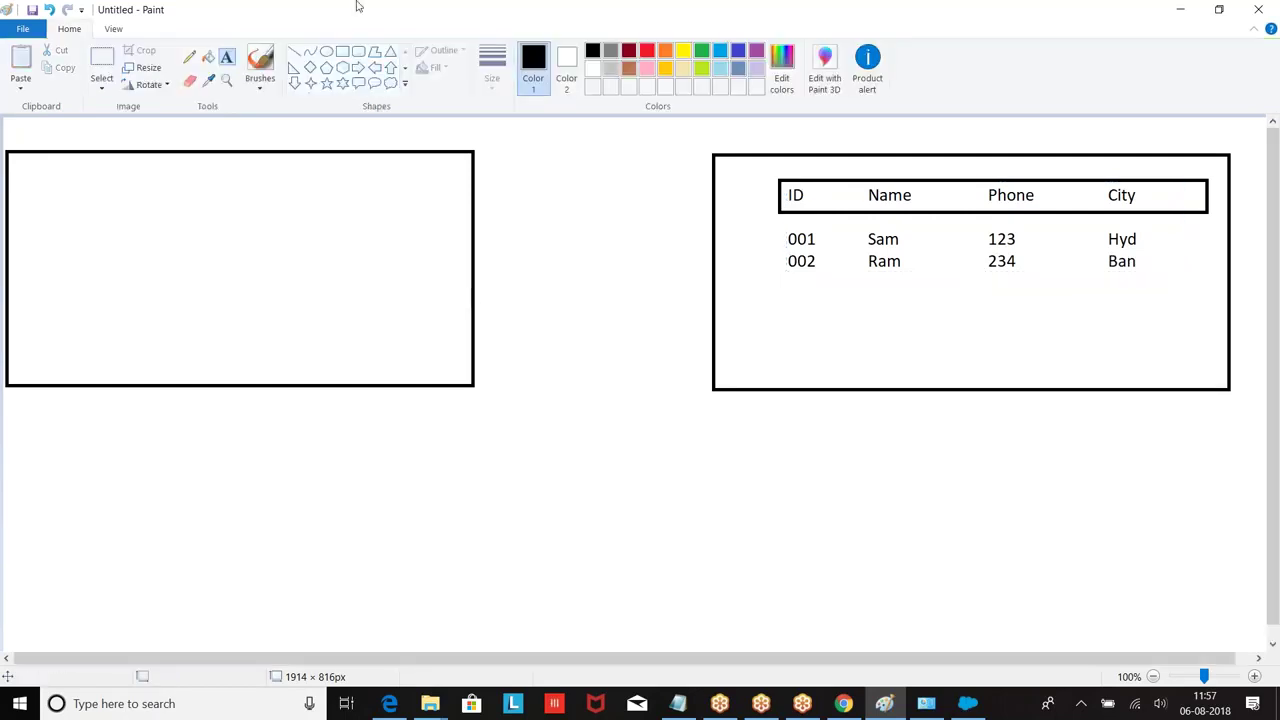
{"action": "left_click", "coordinate": [647, 50]}
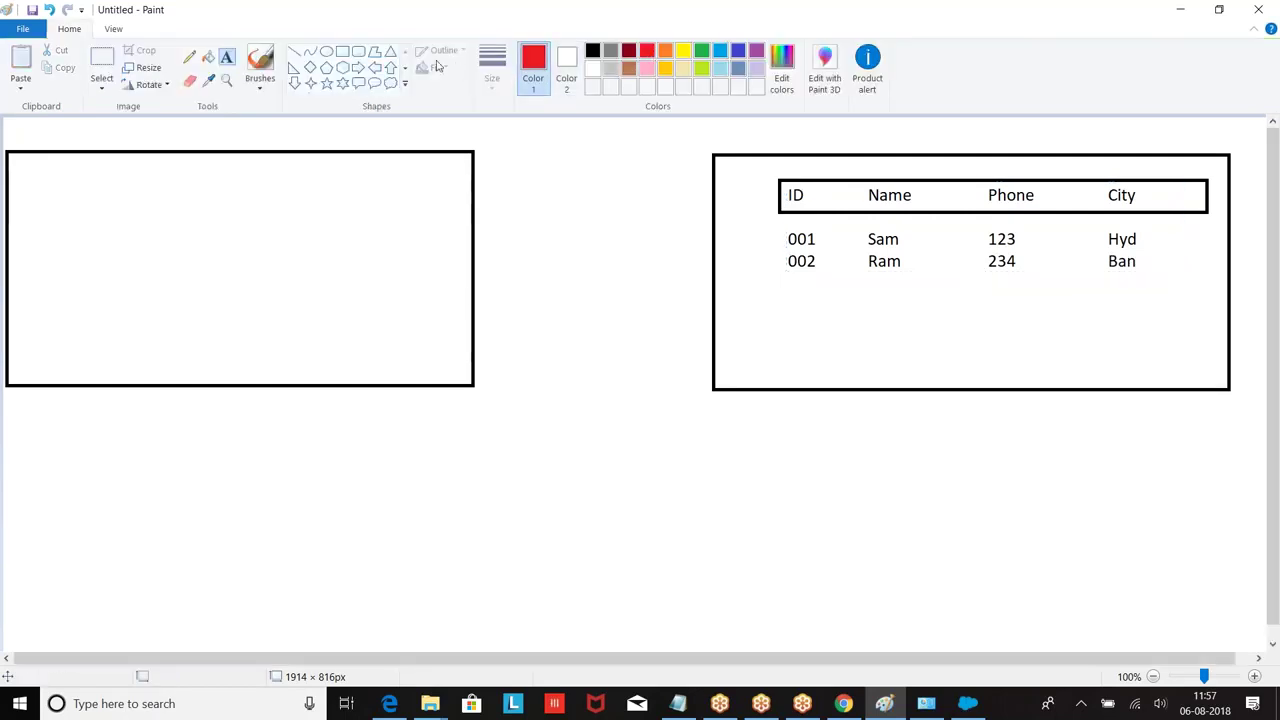
Step: Outline the ID column in red and draw an arrow from the left box to the table
{"action": "left_click", "coordinate": [342, 51]}
{"action": "left_click_drag", "start_coordinate": [768, 178], "coordinate": [837, 274]}
{"action": "left_click", "coordinate": [757, 333]}
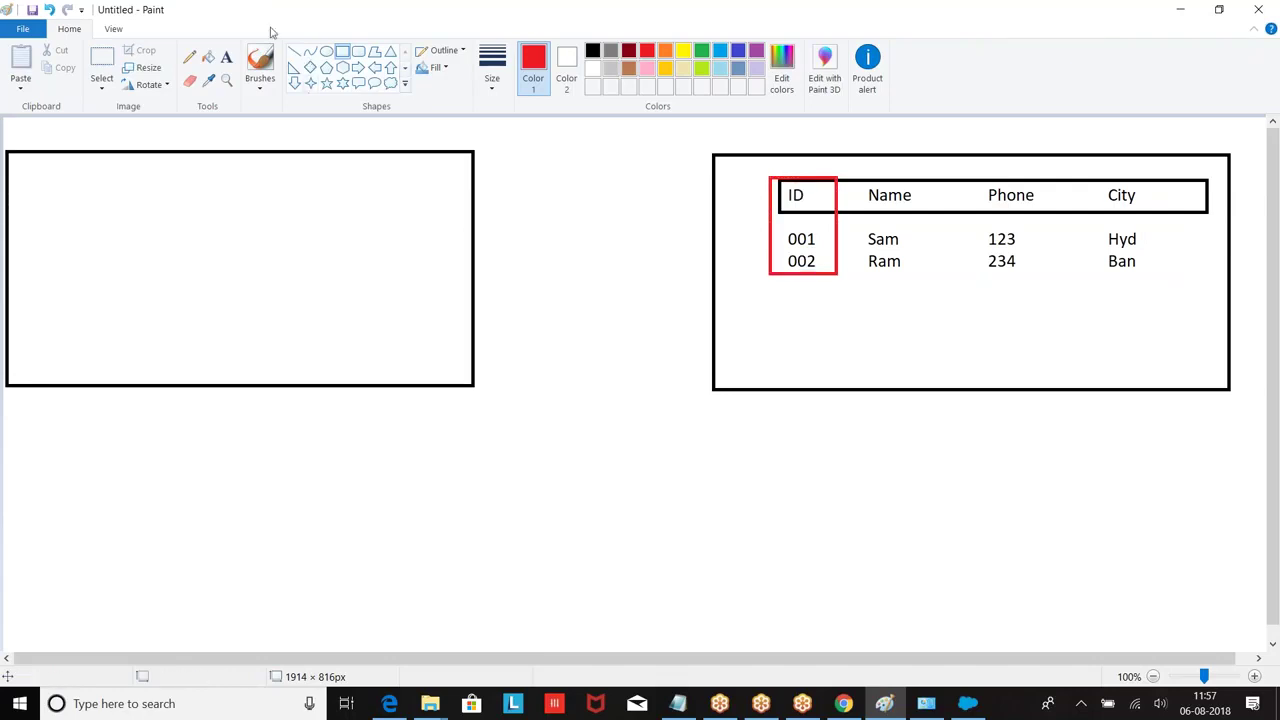
{"action": "left_click", "coordinate": [358, 67]}
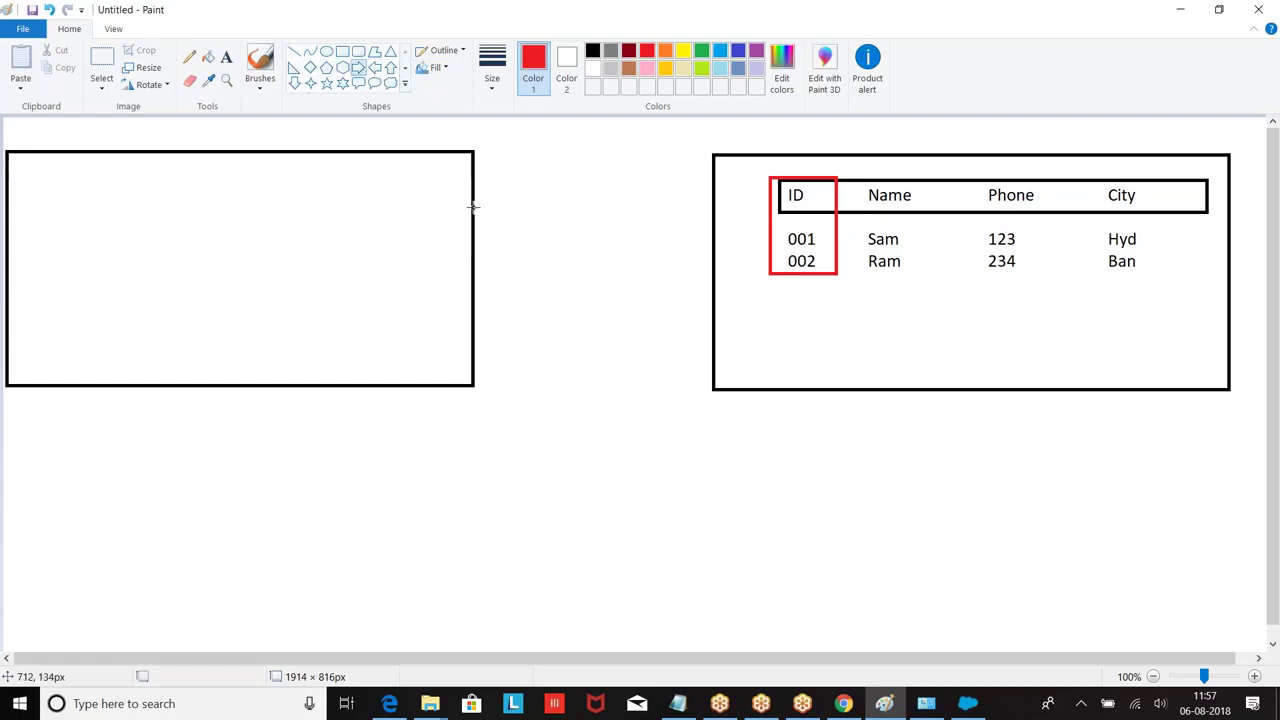
{"action": "left_click_drag", "start_coordinate": [474, 207], "coordinate": [706, 271]}
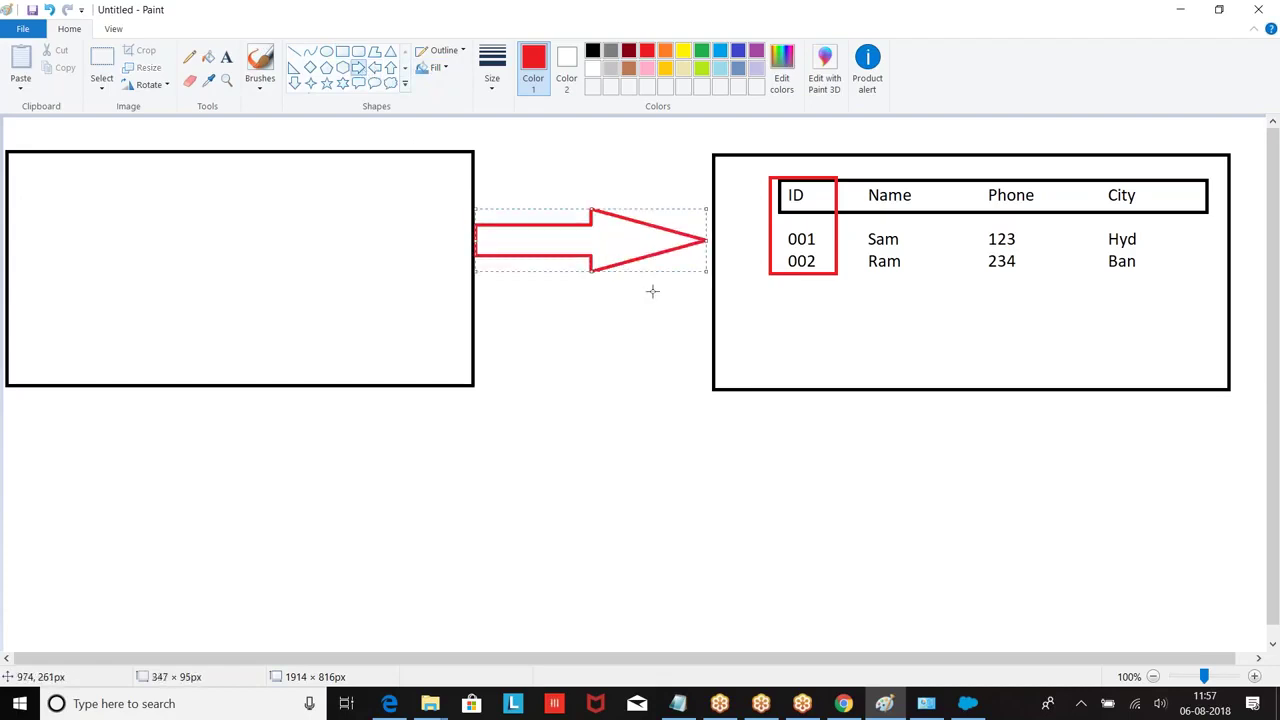
Step: Label the boxes Salesforce and SAP in red, then set the colour back to black
{"action": "left_click", "coordinate": [226, 57]}
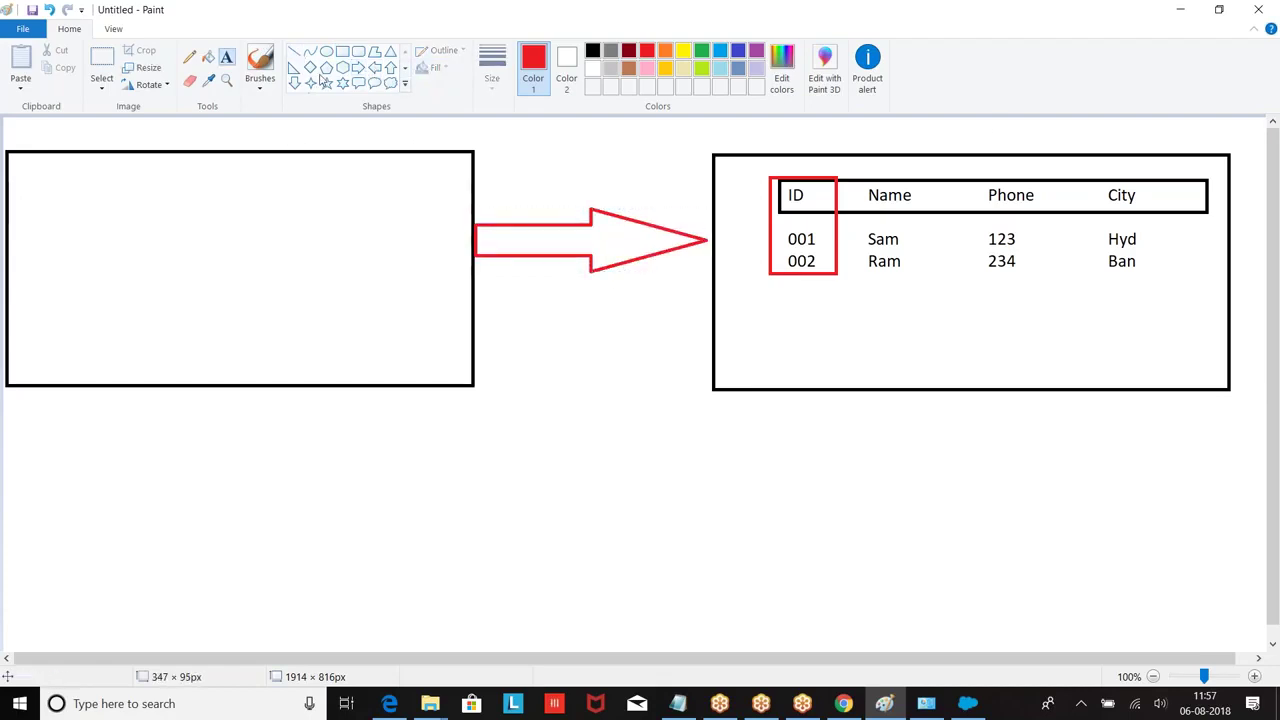
{"action": "left_click", "coordinate": [947, 124]}
{"action": "type", "text": "Salesforce"}
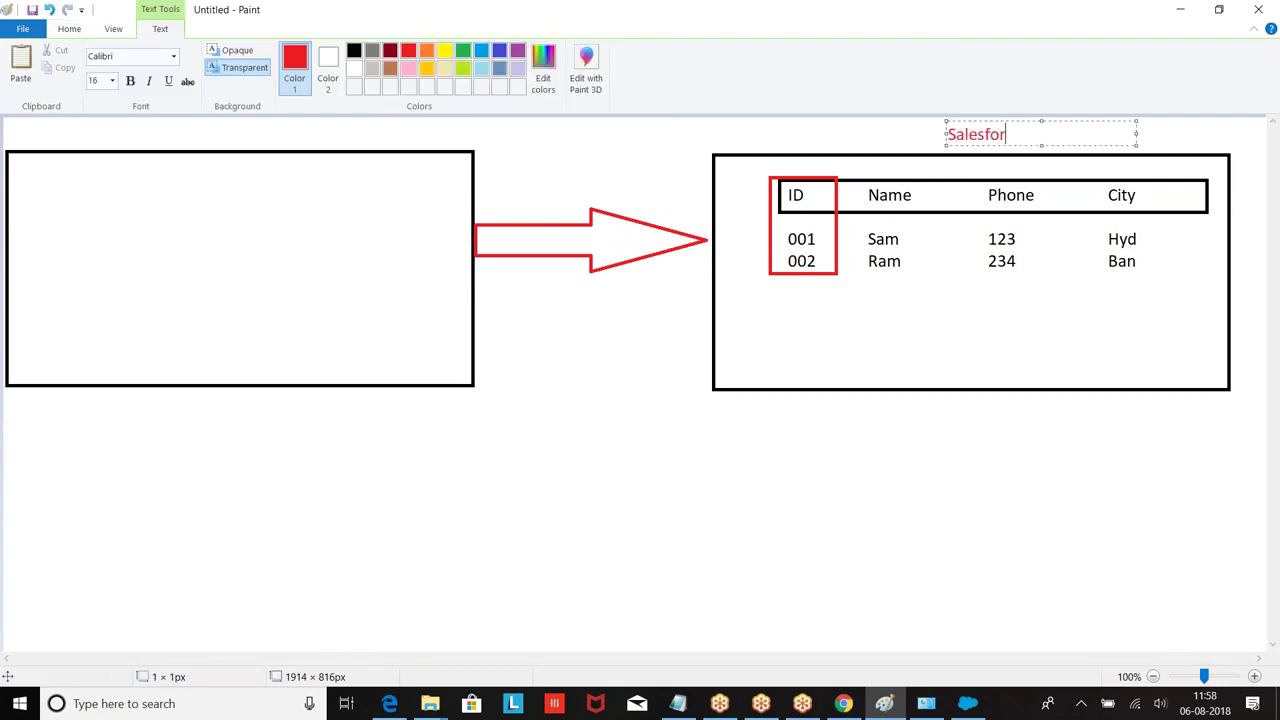
{"action": "left_click", "coordinate": [174, 130]}
{"action": "type", "text": "SAP"}
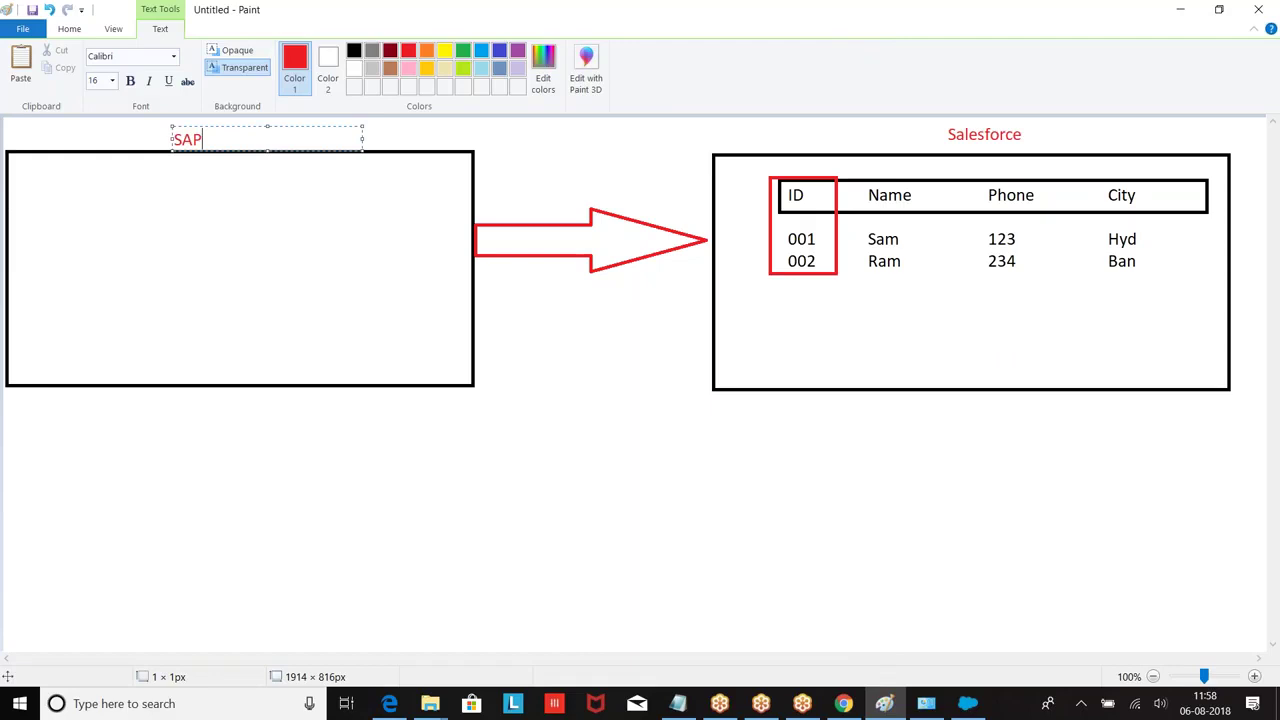
{"action": "left_click", "coordinate": [354, 50]}
Step: Draw a header bar in the SAP box and type the Name, Phone and City headings
{"action": "left_click", "coordinate": [70, 31]}
{"action": "left_click", "coordinate": [342, 51]}
{"action": "left_click_drag", "start_coordinate": [43, 176], "coordinate": [395, 210]}
{"action": "left_click", "coordinate": [226, 57]}
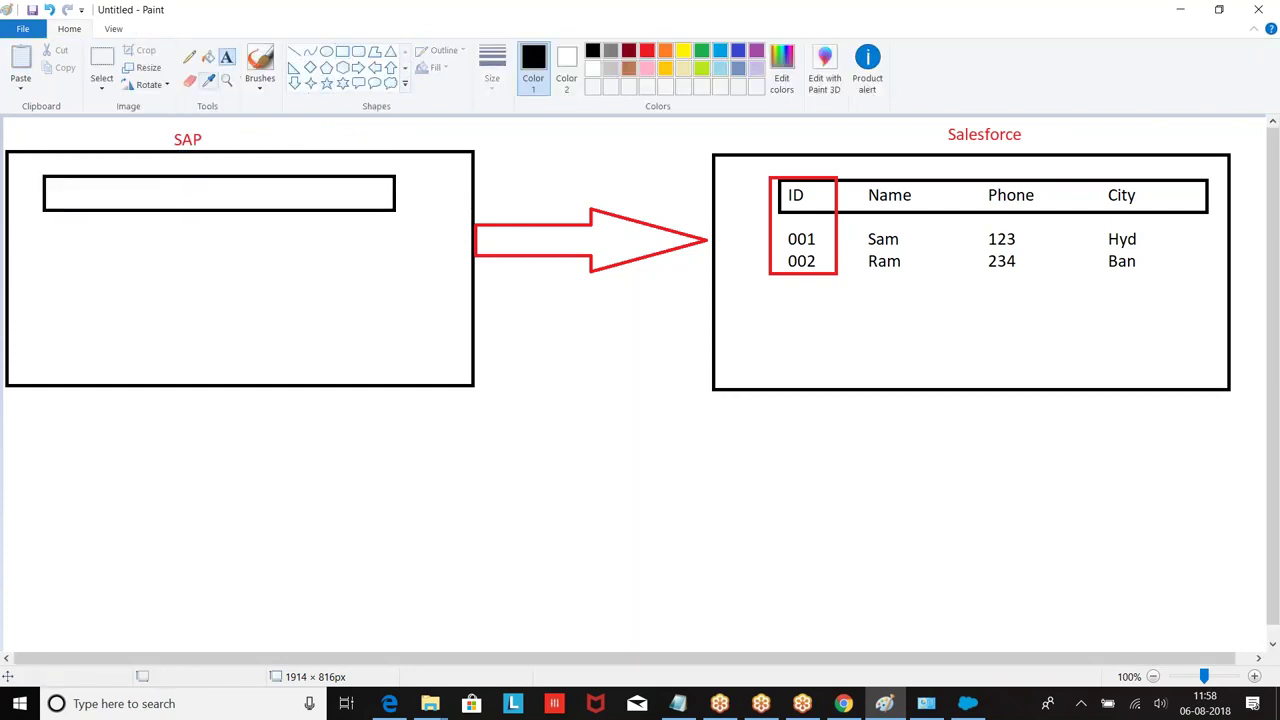
{"action": "left_click", "coordinate": [63, 191]}
{"action": "type", "text": "Name                Phone"}
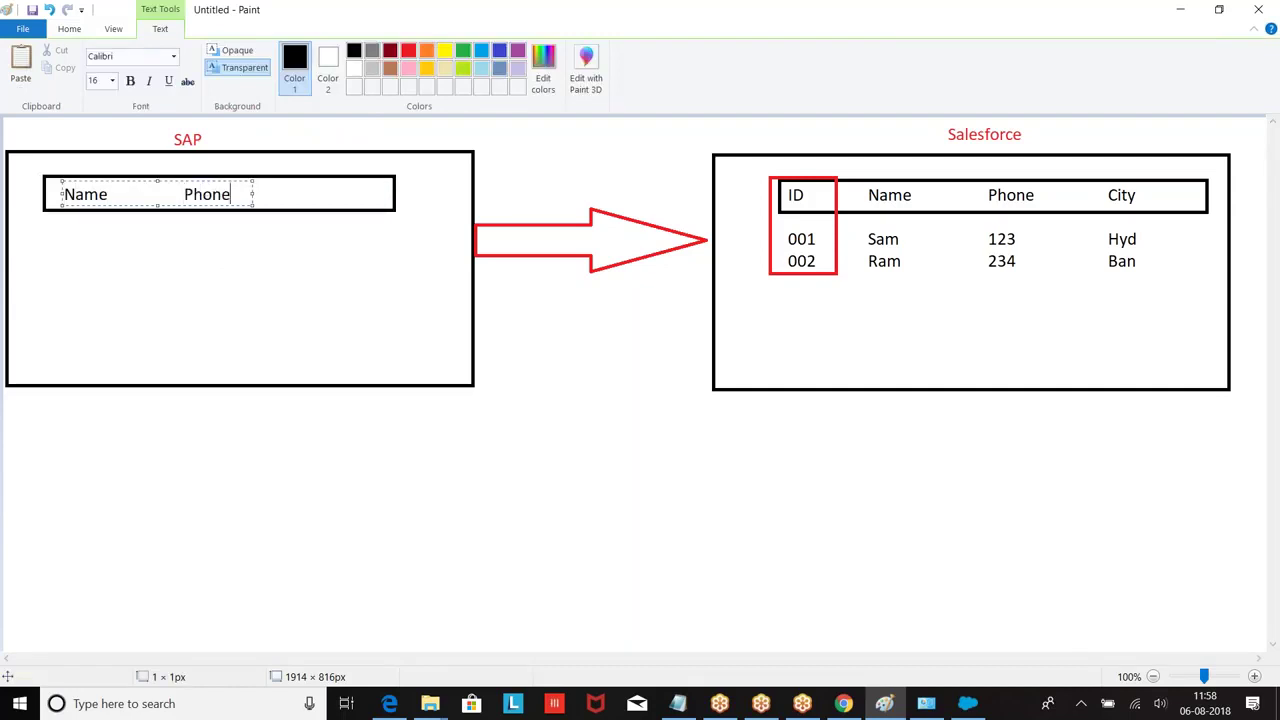
{"action": "left_click_drag", "start_coordinate": [265, 194], "coordinate": [437, 194]}
{"action": "type", "text": "City"}
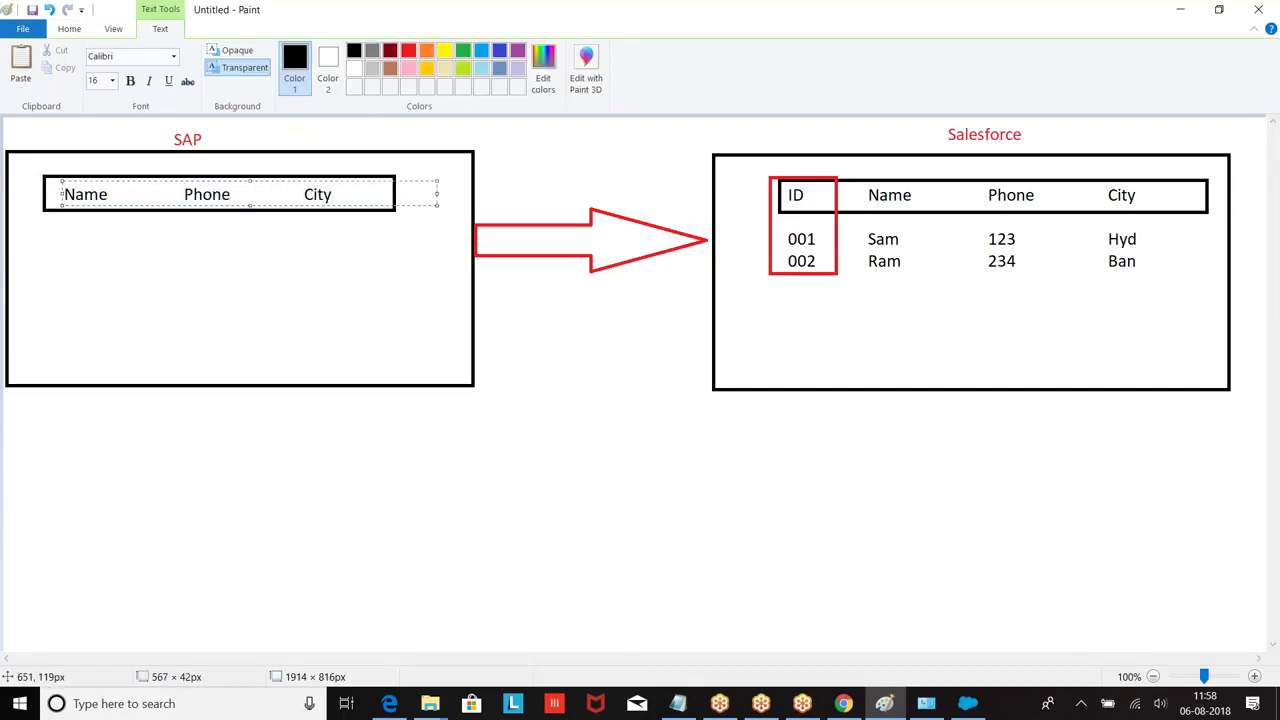
Step: Add the rows Sam 123 Hyd, Kiran 233 Che and Prasad 12345 Ban under the headings
{"action": "key", "text": "Return"}
{"action": "type", "text": "Sa"}
{"action": "key", "text": "BackSpace"}
{"action": "key", "text": "BackSpace"}
{"action": "type", "text": "Sam                  123  "}
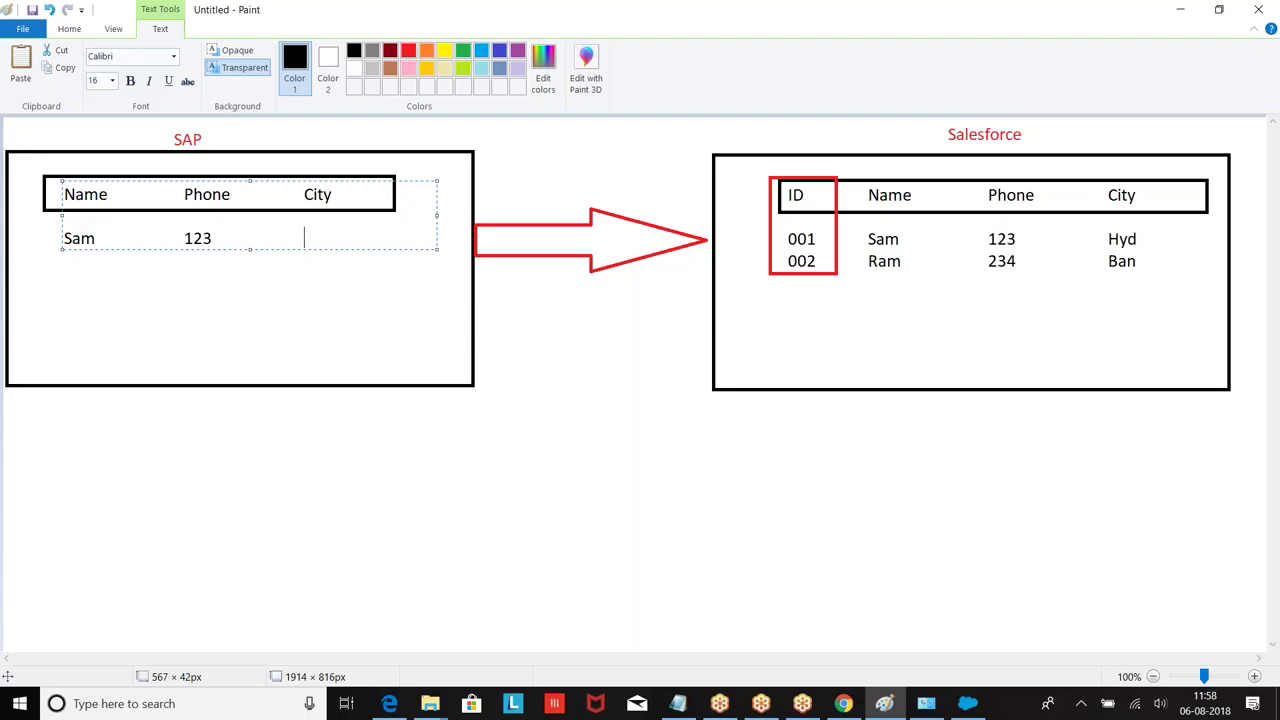
{"action": "type", "text": "                HYd"}
{"action": "key", "text": "BackSpace"}
{"action": "key", "text": "BackSpace"}
{"action": "type", "text": "yd"}
{"action": "key", "text": "Return"}
{"action": "type", "text": "Kiran                233"}
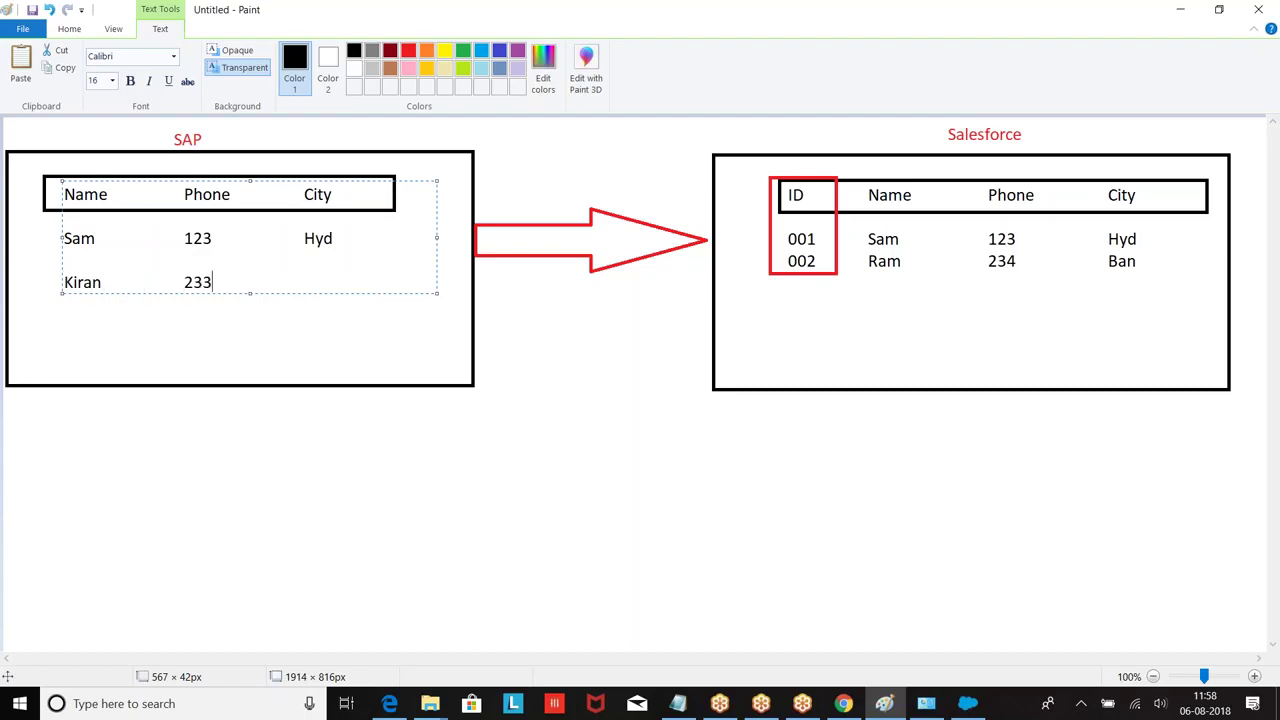
{"action": "type", "text": "                   Che"}
{"action": "key", "text": "Return"}
{"action": "type", "text": "Prasad               "}
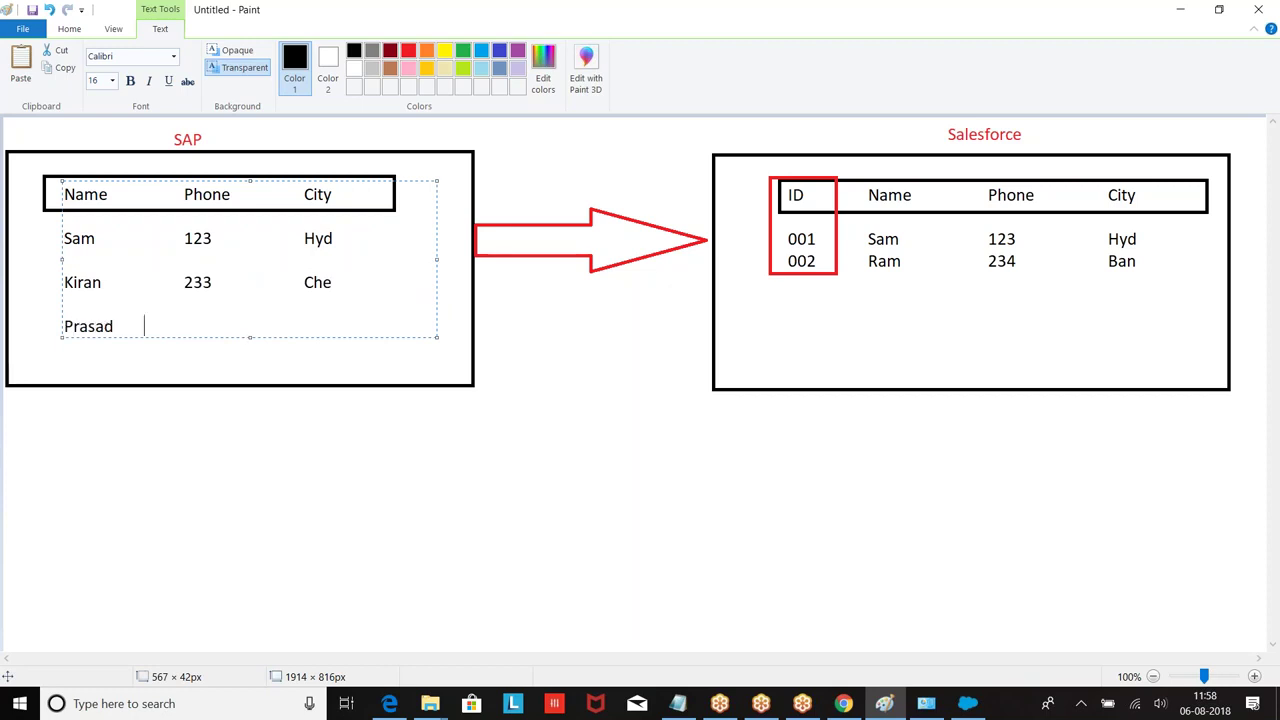
{"action": "type", "text": "12345                Ban"}
{"action": "left_click", "coordinate": [491, 431]}
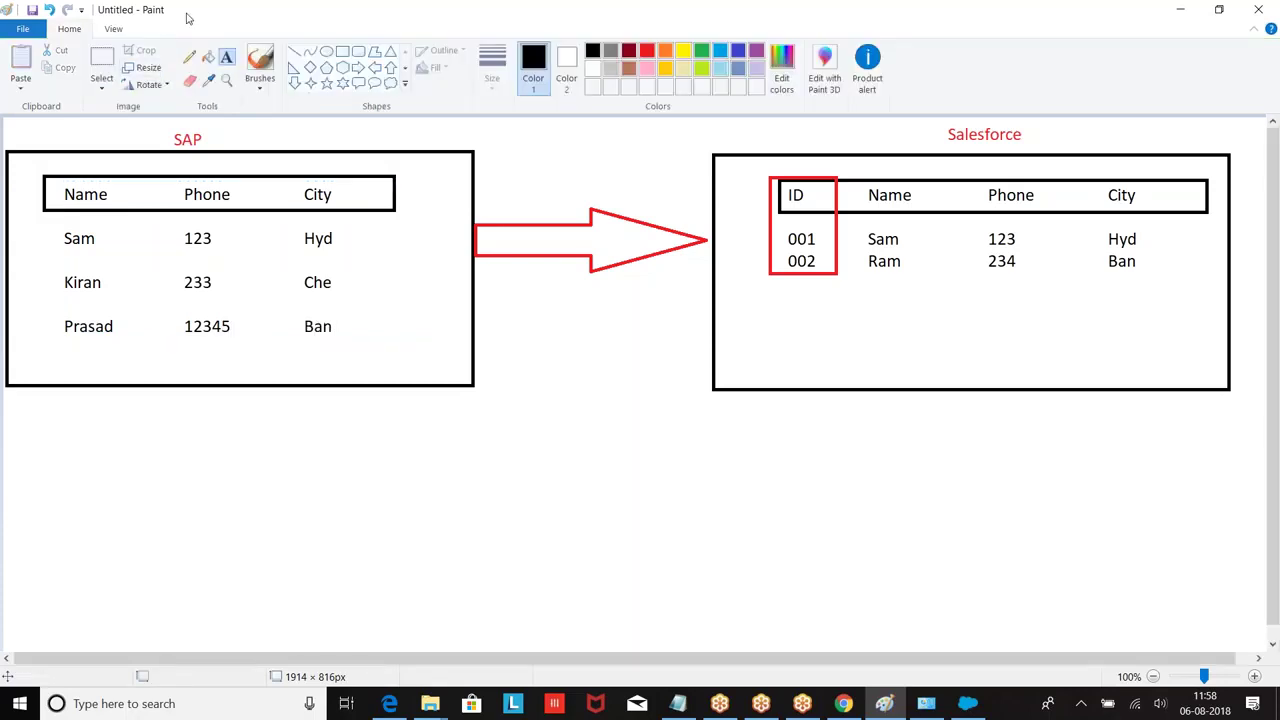
Step: Outline the SAP table's Phone column with a red rectangle
{"action": "left_click", "coordinate": [341, 55]}
{"action": "left_click", "coordinate": [647, 50]}
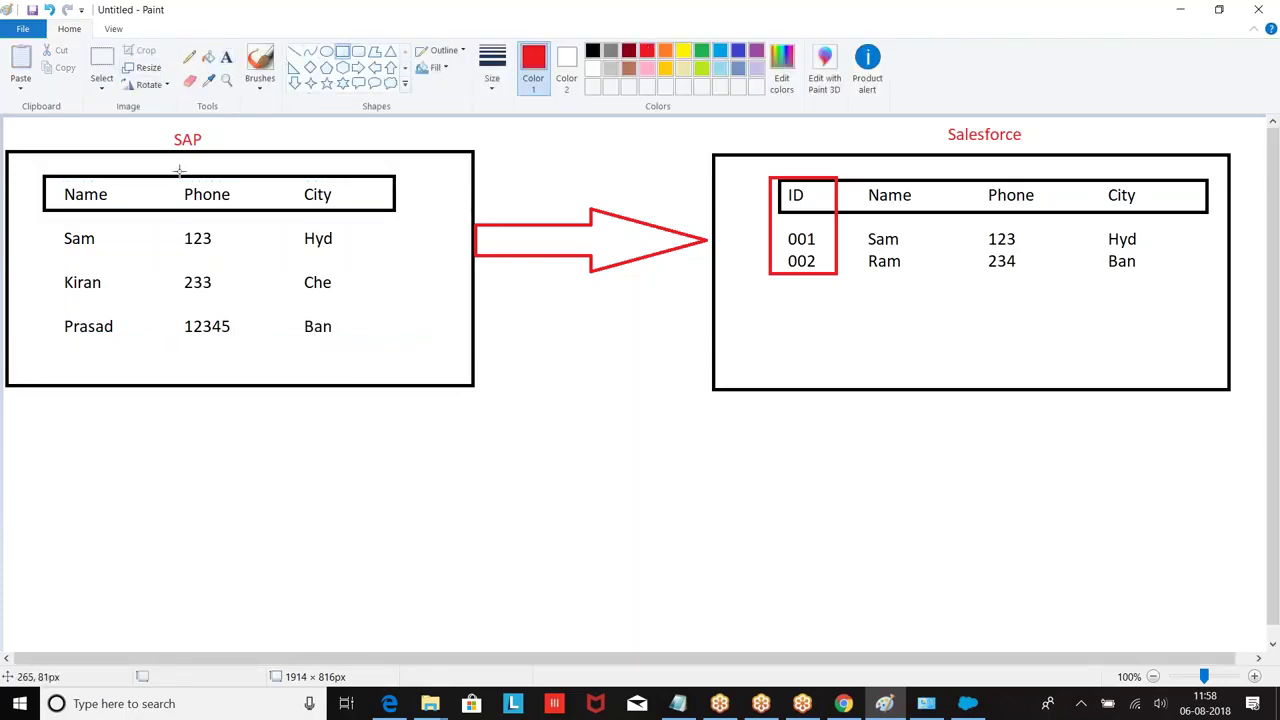
{"action": "left_click_drag", "start_coordinate": [176, 176], "coordinate": [254, 340]}
{"action": "left_click", "coordinate": [231, 392]}
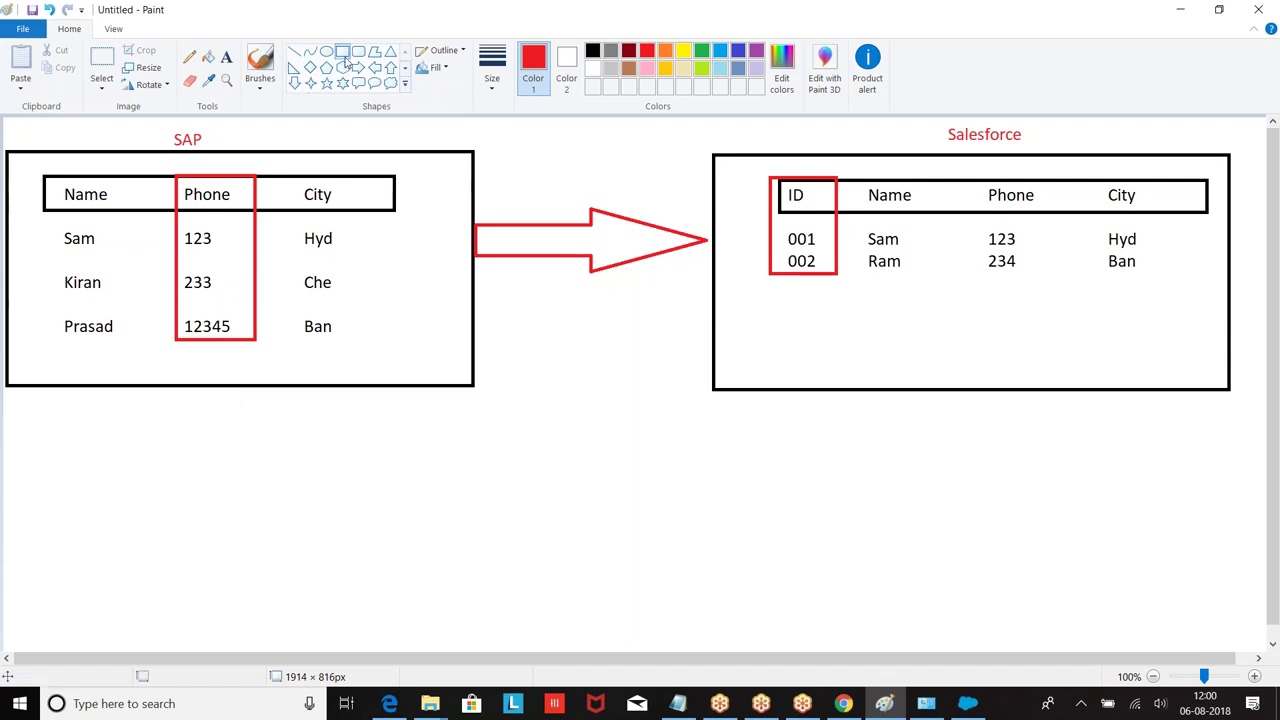
Step: Outline the Salesforce table's Phone column with a blue rectangle
{"action": "left_click", "coordinate": [719, 49]}
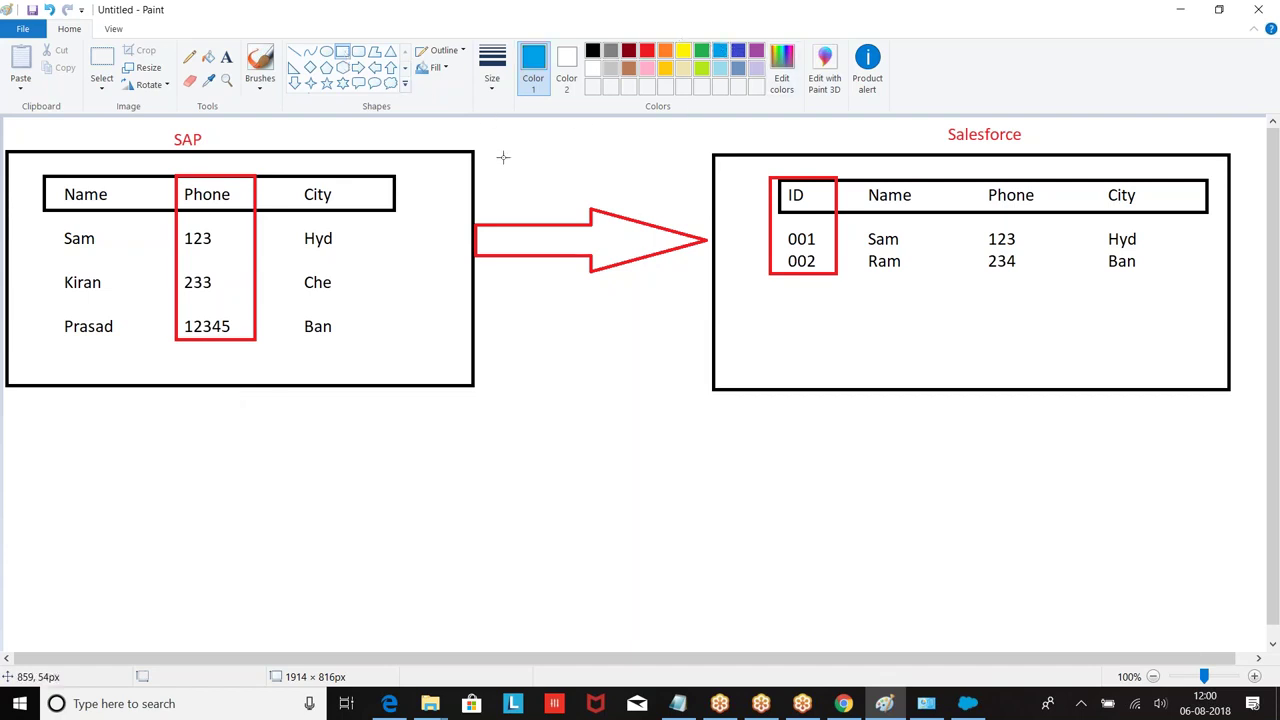
{"action": "left_click", "coordinate": [340, 52]}
{"action": "left_click_drag", "start_coordinate": [982, 167], "coordinate": [1055, 285]}
{"action": "left_click", "coordinate": [1028, 370]}
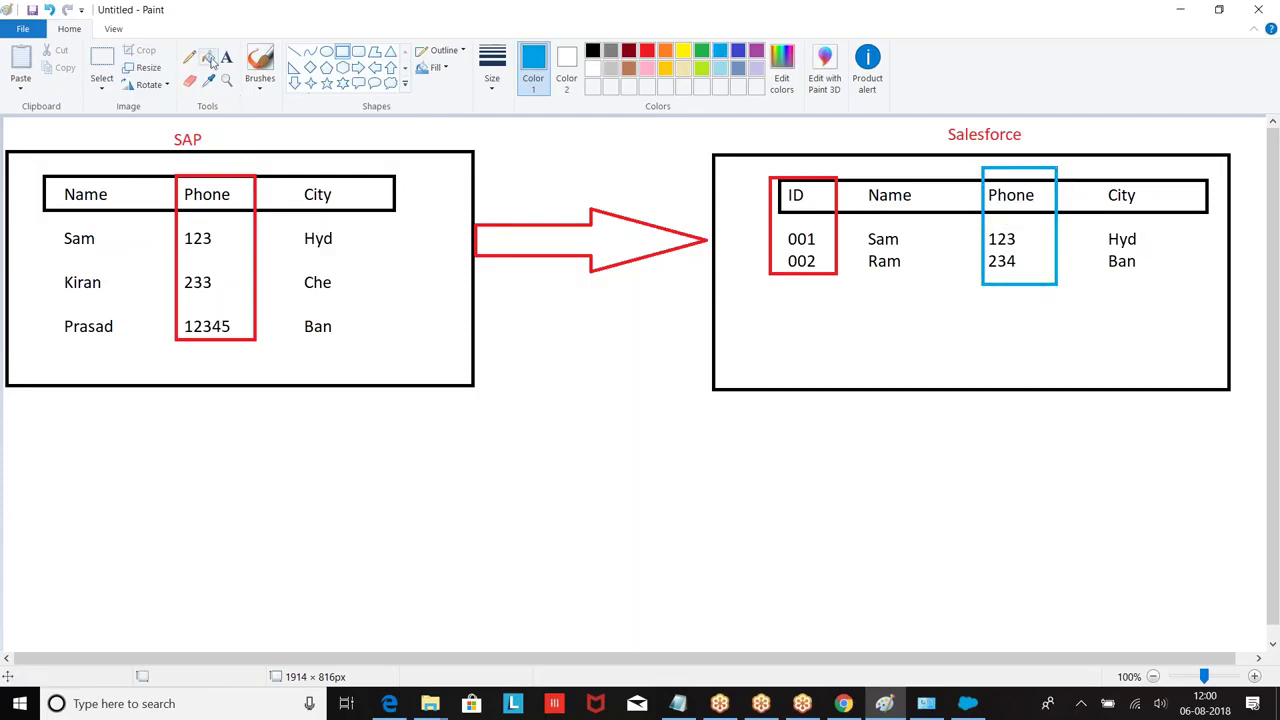
Step: Replace Sam's city Hyd with Pune in the SAP table
{"action": "left_click", "coordinate": [102, 70]}
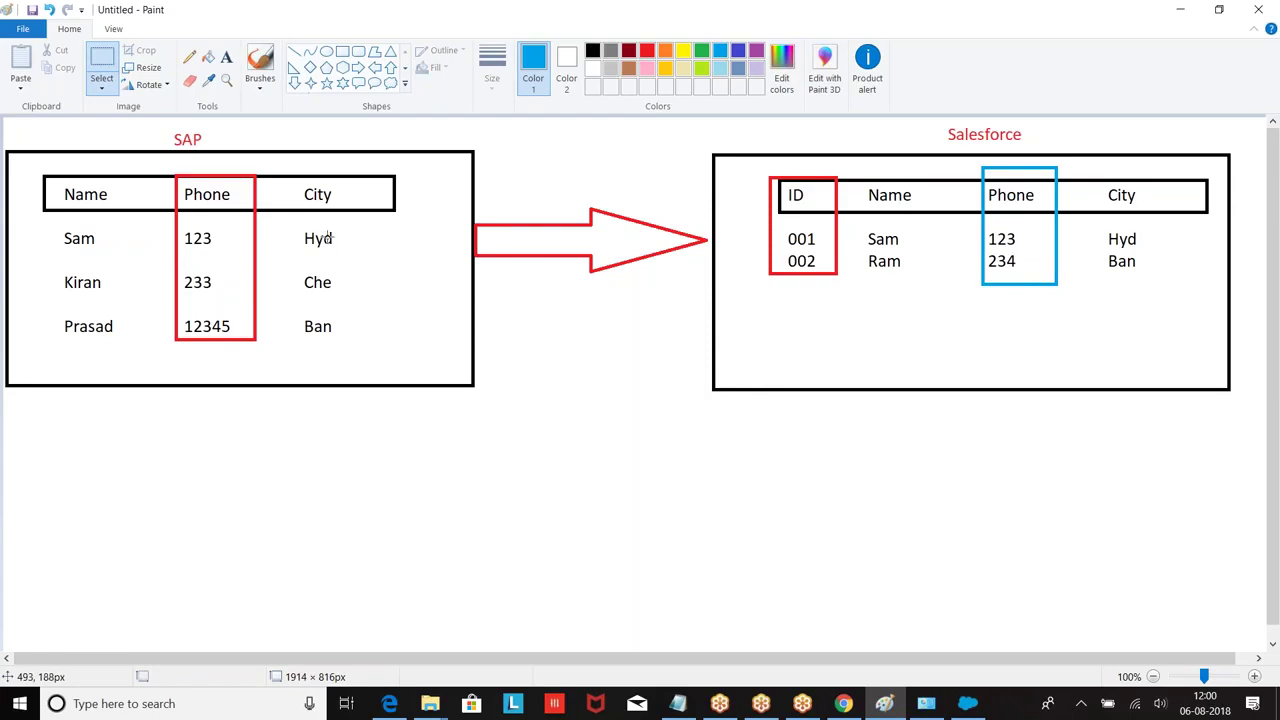
{"action": "left_click_drag", "start_coordinate": [298, 226], "coordinate": [343, 250]}
{"action": "key", "text": "Delete"}
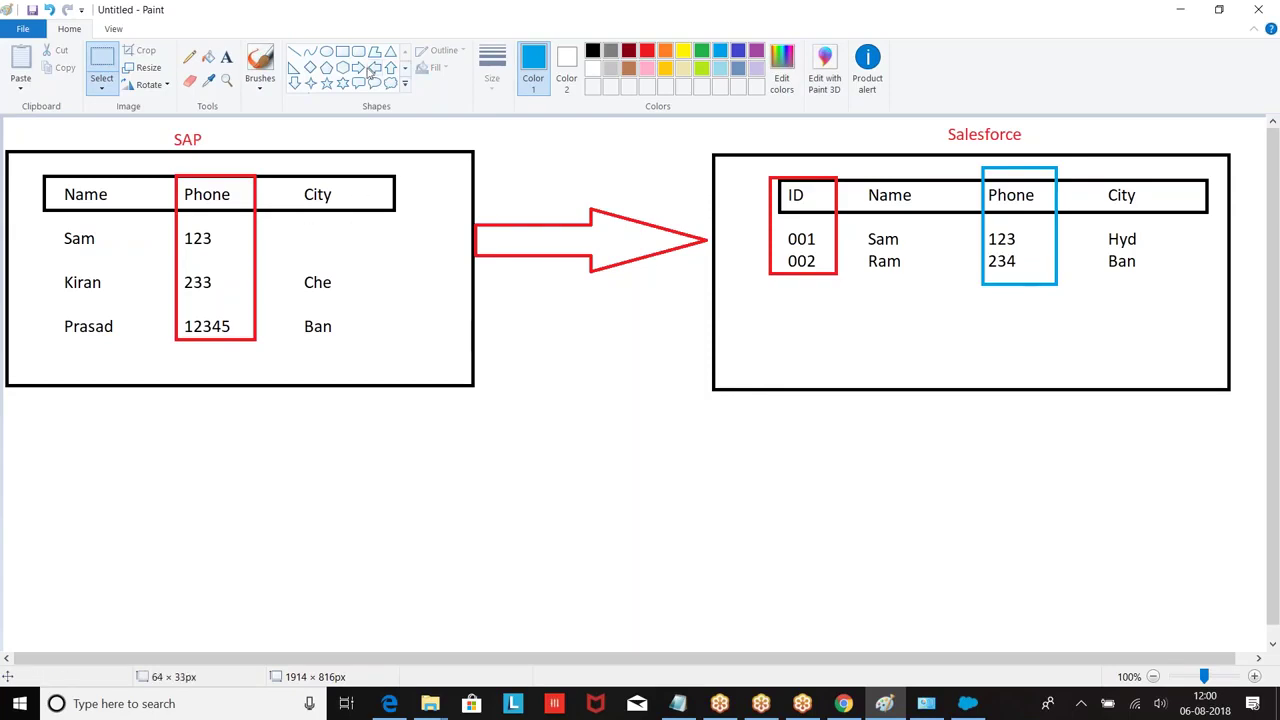
{"action": "left_click", "coordinate": [226, 58]}
{"action": "left_click", "coordinate": [301, 215]}
{"action": "type", "text": "Pune"}
{"action": "left_click", "coordinate": [269, 325]}
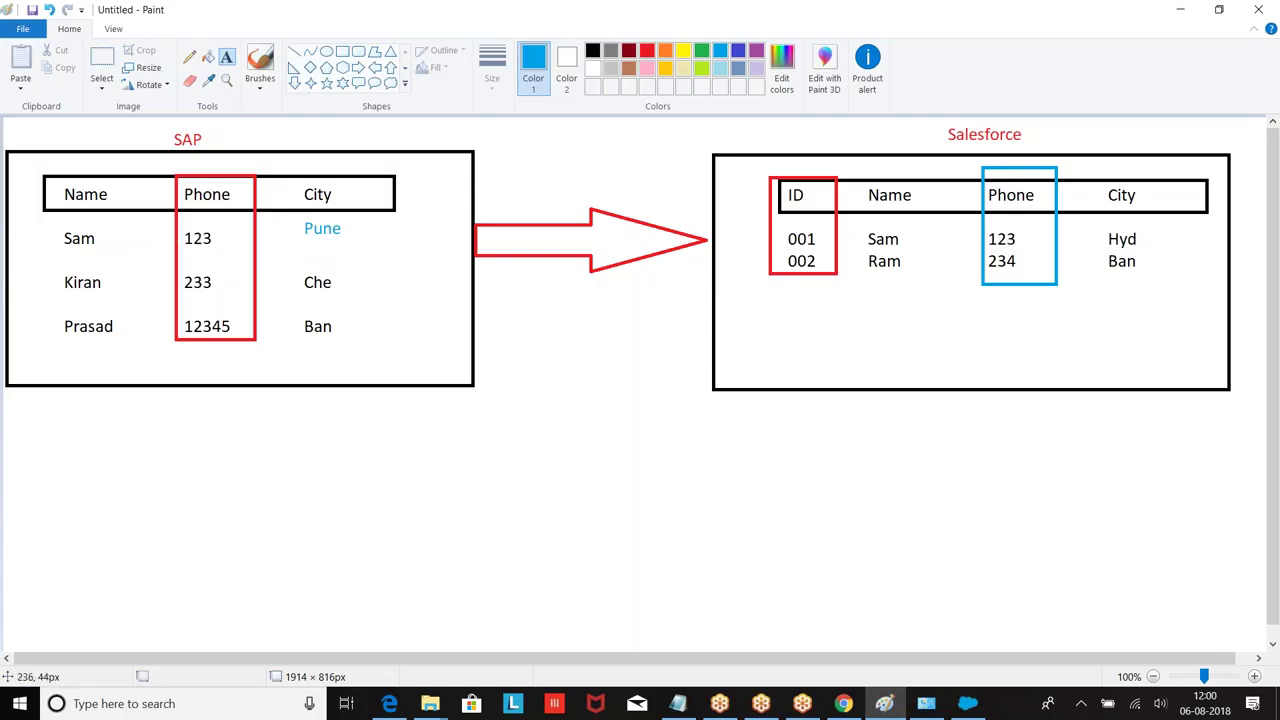
Step: Replace Hyd with Pune in Sam's Salesforce row 001
{"action": "left_click", "coordinate": [102, 62]}
{"action": "left_click_drag", "start_coordinate": [1102, 221], "coordinate": [1160, 251]}
{"action": "key", "text": "Delete"}
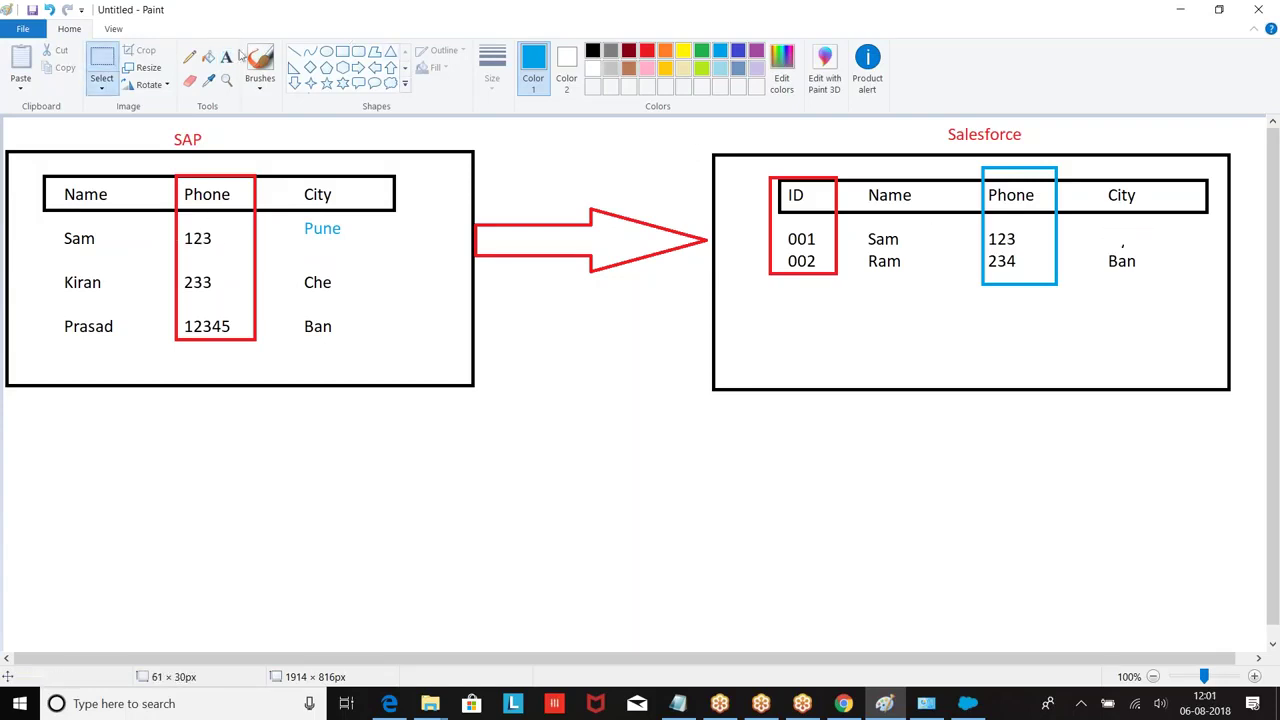
{"action": "left_click", "coordinate": [226, 57]}
{"action": "left_click", "coordinate": [1108, 227]}
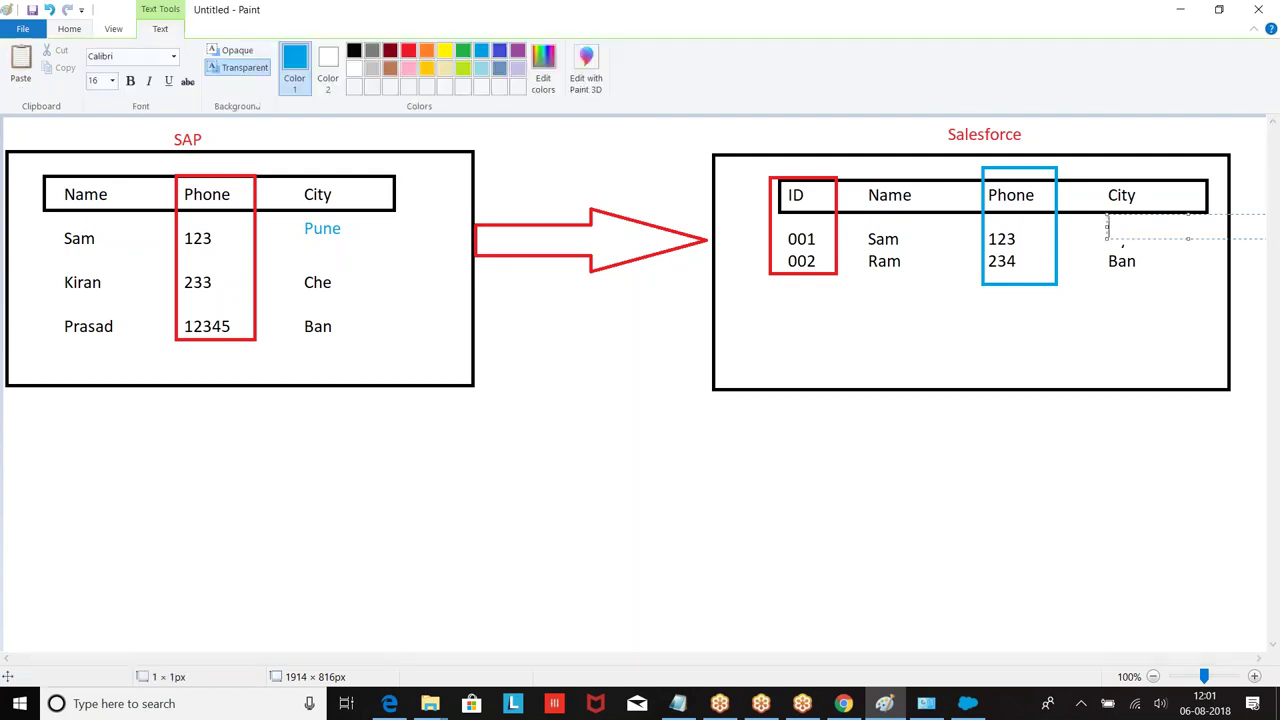
{"action": "type", "text": "Pune"}
{"action": "left_click", "coordinate": [1057, 286]}
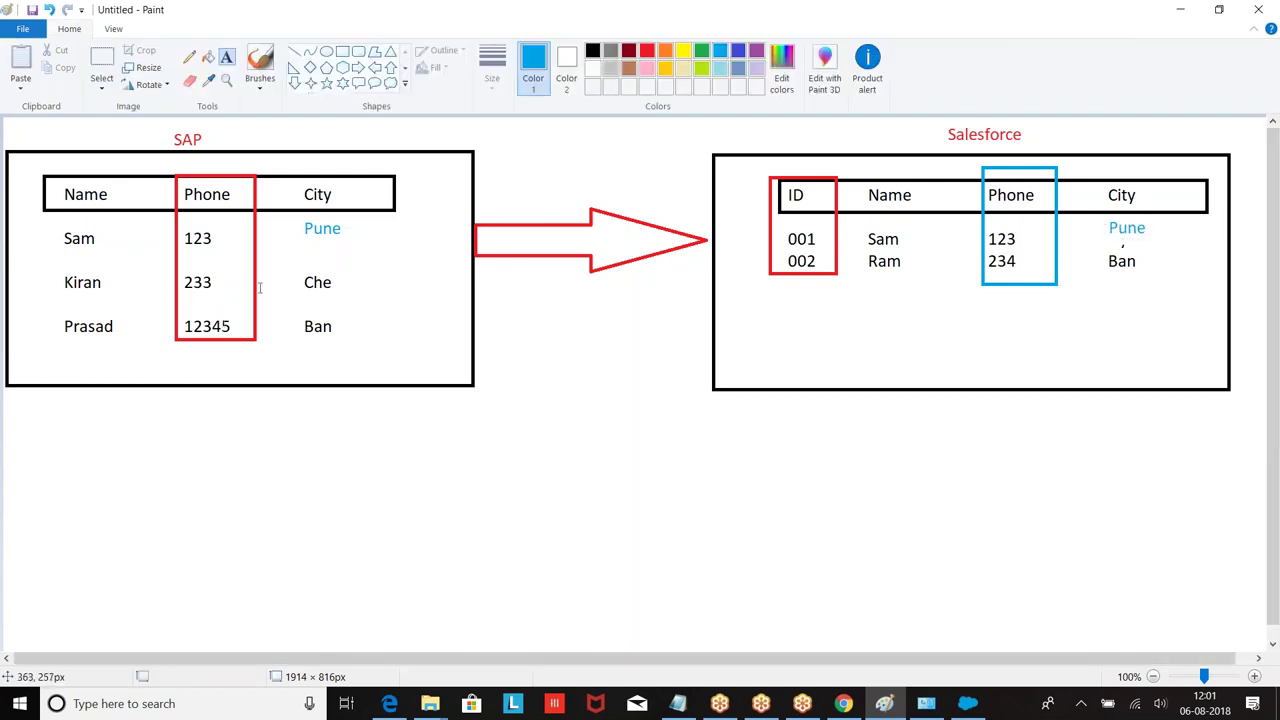
Step: Type Salesforce rows 003 Kiran 233 Che and 004 Prasad 12345 Ban below row 002
{"action": "left_click", "coordinate": [787, 294]}
{"action": "type", "text": "003          Kiran"}
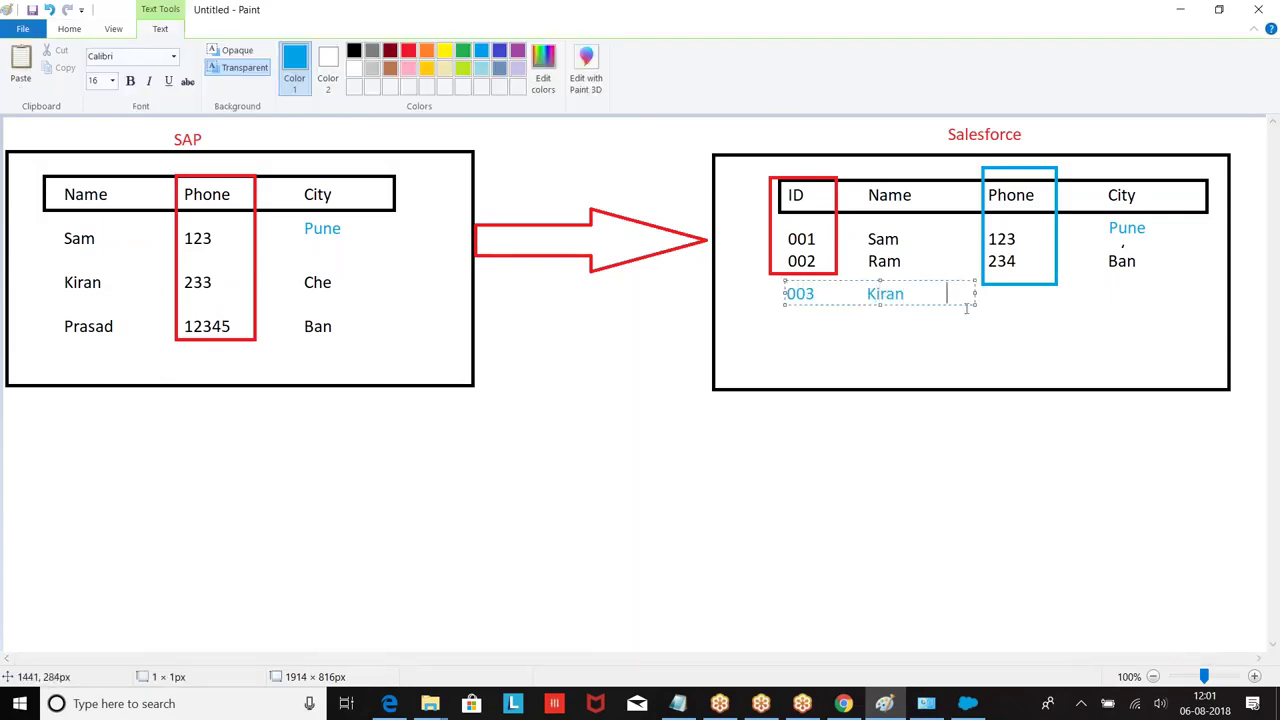
{"action": "left_click_drag", "start_coordinate": [975, 293], "coordinate": [1148, 300]}
{"action": "key", "text": "Tab"}
{"action": "type", "text": "233 Che"}
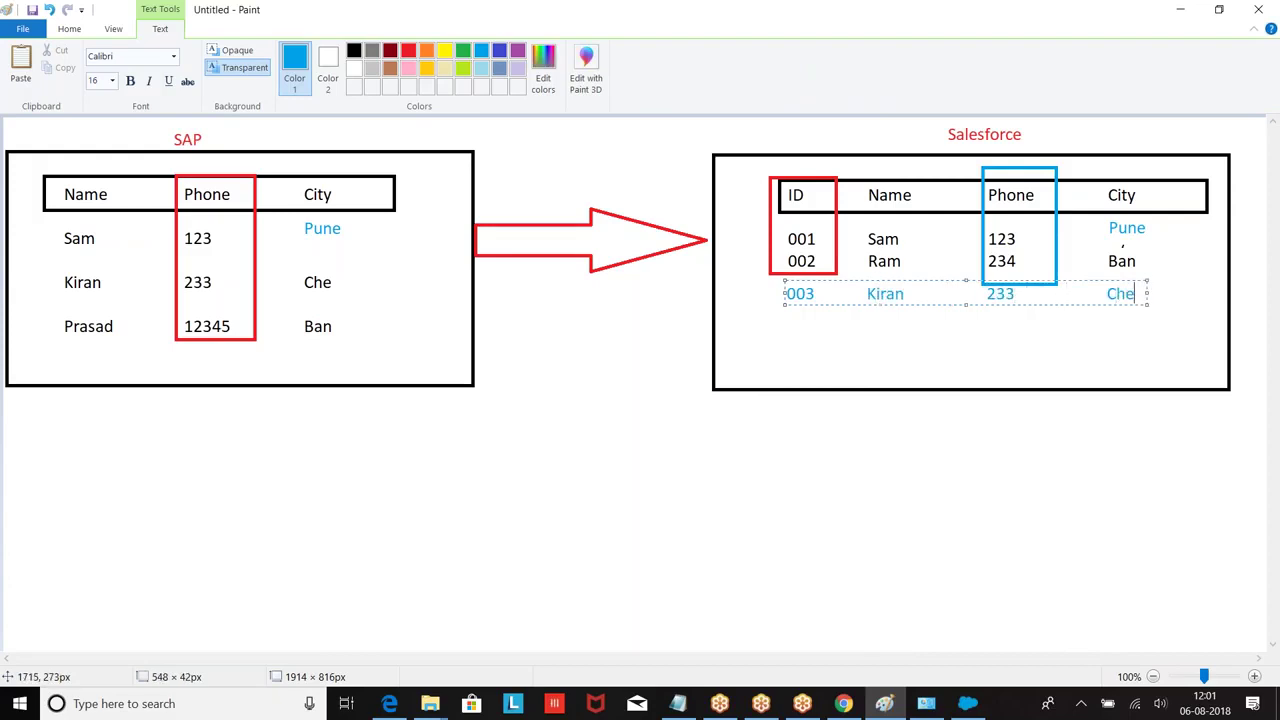
{"action": "key", "text": "Return"}
{"action": "key", "text": "Return"}
{"action": "type", "text": "004      Pras"}
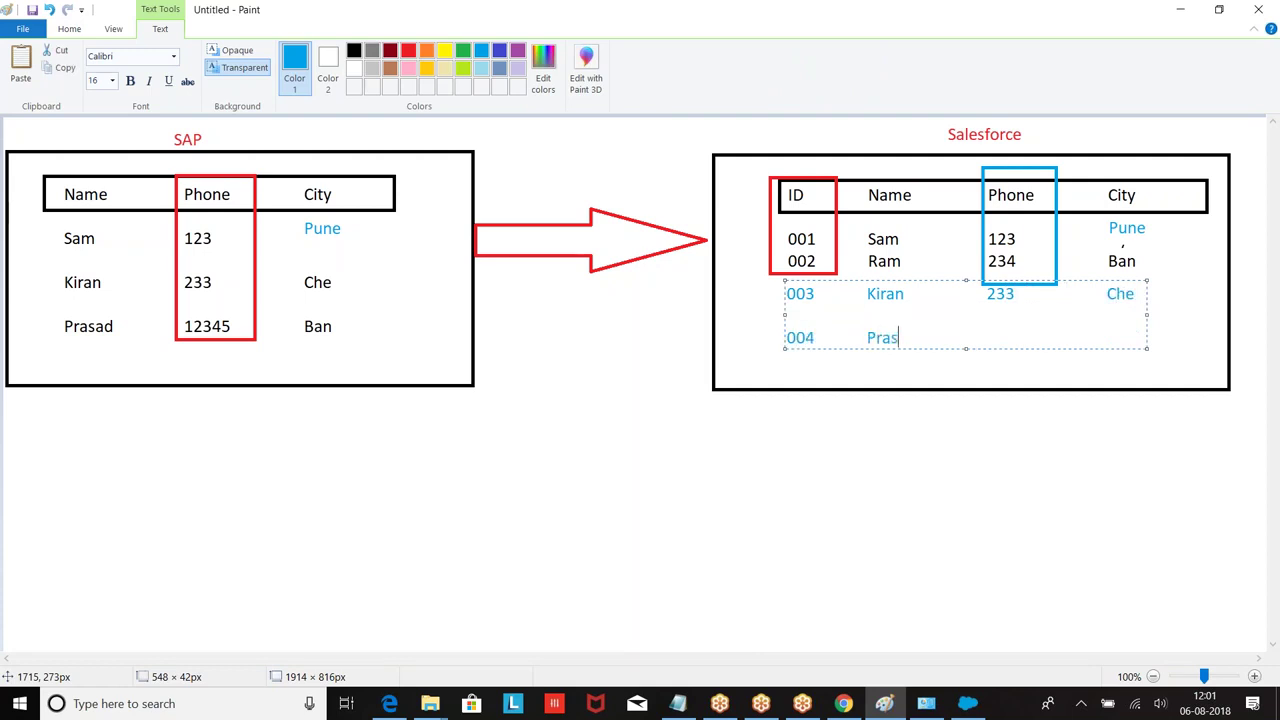
{"action": "type", "text": "ad      123445"}
{"action": "key", "text": "BackSpace"}
{"action": "key", "text": "BackSpace"}
{"action": "type", "text": "5      Ban"}
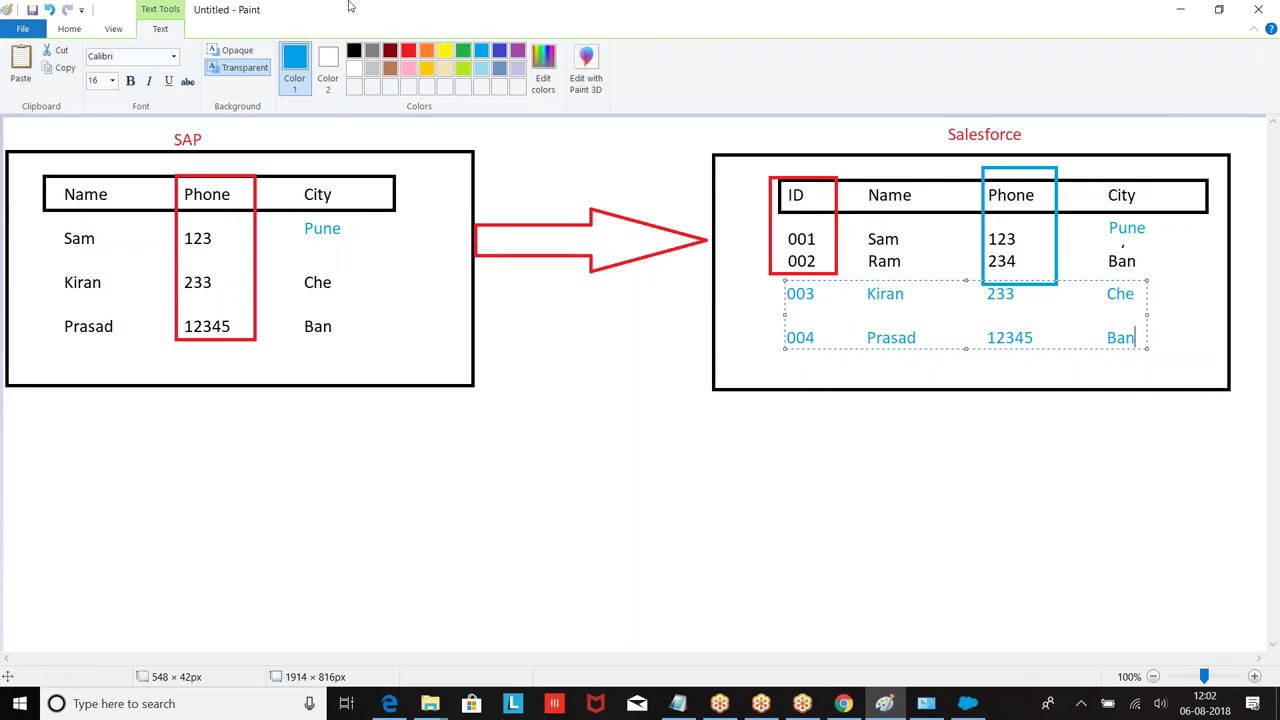
Step: Draw a blue left arrow from the Salesforce box back to SAP
{"action": "left_click", "coordinate": [70, 28]}
{"action": "left_click", "coordinate": [374, 67]}
{"action": "left_click_drag", "start_coordinate": [473, 315], "coordinate": [711, 376]}
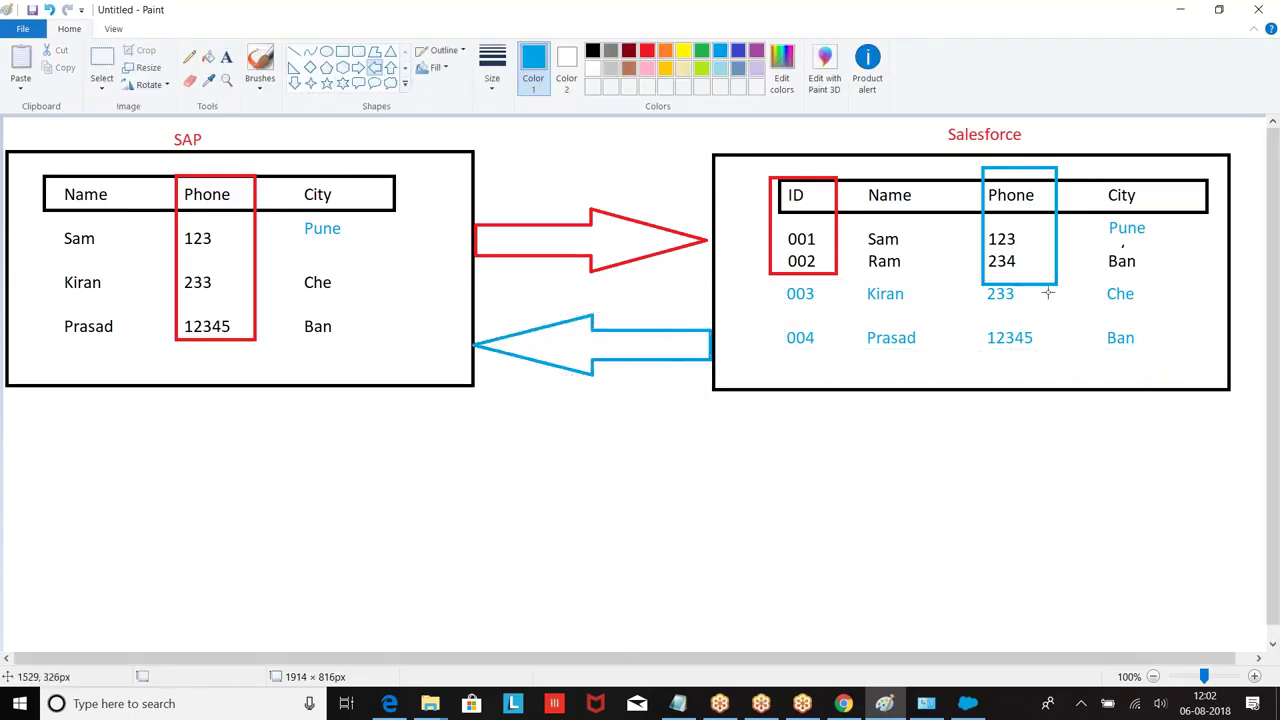
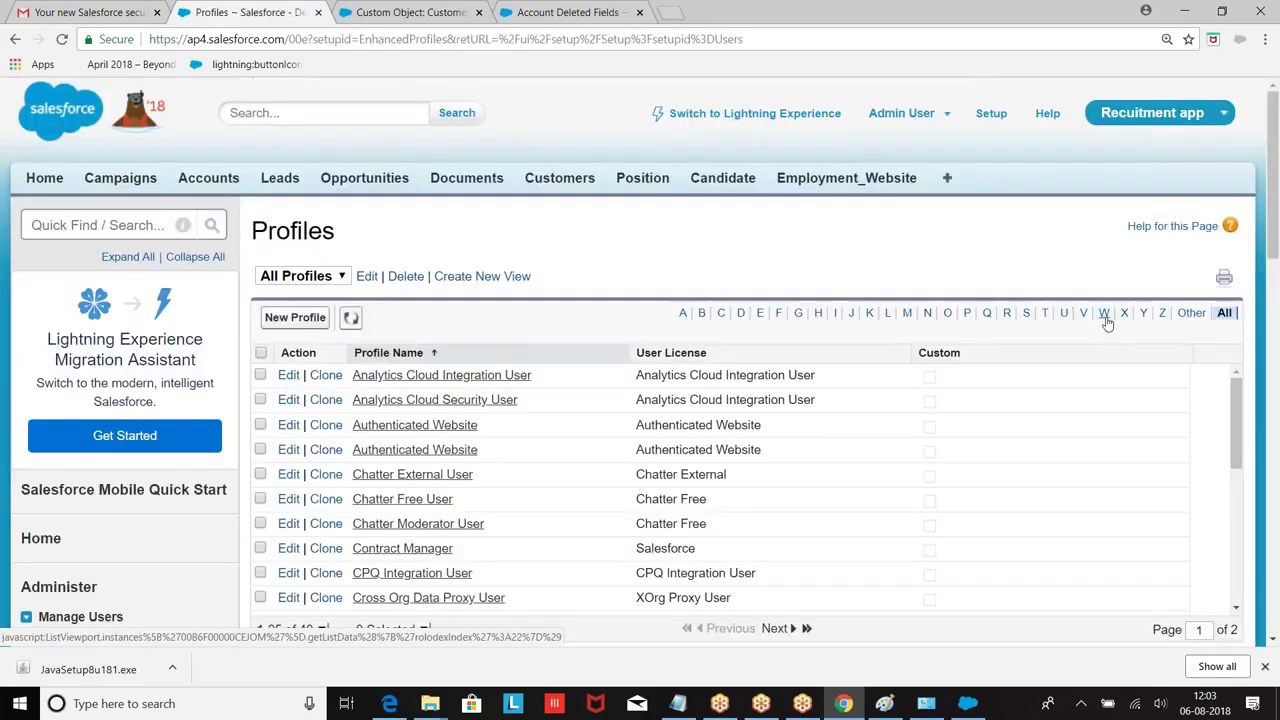
Step: Filter Profiles by S and open the System Administrator profile down to Login IP Ranges
{"action": "left_click", "coordinate": [1028, 314]}
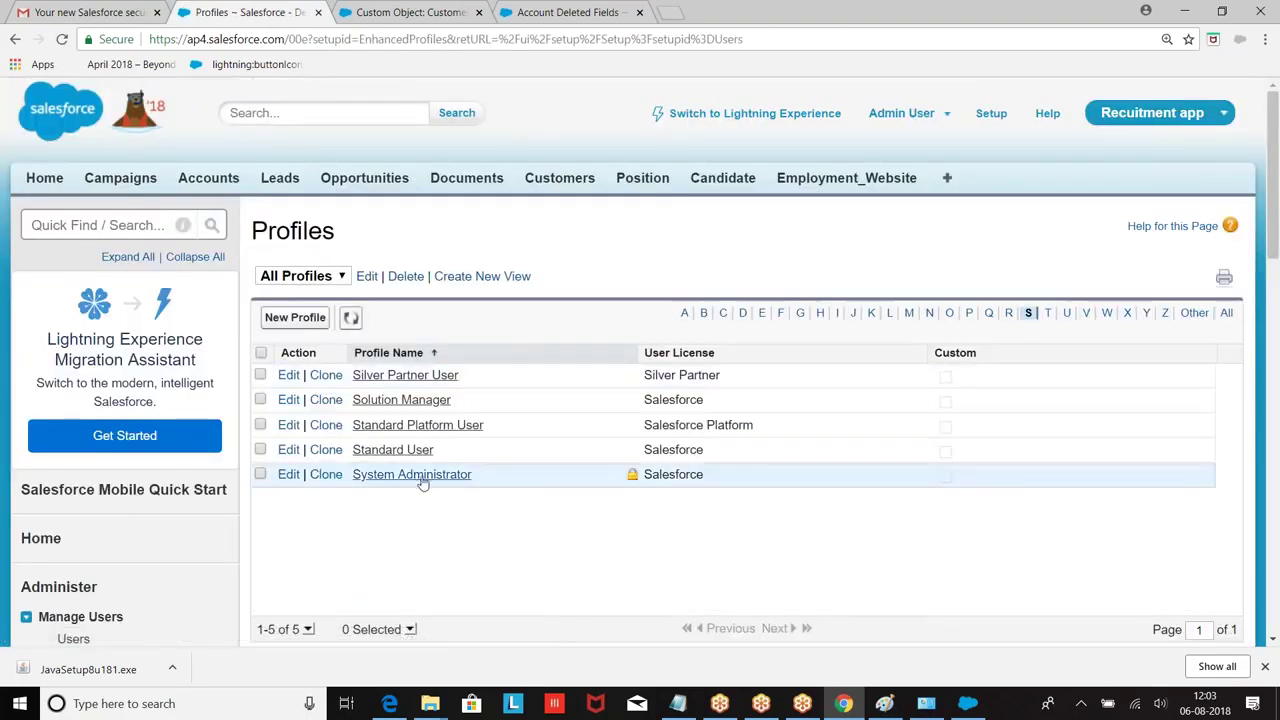
{"action": "left_click", "coordinate": [403, 478]}
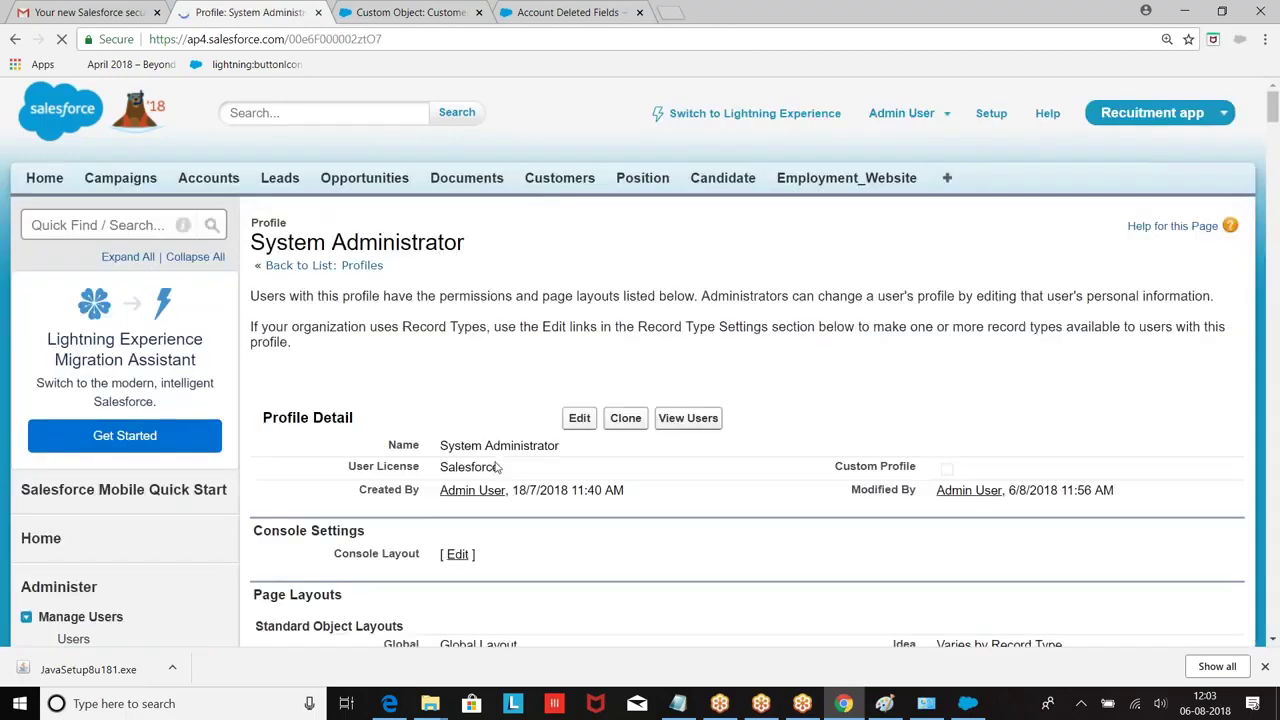
{"action": "scroll", "coordinate": [493, 195], "scroll_direction": "down", "scroll_amount": 15}
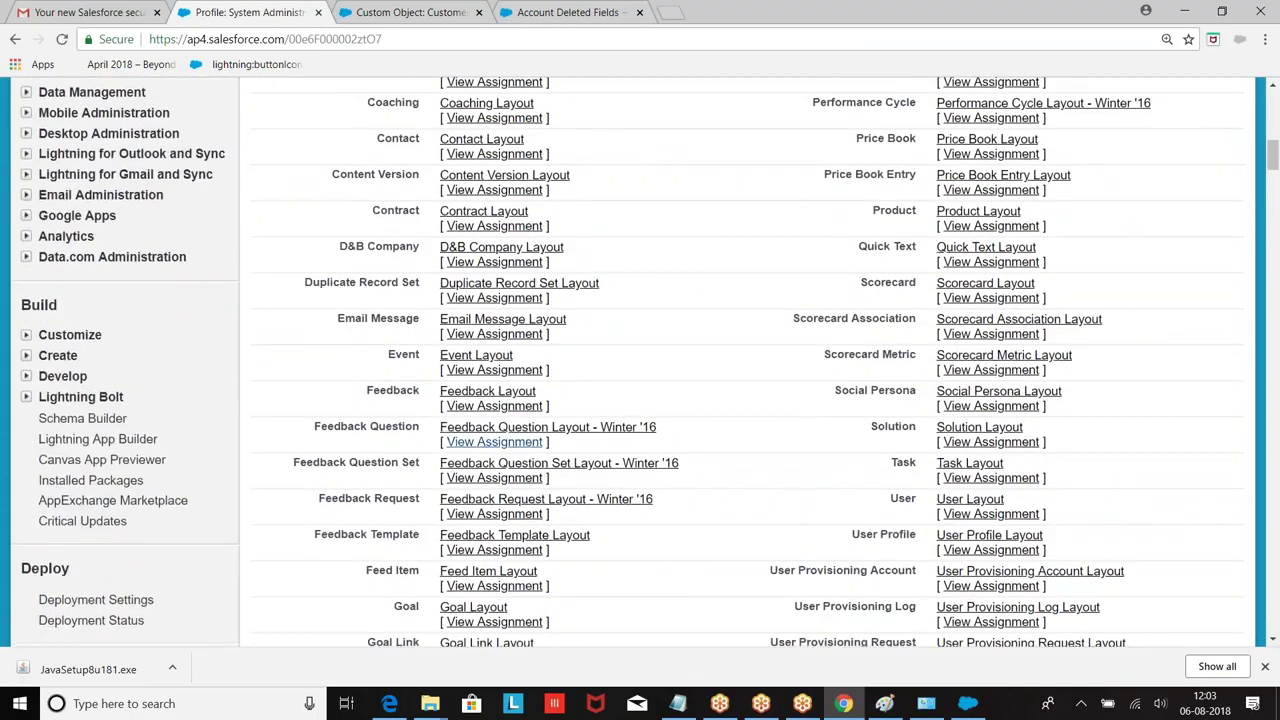
{"action": "scroll", "coordinate": [493, 195], "scroll_direction": "down", "scroll_amount": 20}
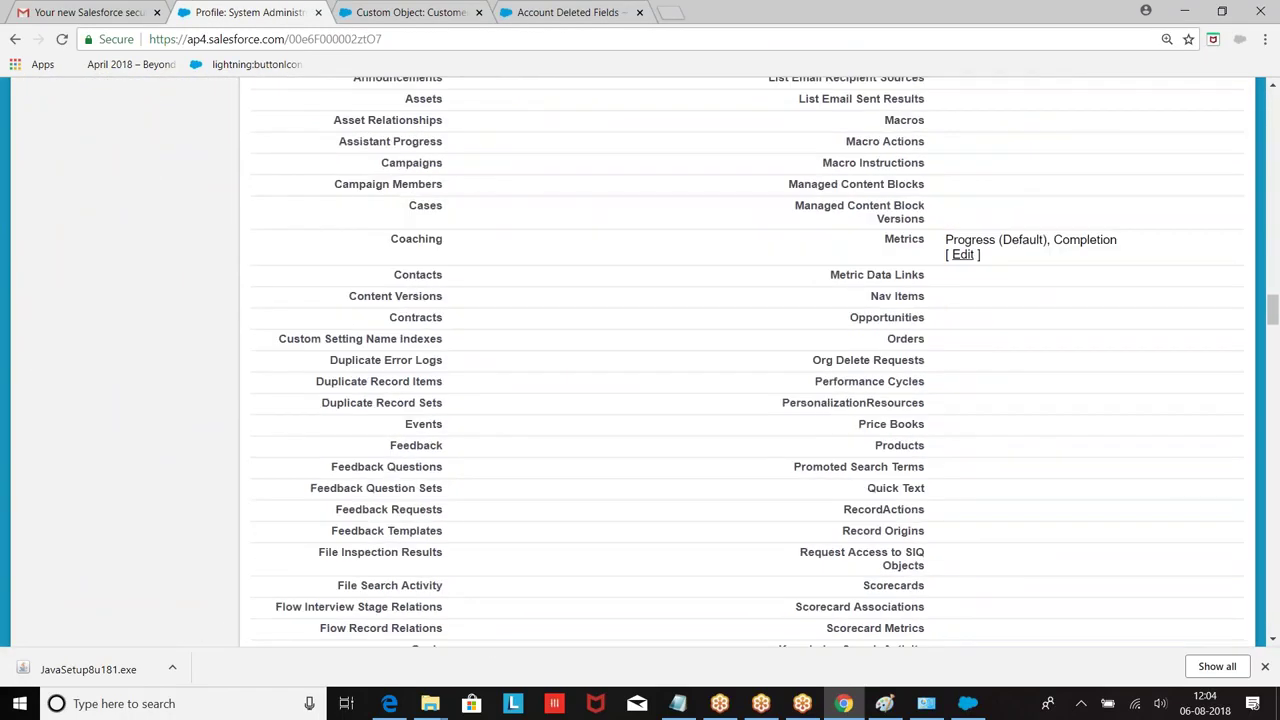
{"action": "scroll", "coordinate": [493, 195], "scroll_direction": "down", "scroll_amount": 20}
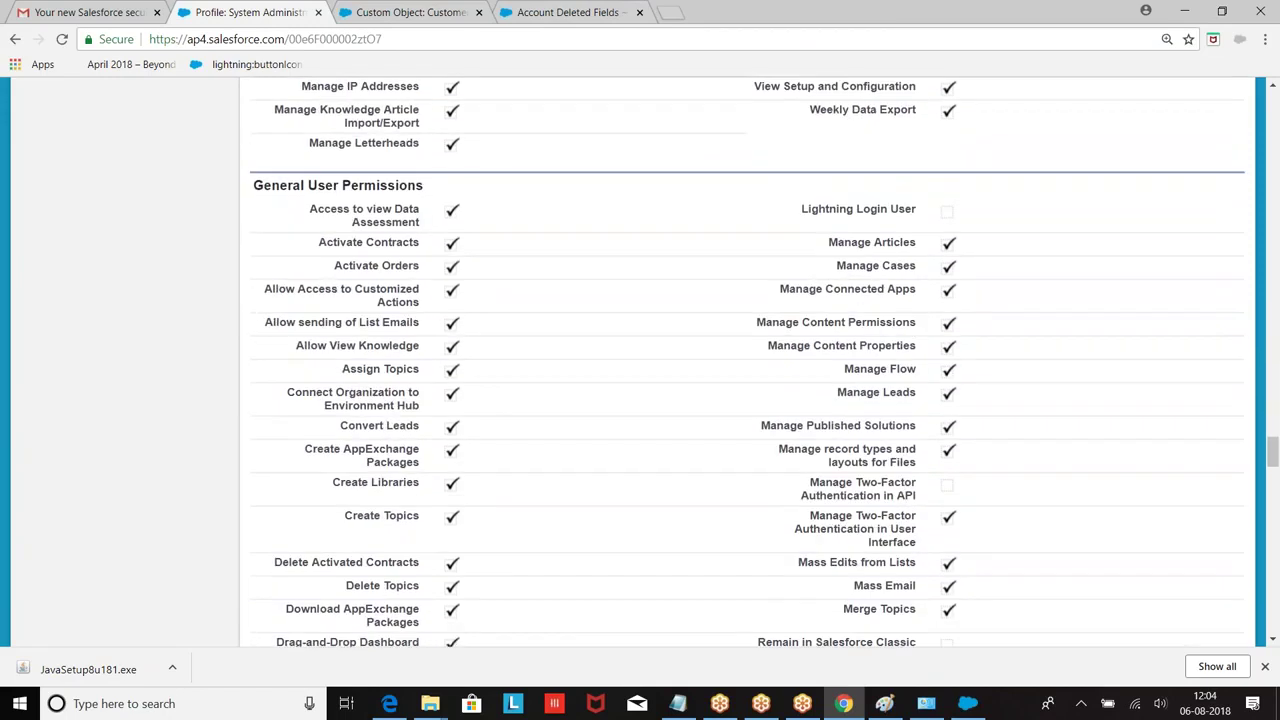
{"action": "scroll", "coordinate": [493, 195], "scroll_direction": "down", "scroll_amount": 20}
{"action": "scroll", "coordinate": [569, 303], "scroll_direction": "up", "scroll_amount": 2}
{"action": "scroll", "coordinate": [757, 345], "scroll_direction": "down", "scroll_amount": 1}
{"action": "scroll", "coordinate": [757, 345], "scroll_direction": "down", "scroll_amount": 5}
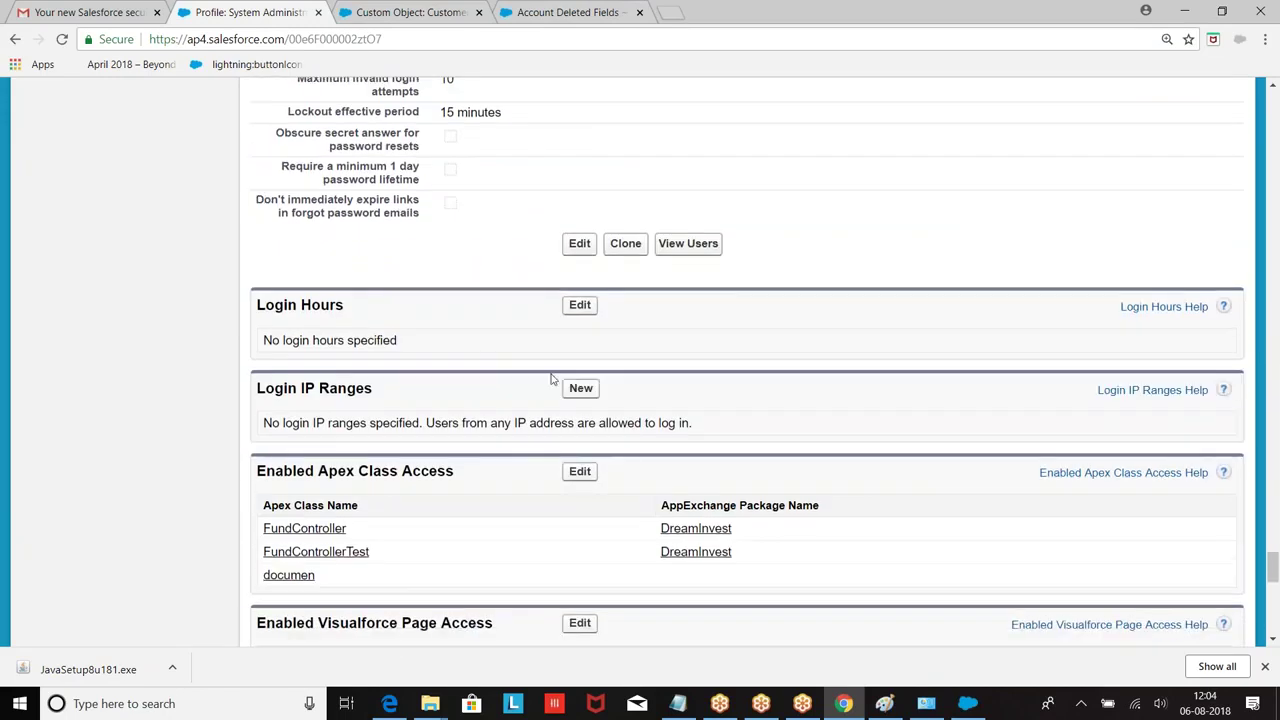
Step: Add and save a login IP range from 0.0.0.0 to 255.255.255.255
{"action": "left_click", "coordinate": [577, 392]}
{"action": "left_click", "coordinate": [476, 372]}
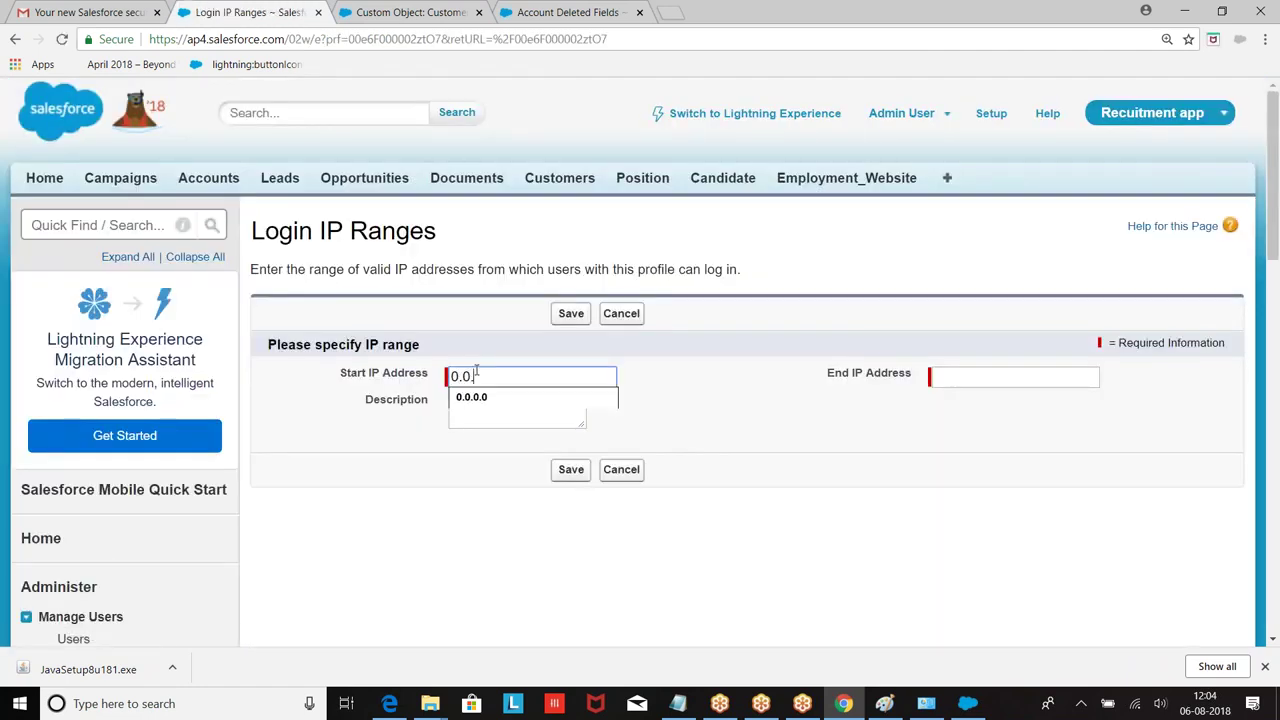
{"action": "left_click", "coordinate": [1040, 380]}
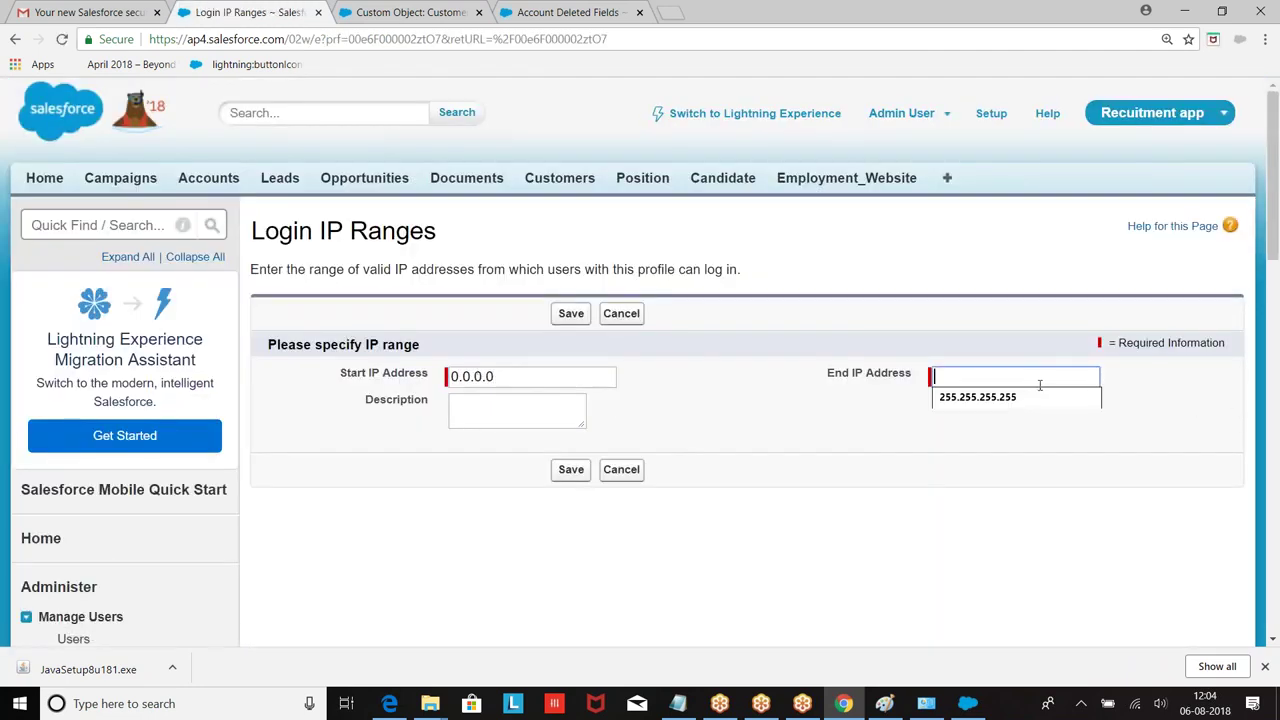
{"action": "left_click", "coordinate": [990, 400]}
{"action": "left_click", "coordinate": [571, 470]}
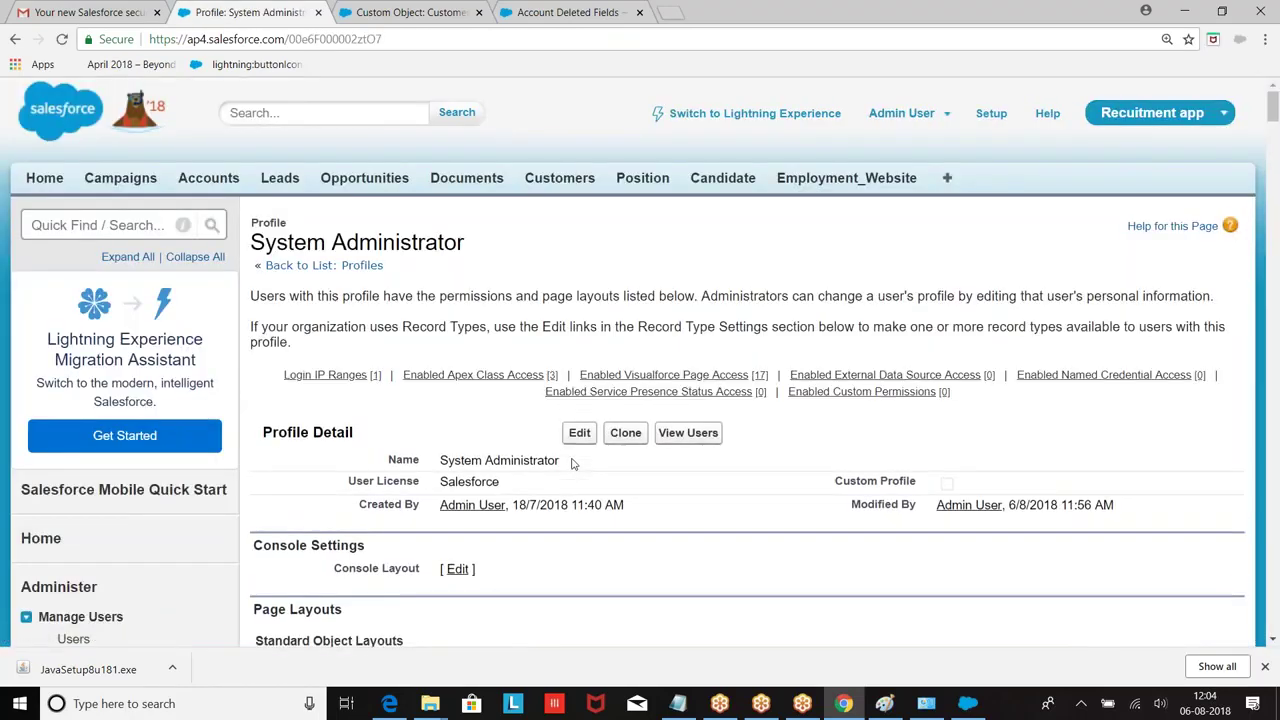
{"action": "scroll", "coordinate": [573, 464], "scroll_direction": "down", "scroll_amount": 6}
{"action": "scroll", "coordinate": [573, 464], "scroll_direction": "up", "scroll_amount": 5}
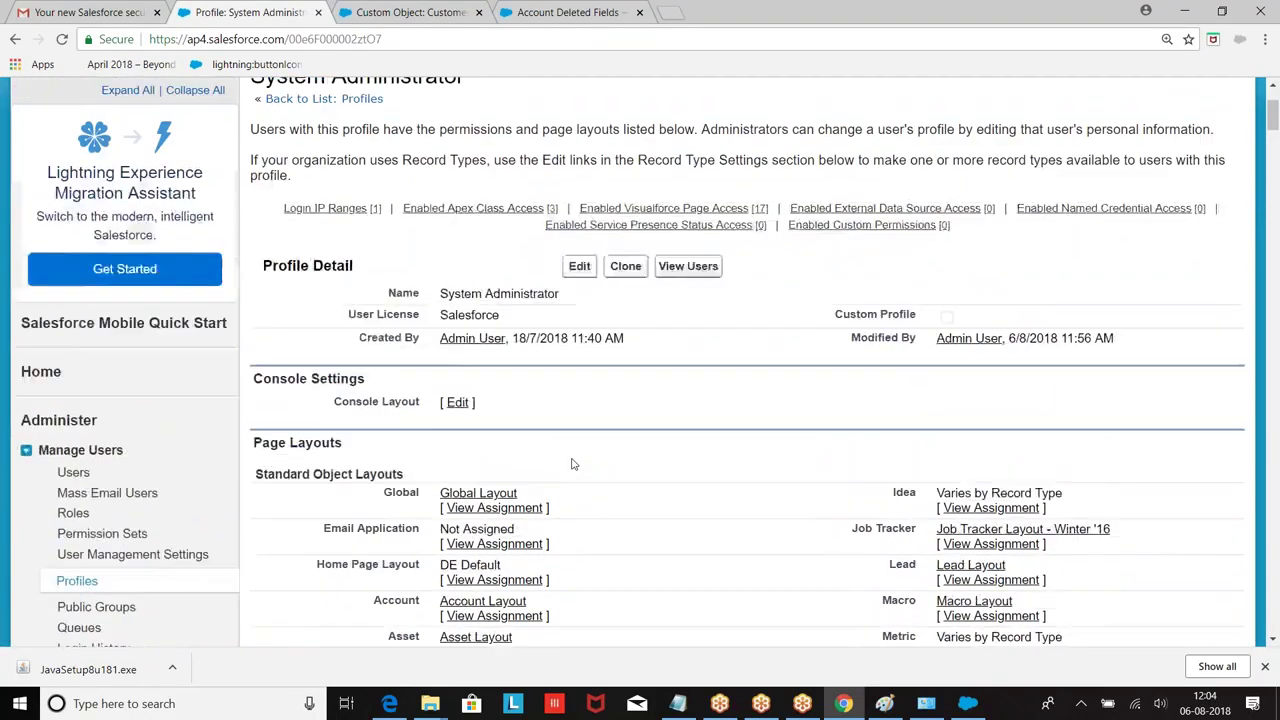
{"action": "scroll", "coordinate": [573, 464], "scroll_direction": "down", "scroll_amount": 2}
{"action": "scroll", "coordinate": [573, 464], "scroll_direction": "up", "scroll_amount": 2}
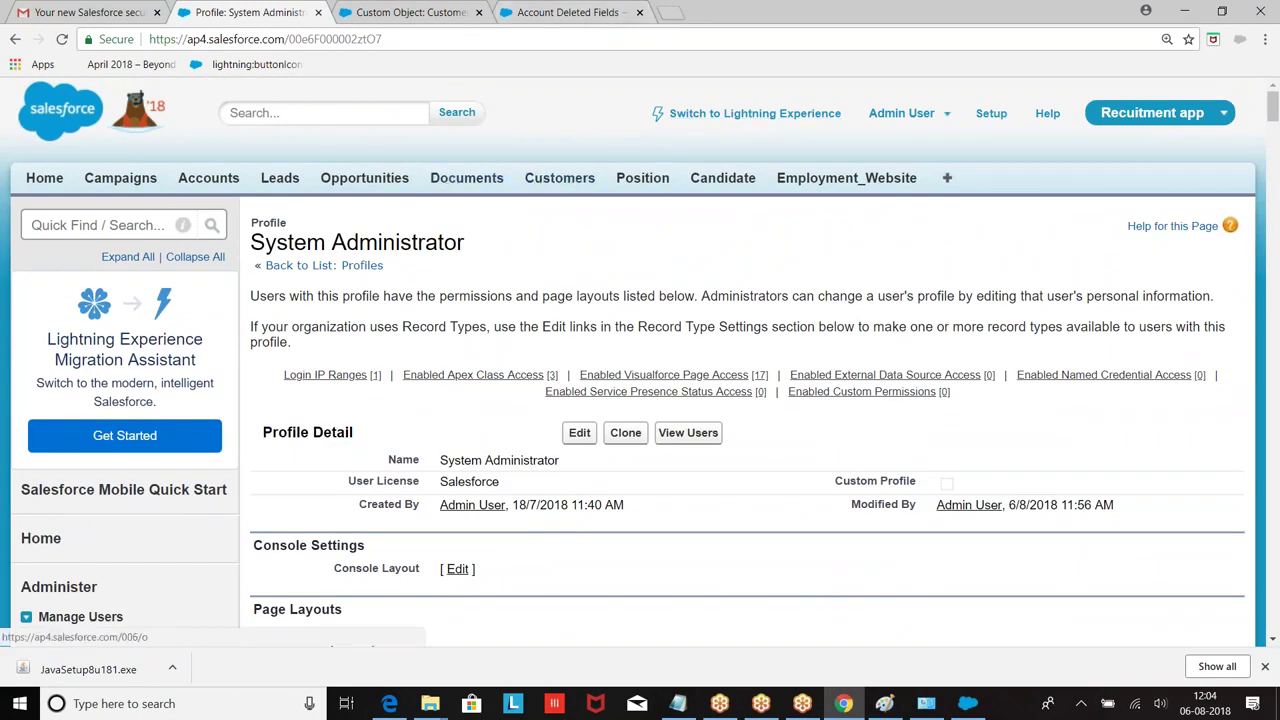
Step: Set customer CID001's CNo to 1 and save it
{"action": "left_click", "coordinate": [561, 180]}
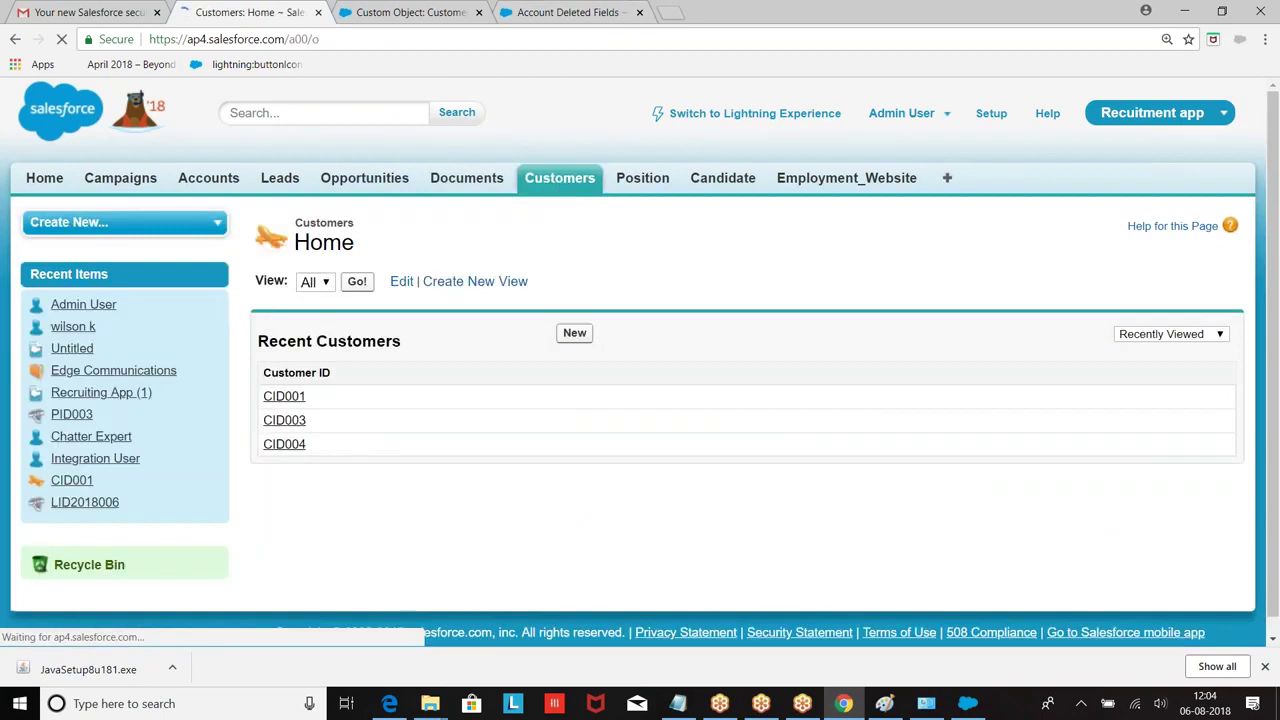
{"action": "left_click", "coordinate": [276, 398]}
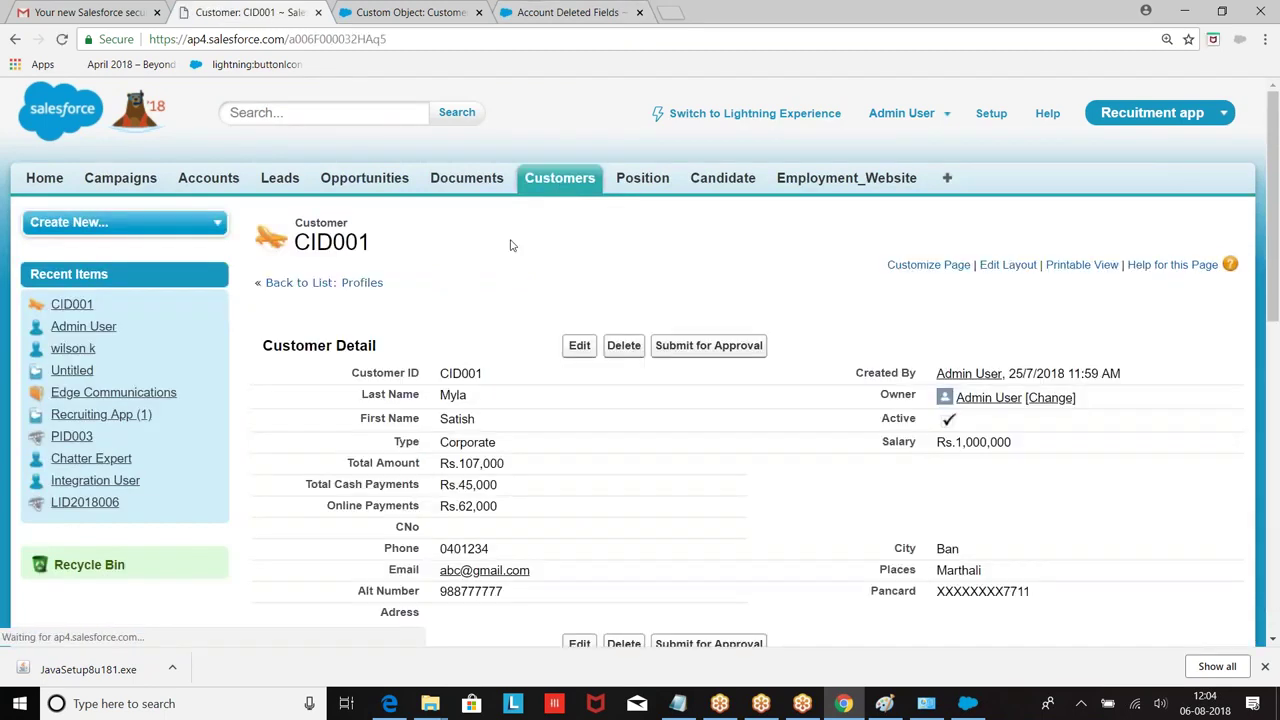
{"action": "scroll", "coordinate": [608, 348], "scroll_direction": "down", "scroll_amount": 3}
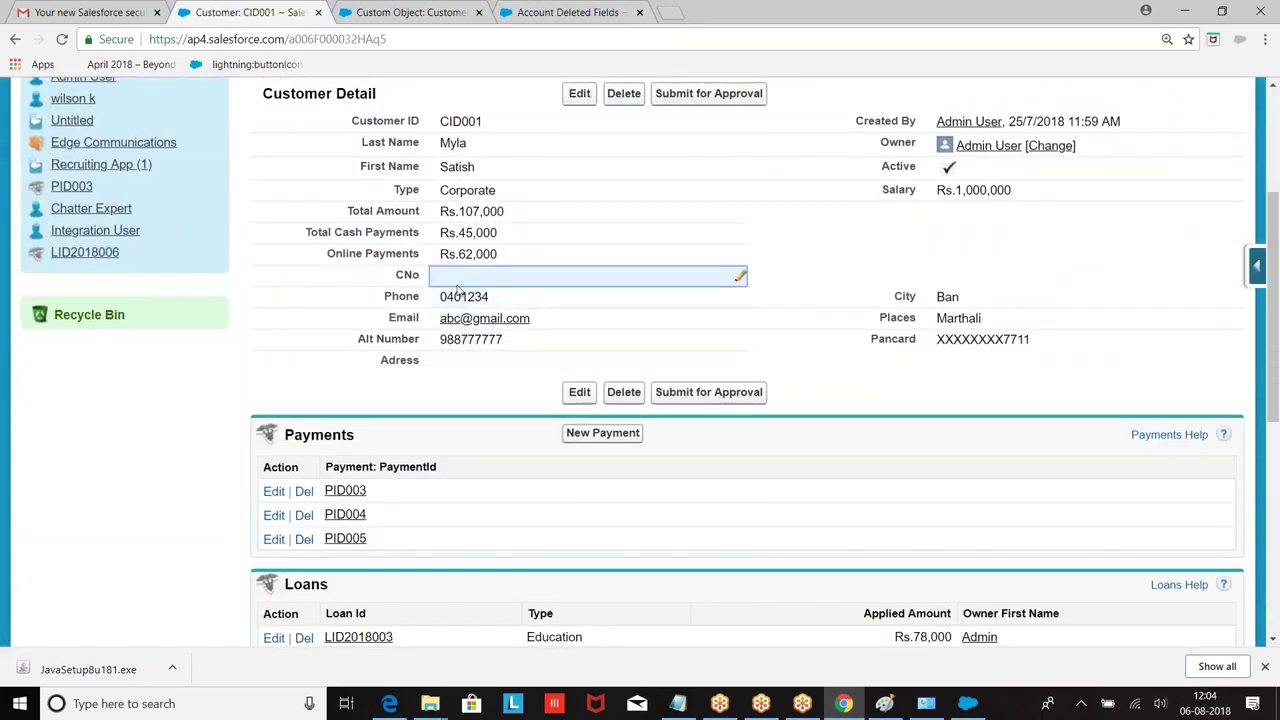
{"action": "double_click", "coordinate": [470, 275]}
{"action": "type", "text": "1"}
{"action": "left_click", "coordinate": [582, 93]}
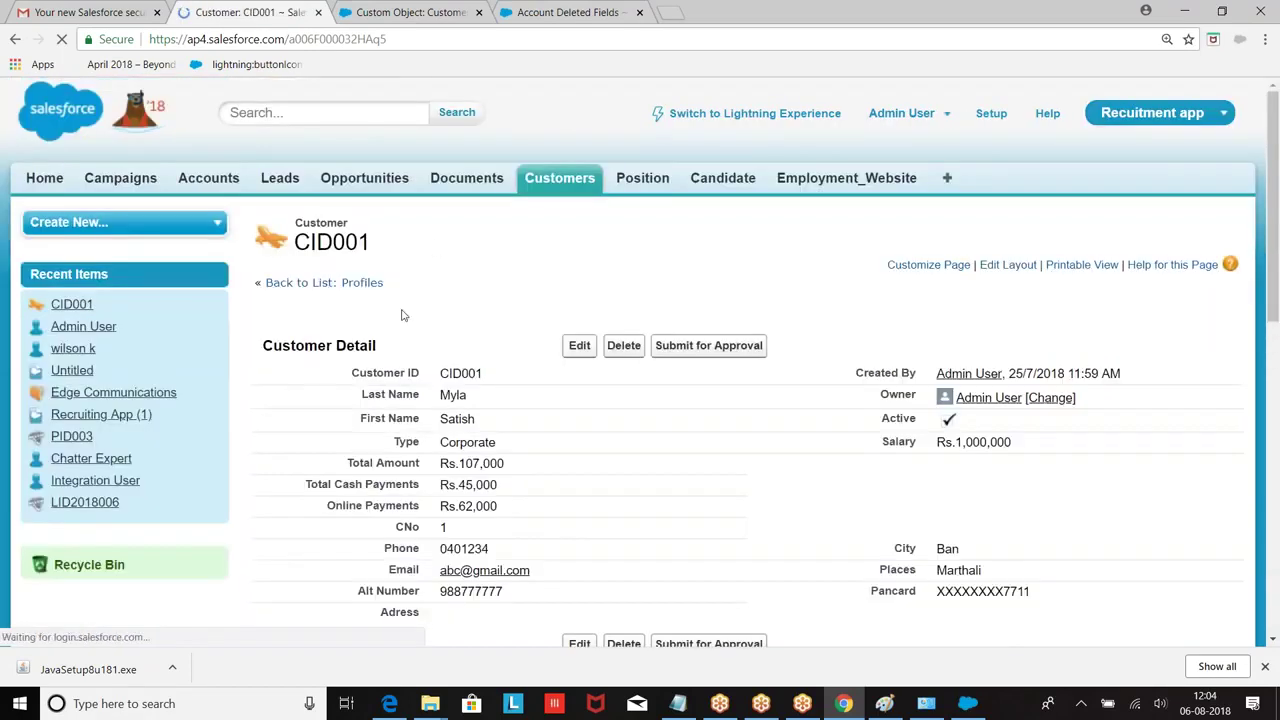
Step: Set customer CID003's CNo to 2 and save it
{"action": "left_click", "coordinate": [360, 283]}
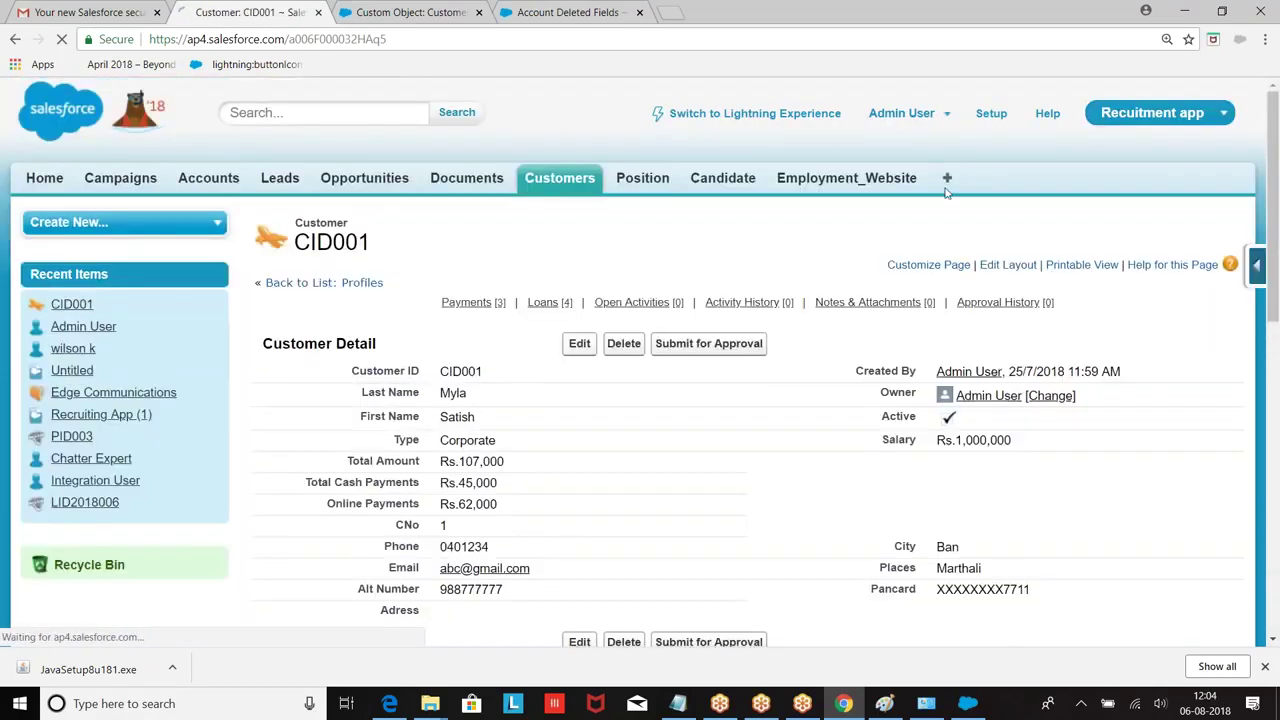
{"action": "left_click", "coordinate": [572, 190]}
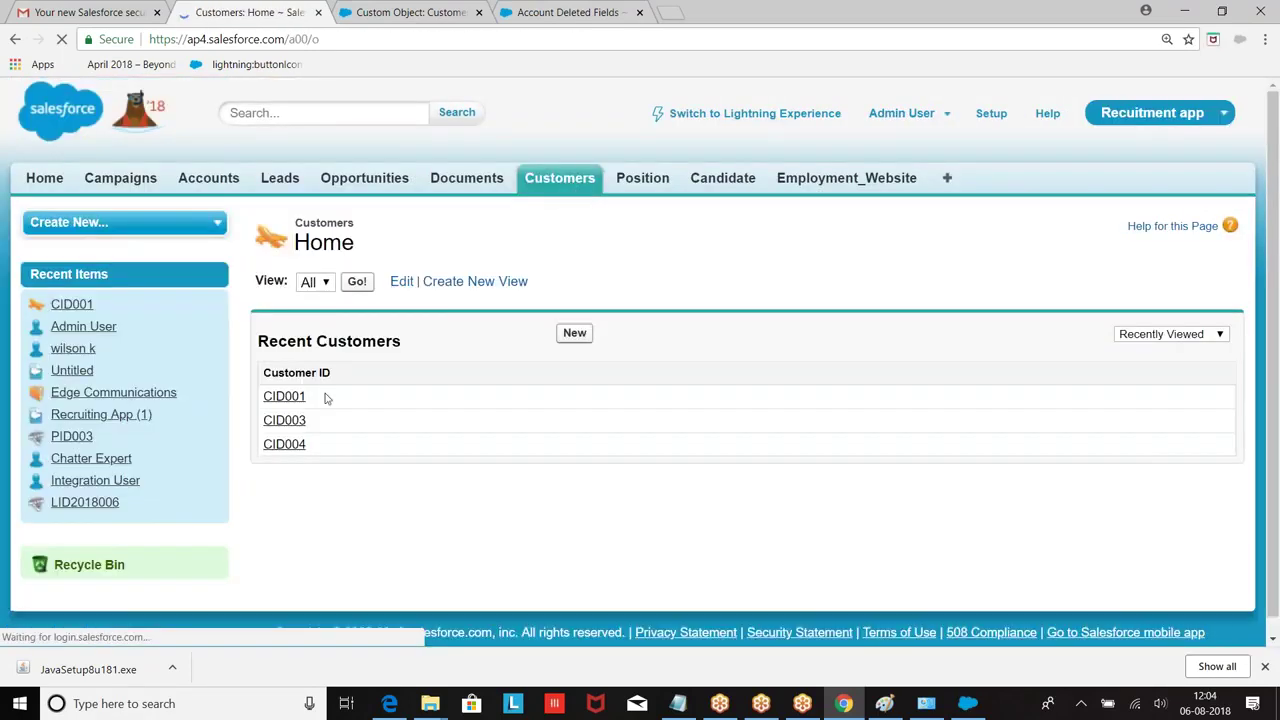
{"action": "left_click", "coordinate": [285, 423]}
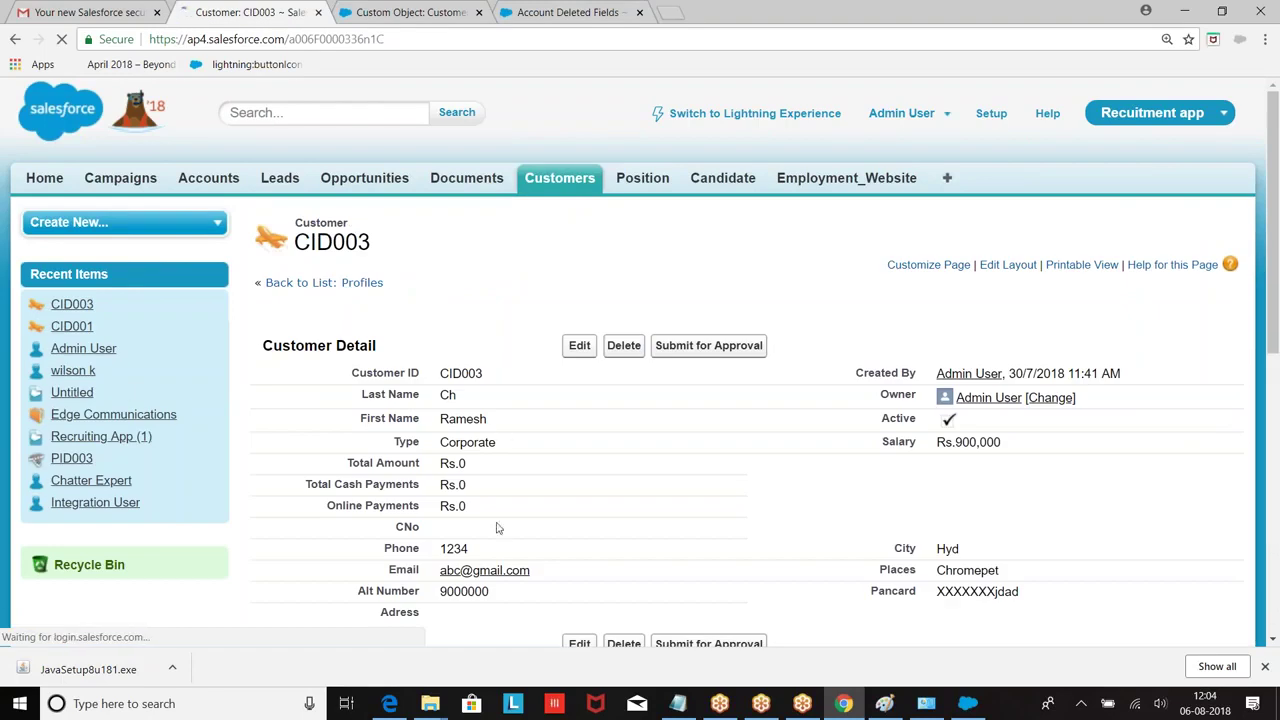
{"action": "double_click", "coordinate": [465, 530]}
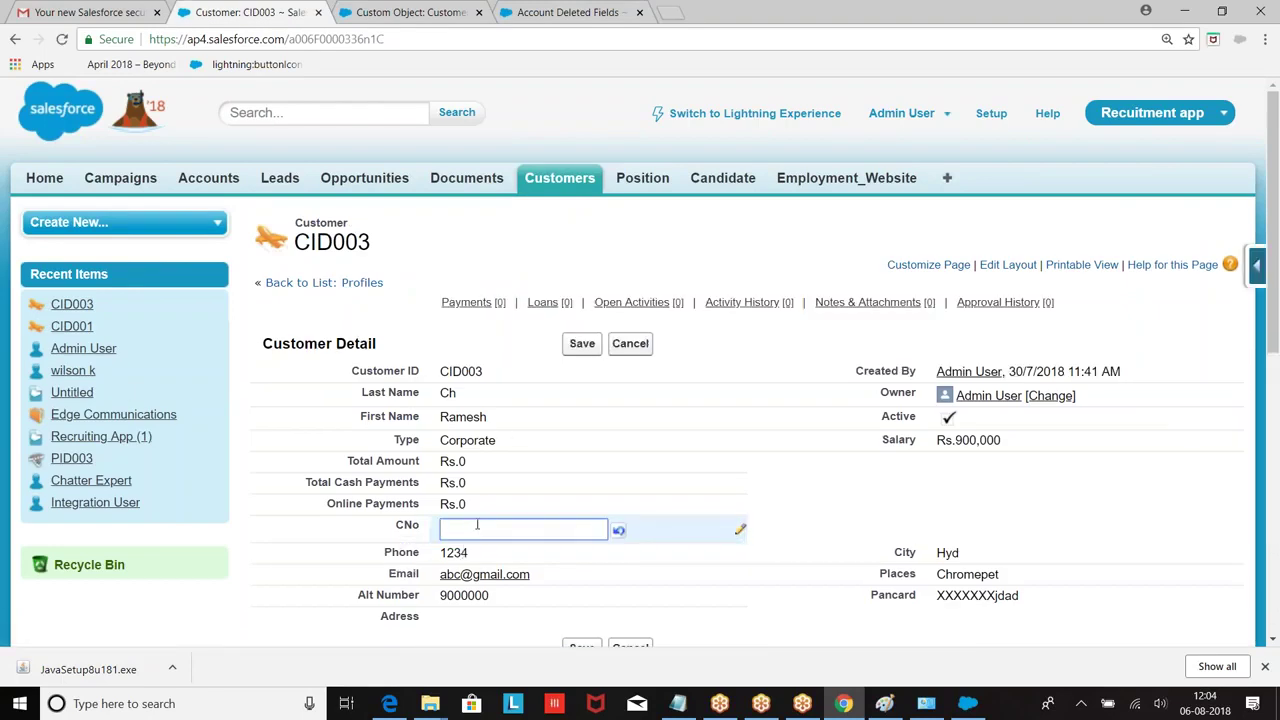
{"action": "type", "text": "2"}
{"action": "left_click", "coordinate": [582, 343]}
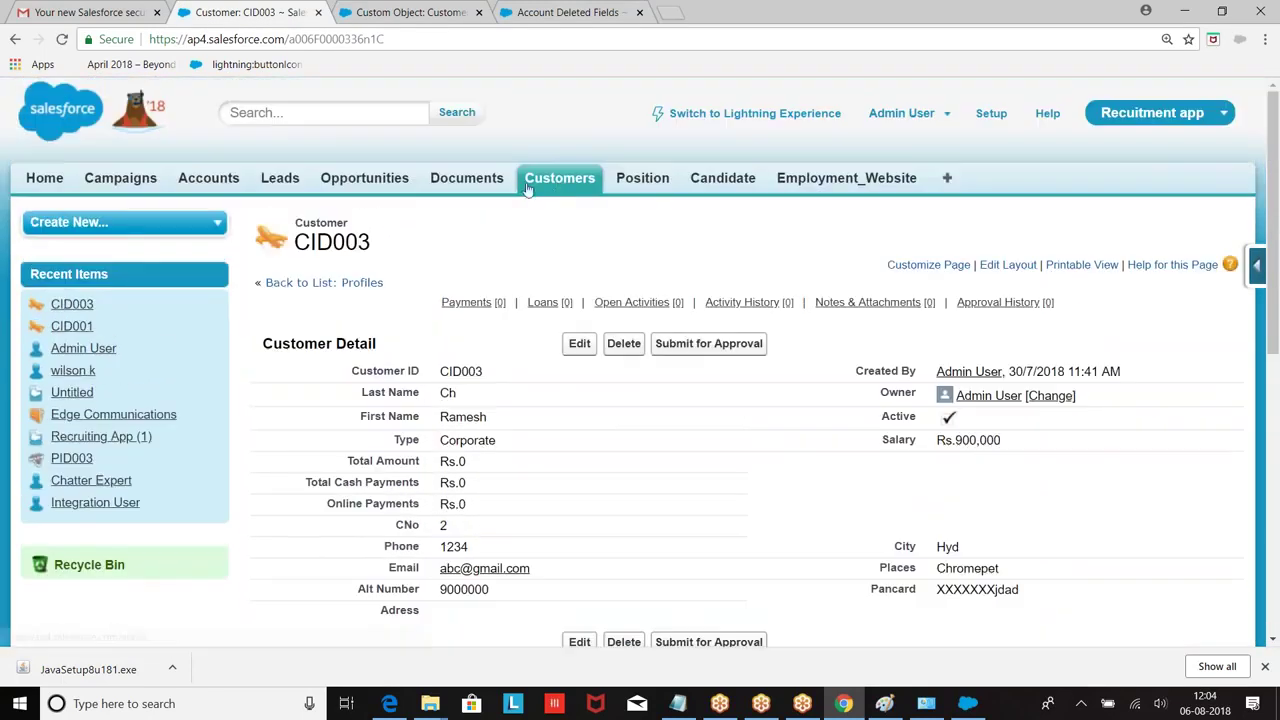
Step: Set customer CID004's CNo to 3 and save it
{"action": "left_click", "coordinate": [530, 188]}
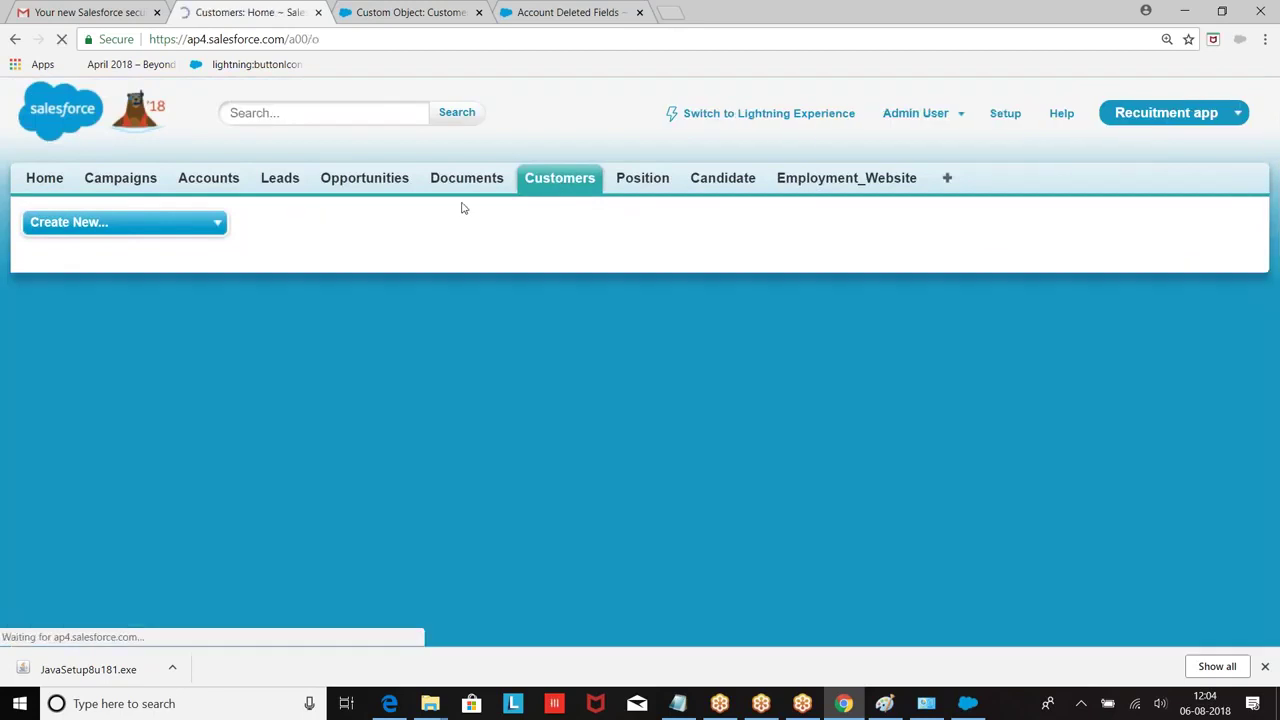
{"action": "left_click", "coordinate": [286, 426]}
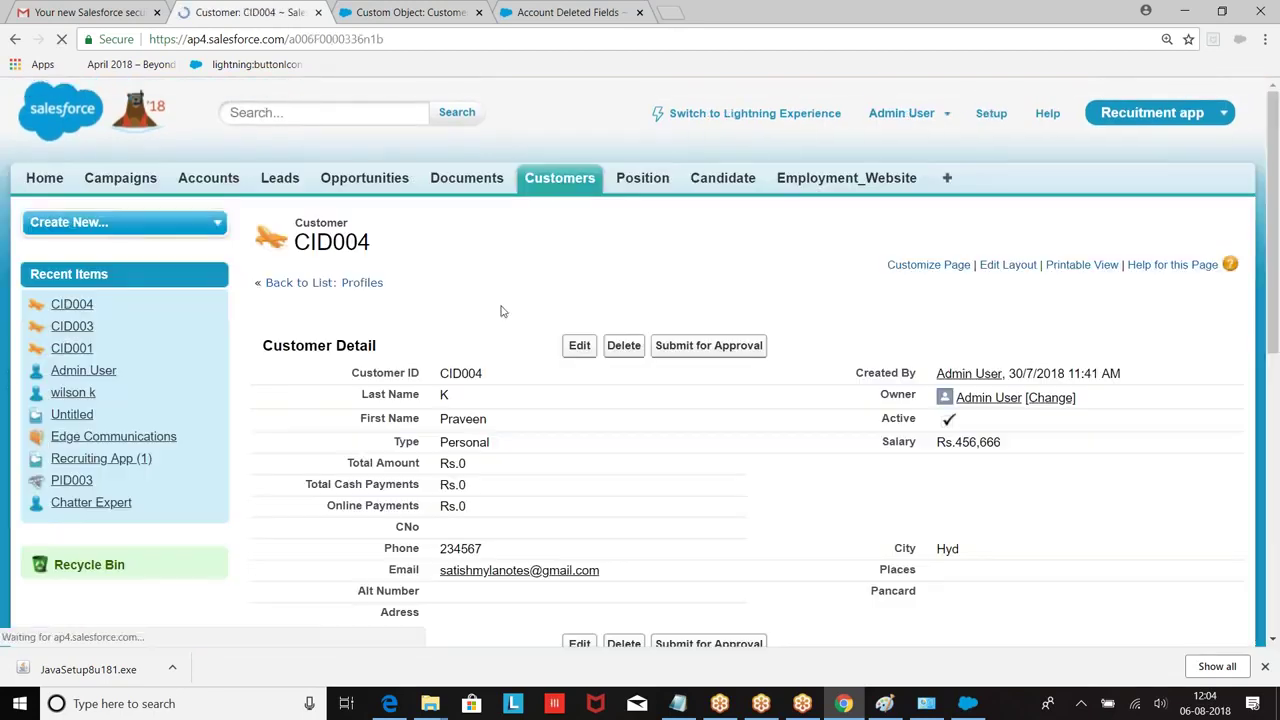
{"action": "scroll", "coordinate": [480, 300], "scroll_direction": "down", "scroll_amount": 3}
{"action": "double_click", "coordinate": [463, 275]}
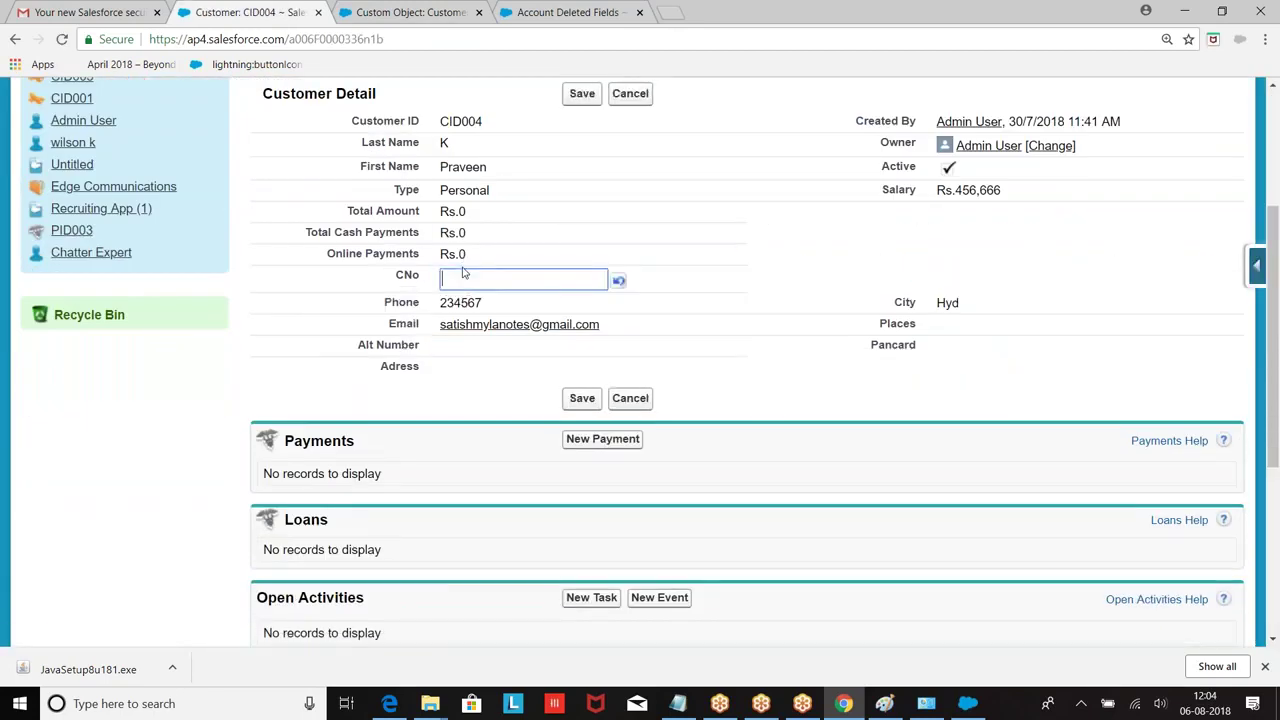
{"action": "type", "text": "3"}
{"action": "left_click", "coordinate": [582, 95]}
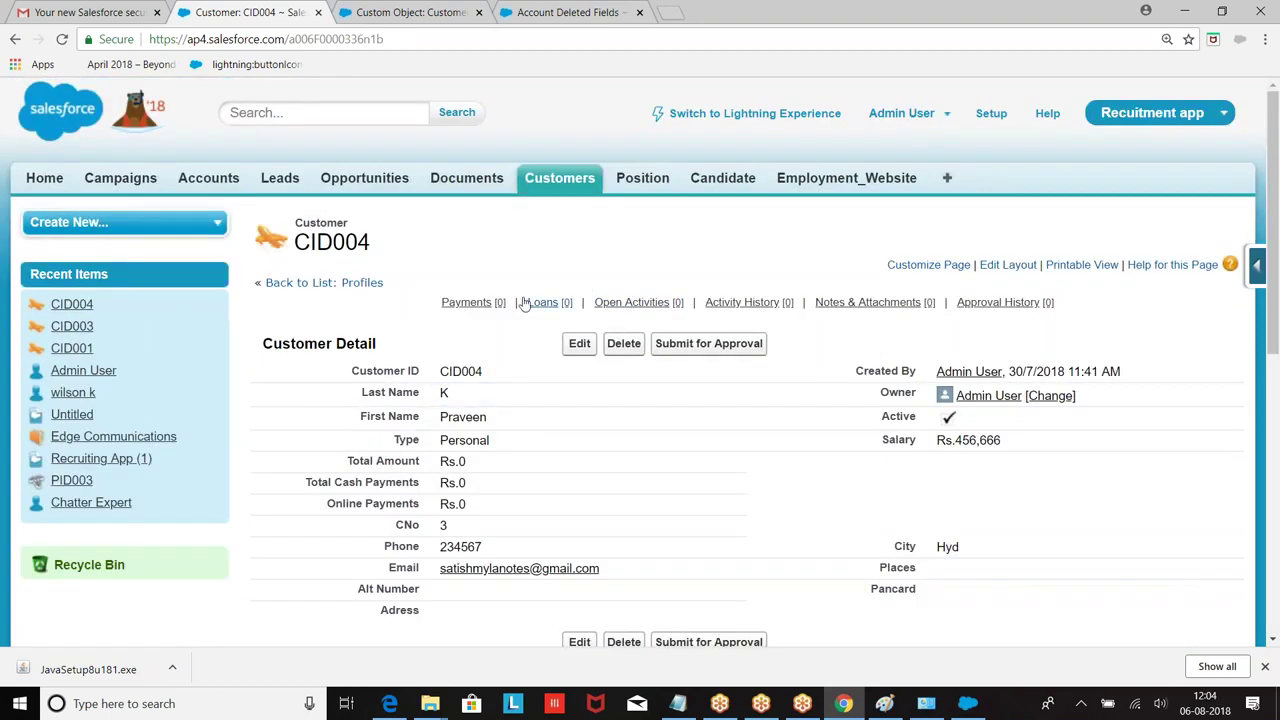
Step: Open a blank New Customer form, then minimize Chrome and close Paint to its save prompt
{"action": "left_click", "coordinate": [563, 180]}
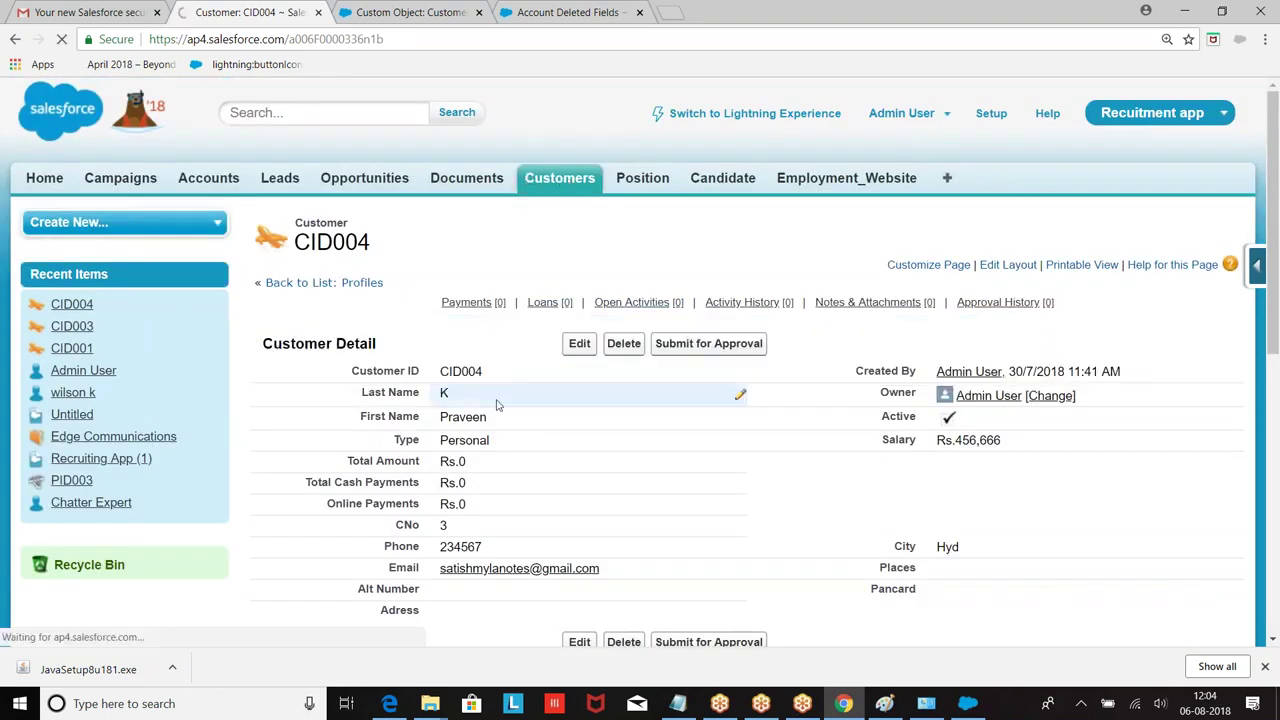
{"action": "left_click", "coordinate": [574, 334]}
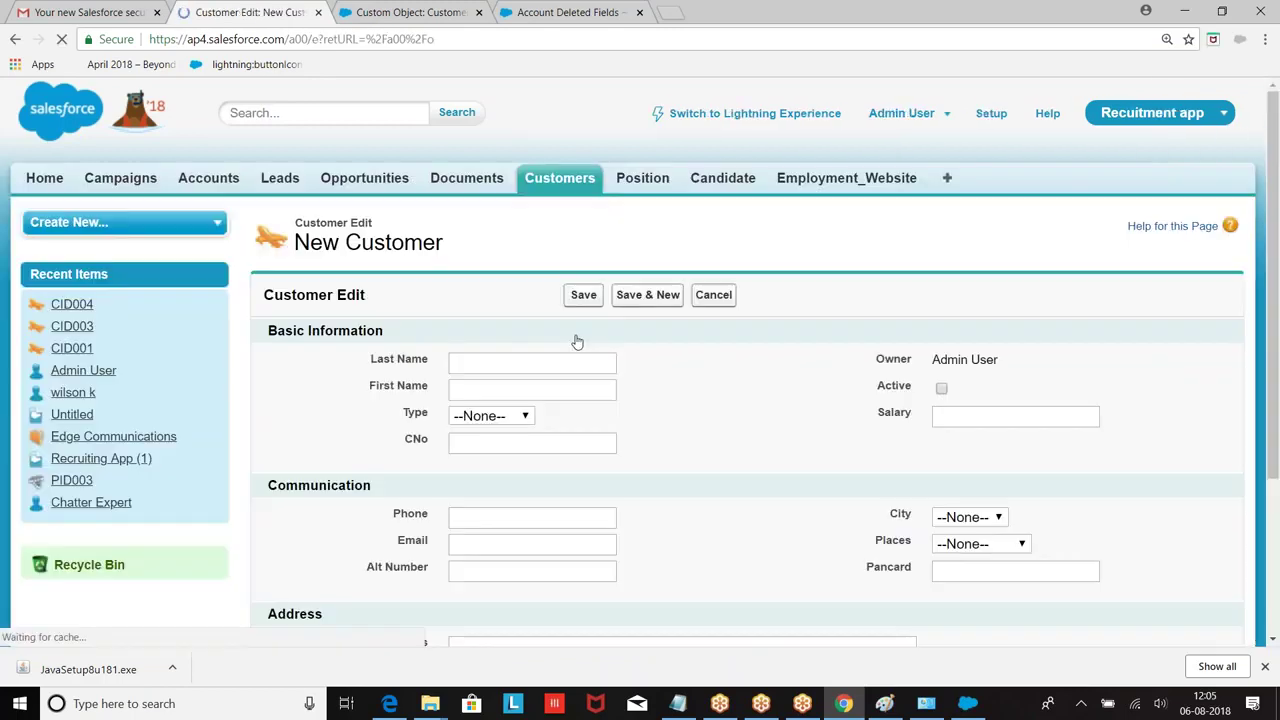
{"action": "left_click", "coordinate": [524, 414]}
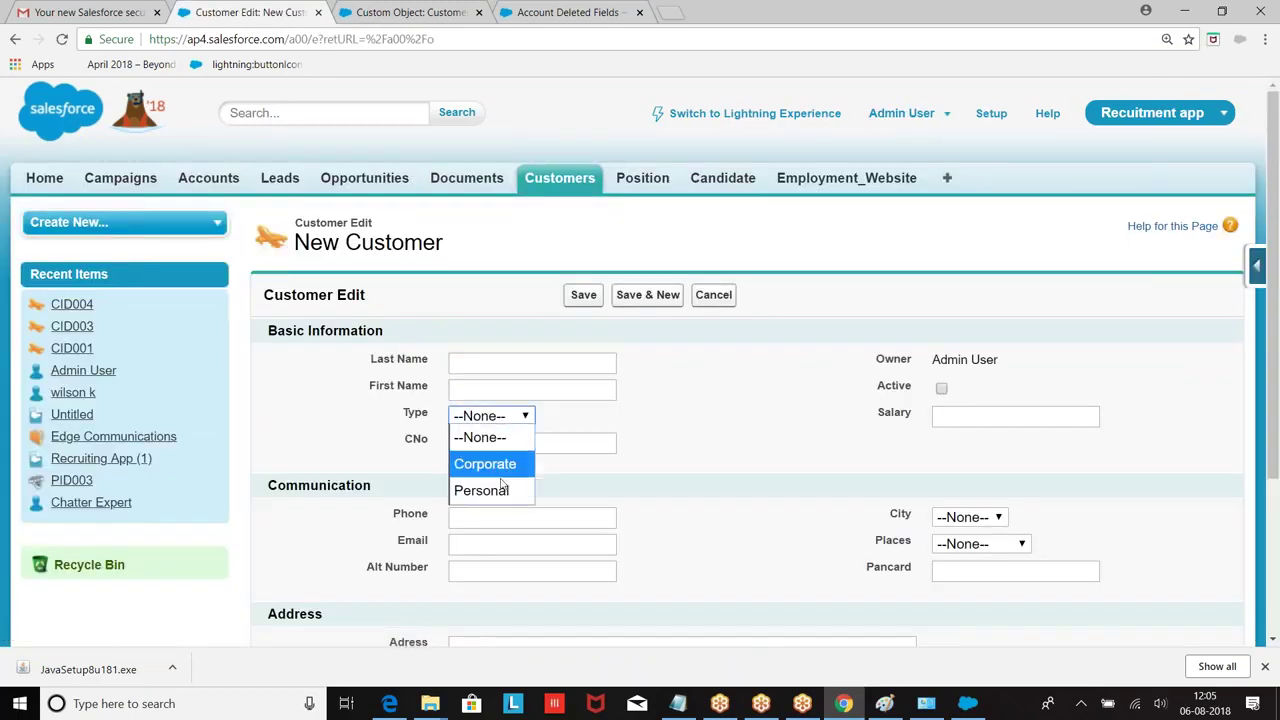
{"action": "left_click", "coordinate": [707, 400]}
{"action": "left_click", "coordinate": [540, 443]}
{"action": "left_click", "coordinate": [989, 419]}
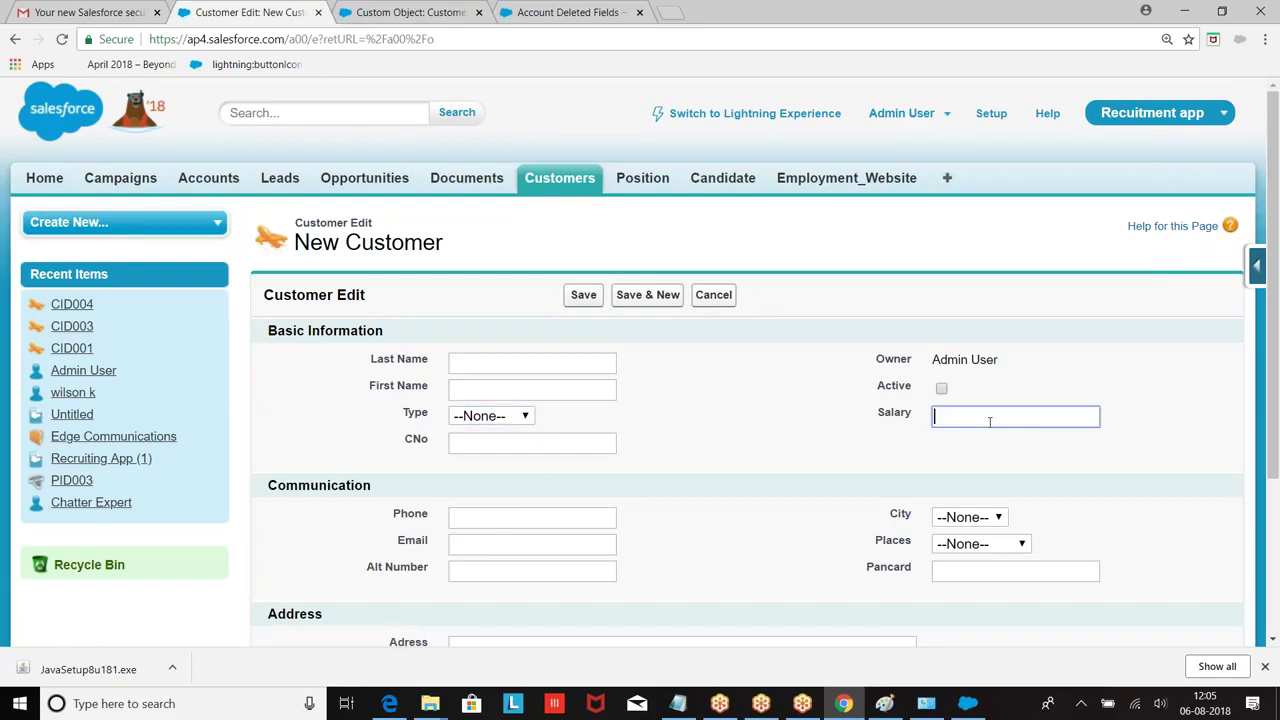
{"action": "left_click", "coordinate": [1184, 10]}
{"action": "left_click", "coordinate": [1260, 9]}
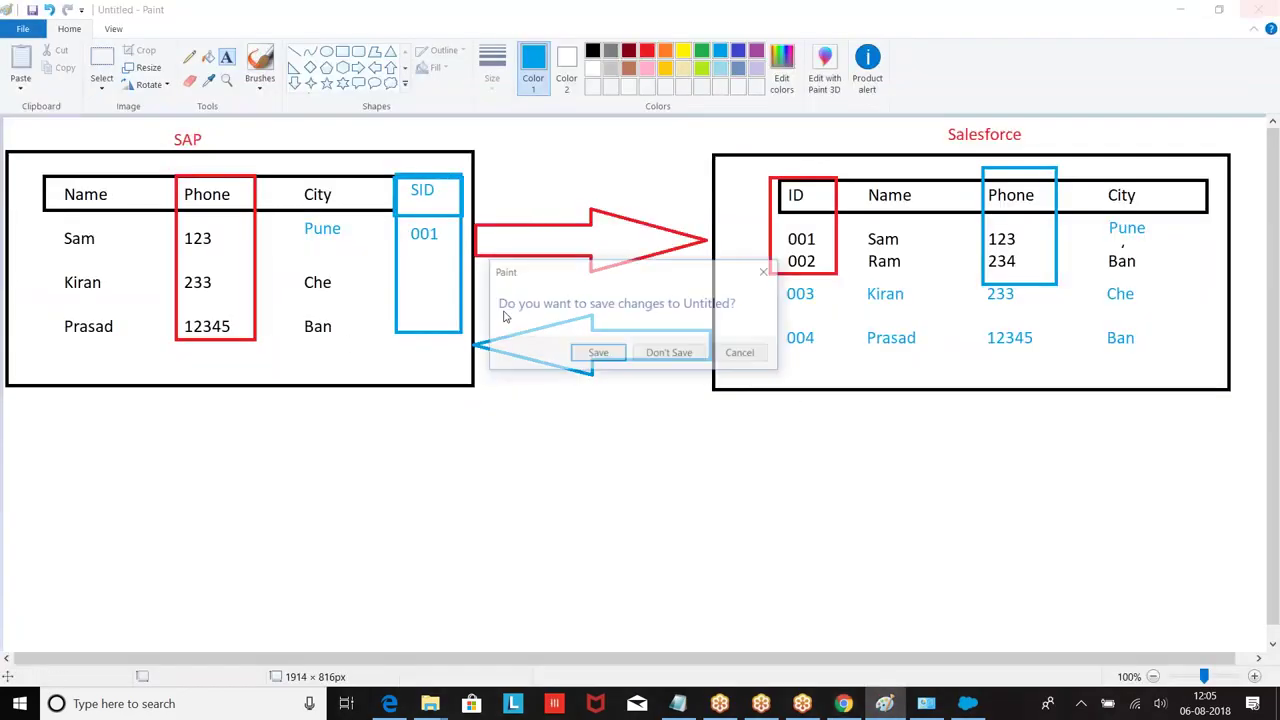
Step: Discard the Paint diagram, create an Excel worksheet named Customer in DataLoader, and open it
{"action": "left_click", "coordinate": [669, 352]}
{"action": "right_click", "coordinate": [321, 346]}
{"action": "mouse_move", "coordinate": [386, 547]}
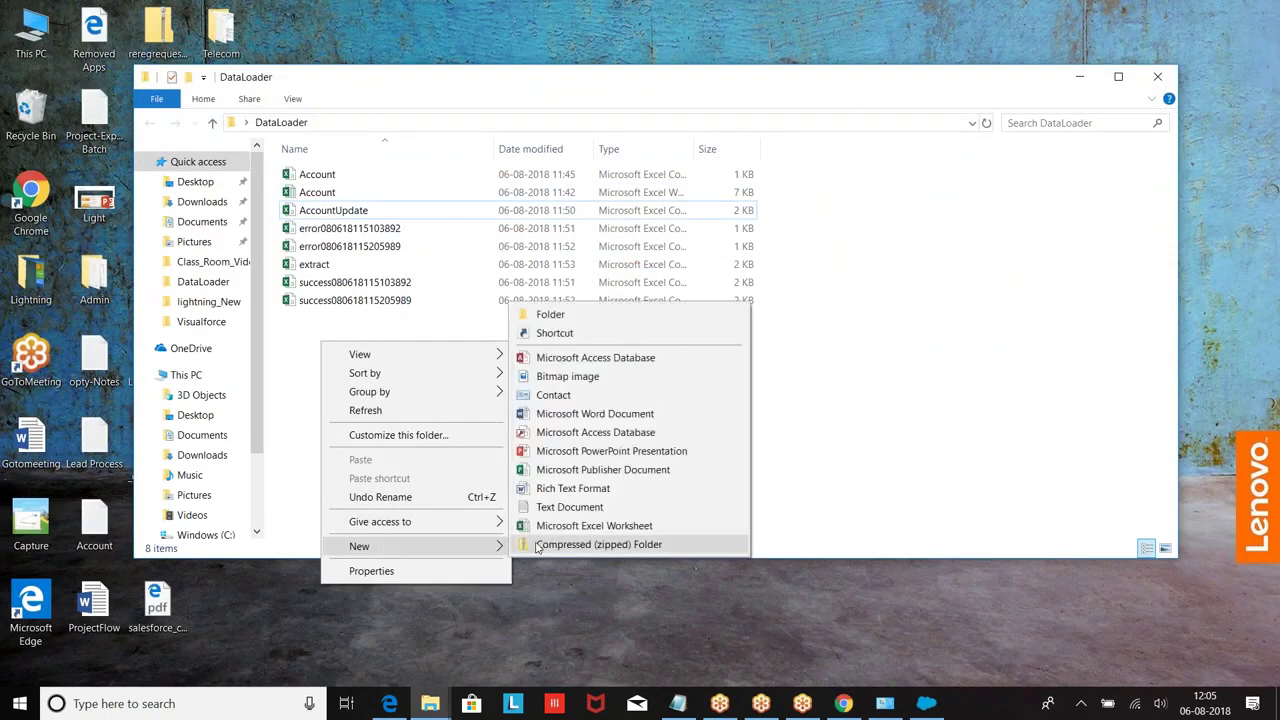
{"action": "left_click", "coordinate": [560, 609]}
{"action": "key", "text": "BackSpace"}
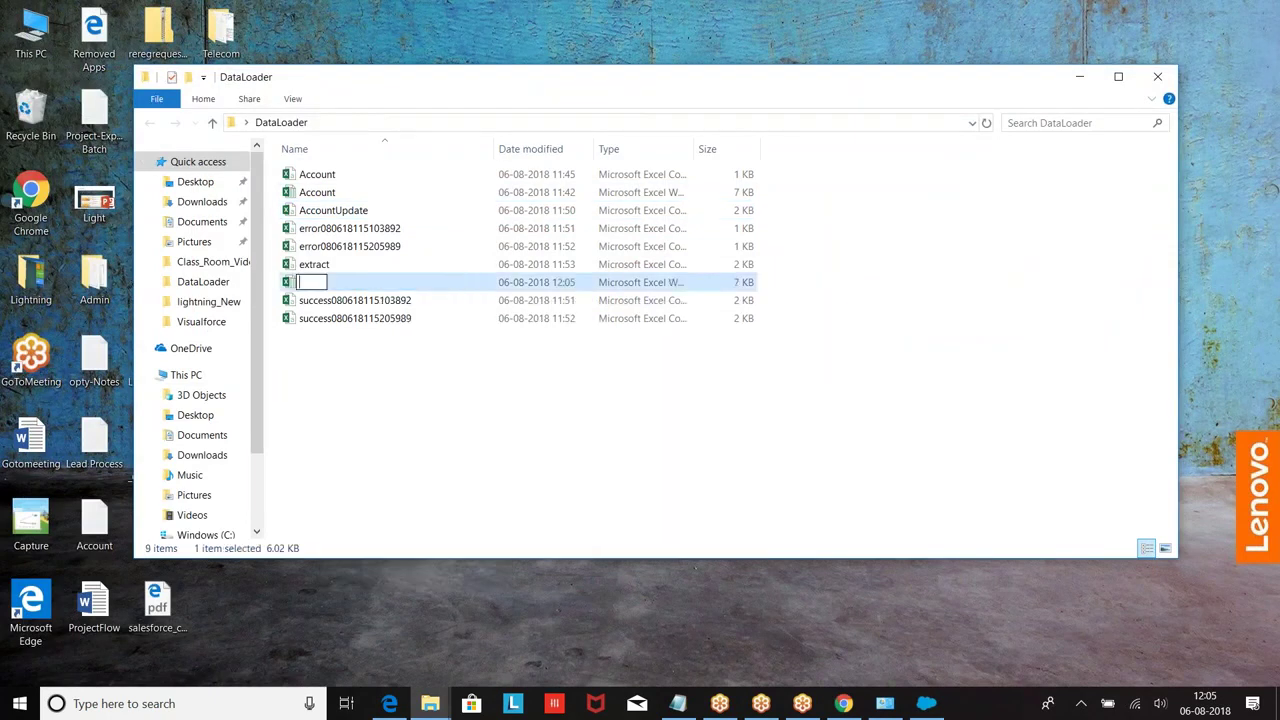
{"action": "type", "text": "Customer"}
{"action": "left_click", "coordinate": [548, 522]}
{"action": "left_click", "coordinate": [303, 286]}
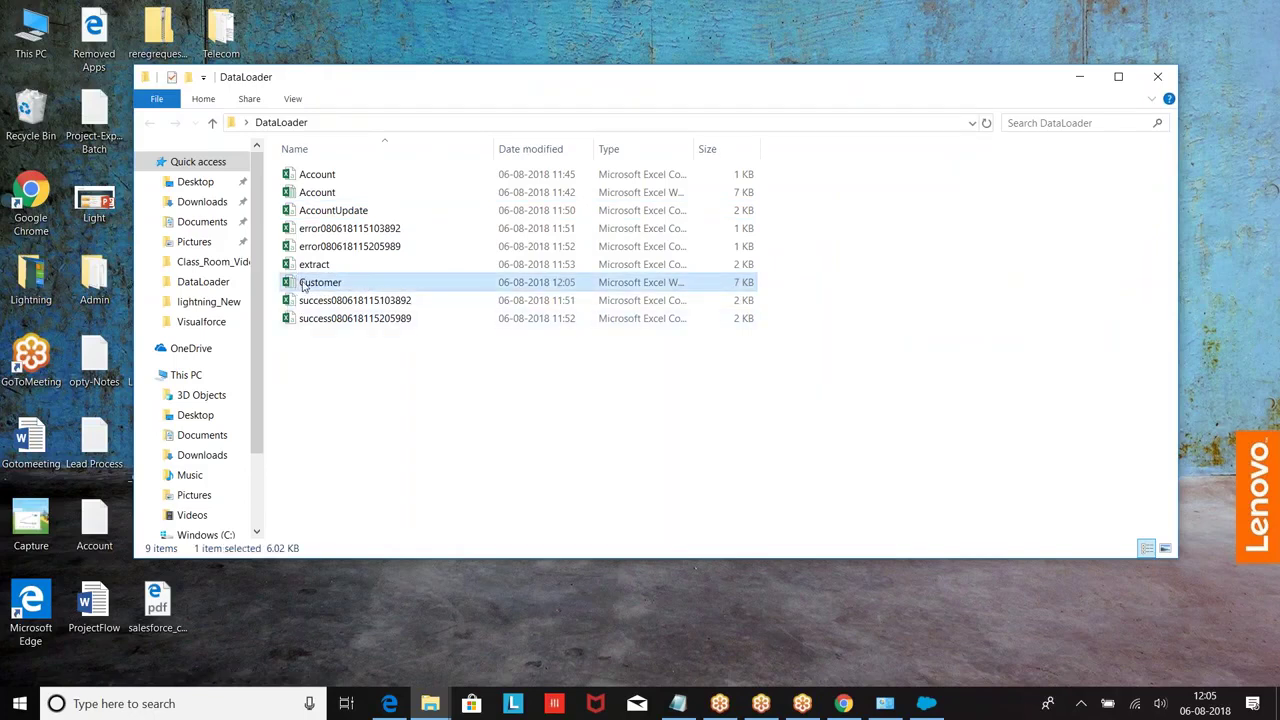
{"action": "double_click", "coordinate": [303, 286]}
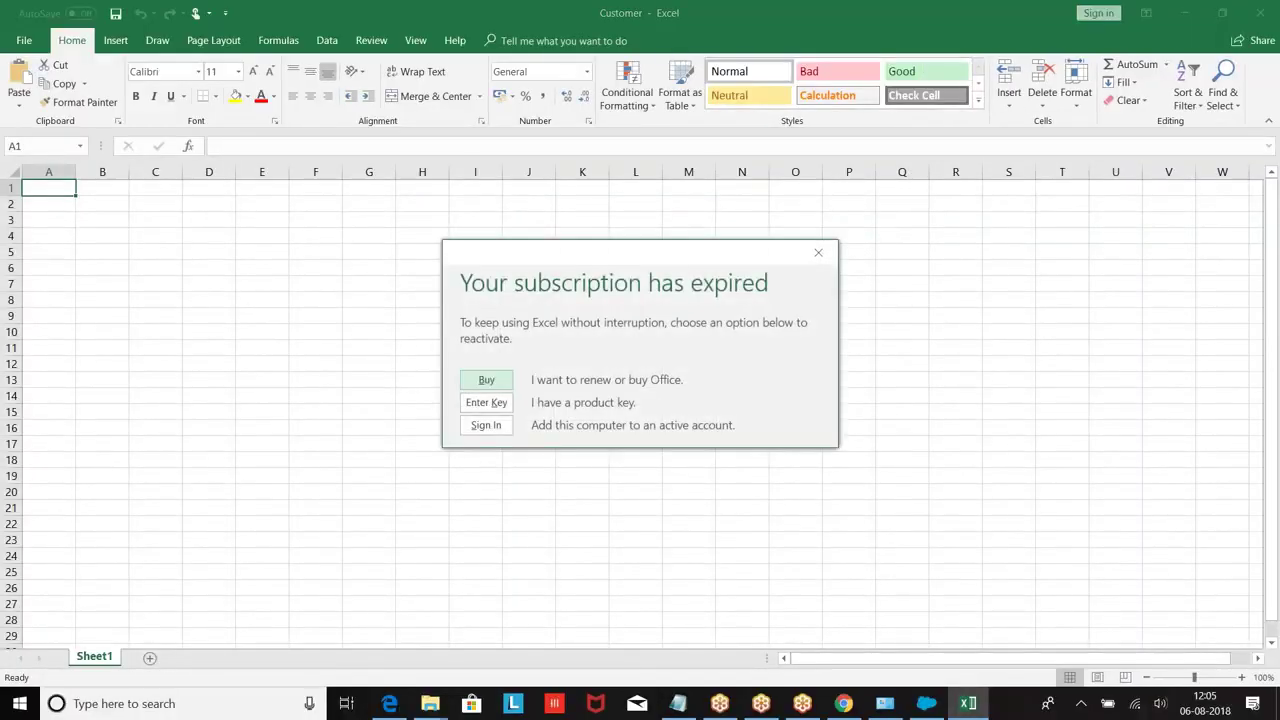
Step: Enter headers Last Name, FirstName, Phone, Type and CNO in row 1, adjusting column widths
{"action": "left_click", "coordinate": [818, 252]}
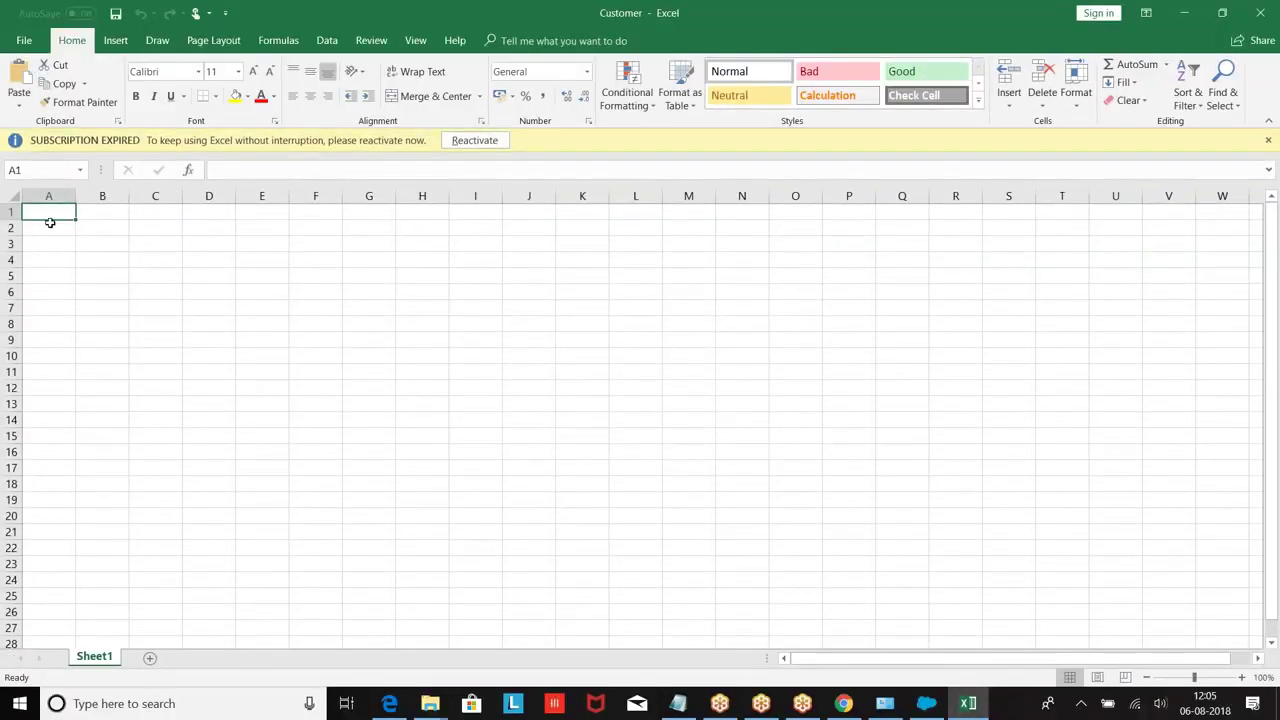
{"action": "double_click", "coordinate": [52, 212]}
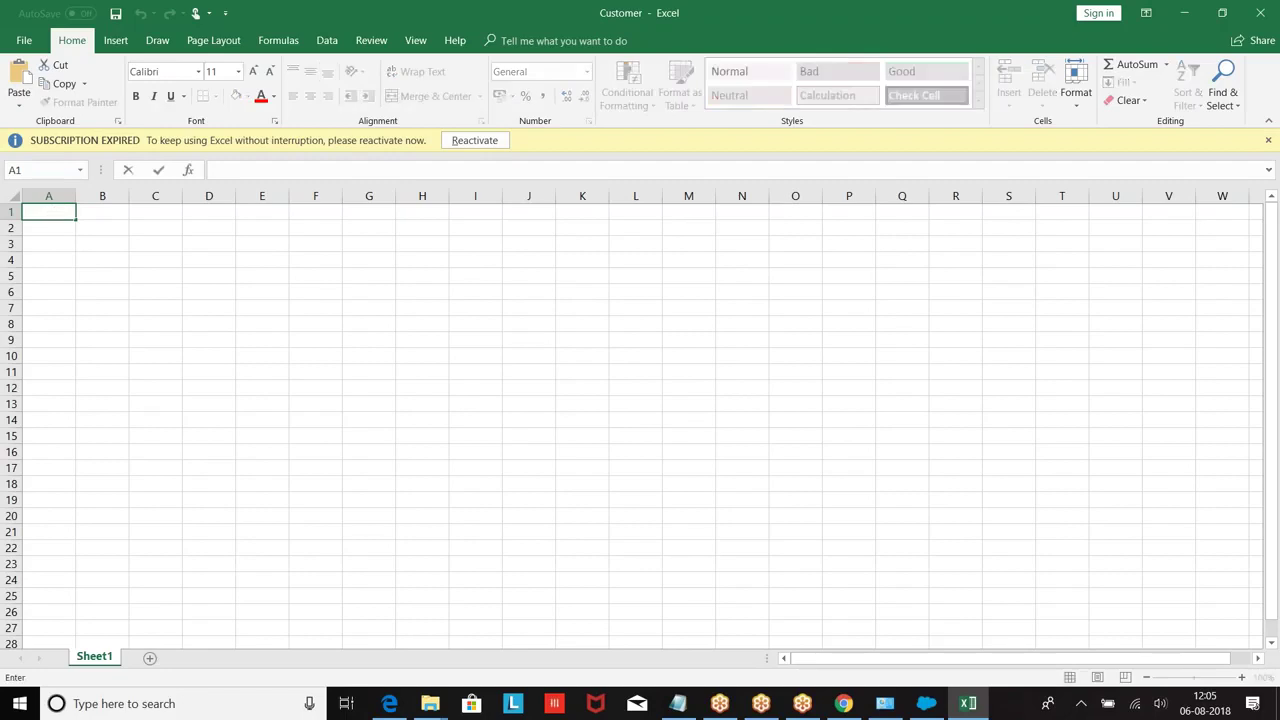
{"action": "type", "text": "Last Nmae"}
{"action": "key", "text": "Tab"}
{"action": "type", "text": "Fi"}
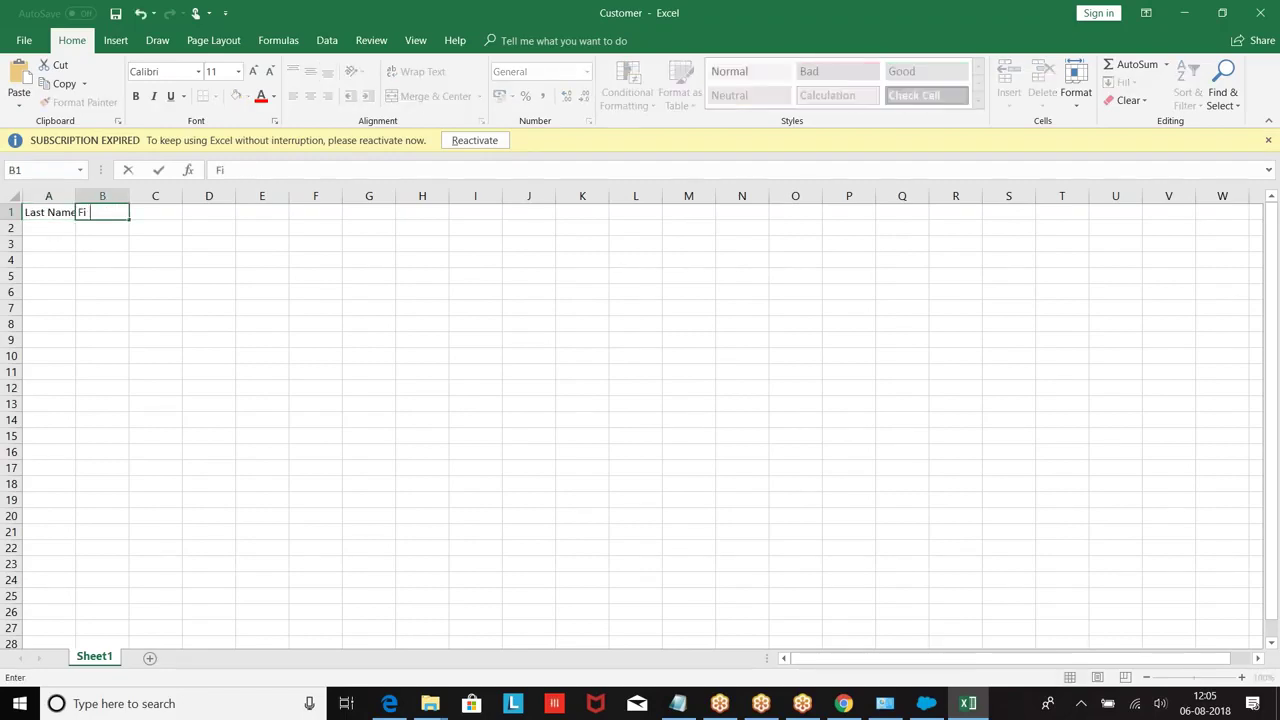
{"action": "type", "text": "rstNmae"}
{"action": "left_click", "coordinate": [78, 195]}
{"action": "mouse_move", "coordinate": [76, 191]}
{"action": "left_mouse_down"}
{"action": "mouse_move", "coordinate": [275, 196]}
{"action": "mouse_move", "coordinate": [504, 232]}
{"action": "left_mouse_up"}
{"action": "left_click", "coordinate": [340, 215]}
{"action": "type", "text": "Phone"}
{"action": "key", "text": "Tab"}
{"action": "key", "text": "Tab"}
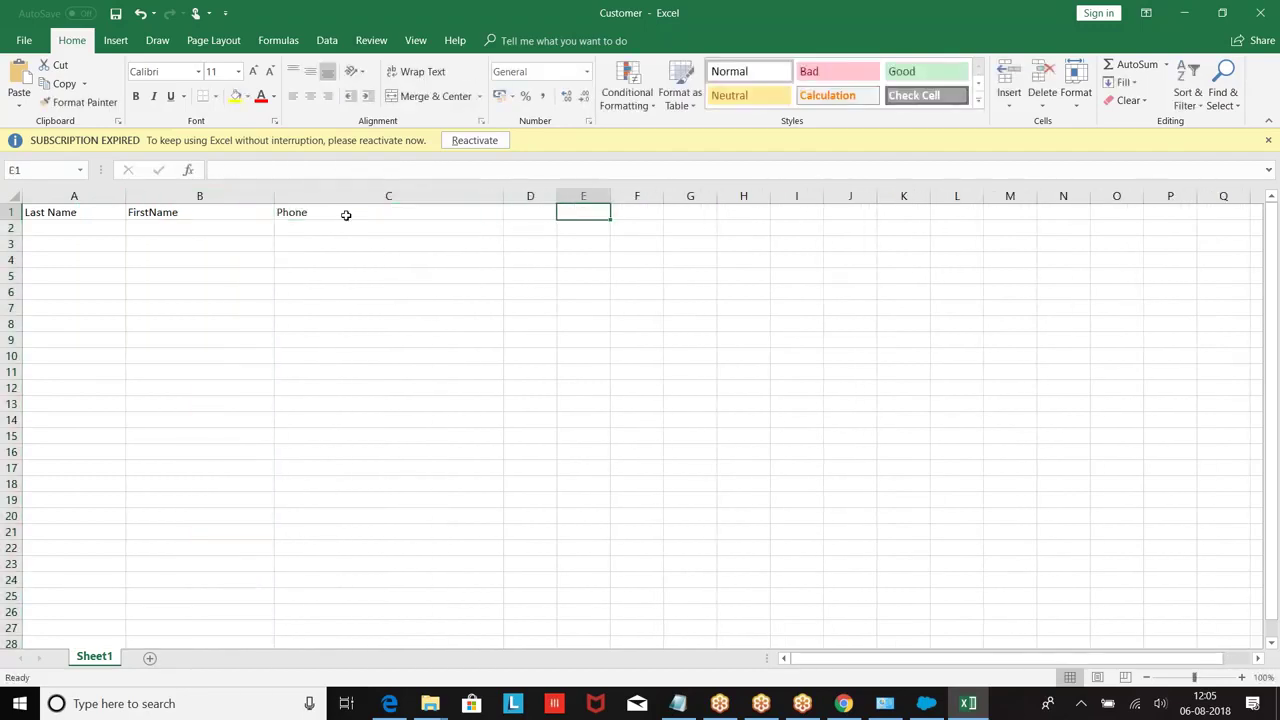
{"action": "left_click_drag", "start_coordinate": [504, 198], "coordinate": [598, 197]}
{"action": "double_click", "coordinate": [481, 214]}
{"action": "type", "text": "Type"}
{"action": "key", "text": "Tab"}
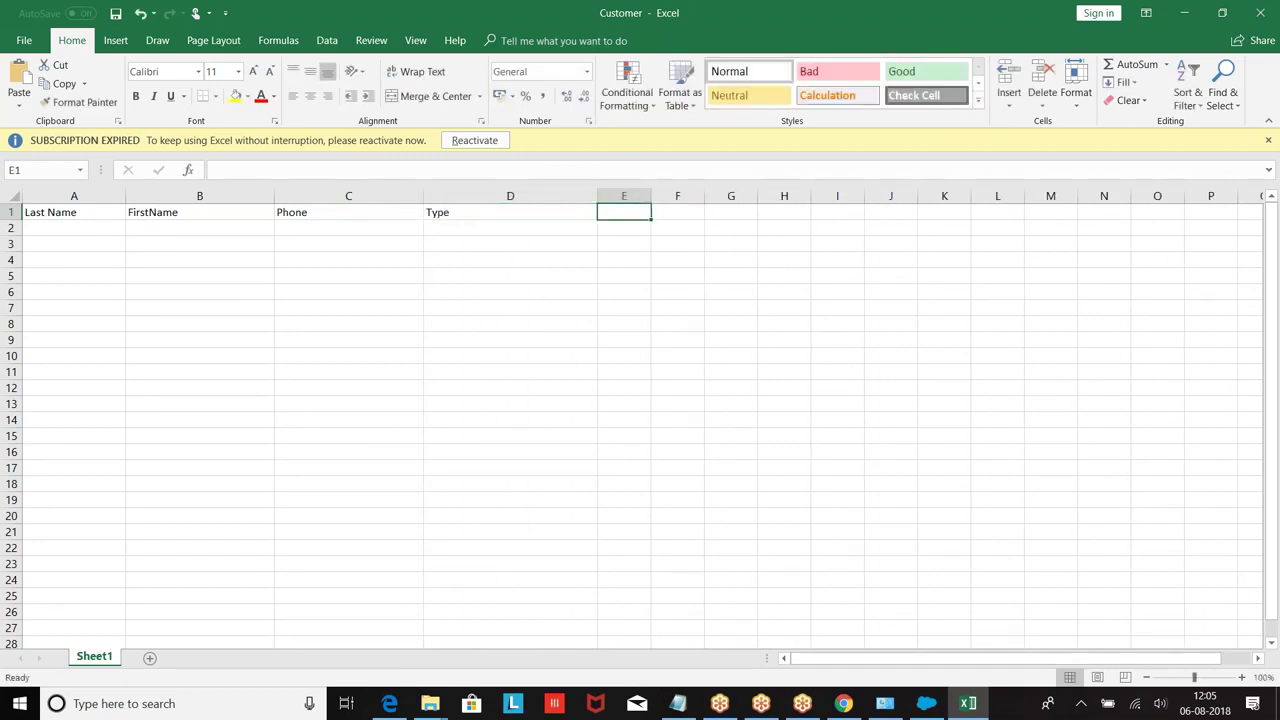
{"action": "type", "text": "E"}
{"action": "type", "text": "NO"}
Step: Enter the first customer row: last and first name, phone 1234, type Personal, CNO 1
{"action": "left_click", "coordinate": [66, 228]}
{"action": "type", "text": "M"}
{"action": "key", "text": "Tab"}
{"action": "type", "text": "Sats"}
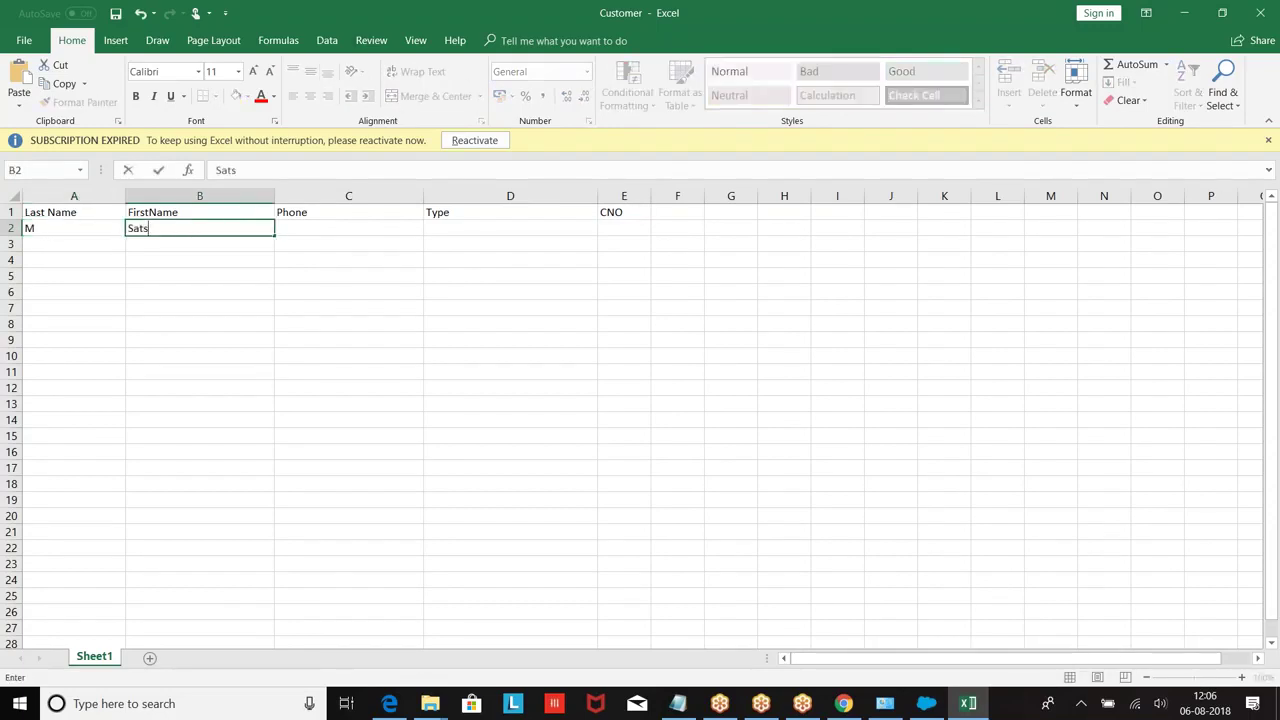
{"action": "type", "text": "sh"}
{"action": "key", "text": "Tab"}
{"action": "type", "text": "1234"}
{"action": "key", "text": "Tab"}
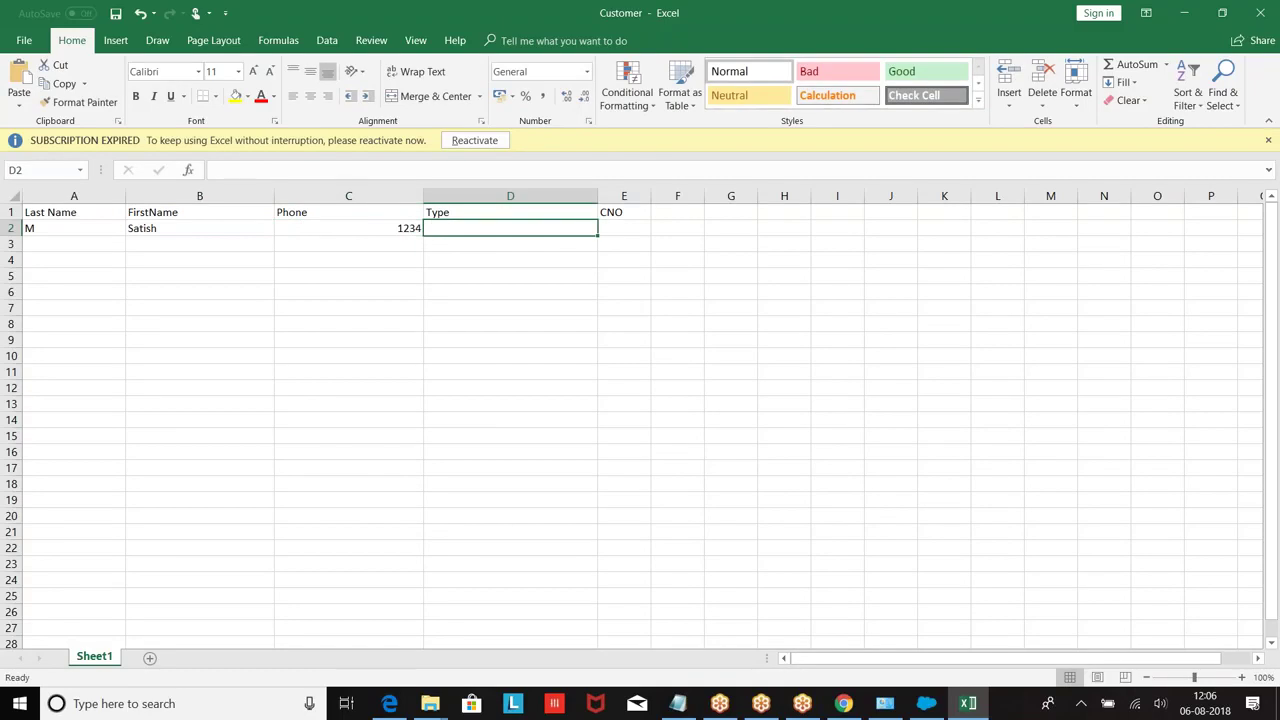
{"action": "type", "text": "Personal"}
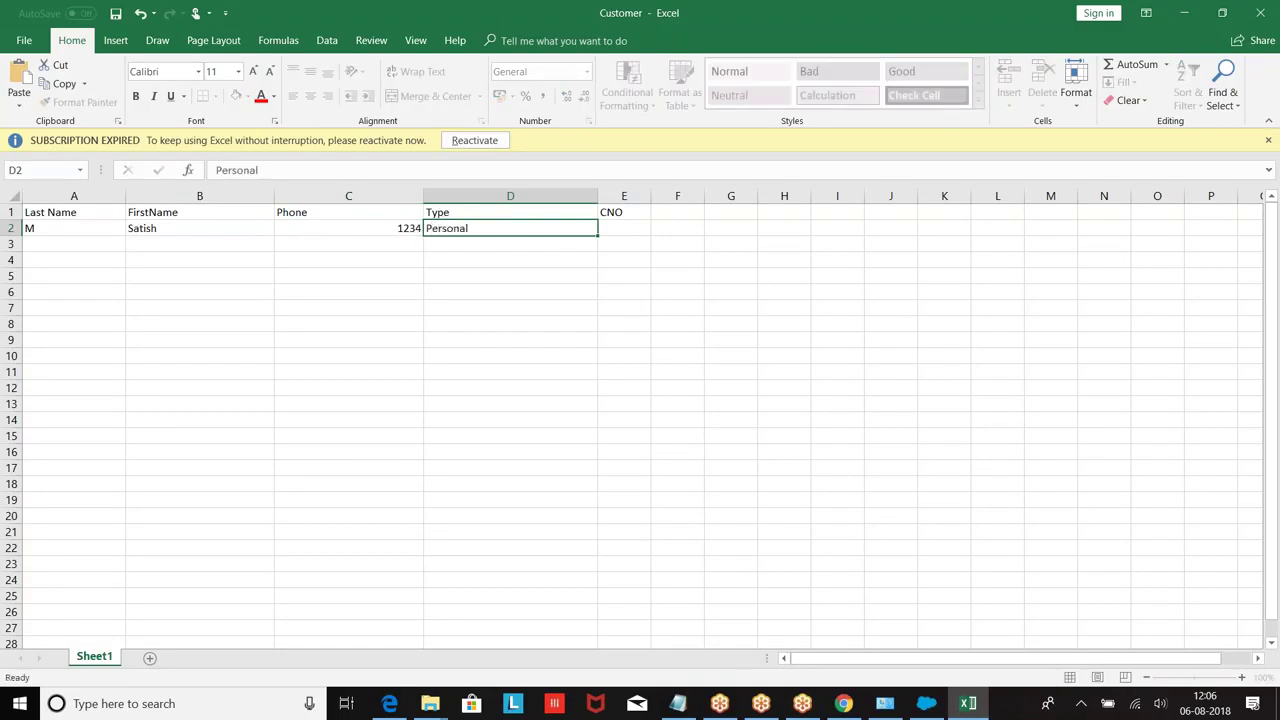
{"action": "key", "text": "Tab"}
{"action": "type", "text": "1"}
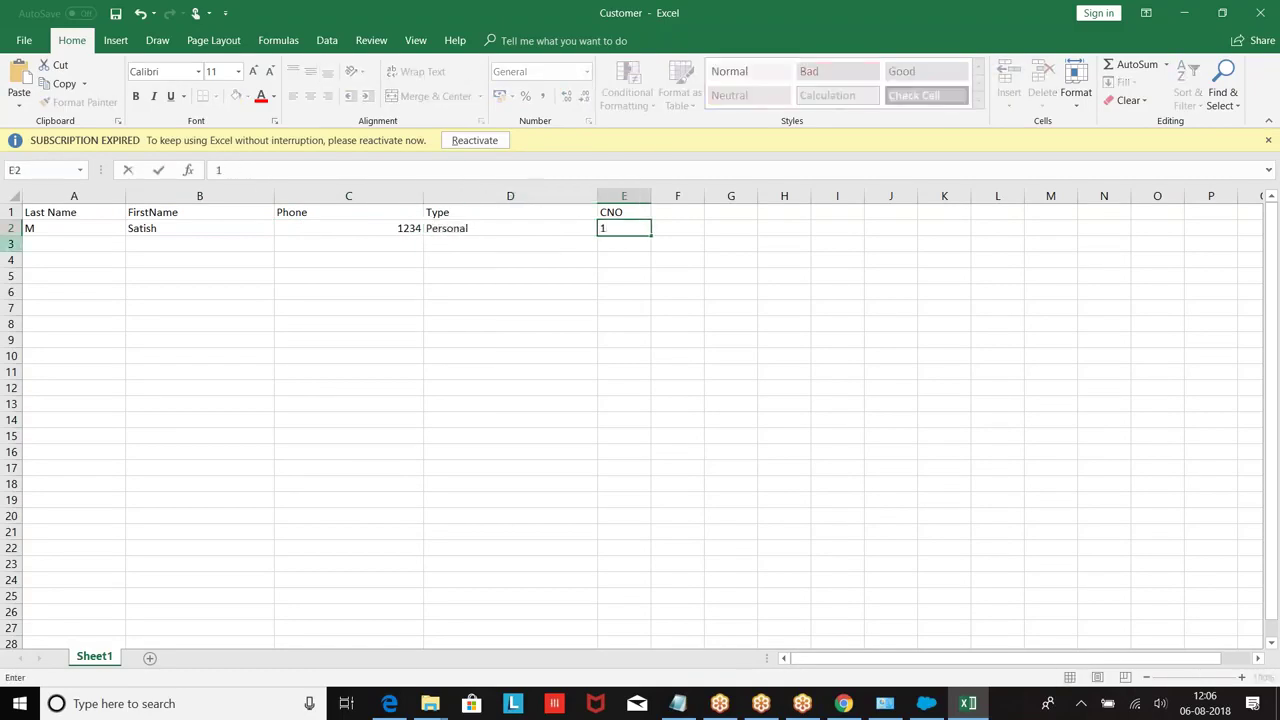
{"action": "left_click", "coordinate": [74, 212]}
Step: Enter the second customer row: last and first name, phone 2, type Personal, CNO 2
{"action": "left_click", "coordinate": [55, 243]}
{"action": "type", "text": "K"}
{"action": "key", "text": "Tab"}
{"action": "type", "text": "Kal"}
{"action": "key", "text": "Tab"}
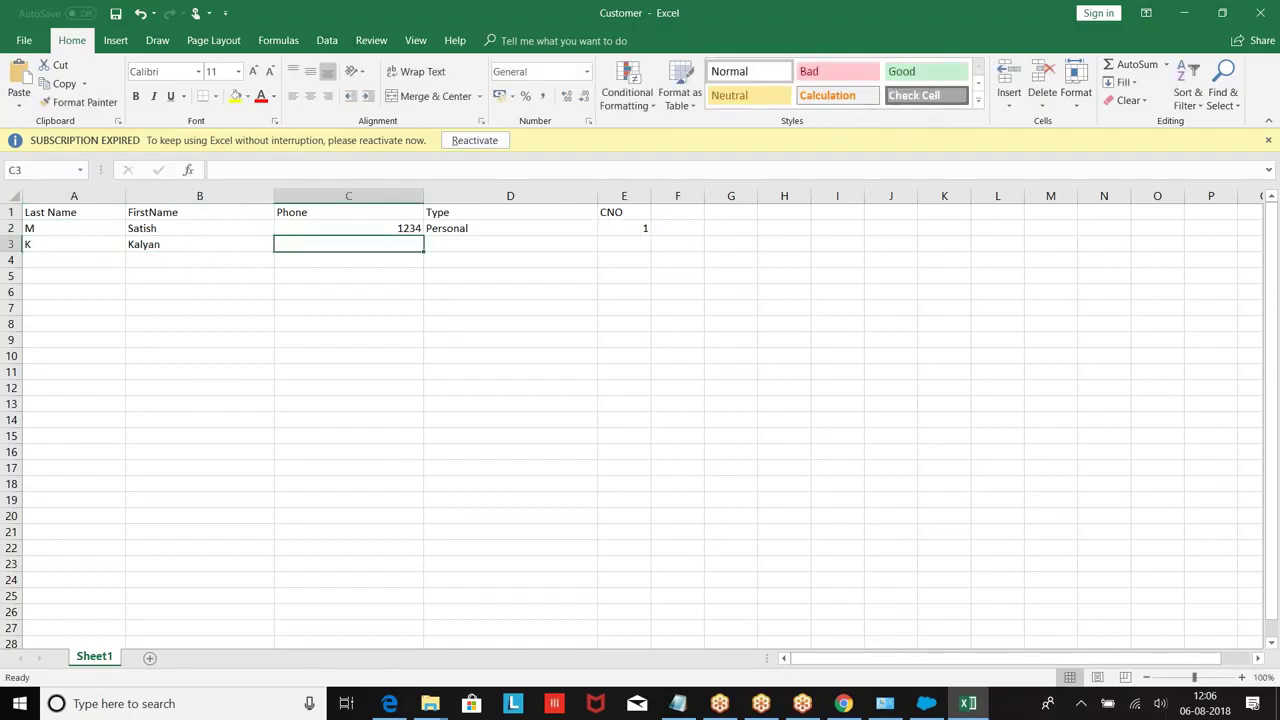
{"action": "type", "text": "2345"}
{"action": "key", "text": "Tab"}
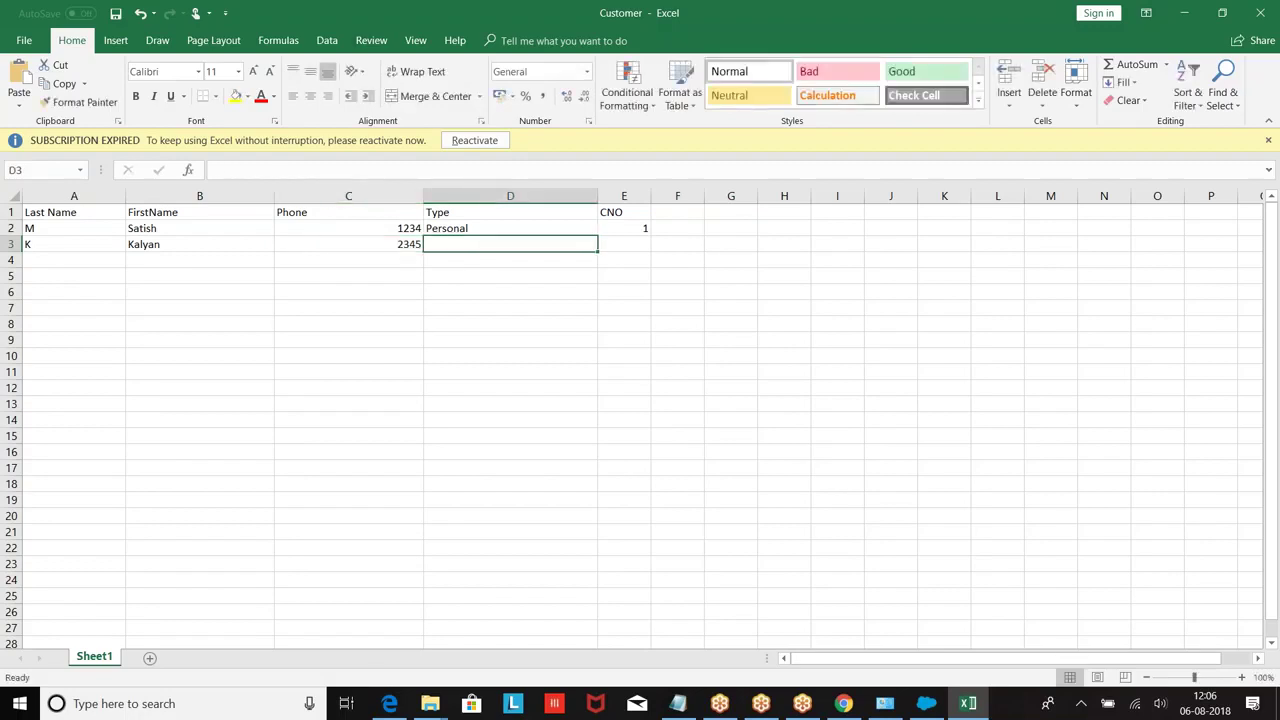
{"action": "type", "text": "Personal"}
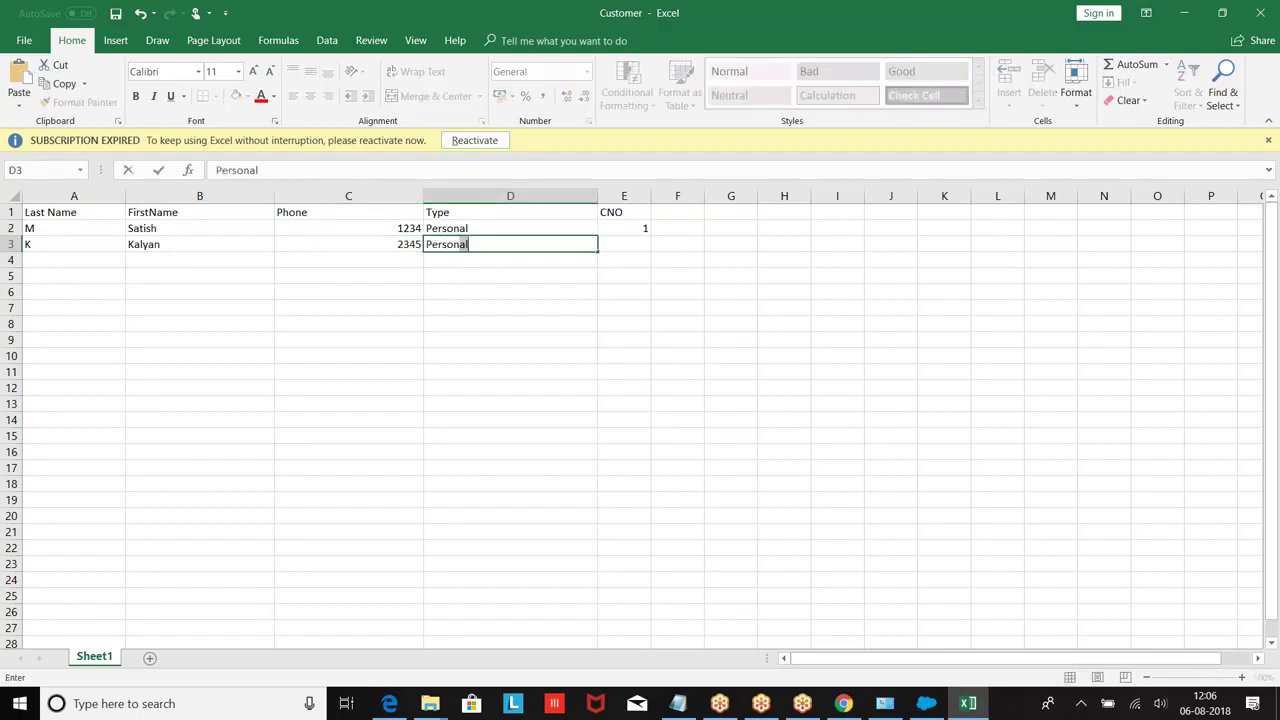
{"action": "key", "text": "Tab"}
{"action": "type", "text": "2"}
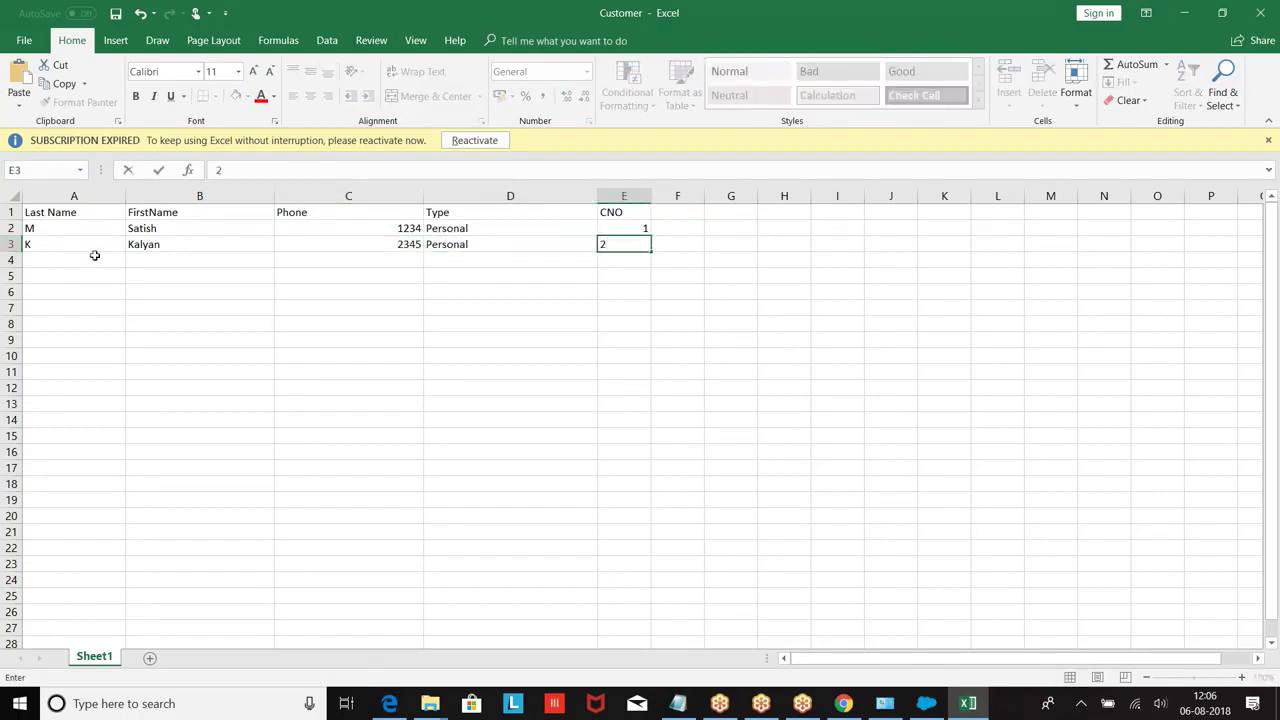
Step: Enter the third customer row: last and first name, phone 9876, type Personal, CNO 3
{"action": "left_click", "coordinate": [66, 262]}
{"action": "type", "text": "L"}
{"action": "key", "text": "Tab"}
{"action": "type", "text": "Ha"}
{"action": "key", "text": "Tab"}
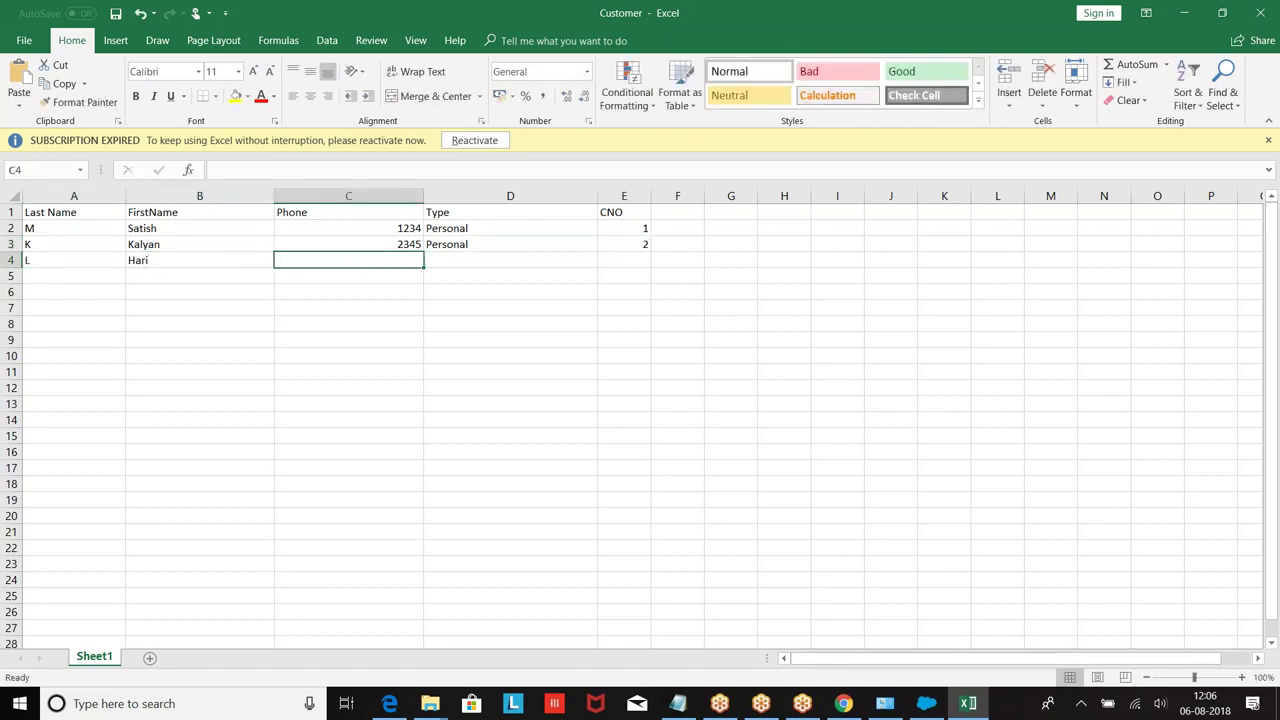
{"action": "type", "text": "9876"}
{"action": "key", "text": "Tab"}
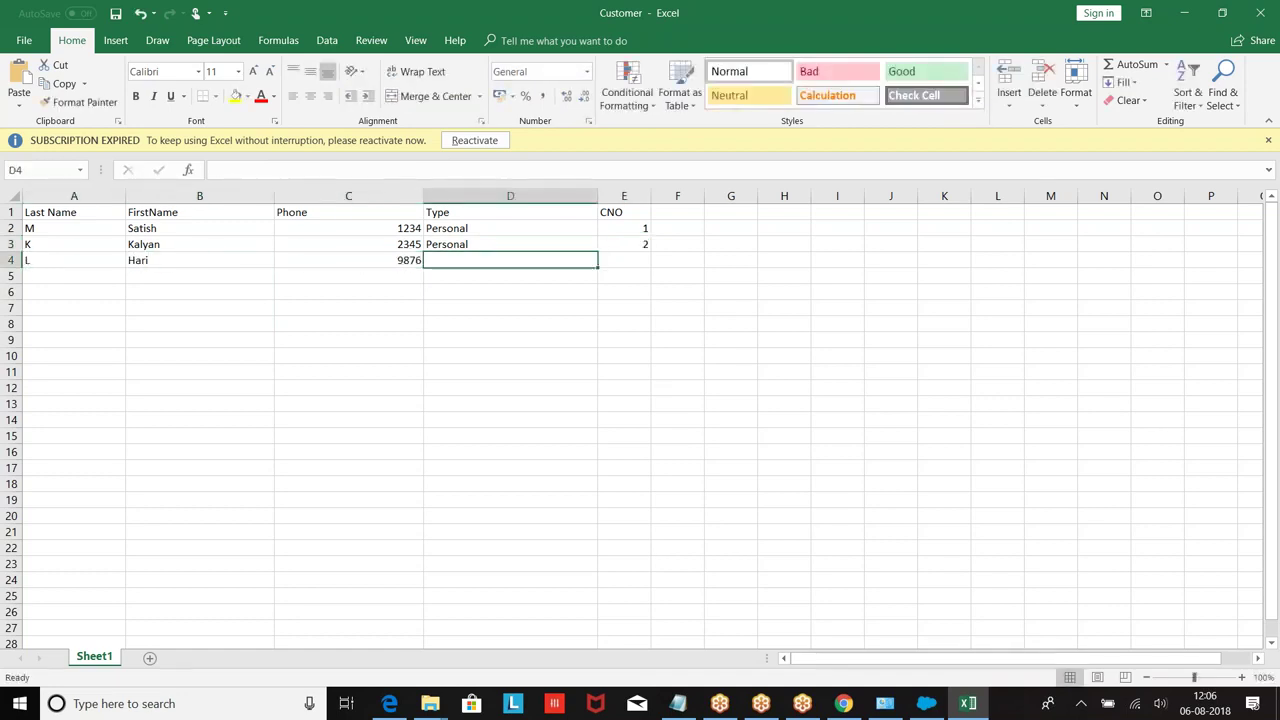
{"action": "type", "text": "Personal"}
{"action": "key", "text": "Tab"}
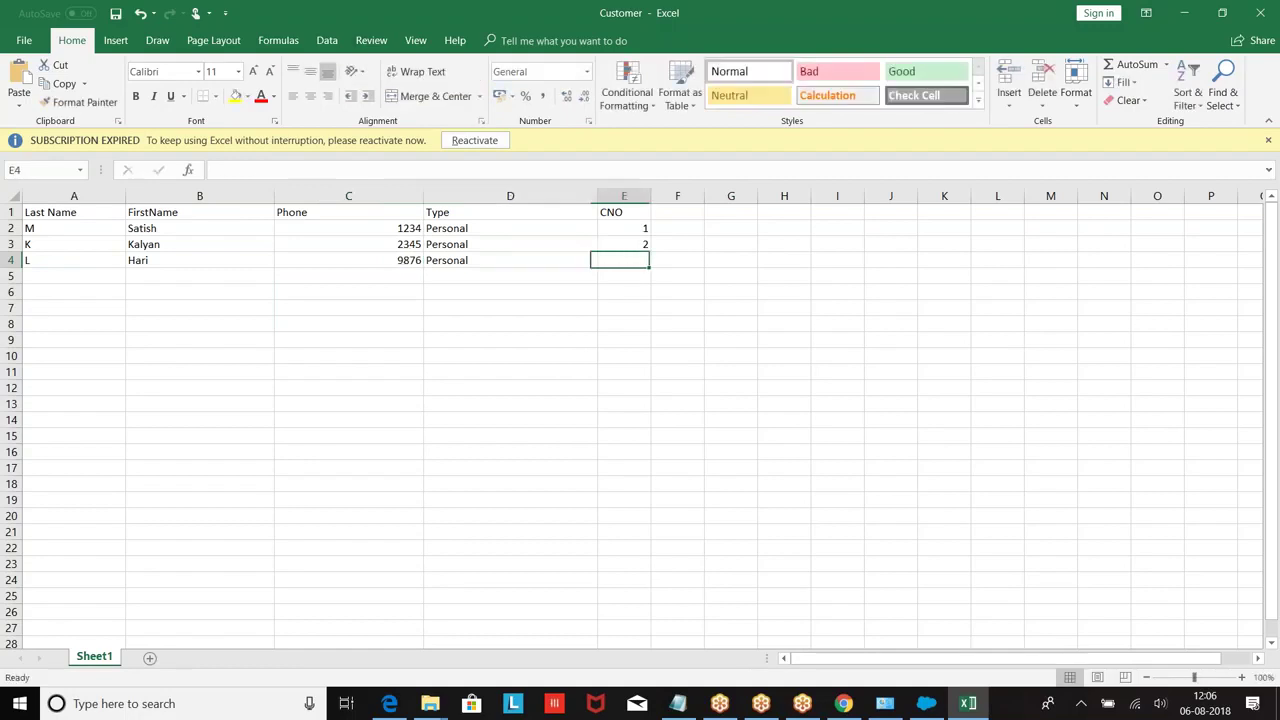
{"action": "type", "text": "3"}
Step: Enter the fourth customer row: last and first name, phone 9876, type Personal, CNO 4
{"action": "left_click", "coordinate": [65, 274]}
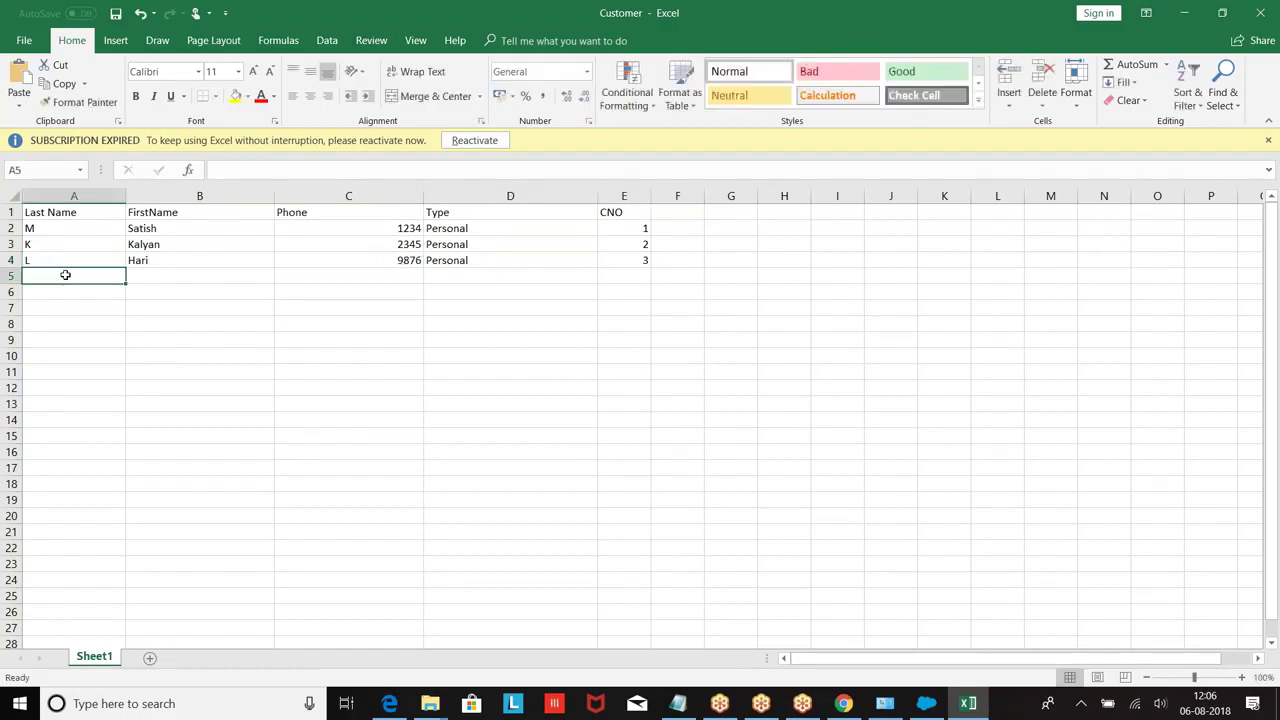
{"action": "type", "text": "N"}
{"action": "key", "text": "Tab"}
{"action": "type", "text": "Pra"}
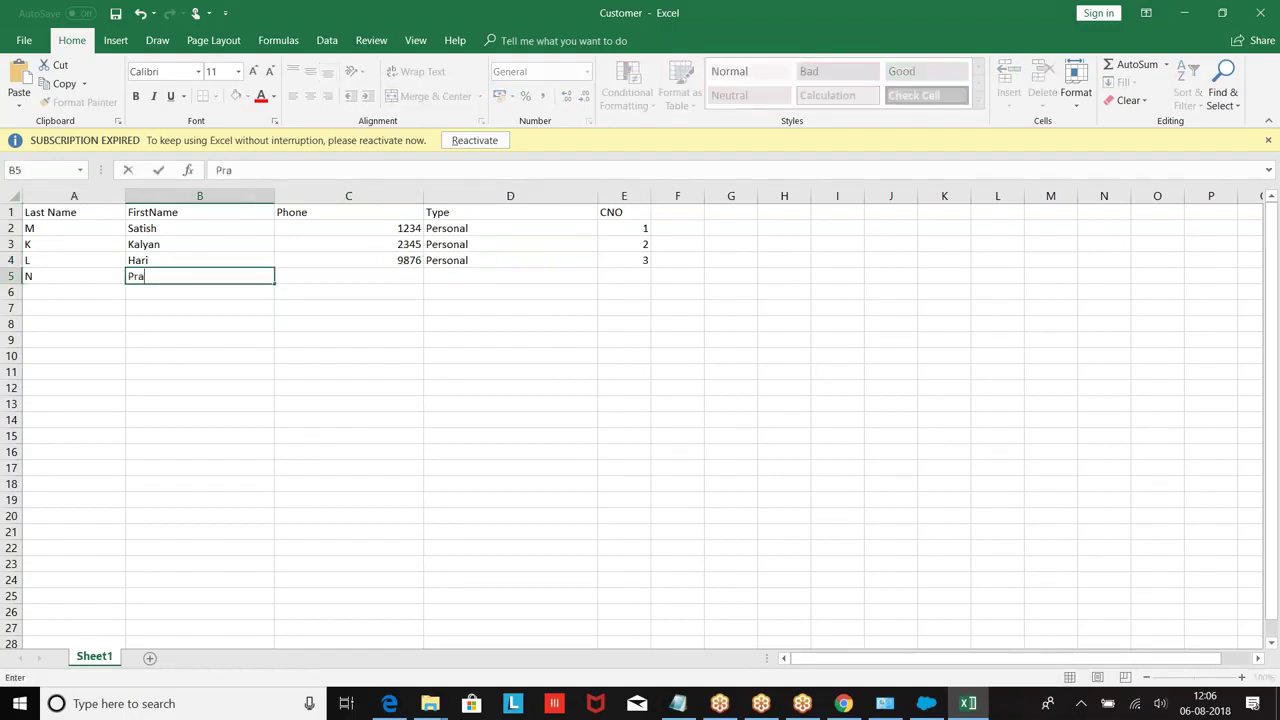
{"action": "key", "text": "Tab"}
{"action": "key", "text": "Tab"}
{"action": "key", "text": "Left"}
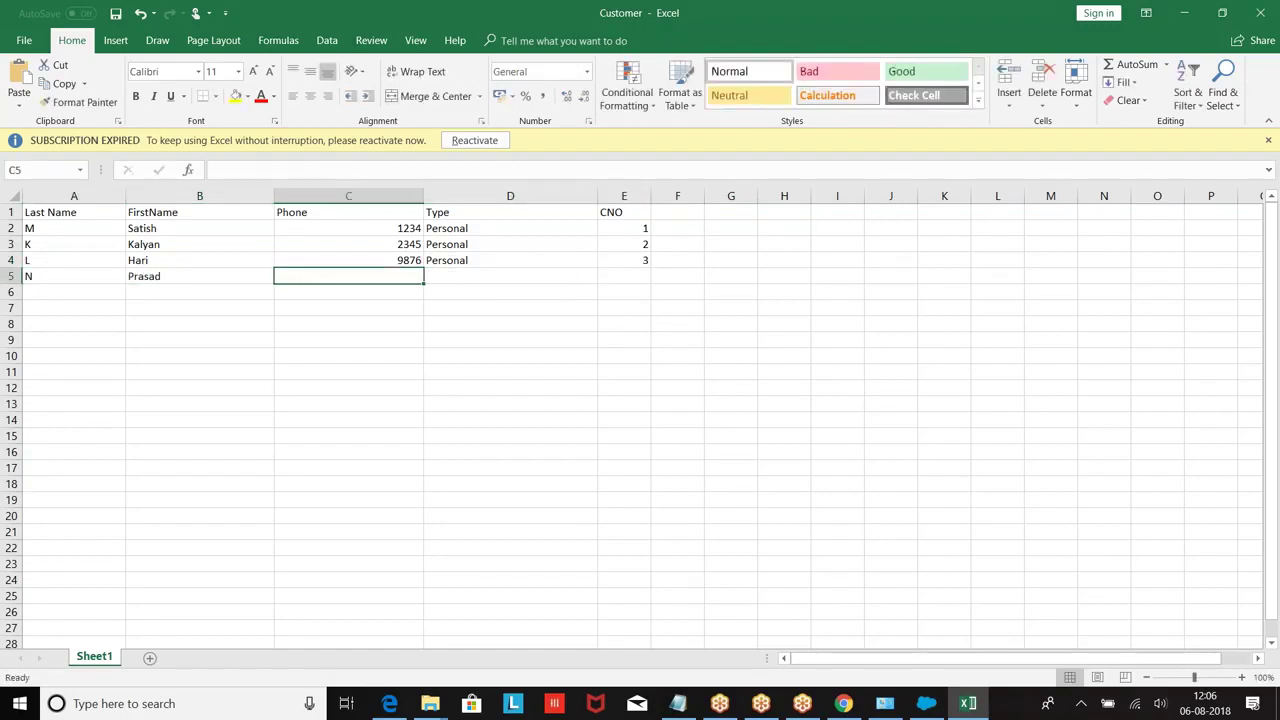
{"action": "type", "text": "9876"}
{"action": "key", "text": "Tab"}
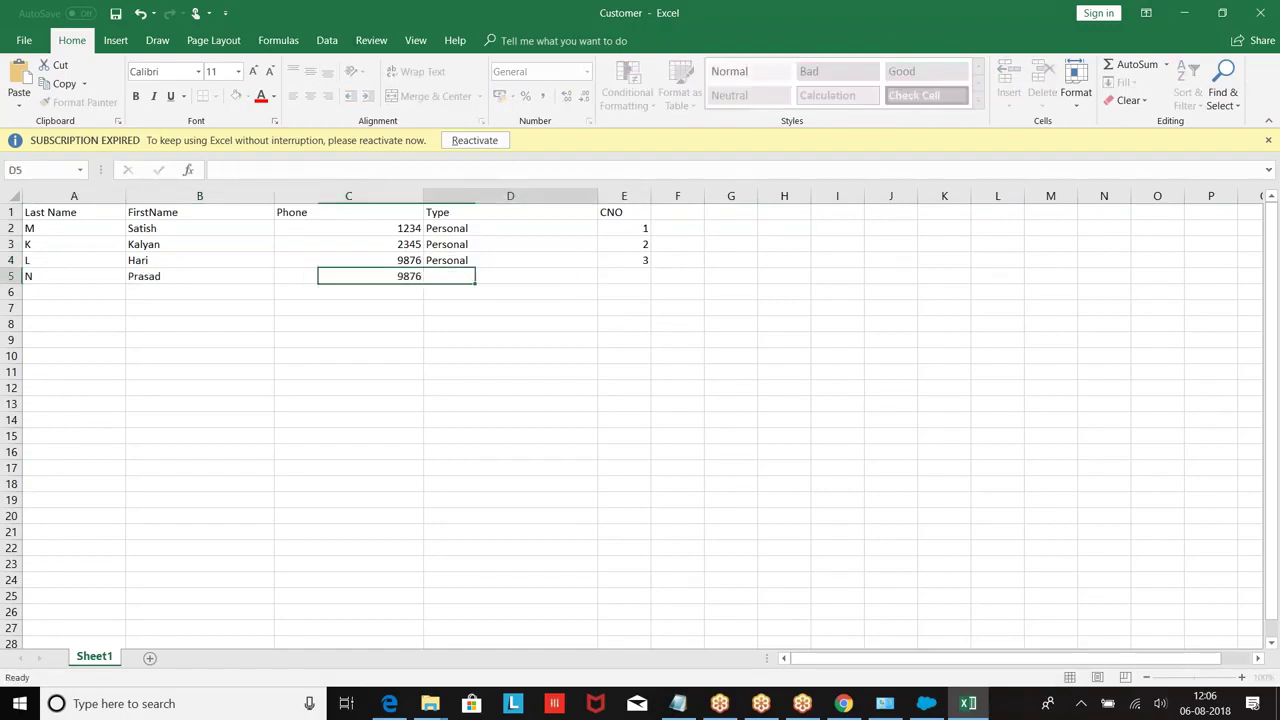
{"action": "type", "text": "Personal"}
{"action": "key", "text": "Tab"}
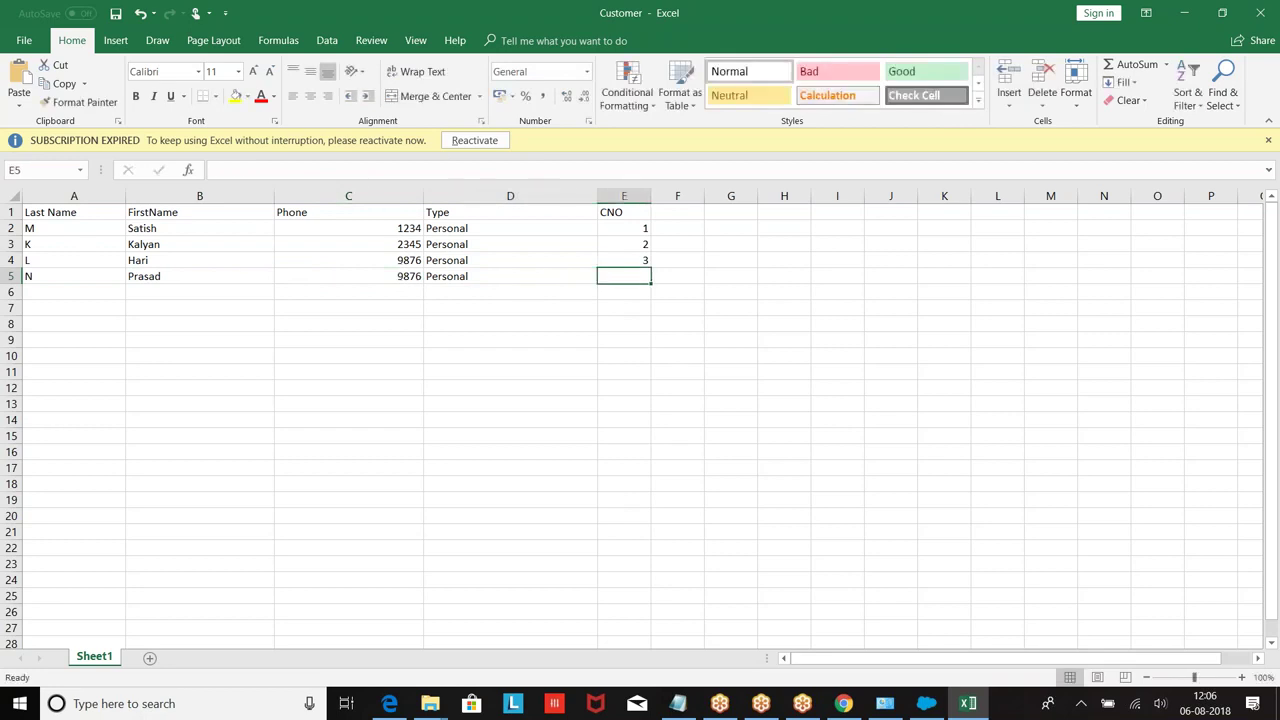
{"action": "type", "text": "4"}
{"action": "left_click", "coordinate": [63, 292]}
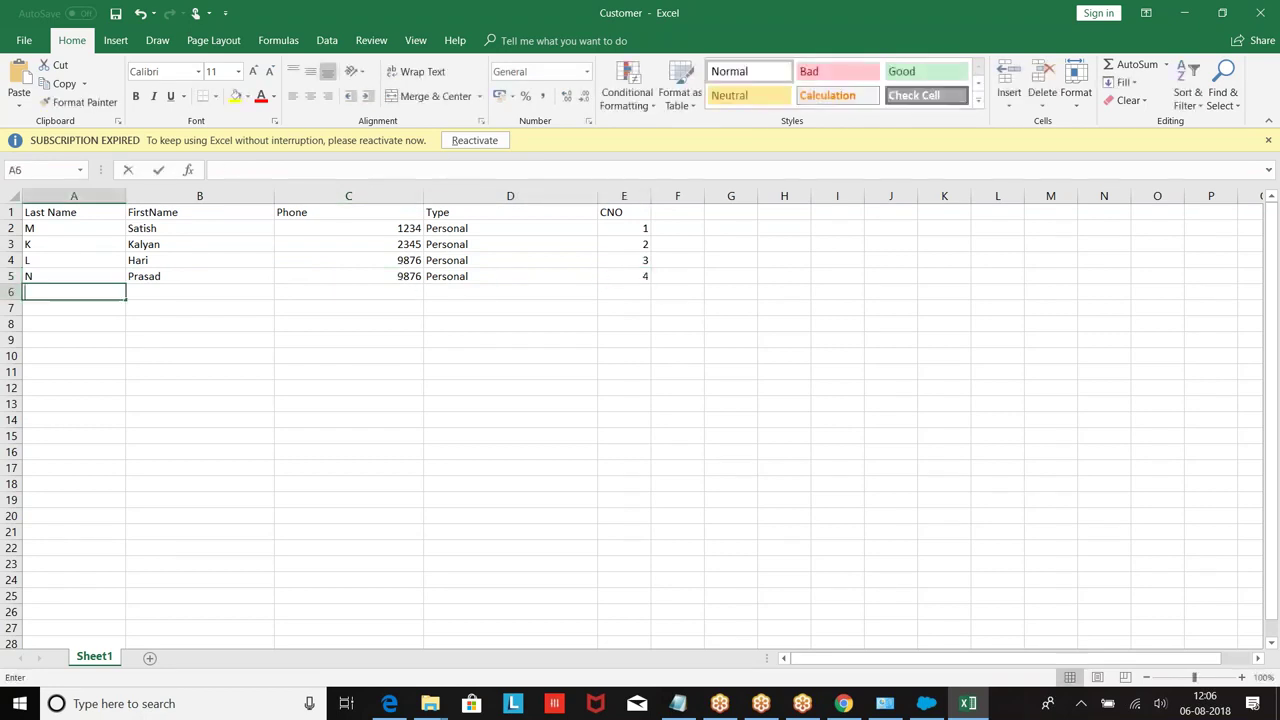
Step: Fill rows 6 and 7 with two customers' last name, first name, phone, type Personal and CNO 5 and 6
{"action": "type", "text": "K"}
{"action": "key", "text": "Tab"}
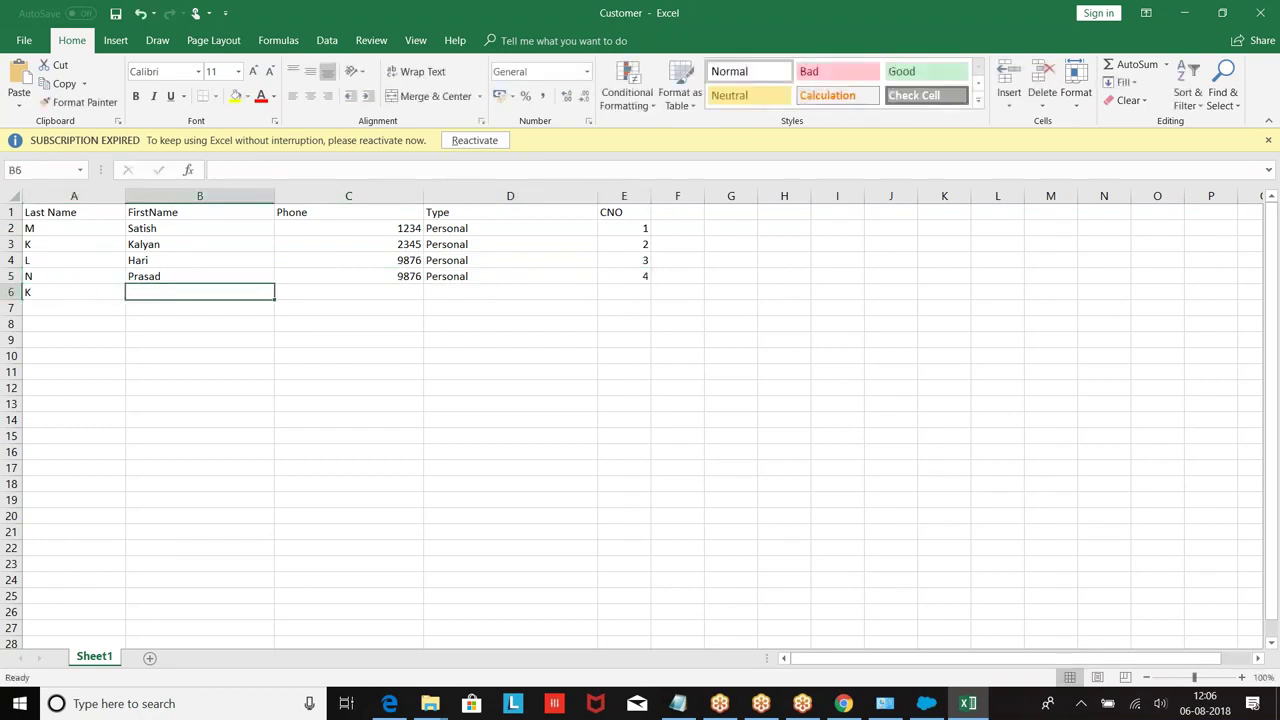
{"action": "type", "text": "Prav"}
{"action": "key", "text": "Tab"}
{"action": "type", "text": "234"}
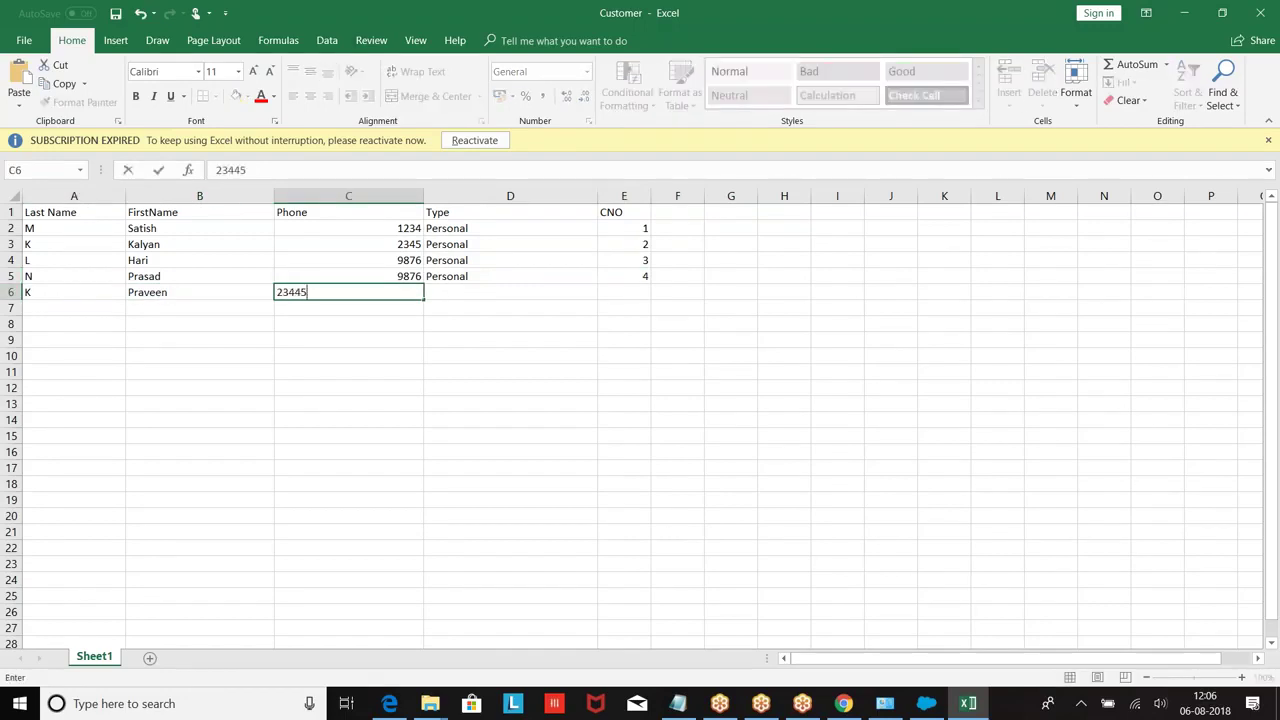
{"action": "type", "text": "45"}
{"action": "key", "text": "Tab"}
{"action": "type", "text": "Personal"}
{"action": "key", "text": "Tab"}
{"action": "type", "text": "5"}
{"action": "key", "text": "Return"}
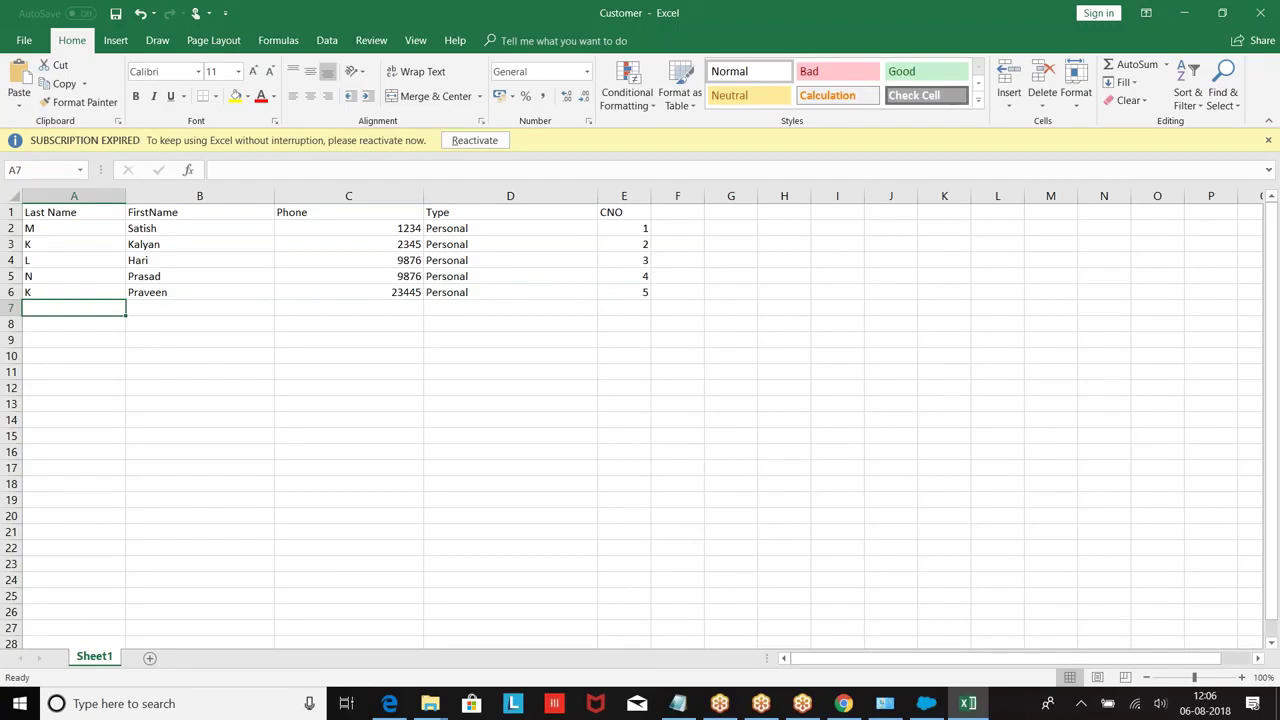
{"action": "type", "text": "SK"}
{"action": "key", "text": "Tab"}
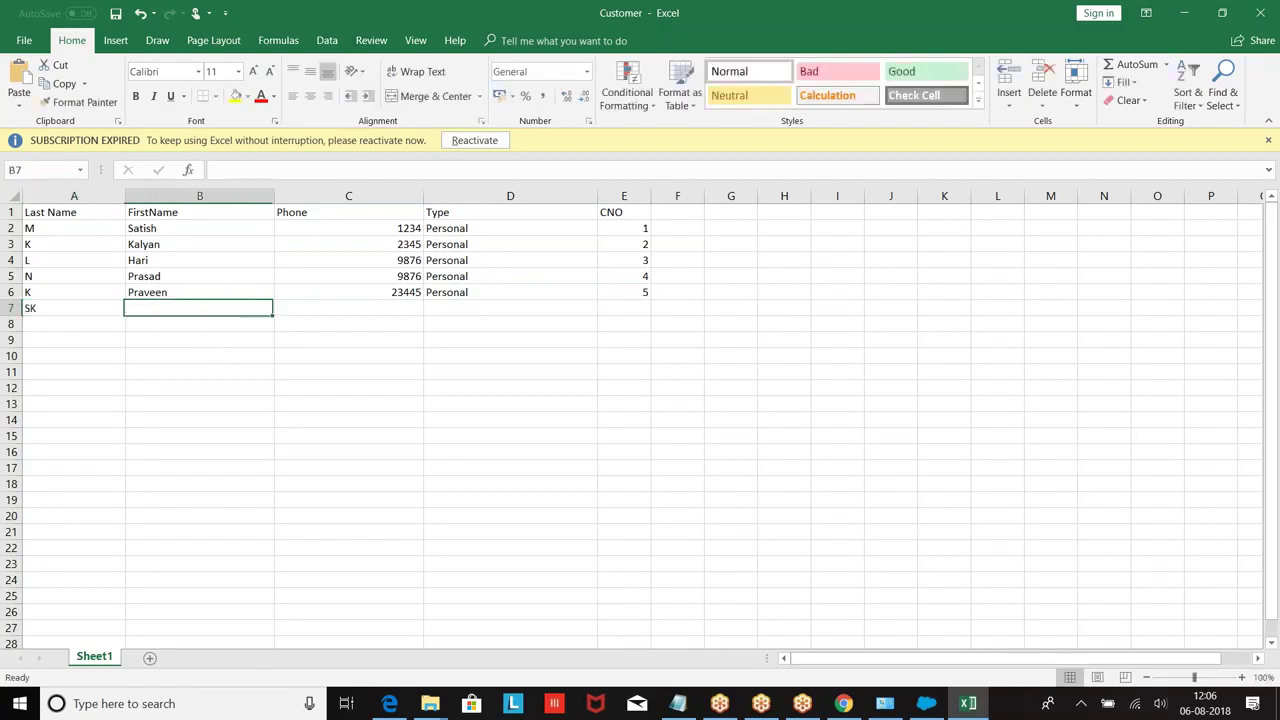
{"action": "type", "text": "Faraz"}
{"action": "key", "text": "Tab"}
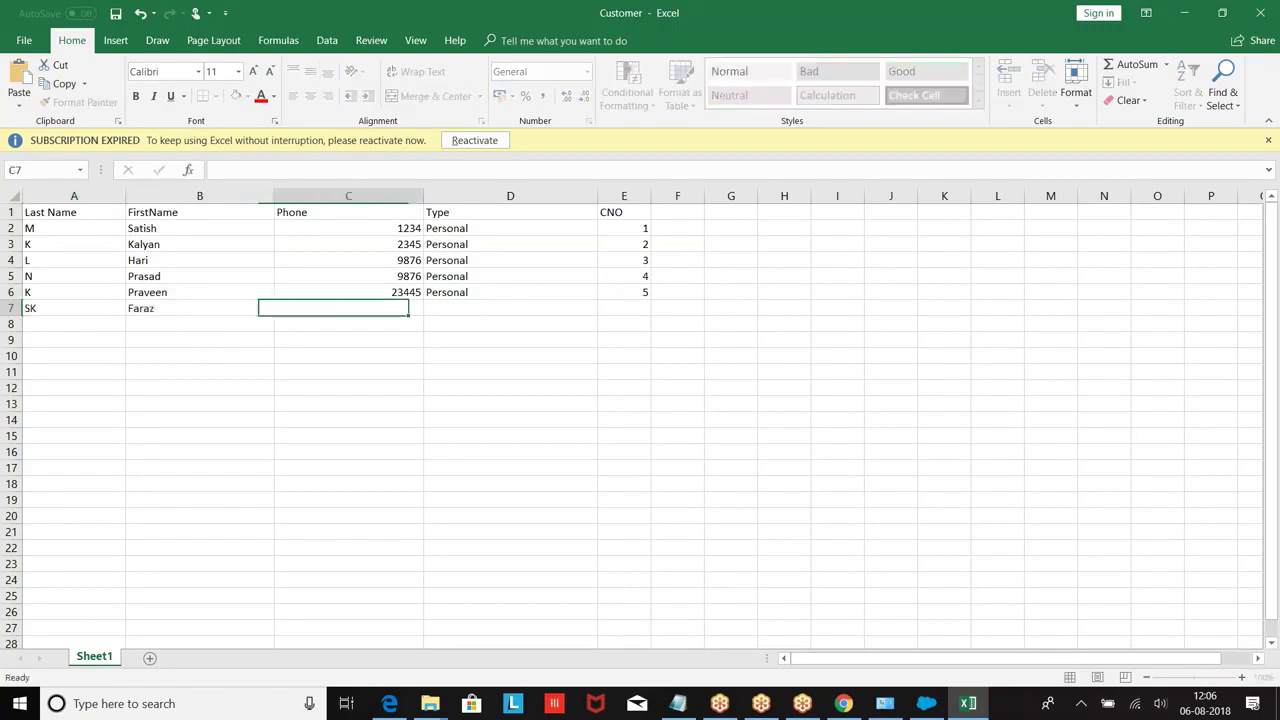
{"action": "type", "text": "9876"}
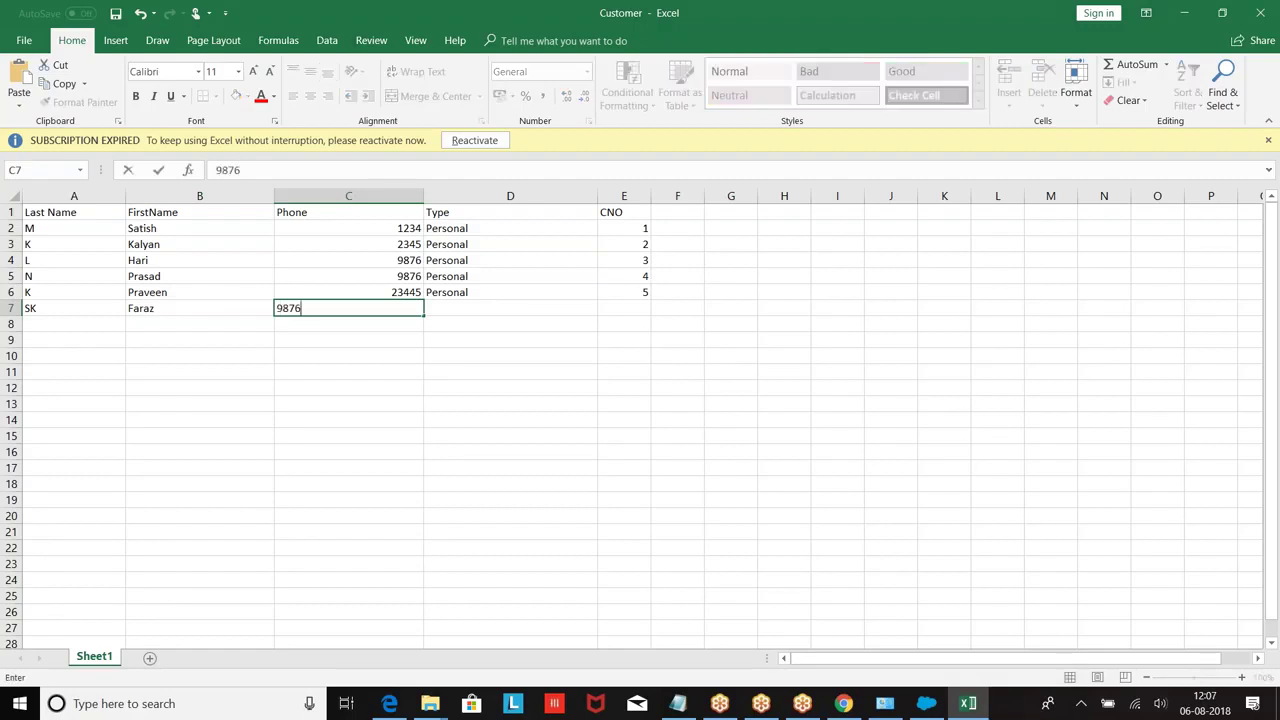
{"action": "key", "text": "Tab"}
{"action": "type", "text": "P"}
{"action": "key", "text": "Tab"}
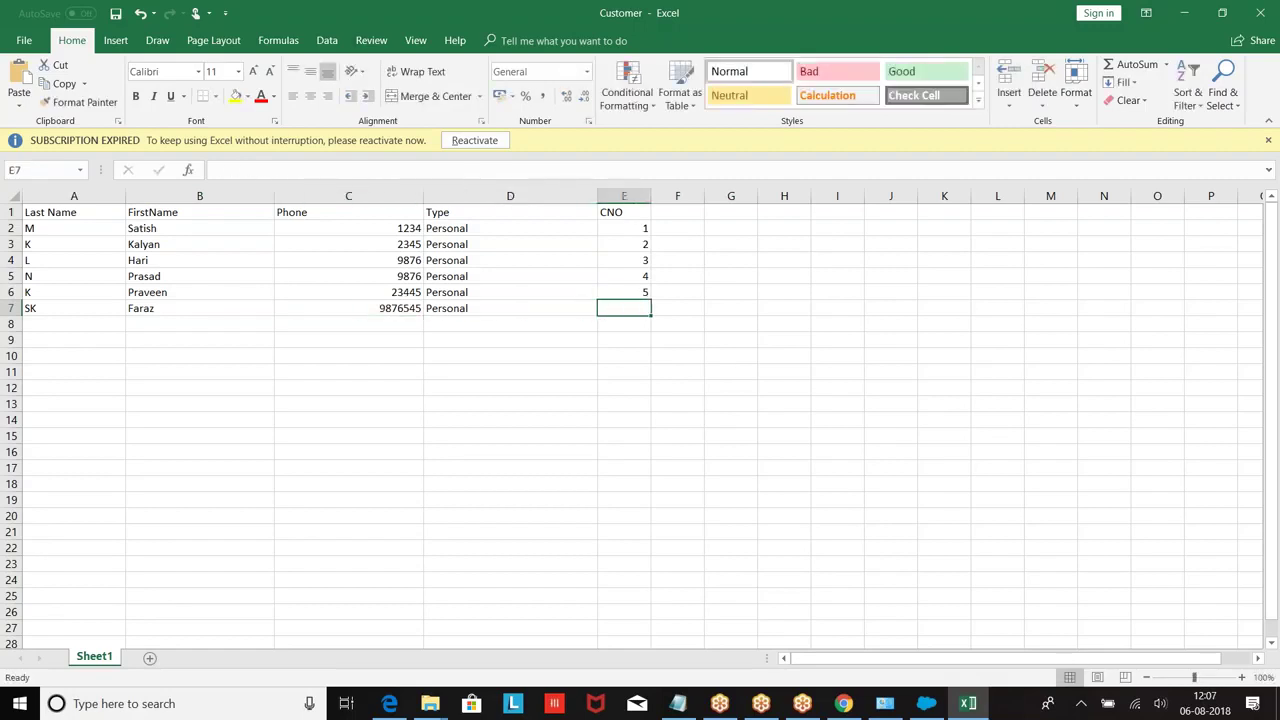
{"action": "key", "text": "Tab"}
{"action": "left_click", "coordinate": [636, 309]}
{"action": "type", "text": "6"}
{"action": "left_click", "coordinate": [73, 325]}
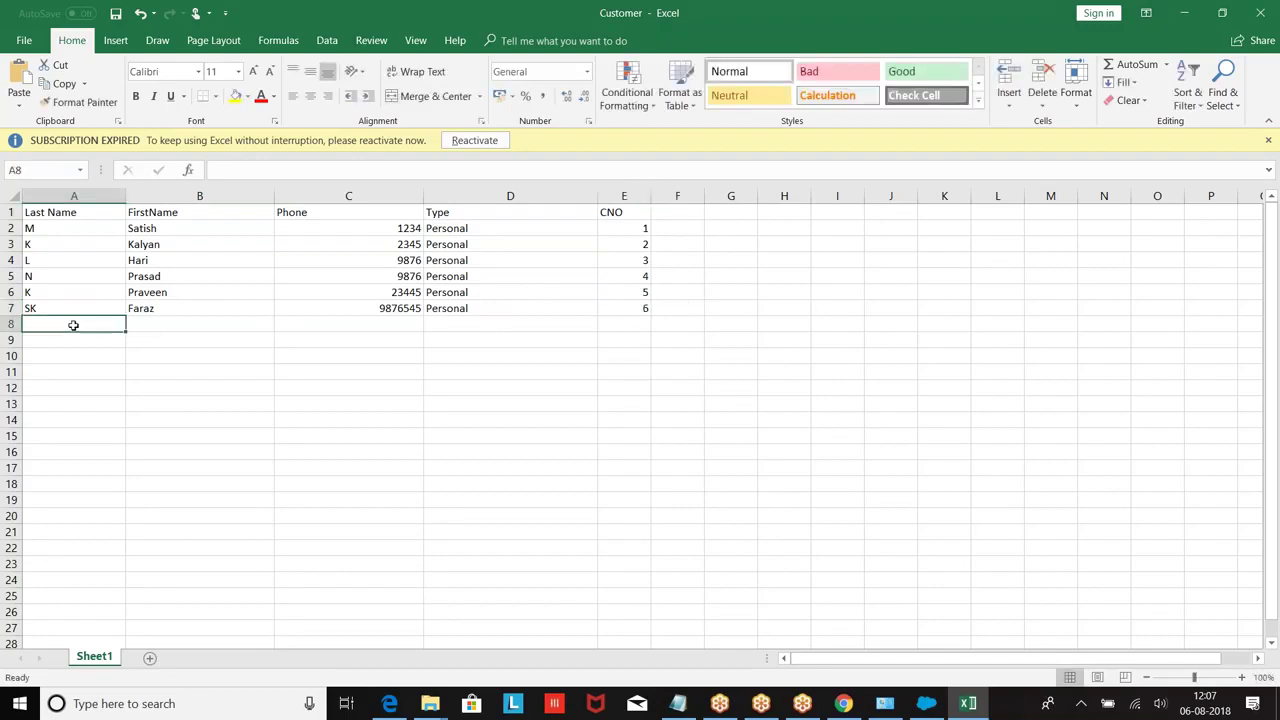
Step: Fill rows 8 and 9 with two more customers' names and phones, type Personal, both with CNO 7
{"action": "type", "text": "M"}
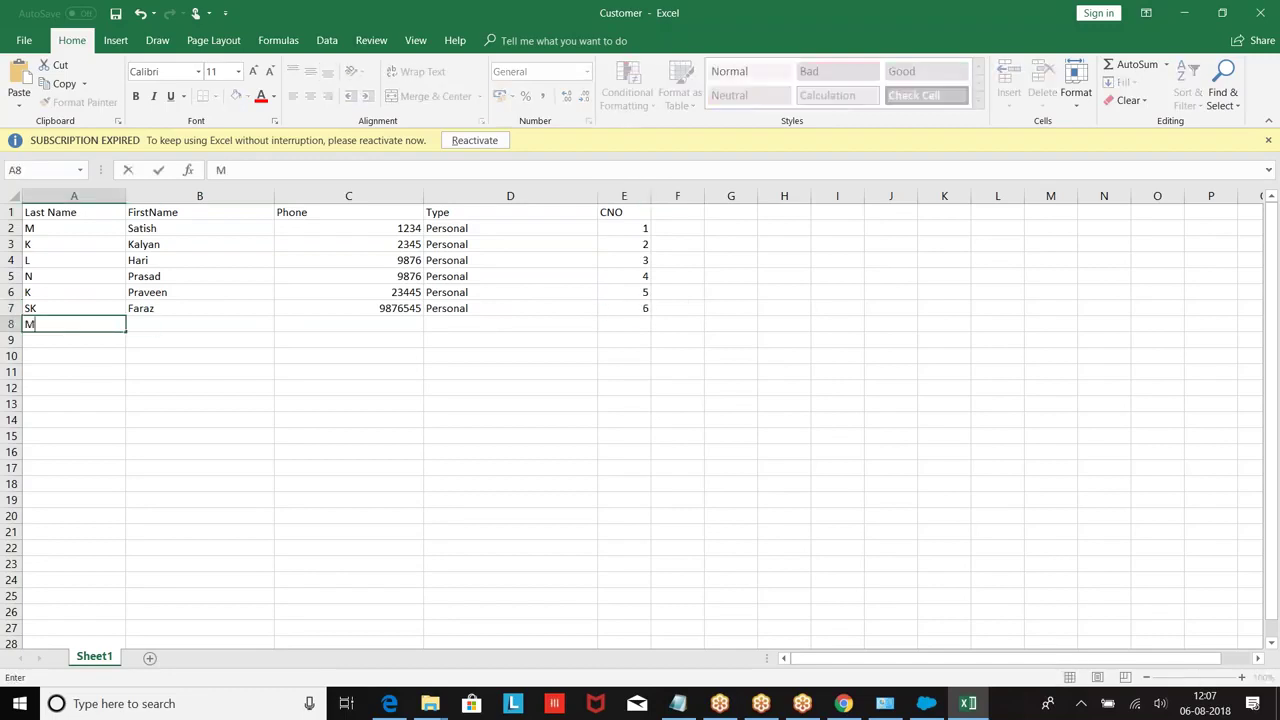
{"action": "key", "text": "Tab"}
{"action": "type", "text": "Prasan"}
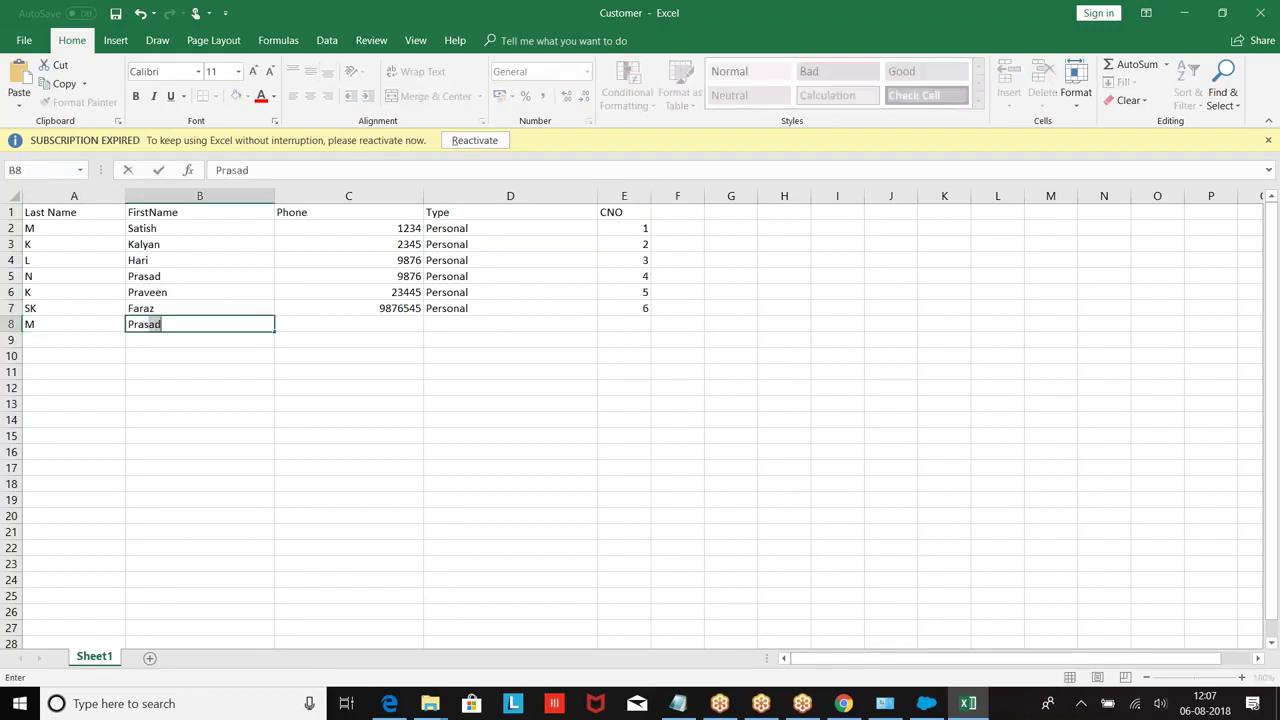
{"action": "type", "text": "thi"}
{"action": "key", "text": "Tab"}
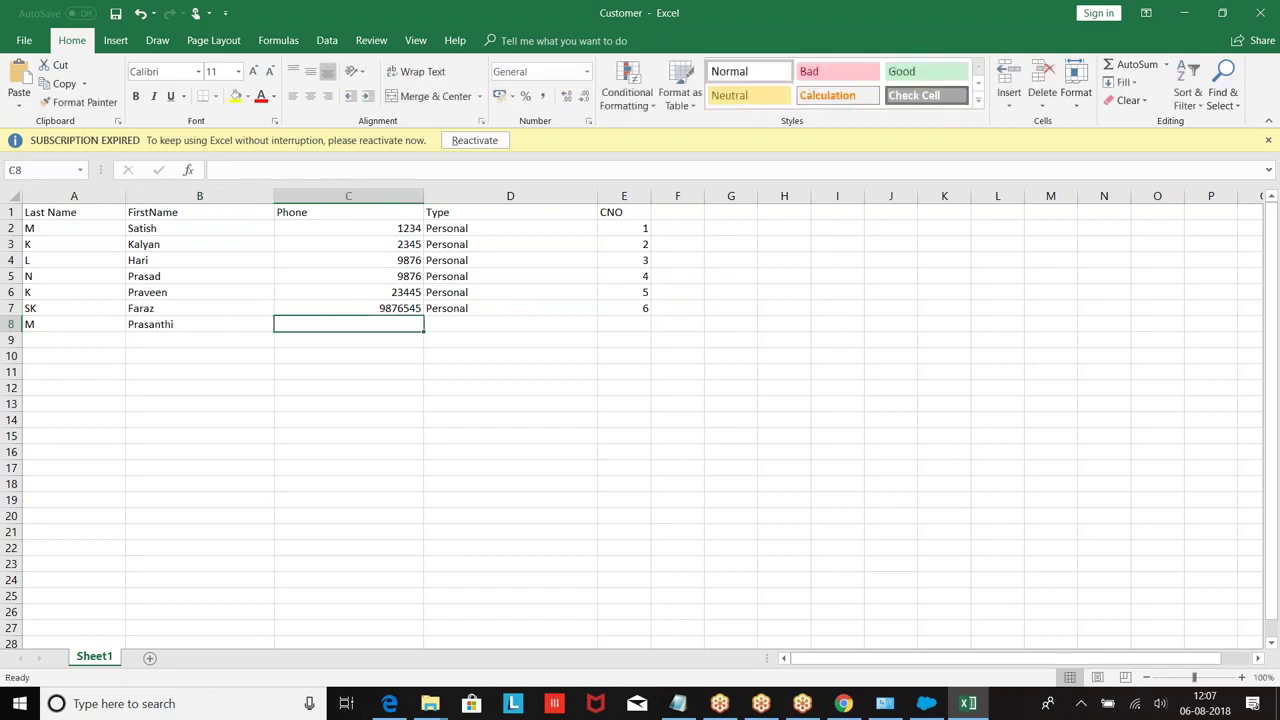
{"action": "type", "text": "8765"}
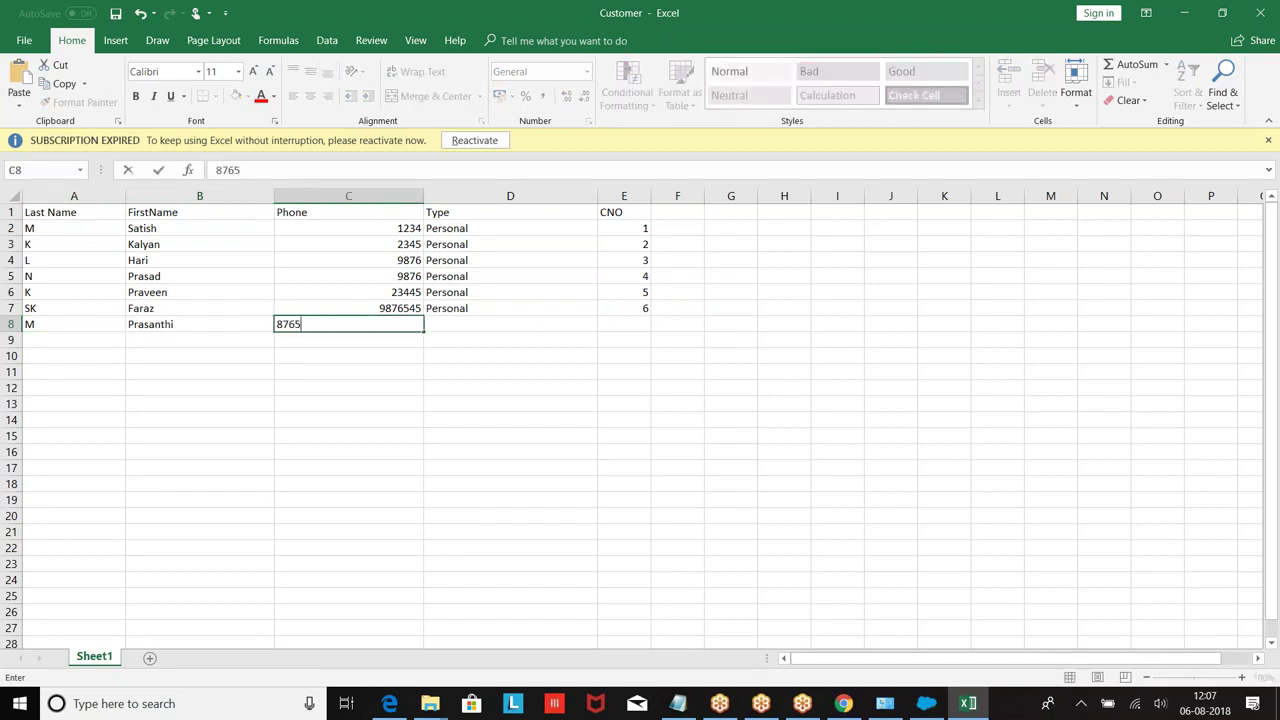
{"action": "key", "text": "Tab"}
{"action": "type", "text": "Personal"}
{"action": "key", "text": "Tab"}
{"action": "type", "text": "7"}
{"action": "key", "text": "Return"}
{"action": "type", "text": "N"}
{"action": "key", "text": "Tab"}
{"action": "type", "text": "Neha"}
{"action": "key", "text": "Tab"}
{"action": "key", "text": "Tab"}
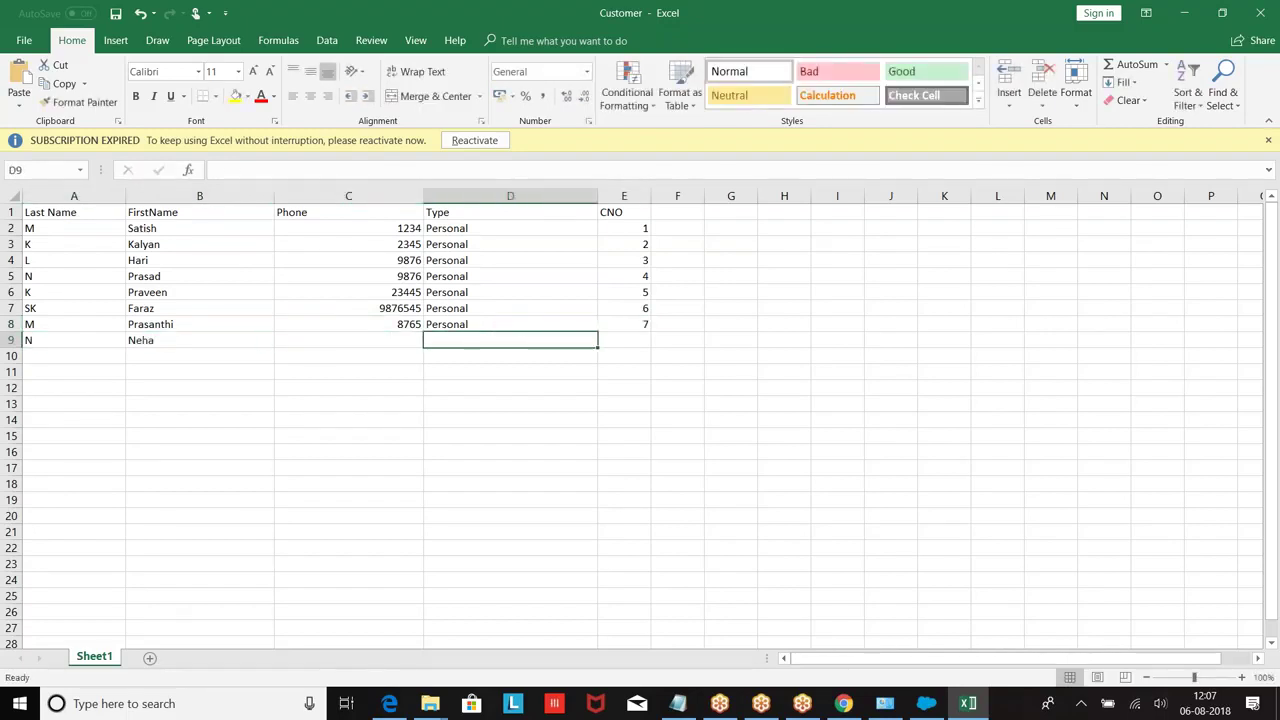
{"action": "left_click", "coordinate": [348, 340]}
{"action": "type", "text": "5678"}
{"action": "key", "text": "Tab"}
{"action": "type", "text": "Personal"}
{"action": "key", "text": "Tab"}
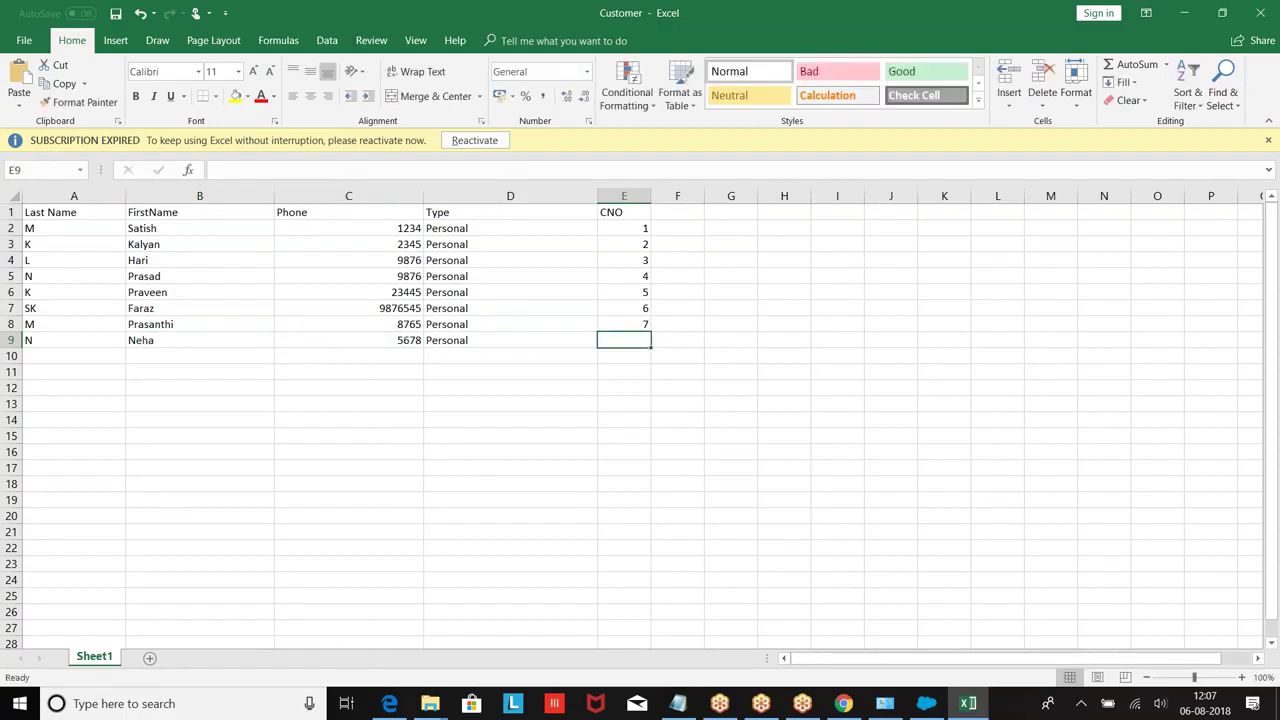
{"action": "type", "text": "7"}
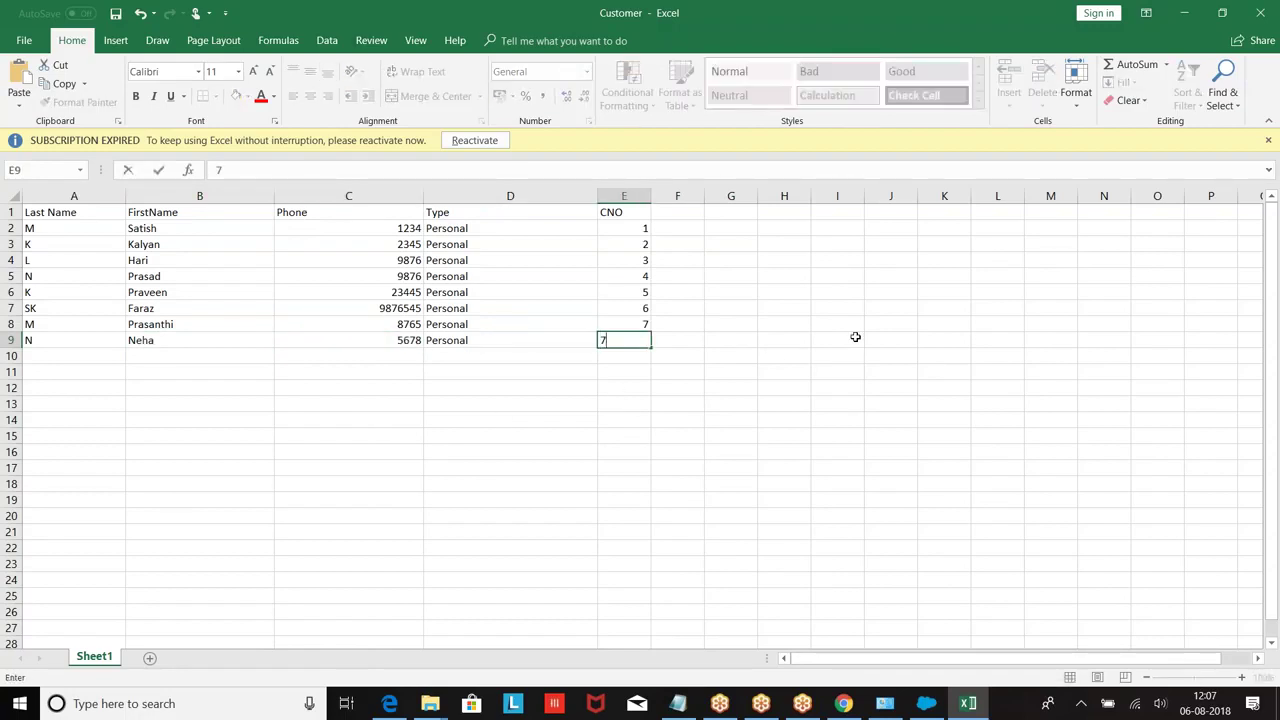
{"action": "left_click", "coordinate": [855, 338]}
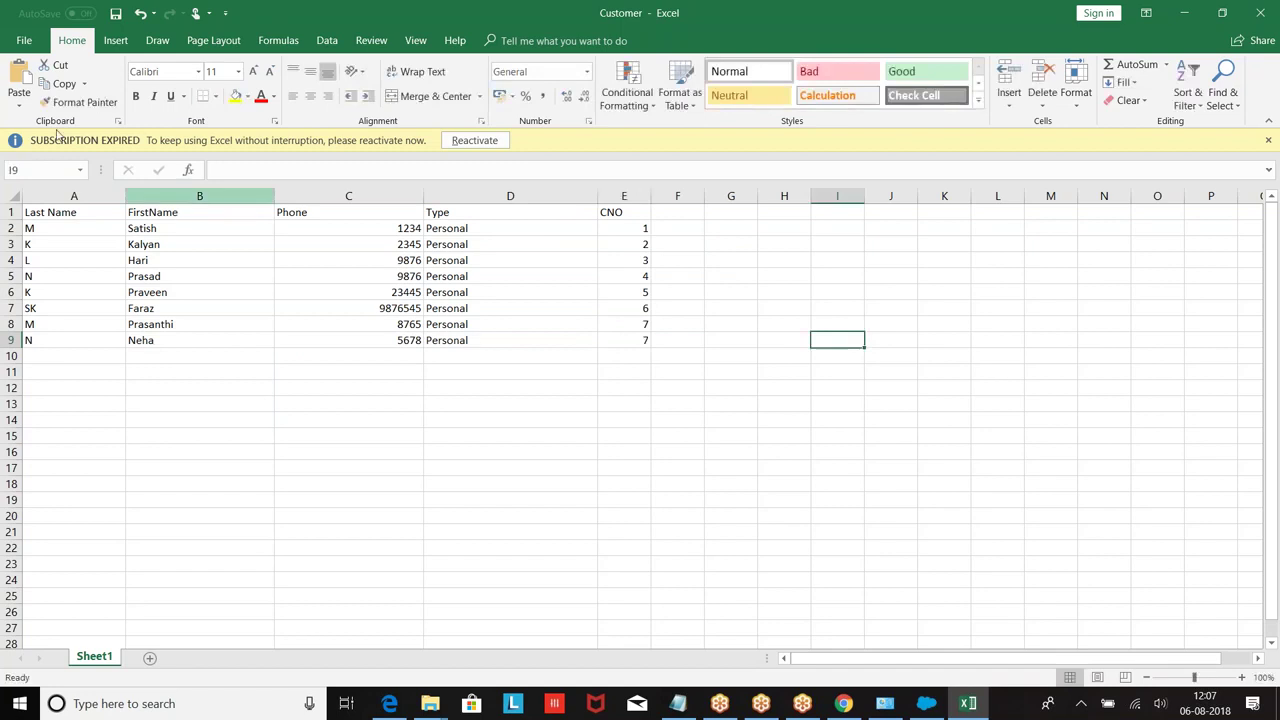
Step: Save the sheet as Customer in CSV (Comma delimited) format, declining to overwrite Customer.xlsx
{"action": "left_click", "coordinate": [24, 40]}
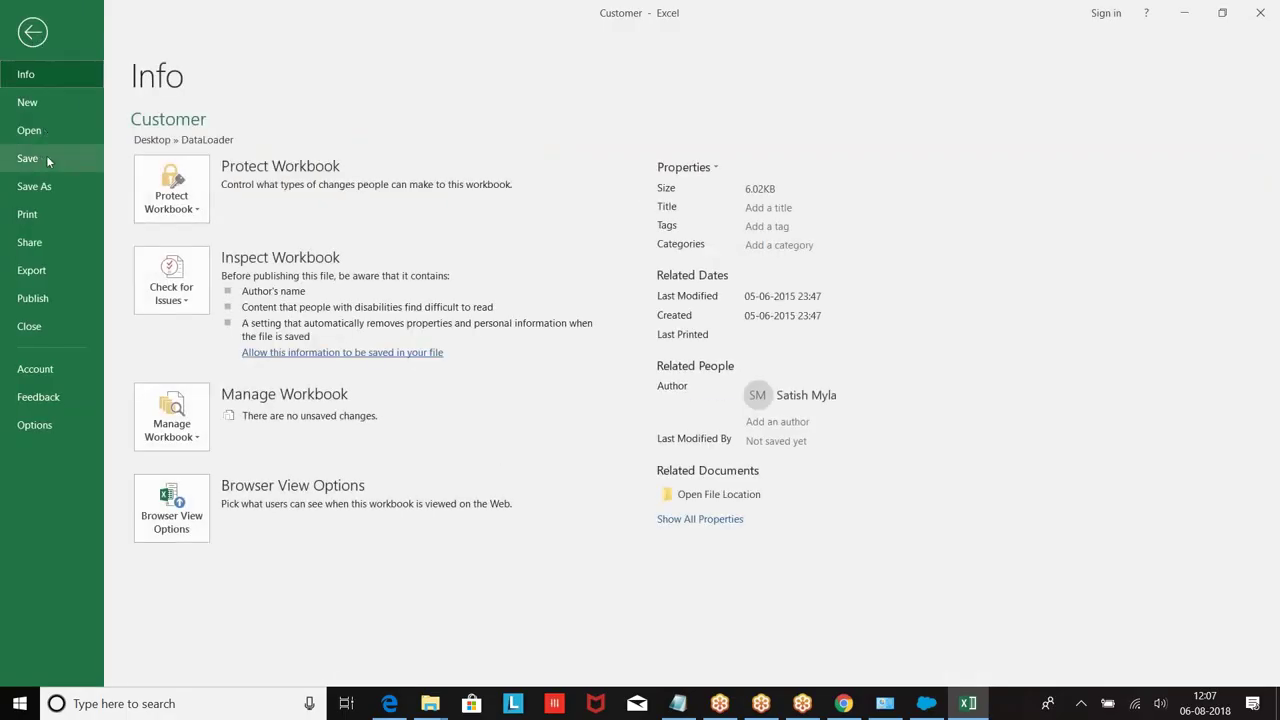
{"action": "left_click", "coordinate": [44, 188]}
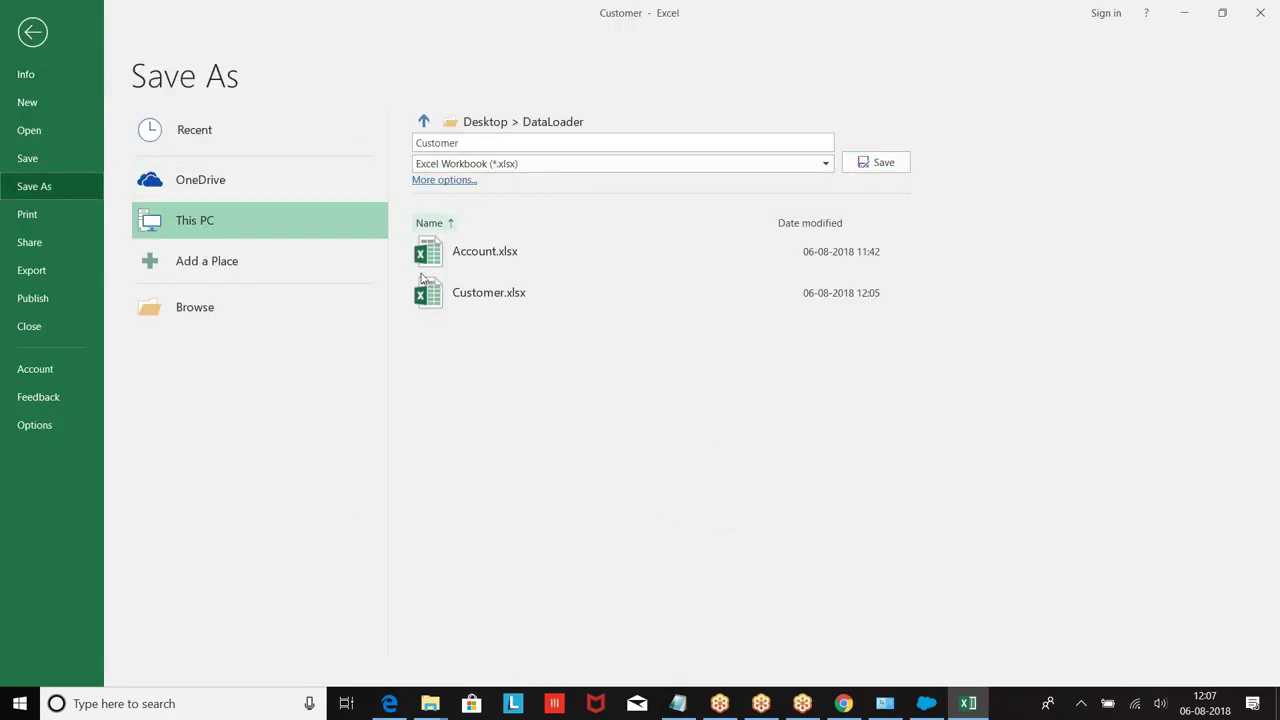
{"action": "left_click", "coordinate": [881, 165]}
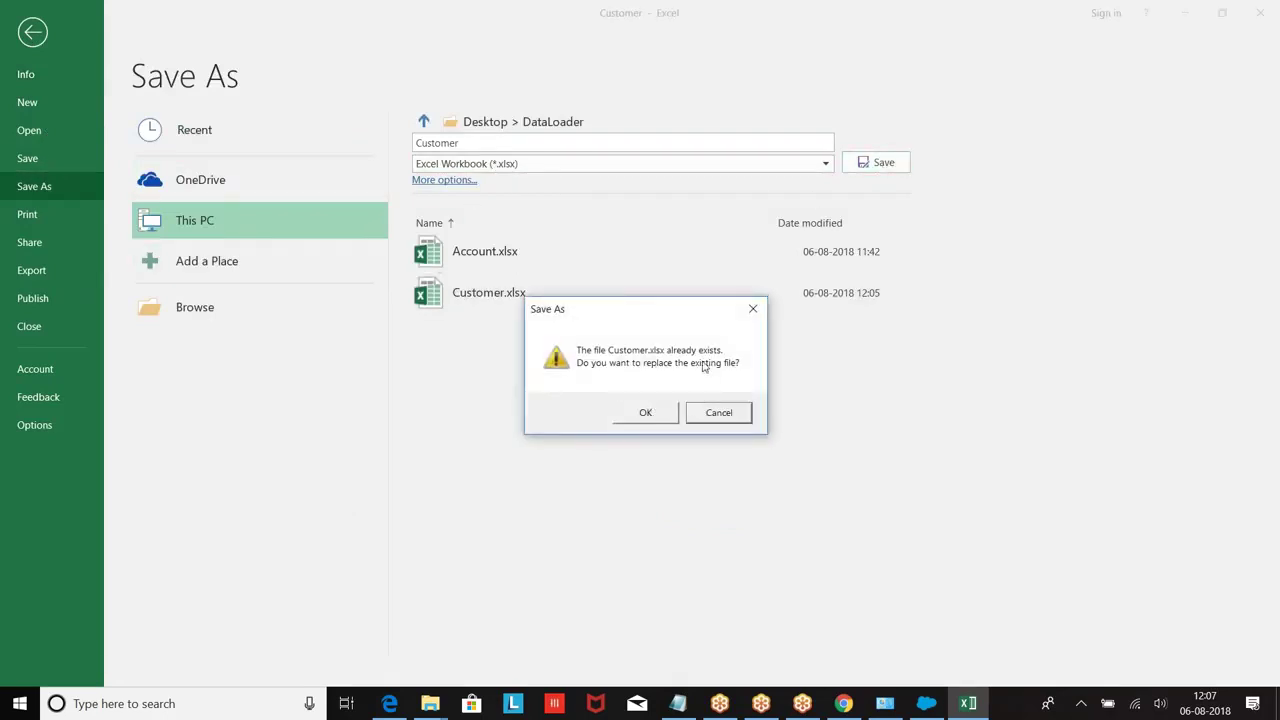
{"action": "left_click", "coordinate": [719, 411]}
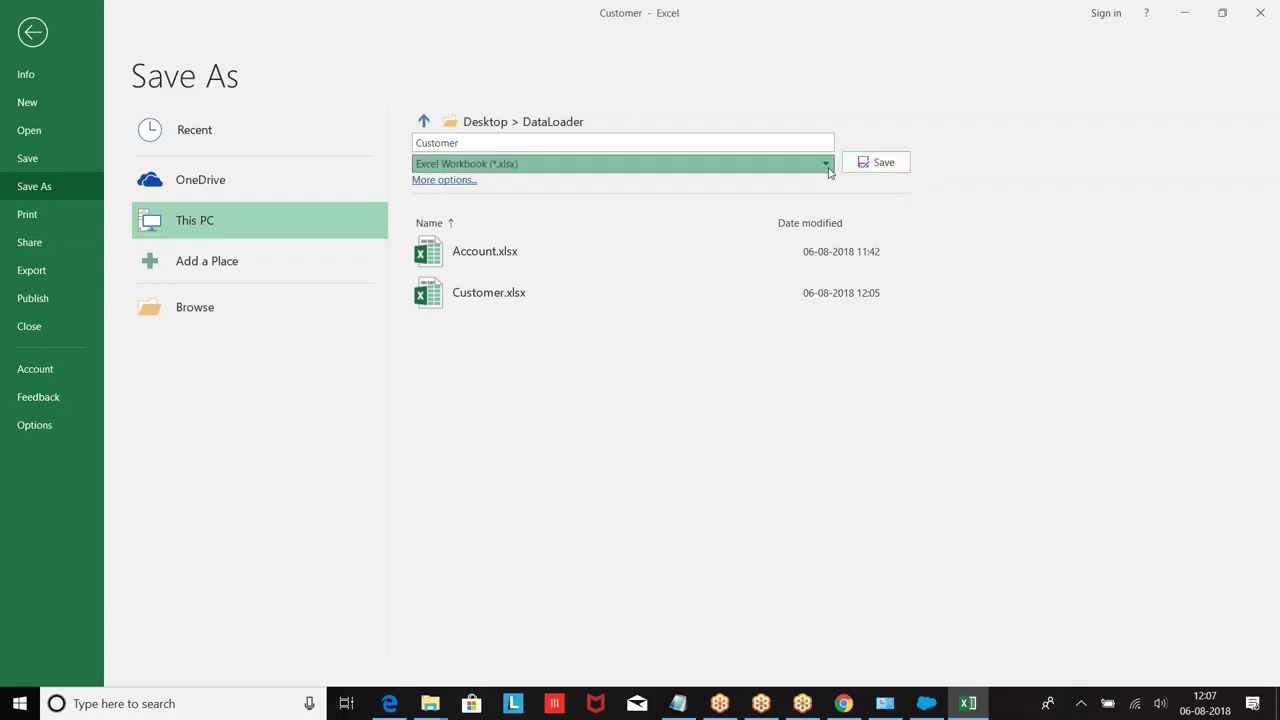
{"action": "left_click", "coordinate": [800, 163]}
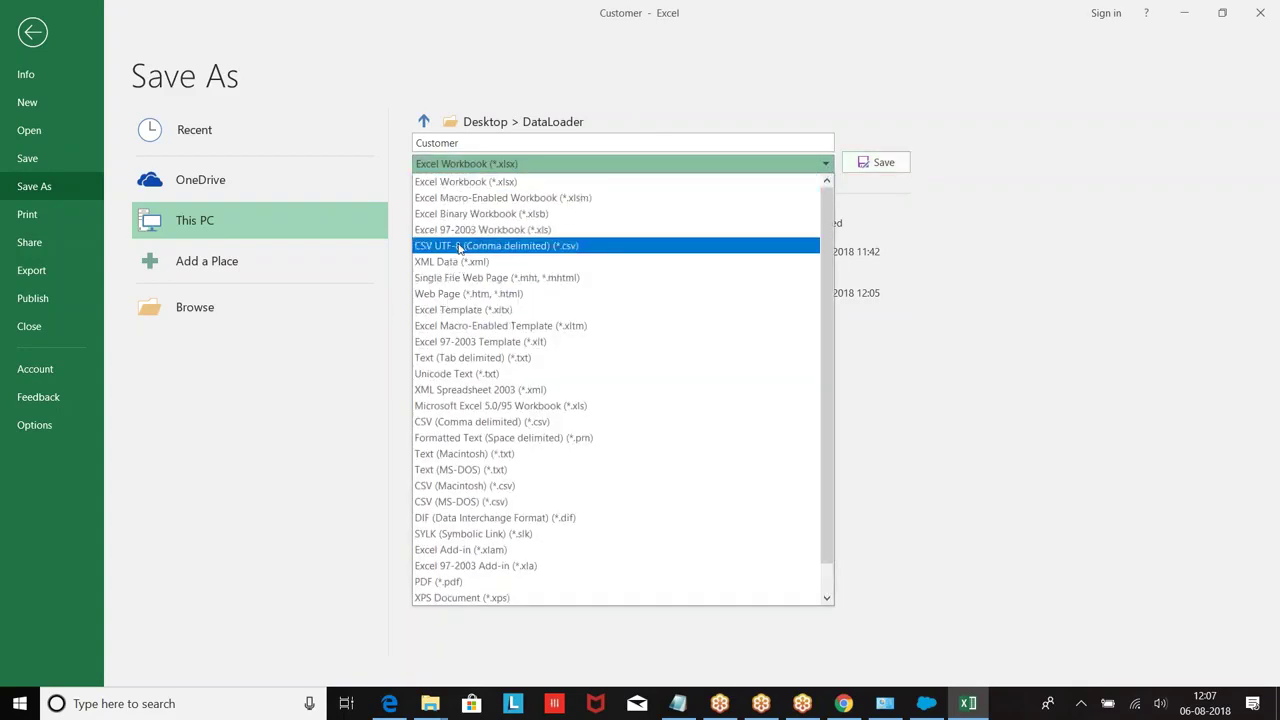
{"action": "left_click", "coordinate": [460, 420]}
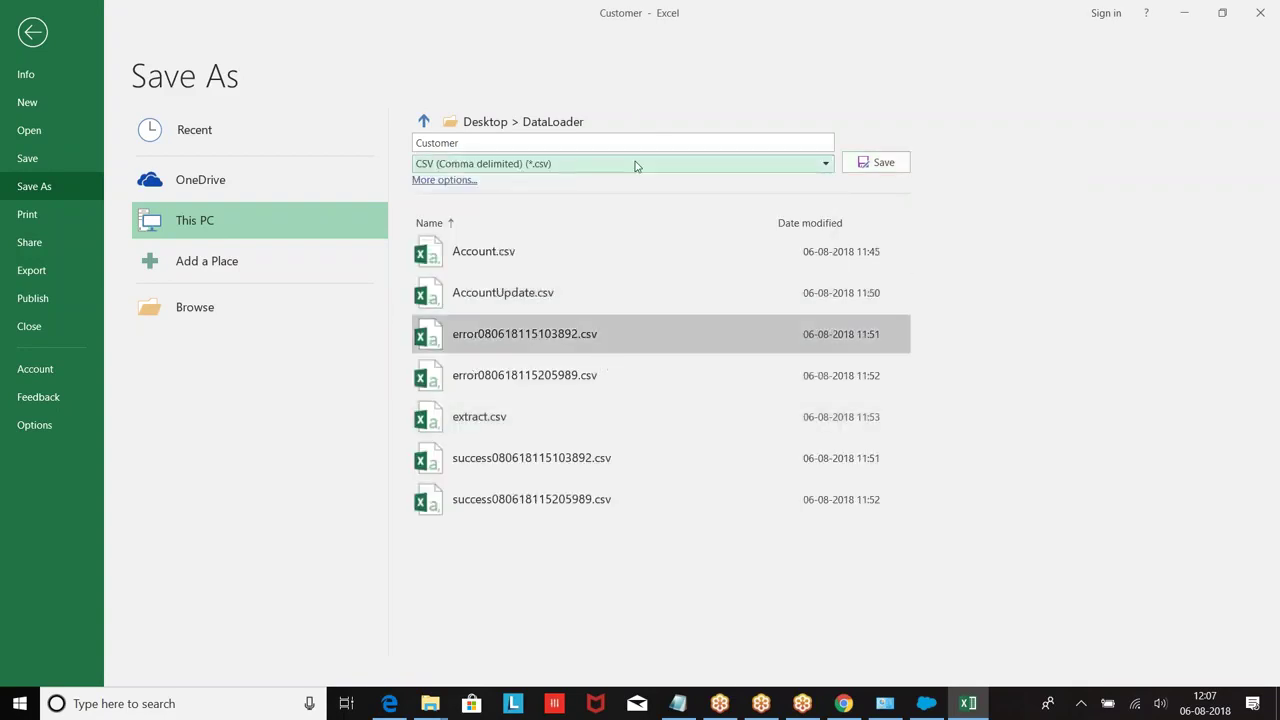
{"action": "left_click", "coordinate": [870, 162]}
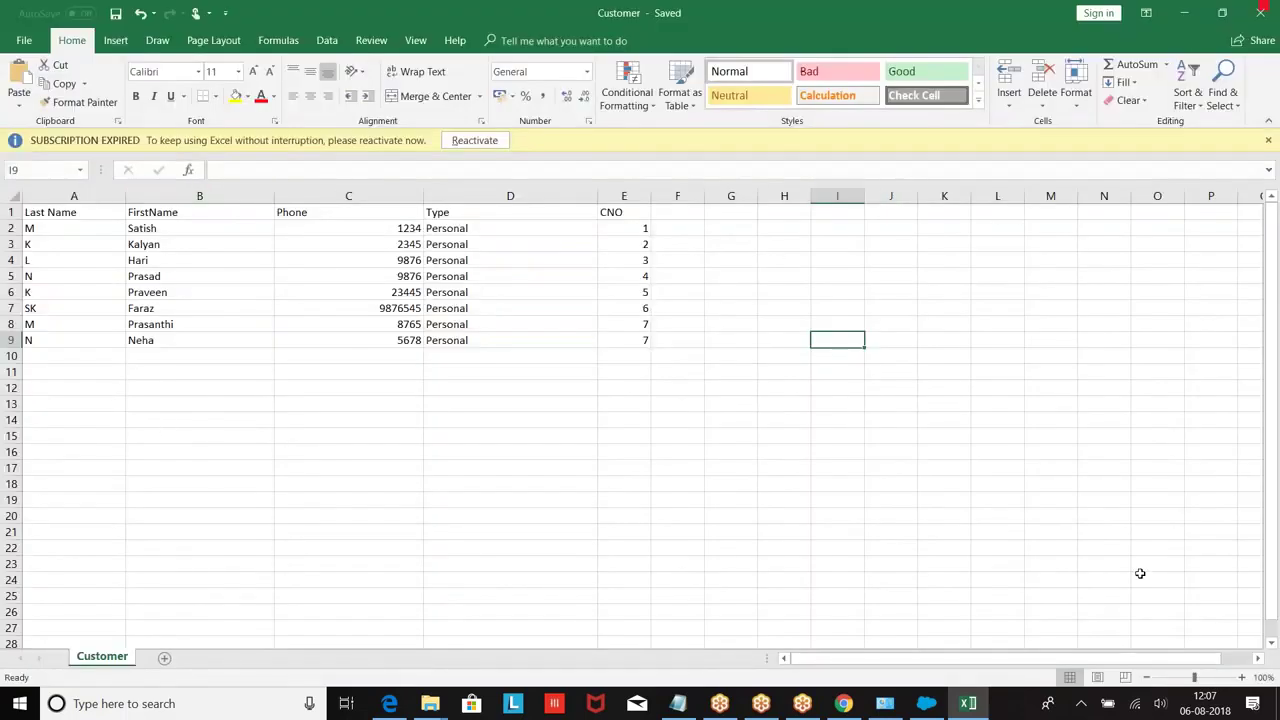
Step: Bring Data Loader forward and start an Upsert operation
{"action": "left_click", "coordinate": [926, 703]}
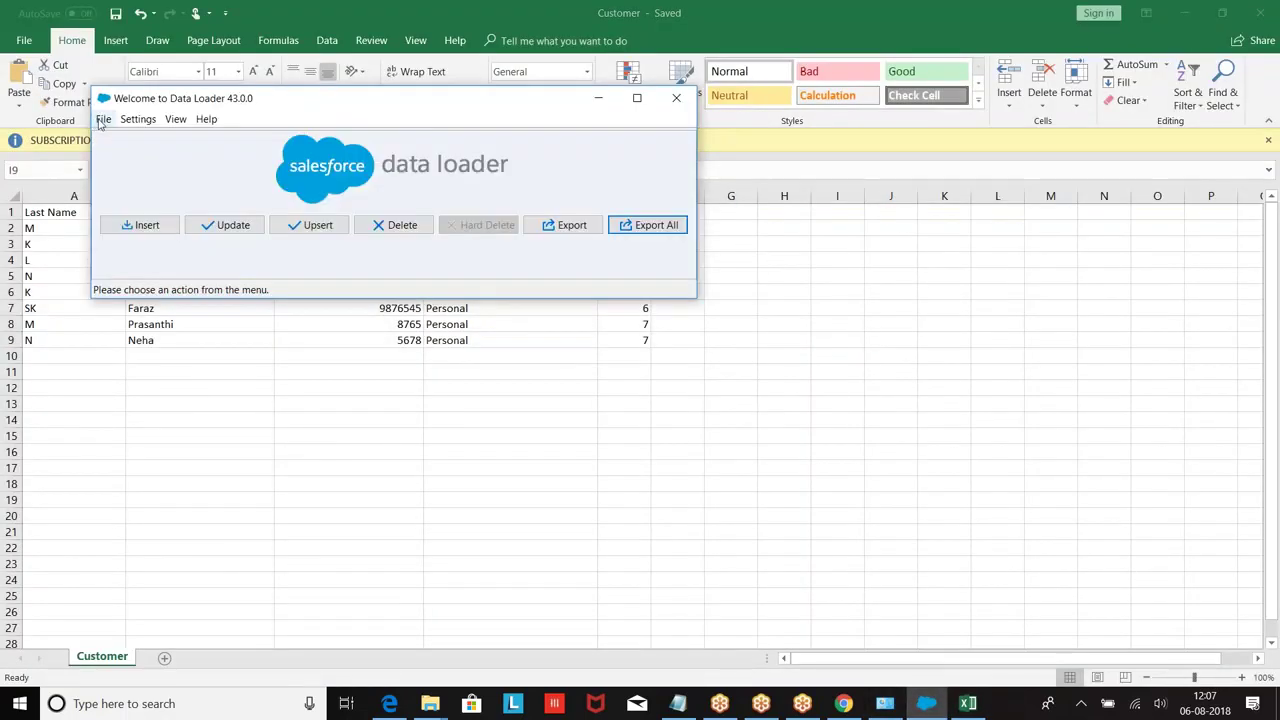
{"action": "left_click", "coordinate": [103, 119]}
{"action": "left_click", "coordinate": [104, 120]}
{"action": "left_click", "coordinate": [103, 119]}
{"action": "left_click", "coordinate": [128, 254]}
{"action": "left_click", "coordinate": [310, 226]}
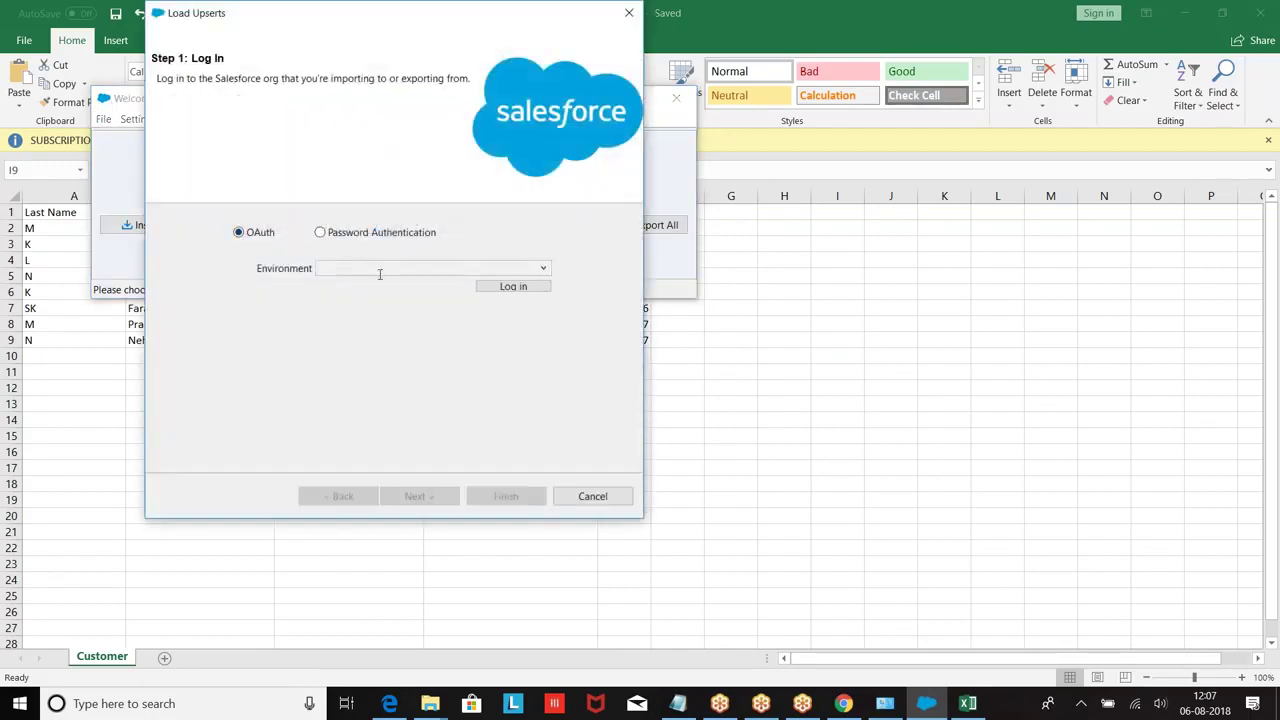
Step: Log in to the Production org with the admin username and password, allow access, and continue
{"action": "left_click", "coordinate": [380, 270]}
{"action": "left_click", "coordinate": [372, 287]}
{"action": "left_click", "coordinate": [516, 289]}
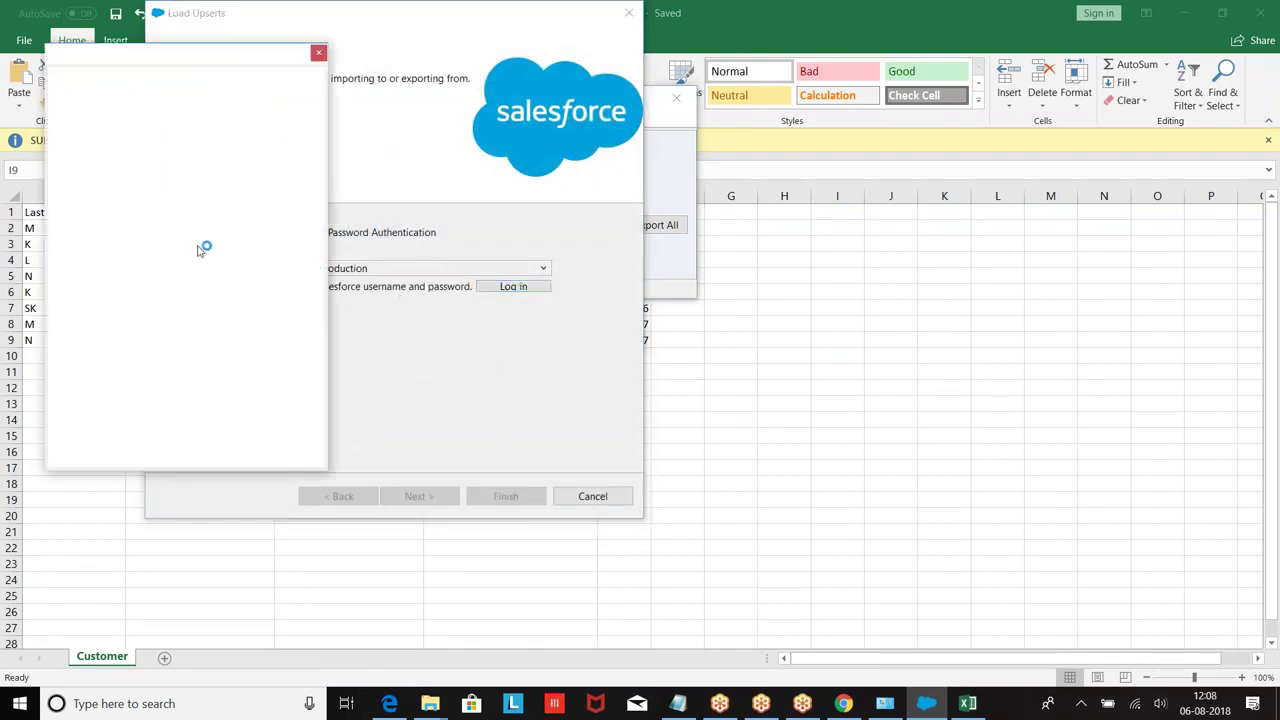
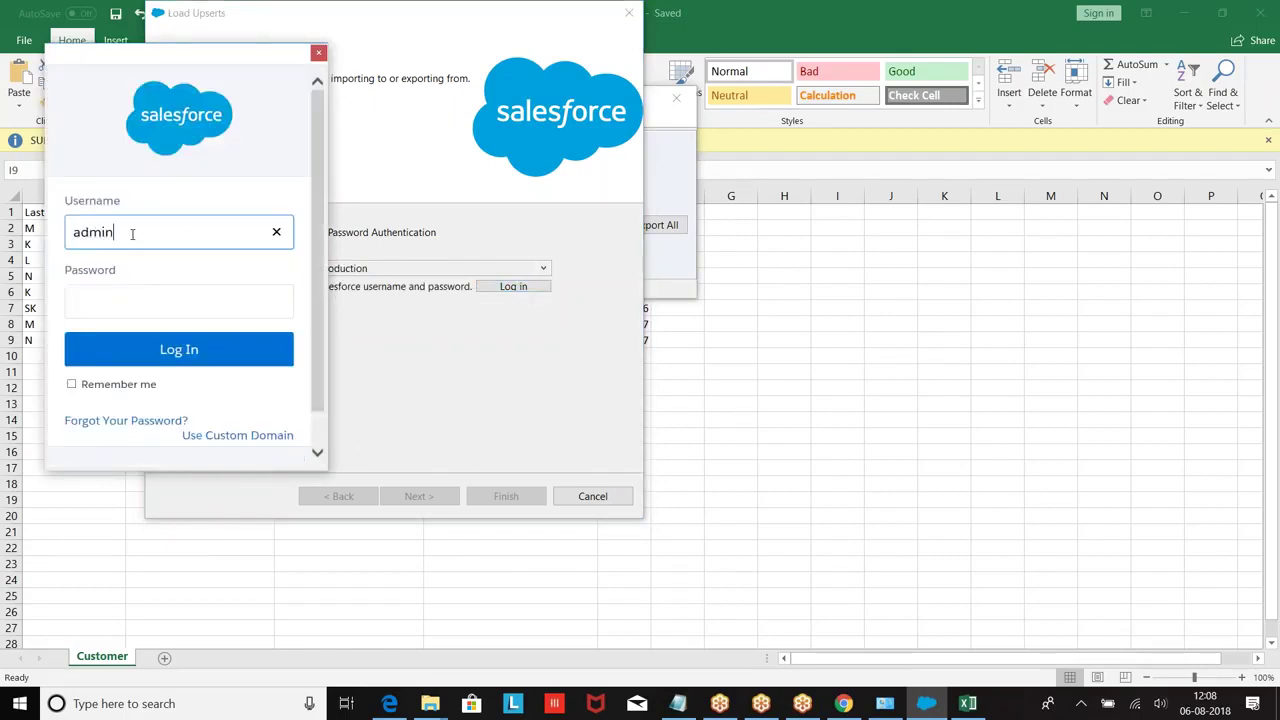
{"action": "key", "text": "Tab"}
{"action": "type", "text": "•••••••••••••"}
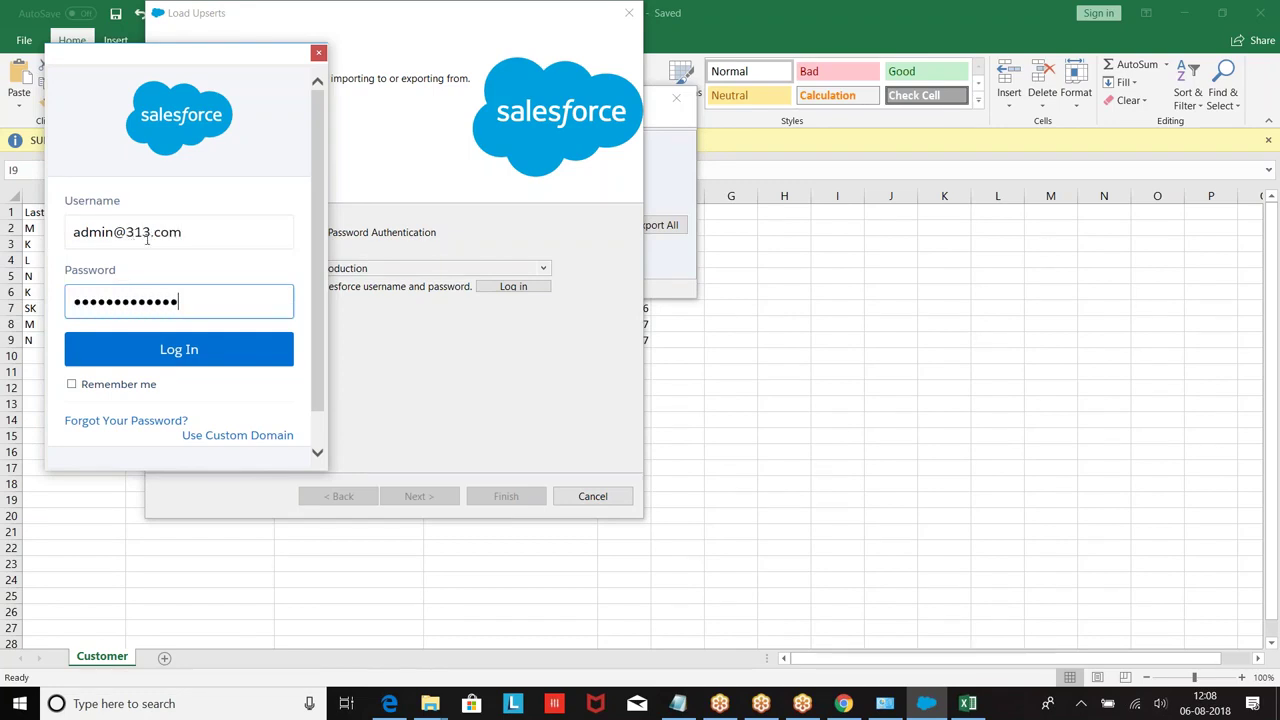
{"action": "left_click", "coordinate": [165, 352]}
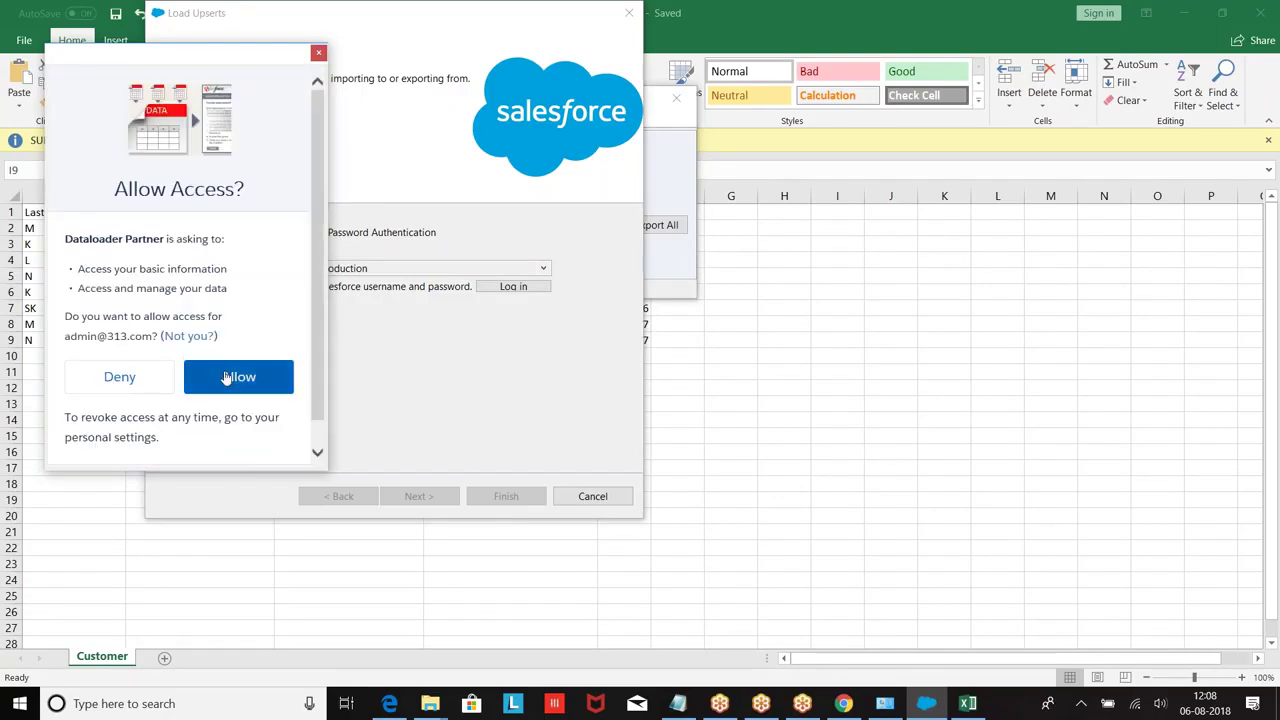
{"action": "left_click", "coordinate": [225, 378]}
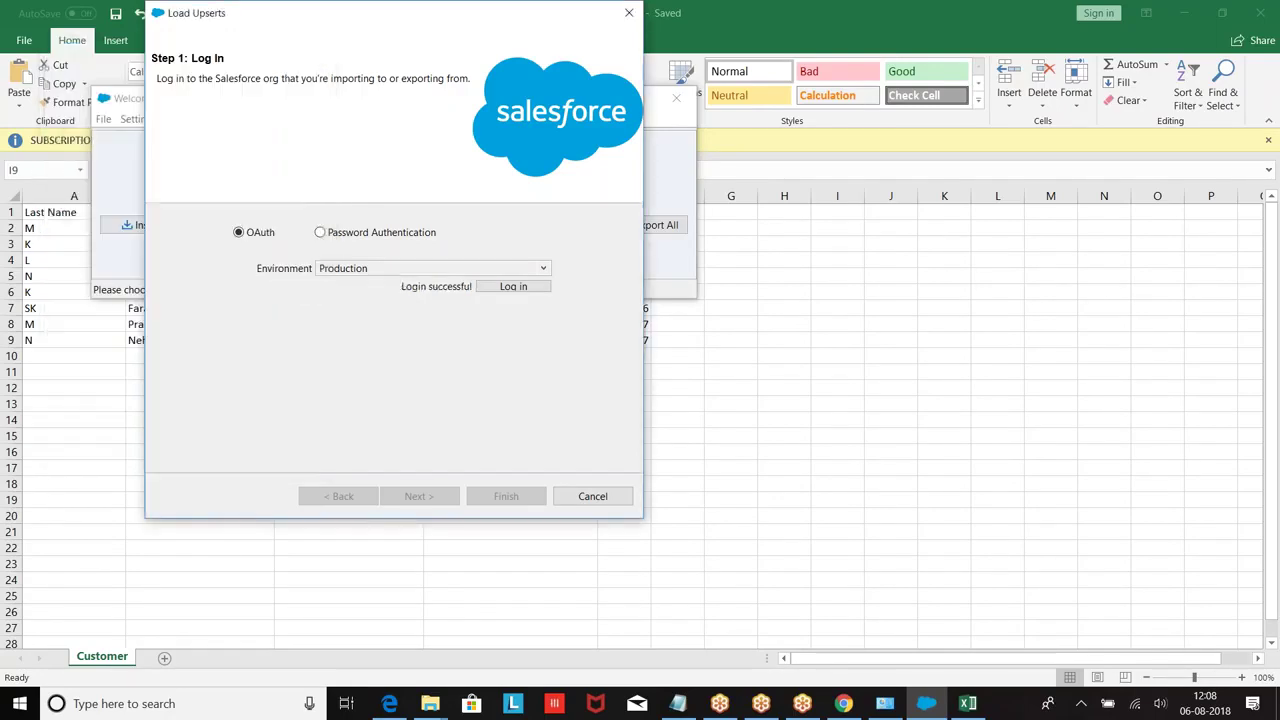
{"action": "left_click", "coordinate": [432, 500]}
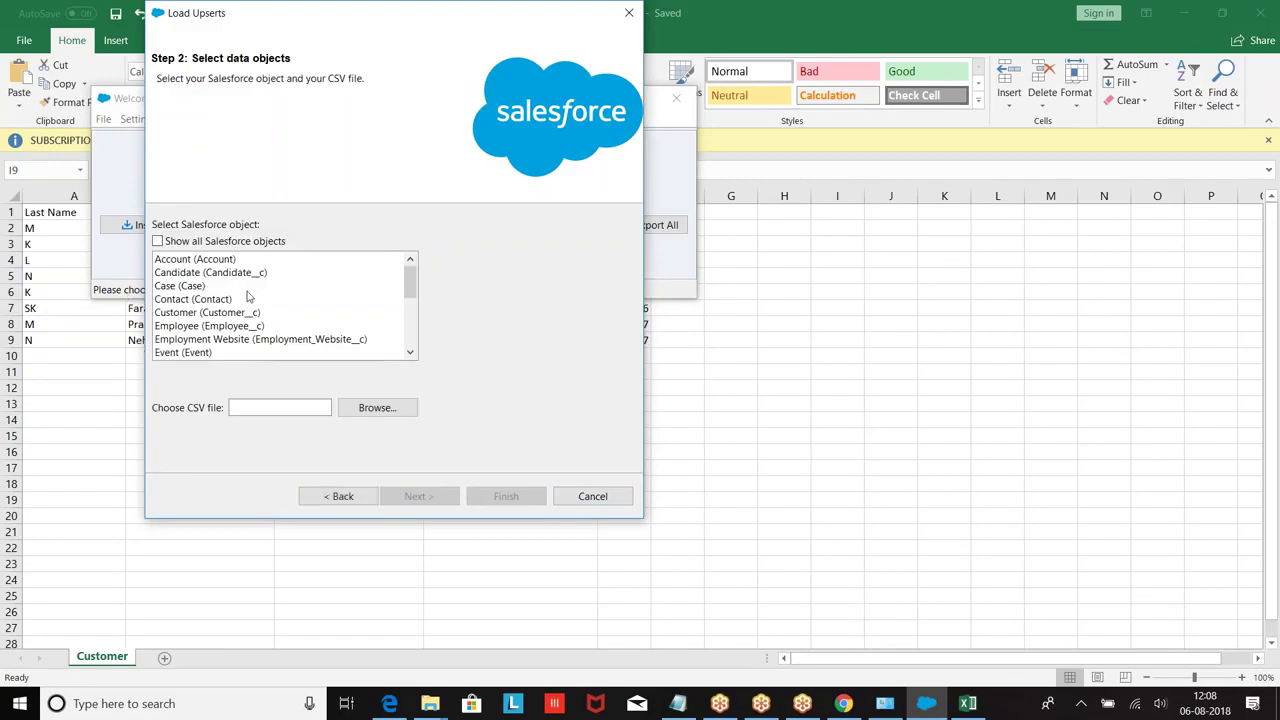
Step: Target Customer__c with Customer.csv, match records on CNo__c, and open the field mapping editor
{"action": "left_click", "coordinate": [188, 312]}
{"action": "left_click", "coordinate": [368, 409]}
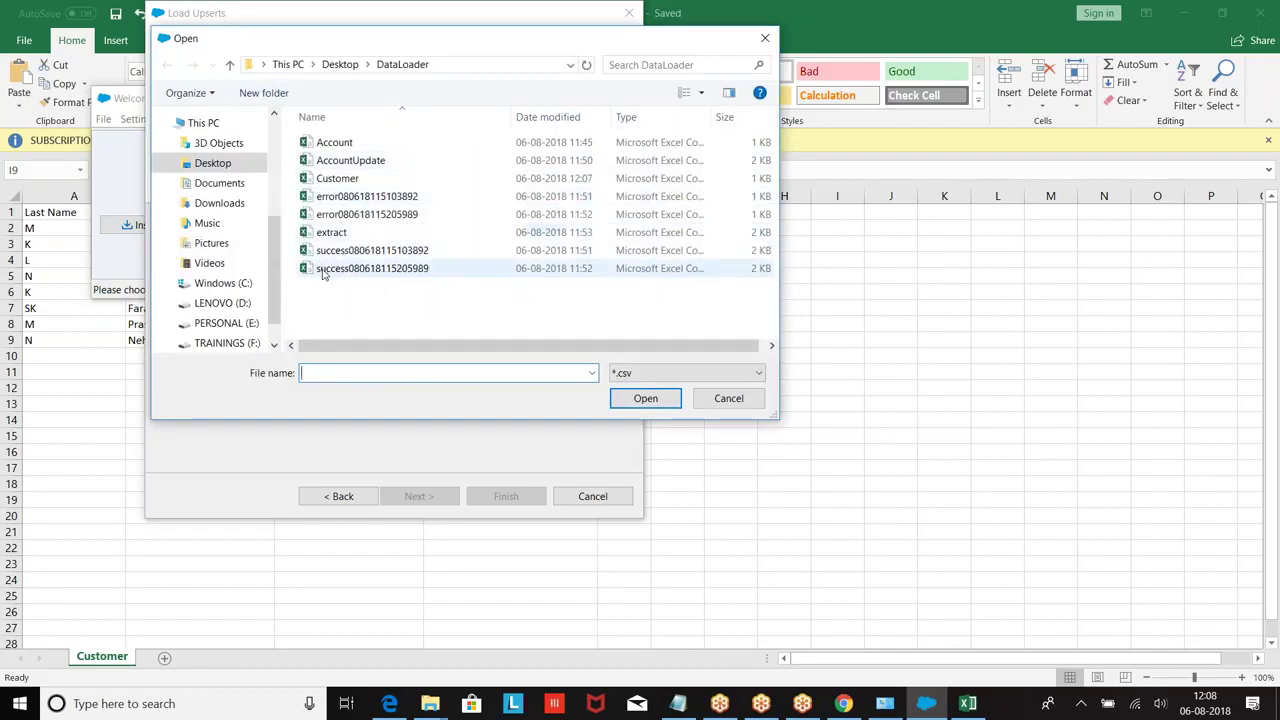
{"action": "left_click", "coordinate": [339, 180]}
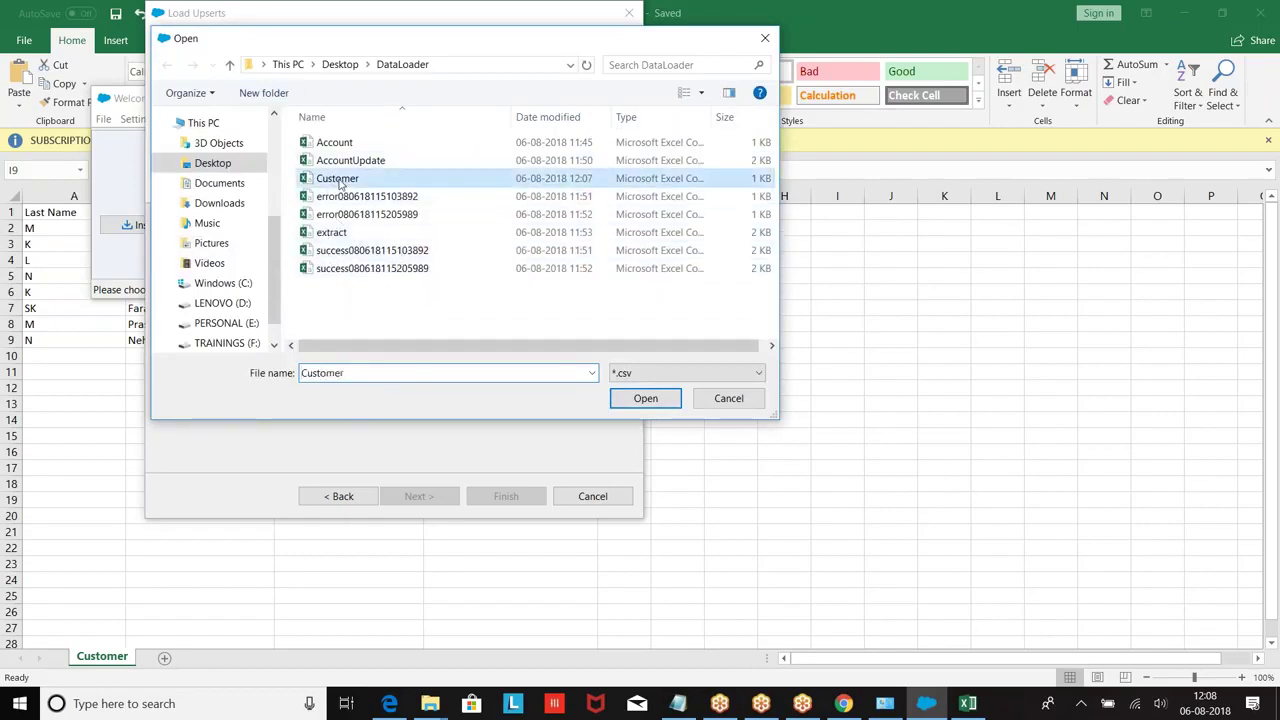
{"action": "left_click", "coordinate": [640, 399]}
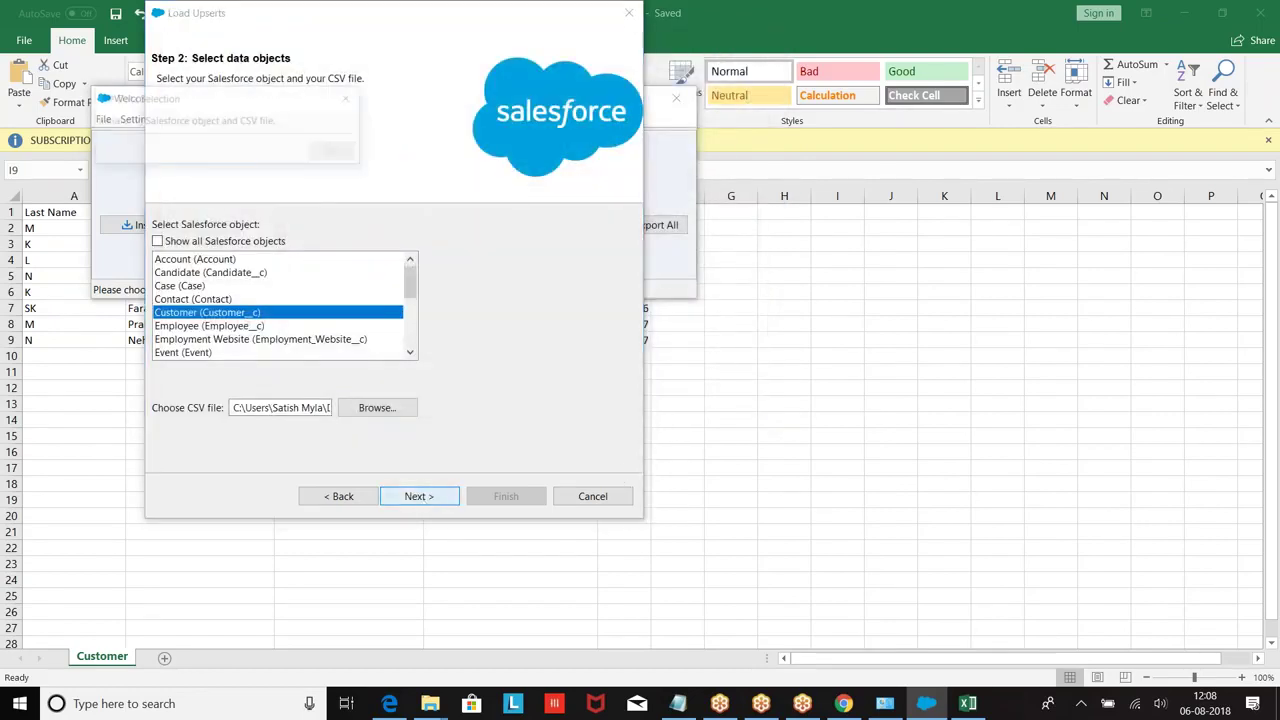
{"action": "left_click", "coordinate": [336, 165]}
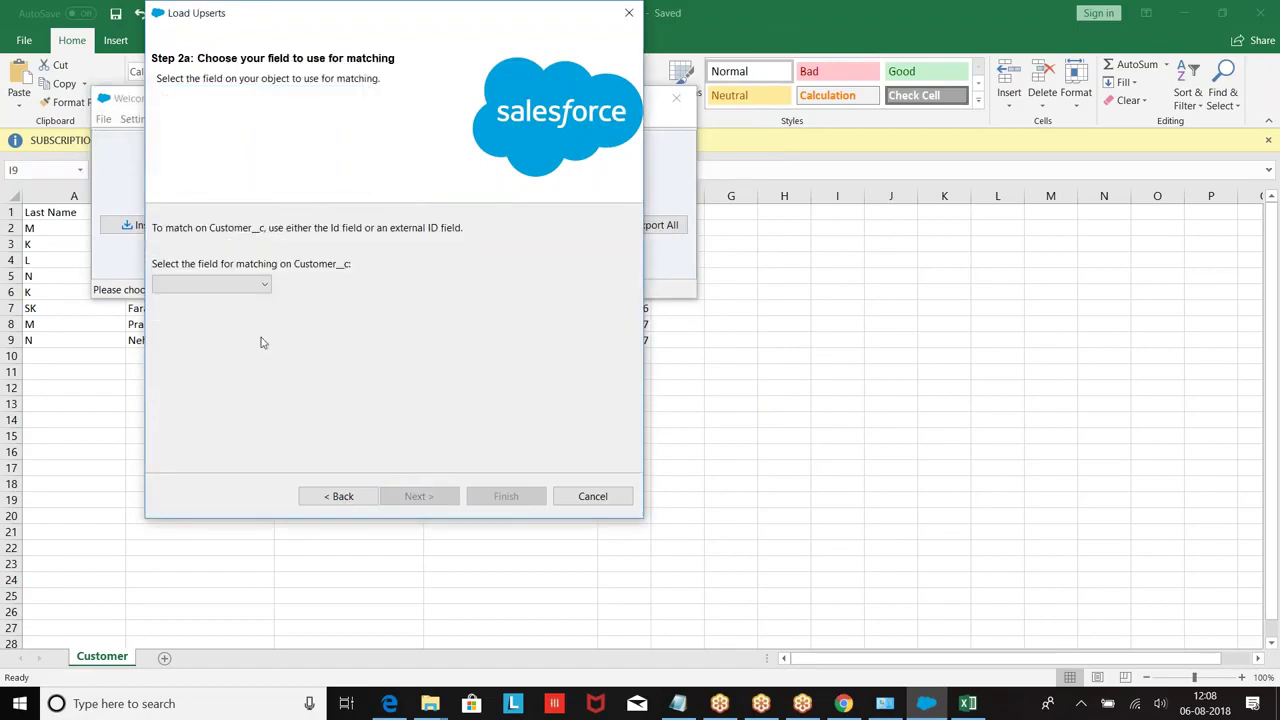
{"action": "left_click", "coordinate": [258, 285]}
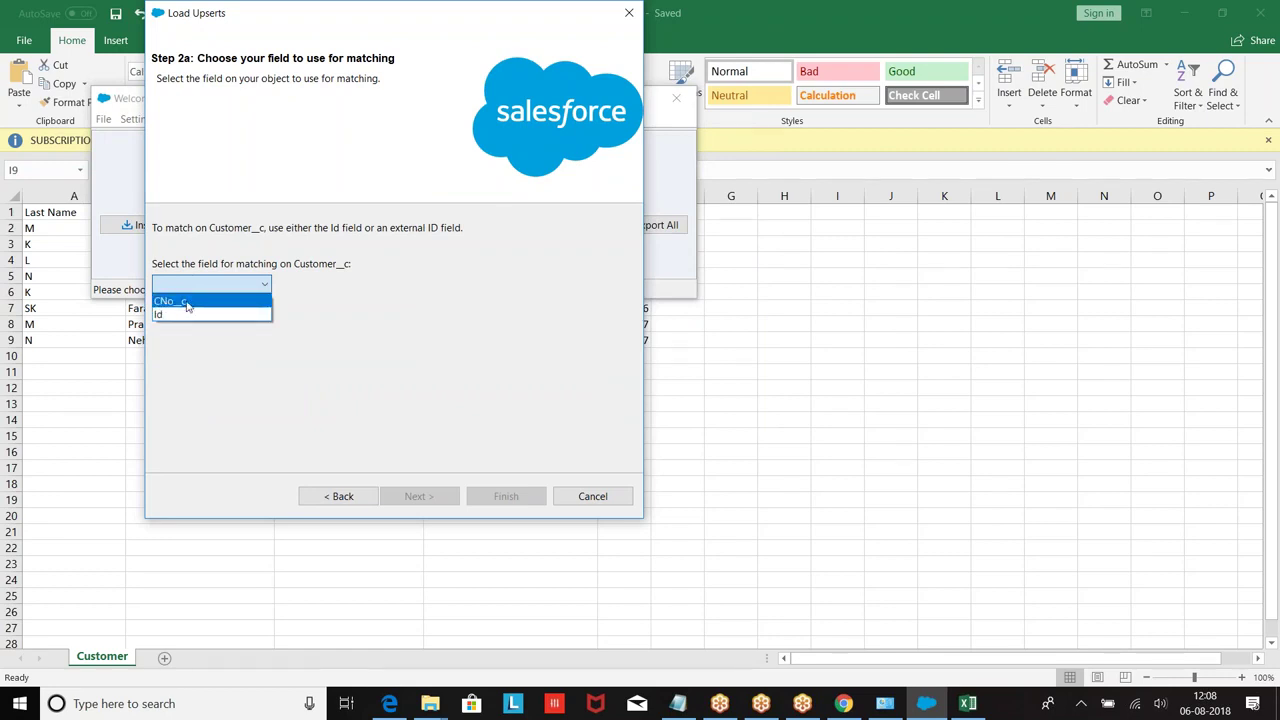
{"action": "left_click", "coordinate": [186, 304]}
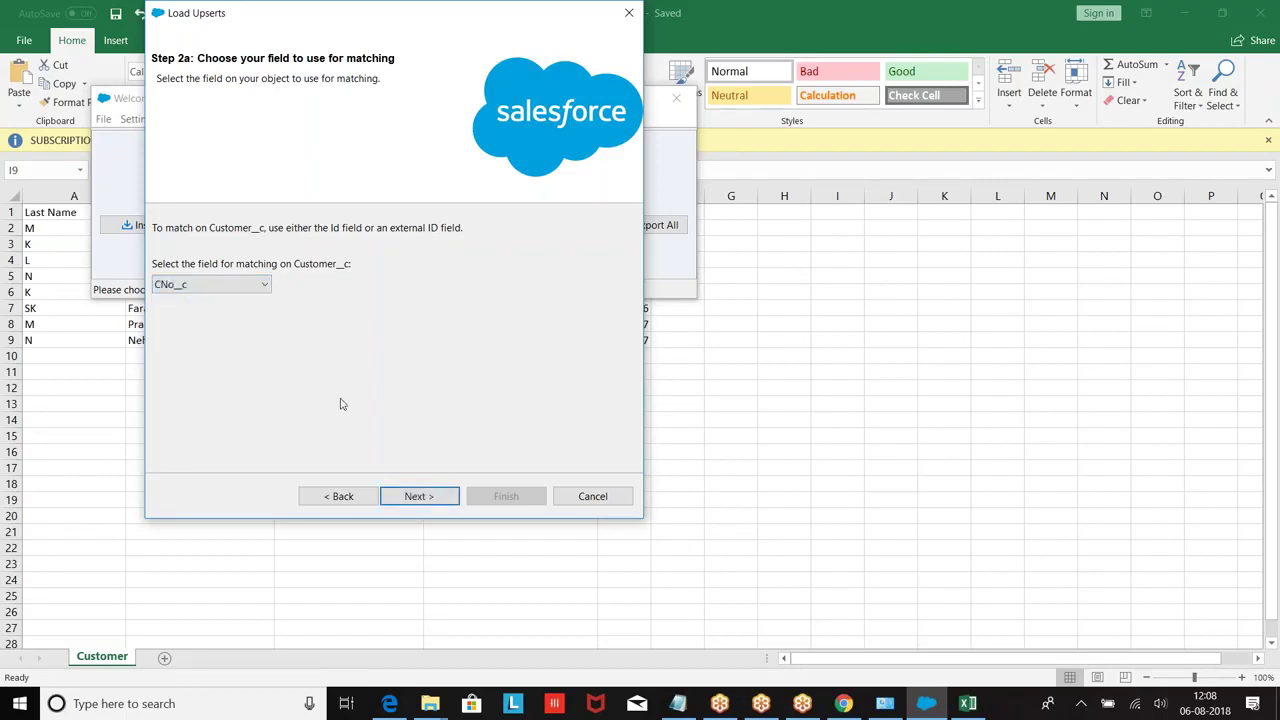
{"action": "left_click", "coordinate": [414, 495]}
{"action": "left_click", "coordinate": [336, 233]}
Step: Auto-match fields, map FirstName to First_Name__c, and run the upsert: 6 successes, 2 errors
{"action": "left_click", "coordinate": [237, 165]}
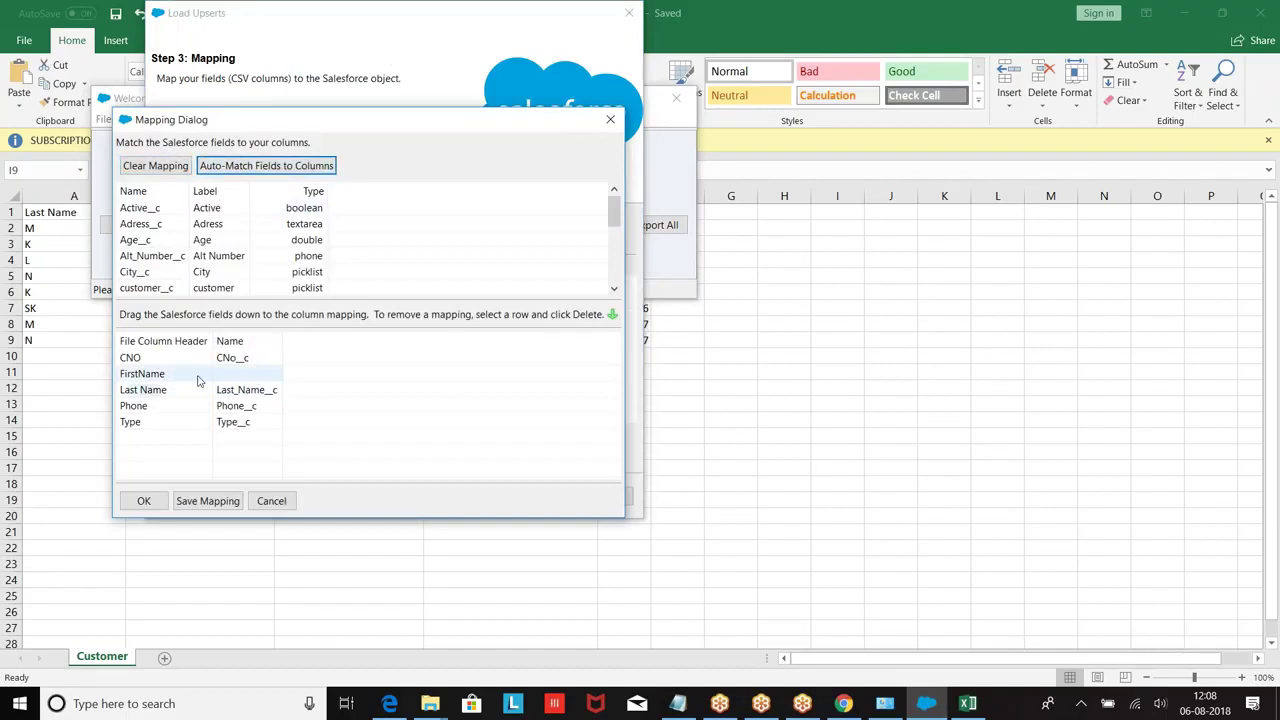
{"action": "scroll", "coordinate": [285, 238], "scroll_direction": "down", "scroll_amount": 1}
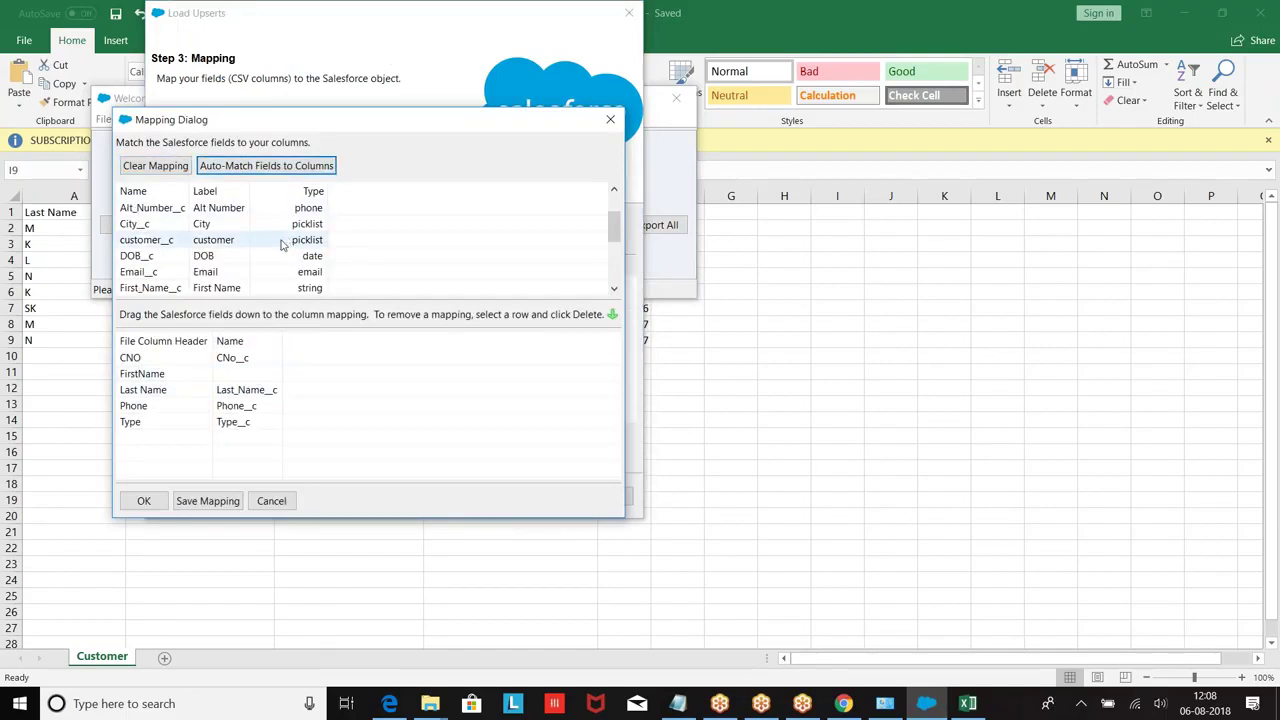
{"action": "left_click_drag", "start_coordinate": [214, 288], "coordinate": [255, 374]}
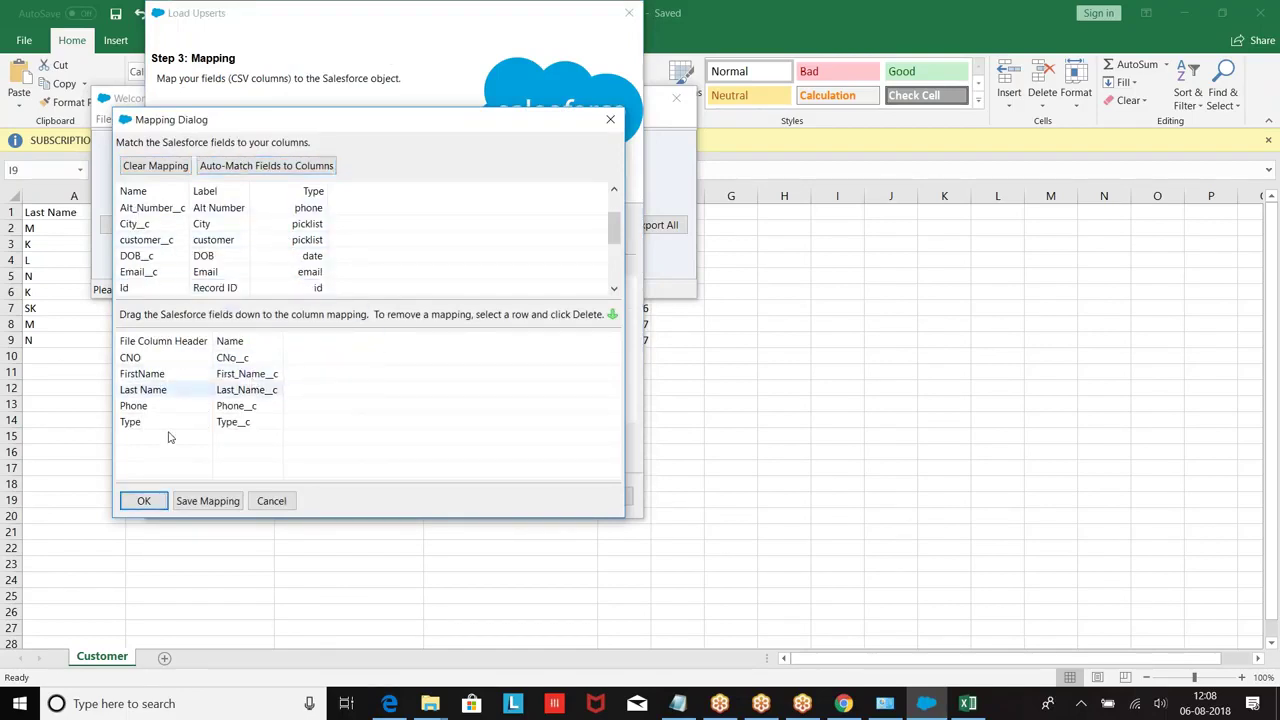
{"action": "left_click", "coordinate": [143, 502]}
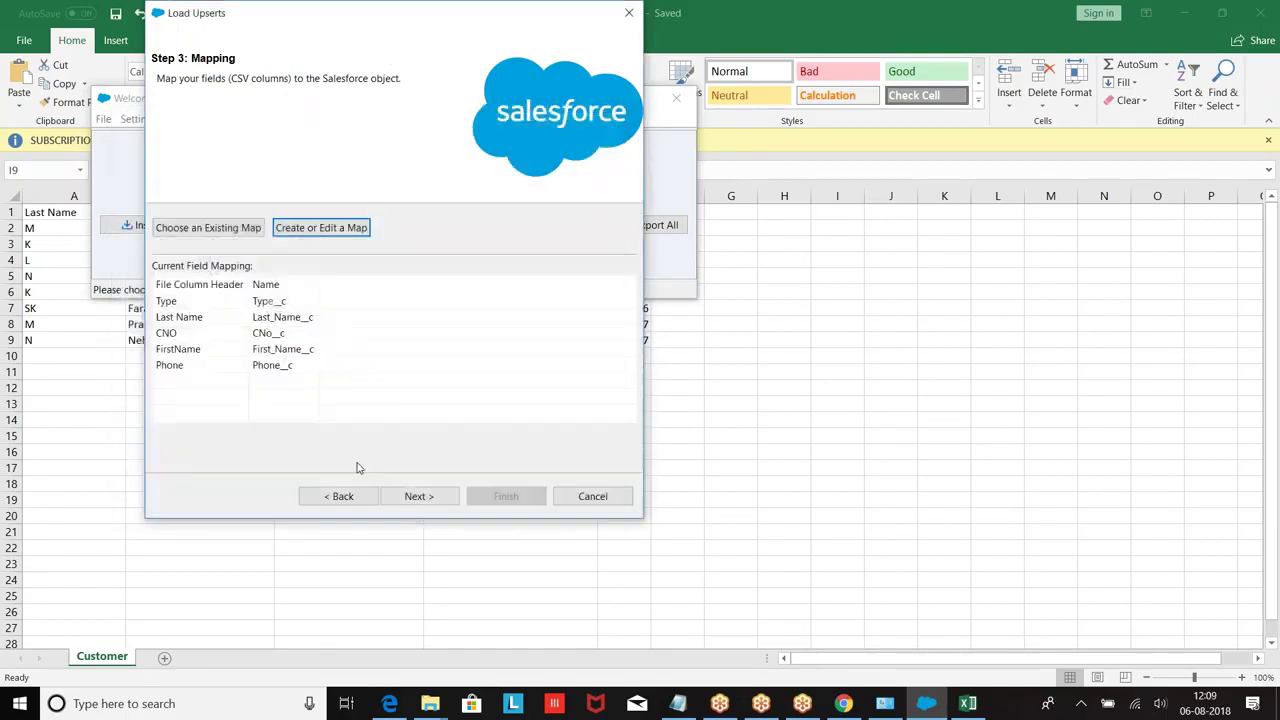
{"action": "left_click", "coordinate": [416, 498]}
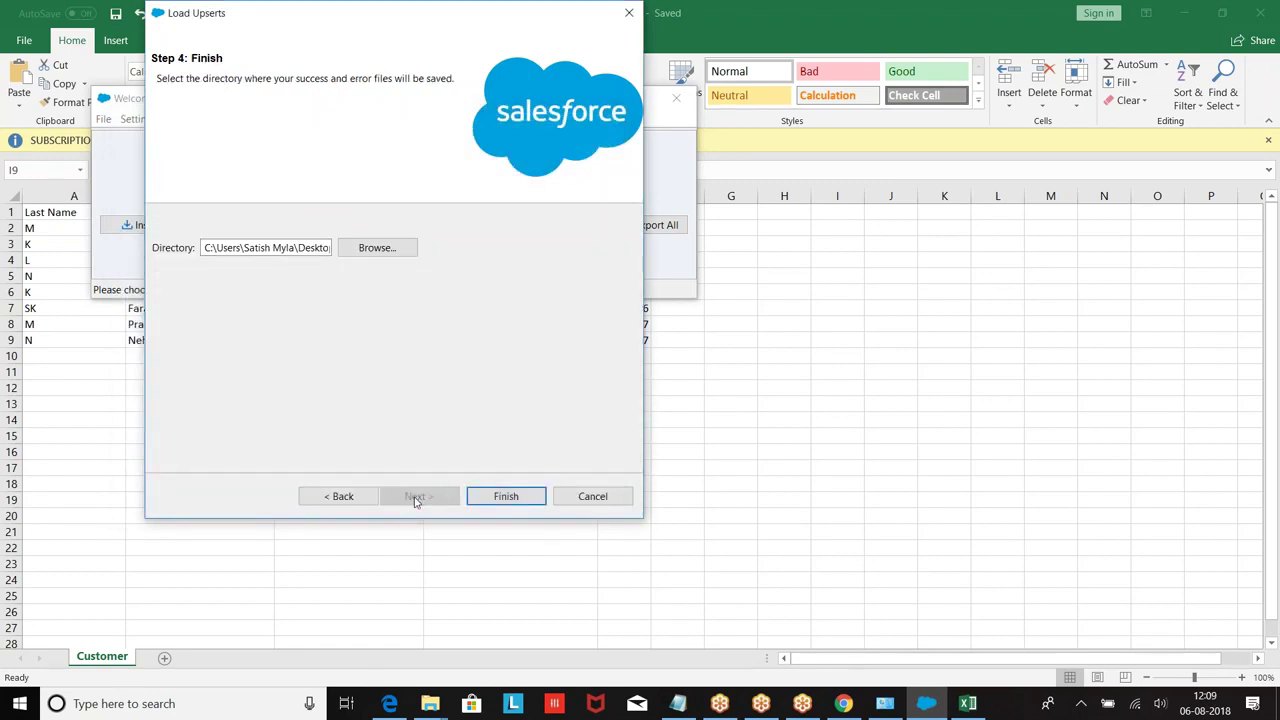
{"action": "left_click", "coordinate": [506, 497]}
{"action": "left_click", "coordinate": [692, 416]}
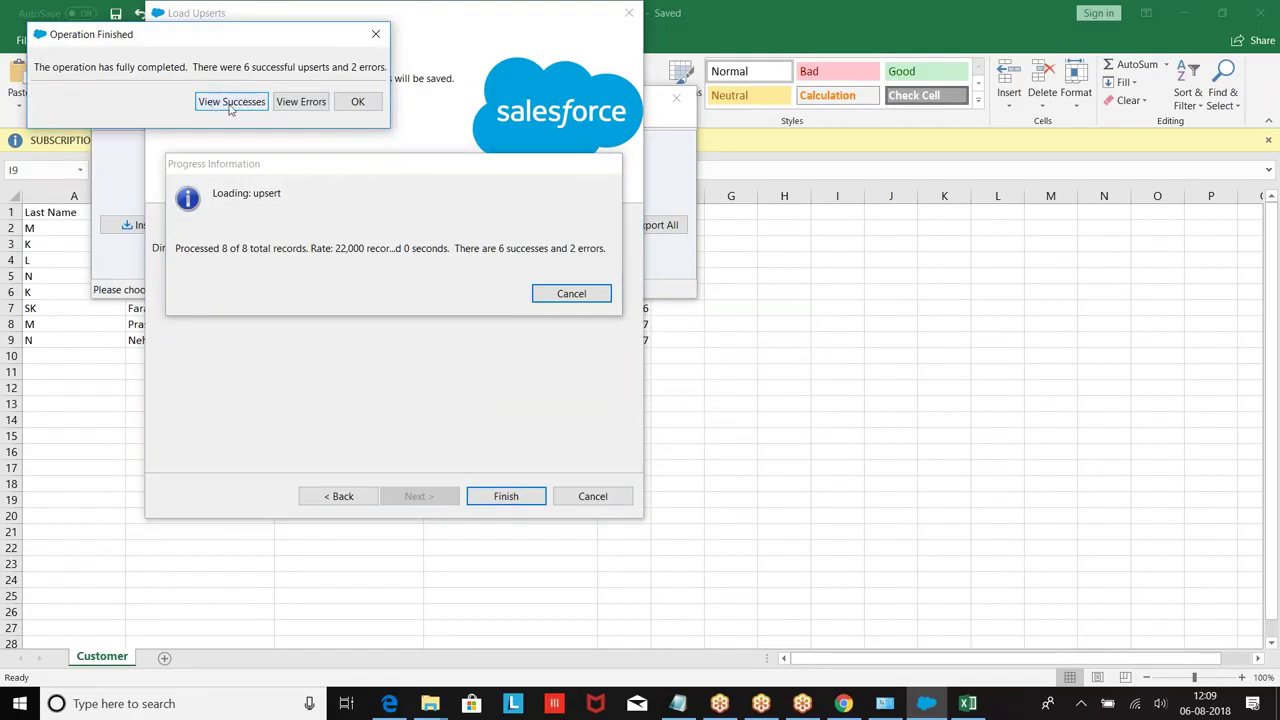
{"action": "left_click", "coordinate": [230, 103]}
{"action": "left_click_drag", "start_coordinate": [416, 182], "coordinate": [984, 182]}
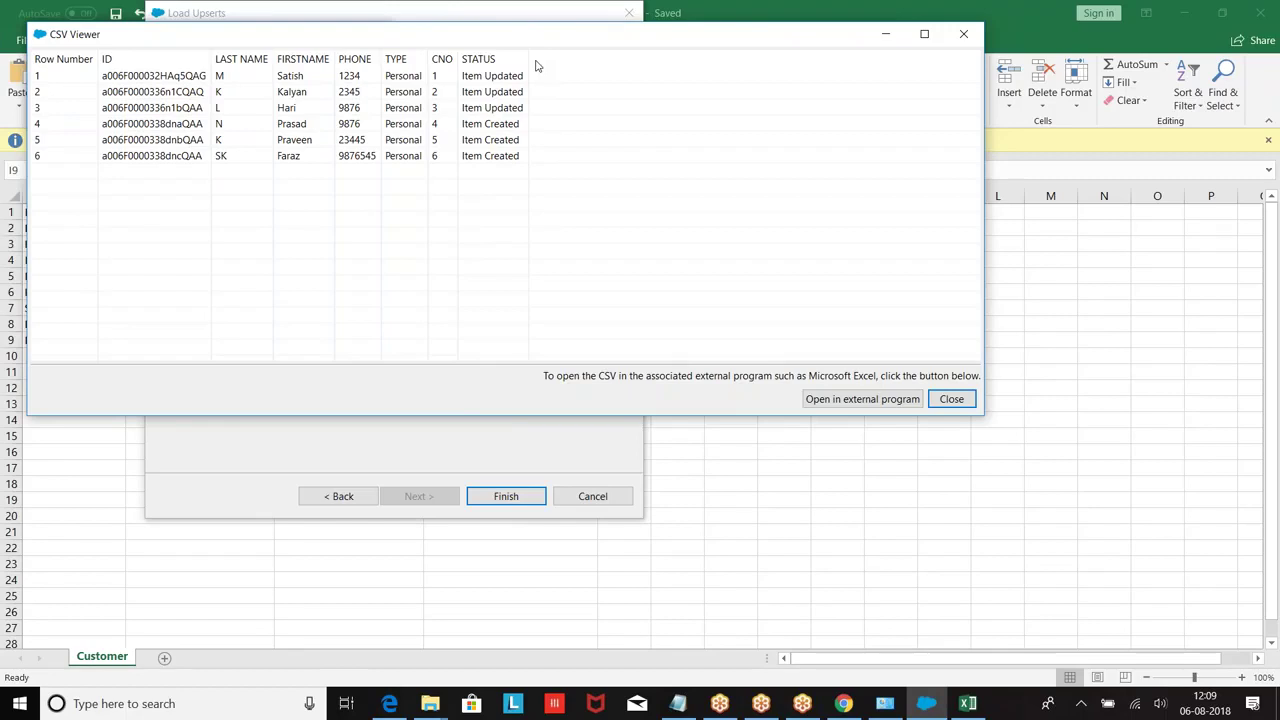
{"action": "left_click", "coordinate": [963, 34]}
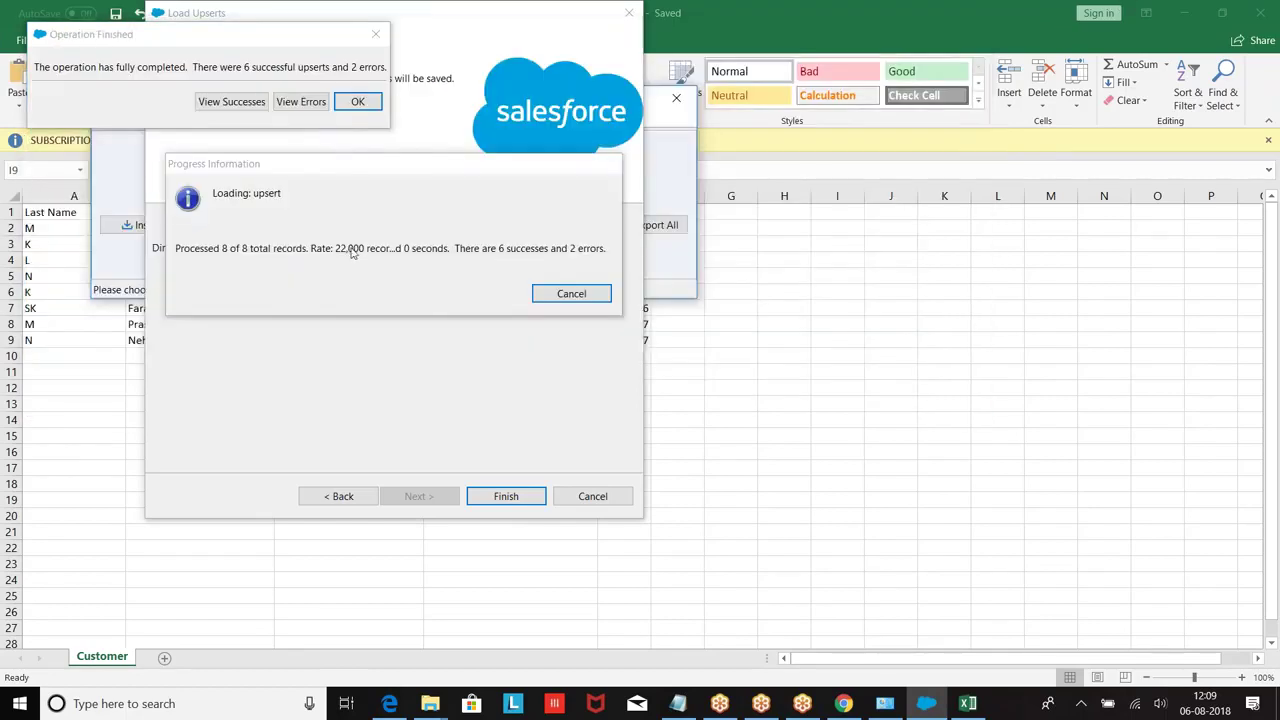
{"action": "left_click", "coordinate": [296, 101]}
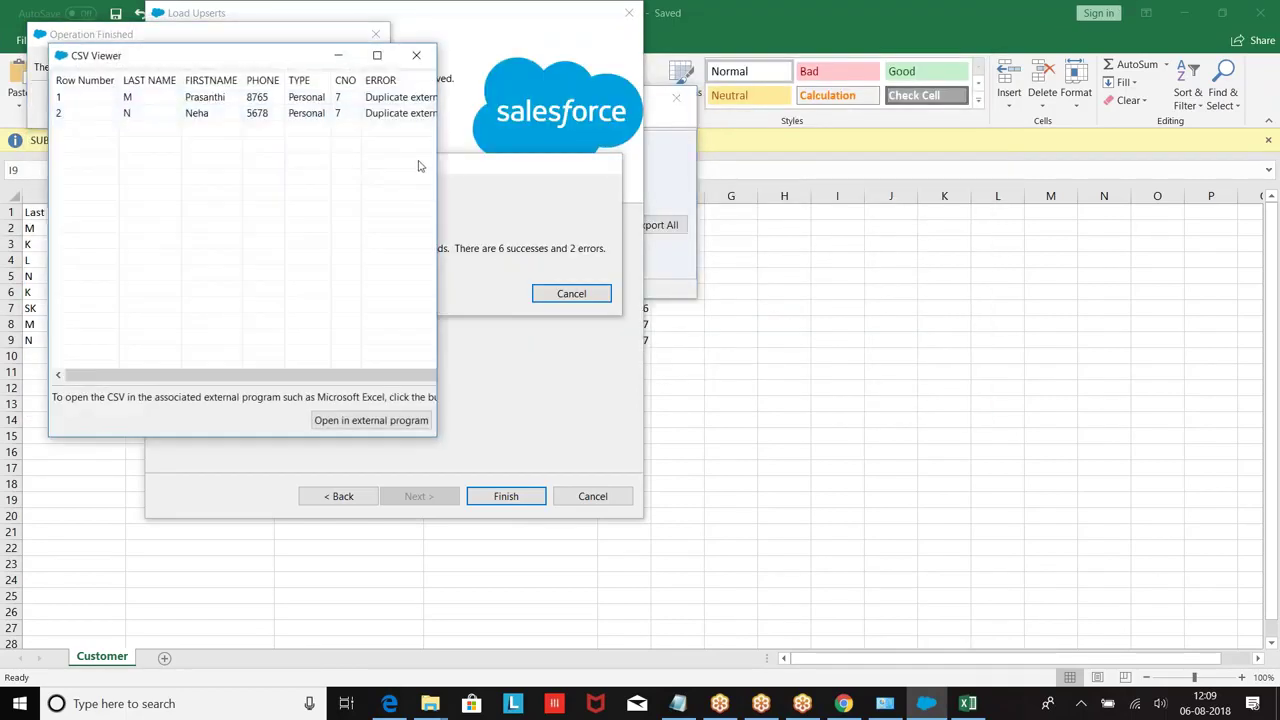
{"action": "left_click_drag", "start_coordinate": [437, 165], "coordinate": [705, 188]}
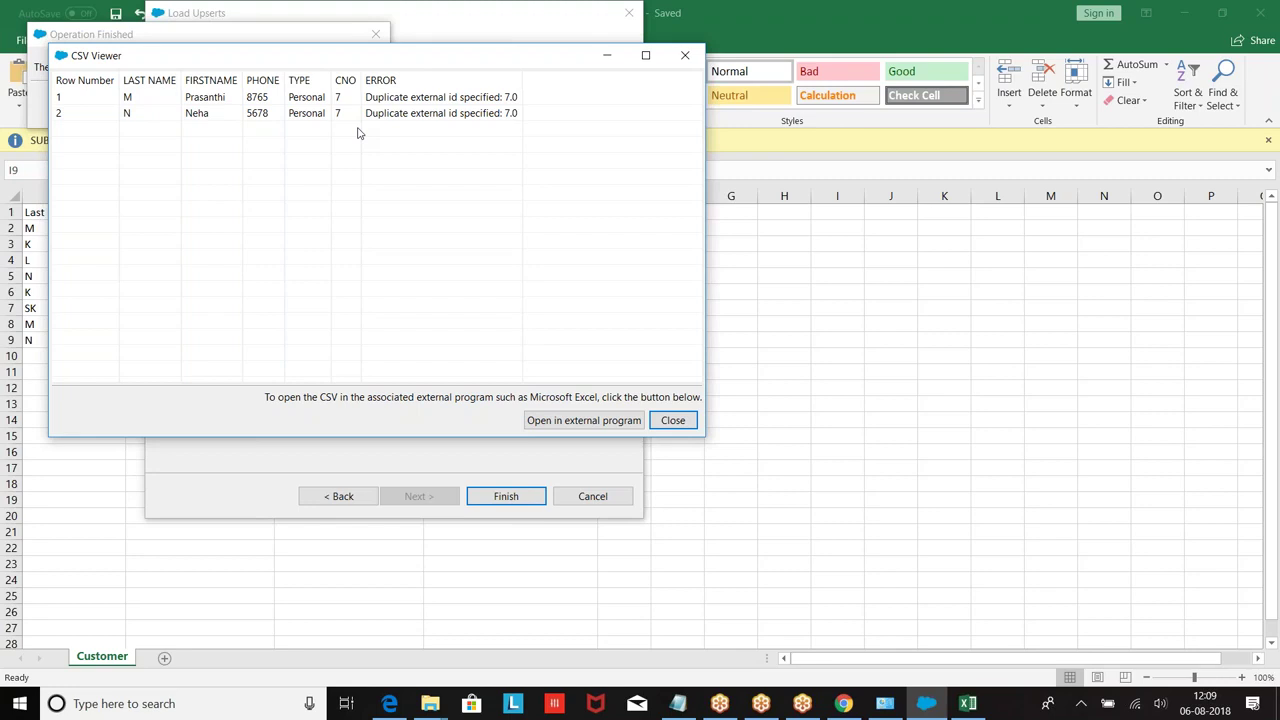
{"action": "left_click", "coordinate": [673, 420]}
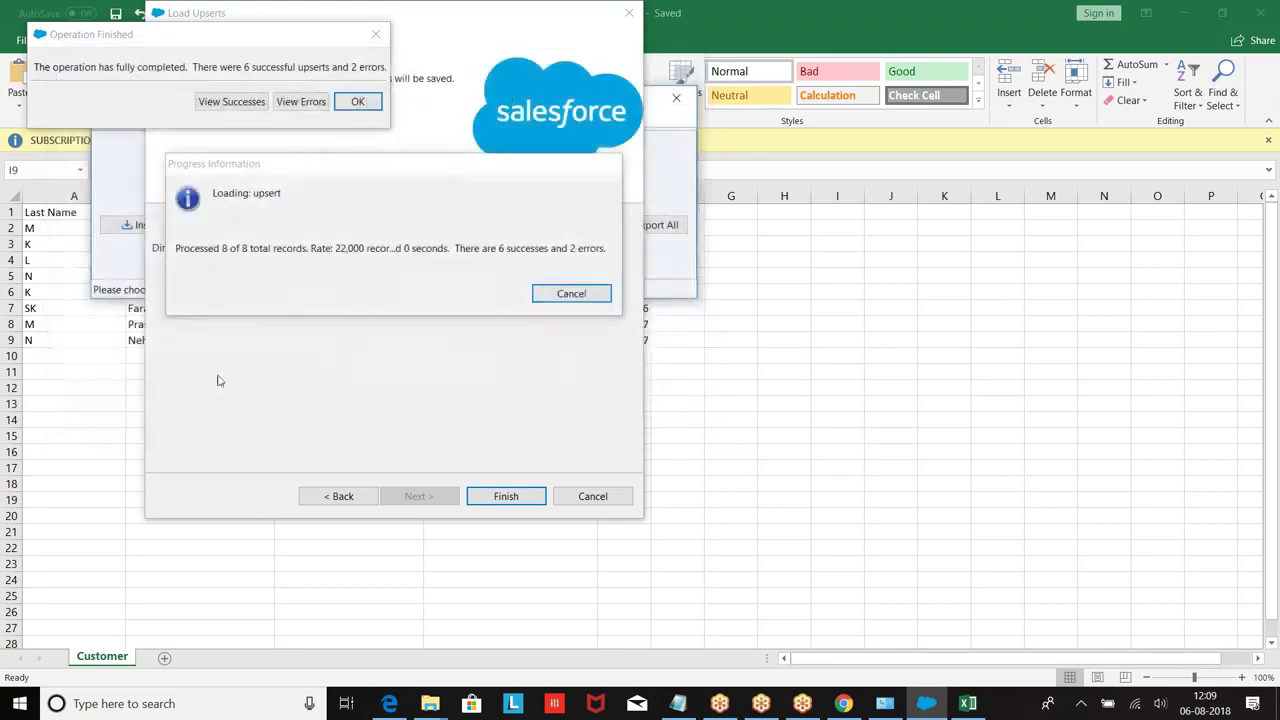
Step: Dismiss the results, turn on Insert null values in Settings, then close it and minimize Data Loader
{"action": "left_click", "coordinate": [357, 102]}
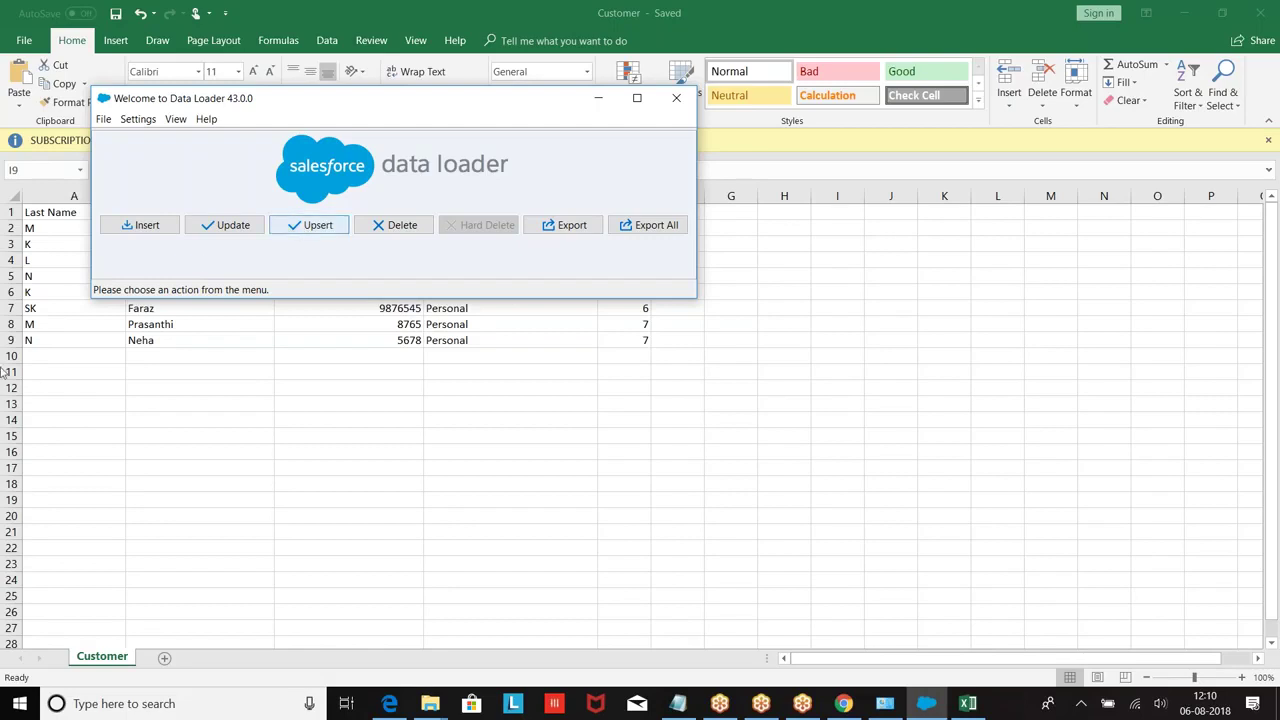
{"action": "left_click", "coordinate": [104, 119]}
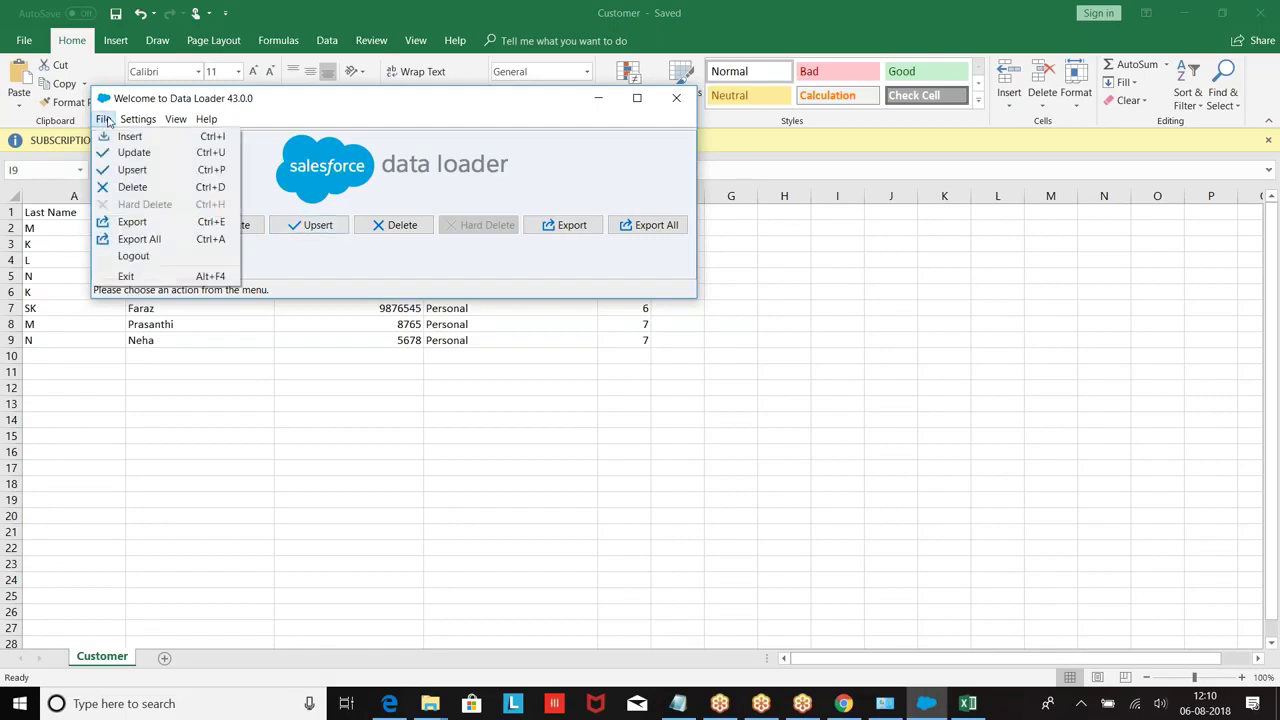
{"action": "mouse_move", "coordinate": [138, 119]}
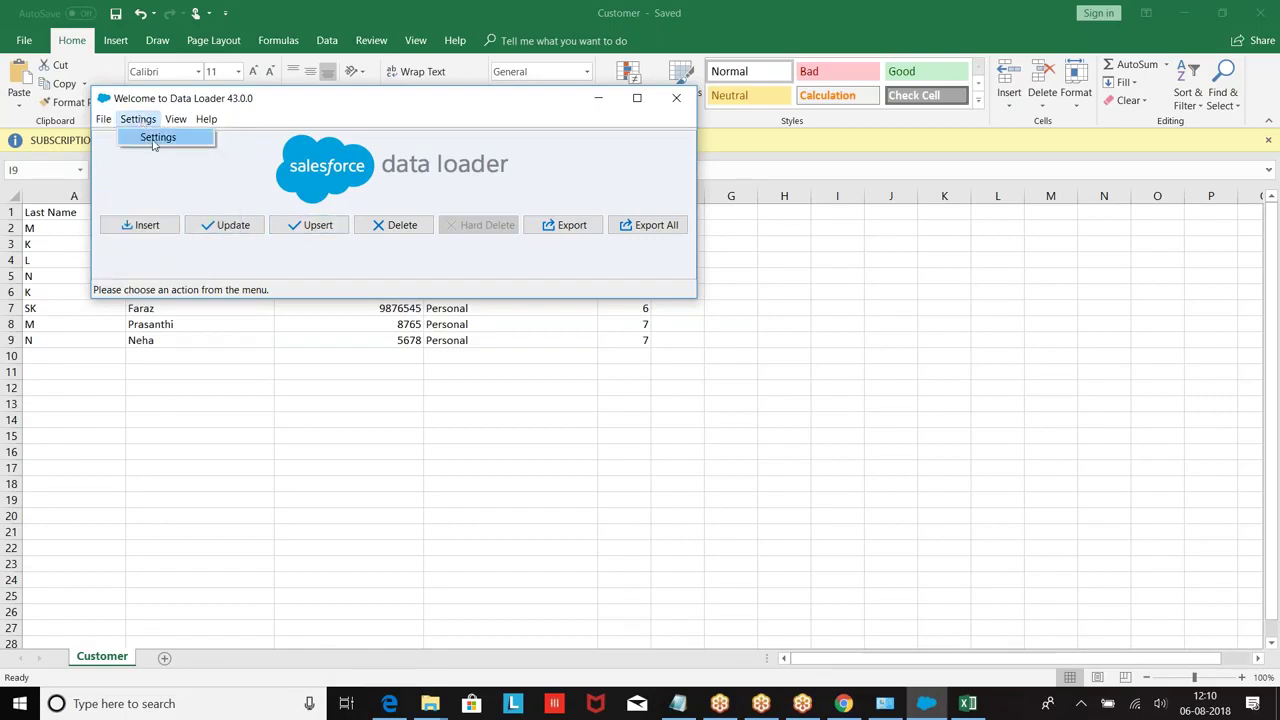
{"action": "left_click", "coordinate": [155, 138]}
{"action": "left_click_drag", "start_coordinate": [418, 161], "coordinate": [441, 161]}
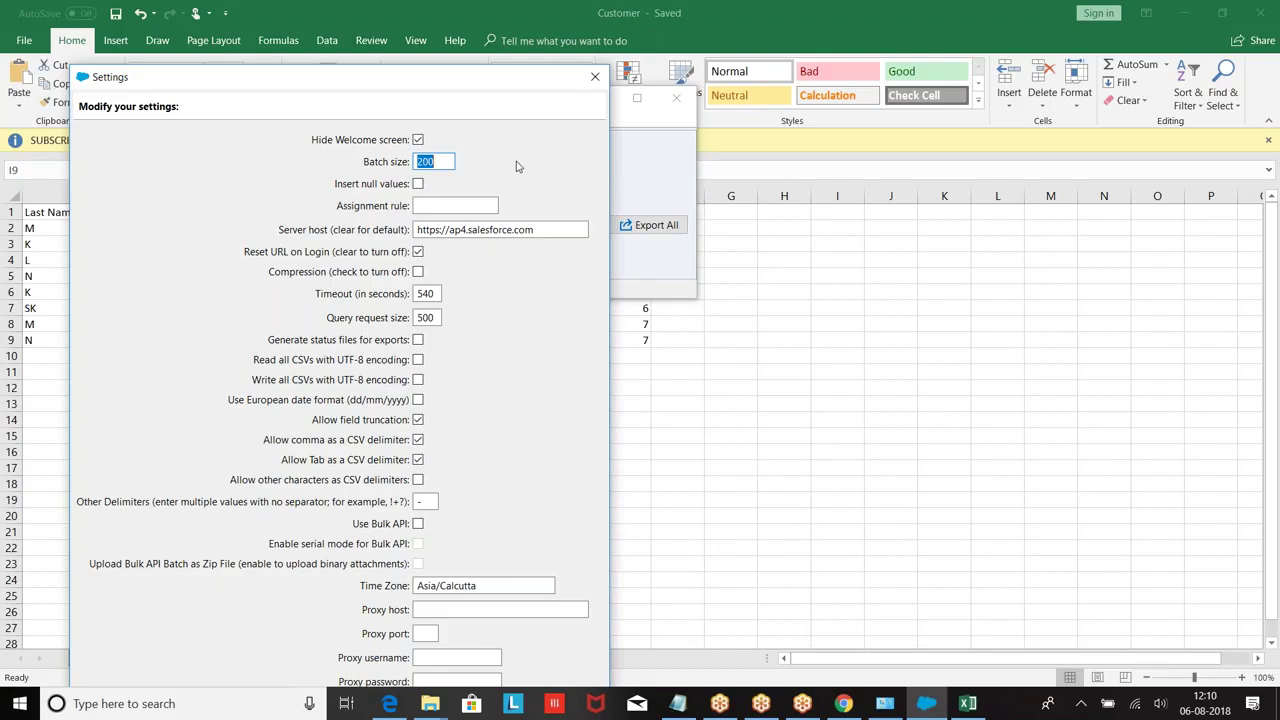
{"action": "left_click", "coordinate": [418, 184]}
{"action": "left_click", "coordinate": [595, 77]}
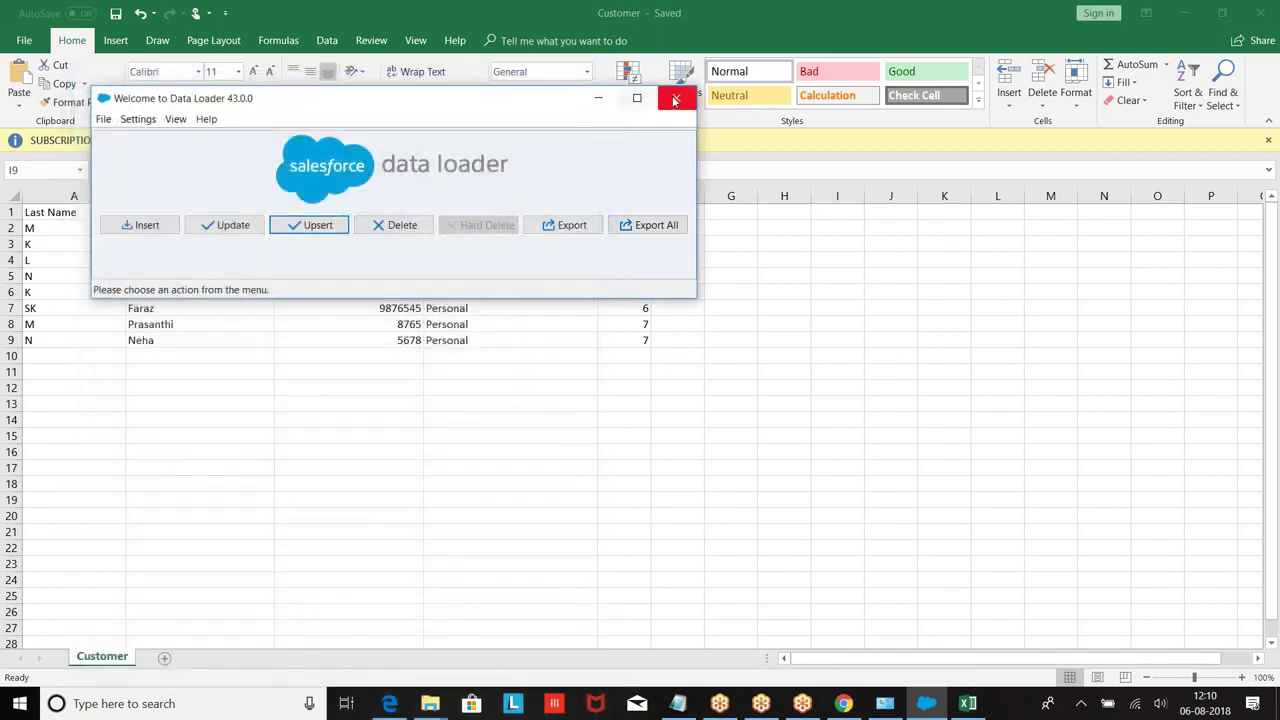
{"action": "left_click", "coordinate": [600, 104]}
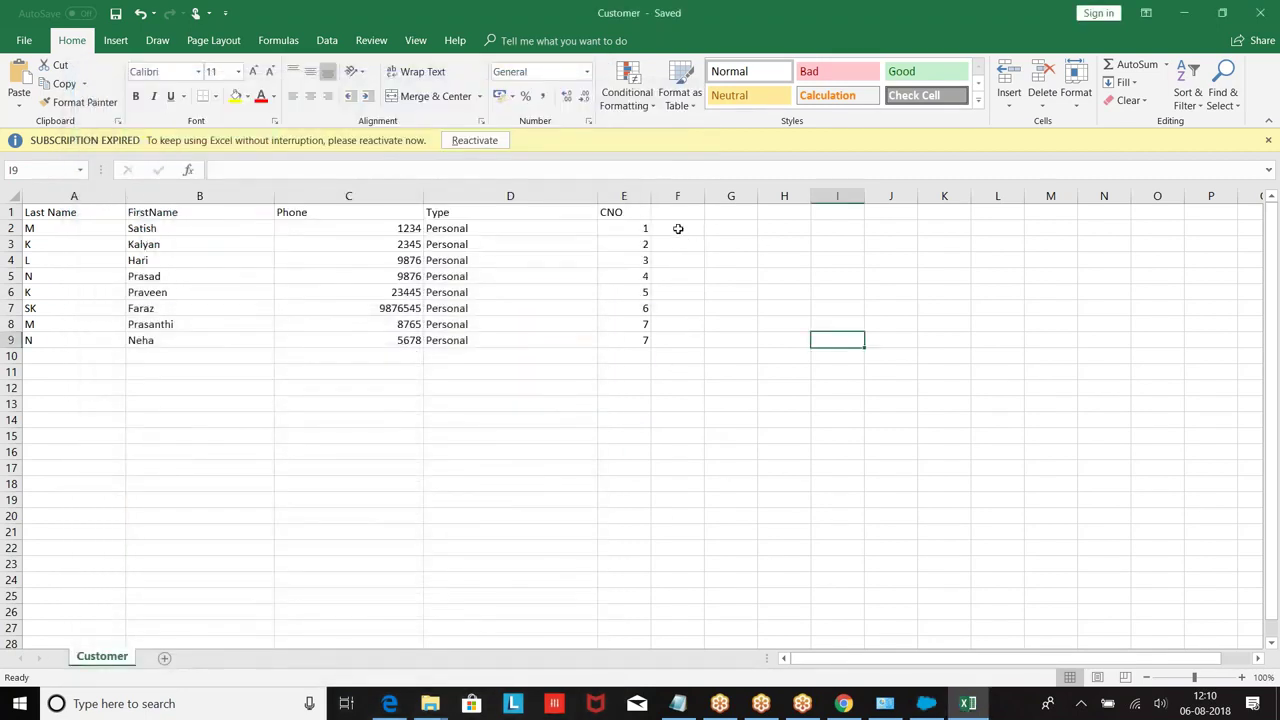
Step: Enter the date 2018-2-23 in cell F2, which displays as 23-02-2018
{"action": "double_click", "coordinate": [678, 229]}
{"action": "type", "text": "2018-2-23"}
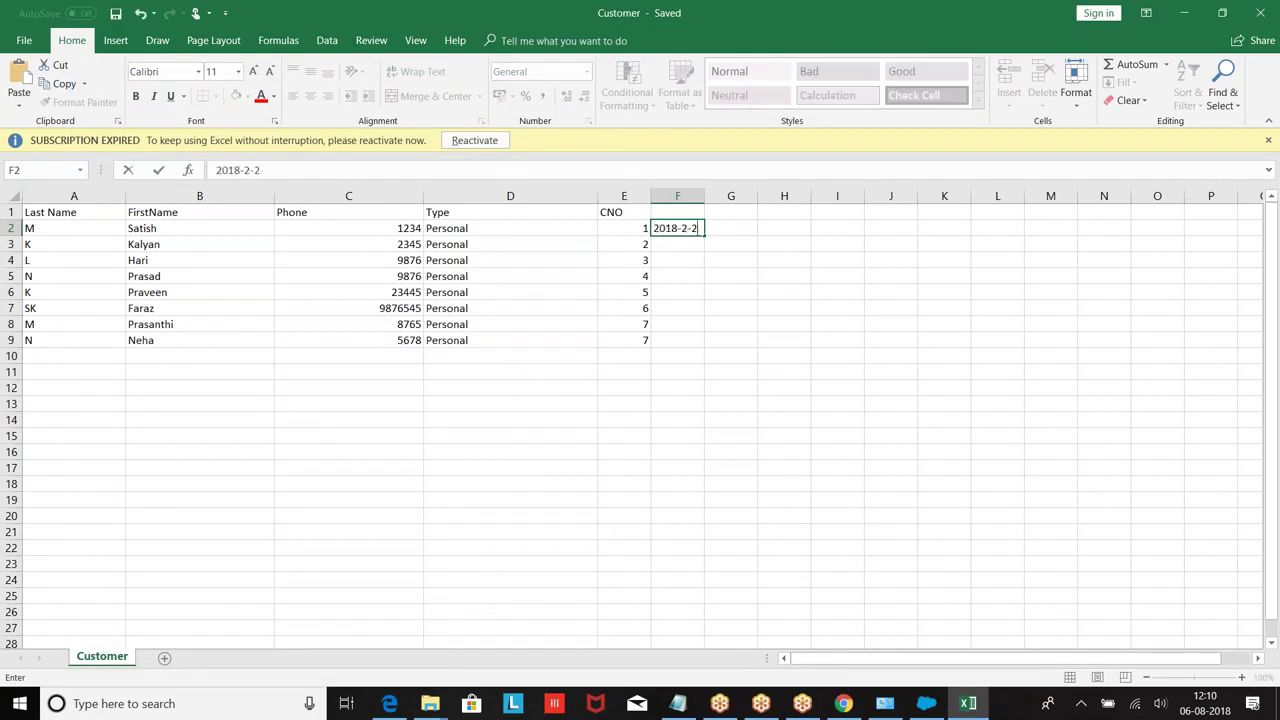
{"action": "left_click", "coordinate": [1080, 352]}
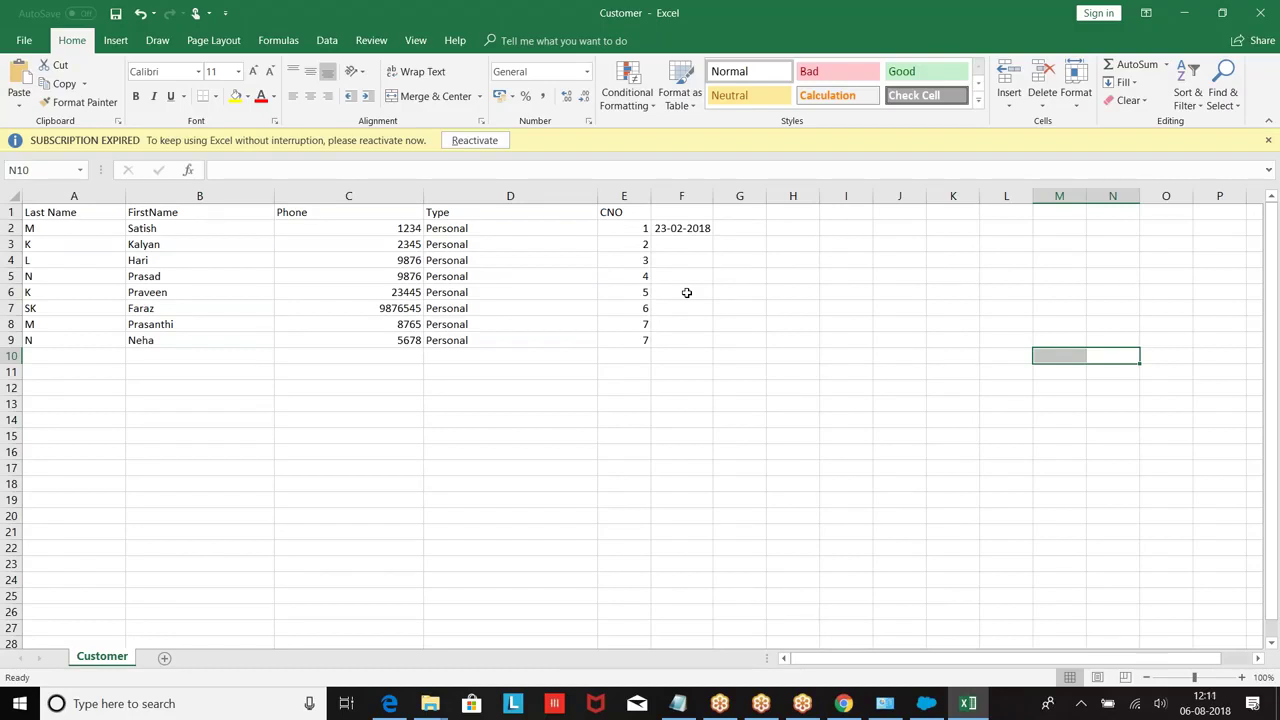
Step: Enable Use European date format (dd/mm/yyyy) in Data Loader Settings and close the dialog
{"action": "left_click", "coordinate": [927, 707]}
{"action": "left_click", "coordinate": [138, 119]}
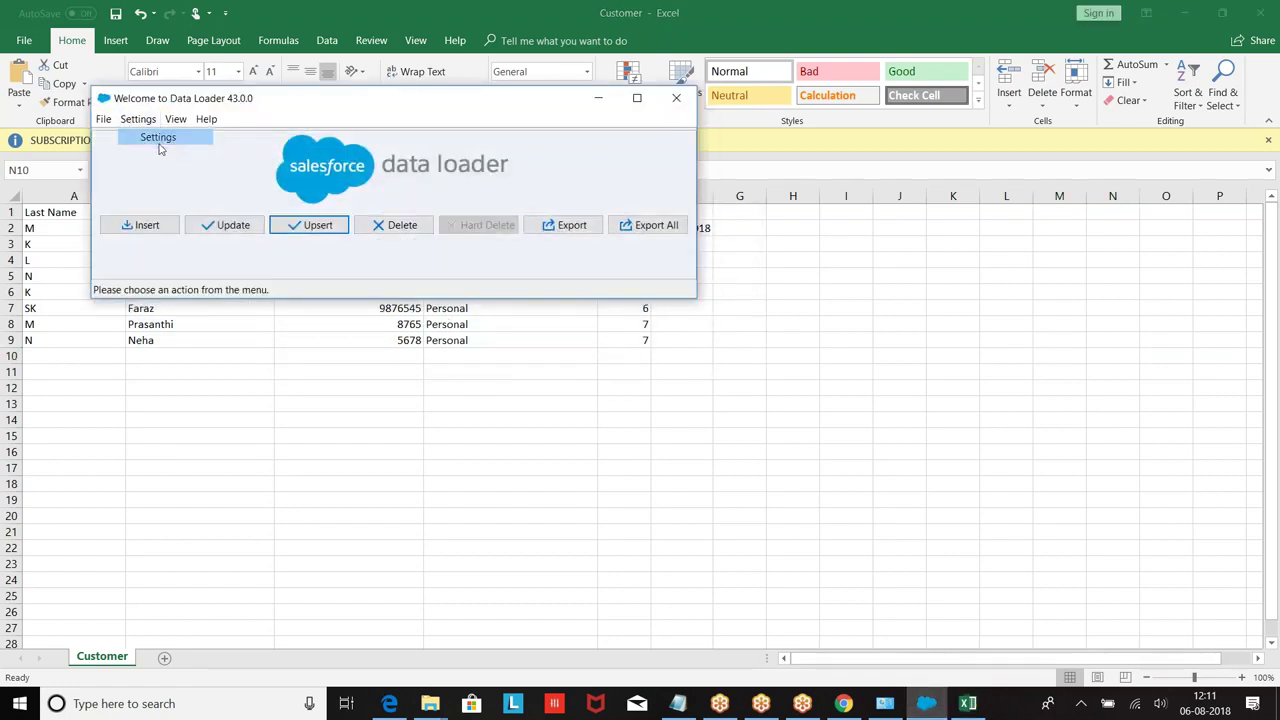
{"action": "left_click", "coordinate": [155, 141]}
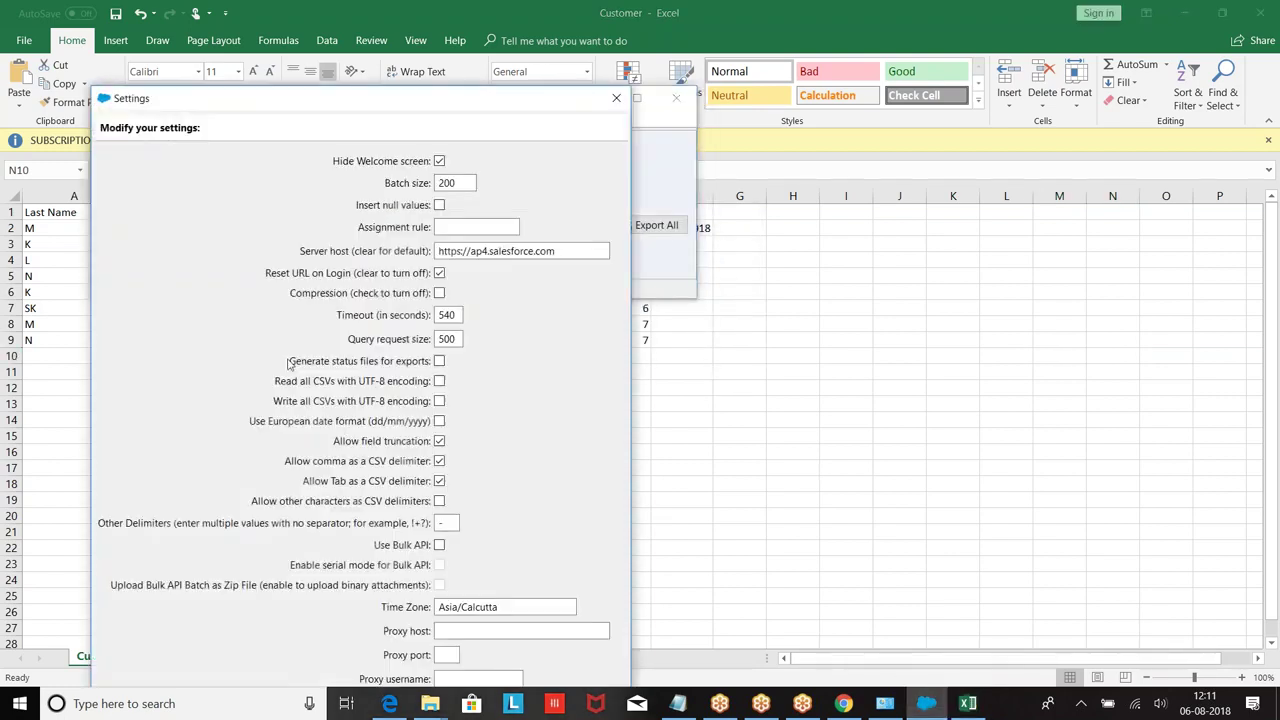
{"action": "left_click", "coordinate": [439, 422]}
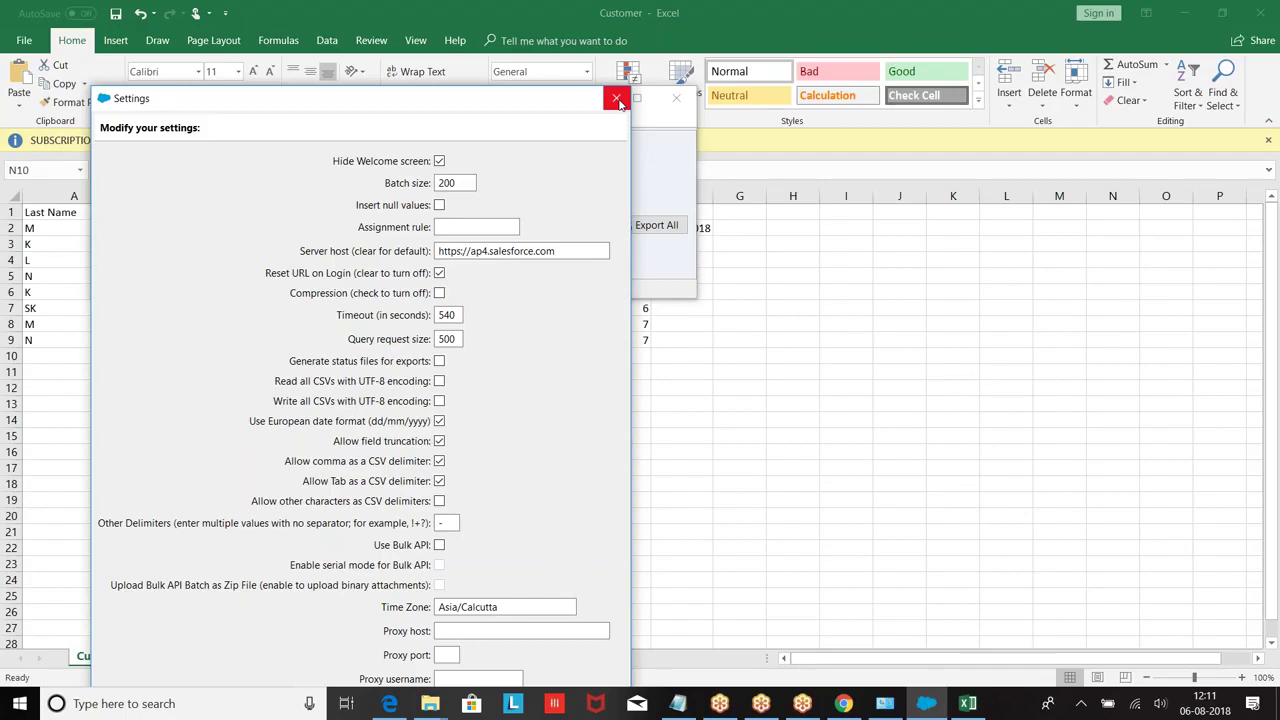
{"action": "left_click", "coordinate": [617, 100]}
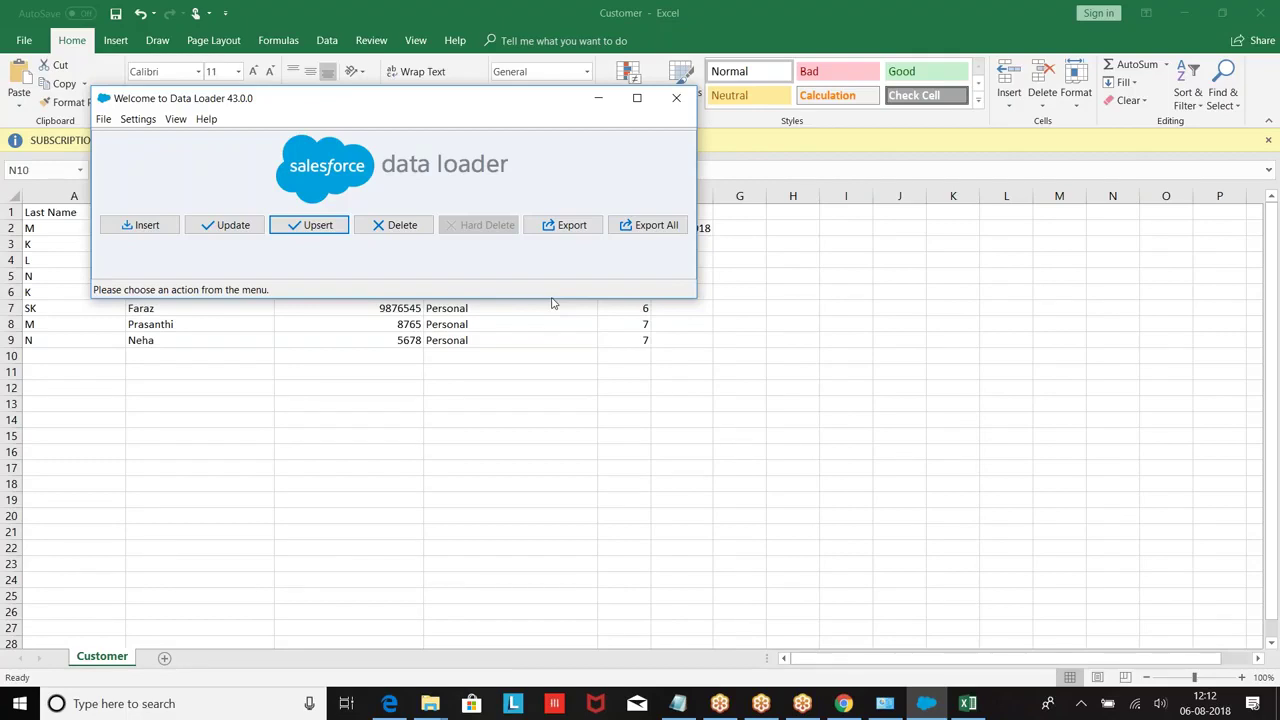
{"action": "left_click", "coordinate": [676, 98]}
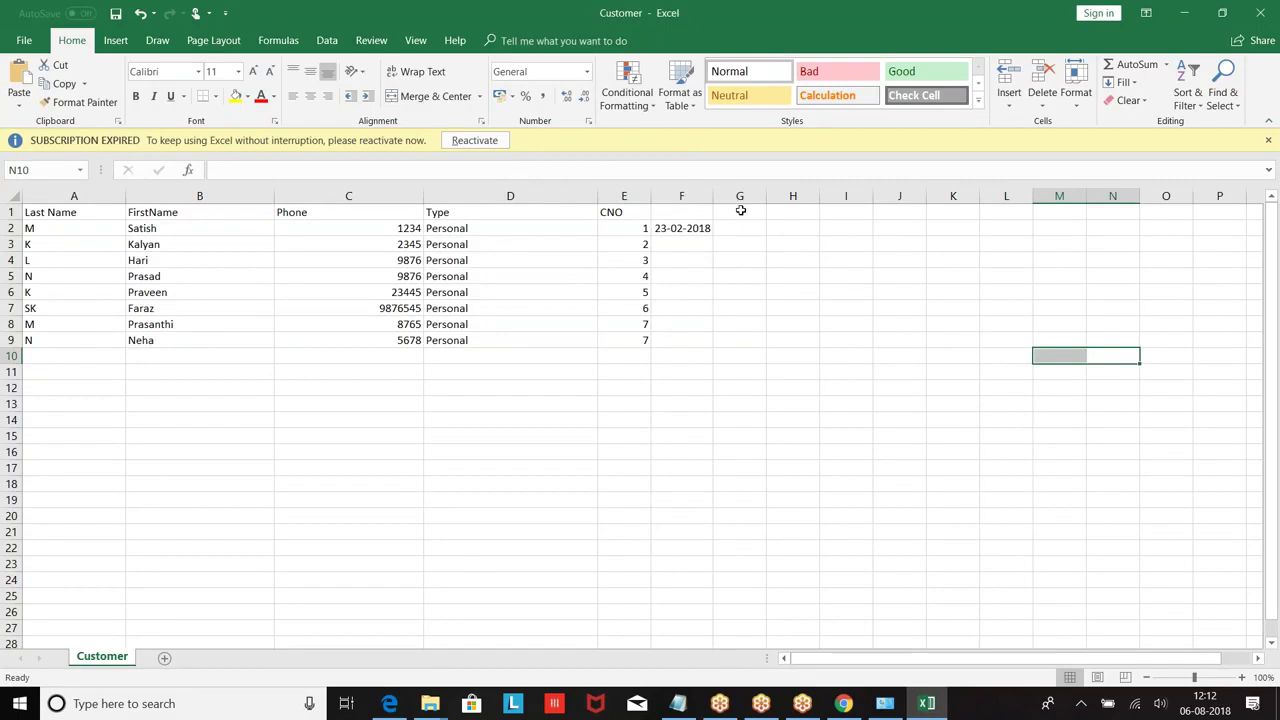
{"action": "left_click", "coordinate": [671, 209]}
{"action": "type", "text": "Customer"}
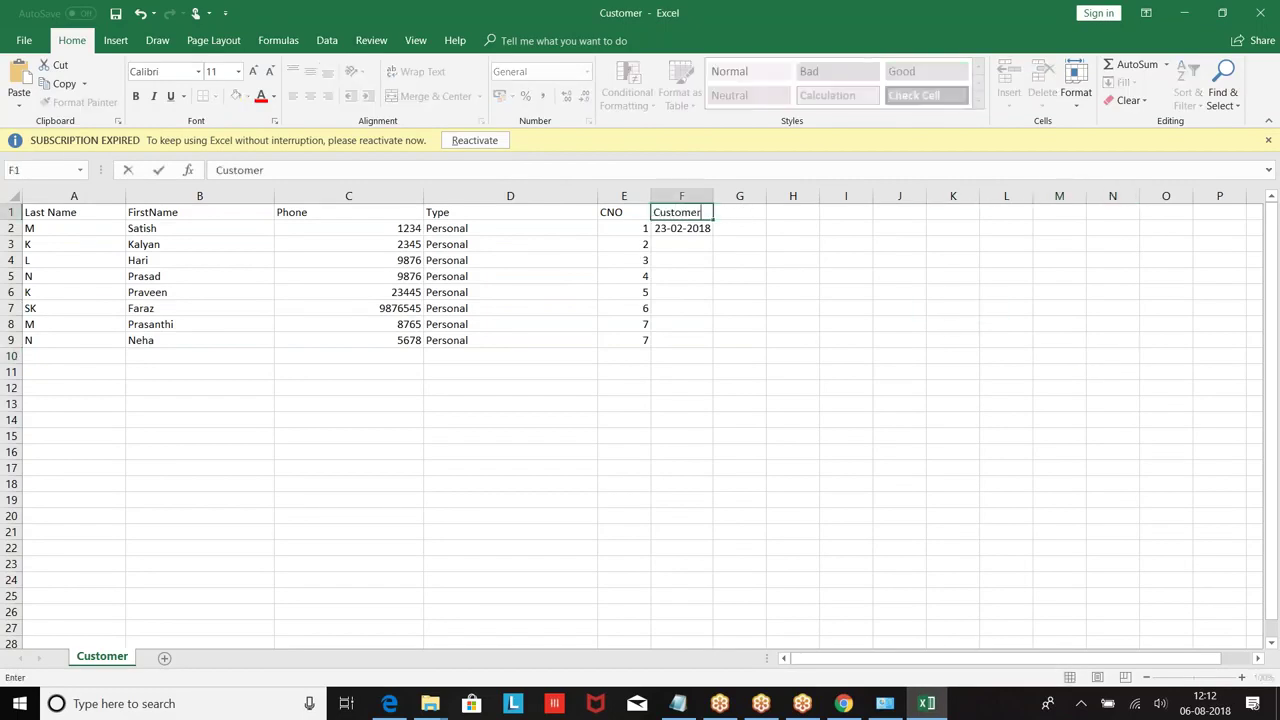
{"action": "key", "text": "Return"}
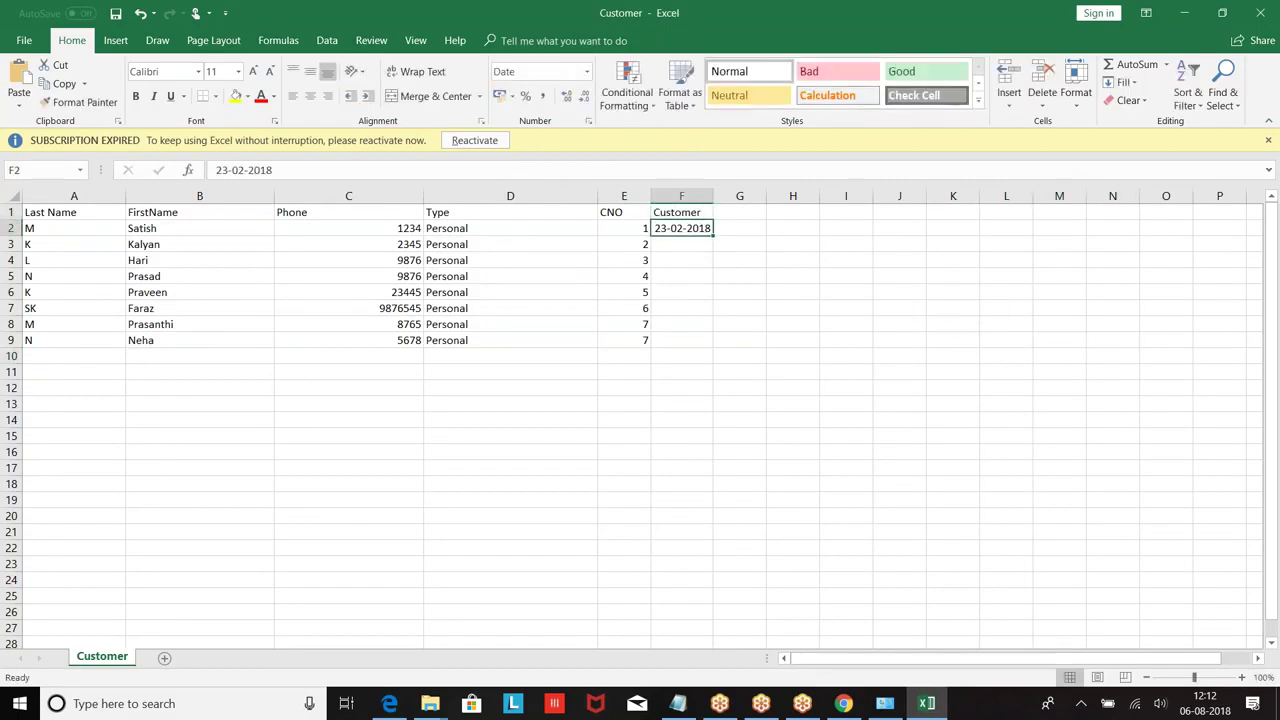
{"action": "key", "text": "Delete"}
{"action": "type", "text": "01000010001"}
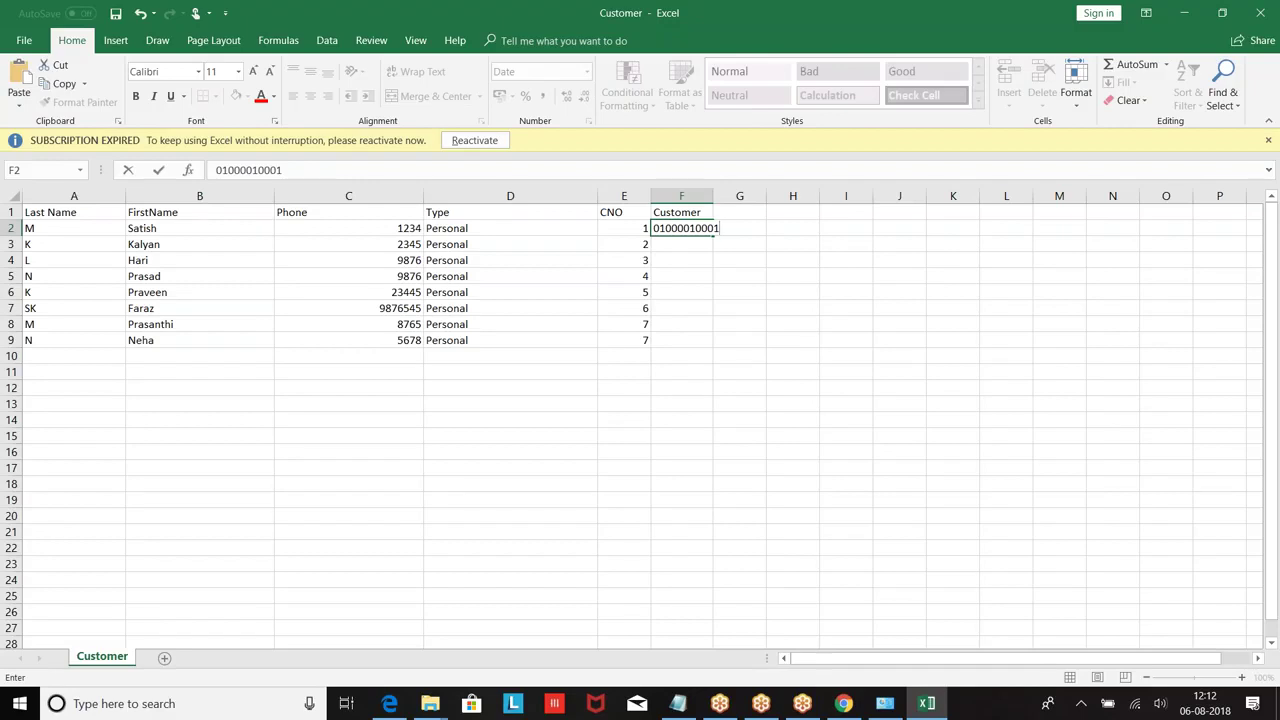
{"action": "left_click", "coordinate": [1260, 13]}
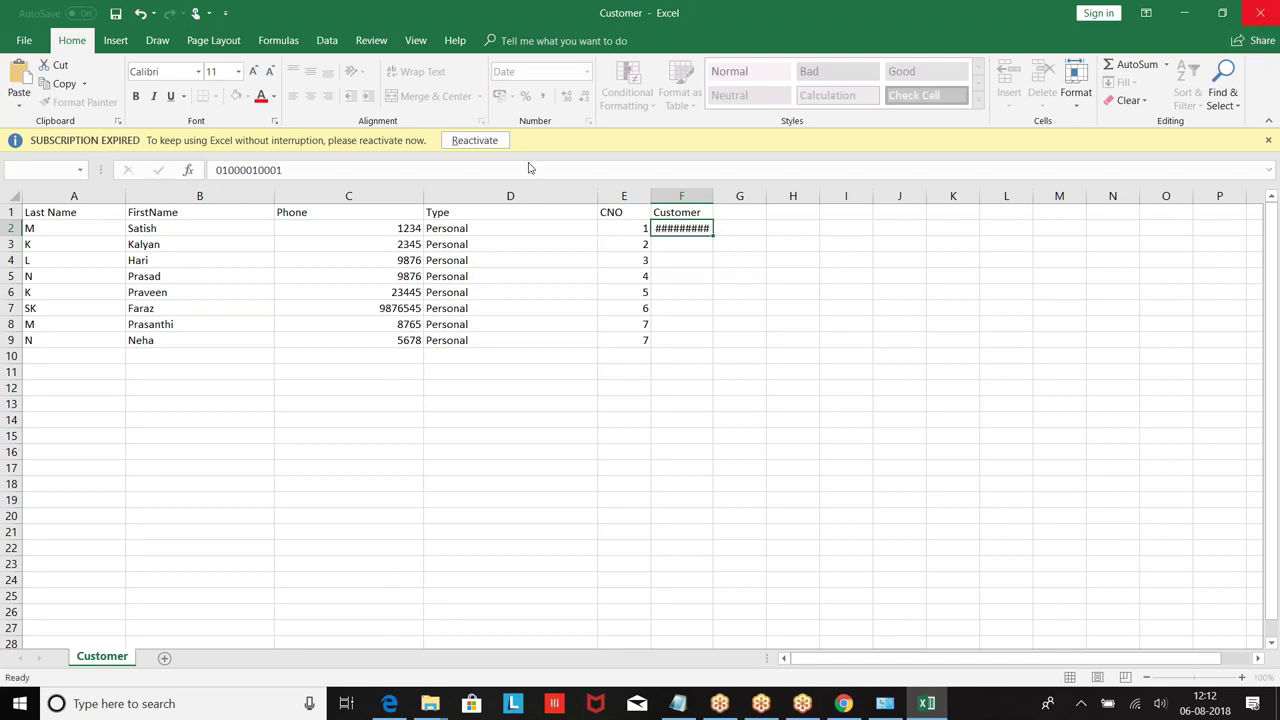
{"action": "left_click", "coordinate": [639, 370]}
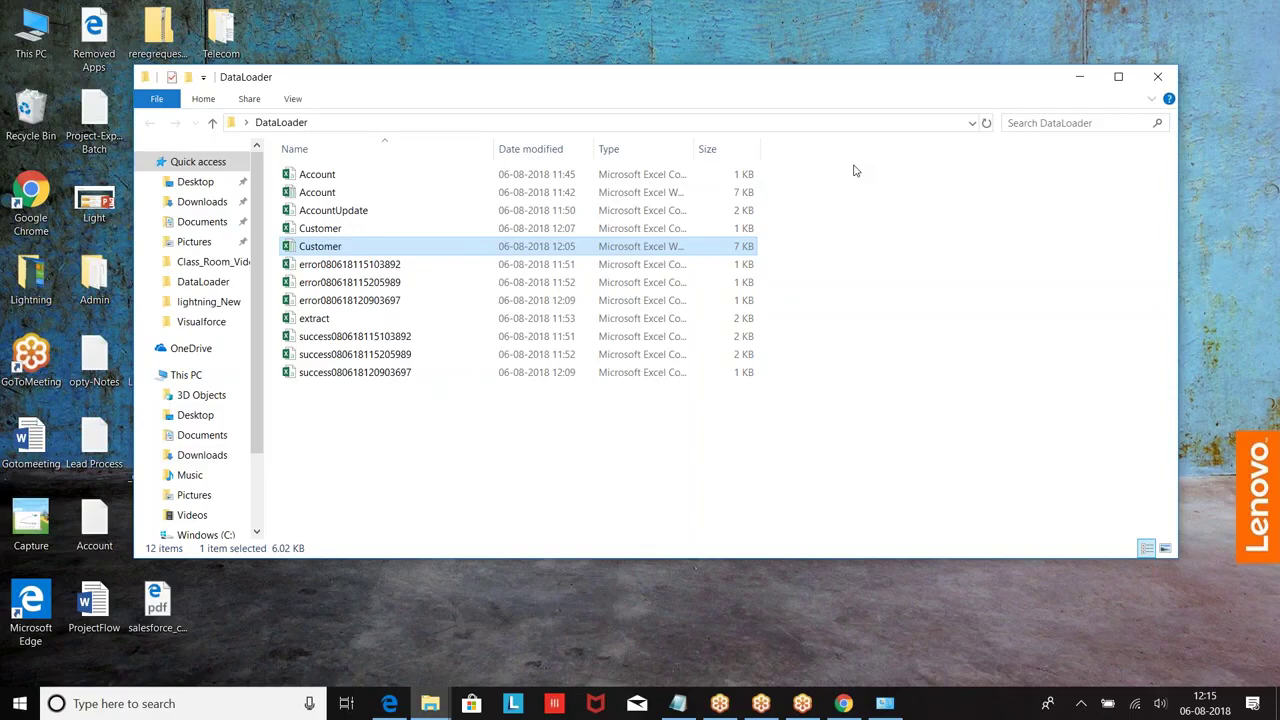
Step: Minimize the DataLoader folder window to show the desktop
{"action": "left_click", "coordinate": [1079, 74]}
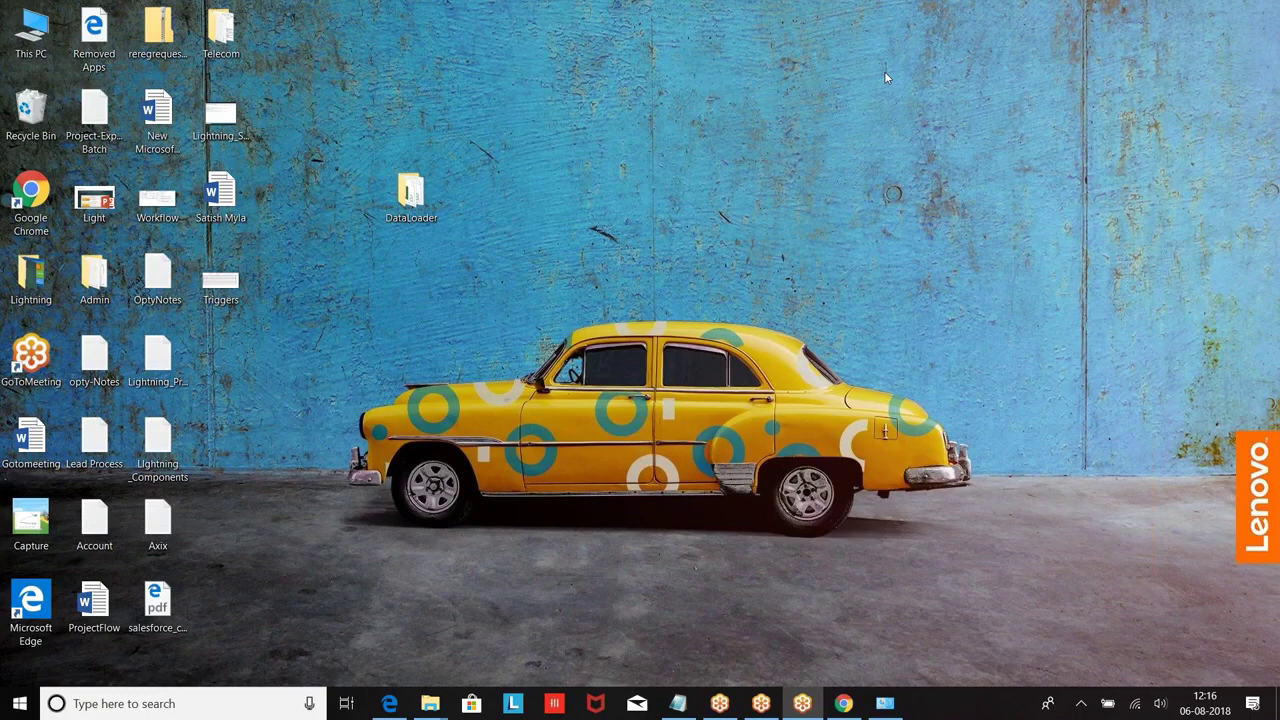
Step: In Salesforce Setup, open Data Management > Data Import Wizard and scroll to its Launch Wizard button
{"action": "left_click", "coordinate": [843, 703]}
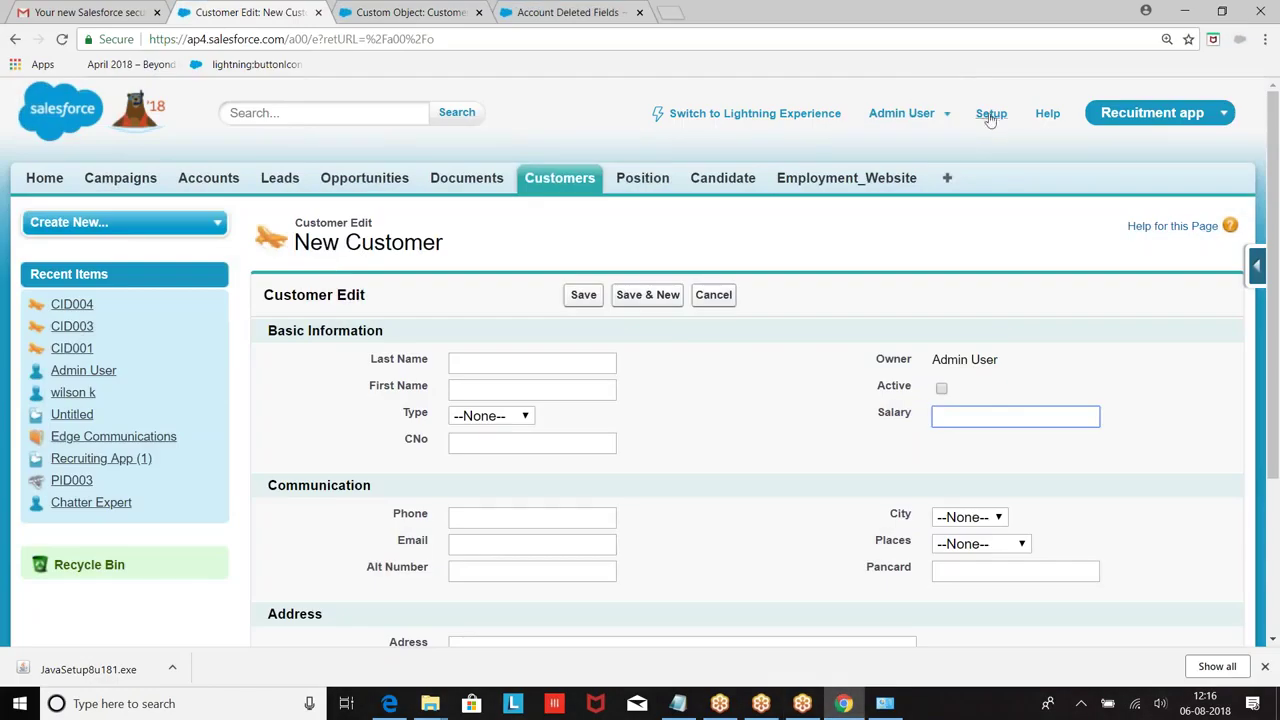
{"action": "left_click", "coordinate": [991, 115]}
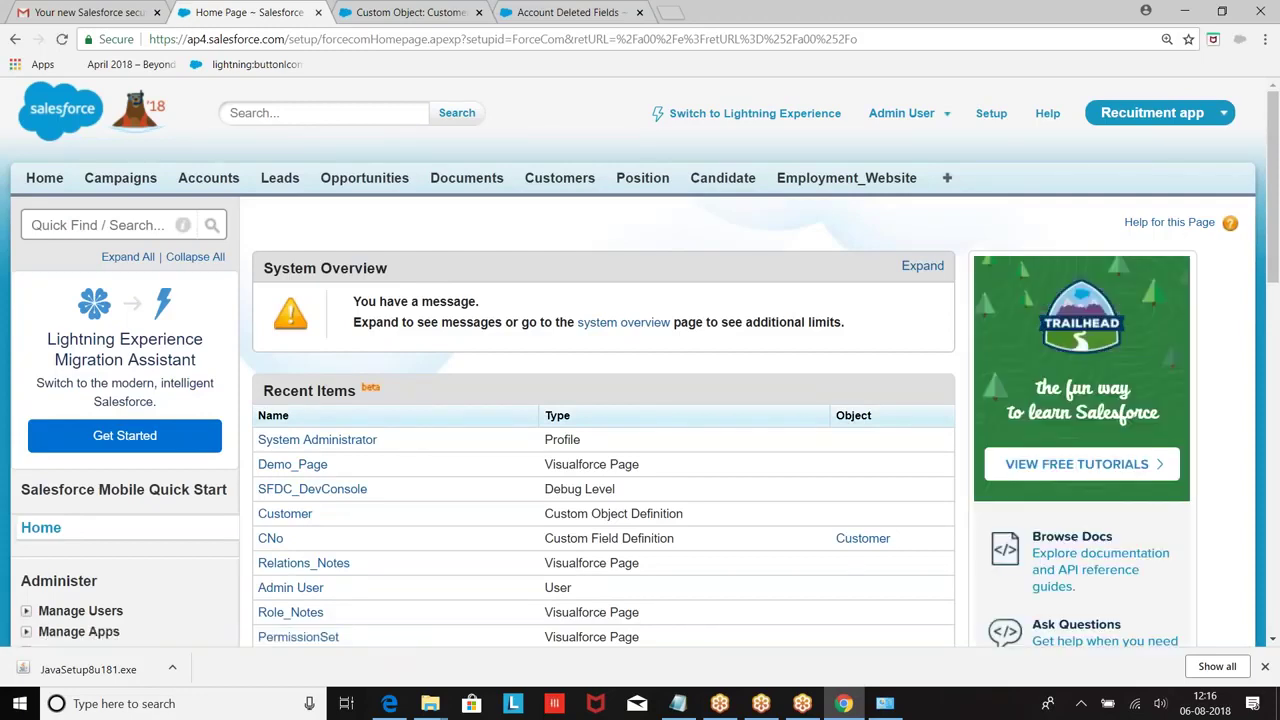
{"action": "scroll", "coordinate": [720, 317], "scroll_direction": "down", "scroll_amount": 4}
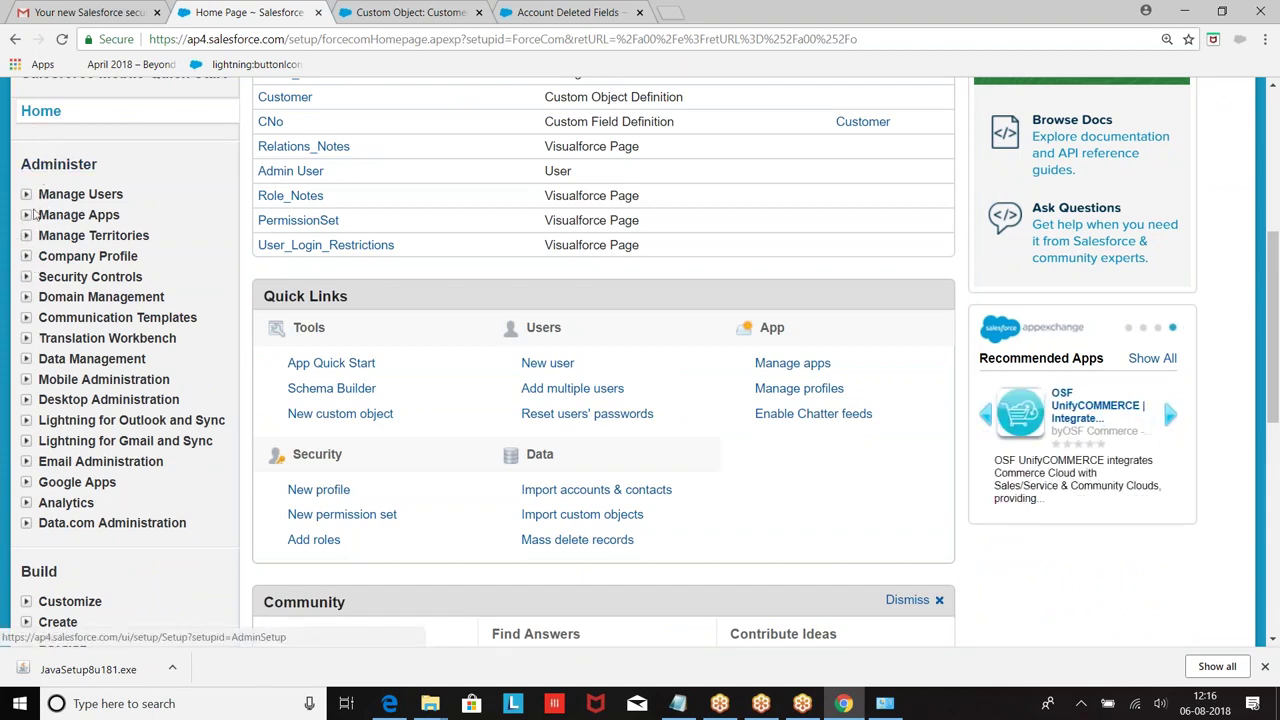
{"action": "left_click", "coordinate": [26, 358]}
{"action": "scroll", "coordinate": [100, 235], "scroll_direction": "down", "scroll_amount": 1}
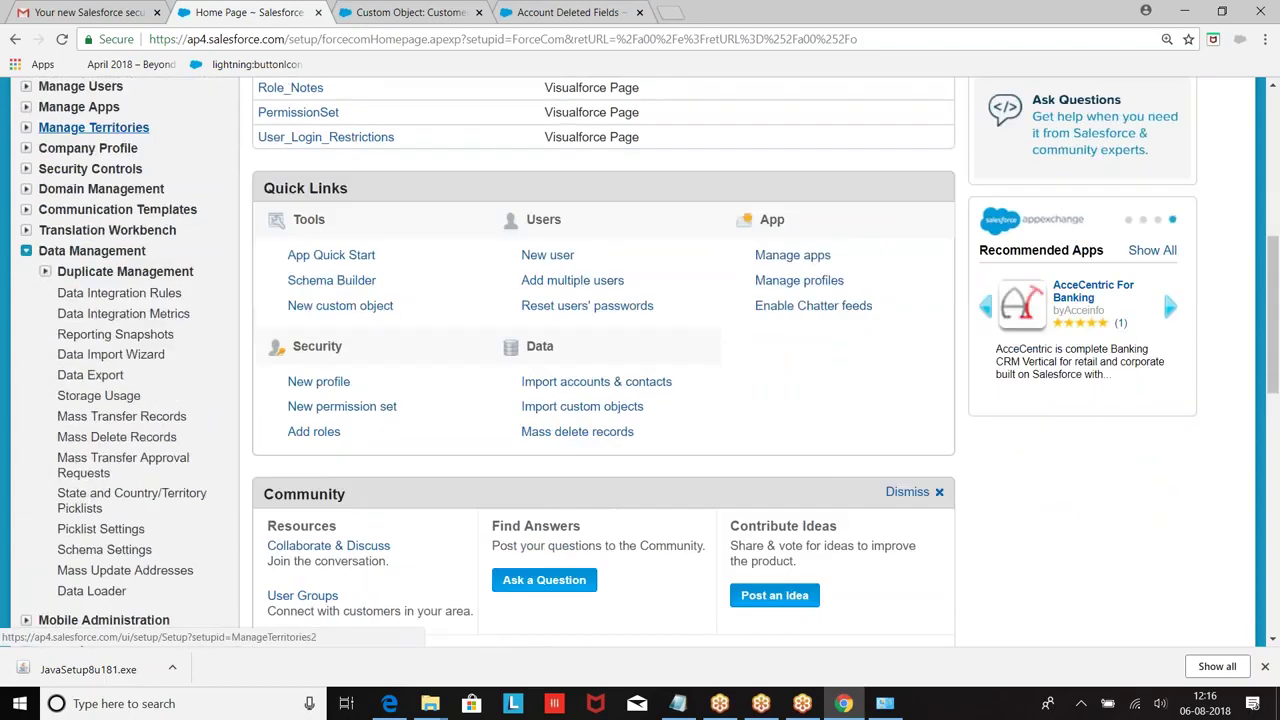
{"action": "scroll", "coordinate": [100, 130], "scroll_direction": "down", "scroll_amount": 1}
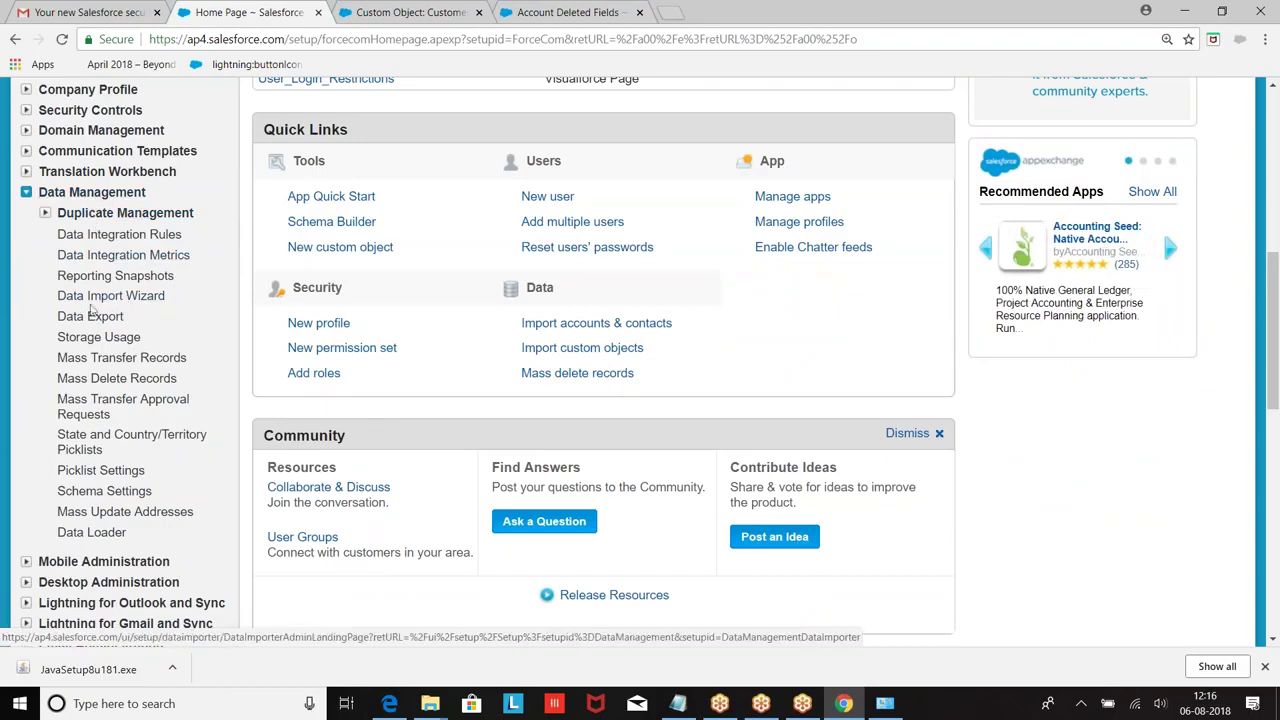
{"action": "left_click", "coordinate": [105, 298]}
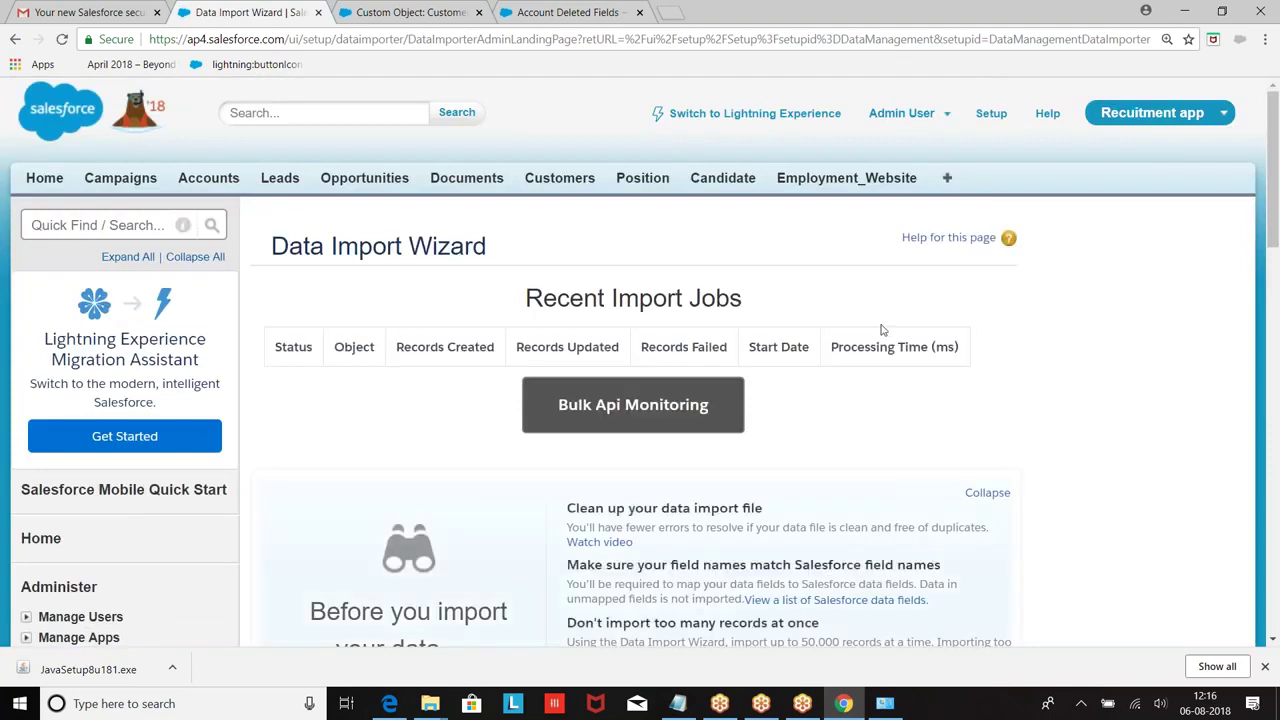
{"action": "scroll", "coordinate": [882, 330], "scroll_direction": "down", "scroll_amount": 8}
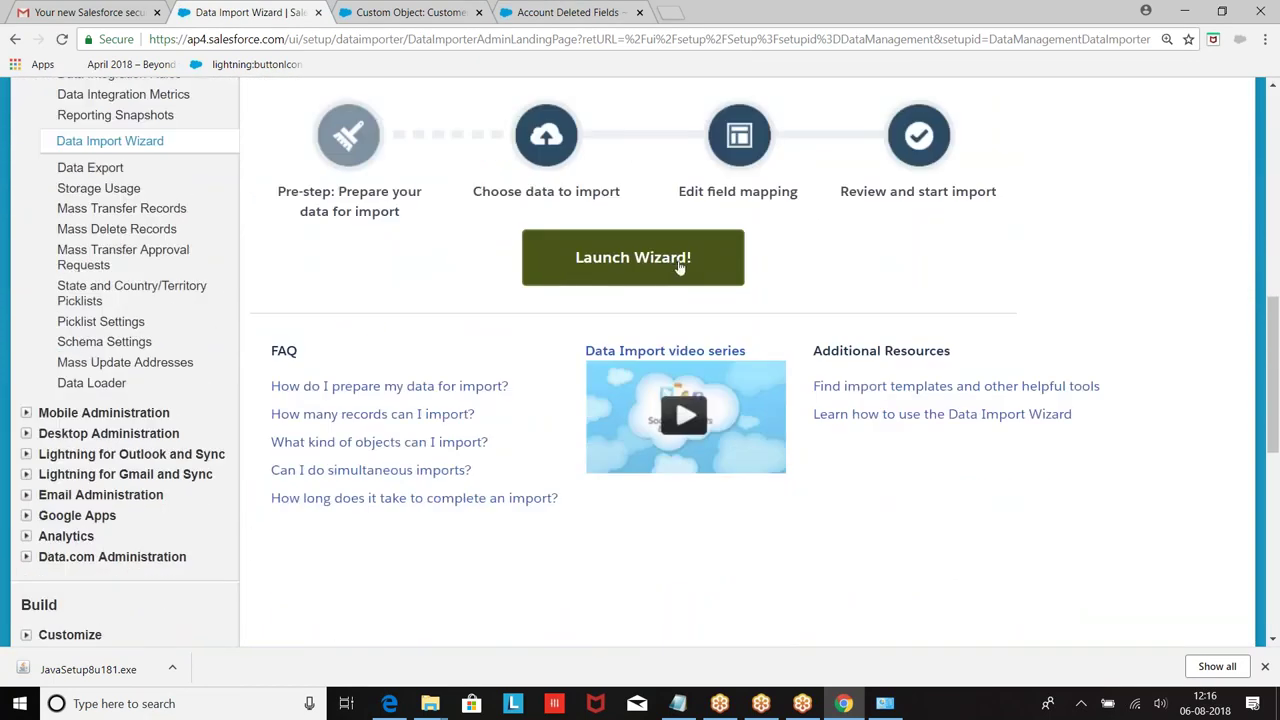
Step: Launch the Data Import Wizard to reach its Choose data step
{"action": "left_click", "coordinate": [679, 262]}
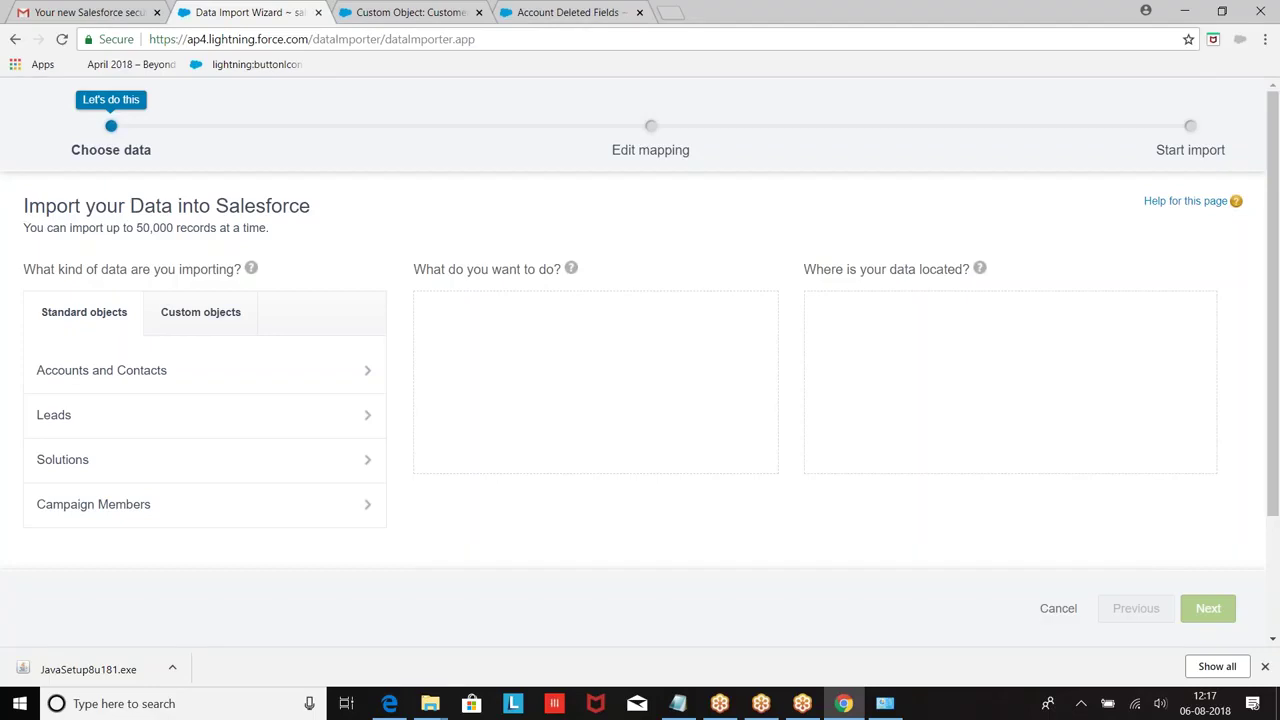
Step: Choose the Customers custom object and set the import to add new records
{"action": "left_click", "coordinate": [209, 325]}
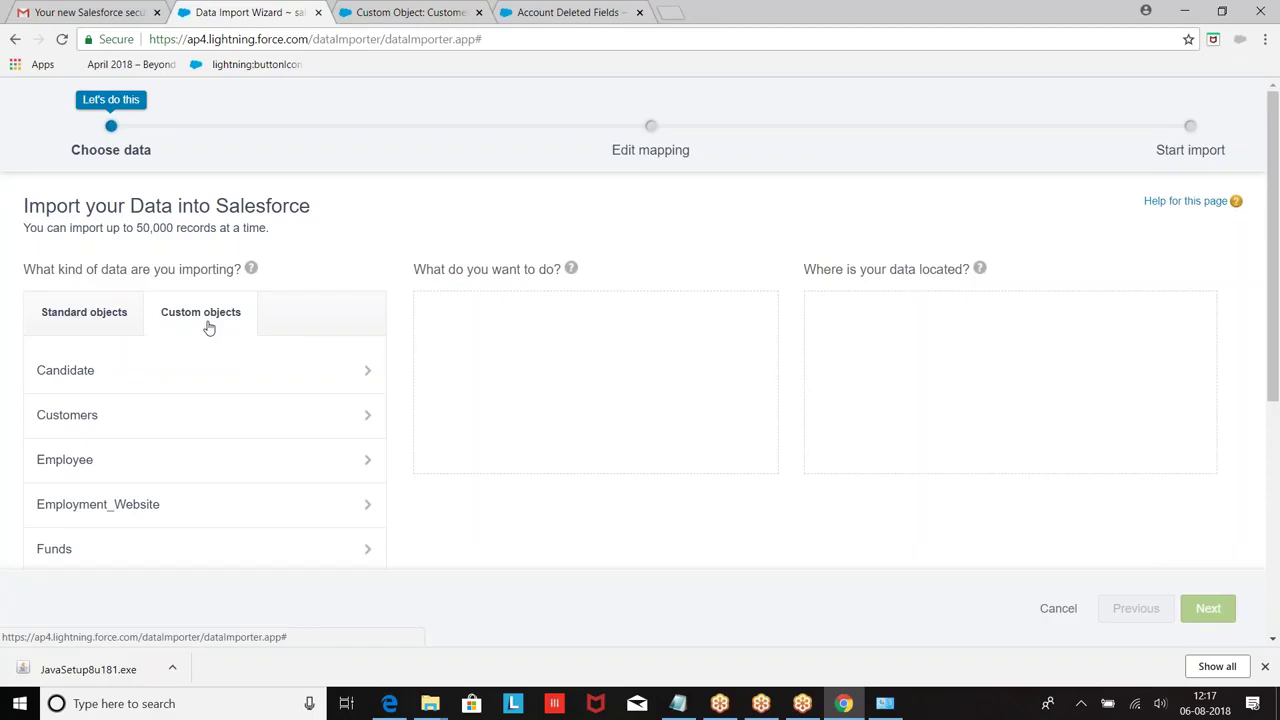
{"action": "scroll", "coordinate": [209, 325], "scroll_direction": "down", "scroll_amount": 1}
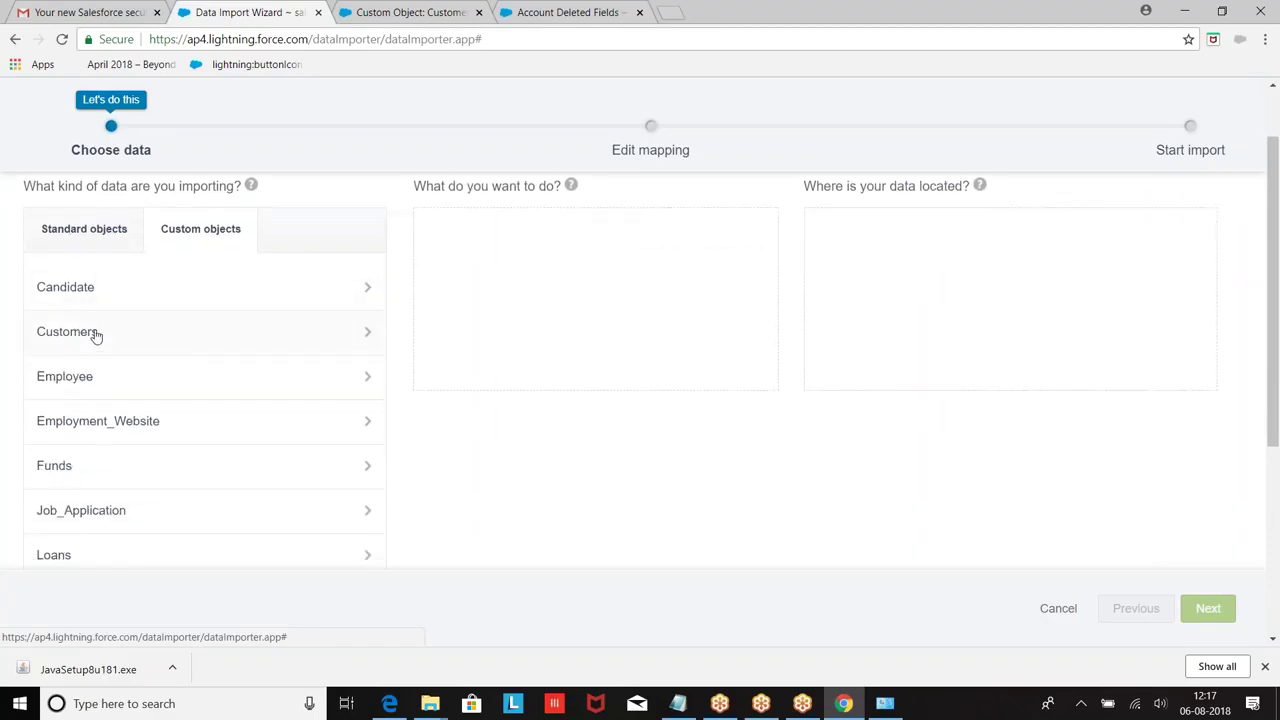
{"action": "left_click", "coordinate": [94, 333]}
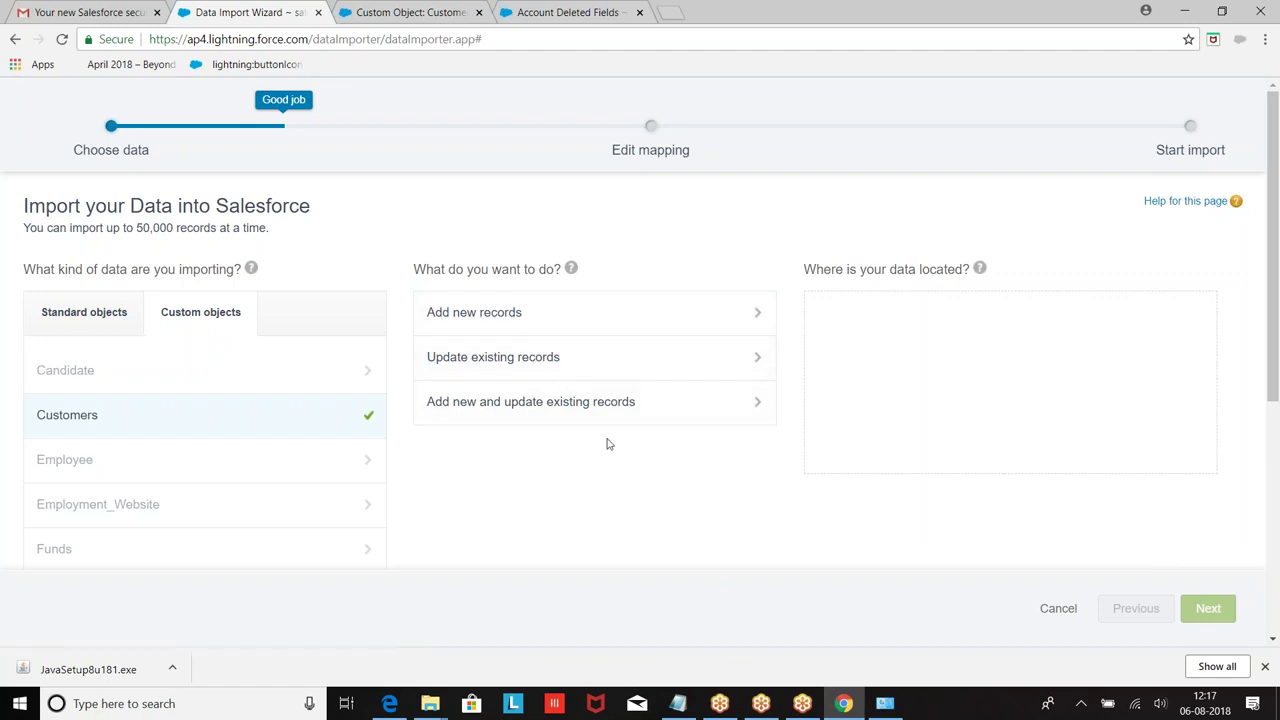
{"action": "left_click", "coordinate": [531, 329]}
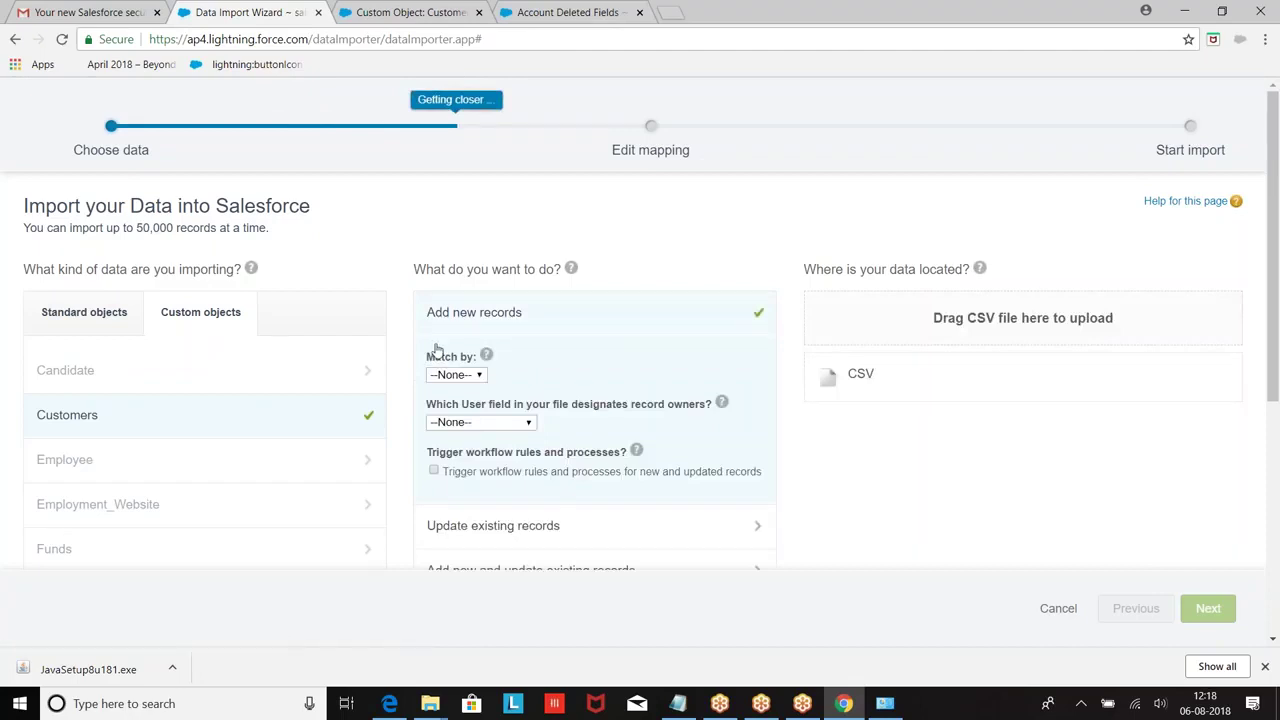
Step: Attach Customer.csv from the DataLoader folder as the CSV data source, using the All Files filter
{"action": "scroll", "coordinate": [634, 361], "scroll_direction": "down", "scroll_amount": 2}
{"action": "scroll", "coordinate": [534, 299], "scroll_direction": "up", "scroll_amount": 2}
{"action": "left_click", "coordinate": [955, 380]}
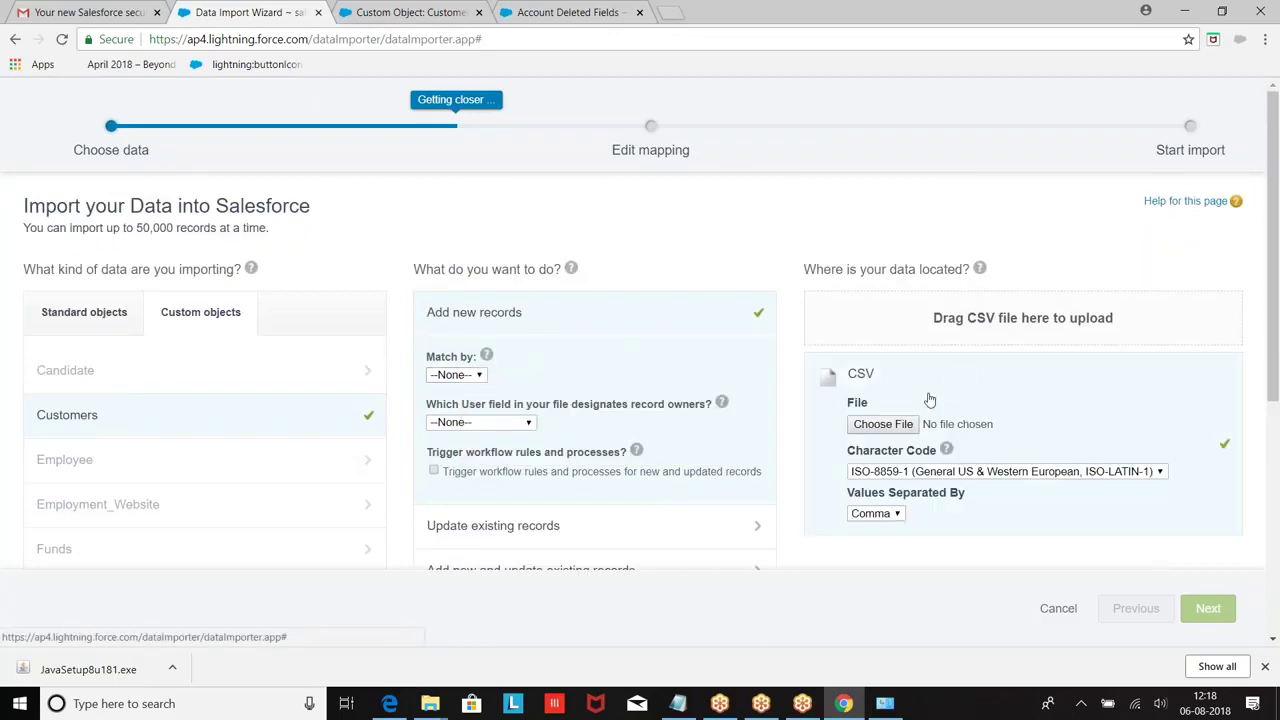
{"action": "left_click", "coordinate": [884, 424]}
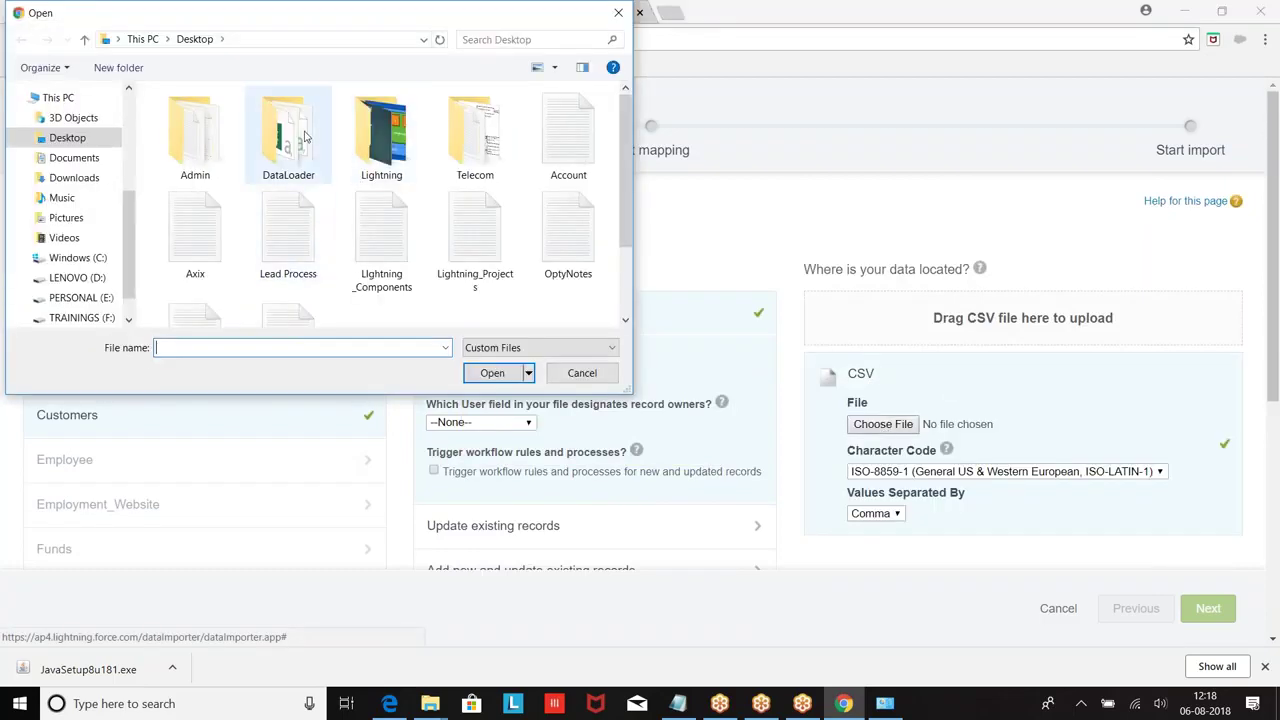
{"action": "double_click", "coordinate": [297, 137]}
{"action": "left_click", "coordinate": [600, 349]}
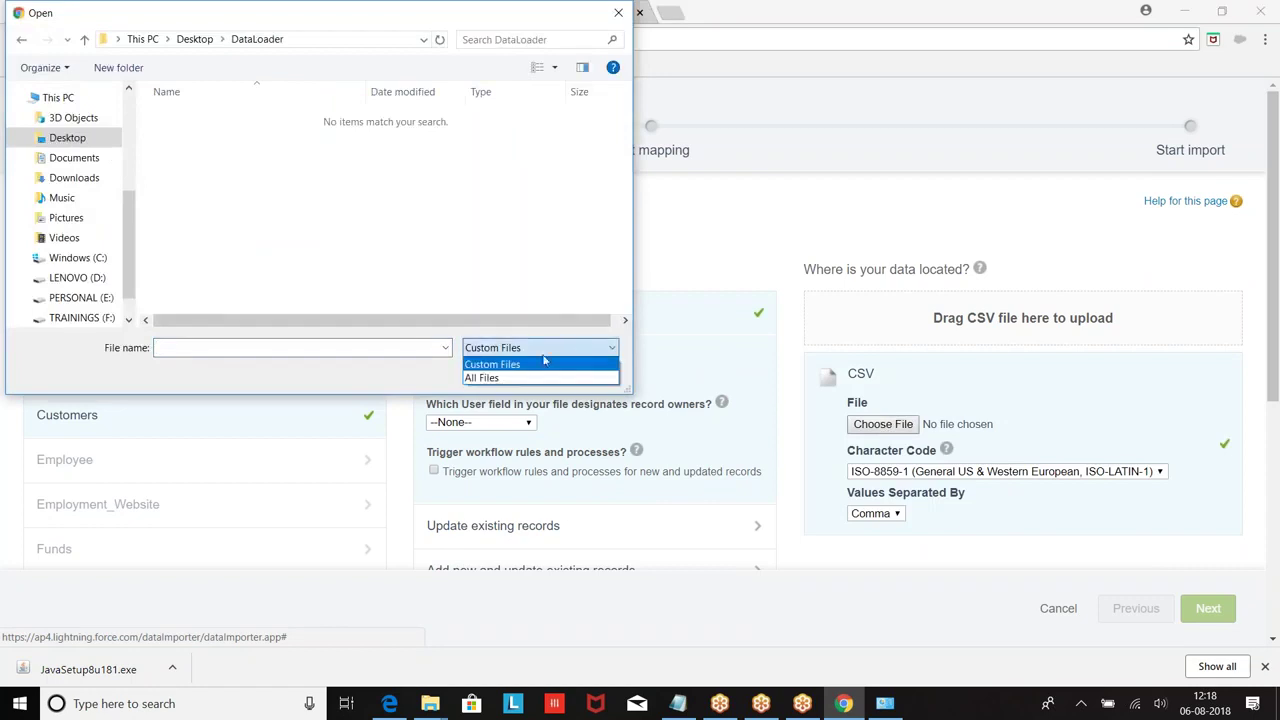
{"action": "left_click", "coordinate": [482, 378]}
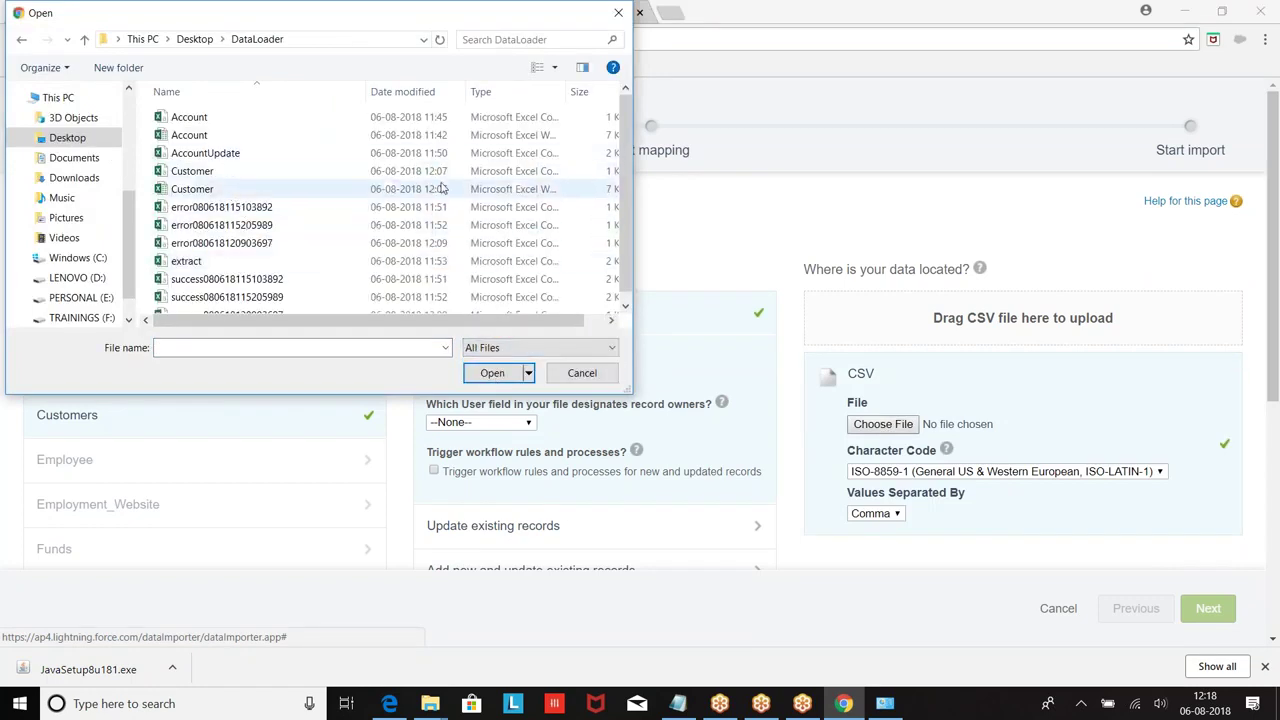
{"action": "left_click", "coordinate": [195, 174]}
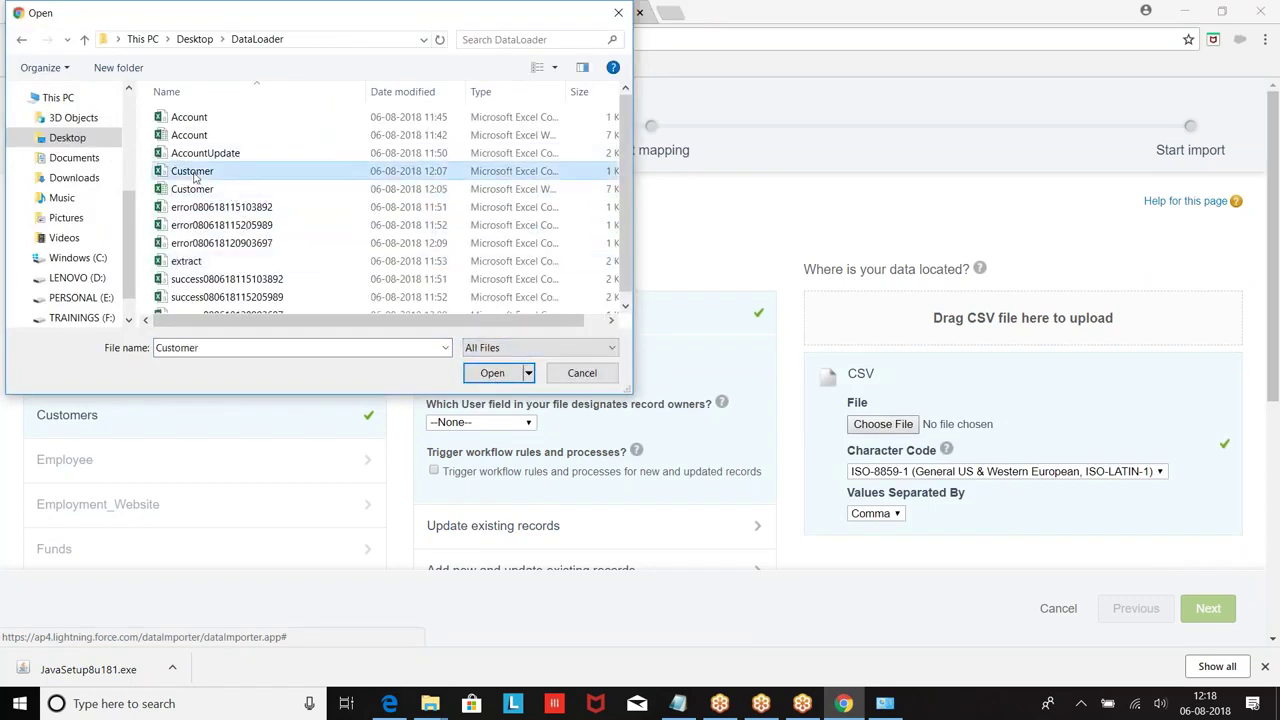
{"action": "left_click", "coordinate": [492, 373]}
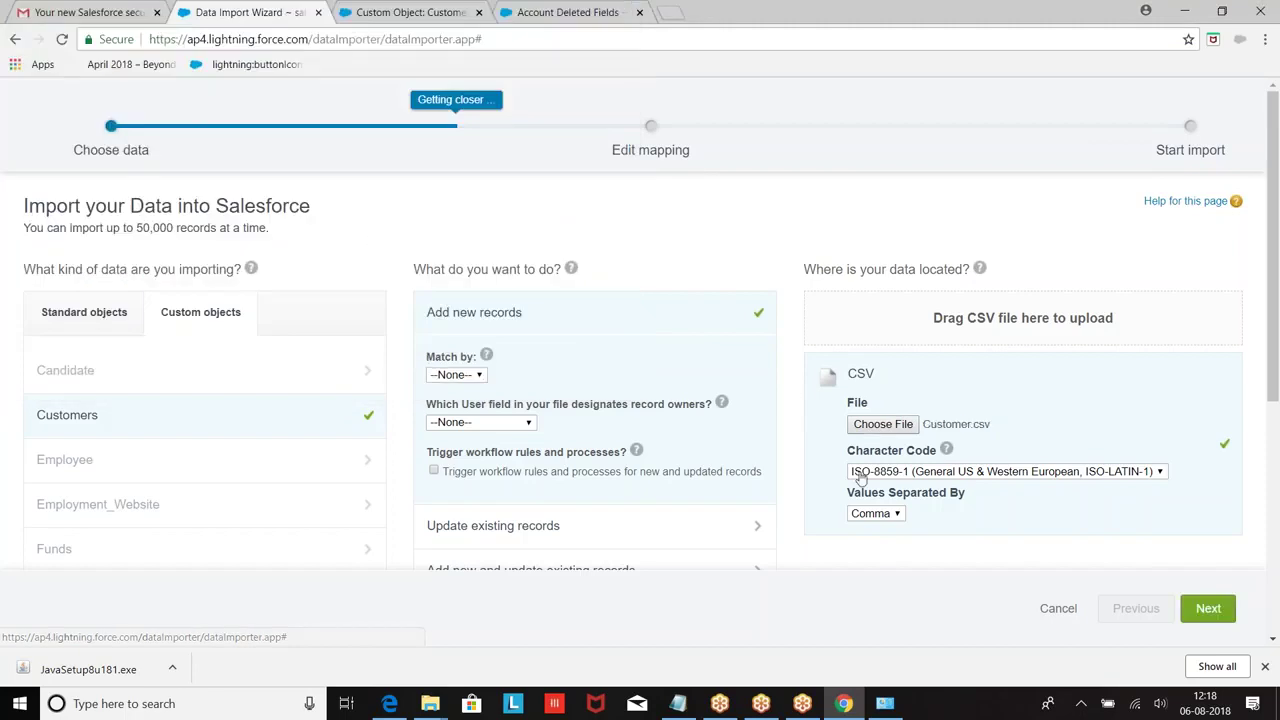
Step: Continue past field mapping and review, start the Customer import, and view its job status
{"action": "left_click", "coordinate": [1207, 609]}
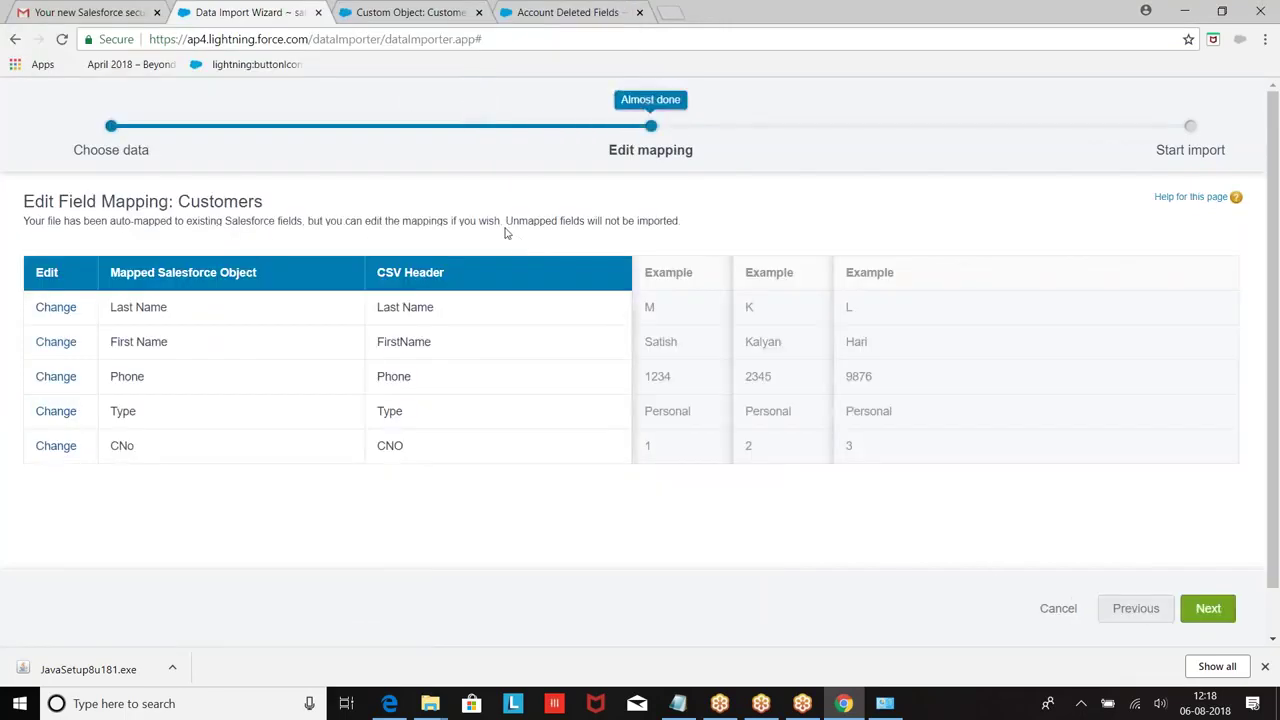
{"action": "left_click", "coordinate": [1205, 607]}
{"action": "left_click", "coordinate": [1196, 611]}
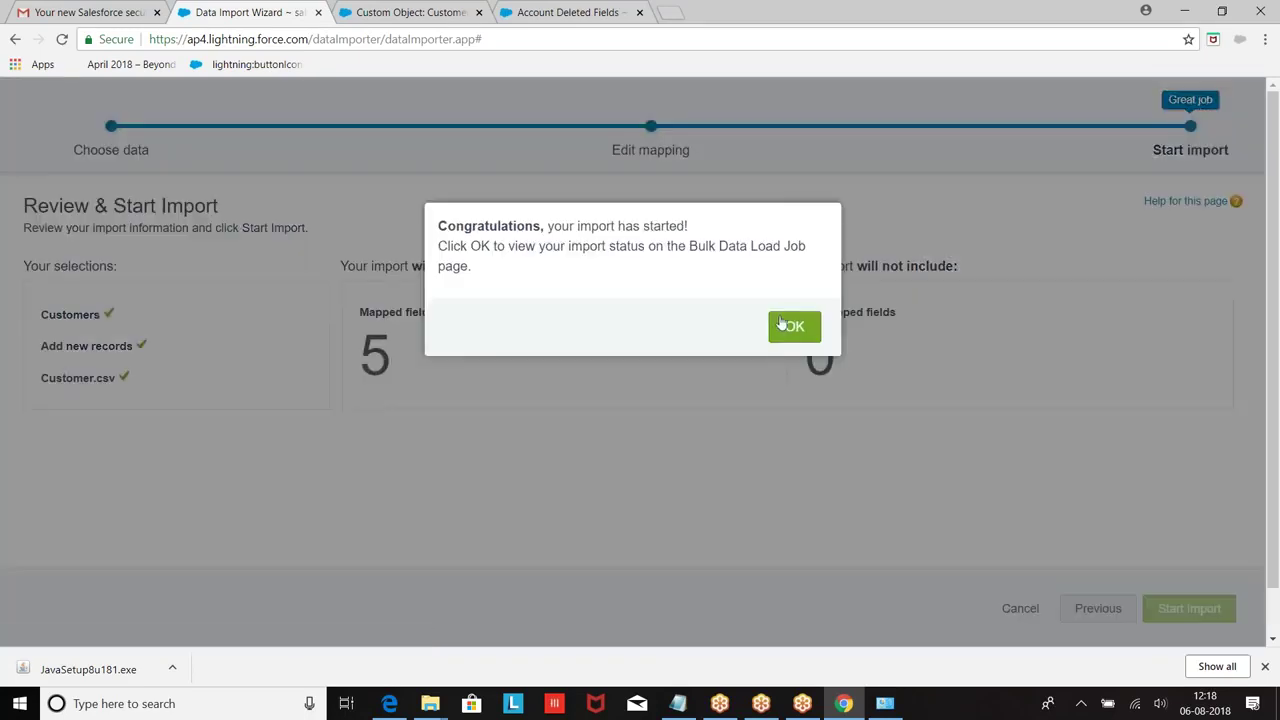
{"action": "left_click", "coordinate": [787, 328]}
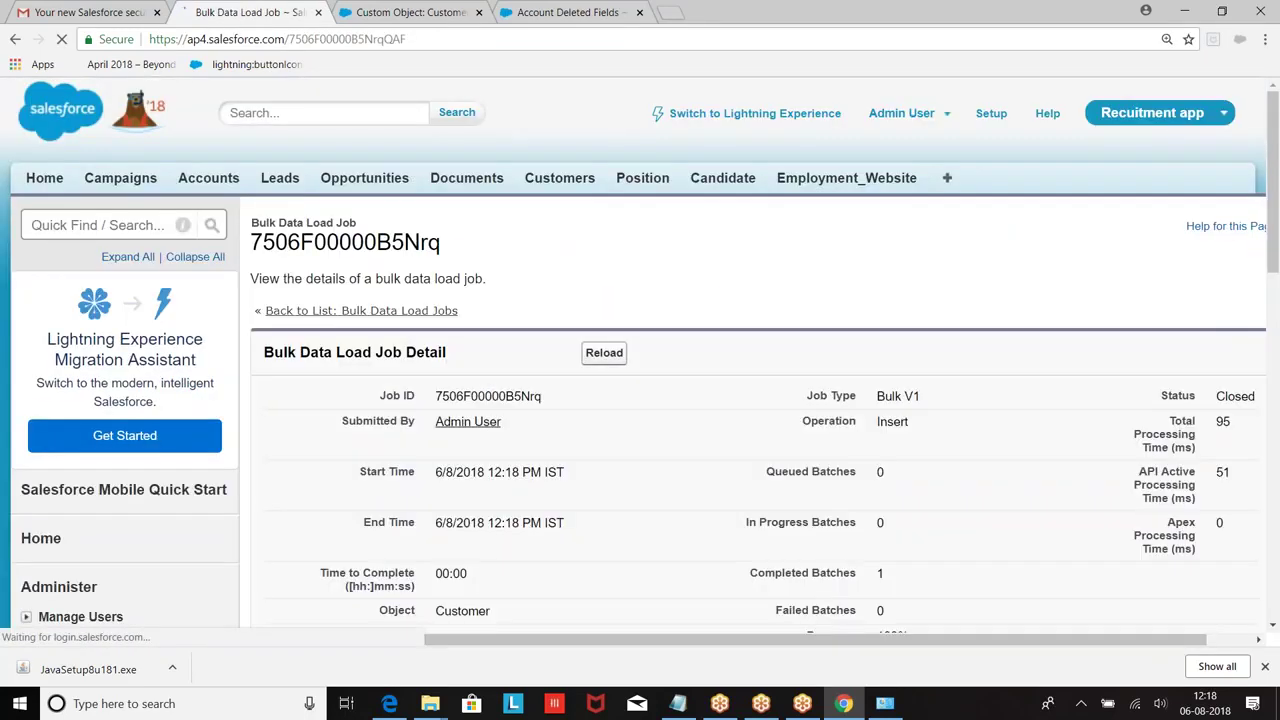
Step: Return to Data Management > Data Import Wizard and launch a new import run
{"action": "scroll", "coordinate": [640, 360], "scroll_direction": "down", "scroll_amount": 2}
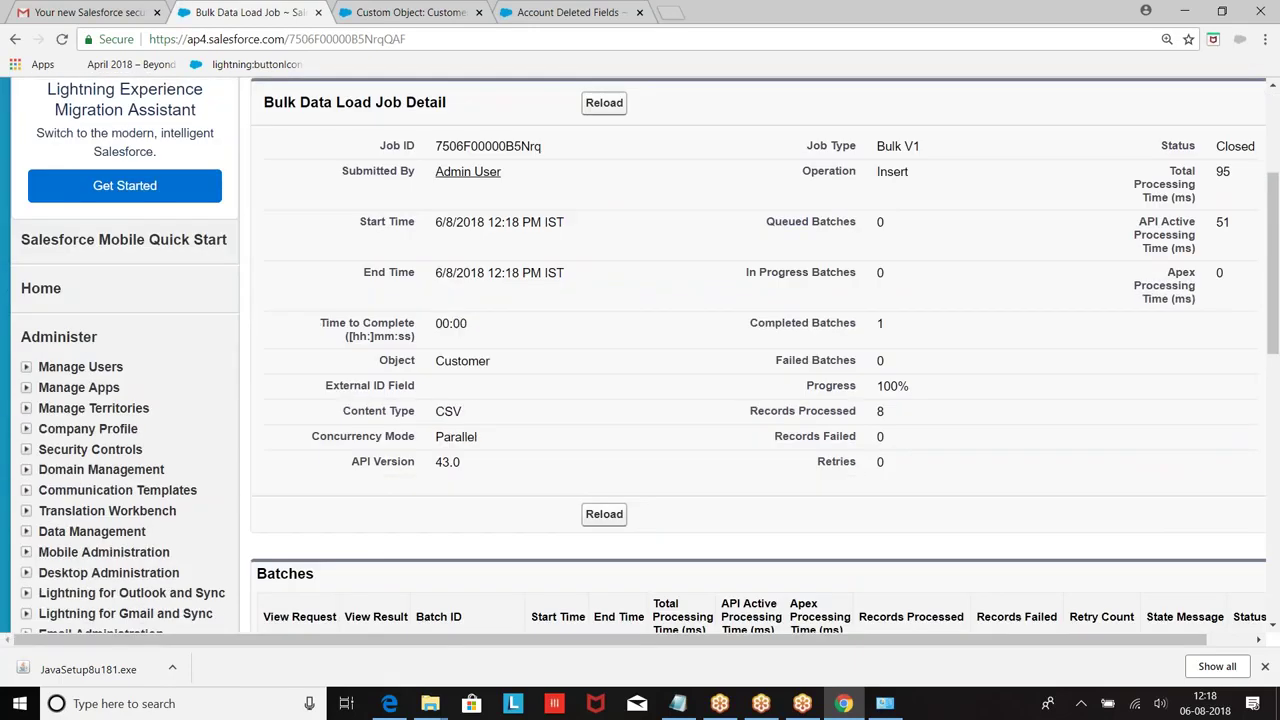
{"action": "scroll", "coordinate": [294, 351], "scroll_direction": "down", "scroll_amount": 3}
{"action": "scroll", "coordinate": [214, 351], "scroll_direction": "up", "scroll_amount": 2}
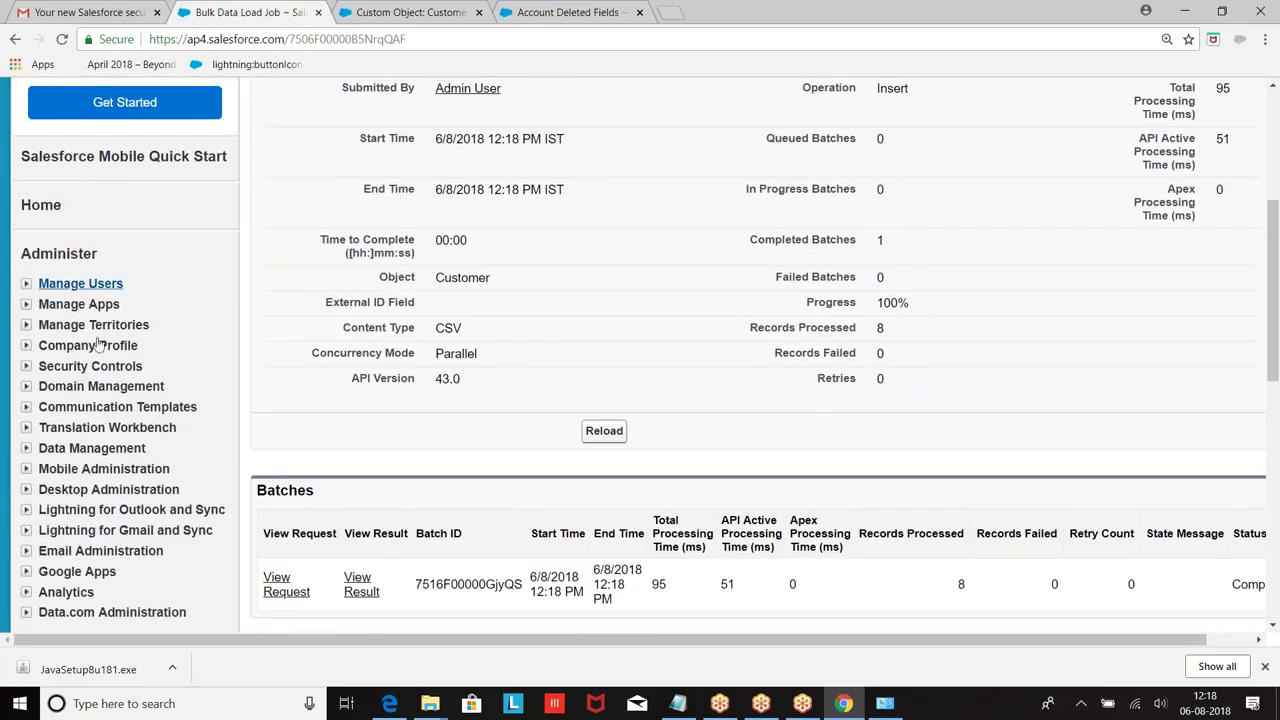
{"action": "left_click", "coordinate": [26, 448]}
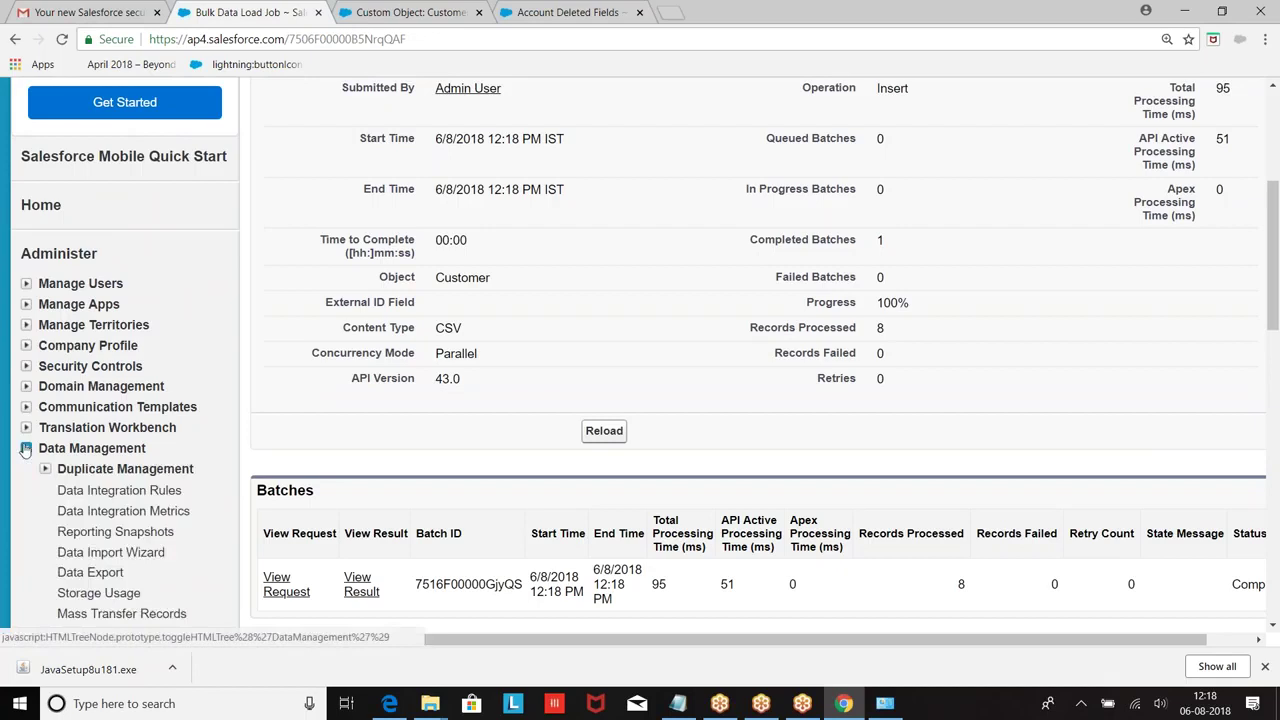
{"action": "scroll", "coordinate": [60, 430], "scroll_direction": "down", "scroll_amount": 2}
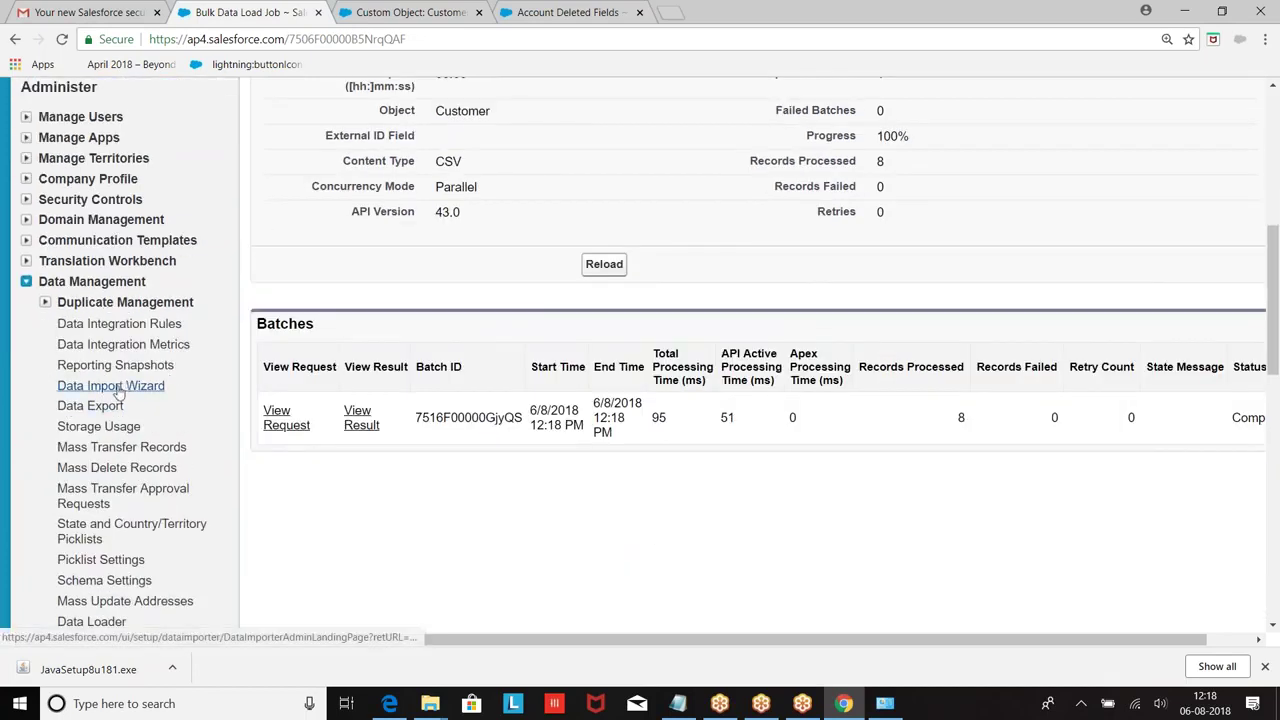
{"action": "left_click", "coordinate": [110, 386]}
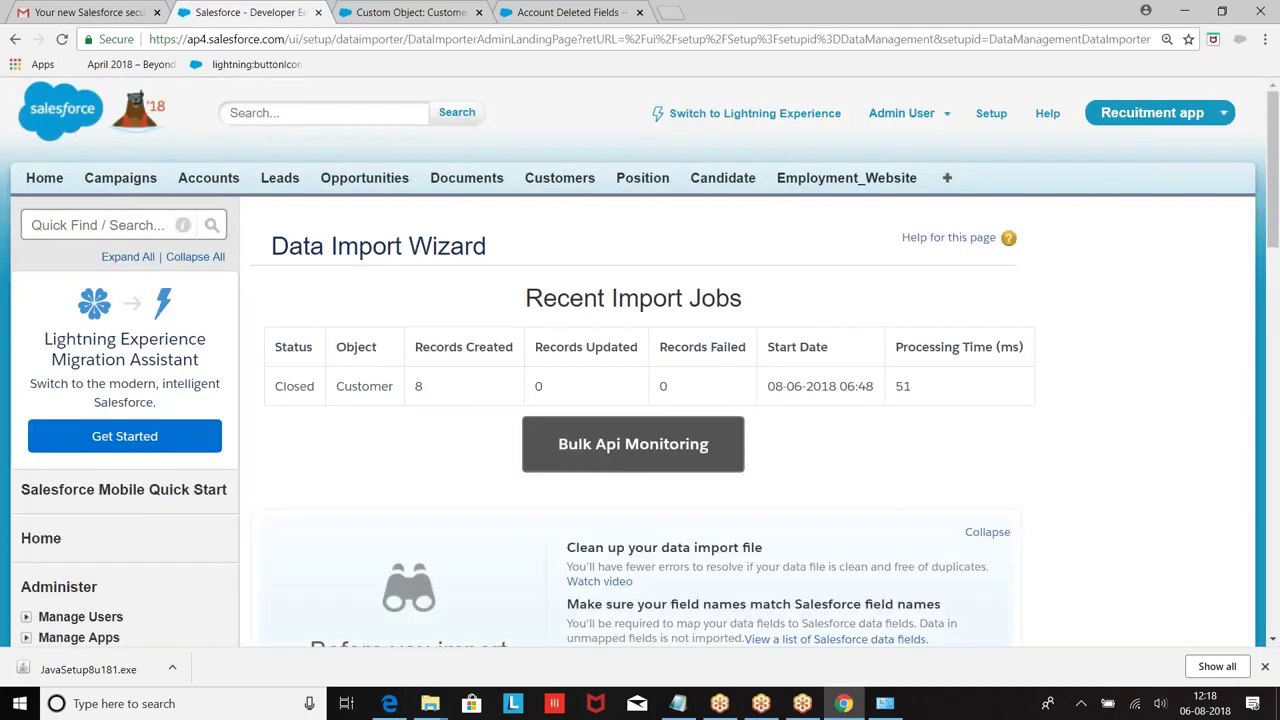
{"action": "scroll", "coordinate": [658, 400], "scroll_direction": "down", "scroll_amount": 7}
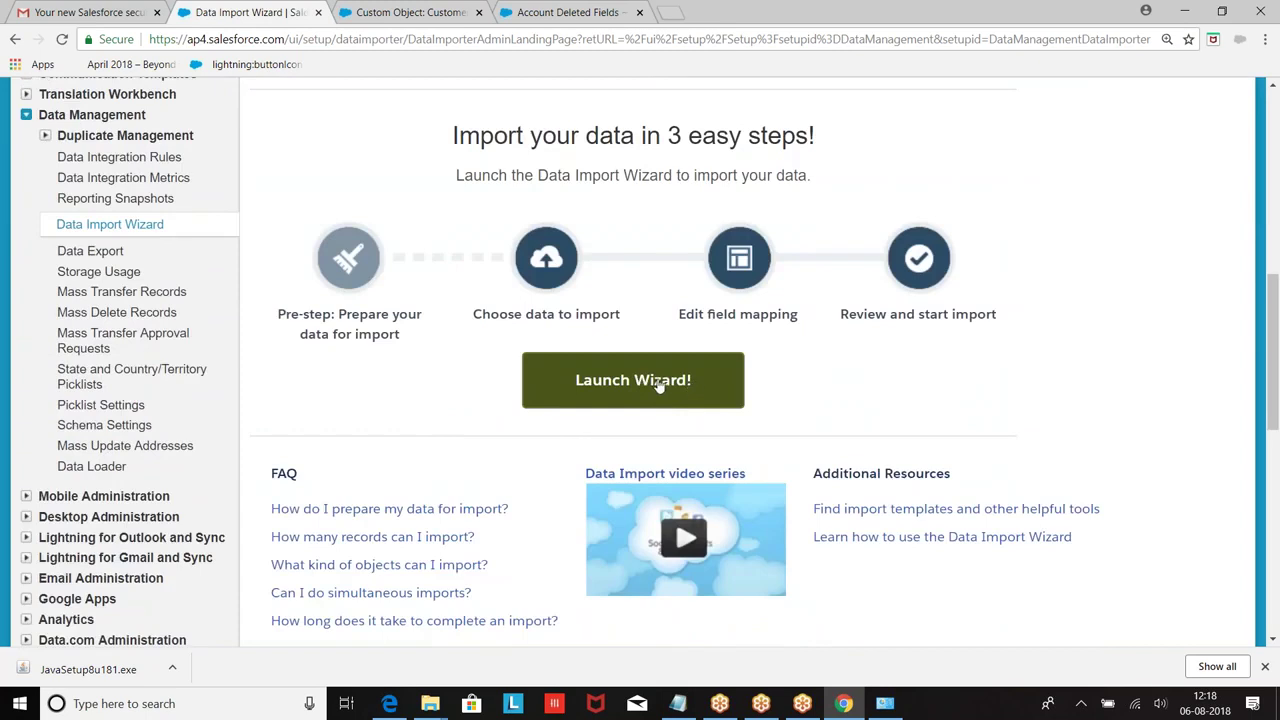
{"action": "left_click", "coordinate": [659, 386]}
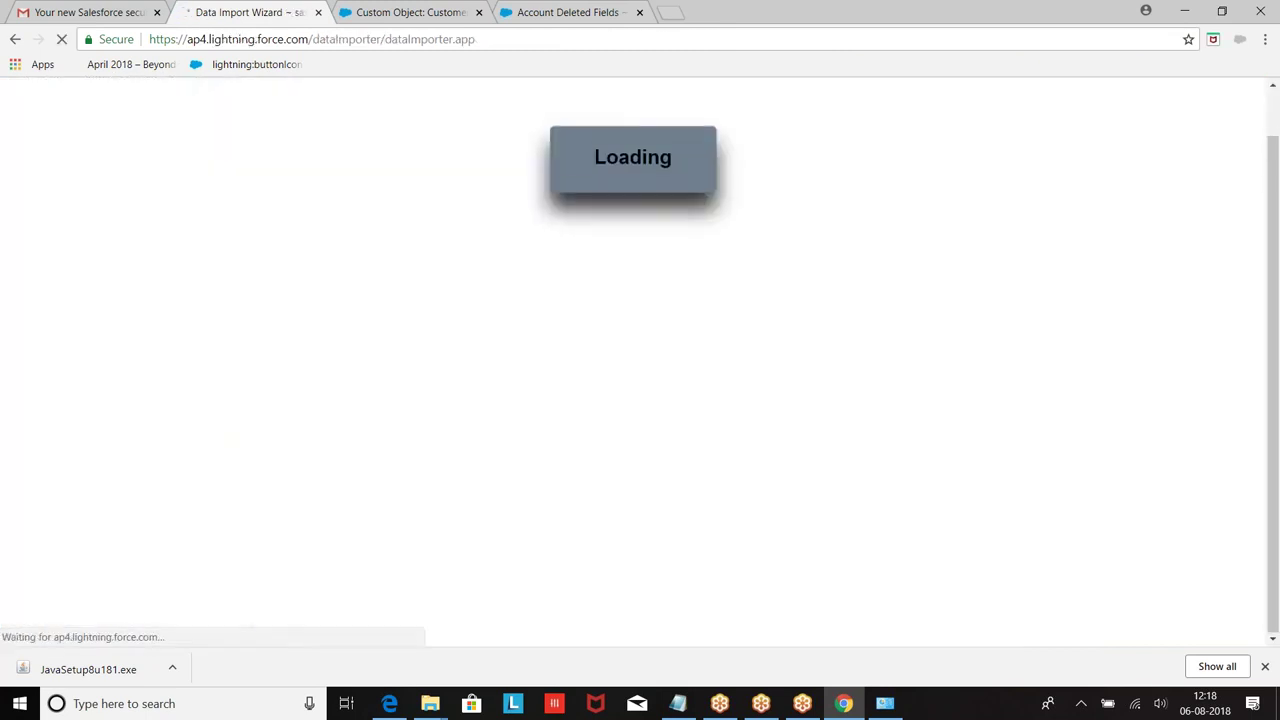
Step: Target Accounts and Contacts and choose Add new records
{"action": "scroll", "coordinate": [323, 374], "scroll_direction": "down", "scroll_amount": 2}
{"action": "scroll", "coordinate": [250, 298], "scroll_direction": "up", "scroll_amount": 2}
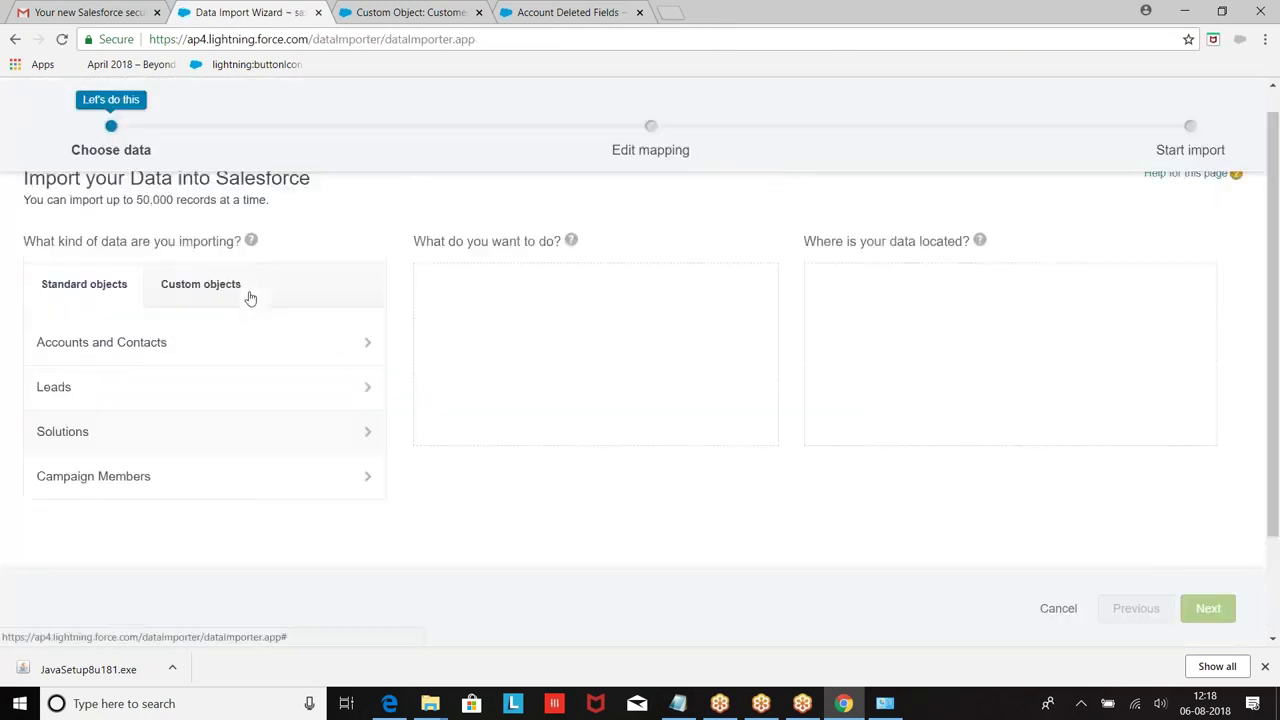
{"action": "scroll", "coordinate": [250, 298], "scroll_direction": "up", "scroll_amount": 1}
{"action": "left_click", "coordinate": [105, 370]}
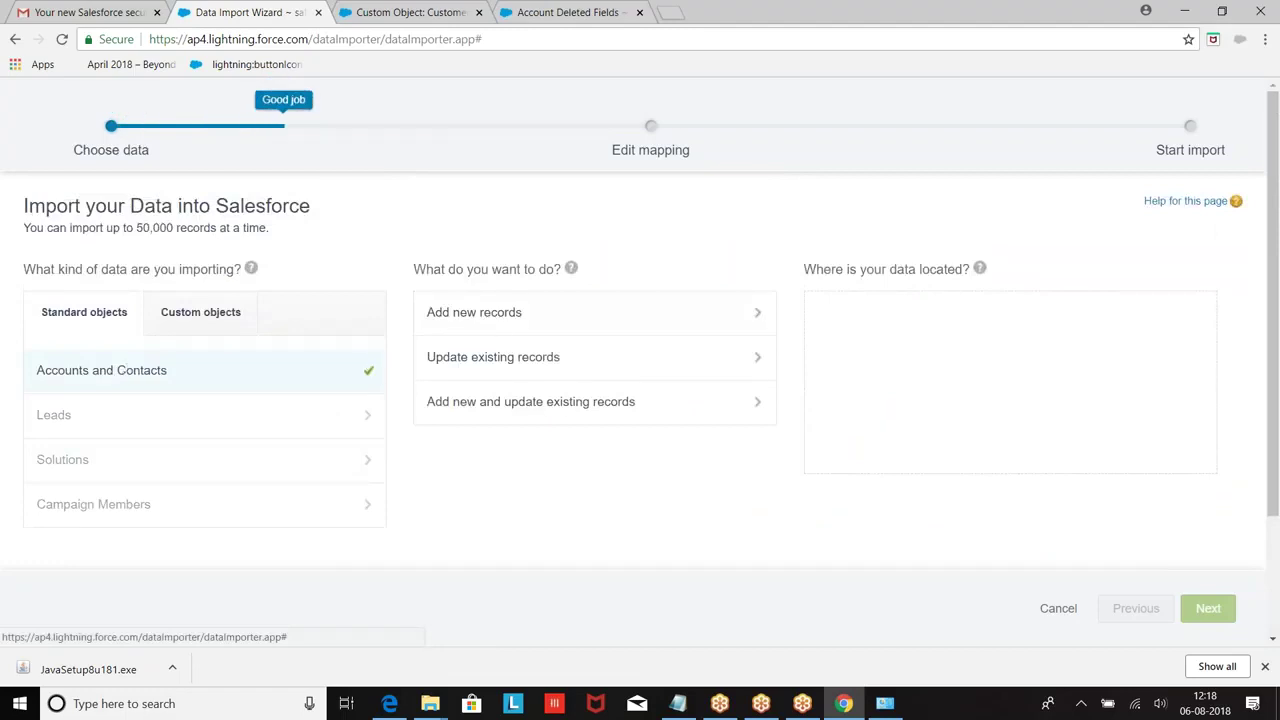
{"action": "left_click", "coordinate": [503, 330]}
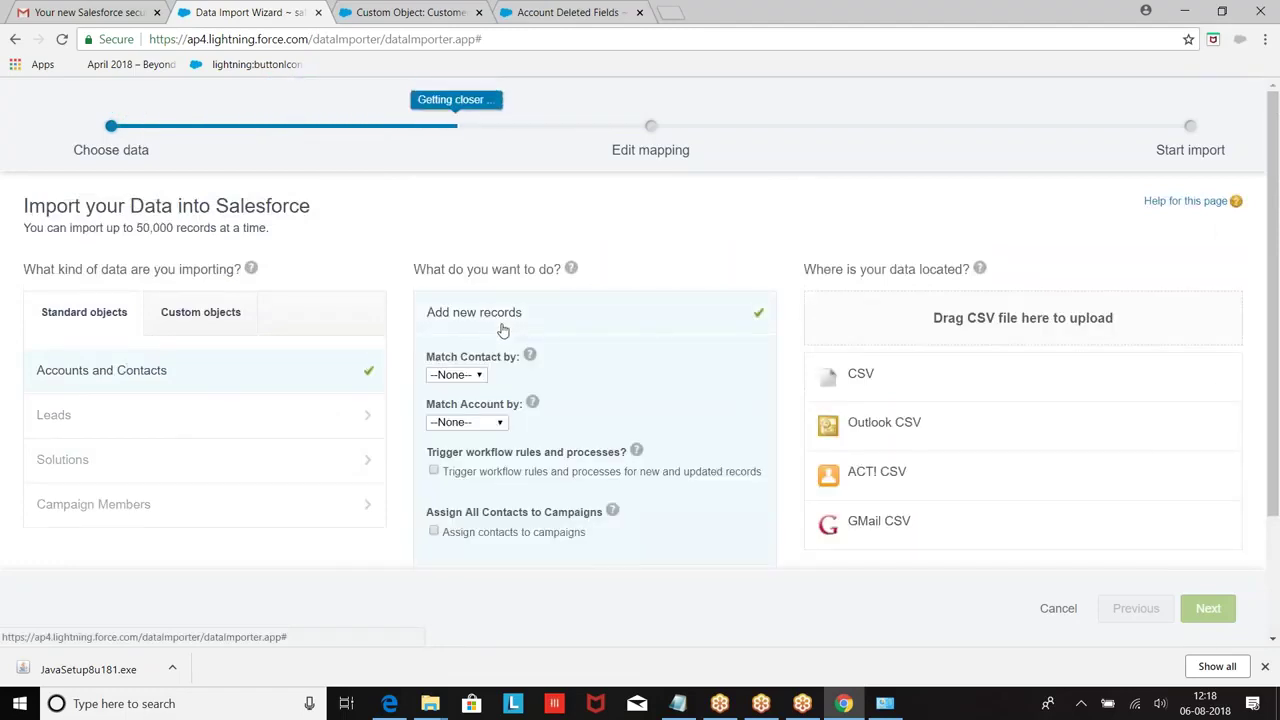
Step: Attach Account.csv as the CSV source, using the All Files filter, and continue to field mapping
{"action": "left_click", "coordinate": [876, 383]}
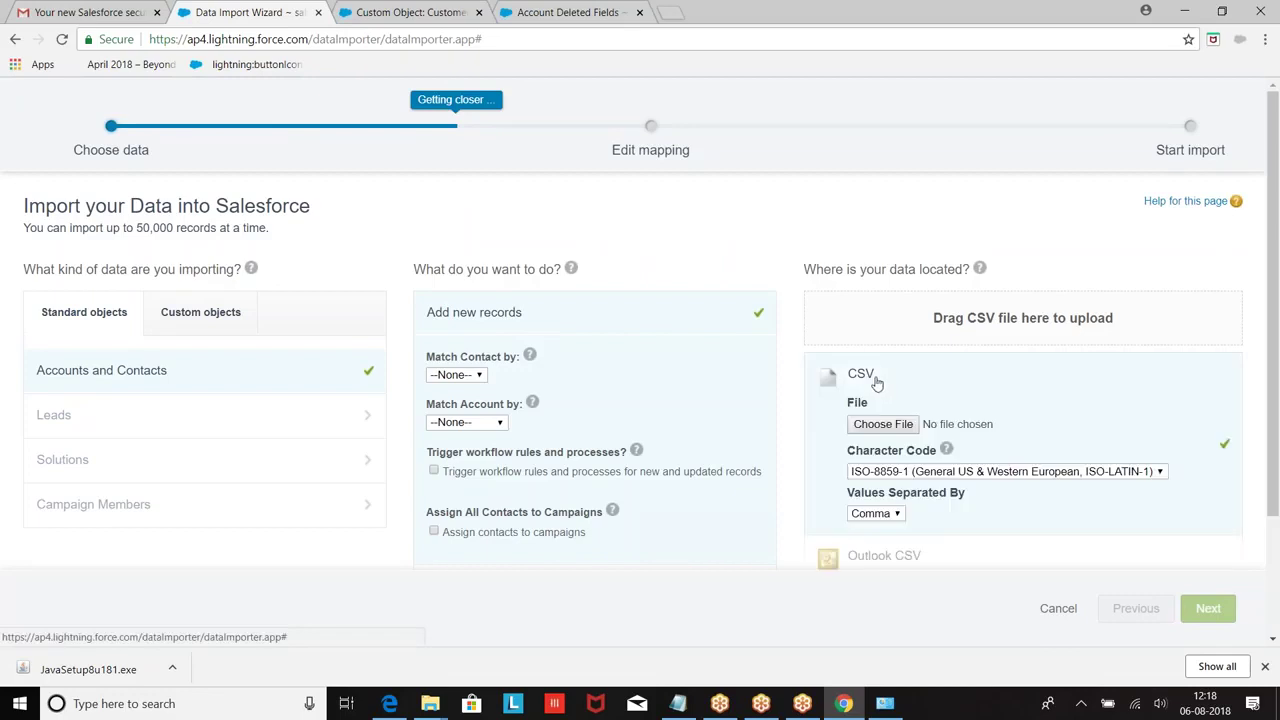
{"action": "left_click", "coordinate": [905, 428]}
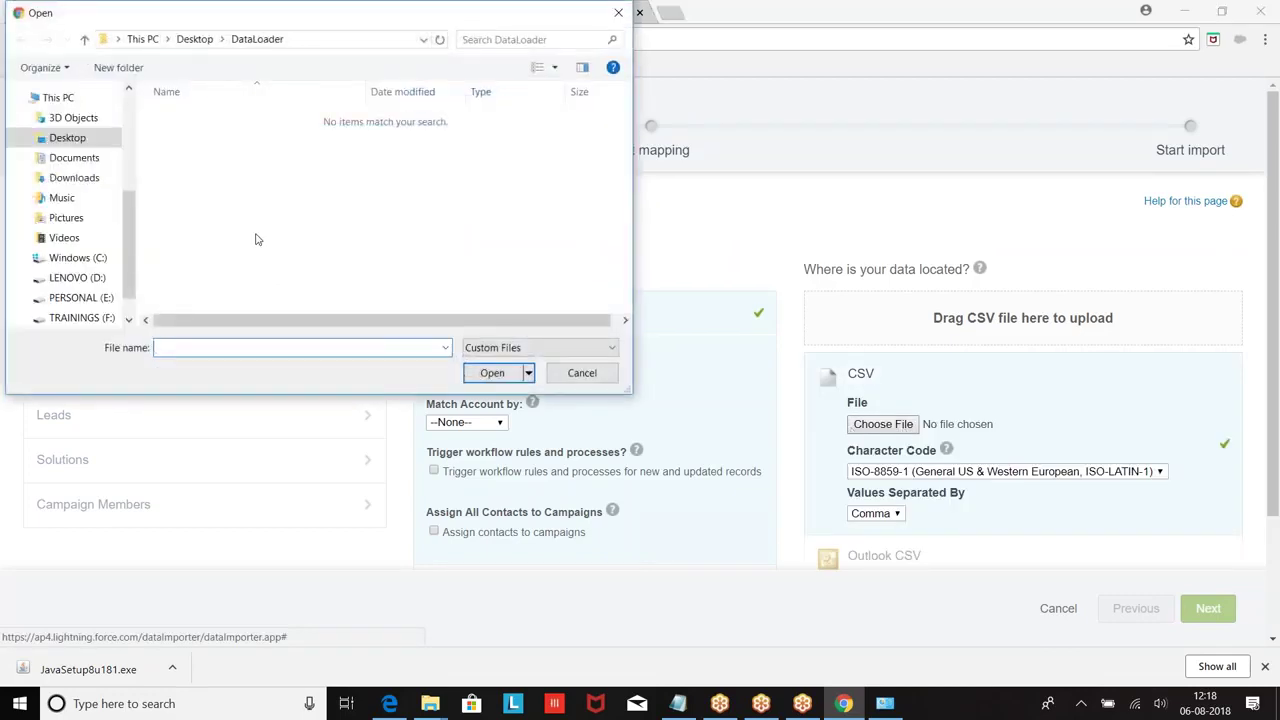
{"action": "left_click", "coordinate": [475, 347]}
{"action": "left_click", "coordinate": [490, 376]}
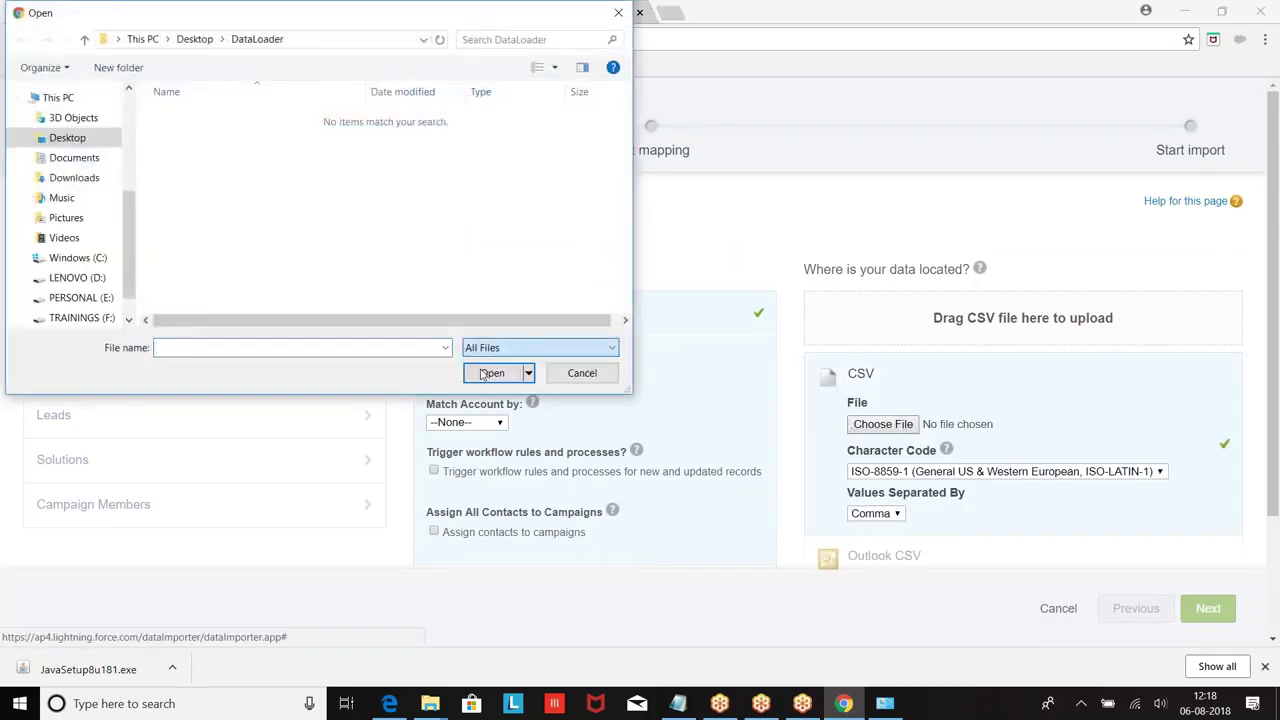
{"action": "left_click", "coordinate": [190, 117]}
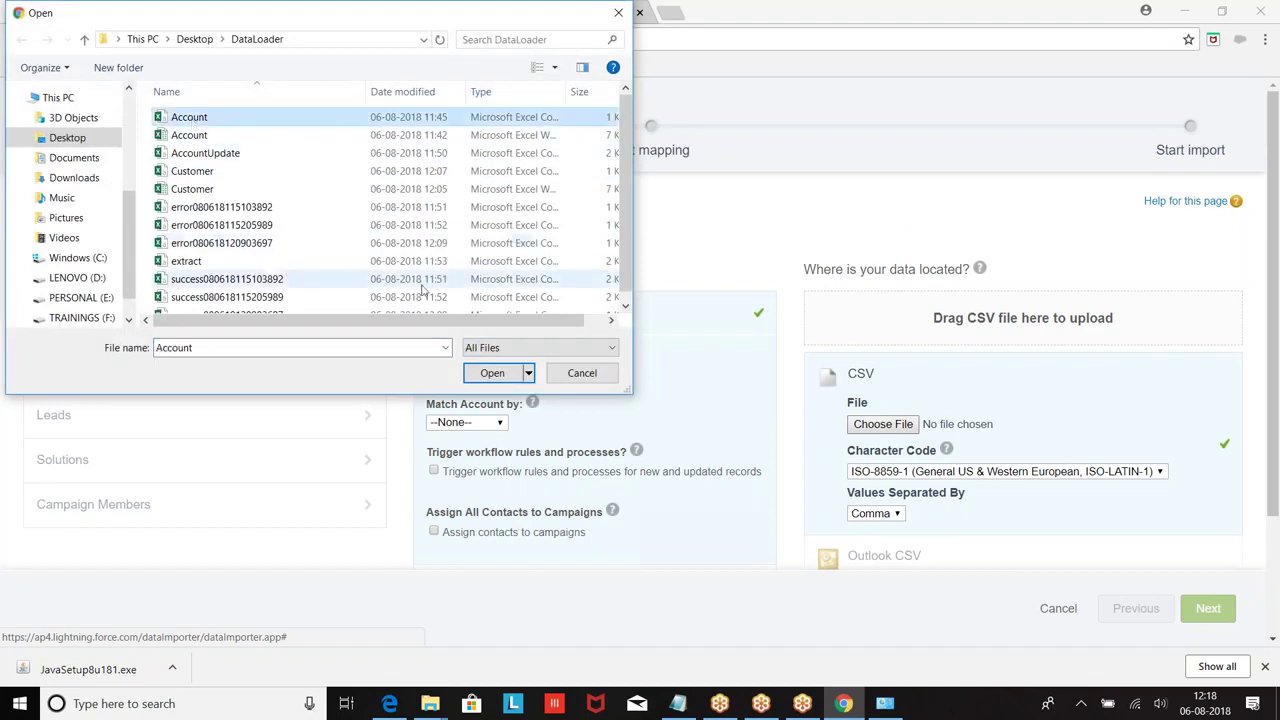
{"action": "left_click", "coordinate": [492, 373]}
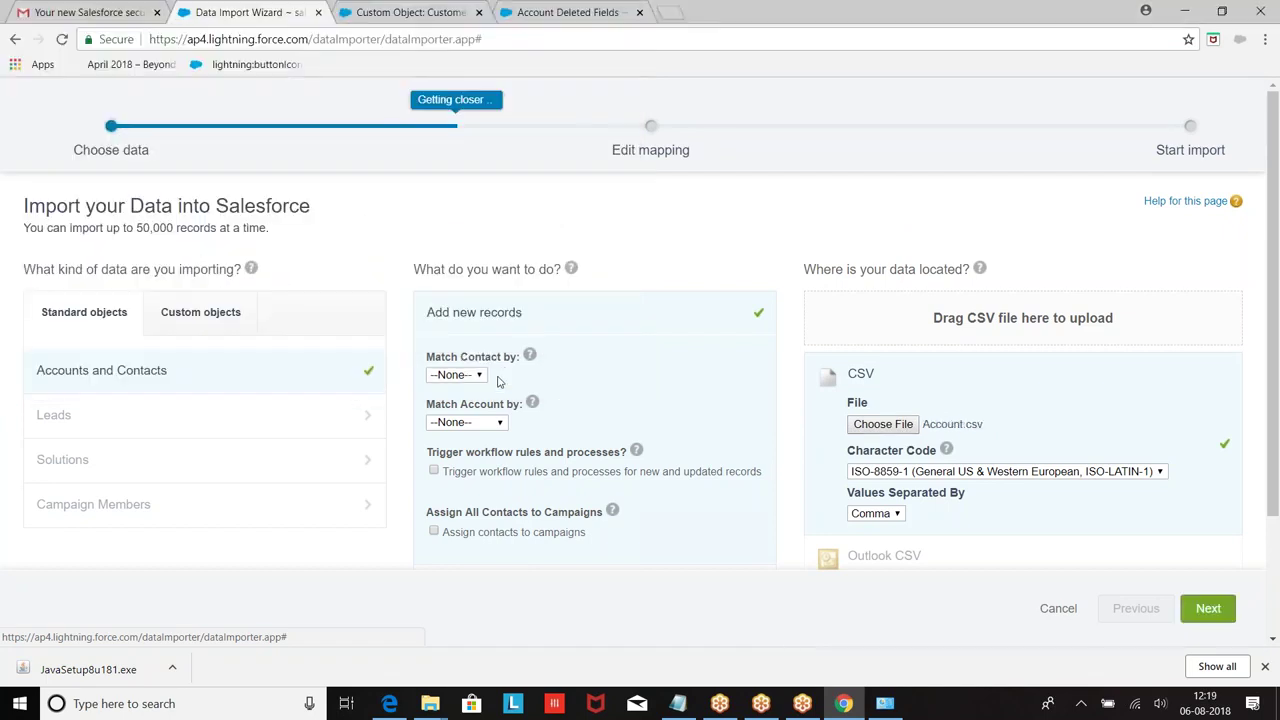
{"action": "left_click", "coordinate": [1208, 608]}
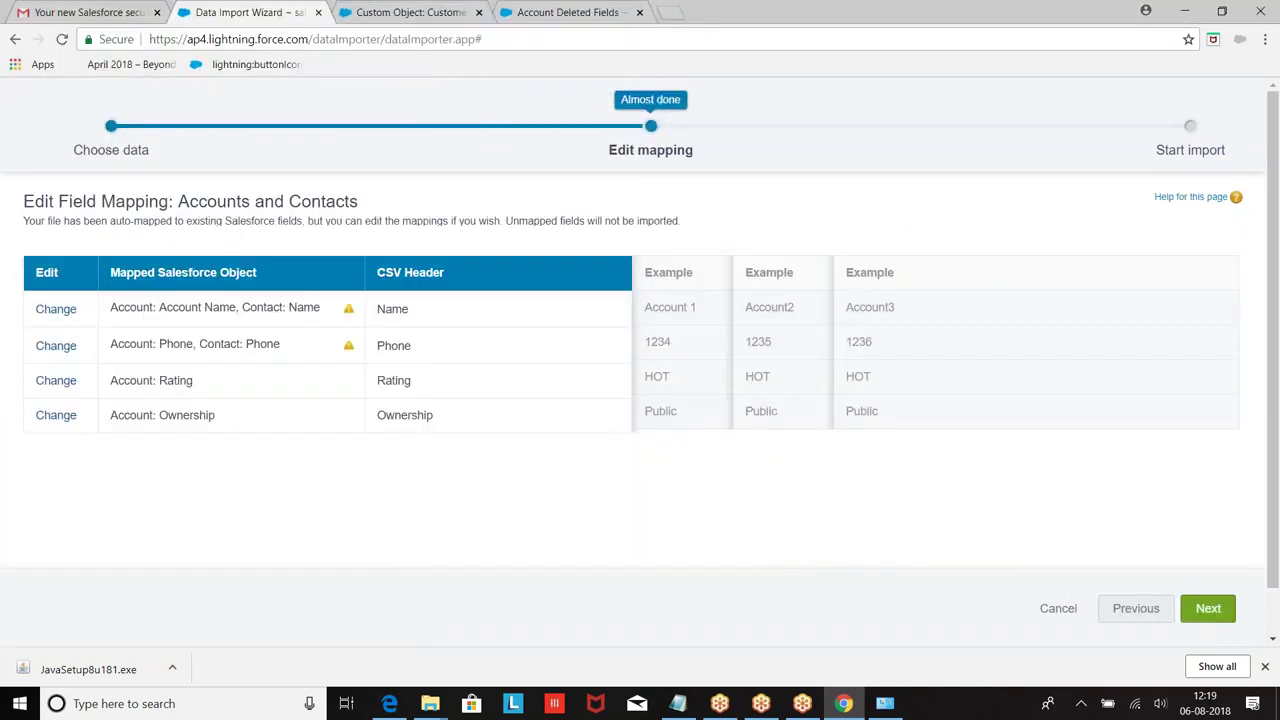
Step: Remap Name and Phone to Account fields only, dropping Contact: Name and Contact: Phone
{"action": "left_click", "coordinate": [50, 312]}
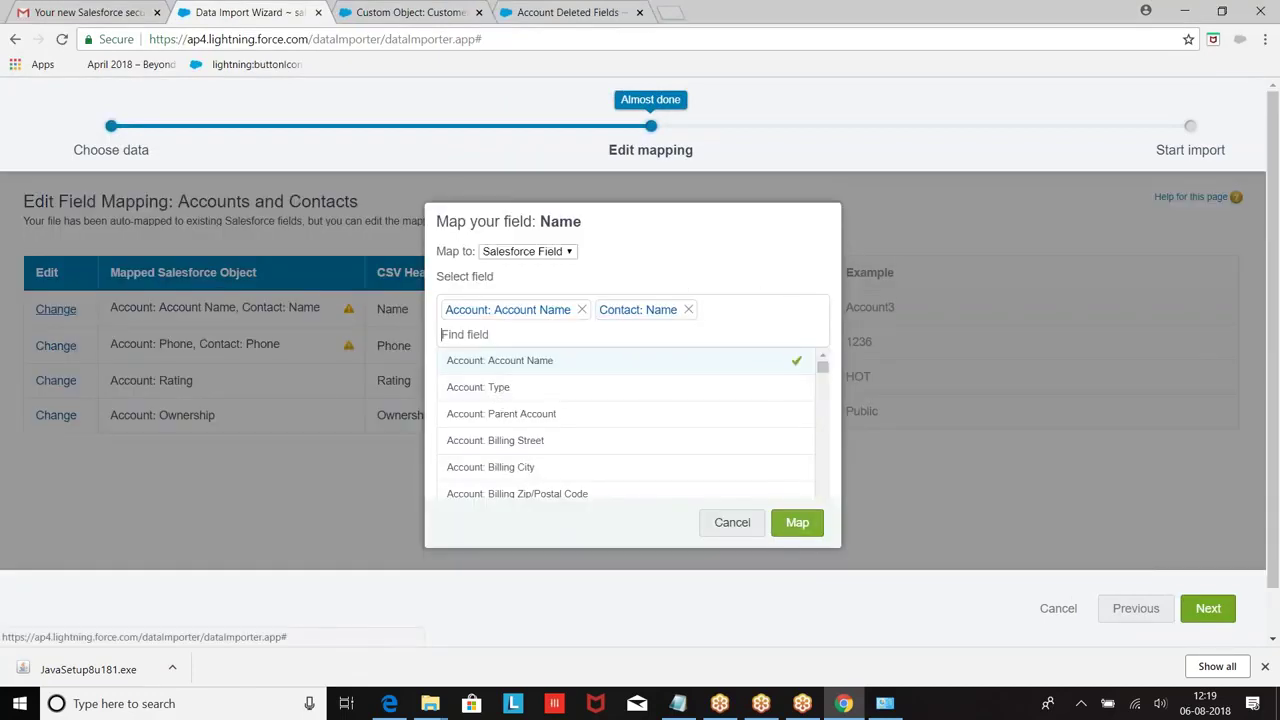
{"action": "left_click", "coordinate": [688, 309]}
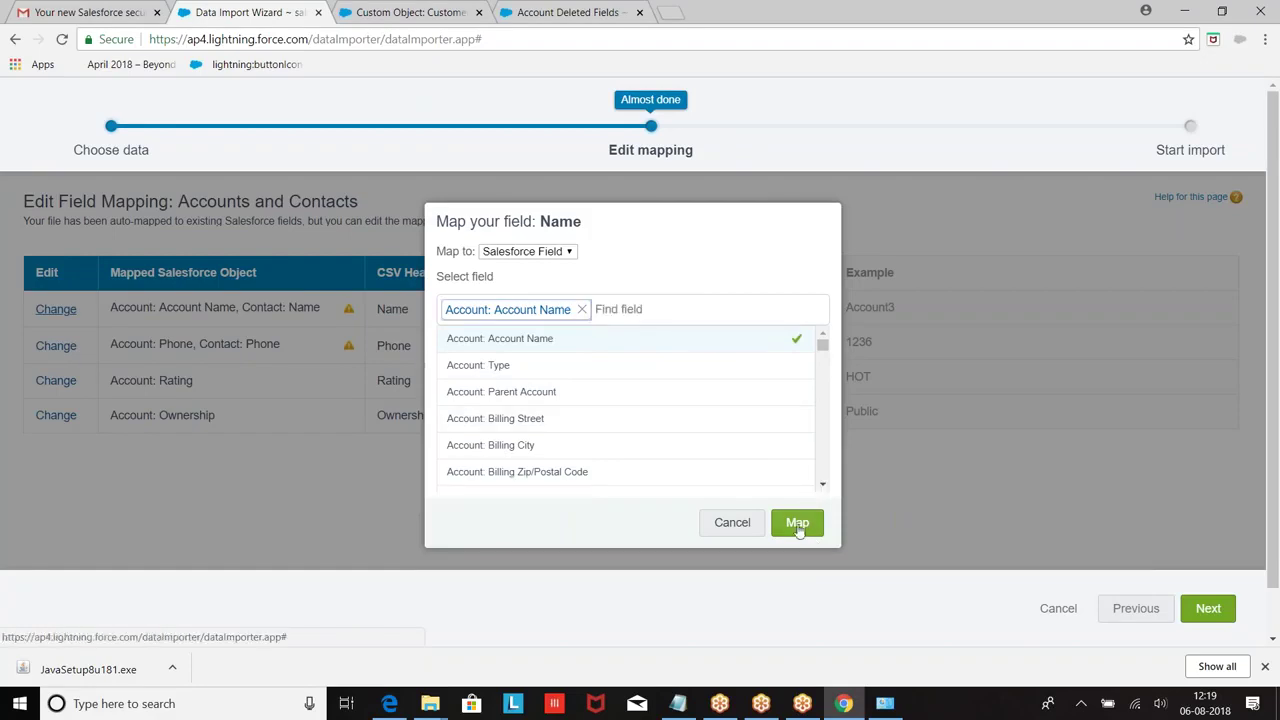
{"action": "left_click", "coordinate": [797, 525]}
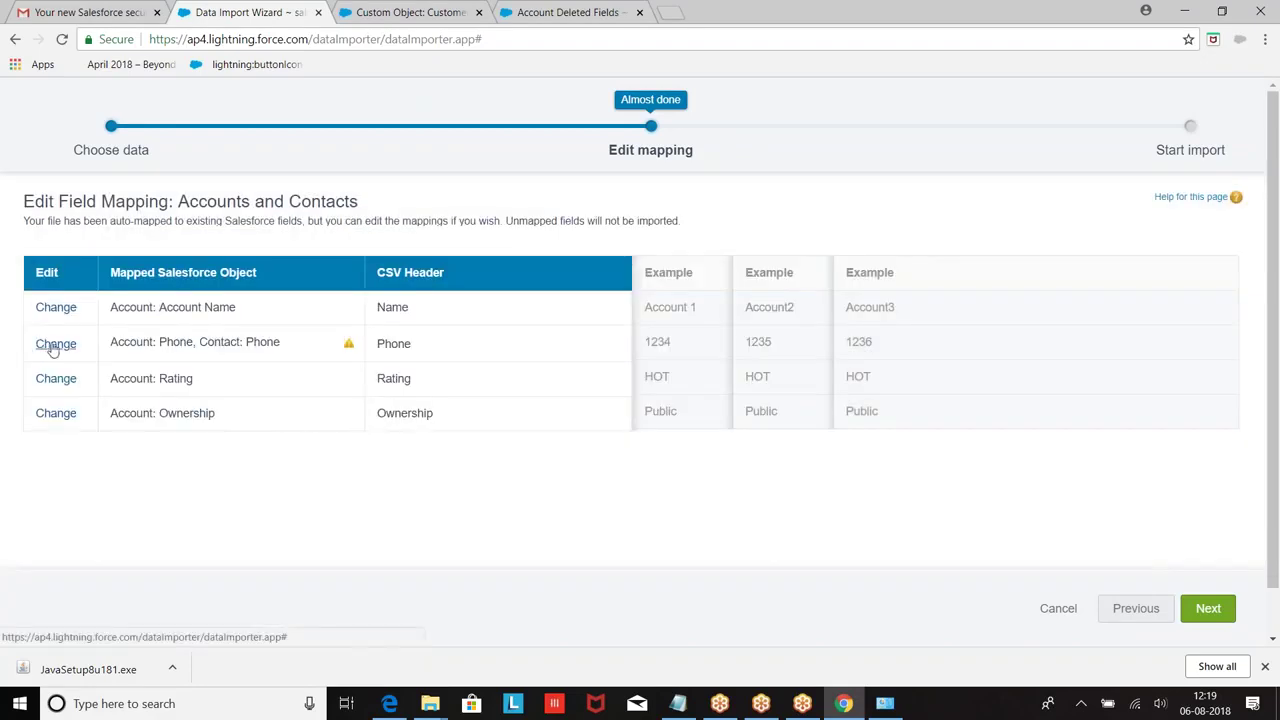
{"action": "left_click", "coordinate": [52, 345]}
{"action": "left_click", "coordinate": [647, 310]}
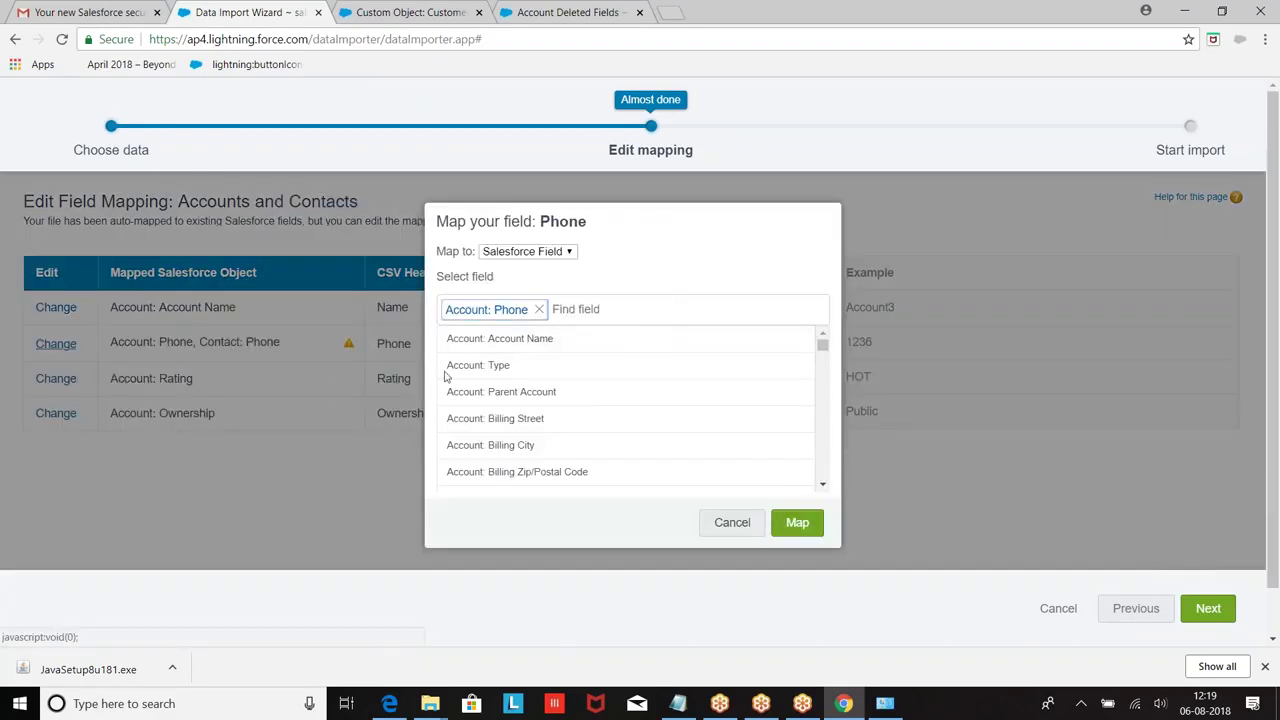
{"action": "left_click", "coordinate": [798, 524]}
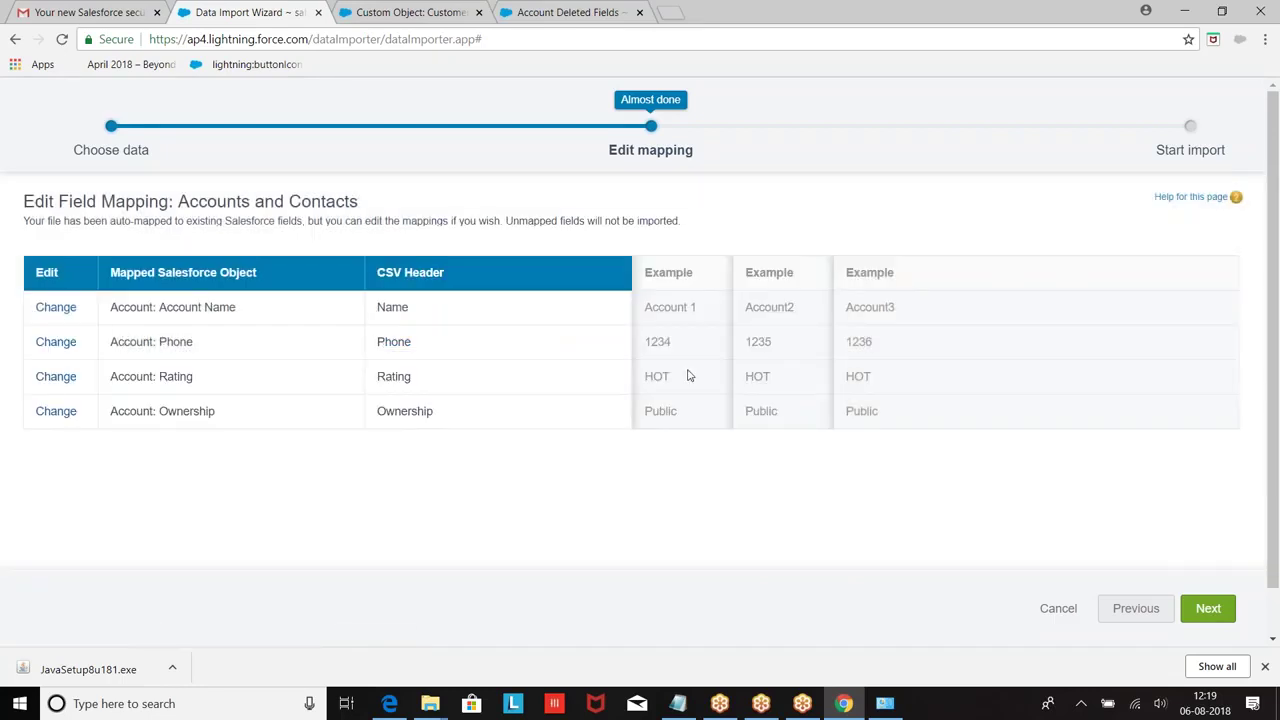
Step: Review and start the Account.csv import, then acknowledge it to view the job status
{"action": "left_click", "coordinate": [1208, 608]}
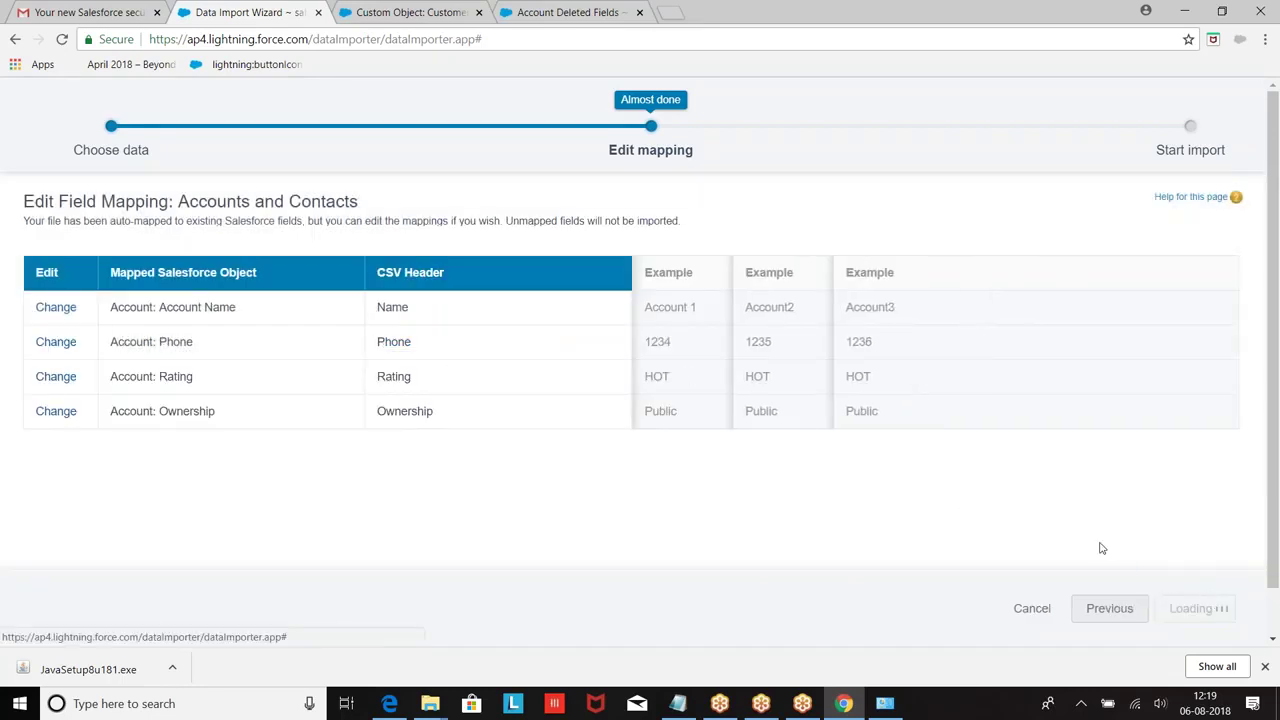
{"action": "left_click", "coordinate": [1165, 608]}
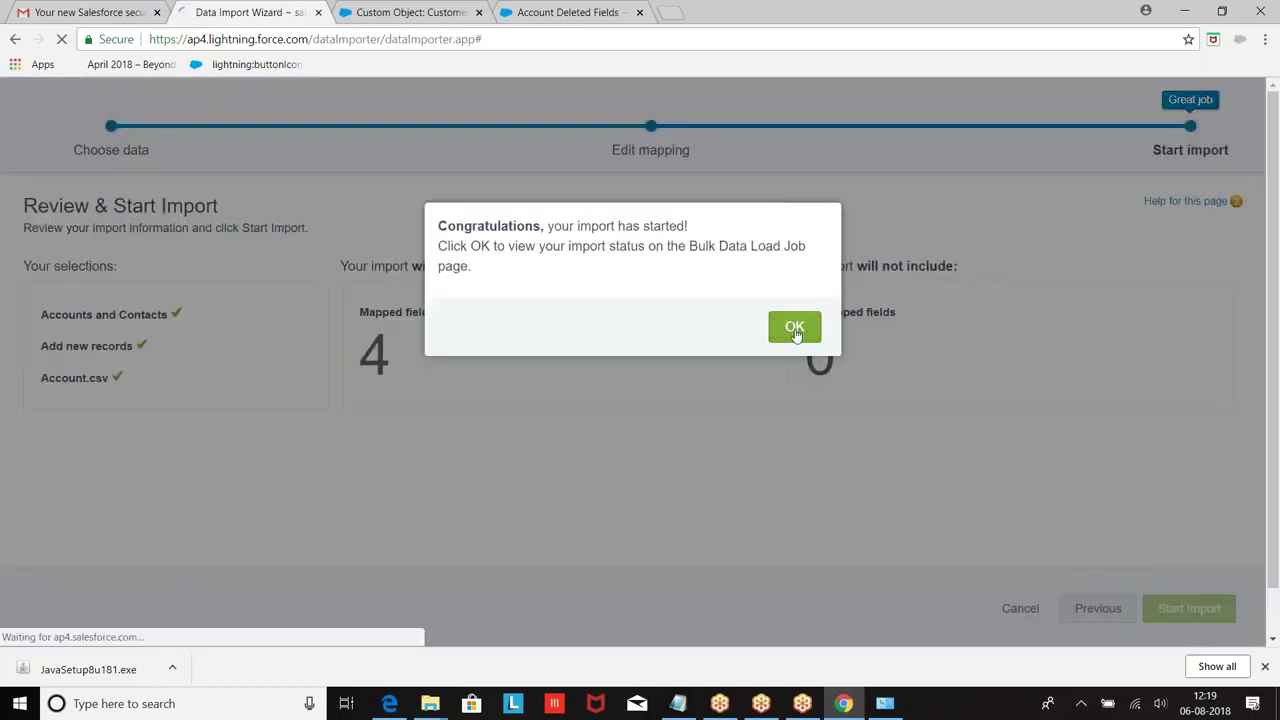
{"action": "left_click", "coordinate": [794, 328]}
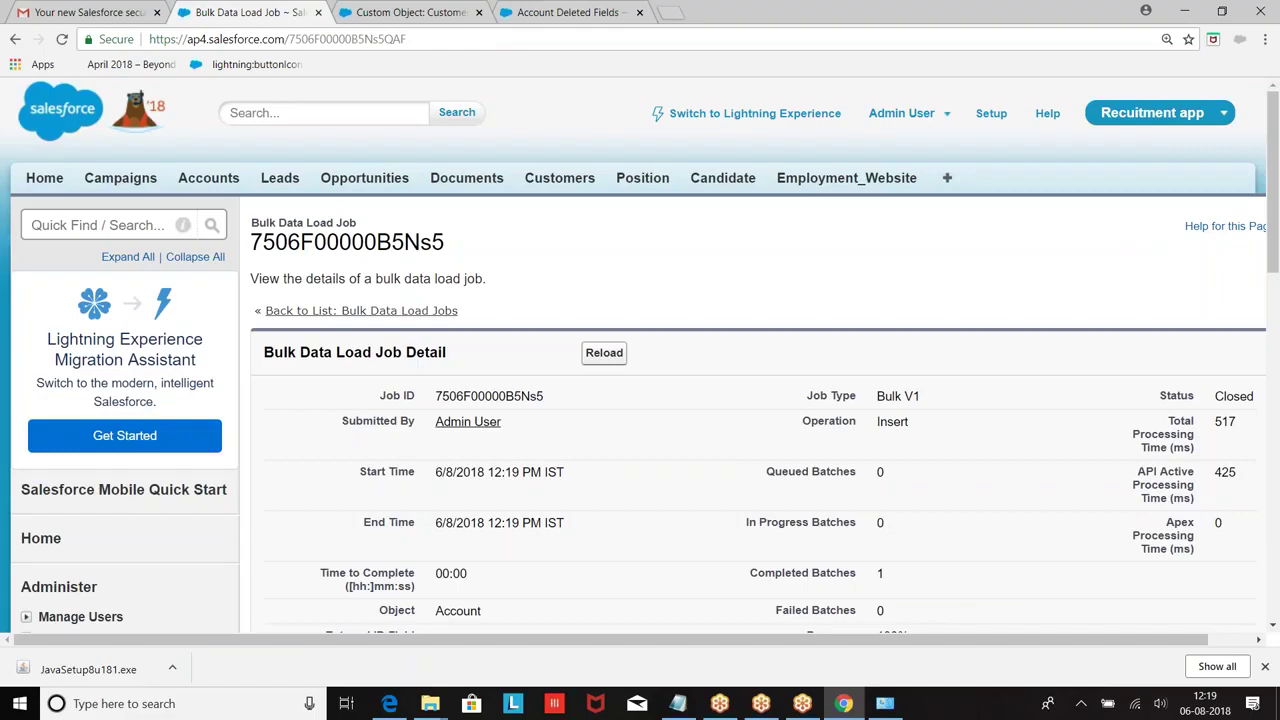
{"action": "scroll", "coordinate": [800, 491], "scroll_direction": "down", "scroll_amount": 5}
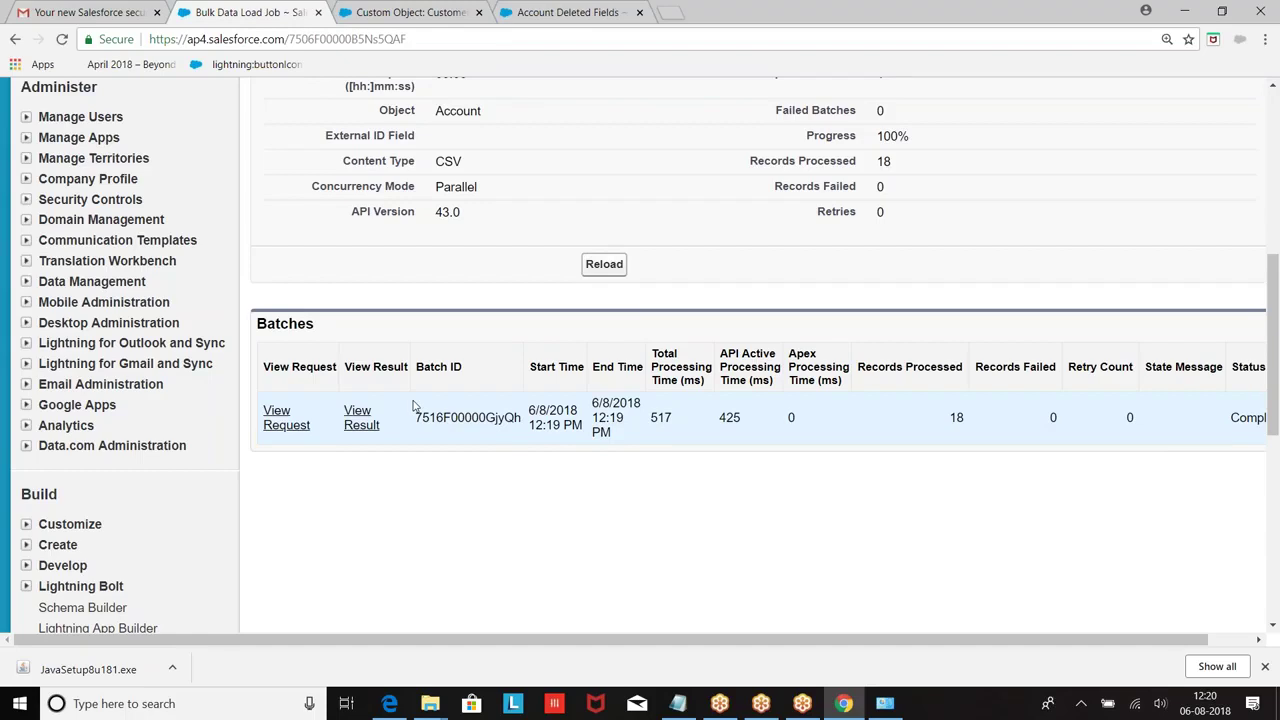
{"action": "scroll", "coordinate": [413, 404], "scroll_direction": "up", "scroll_amount": 1}
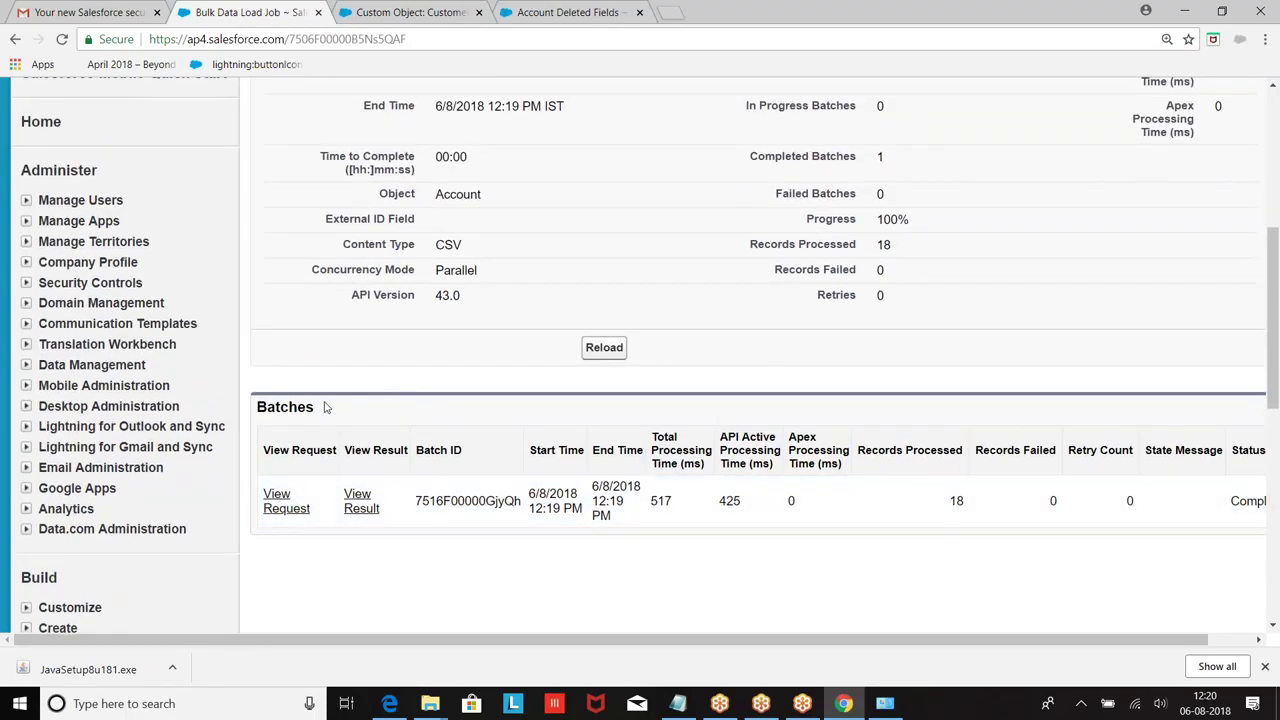
{"action": "scroll", "coordinate": [324, 407], "scroll_direction": "up", "scroll_amount": 1}
{"action": "scroll", "coordinate": [324, 407], "scroll_direction": "down", "scroll_amount": 2}
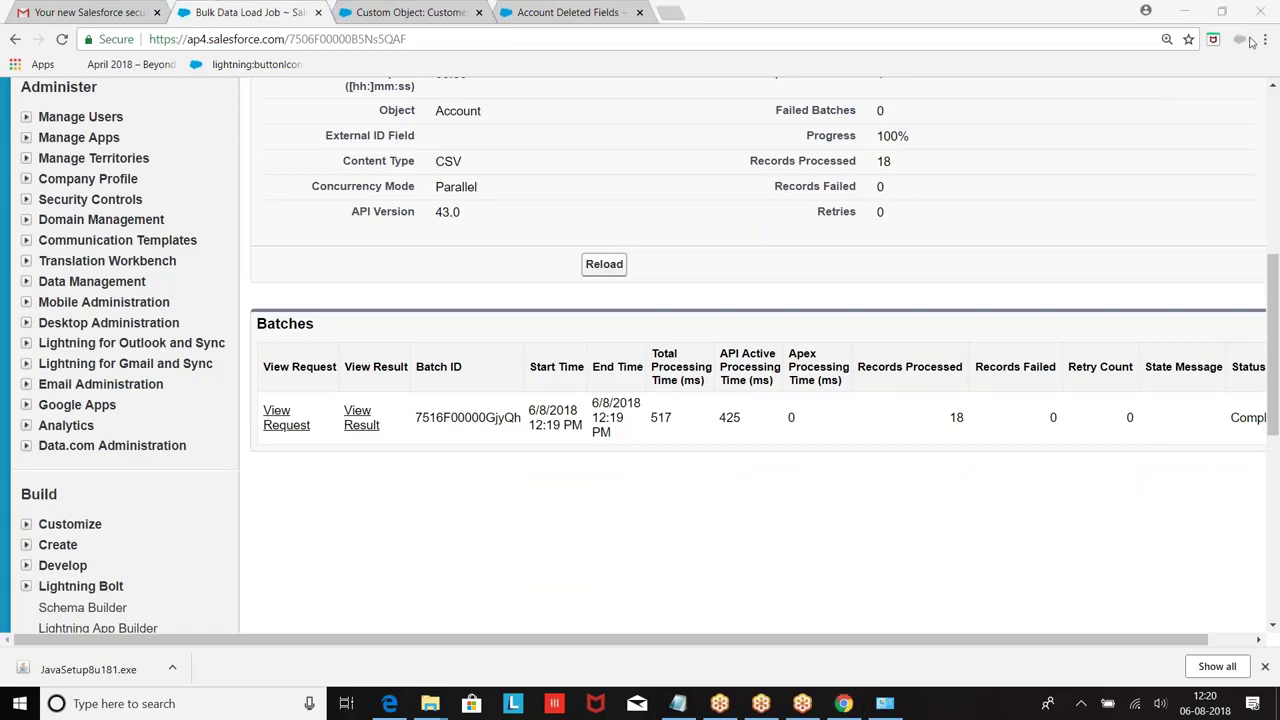
{"action": "scroll", "coordinate": [183, 293], "scroll_direction": "up", "scroll_amount": 3}
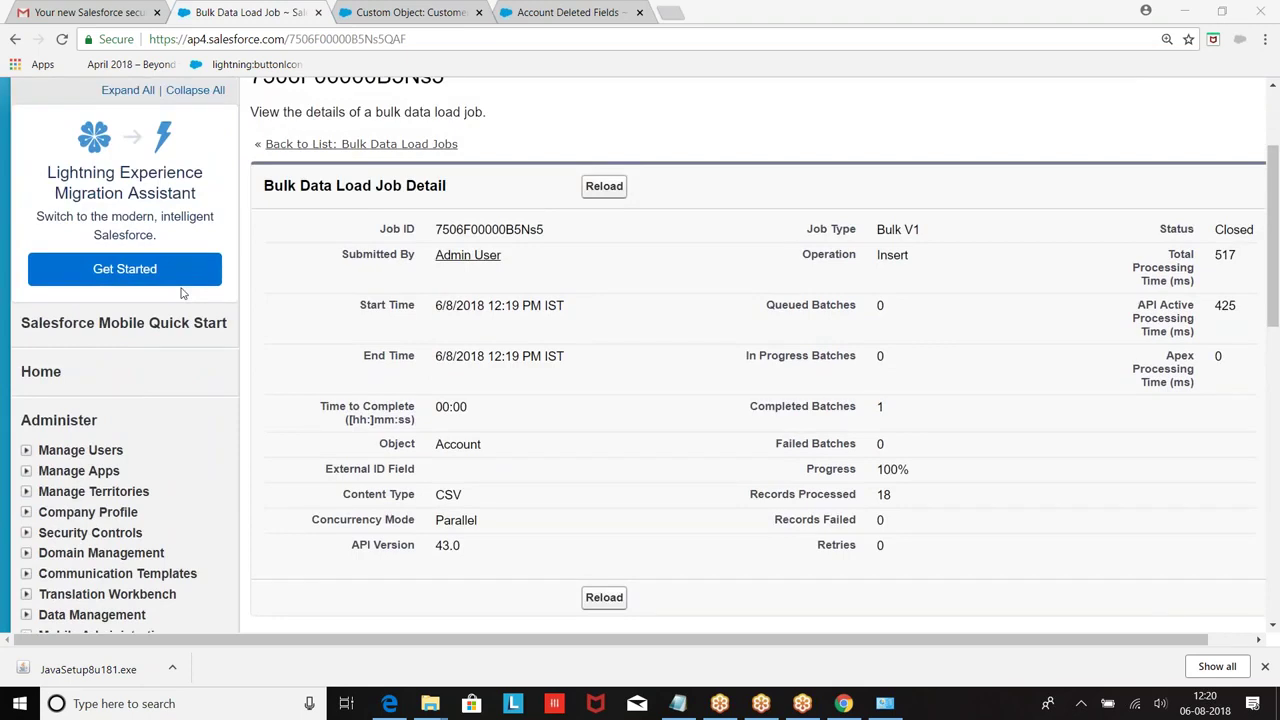
{"action": "scroll", "coordinate": [183, 292], "scroll_direction": "down", "scroll_amount": 4}
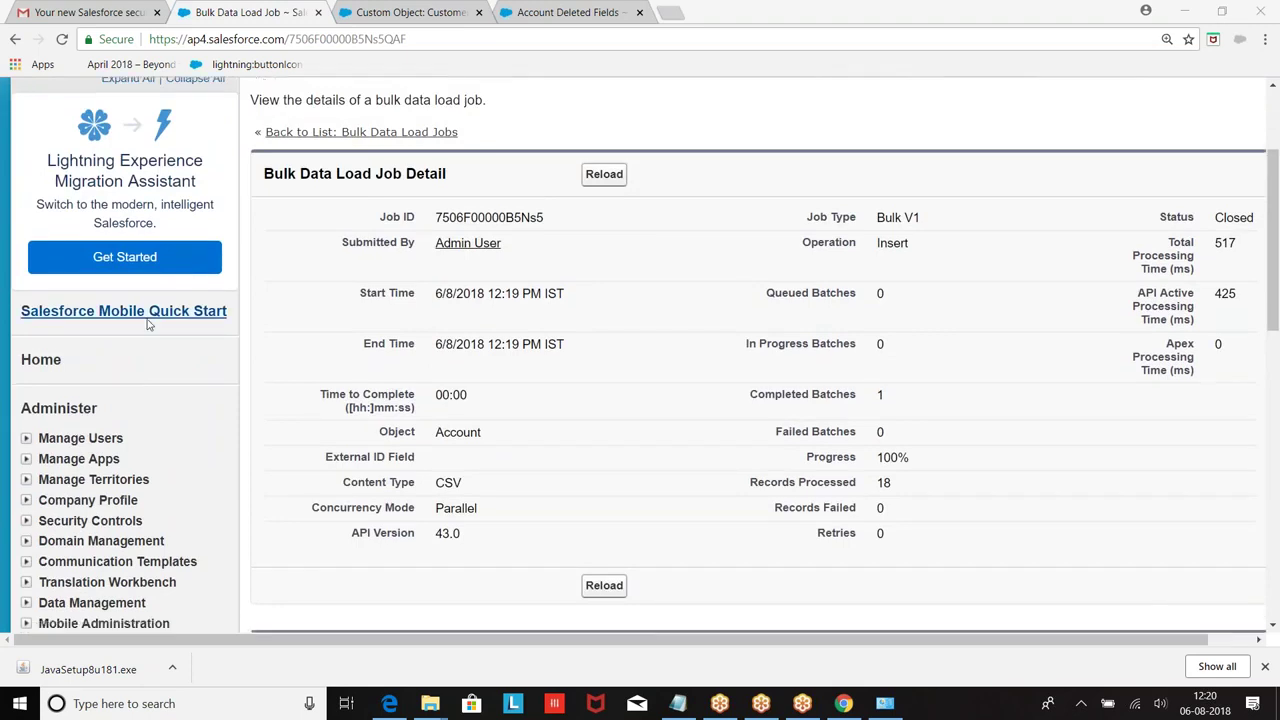
{"action": "scroll", "coordinate": [137, 302], "scroll_direction": "up", "scroll_amount": 2}
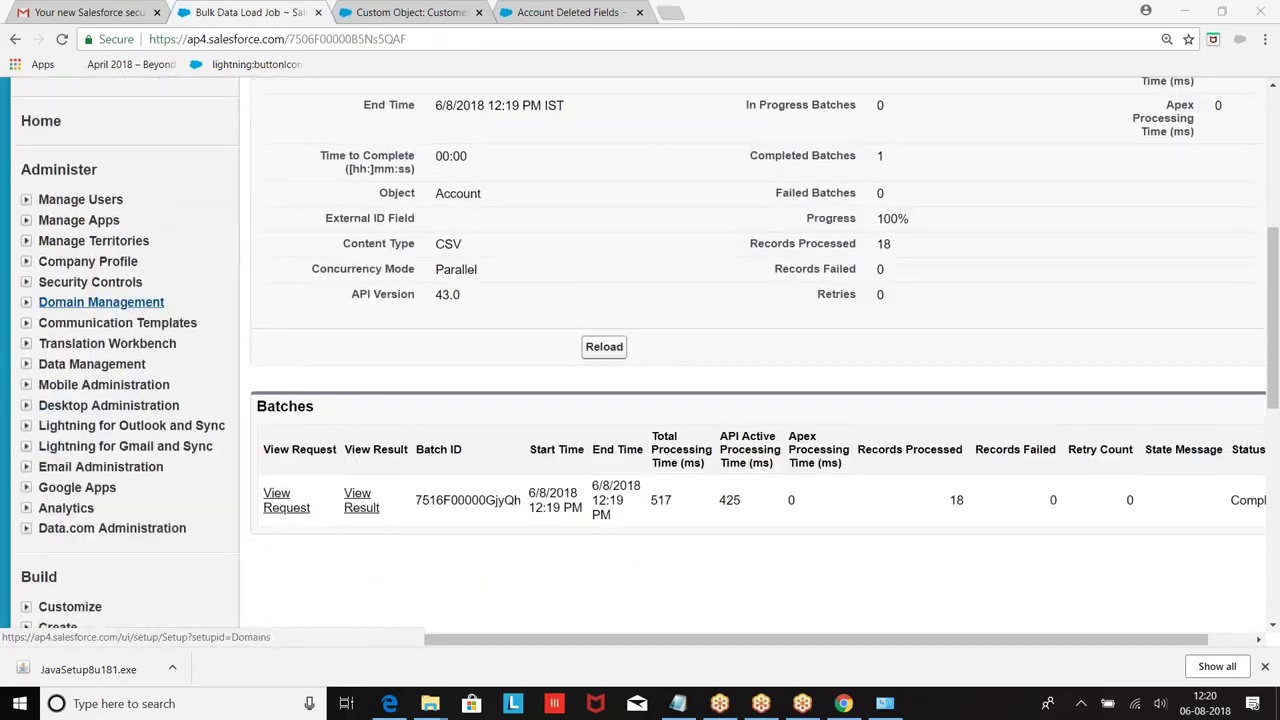
Step: Open Data Management > Data Export and begin an Export Now request
{"action": "left_click", "coordinate": [26, 365]}
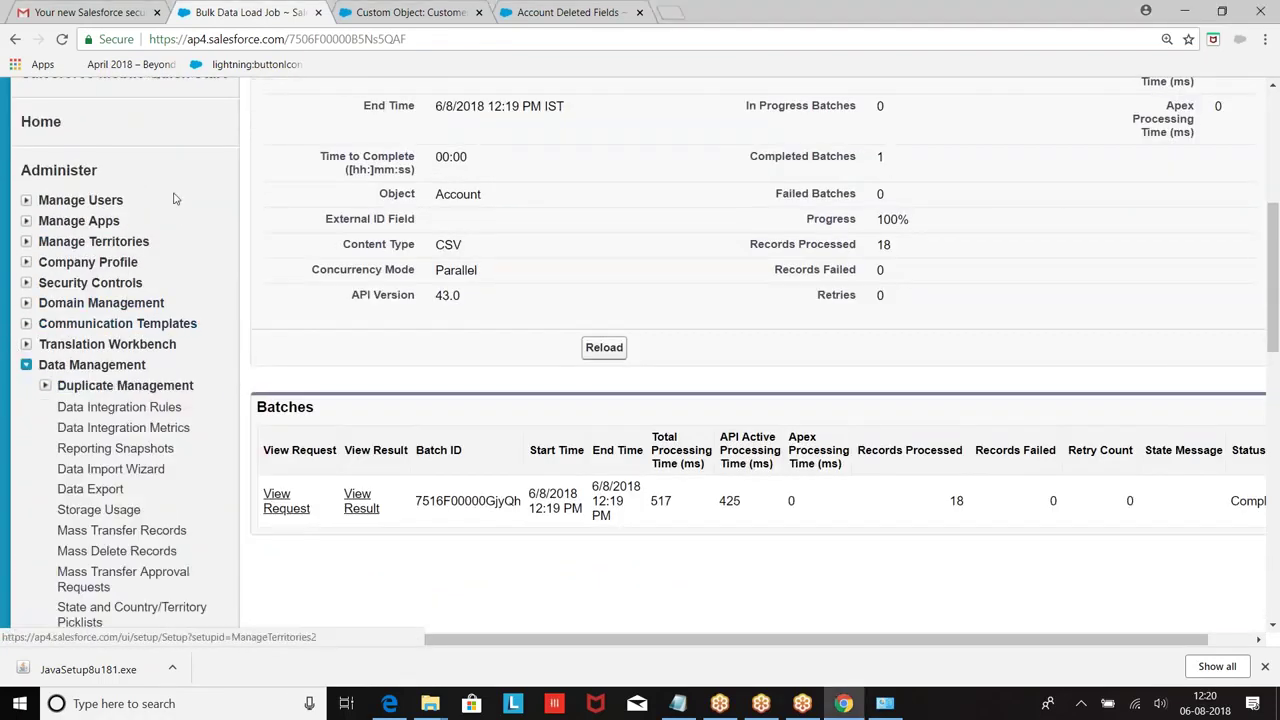
{"action": "scroll", "coordinate": [160, 290], "scroll_direction": "down", "scroll_amount": 3}
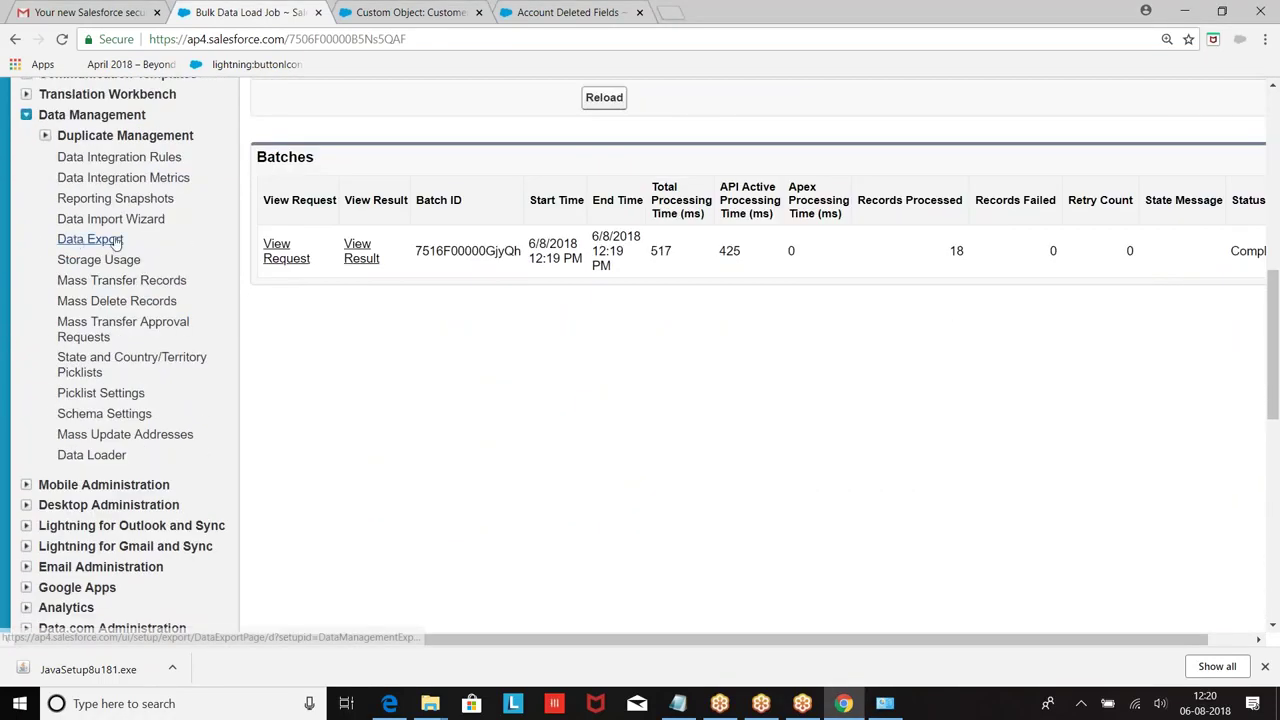
{"action": "left_click", "coordinate": [77, 243]}
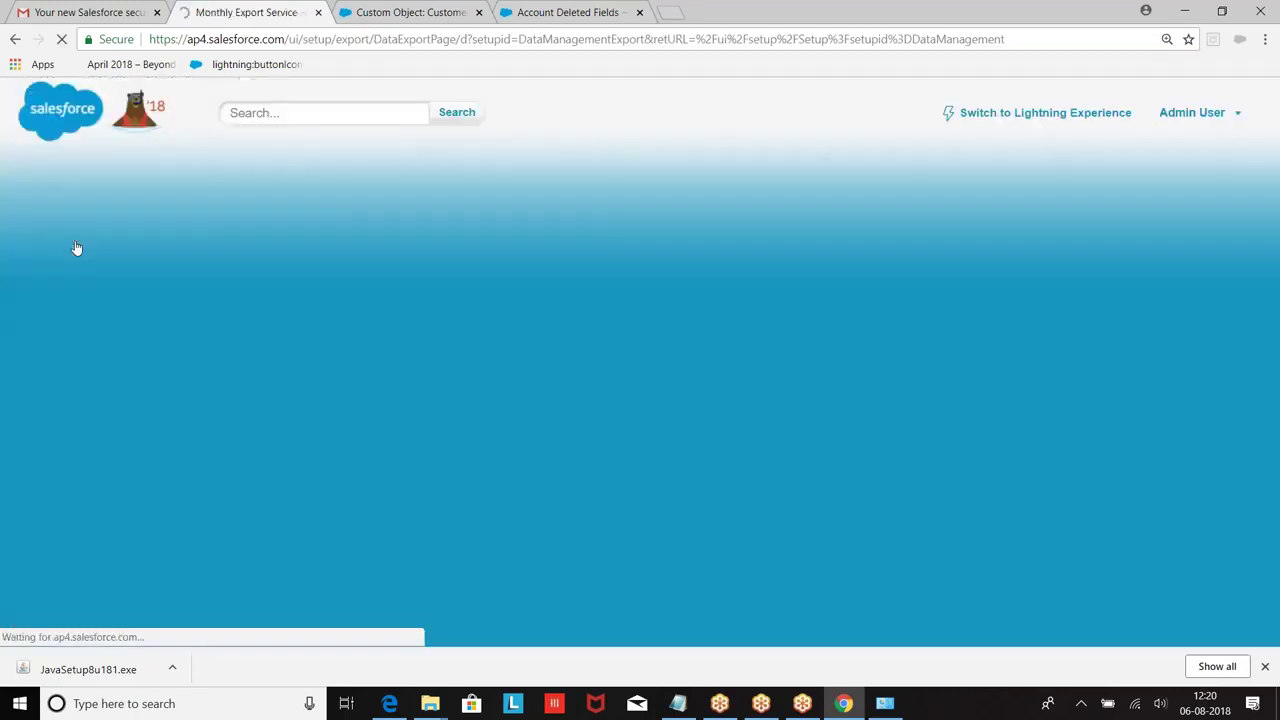
{"action": "scroll", "coordinate": [685, 265], "scroll_direction": "down", "scroll_amount": 2}
{"action": "left_click", "coordinate": [588, 349]}
Step: Select only Contract for export instead of all data and start the export
{"action": "scroll", "coordinate": [645, 323], "scroll_direction": "down", "scroll_amount": 3}
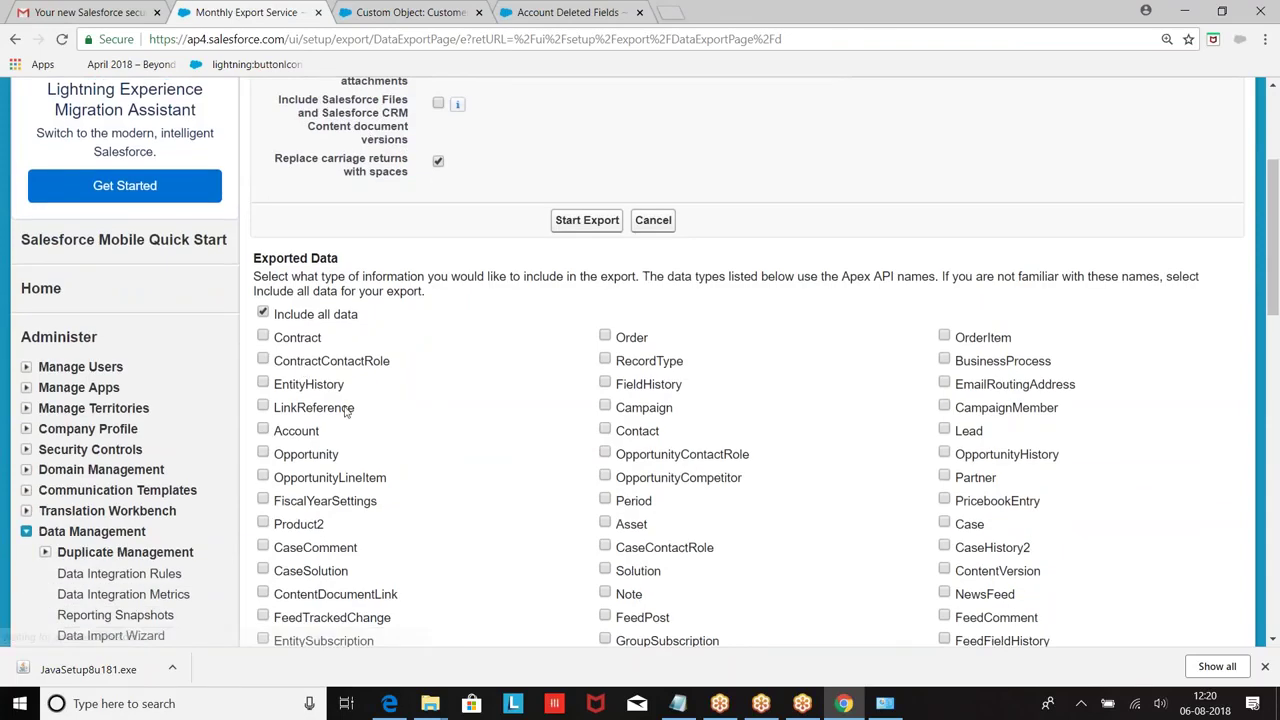
{"action": "left_click", "coordinate": [263, 337]}
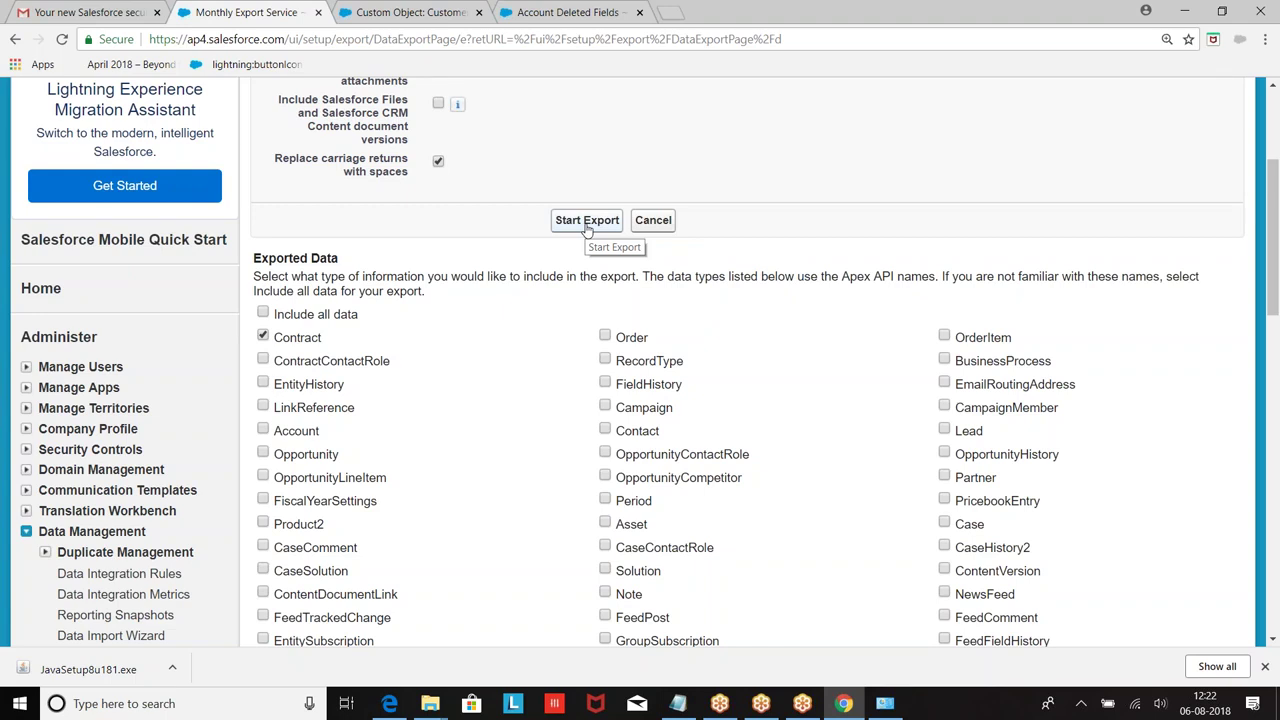
{"action": "left_click", "coordinate": [587, 228]}
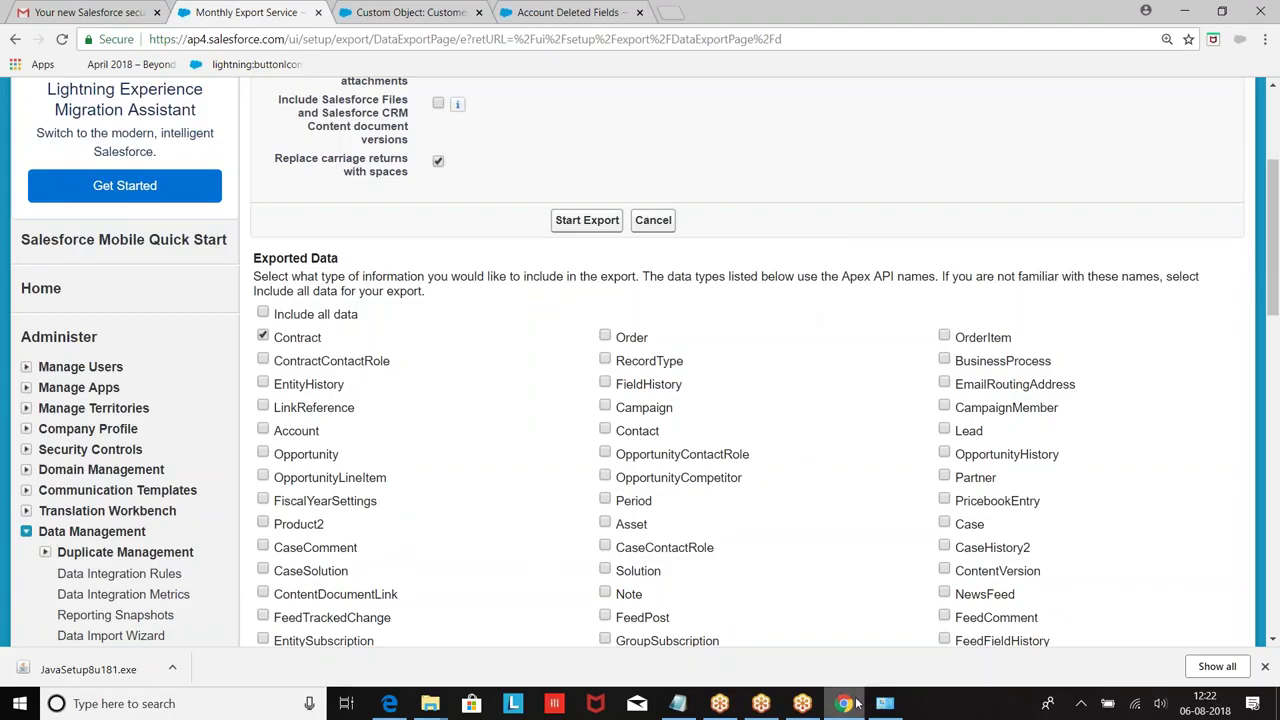
{"action": "left_click", "coordinate": [677, 704]}
Step: Under 13. Insert Data, type 'mule soft ===> Export import the data from any exteranl application'
{"action": "scroll", "coordinate": [140, 566], "scroll_direction": "down", "scroll_amount": 6}
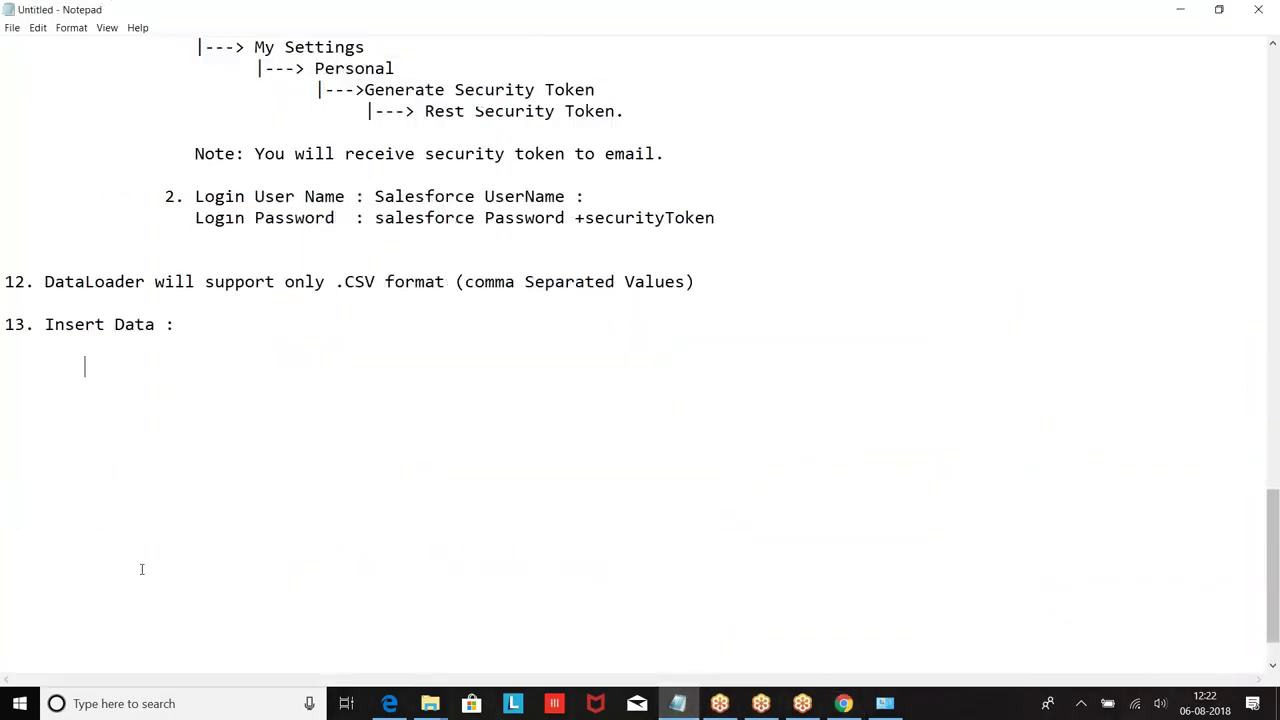
{"action": "type", "text": "mulesoft"}
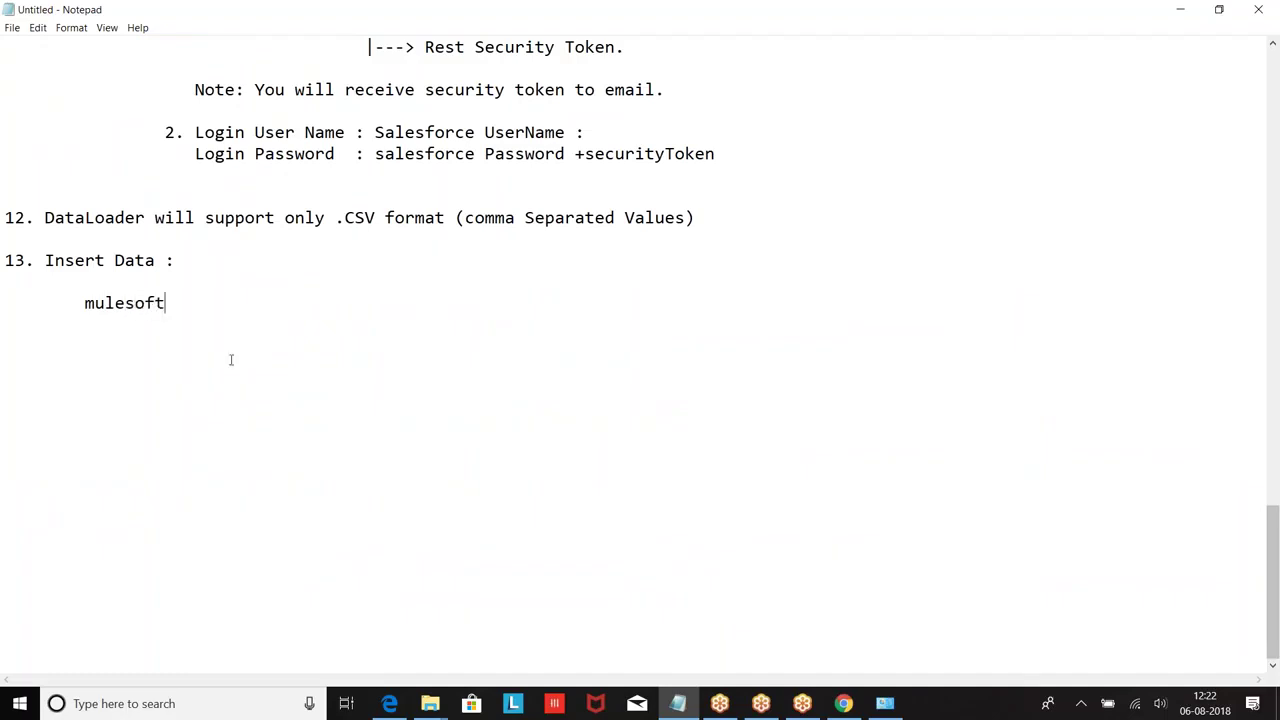
{"action": "left_click", "coordinate": [125, 303]}
{"action": "type", "text": "soft ===> Expo"}
{"action": "key", "text": "BackSpace"}
{"action": "type", "text": "por"}
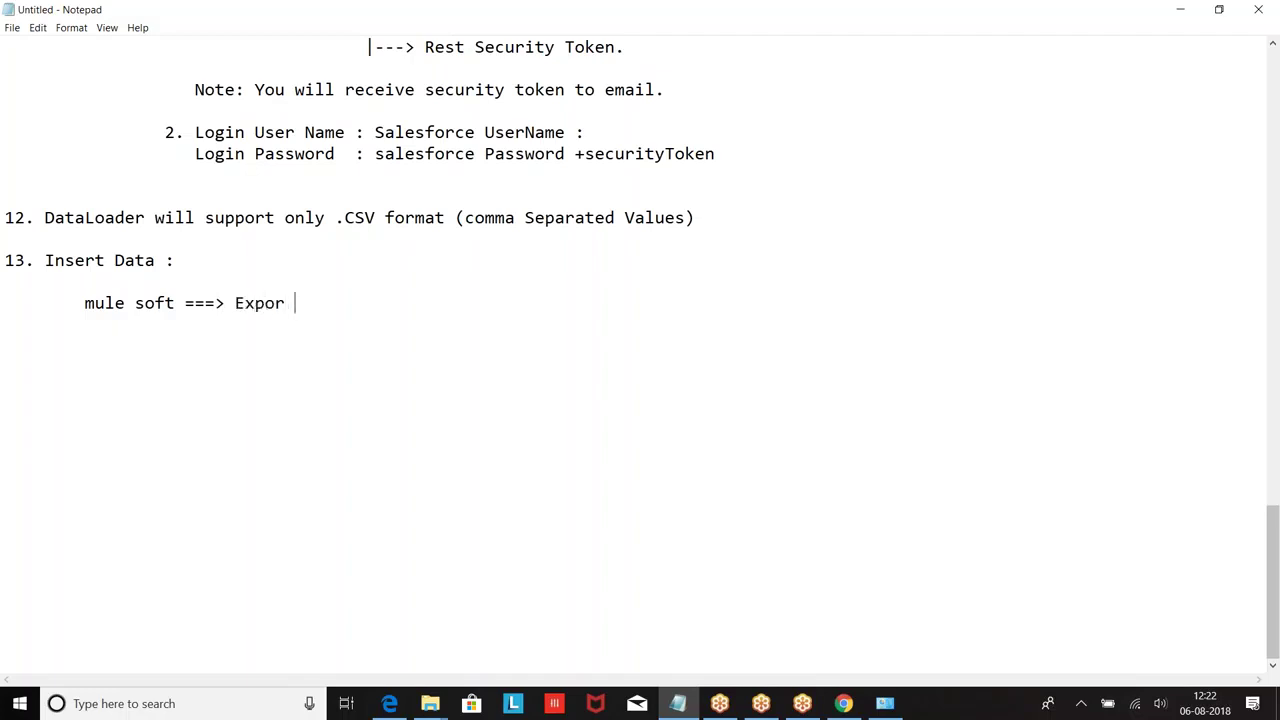
{"action": "type", "text": "t the"}
{"action": "key", "text": "BackSpace"}
{"action": "key", "text": "BackSpace"}
{"action": "key", "text": "BackSpace"}
{"action": "key", "text": "BackSpace"}
{"action": "type", "text": "im"}
{"action": "key", "text": "BackSpace"}
{"action": "type", "text": "por"}
{"action": "key", "text": "BackSpace"}
{"action": "key", "text": "BackSpace"}
{"action": "key", "text": "BackSpace"}
{"action": "type", "text": "mport t"}
{"action": "key", "text": "BackSpace"}
{"action": "type", "text": "the dat"}
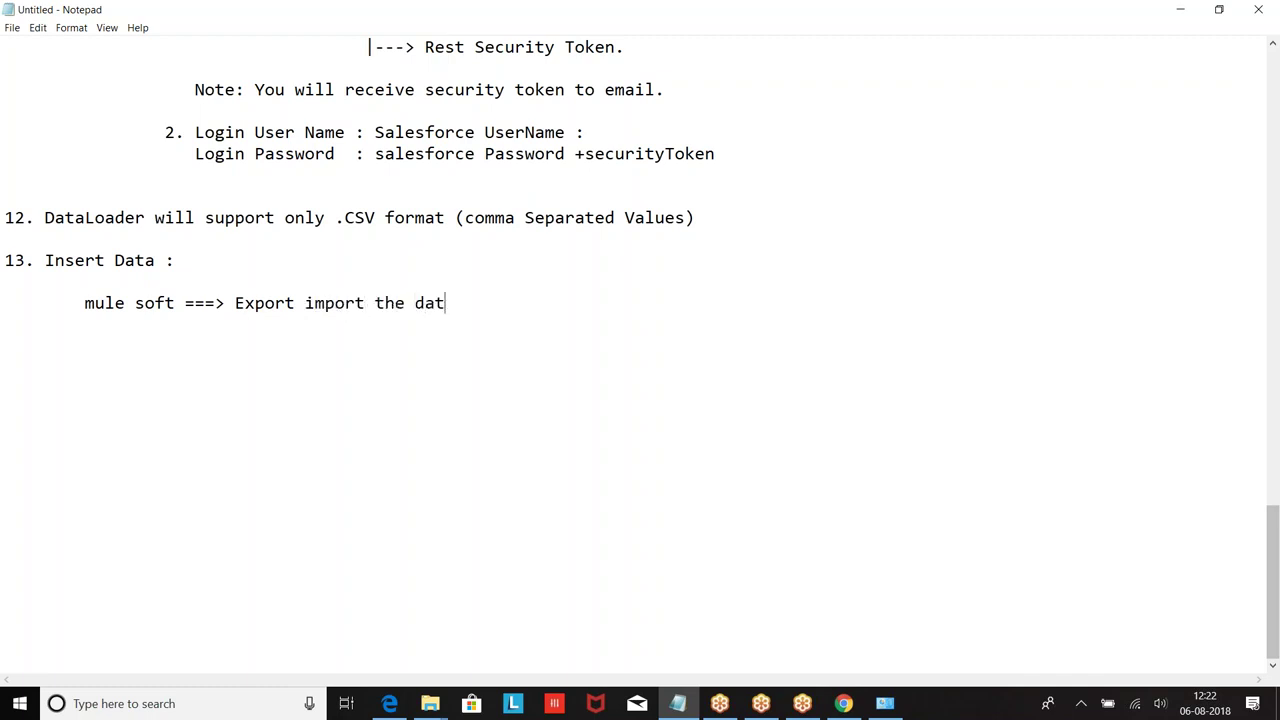
{"action": "type", "text": "a fro m ay"}
{"action": "key", "text": "BackSpace"}
{"action": "type", "text": "ny ex"}
{"action": "key", "text": "BackSpace"}
{"action": "type", "text": "exteranl application"}
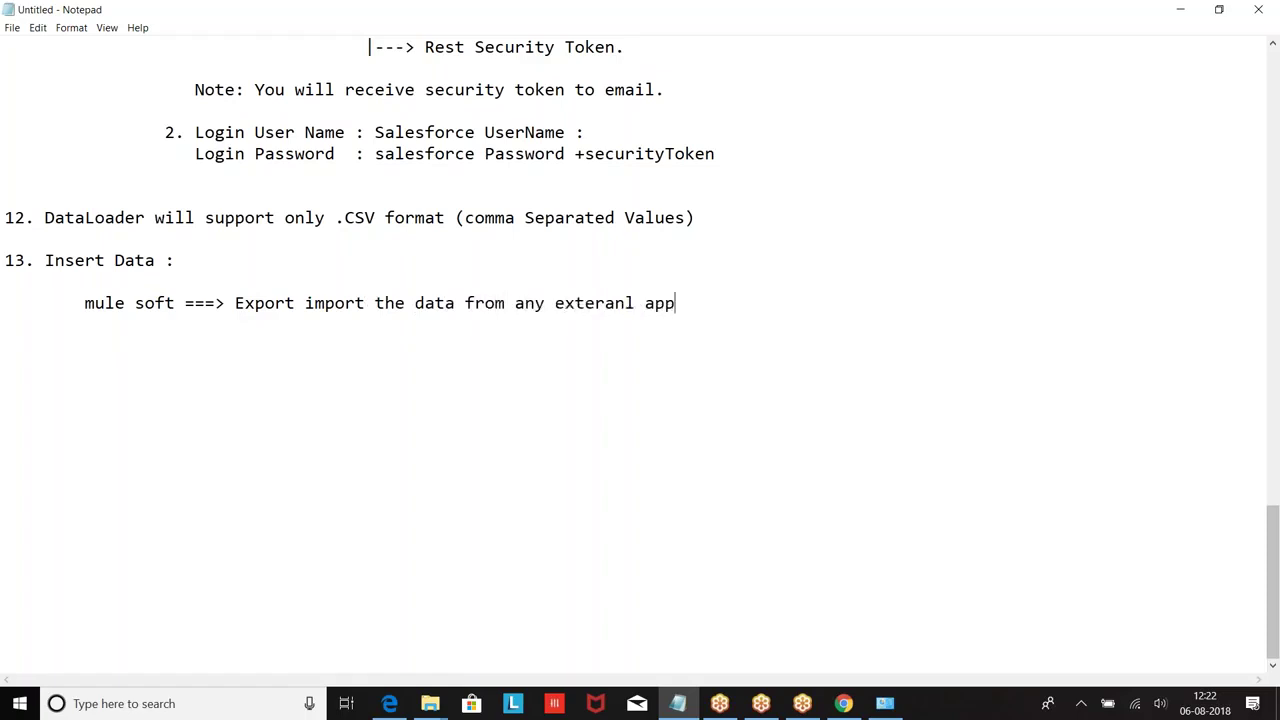
Step: Replace the ending of 'exteranl' with 'nal' so the word reads 'external'
{"action": "left_click", "coordinate": [634, 302]}
{"action": "key", "text": "BackSpace"}
{"action": "key", "text": "BackSpace"}
{"action": "key", "text": "BackSpace"}
{"action": "type", "text": "nal"}
Step: Add indented lines 'jitterbit', 'Dell Boomi' and 'Informatica on Demand' below the mule soft line
{"action": "key", "text": "Return"}
{"action": "key", "text": "Return"}
{"action": "key", "text": "Tab"}
{"action": "type", "text": "jo"}
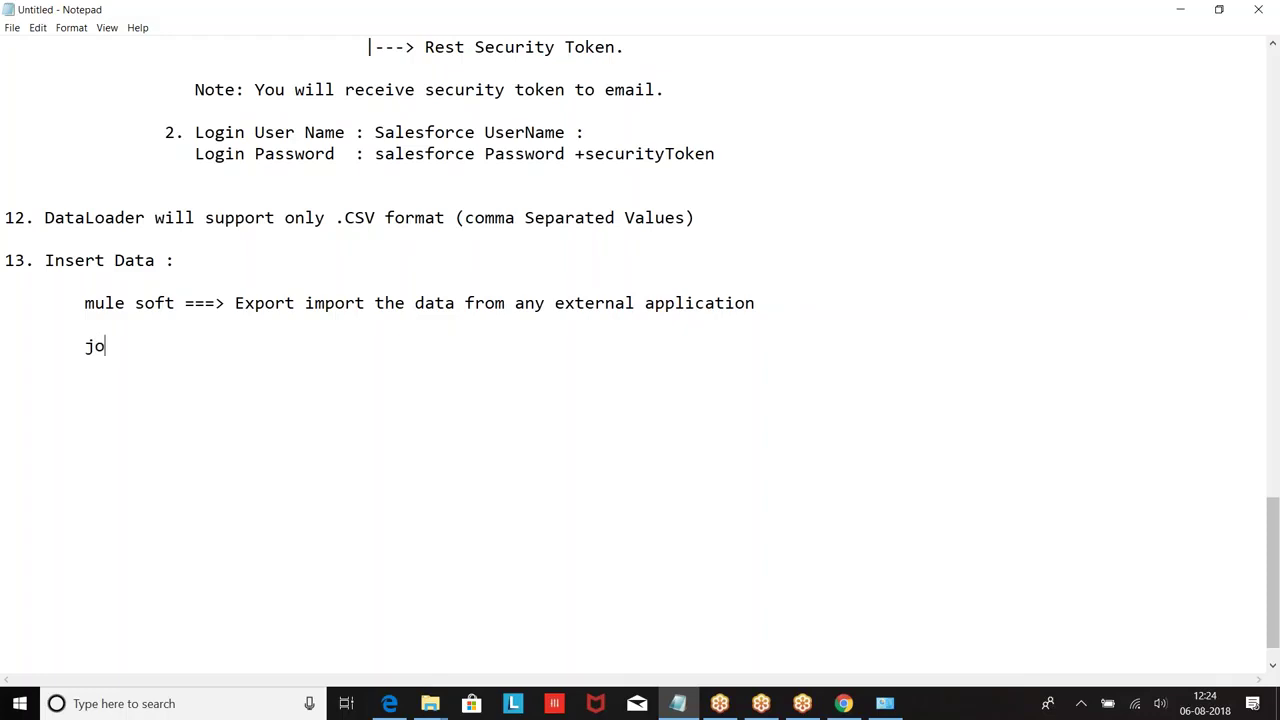
{"action": "key", "text": "BackSpace"}
{"action": "type", "text": "itterbit"}
{"action": "key", "text": "Return"}
{"action": "type", "text": "dell boo,"}
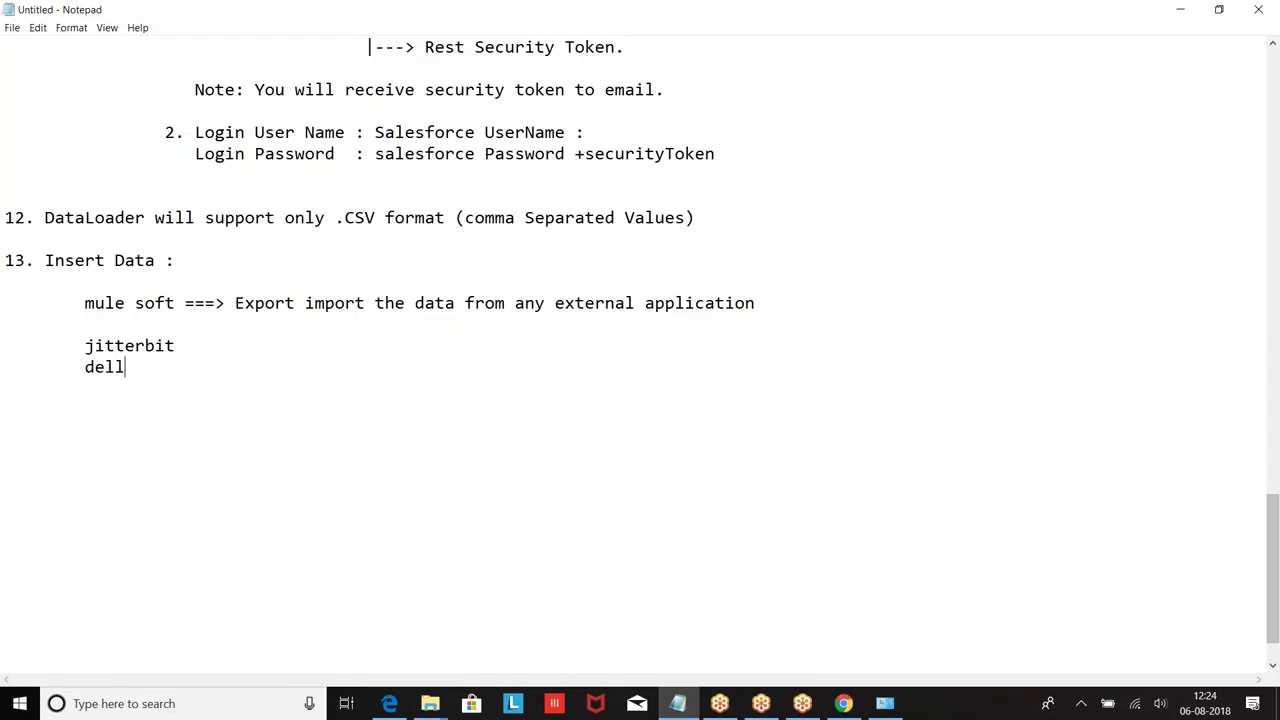
{"action": "key", "text": "BackSpace"}
{"action": "key", "text": "BackSpace"}
{"action": "key", "text": "BackSpace"}
{"action": "key", "text": "BackSpace"}
{"action": "key", "text": "BackSpace"}
{"action": "key", "text": "BackSpace"}
{"action": "key", "text": "BackSpace"}
{"action": "key", "text": "BackSpace"}
{"action": "key", "text": "BackSpace"}
{"action": "type", "text": "Dell Boomi"}
{"action": "key", "text": "Return"}
{"action": "type", "text": "Infom"}
{"action": "key", "text": "BackSpace"}
{"action": "type", "text": "rmatica "}
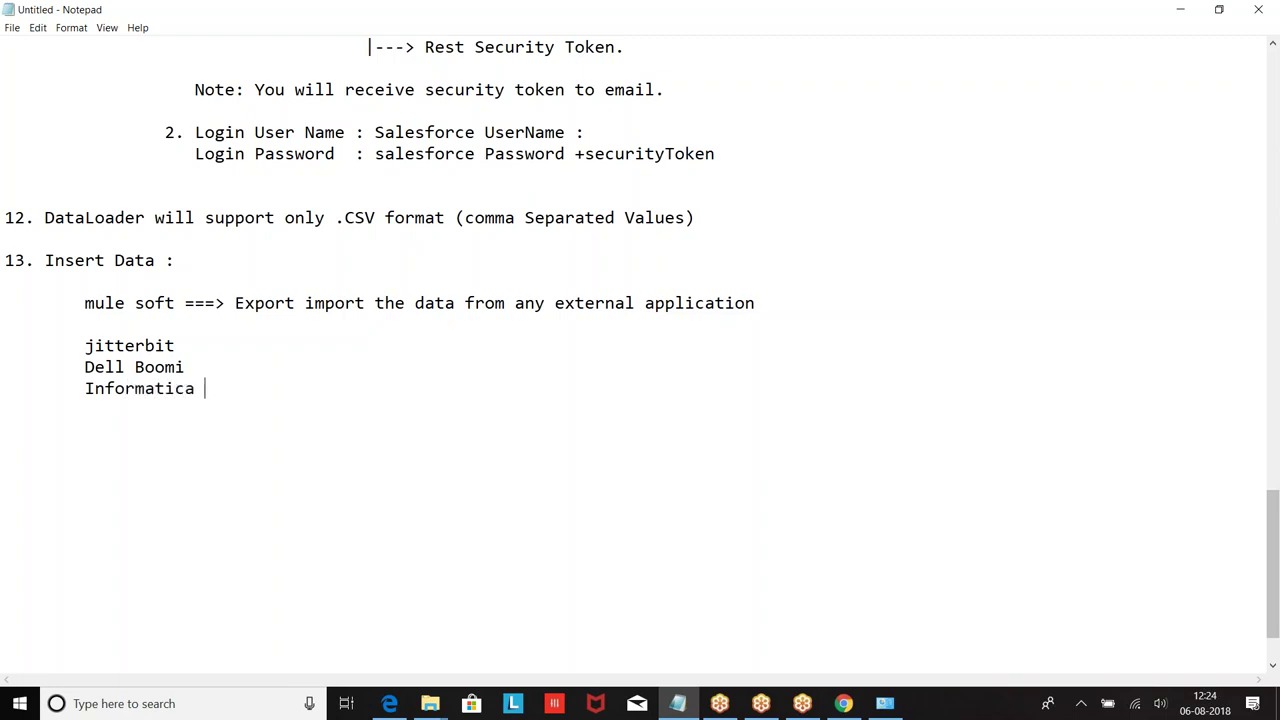
{"action": "type", "text": "on Demand"}
Step: Select the tool list lines, then select the beginning of the mule soft line
{"action": "left_click", "coordinate": [85, 303]}
{"action": "left_click_drag", "start_coordinate": [85, 345], "coordinate": [341, 409]}
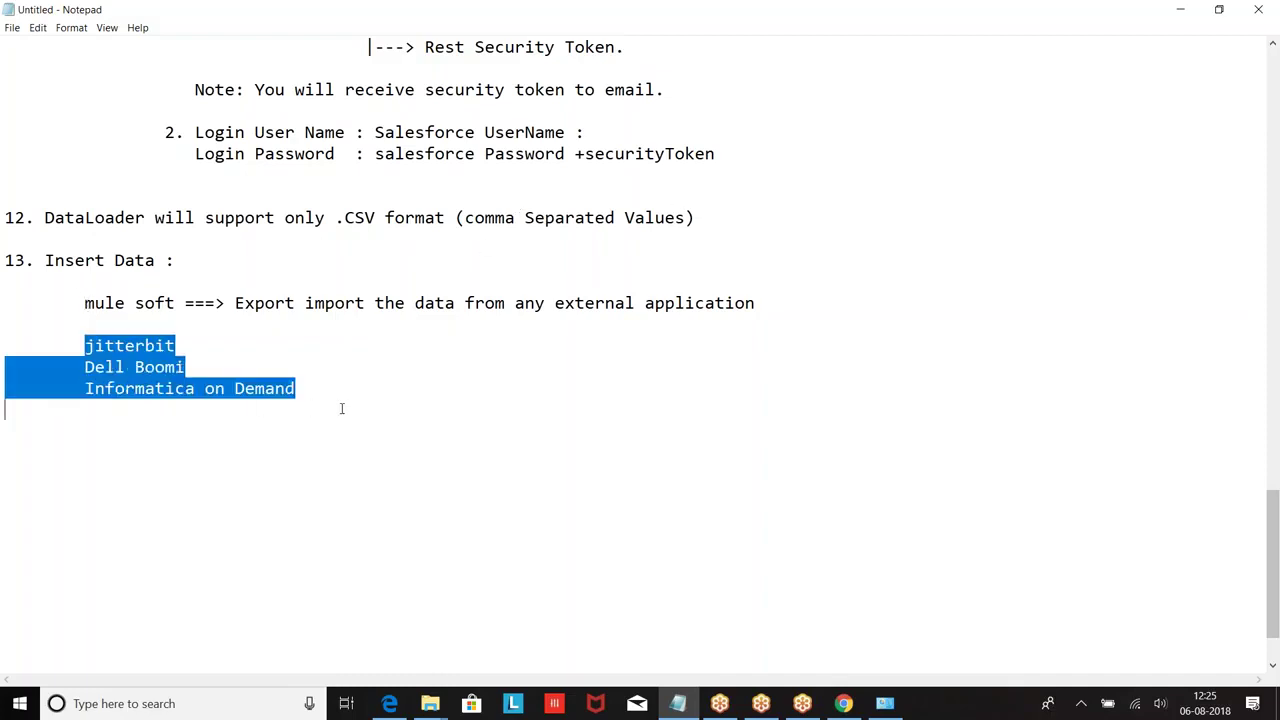
{"action": "left_click", "coordinate": [311, 340]}
{"action": "left_click", "coordinate": [85, 303]}
{"action": "left_click_drag", "start_coordinate": [85, 303], "coordinate": [195, 303]}
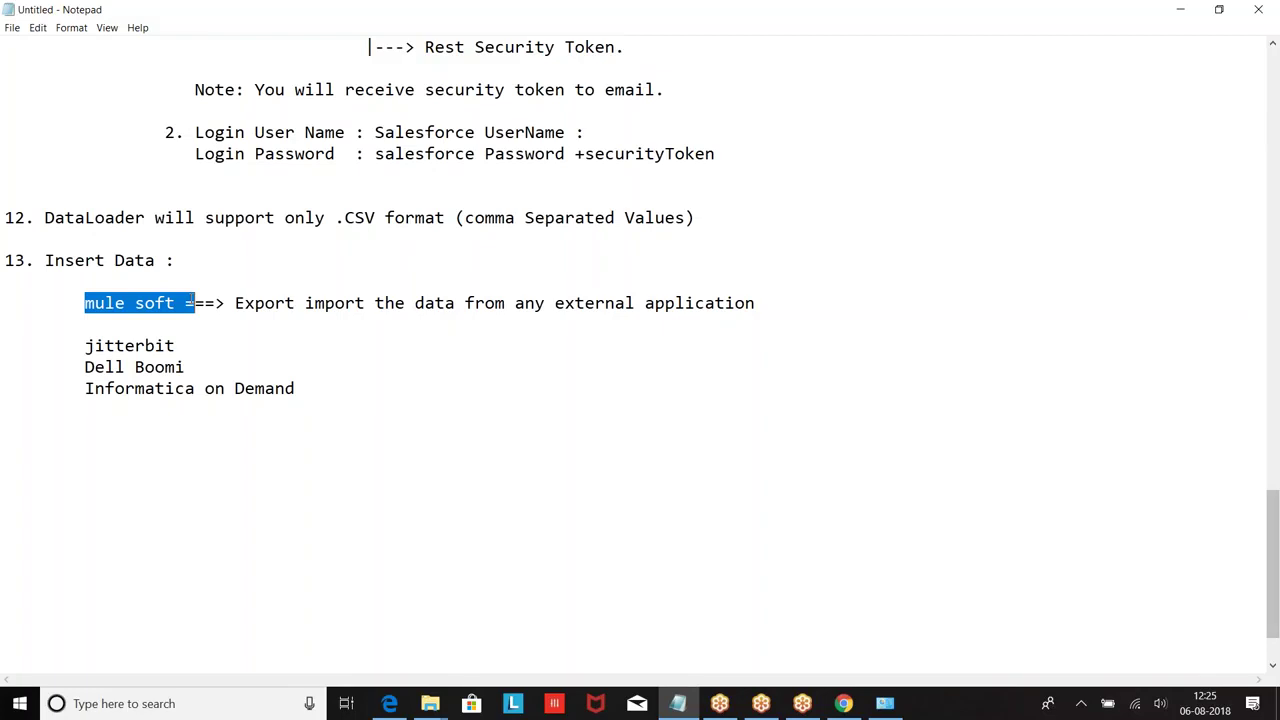
{"action": "left_click", "coordinate": [1263, 665]}
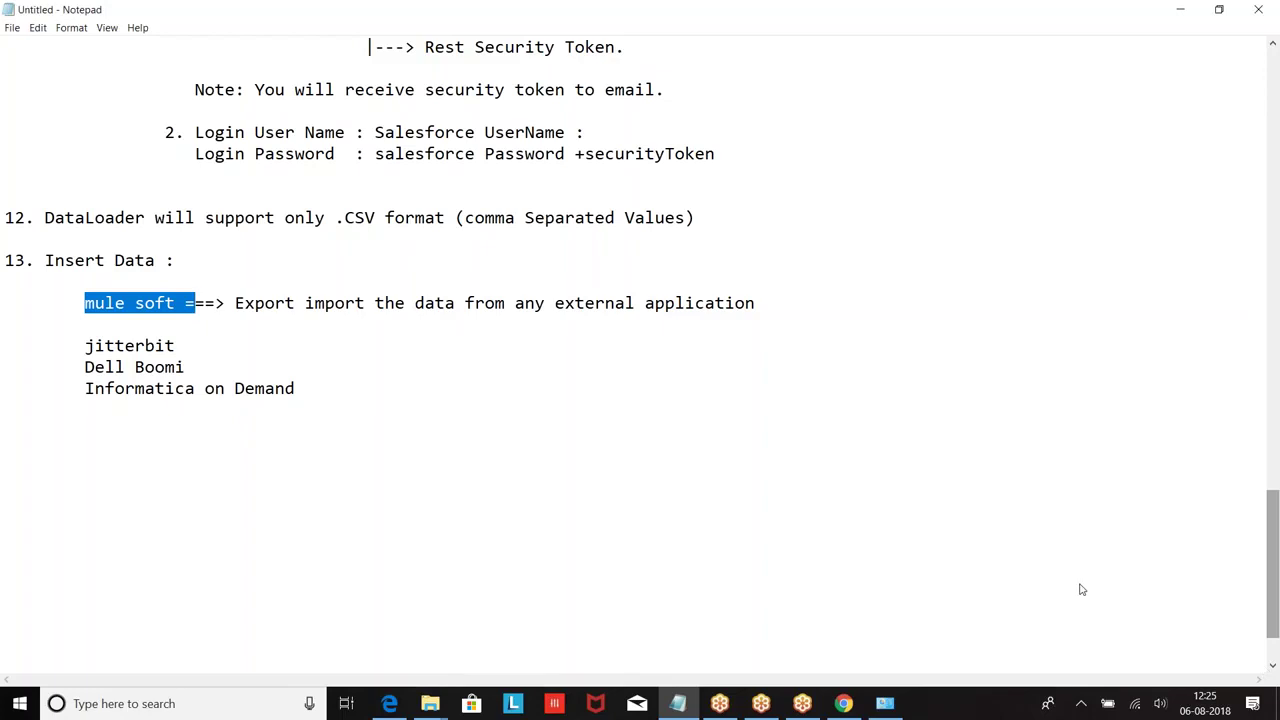